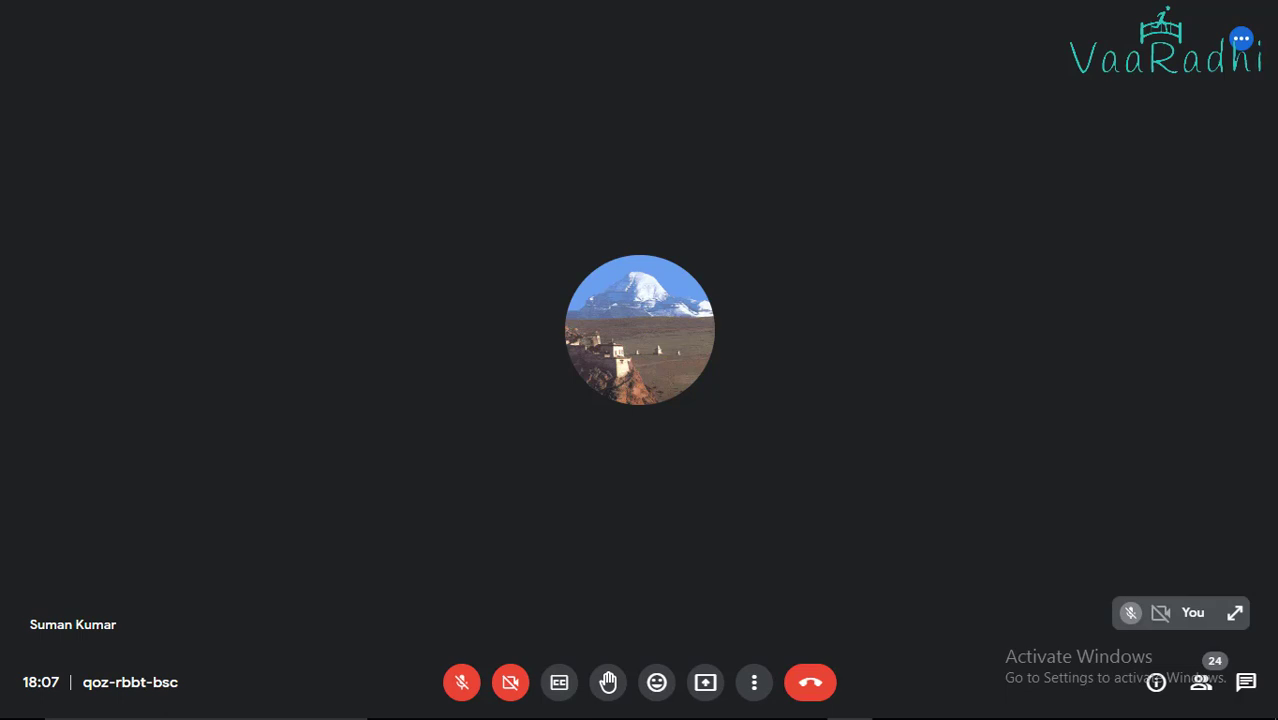
Return to the Meet call, close the recorder panel, and briefly unmute then re-mute the microphone
{"action": "key", "text": "alt+Tab"}
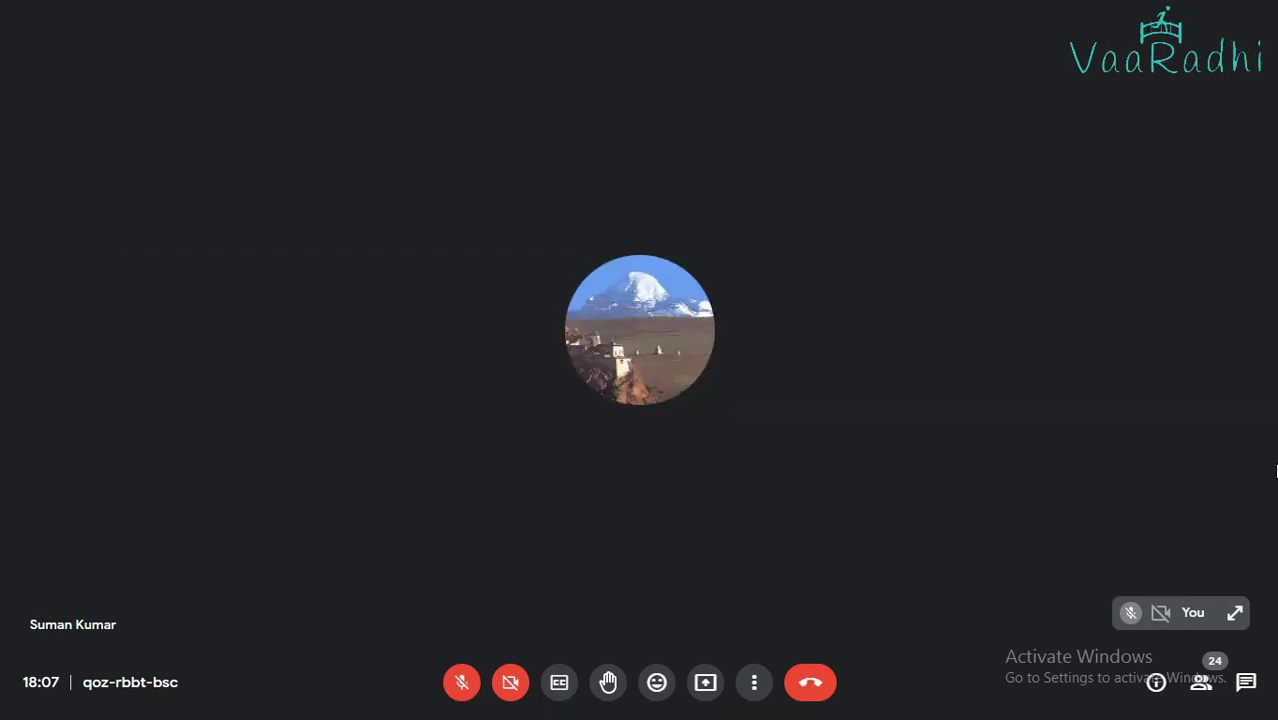
{"action": "key", "text": "alt+Tab"}
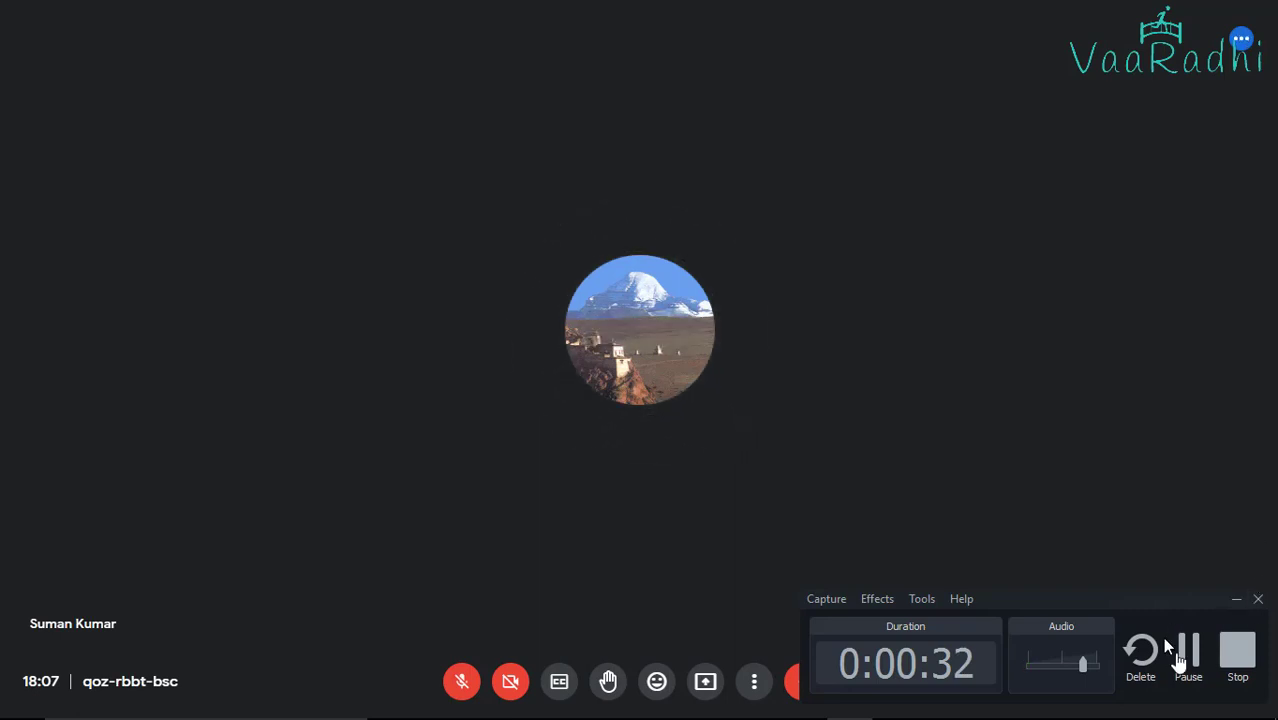
{"action": "left_click", "coordinate": [1184, 660]}
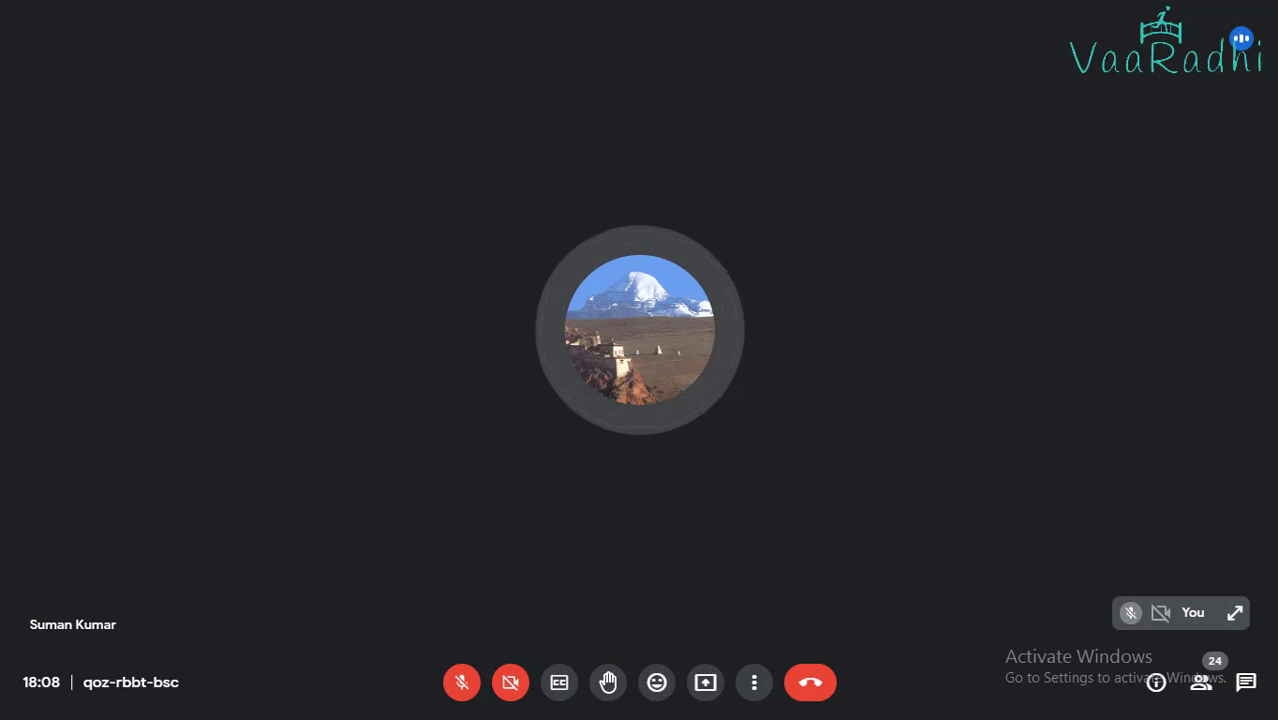
{"action": "left_click", "coordinate": [449, 686]}
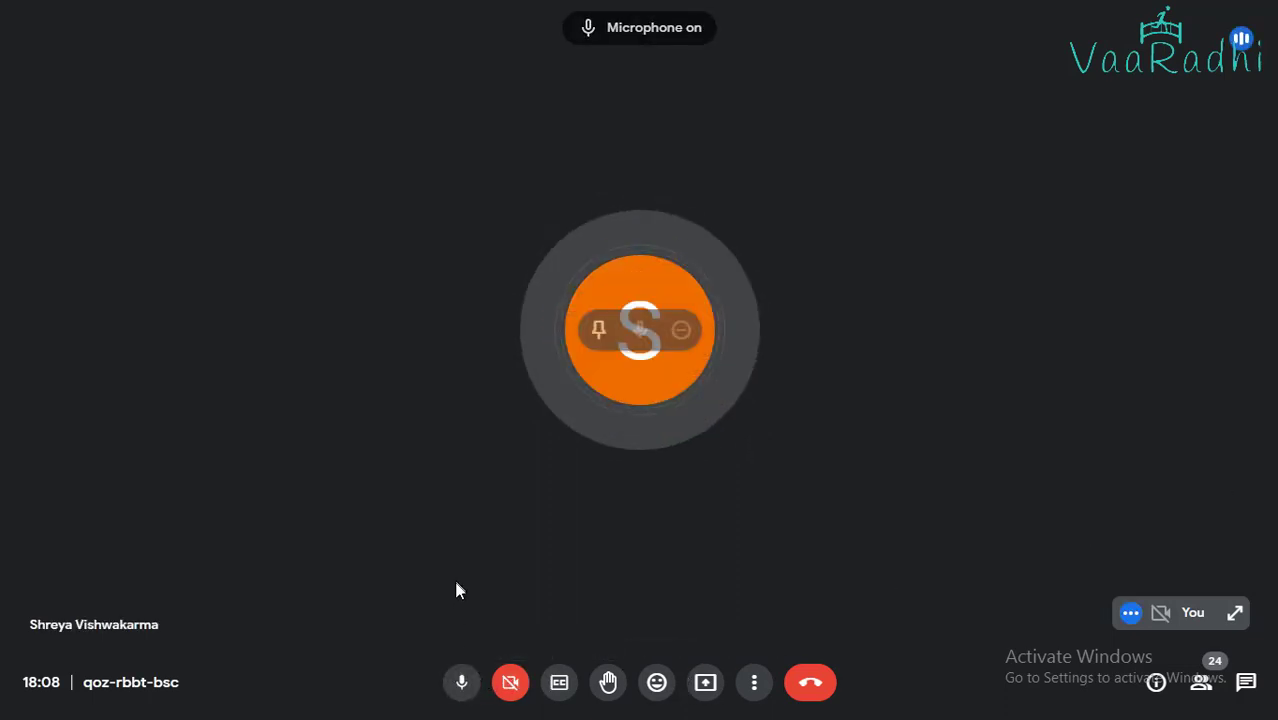
{"action": "left_click", "coordinate": [461, 686]}
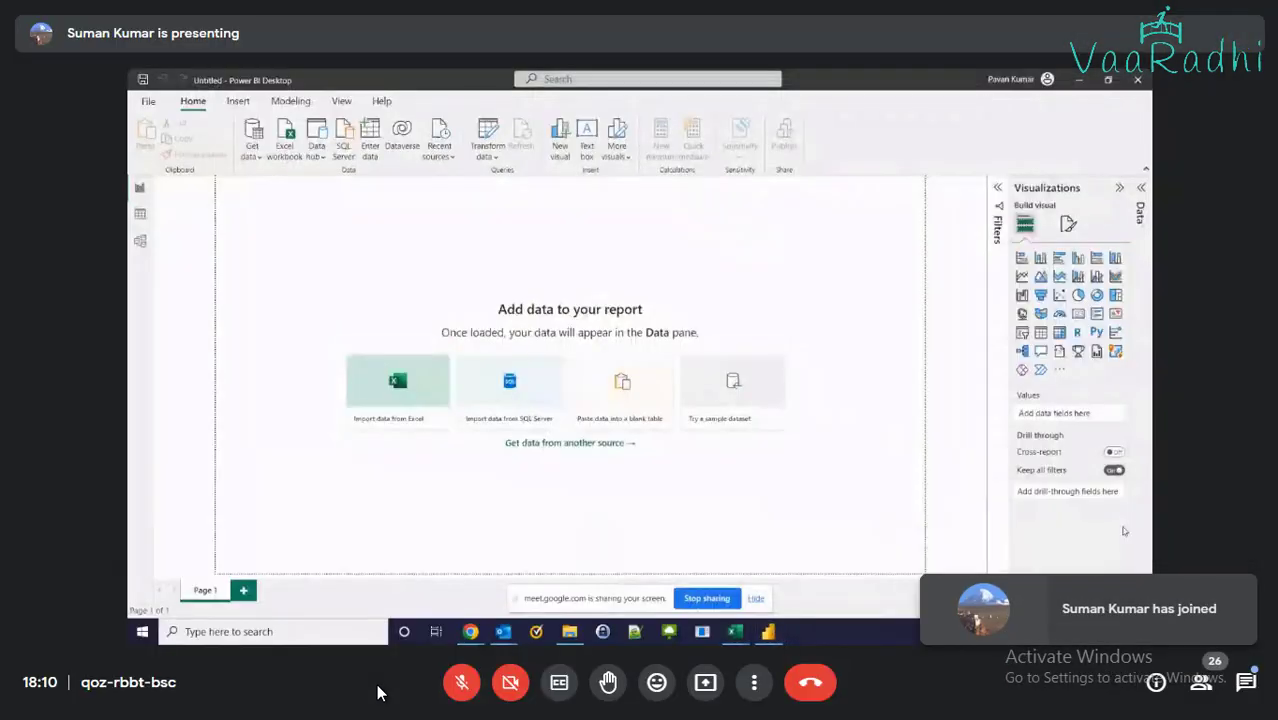
In Book1, enter the headers Invoice Number, Invoice Date and Customer in A1:C1
{"action": "mouse_move", "coordinate": [735, 631]}
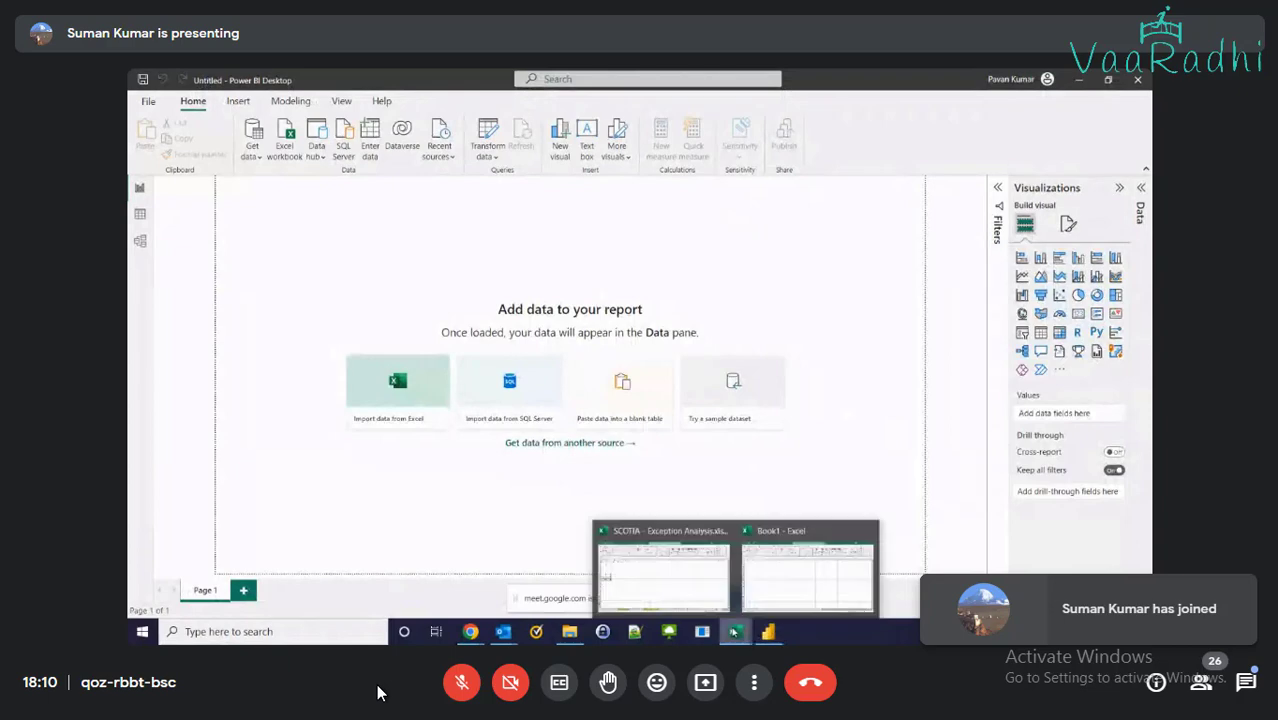
{"action": "left_click", "coordinate": [825, 594]}
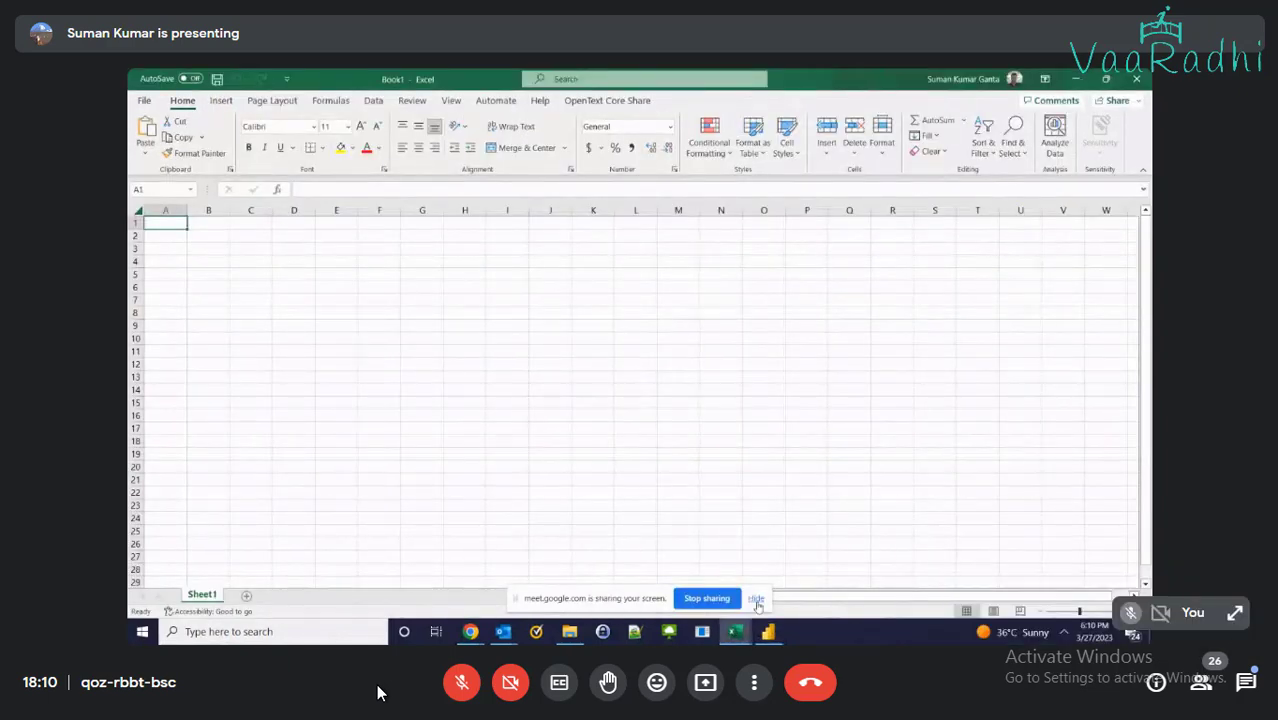
{"action": "scroll", "coordinate": [472, 384], "scroll_direction": "up", "scroll_amount": 1, "text": "ctrl"}
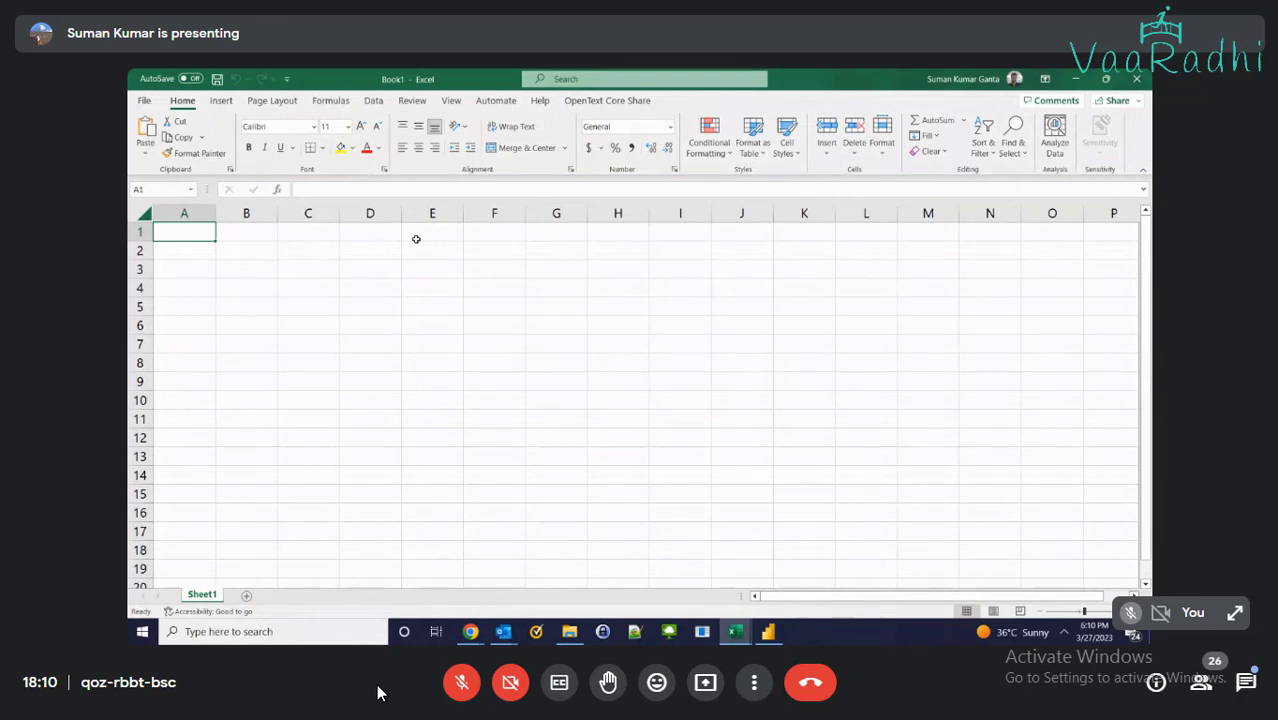
{"action": "type", "text": "Invoice"}
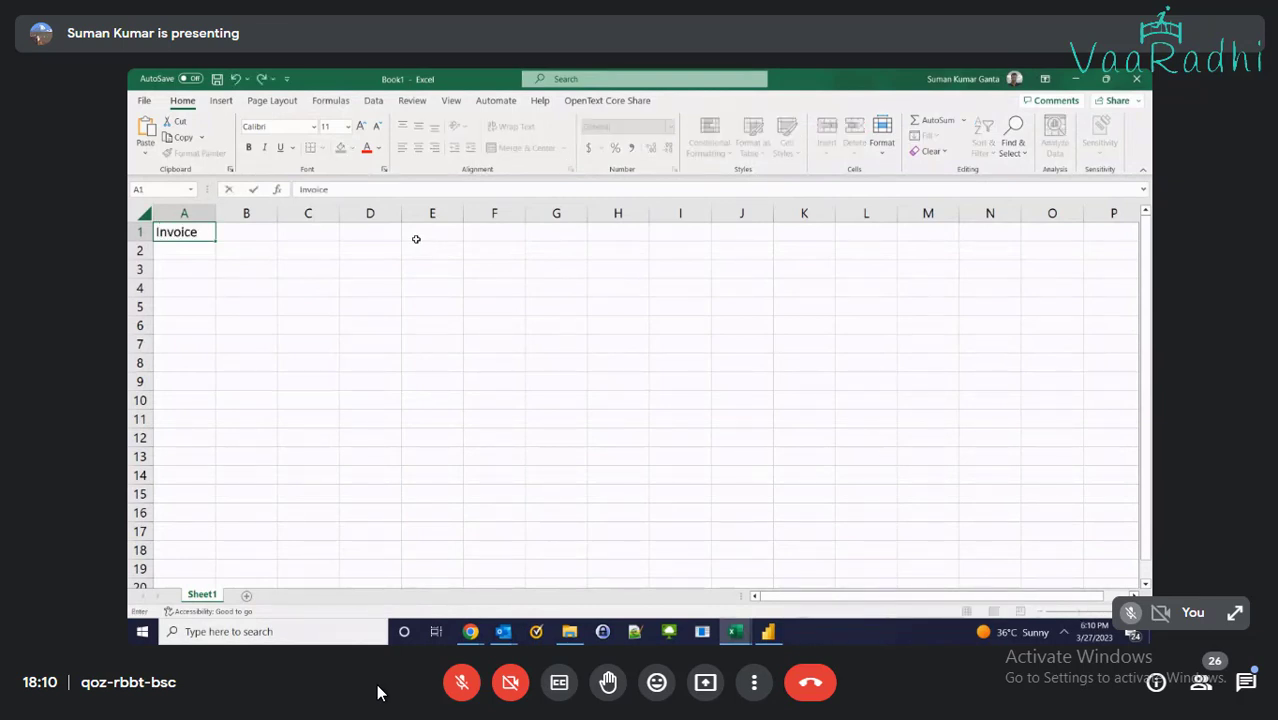
{"action": "type", "text": " Number"}
{"action": "key", "text": "Tab"}
{"action": "type", "text": "Inv"}
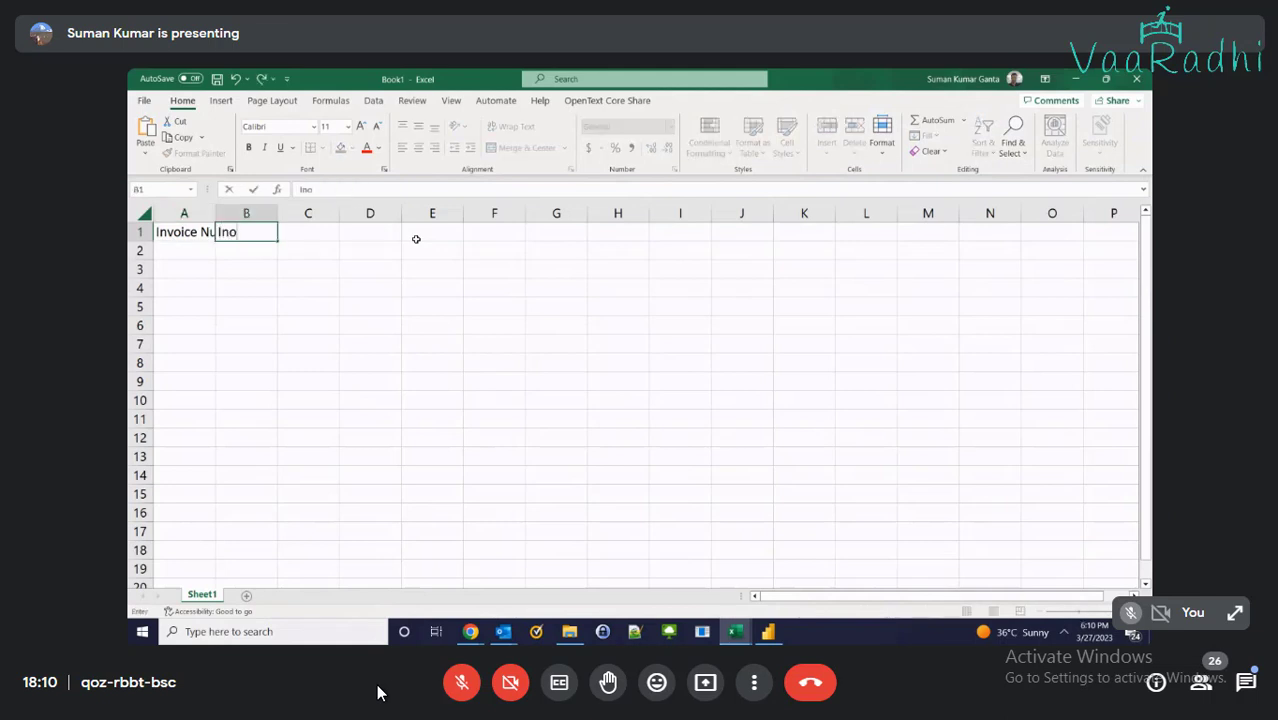
{"action": "key", "text": "BackSpace"}
{"action": "type", "text": "voice Date"}
{"action": "key", "text": "Tab"}
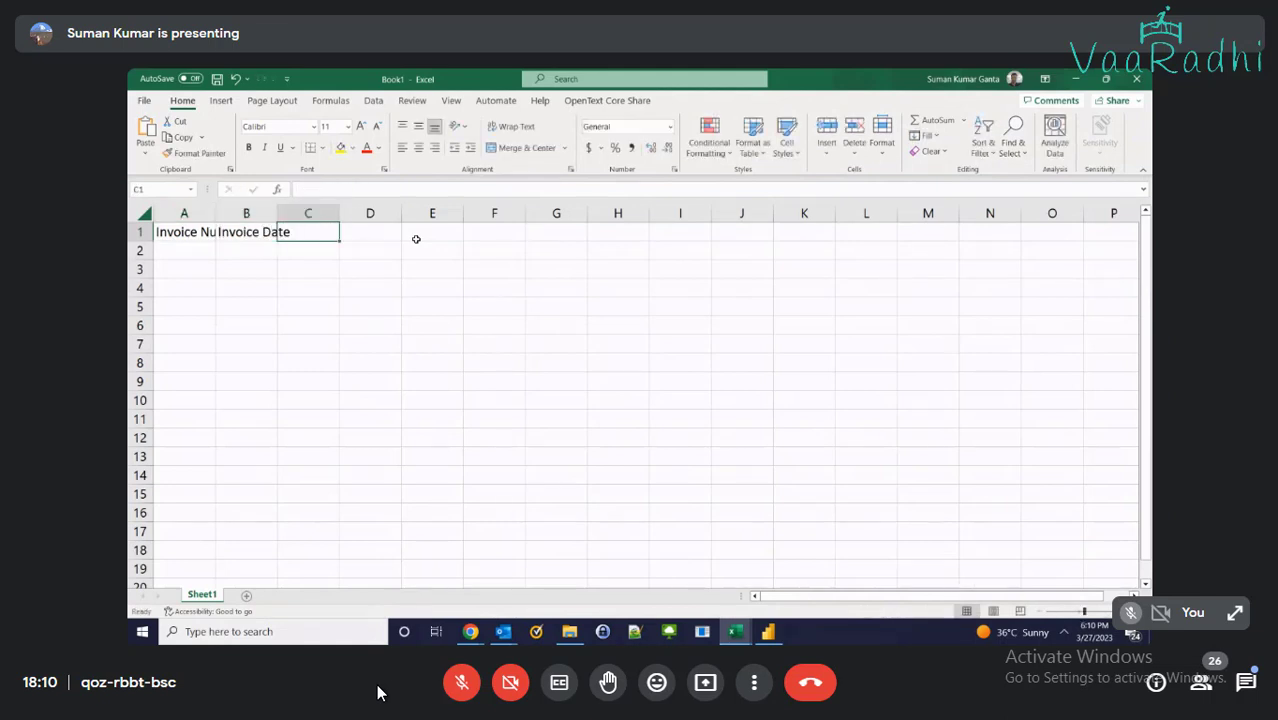
{"action": "type", "text": "Customer"}
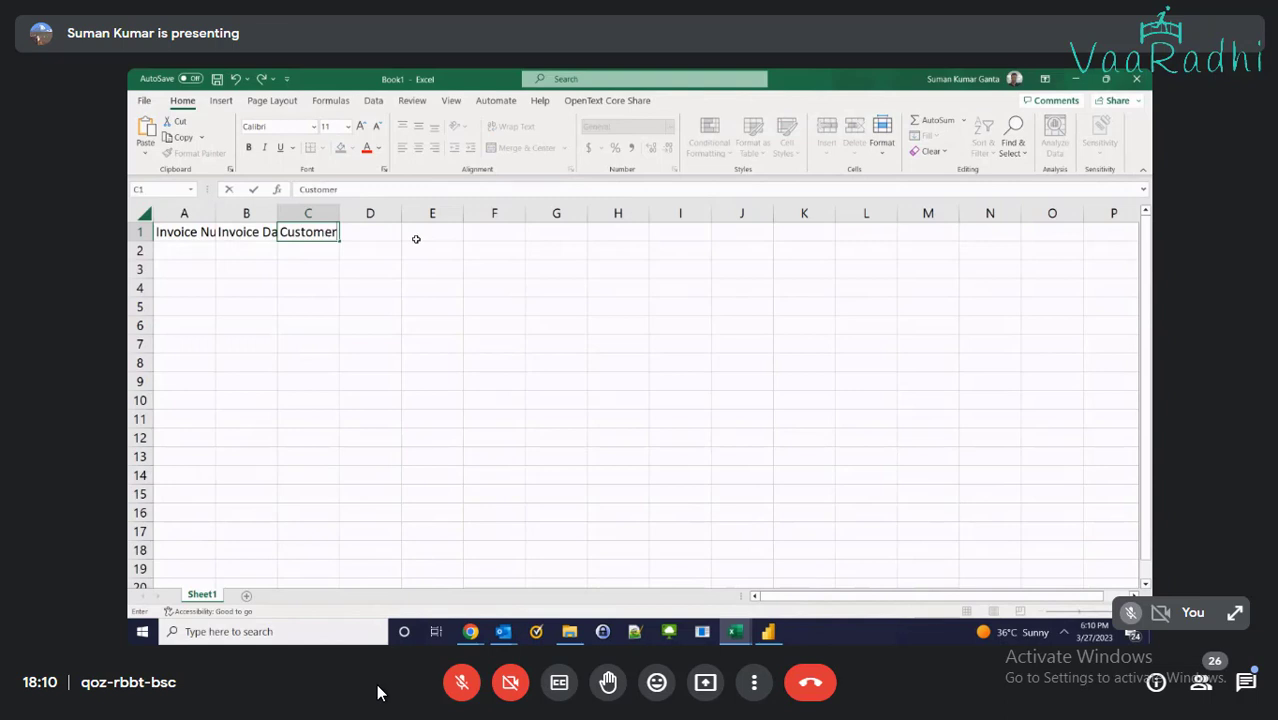
{"action": "key", "text": "Tab"}
Autofit all column widths and rewrite C1 as Customer Name
{"action": "left_click", "coordinate": [145, 213]}
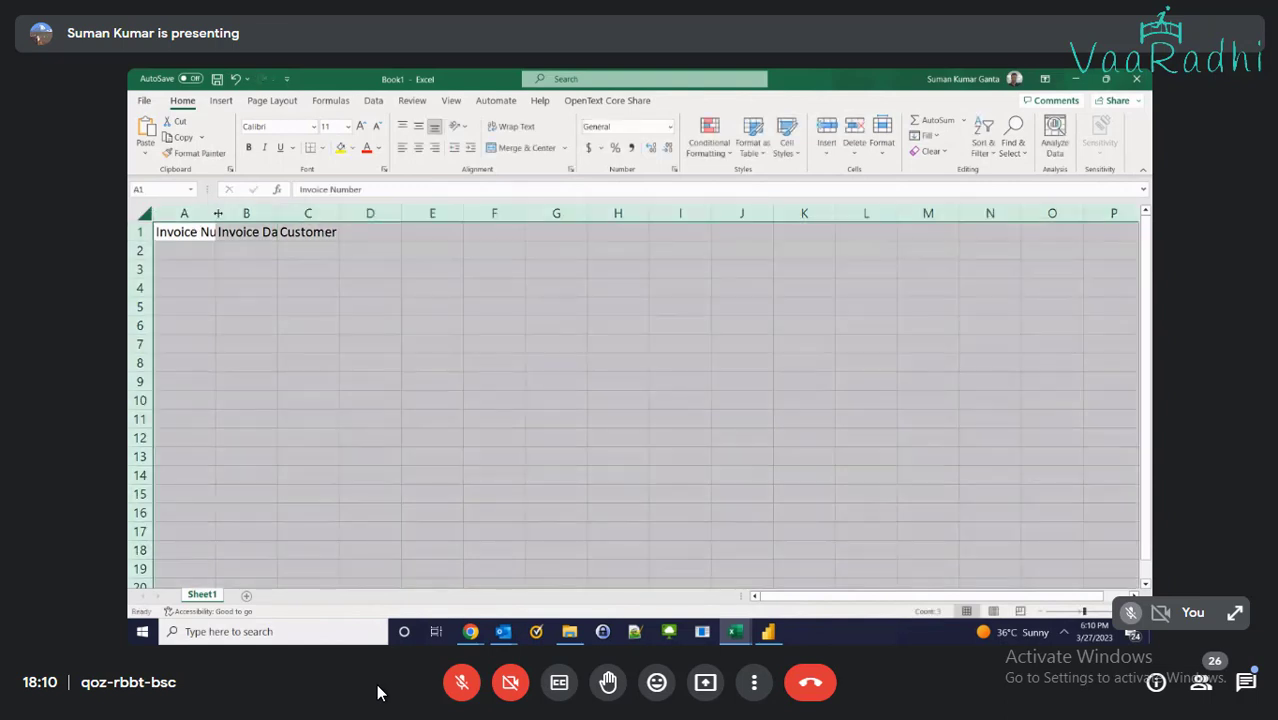
{"action": "double_click", "coordinate": [215, 213]}
{"action": "left_click", "coordinate": [335, 232]}
{"action": "type", "text": "Cu"}
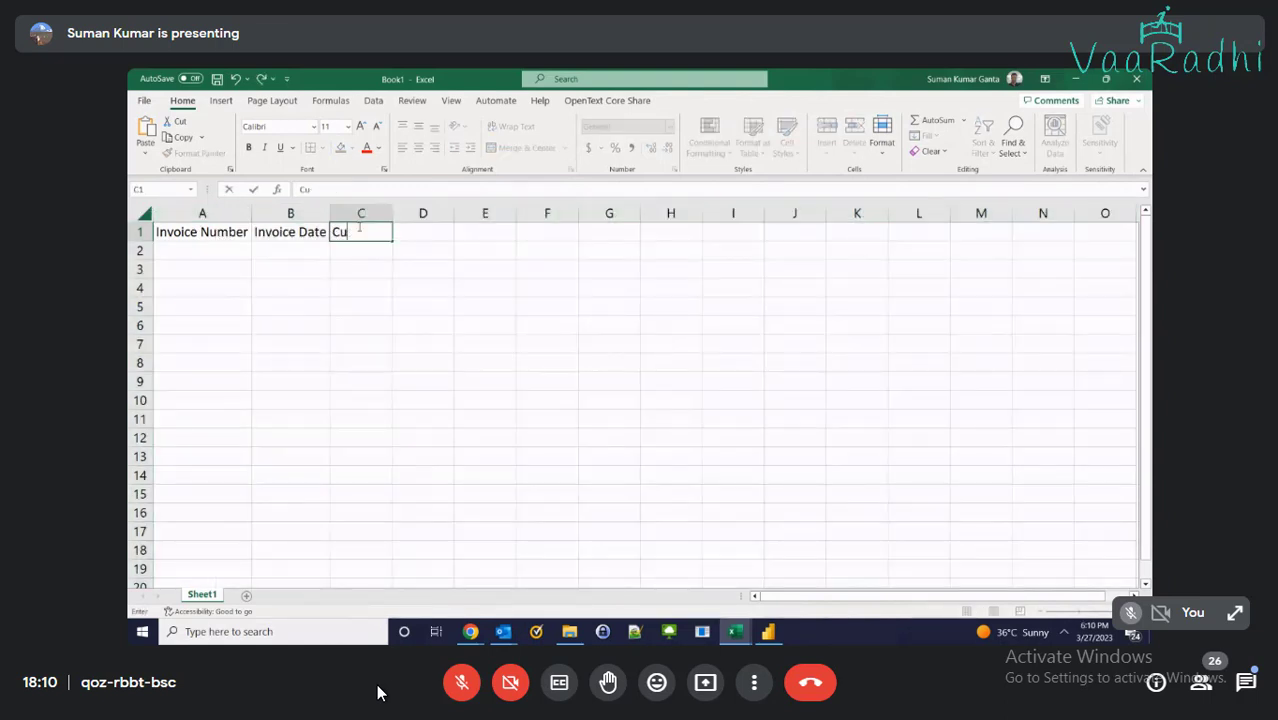
{"action": "type", "text": "stmer N"}
{"action": "key", "text": "BackSpace"}
{"action": "key", "text": "BackSpace"}
{"action": "key", "text": "BackSpace"}
{"action": "key", "text": "BackSpace"}
{"action": "key", "text": "BackSpace"}
{"action": "type", "text": "m"}
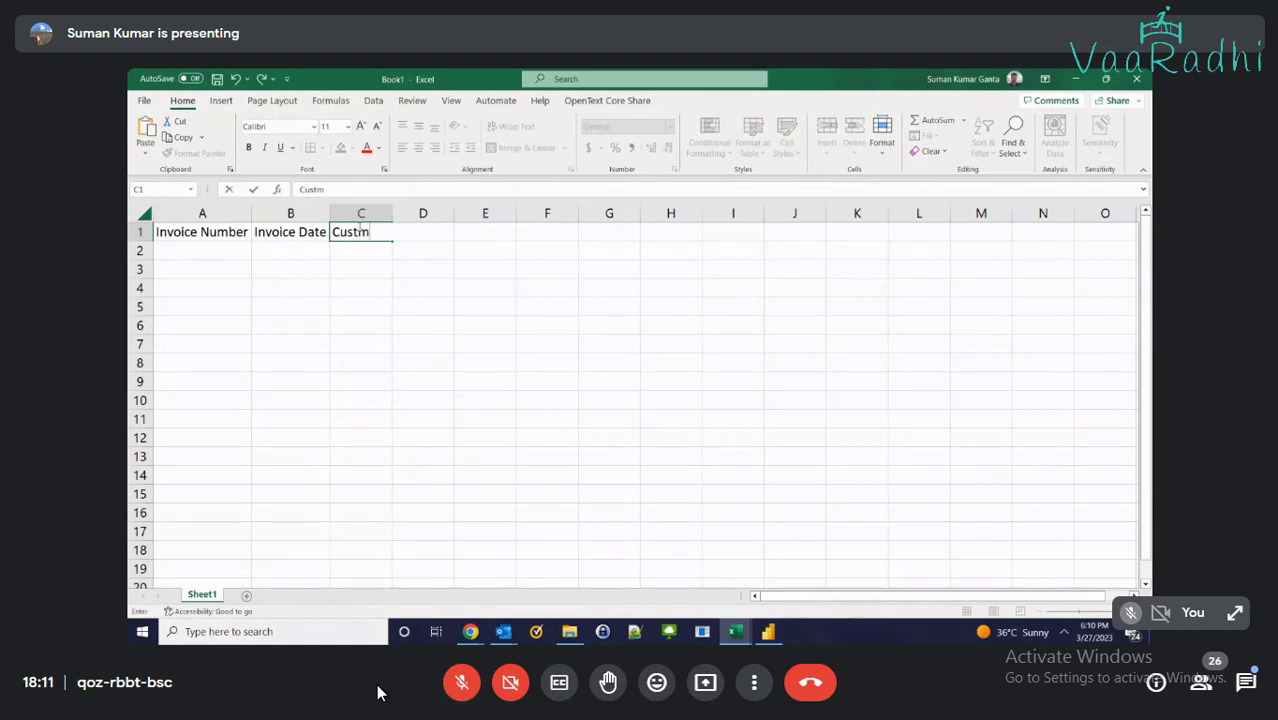
{"action": "key", "text": "BackSpace"}
{"action": "type", "text": "omer Name"}
{"action": "key", "text": "Tab"}
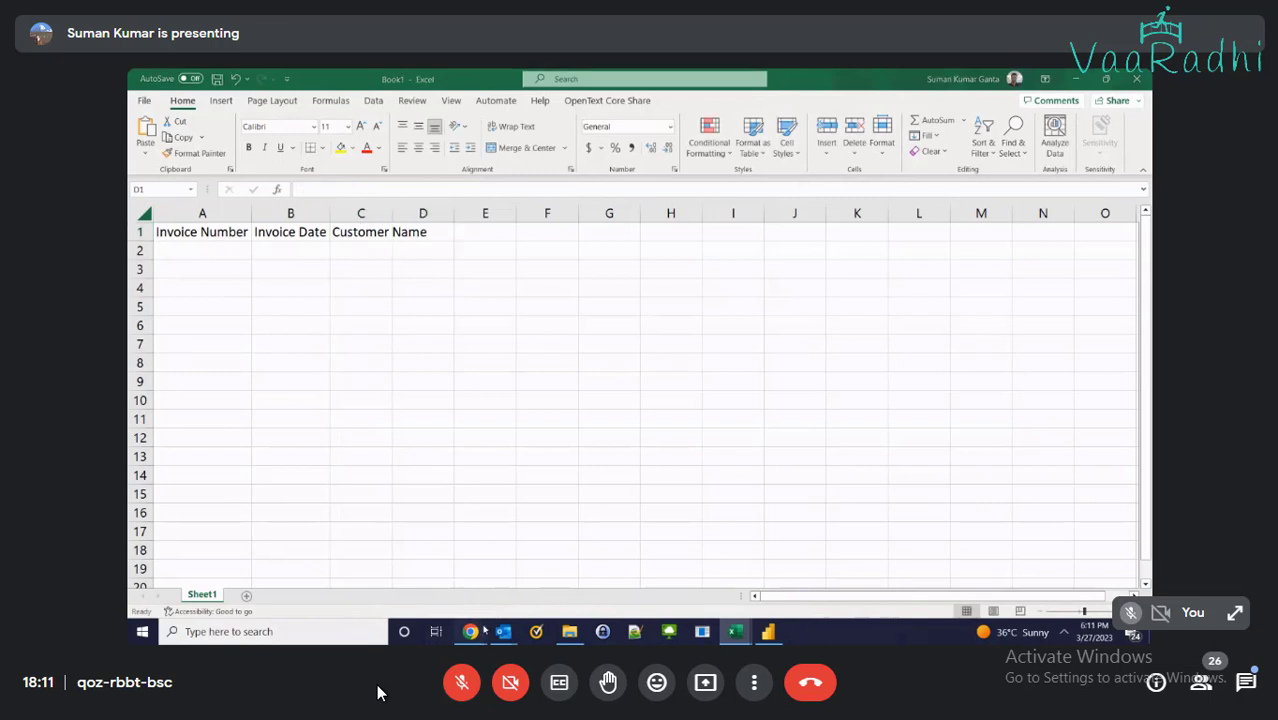
Switch to the RetailStroeSales workbook and enable editing
{"action": "mouse_move", "coordinate": [484, 631]}
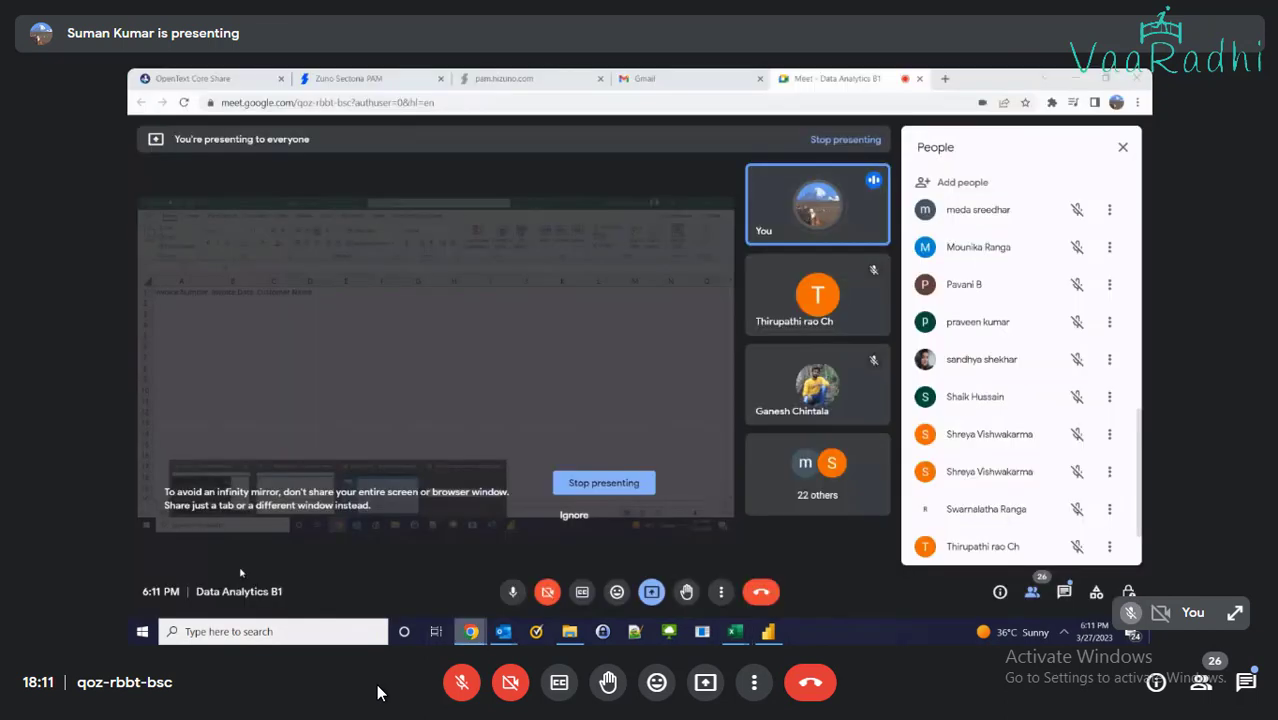
{"action": "left_click", "coordinate": [545, 571]}
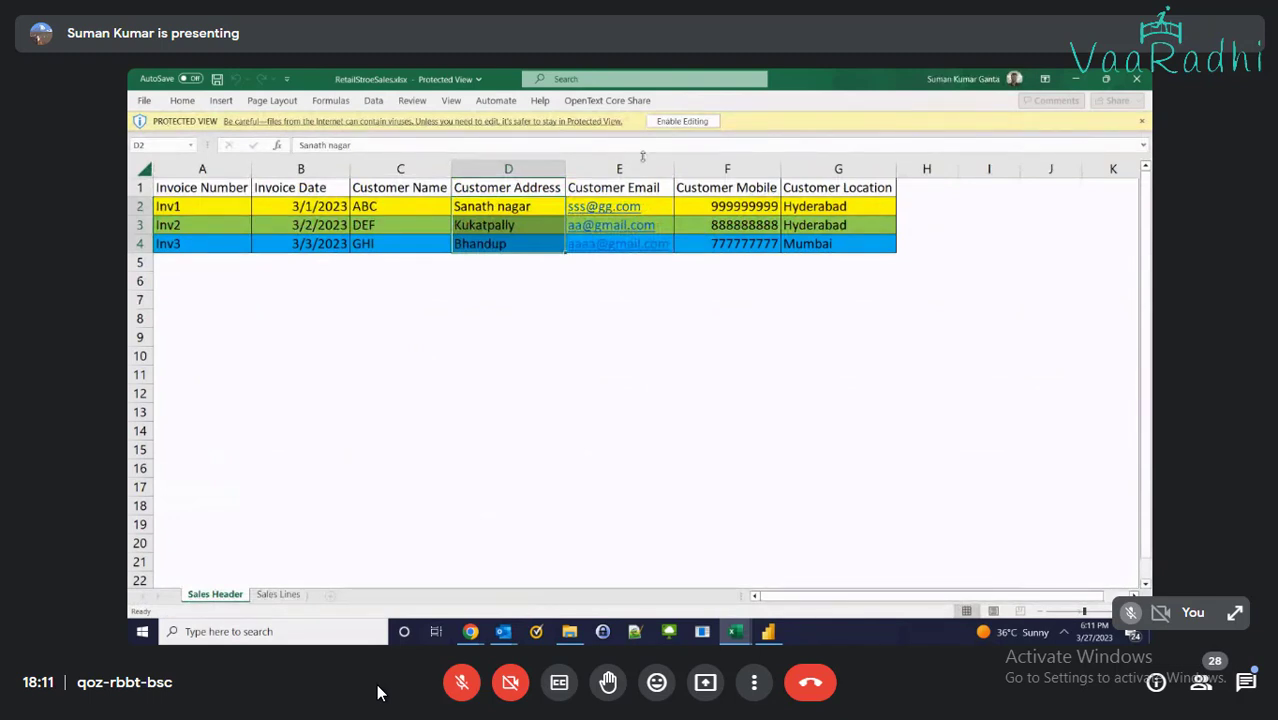
{"action": "left_click", "coordinate": [682, 121]}
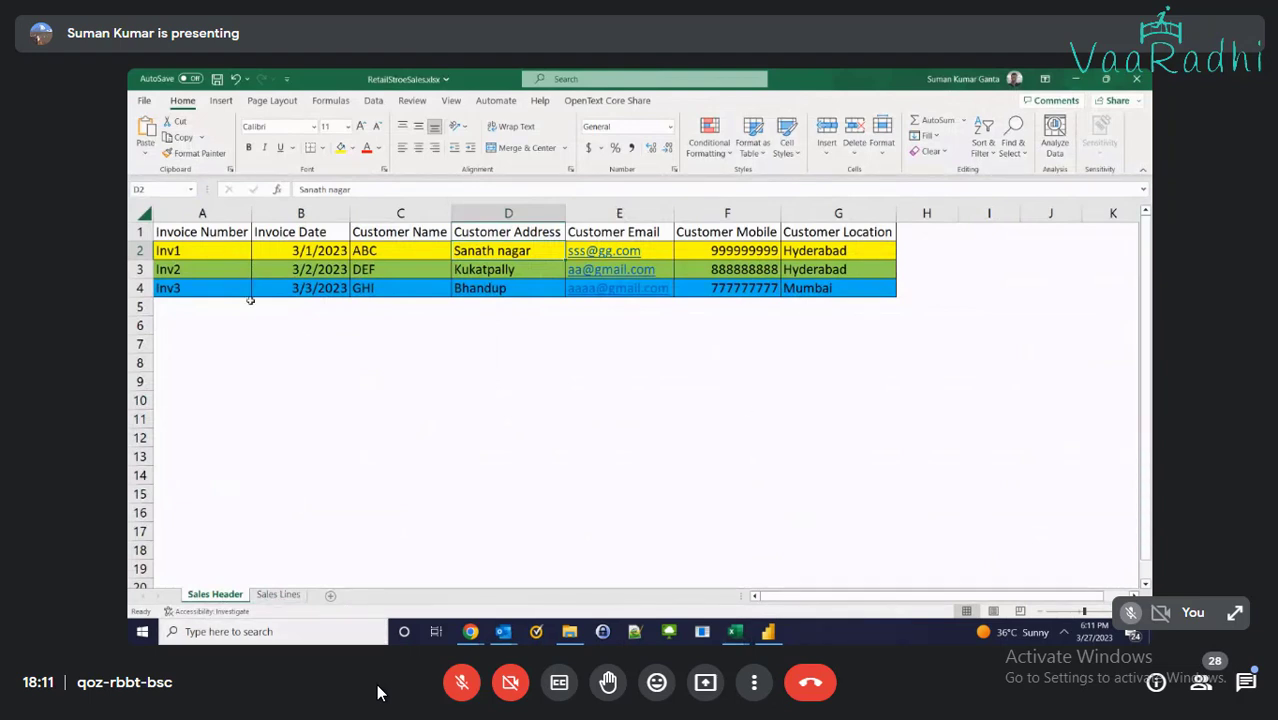
Review the Inv1 invoice and customer details on Sales Header, then go to Sales Lines
{"action": "left_click", "coordinate": [207, 256]}
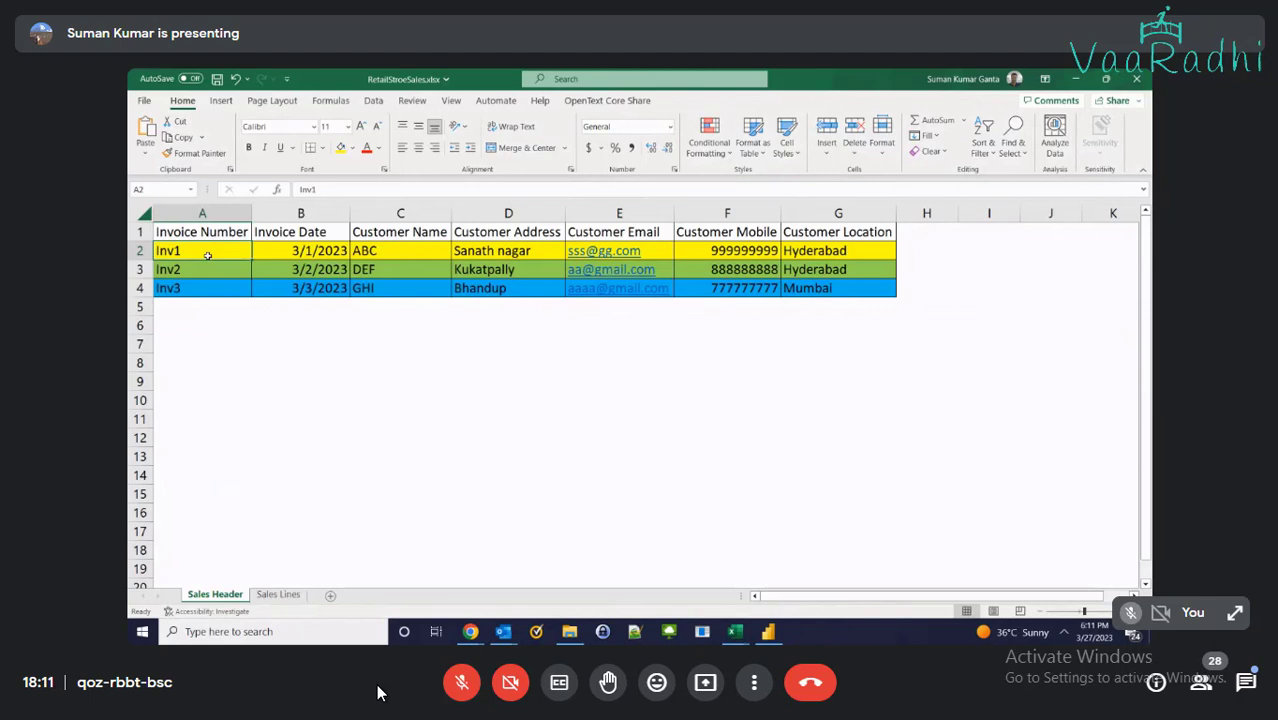
{"action": "left_click", "coordinate": [297, 250]}
{"action": "left_click_drag", "start_coordinate": [364, 252], "coordinate": [679, 233]}
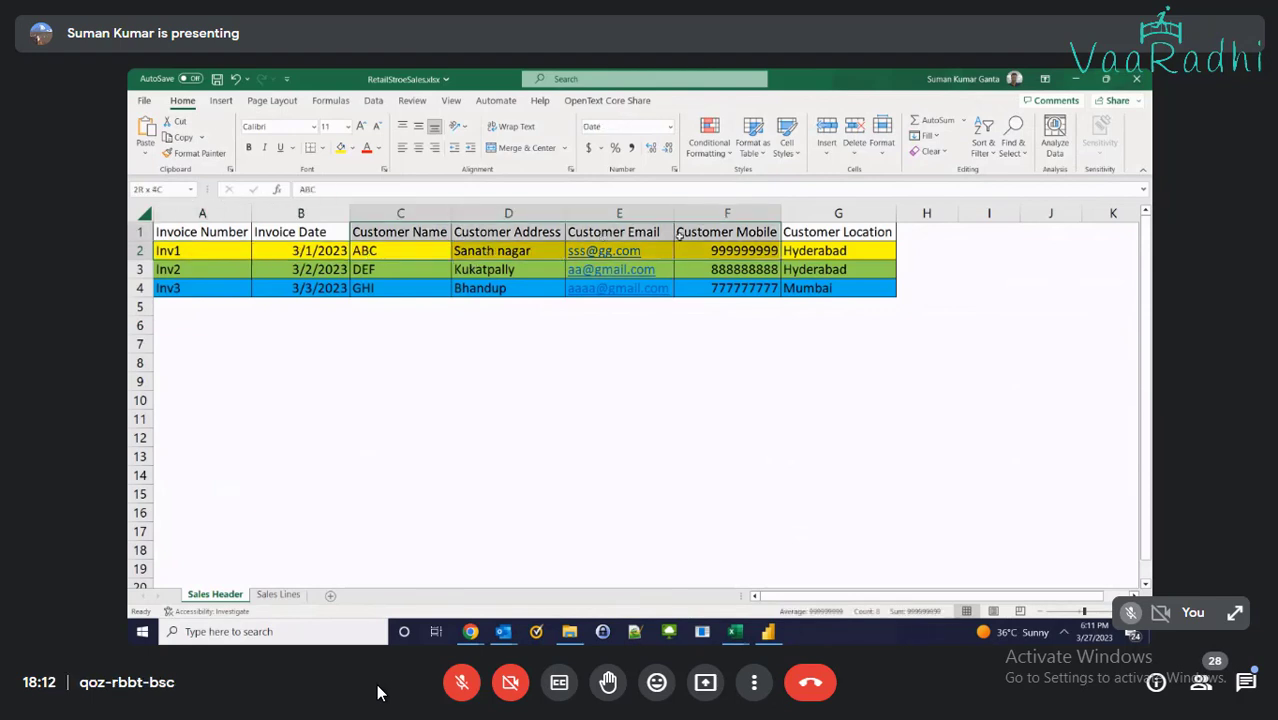
{"action": "left_click", "coordinate": [480, 251]}
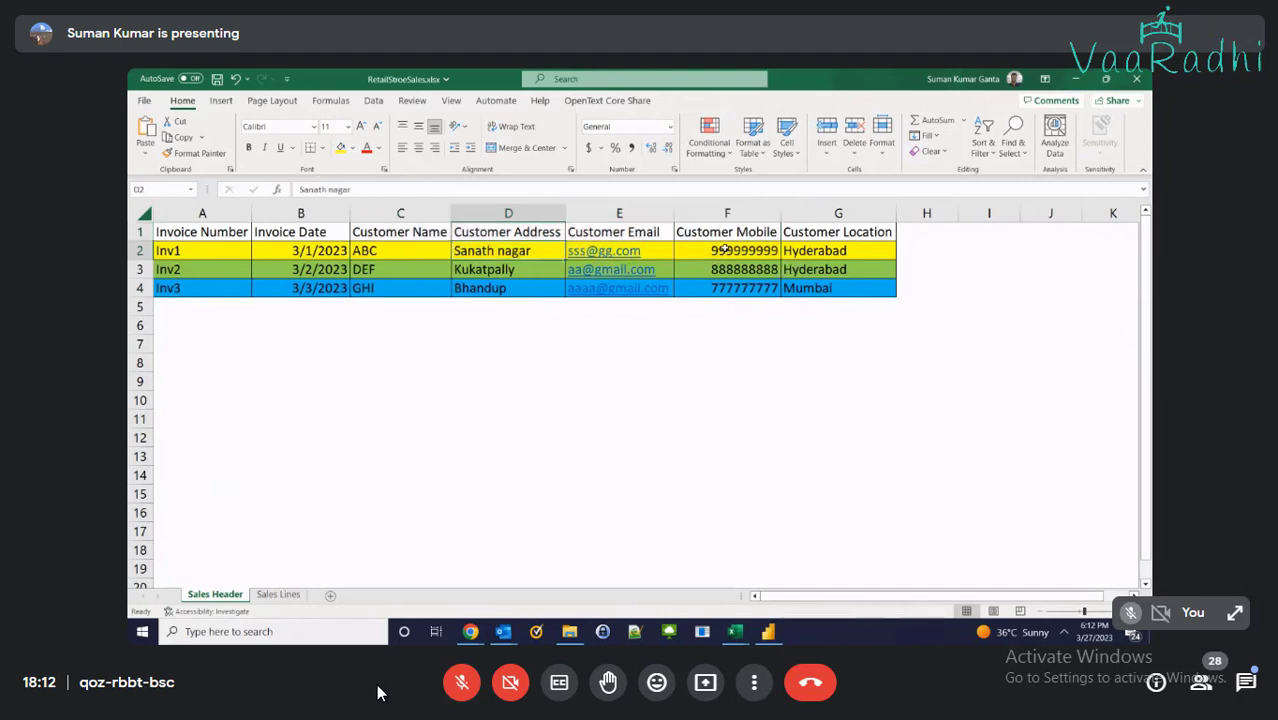
{"action": "left_click", "coordinate": [826, 250]}
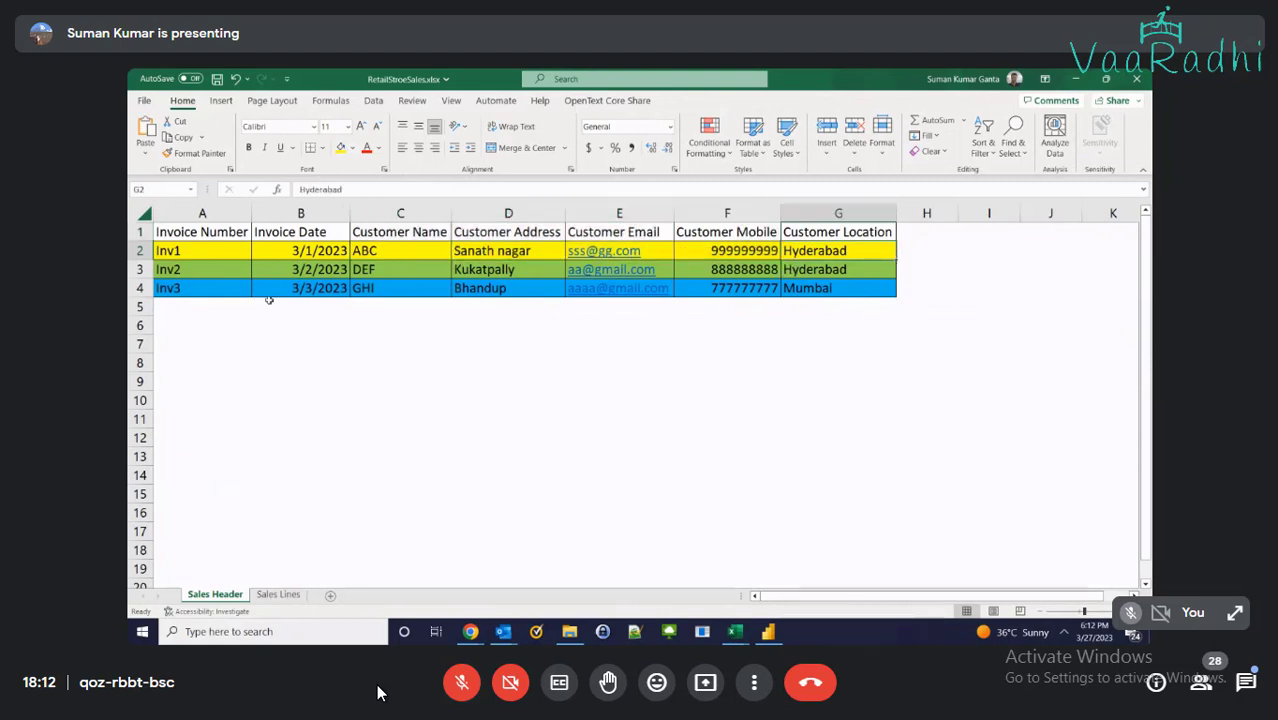
{"action": "left_click", "coordinate": [185, 248]}
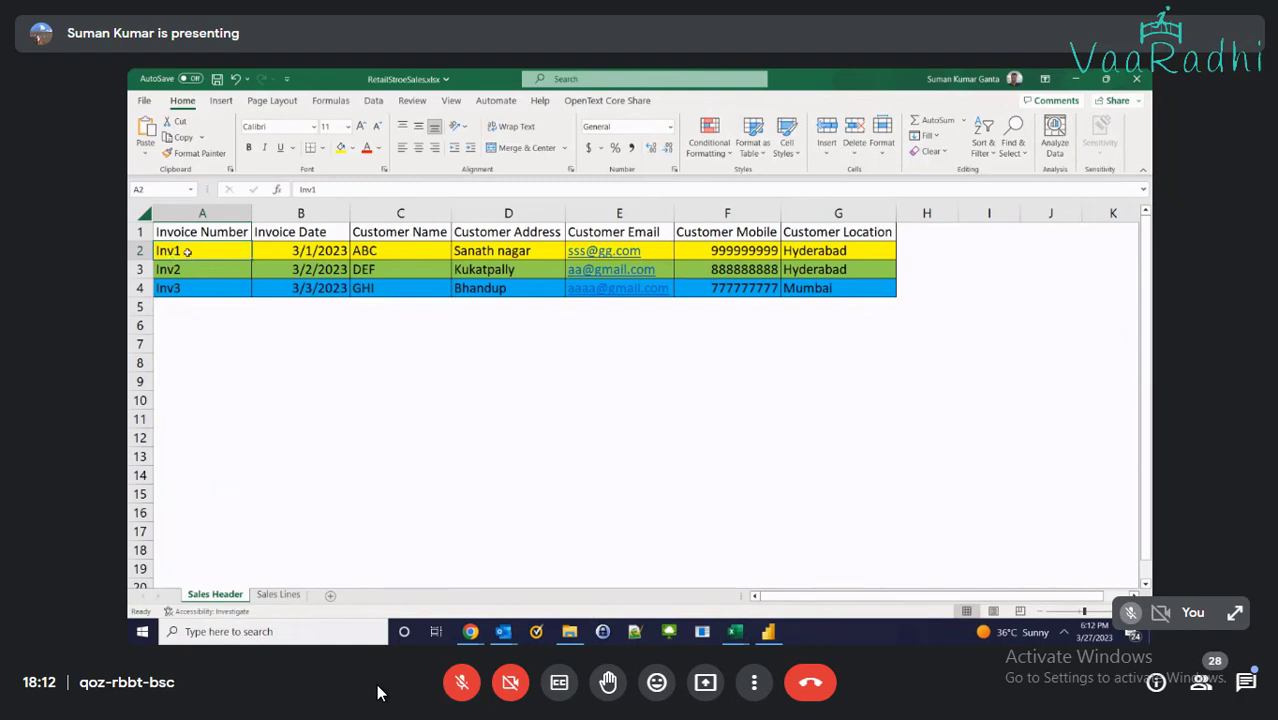
{"action": "left_click", "coordinate": [278, 594]}
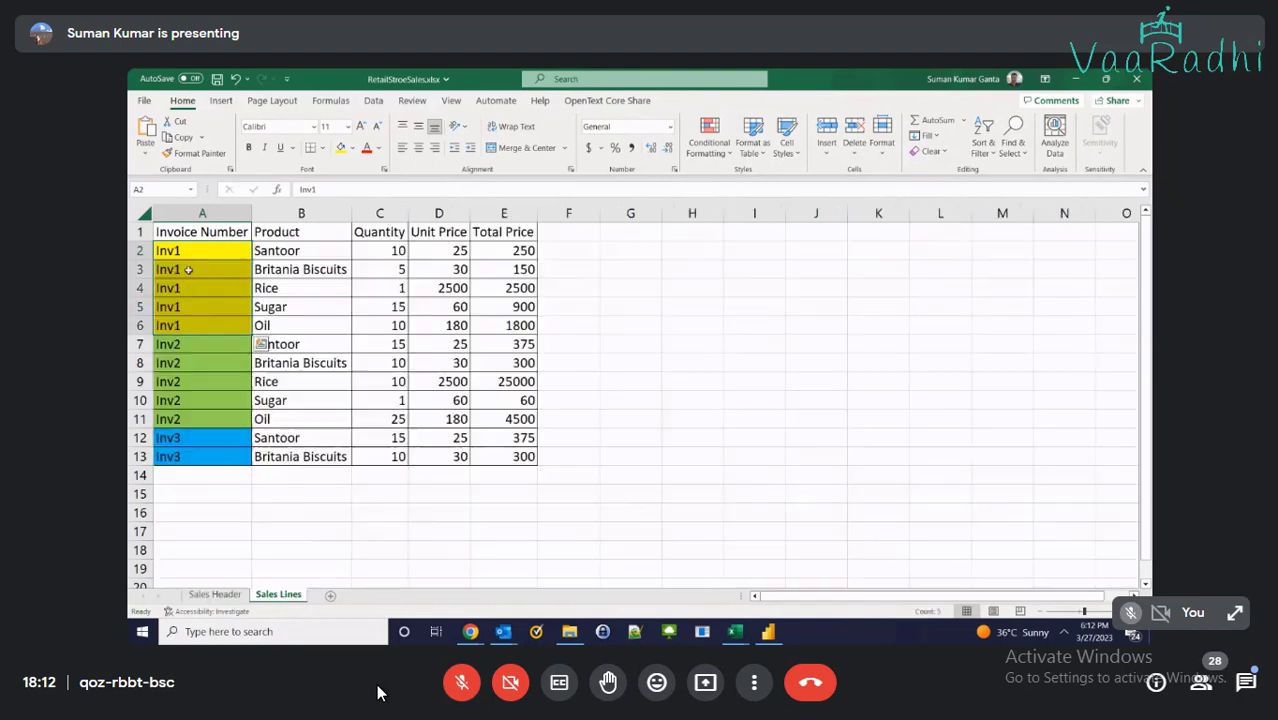
Select the whole Sales Lines table of Inv1–Inv3 line items
{"action": "left_click_drag", "start_coordinate": [189, 252], "coordinate": [522, 330]}
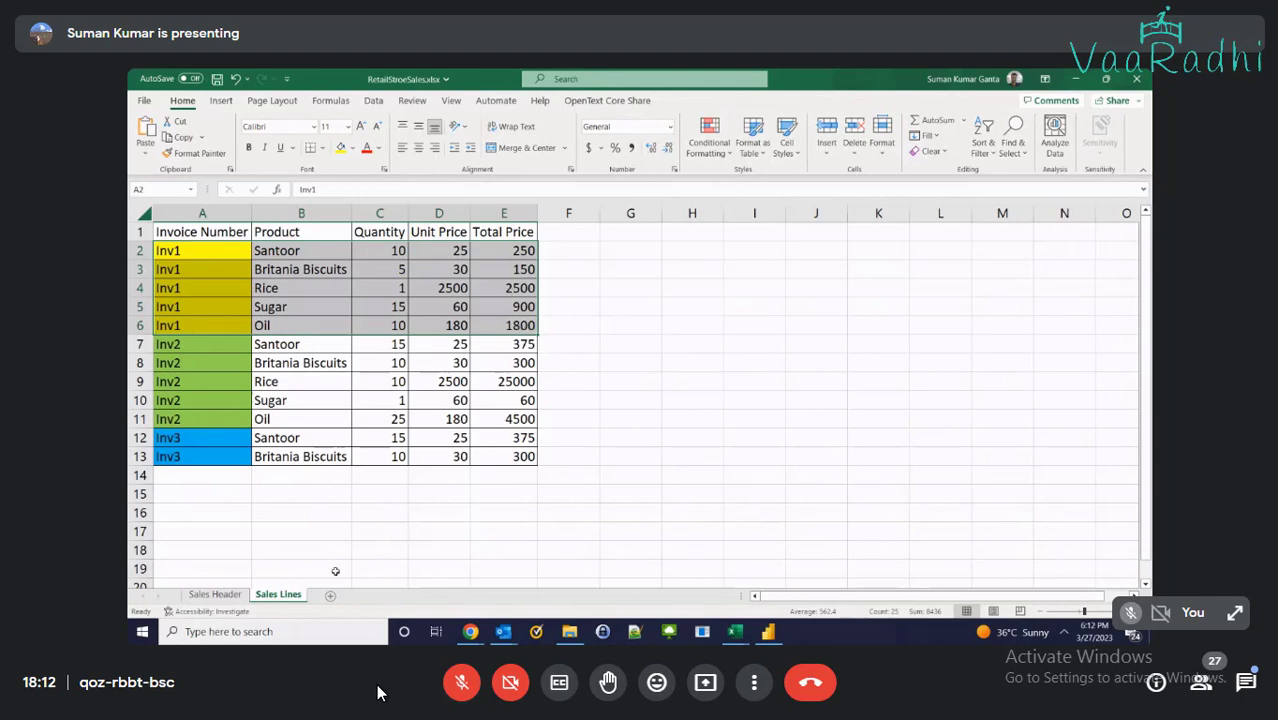
{"action": "left_click", "coordinate": [214, 594]}
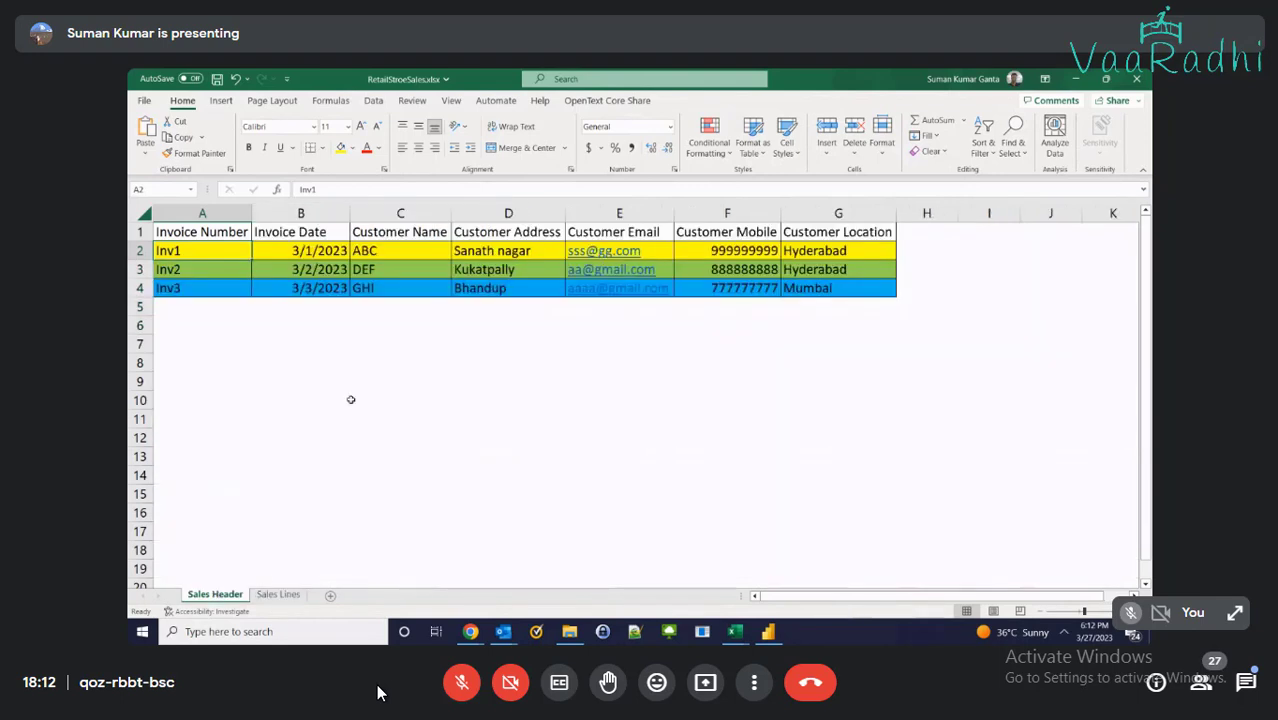
{"action": "left_click", "coordinate": [276, 594]}
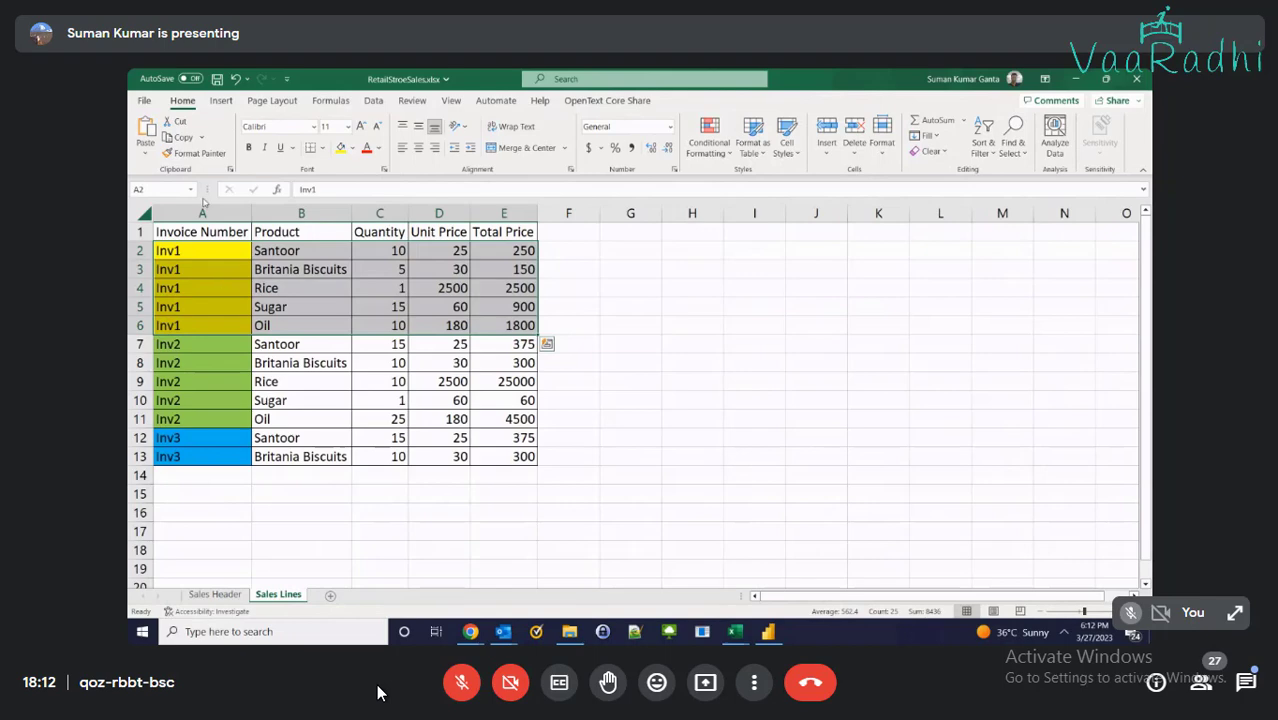
{"action": "left_click_drag", "start_coordinate": [200, 232], "coordinate": [508, 456]}
{"action": "key", "text": "ctrl+c"}
{"action": "left_click", "coordinate": [238, 586]}
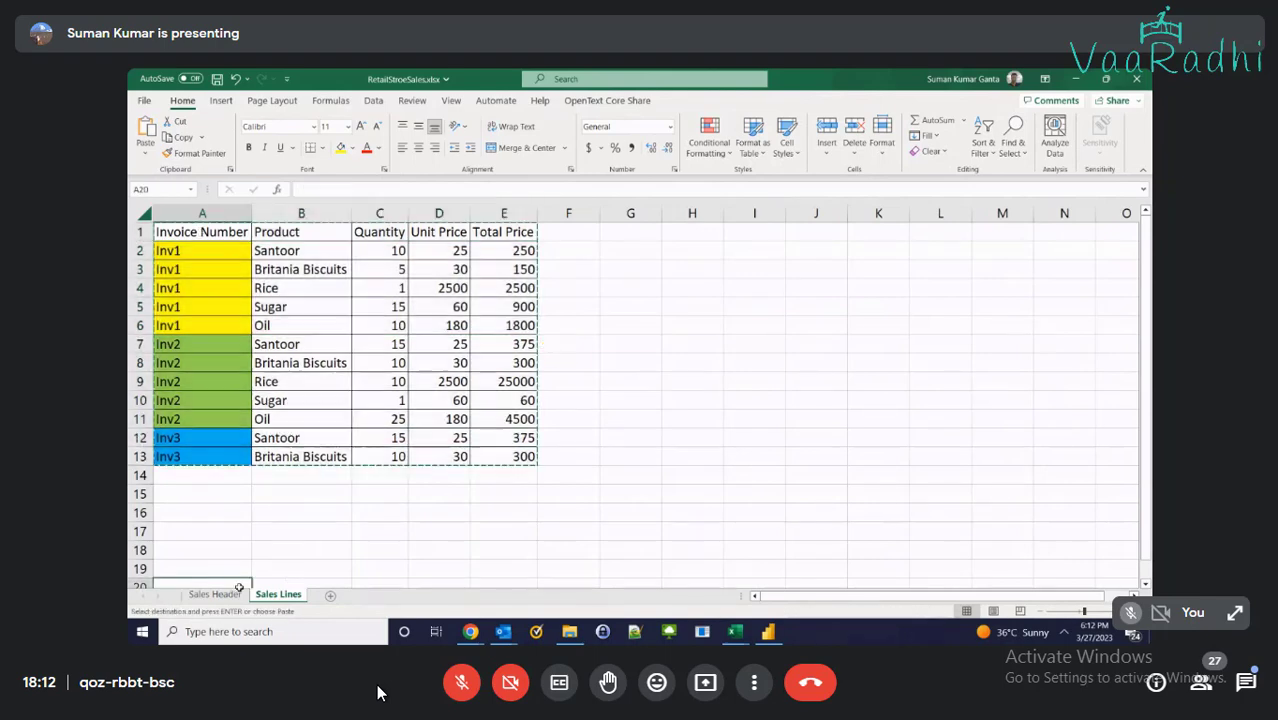
Paste the Sales Lines table into Sales Header at B7 and dismiss the e-mail notification
{"action": "left_click", "coordinate": [236, 595]}
{"action": "left_click", "coordinate": [317, 385]}
{"action": "left_click", "coordinate": [305, 346]}
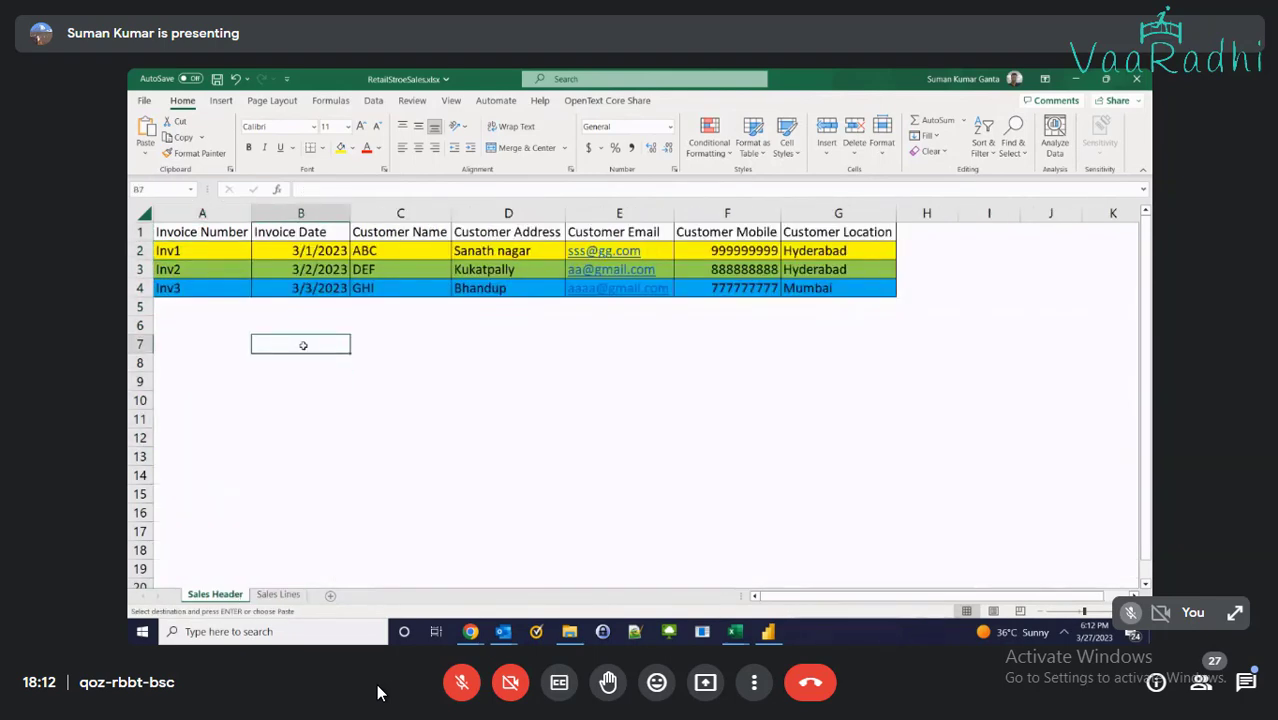
{"action": "key", "text": "ctrl+v"}
{"action": "scroll", "coordinate": [441, 447], "scroll_direction": "down", "scroll_amount": 1}
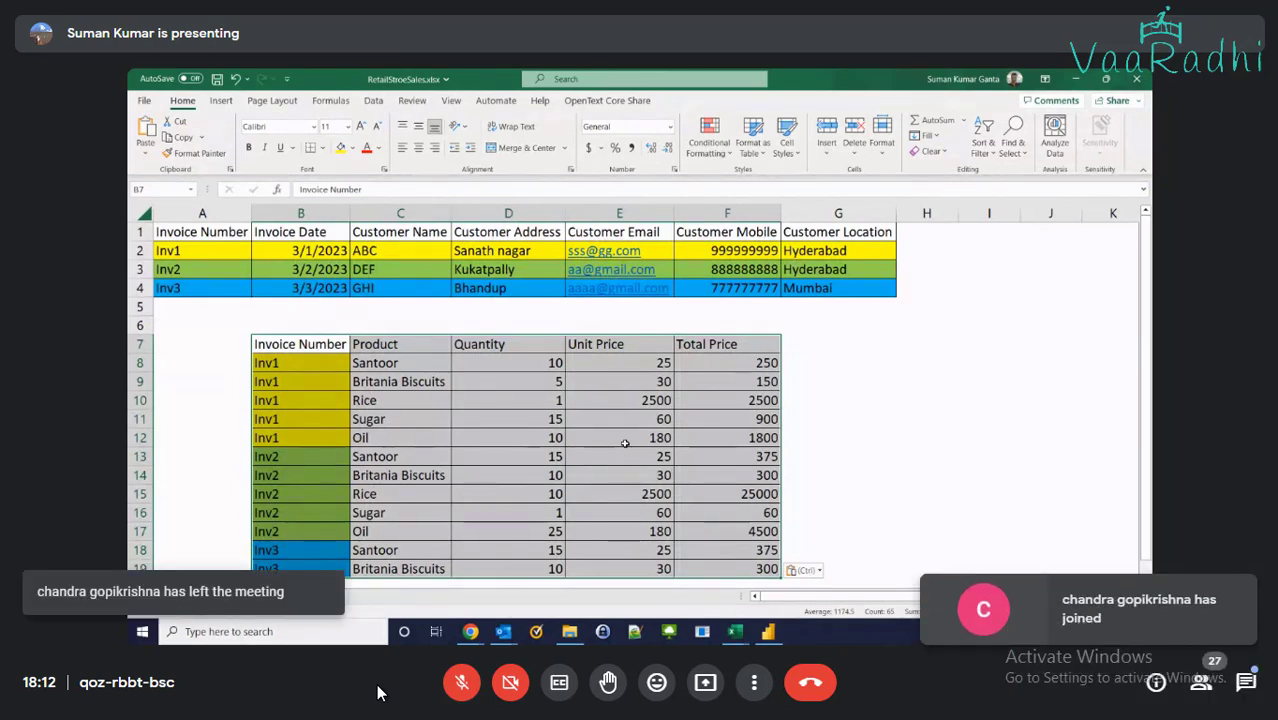
{"action": "left_click", "coordinate": [385, 344]}
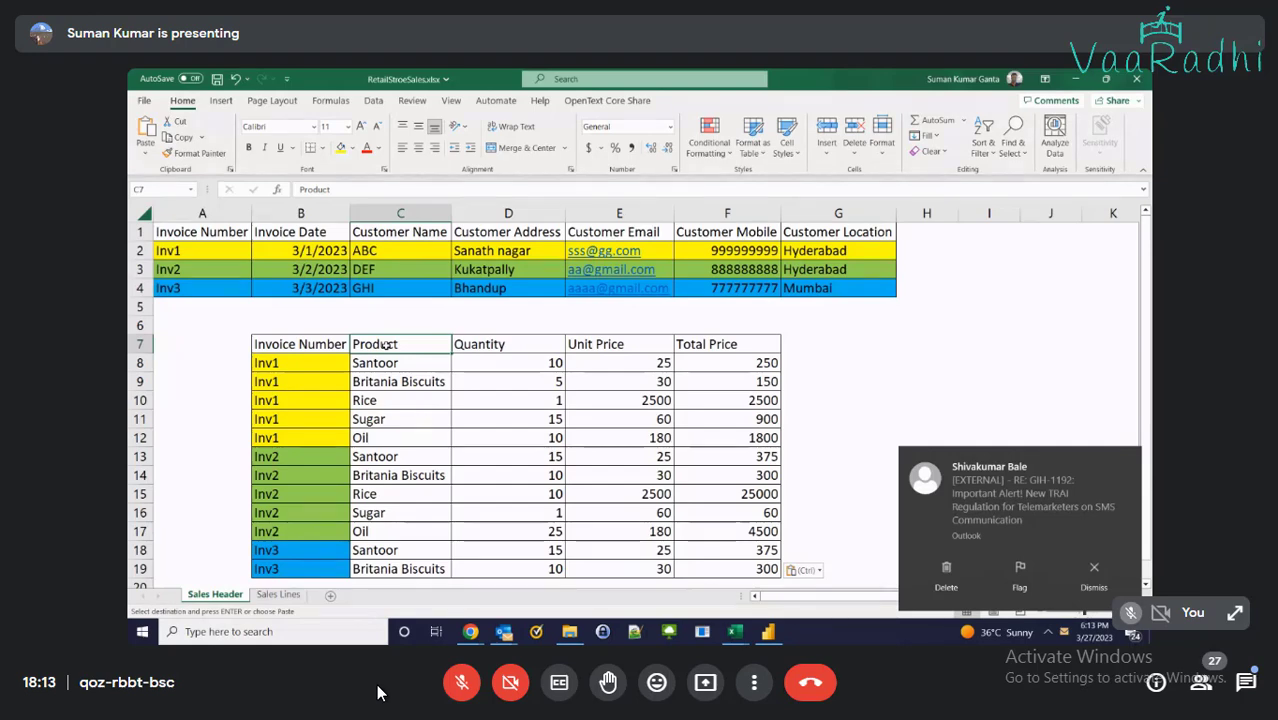
{"action": "left_click", "coordinate": [1125, 461]}
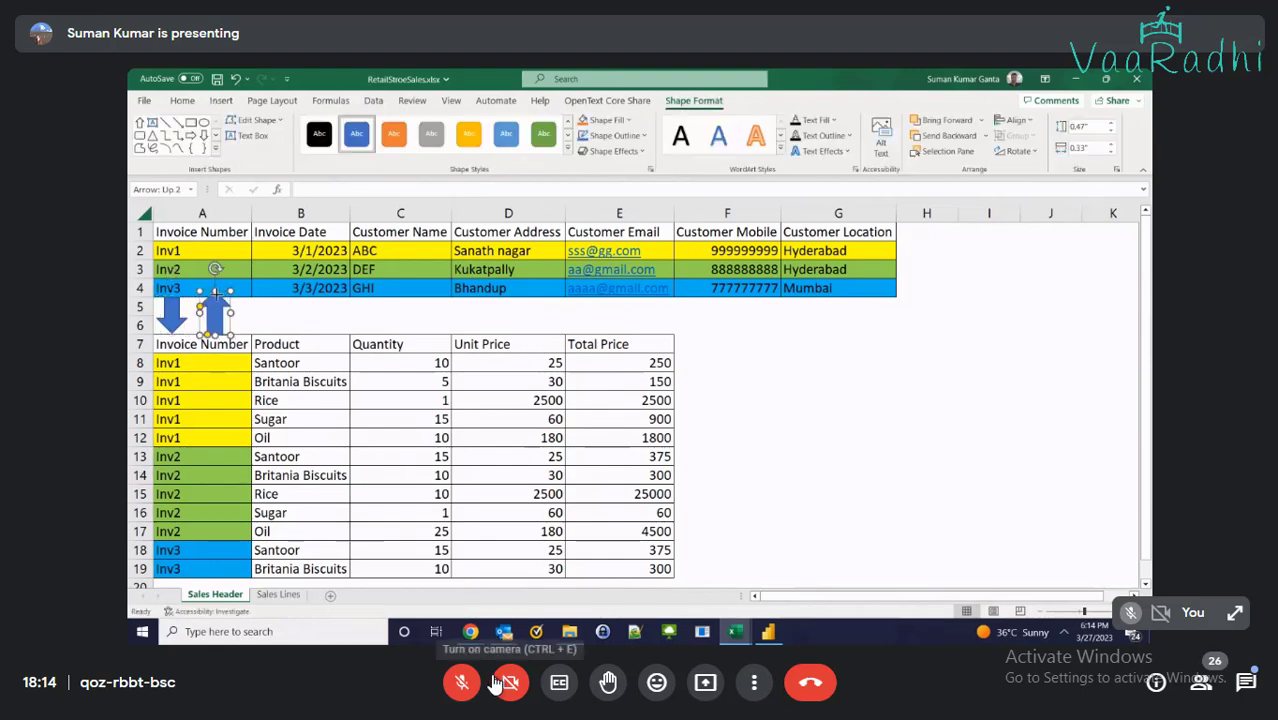
Toggle the Meet microphone on and off, then add a new blank Sheet1 after Sales Lines
{"action": "left_click", "coordinate": [461, 683]}
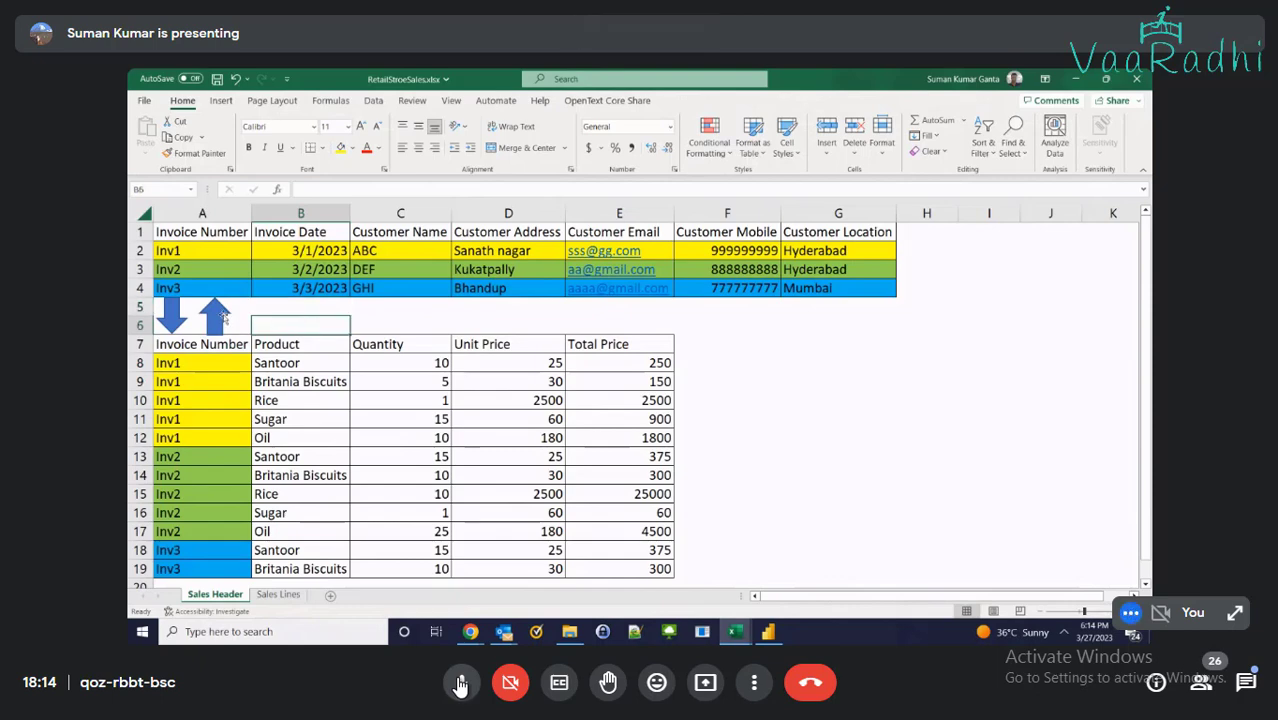
{"action": "left_click", "coordinate": [461, 683]}
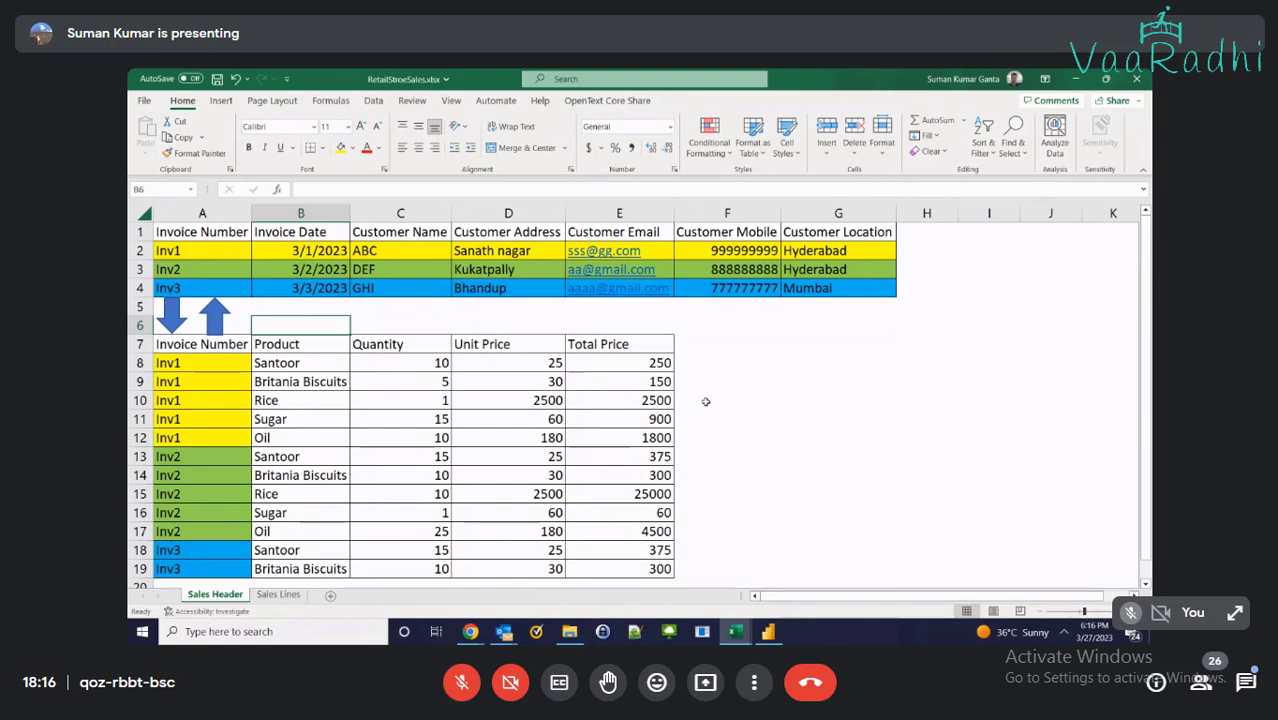
{"action": "left_click", "coordinate": [705, 402]}
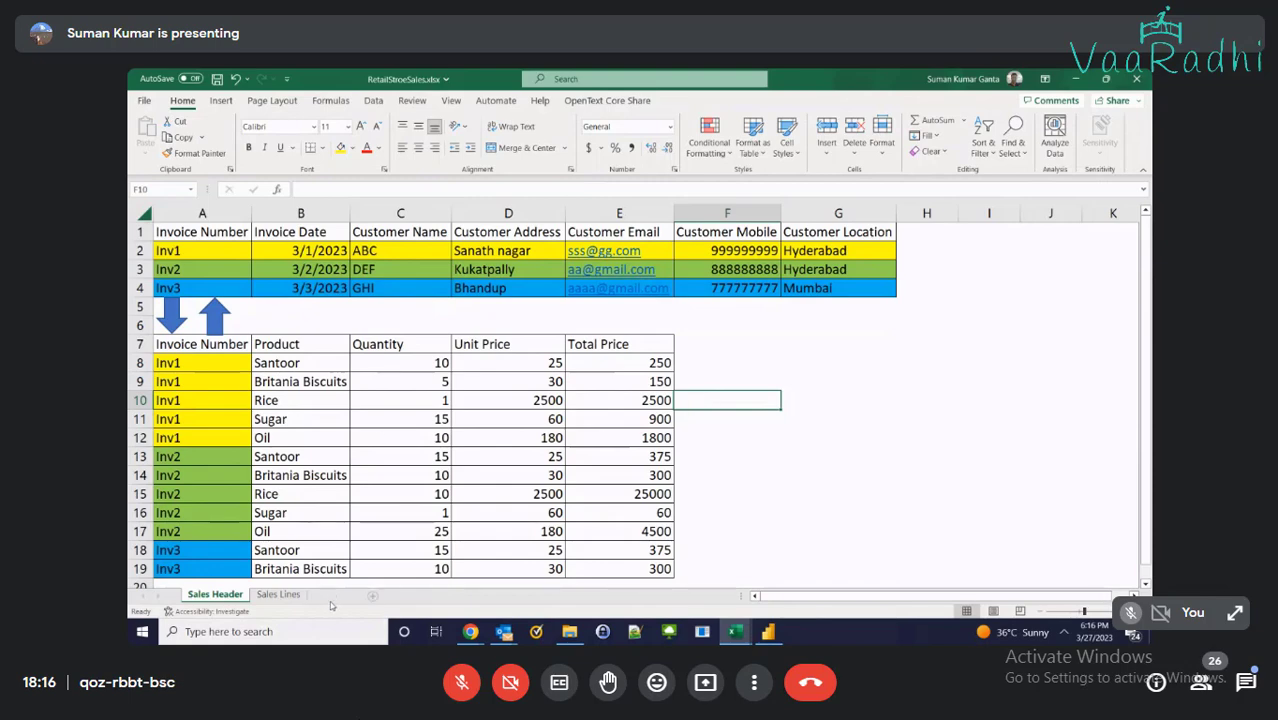
{"action": "left_click", "coordinate": [372, 594]}
{"action": "left_click_drag", "start_coordinate": [262, 600], "coordinate": [362, 594]}
Move the active cell to A1 on the blank Sheet1
{"action": "left_click", "coordinate": [200, 236]}
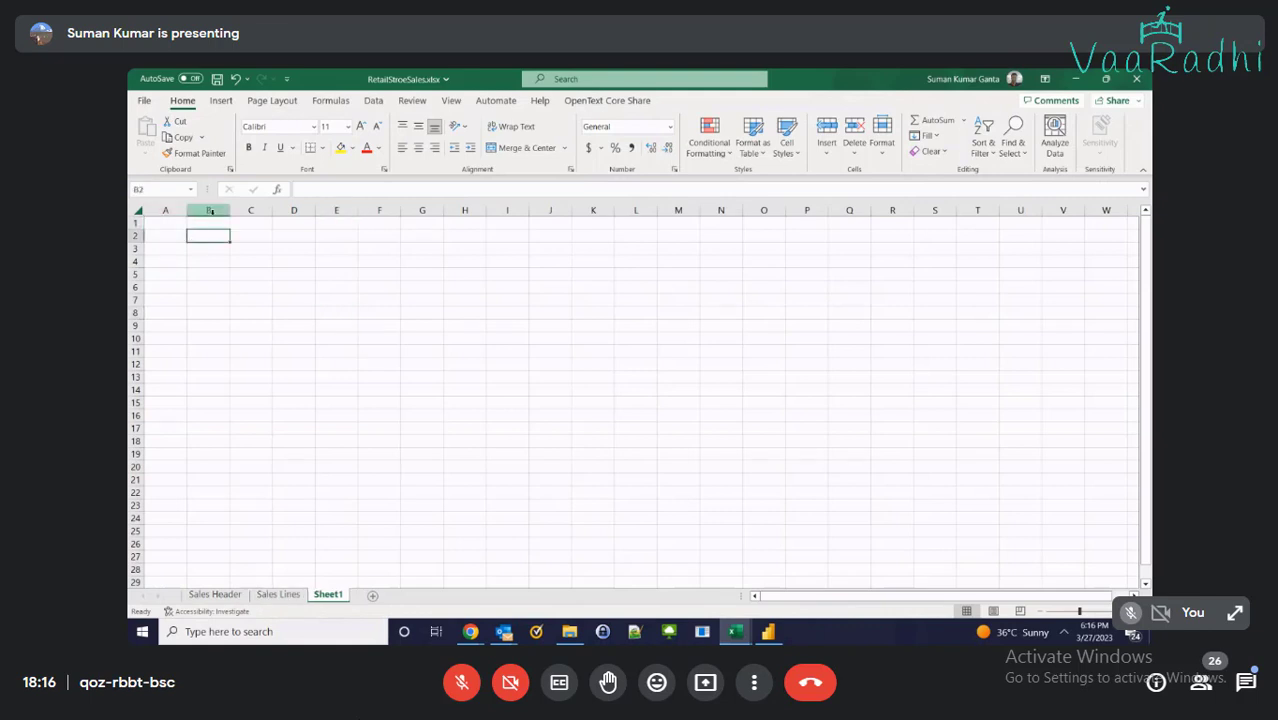
{"action": "key", "text": "Up"}
{"action": "key", "text": "Left"}
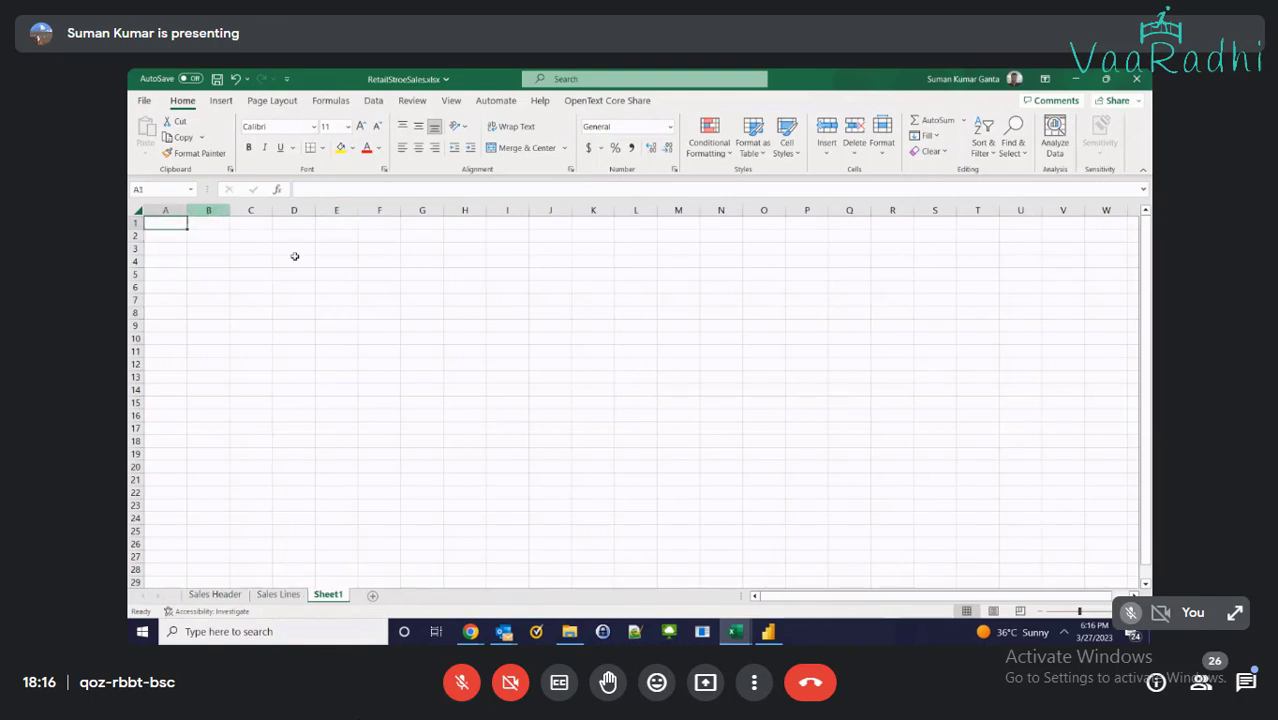
Return to Sales Header and check the blue up-arrow, the Inv1 cell and Product heading
{"action": "left_click", "coordinate": [214, 595]}
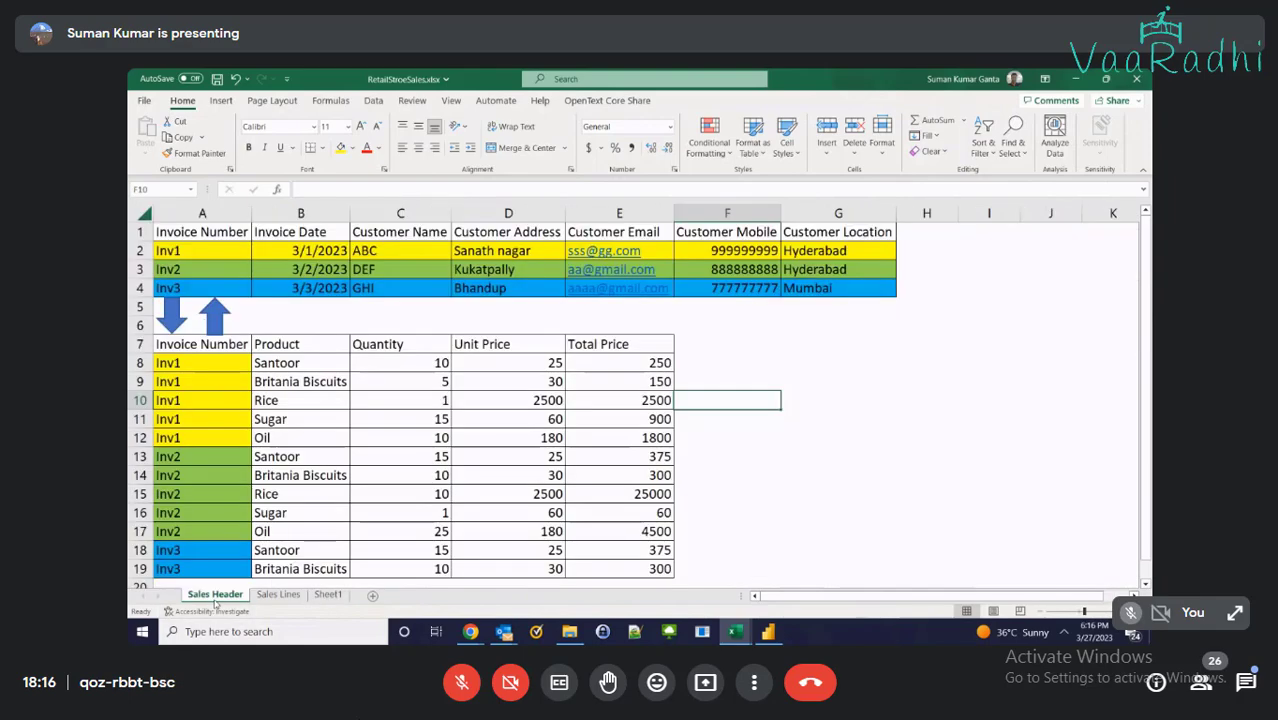
{"action": "left_click", "coordinate": [205, 320]}
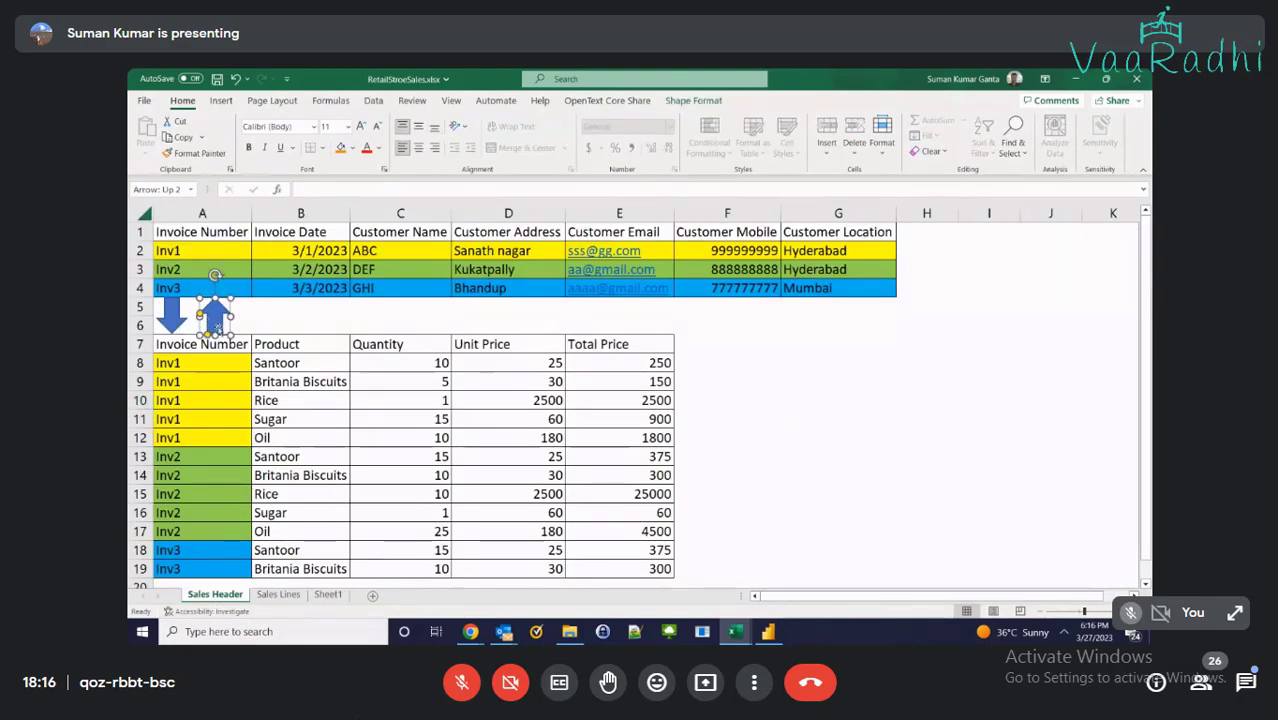
{"action": "left_click", "coordinate": [256, 382]}
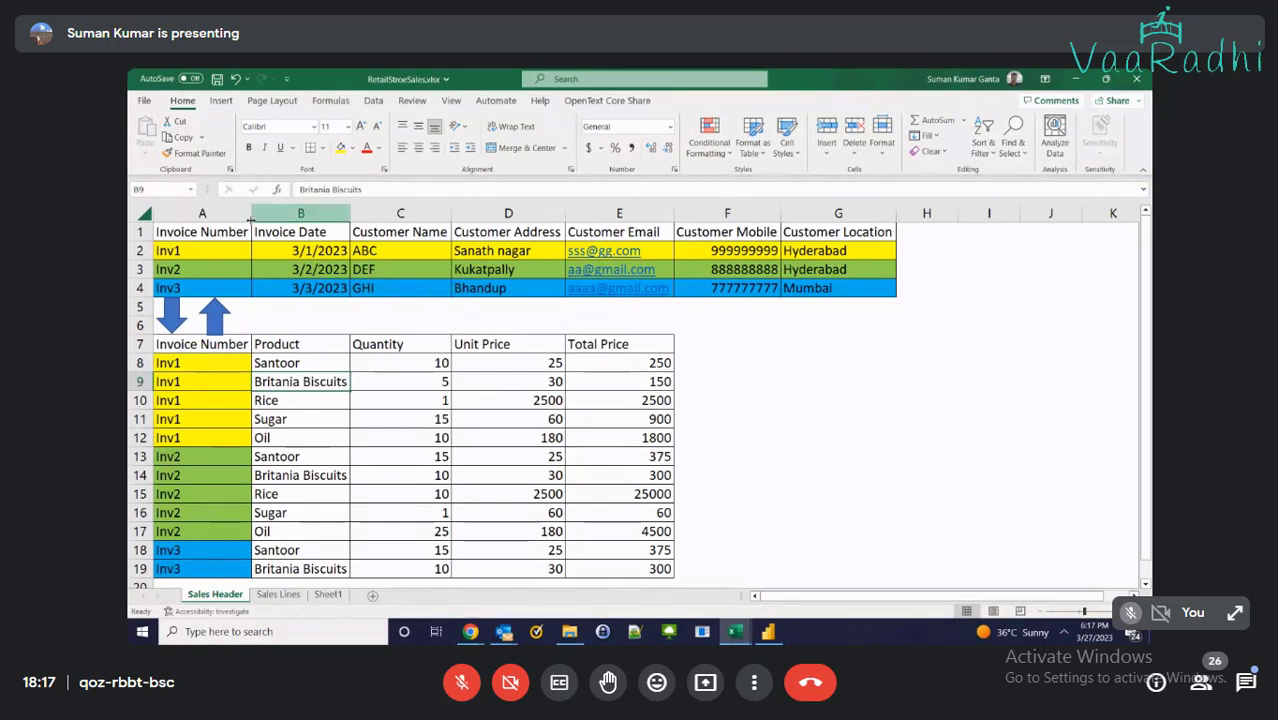
{"action": "left_click", "coordinate": [160, 251]}
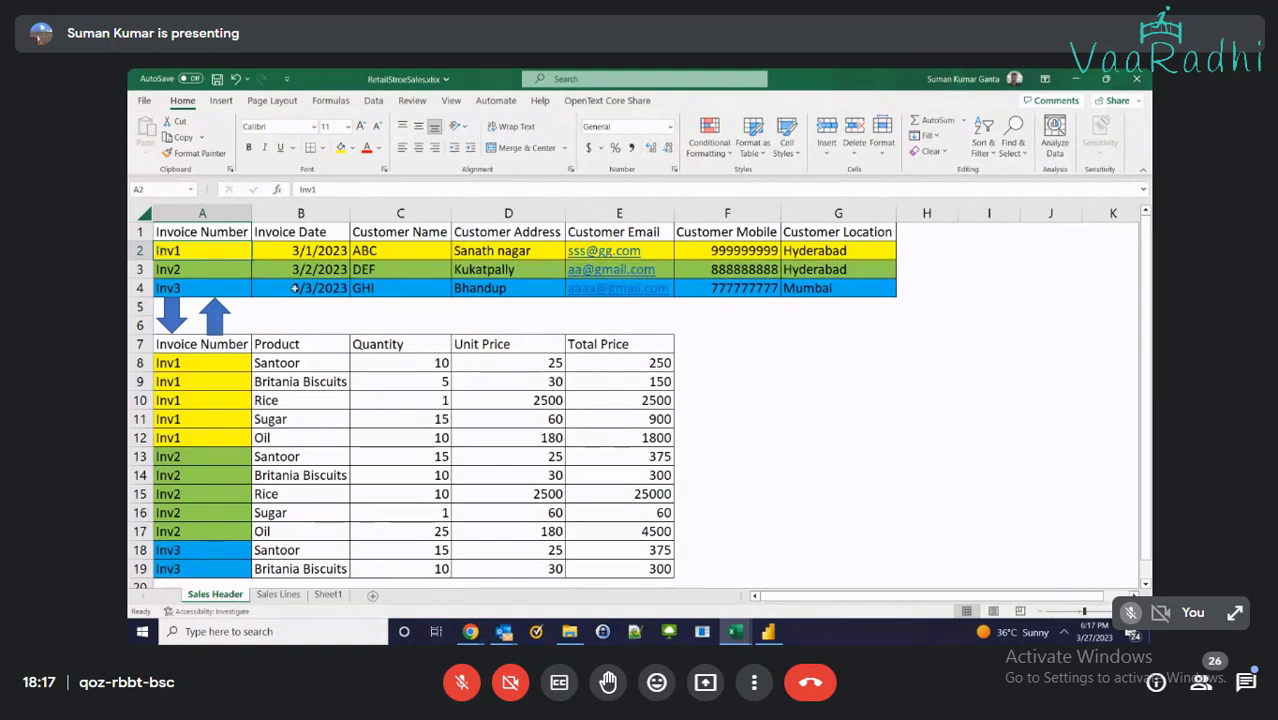
{"action": "left_click", "coordinate": [288, 350]}
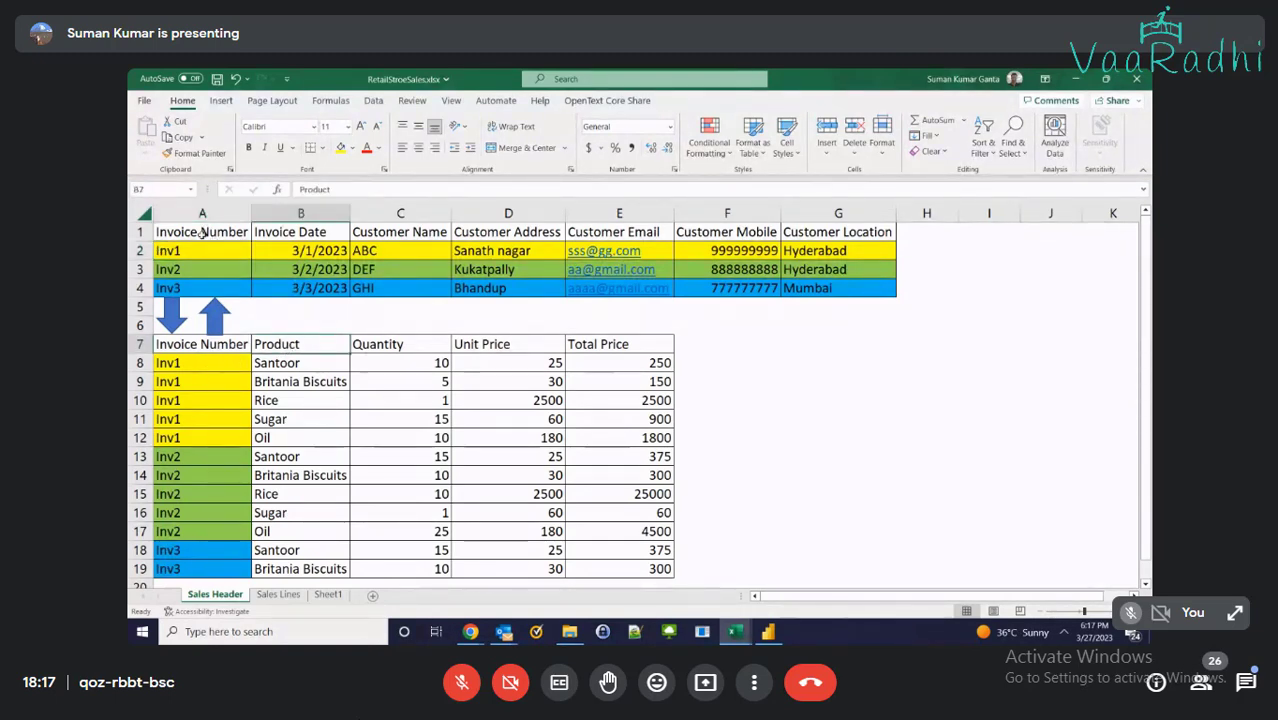
Copy the invoice header table A1:G4 into Sheet1 and autofit its columns
{"action": "left_click_drag", "start_coordinate": [200, 232], "coordinate": [805, 285]}
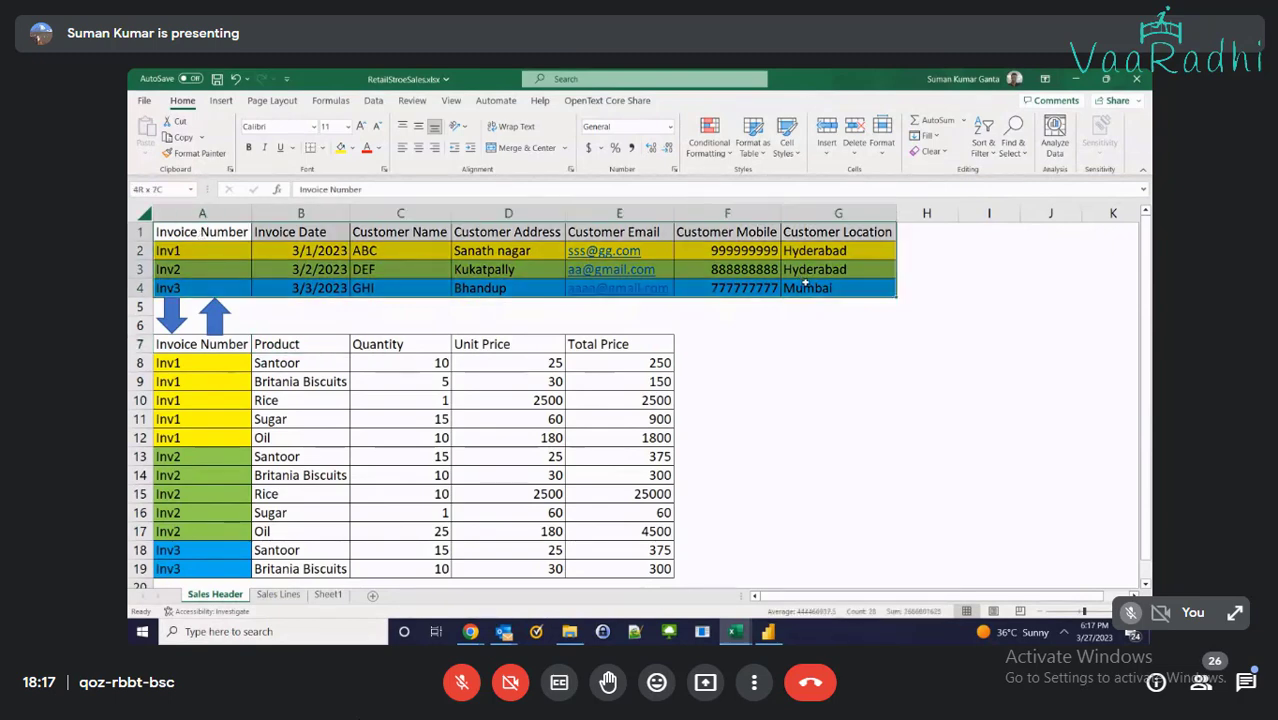
{"action": "key", "text": "ctrl+c"}
{"action": "left_click", "coordinate": [328, 594]}
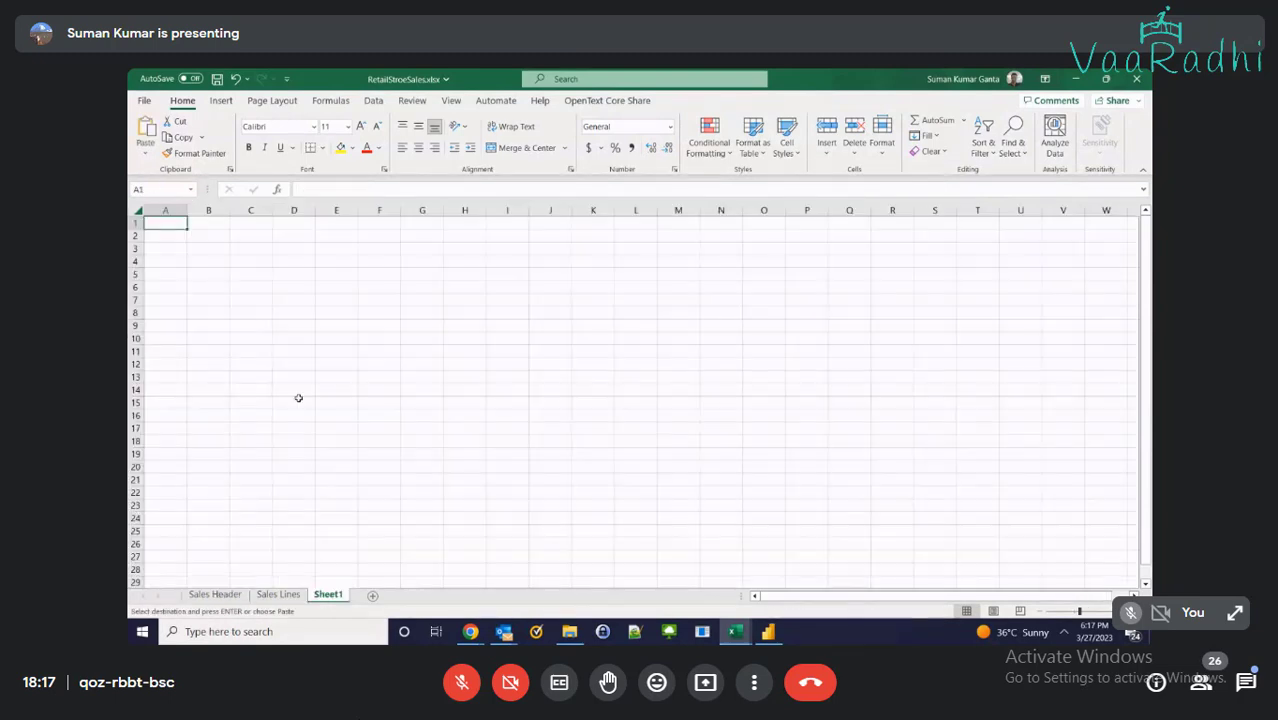
{"action": "key", "text": "ctrl+v"}
{"action": "left_click", "coordinate": [133, 209]}
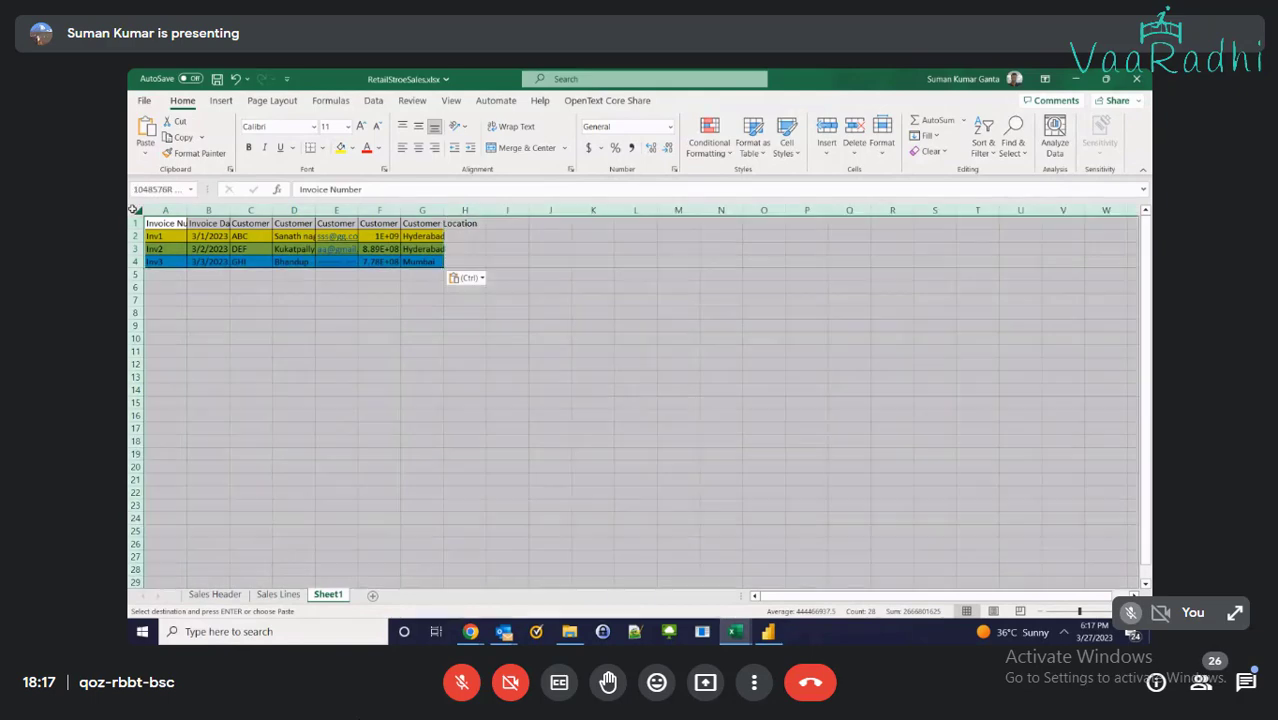
{"action": "double_click", "coordinate": [187, 210]}
{"action": "scroll", "coordinate": [401, 331], "scroll_direction": "up", "scroll_amount": 2}
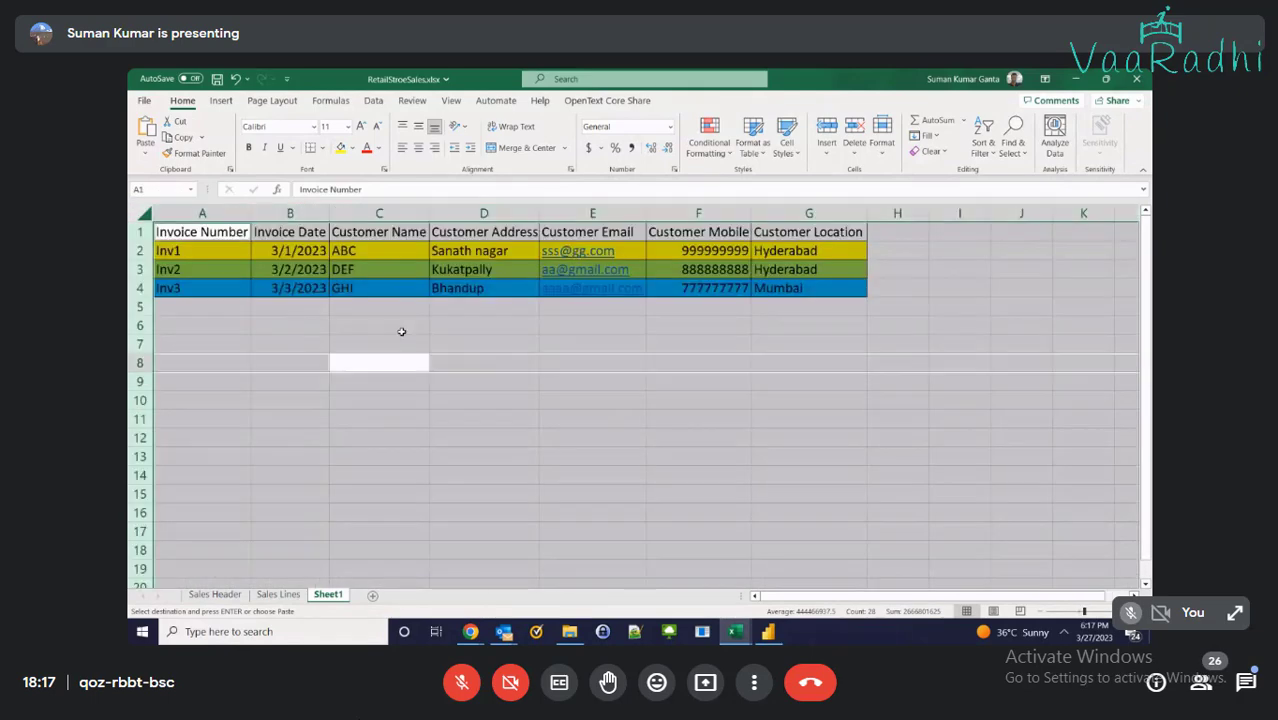
On Sales Header, select the Inv1 product lines with their headings for Sheet1
{"action": "left_click", "coordinate": [215, 594]}
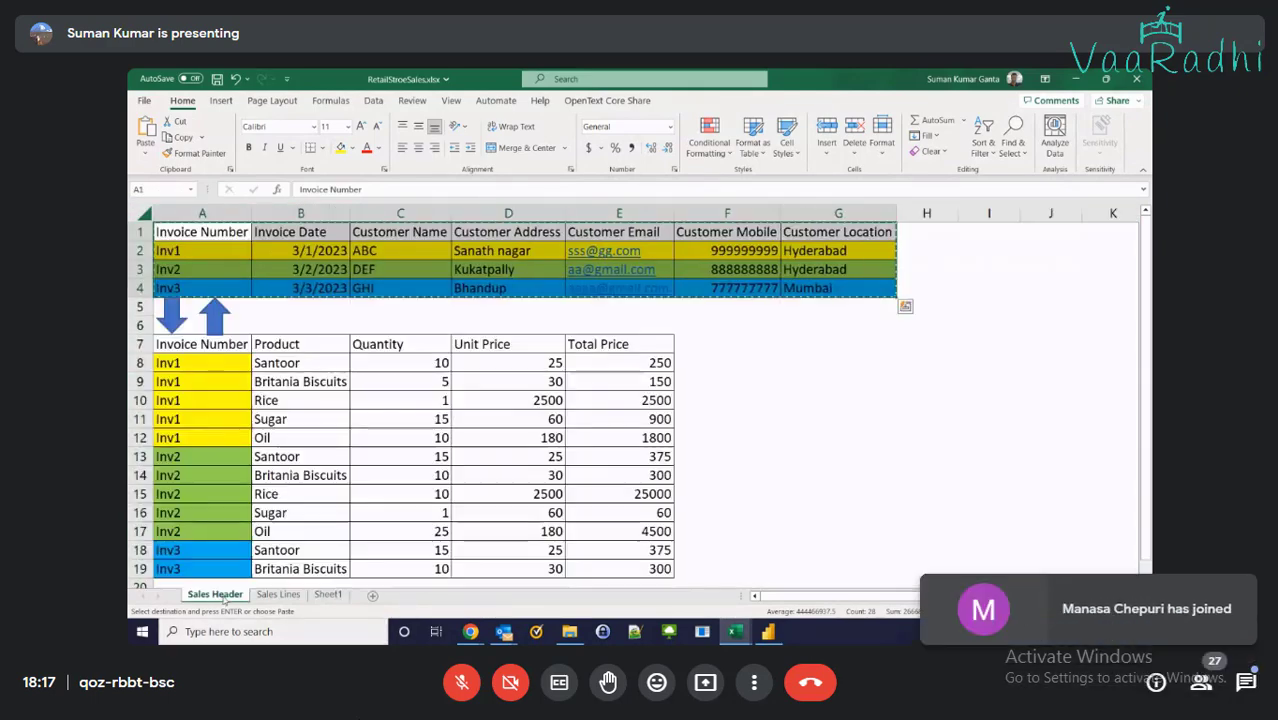
{"action": "left_click", "coordinate": [262, 345]}
{"action": "left_click_drag", "start_coordinate": [283, 363], "coordinate": [300, 437]}
{"action": "left_click", "coordinate": [283, 366]}
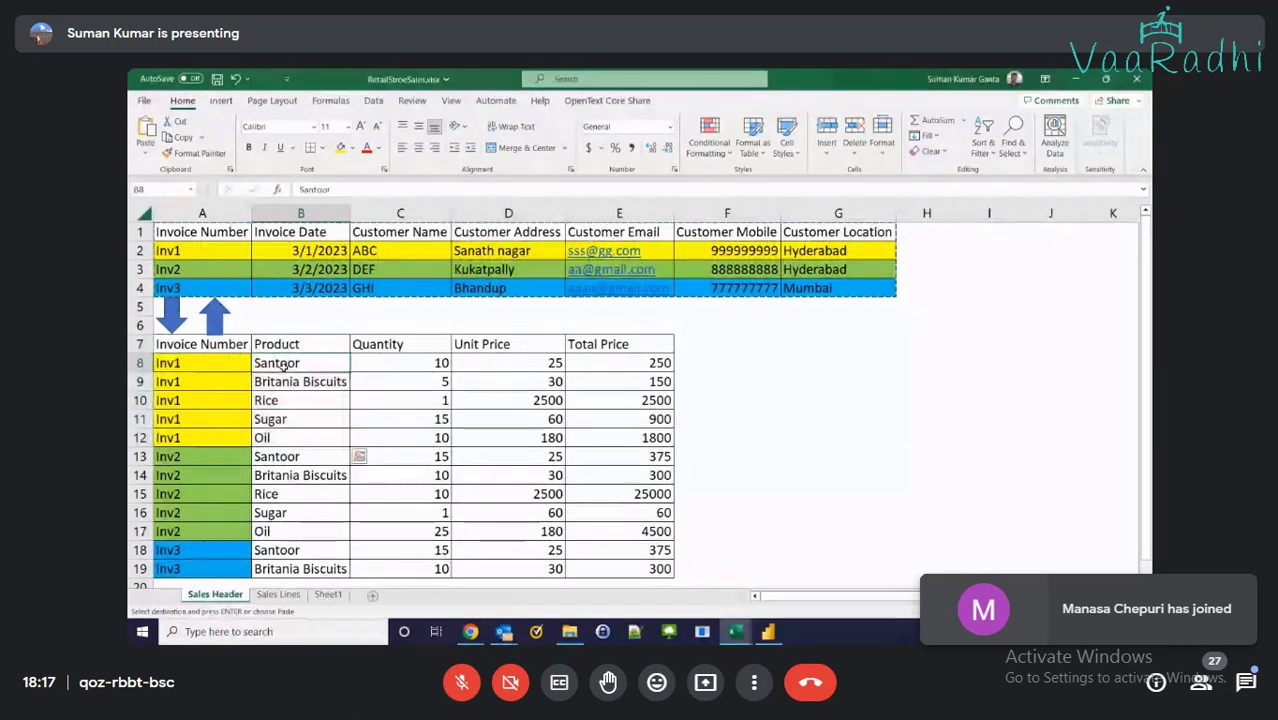
{"action": "left_click_drag", "start_coordinate": [276, 345], "coordinate": [640, 442]}
{"action": "left_click", "coordinate": [328, 594]}
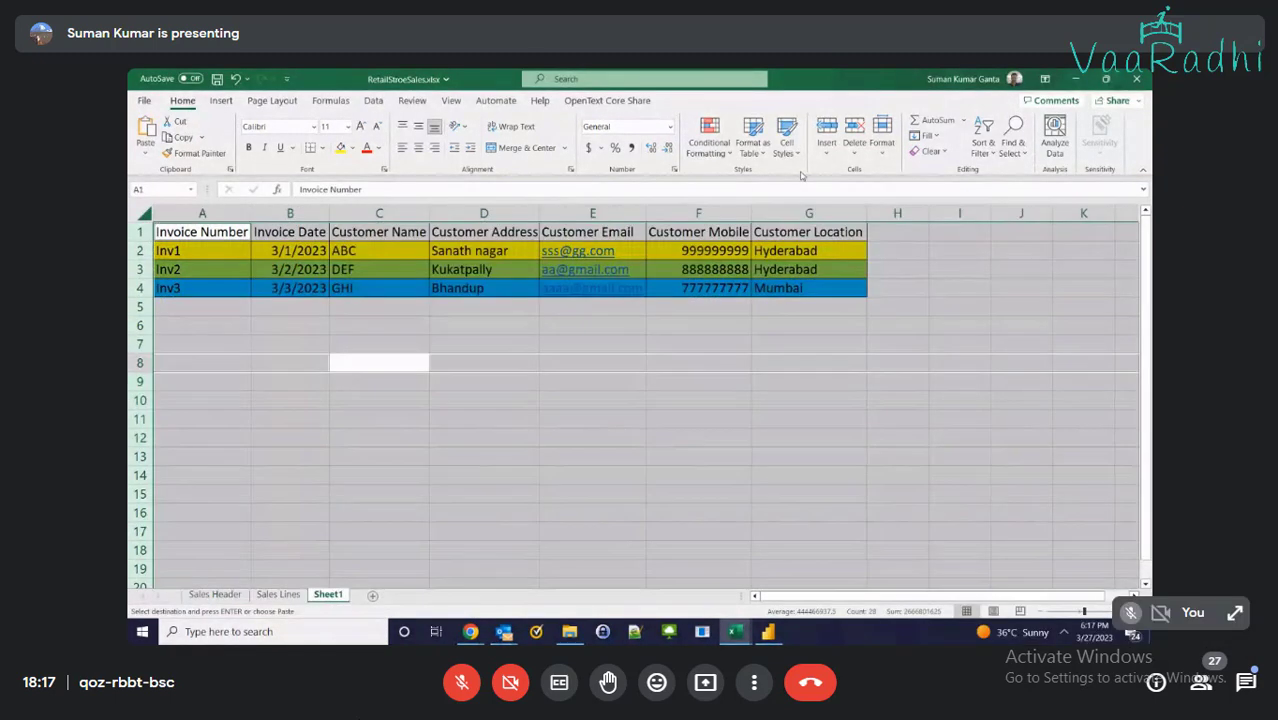
Paste the Inv1 product lines at H1 and move the Inv2 and Inv3 rows to rows 7–8
{"action": "left_click", "coordinate": [895, 232]}
{"action": "key", "text": "ctrl+v"}
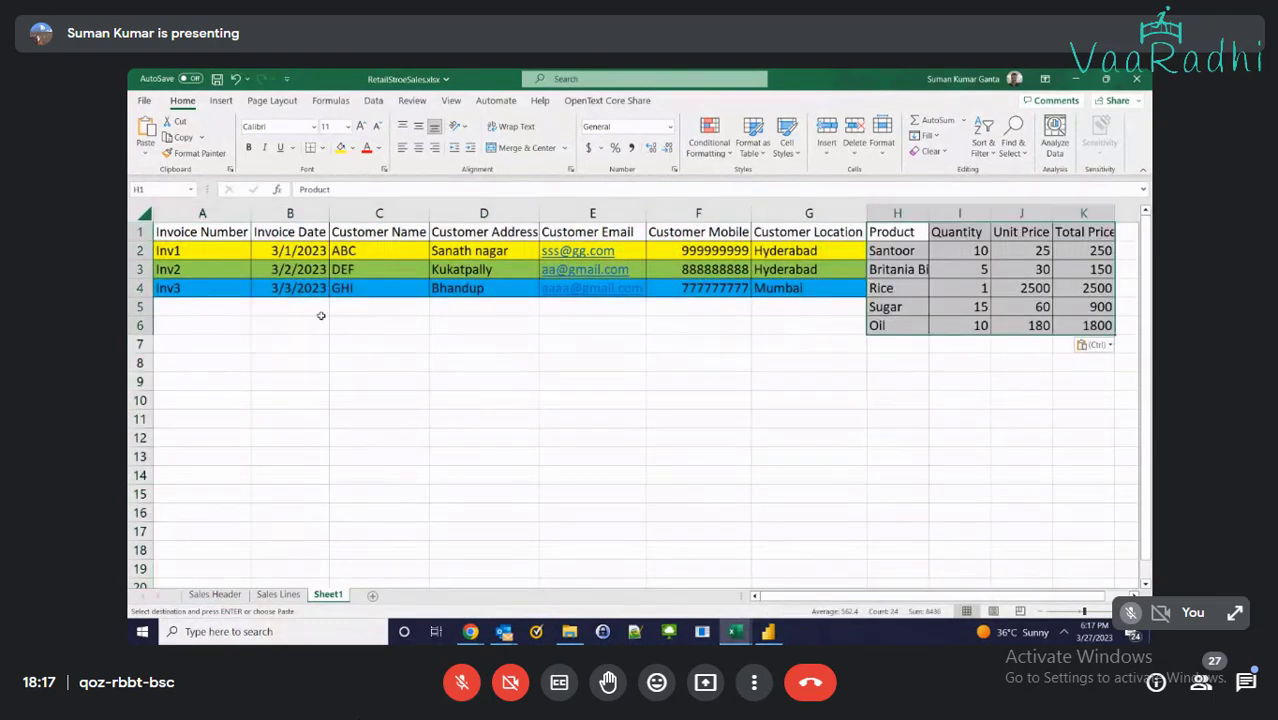
{"action": "left_click_drag", "start_coordinate": [170, 269], "coordinate": [781, 290]}
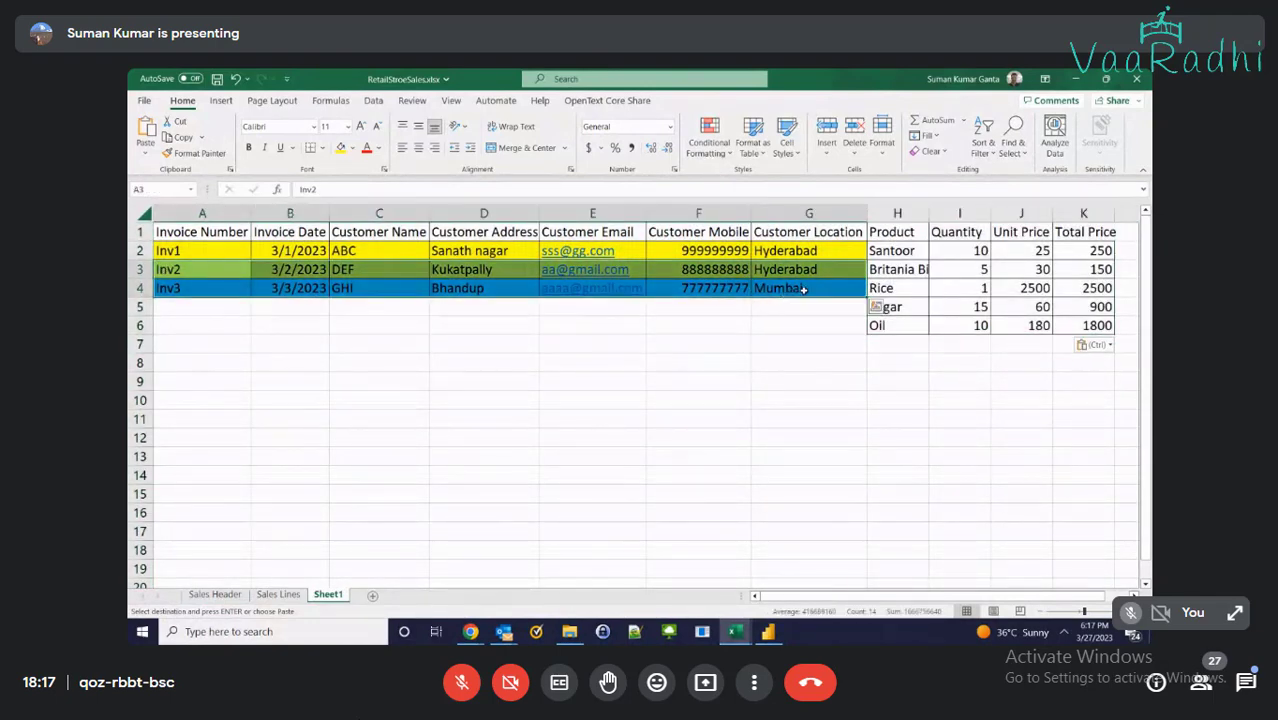
{"action": "key", "text": "ctrl+c"}
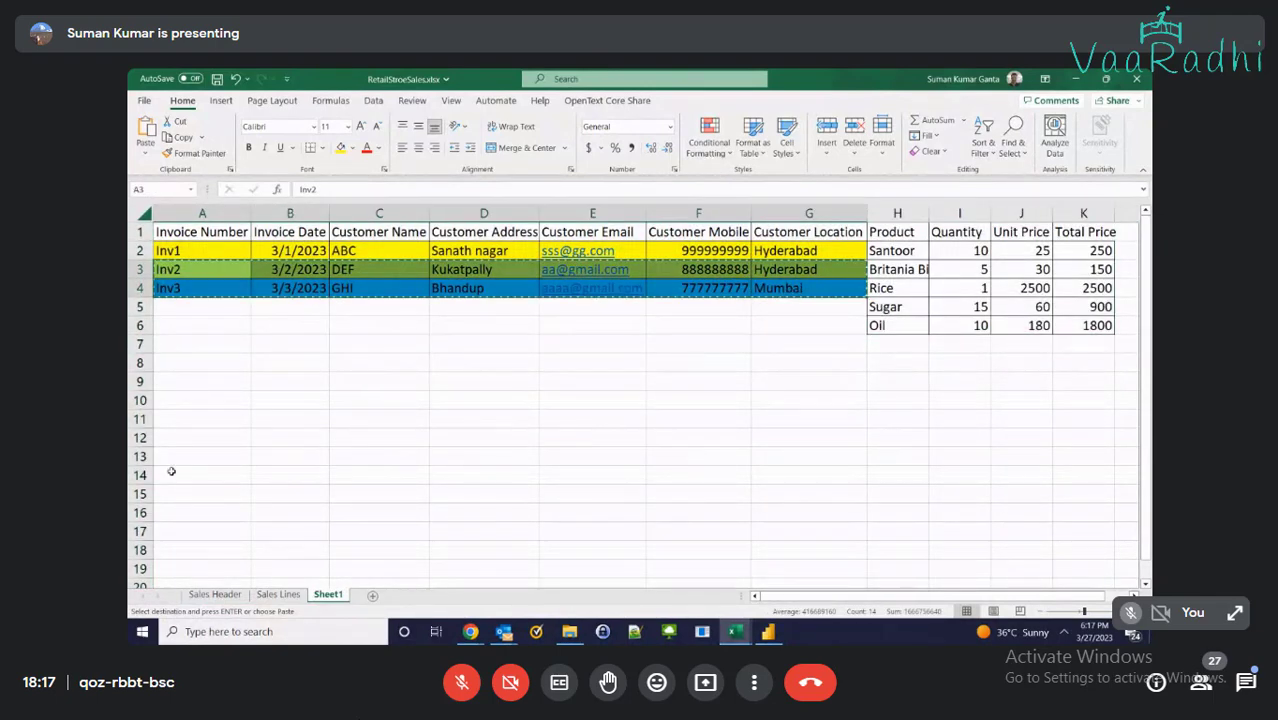
{"action": "left_click", "coordinate": [183, 343]}
{"action": "key", "text": "ctrl+v"}
Copy the Inv1 row into rows 3–6 so each product line repeats its details
{"action": "left_click_drag", "start_coordinate": [195, 250], "coordinate": [820, 251]}
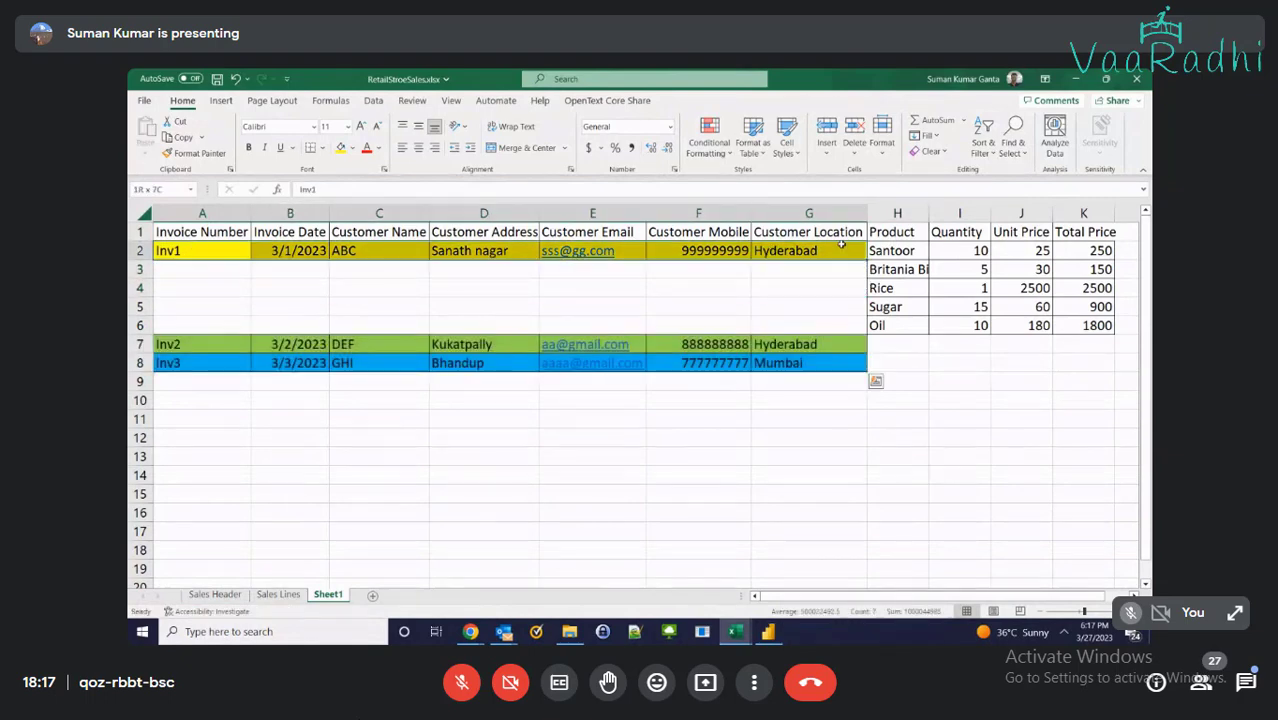
{"action": "key", "text": "ctrl+c"}
{"action": "left_click", "coordinate": [842, 321], "text": "shift"}
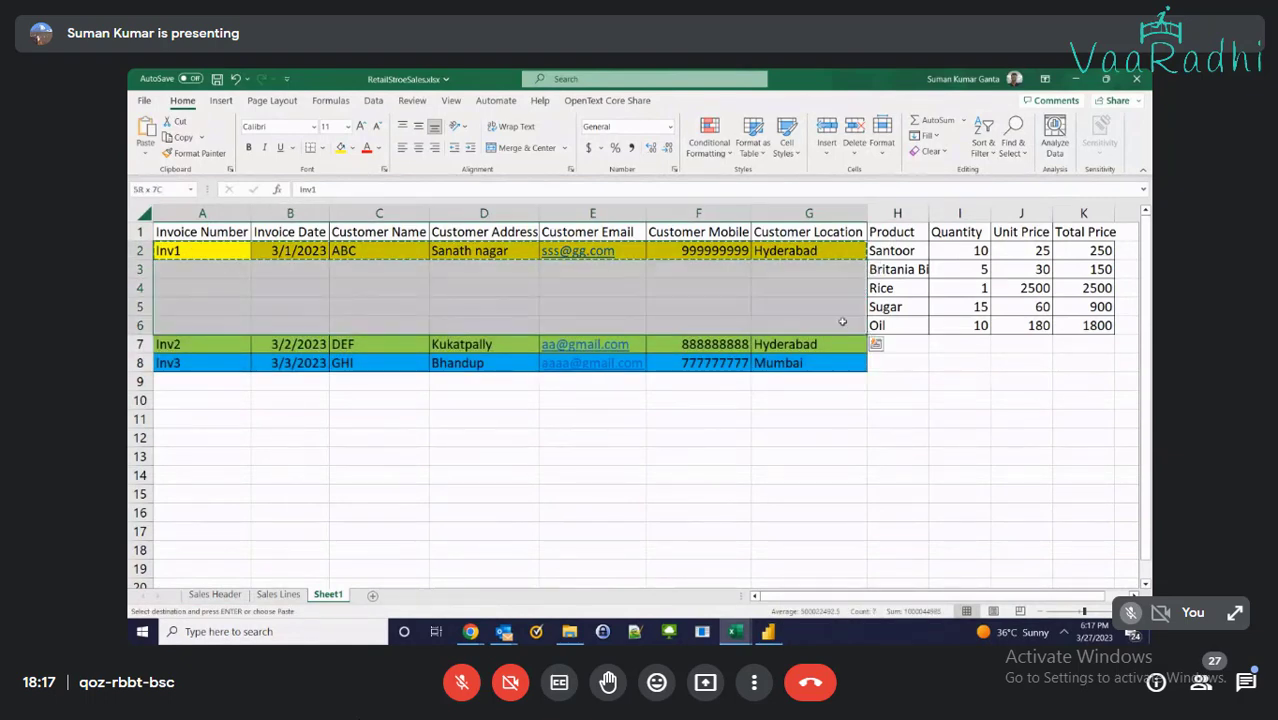
{"action": "left_click", "coordinate": [875, 343]}
{"action": "left_click_drag", "start_coordinate": [810, 325], "coordinate": [181, 274]}
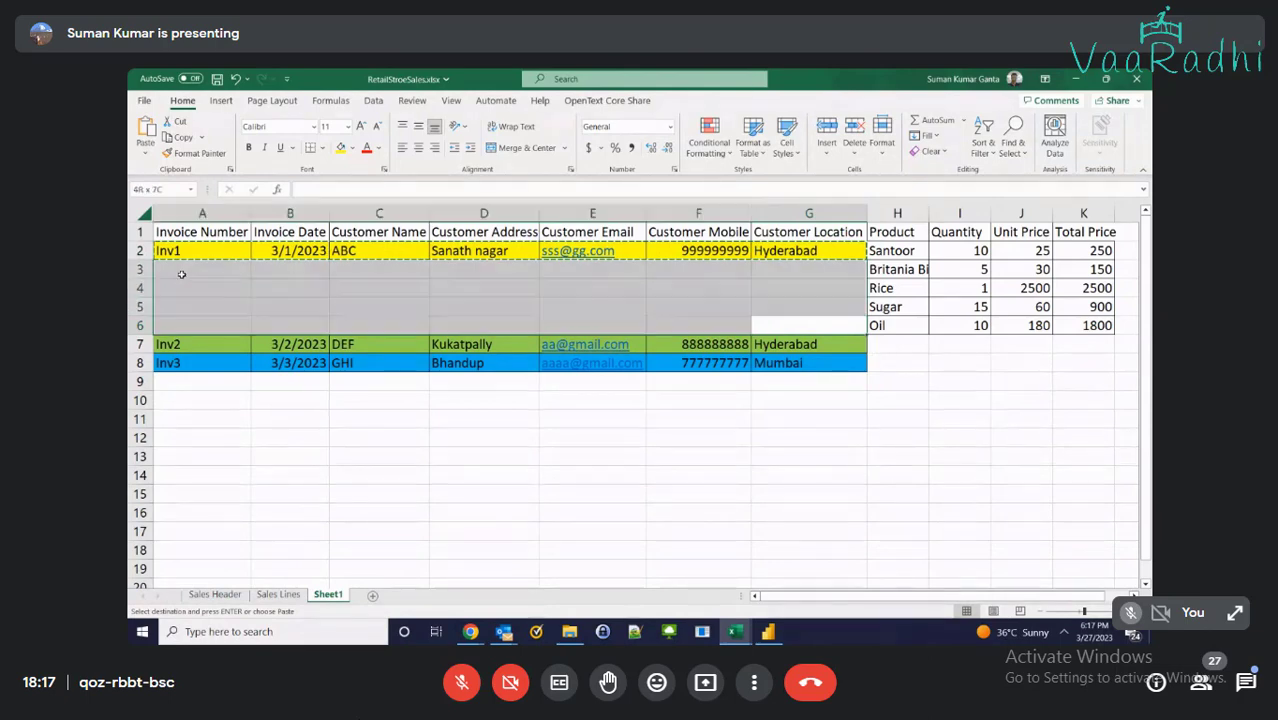
{"action": "key", "text": "ctrl+v"}
{"action": "left_click", "coordinate": [378, 456]}
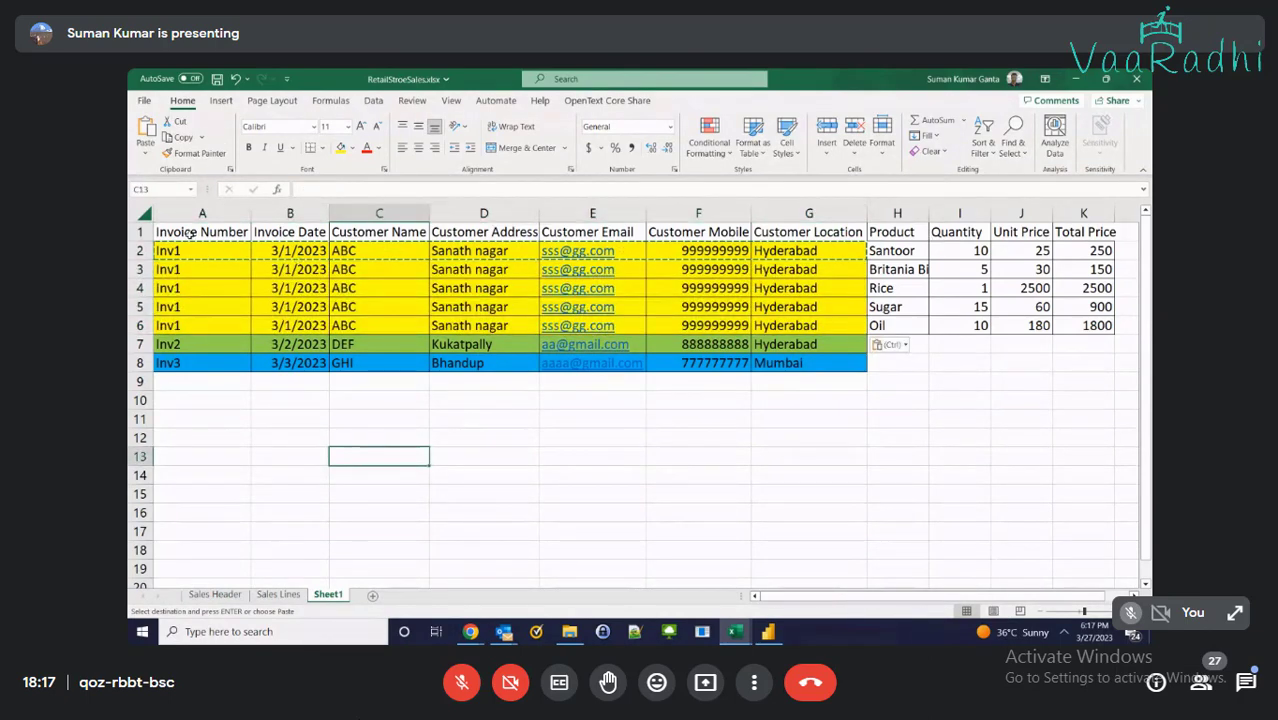
Set the font size of the combined table A1:K6 to 9
{"action": "left_click_drag", "start_coordinate": [190, 232], "coordinate": [1090, 320]}
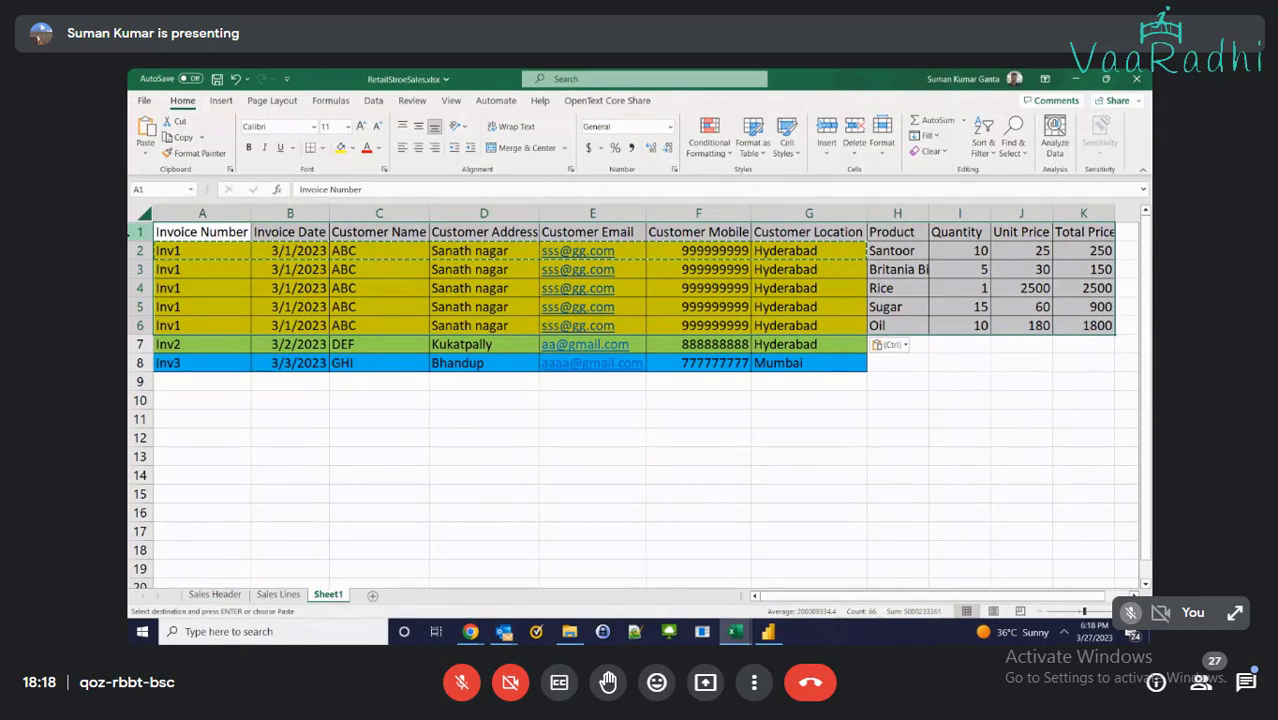
{"action": "left_click", "coordinate": [334, 127]}
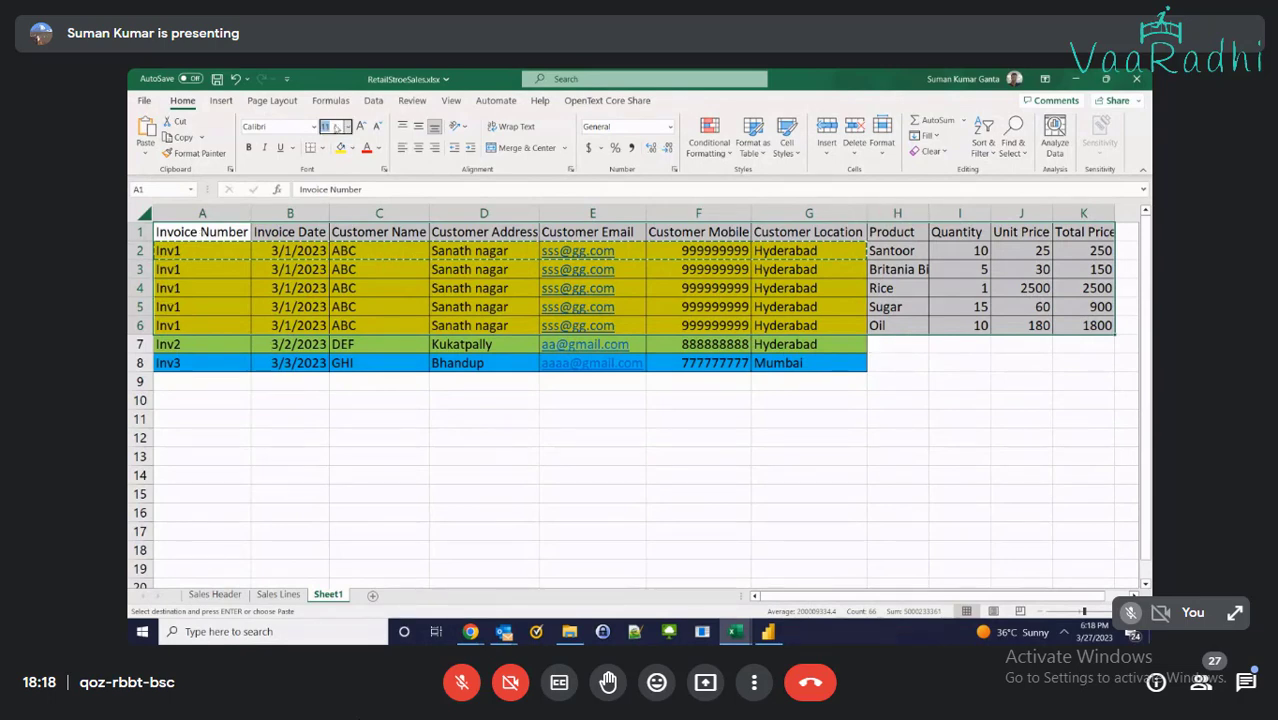
{"action": "type", "text": "9"}
{"action": "key", "text": "Return"}
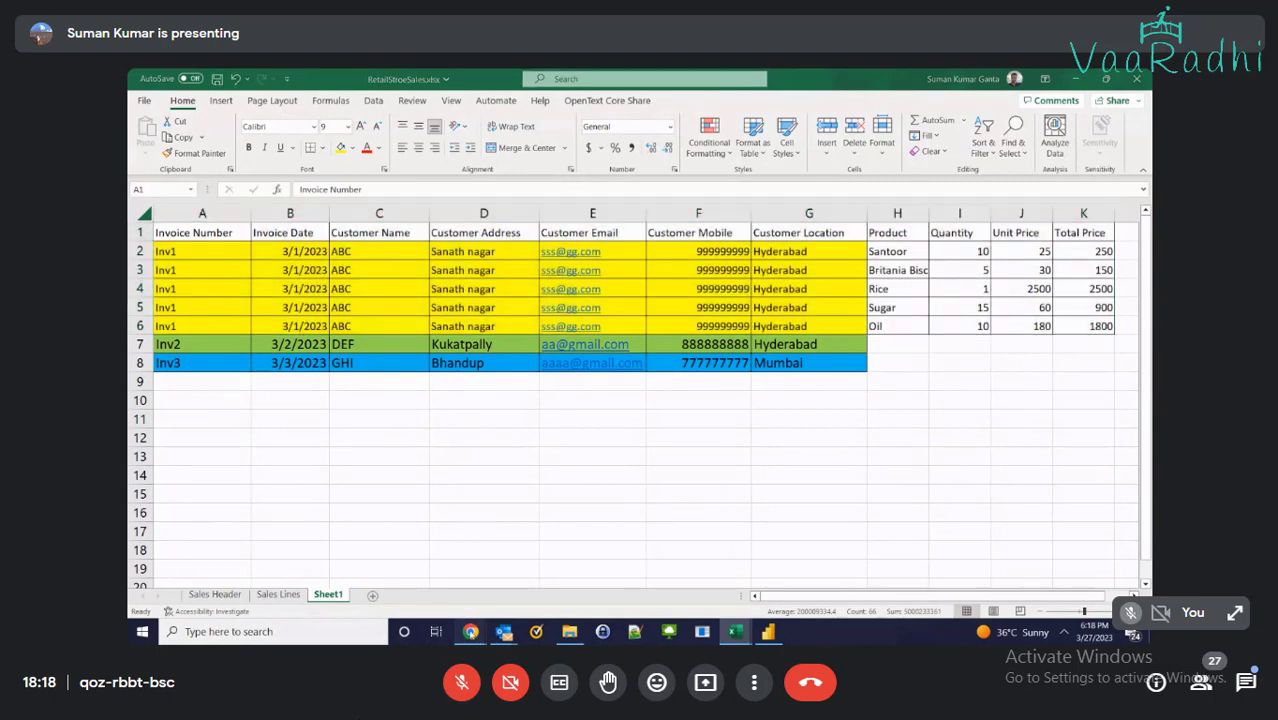
Find the Meet tab via the Chrome previews, admit the waiting participant, and go back to Excel
{"action": "mouse_move", "coordinate": [470, 631]}
{"action": "left_click", "coordinate": [580, 582]}
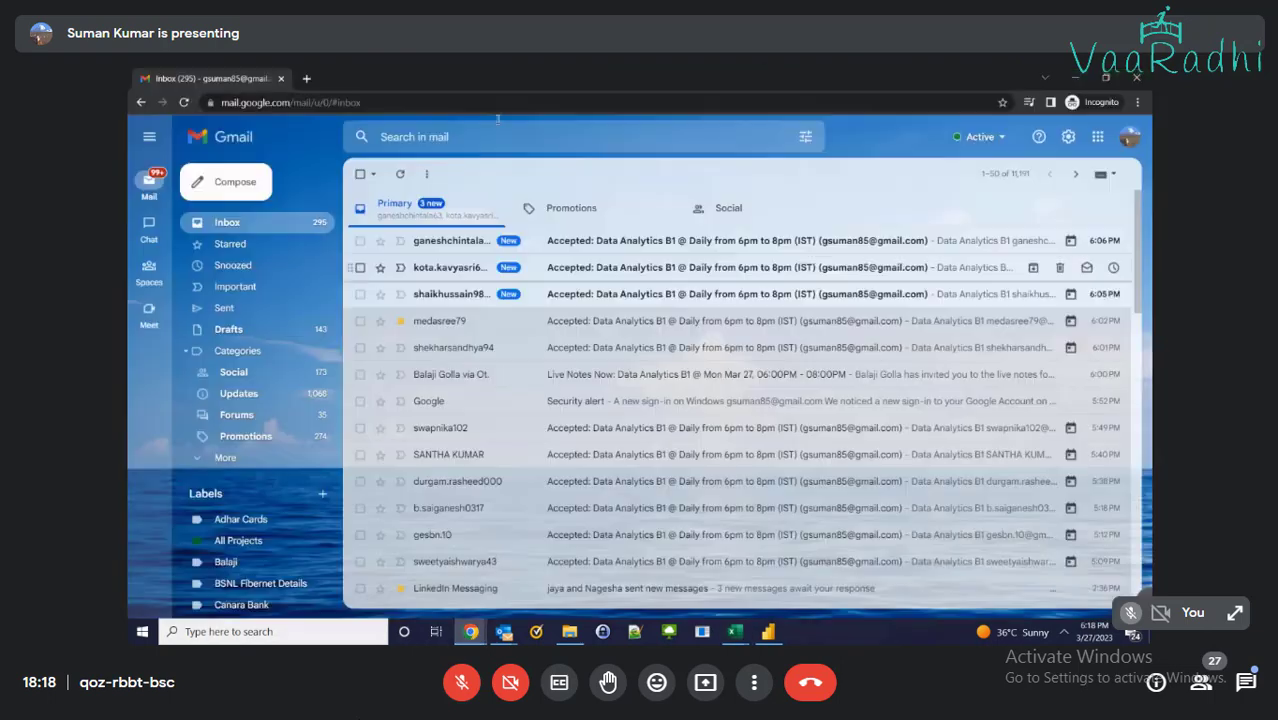
{"action": "mouse_move", "coordinate": [470, 631]}
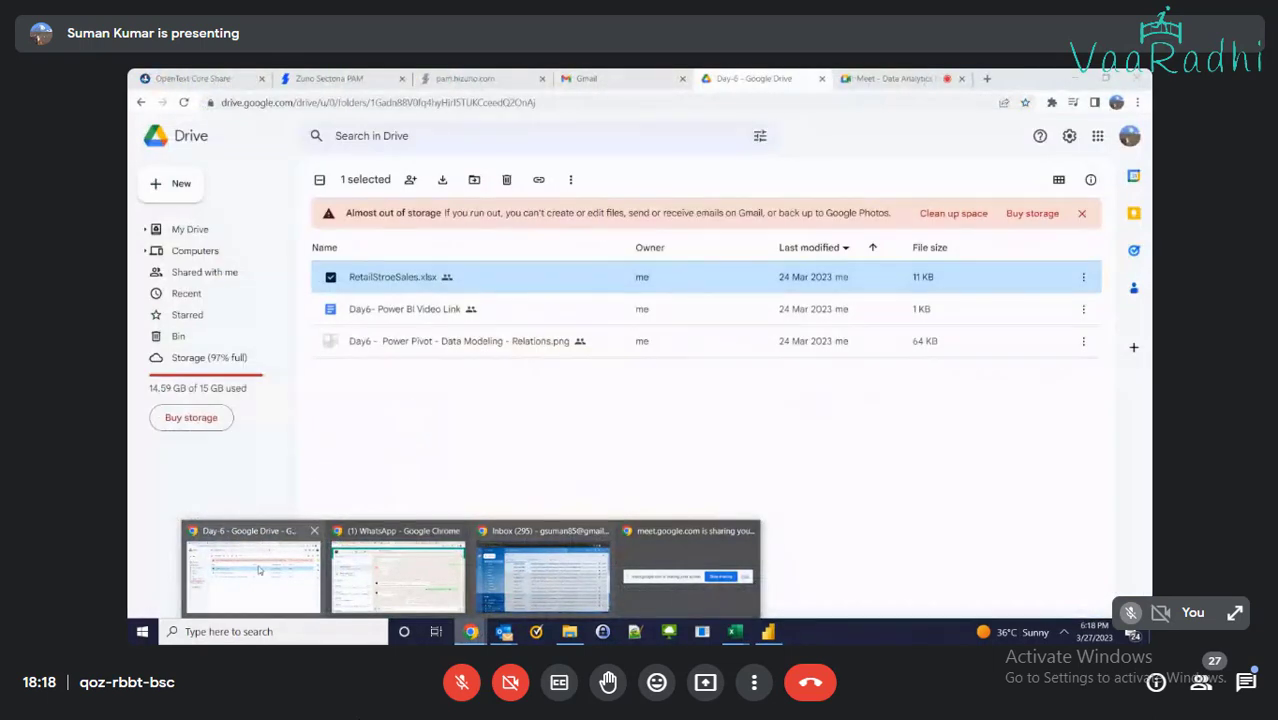
{"action": "left_click", "coordinate": [258, 569]}
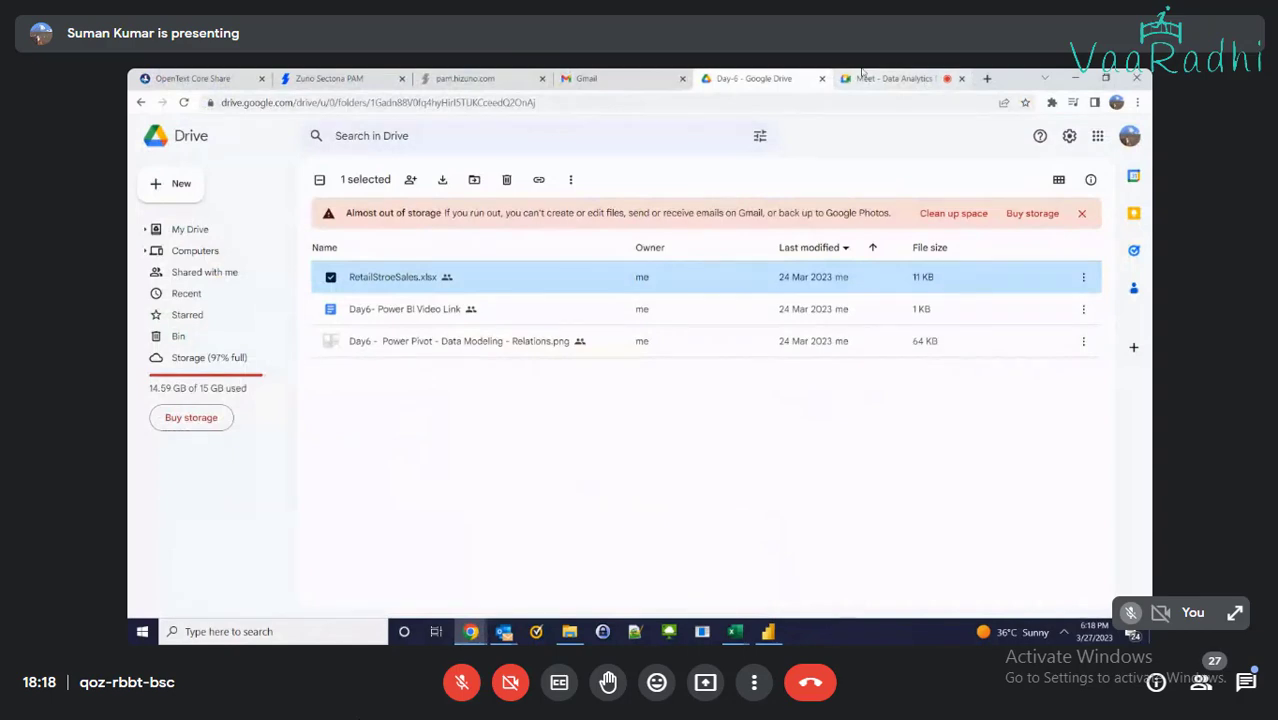
{"action": "left_click", "coordinate": [893, 78]}
{"action": "left_click", "coordinate": [778, 191]}
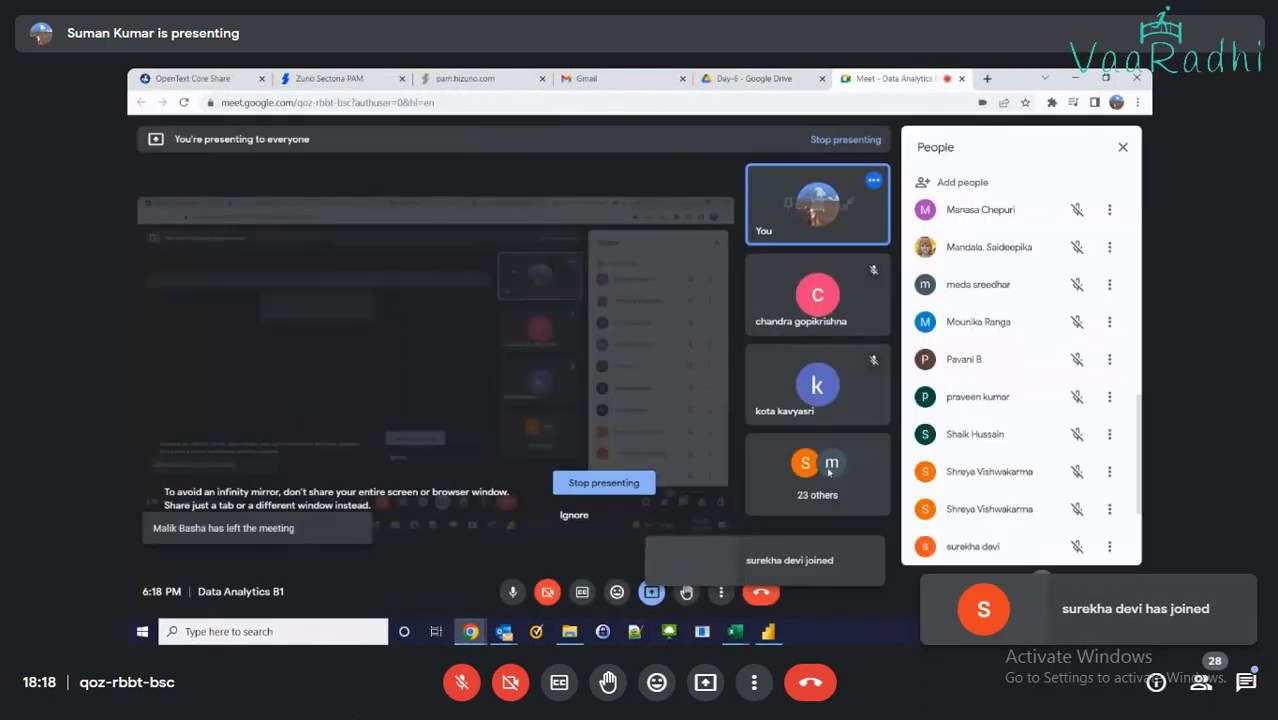
{"action": "left_click", "coordinate": [735, 631]}
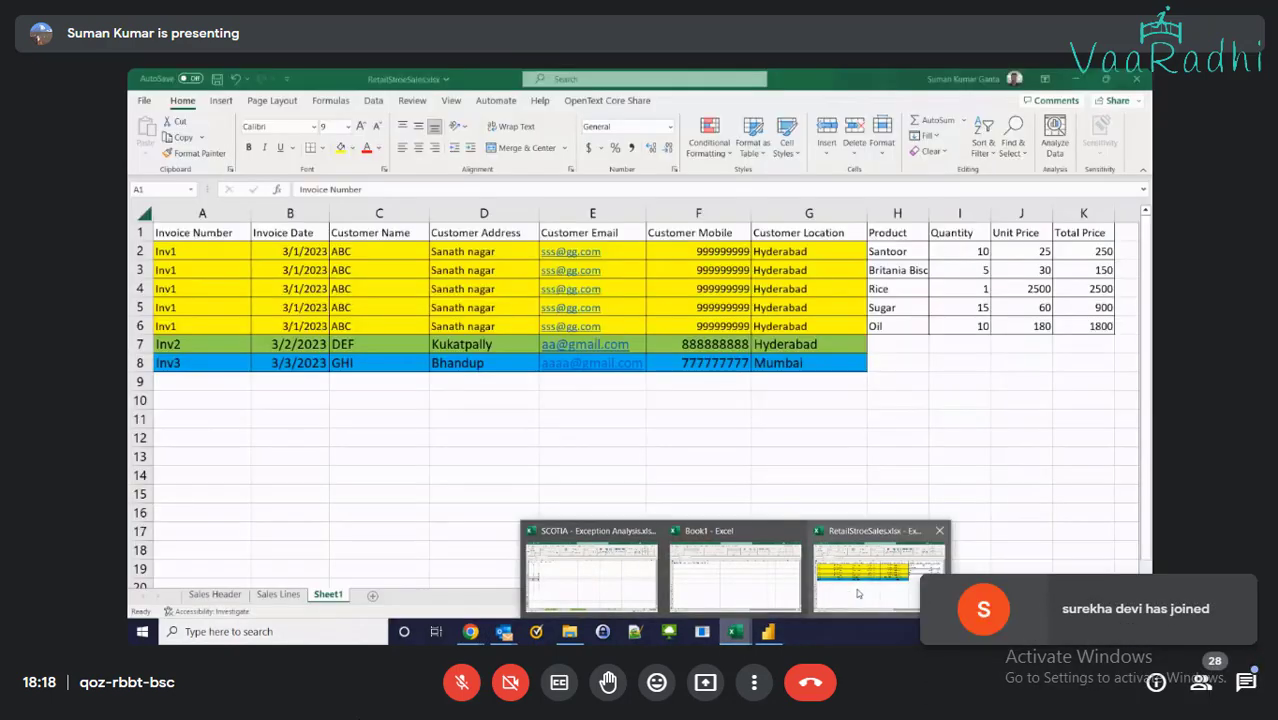
{"action": "left_click", "coordinate": [840, 585]}
{"action": "left_click", "coordinate": [813, 294]}
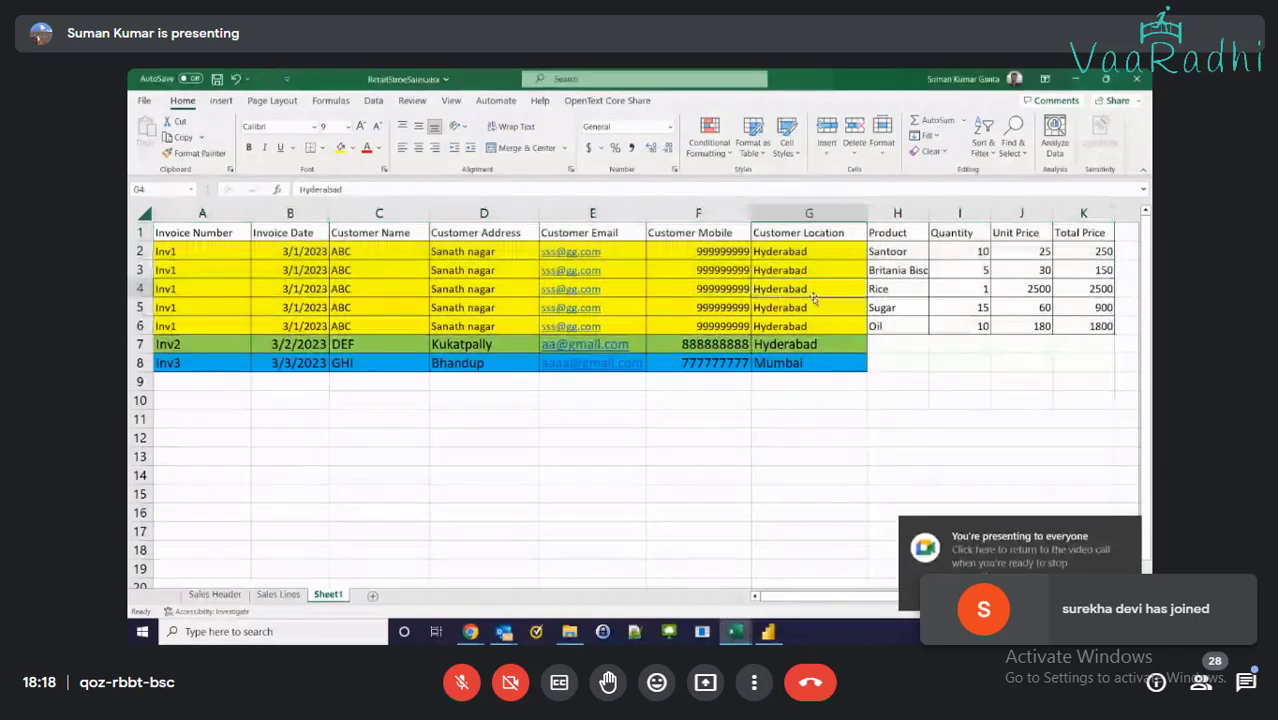
{"action": "left_click_drag", "start_coordinate": [200, 251], "coordinate": [1060, 328]}
{"action": "left_click_drag", "start_coordinate": [200, 251], "coordinate": [815, 326]}
{"action": "left_click", "coordinate": [920, 258]}
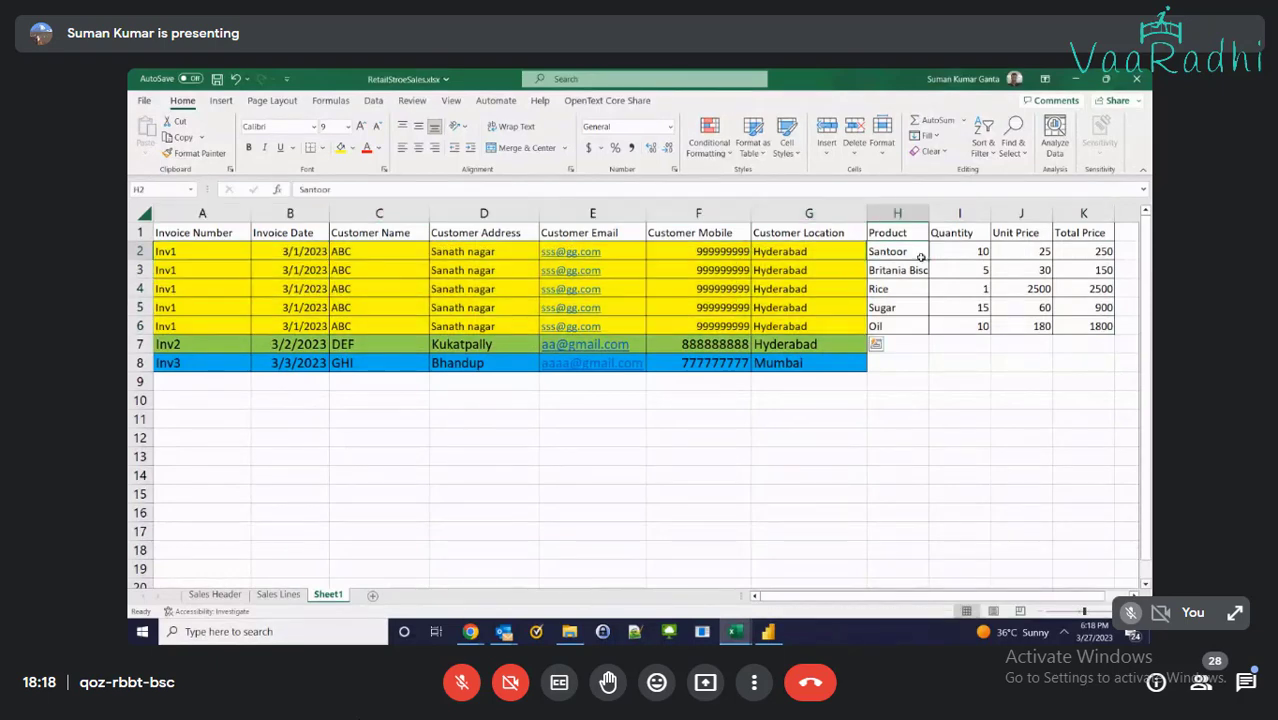
{"action": "left_click_drag", "start_coordinate": [920, 258], "coordinate": [1040, 258]}
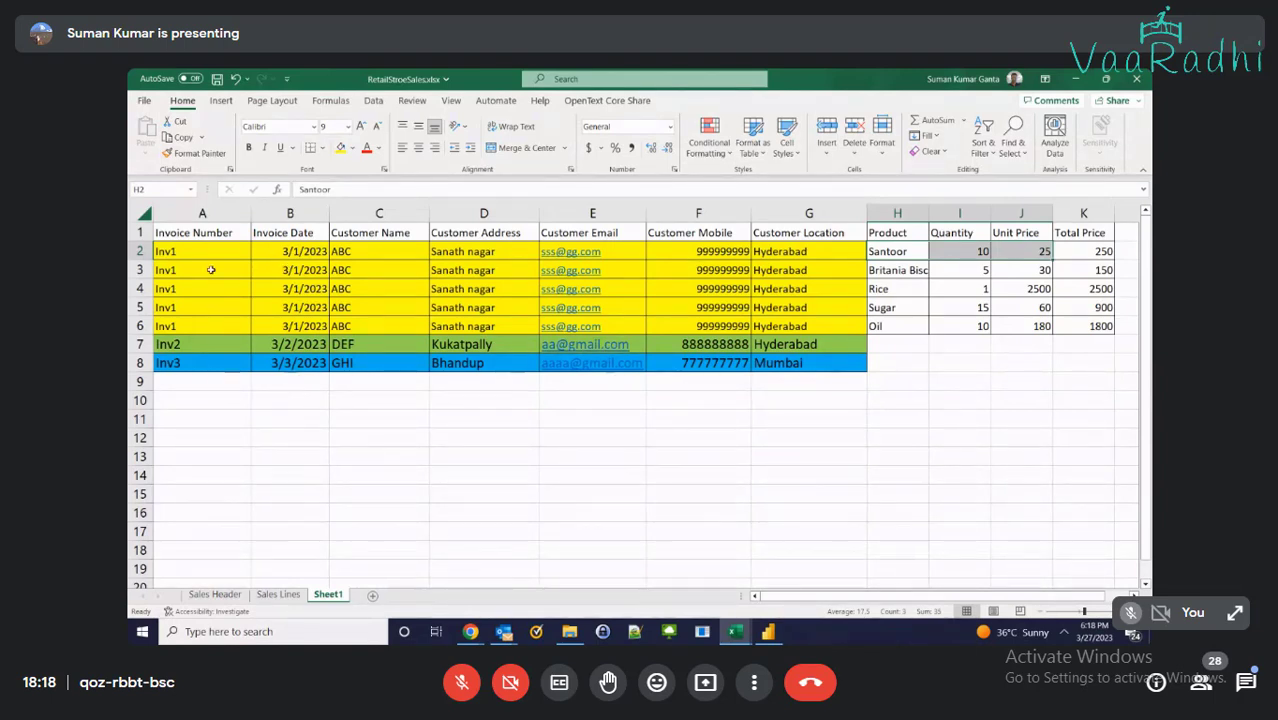
{"action": "mouse_move", "coordinate": [211, 270]}
{"action": "left_mouse_down"}
{"action": "mouse_move", "coordinate": [290, 295]}
{"action": "mouse_move", "coordinate": [790, 310]}
{"action": "mouse_move", "coordinate": [795, 326]}
{"action": "left_mouse_up"}
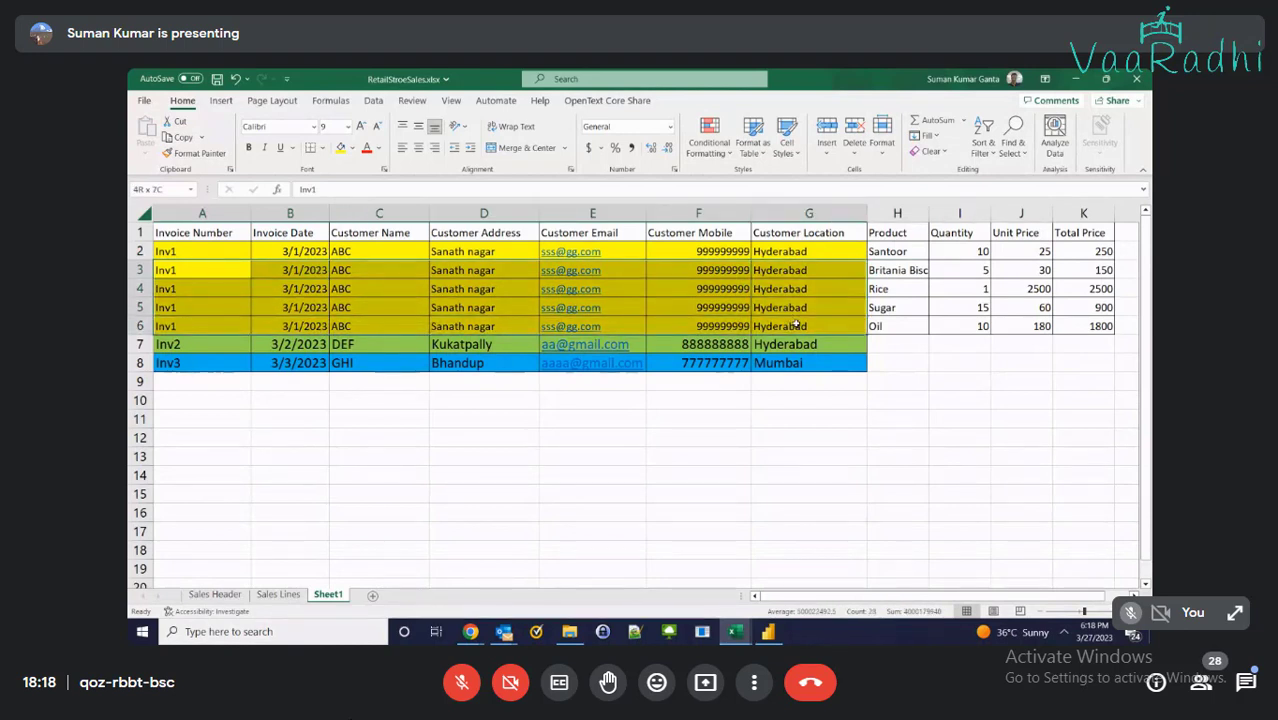
{"action": "key", "text": "ctrl+v"}
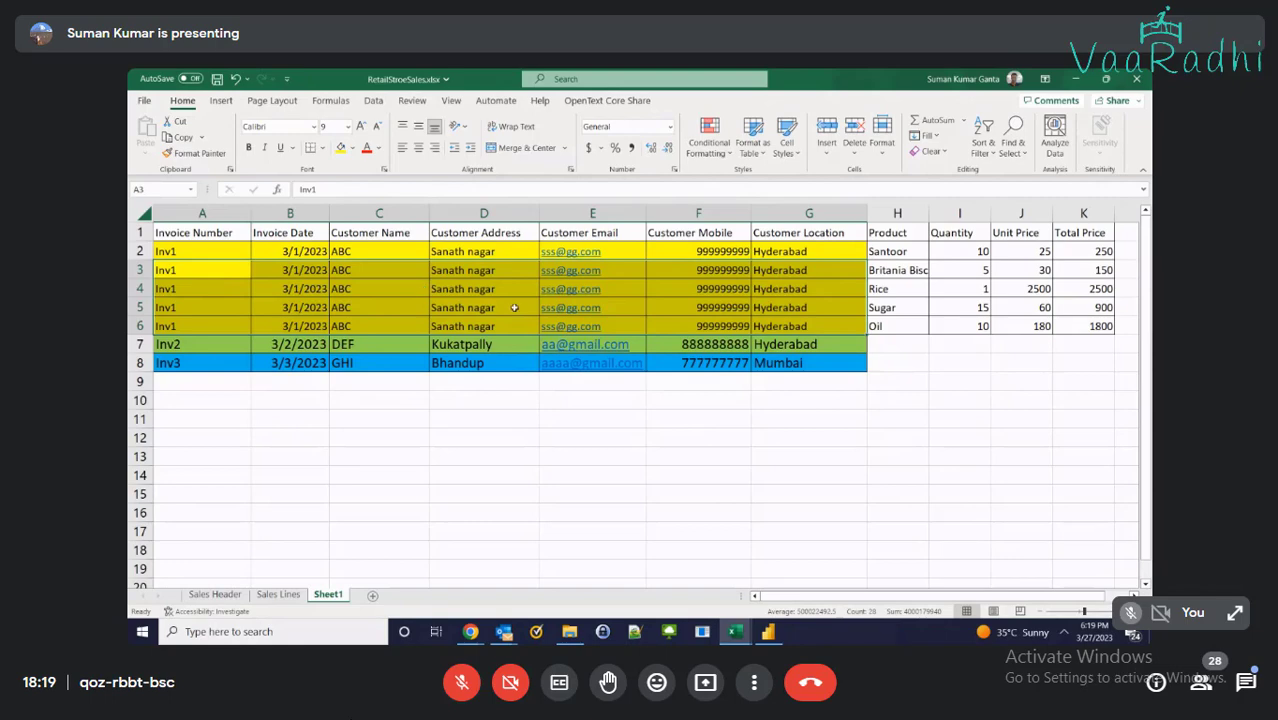
Copy the five Inv2 product lines from Sales Lines into Sheet1 at H7:K11
{"action": "left_click", "coordinate": [278, 594]}
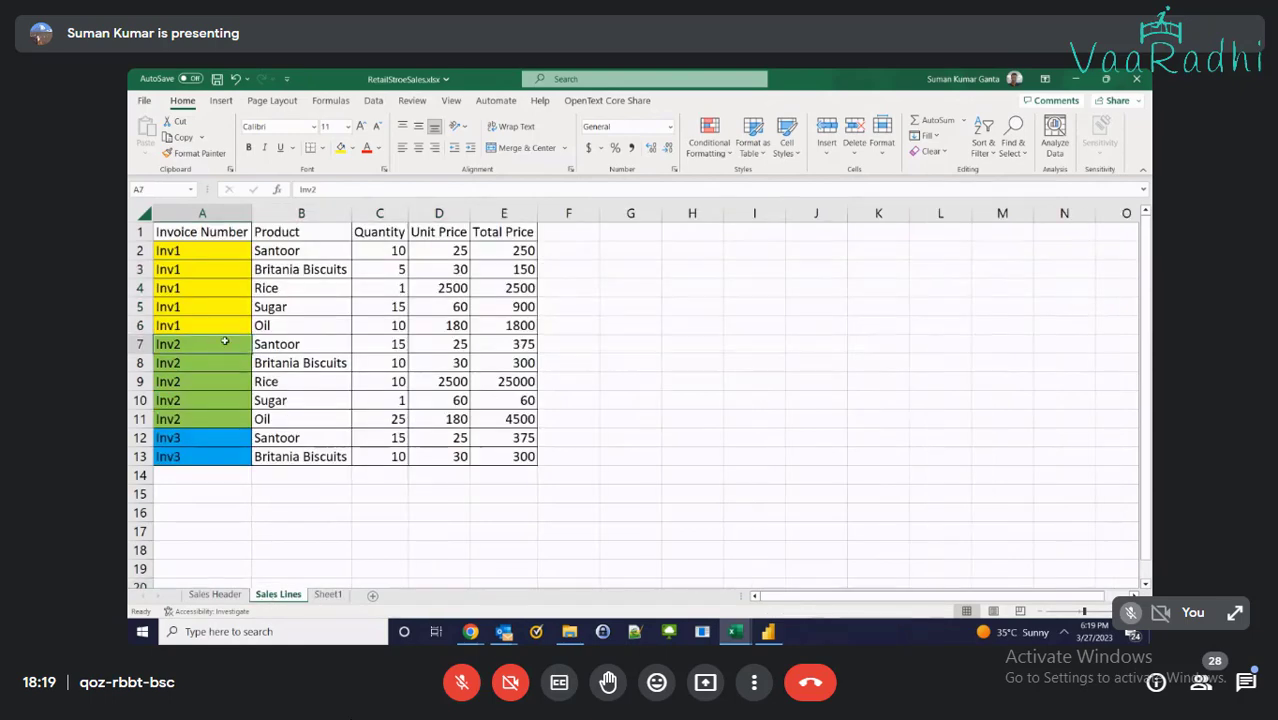
{"action": "left_click_drag", "start_coordinate": [265, 344], "coordinate": [483, 417]}
{"action": "key", "text": "ctrl+c"}
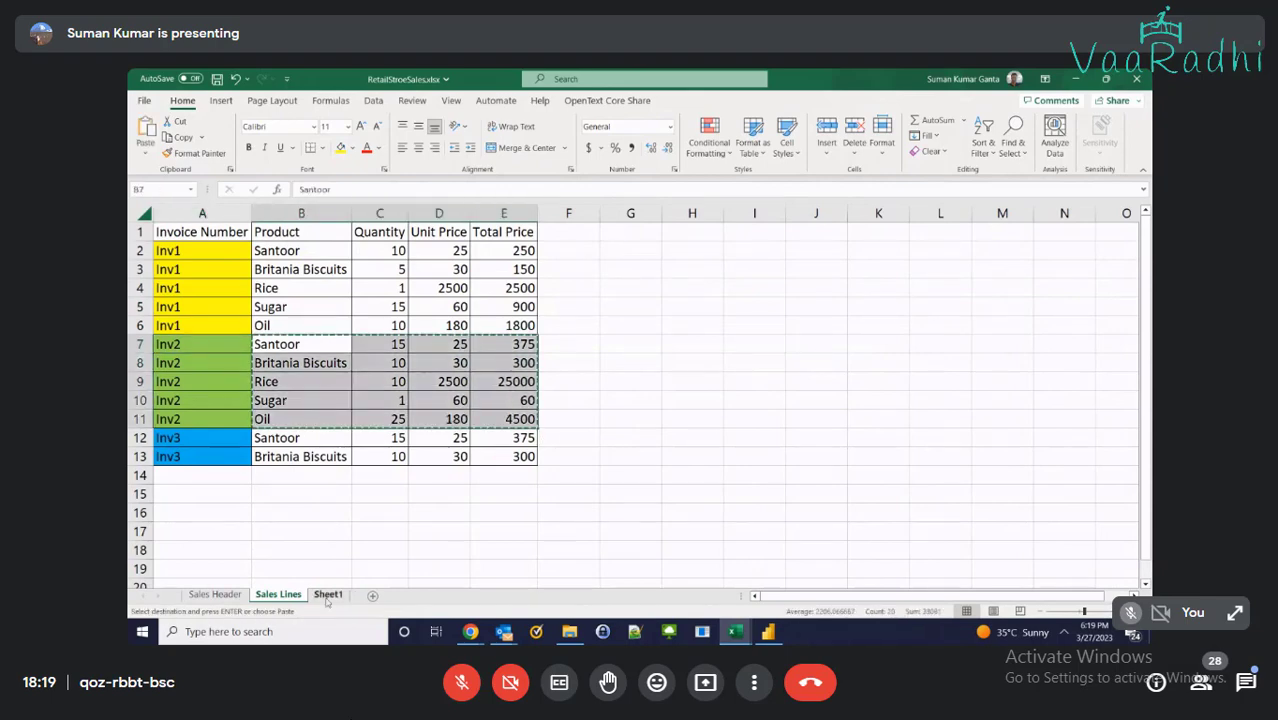
{"action": "left_click", "coordinate": [328, 594]}
{"action": "left_click", "coordinate": [901, 350]}
{"action": "key", "text": "ctrl+v"}
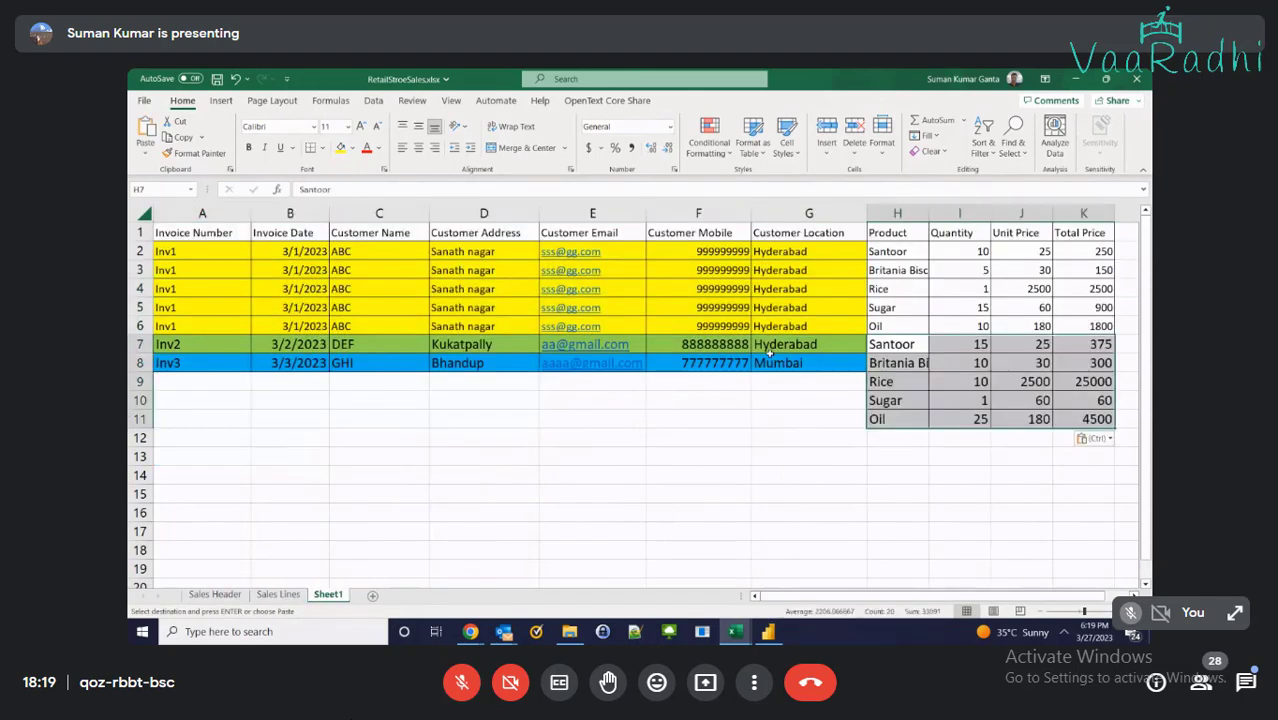
Move the Inv3 row down to row 12 and fill rows 8–11 with the Inv2 customer details
{"action": "left_click_drag", "start_coordinate": [205, 362], "coordinate": [216, 438]}
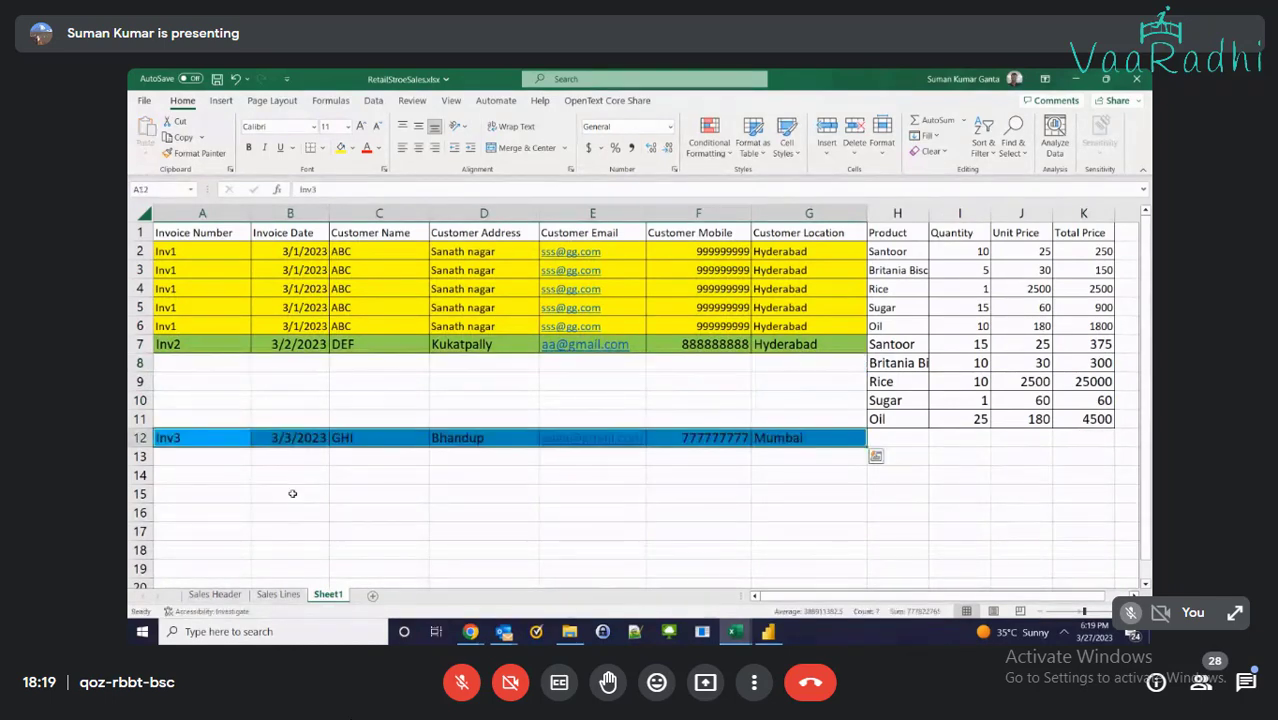
{"action": "left_click_drag", "start_coordinate": [168, 345], "coordinate": [820, 346]}
{"action": "key", "text": "ctrl+c"}
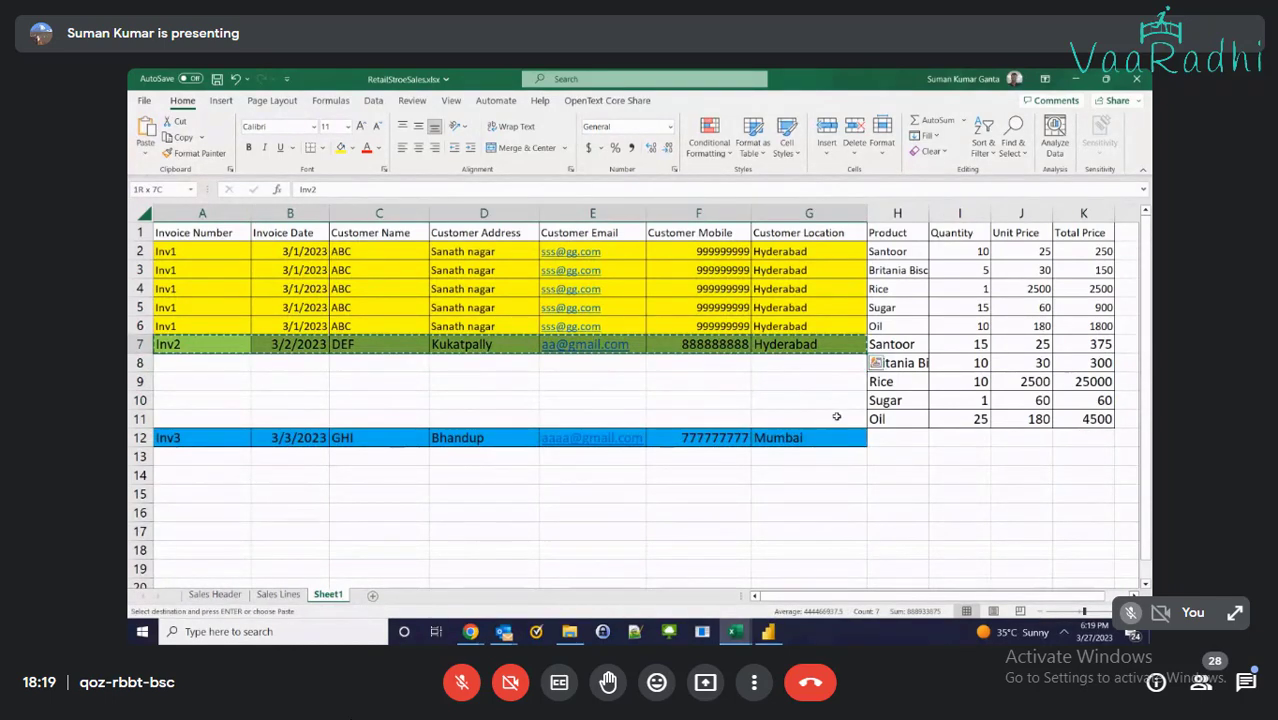
{"action": "left_click", "coordinate": [837, 417], "text": "shift"}
{"action": "key", "text": "ctrl+v"}
{"action": "left_click", "coordinate": [842, 471]}
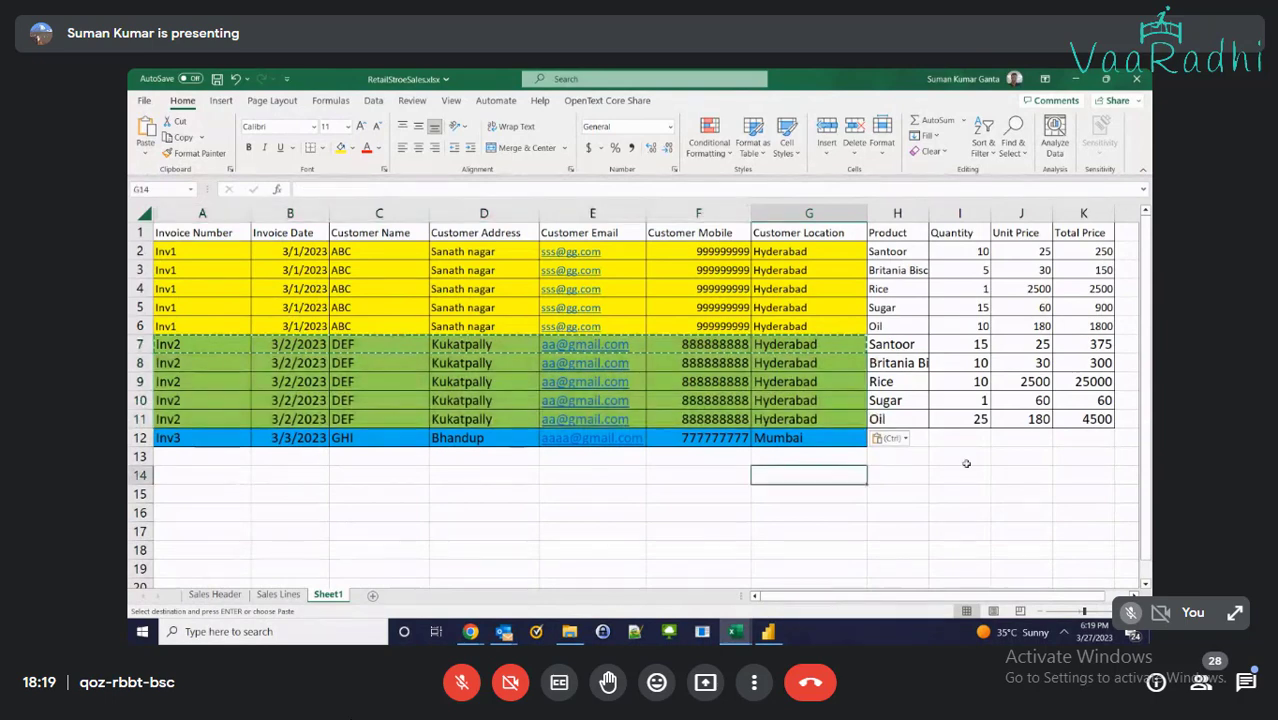
Check the Inv2 rows A7:G11 and their product entries in column H
{"action": "left_click_drag", "start_coordinate": [878, 344], "coordinate": [1096, 417]}
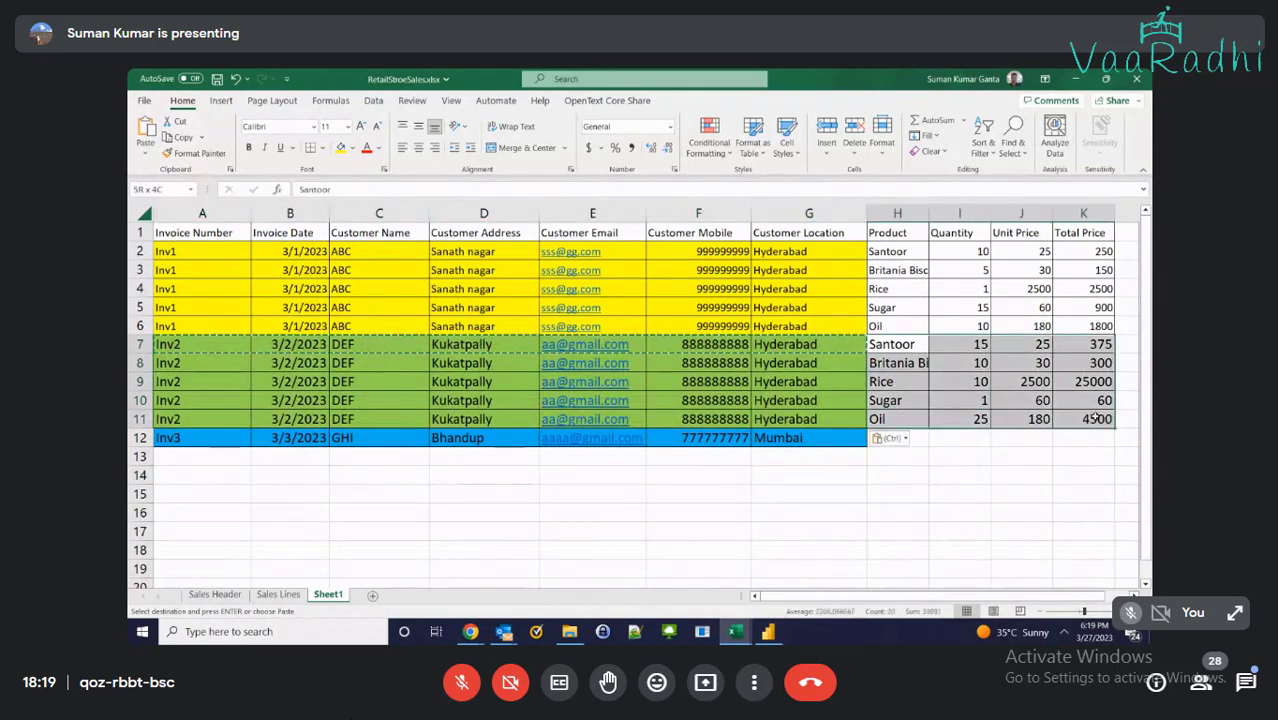
{"action": "left_click_drag", "start_coordinate": [222, 347], "coordinate": [797, 425]}
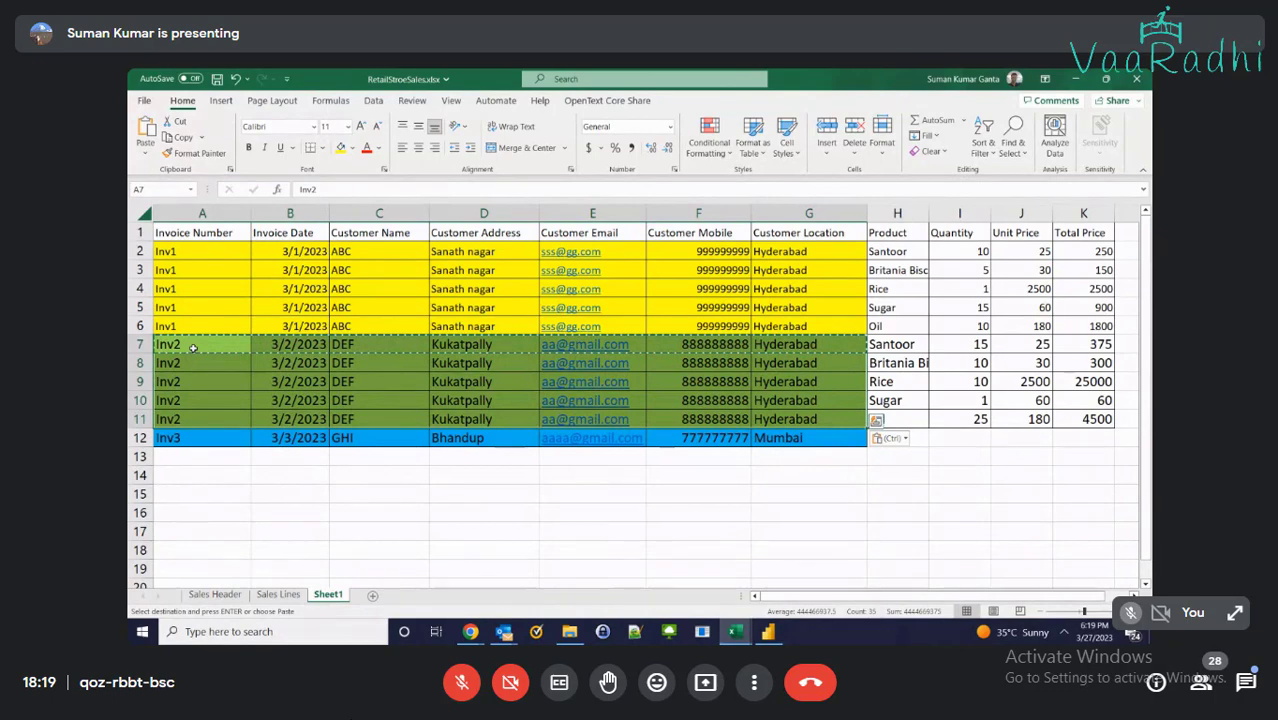
{"action": "left_click", "coordinate": [297, 350]}
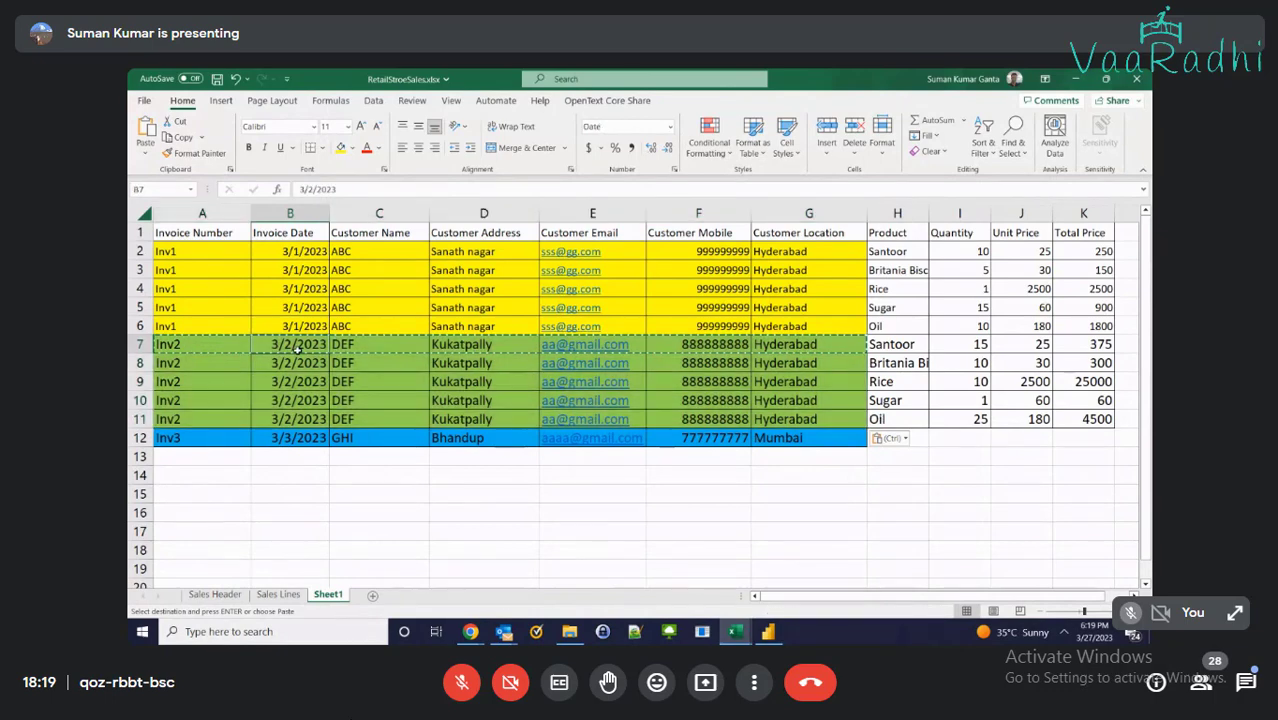
{"action": "left_click", "coordinate": [378, 345]}
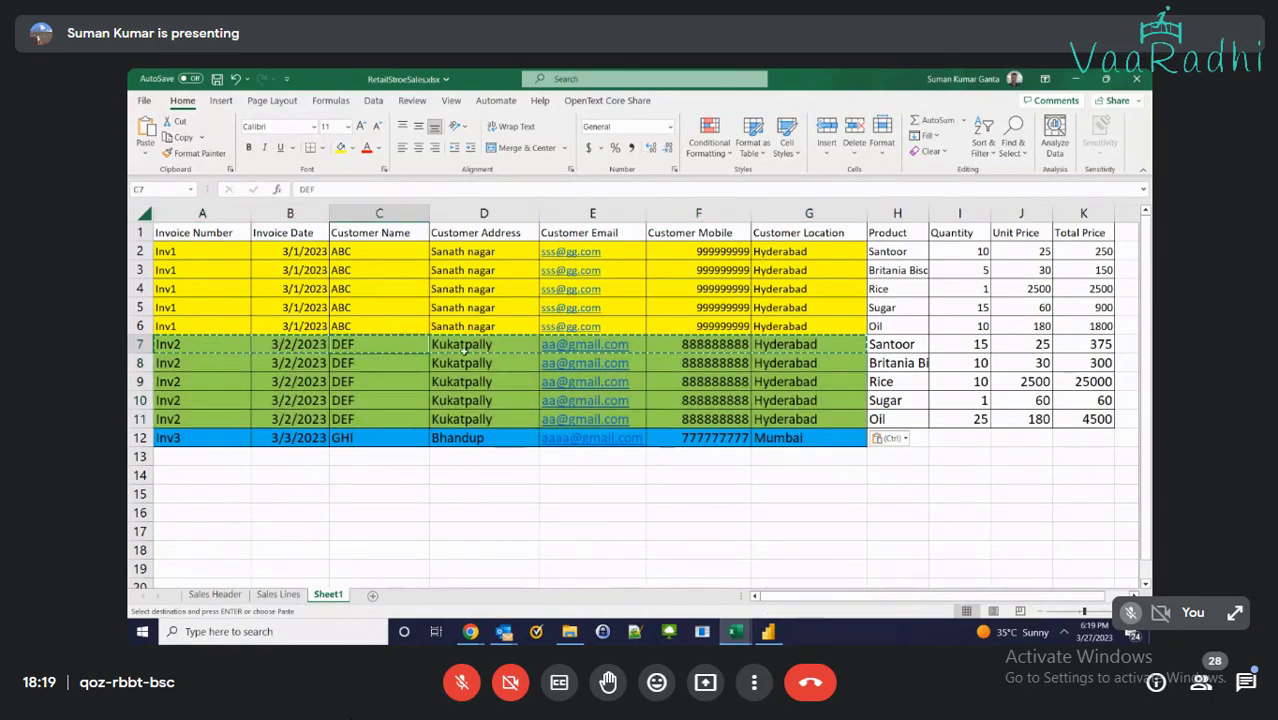
{"action": "left_click", "coordinate": [468, 347]}
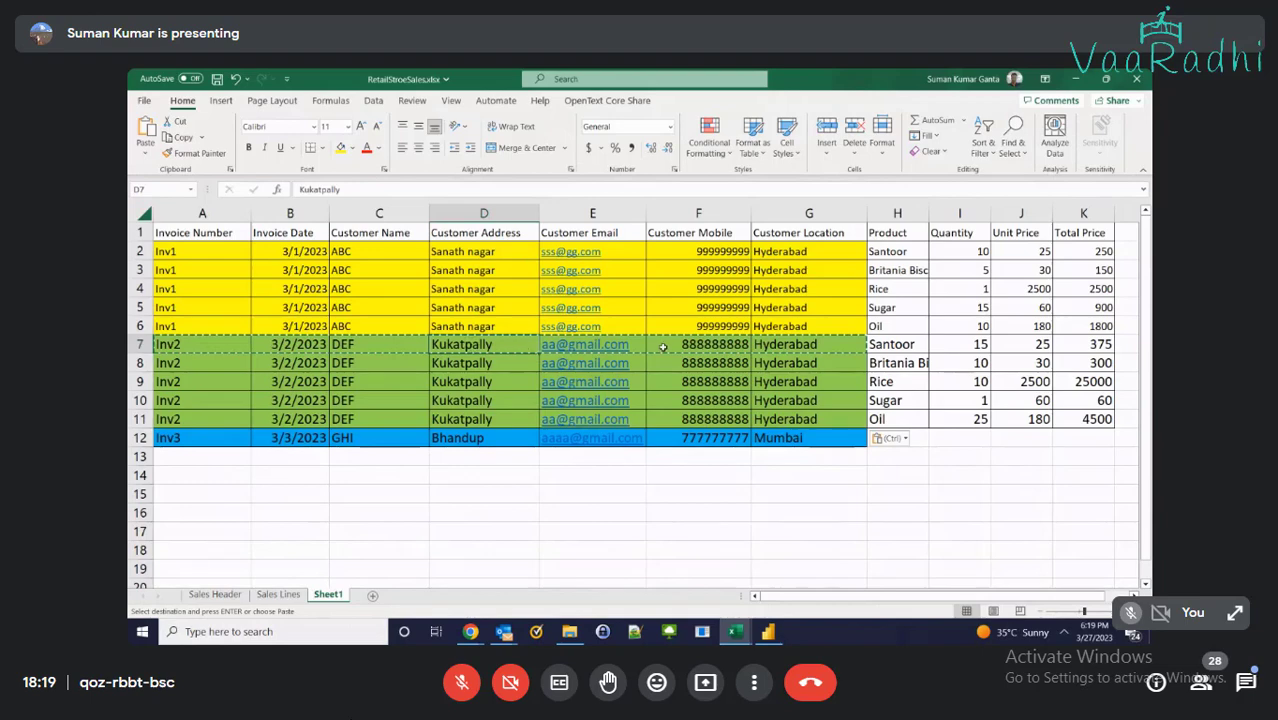
{"action": "left_click", "coordinate": [712, 346]}
{"action": "left_click", "coordinate": [811, 344]}
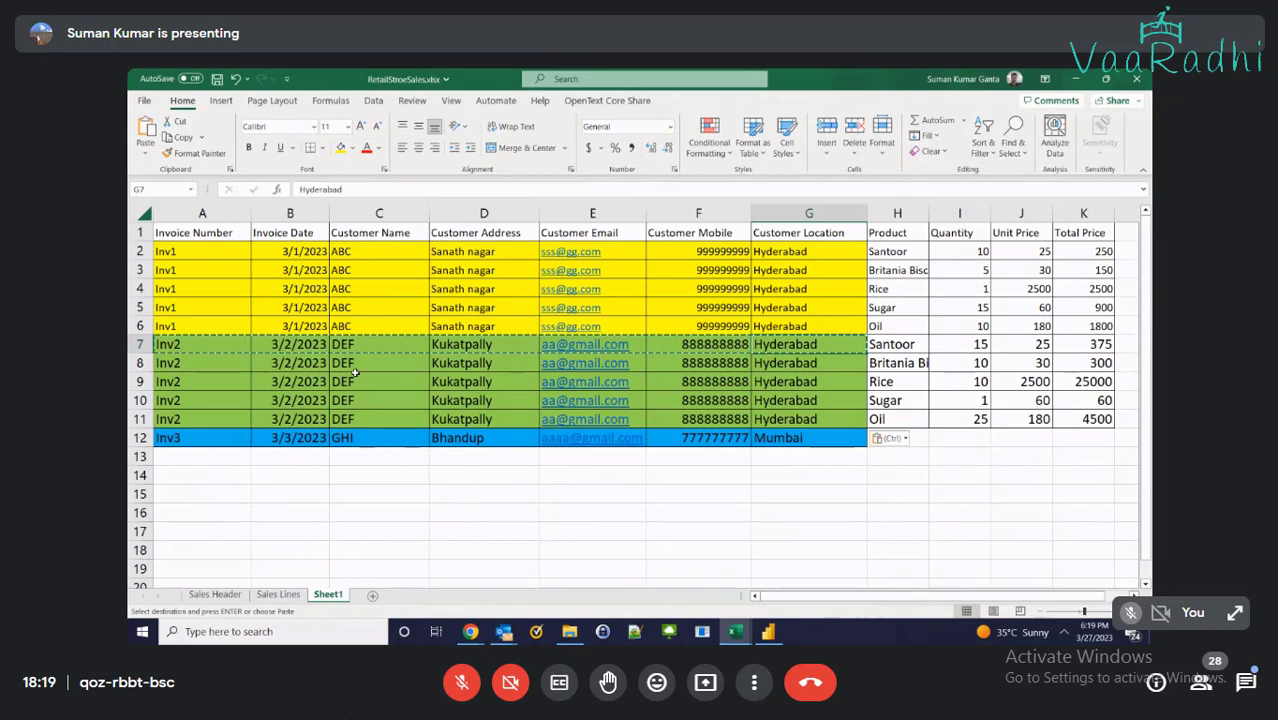
{"action": "left_click_drag", "start_coordinate": [900, 344], "coordinate": [1059, 413]}
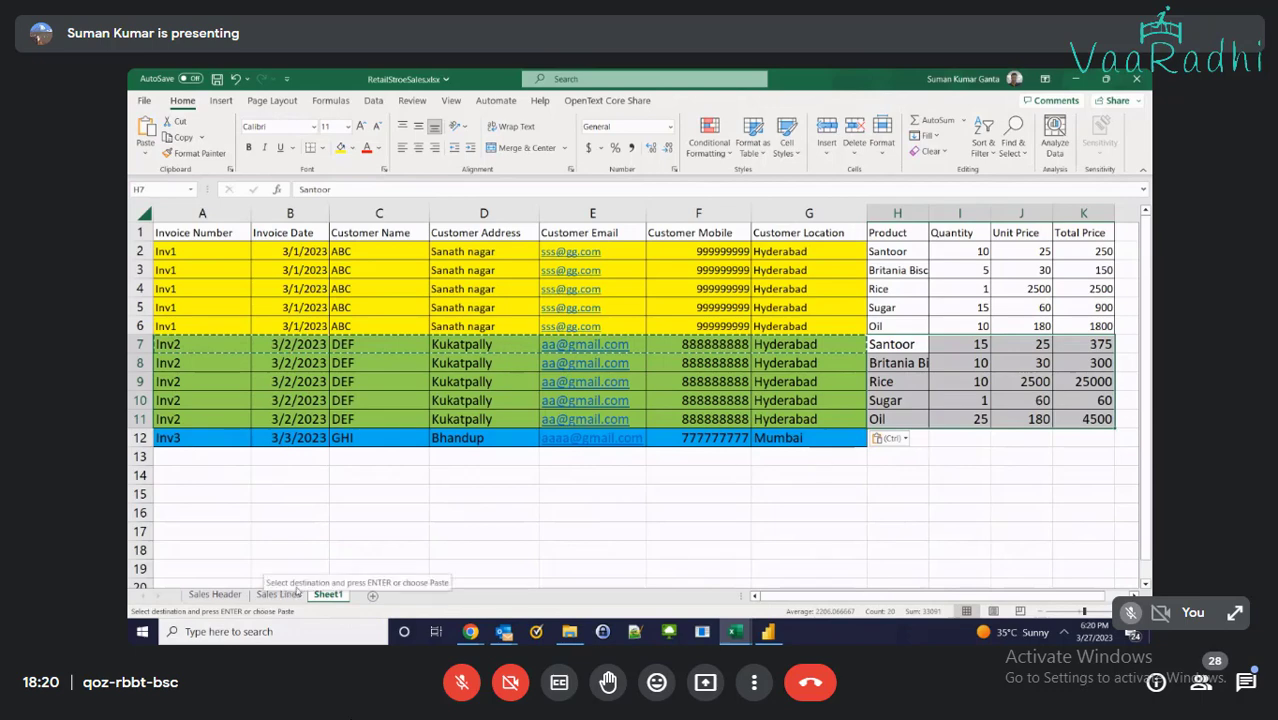
Copy the two Inv3 product lines from Sales Header into Sheet1 at H12:K13
{"action": "left_click", "coordinate": [226, 597]}
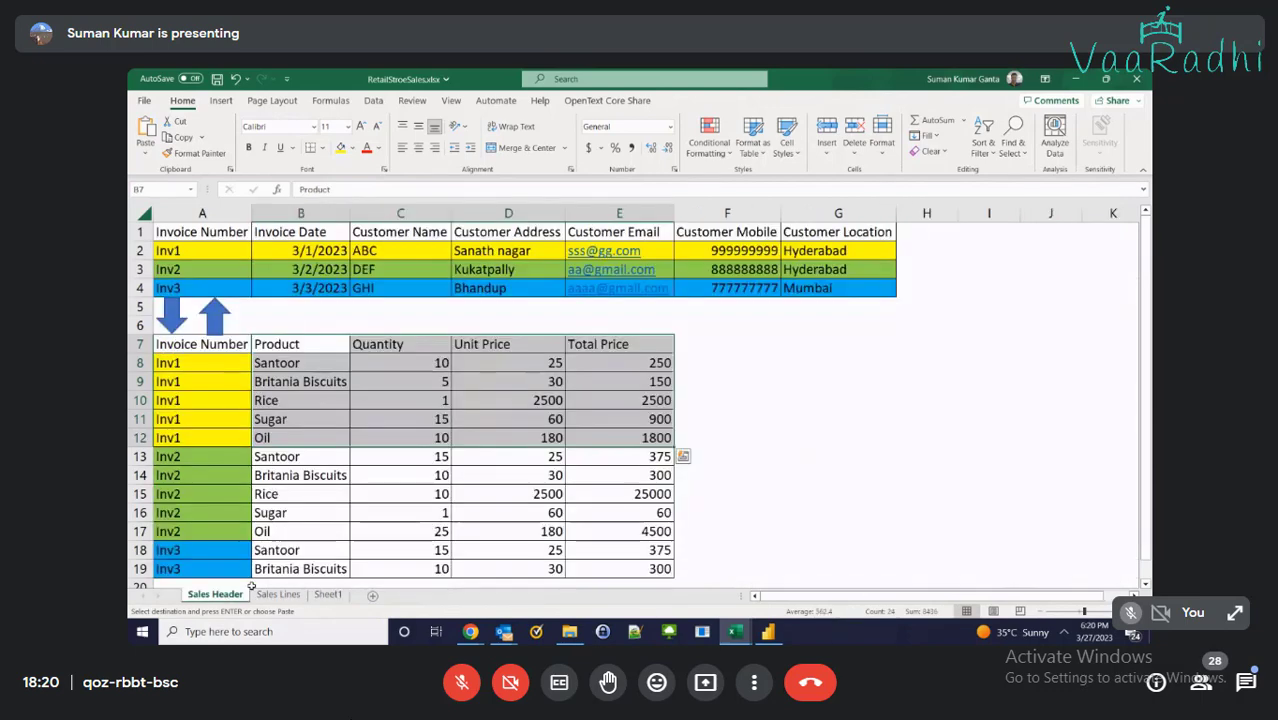
{"action": "scroll", "coordinate": [640, 400], "scroll_direction": "down", "scroll_amount": 1}
{"action": "left_click_drag", "start_coordinate": [300, 494], "coordinate": [665, 512]}
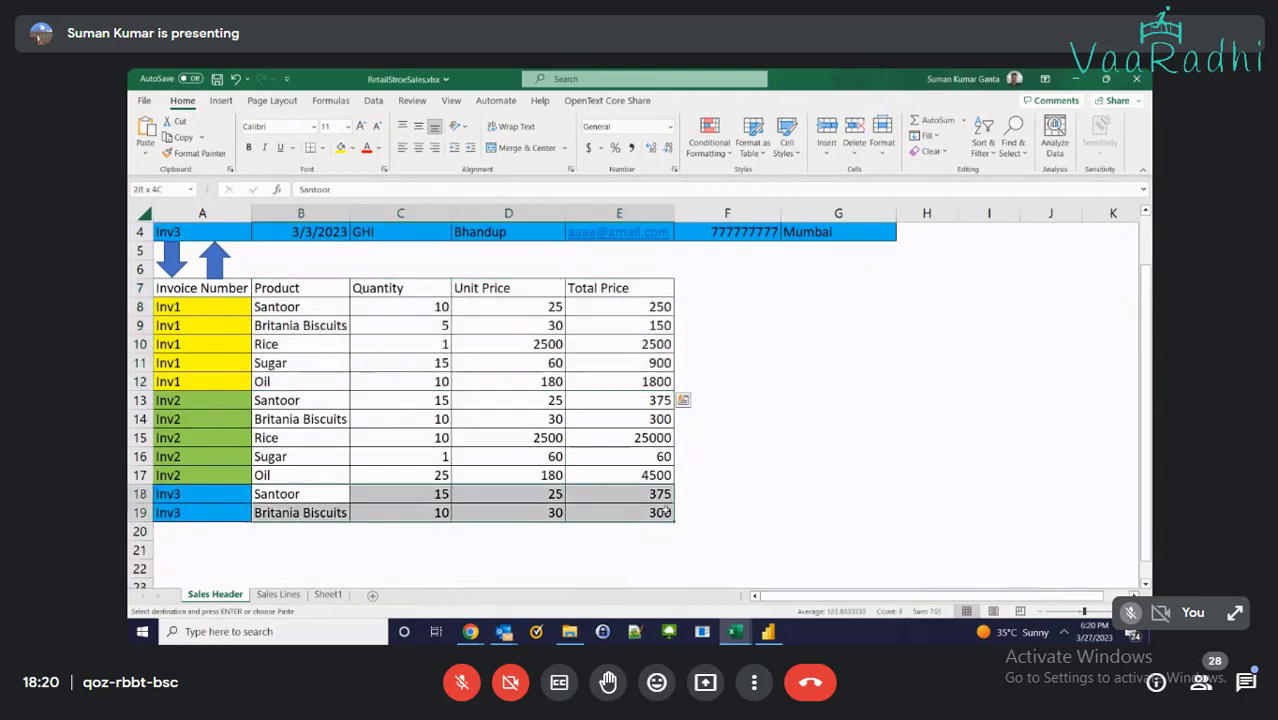
{"action": "key", "text": "ctrl+c"}
{"action": "left_click", "coordinate": [328, 594]}
{"action": "left_click", "coordinate": [912, 436]}
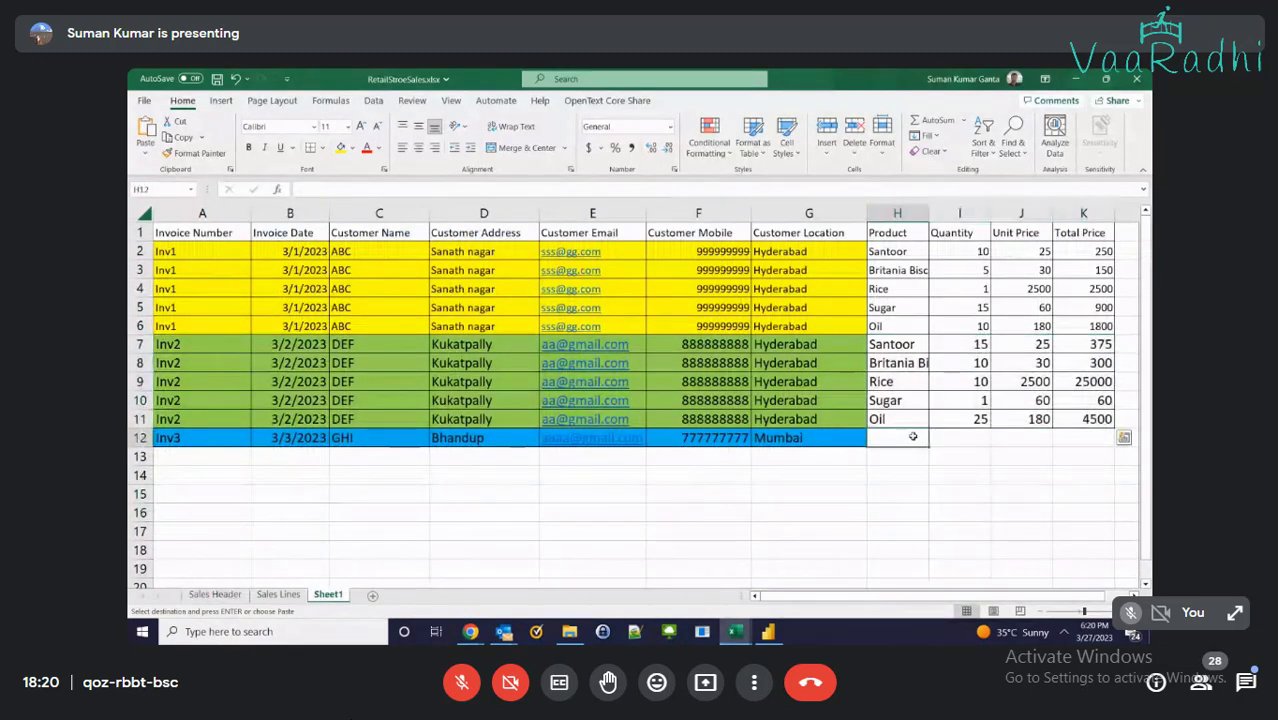
{"action": "key", "text": "ctrl+v"}
Repeat the Inv3 customer row details in row 13
{"action": "left_click_drag", "start_coordinate": [200, 438], "coordinate": [805, 438]}
{"action": "key", "text": "ctrl+c"}
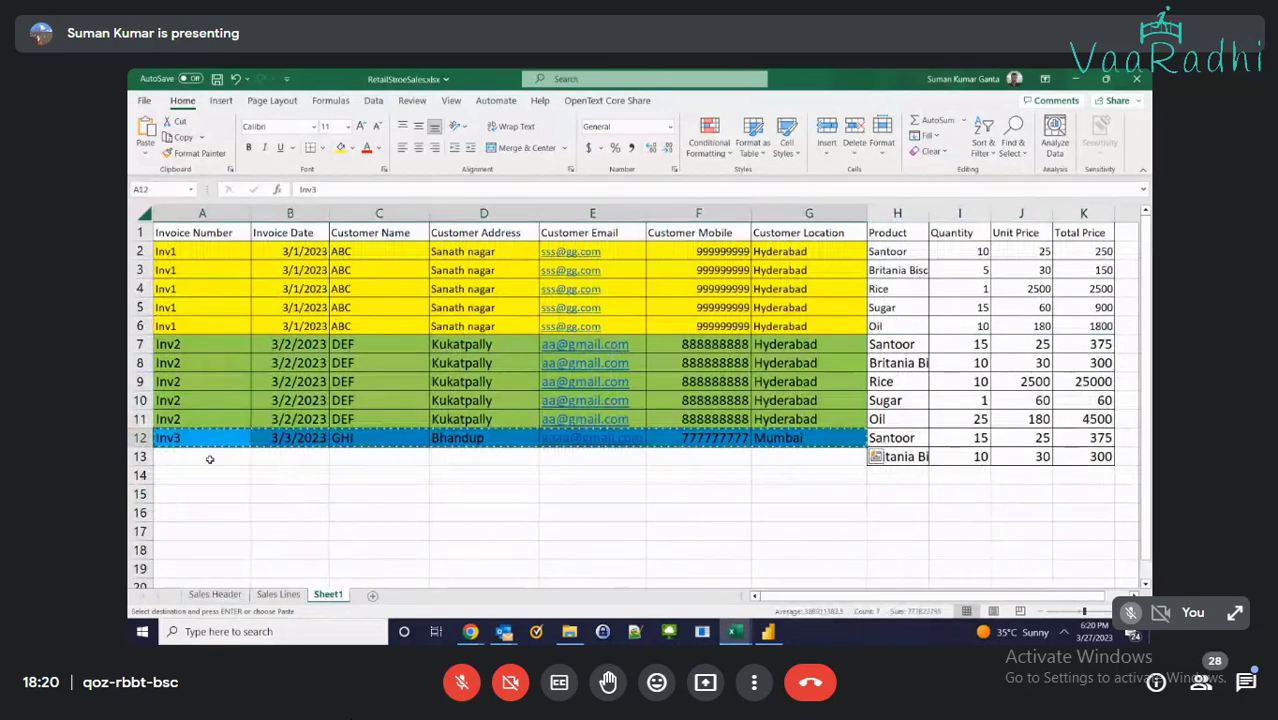
{"action": "left_click", "coordinate": [210, 459]}
{"action": "key", "text": "ctrl+v"}
Briefly select the Inv2 rows in A7:G11, then cancel the pending copy marquee
{"action": "left_click", "coordinate": [758, 508]}
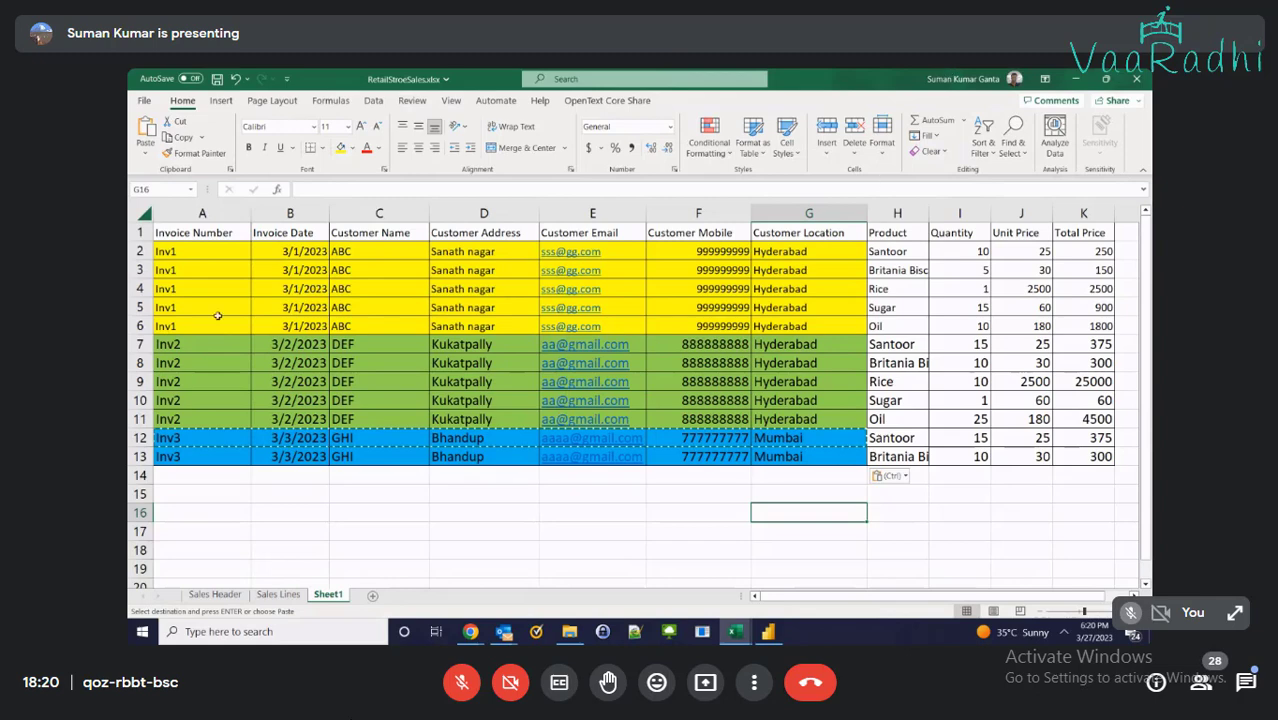
{"action": "left_click_drag", "start_coordinate": [203, 346], "coordinate": [758, 418]}
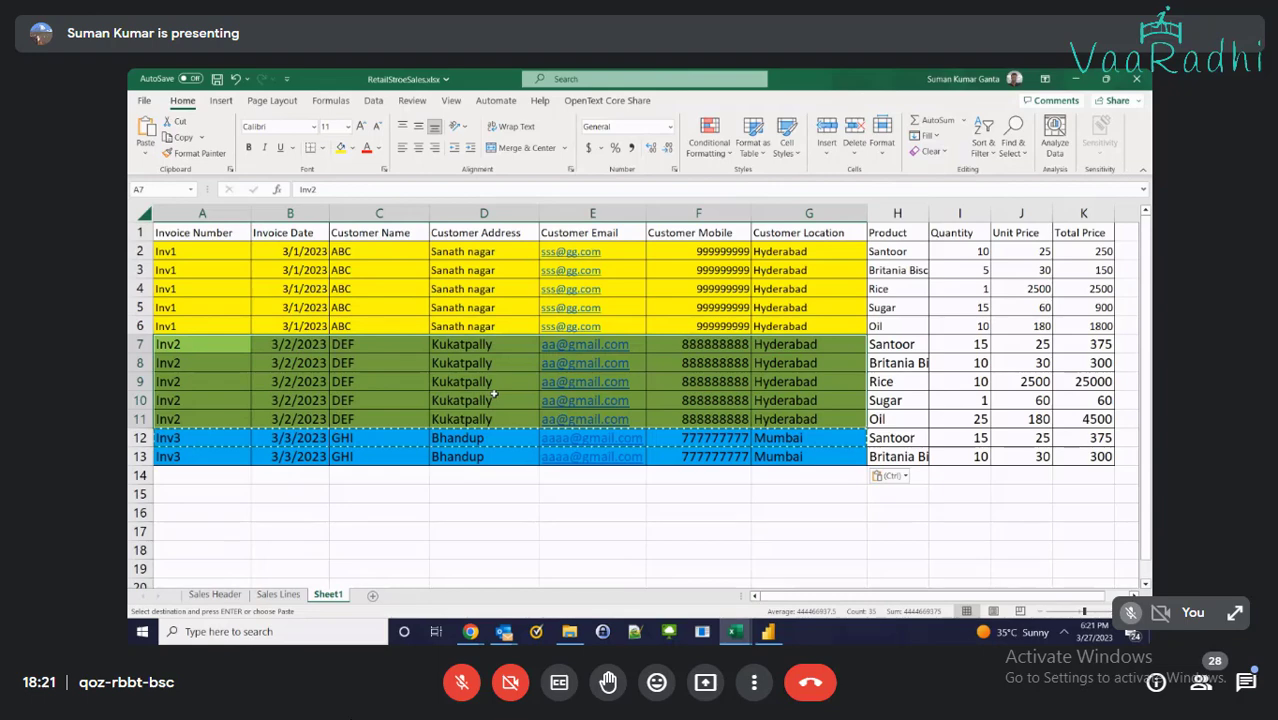
{"action": "left_click", "coordinate": [397, 475]}
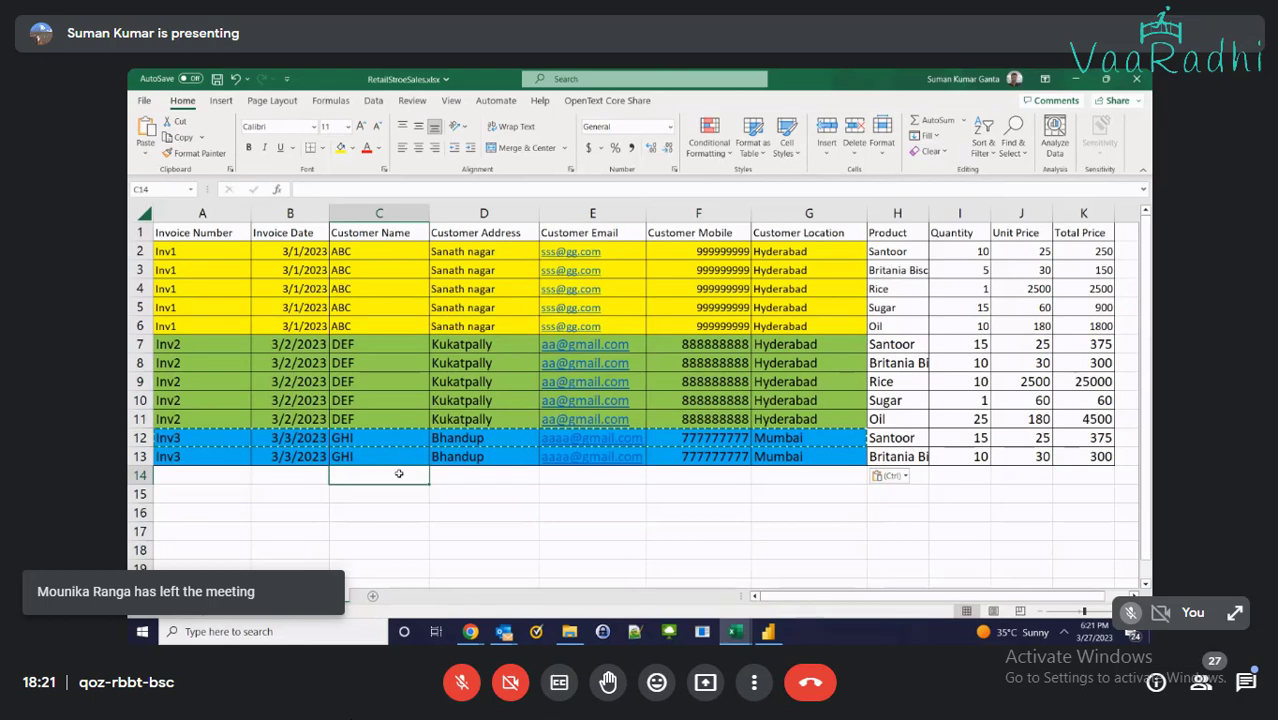
{"action": "key", "text": "Escape"}
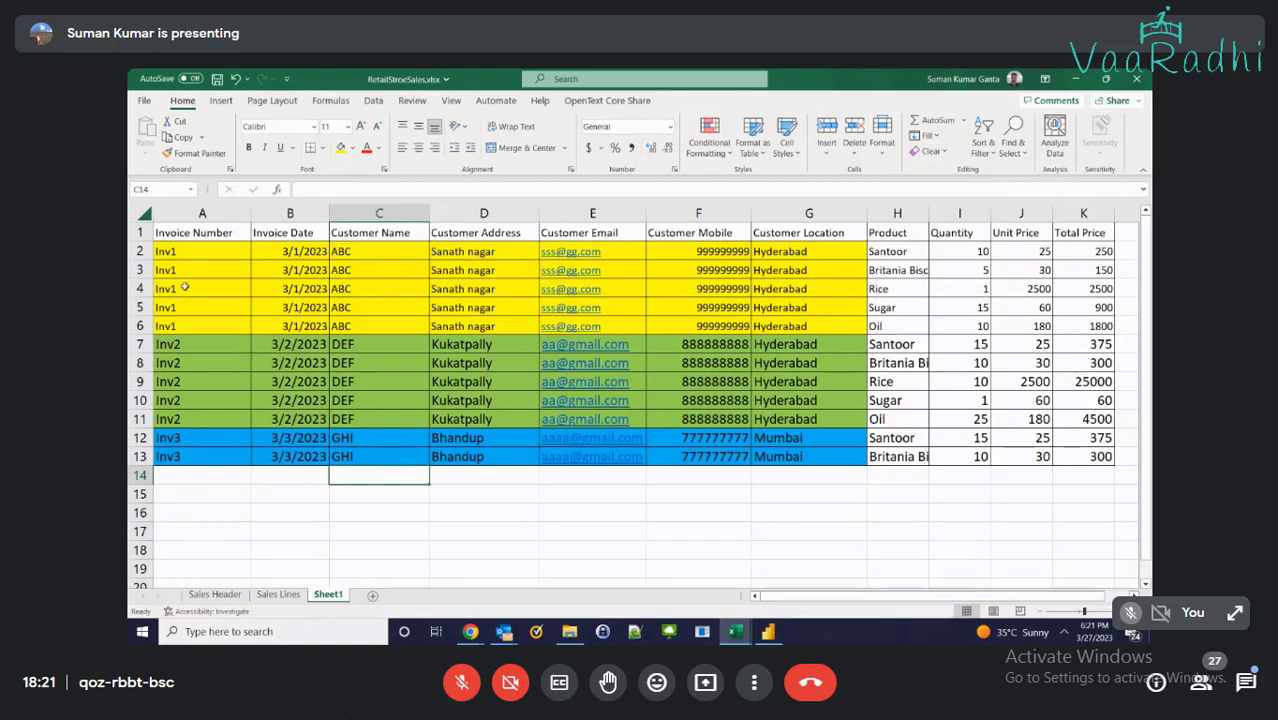
Clear the repeated Inv1 and Inv2 details in rows 3–6 and 8–11
{"action": "left_click_drag", "start_coordinate": [200, 254], "coordinate": [975, 326]}
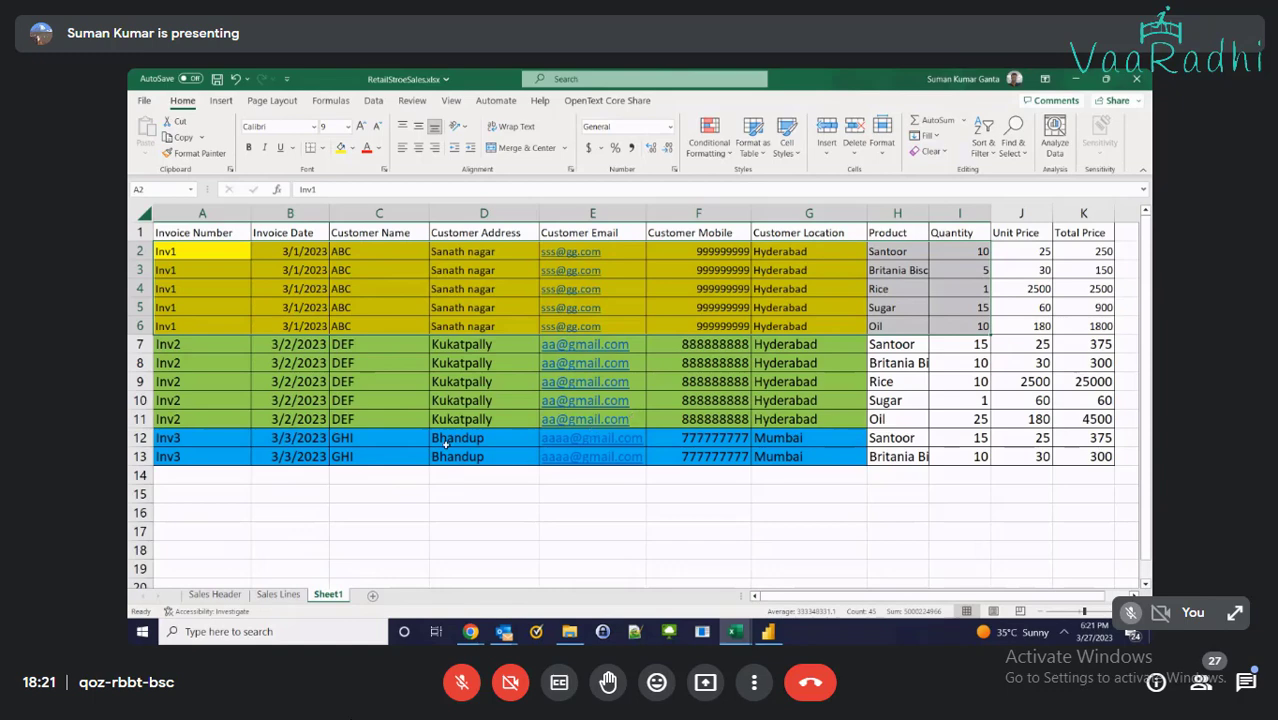
{"action": "left_click", "coordinate": [878, 362]}
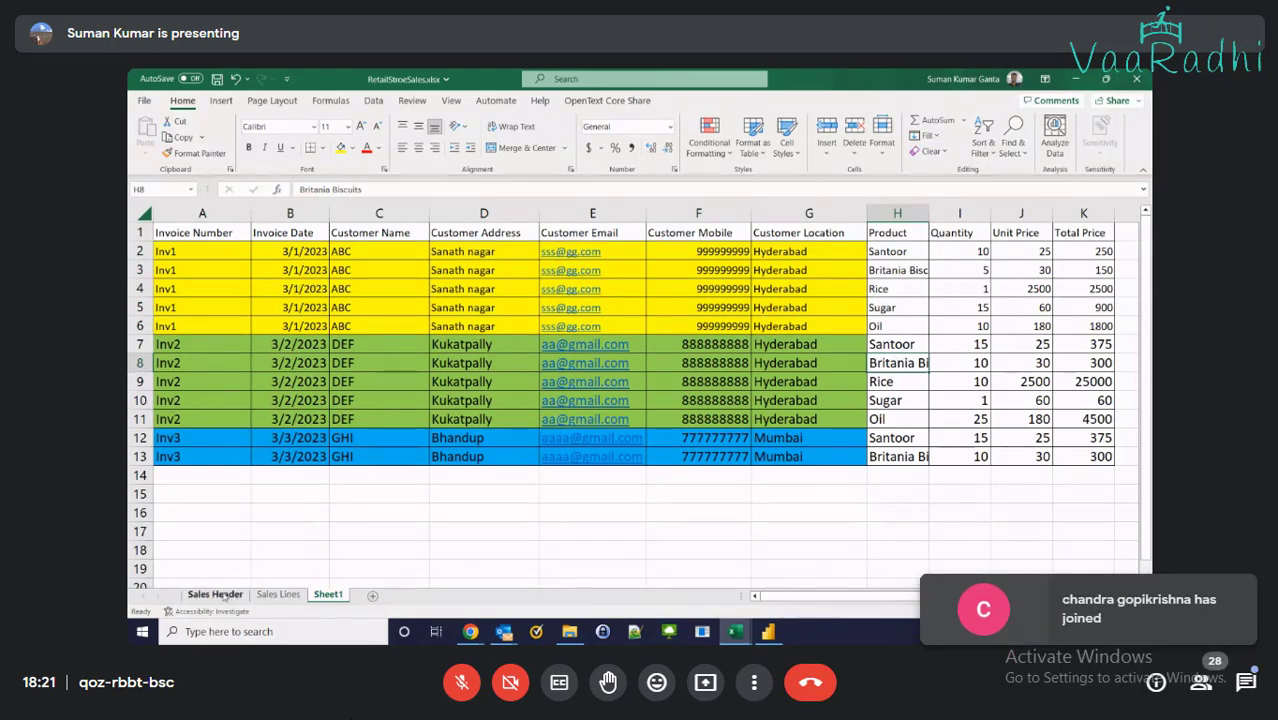
{"action": "left_click_drag", "start_coordinate": [170, 270], "coordinate": [805, 326]}
{"action": "key", "text": "Delete"}
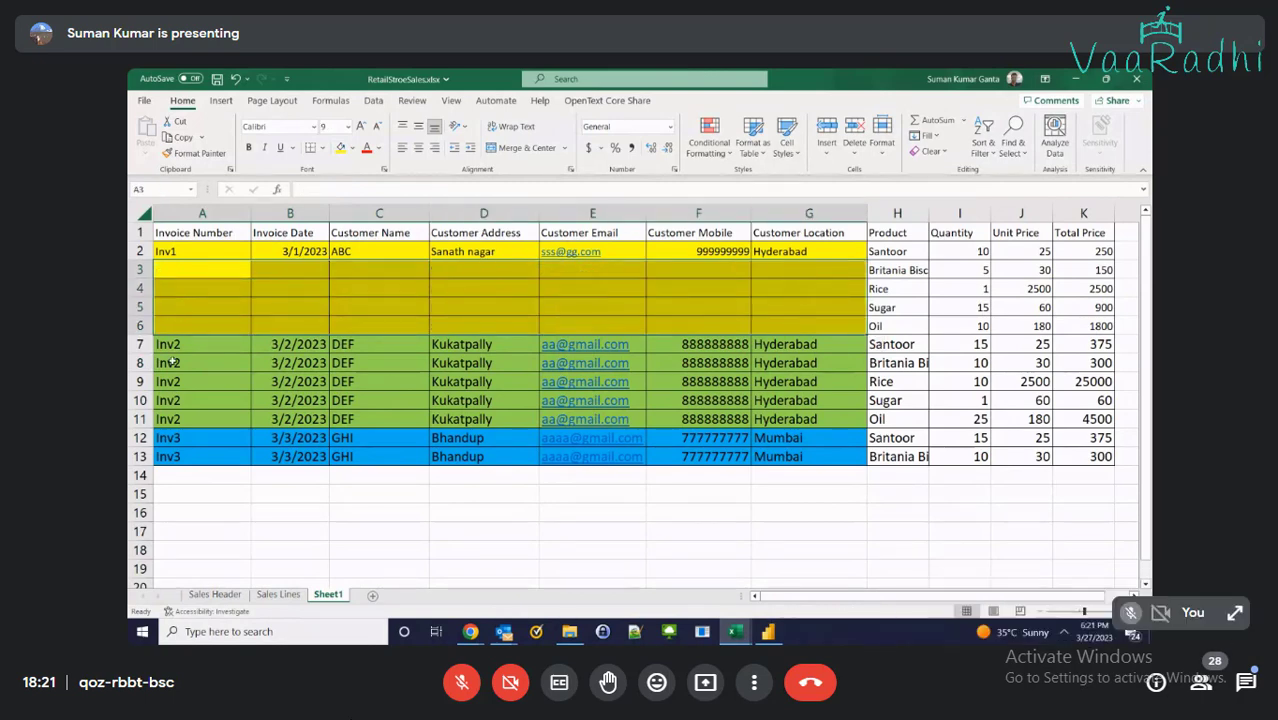
{"action": "left_click_drag", "start_coordinate": [172, 363], "coordinate": [805, 419]}
{"action": "key", "text": "Delete"}
Clear the repeated Inv3 details in row 13, then return to Sales Header
{"action": "left_click_drag", "start_coordinate": [170, 456], "coordinate": [805, 470]}
{"action": "key", "text": "Delete"}
{"action": "left_click", "coordinate": [808, 531]}
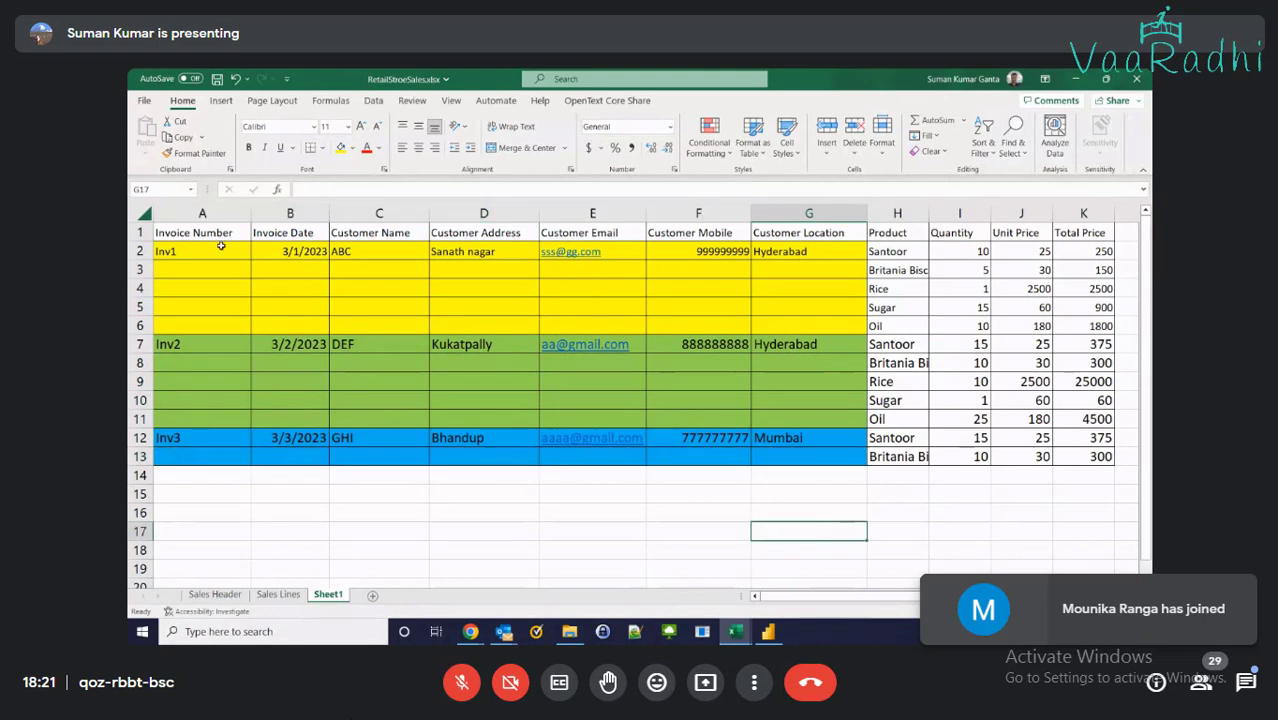
{"action": "left_click_drag", "start_coordinate": [220, 248], "coordinate": [783, 238]}
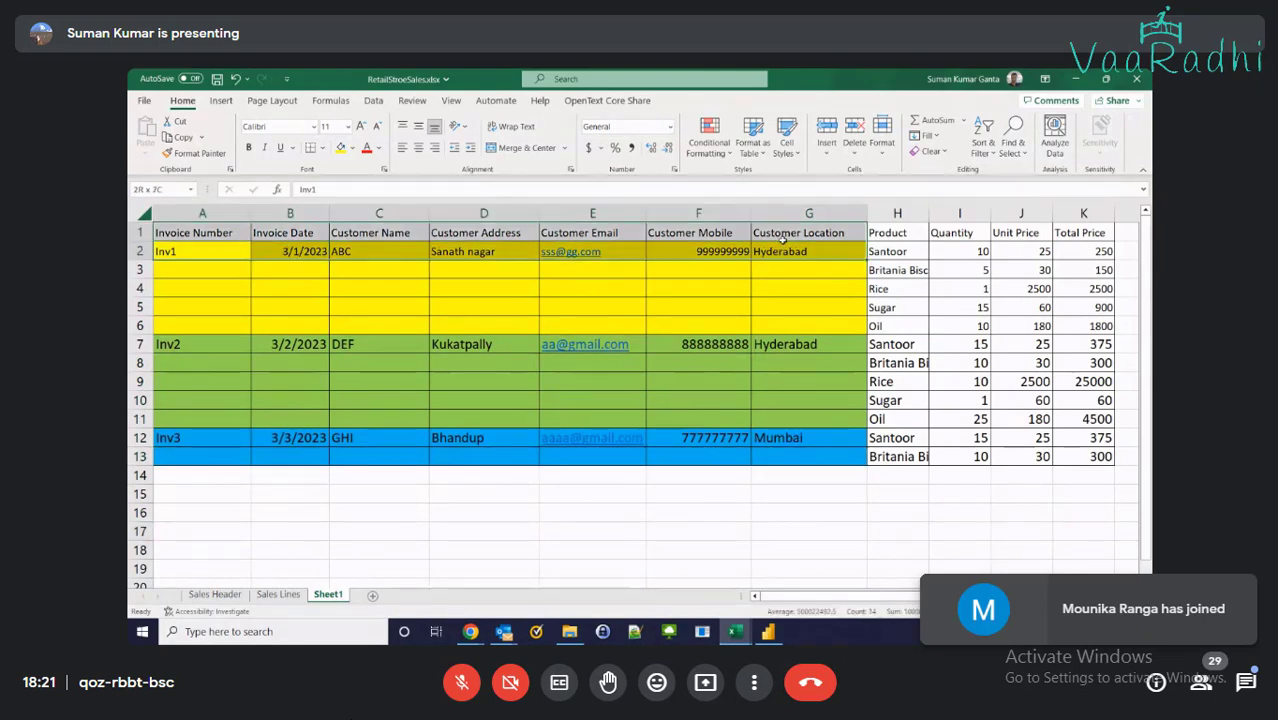
{"action": "left_click", "coordinate": [215, 594]}
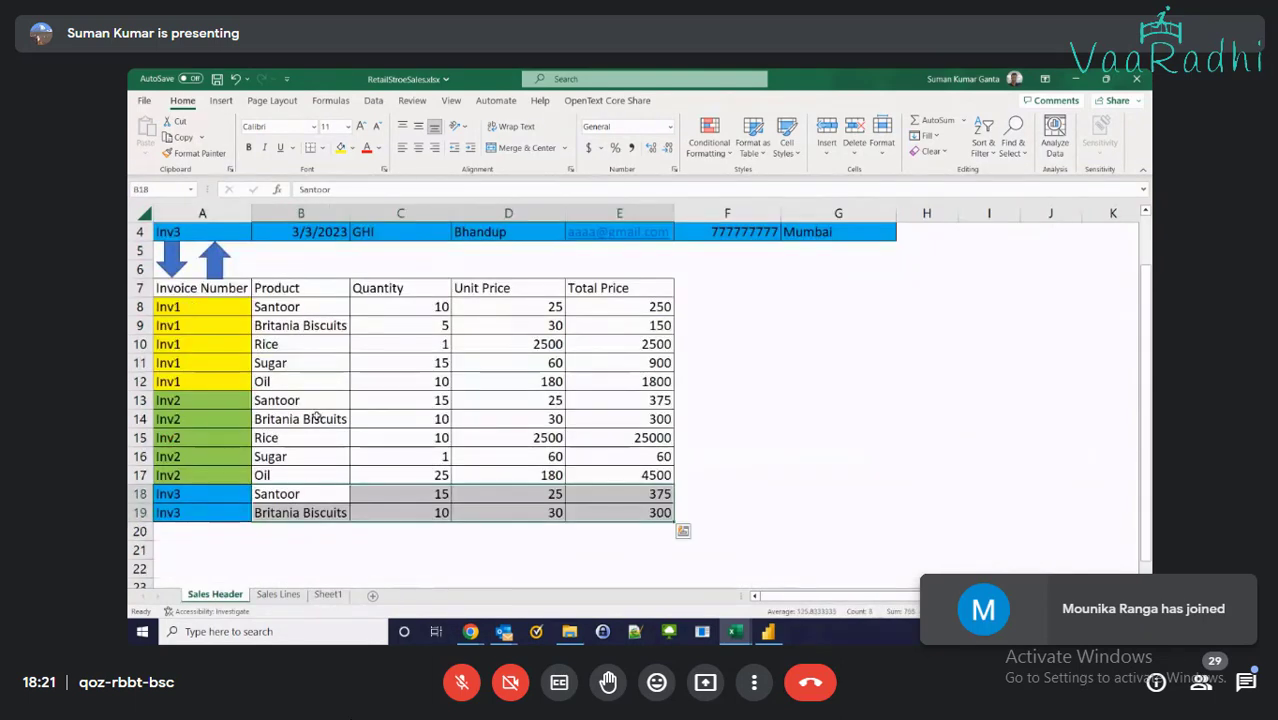
{"action": "scroll", "coordinate": [316, 418], "scroll_direction": "up", "scroll_amount": 1}
{"action": "left_click_drag", "start_coordinate": [200, 232], "coordinate": [812, 288]}
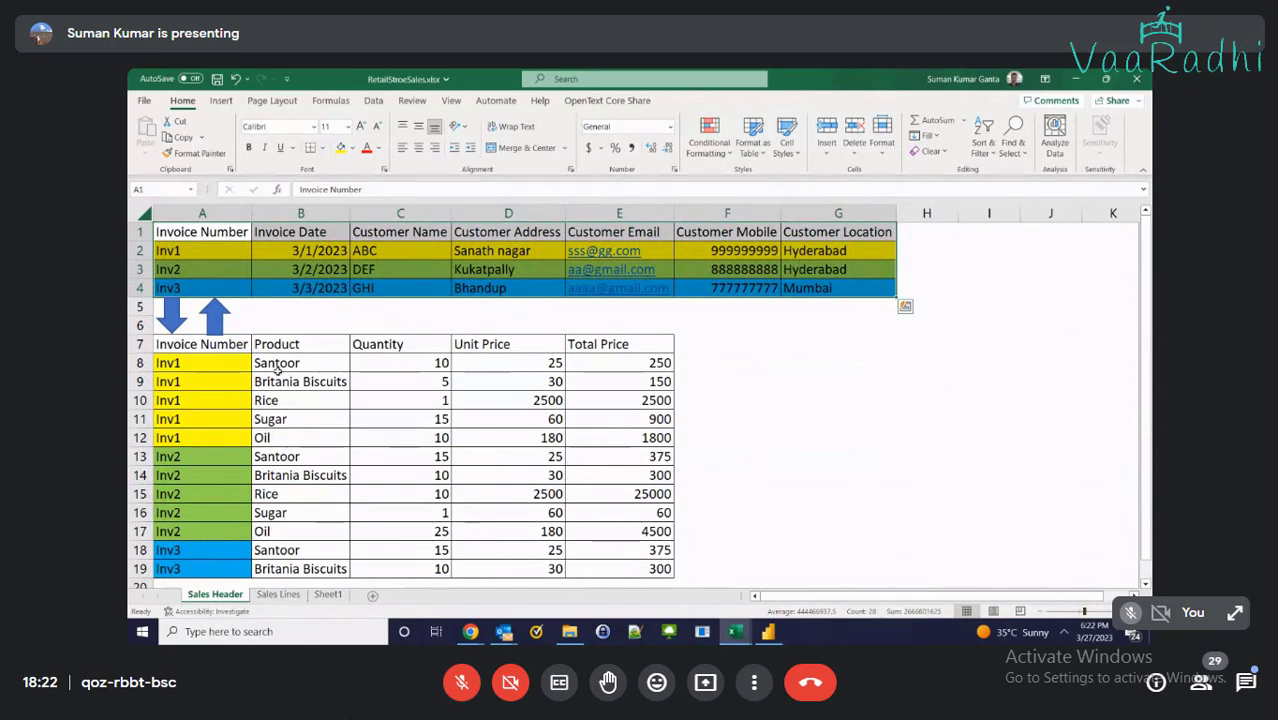
{"action": "left_click_drag", "start_coordinate": [285, 344], "coordinate": [616, 429]}
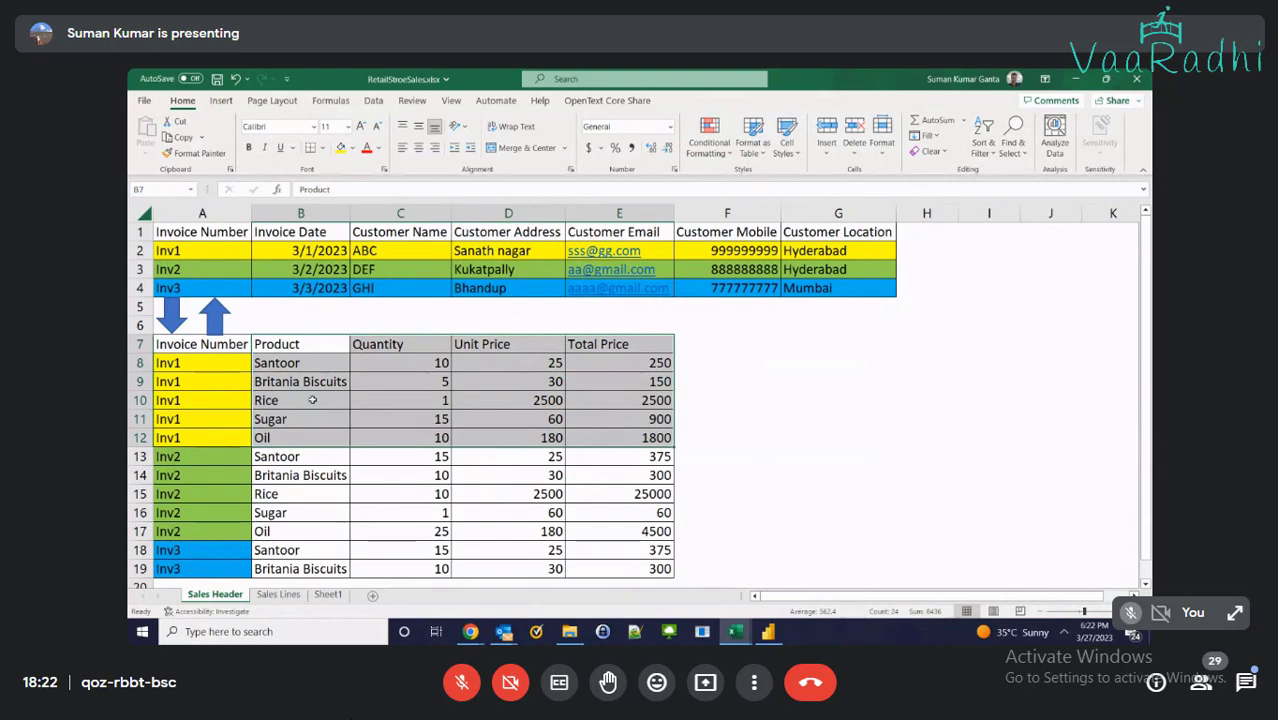
{"action": "left_click_drag", "start_coordinate": [184, 362], "coordinate": [185, 438]}
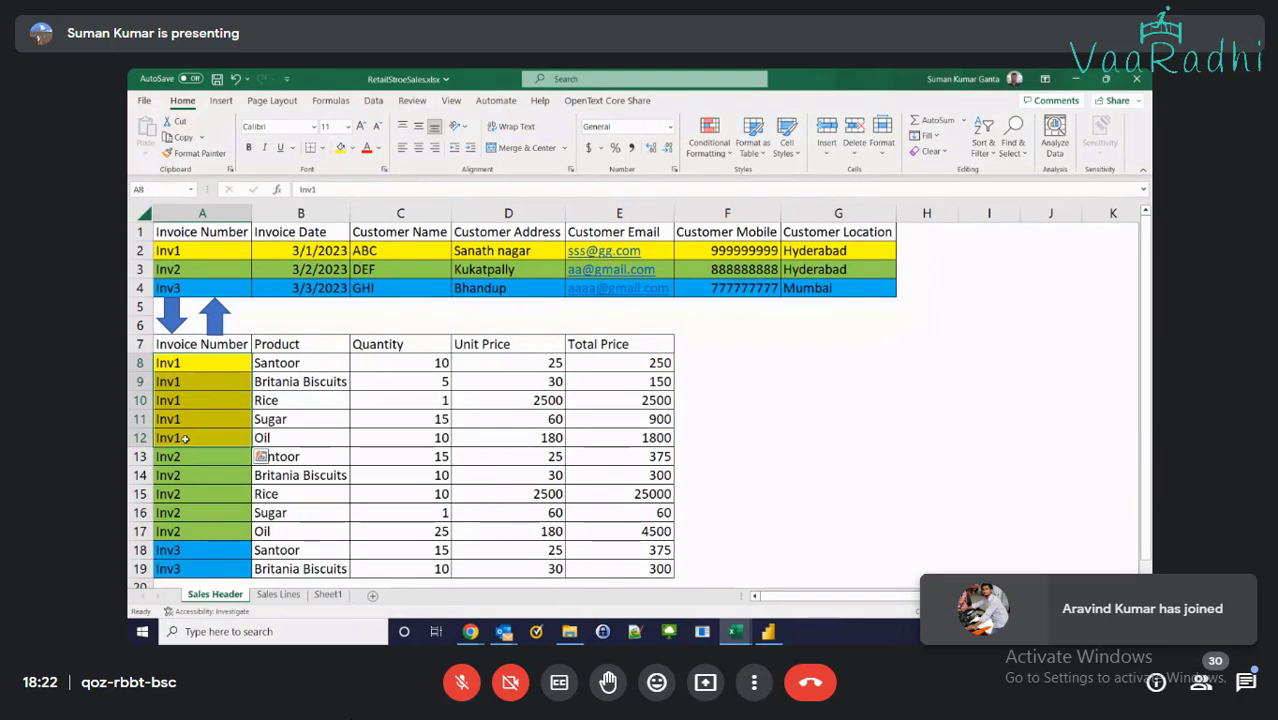
{"action": "left_click", "coordinate": [181, 251]}
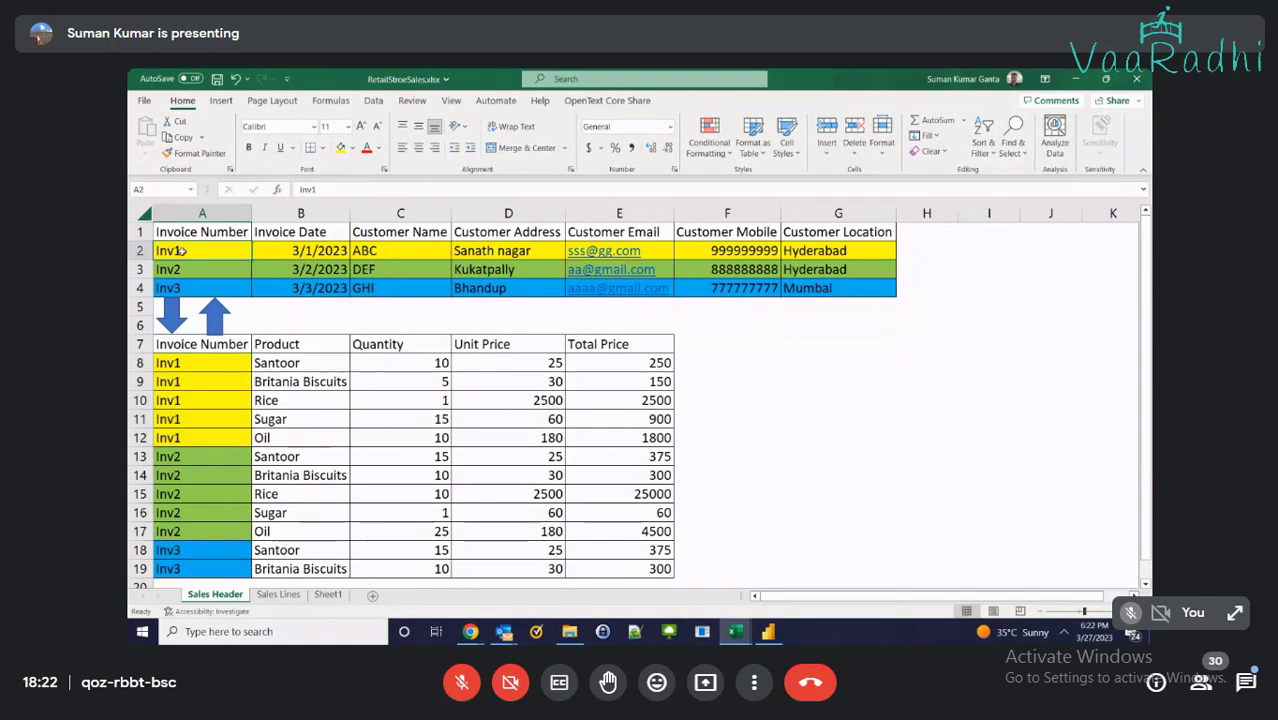
{"action": "left_click", "coordinate": [208, 368]}
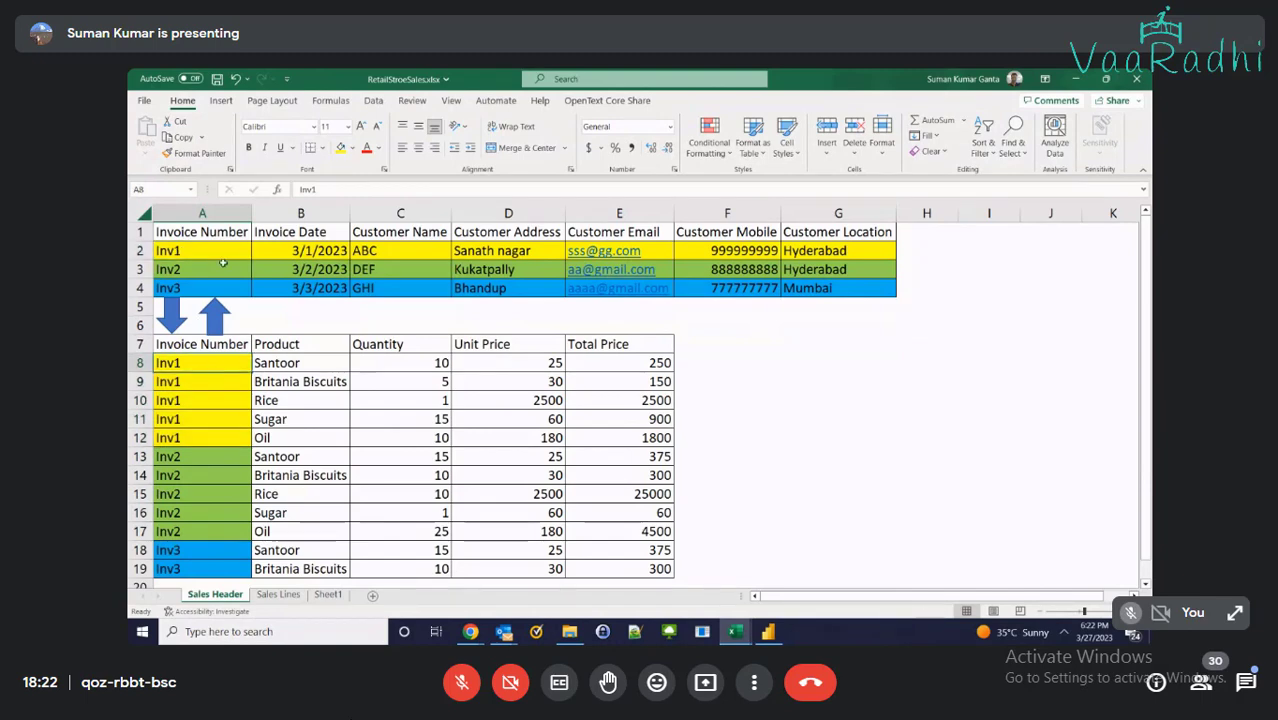
{"action": "left_click", "coordinate": [211, 233]}
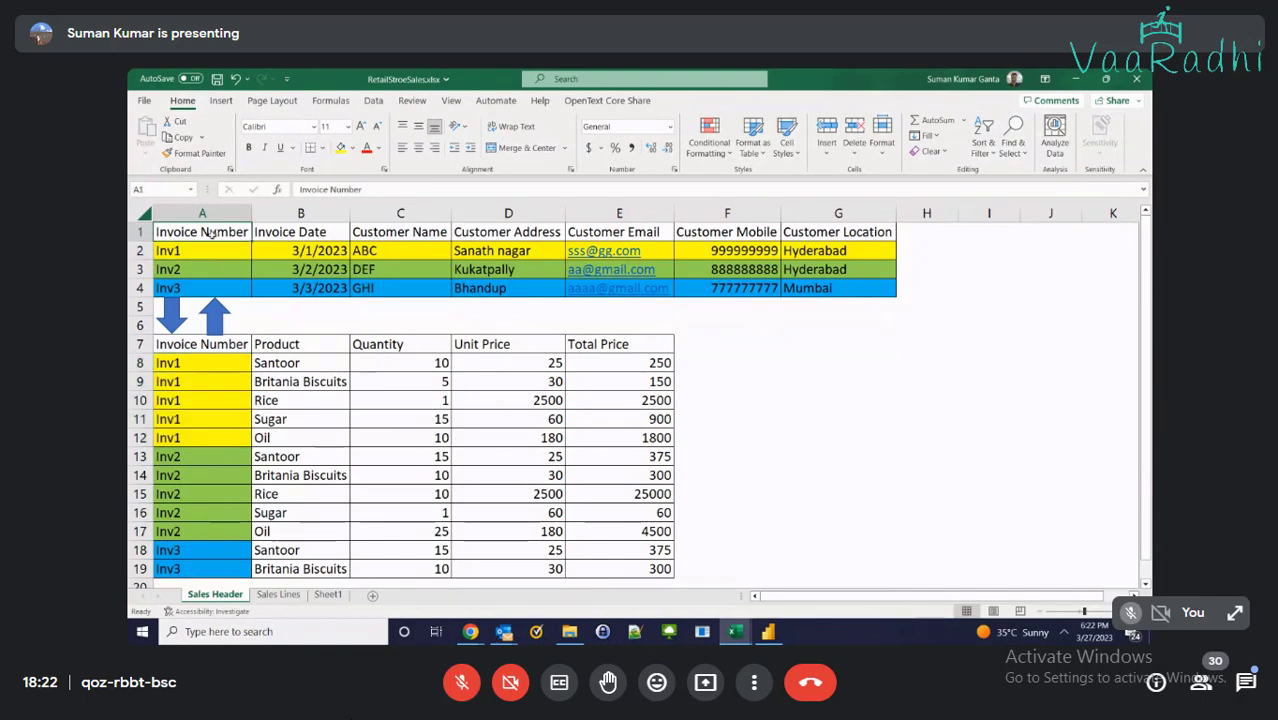
{"action": "left_click", "coordinate": [140, 251]}
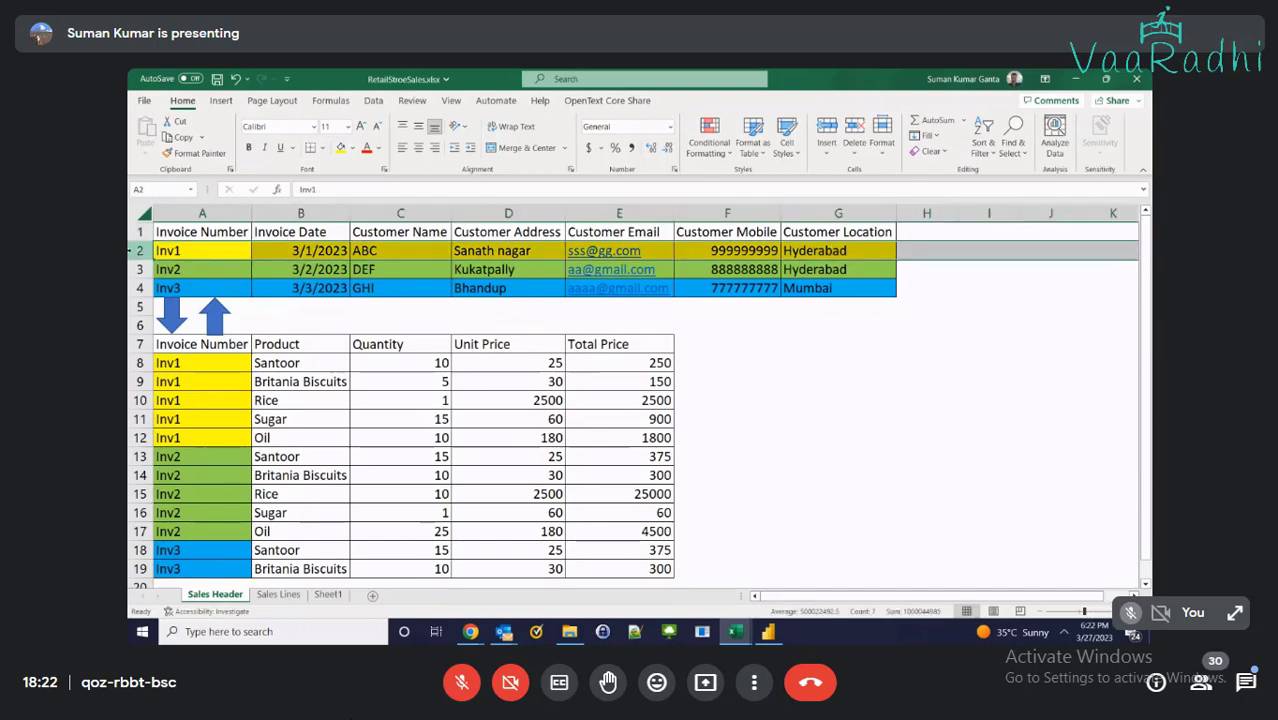
{"action": "left_click", "coordinate": [141, 364]}
{"action": "left_click", "coordinate": [159, 364]}
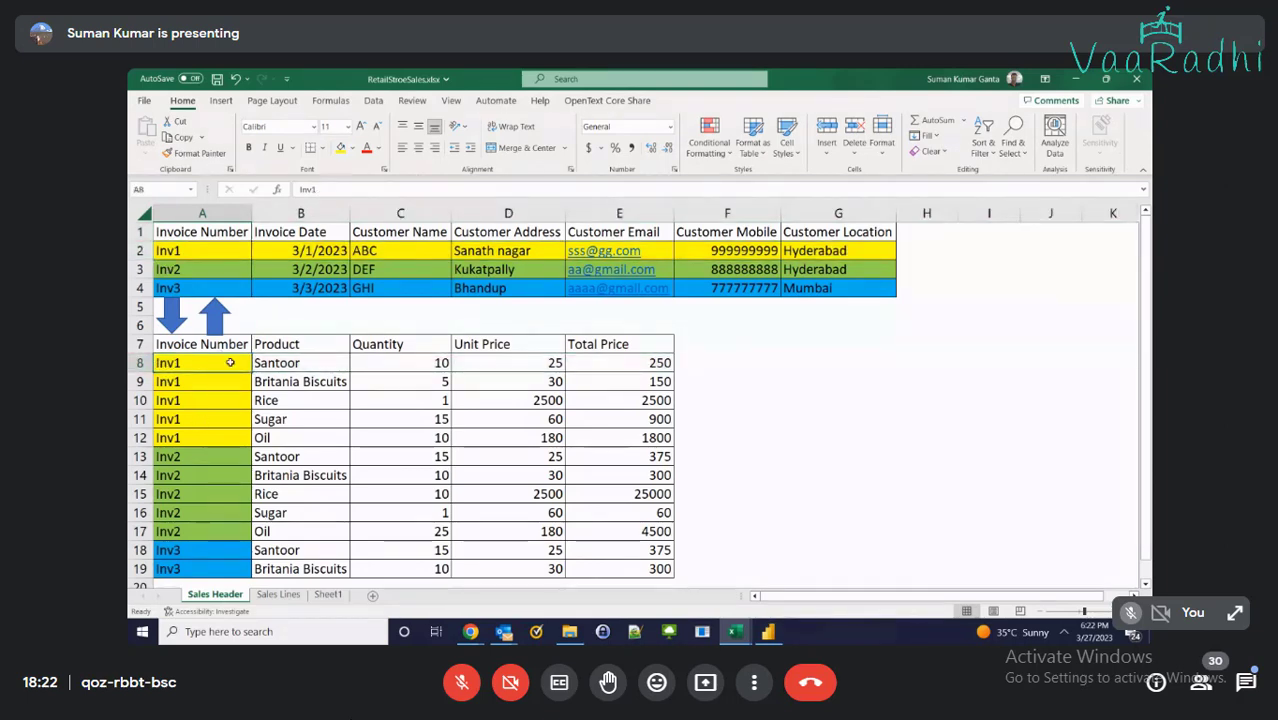
{"action": "left_click_drag", "start_coordinate": [270, 363], "coordinate": [276, 435]}
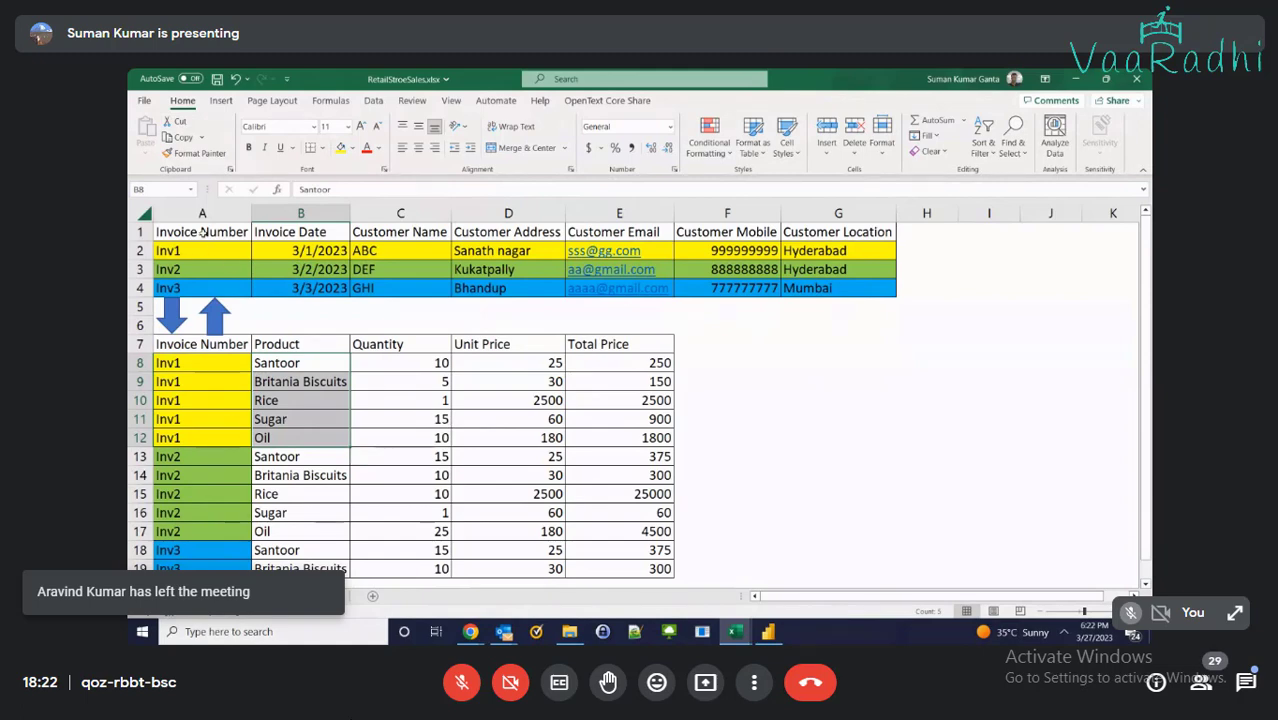
{"action": "key", "text": "ctrl+Home"}
{"action": "left_click", "coordinate": [205, 384]}
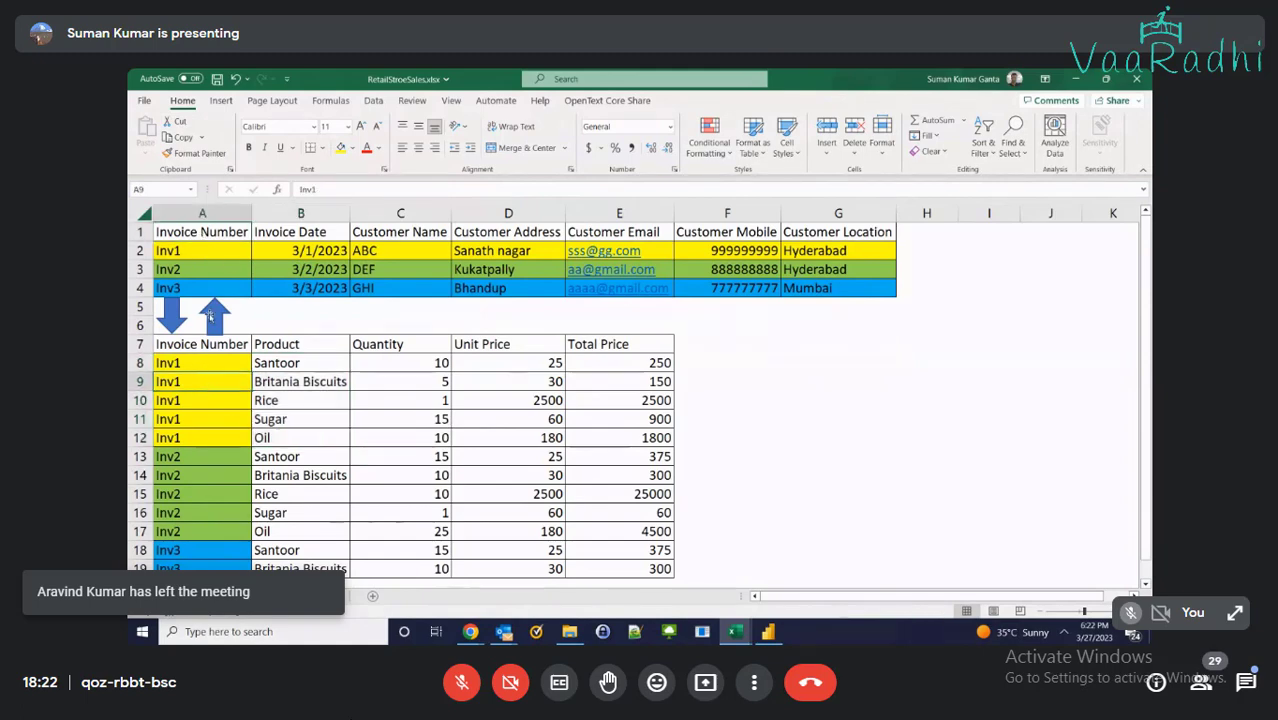
{"action": "left_click", "coordinate": [205, 236]}
{"action": "left_click", "coordinate": [207, 415]}
{"action": "left_click", "coordinate": [198, 251]}
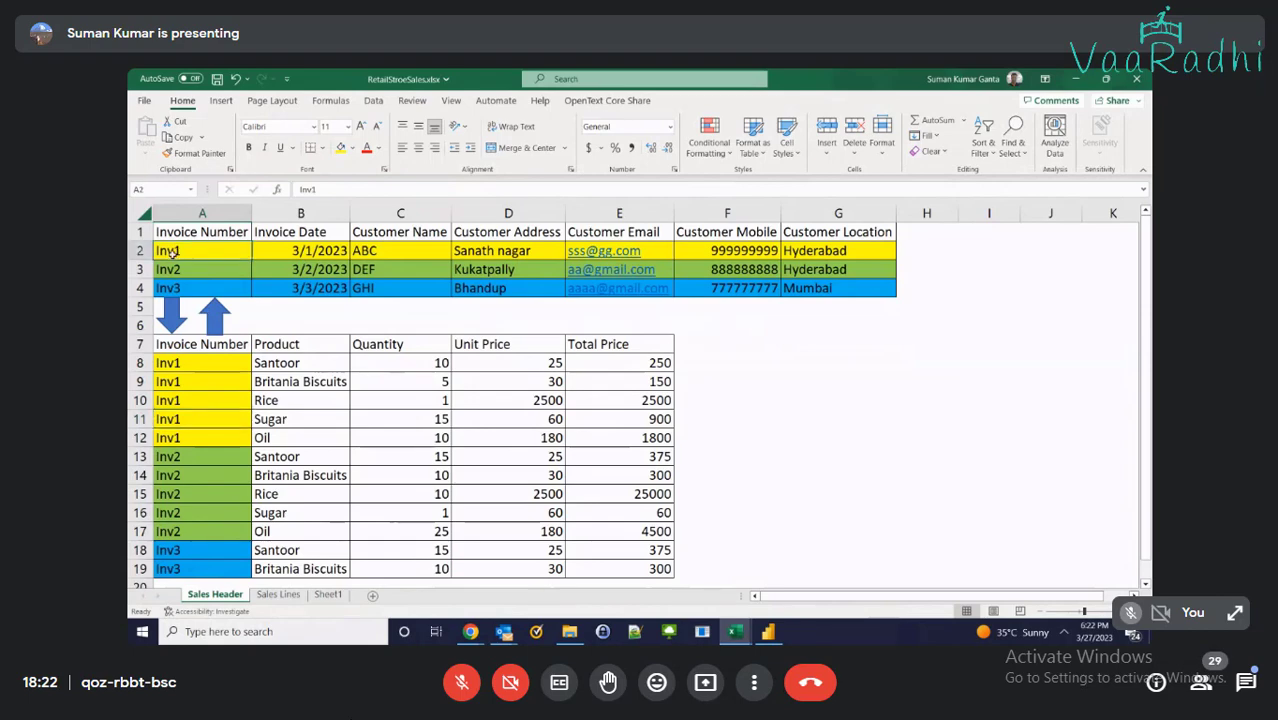
{"action": "left_click", "coordinate": [176, 214]}
Insert a blank column A and label cell A5 Single
{"action": "right_click", "coordinate": [177, 222]}
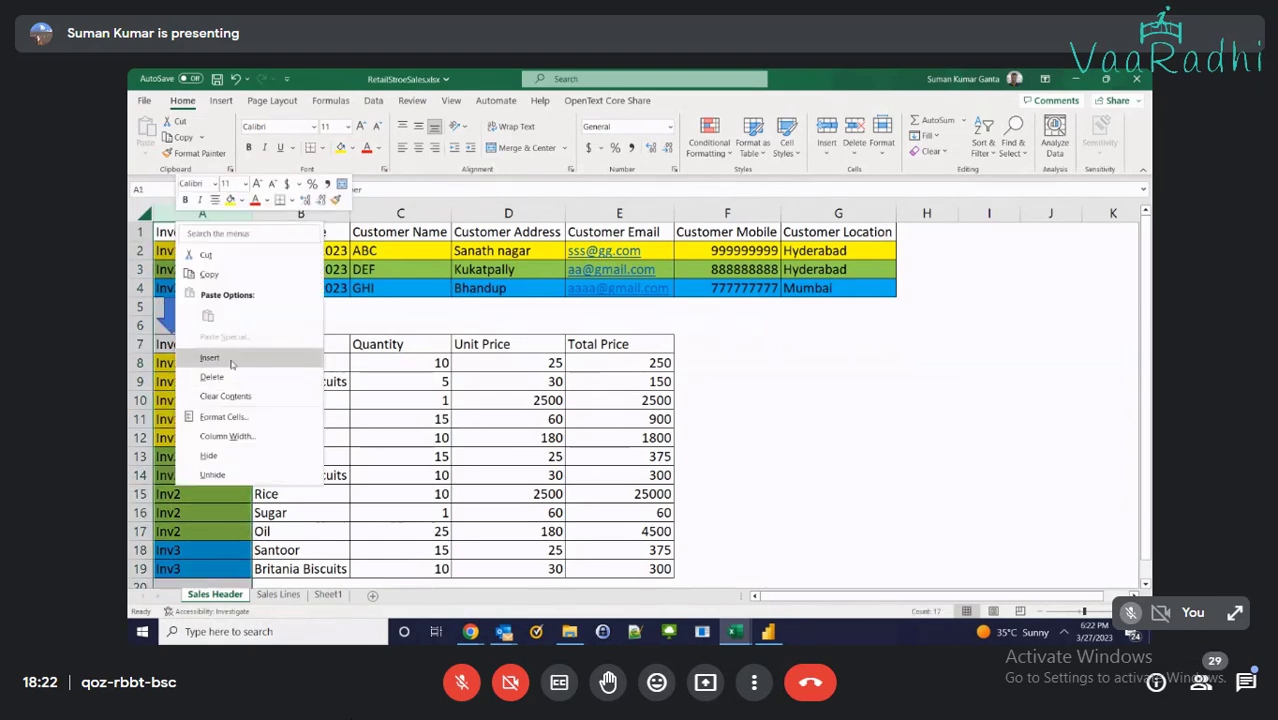
{"action": "left_click", "coordinate": [231, 363]}
{"action": "left_click", "coordinate": [195, 305]}
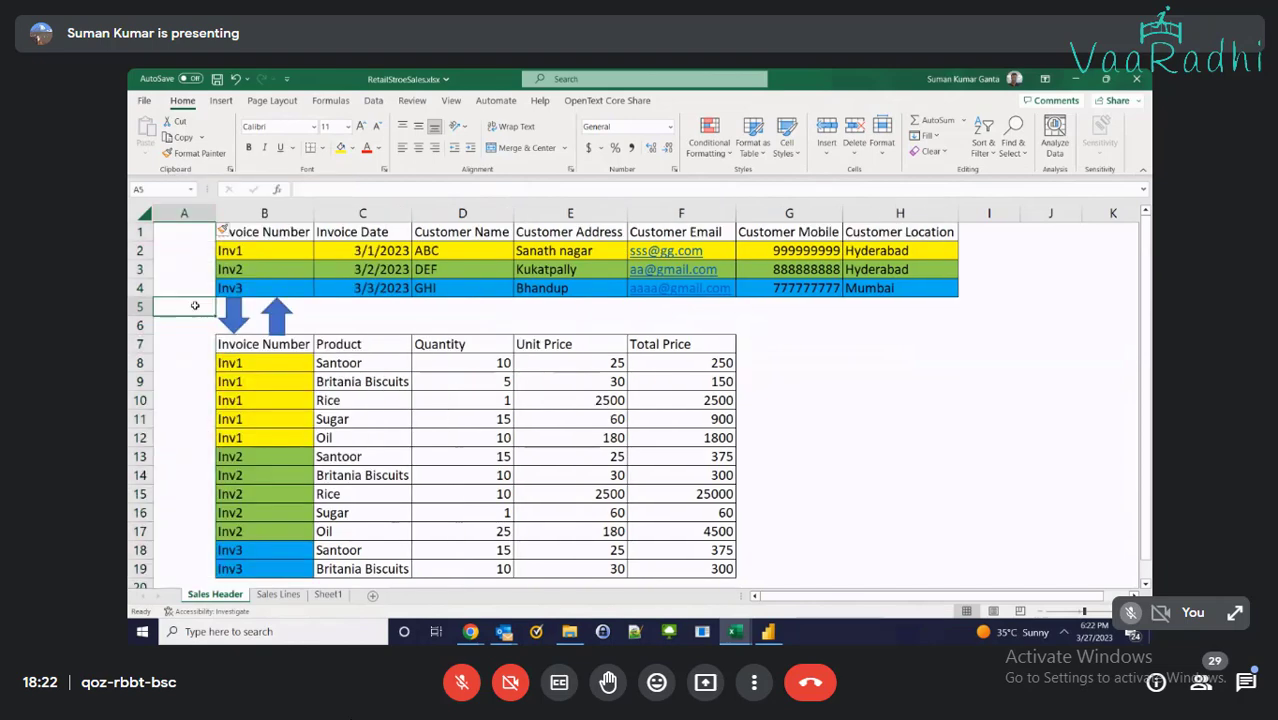
{"action": "type", "text": "Single"}
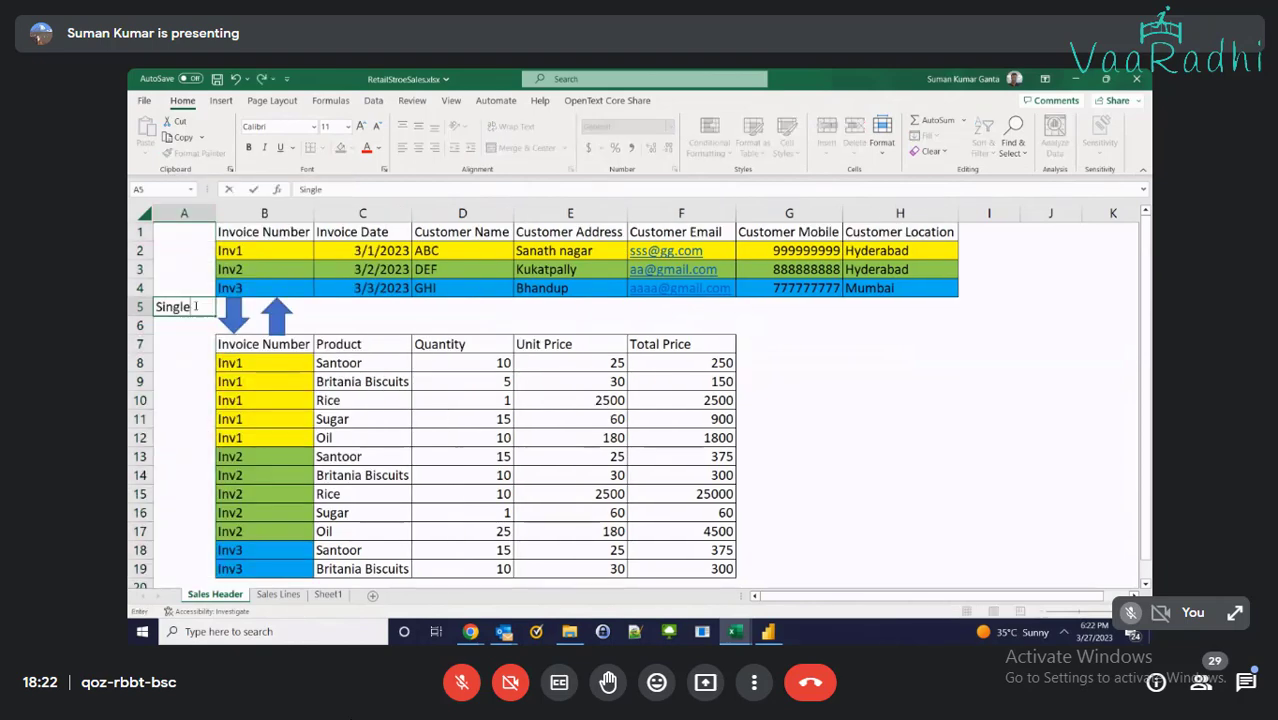
{"action": "key", "text": "Return"}
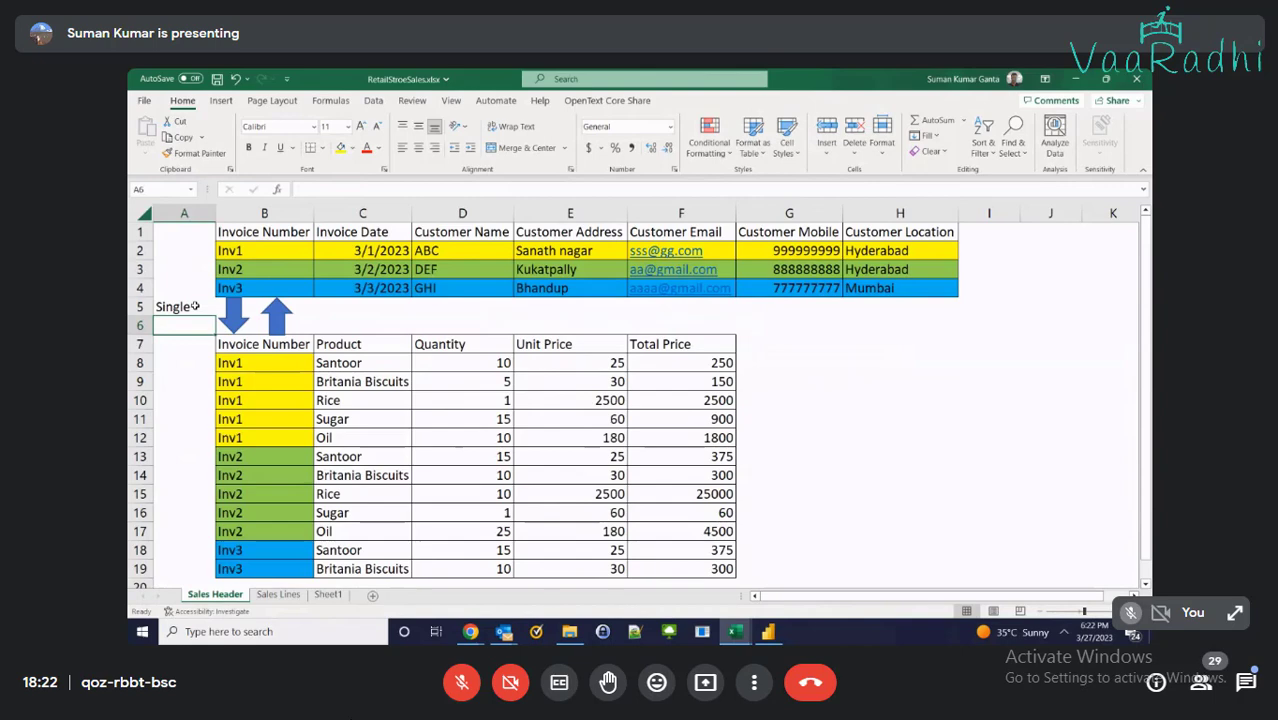
Label the header rows Multi in C6 and Single in C5
{"action": "left_click", "coordinate": [244, 251]}
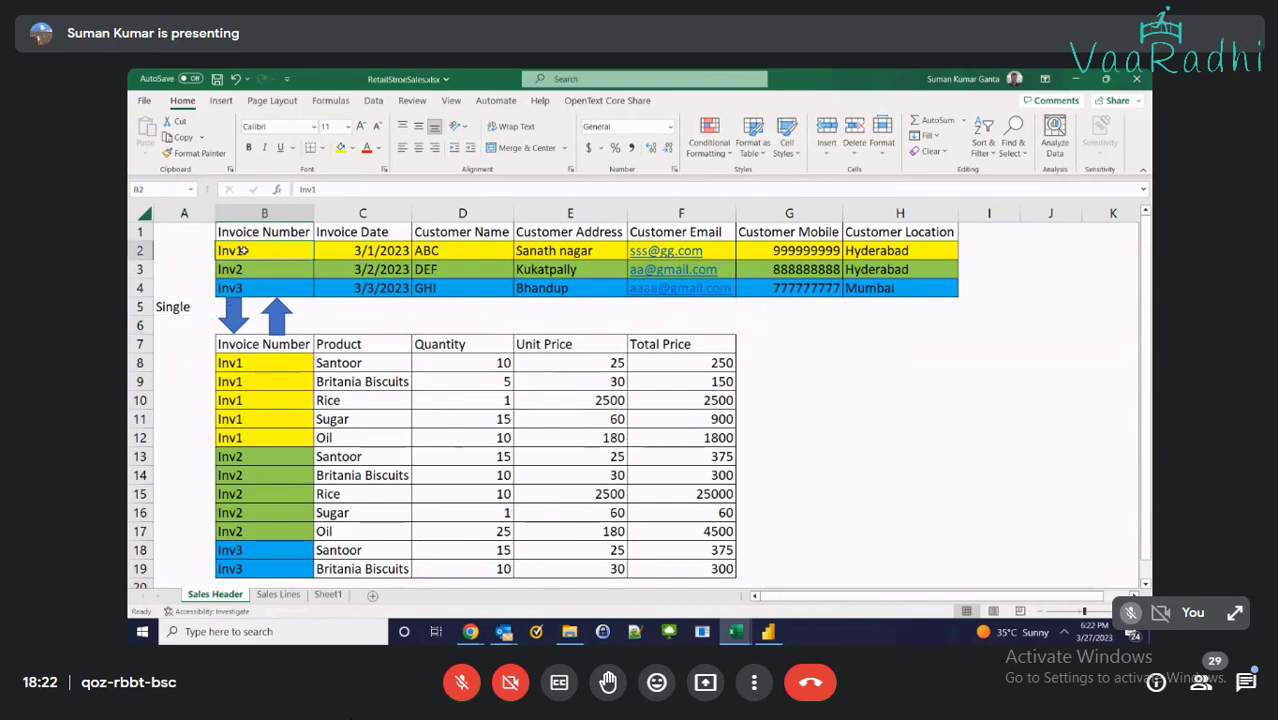
{"action": "left_click_drag", "start_coordinate": [240, 365], "coordinate": [240, 438]}
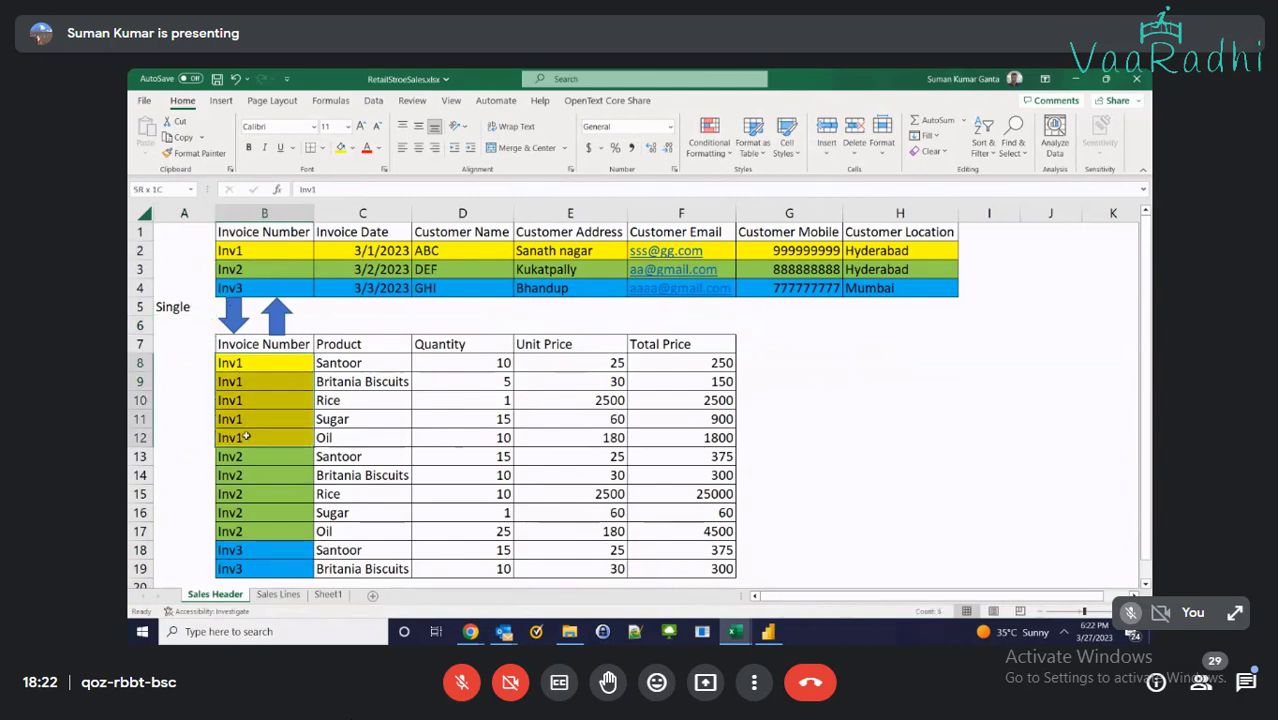
{"action": "left_click", "coordinate": [160, 327]}
{"action": "type", "text": "Multi"}
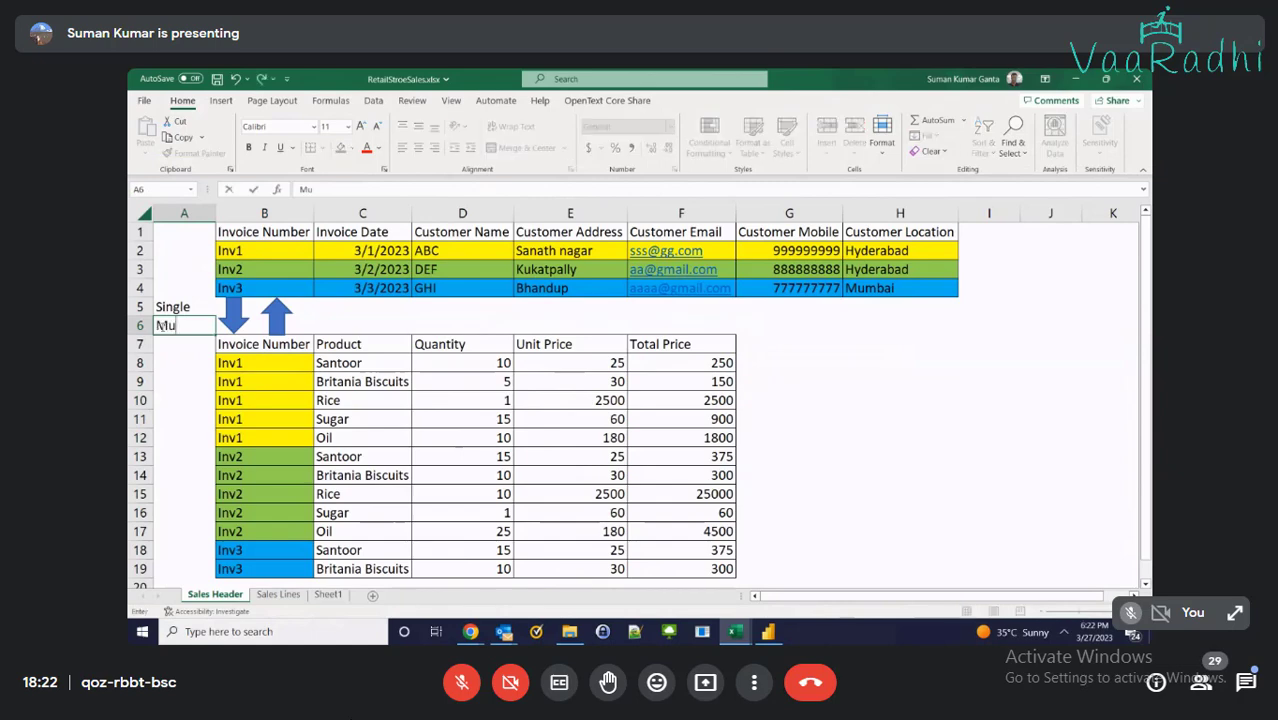
{"action": "key", "text": "Tab"}
{"action": "key", "text": "Tab"}
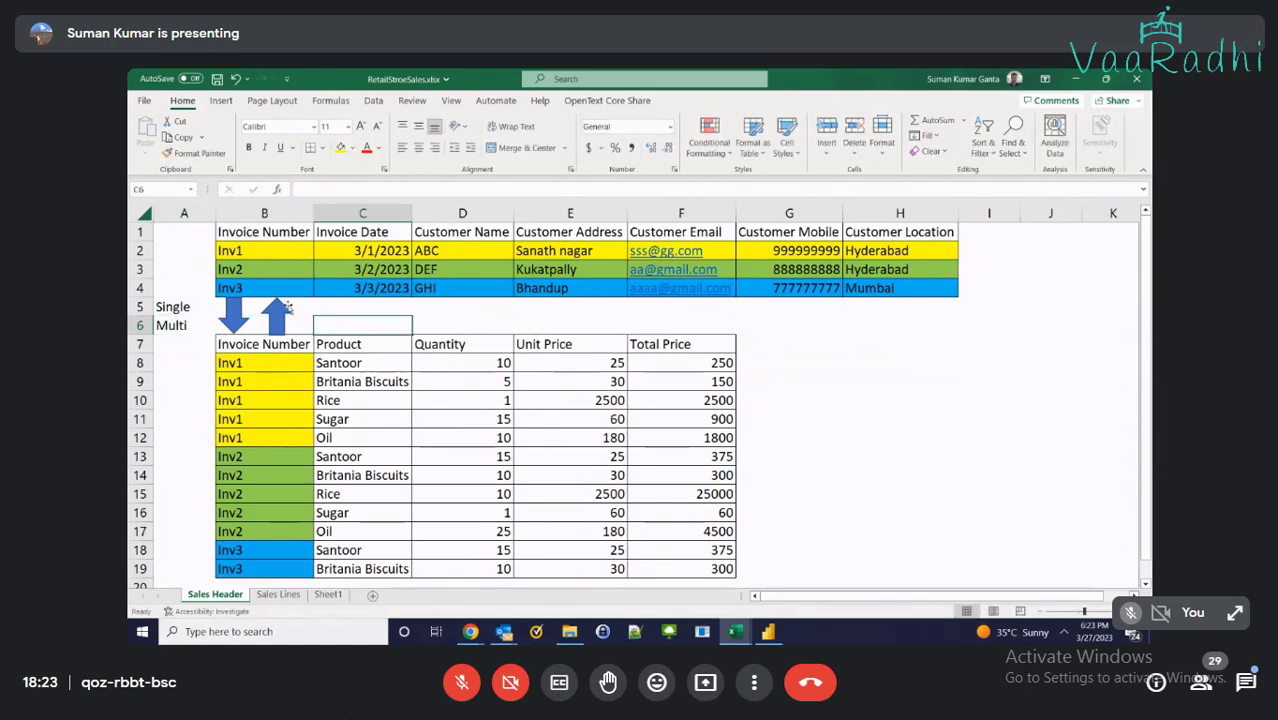
{"action": "type", "text": "Multi"}
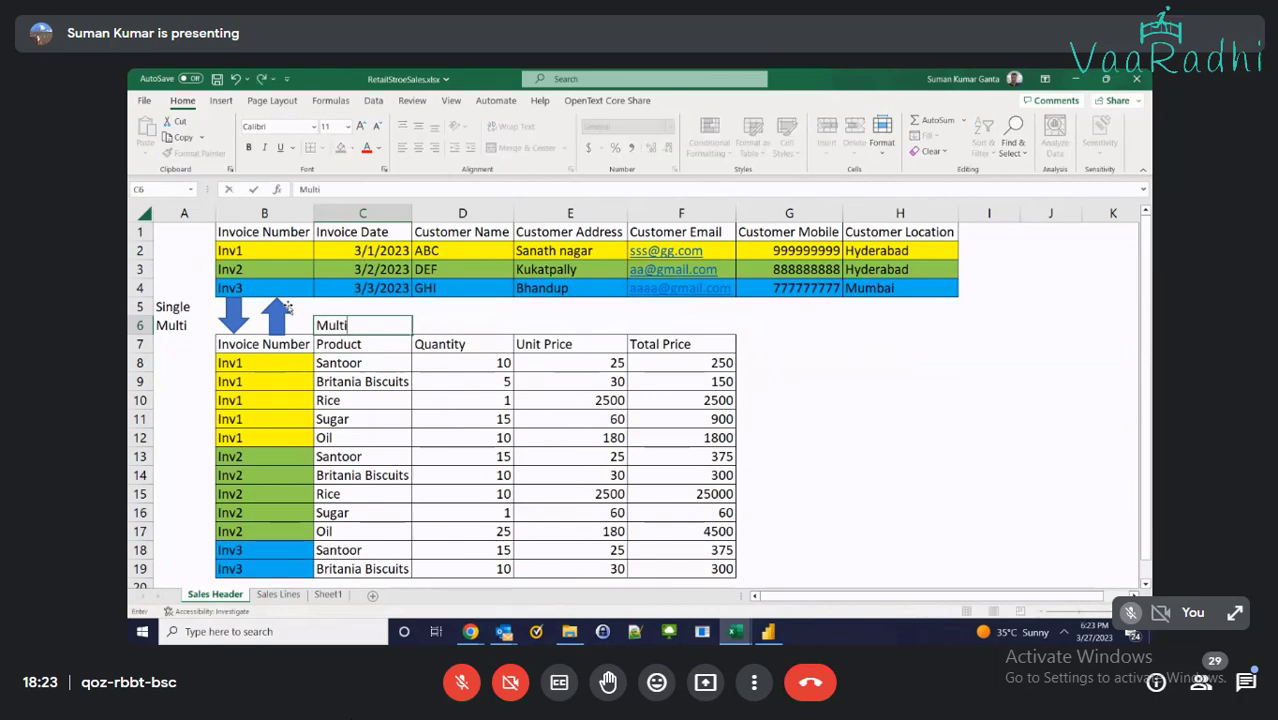
{"action": "key", "text": "Up"}
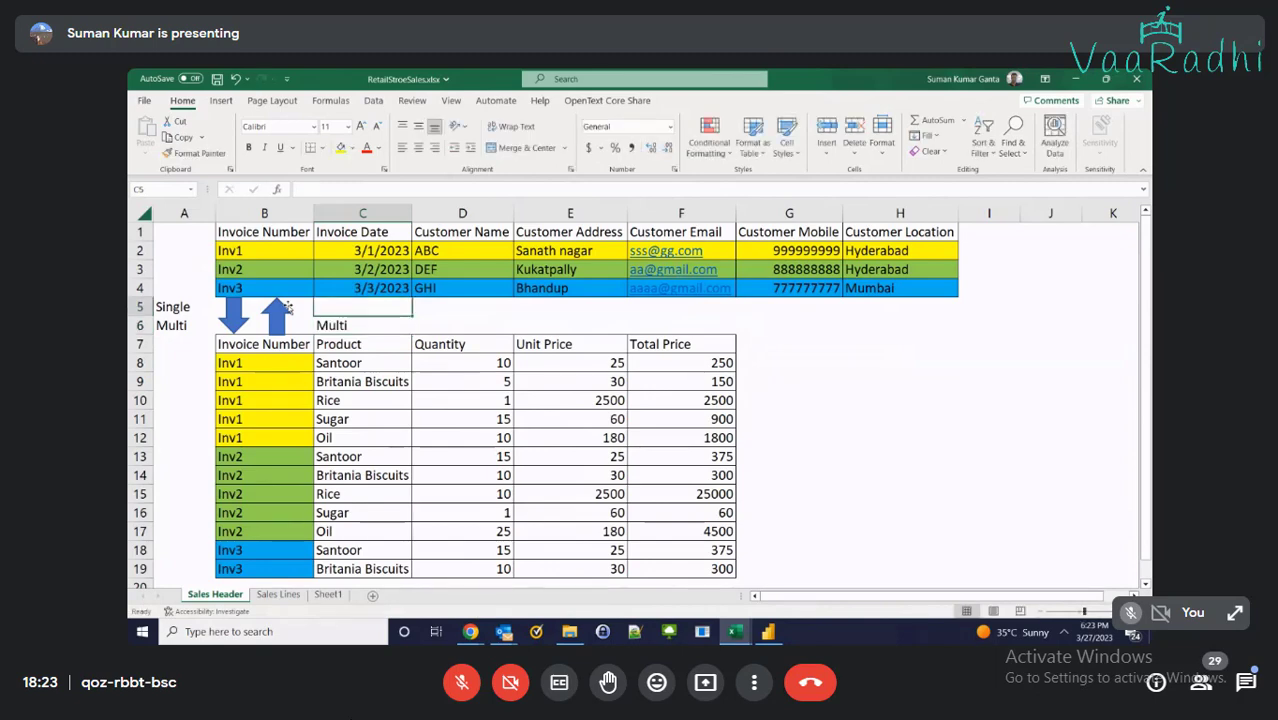
{"action": "type", "text": "Single"}
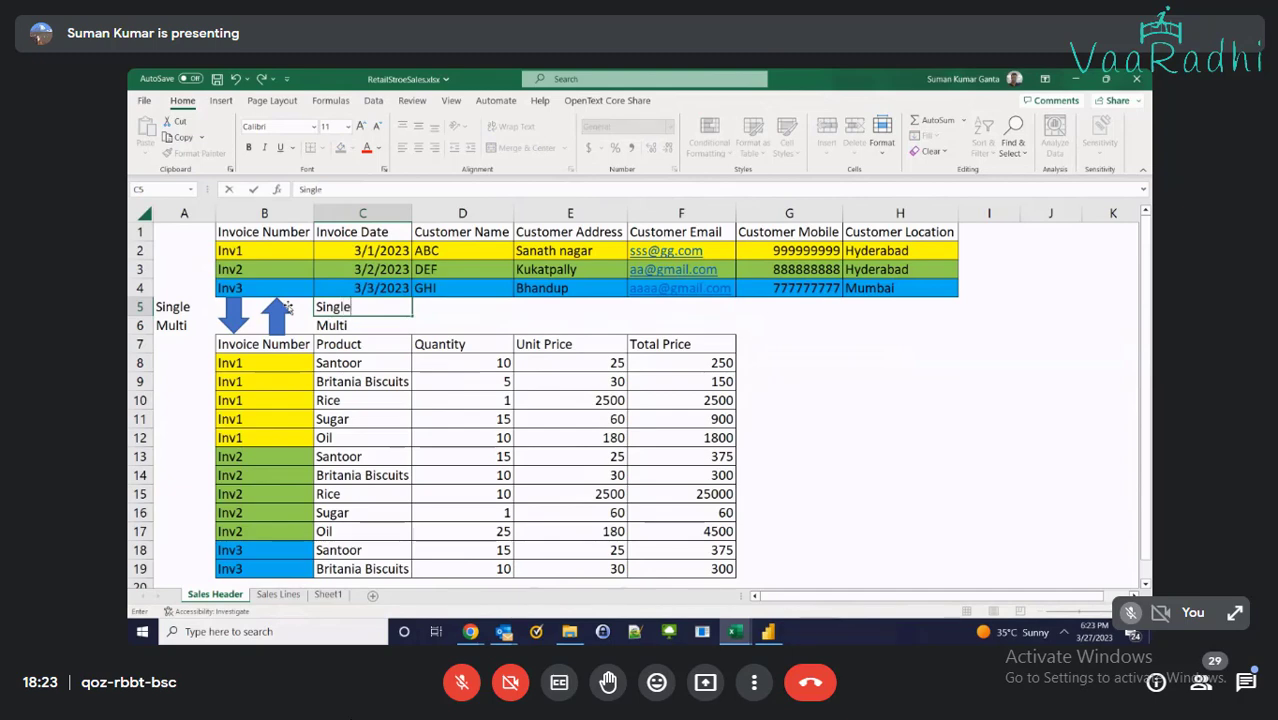
{"action": "key", "text": "Left"}
{"action": "key", "text": "Left"}
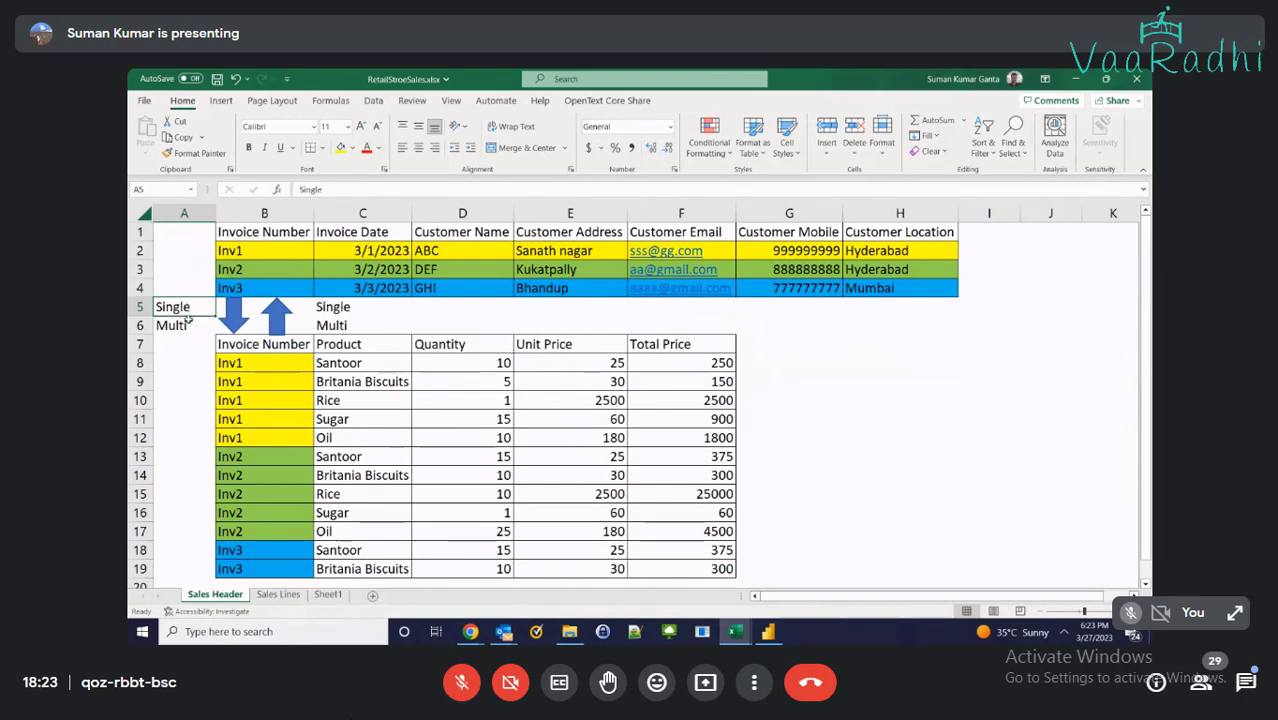
Enter One in D5 and Many in D6
{"action": "left_click", "coordinate": [368, 316]}
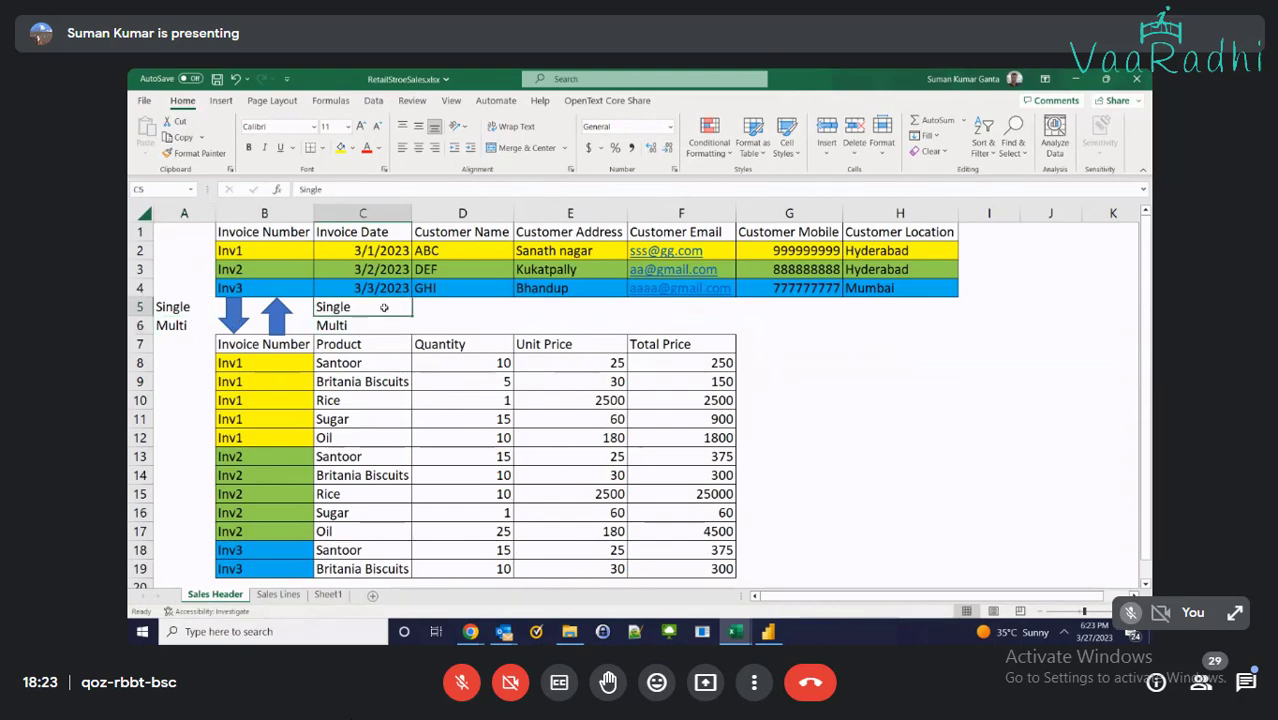
{"action": "left_click", "coordinate": [439, 306]}
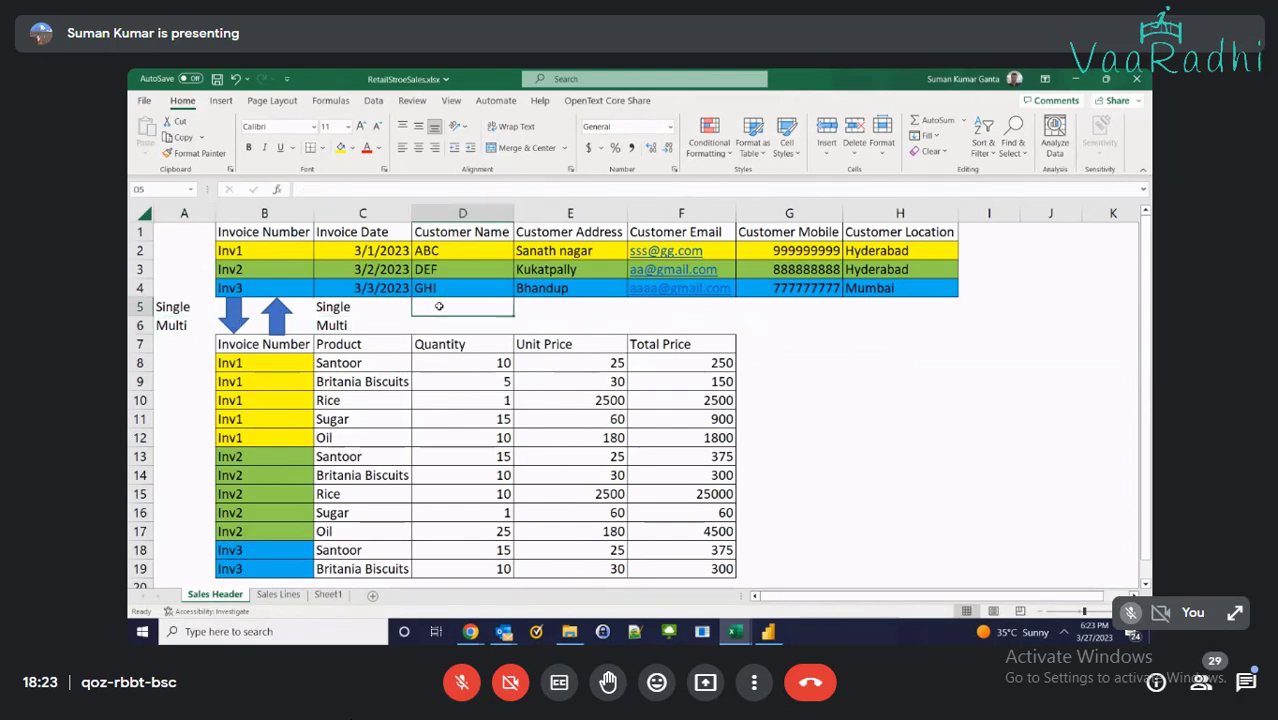
{"action": "key", "text": "Down"}
{"action": "type", "text": "Many"}
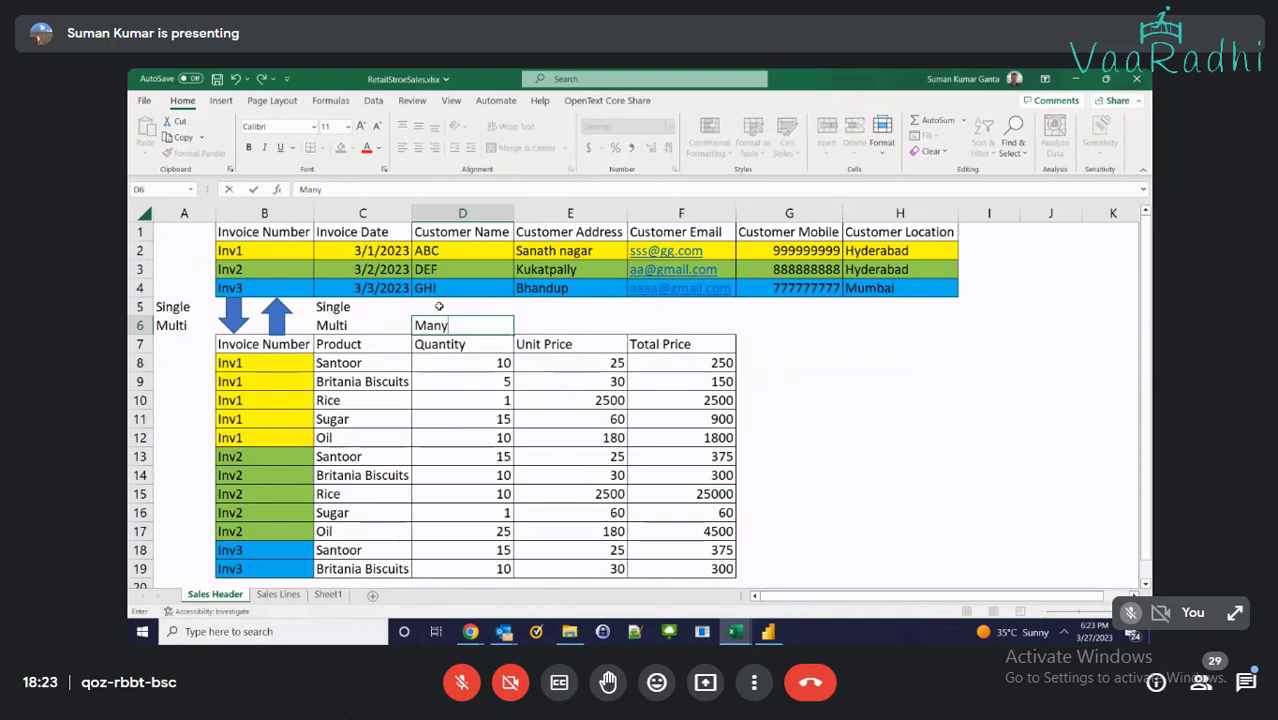
{"action": "left_click", "coordinate": [439, 306]}
{"action": "type", "text": "One"}
{"action": "key", "text": "Return"}
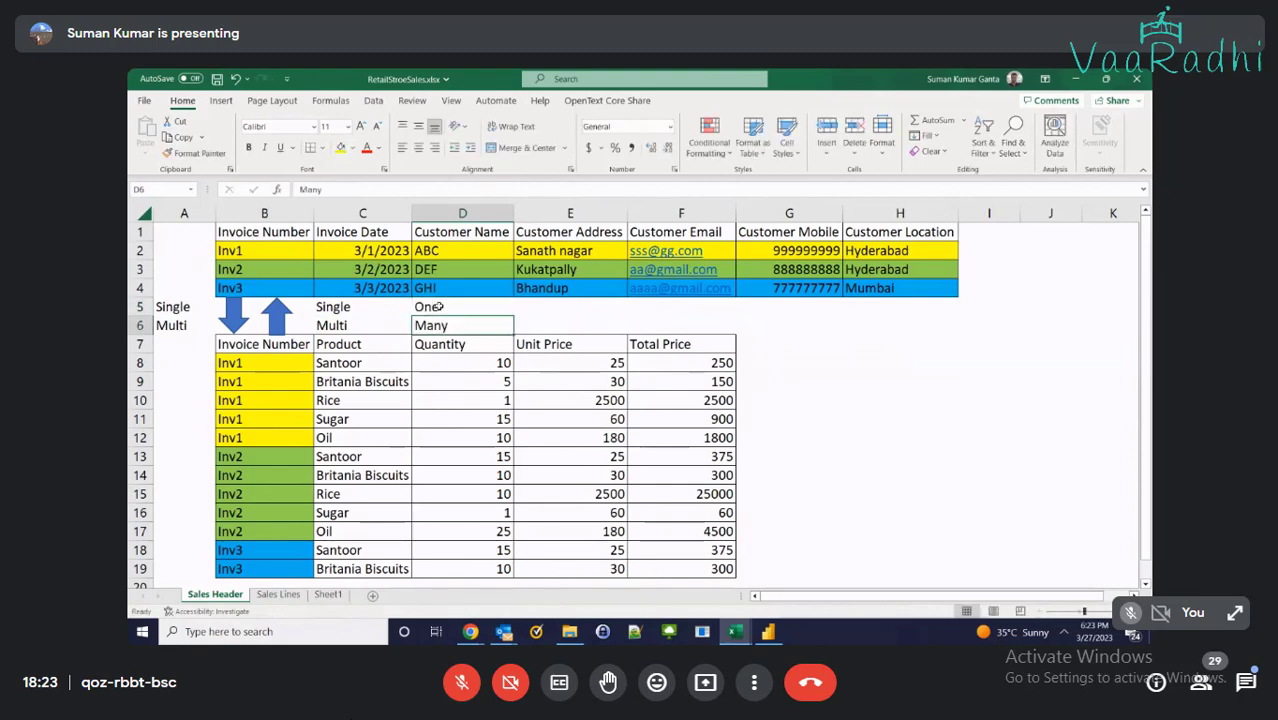
Insert another empty column A so the tables shift right
{"action": "right_click", "coordinate": [192, 213]}
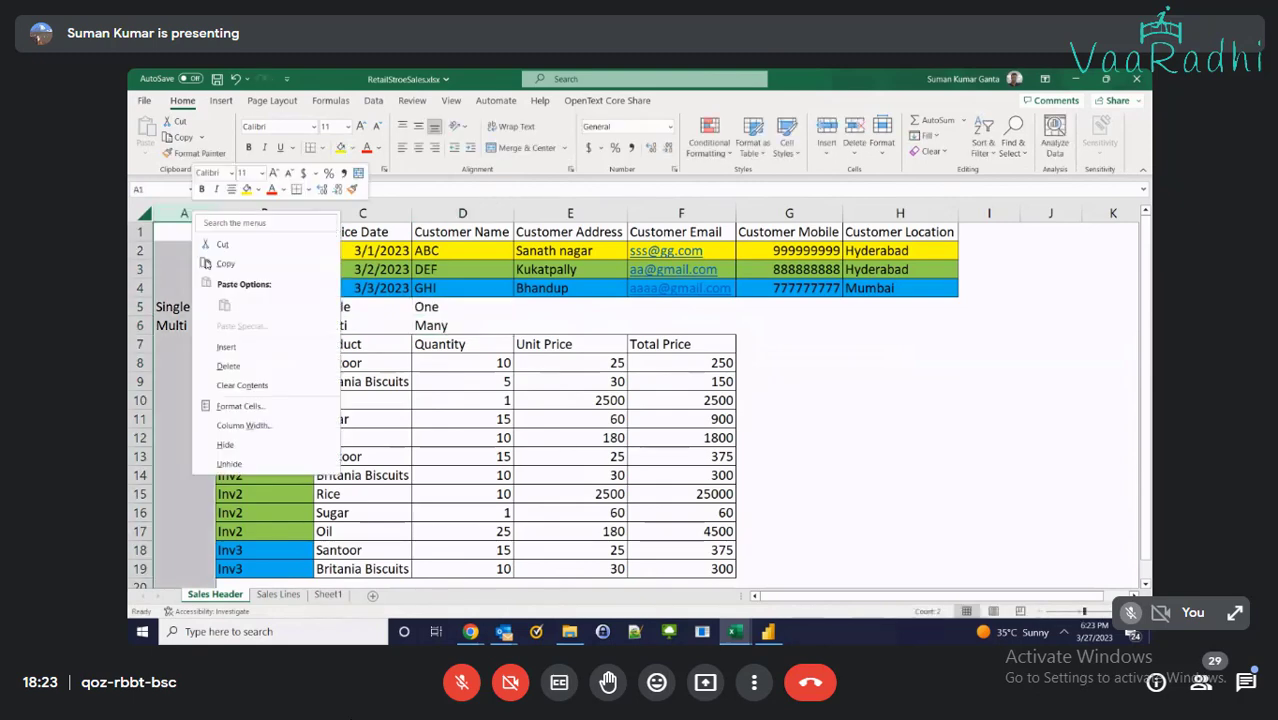
{"action": "left_click", "coordinate": [225, 348]}
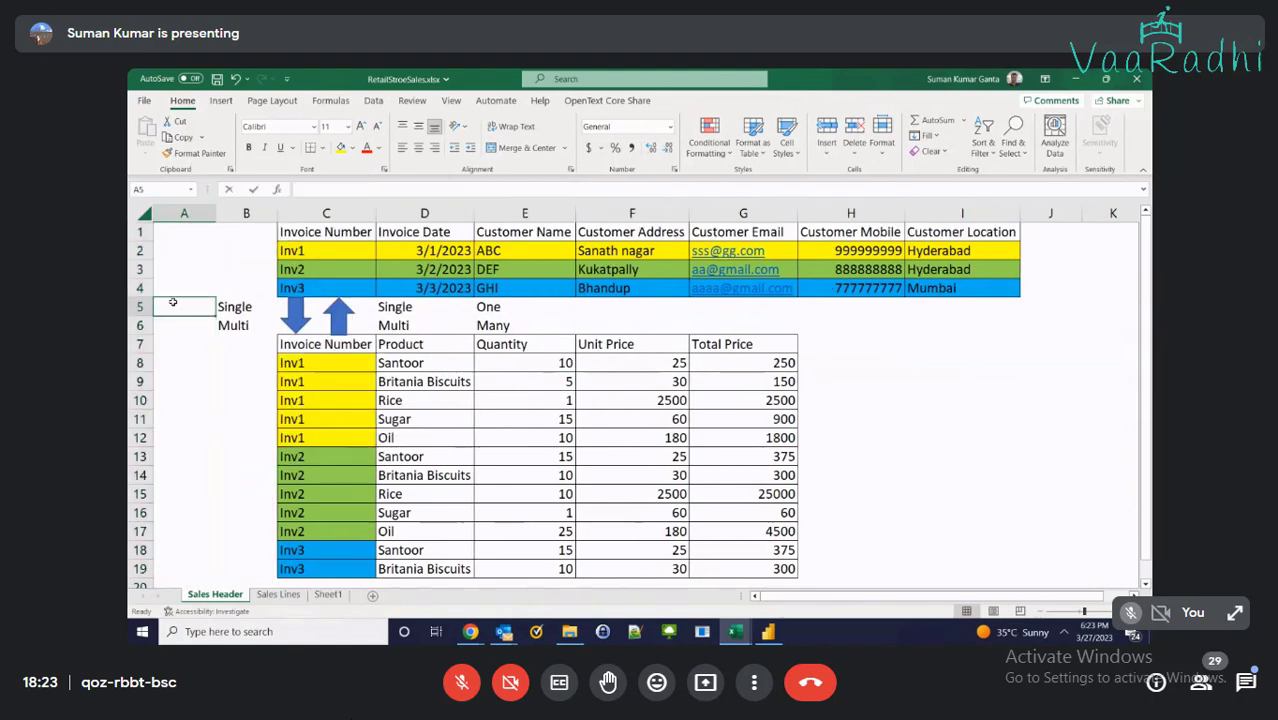
{"action": "left_click", "coordinate": [226, 362]}
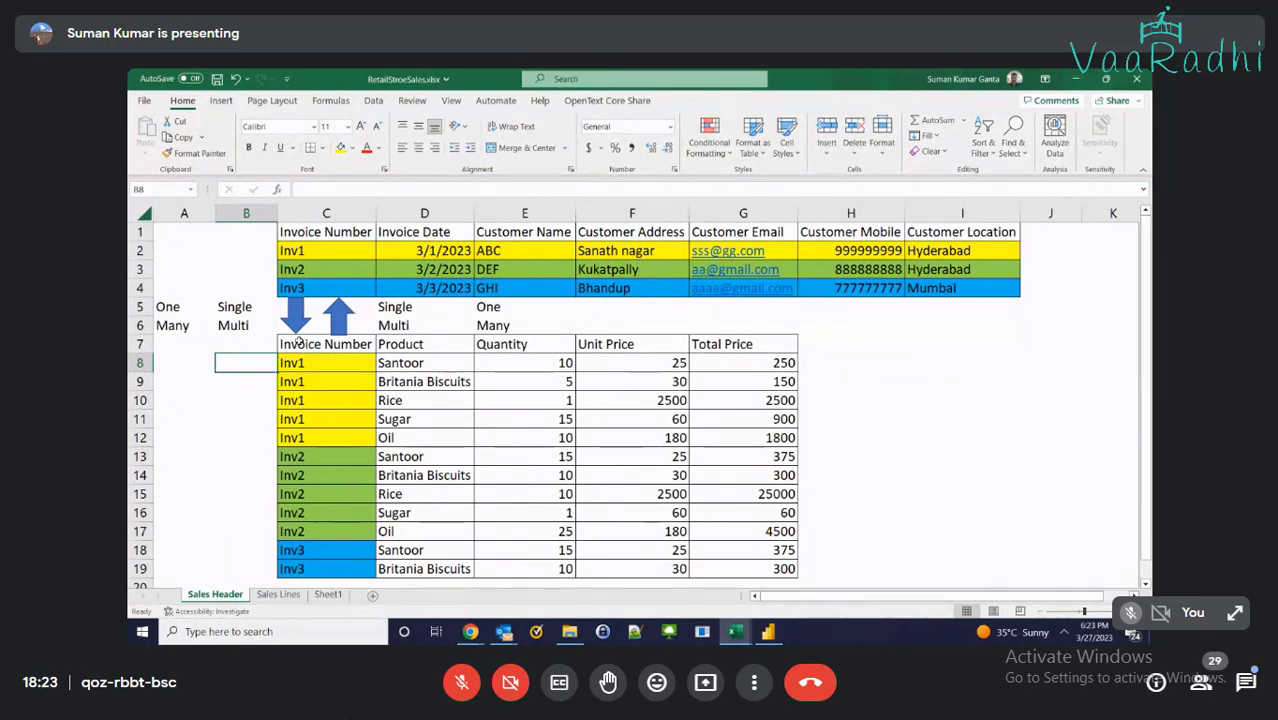
{"action": "left_click", "coordinate": [328, 595]}
Permanently delete Sheet1 from the workbook
{"action": "left_click", "coordinate": [444, 528]}
{"action": "key", "text": "ctrl+a"}
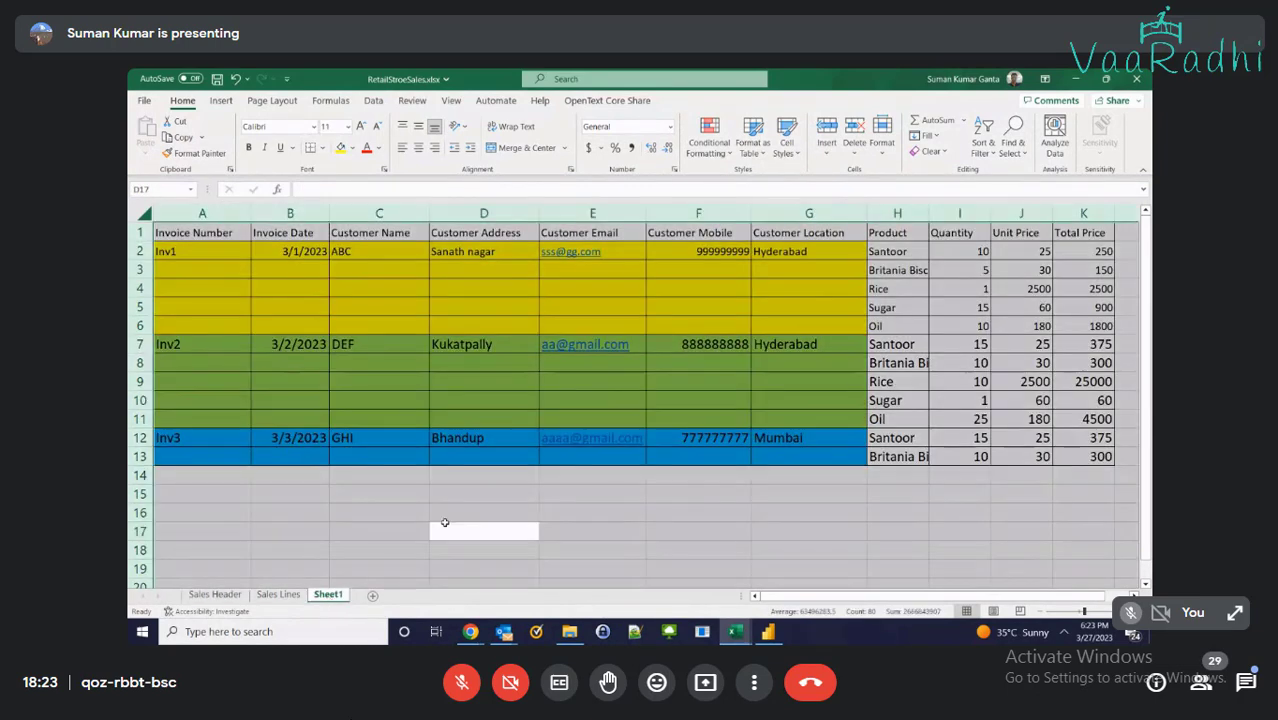
{"action": "right_click", "coordinate": [329, 394]}
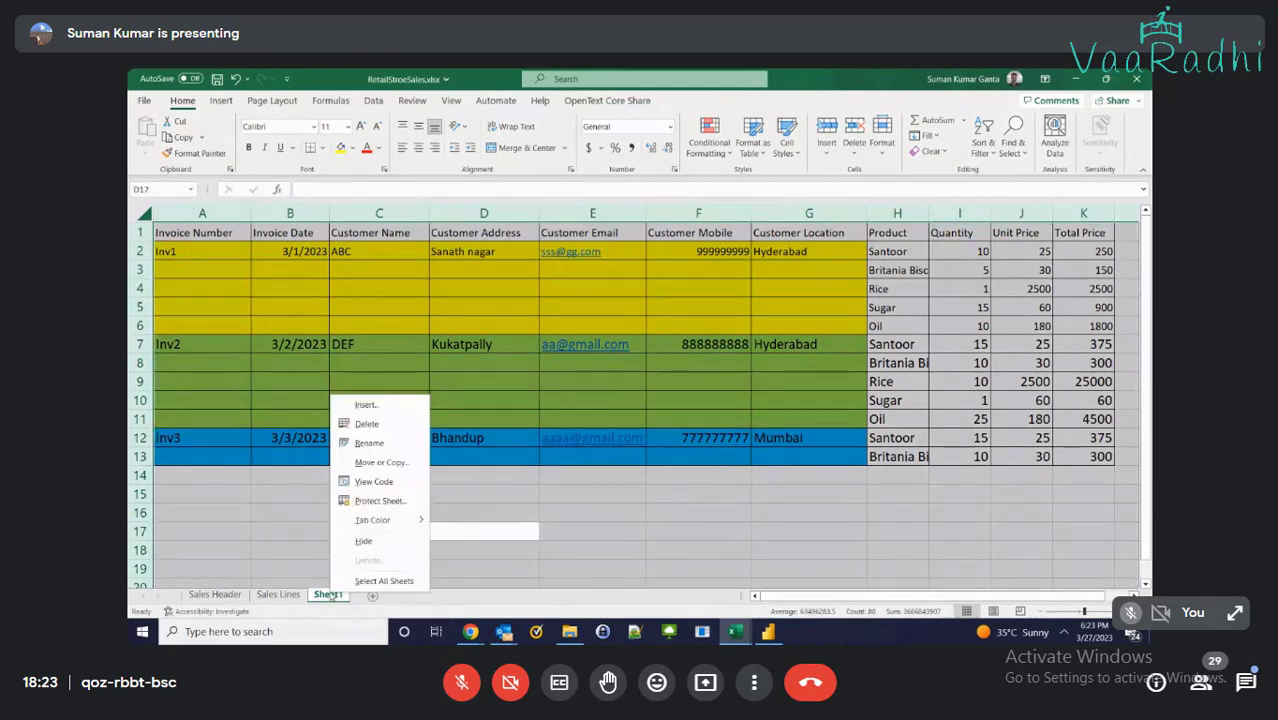
{"action": "left_click", "coordinate": [367, 430]}
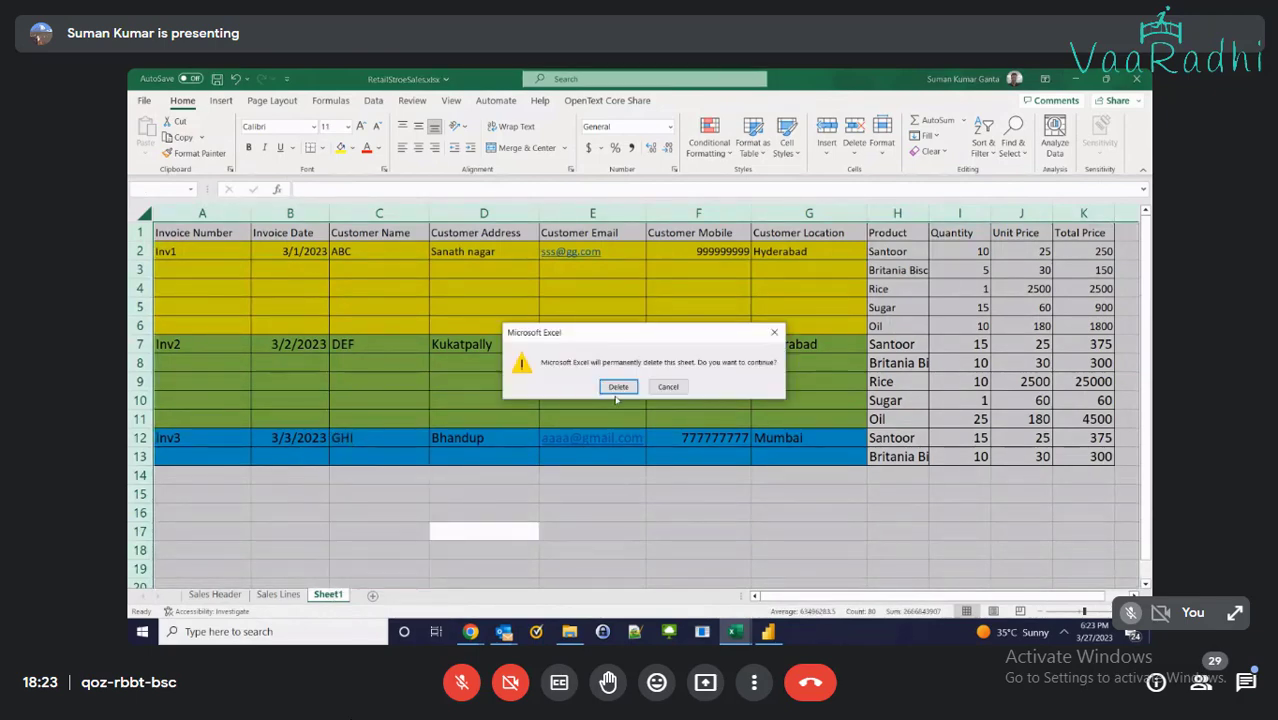
{"action": "left_click", "coordinate": [617, 387]}
Add a new blank sheet and select cell A1
{"action": "left_click", "coordinate": [372, 595]}
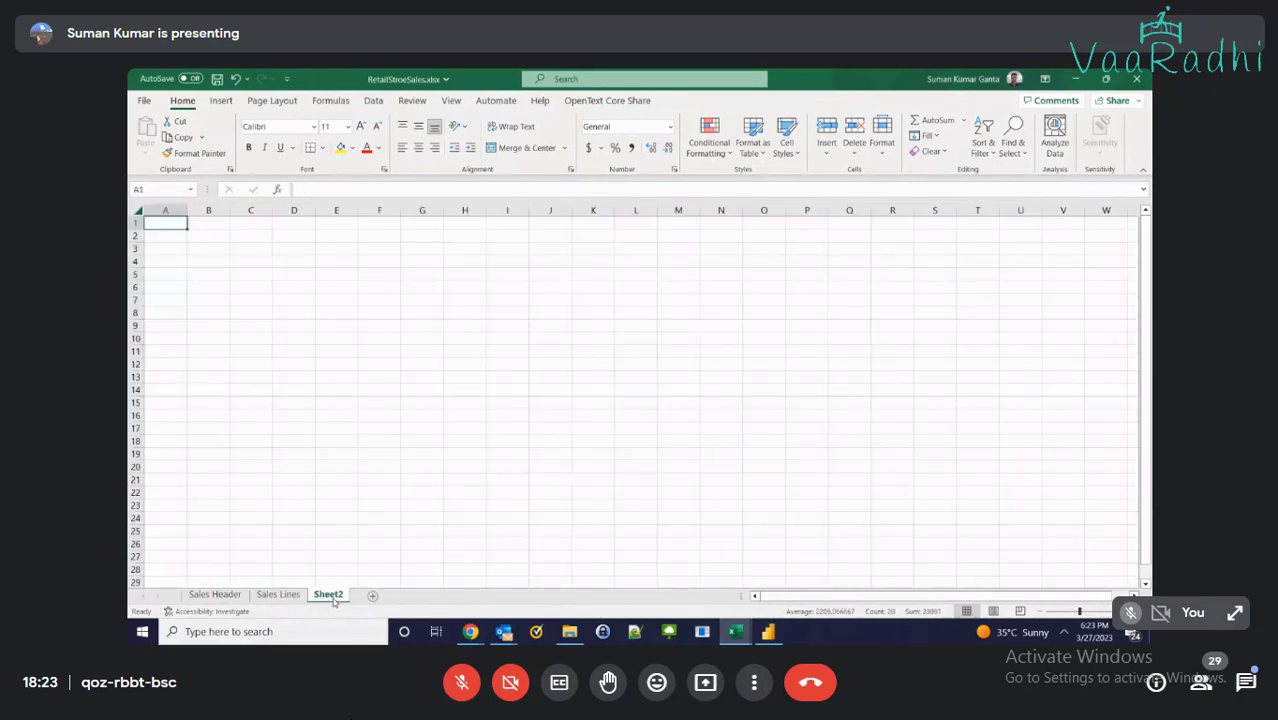
{"action": "left_click", "coordinate": [255, 303]}
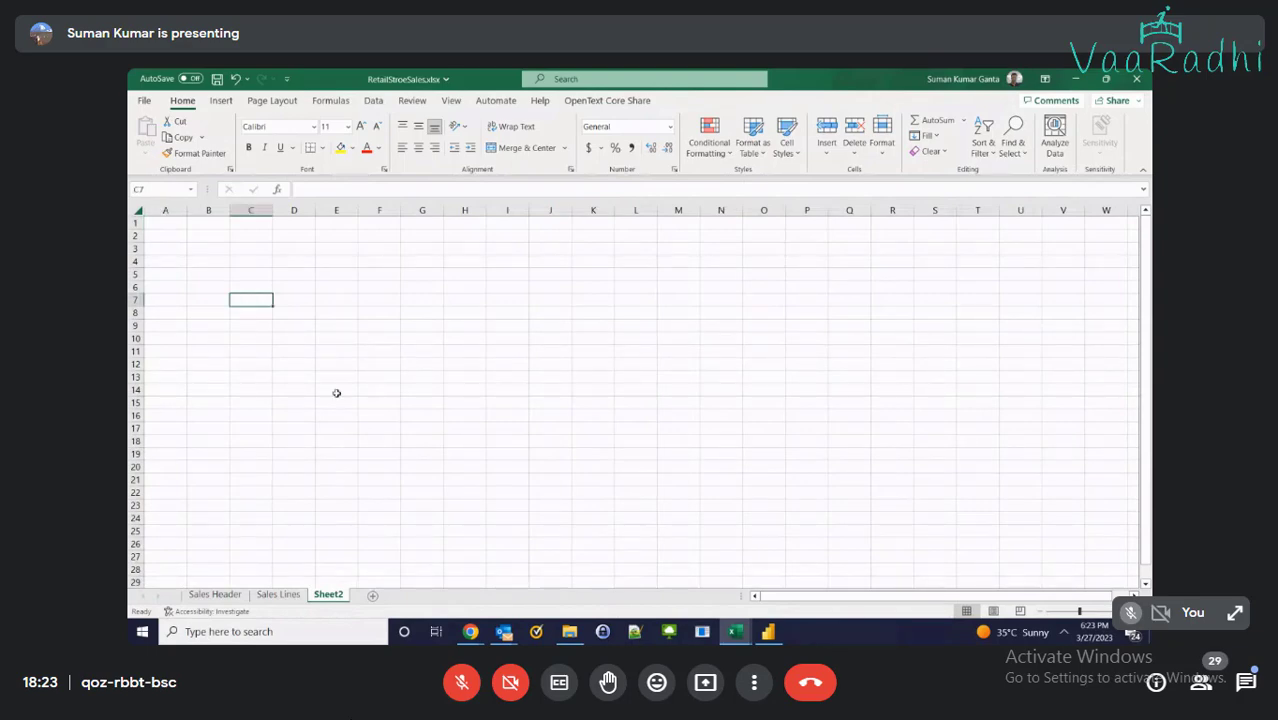
{"action": "scroll", "coordinate": [336, 393], "scroll_direction": "up", "scroll_amount": 4}
{"action": "left_click", "coordinate": [210, 233]}
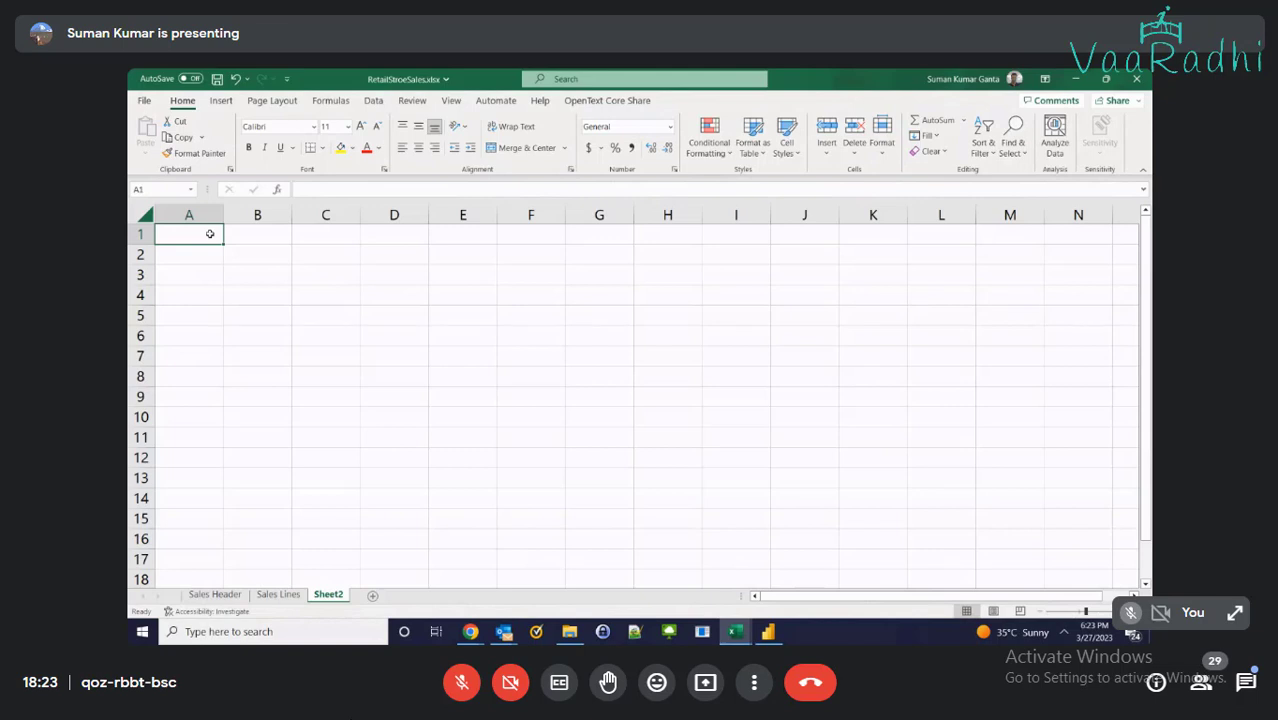
Enter headings RollNumber and StudentName in A1:B1 and autofit both columns
{"action": "type", "text": "St"}
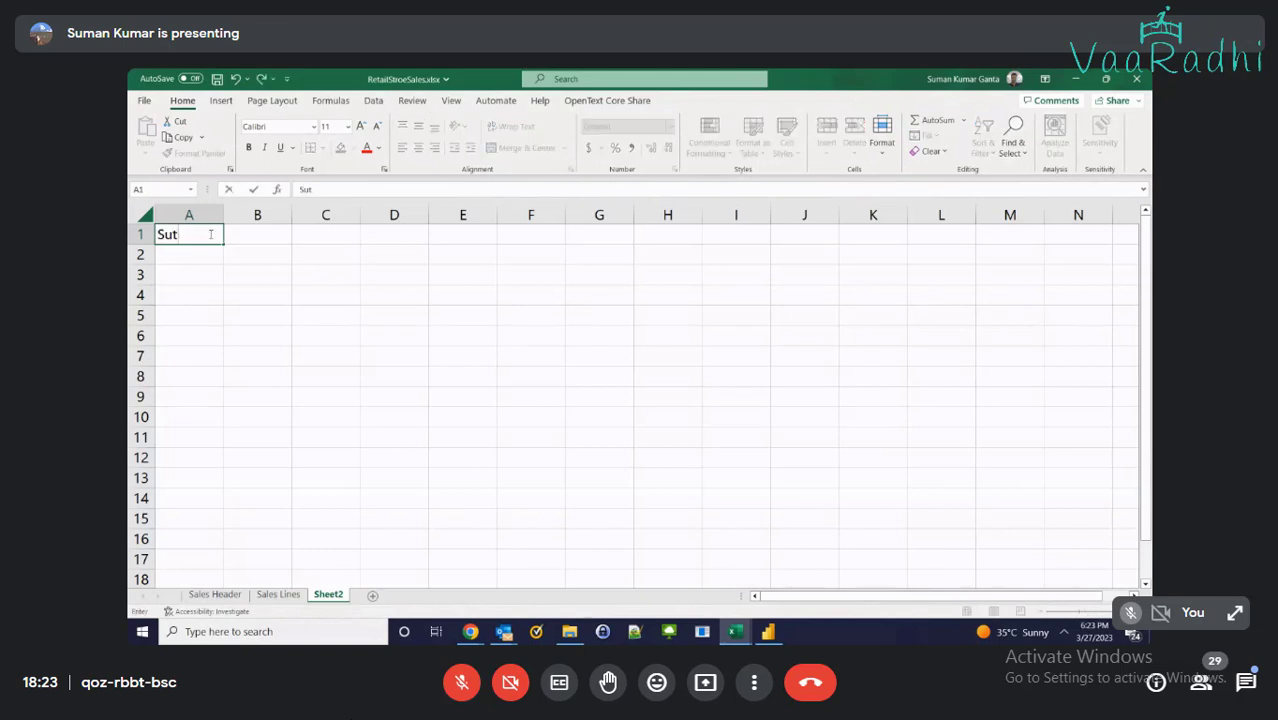
{"action": "type", "text": "d"}
{"action": "key", "text": "BackSpace"}
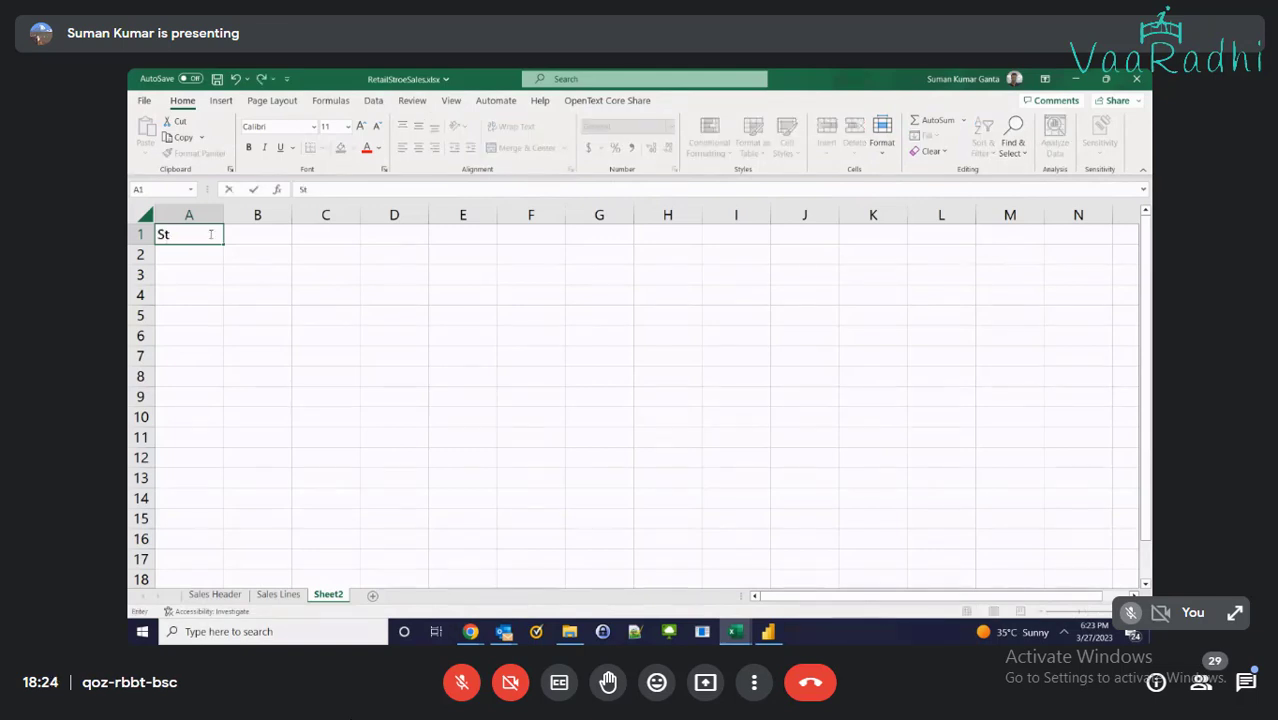
{"action": "type", "text": "ue"}
{"action": "type", "text": "ent"}
{"action": "key", "text": "Tab"}
{"action": "left_click", "coordinate": [211, 234]}
{"action": "type", "text": "Rol"}
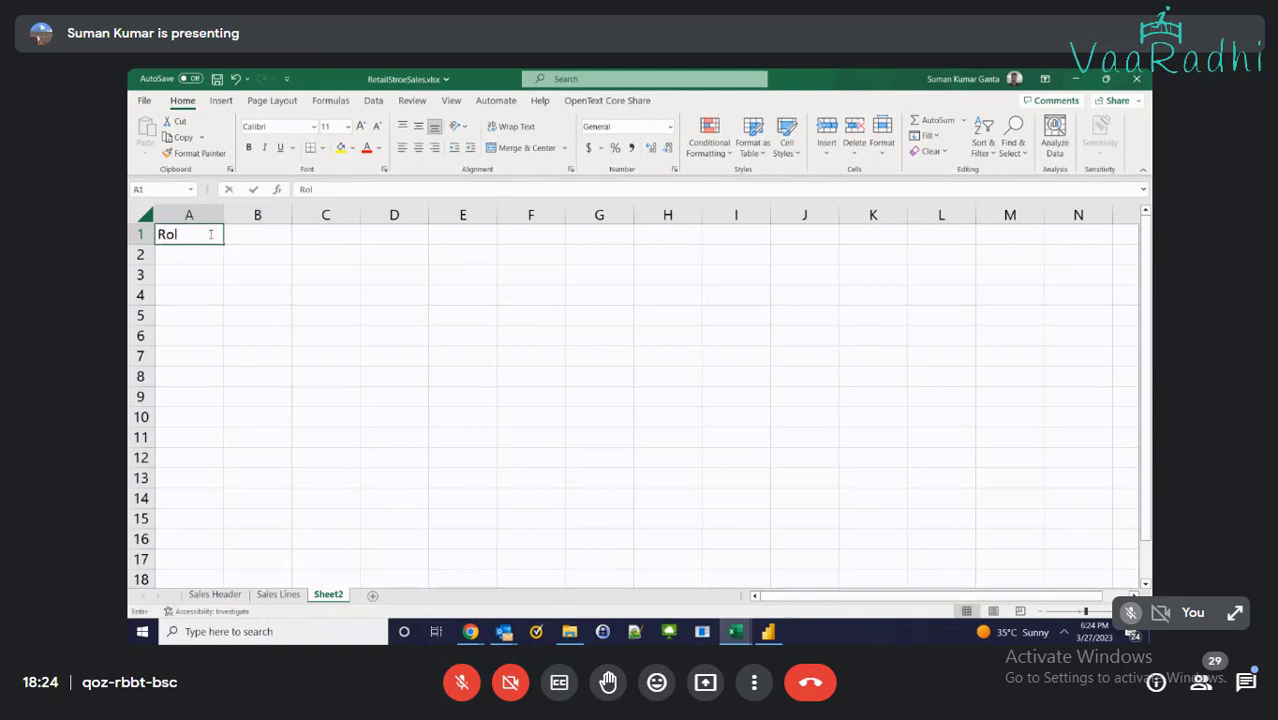
{"action": "type", "text": "lNumber"}
{"action": "key", "text": "Tab"}
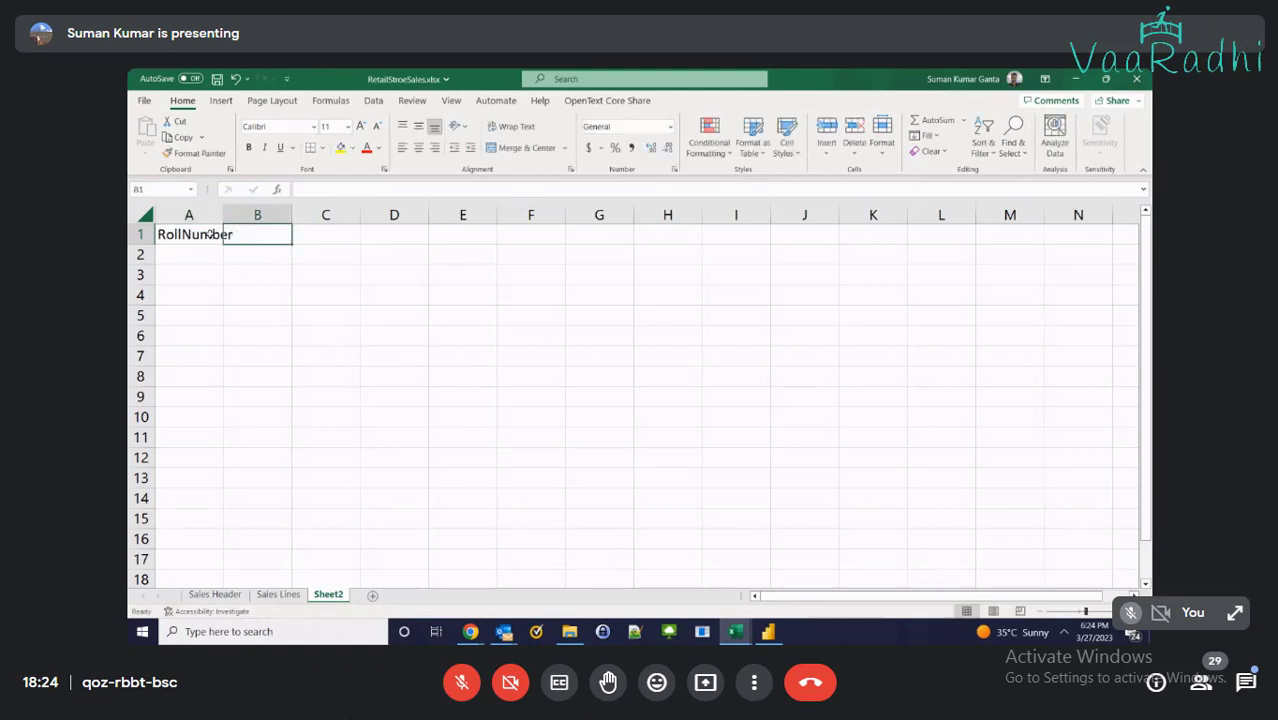
{"action": "type", "text": "StudentName"}
{"action": "key", "text": "Tab"}
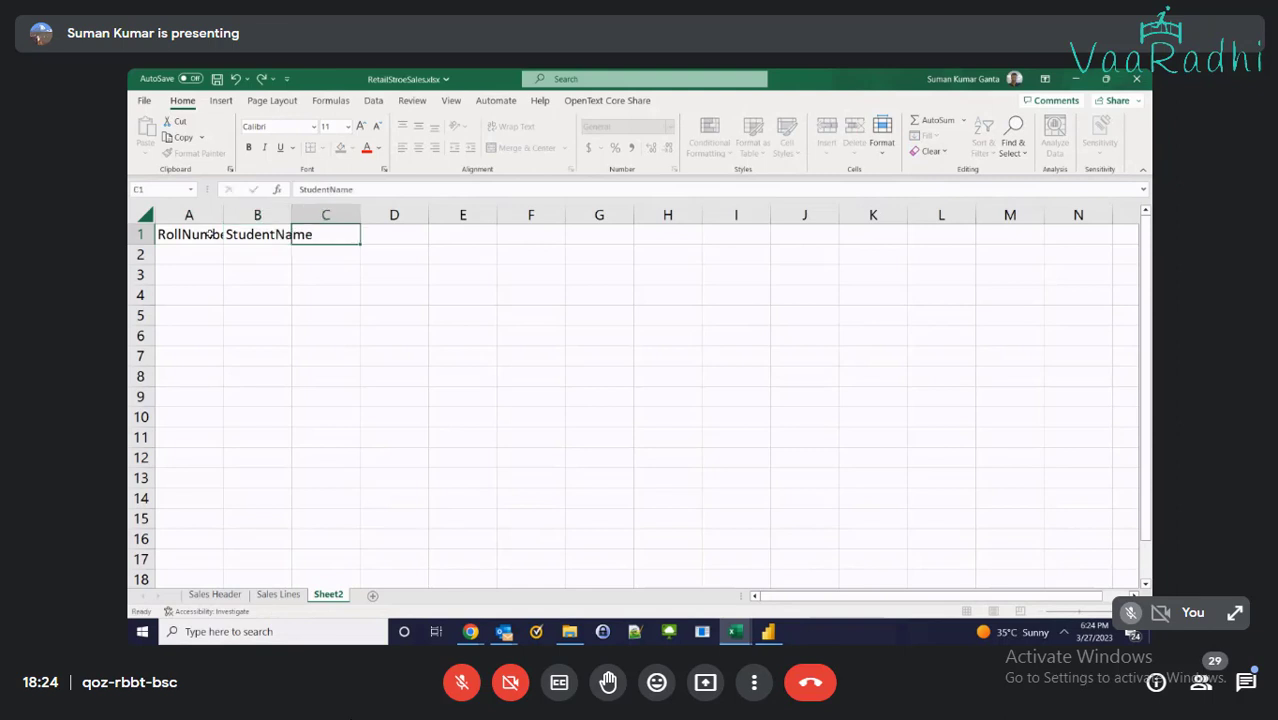
{"action": "double_click", "coordinate": [224, 212]}
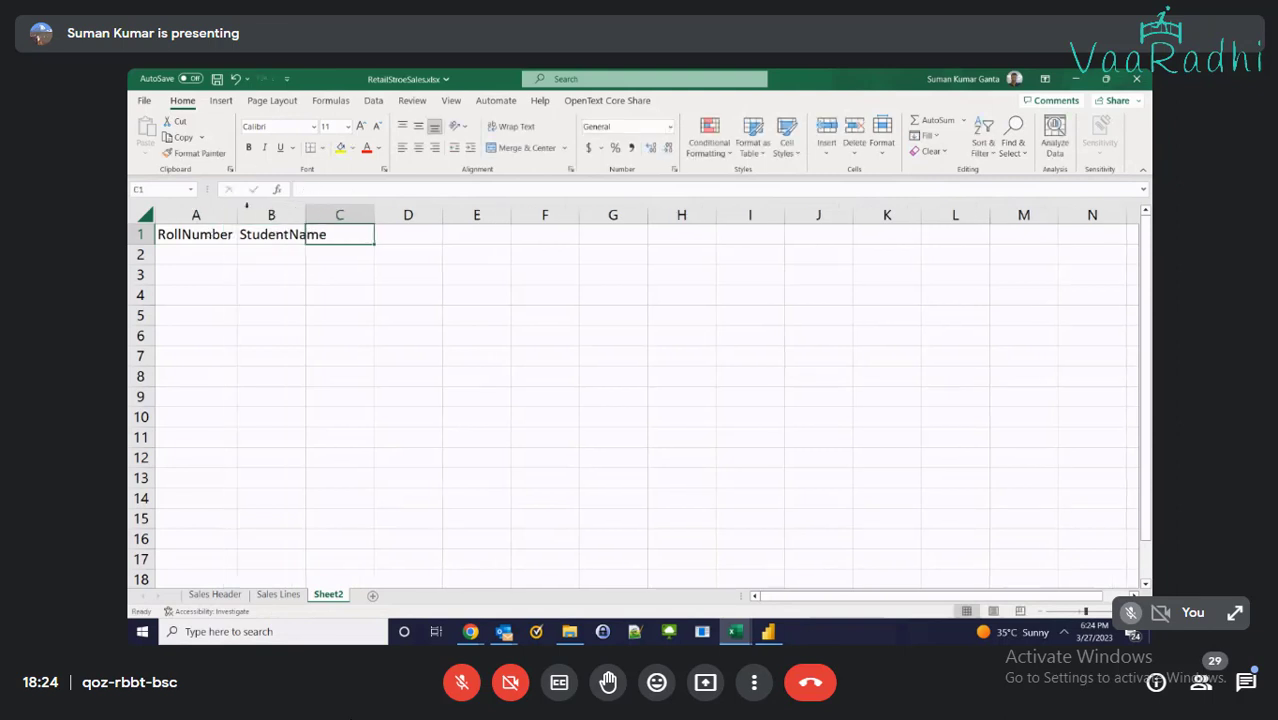
{"action": "double_click", "coordinate": [300, 212]}
Enter headings Address, Email and Mobile in C1:E1
{"action": "left_click", "coordinate": [359, 214]}
{"action": "left_click", "coordinate": [374, 229]}
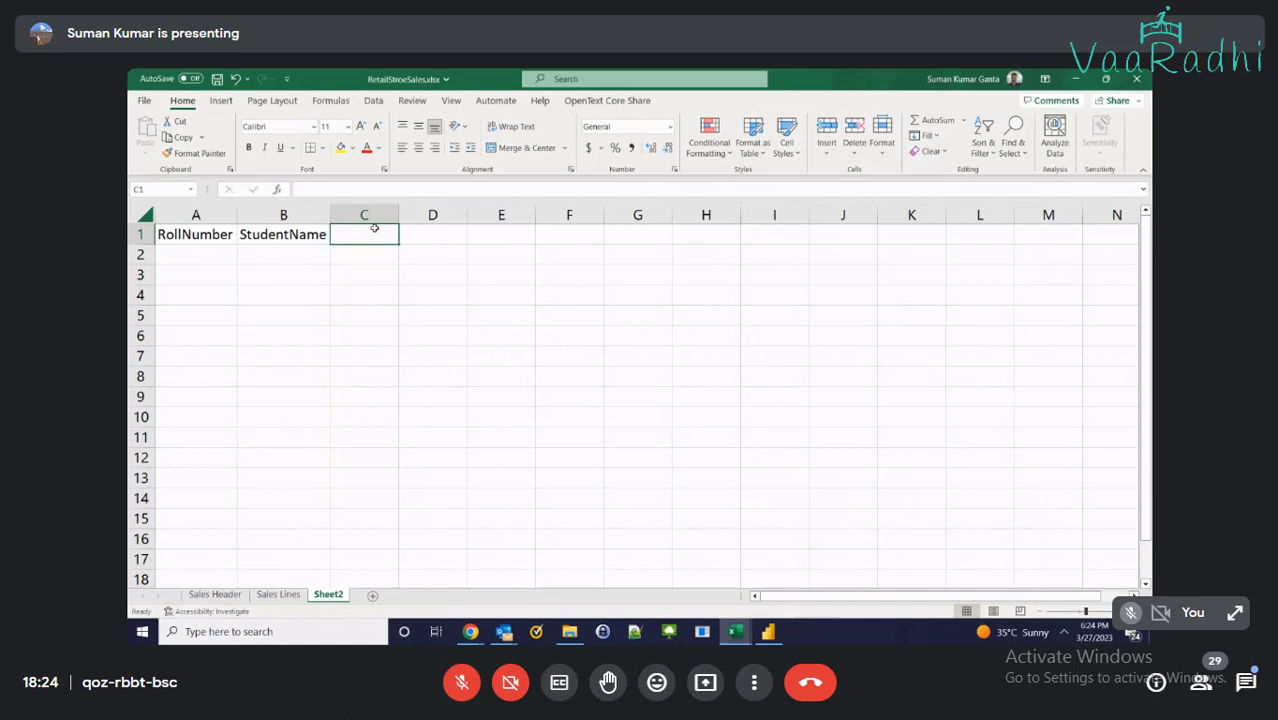
{"action": "type", "text": "Address"}
{"action": "key", "text": "Tab"}
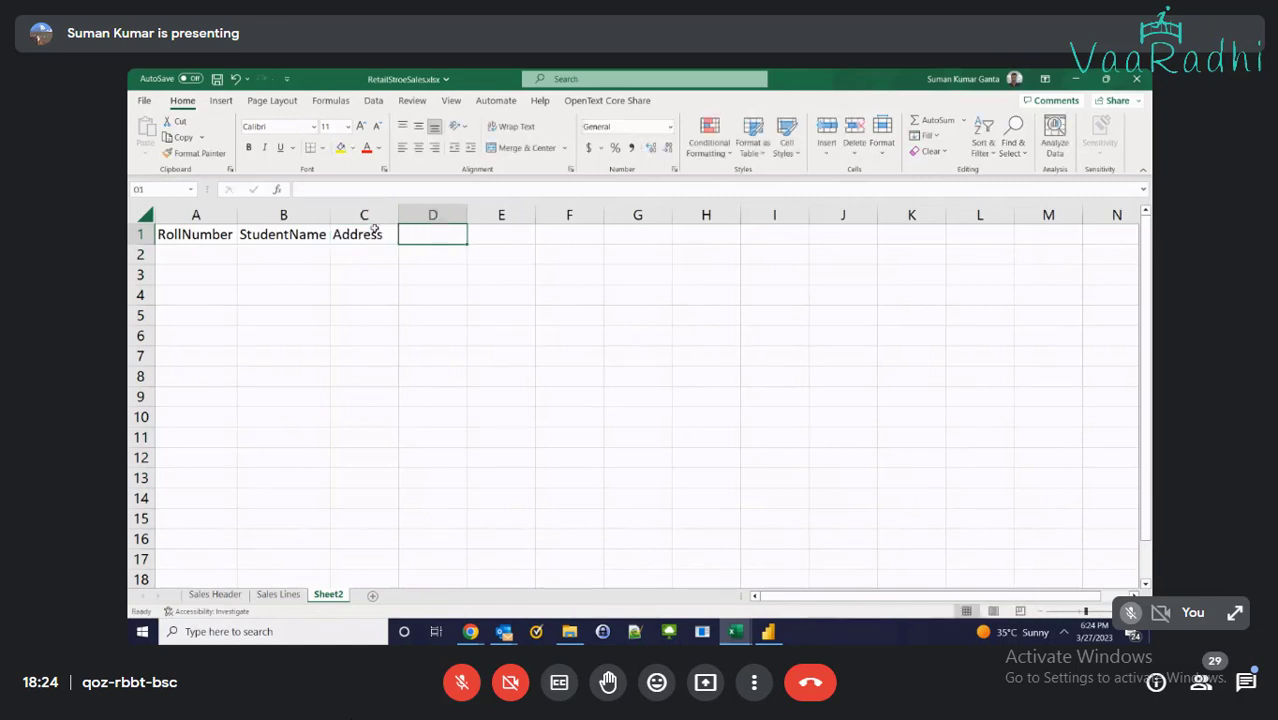
{"action": "type", "text": "Email"}
{"action": "key", "text": "Tab"}
{"action": "type", "text": "Mobile"}
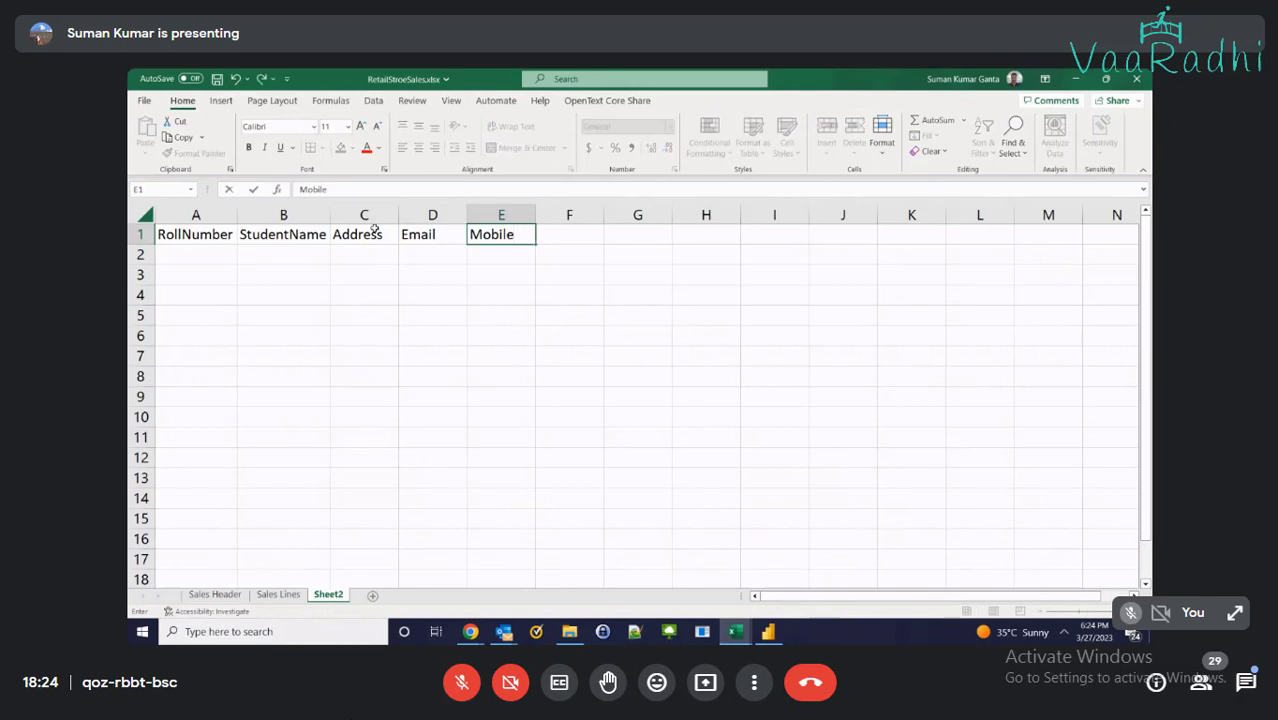
{"action": "key", "text": "Return"}
Shift the Address, Email and Mobile headings one column right
{"action": "key", "text": "Up"}
{"action": "key", "text": "Right"}
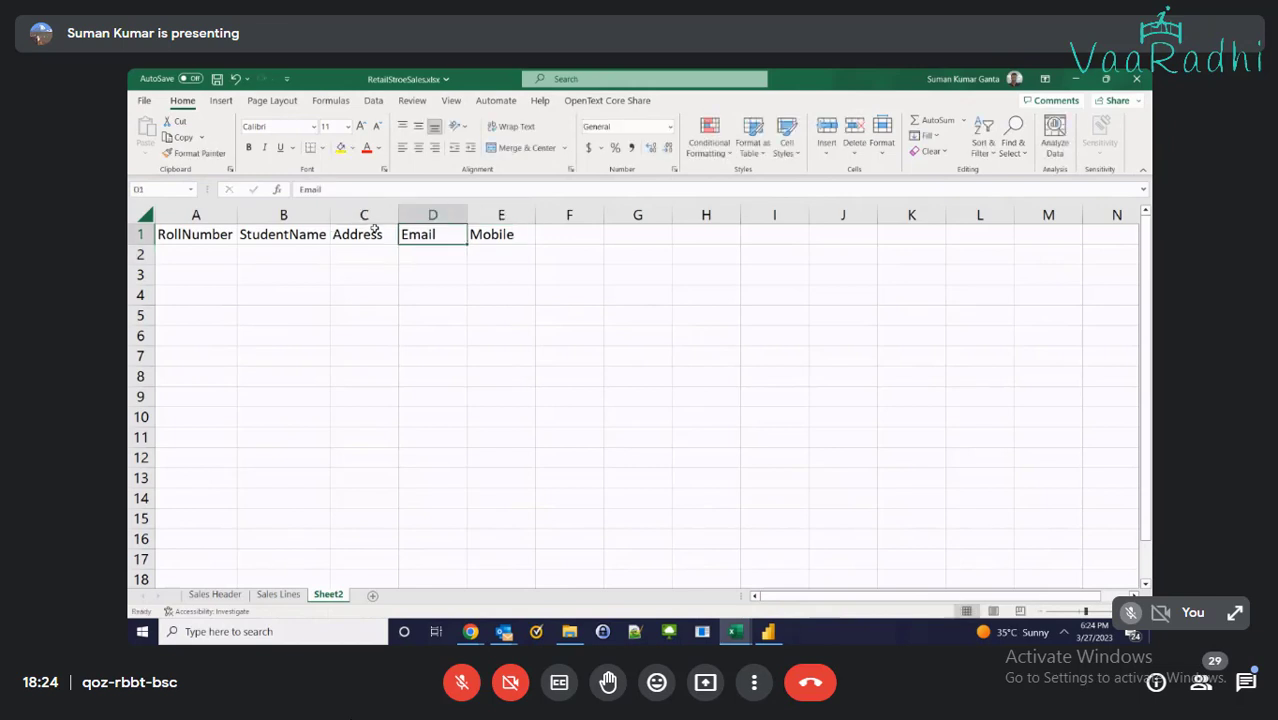
{"action": "key", "text": "Left"}
{"action": "key", "text": "shift+Right"}
{"action": "key", "text": "shift+Right"}
{"action": "key", "text": "ctrl+c"}
{"action": "key", "text": "Right"}
{"action": "key", "text": "Return"}
Add a Branch heading in C1 and move Branch through Mobile one column right
{"action": "left_click", "coordinate": [372, 230]}
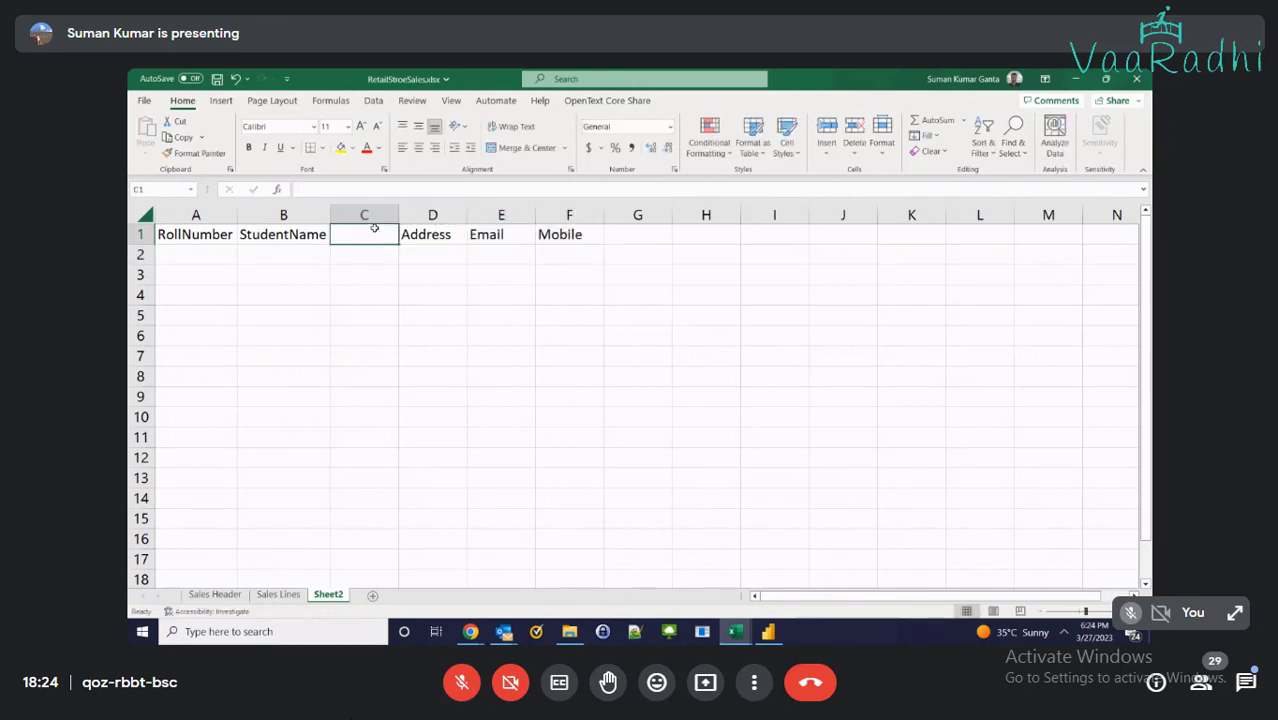
{"action": "type", "text": "Branch"}
{"action": "key", "text": "Return"}
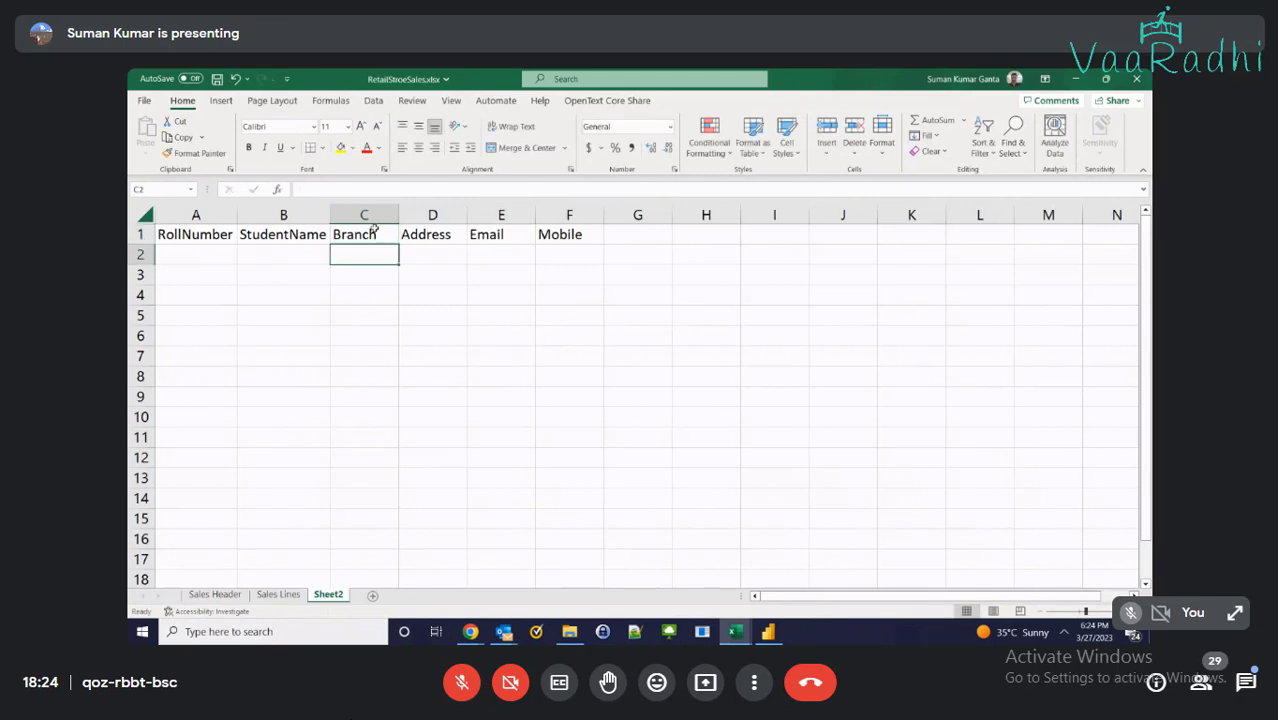
{"action": "left_click", "coordinate": [372, 230]}
{"action": "key", "text": "shift+Right"}
{"action": "key", "text": "shift+Right"}
{"action": "key", "text": "shift+Right"}
{"action": "key", "text": "ctrl+x"}
{"action": "key", "text": "Right"}
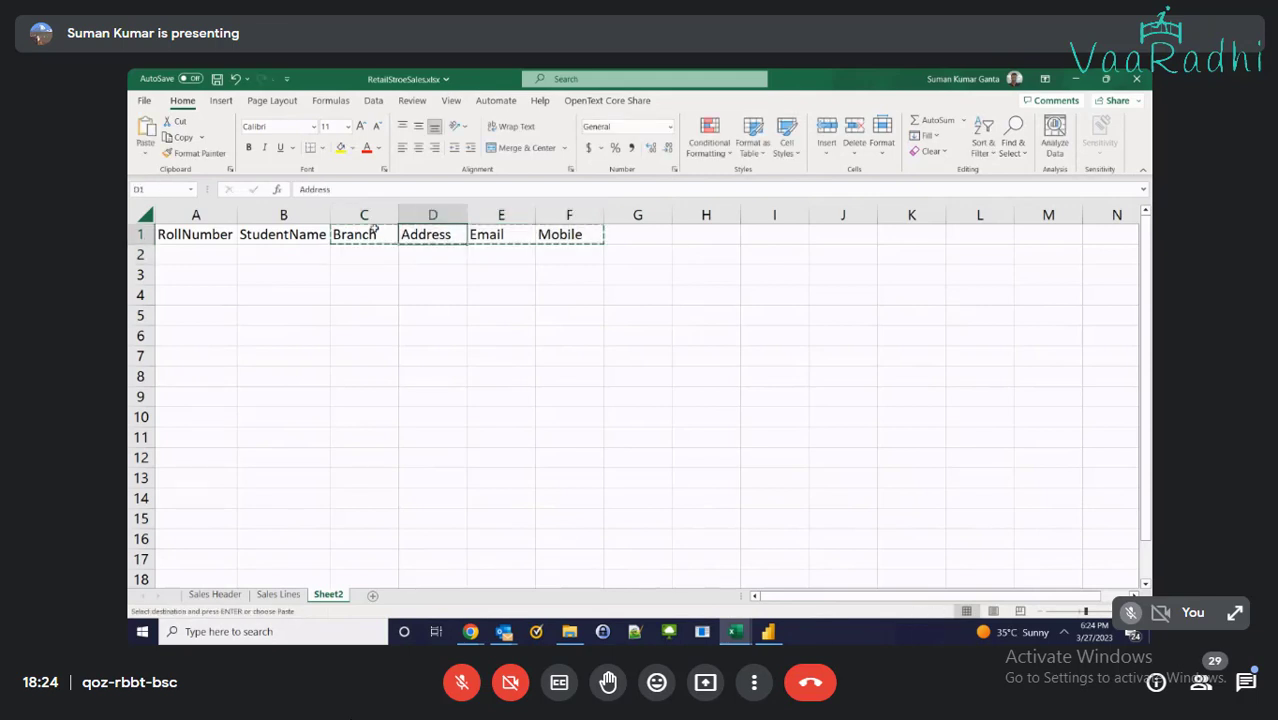
{"action": "key", "text": "Return"}
Enter Year in the freed cell C1 and move to A2
{"action": "key", "text": "Left"}
{"action": "type", "text": "Year"}
{"action": "key", "text": "Return"}
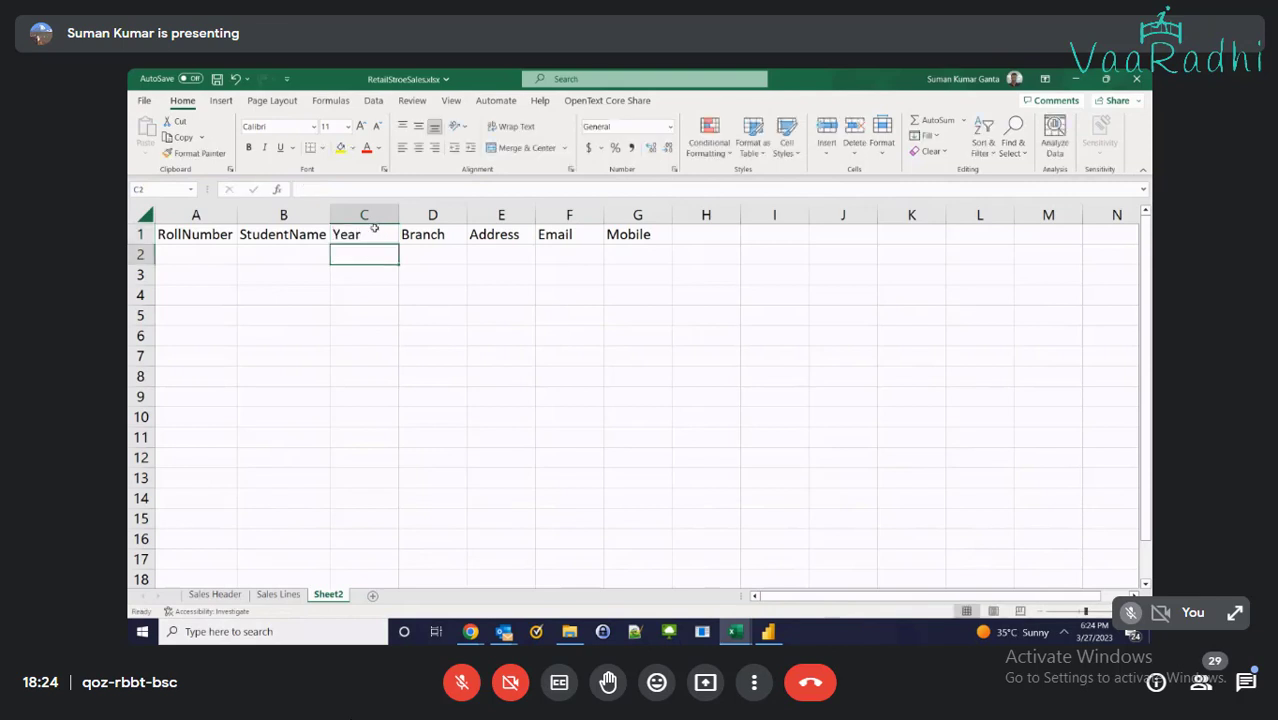
{"action": "key", "text": "Up"}
{"action": "key", "text": "Right"}
{"action": "key", "text": "Left"}
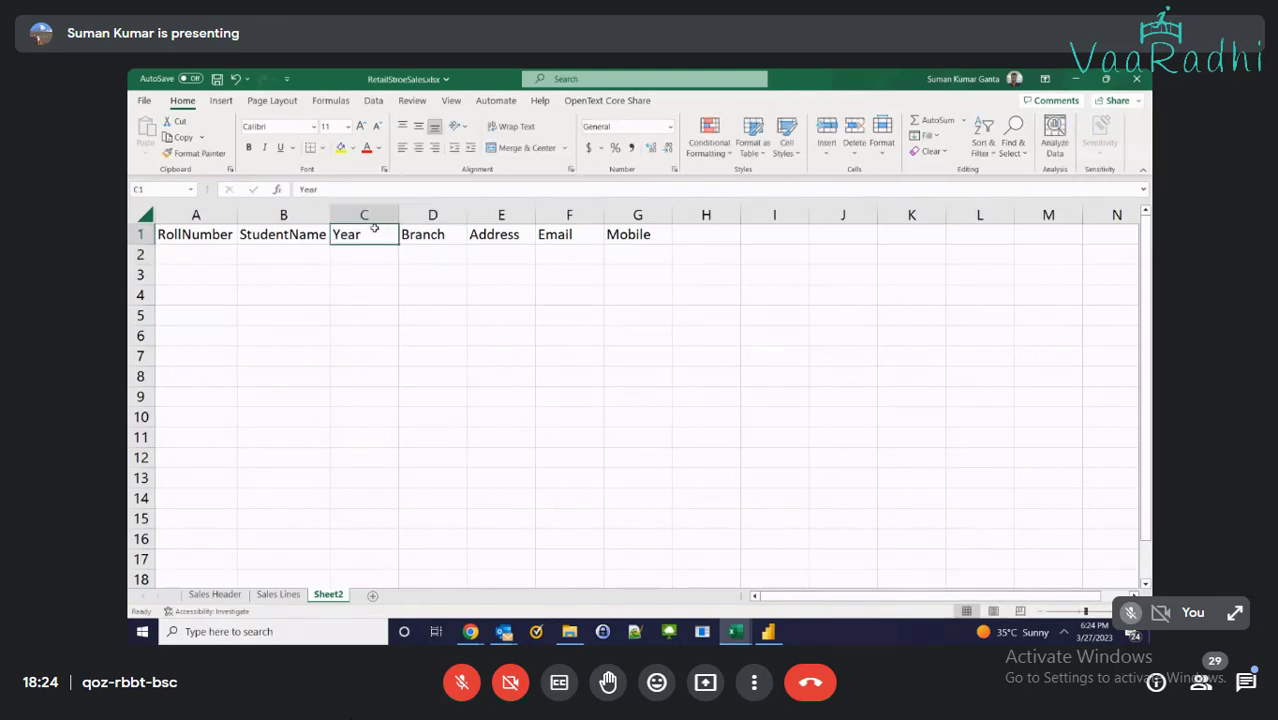
{"action": "key", "text": "Left"}
{"action": "key", "text": "Left"}
{"action": "key", "text": "Down"}
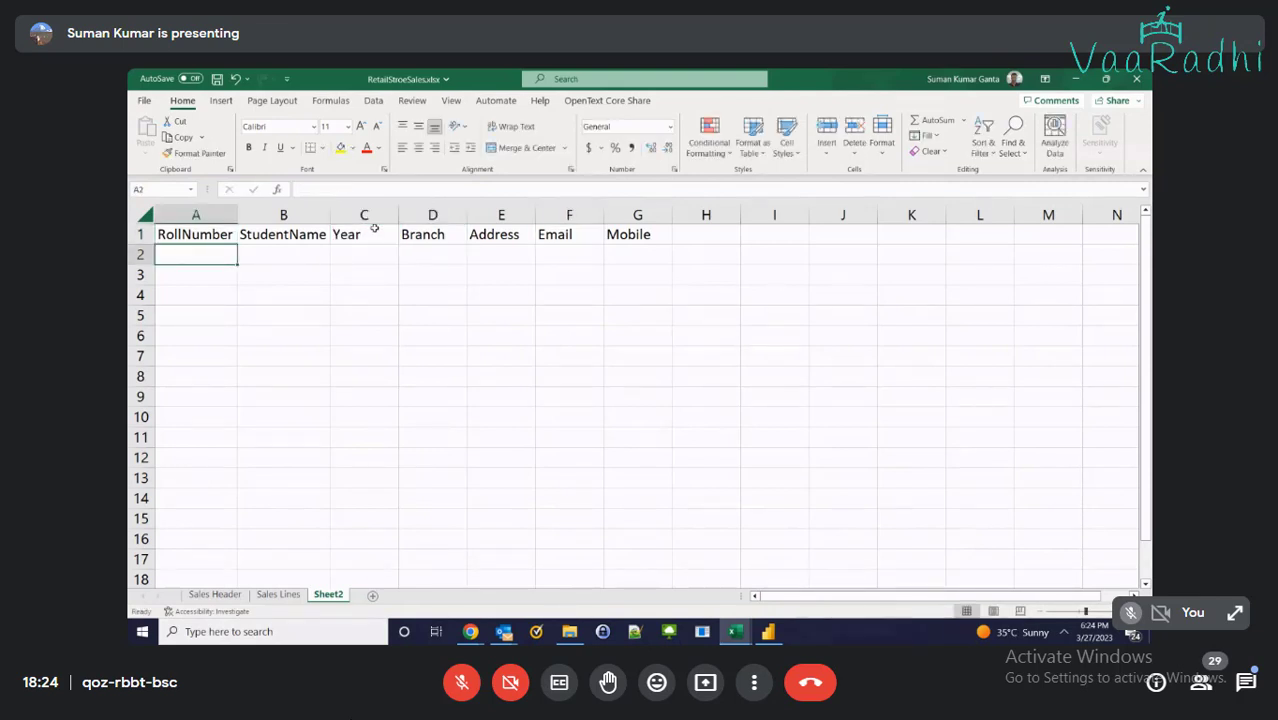
Enter roll number 1001, the student's name, year 1 and branch CSE in row 2
{"action": "type", "text": "1"}
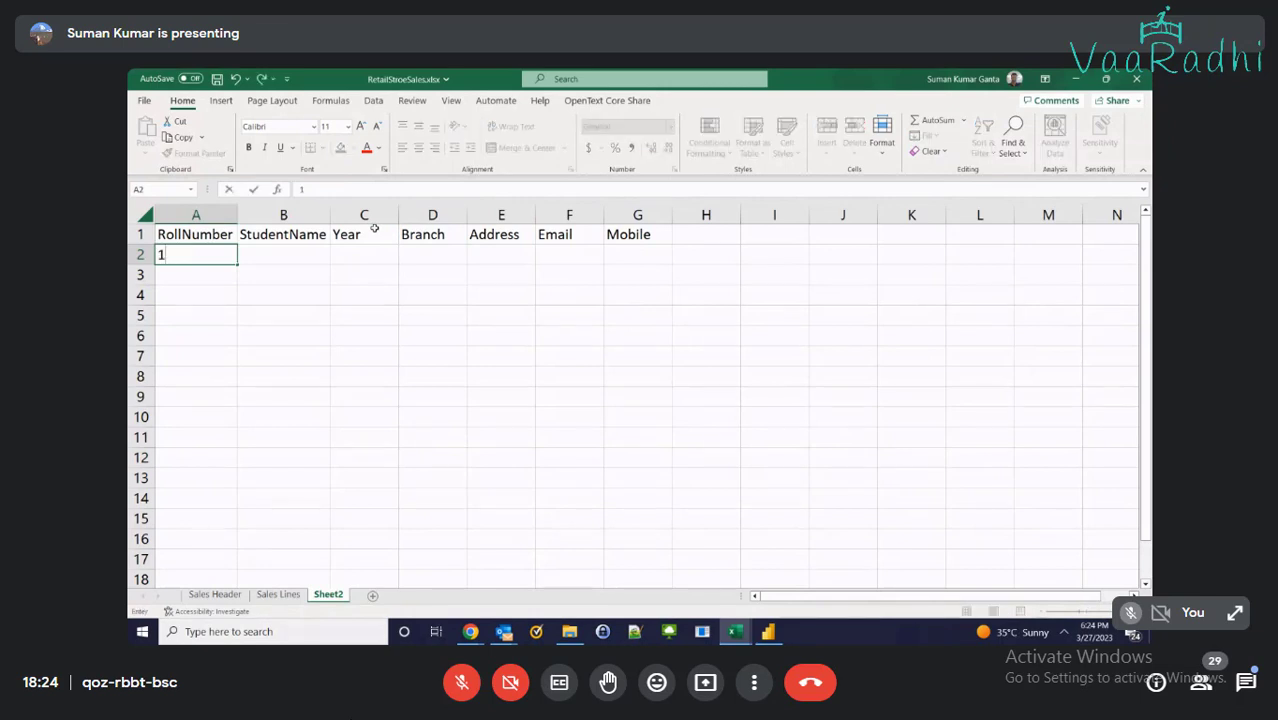
{"action": "type", "text": "001"}
{"action": "key", "text": "Tab"}
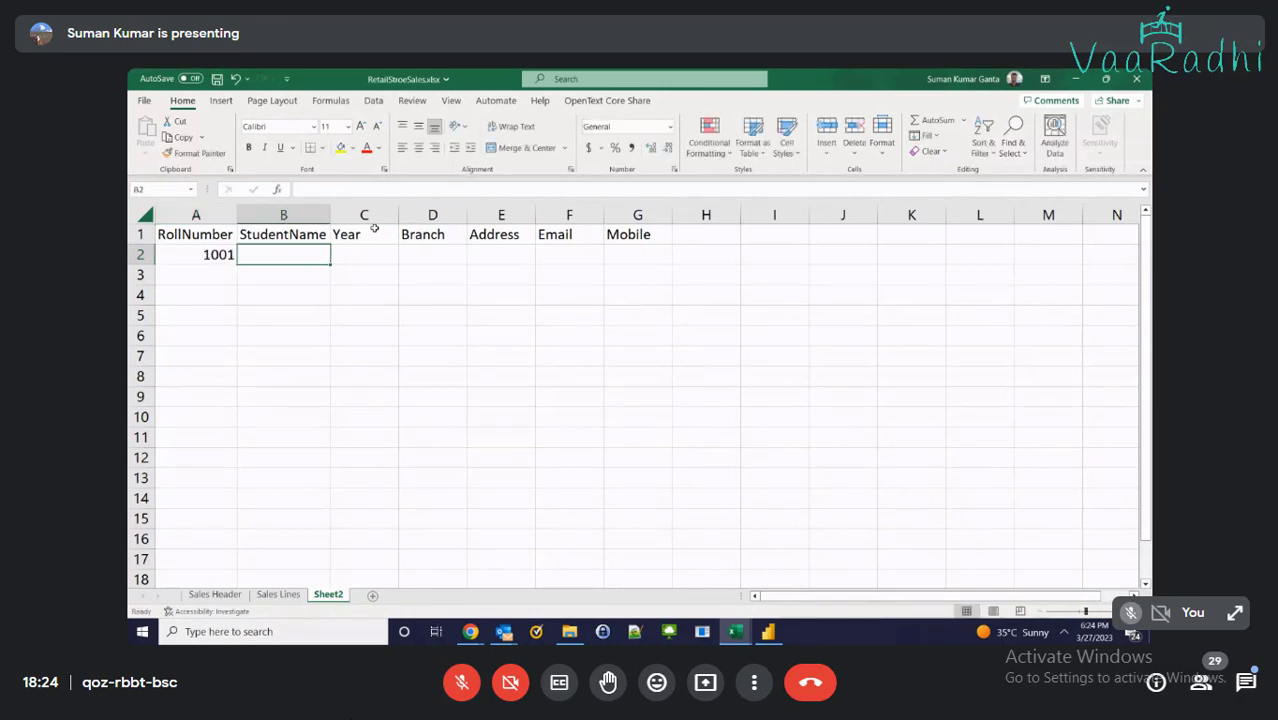
{"action": "type", "text": "ABC"}
{"action": "key", "text": "Tab"}
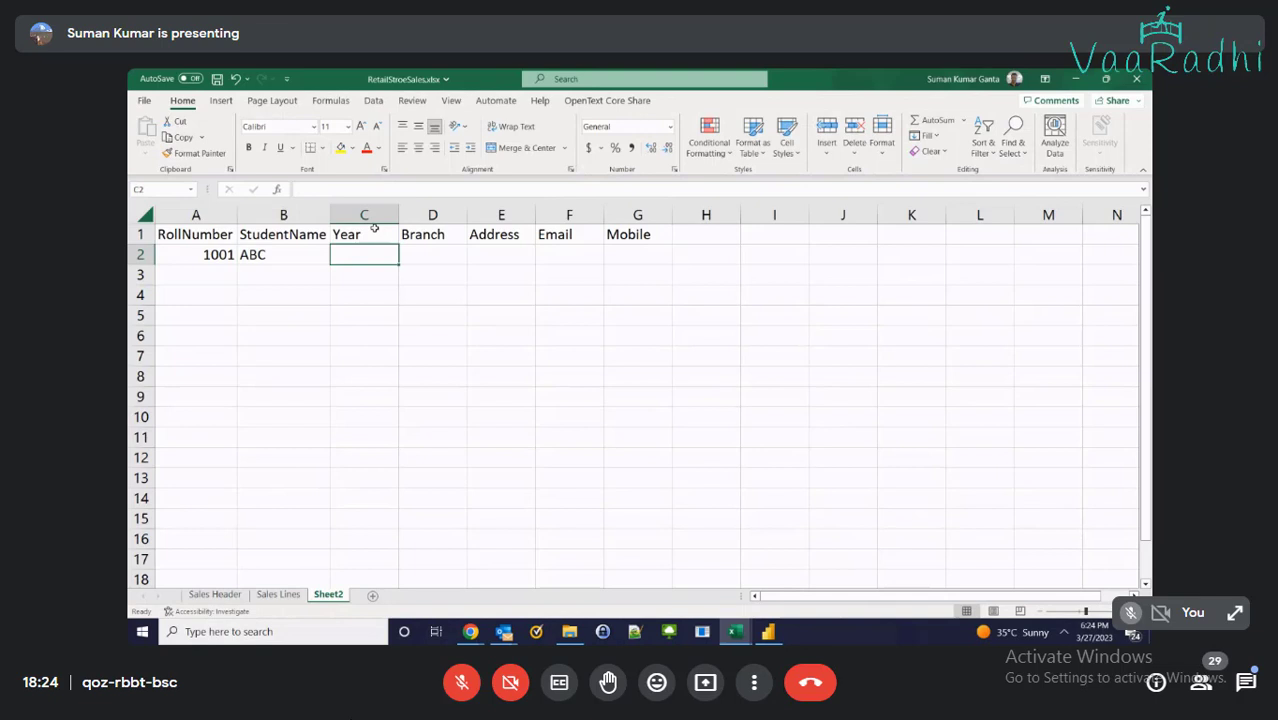
{"action": "type", "text": "1"}
{"action": "key", "text": "Tab"}
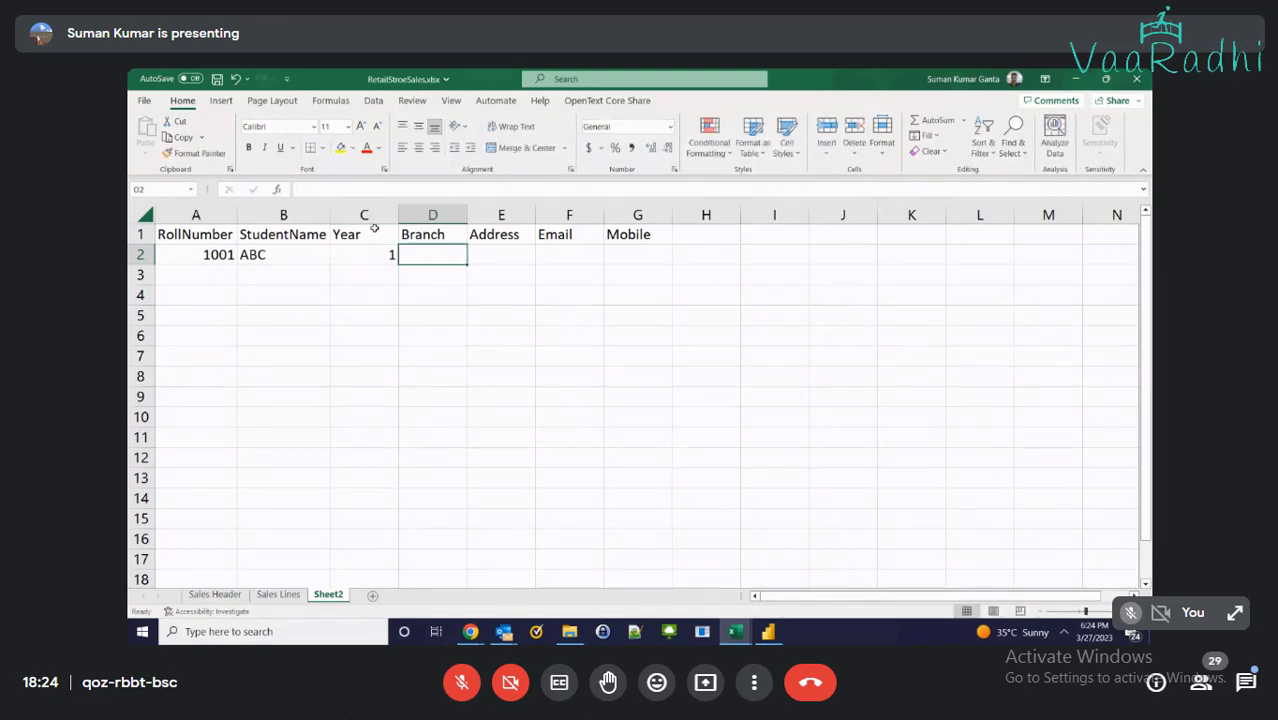
{"action": "type", "text": "CSE"}
{"action": "key", "text": "Tab"}
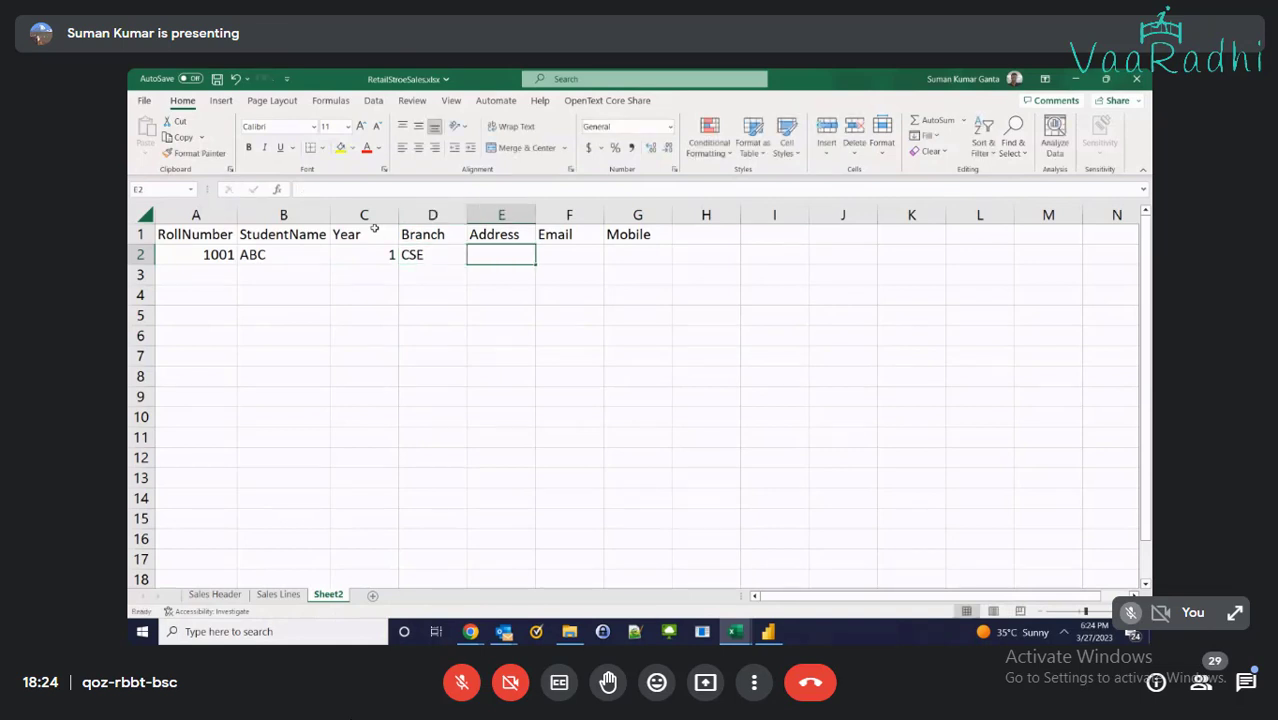
Add address Hyderabad, the e-mail and mobile number, then widen column F to fit
{"action": "type", "text": "Hyder"}
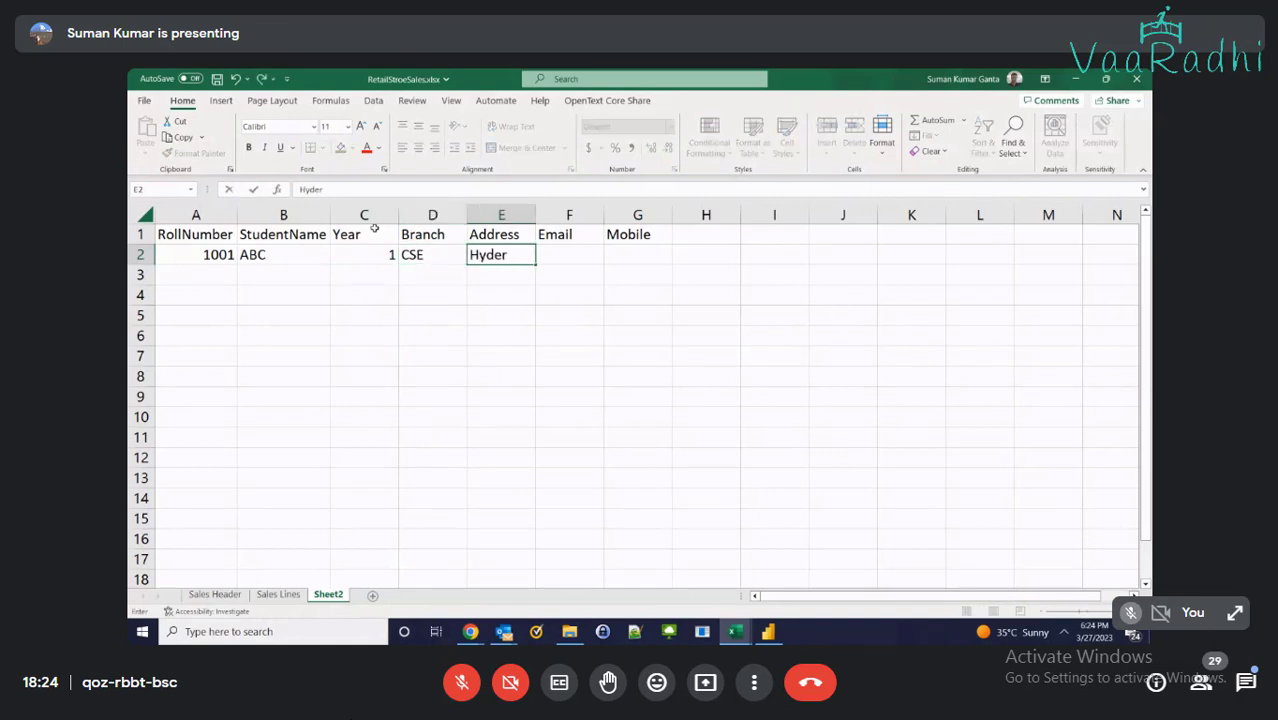
{"action": "type", "text": "abad"}
{"action": "key", "text": "Tab"}
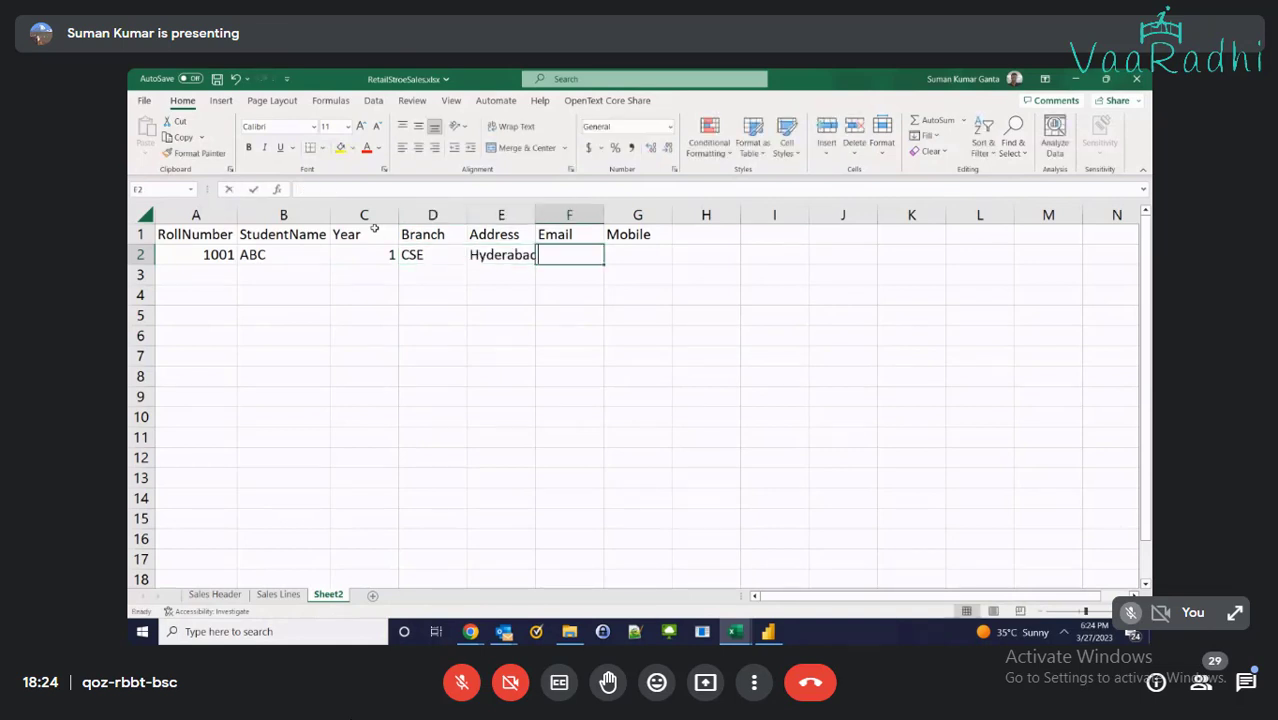
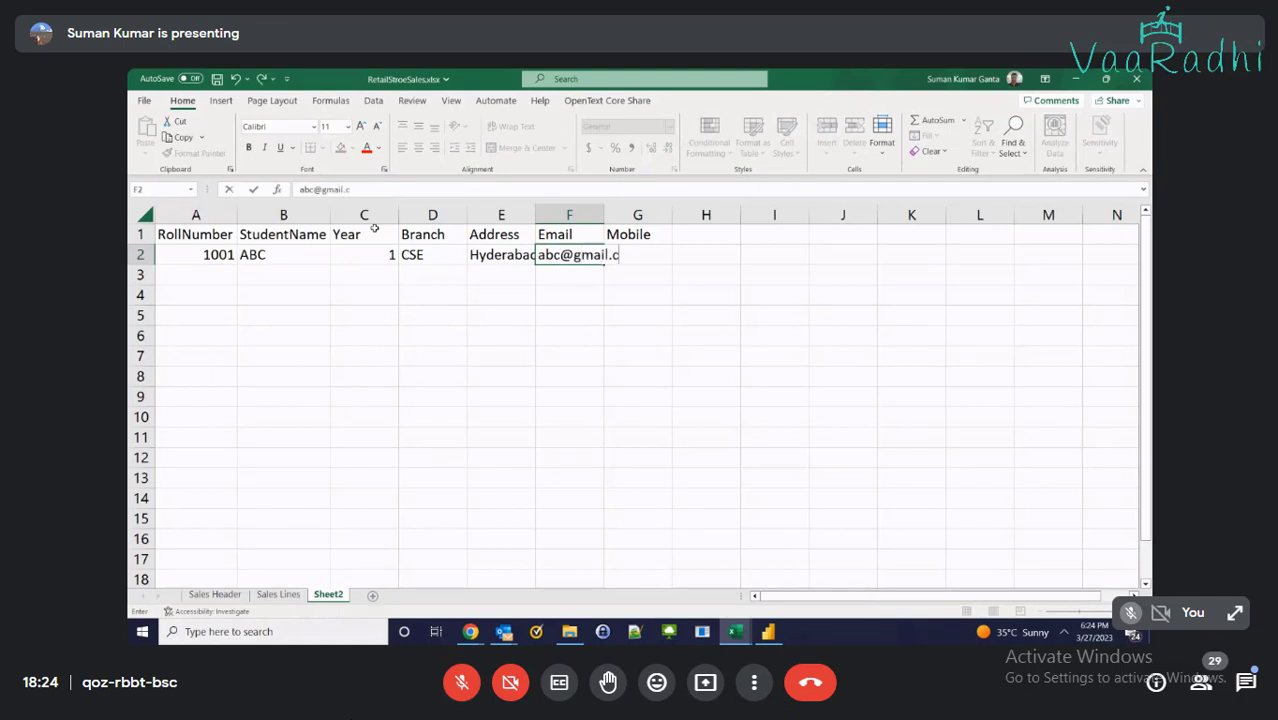
{"action": "key", "text": "Tab"}
{"action": "type", "text": "999999999"}
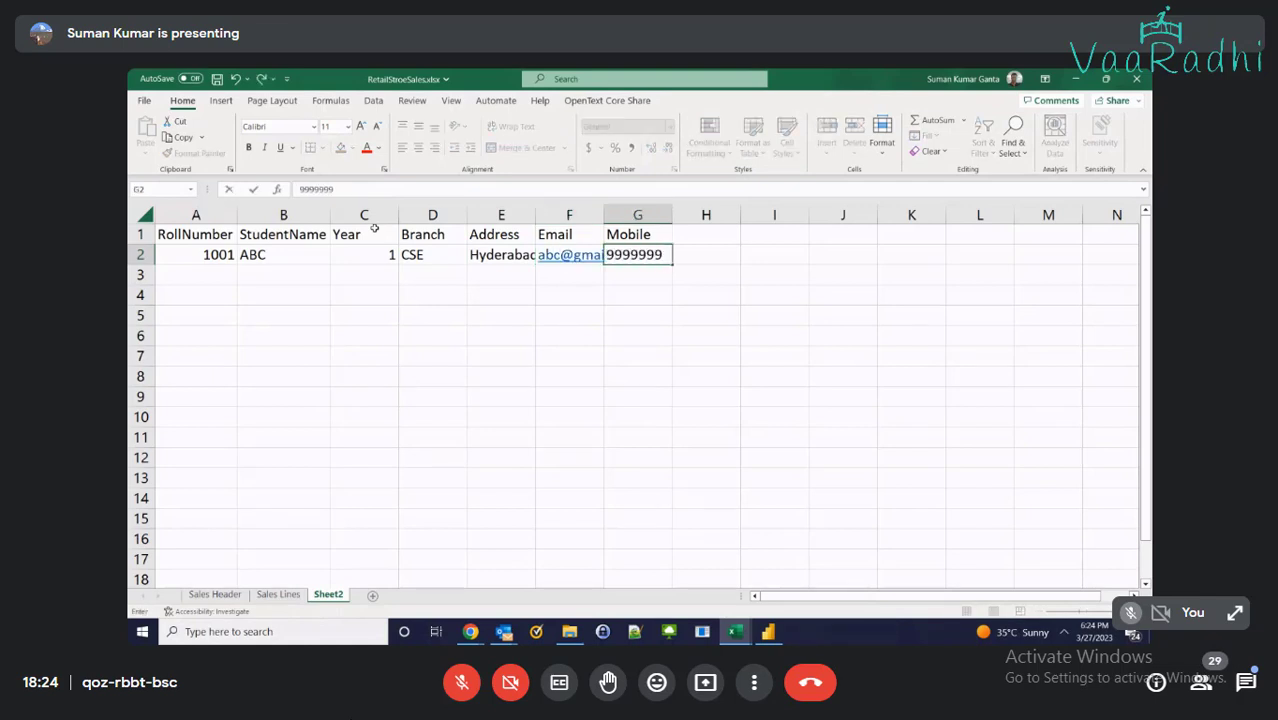
{"action": "key", "text": "Return"}
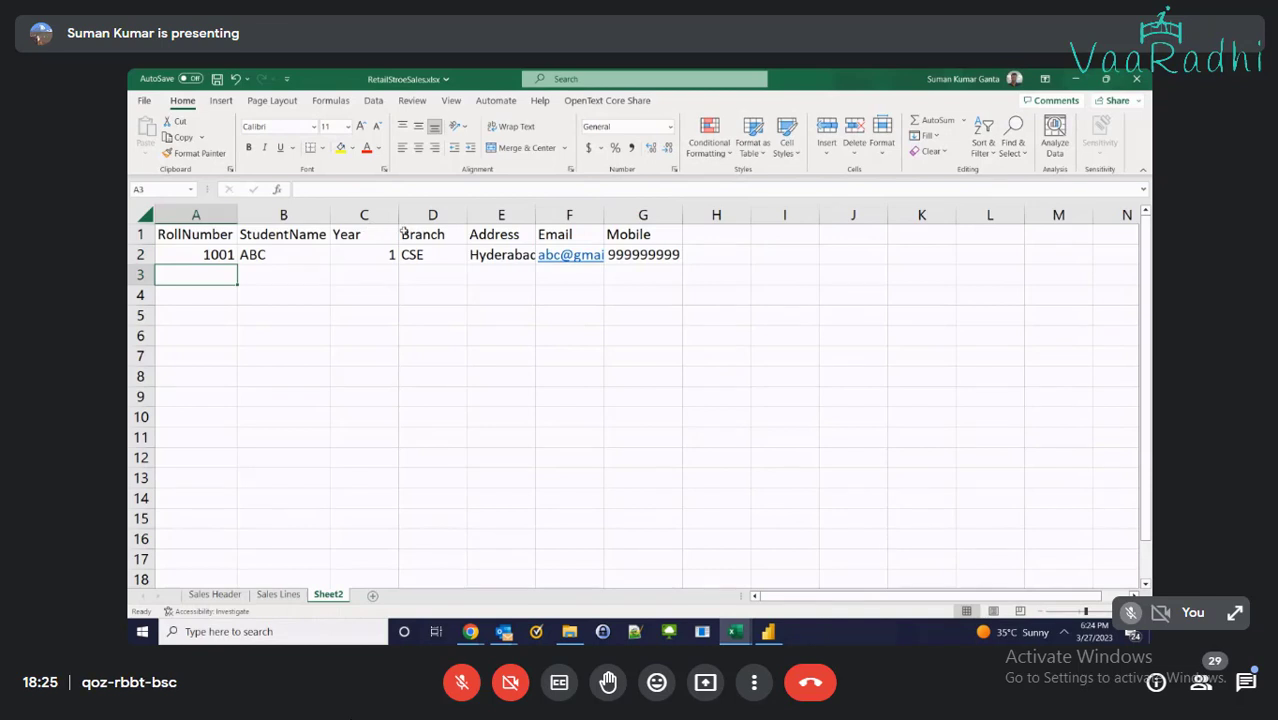
{"action": "left_click_drag", "start_coordinate": [600, 217], "coordinate": [645, 218]}
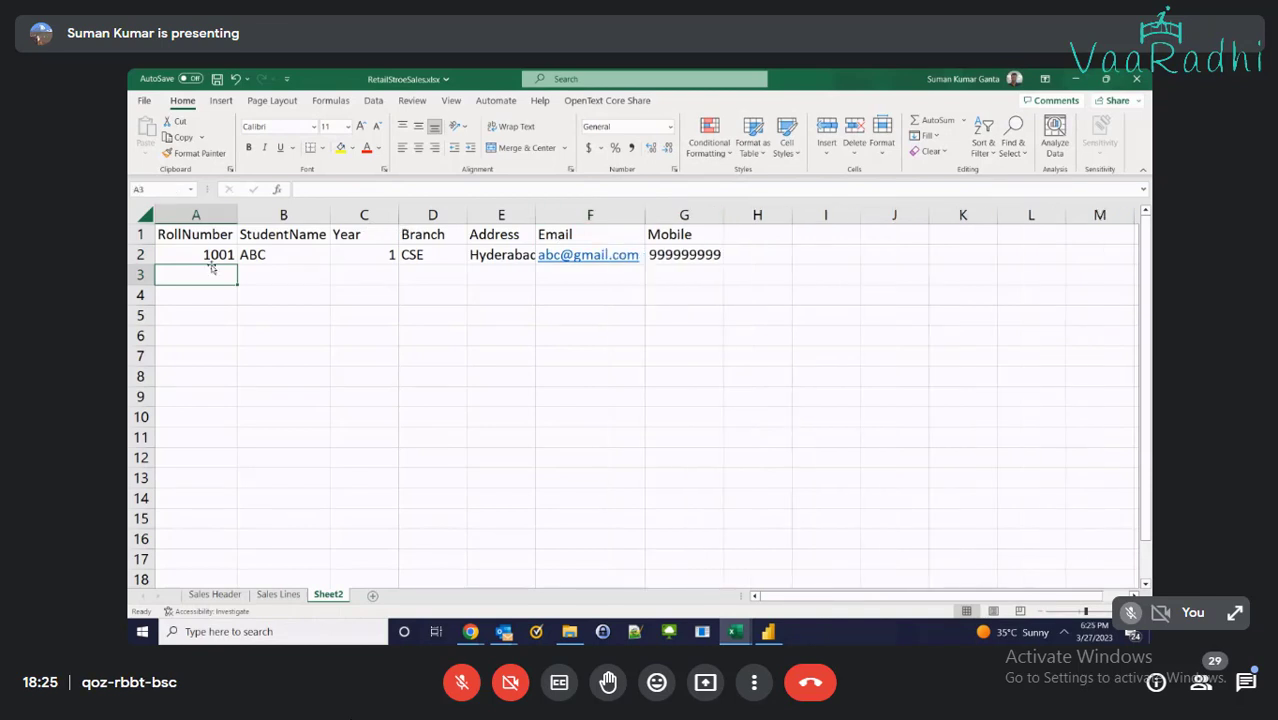
Enter roll numbers 1002, 1003 and 1004 in A3:A5
{"action": "type", "text": "1002"}
{"action": "key", "text": "Tab"}
{"action": "key", "text": "Return"}
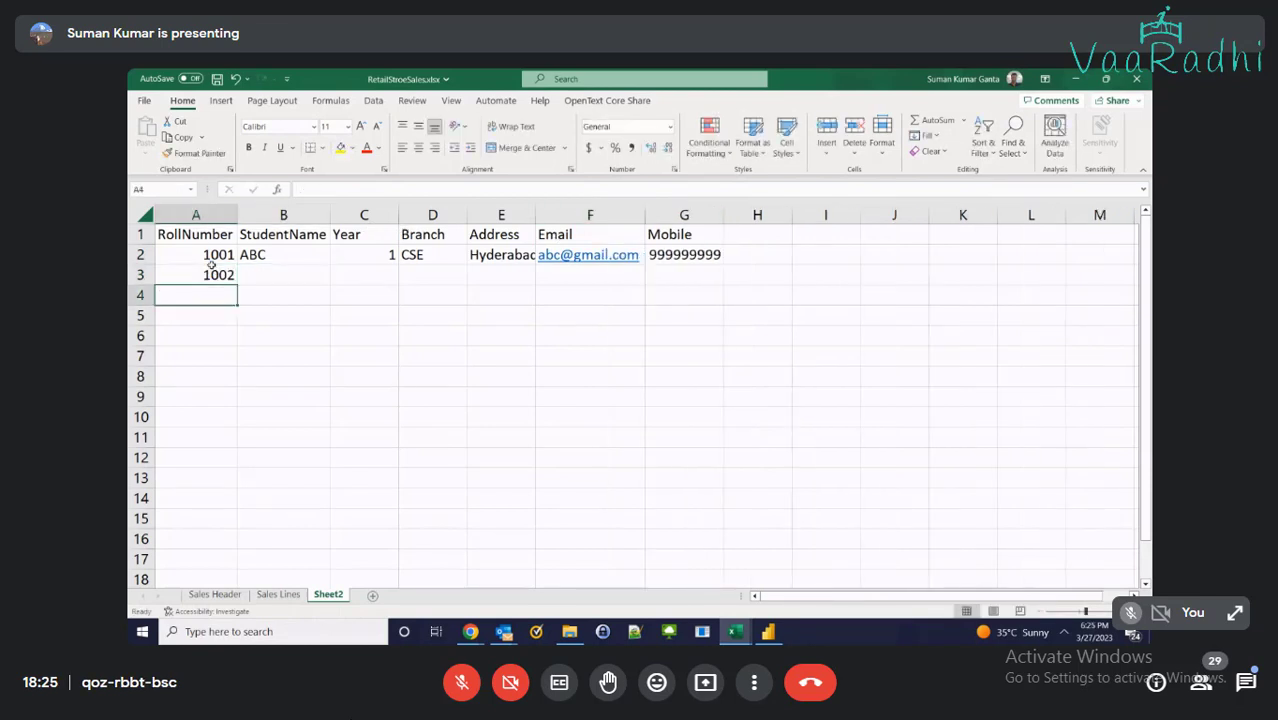
{"action": "type", "text": "1003"}
{"action": "key", "text": "Return"}
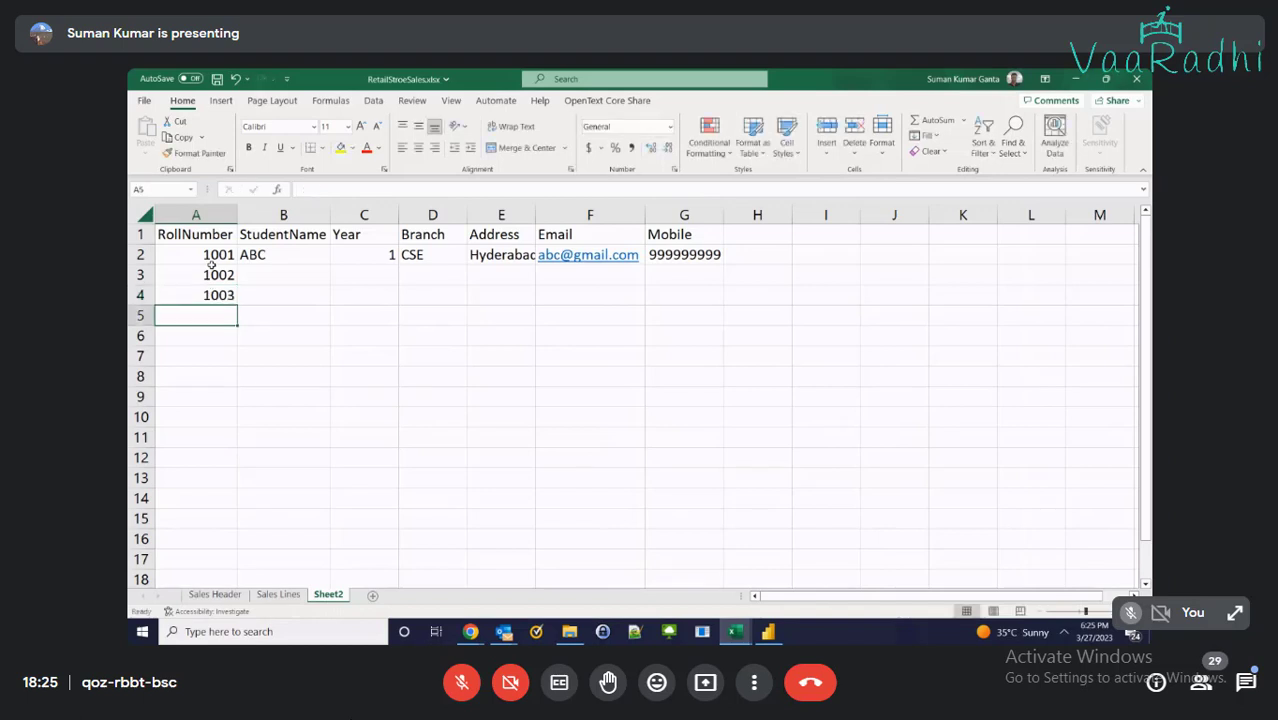
{"action": "type", "text": "400"}
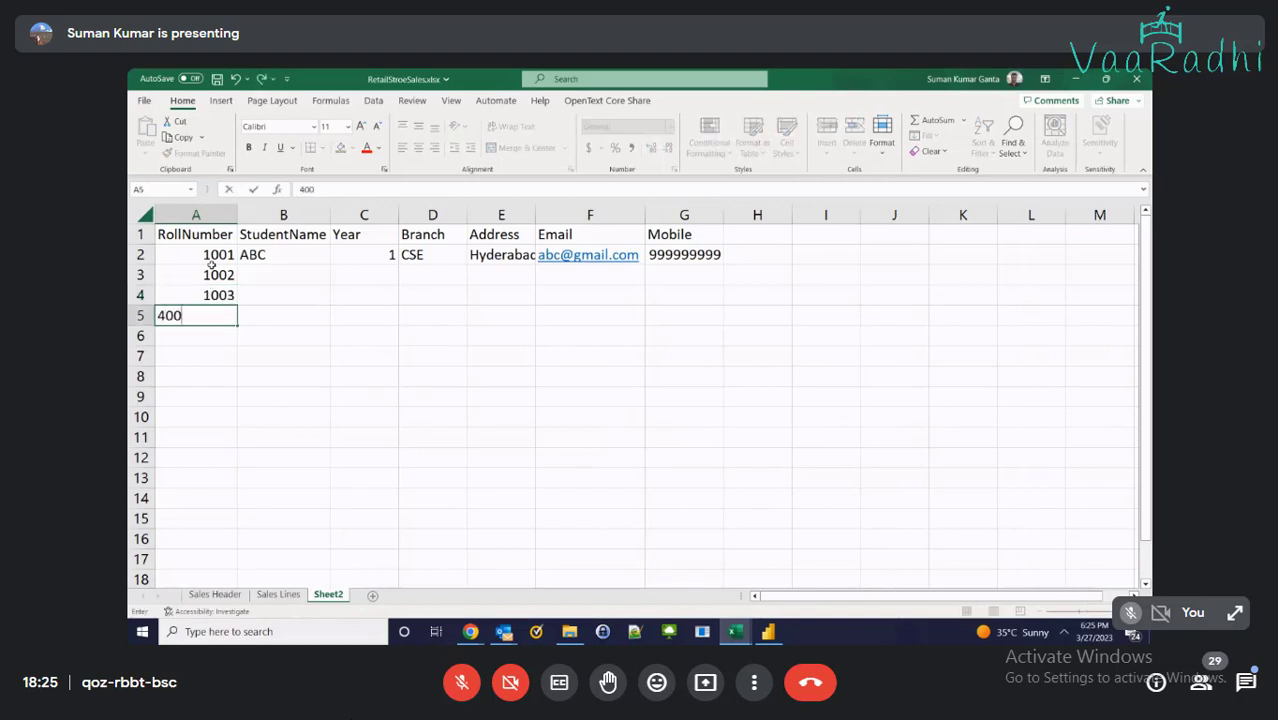
{"action": "key", "text": "BackSpace"}
{"action": "key", "text": "BackSpace"}
{"action": "key", "text": "BackSpace"}
{"action": "type", "text": "1003"}
{"action": "key", "text": "BackSpace"}
{"action": "type", "text": "4"}
{"action": "key", "text": "Tab"}
Enter the names CDE, DEF and GHI for rows 3–5
{"action": "key", "text": "Up"}
{"action": "key", "text": "Up"}
{"action": "key", "text": "Up"}
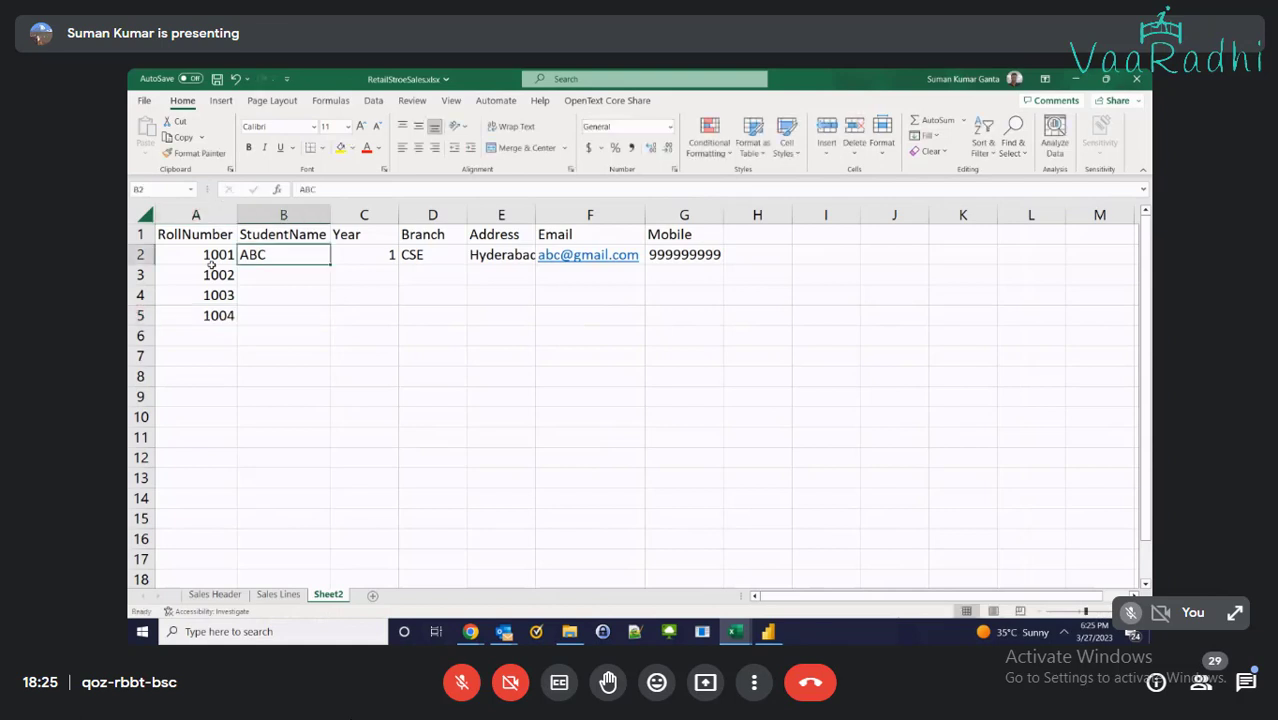
{"action": "key", "text": "Down"}
{"action": "type", "text": "CDE"}
{"action": "key", "text": "Return"}
{"action": "type", "text": "DEF"}
{"action": "key", "text": "Tab"}
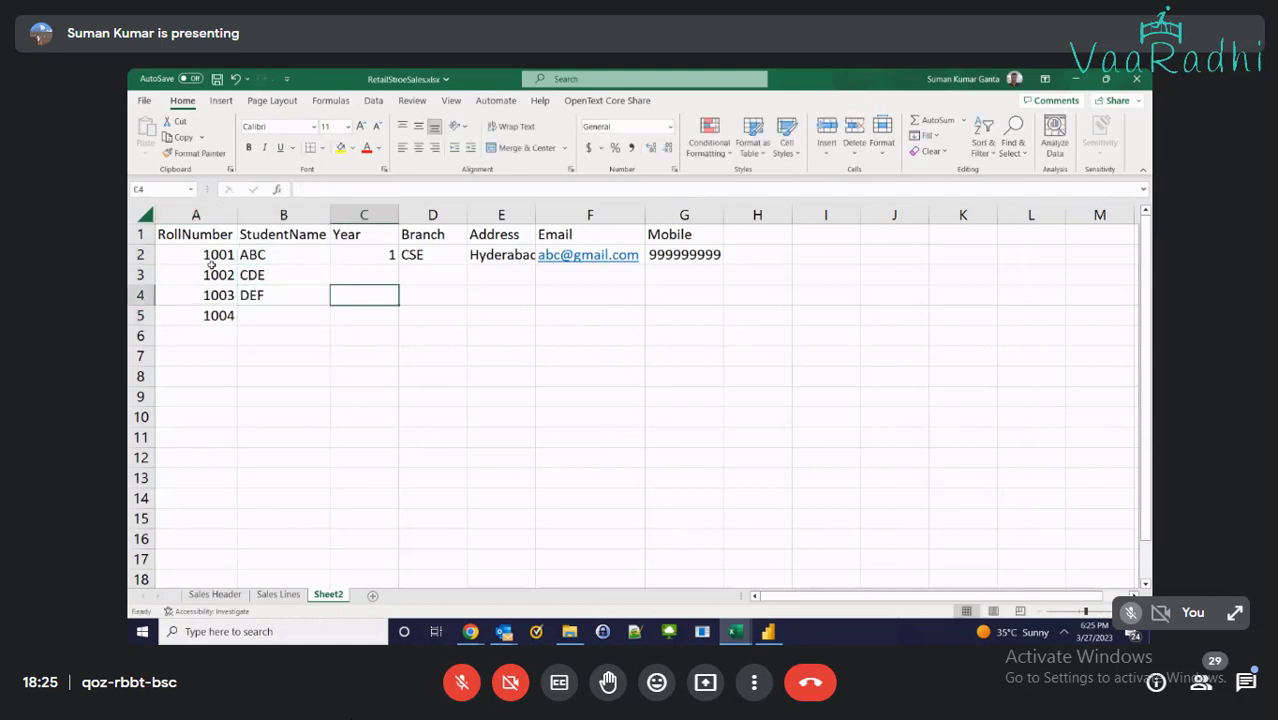
{"action": "key", "text": "Down"}
{"action": "key", "text": "Left"}
{"action": "type", "text": "GHI"}
{"action": "key", "text": "Tab"}
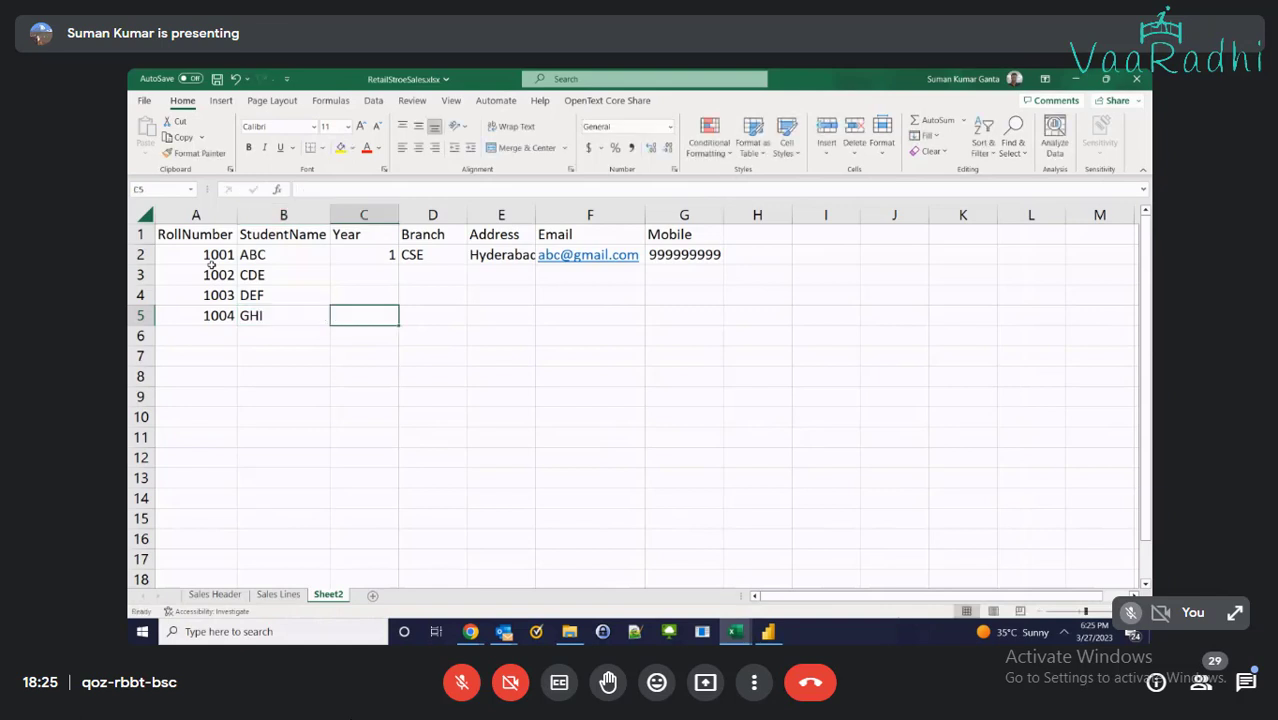
Fill the Branch column D3:D6 with EEE, CSE, ECE and Civil
{"action": "key", "text": "Right"}
{"action": "key", "text": "Up"}
{"action": "type", "text": "CS"}
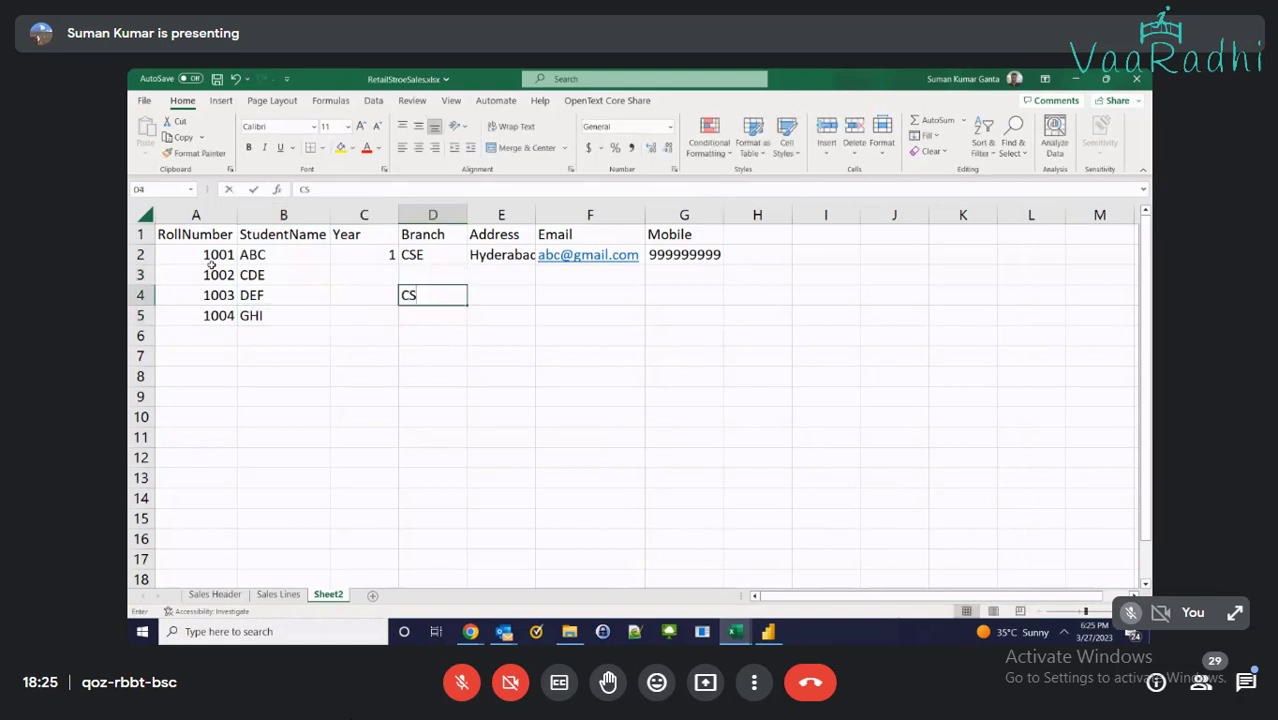
{"action": "type", "text": "E"}
{"action": "key", "text": "Up"}
{"action": "type", "text": "EEE"}
{"action": "key", "text": "Down"}
{"action": "key", "text": "Down"}
{"action": "type", "text": "E"}
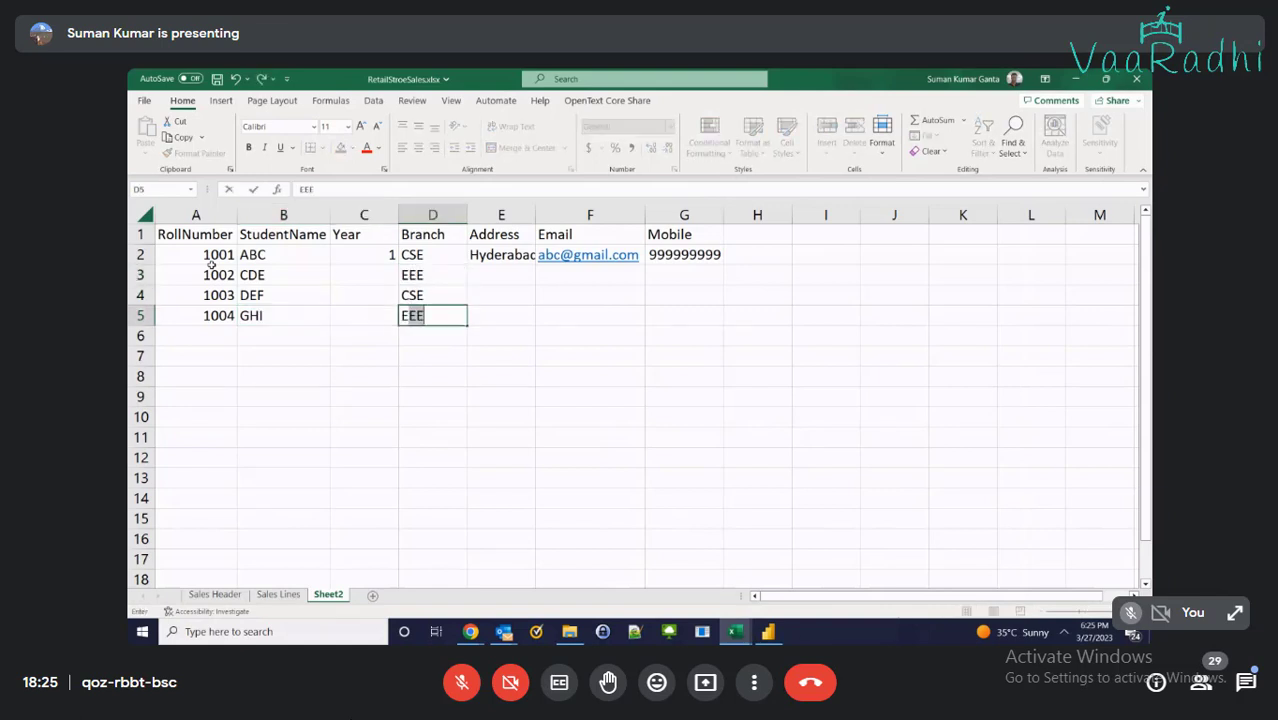
{"action": "type", "text": "CE"}
{"action": "key", "text": "Return"}
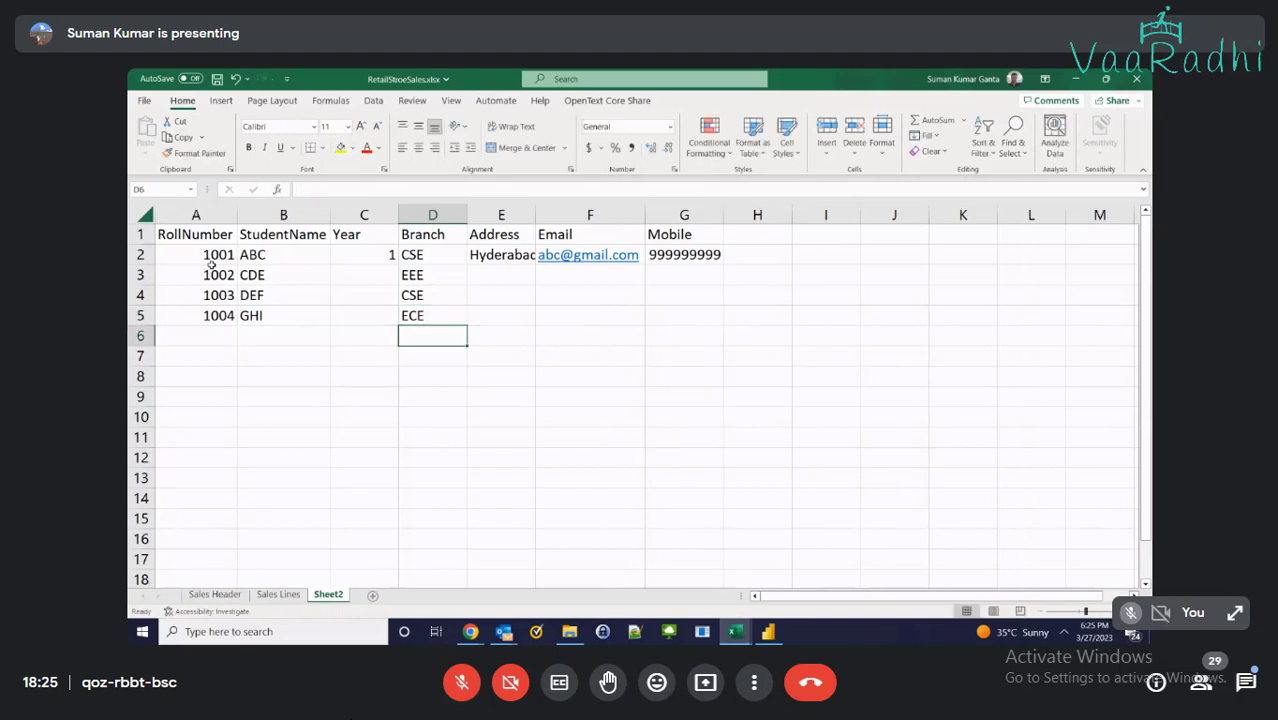
{"action": "type", "text": "Civil"}
Add the fifth student's name JKL and roll number 1005 in row 6
{"action": "key", "text": "Left"}
{"action": "key", "text": "Left"}
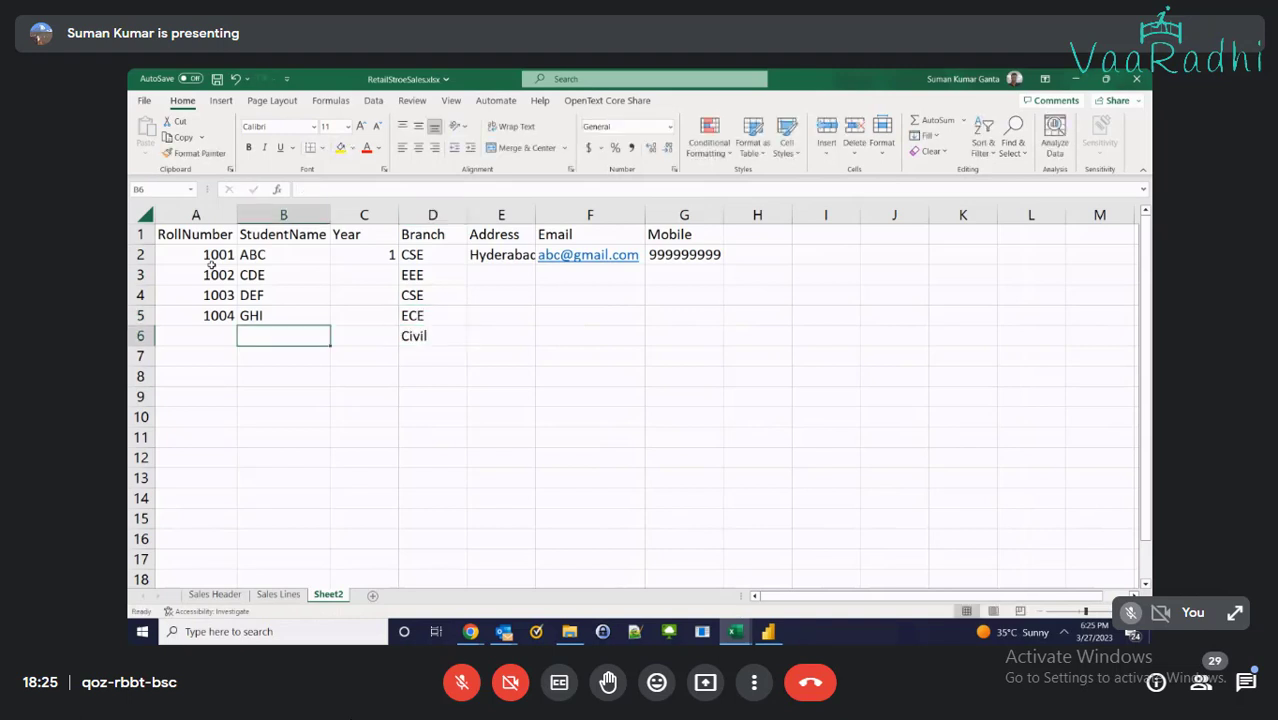
{"action": "type", "text": "JKL"}
{"action": "key", "text": "Left"}
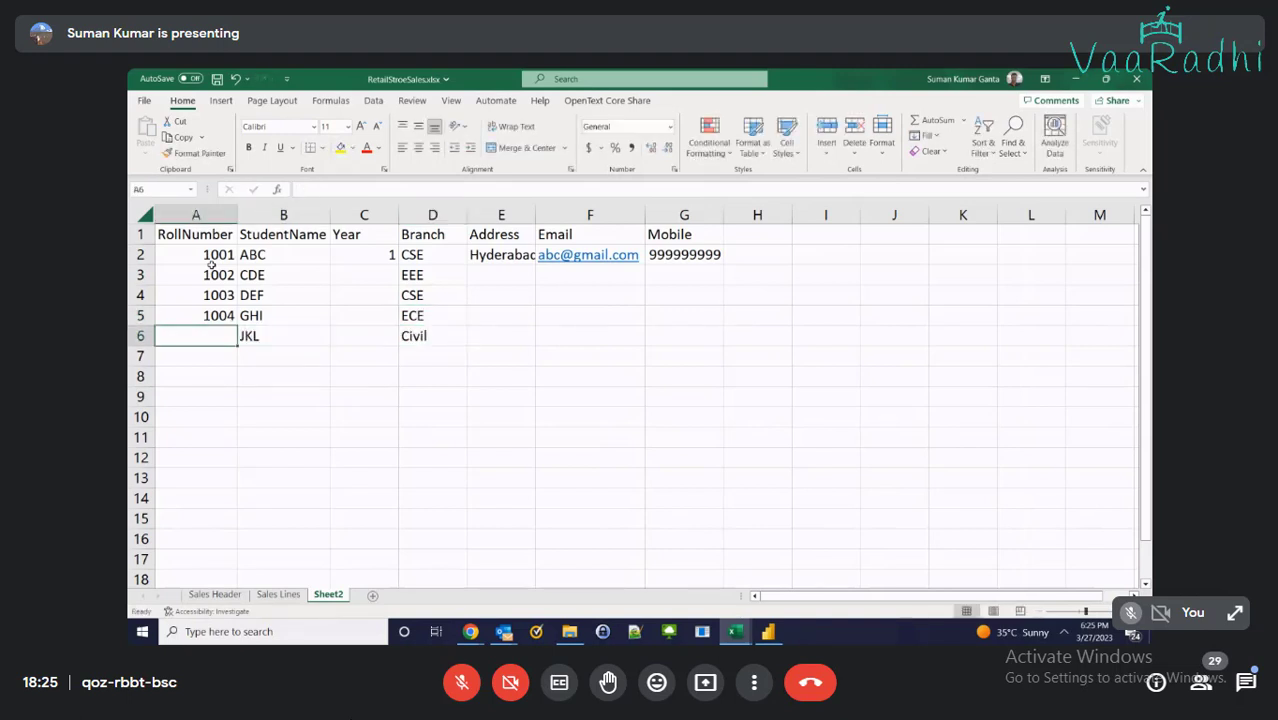
{"action": "type", "text": "1005"}
{"action": "key", "text": "Right"}
Enter years 2, 1, 3, 4 in C3:C6 and copy the Hyderabad address
{"action": "key", "text": "Up"}
{"action": "key", "text": "Up"}
{"action": "key", "text": "Up"}
{"action": "key", "text": "Up"}
{"action": "key", "text": "Right"}
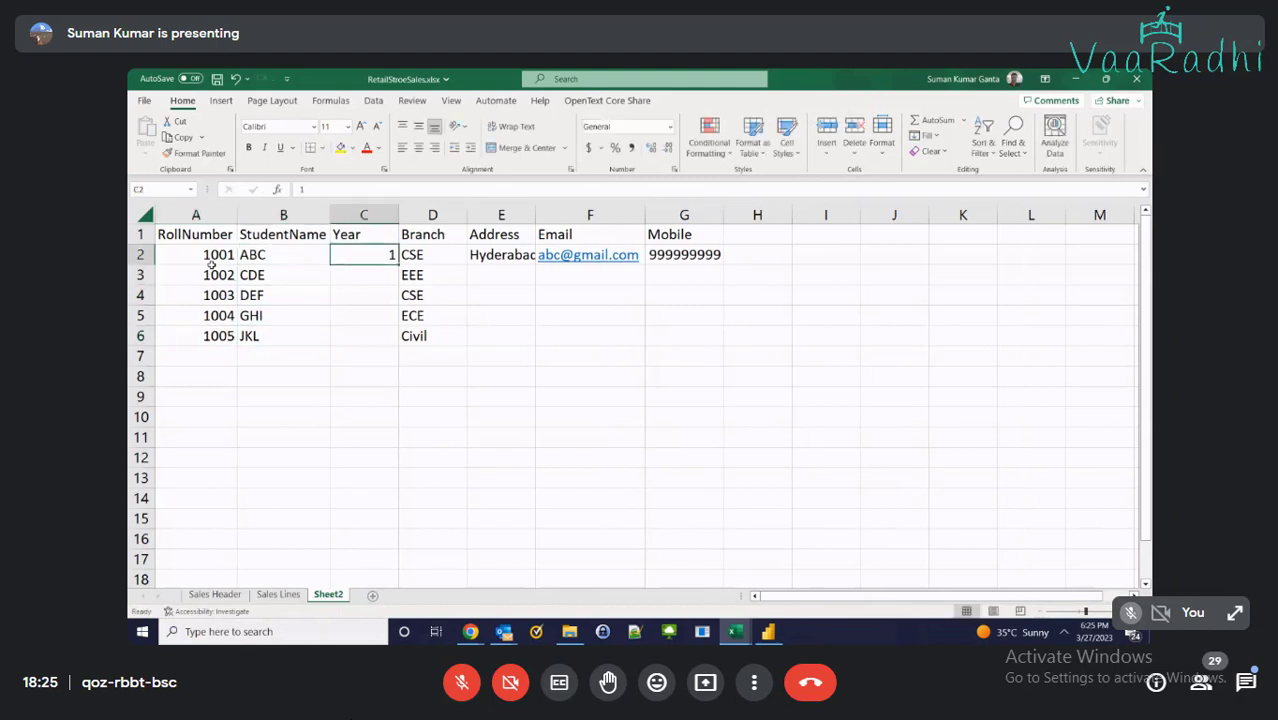
{"action": "key", "text": "Down"}
{"action": "type", "text": "2"}
{"action": "key", "text": "Return"}
{"action": "type", "text": "1"}
{"action": "key", "text": "Return"}
{"action": "type", "text": "3"}
{"action": "key", "text": "Return"}
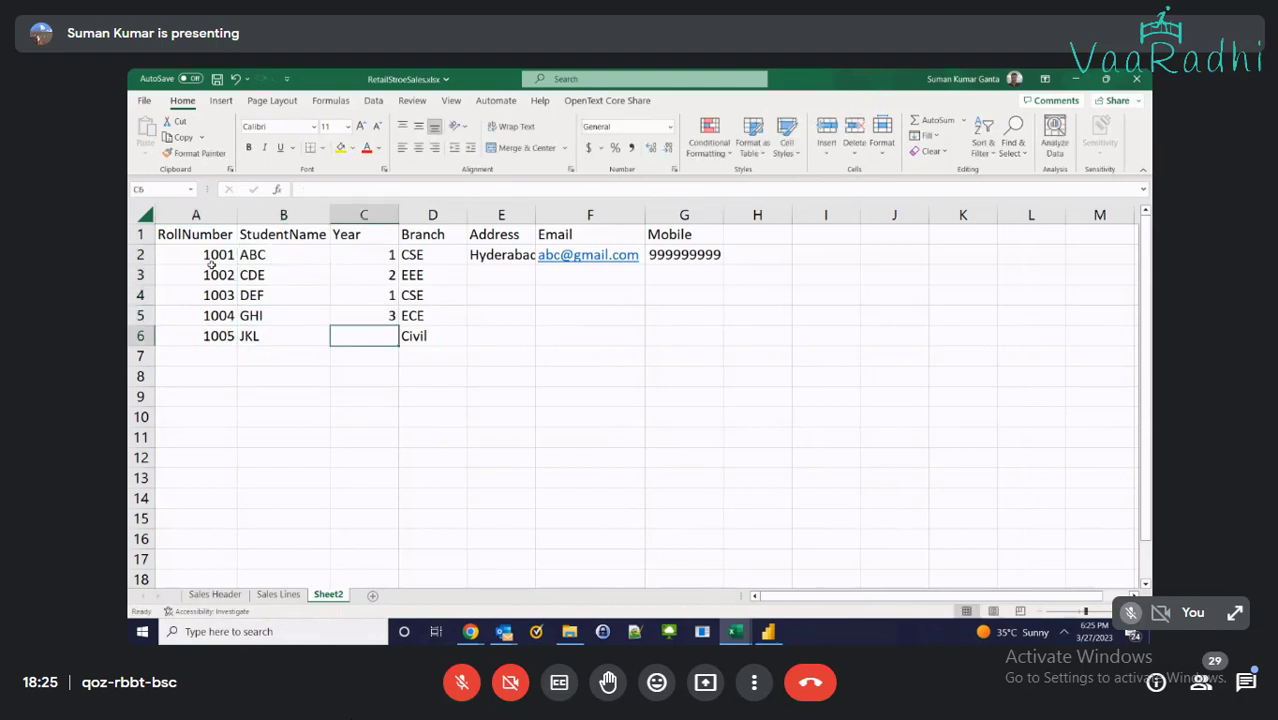
{"action": "type", "text": "4"}
{"action": "key", "text": "Right"}
{"action": "key", "text": "Up"}
{"action": "key", "text": "Up"}
{"action": "key", "text": "Up"}
{"action": "key", "text": "Up"}
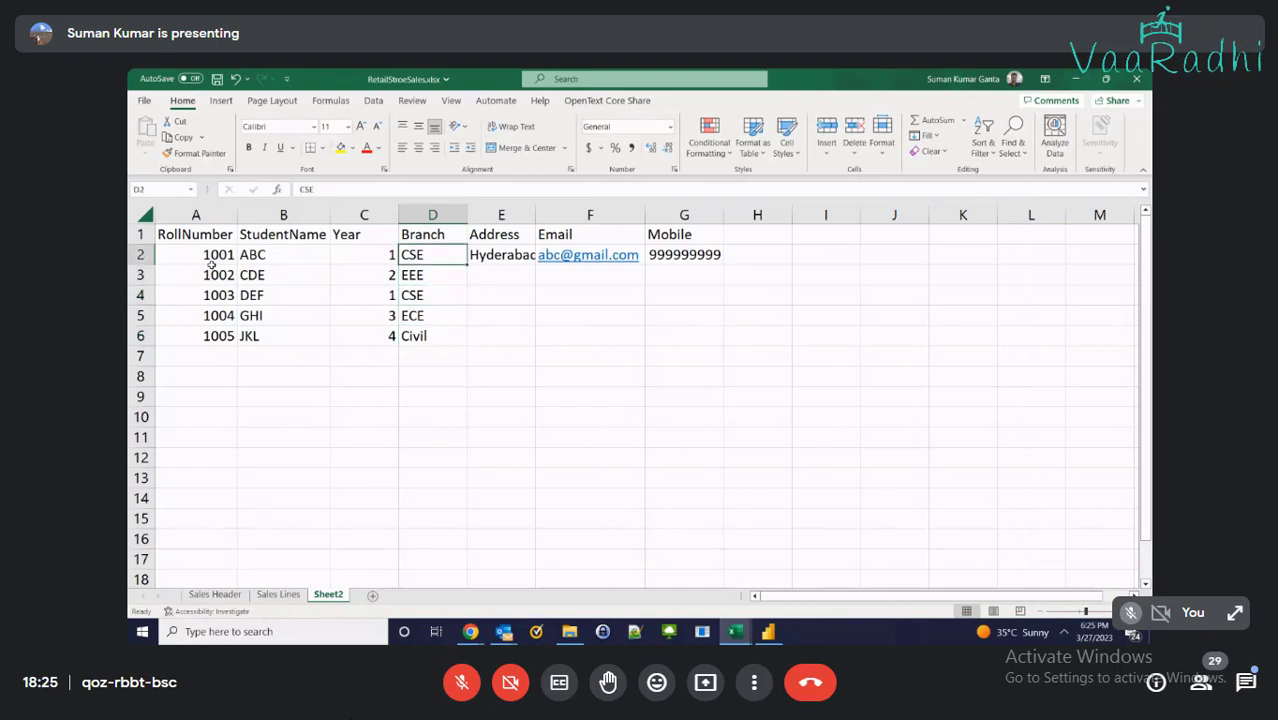
{"action": "key", "text": "Right"}
{"action": "key", "text": "ctrl+c"}
Paste Hyderabad into E3:E6 and fill in roll 1002's e-mail and mobile number
{"action": "key", "text": "Down"}
{"action": "key", "text": "shift+Down"}
{"action": "key", "text": "shift+Down"}
{"action": "key", "text": "shift+Down"}
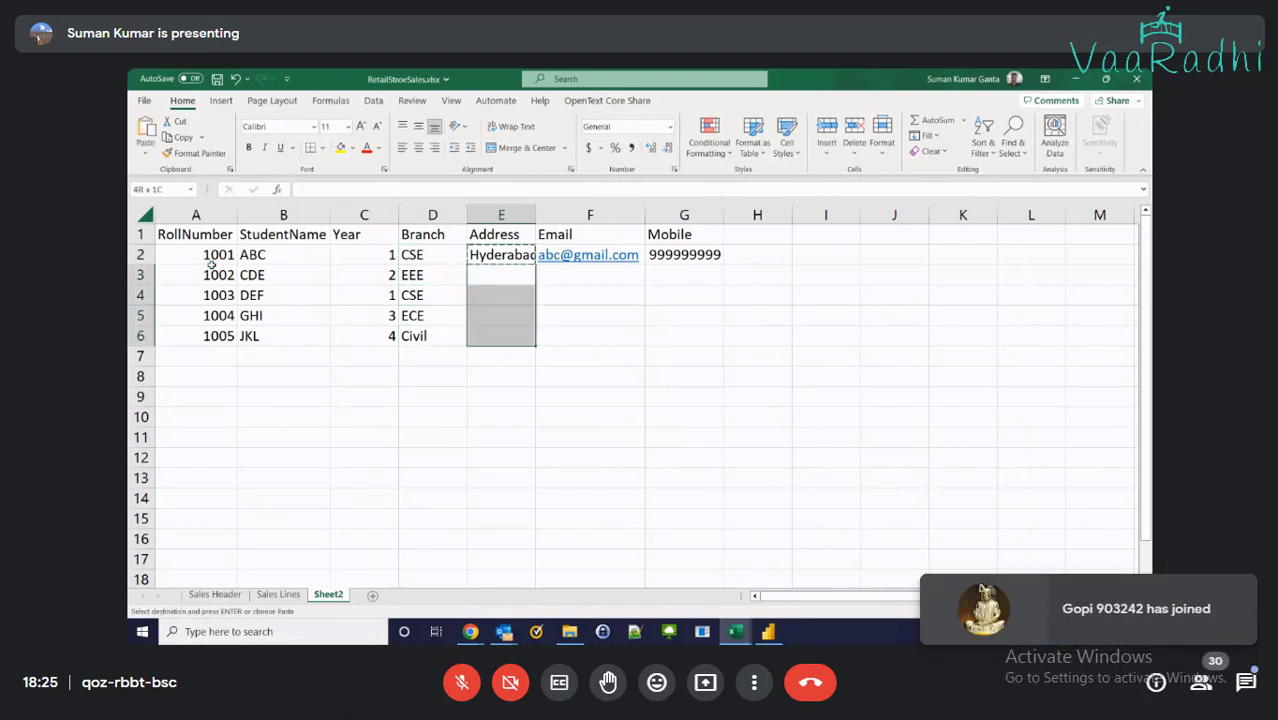
{"action": "key", "text": "ctrl+v"}
{"action": "key", "text": "Right"}
{"action": "key", "text": "Up"}
{"action": "key", "text": "Down"}
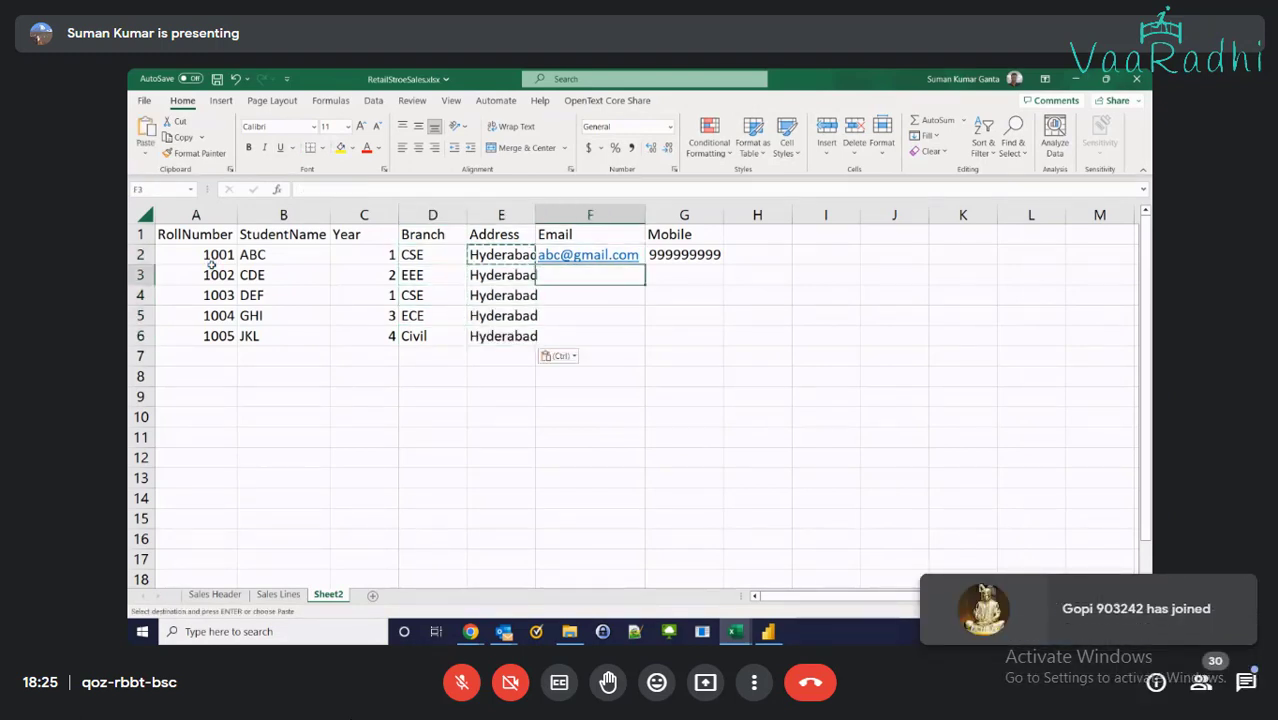
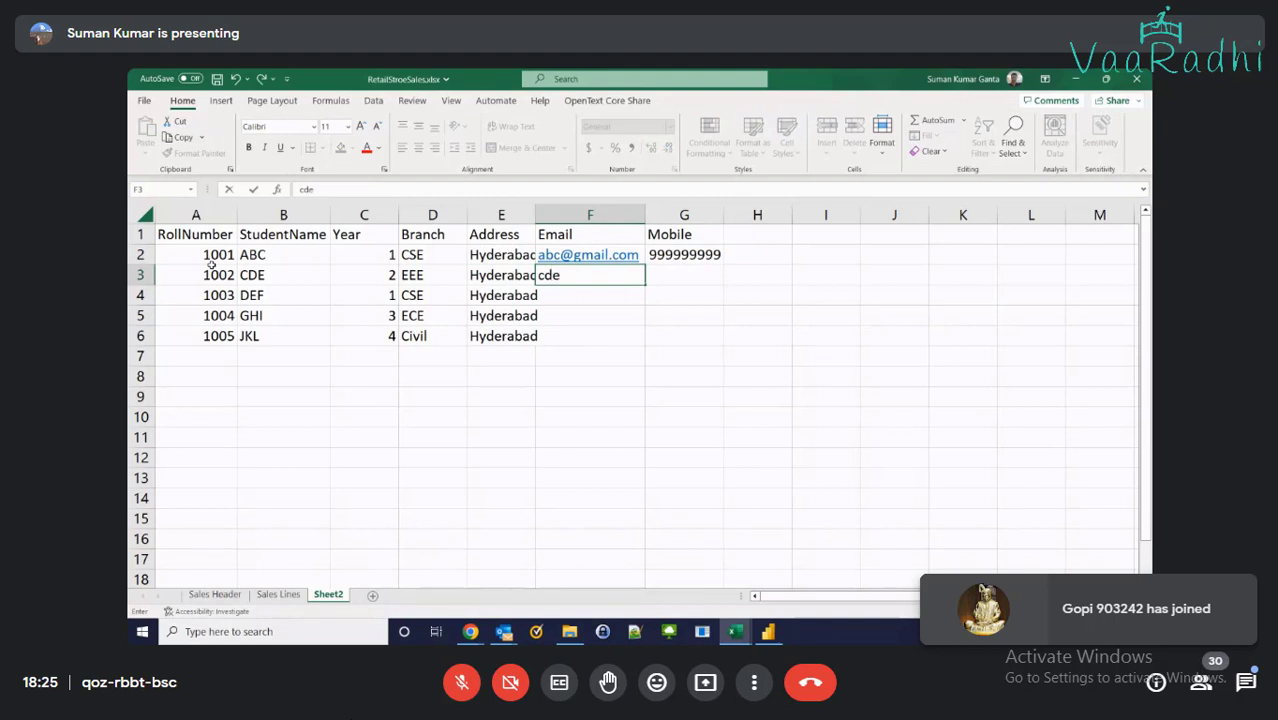
{"action": "key", "text": "Tab"}
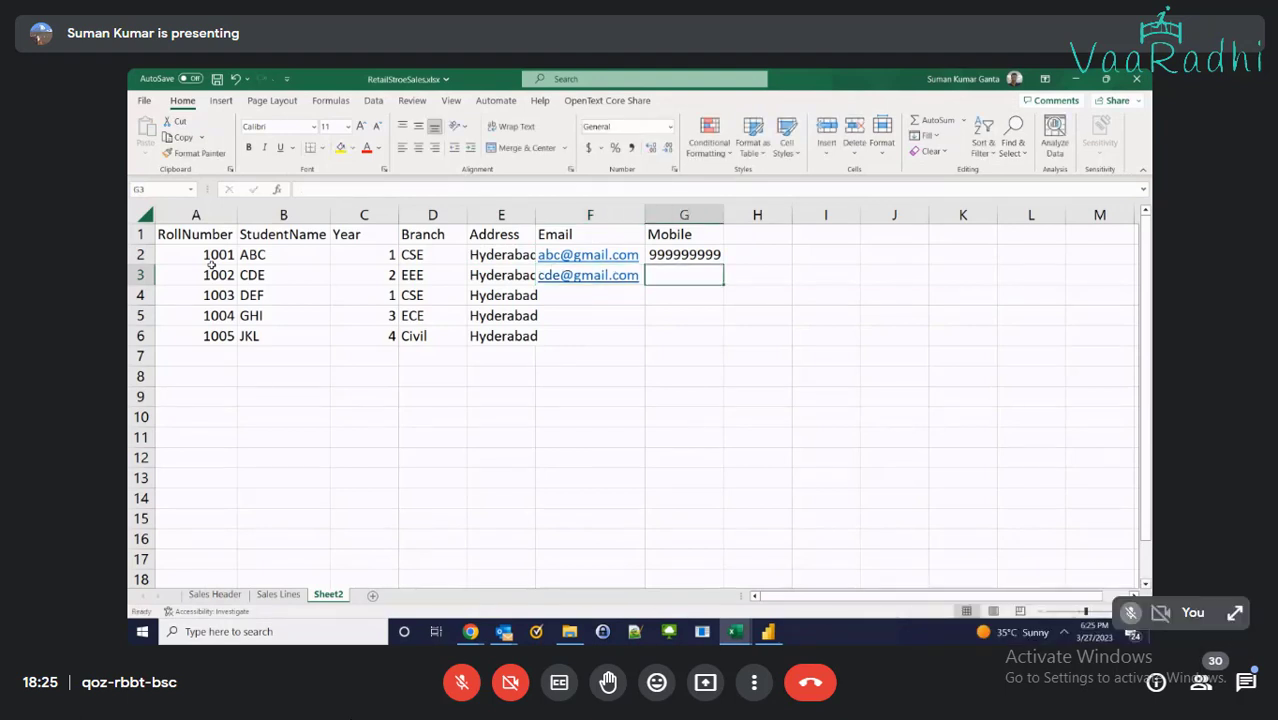
{"action": "type", "text": "888888888"}
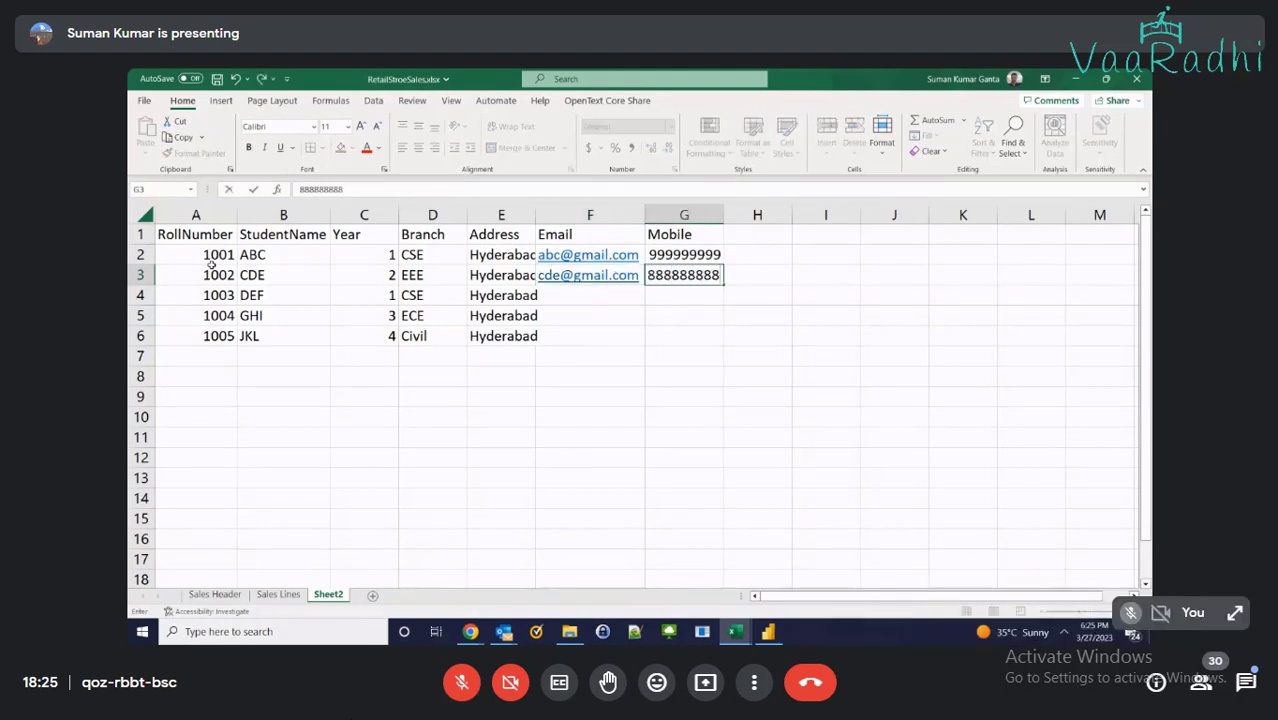
{"action": "key", "text": "Return"}
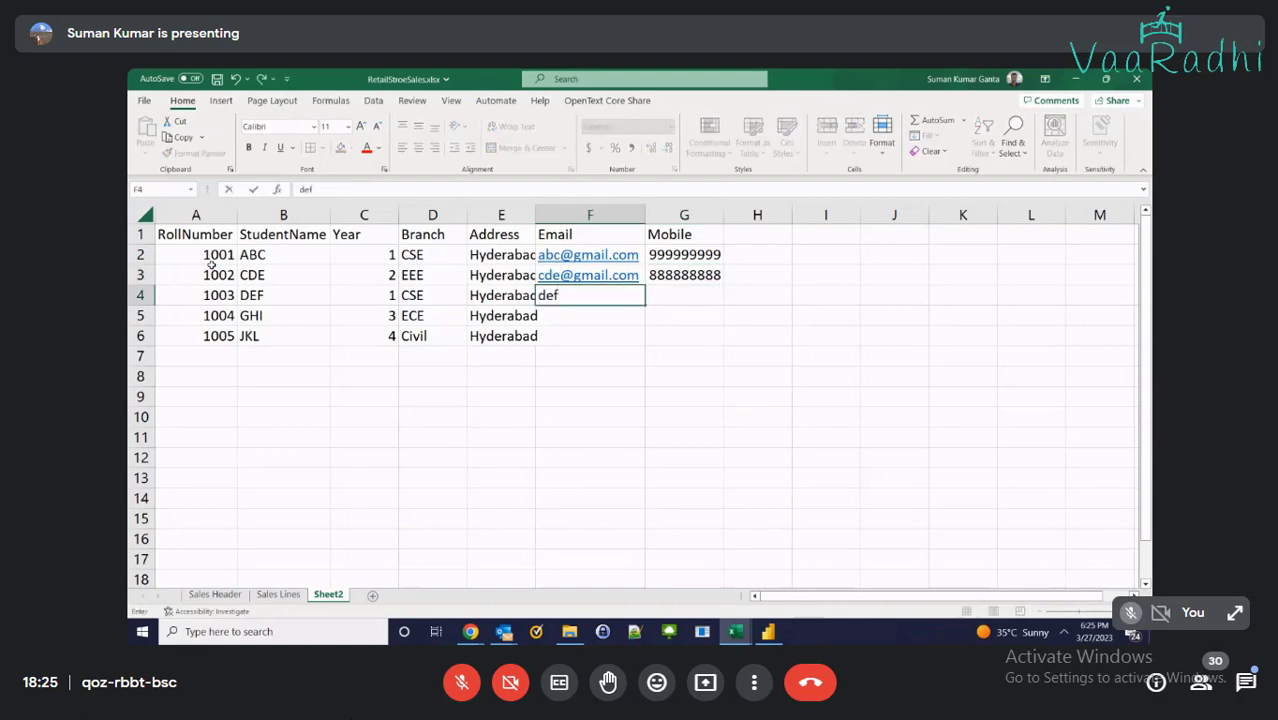
Fill in roll 1003's e-mail and mobile number, fixing typos
{"action": "key", "text": "Tab"}
{"action": "type", "text": "77777777"}
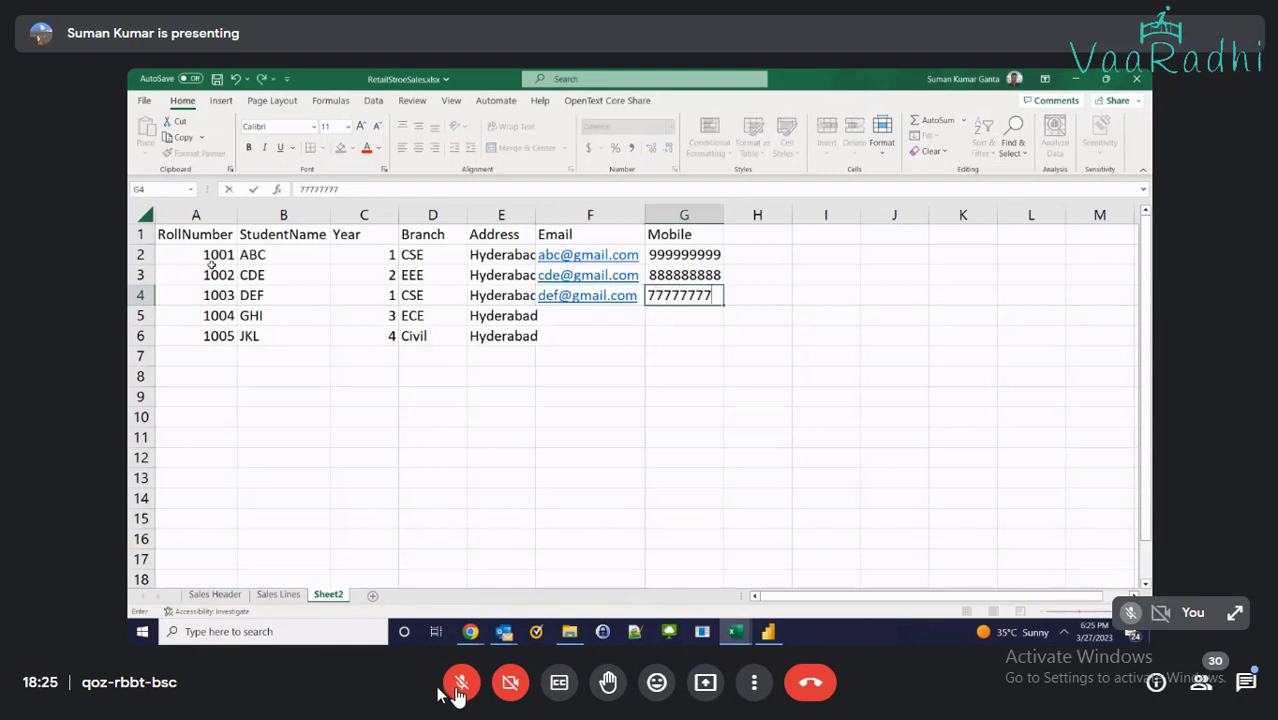
{"action": "key", "text": "Page_Down"}
{"action": "left_click", "coordinate": [459, 690]}
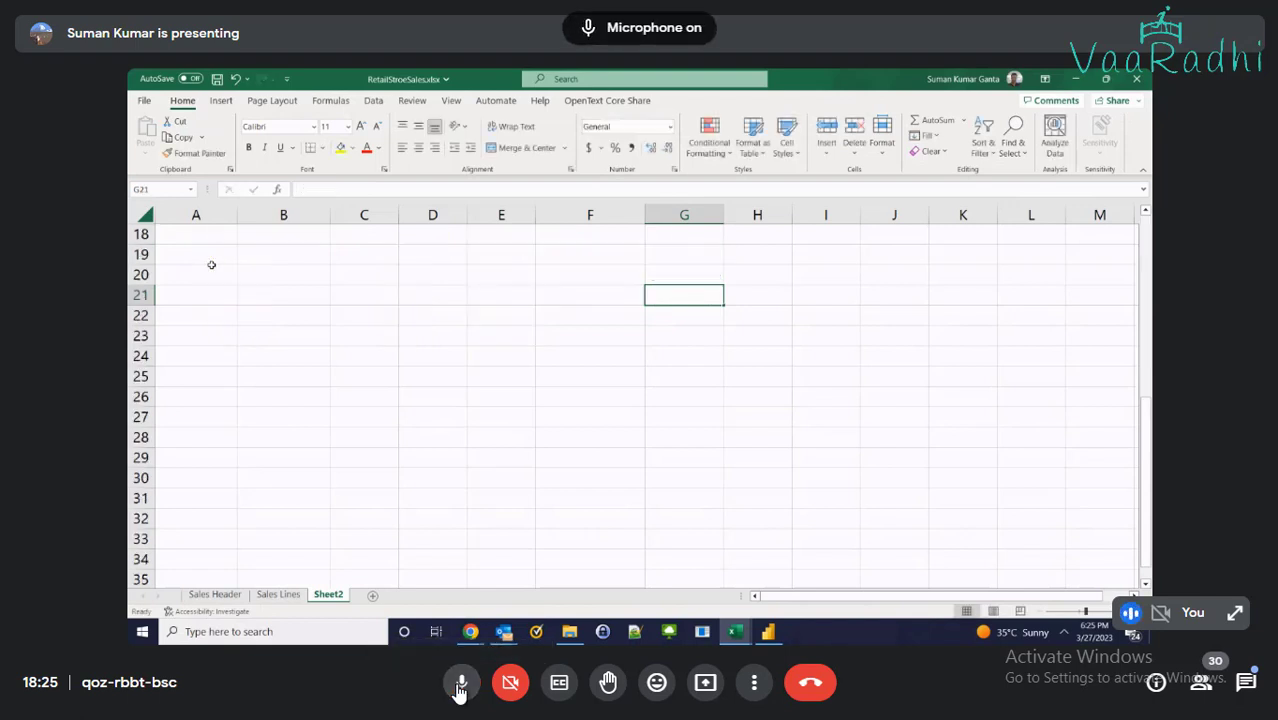
{"action": "key", "text": "Up"}
{"action": "key", "text": "Up"}
{"action": "key", "text": "Up"}
{"action": "key", "text": "Up"}
{"action": "key", "text": "Up"}
{"action": "key", "text": "Up"}
{"action": "key", "text": "Up"}
{"action": "key", "text": "Up"}
{"action": "key", "text": "Up"}
{"action": "key", "text": "Up"}
{"action": "key", "text": "Up"}
{"action": "key", "text": "Up"}
{"action": "key", "text": "Up"}
{"action": "key", "text": "Up"}
{"action": "key", "text": "Up"}
{"action": "key", "text": "Up"}
{"action": "key", "text": "Up"}
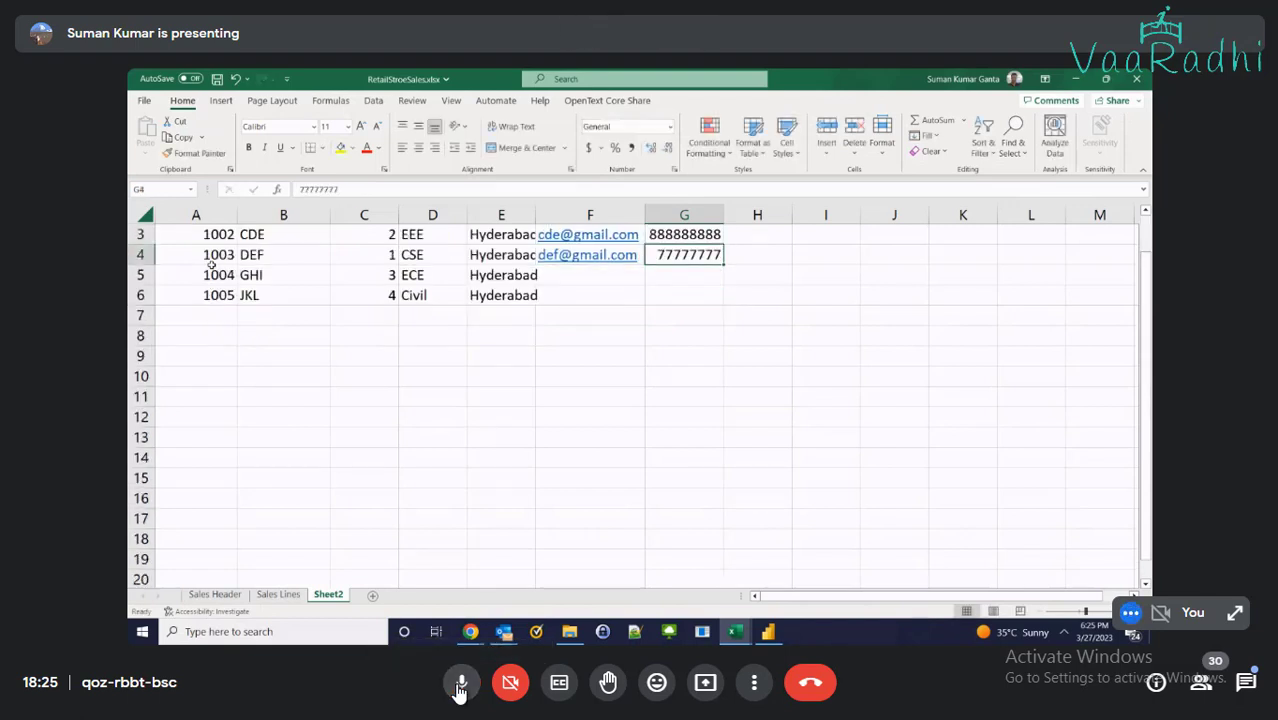
{"action": "left_click", "coordinate": [459, 688]}
{"action": "type", "text": "7"}
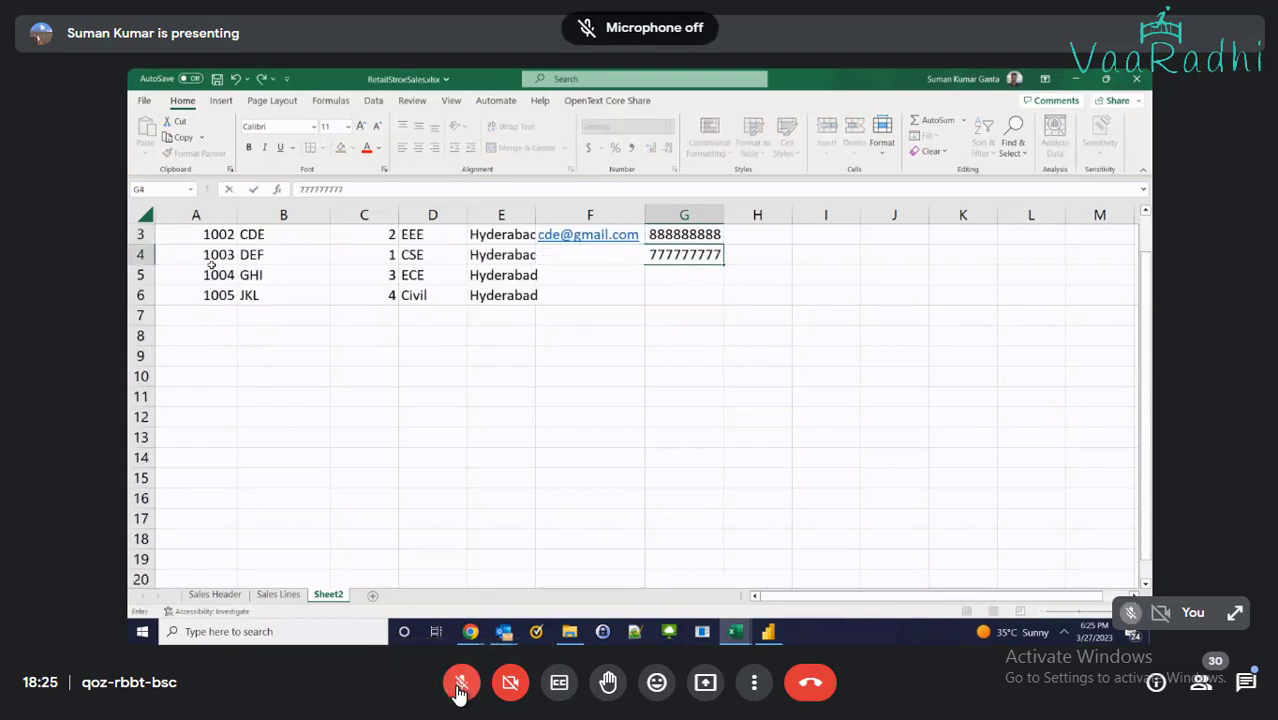
{"action": "key", "text": "Return"}
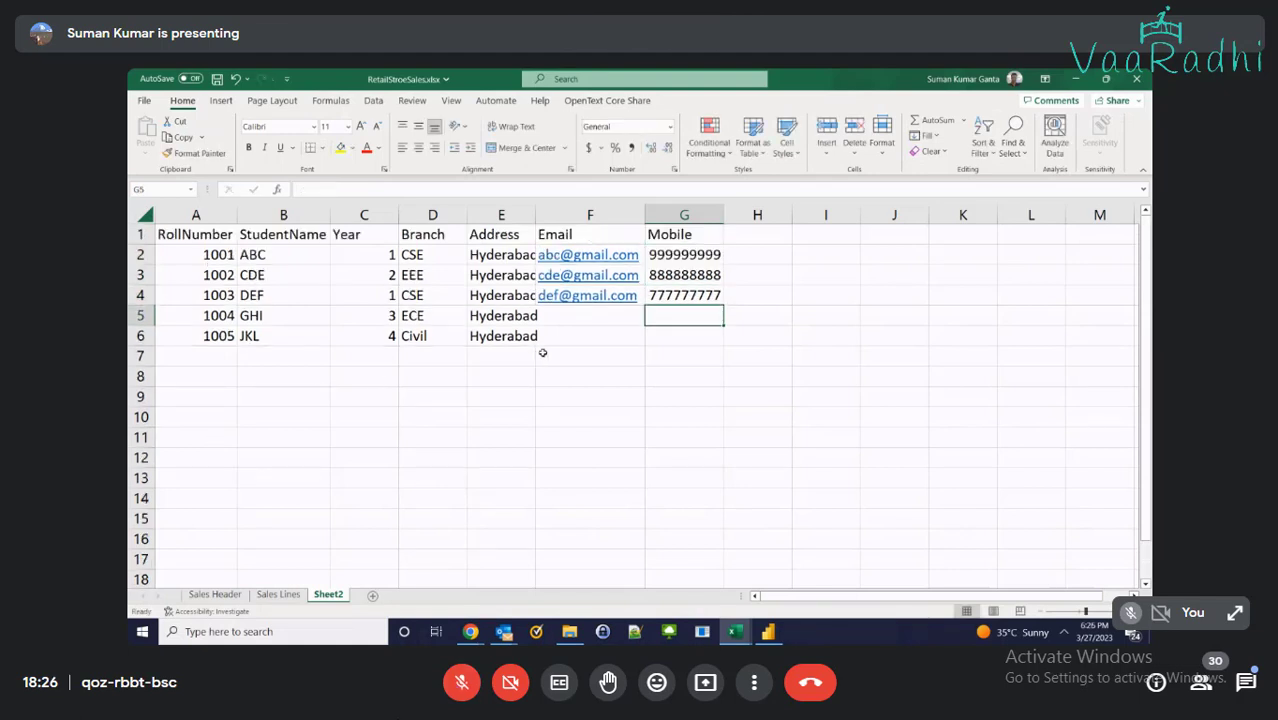
Fill in the e-mail and mobile number for rolls 1004 and 1005
{"action": "key", "text": "Left"}
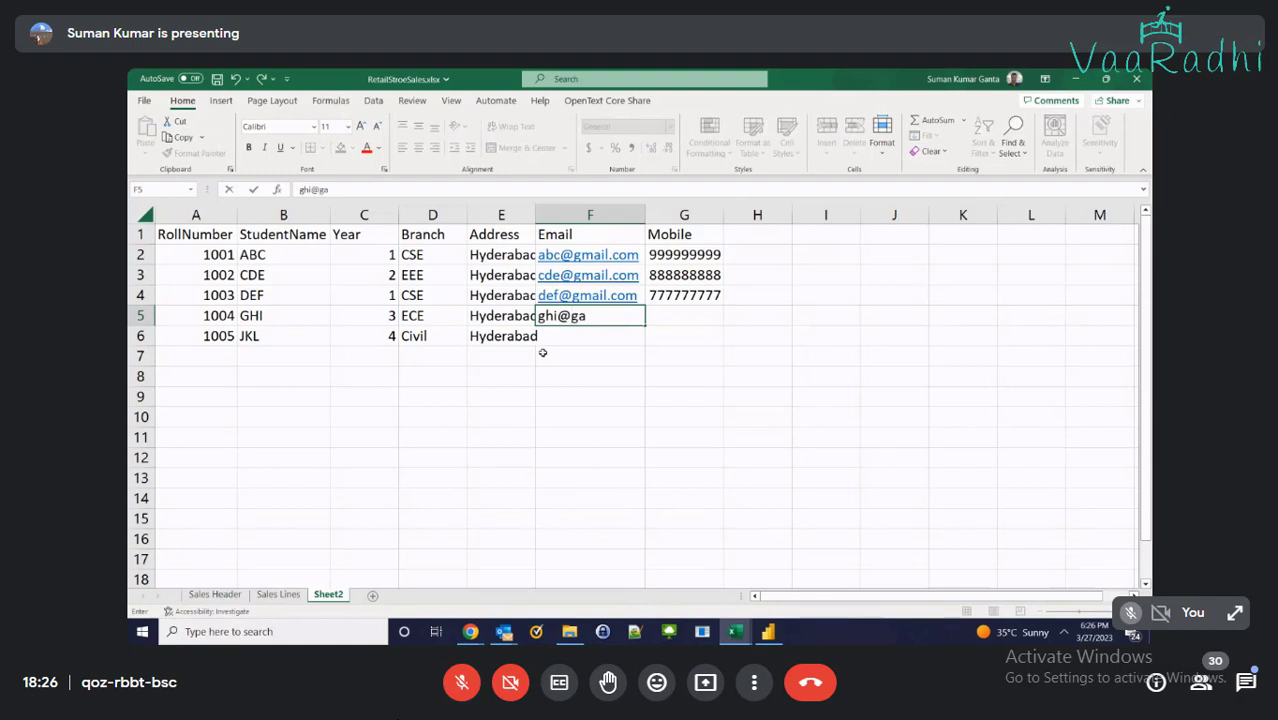
{"action": "key", "text": "Tab"}
{"action": "type", "text": "666666666"}
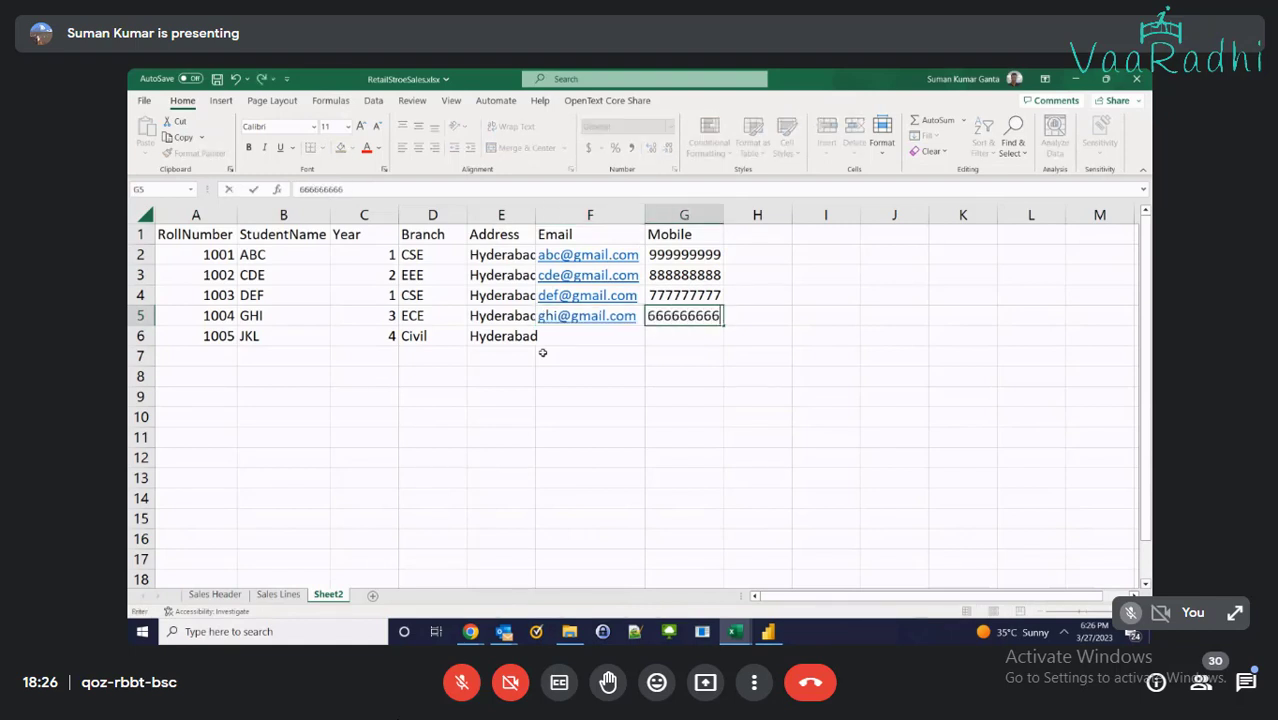
{"action": "key", "text": "Return"}
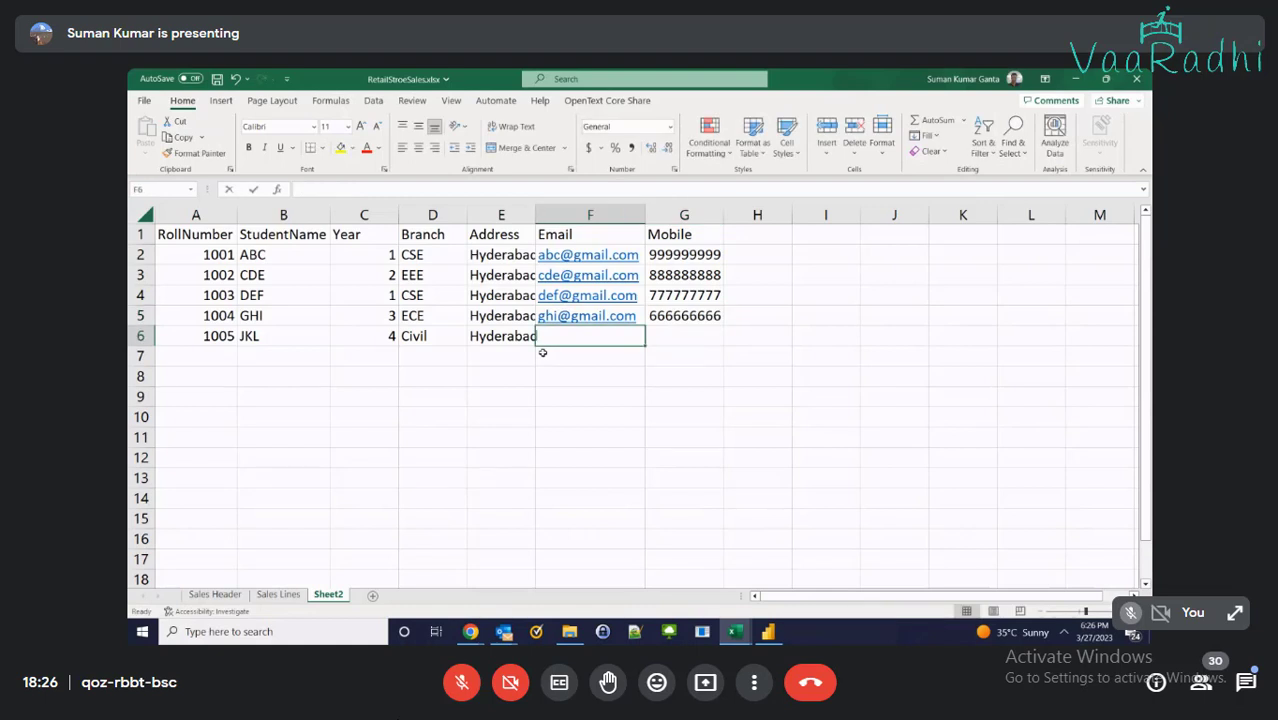
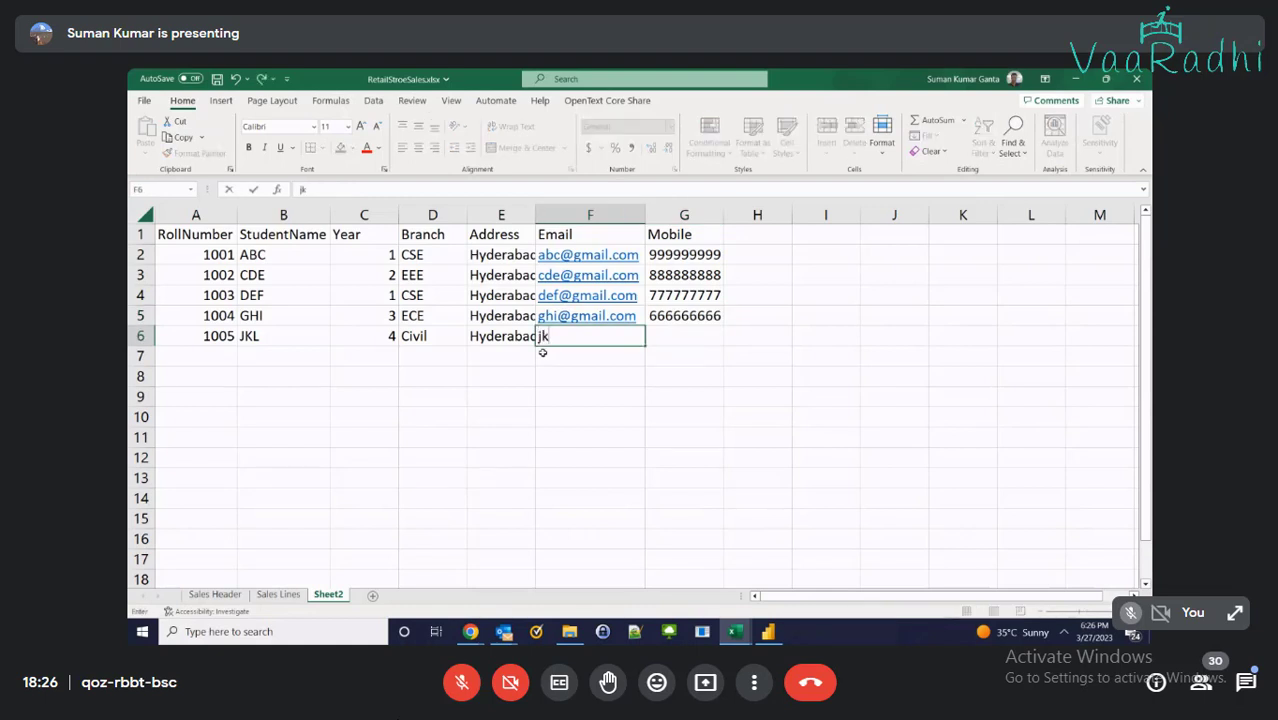
{"action": "key", "text": "Tab"}
{"action": "type", "text": "555555555"}
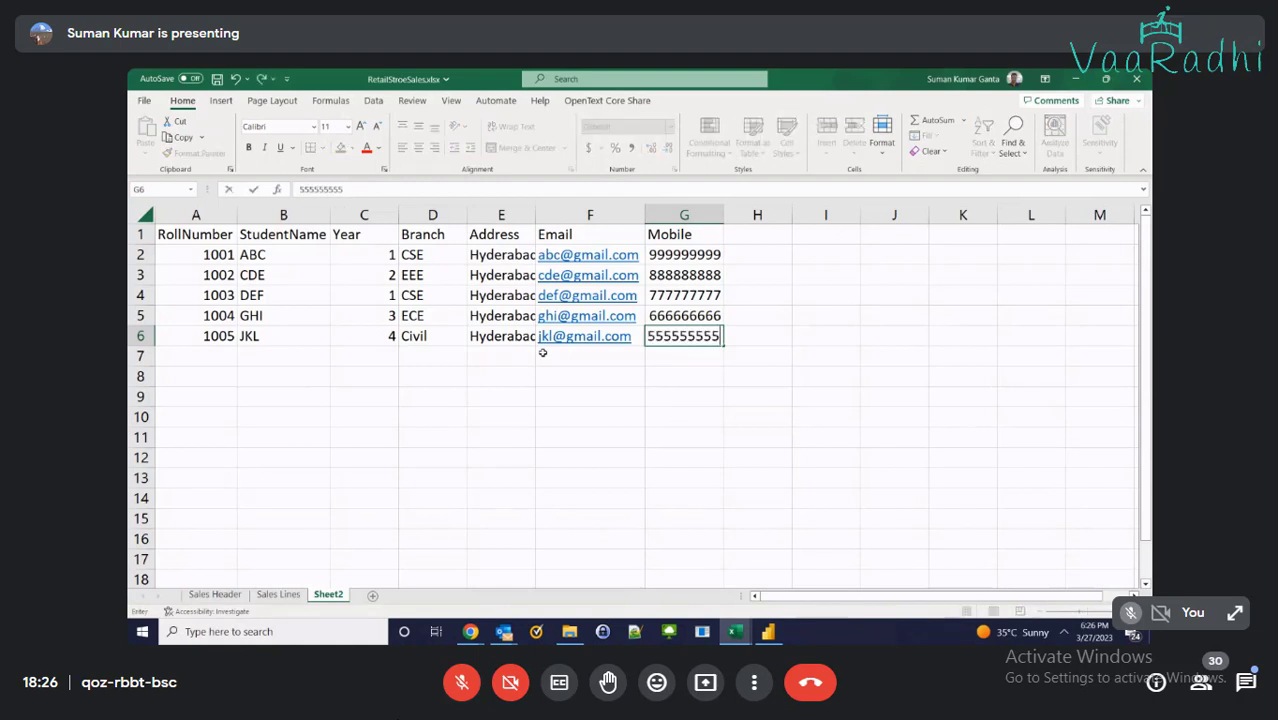
{"action": "key", "text": "Return"}
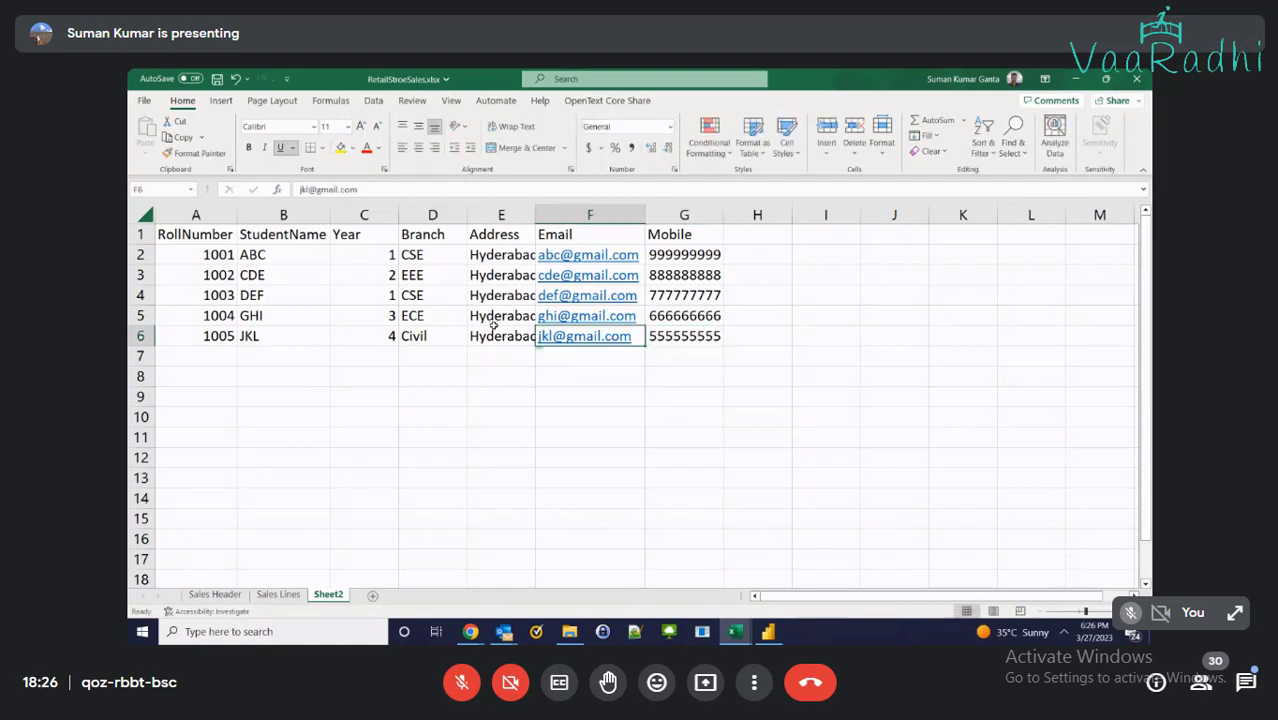
Autofit column E so Hyderabad shows in full
{"action": "left_click", "coordinate": [421, 268]}
{"action": "left_click_drag", "start_coordinate": [422, 256], "coordinate": [434, 328]}
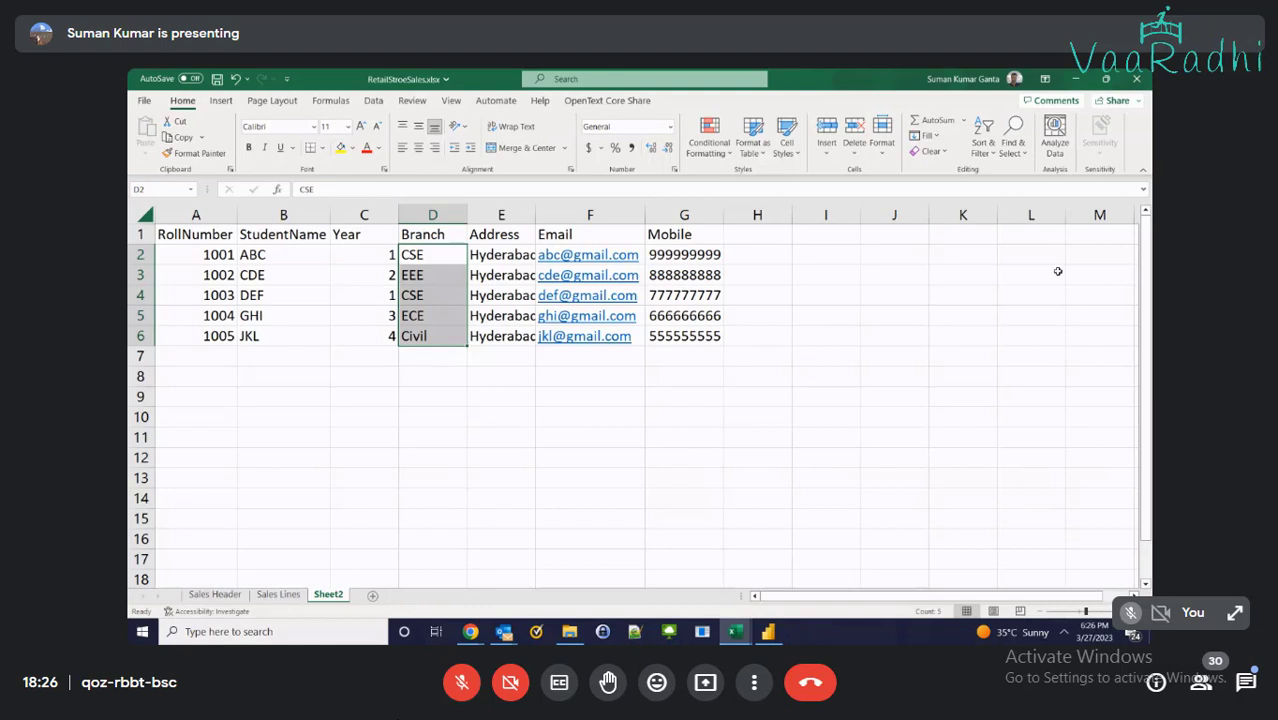
{"action": "double_click", "coordinate": [535, 214]}
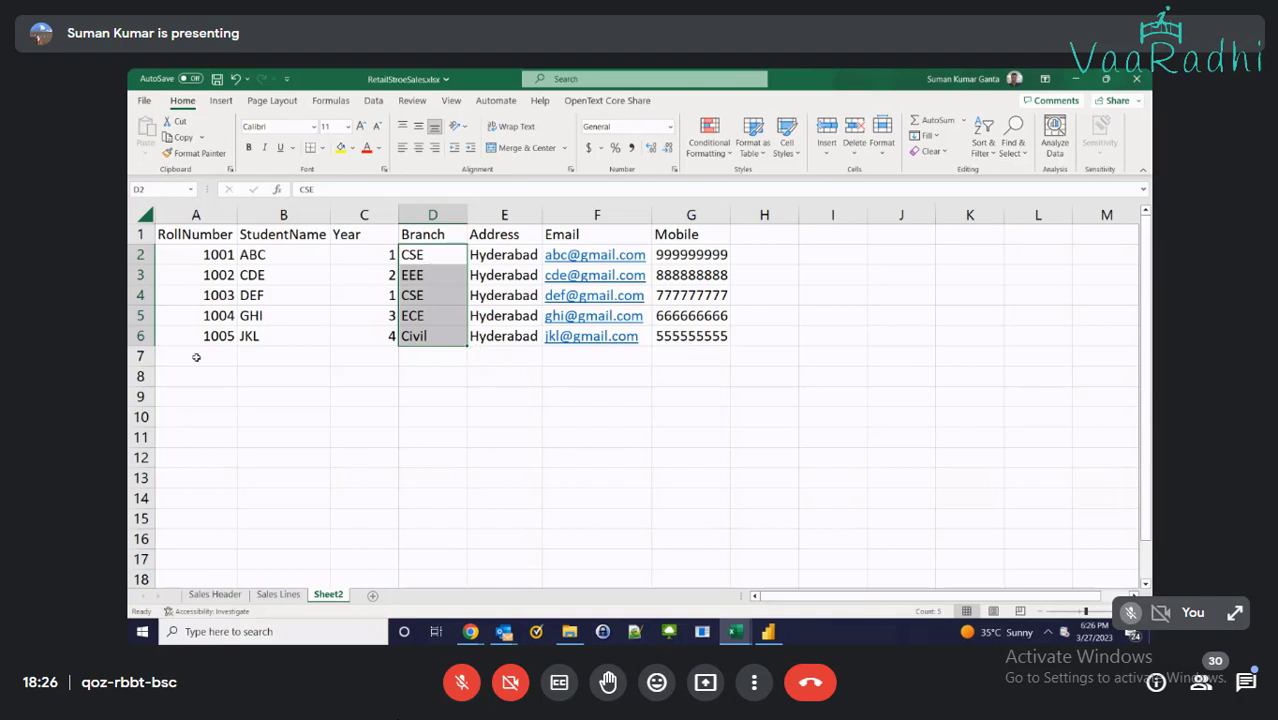
Apply All Borders to the student table A1:G6
{"action": "left_click", "coordinate": [168, 236]}
{"action": "left_click_drag", "start_coordinate": [168, 236], "coordinate": [690, 336]}
{"action": "left_click", "coordinate": [321, 148]}
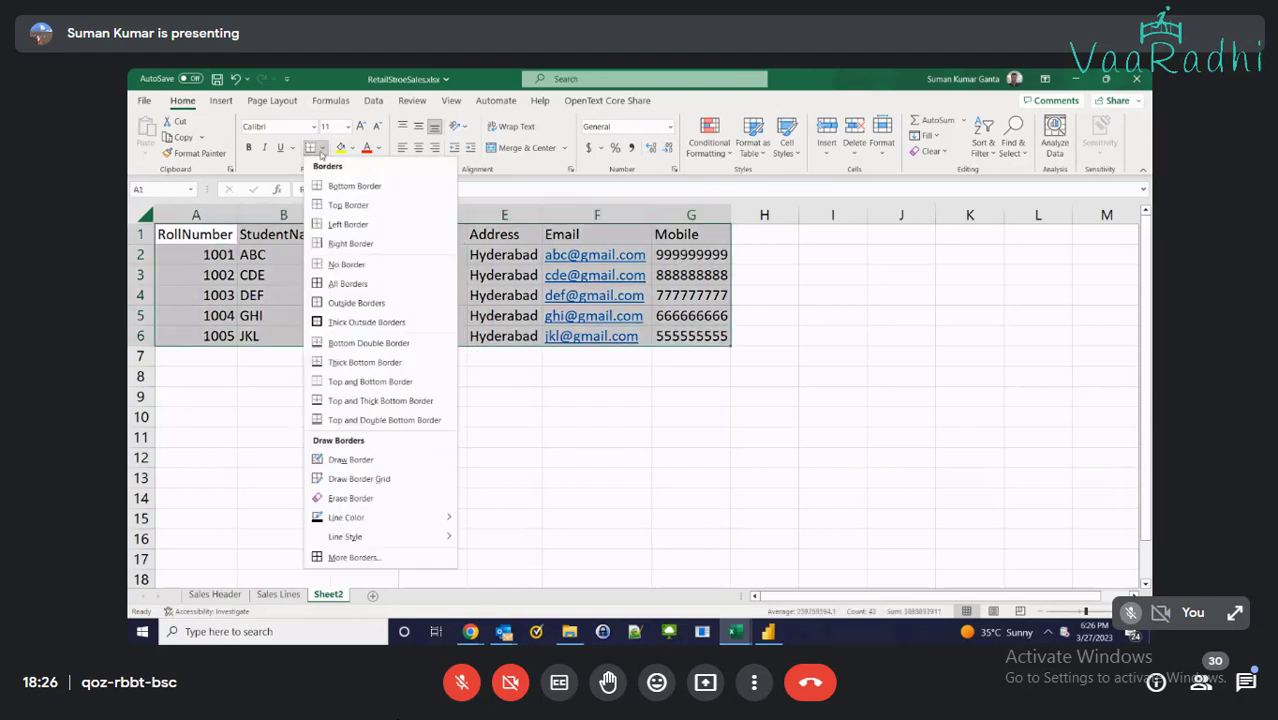
{"action": "left_click", "coordinate": [347, 283]}
{"action": "left_click", "coordinate": [208, 372]}
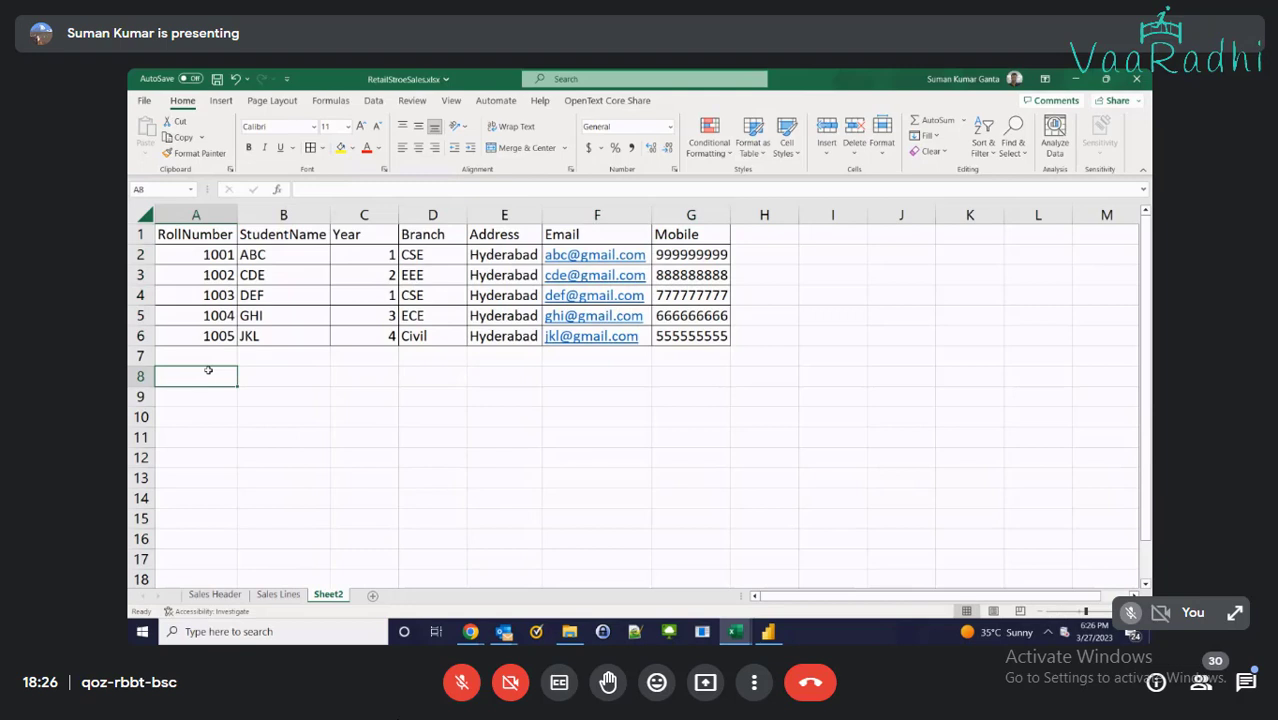
Add headers BranchID and BranchName in A8:B8 with IDs 1–5 below
{"action": "type", "text": "Bra"}
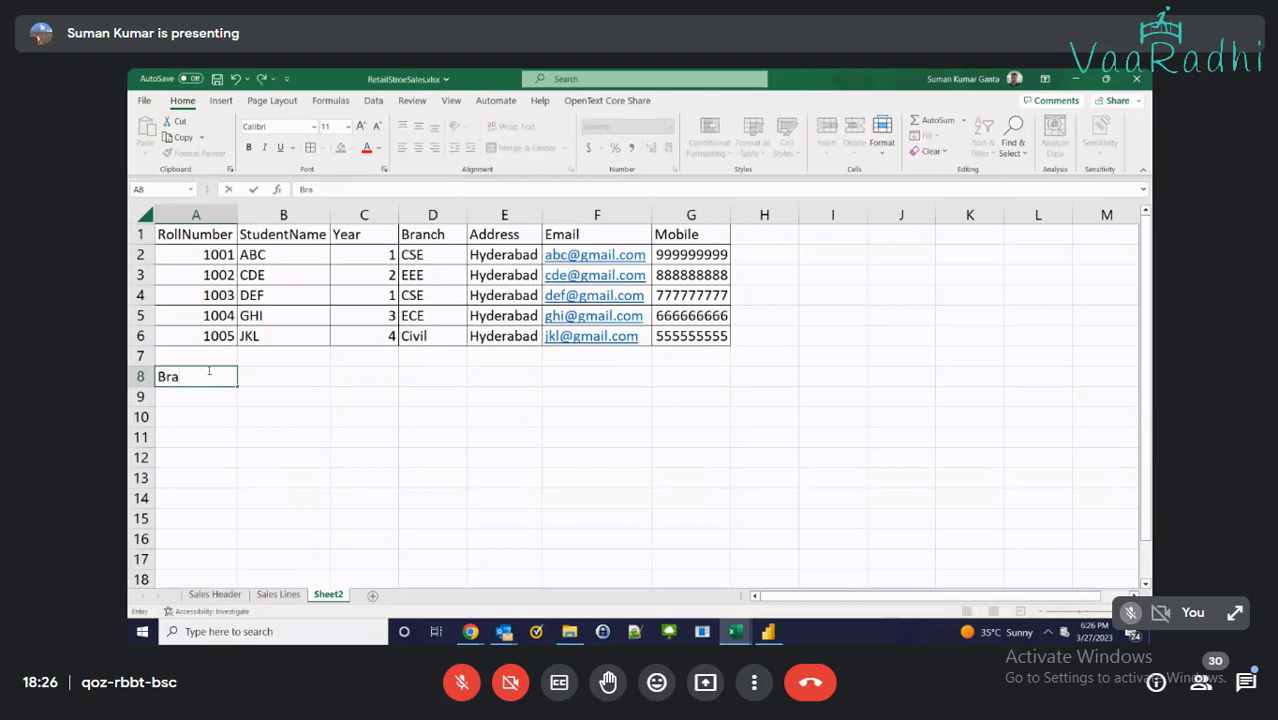
{"action": "type", "text": "nchID"}
{"action": "key", "text": "Tab"}
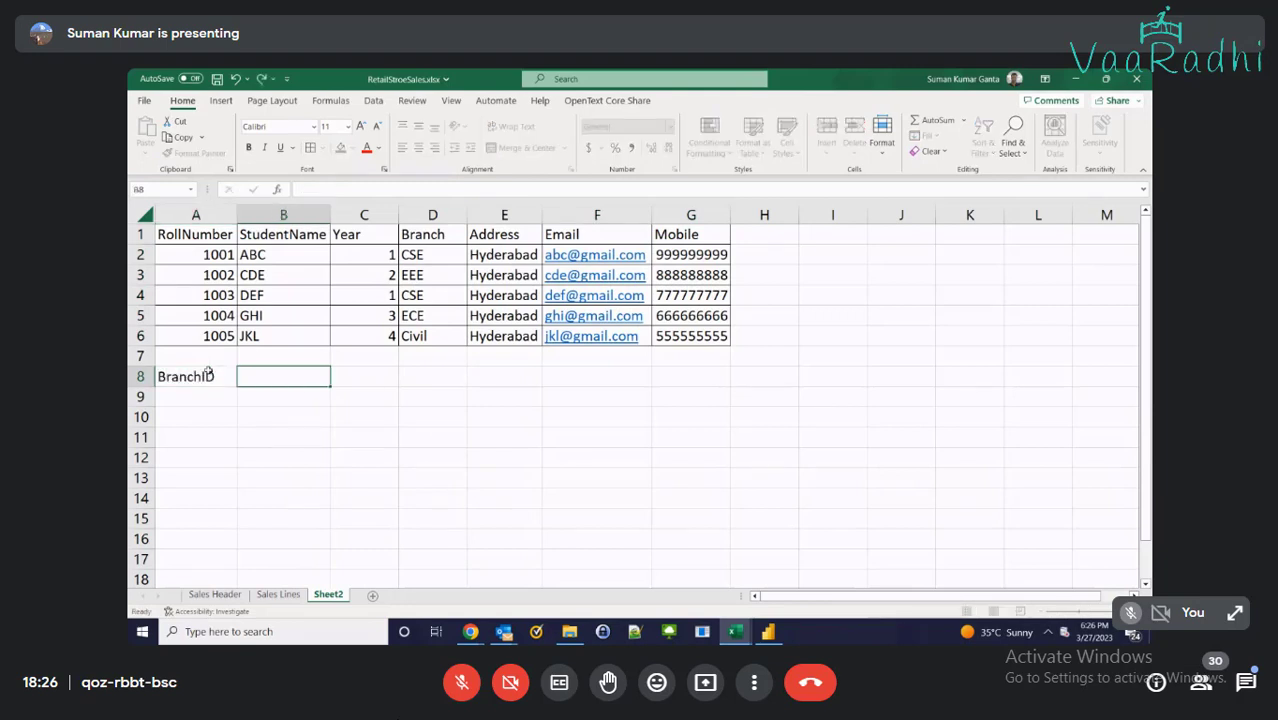
{"action": "type", "text": "BranchName"}
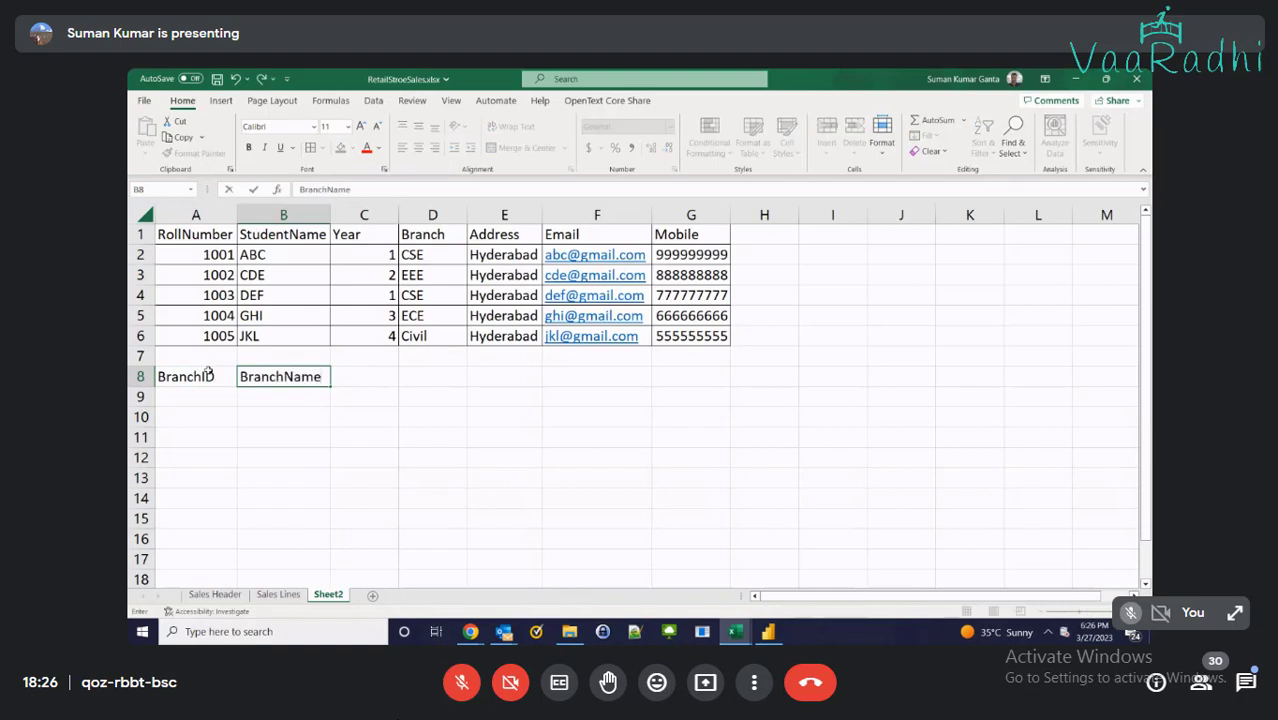
{"action": "key", "text": "Return"}
{"action": "type", "text": "1"}
{"action": "key", "text": "Return"}
{"action": "type", "text": "2"}
{"action": "key", "text": "Return"}
{"action": "type", "text": "3"}
{"action": "key", "text": "Return"}
{"action": "type", "text": "4"}
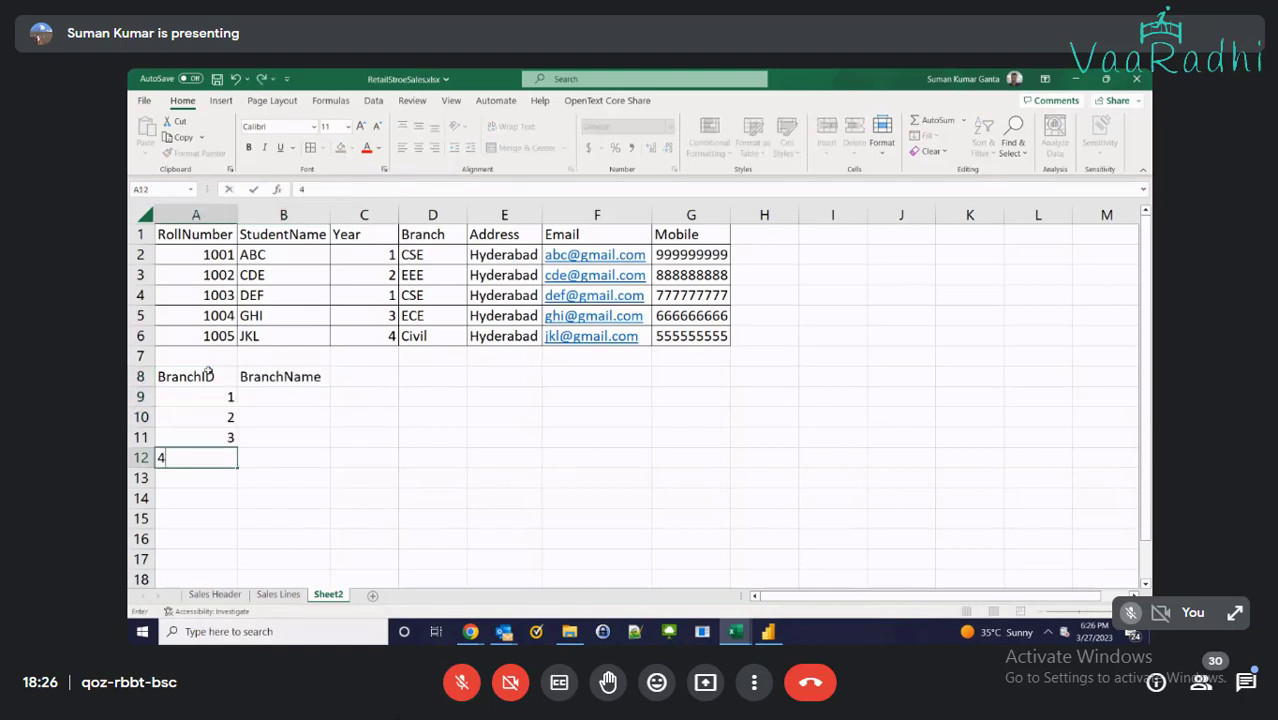
{"action": "key", "text": "Return"}
{"action": "type", "text": "5"}
{"action": "key", "text": "Return"}
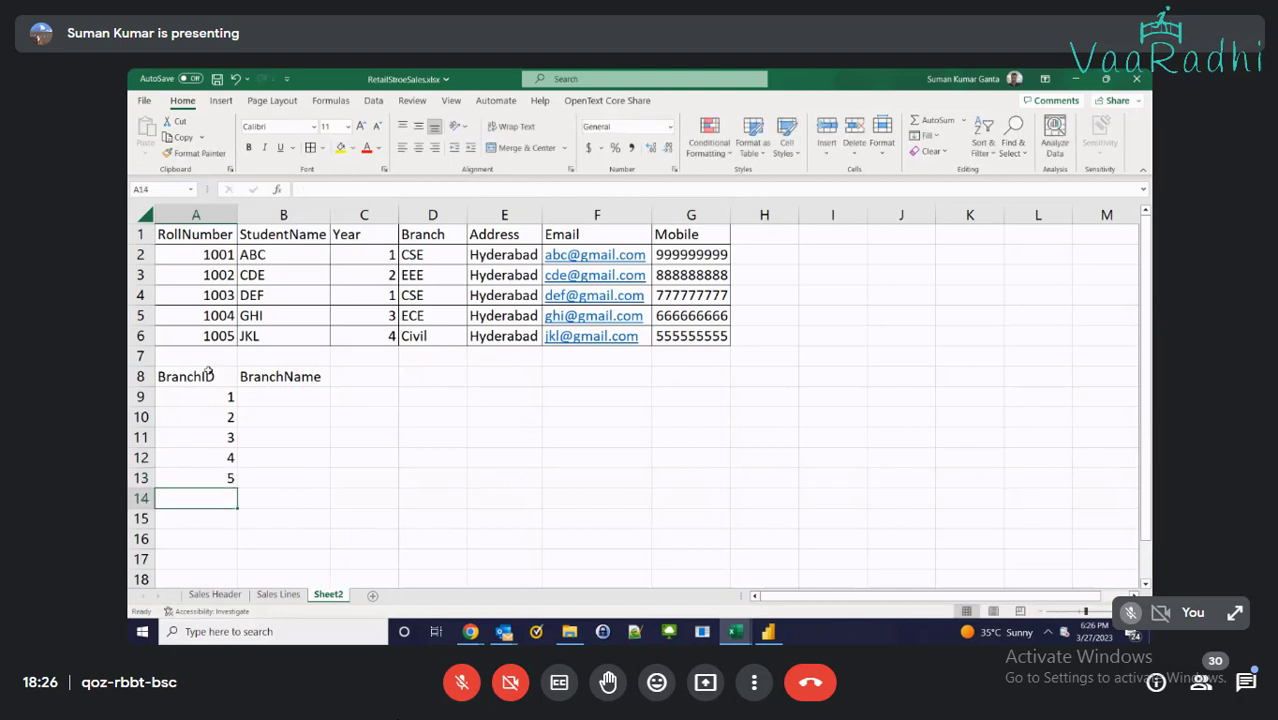
{"action": "key", "text": "Up"}
{"action": "key", "text": "Up"}
{"action": "key", "text": "Up"}
{"action": "key", "text": "Up"}
{"action": "key", "text": "Up"}
{"action": "key", "text": "Right"}
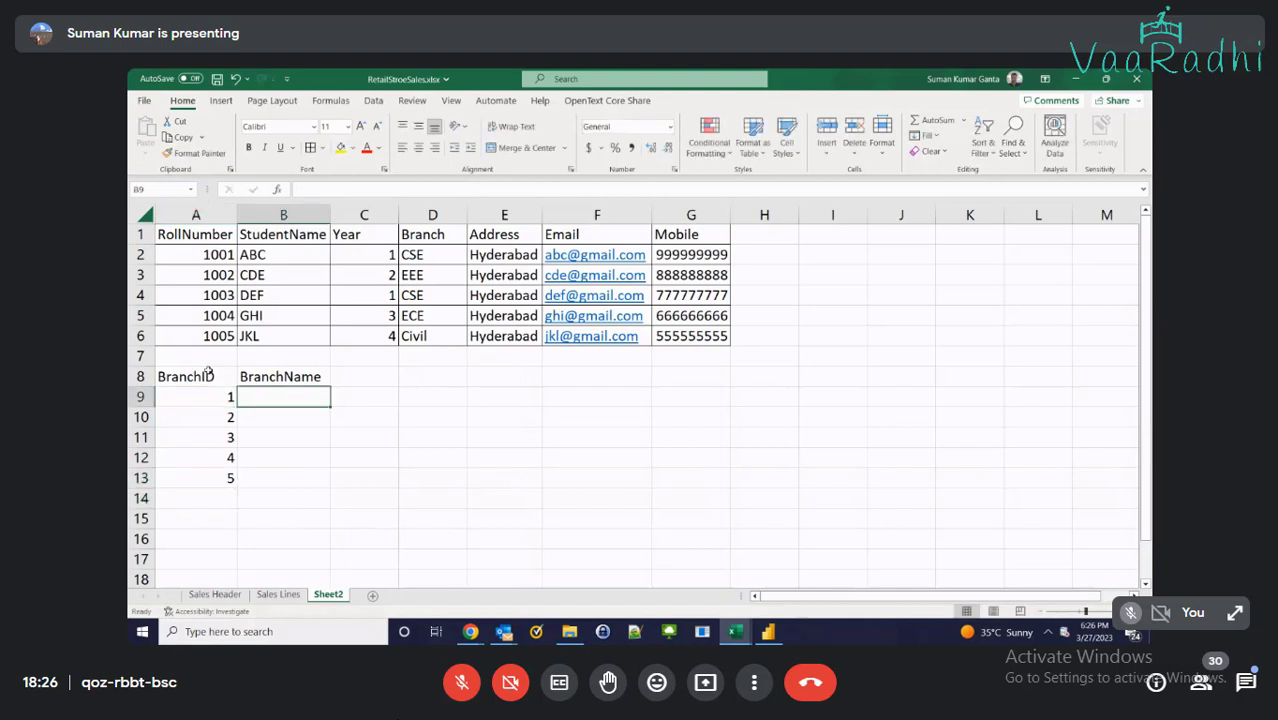
Enter branch names CSE, EEE, ECE, Civil and Mechanical in B9:B13
{"action": "type", "text": "CSE"}
{"action": "key", "text": "Return"}
{"action": "type", "text": "EEE"}
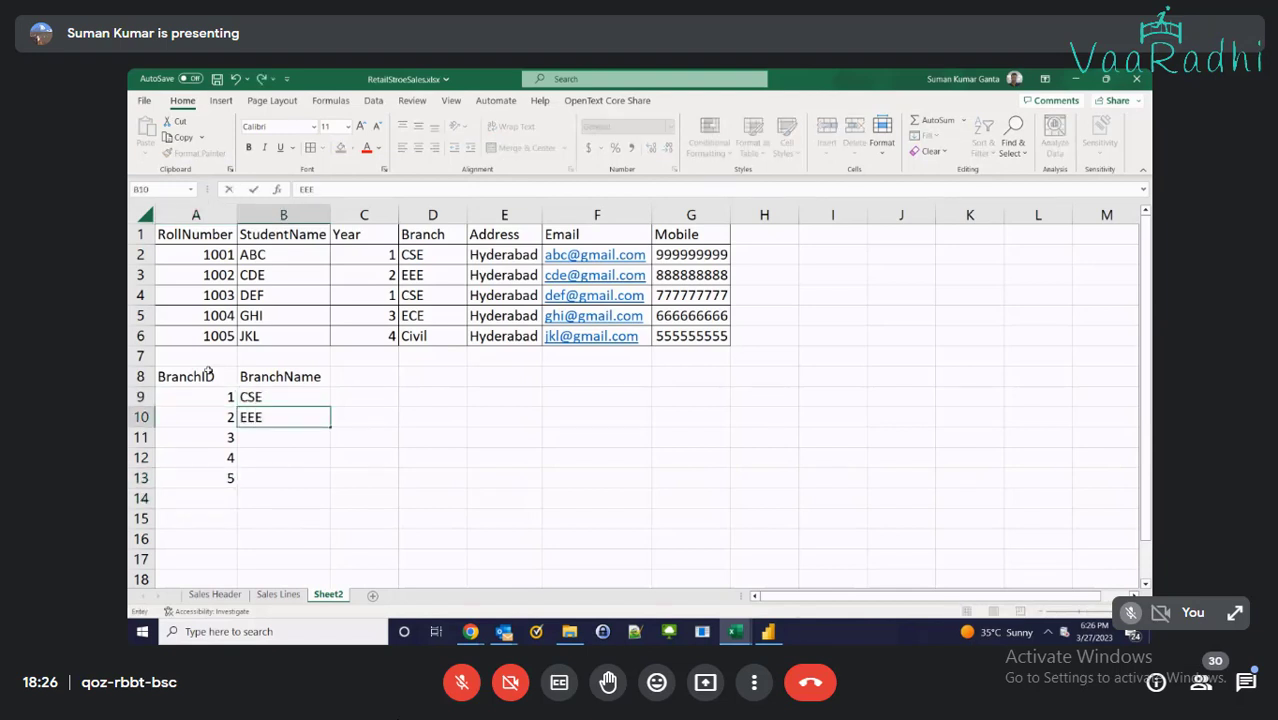
{"action": "key", "text": "Return"}
{"action": "type", "text": "ECE"}
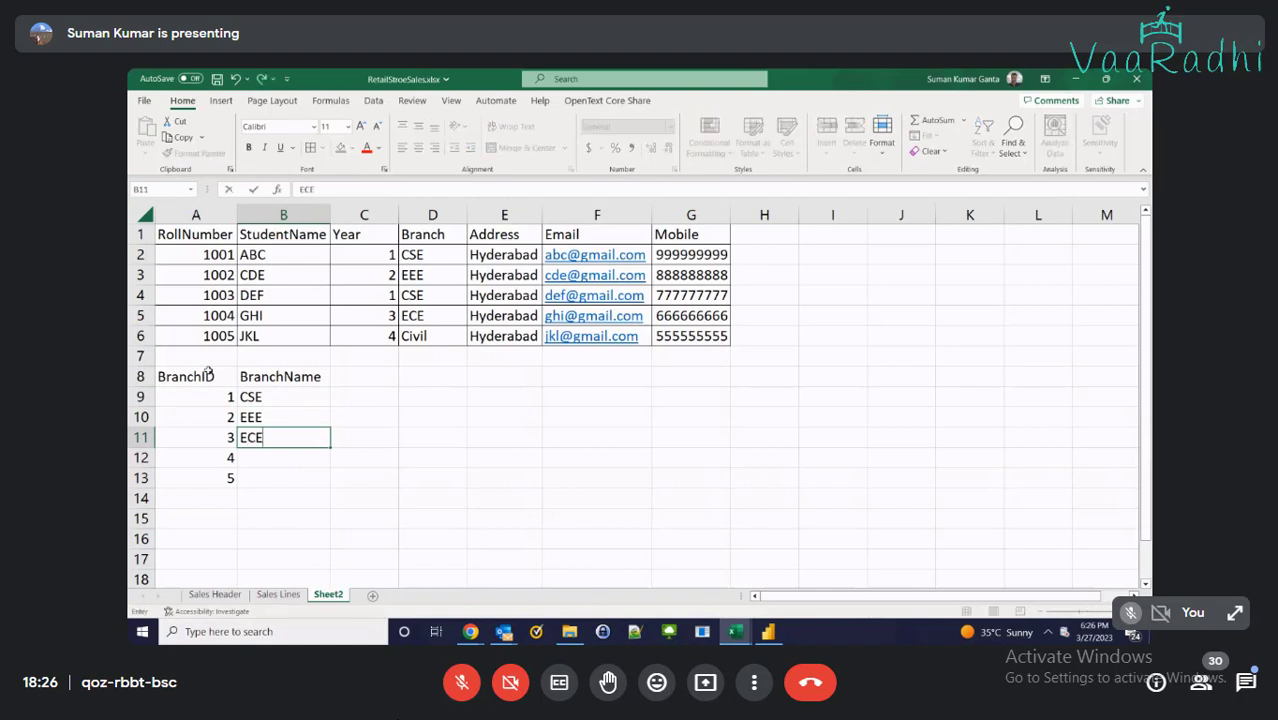
{"action": "key", "text": "Return"}
{"action": "type", "text": "Civi"}
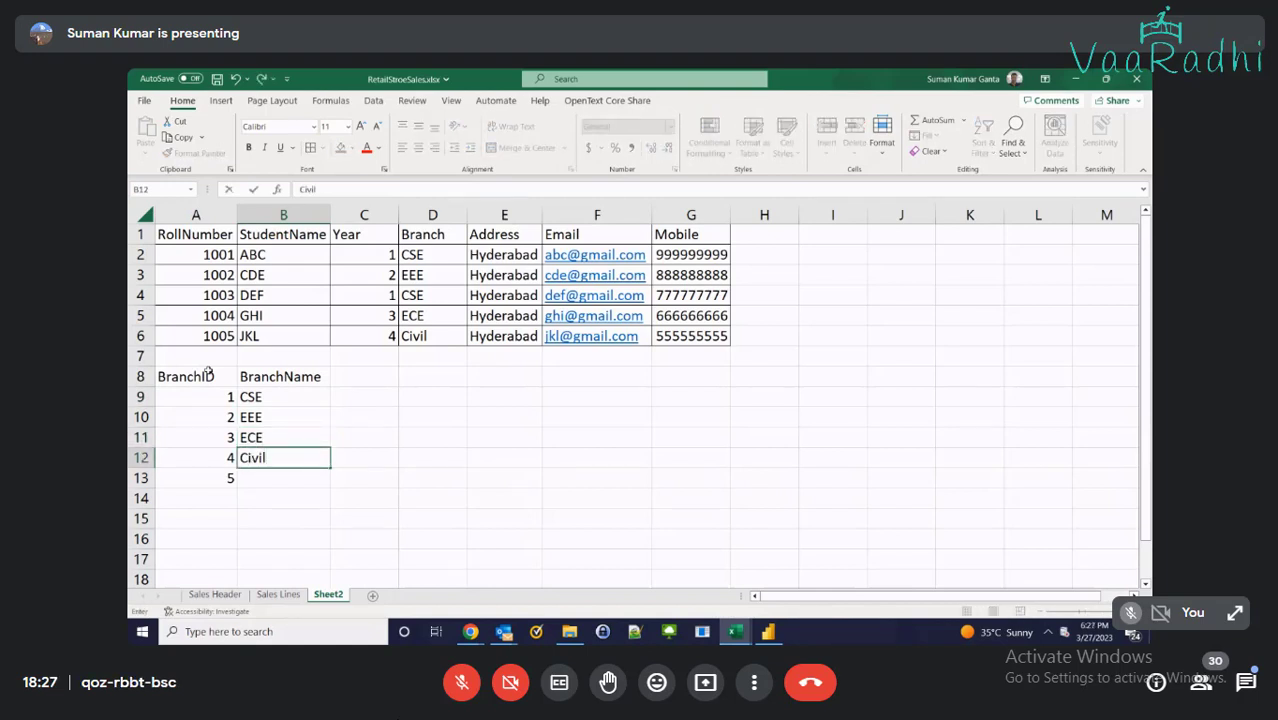
{"action": "type", "text": "l"}
{"action": "key", "text": "Return"}
{"action": "type", "text": "Mechan"}
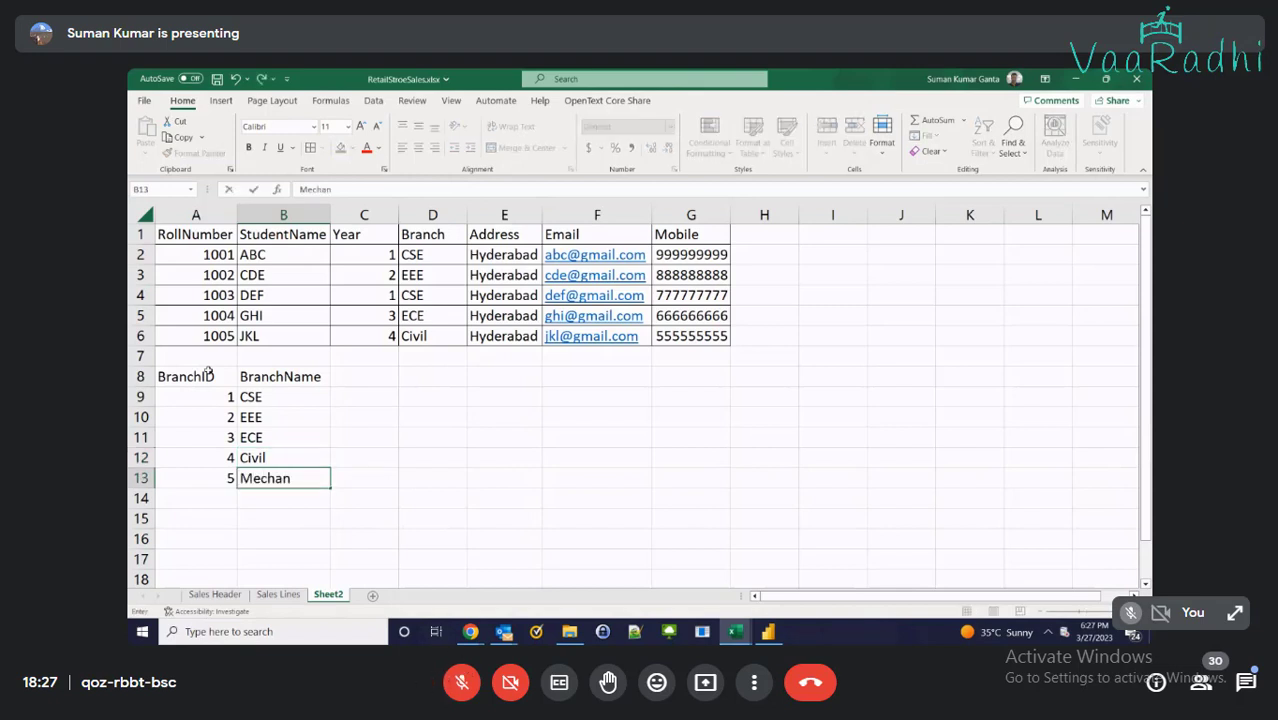
{"action": "type", "text": "ical"}
{"action": "key", "text": "ctrl+Return"}
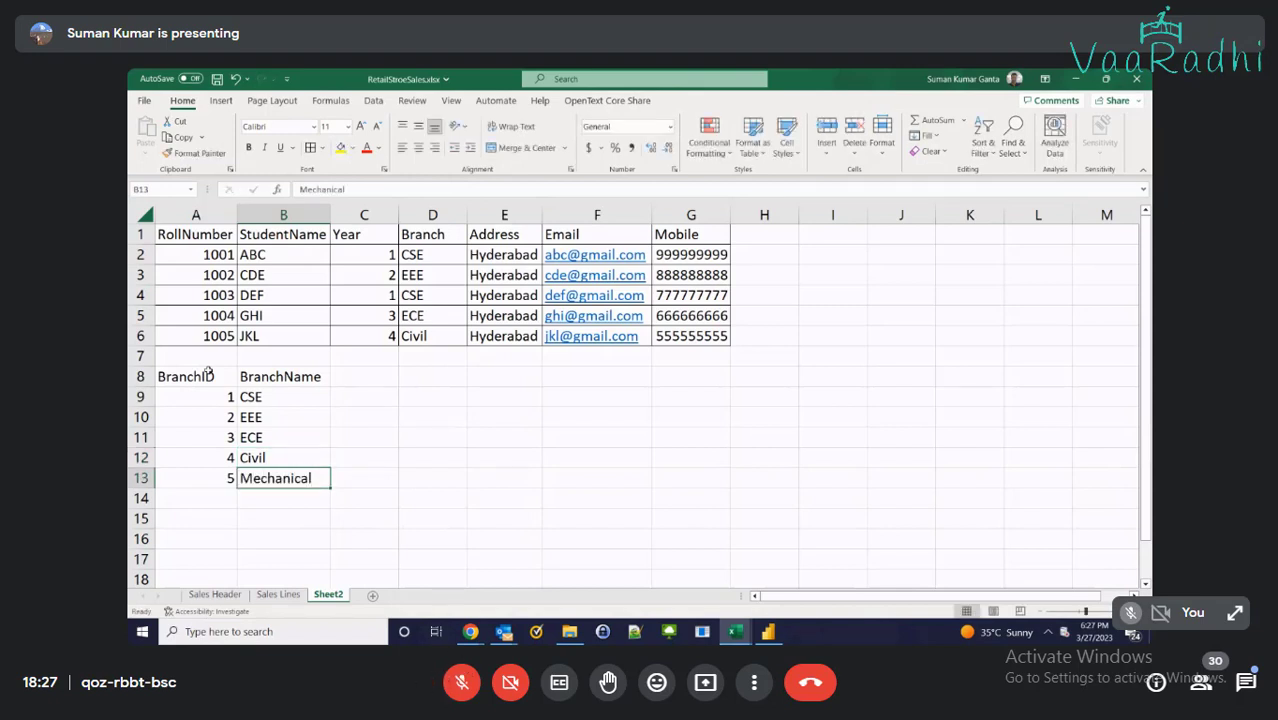
Apply All Borders to lookup table A8:B13, then select cell D2
{"action": "left_click", "coordinate": [208, 372], "text": "shift"}
{"action": "left_click", "coordinate": [293, 148]}
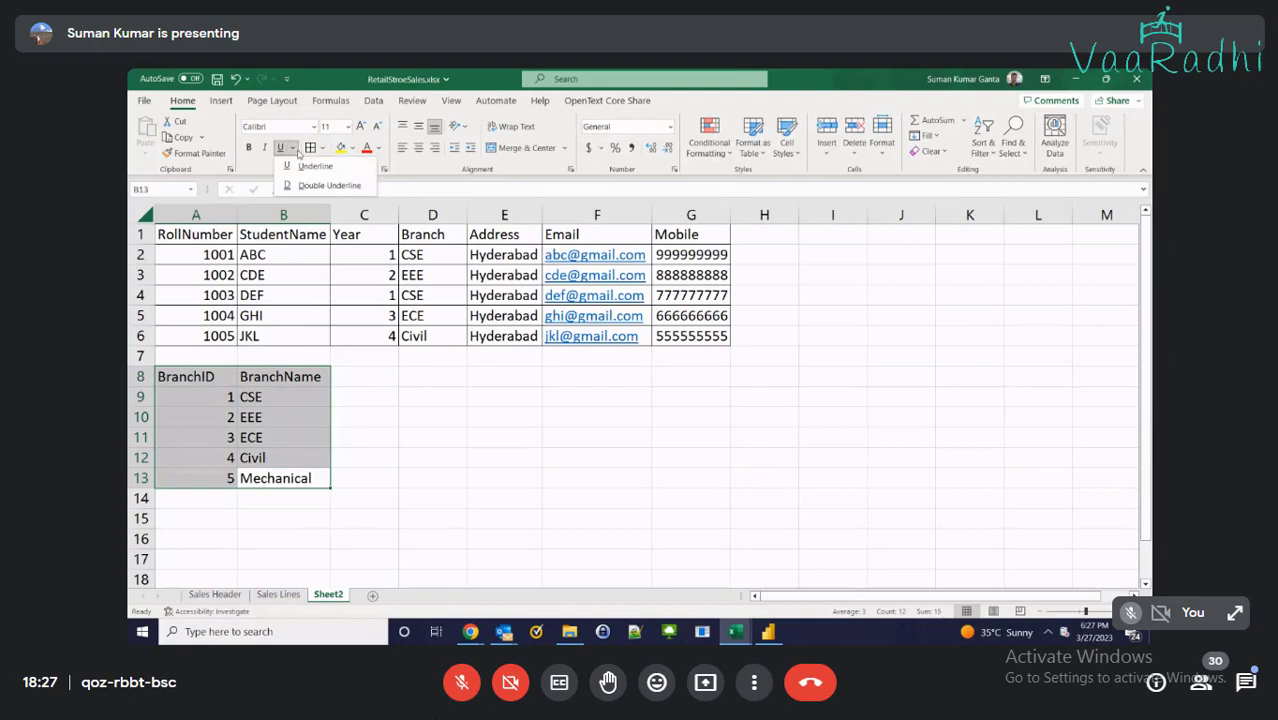
{"action": "left_click", "coordinate": [305, 150]}
{"action": "left_click", "coordinate": [320, 148]}
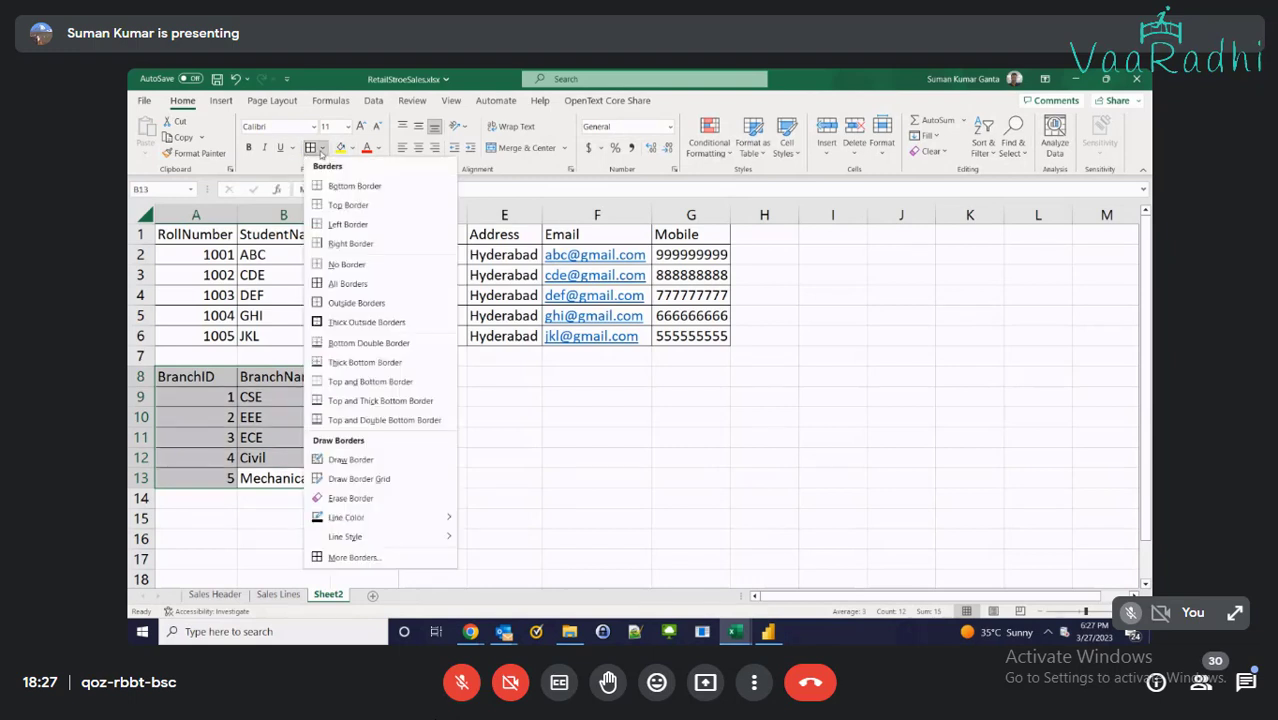
{"action": "left_click", "coordinate": [312, 152]}
{"action": "left_click", "coordinate": [470, 355]}
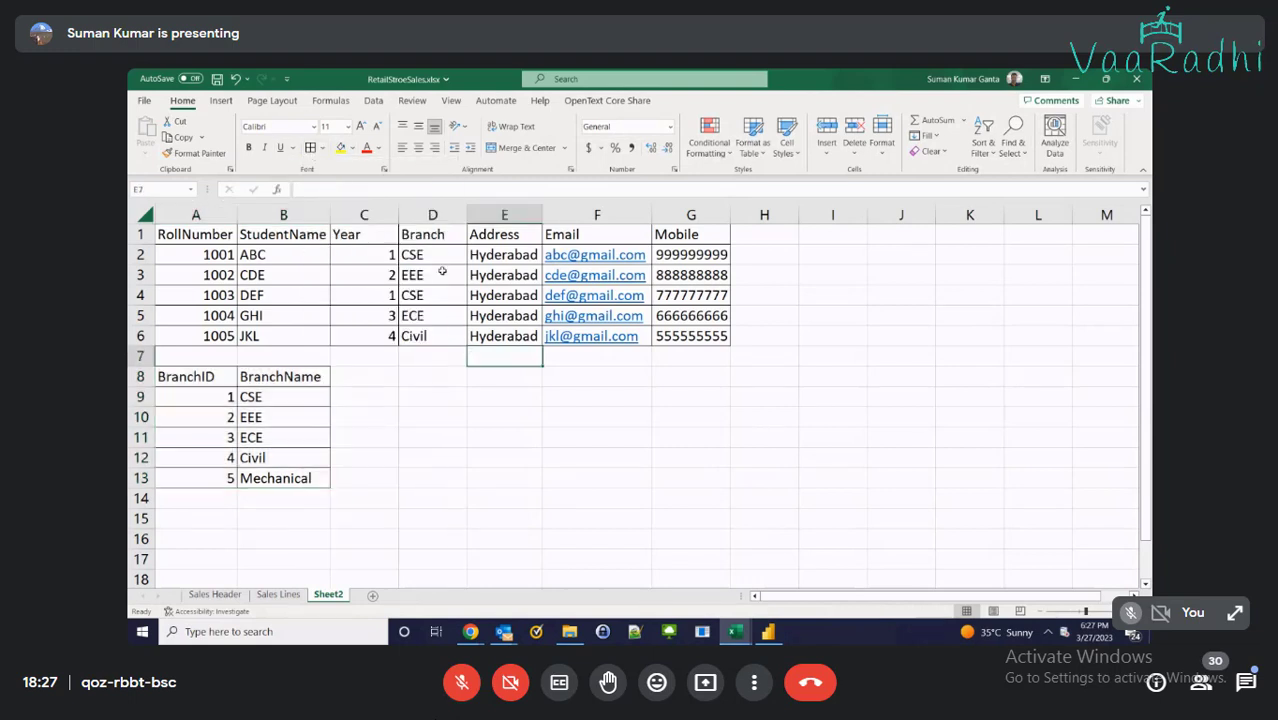
{"action": "left_click", "coordinate": [439, 255]}
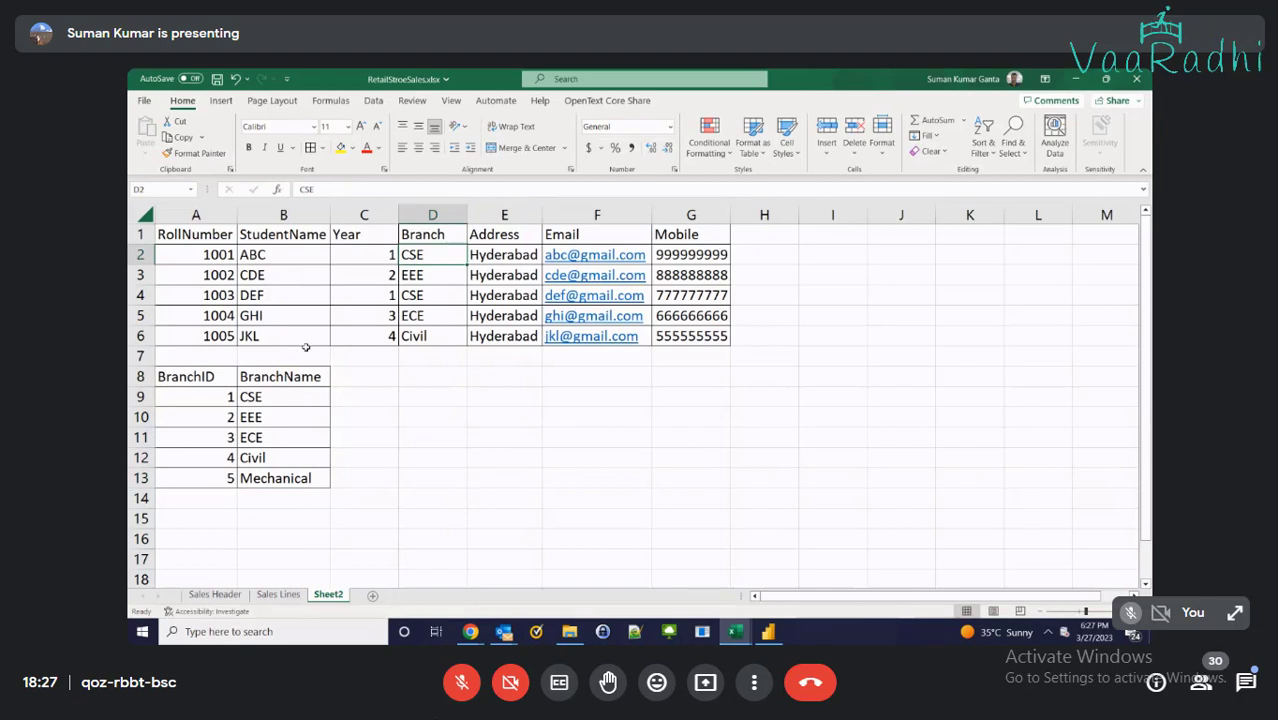
{"action": "left_click", "coordinate": [461, 686]}
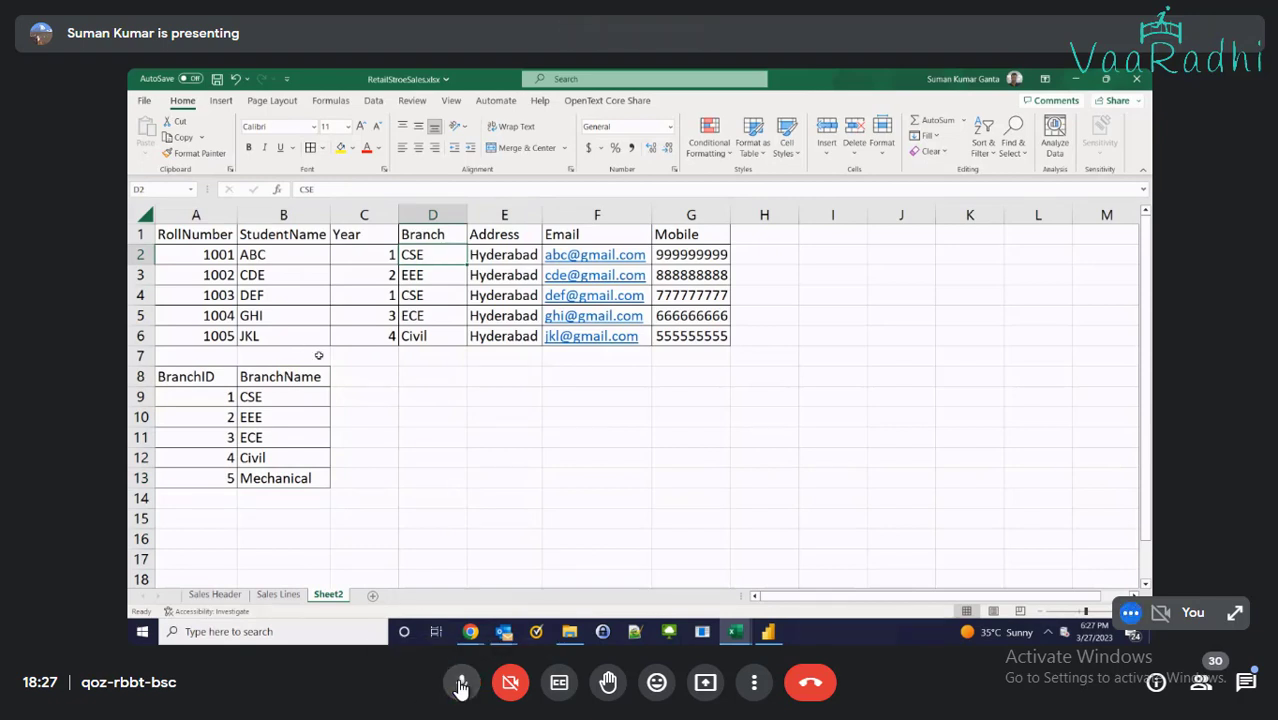
Enter branch ID 1 in D2 and fill D2 and the CSE lookup row A9:B9 yellow
{"action": "type", "text": "1"}
{"action": "key", "text": "Tab"}
{"action": "left_click", "coordinate": [432, 261]}
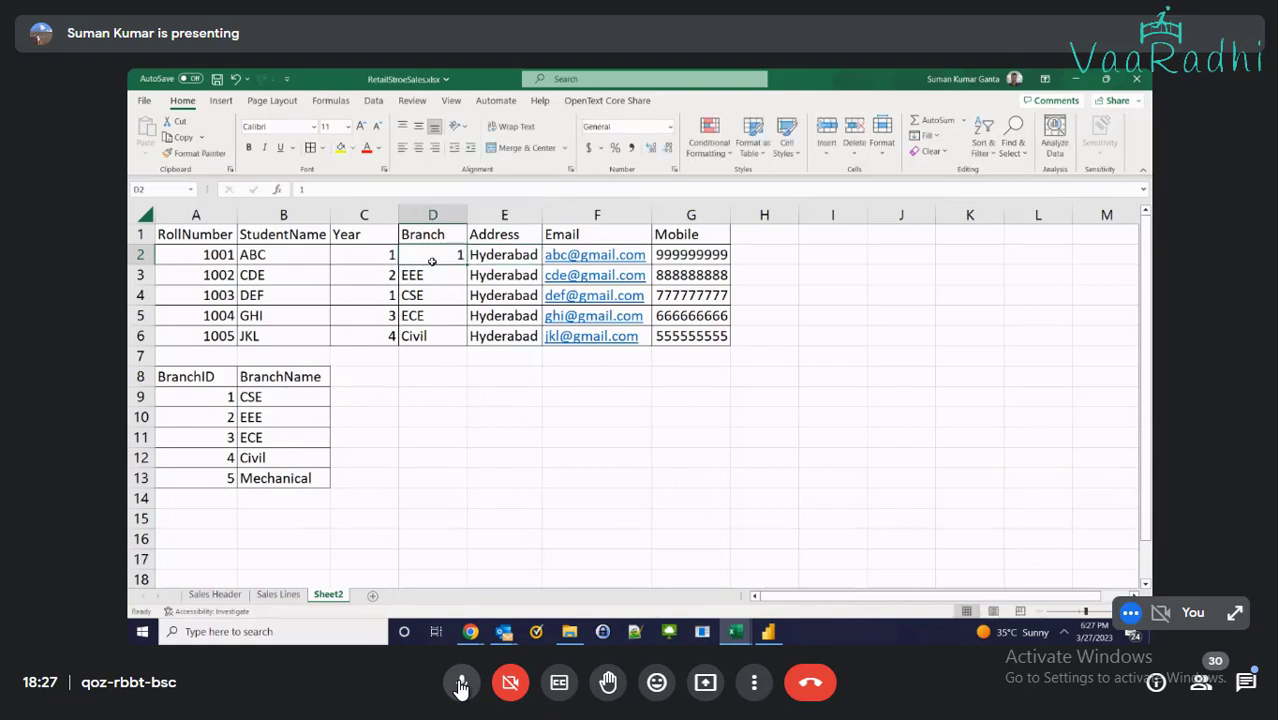
{"action": "left_click", "coordinate": [198, 404]}
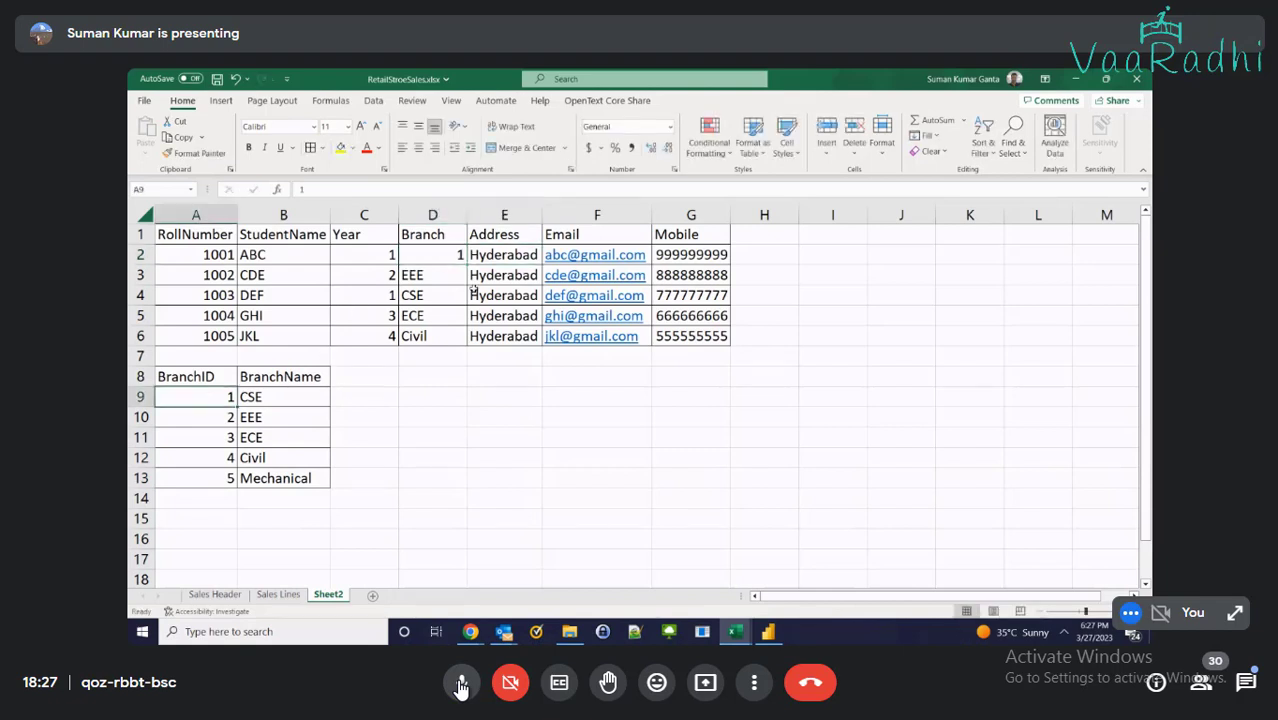
{"action": "left_click", "coordinate": [439, 258]}
{"action": "left_click", "coordinate": [340, 147]}
{"action": "left_click", "coordinate": [196, 397]}
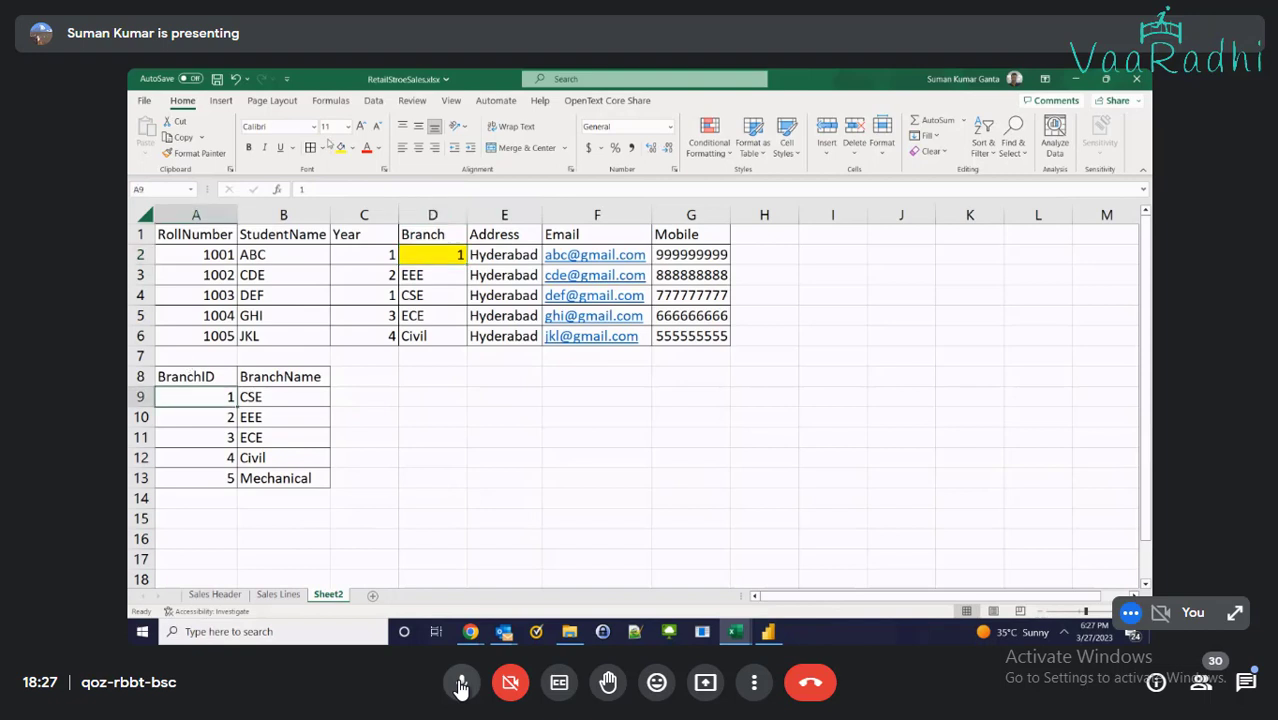
{"action": "left_click", "coordinate": [340, 147]}
{"action": "left_click", "coordinate": [447, 281]}
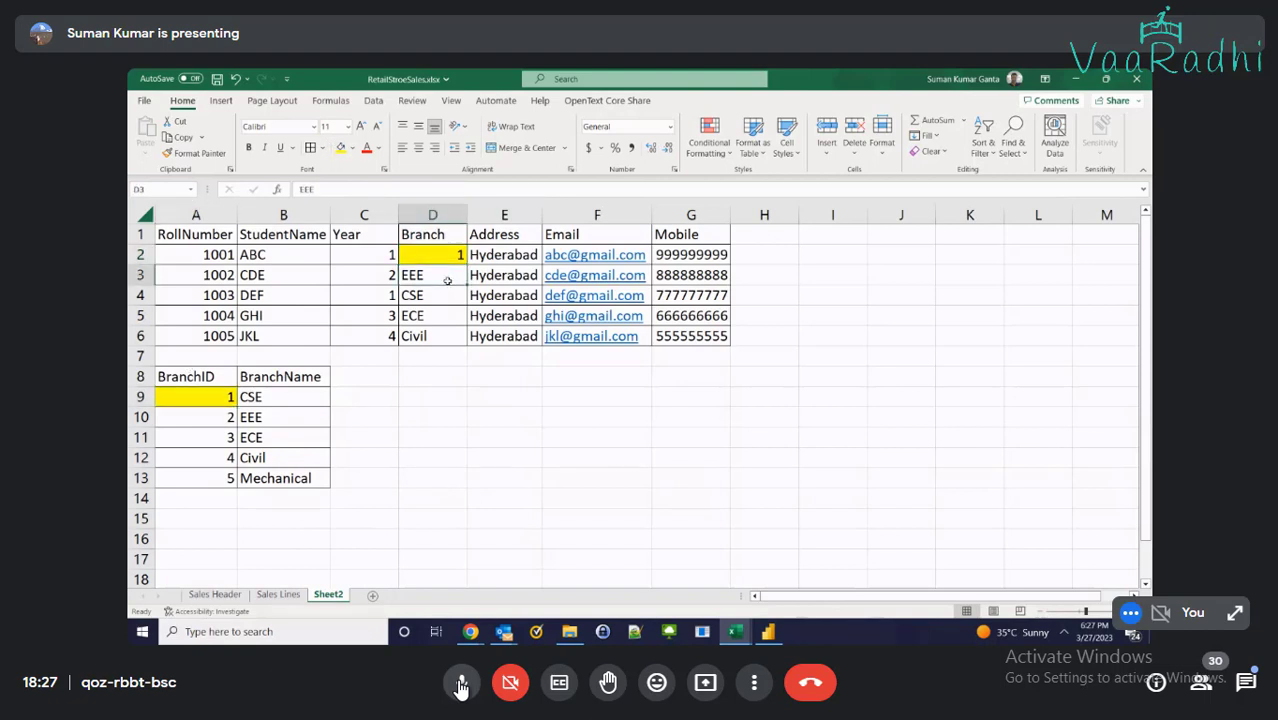
{"action": "left_click_drag", "start_coordinate": [253, 396], "coordinate": [196, 397]}
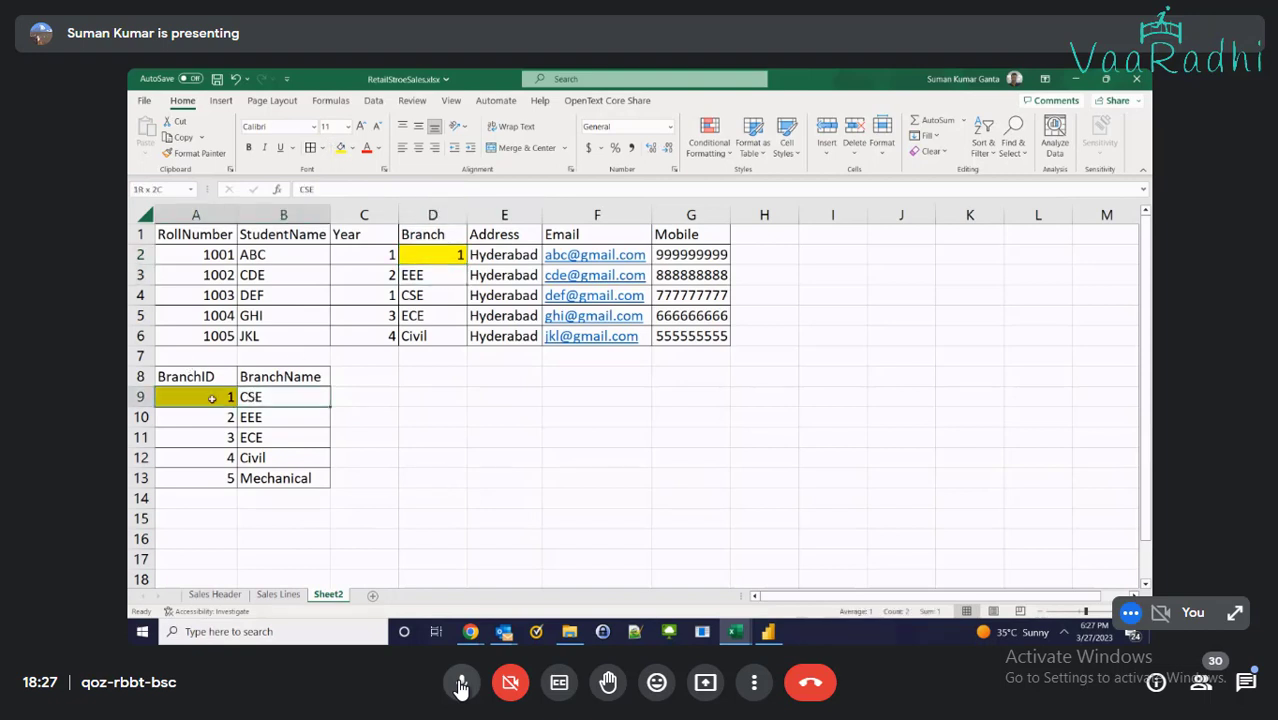
{"action": "left_click", "coordinate": [340, 147]}
Replace D3 with ID 2 and fill D3 and the EEE lookup row A10:B10 light green
{"action": "left_click", "coordinate": [428, 279]}
{"action": "type", "text": "2"}
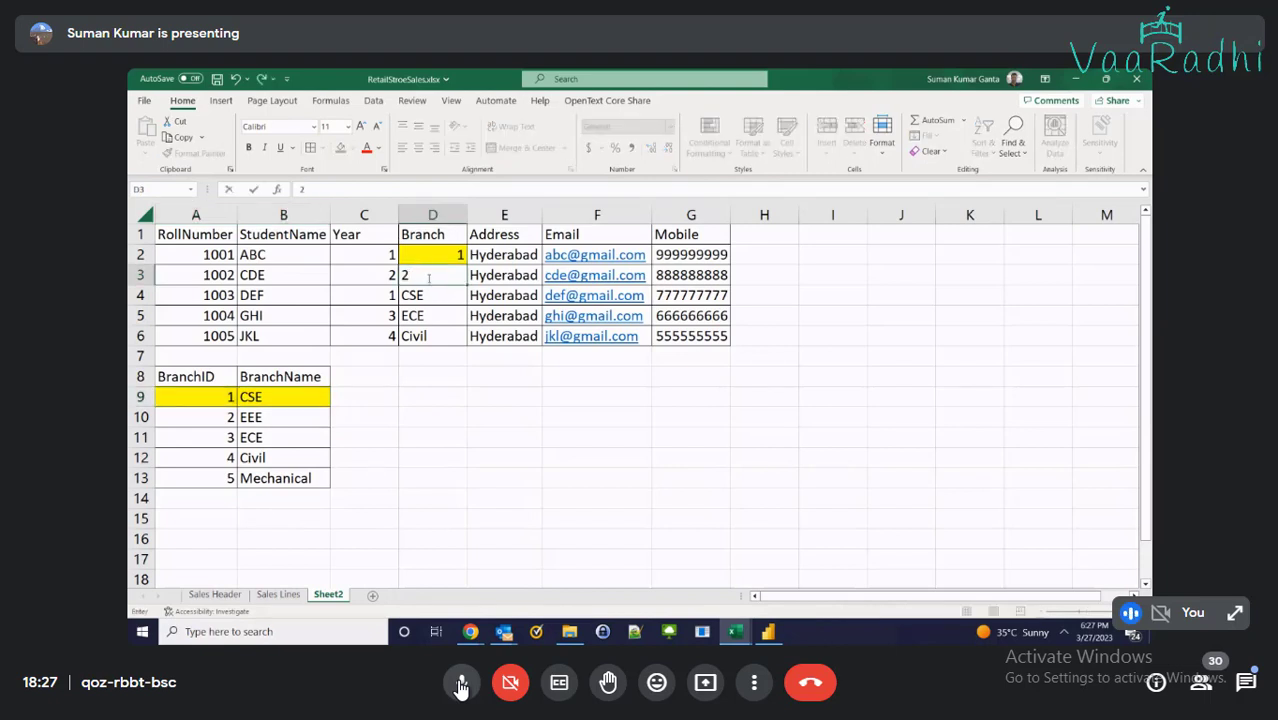
{"action": "key", "text": "ctrl+Return"}
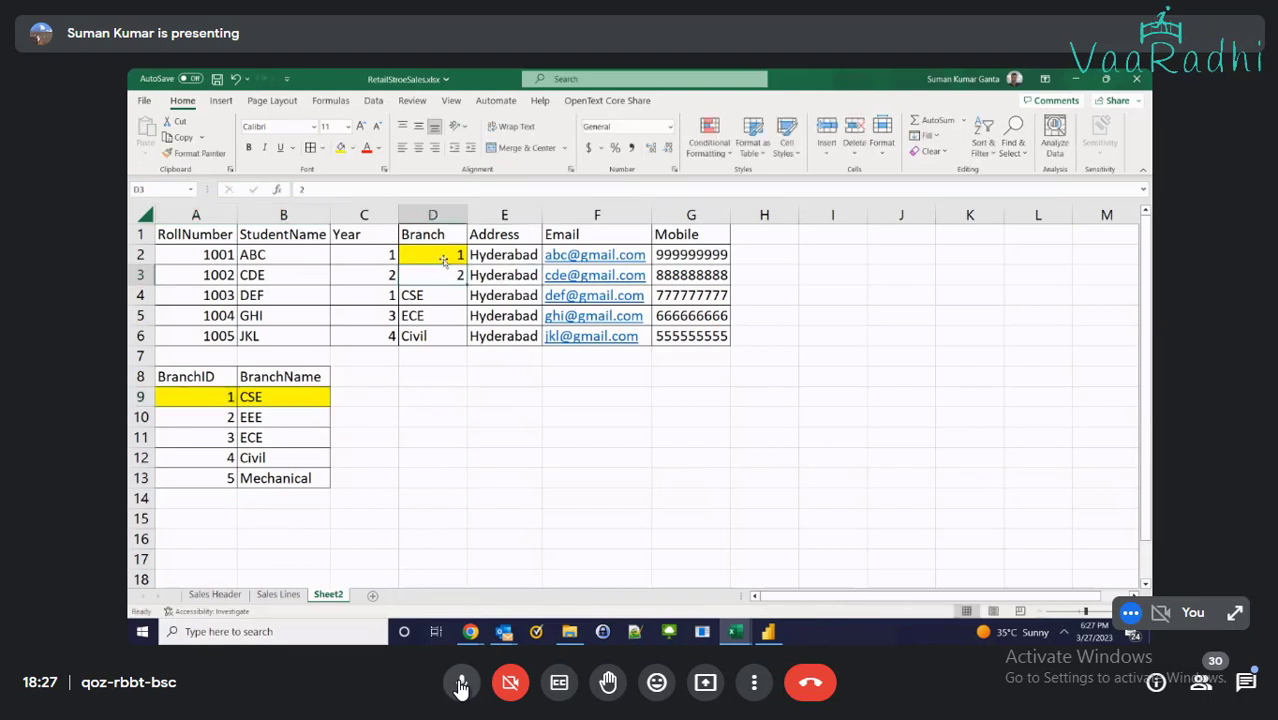
{"action": "left_click", "coordinate": [340, 148]}
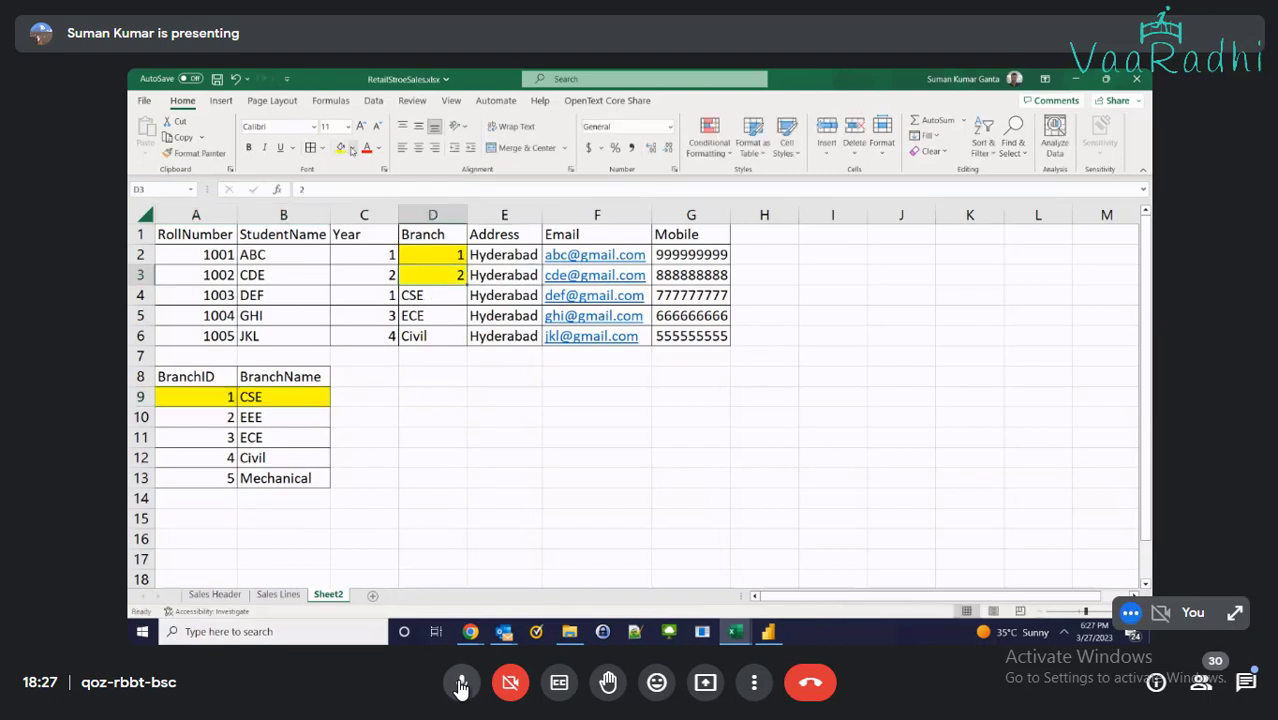
{"action": "left_click", "coordinate": [352, 148]}
{"action": "left_click", "coordinate": [381, 273]}
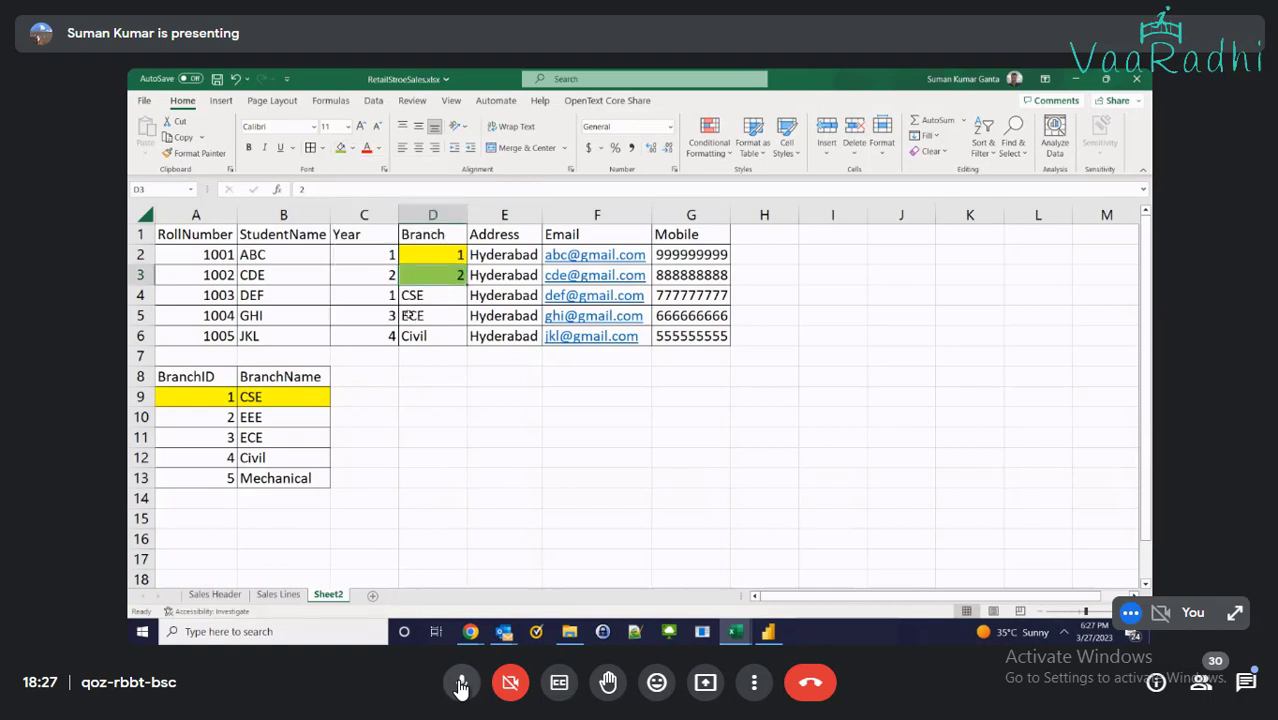
{"action": "left_click", "coordinate": [261, 416]}
{"action": "left_click_drag", "start_coordinate": [208, 416], "coordinate": [285, 416]}
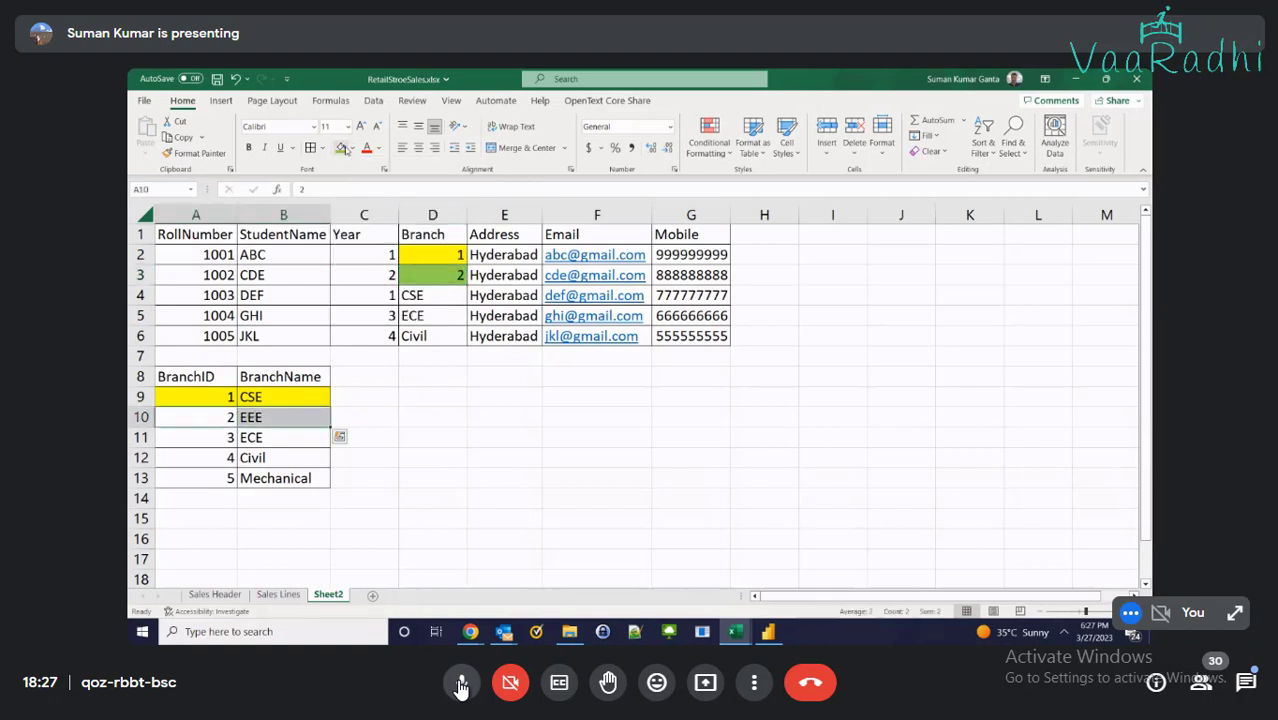
{"action": "left_click", "coordinate": [341, 148]}
{"action": "left_click", "coordinate": [413, 296]}
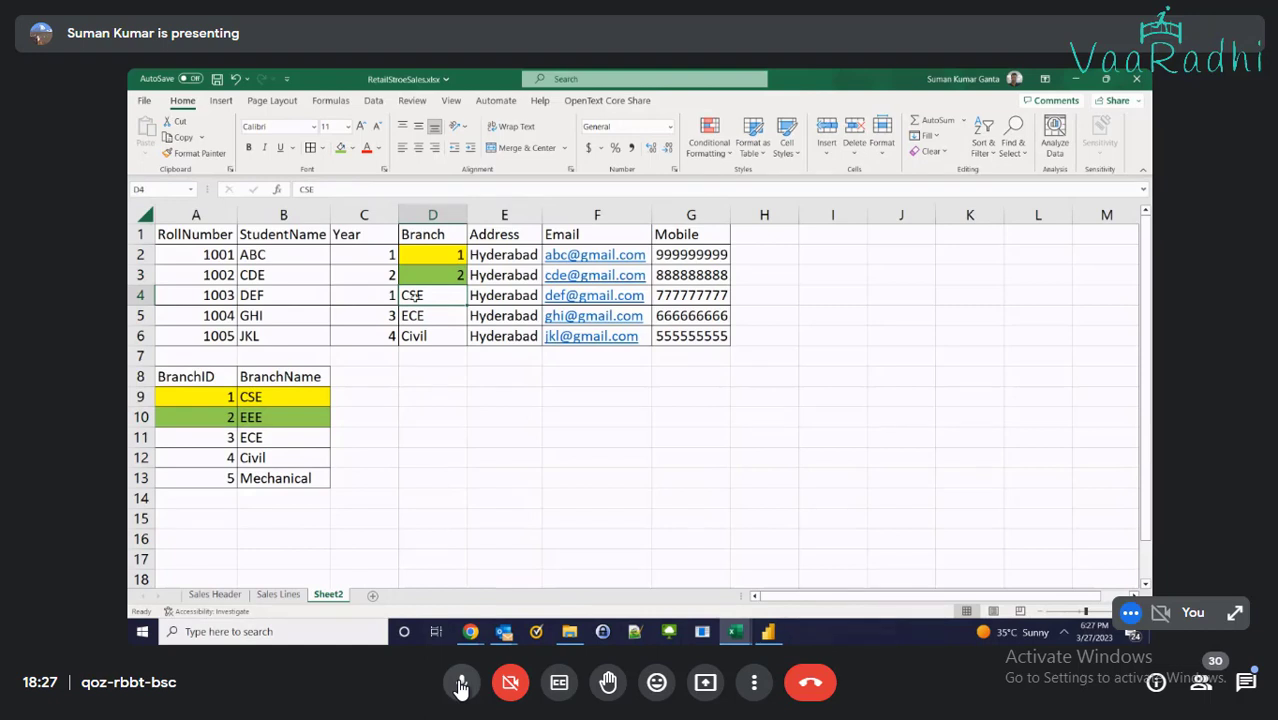
{"action": "left_click", "coordinate": [461, 687]}
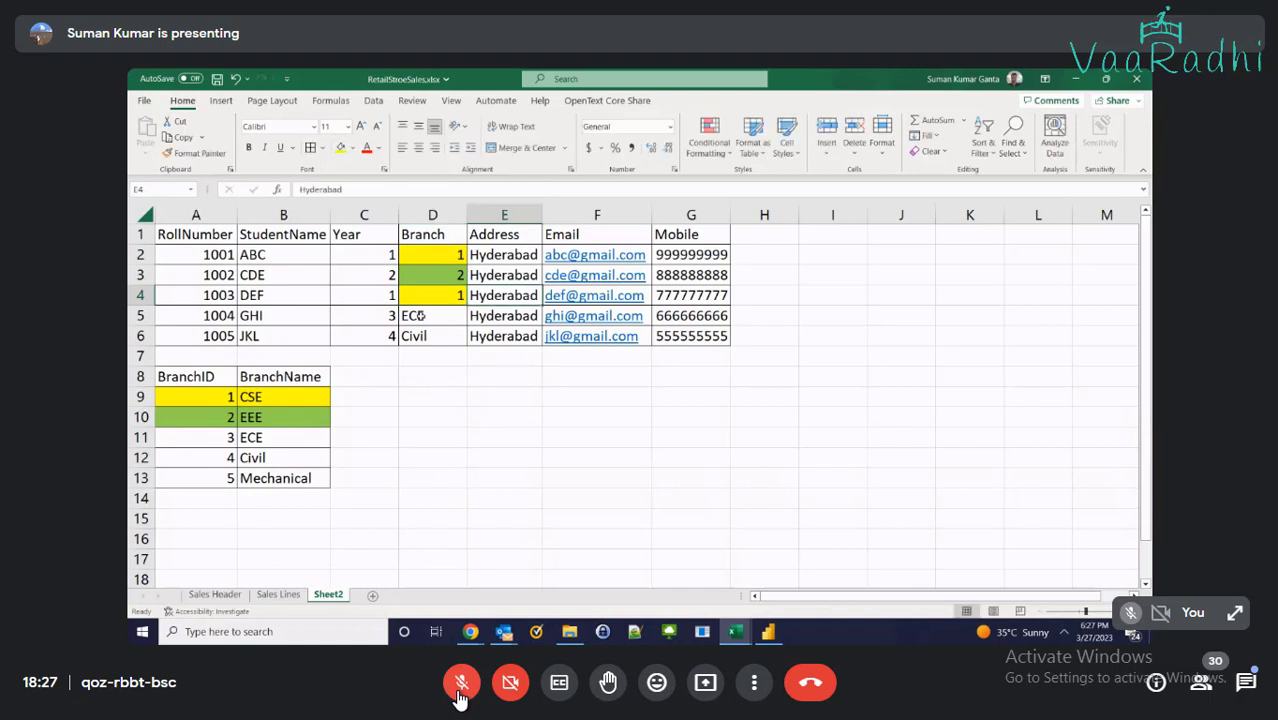
Toggle the meeting microphone between unmuted and muted twice
{"action": "left_click", "coordinate": [462, 684]}
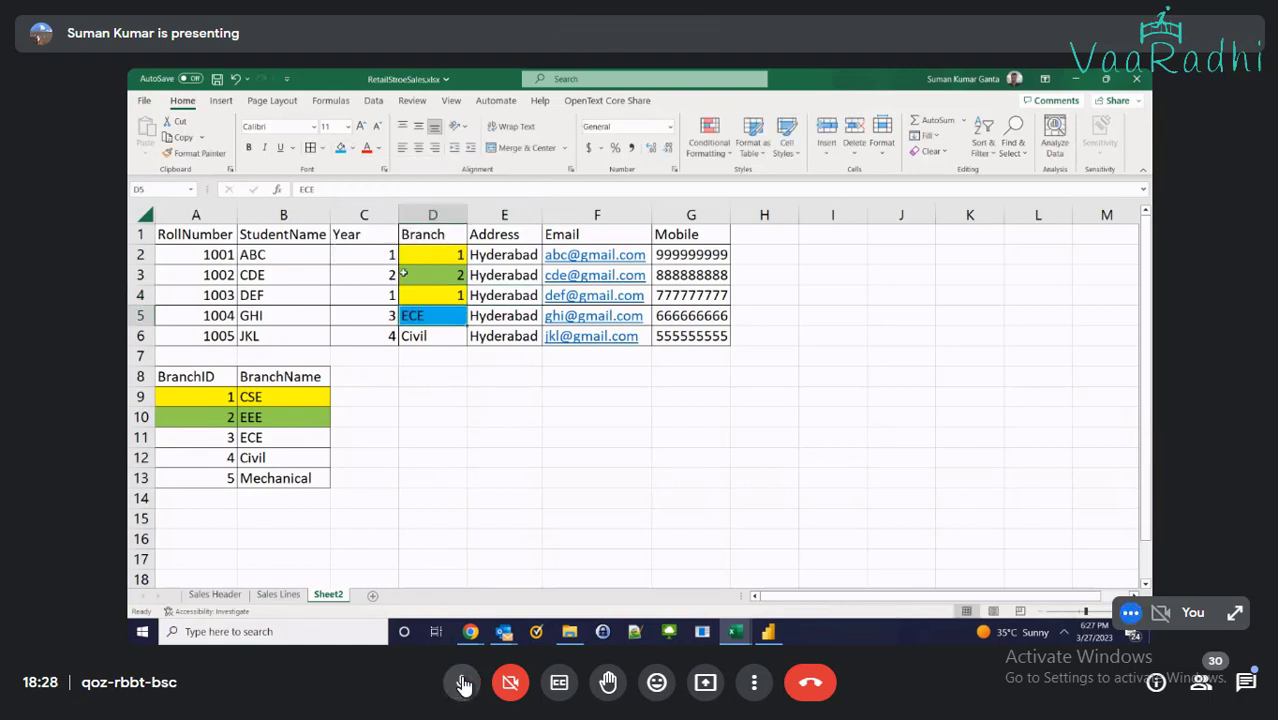
{"action": "left_click", "coordinate": [463, 684]}
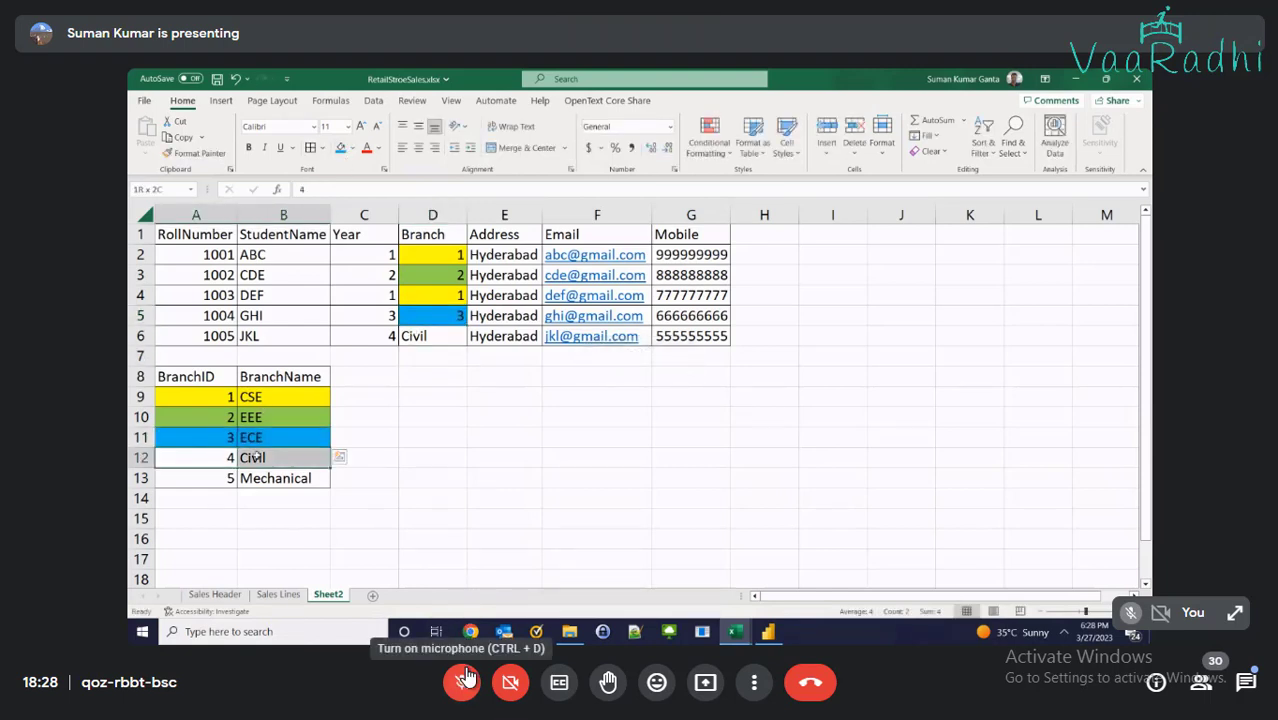
{"action": "left_click", "coordinate": [462, 683]}
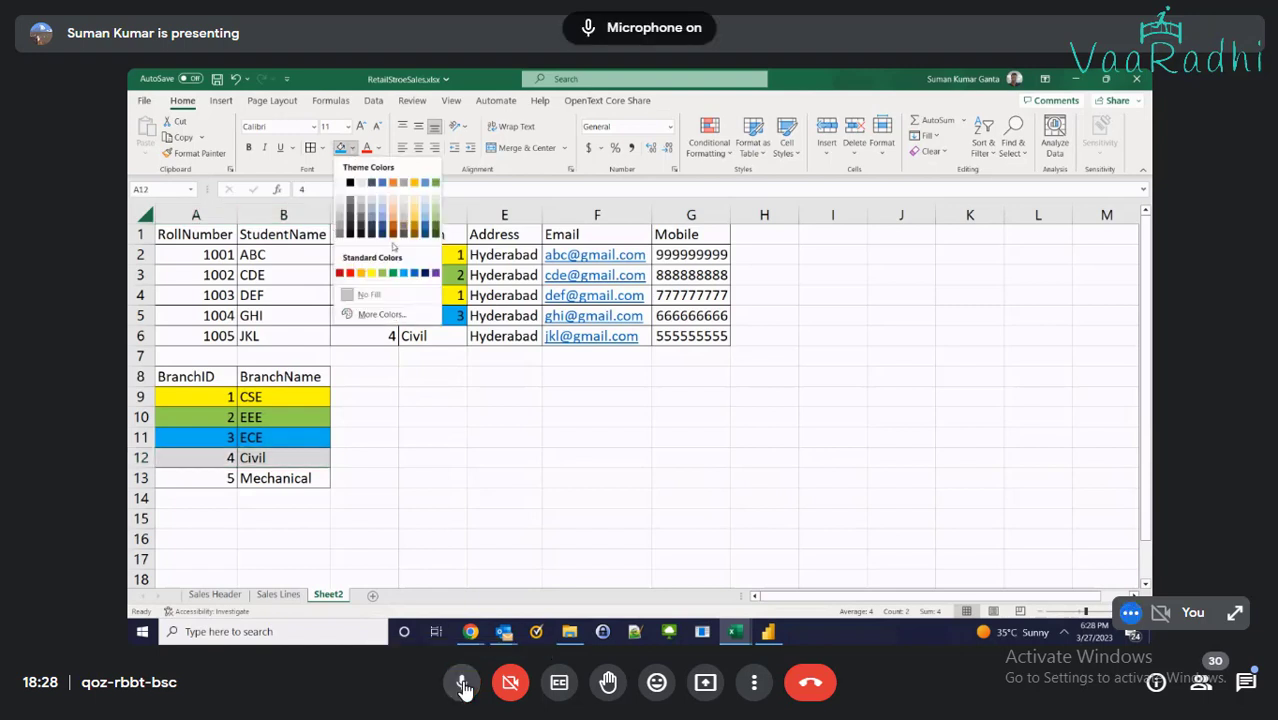
{"action": "left_click", "coordinate": [462, 683]}
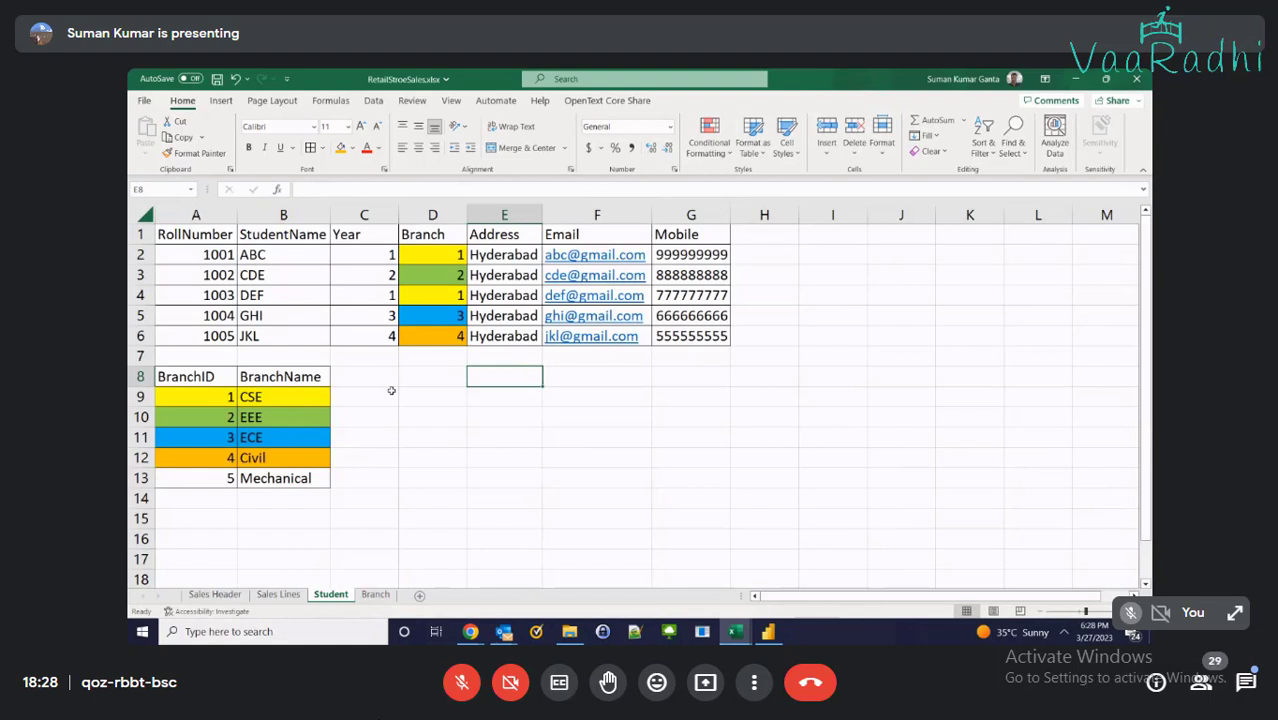
Unmute the meeting microphone briefly, then mute it again
{"action": "left_click", "coordinate": [460, 690]}
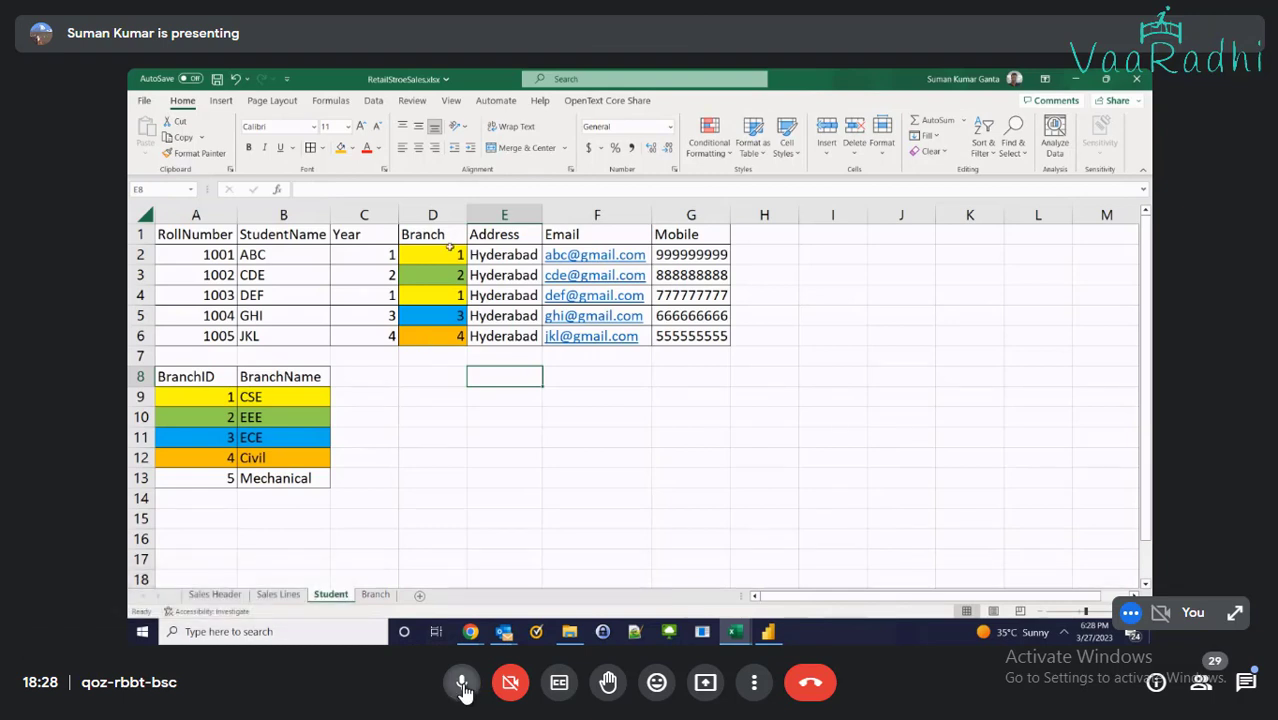
{"action": "left_click", "coordinate": [462, 688]}
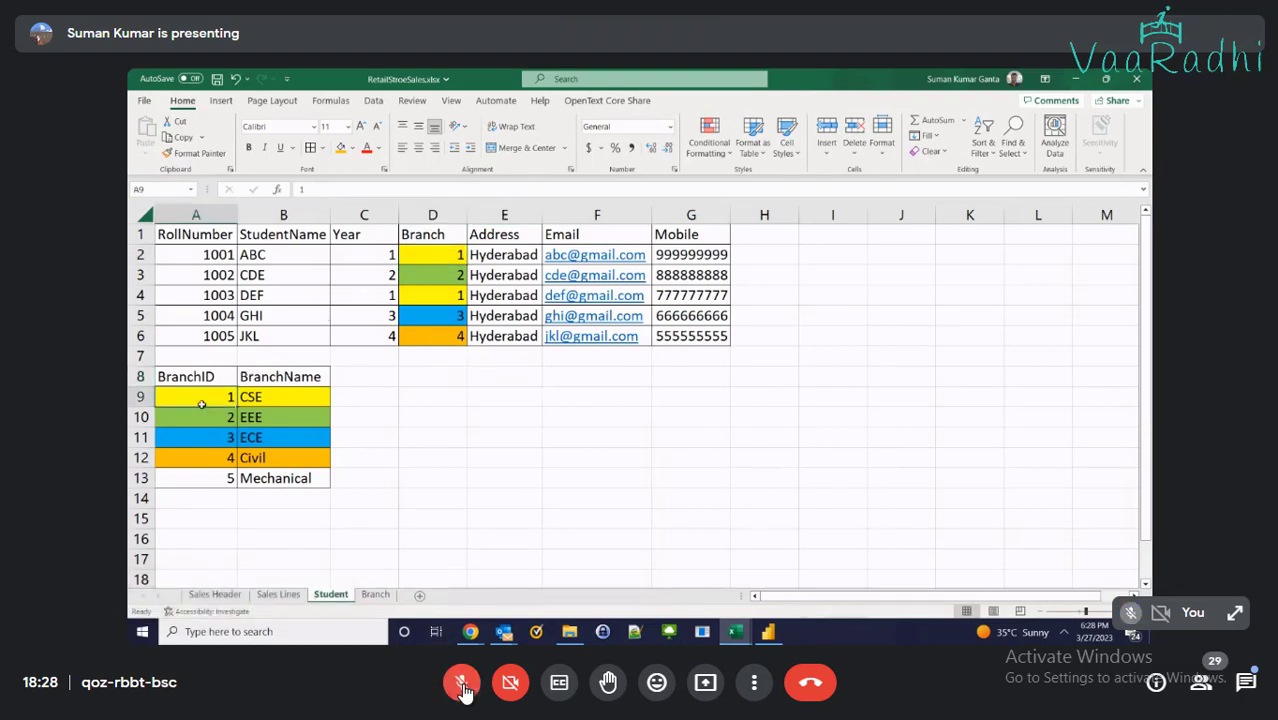
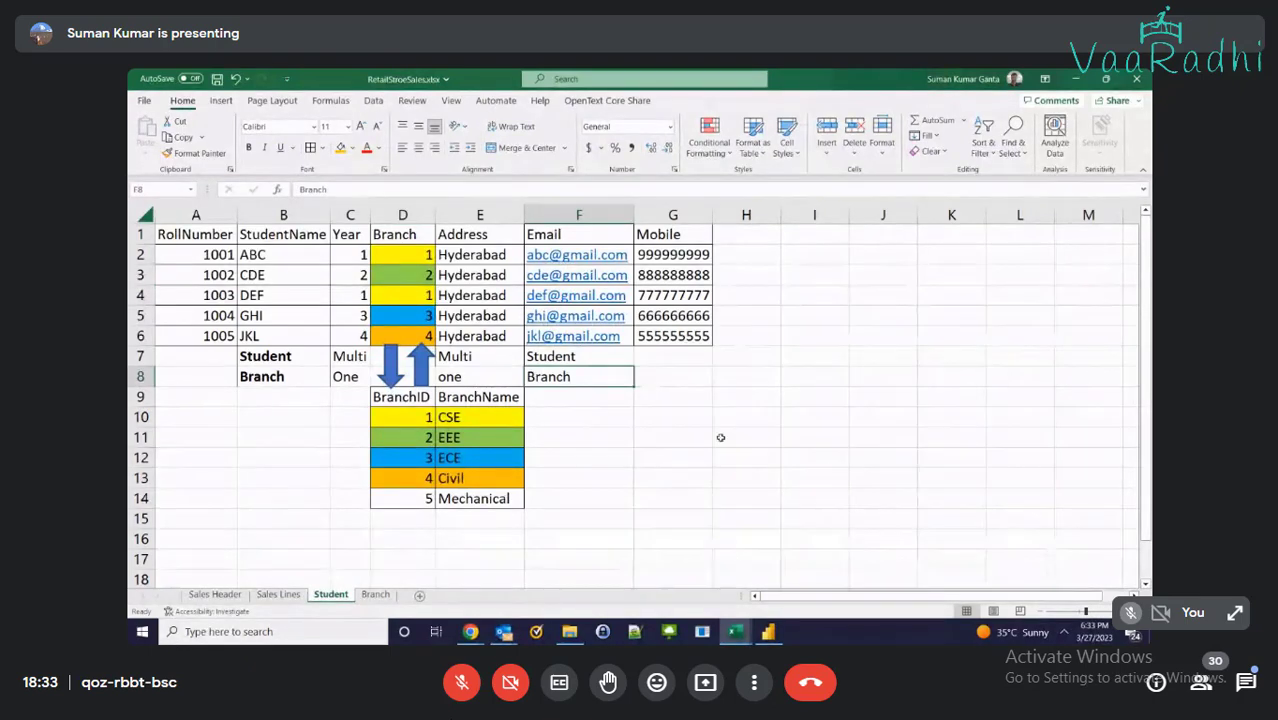
Snip the Student sheet's student and branch tables (A1:G14) to the clipboard
{"action": "left_click", "coordinate": [380, 598]}
{"action": "left_click", "coordinate": [331, 596]}
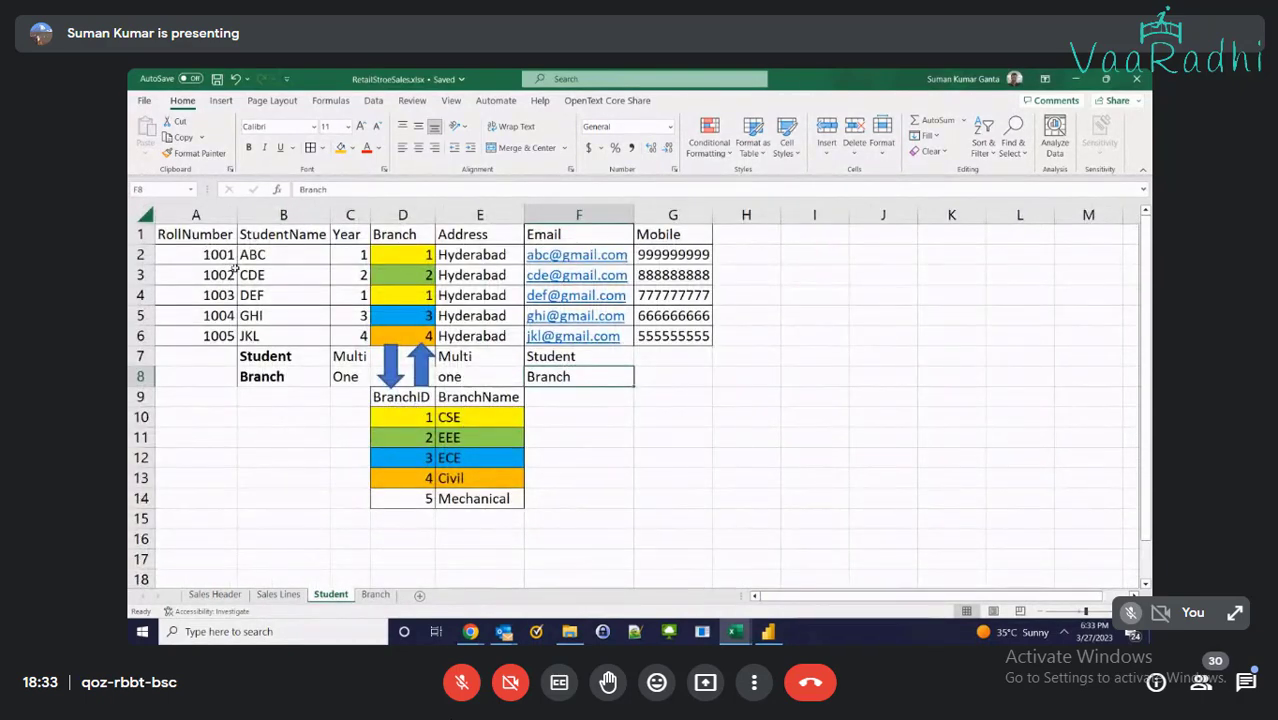
{"action": "key", "text": "super+shift+s"}
{"action": "left_click_drag", "start_coordinate": [148, 220], "coordinate": [714, 512]}
Launch Paint and try pasting the snip, then undo back to a blank canvas
{"action": "key", "text": "super"}
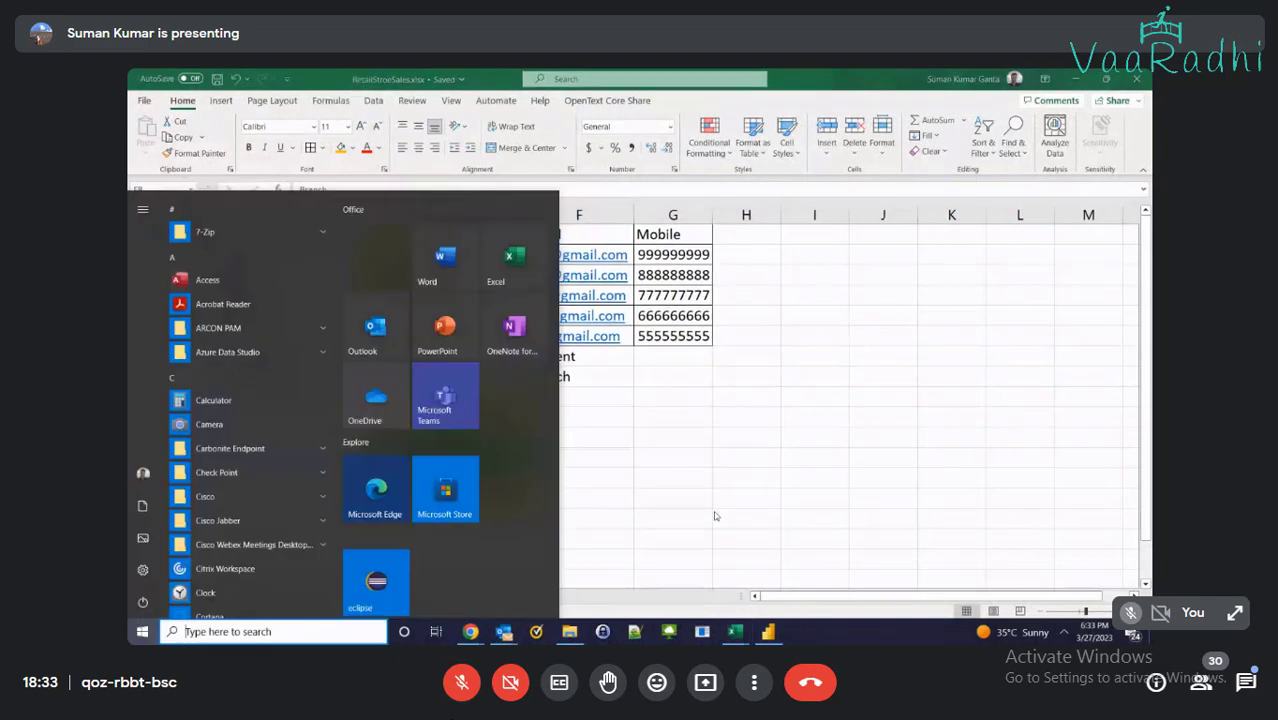
{"action": "type", "text": "paint"}
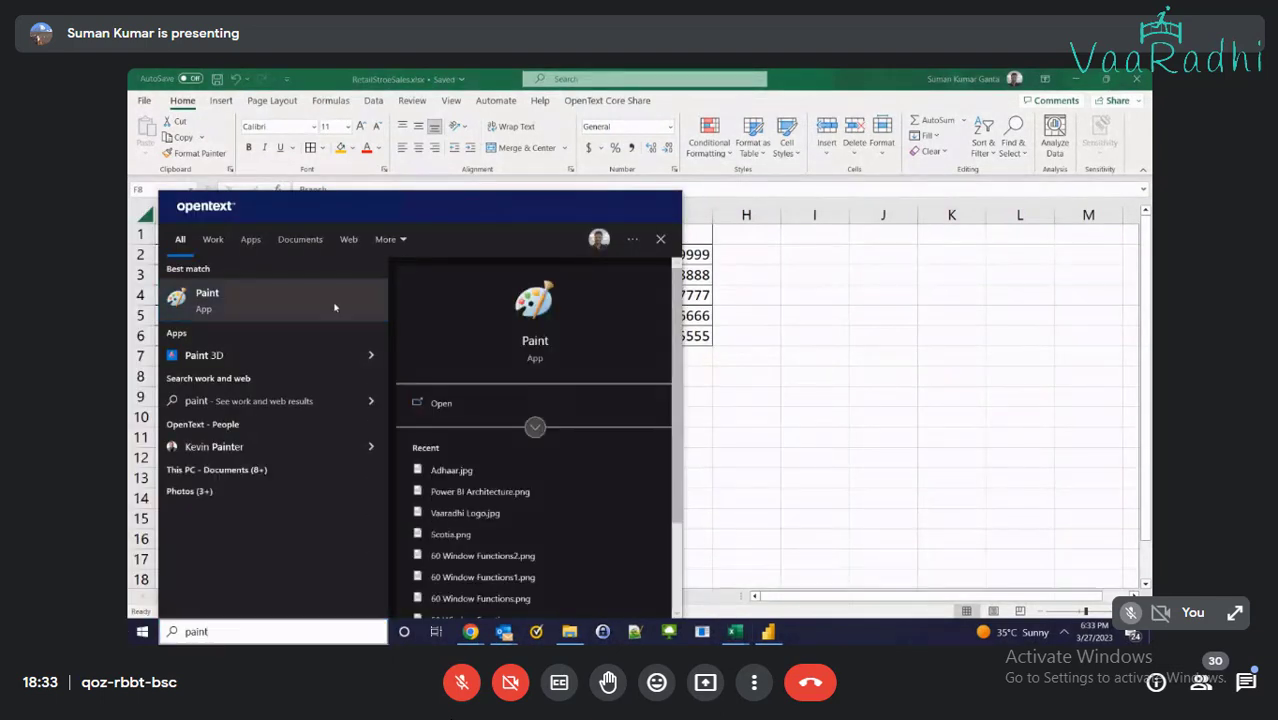
{"action": "left_click", "coordinate": [335, 307]}
{"action": "key", "text": "ctrl+v"}
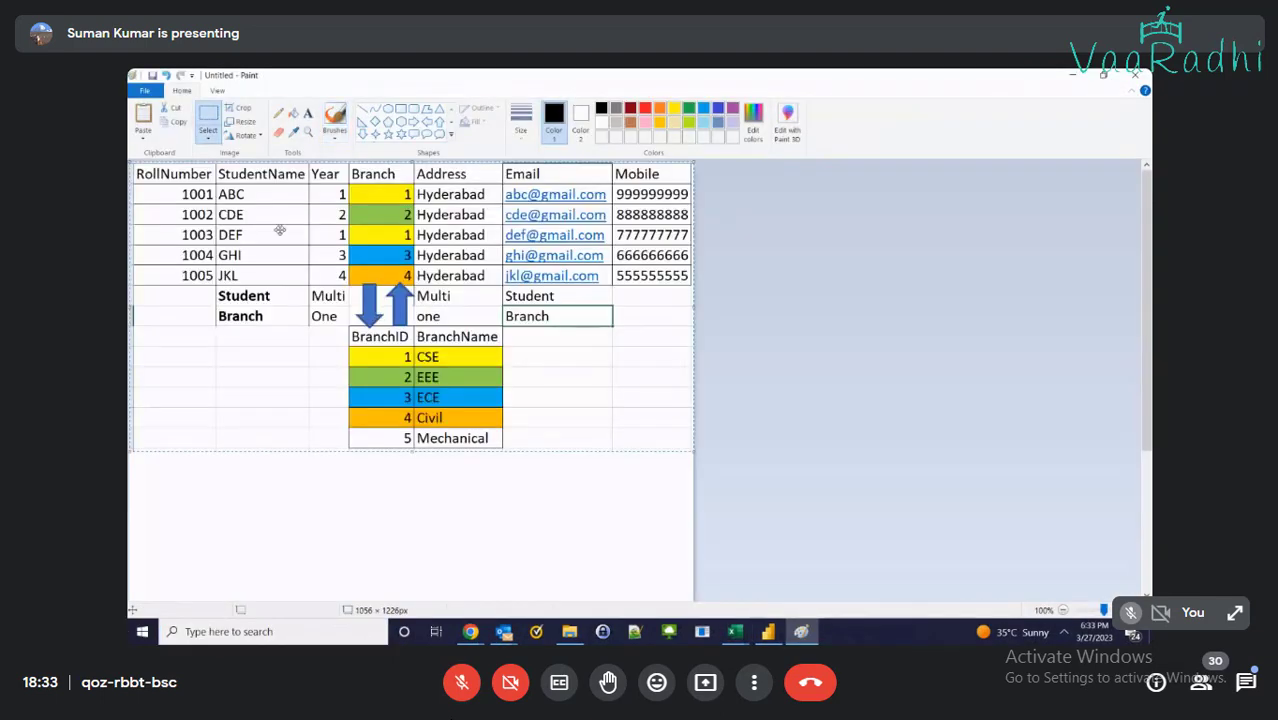
{"action": "left_click_drag", "start_coordinate": [280, 230], "coordinate": [280, 433]}
{"action": "scroll", "coordinate": [303, 422], "scroll_direction": "down", "scroll_amount": 1}
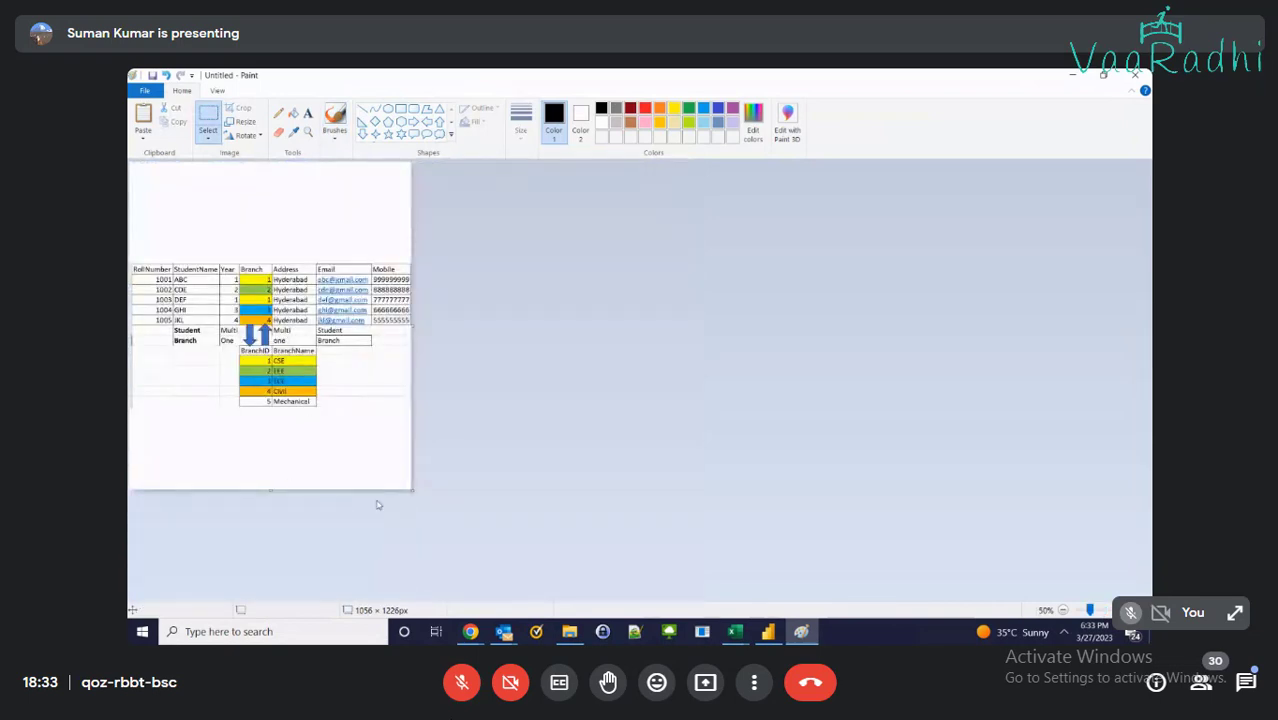
{"action": "scroll", "coordinate": [378, 505], "scroll_direction": "down", "scroll_amount": 1}
{"action": "left_click_drag", "start_coordinate": [197, 323], "coordinate": [199, 486]}
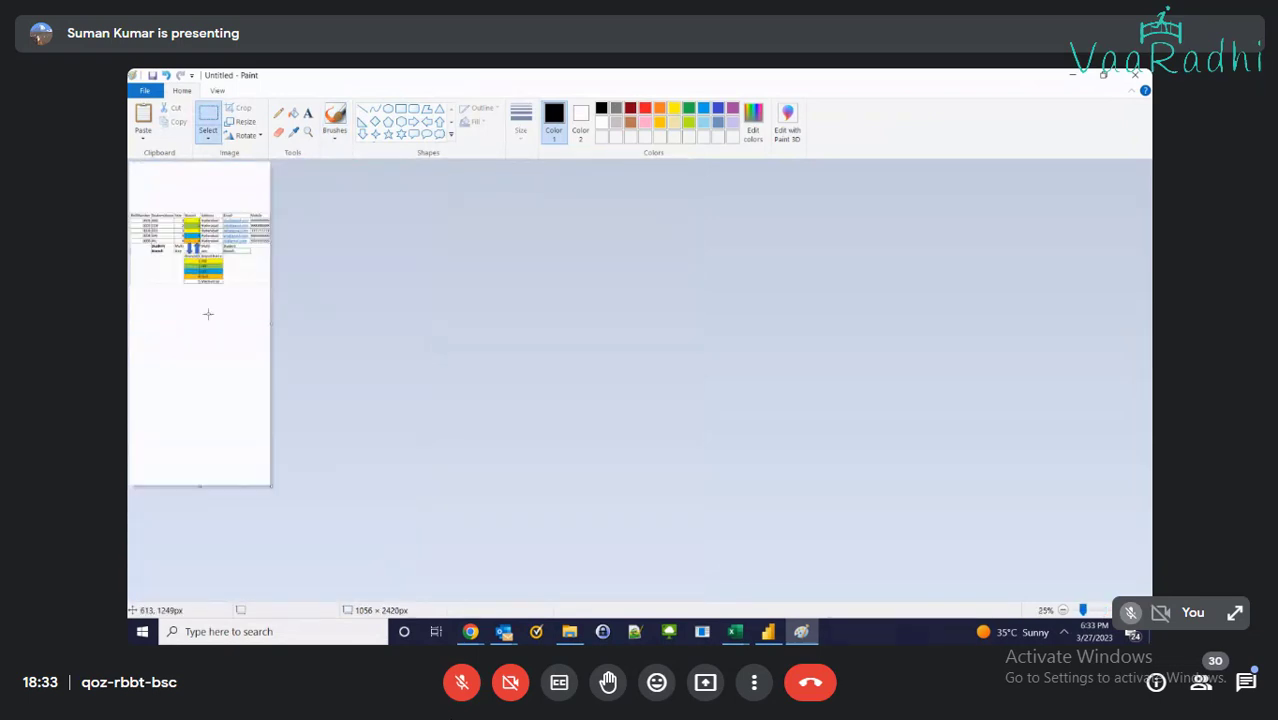
{"action": "scroll", "coordinate": [233, 394], "scroll_direction": "up", "scroll_amount": 2}
{"action": "key", "text": "ctrl+z"}
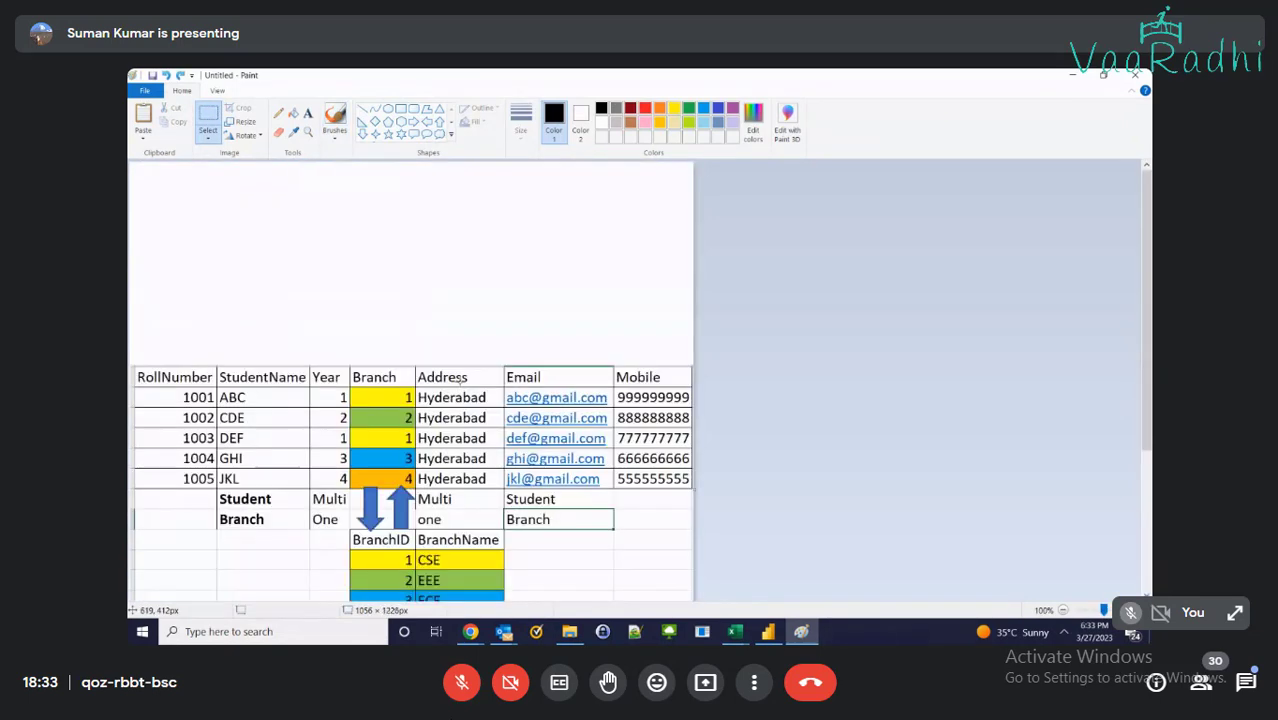
{"action": "key", "text": "ctrl+z"}
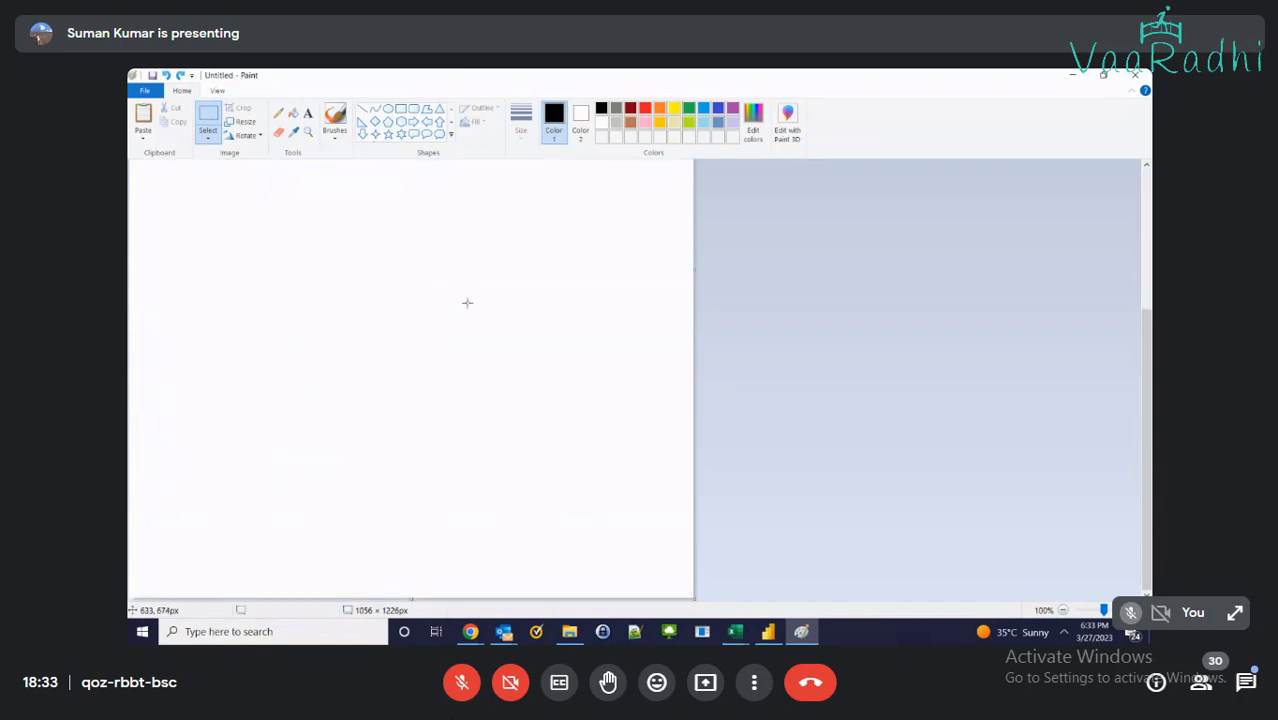
Stretch the canvas to 4952 px tall, paste the tables, and return to Excel's Sales Header sheet
{"action": "scroll", "coordinate": [440, 310], "scroll_direction": "down", "scroll_amount": 3}
{"action": "left_click_drag", "start_coordinate": [163, 243], "coordinate": [163, 491]}
{"action": "scroll", "coordinate": [356, 396], "scroll_direction": "up", "scroll_amount": 4}
{"action": "scroll", "coordinate": [356, 396], "scroll_direction": "down", "scroll_amount": 2}
{"action": "key", "text": "ctrl+v"}
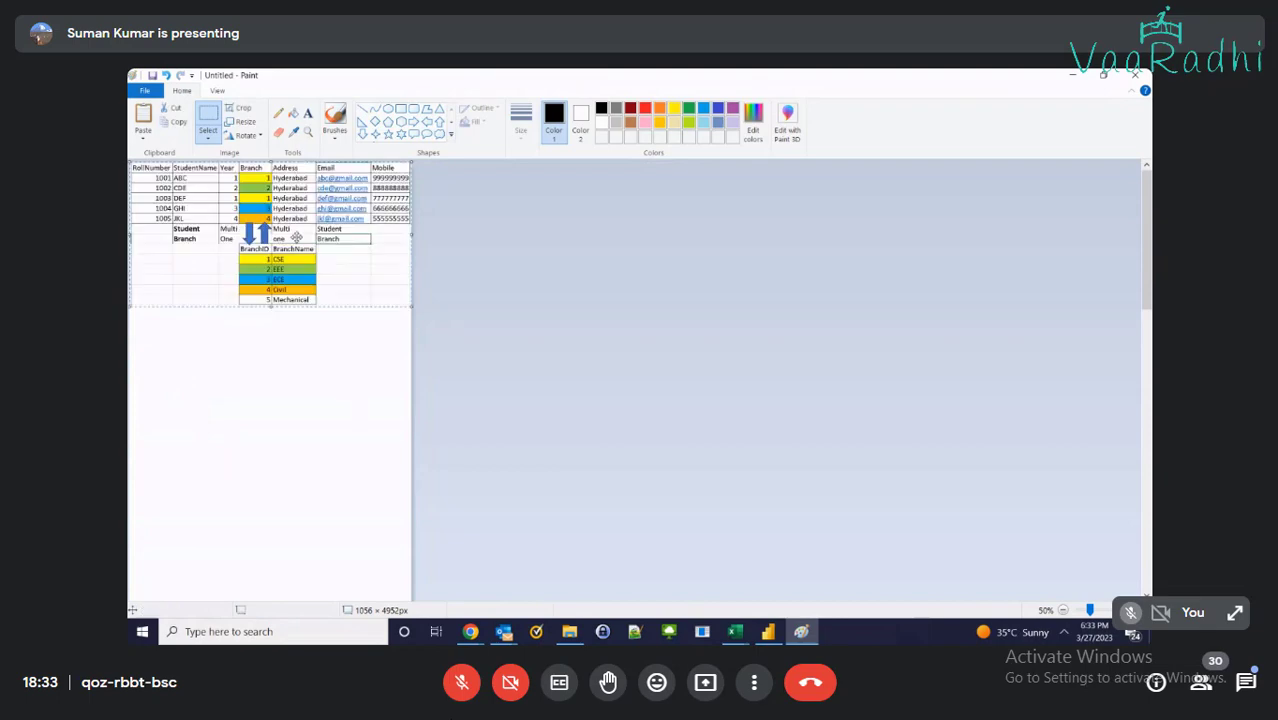
{"action": "left_click_drag", "start_coordinate": [297, 237], "coordinate": [295, 504]}
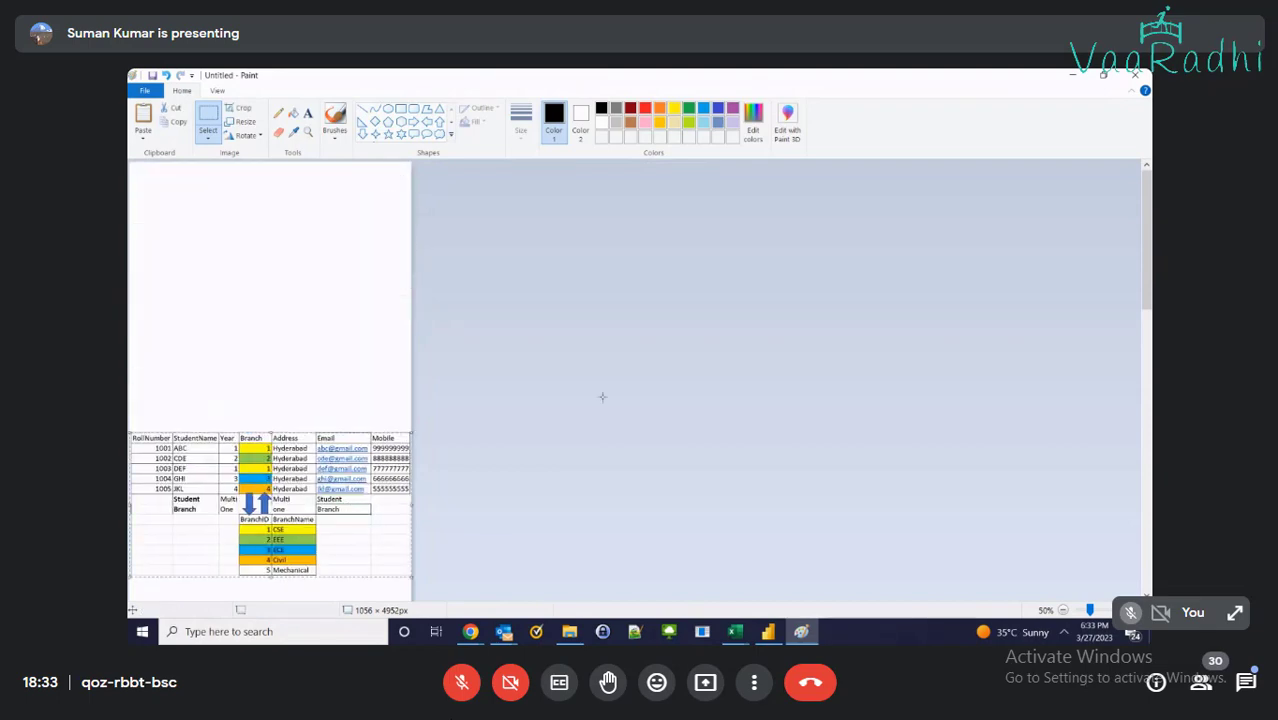
{"action": "key", "text": "alt+Tab"}
{"action": "left_click", "coordinate": [234, 595]}
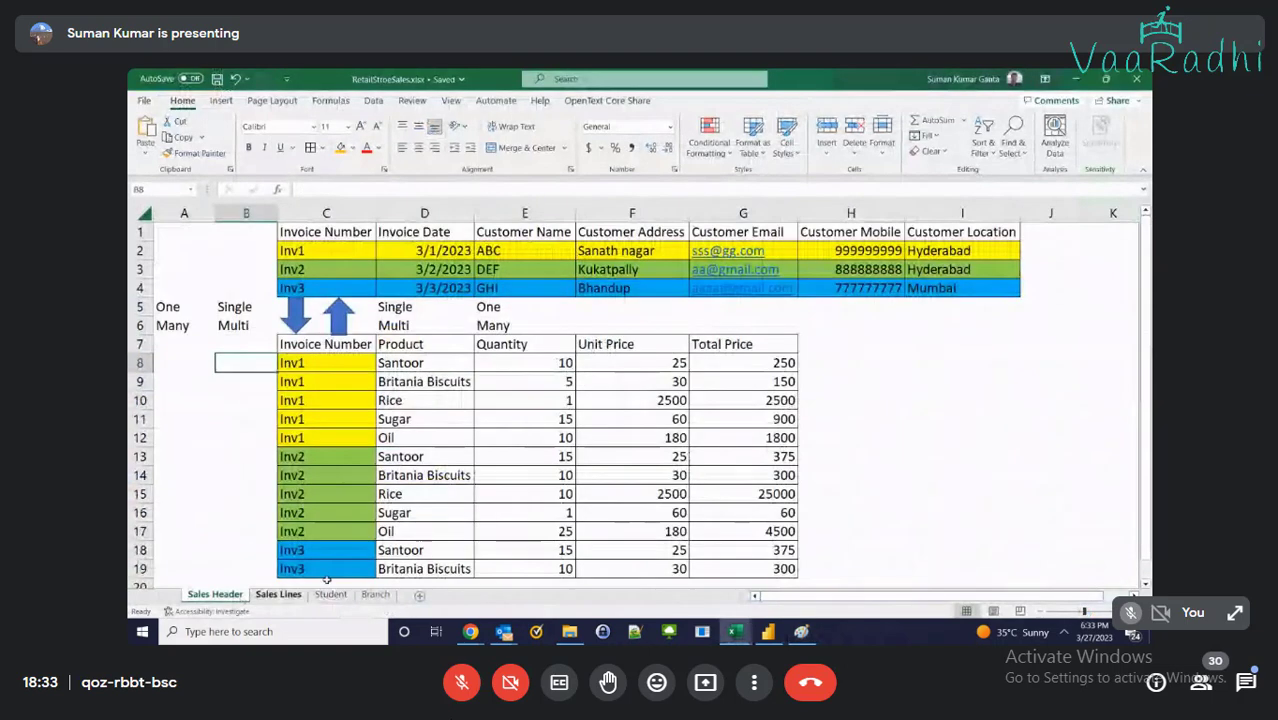
Narrow column A and snip the invoice header and sales lines tables
{"action": "key", "text": "super+shift+s"}
{"action": "left_click", "coordinate": [214, 216]}
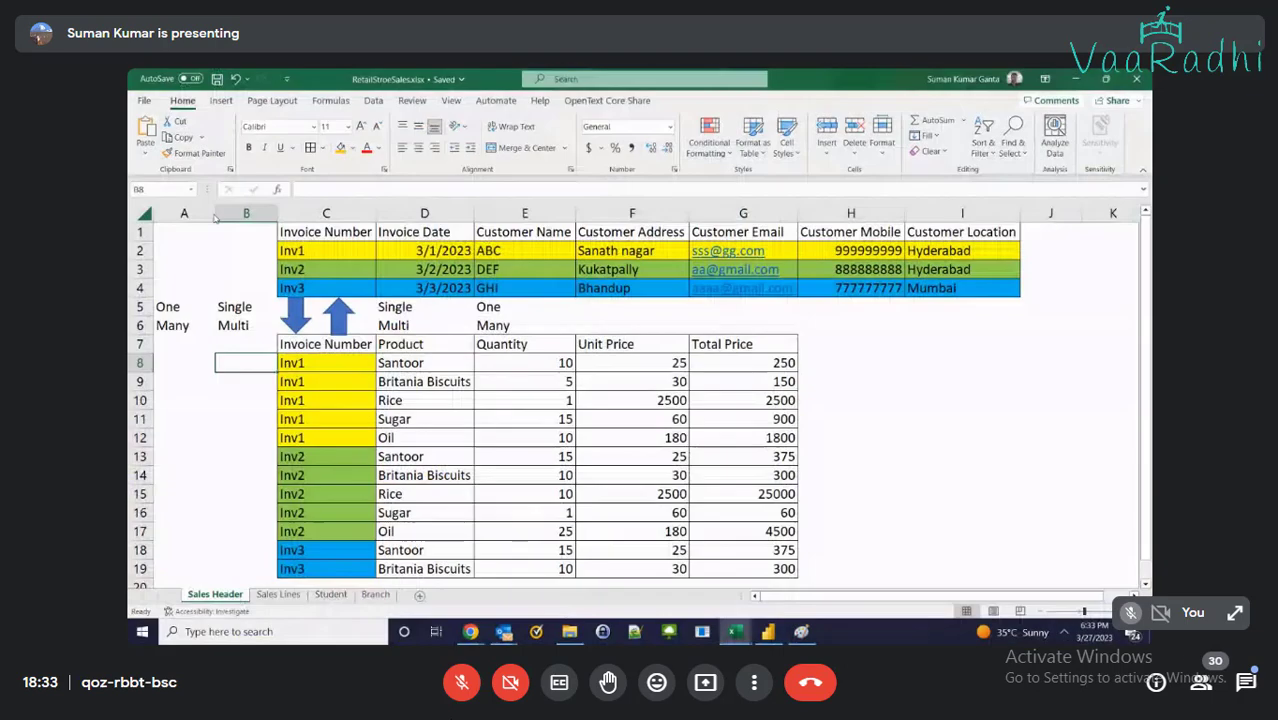
{"action": "mouse_move", "coordinate": [214, 216]}
{"action": "left_mouse_down"}
{"action": "mouse_move", "coordinate": [192, 216]}
{"action": "mouse_move", "coordinate": [234, 216]}
{"action": "left_mouse_up"}
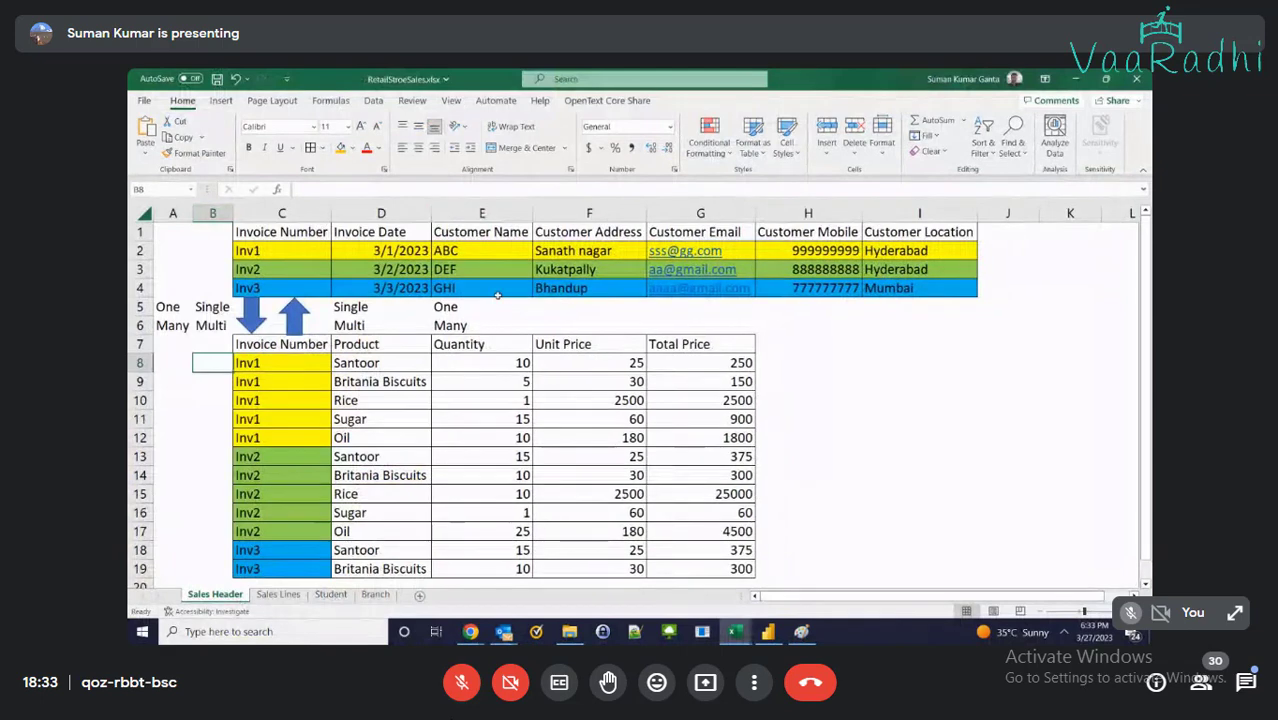
{"action": "key", "text": "super+shift+s"}
{"action": "left_click_drag", "start_coordinate": [151, 221], "coordinate": [248, 371]}
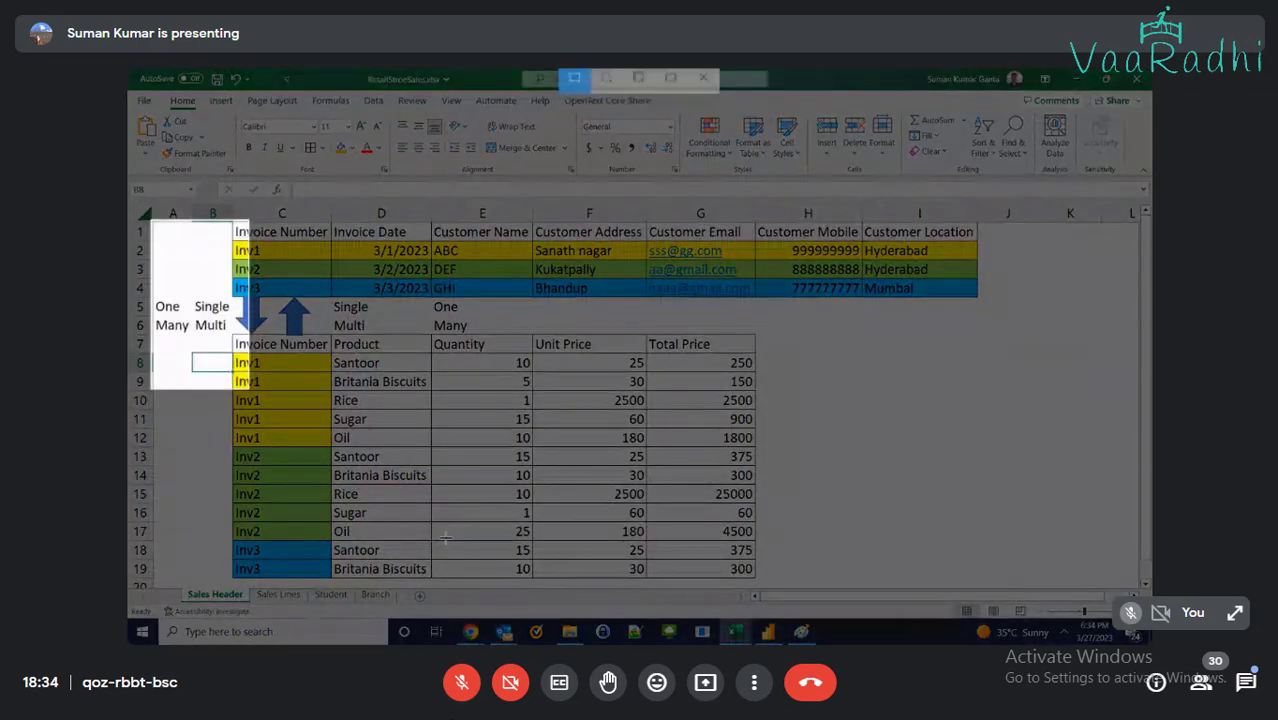
{"action": "mouse_move", "coordinate": [445, 537]}
{"action": "left_mouse_down"}
{"action": "mouse_move", "coordinate": [1000, 600]}
{"action": "mouse_move", "coordinate": [988, 585]}
{"action": "left_mouse_up"}
Paste the invoice tables at the top of the Paint canvas and reposition the student tables below
{"action": "key", "text": "alt+Tab"}
{"action": "key", "text": "alt+Tab"}
{"action": "key", "text": "ctrl+v"}
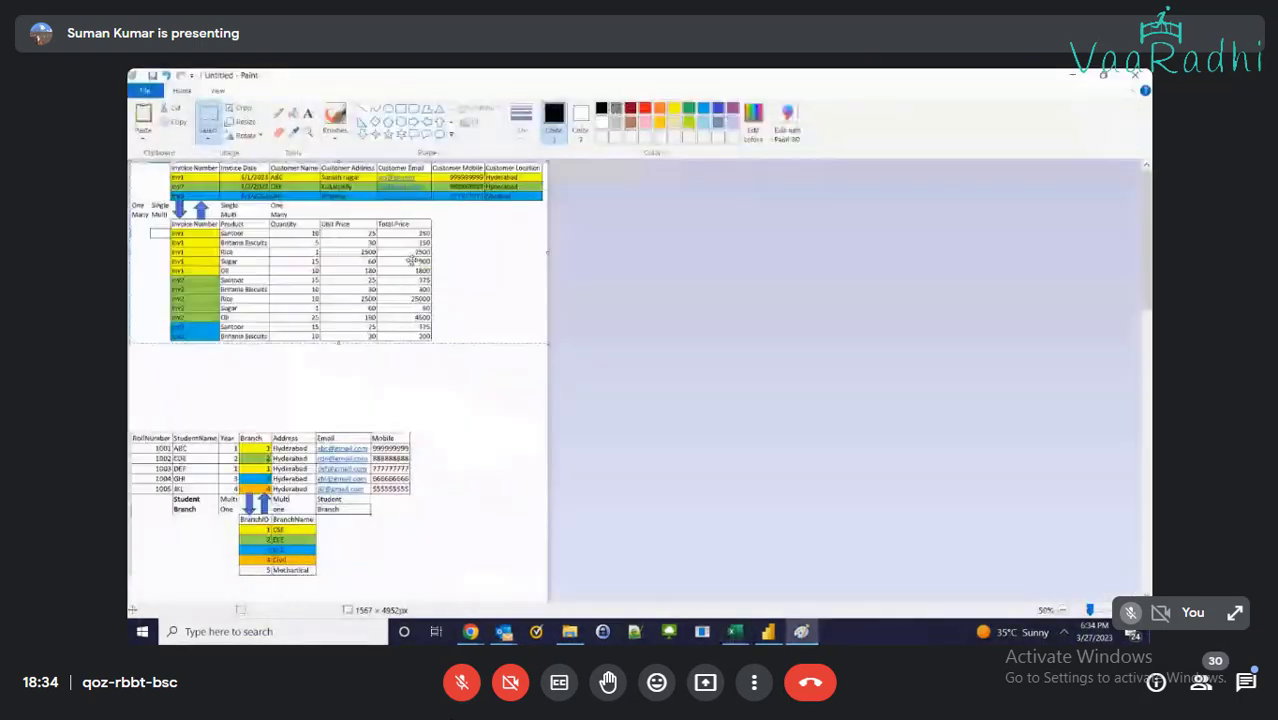
{"action": "left_click_drag", "start_coordinate": [379, 270], "coordinate": [376, 298]}
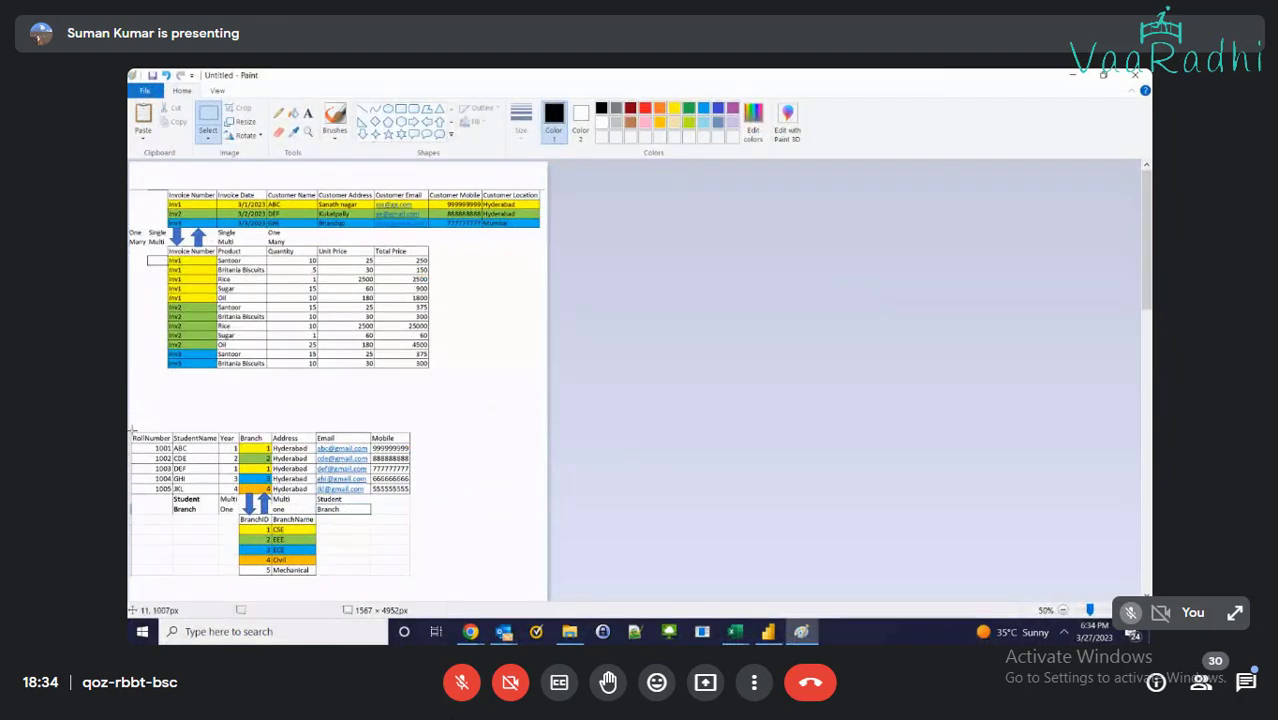
{"action": "left_click_drag", "start_coordinate": [130, 431], "coordinate": [435, 564]}
{"action": "left_click_drag", "start_coordinate": [346, 523], "coordinate": [402, 510]}
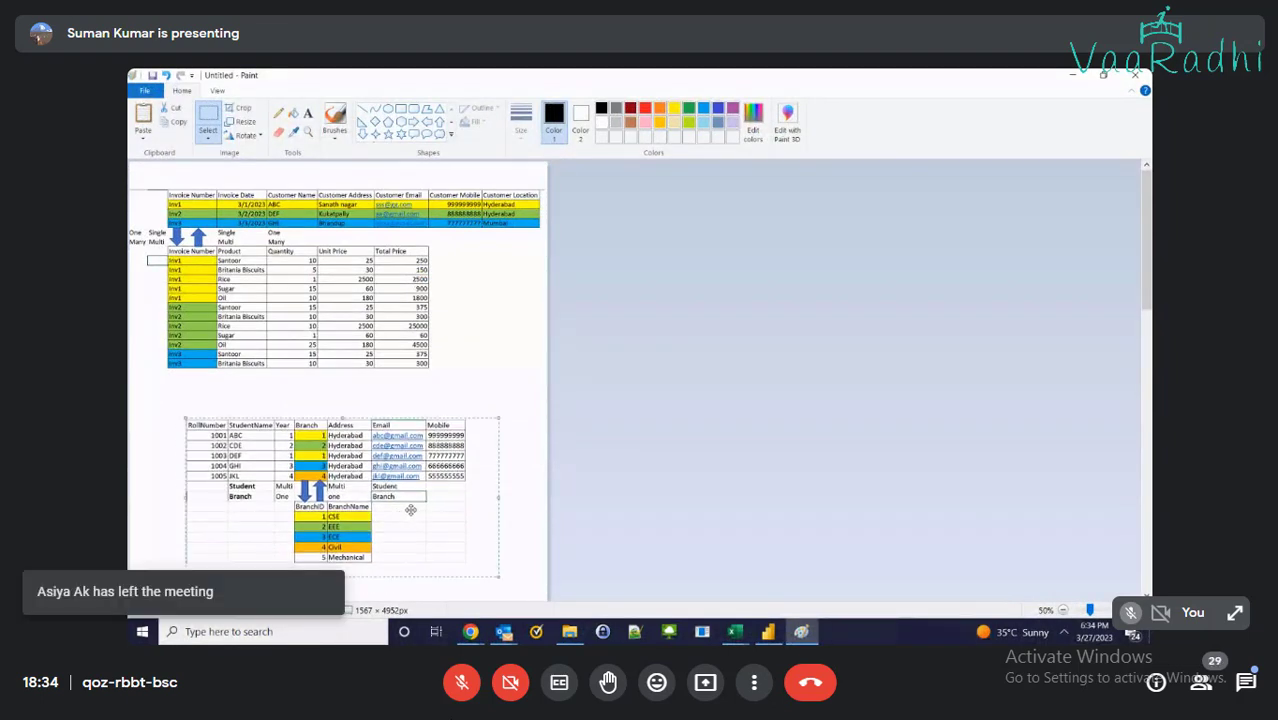
{"action": "scroll", "coordinate": [410, 510], "scroll_direction": "up", "scroll_amount": 2, "text": "ctrl"}
{"action": "scroll", "coordinate": [450, 430], "scroll_direction": "up", "scroll_amount": 3}
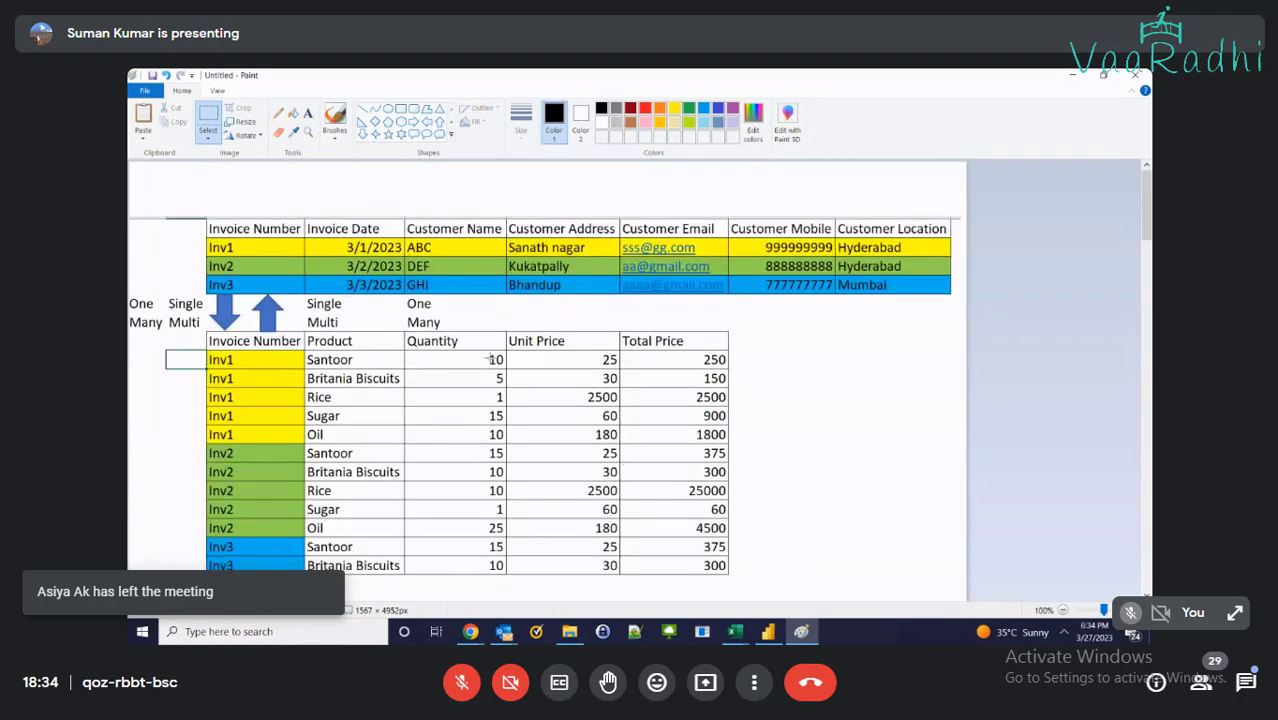
{"action": "scroll", "coordinate": [490, 357], "scroll_direction": "down", "scroll_amount": 5}
{"action": "scroll", "coordinate": [490, 357], "scroll_direction": "down", "scroll_amount": 3}
{"action": "scroll", "coordinate": [525, 389], "scroll_direction": "up", "scroll_amount": 5}
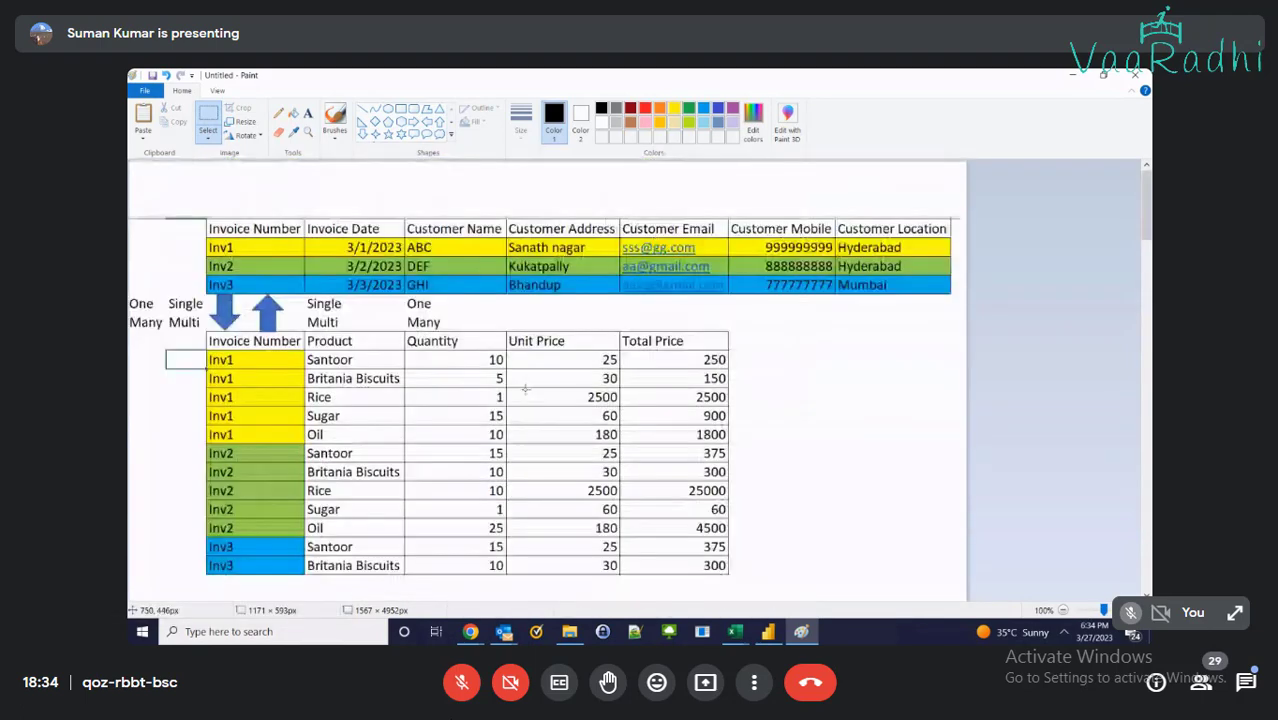
Add the text 'One to Many:' and 'Many to One:' at the canvas top-left, separated by a blank line
{"action": "left_click", "coordinate": [307, 113]}
{"action": "left_click", "coordinate": [145, 175]}
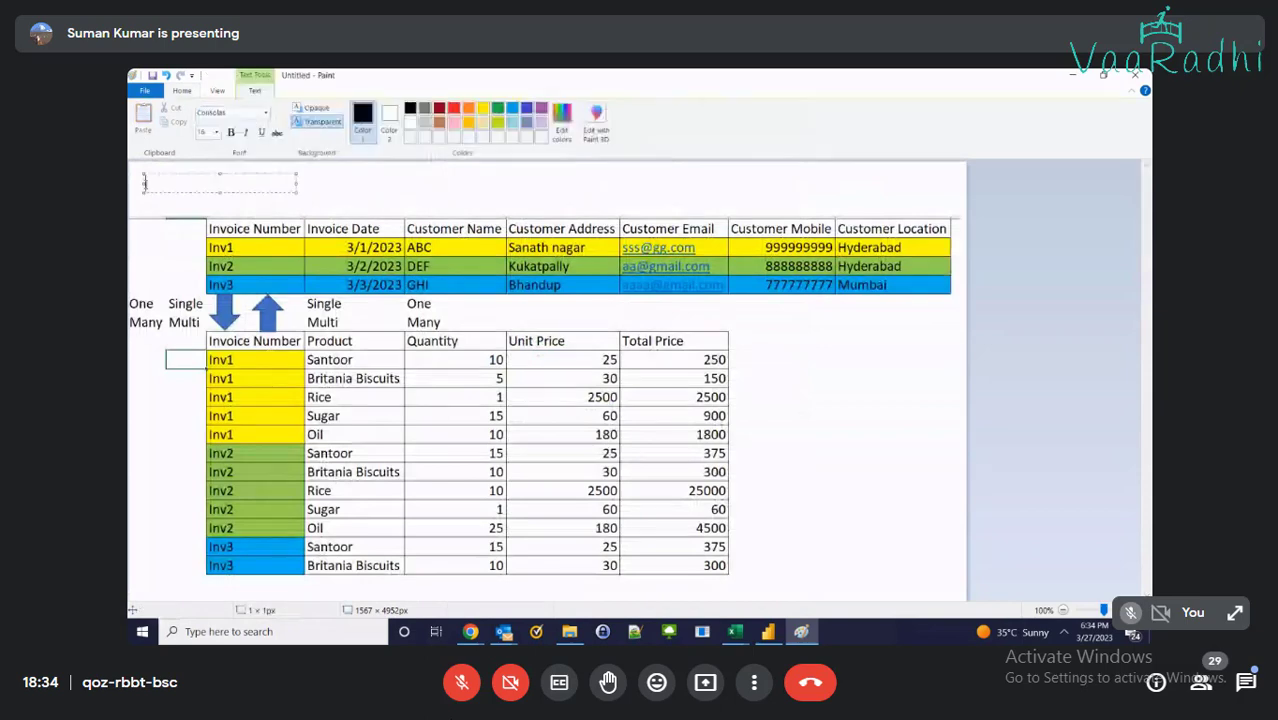
{"action": "type", "text": "One to Maney"}
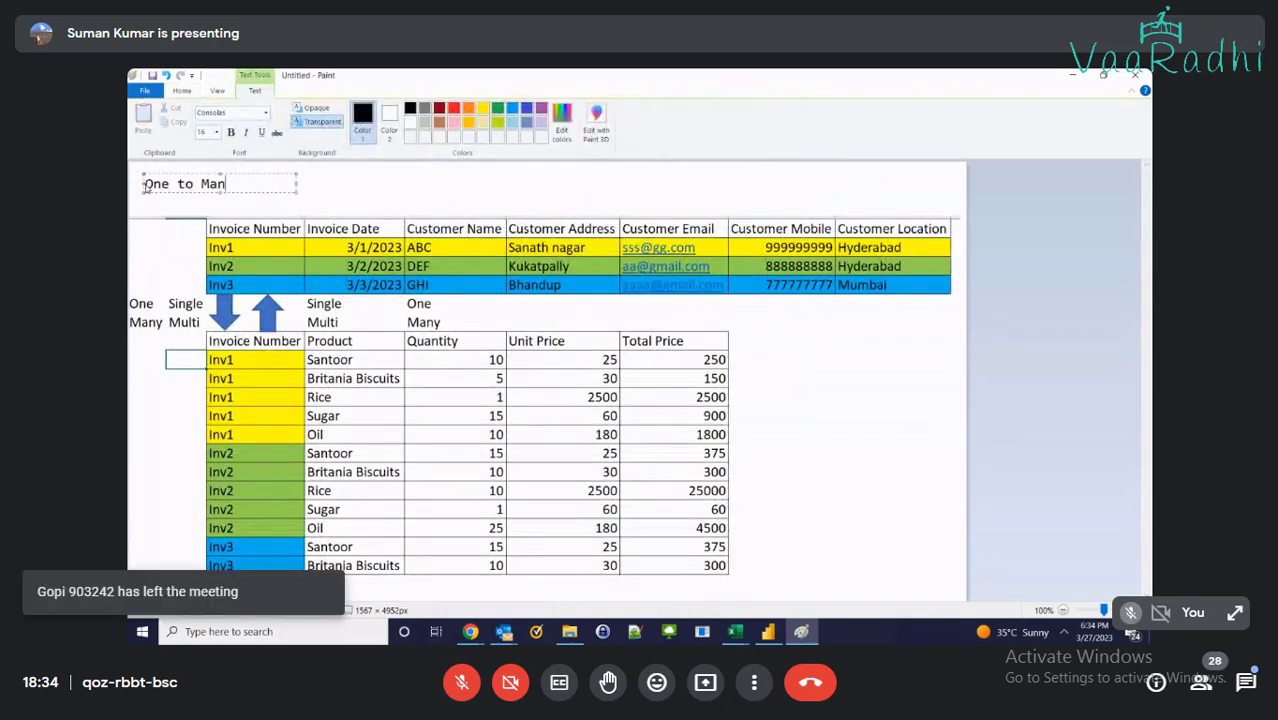
{"action": "key", "text": "BackSpace"}
{"action": "key", "text": "BackSpace"}
{"action": "type", "text": "y"}
{"action": "key", "text": "Return"}
{"action": "type", "text": "Many to One"}
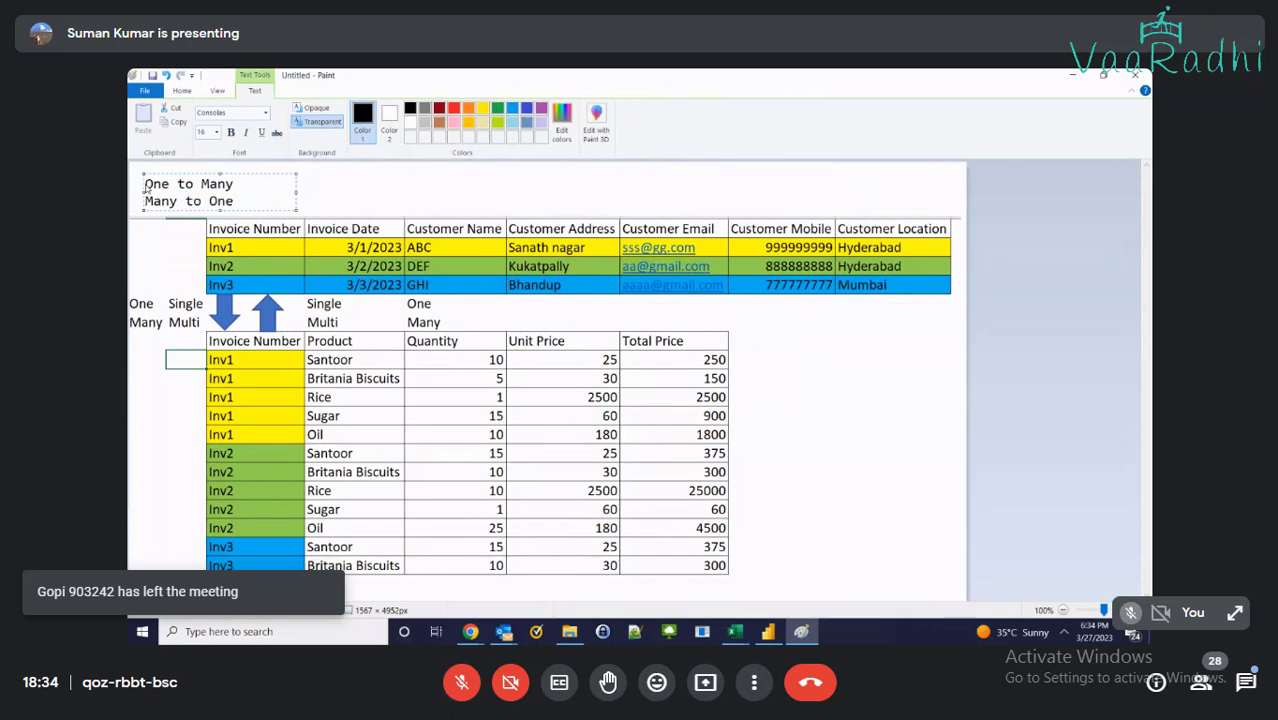
{"action": "type", "text": ":"}
{"action": "key", "text": "Up"}
{"action": "type", "text": ":"}
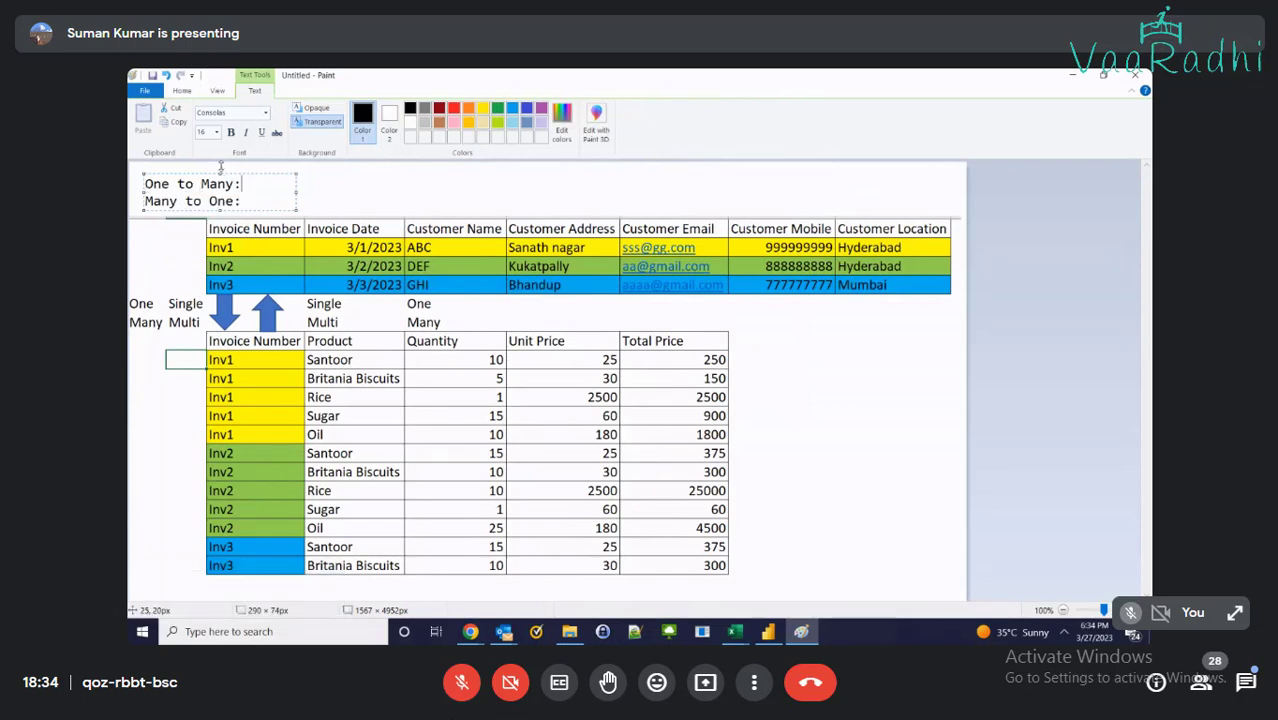
{"action": "left_click_drag", "start_coordinate": [221, 166], "coordinate": [221, 155]}
{"action": "key", "text": "Return"}
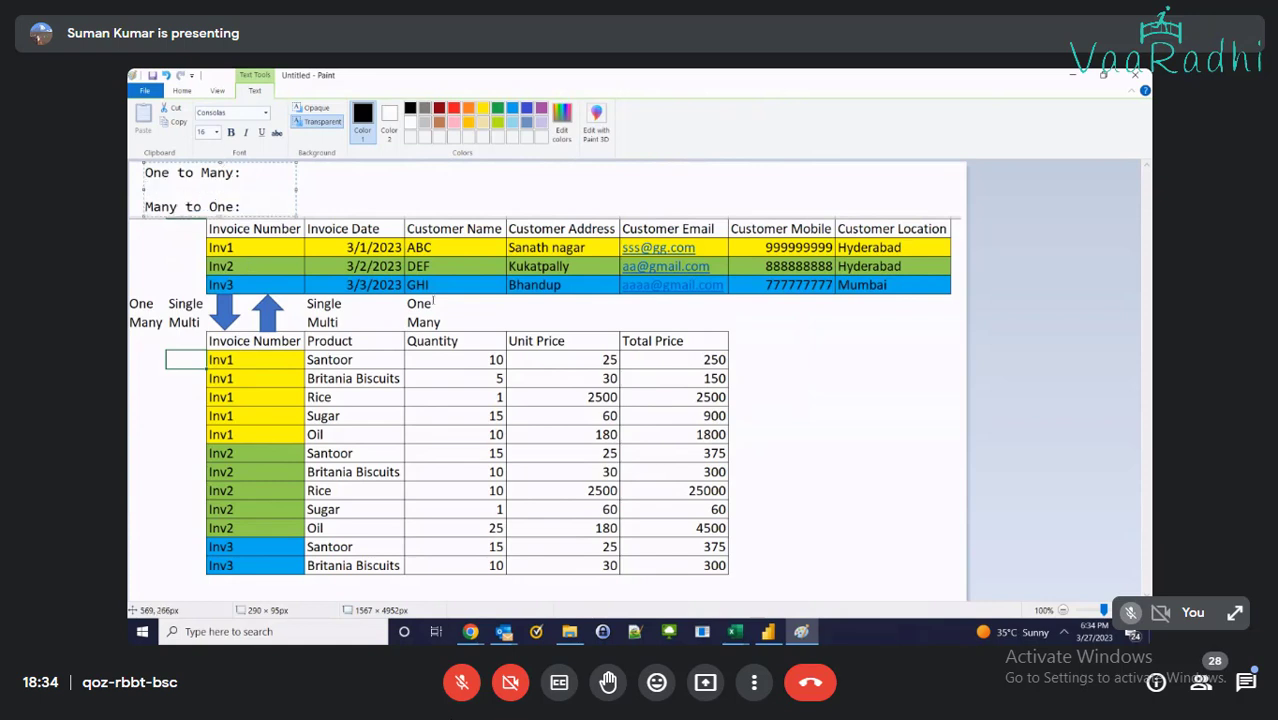
{"action": "left_click_drag", "start_coordinate": [297, 216], "coordinate": [962, 280]}
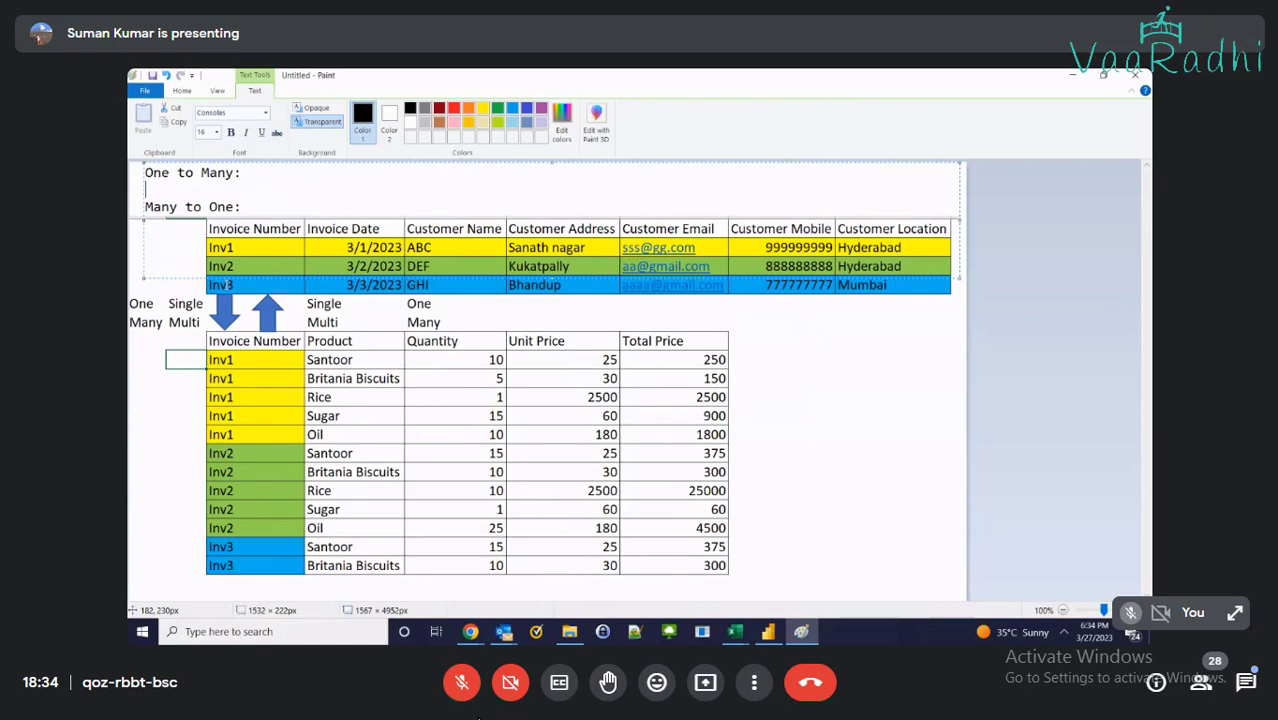
Toggle the meeting mic, then add ', and these sources are related on the basis of key value.'
{"action": "left_click", "coordinate": [461, 683]}
{"action": "left_click", "coordinate": [463, 684]}
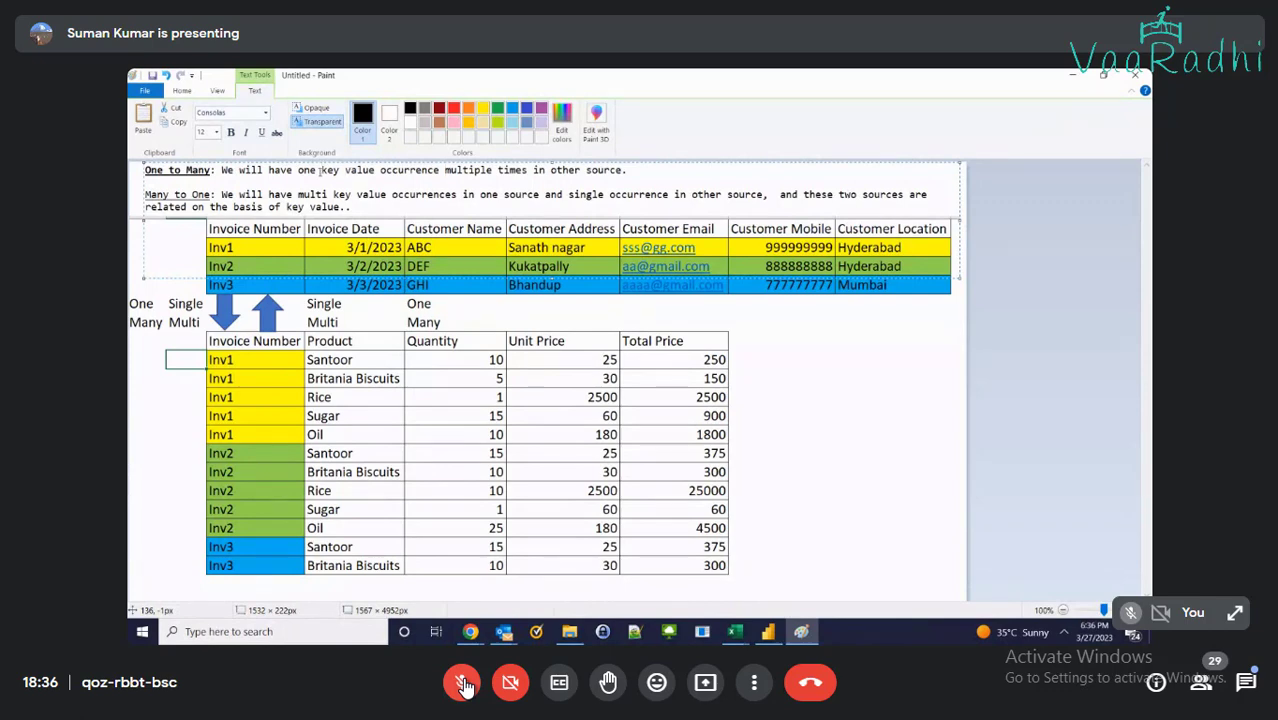
{"action": "type", "text": ", and these sources are "}
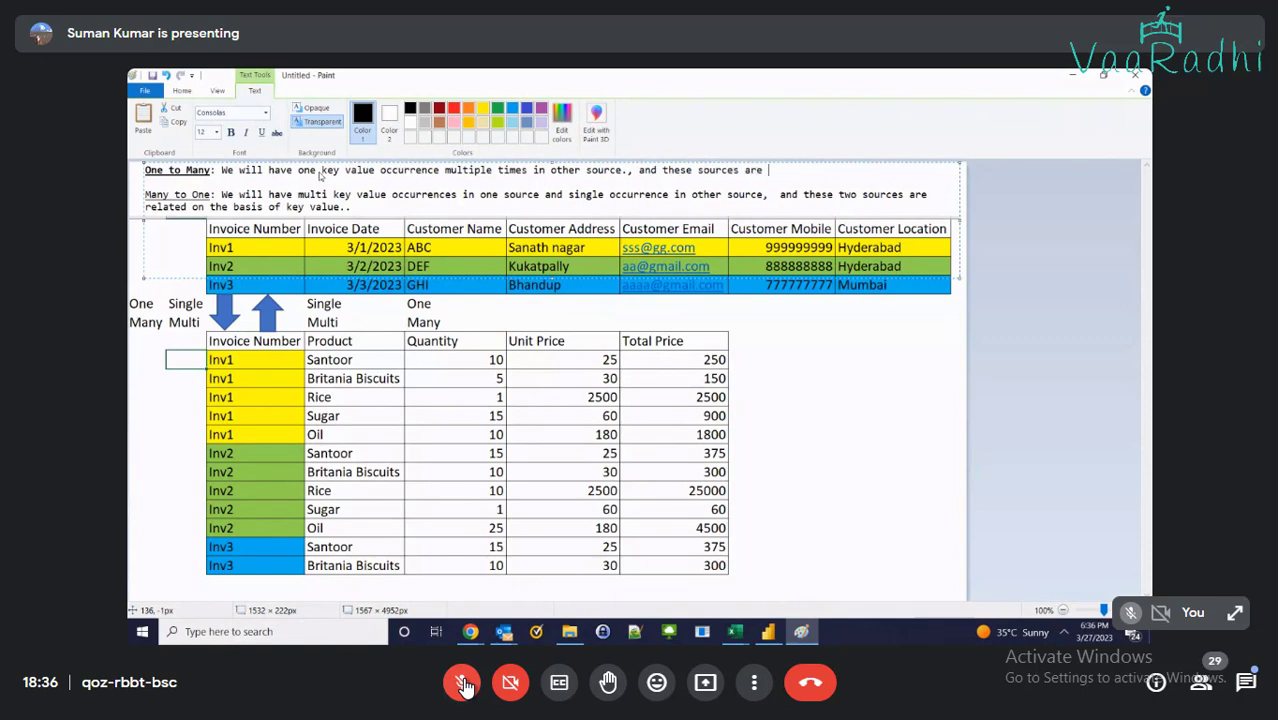
{"action": "type", "text": "related on the basis of key value."}
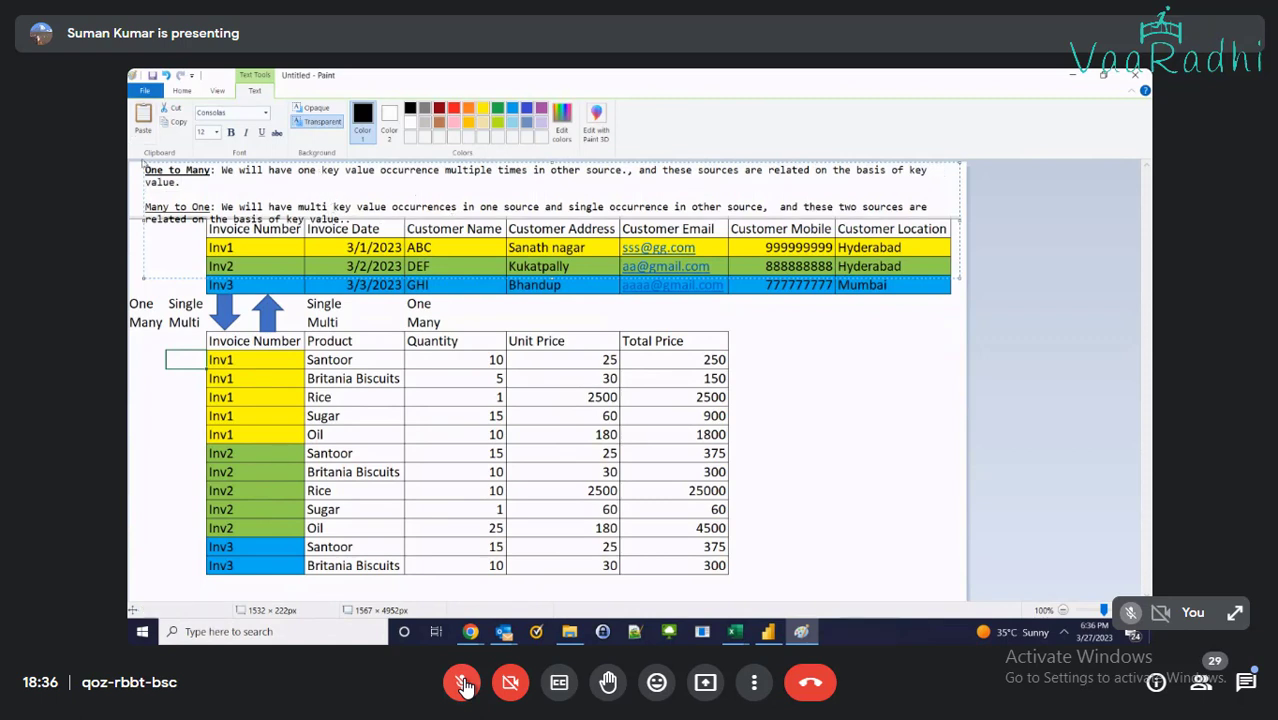
Commit the notes text and save the image as Day7 - PowerBI - Relationships.png
{"action": "left_click_drag", "start_coordinate": [143, 163], "coordinate": [133, 163]}
{"action": "left_click", "coordinate": [784, 420]}
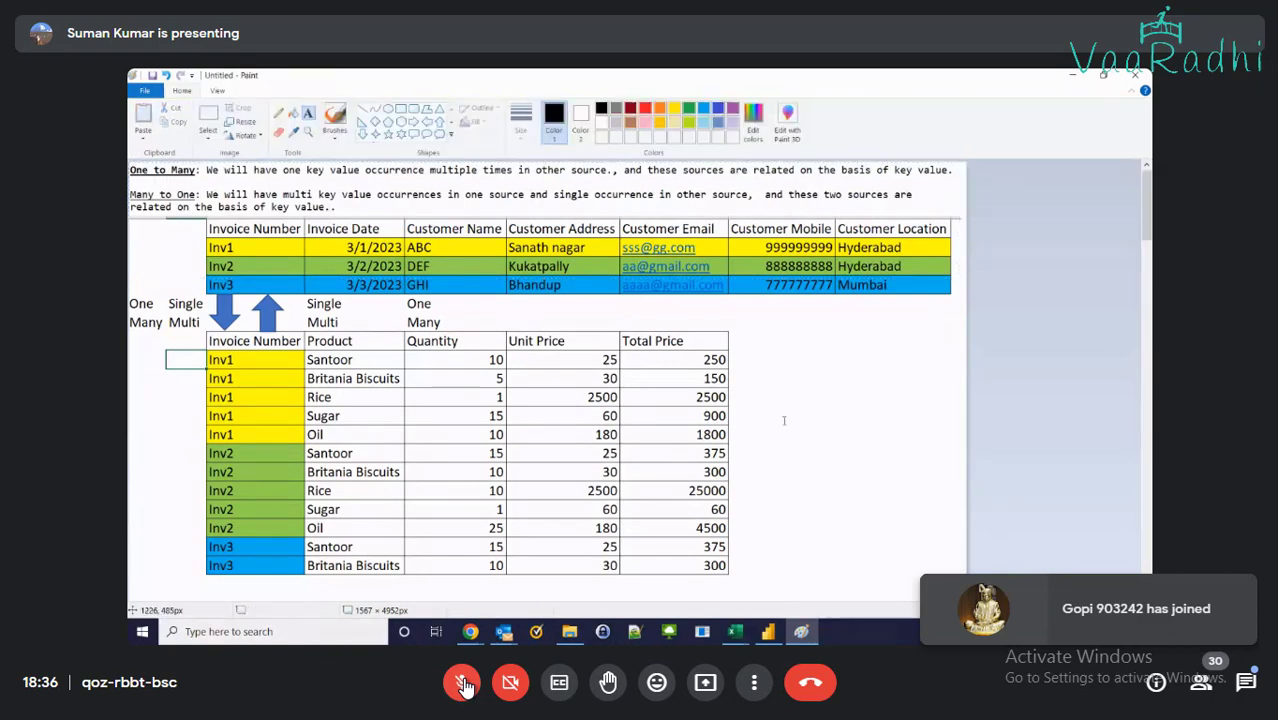
{"action": "key", "text": "ctrl+s"}
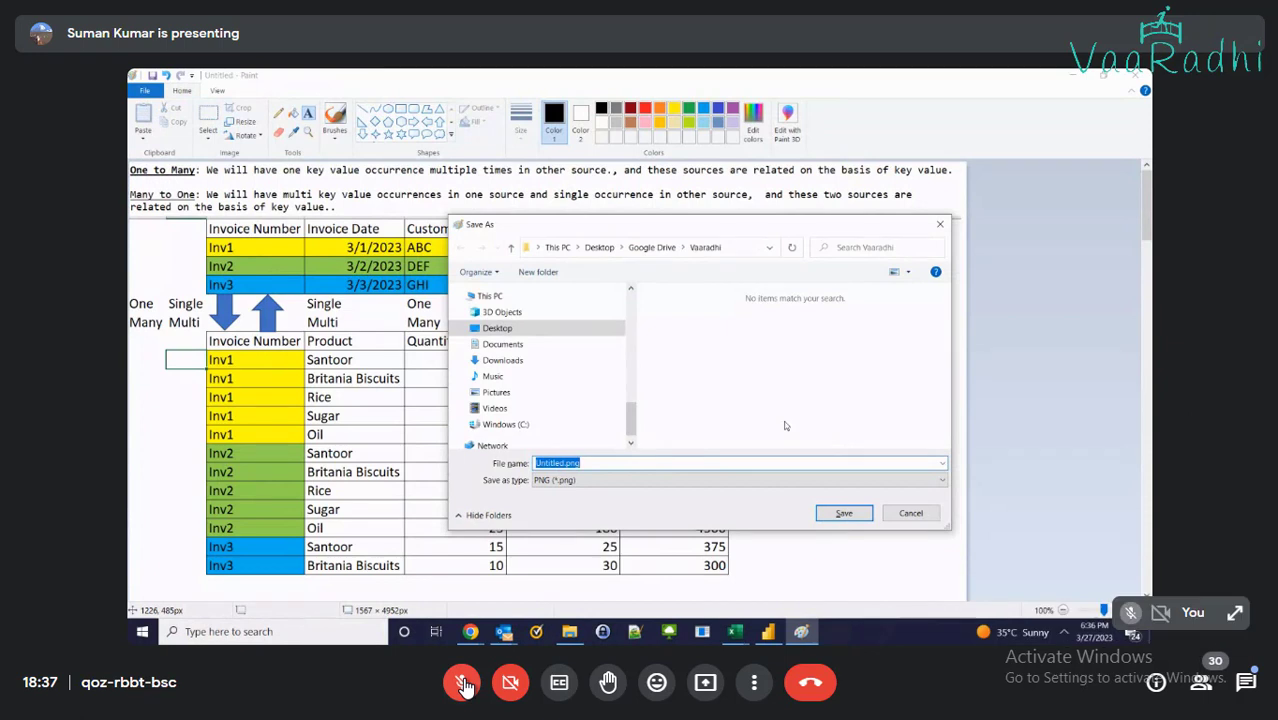
{"action": "type", "text": "re"}
{"action": "type", "text": "PowerBI - Relationships"}
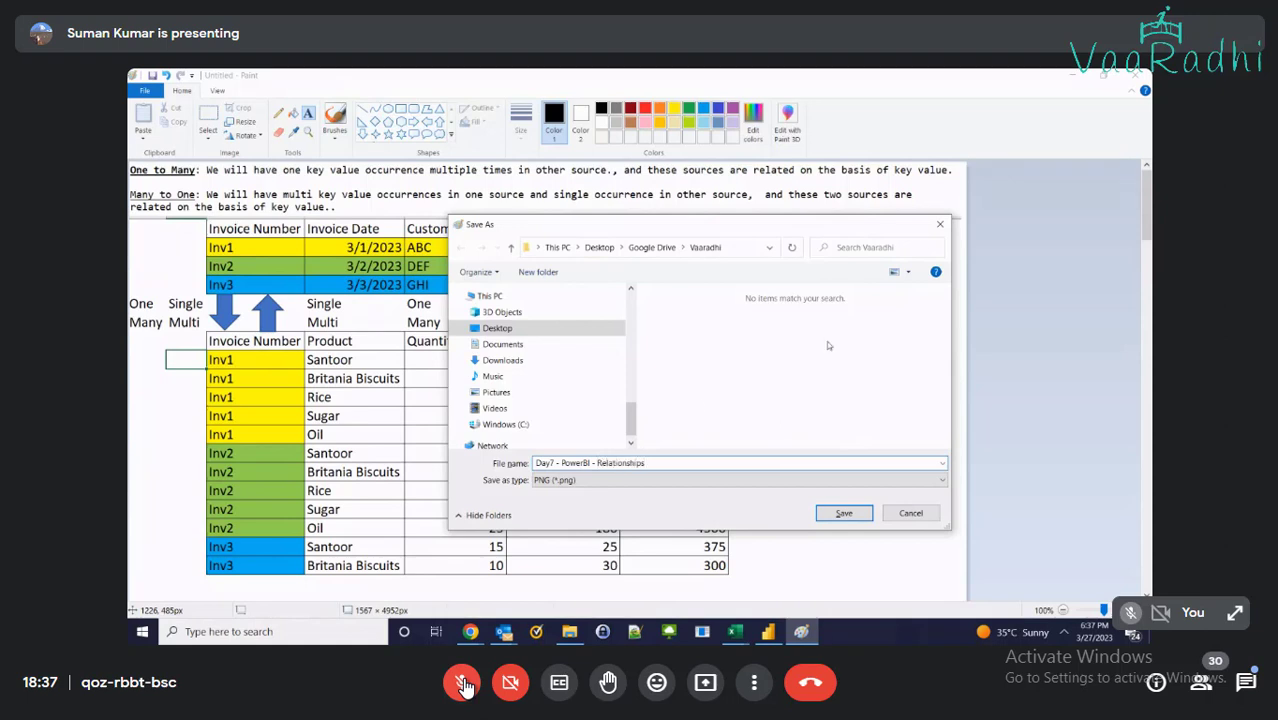
{"action": "left_click", "coordinate": [845, 513]}
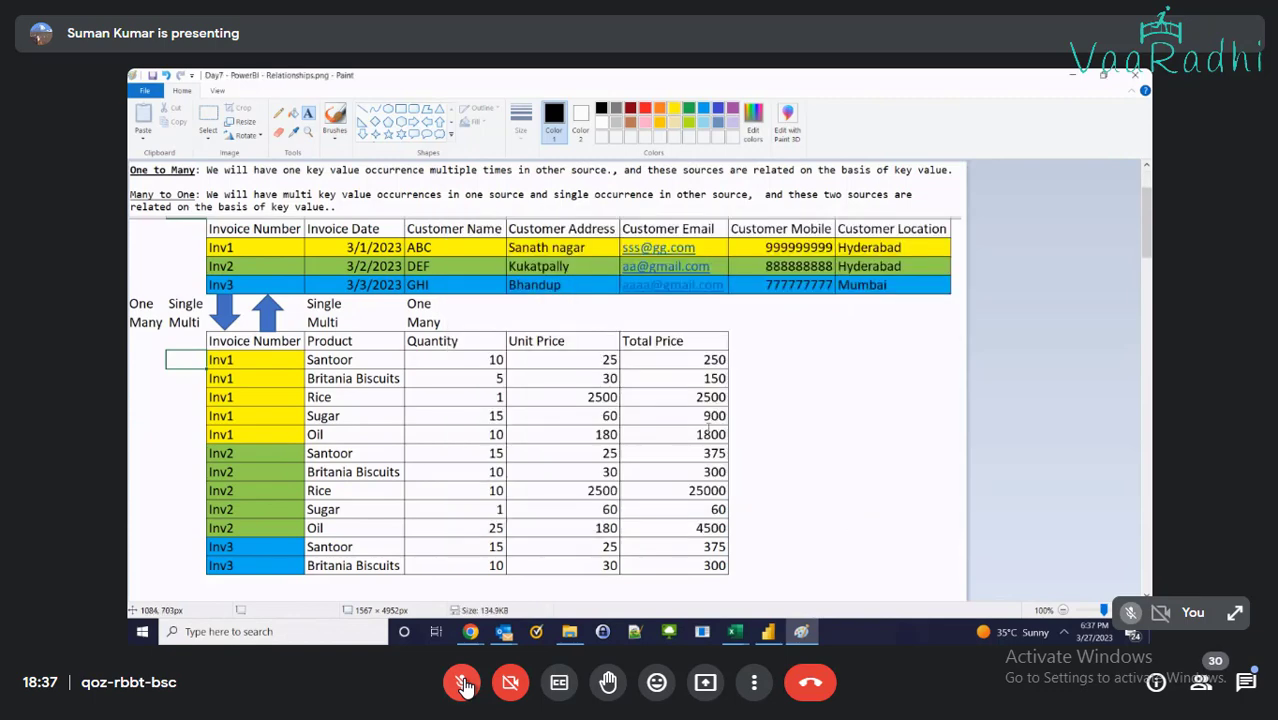
{"action": "scroll", "coordinate": [708, 428], "scroll_direction": "down", "scroll_amount": 2}
{"action": "scroll", "coordinate": [690, 450], "scroll_direction": "down", "scroll_amount": 2}
{"action": "scroll", "coordinate": [650, 505], "scroll_direction": "down", "scroll_amount": 5}
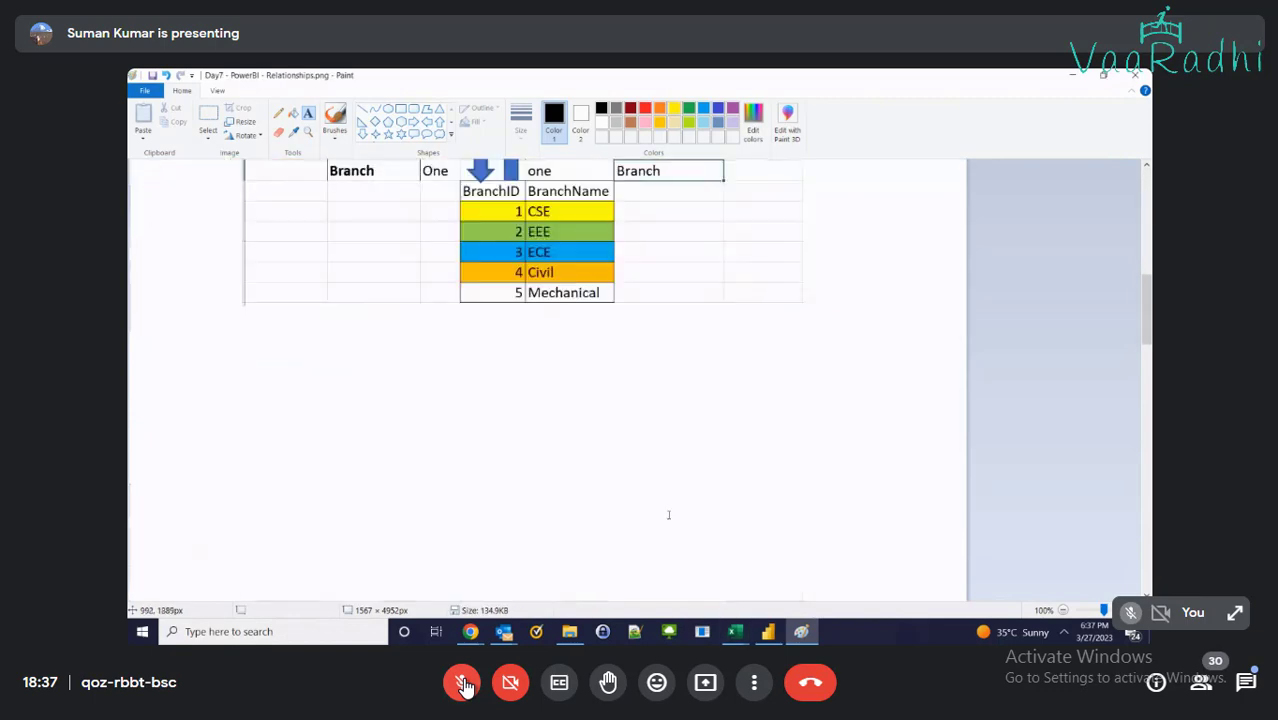
On the Student sheet, copy the branch table, delete rows 7–8 and remove the leftover arrow shape
{"action": "mouse_move", "coordinate": [734, 631]}
{"action": "left_click", "coordinate": [925, 576]}
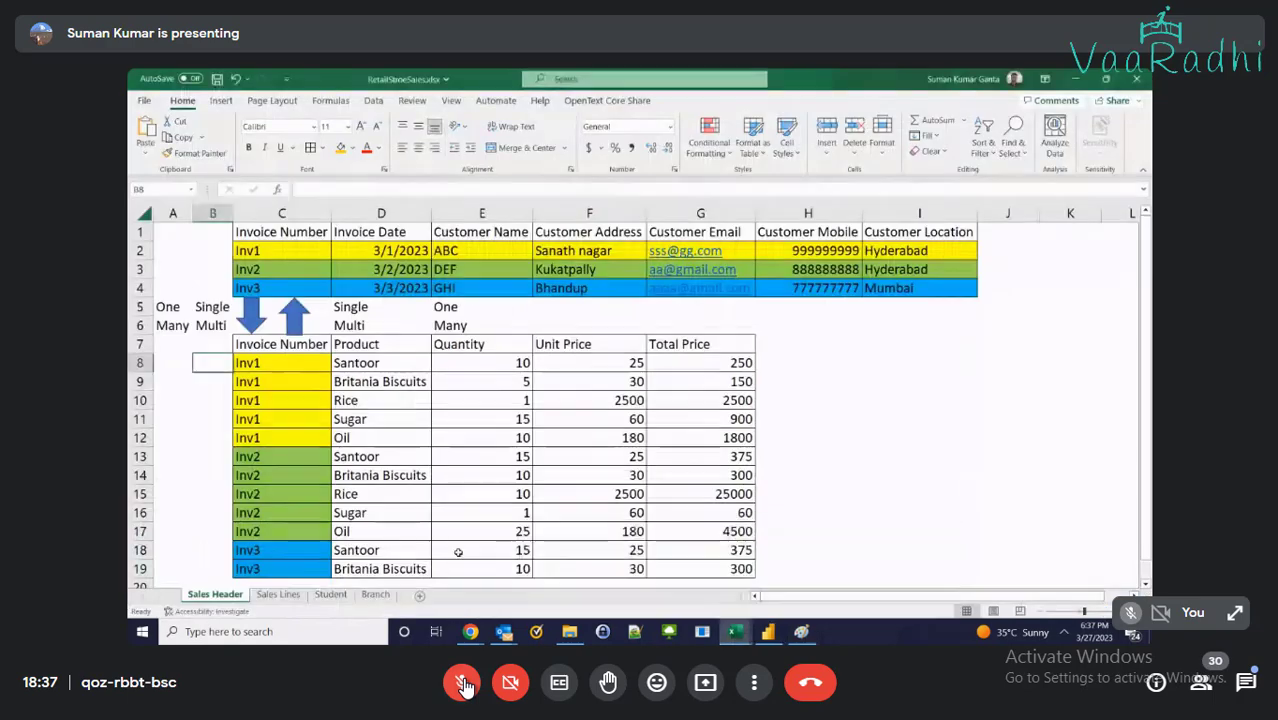
{"action": "left_click", "coordinate": [330, 594]}
{"action": "left_click_drag", "start_coordinate": [400, 397], "coordinate": [477, 498]}
{"action": "key", "text": "ctrl+c"}
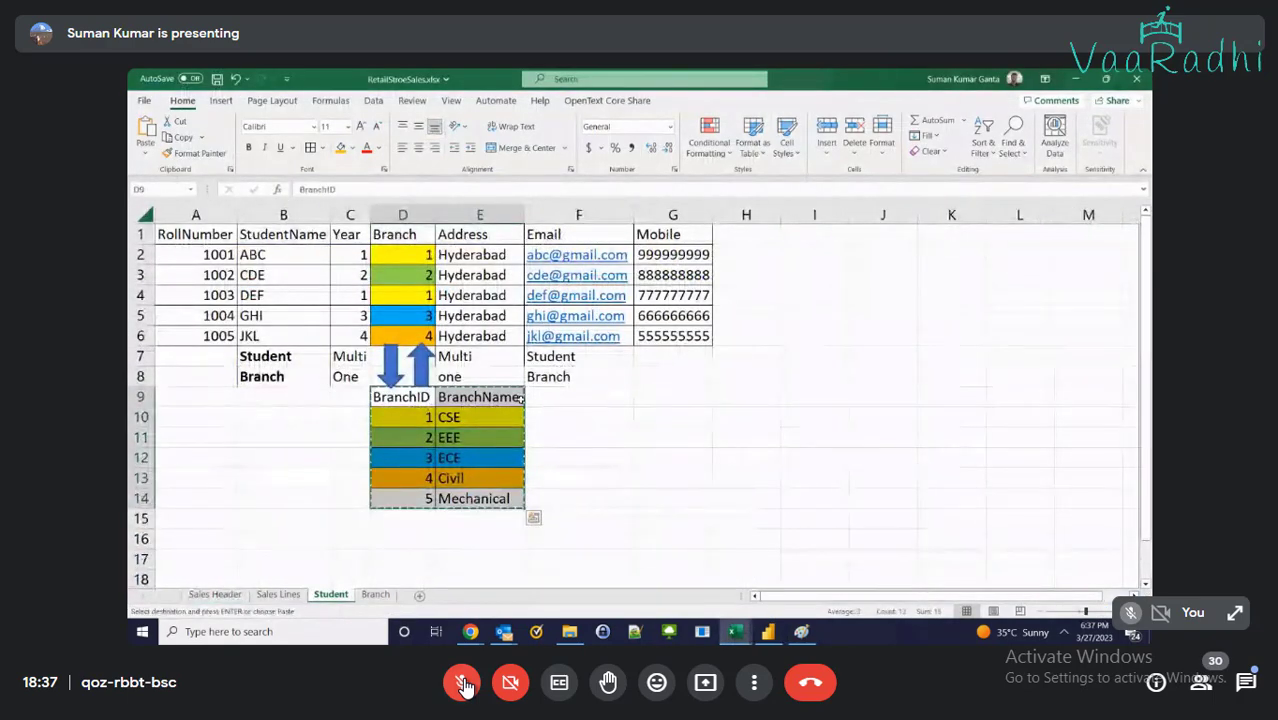
{"action": "mouse_move", "coordinate": [141, 356]}
{"action": "left_mouse_down"}
{"action": "mouse_move", "coordinate": [141, 397]}
{"action": "mouse_move", "coordinate": [141, 376]}
{"action": "left_mouse_up"}
{"action": "right_click", "coordinate": [141, 376]}
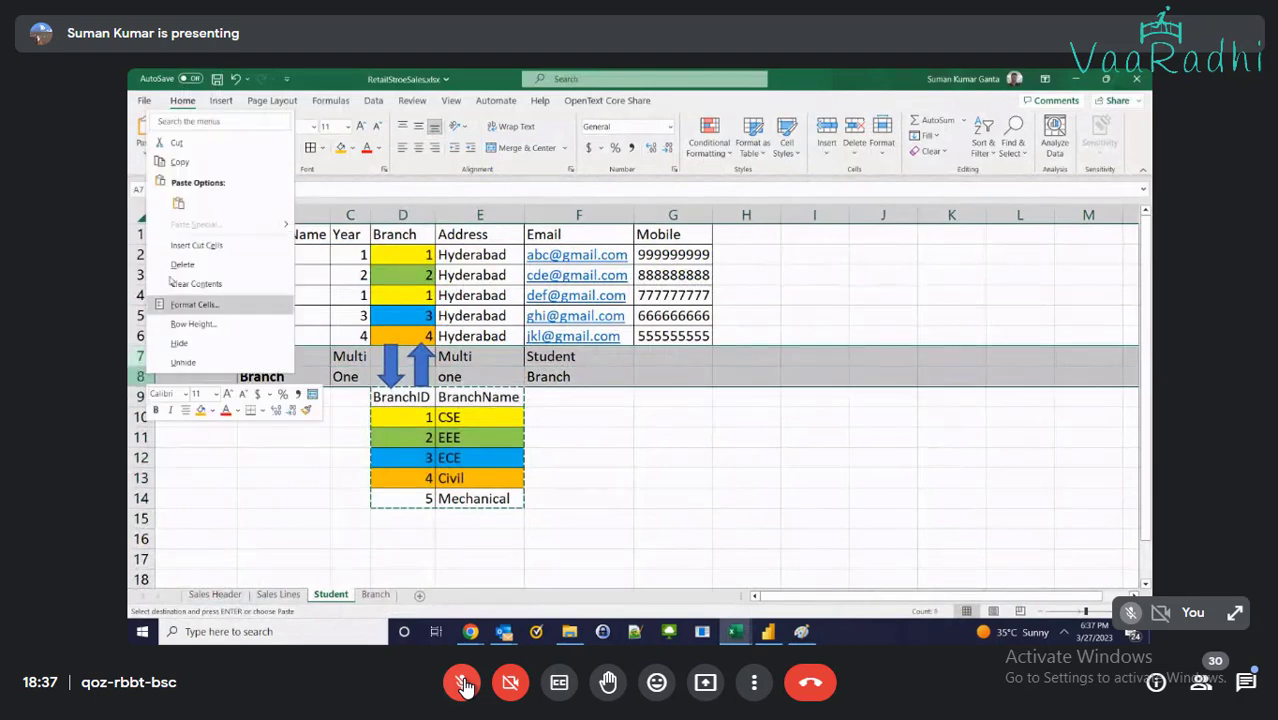
{"action": "left_click", "coordinate": [197, 267]}
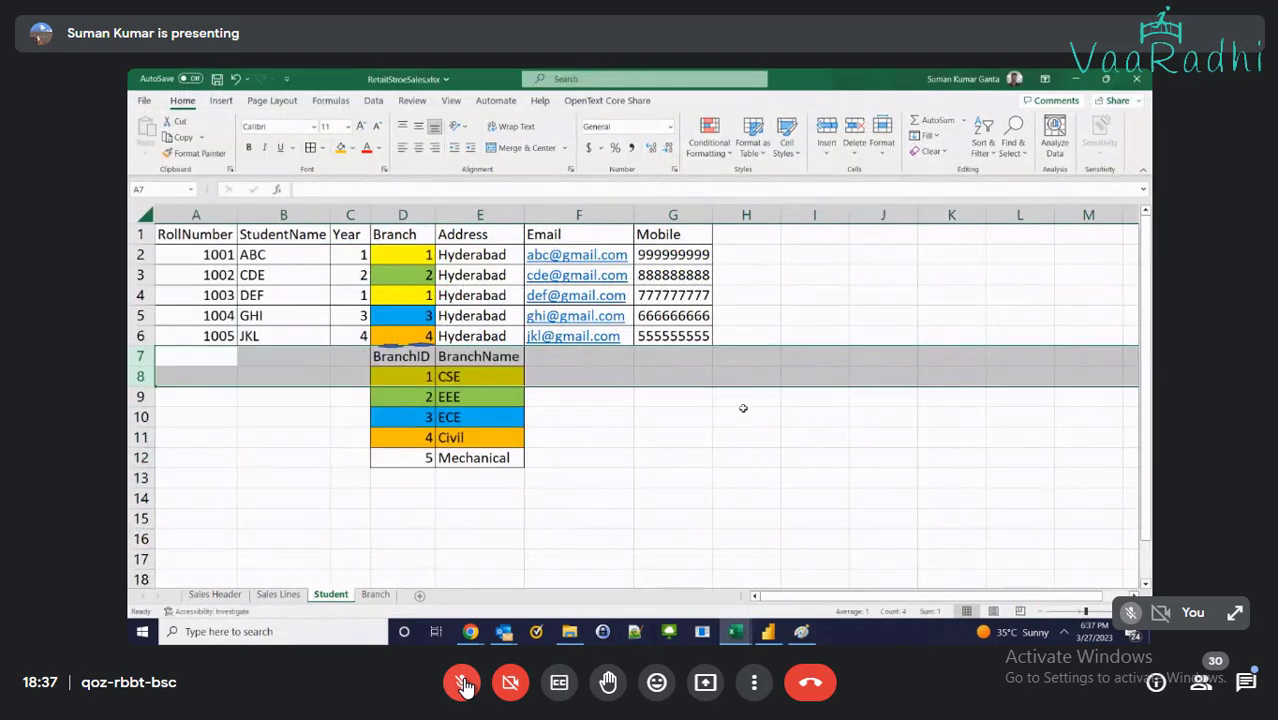
{"action": "left_click", "coordinate": [746, 417]}
{"action": "left_click", "coordinate": [390, 343]}
{"action": "key", "text": "Escape"}
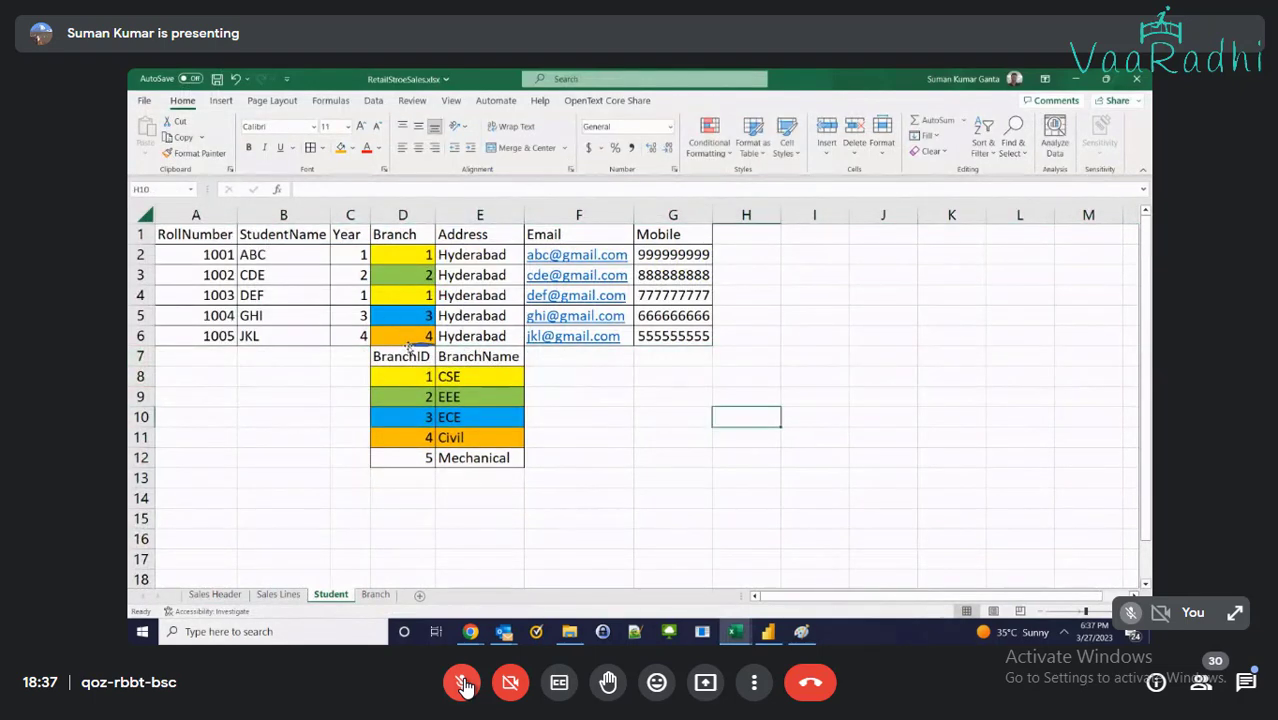
Copy the BranchID/BranchName table and paste it at A1 of the Branch sheet
{"action": "left_click_drag", "start_coordinate": [408, 357], "coordinate": [480, 458]}
{"action": "key", "text": "ctrl+c"}
{"action": "left_click", "coordinate": [375, 594]}
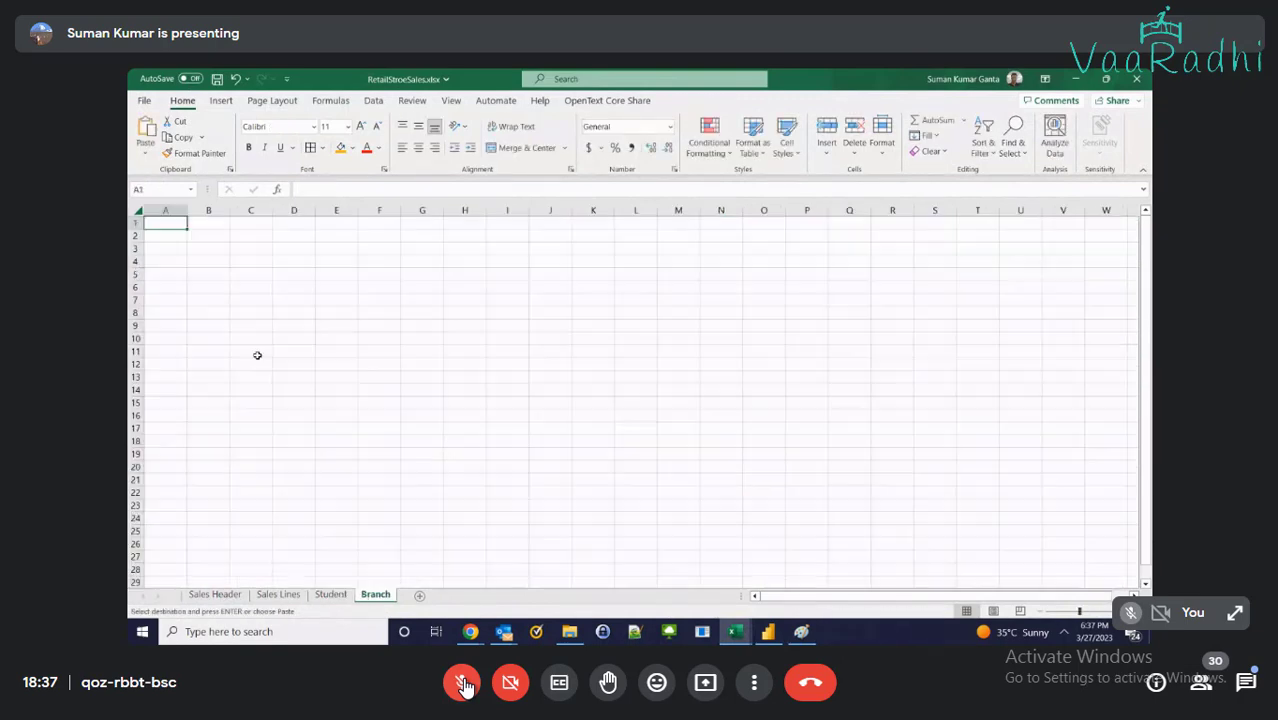
{"action": "key", "text": "ctrl+v"}
Clear the contents of rows 7–12 on the Student sheet and save the workbook
{"action": "left_click", "coordinate": [330, 594]}
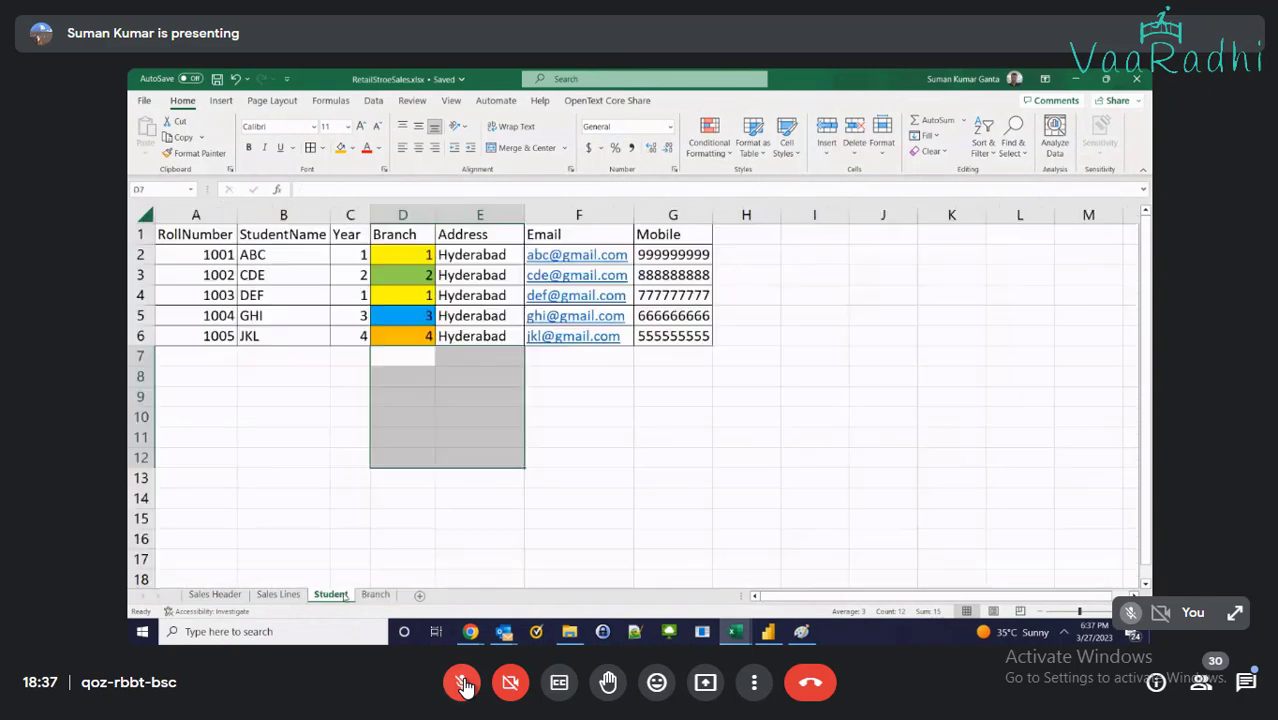
{"action": "left_click", "coordinate": [232, 358]}
{"action": "left_click_drag", "start_coordinate": [140, 356], "coordinate": [140, 458]}
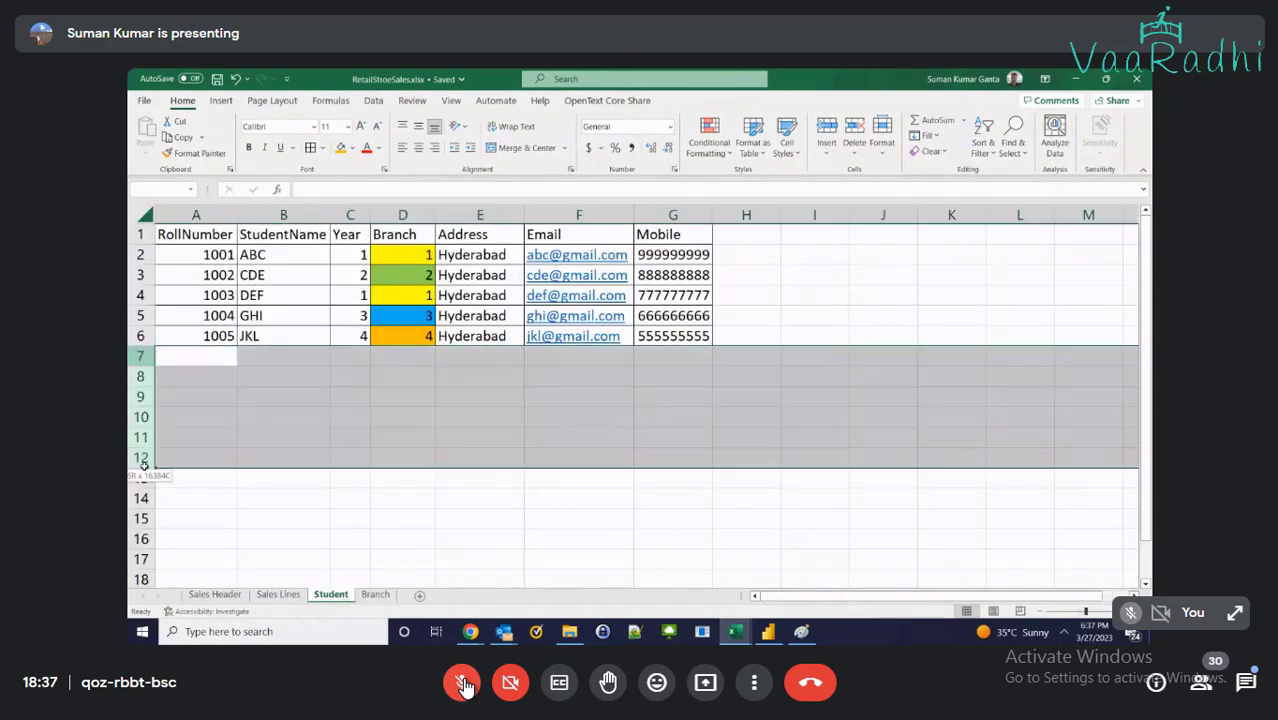
{"action": "right_click", "coordinate": [132, 419]}
{"action": "left_click", "coordinate": [195, 327]}
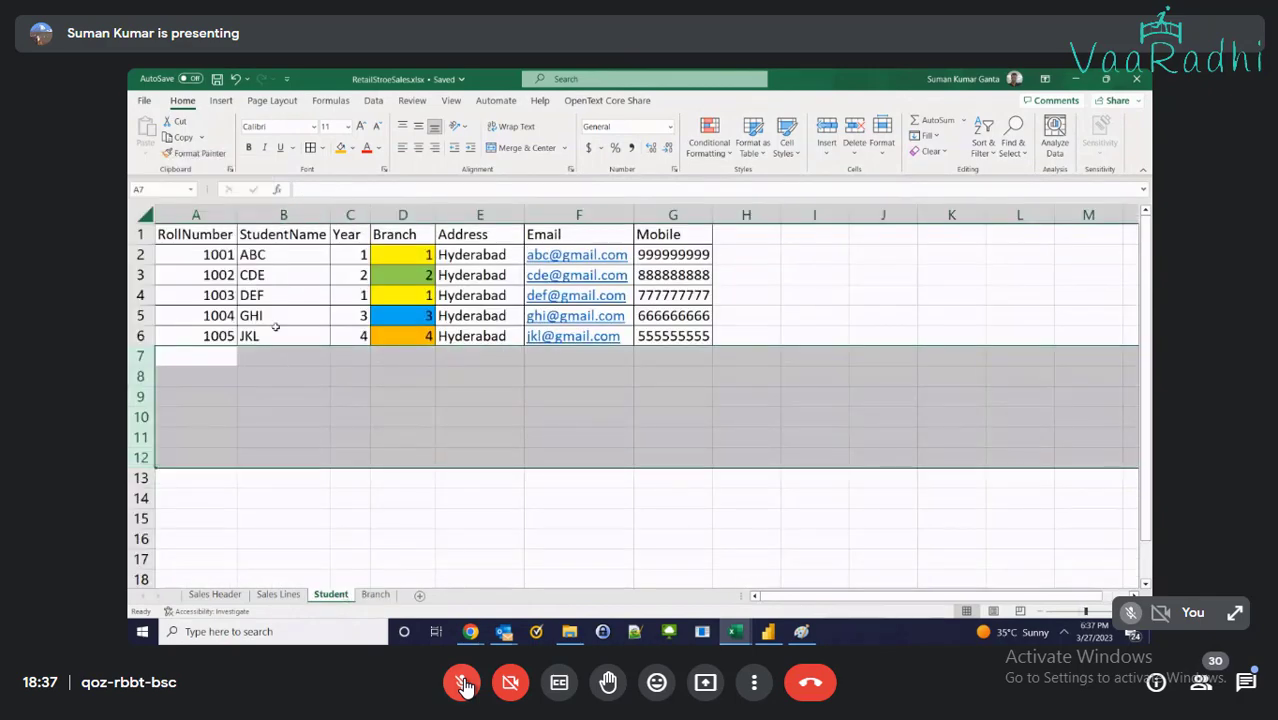
{"action": "left_click", "coordinate": [495, 379]}
{"action": "key", "text": "ctrl+s"}
Check the pasted branch names on the Branch sheet and save the workbook again
{"action": "left_click", "coordinate": [375, 594]}
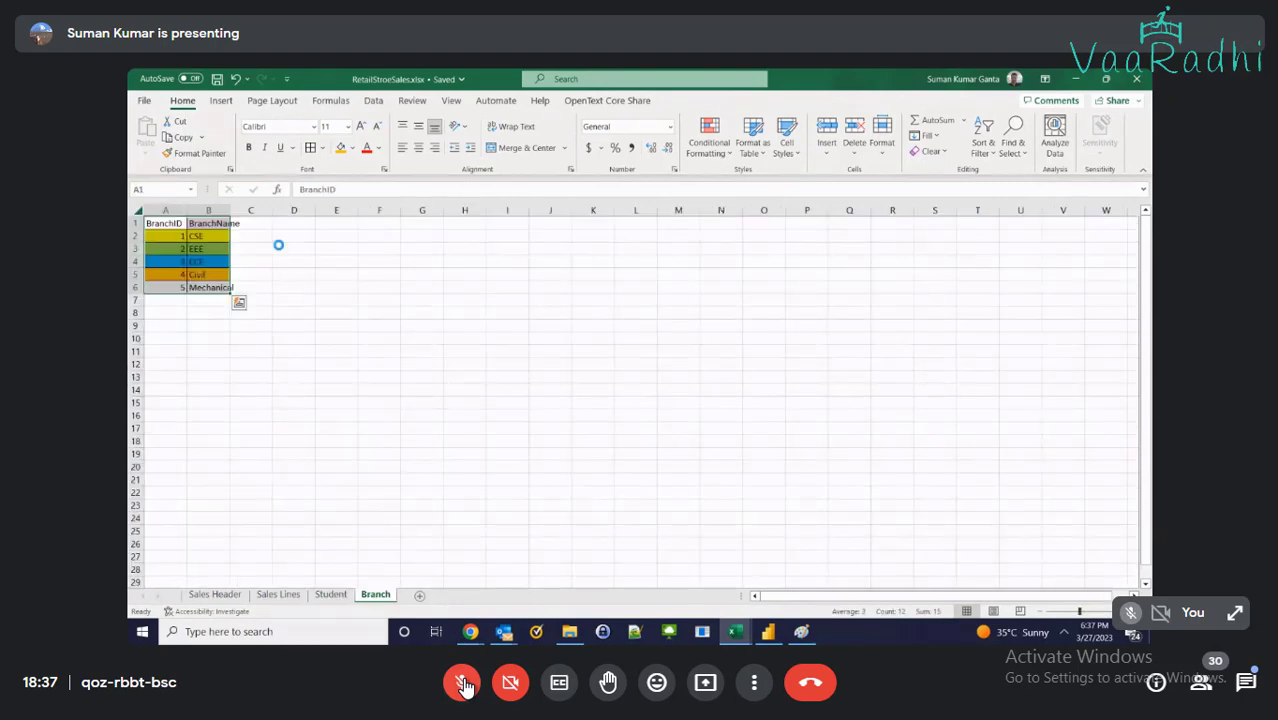
{"action": "left_click", "coordinate": [195, 246]}
{"action": "scroll", "coordinate": [195, 246], "scroll_direction": "up", "scroll_amount": 5}
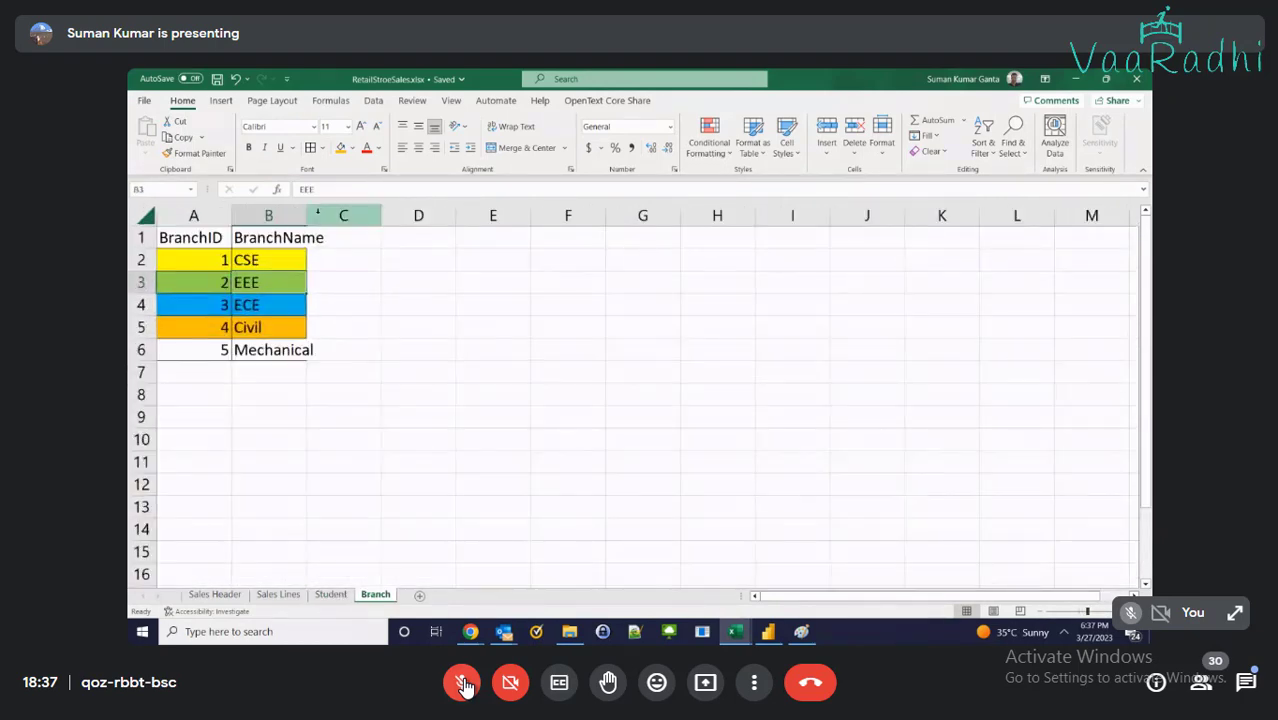
{"action": "key", "text": "ctrl+s"}
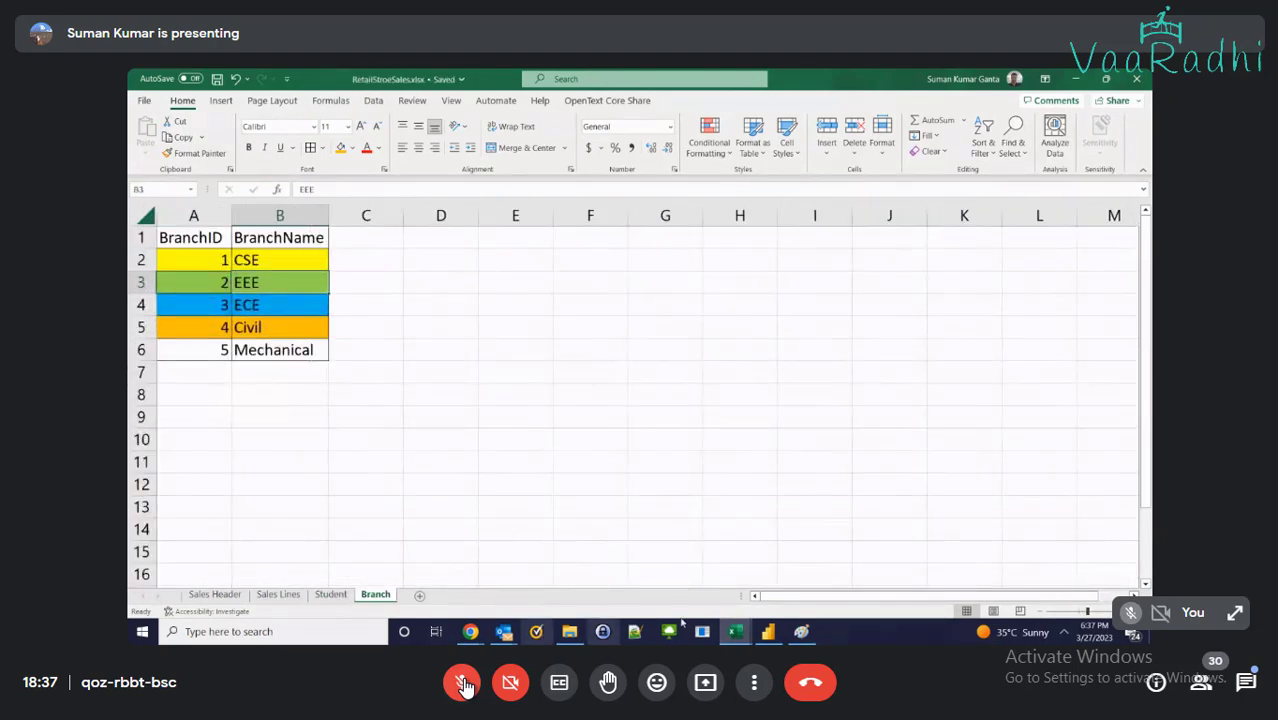
{"action": "left_click", "coordinate": [145, 100]}
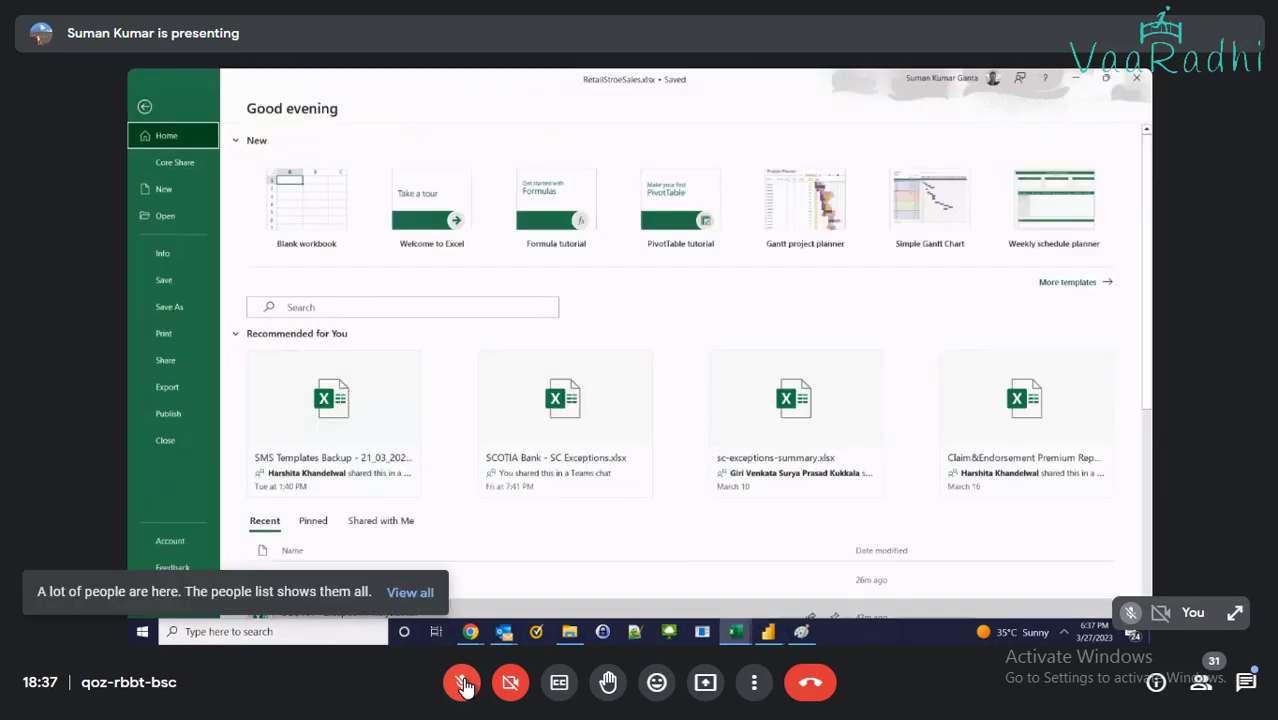
Leave Excel's File backstage and switch to Power BI Desktop's empty Power Query Editor
{"action": "left_click", "coordinate": [143, 107]}
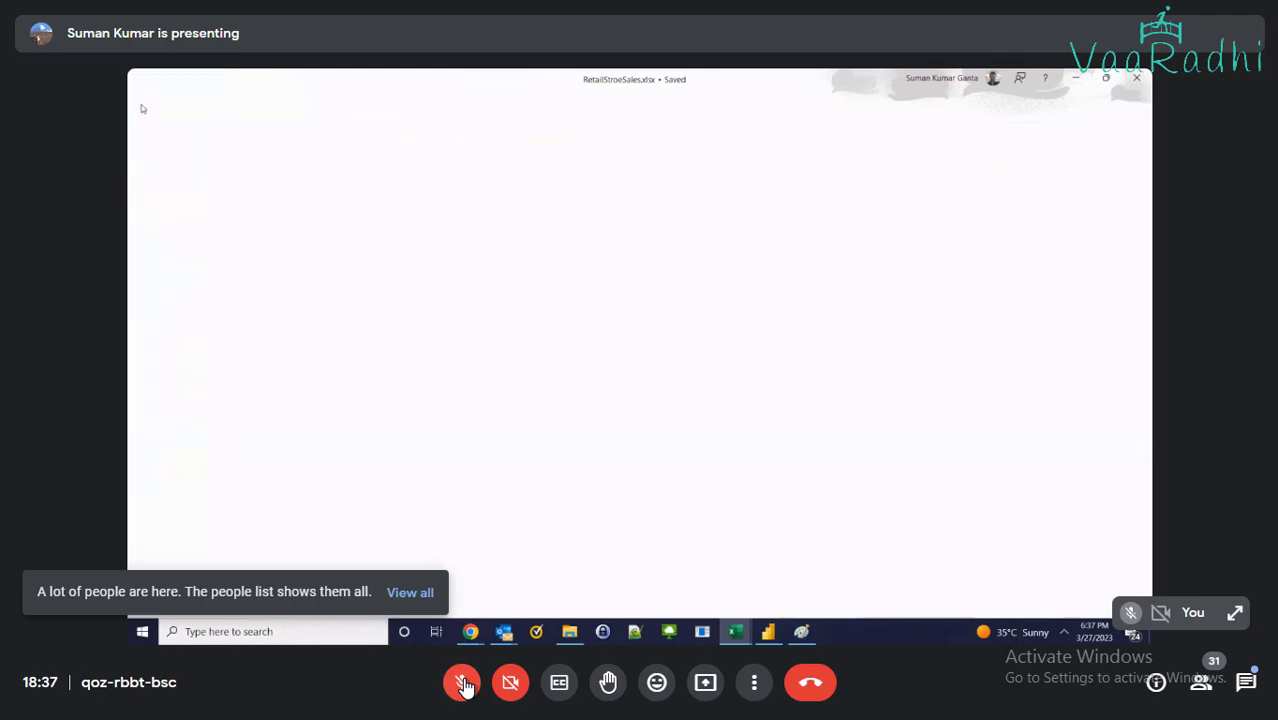
{"action": "left_click", "coordinate": [767, 631]}
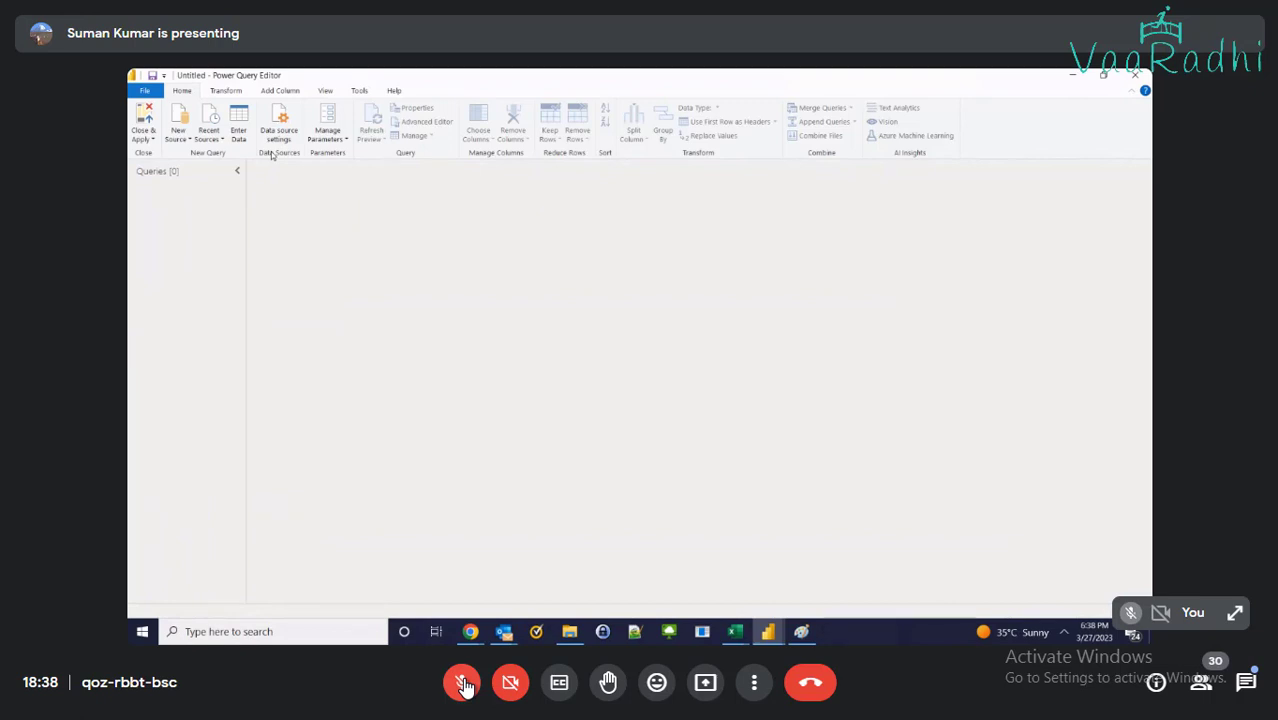
Add a new Excel Workbook source from RetailStroeSales.xlsx in the Downloads folder
{"action": "left_click", "coordinate": [145, 144]}
{"action": "left_click", "coordinate": [195, 143]}
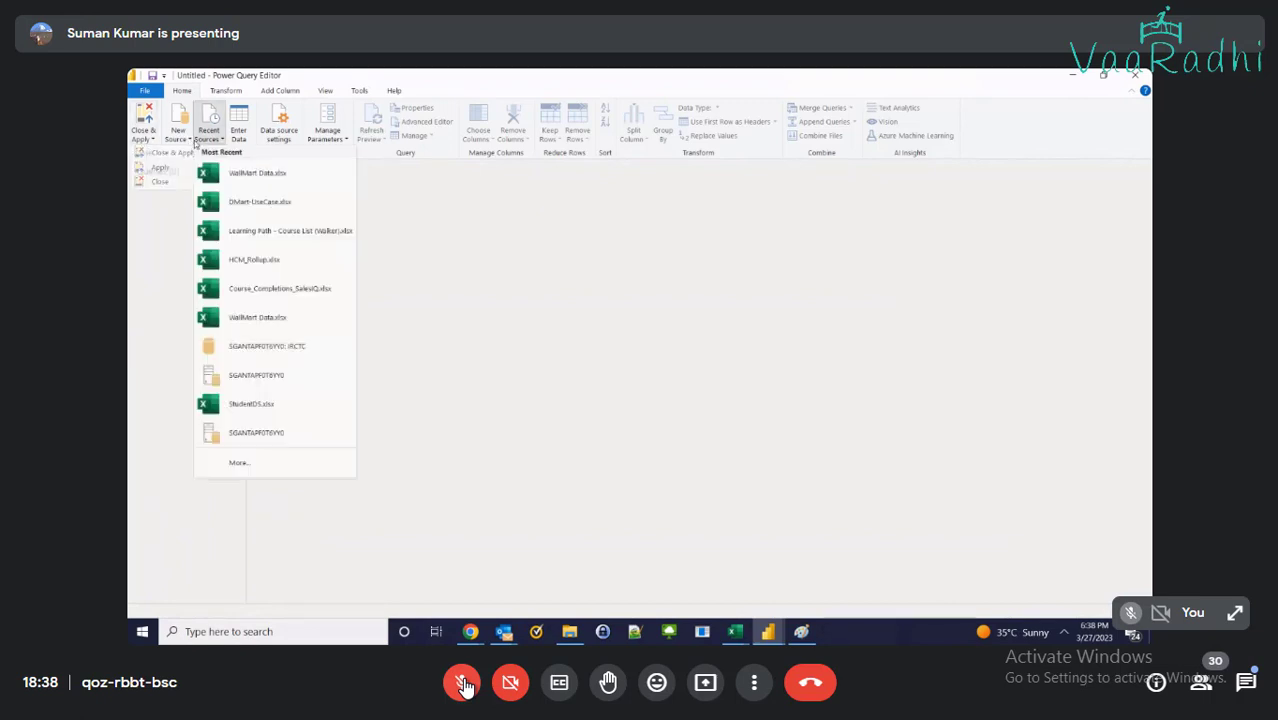
{"action": "left_click", "coordinate": [192, 113]}
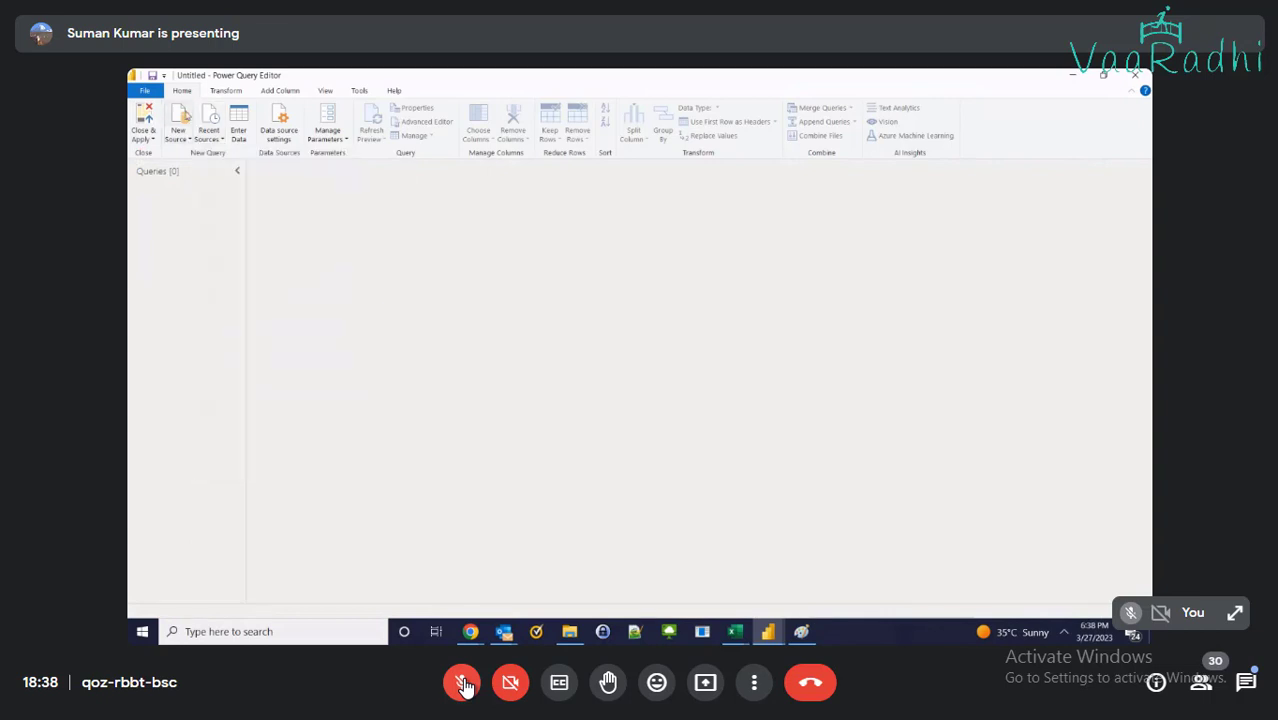
{"action": "left_click", "coordinate": [174, 138]}
{"action": "left_click", "coordinate": [199, 177]}
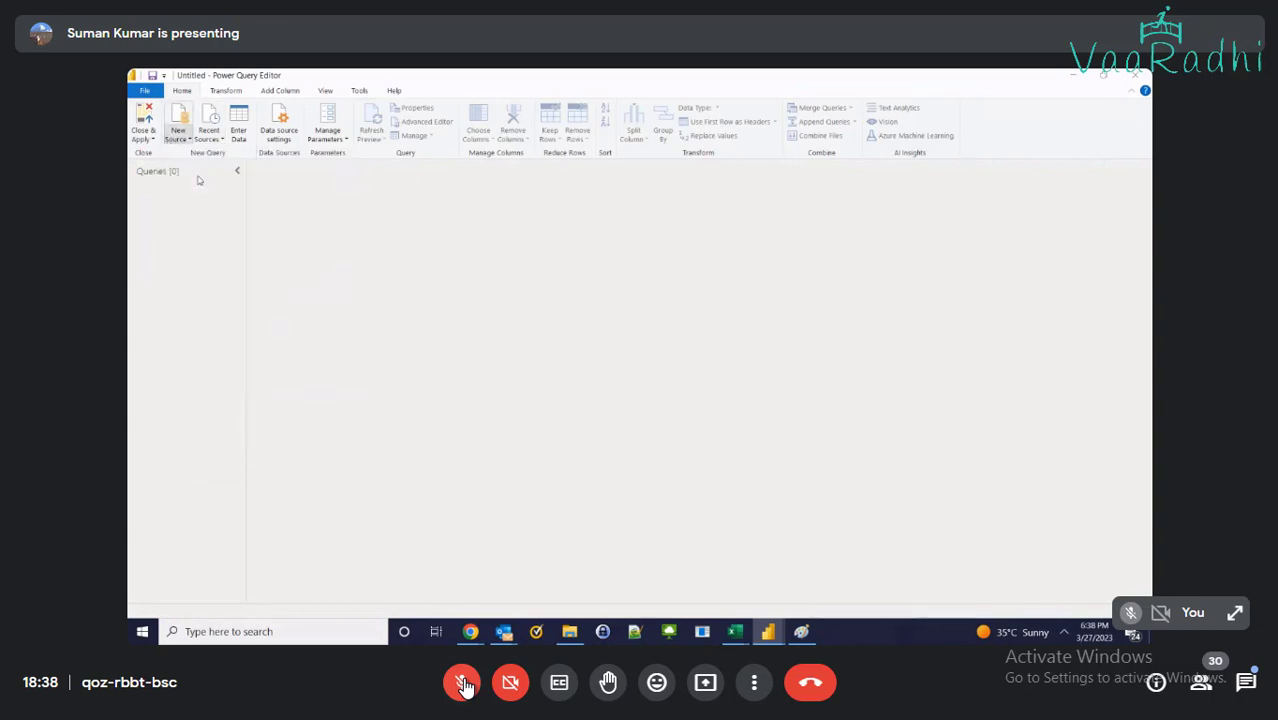
{"action": "scroll", "coordinate": [219, 192], "scroll_direction": "up", "scroll_amount": 5}
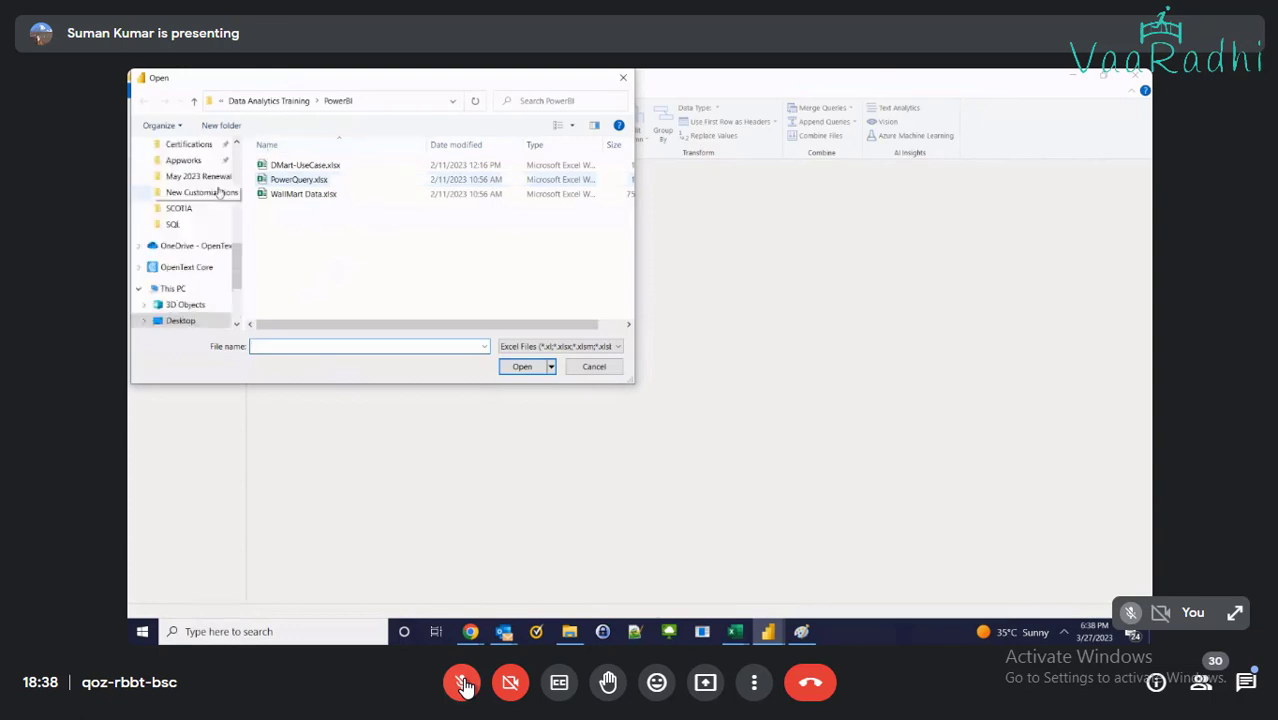
{"action": "scroll", "coordinate": [219, 192], "scroll_direction": "up", "scroll_amount": 2}
{"action": "left_click", "coordinate": [182, 187]}
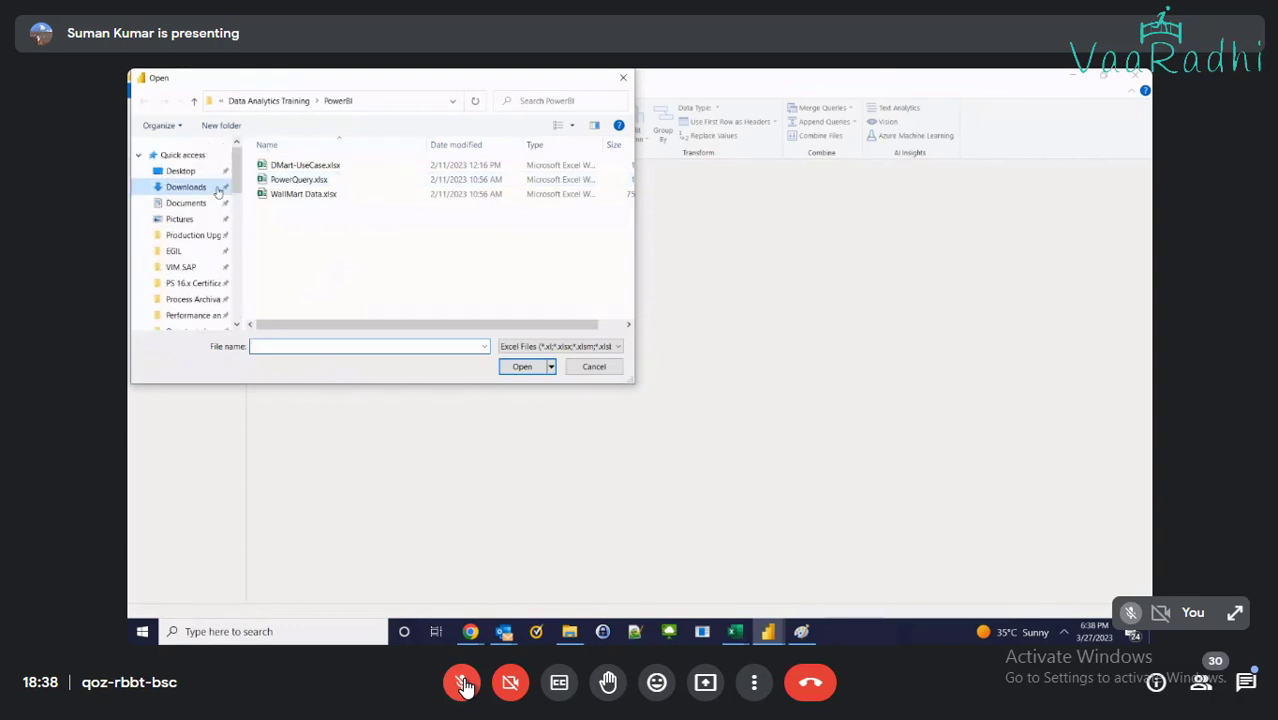
{"action": "double_click", "coordinate": [296, 167]}
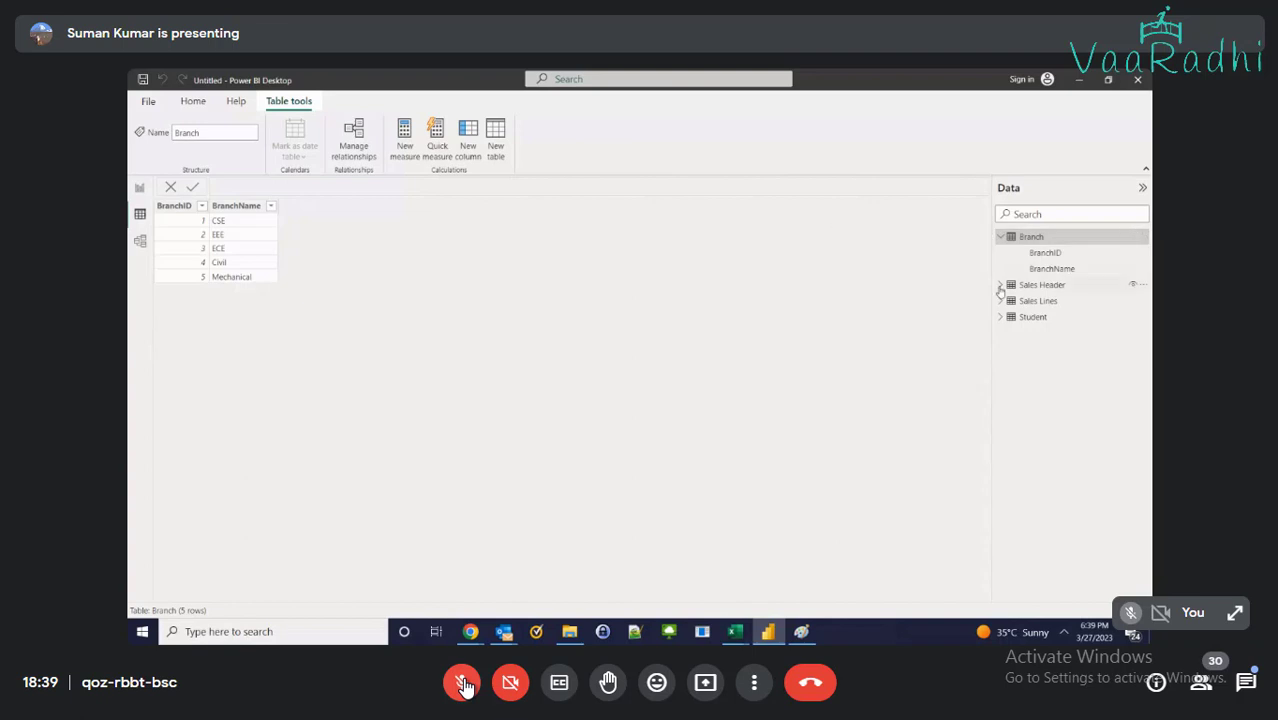
Preview the Sales Header and Student data, then view the Branch–Student relationship in Model view
{"action": "left_click", "coordinate": [1002, 285]}
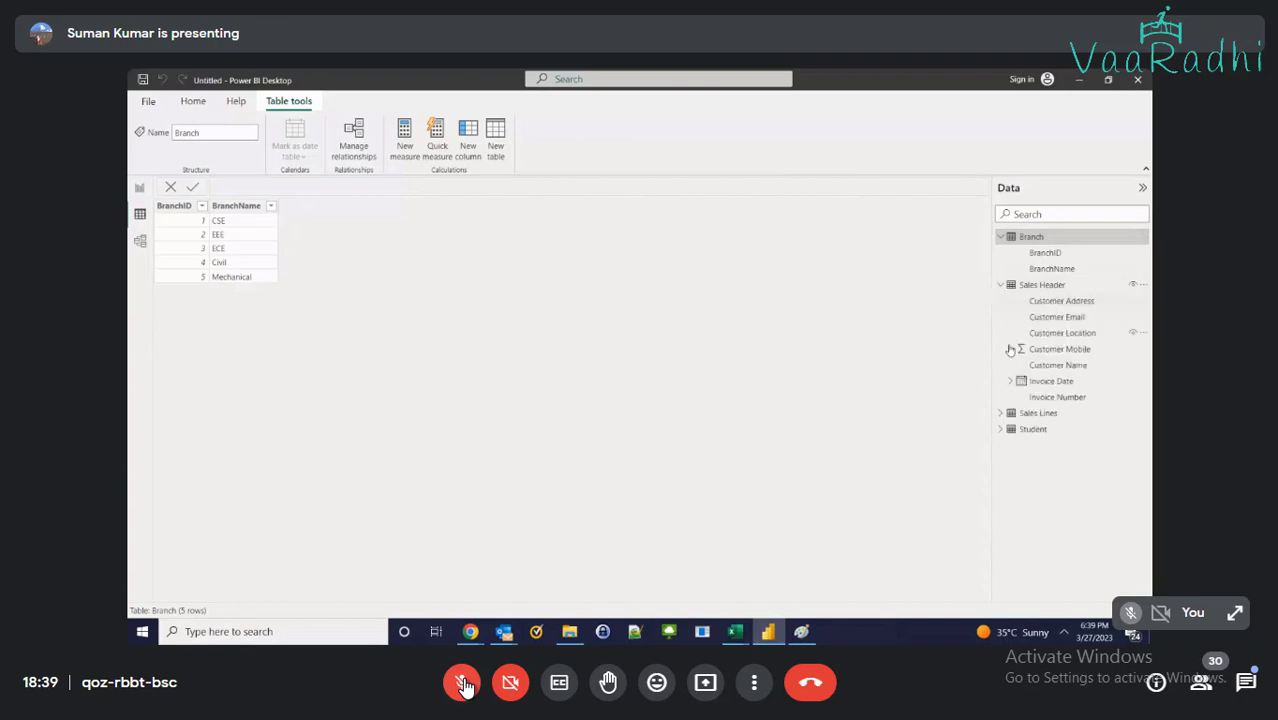
{"action": "left_click", "coordinate": [1052, 285]}
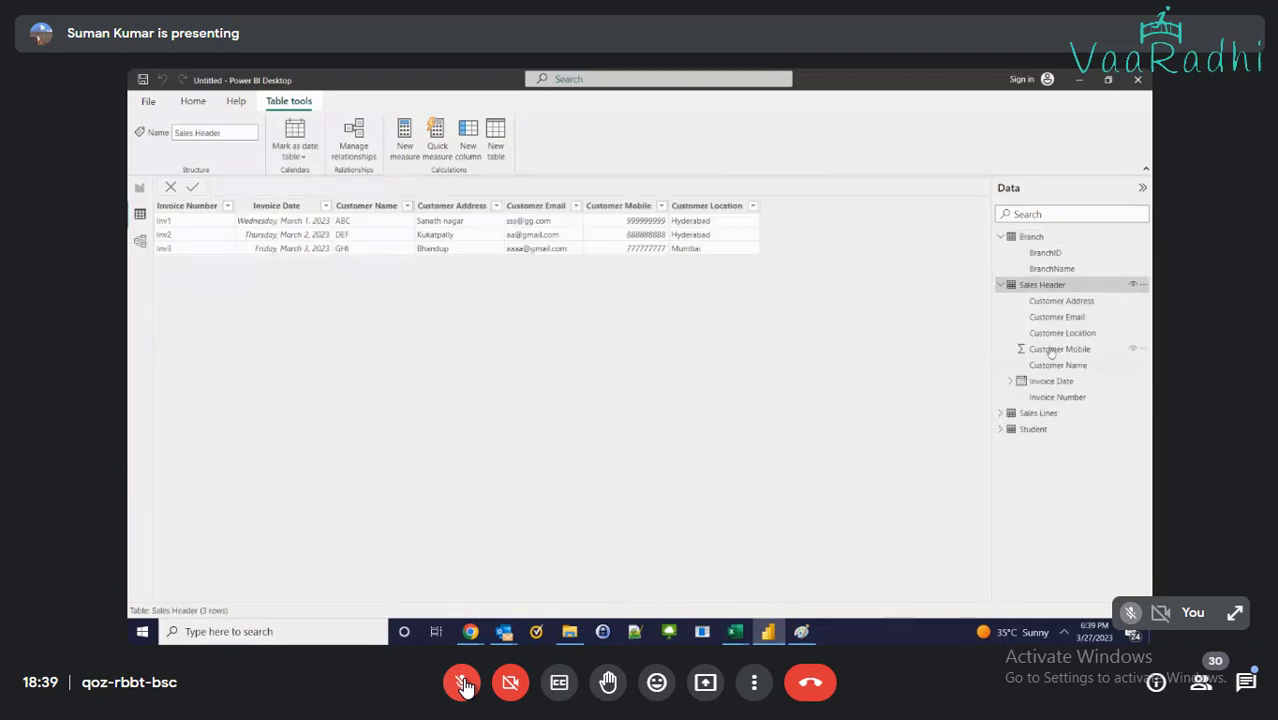
{"action": "left_click", "coordinate": [1000, 285]}
{"action": "left_click", "coordinate": [1000, 236]}
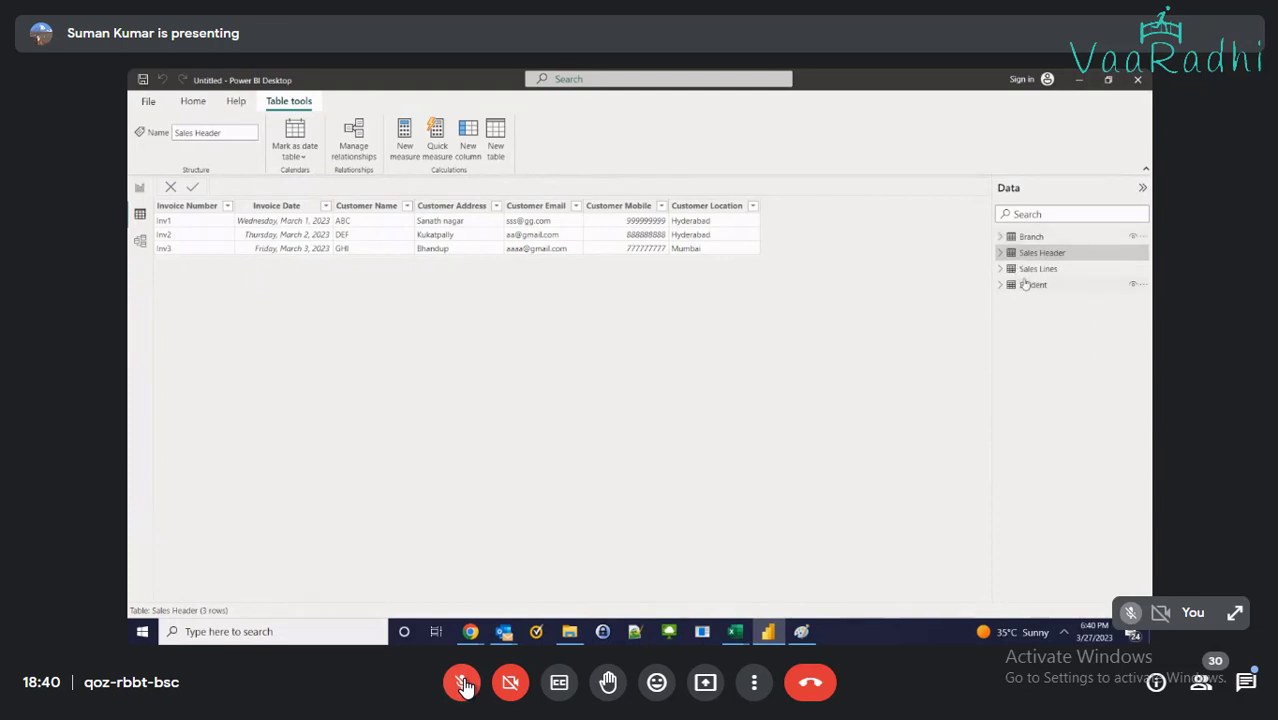
{"action": "left_click", "coordinate": [1030, 284]}
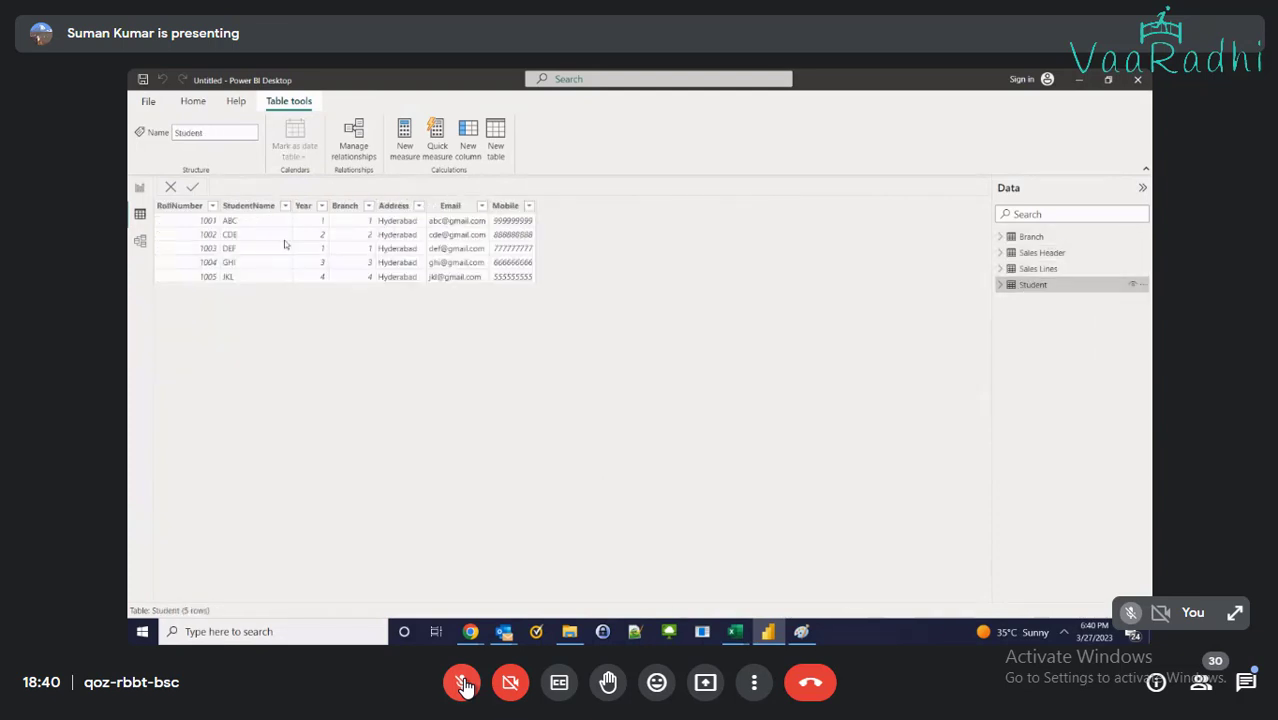
{"action": "left_click", "coordinate": [133, 247]}
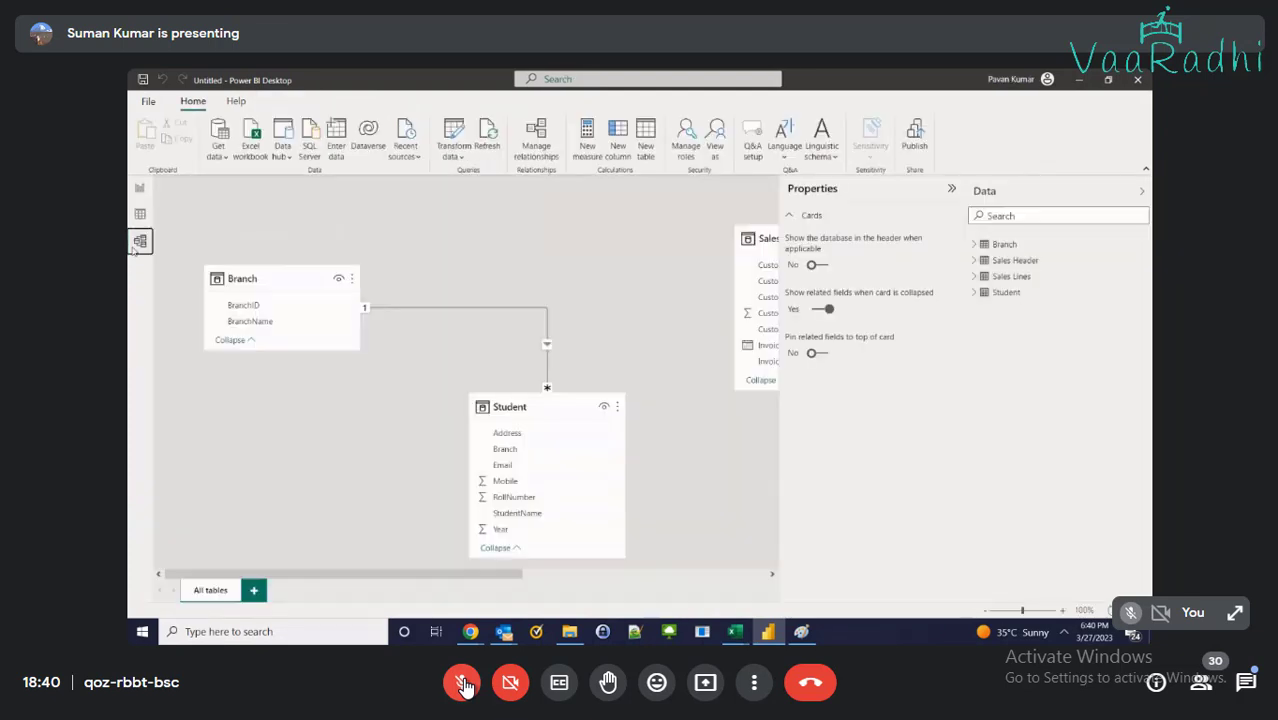
Collapse the properties pane and glance at the RetailStroeSales workbook before returning to the model
{"action": "left_click", "coordinate": [951, 189]}
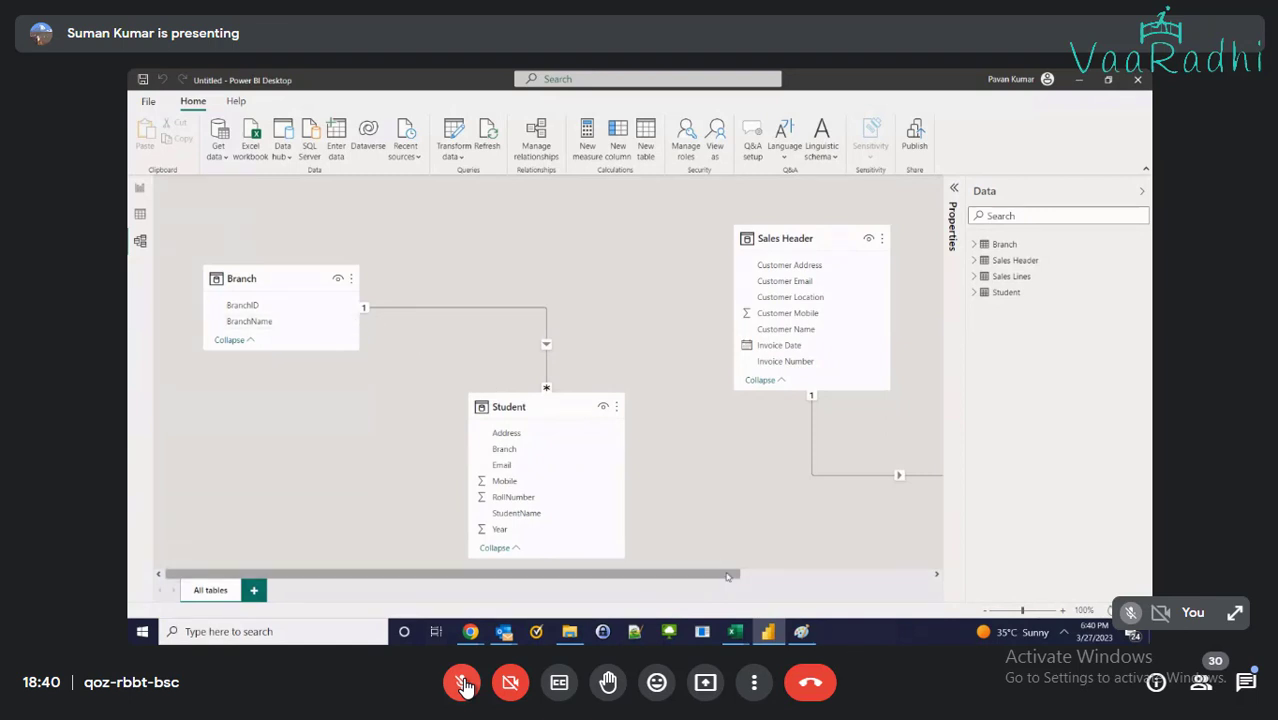
{"action": "left_click_drag", "start_coordinate": [730, 575], "coordinate": [899, 575]}
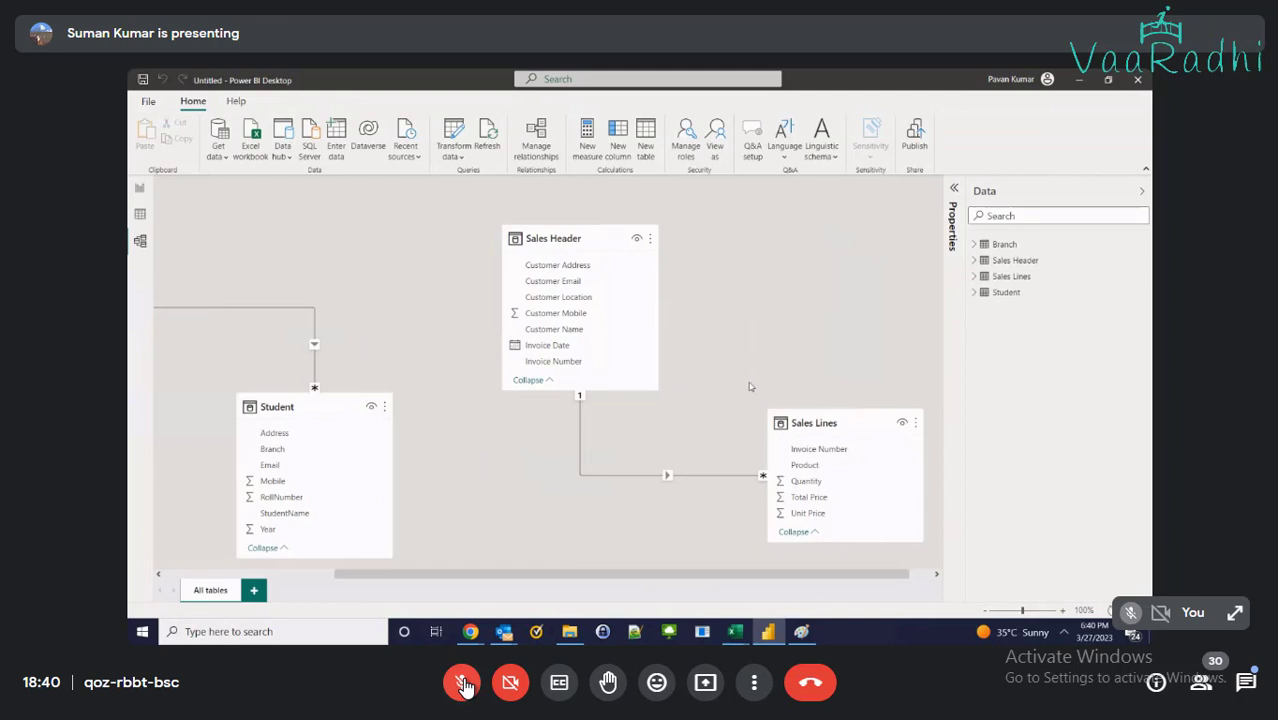
{"action": "left_click", "coordinate": [737, 633]}
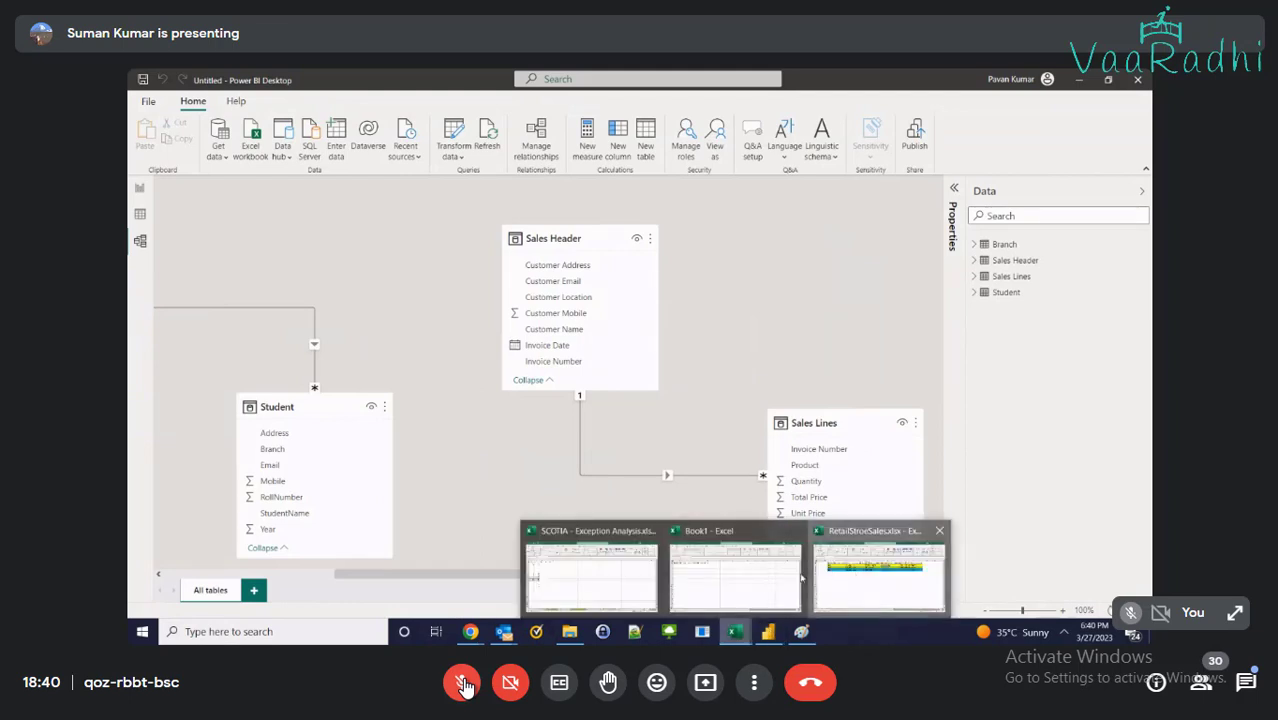
{"action": "left_click", "coordinate": [855, 576]}
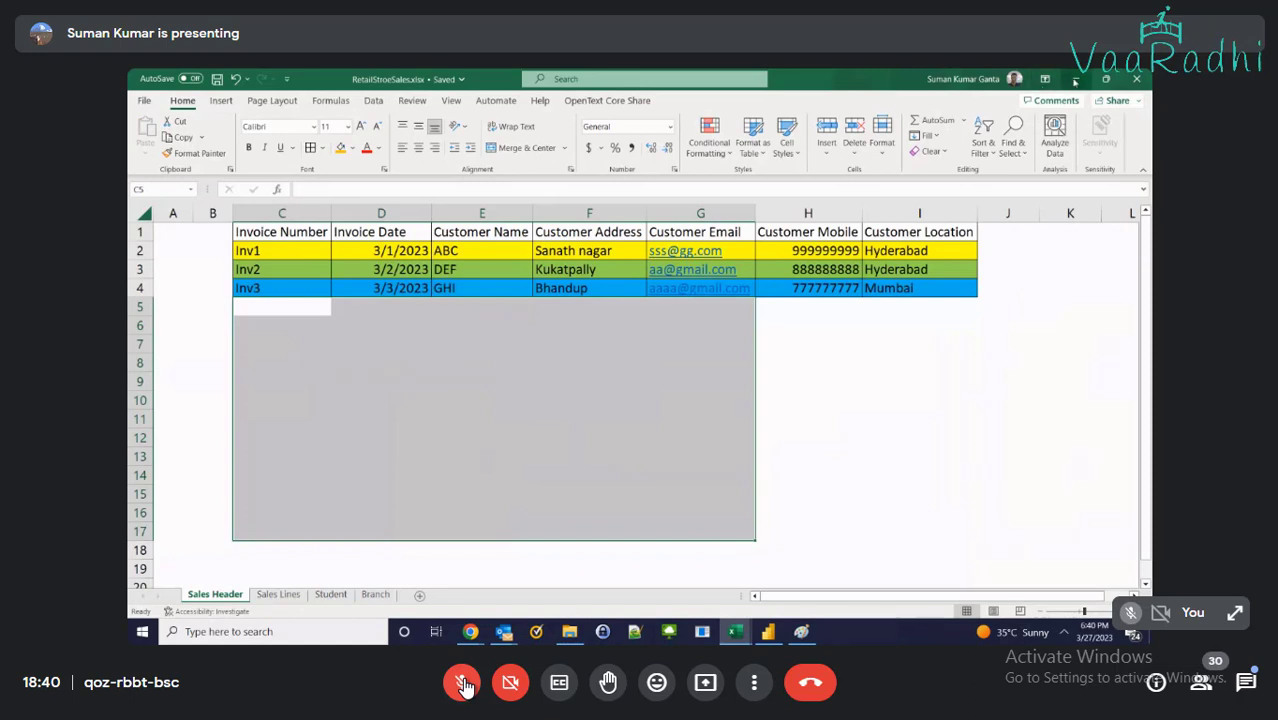
{"action": "key", "text": "alt+Tab"}
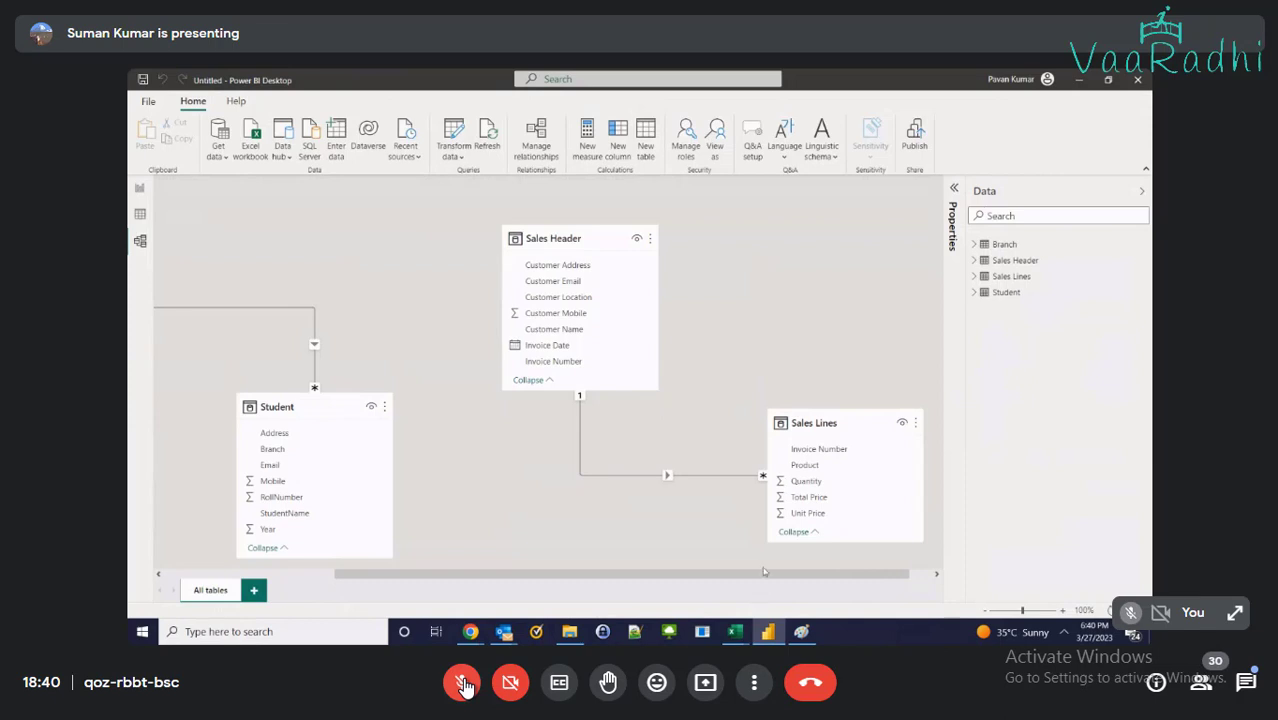
Move the Branch table up and drop the Student table directly beneath it on the left
{"action": "left_click_drag", "start_coordinate": [763, 571], "coordinate": [591, 600]}
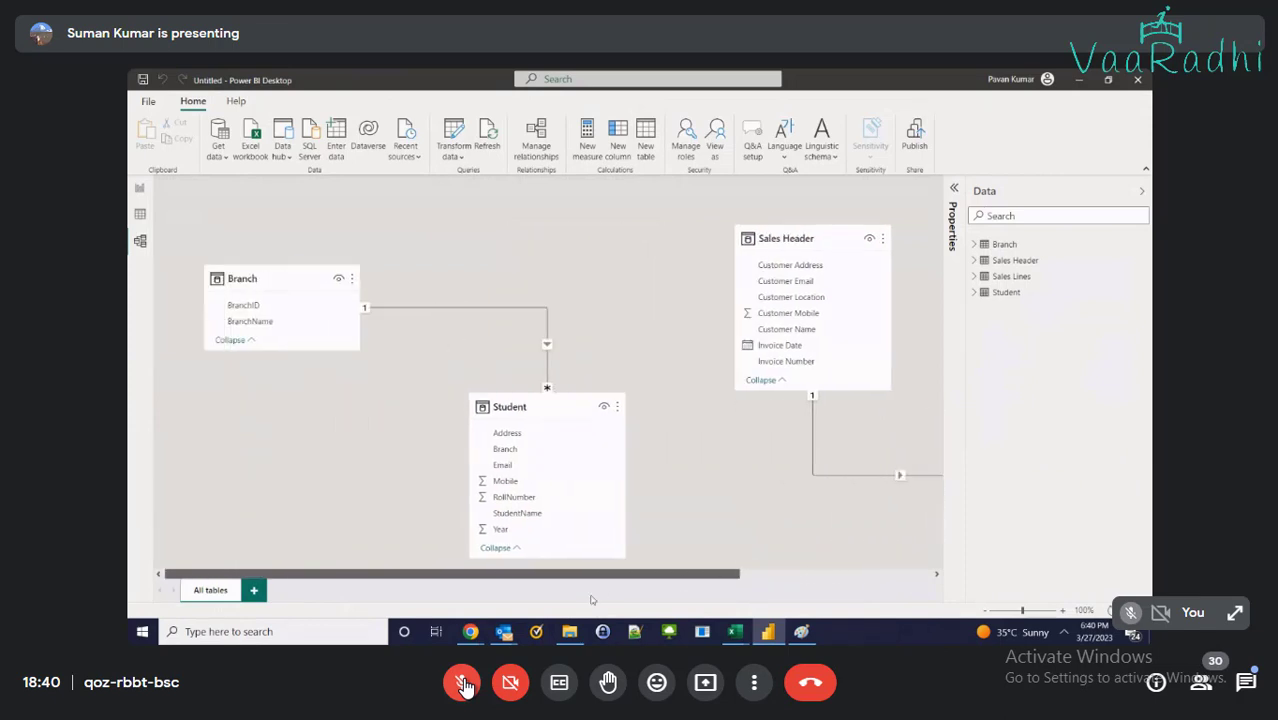
{"action": "left_click_drag", "start_coordinate": [525, 408], "coordinate": [378, 412]}
{"action": "left_click_drag", "start_coordinate": [236, 280], "coordinate": [236, 240]}
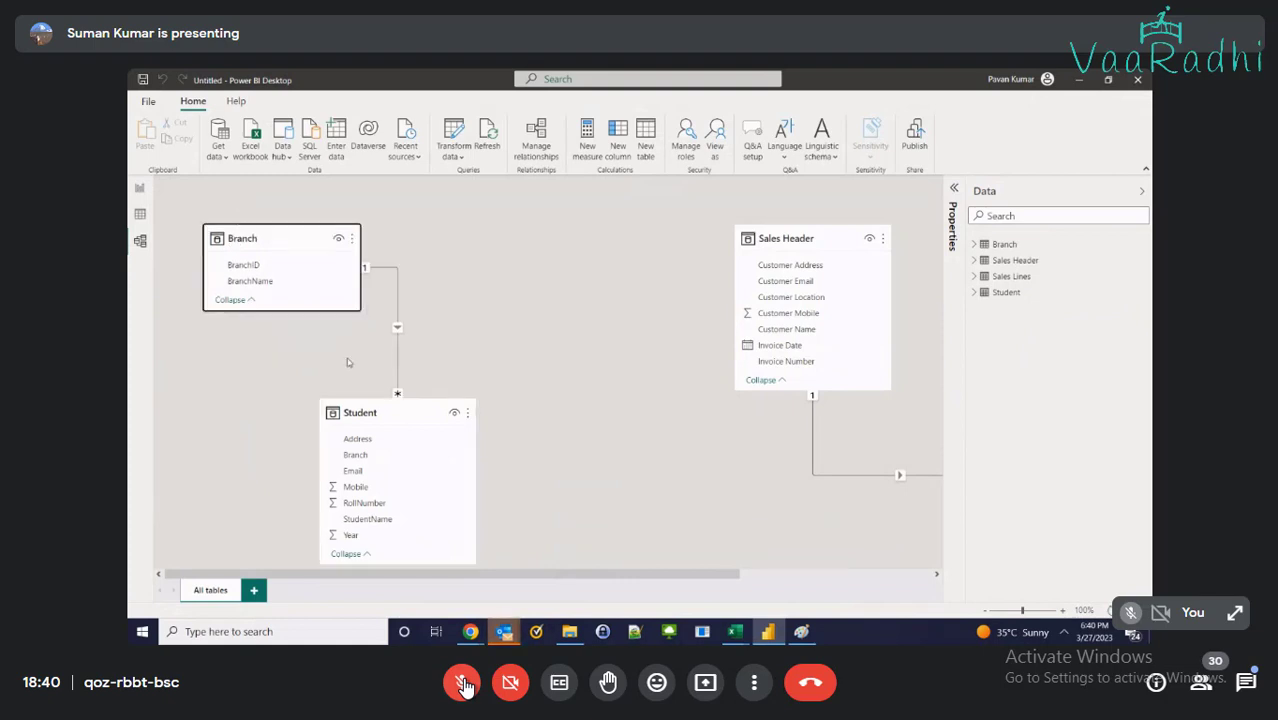
{"action": "left_click_drag", "start_coordinate": [370, 414], "coordinate": [257, 397]}
{"action": "left_click", "coordinate": [425, 434]}
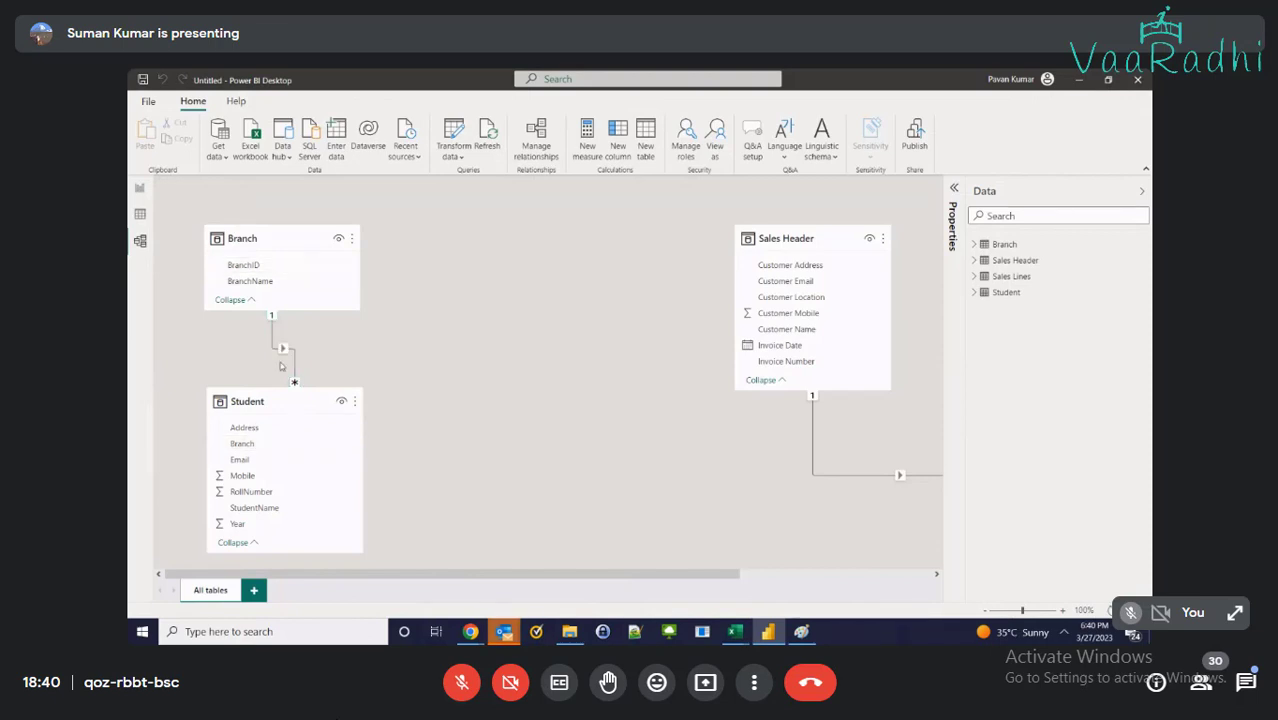
{"action": "left_click", "coordinate": [462, 685]}
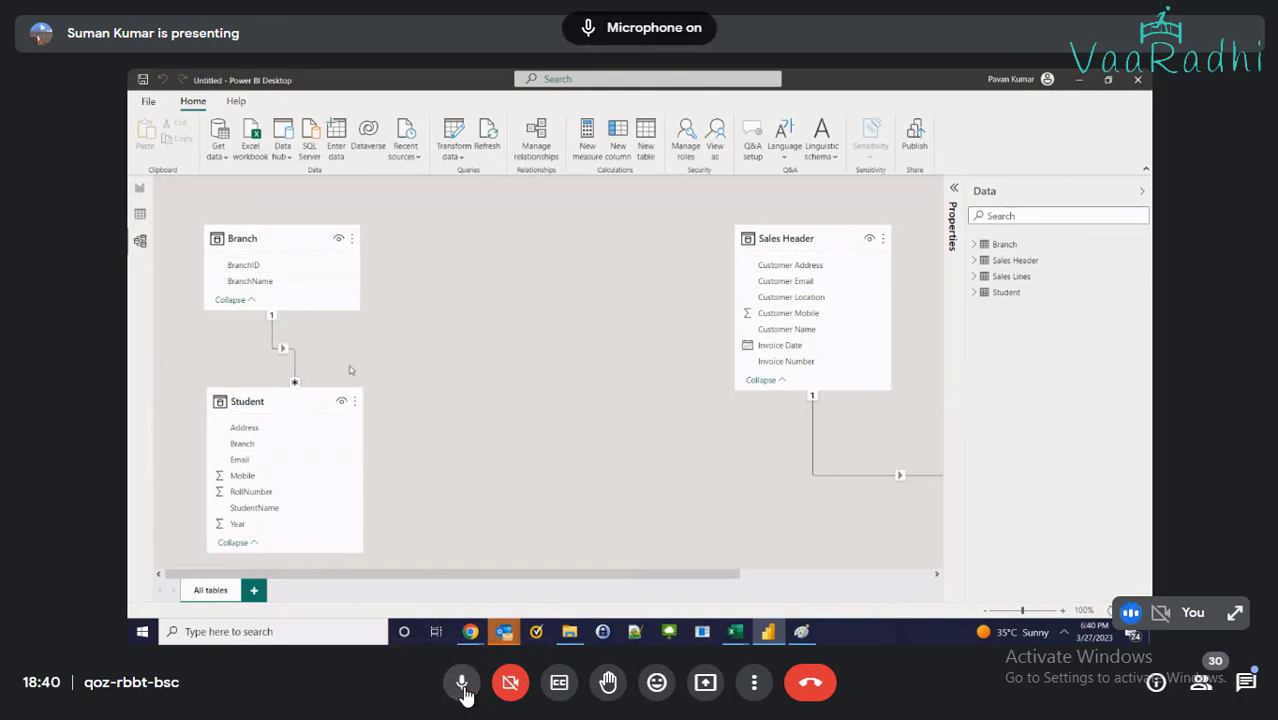
{"action": "left_click", "coordinate": [462, 685]}
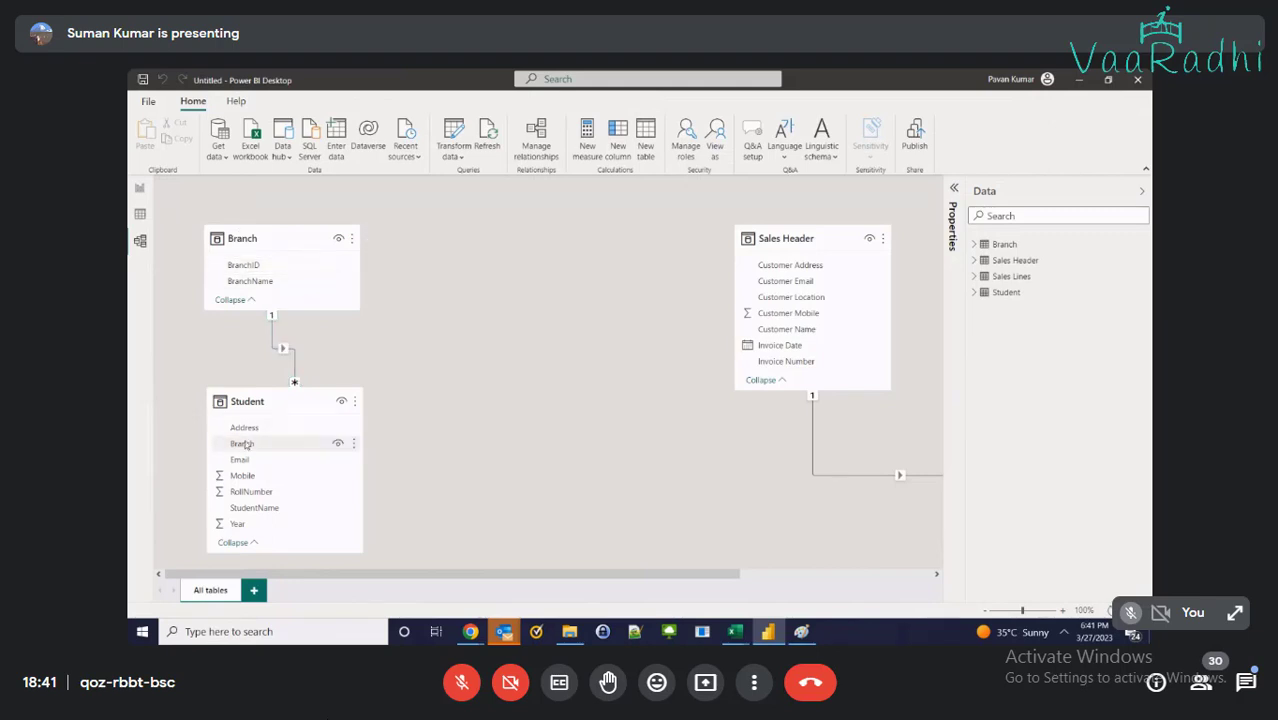
{"action": "mouse_move", "coordinate": [736, 637]}
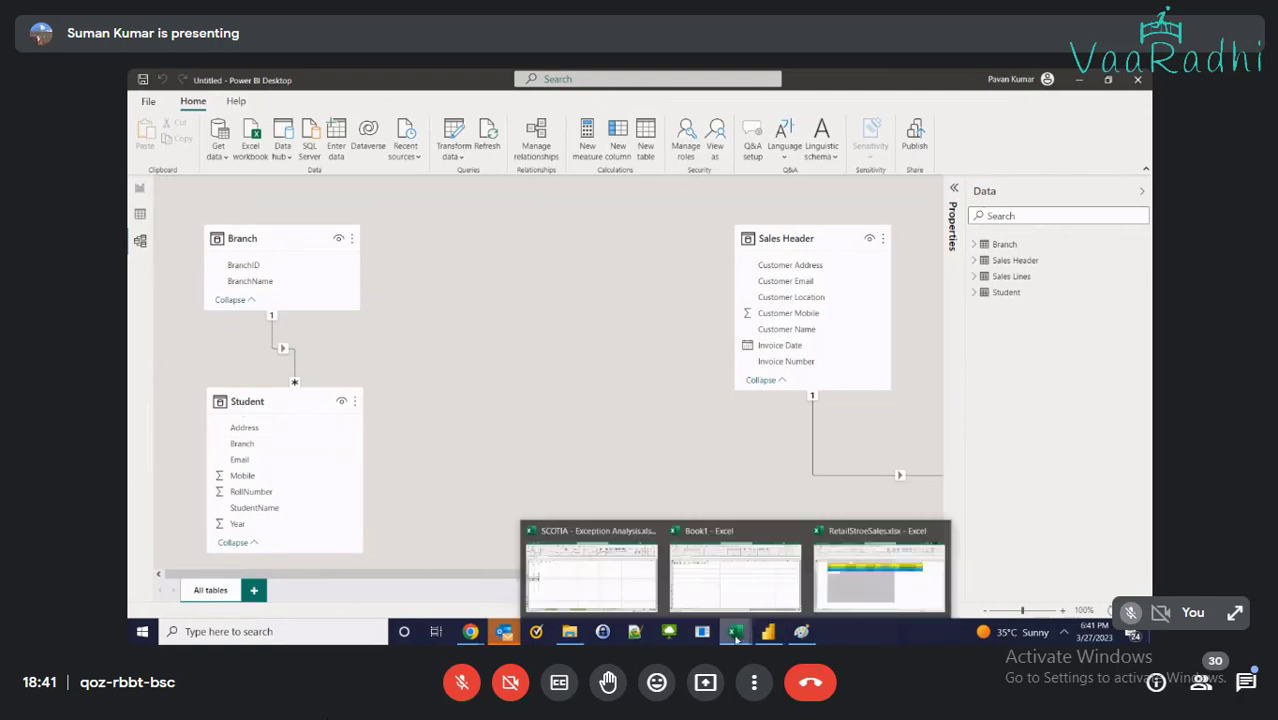
{"action": "left_click", "coordinate": [878, 575]}
{"action": "left_click", "coordinate": [330, 594]}
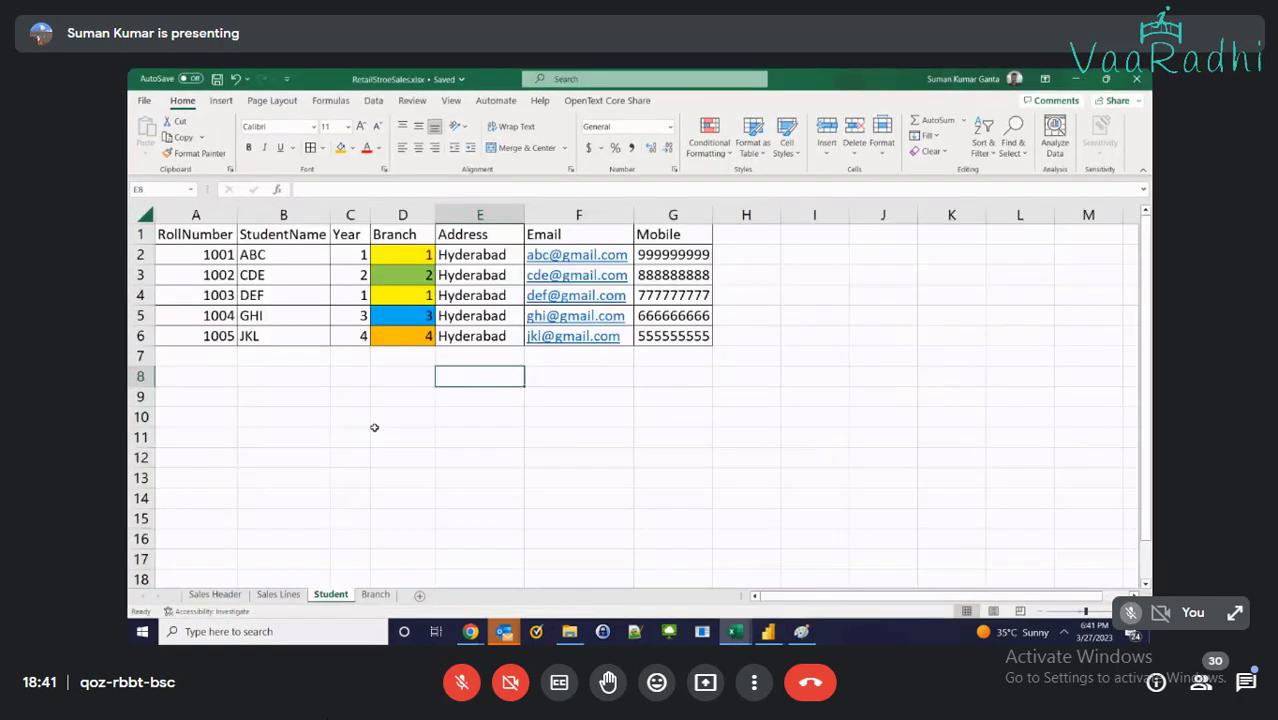
{"action": "left_click", "coordinate": [392, 258]}
{"action": "key", "text": "ctrl+shift+Down"}
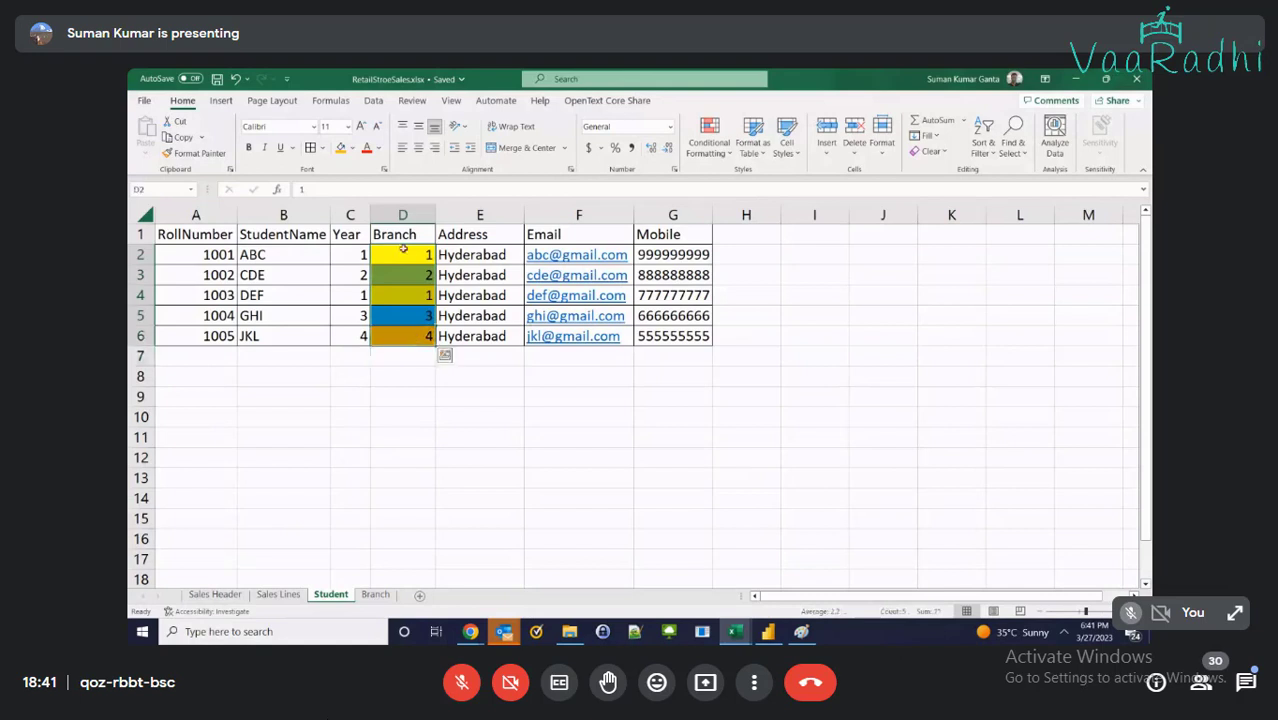
{"action": "left_click", "coordinate": [399, 231]}
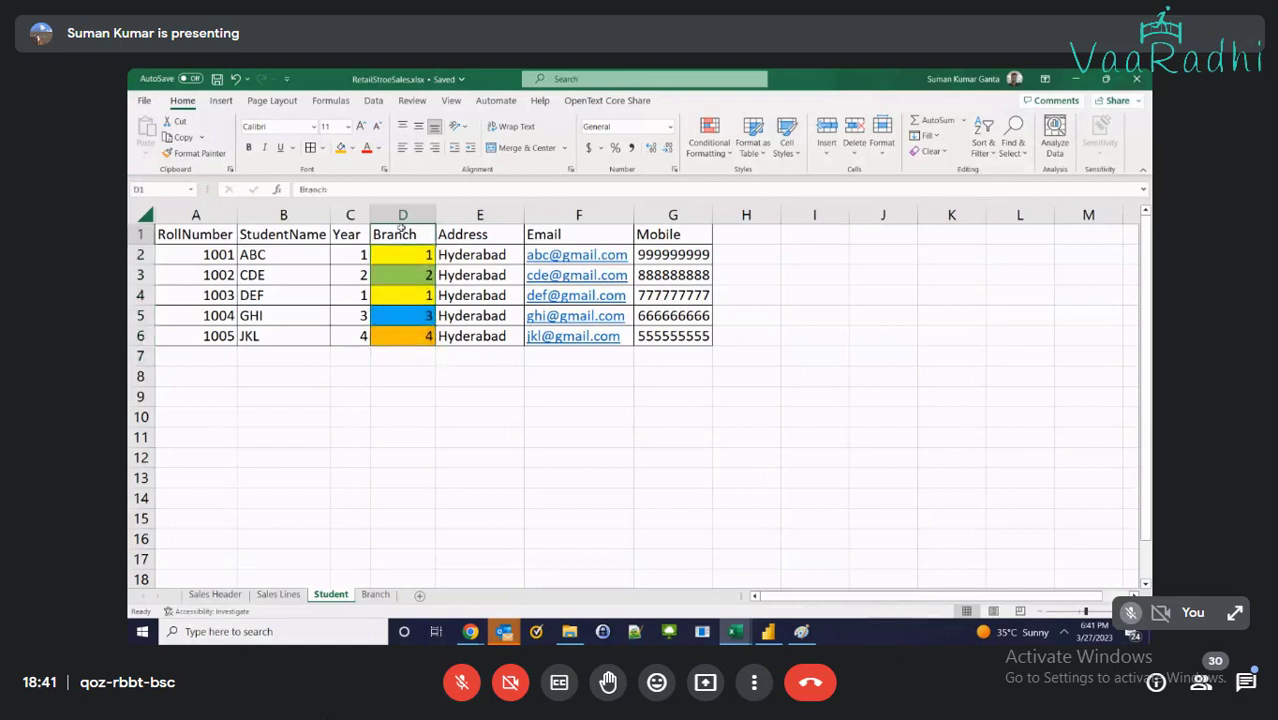
{"action": "left_click", "coordinate": [374, 594]}
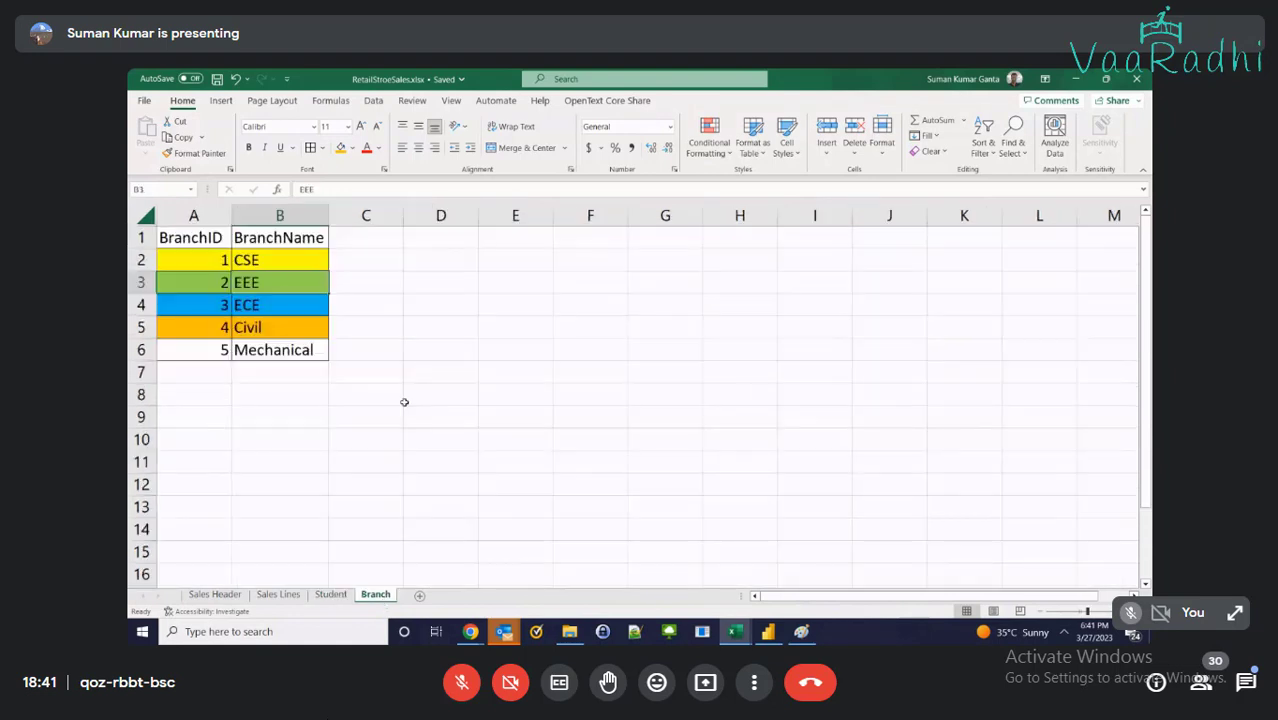
{"action": "left_click", "coordinate": [203, 237]}
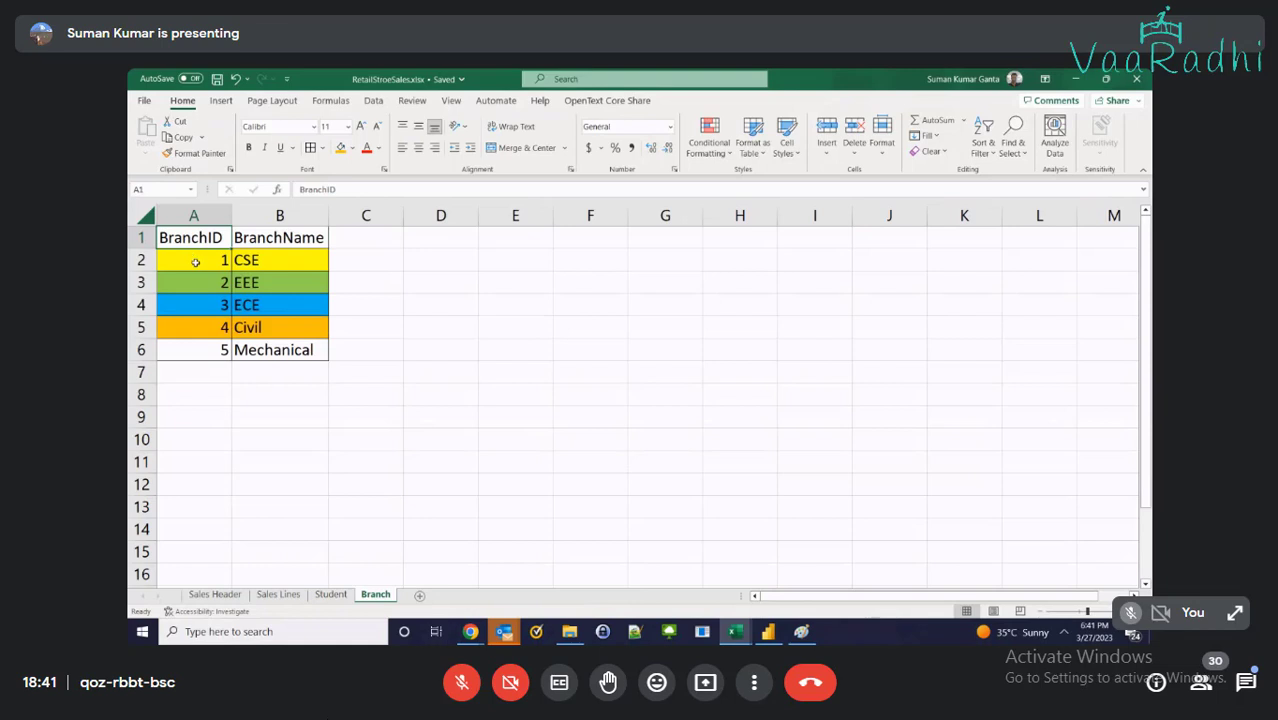
{"action": "left_click", "coordinate": [331, 594]}
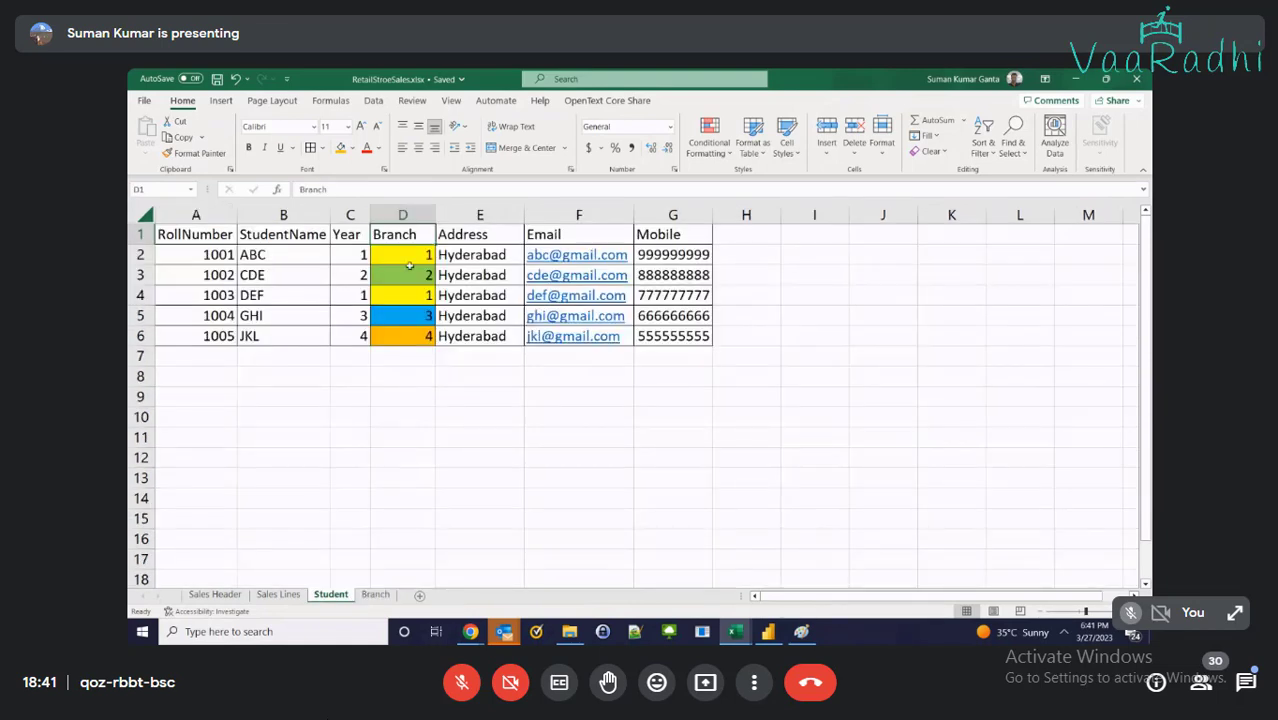
{"action": "left_click_drag", "start_coordinate": [409, 265], "coordinate": [406, 340]}
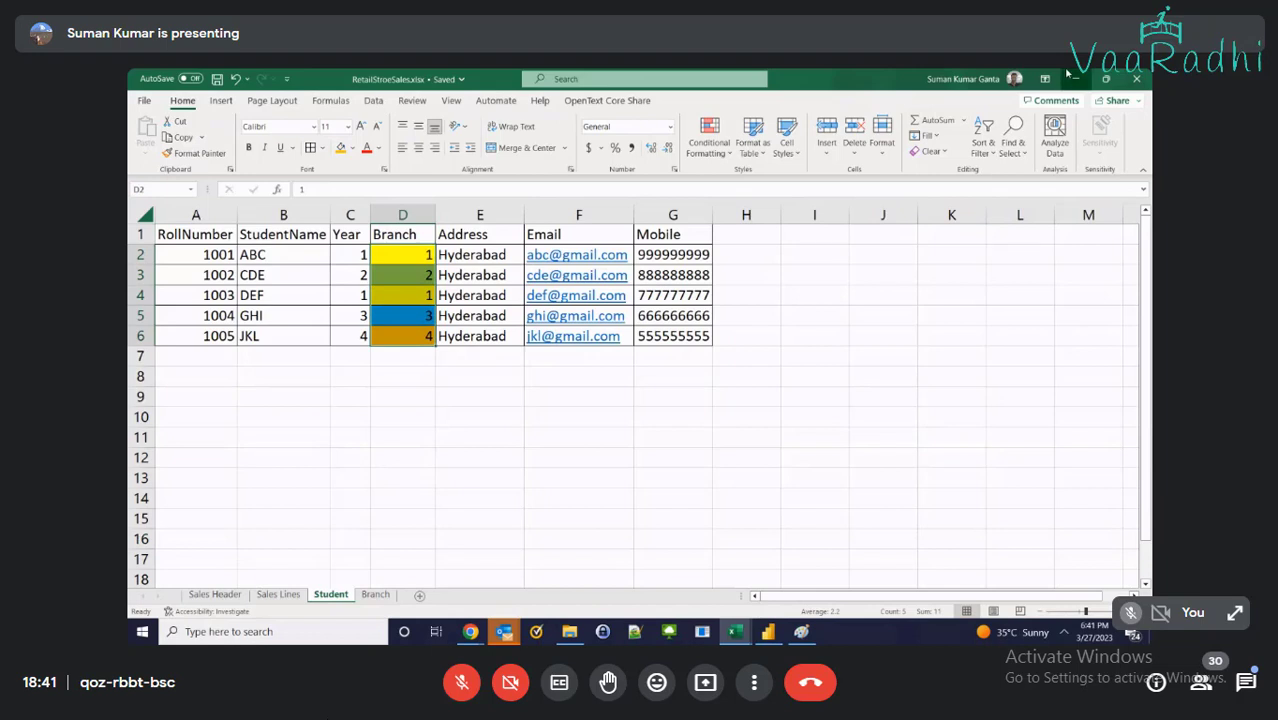
{"action": "left_click", "coordinate": [1072, 77]}
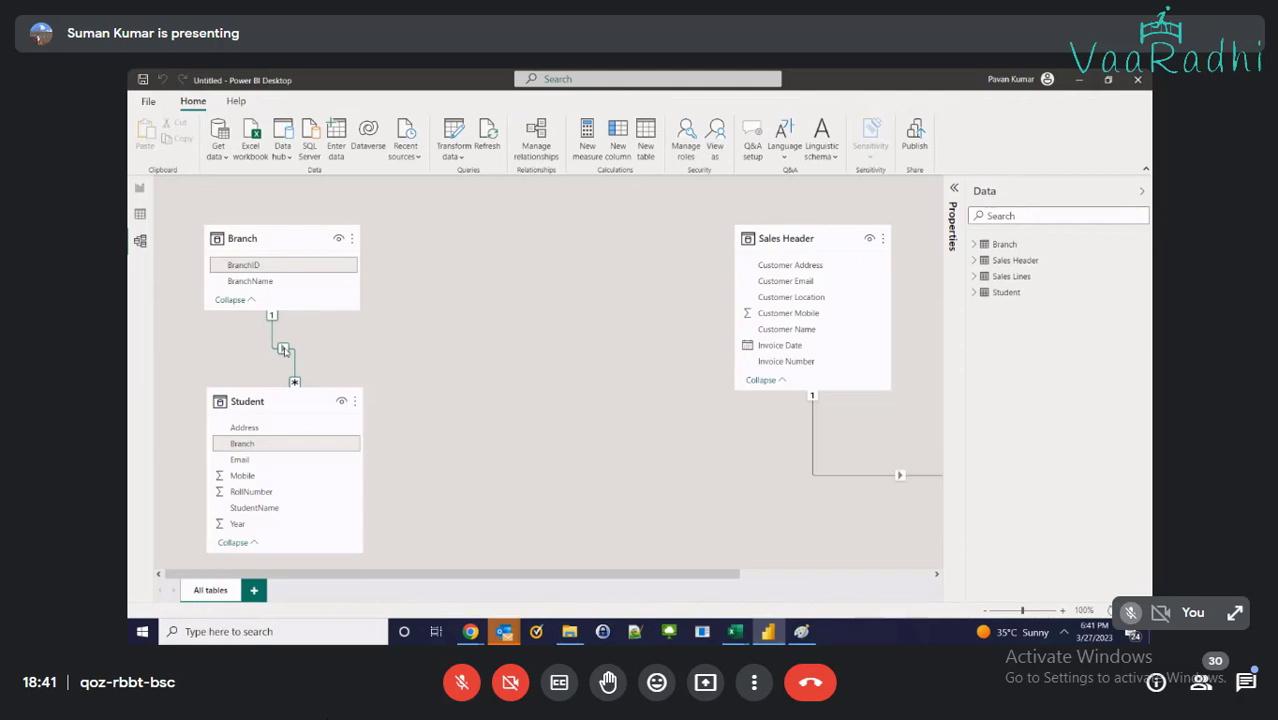
Place Sales Header beside Branch with Sales Lines beneath it, and nudge Student into line
{"action": "left_click_drag", "start_coordinate": [806, 232], "coordinate": [503, 230]}
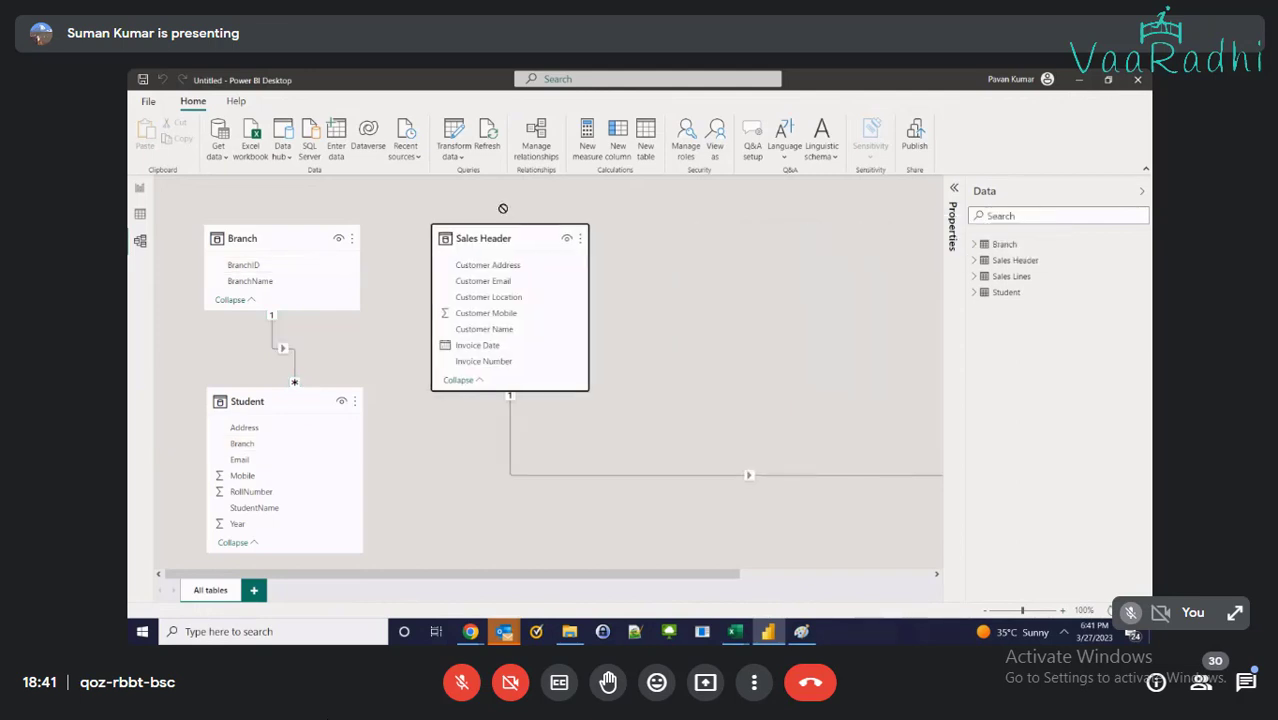
{"action": "left_click_drag", "start_coordinate": [675, 574], "coordinate": [867, 599]}
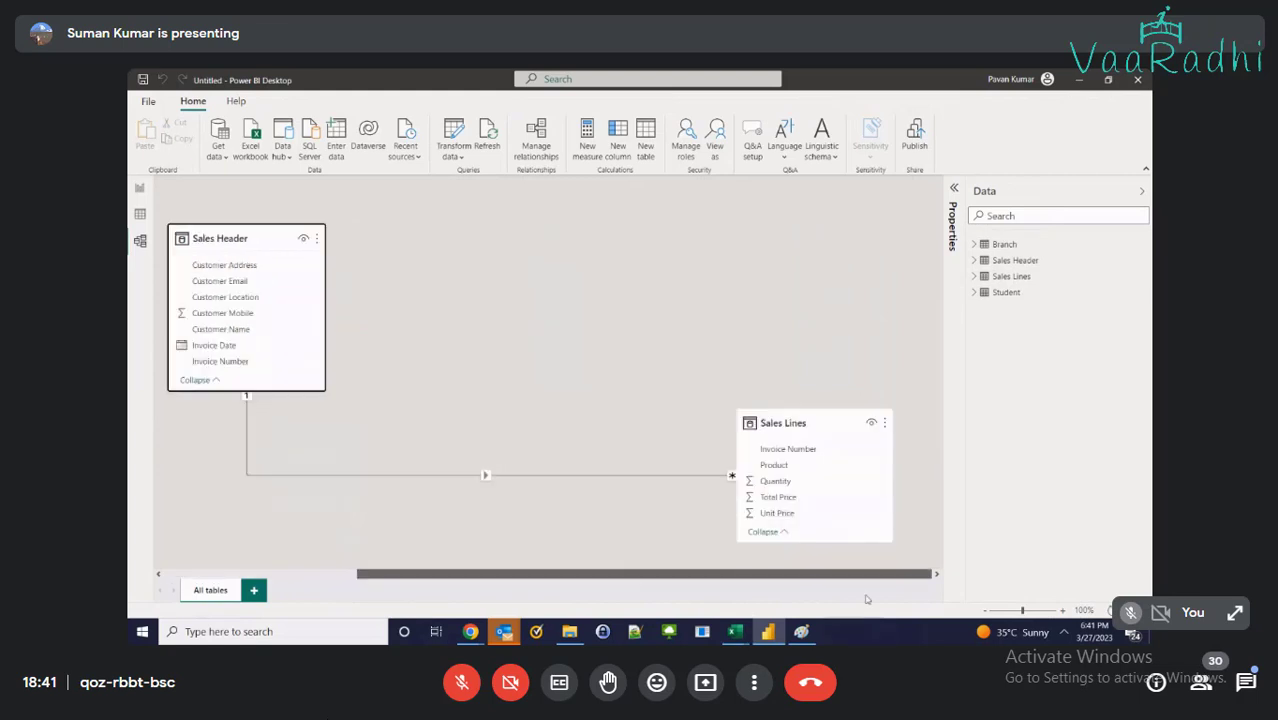
{"action": "left_click_drag", "start_coordinate": [805, 422], "coordinate": [508, 453]}
{"action": "left_click_drag", "start_coordinate": [494, 234], "coordinate": [501, 233]}
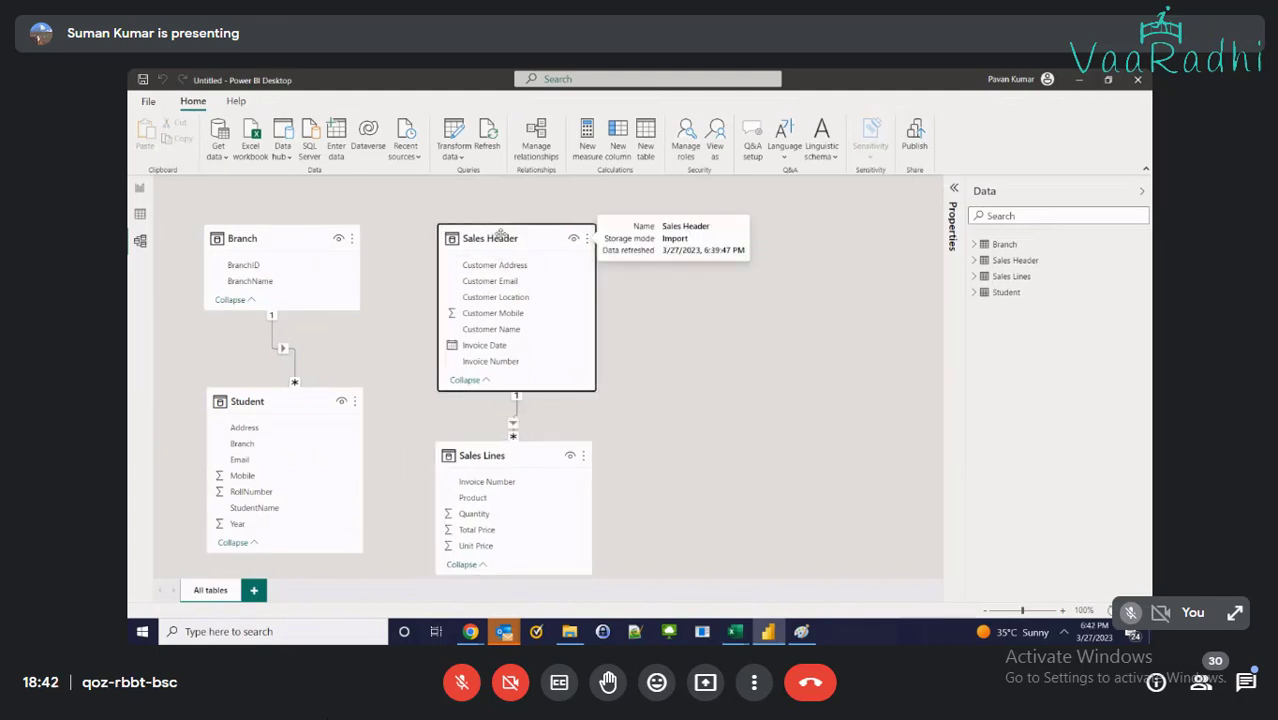
{"action": "left_click_drag", "start_coordinate": [516, 448], "coordinate": [518, 441]}
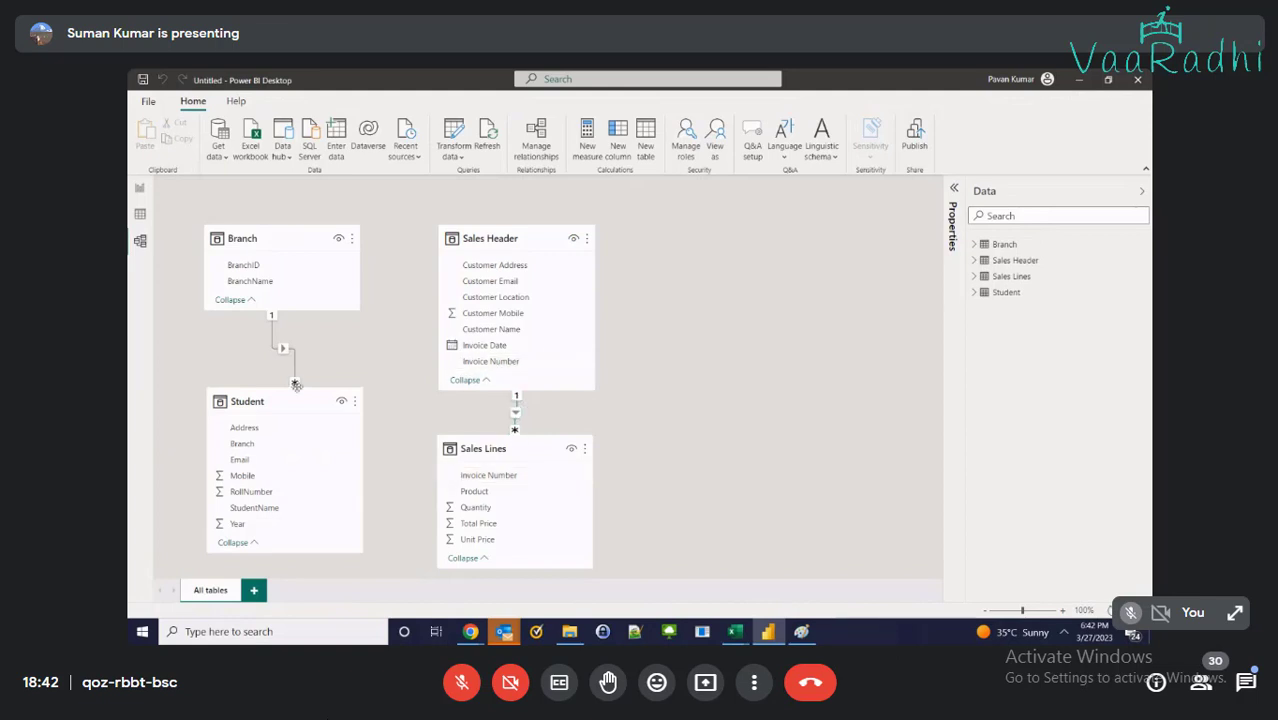
{"action": "left_click_drag", "start_coordinate": [286, 399], "coordinate": [283, 398]}
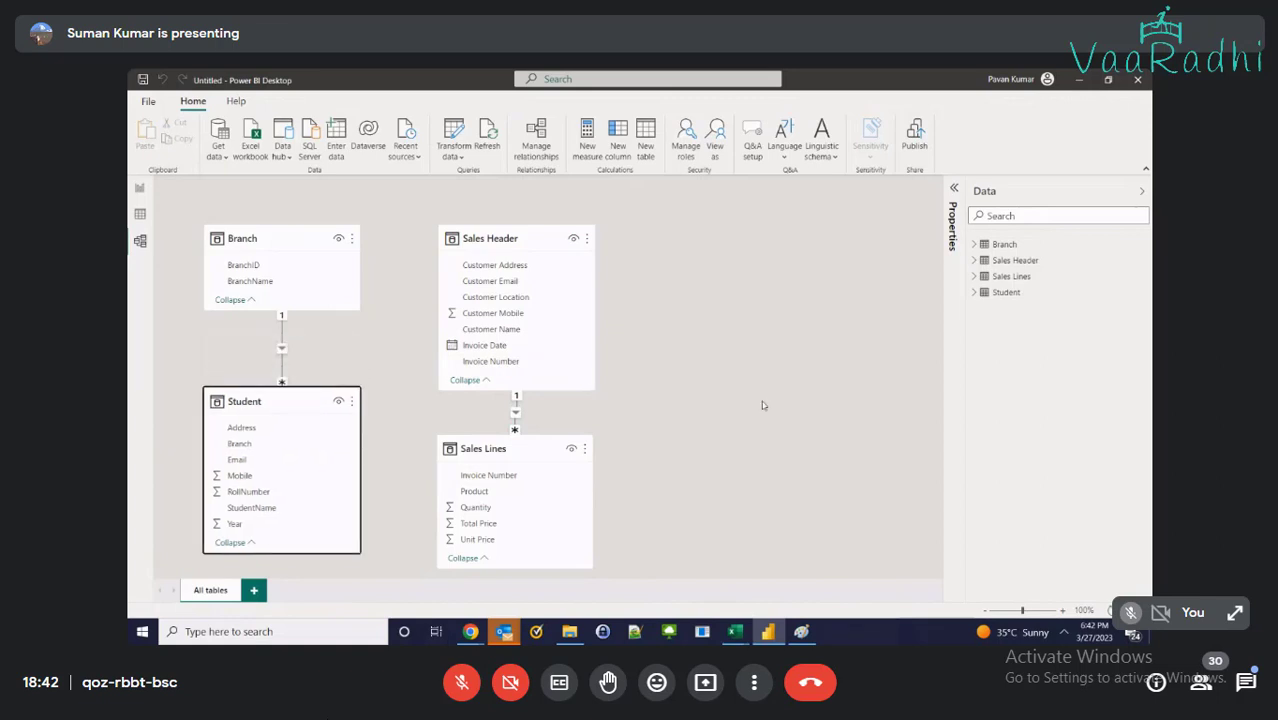
{"action": "left_click", "coordinate": [735, 631]}
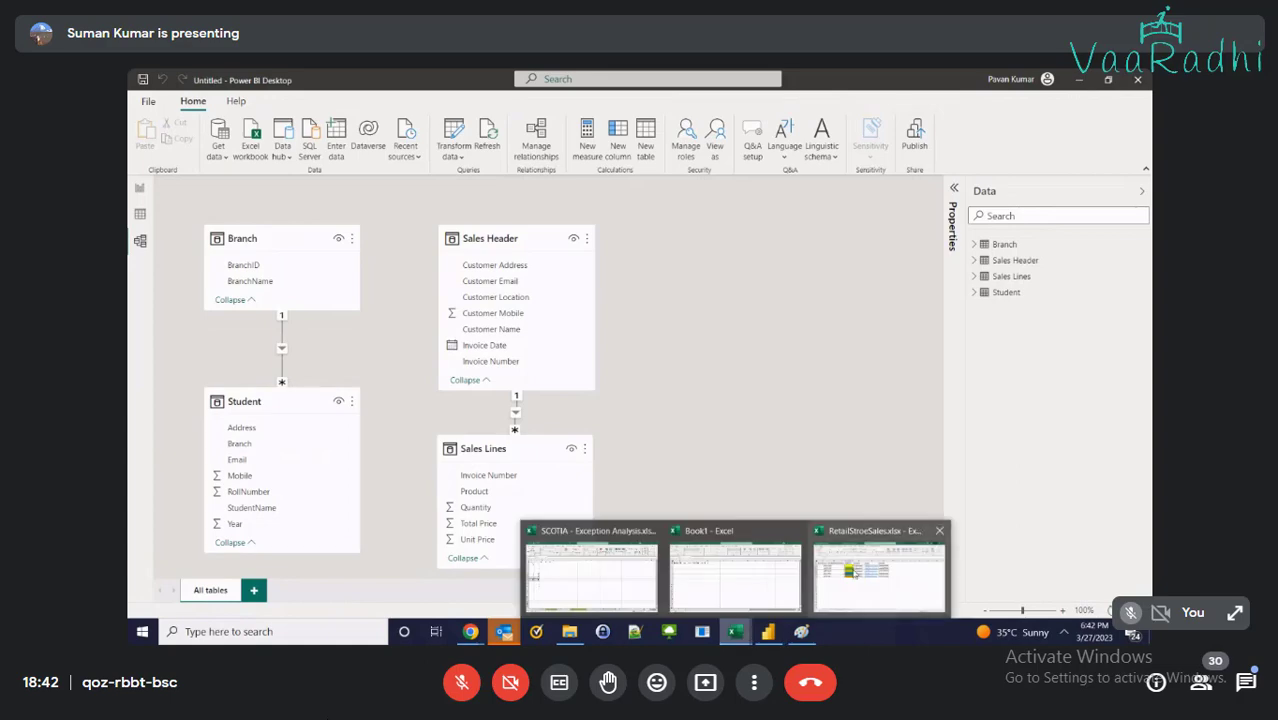
{"action": "left_click", "coordinate": [852, 571]}
{"action": "left_click", "coordinate": [376, 594]}
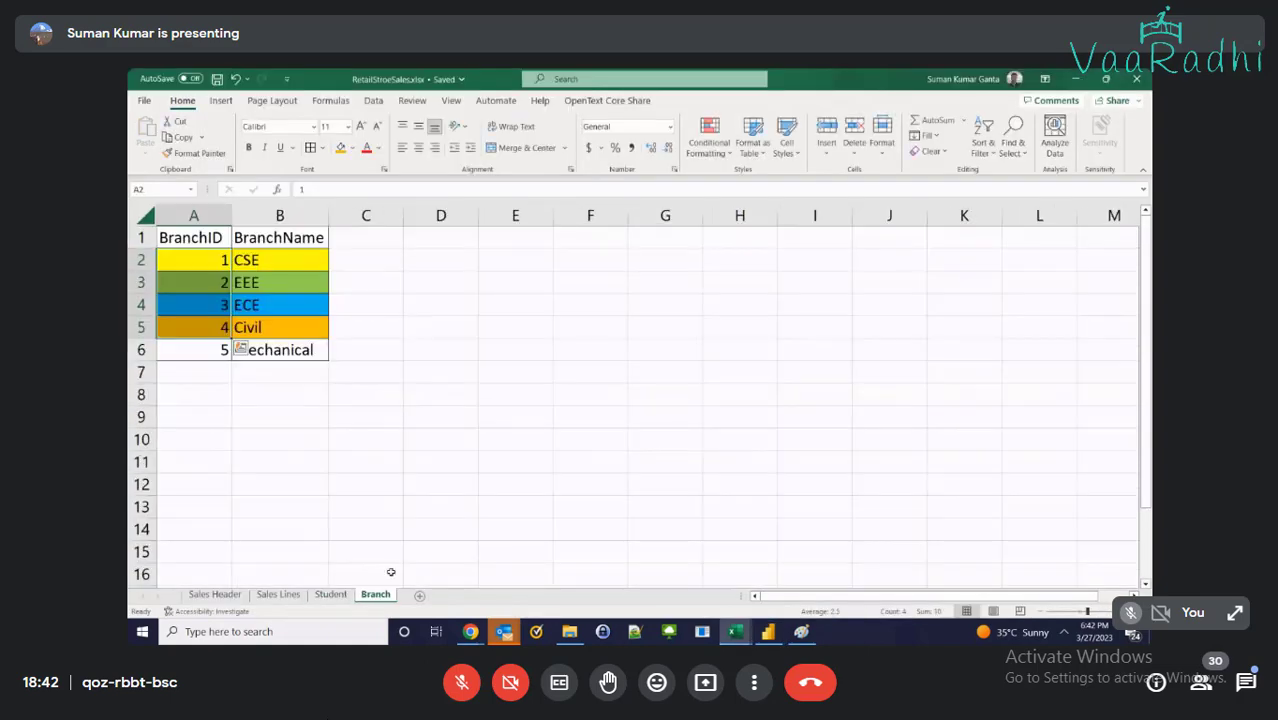
{"action": "left_click", "coordinate": [330, 595]}
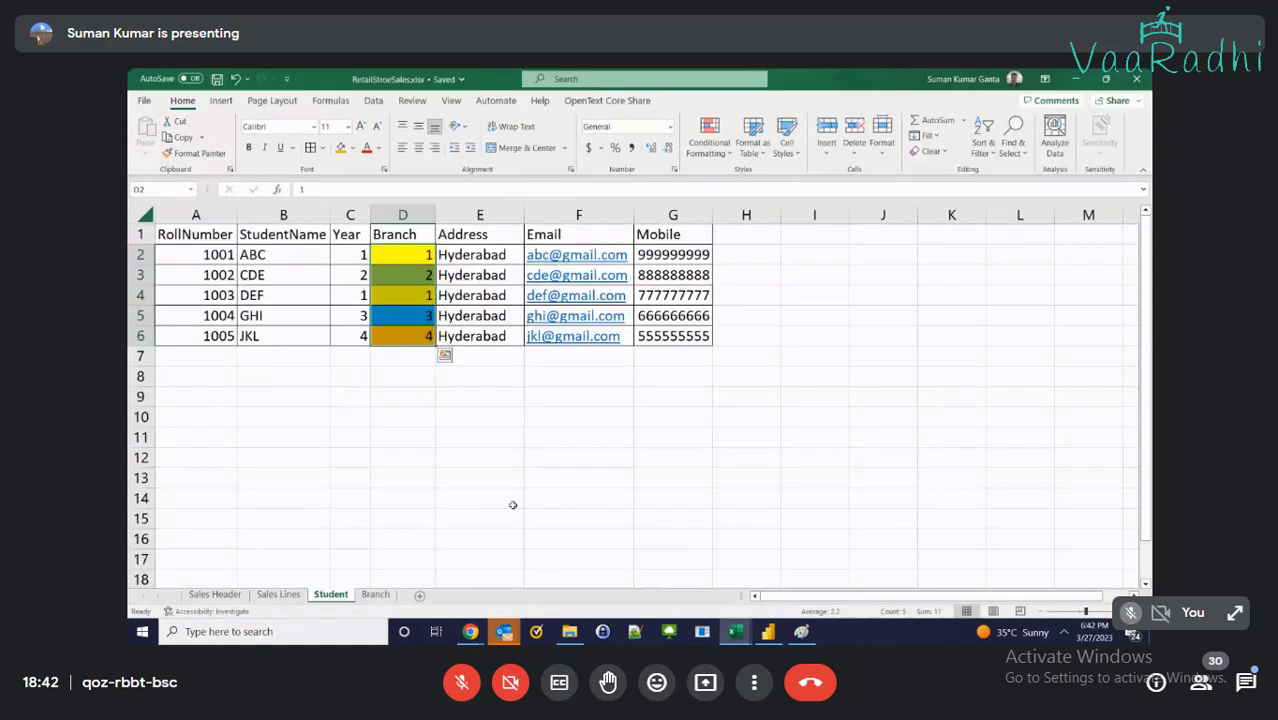
{"action": "left_click", "coordinate": [1074, 78]}
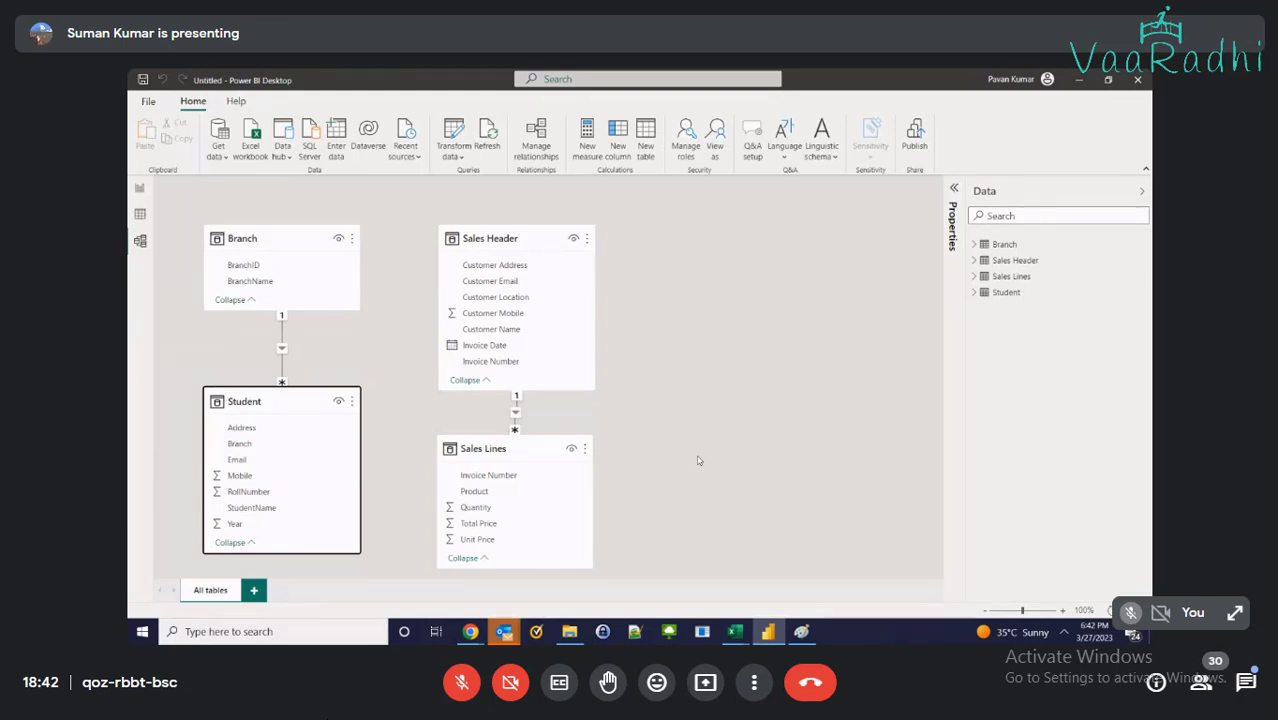
{"action": "left_click", "coordinate": [730, 629]}
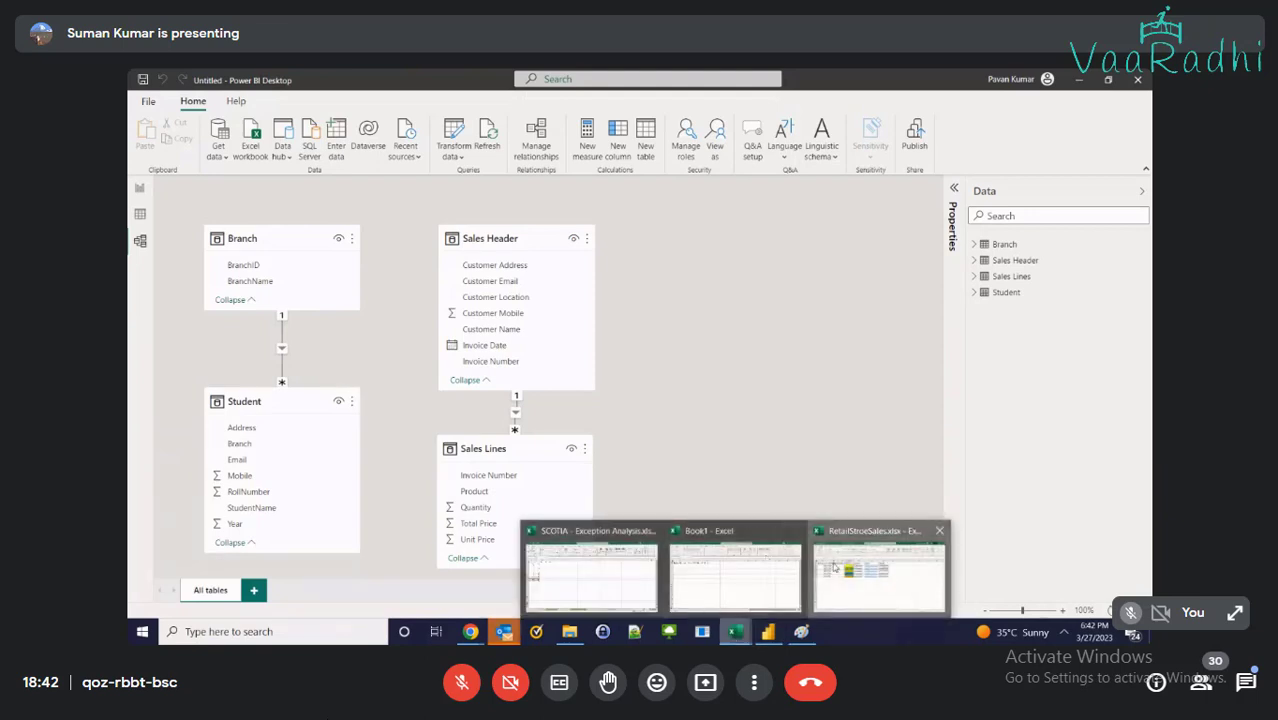
{"action": "left_click", "coordinate": [835, 567]}
{"action": "left_click", "coordinate": [1076, 80]}
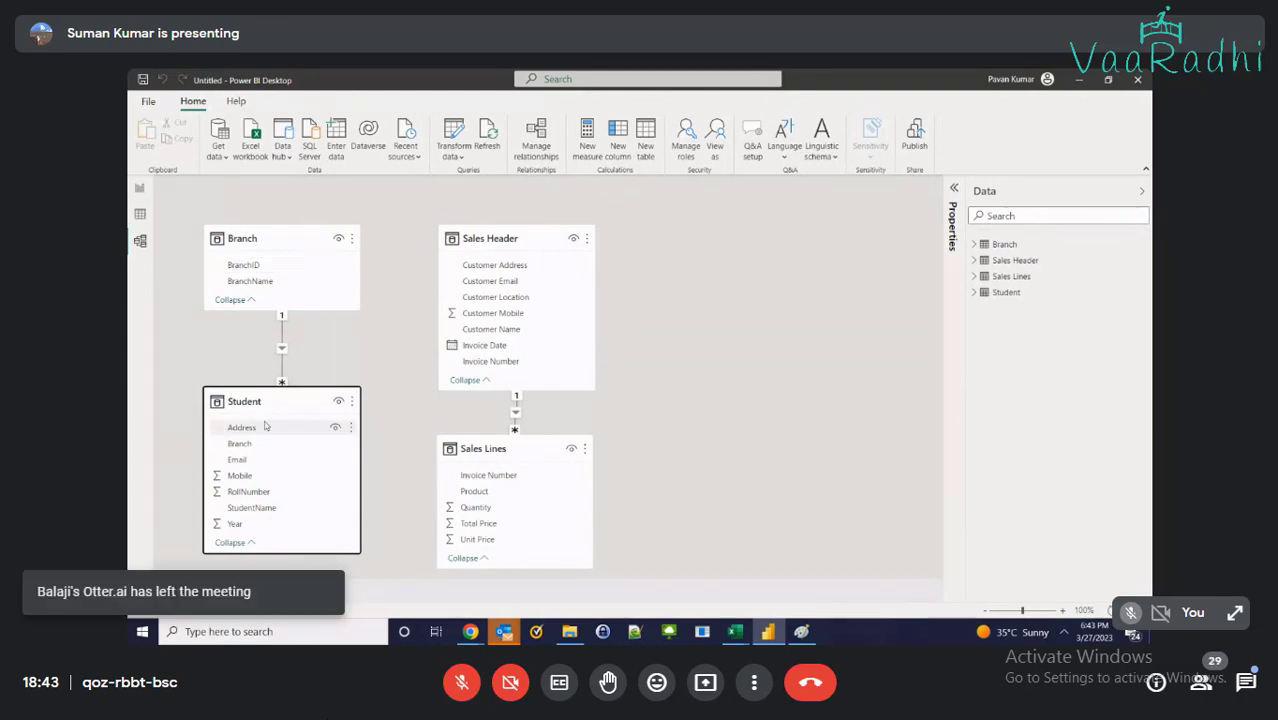
On the report canvas, expand the Student and Branch field lists and add an empty table visual
{"action": "left_click", "coordinate": [138, 188]}
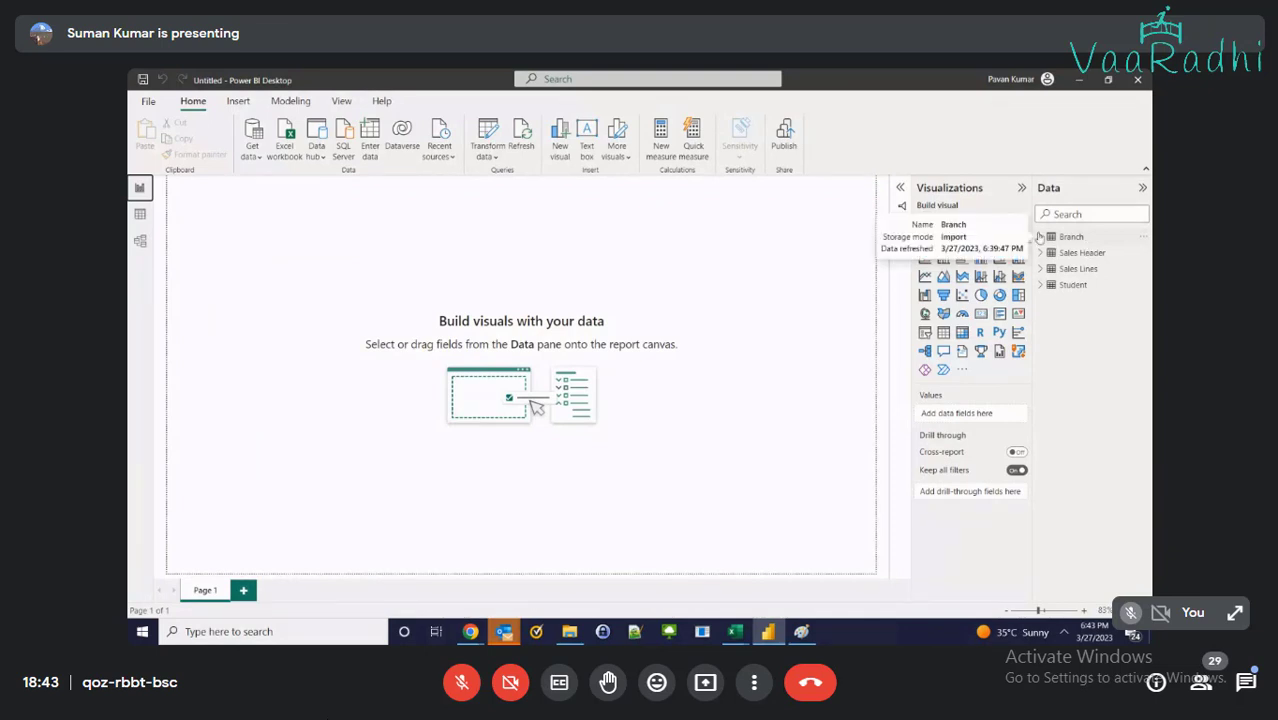
{"action": "left_click", "coordinate": [1040, 285]}
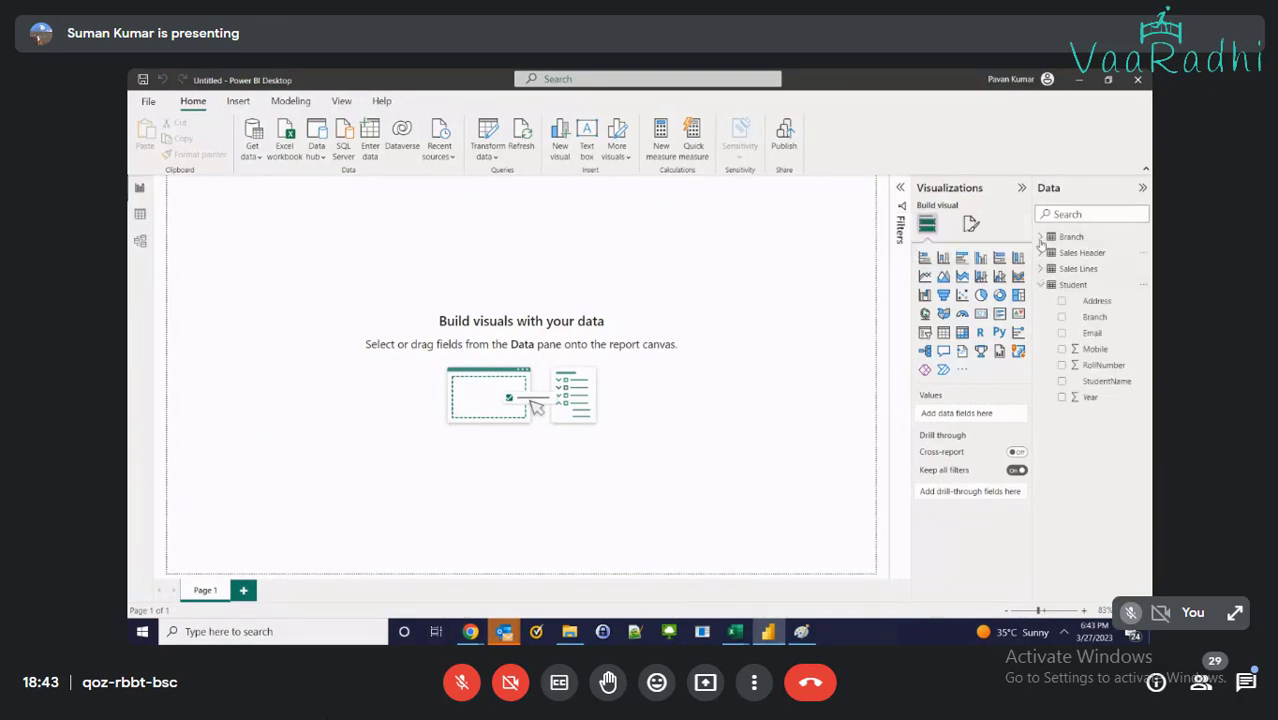
{"action": "left_click", "coordinate": [1040, 239]}
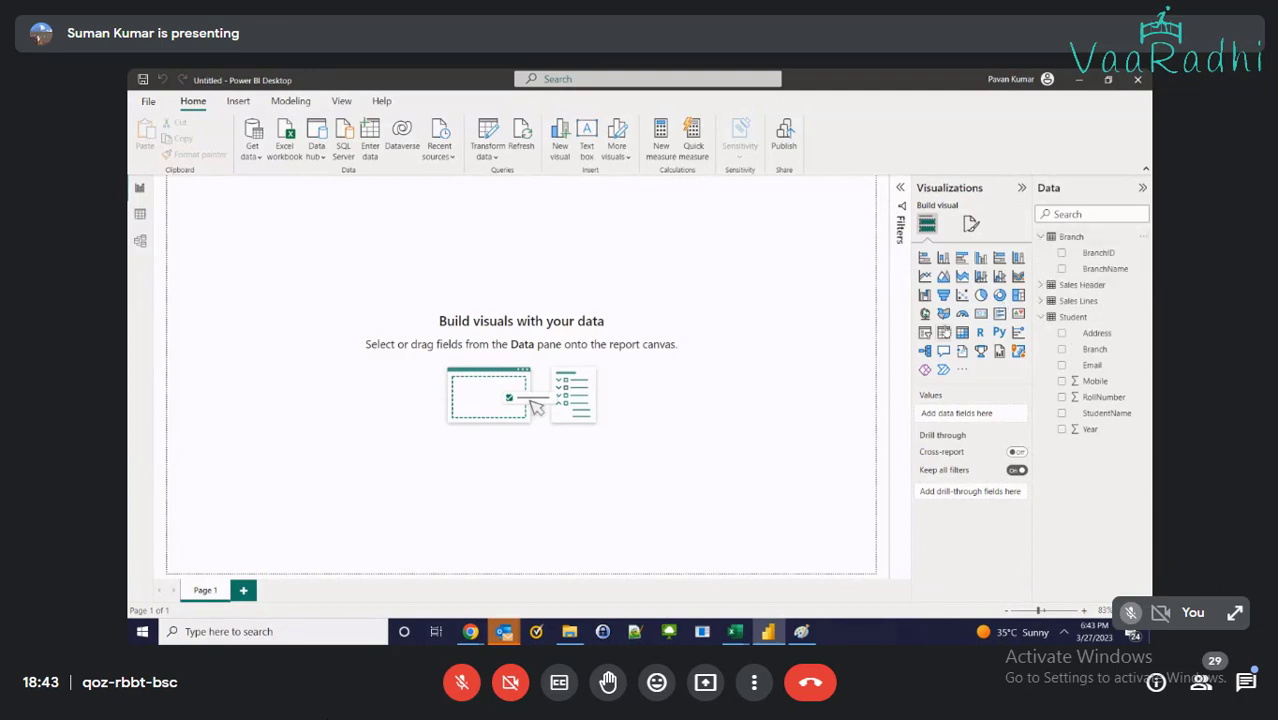
{"action": "left_click", "coordinate": [943, 333]}
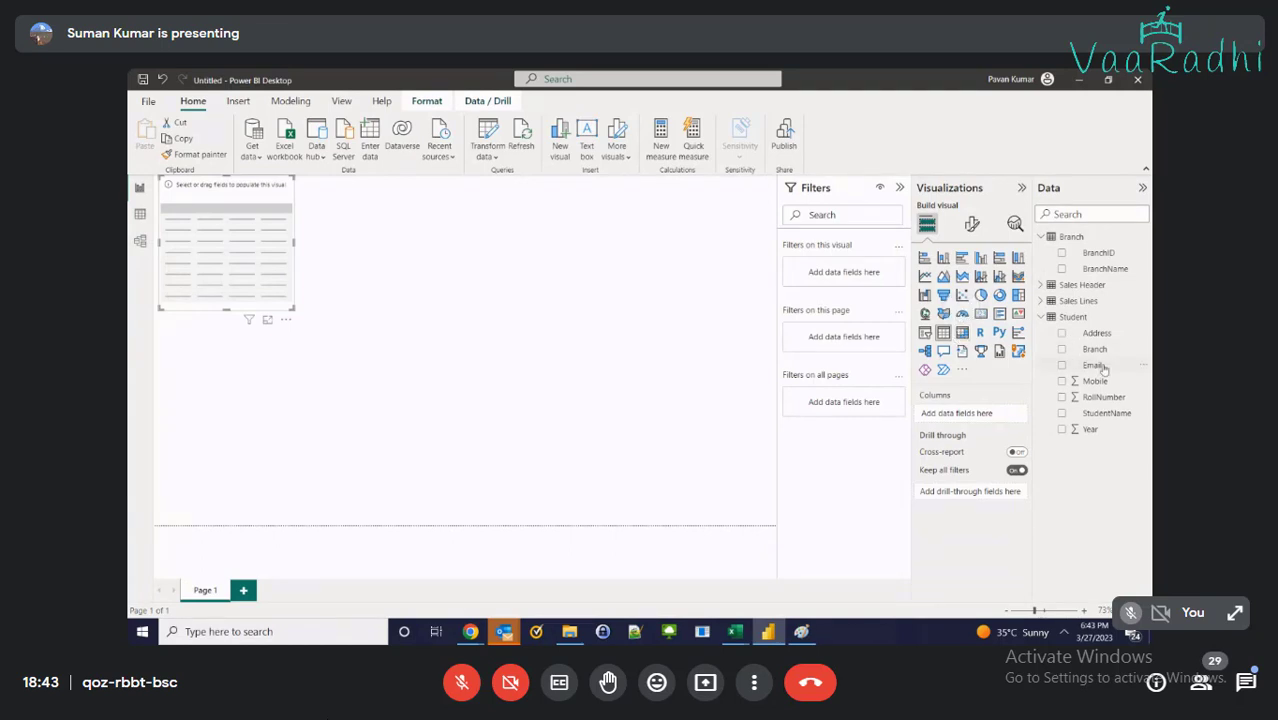
Fill the table visual with StudentName and BranchName, enlarge it, and show it in focus mode
{"action": "left_click", "coordinate": [1100, 416]}
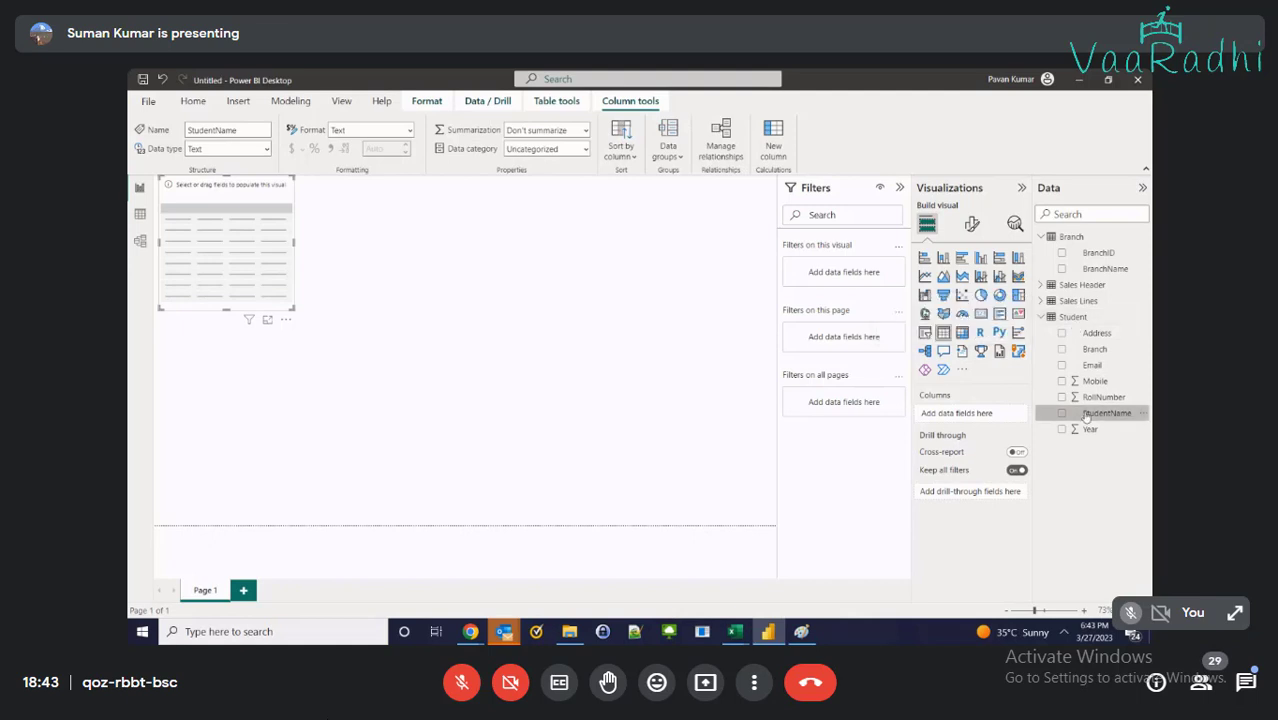
{"action": "left_click_drag", "start_coordinate": [1087, 418], "coordinate": [198, 226]}
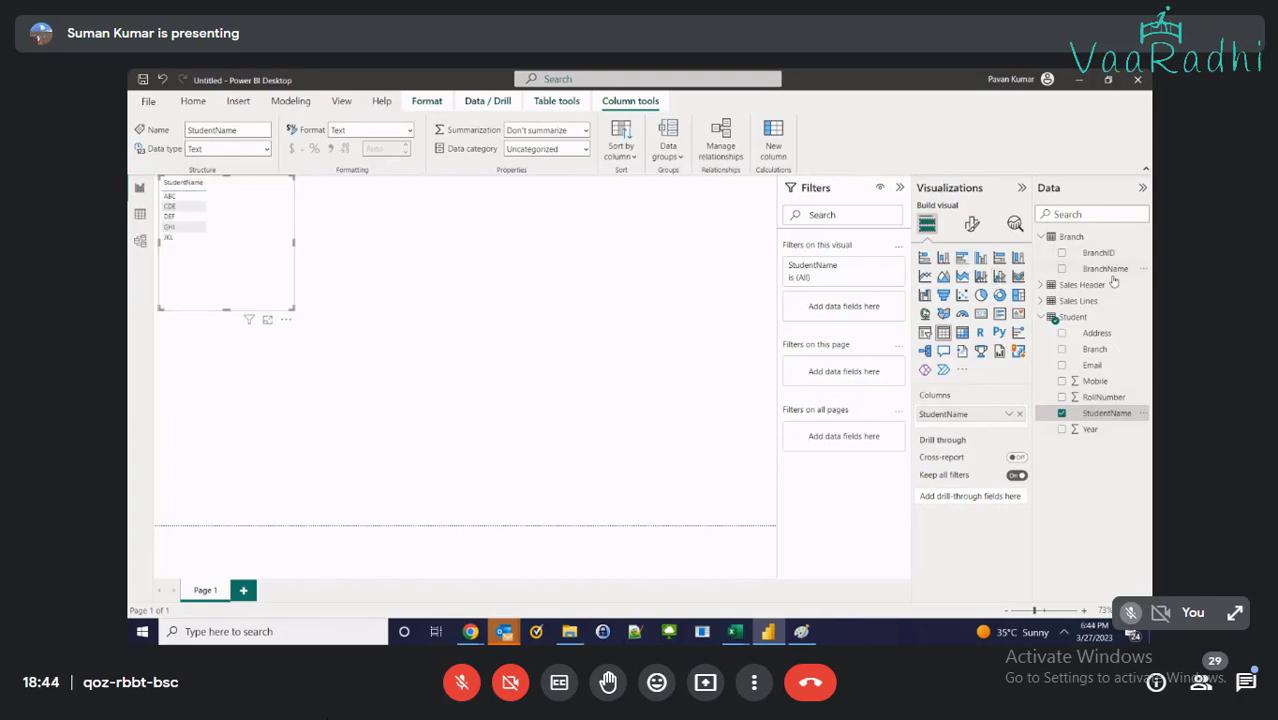
{"action": "left_click_drag", "start_coordinate": [1106, 270], "coordinate": [240, 207]}
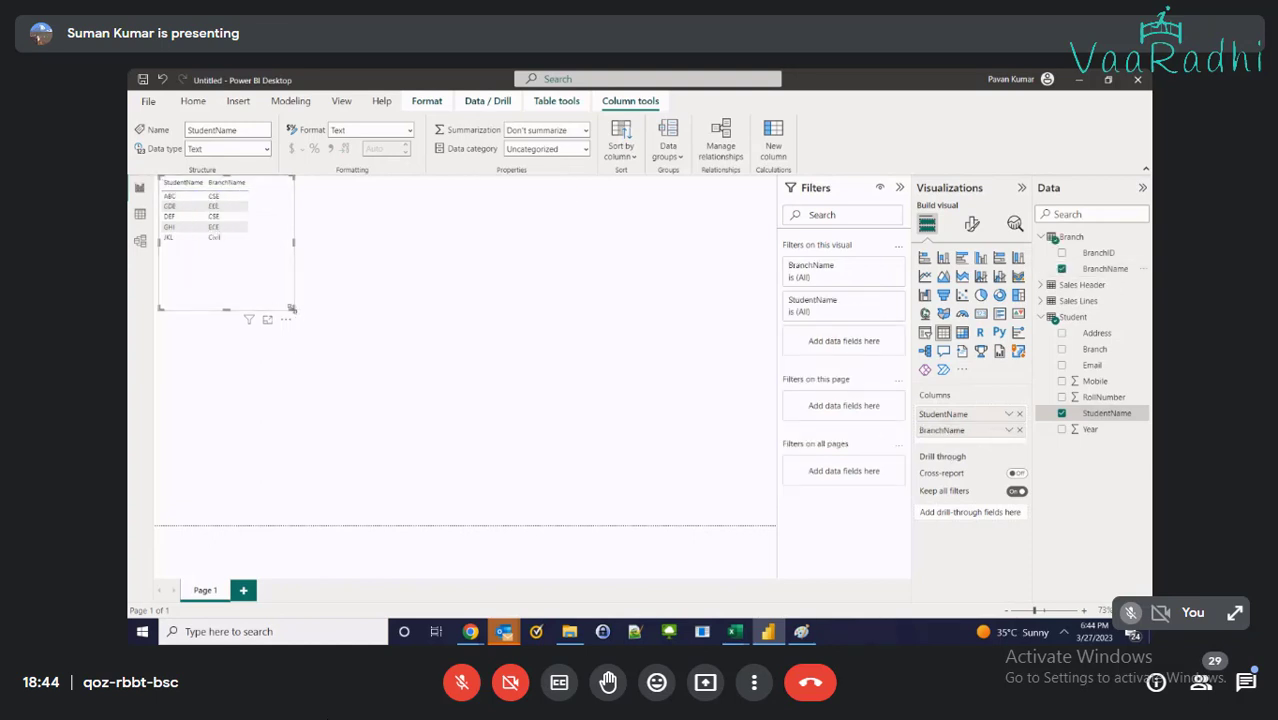
{"action": "left_click_drag", "start_coordinate": [292, 308], "coordinate": [347, 331]}
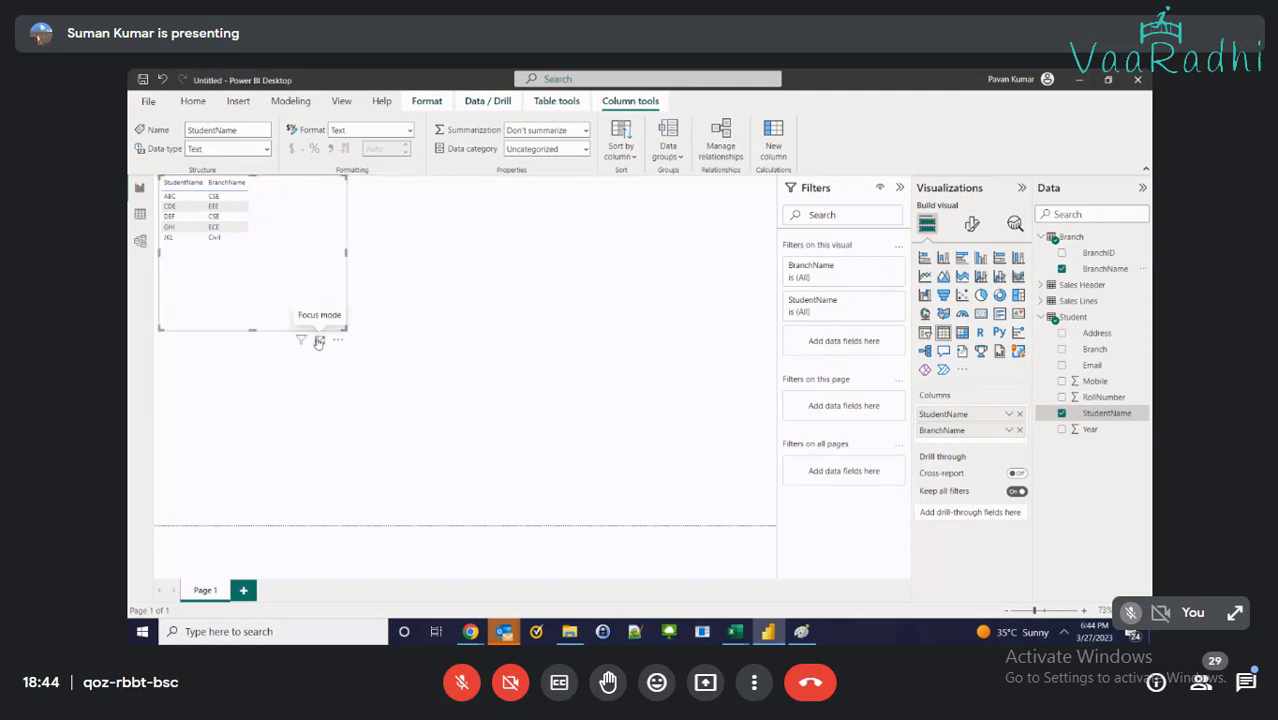
{"action": "left_click", "coordinate": [318, 341]}
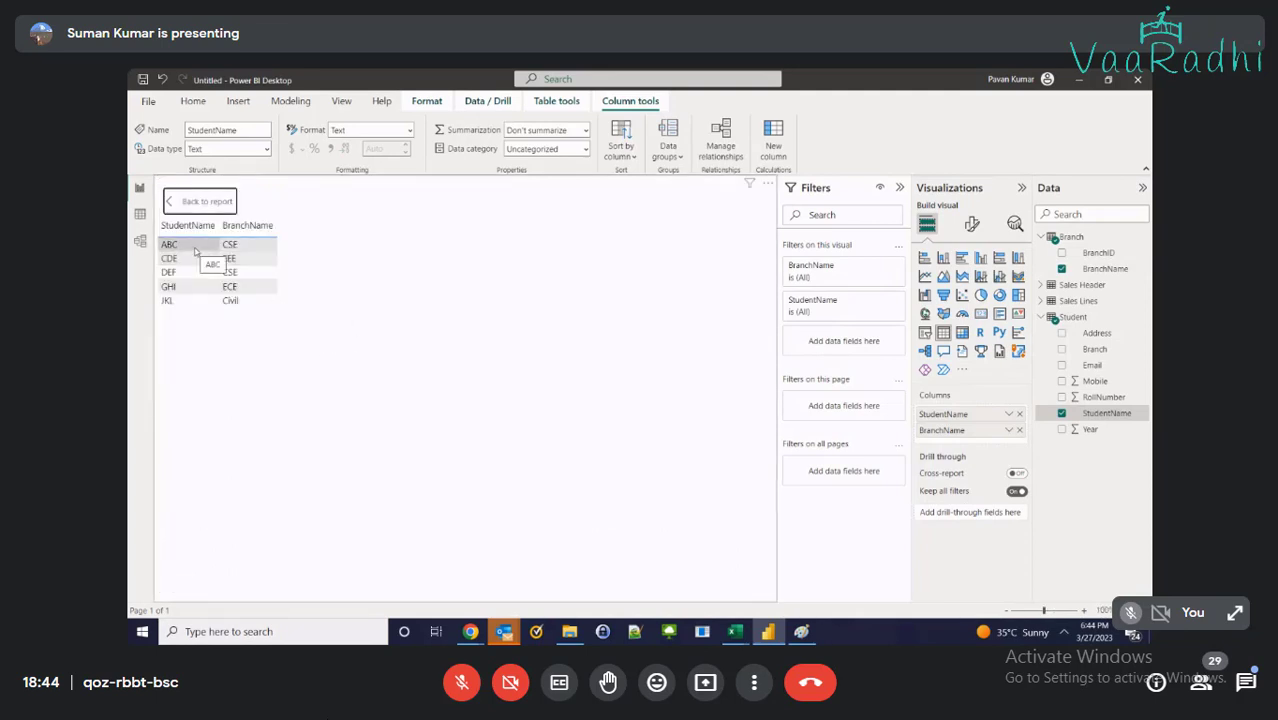
{"action": "mouse_move", "coordinate": [735, 631]}
{"action": "left_click", "coordinate": [833, 591]}
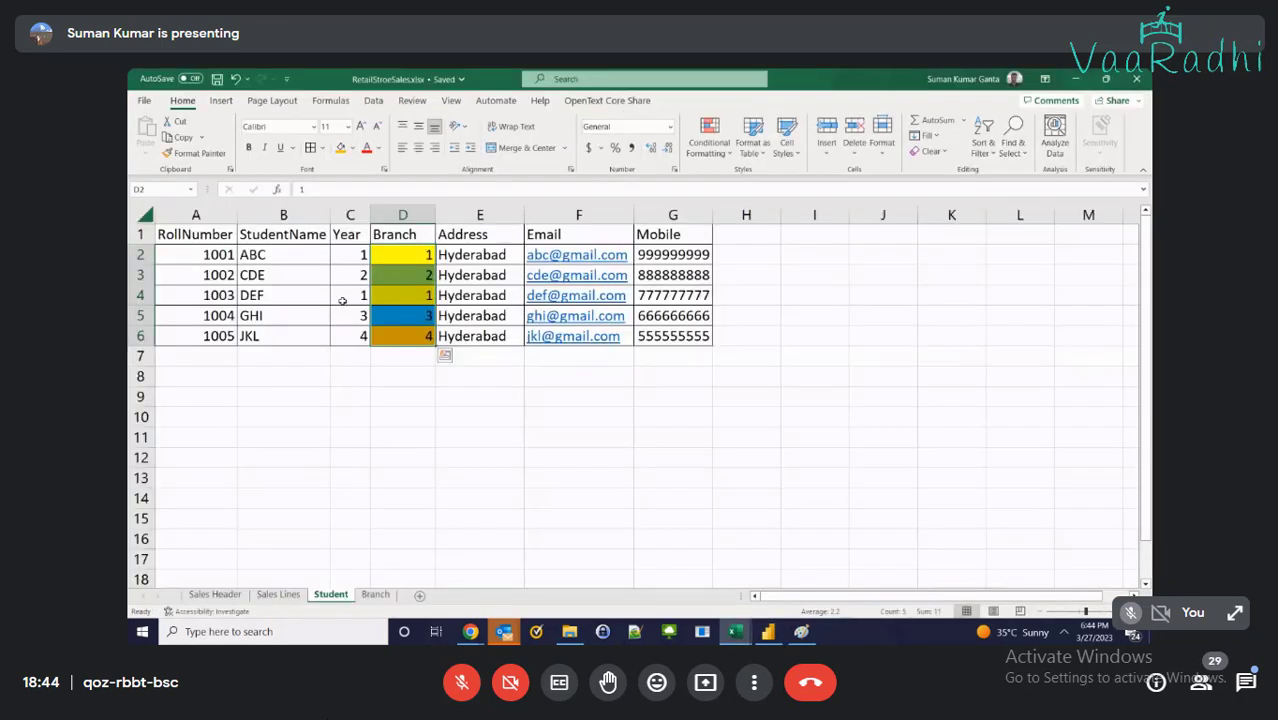
{"action": "left_click", "coordinate": [281, 253]}
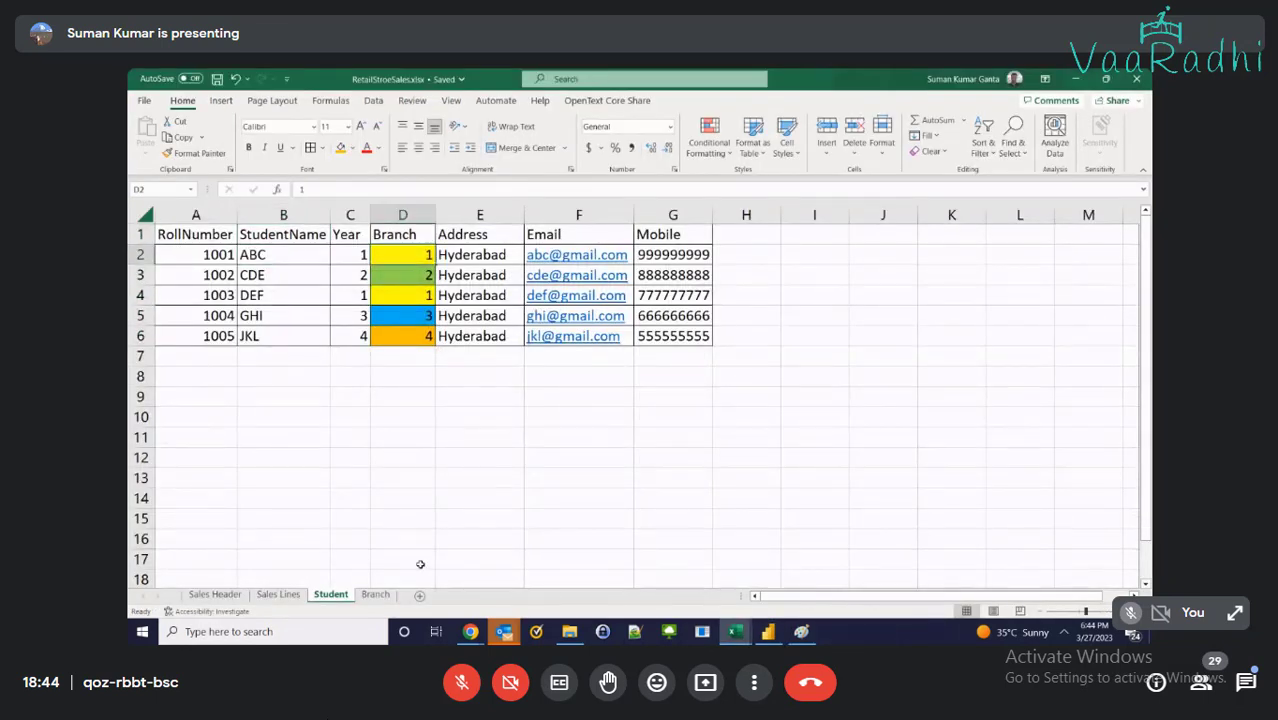
{"action": "left_click", "coordinate": [375, 594]}
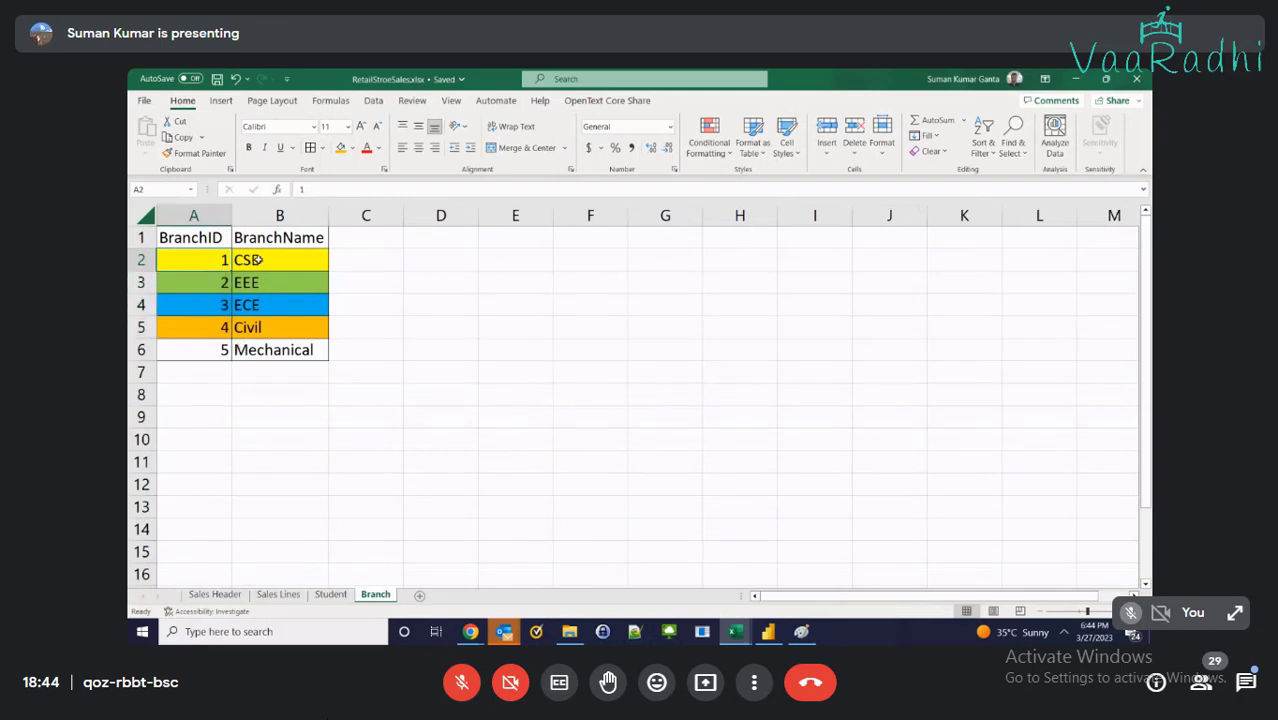
{"action": "key", "text": "Right"}
{"action": "left_click", "coordinate": [1076, 80]}
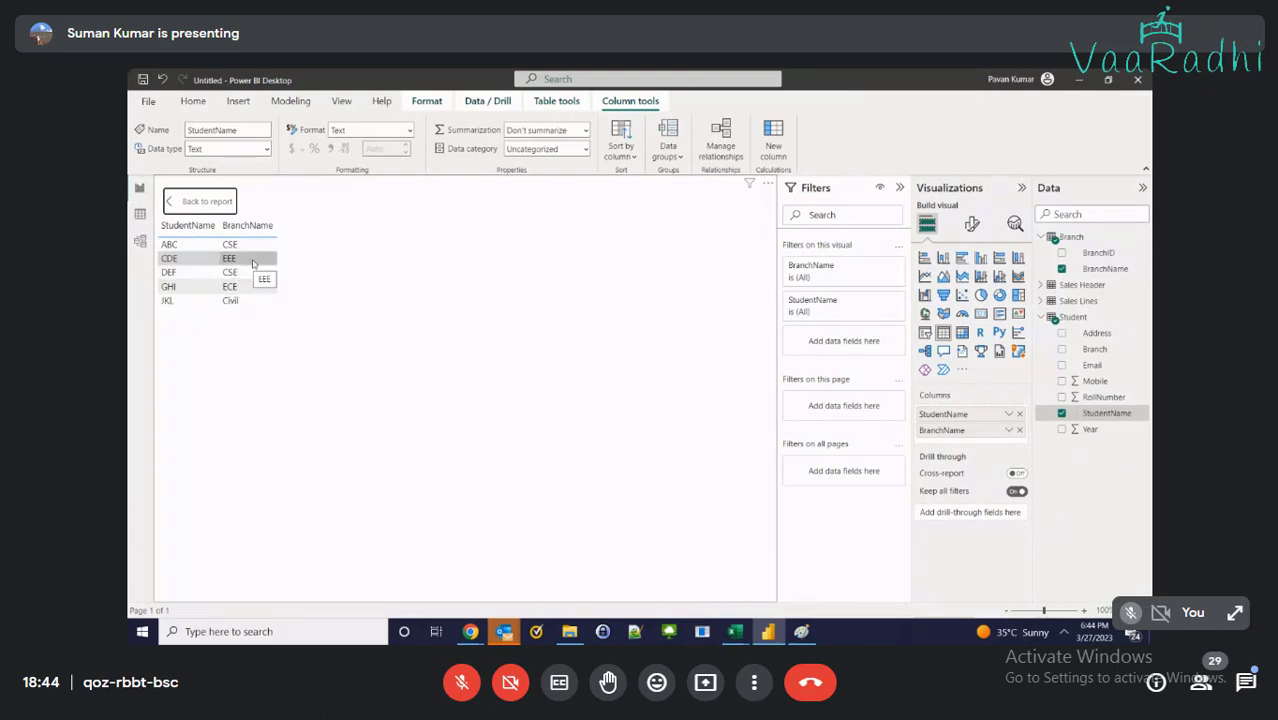
Review the Branch-to-Student relationship in Model view, switching back and forth with Report view
{"action": "left_click", "coordinate": [141, 241]}
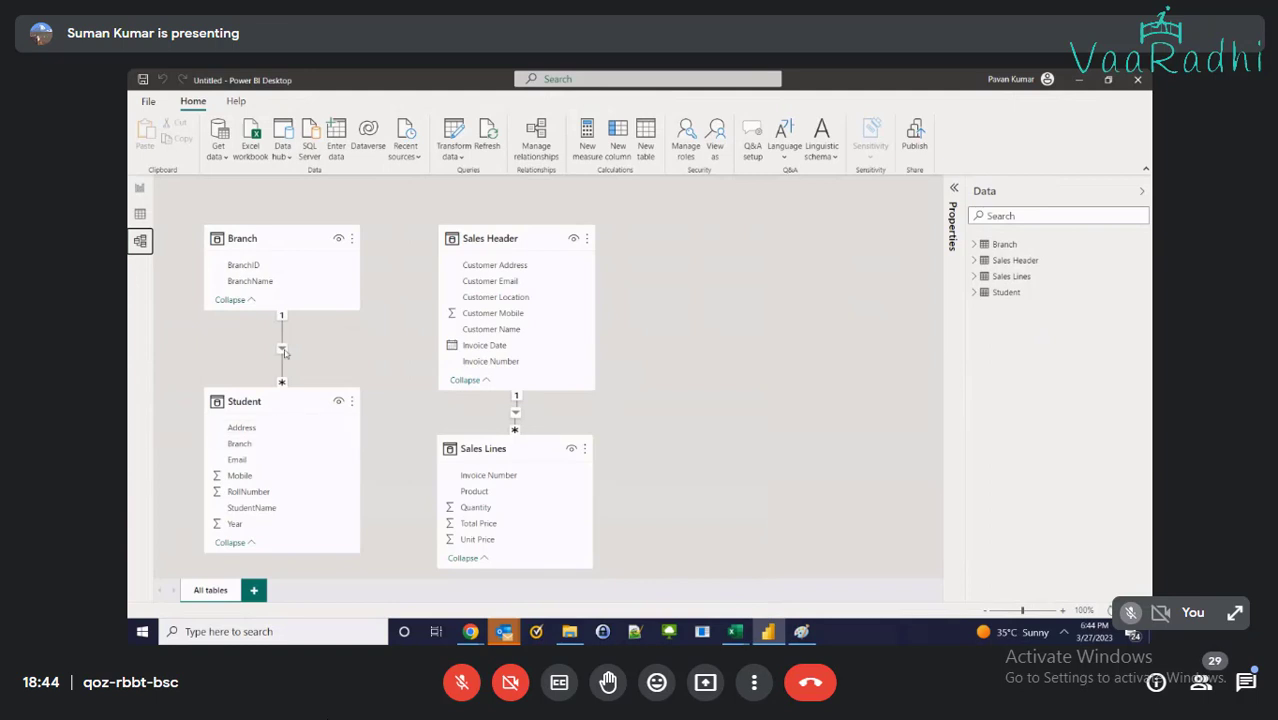
{"action": "left_click", "coordinate": [141, 189]}
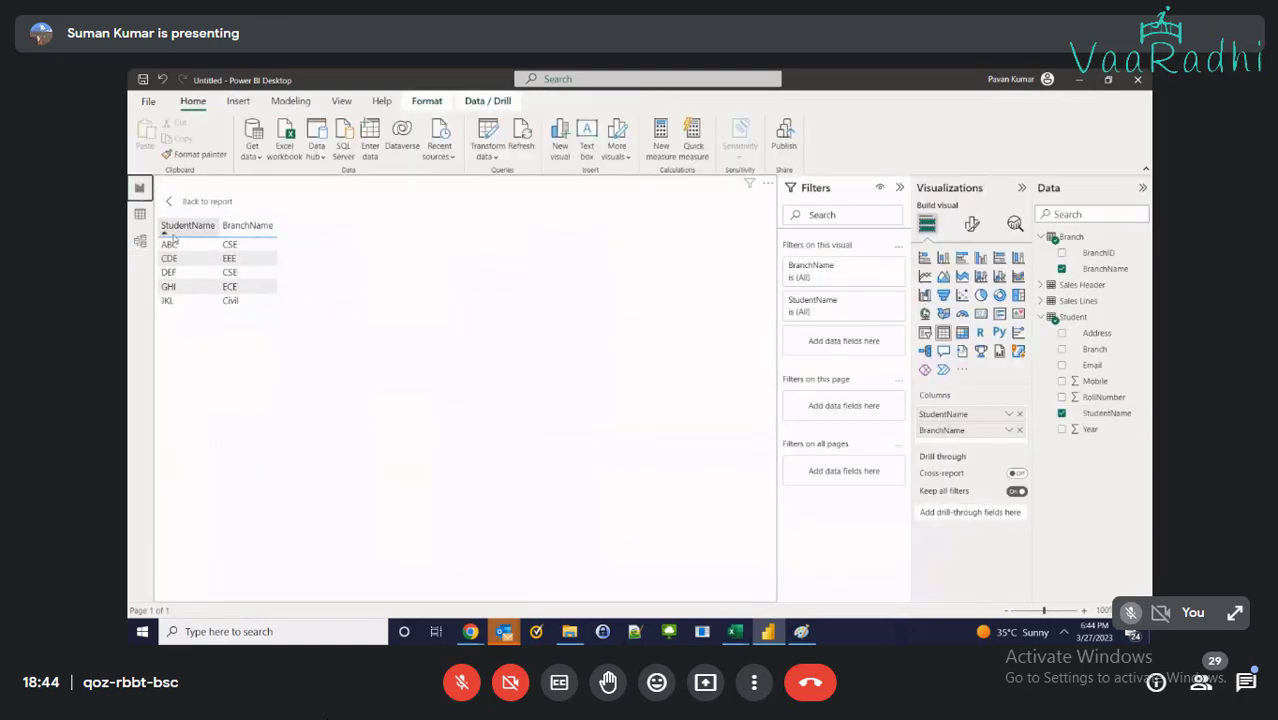
{"action": "left_click", "coordinate": [140, 241]}
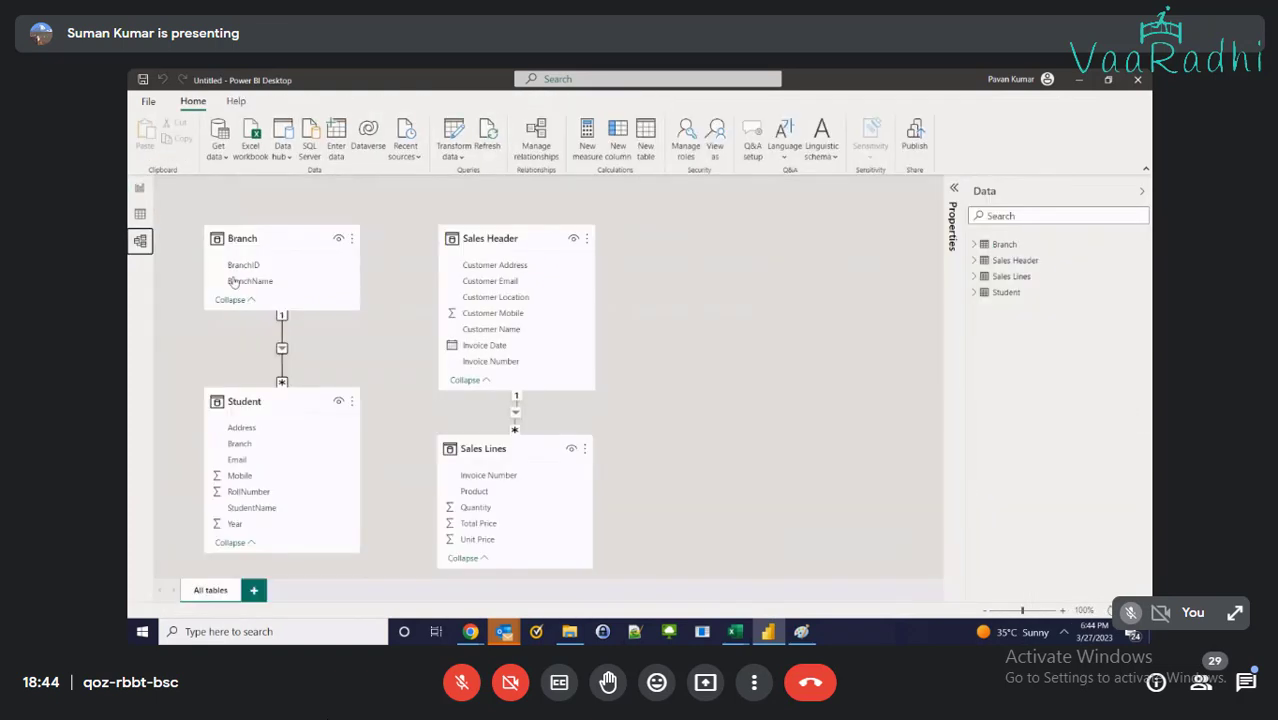
{"action": "left_click", "coordinate": [140, 189]}
Compare against the relationship diagram picture, then bring up the RetailStoreSales workbook
{"action": "left_click", "coordinate": [801, 631]}
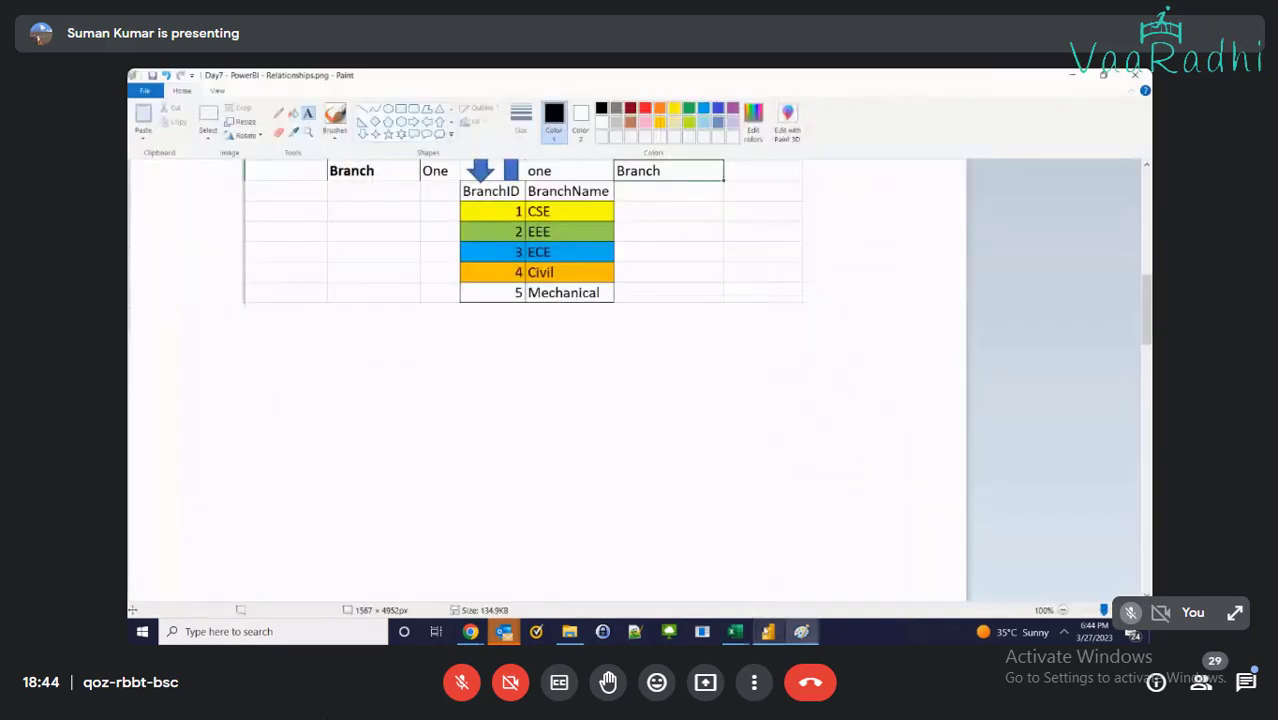
{"action": "scroll", "coordinate": [702, 508], "scroll_direction": "up", "scroll_amount": 3}
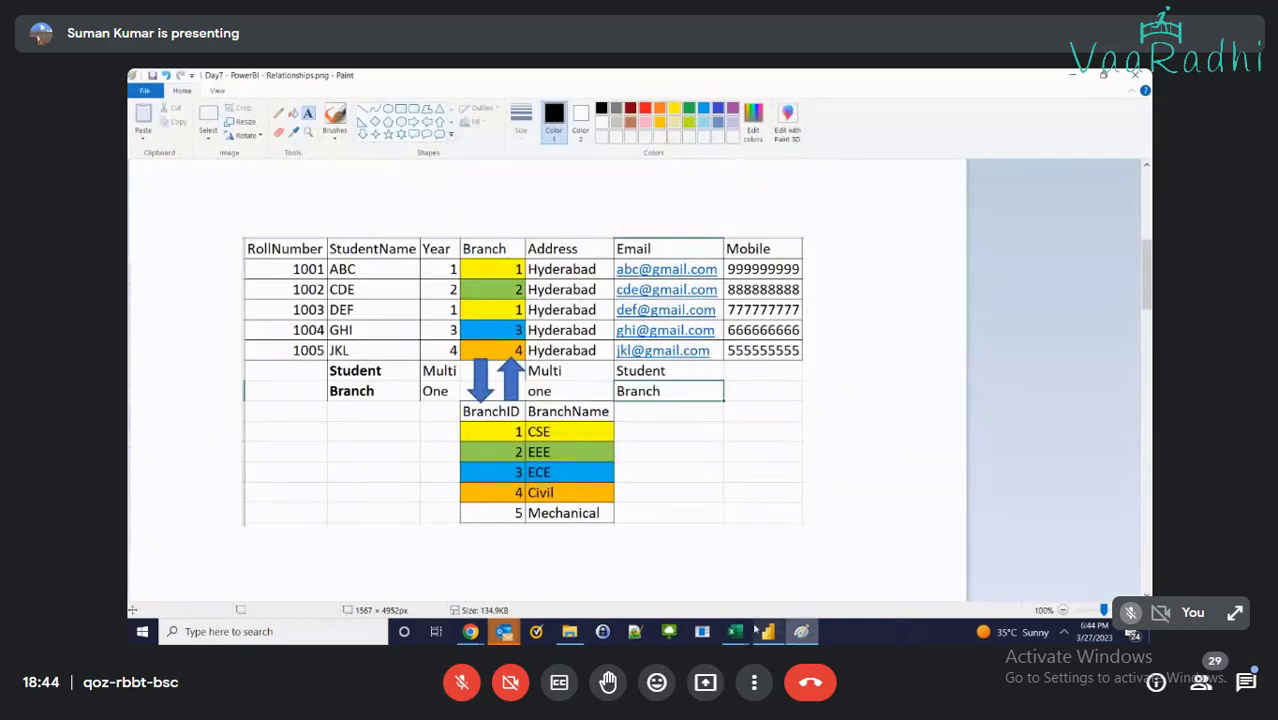
{"action": "mouse_move", "coordinate": [740, 631]}
{"action": "left_click", "coordinate": [876, 578]}
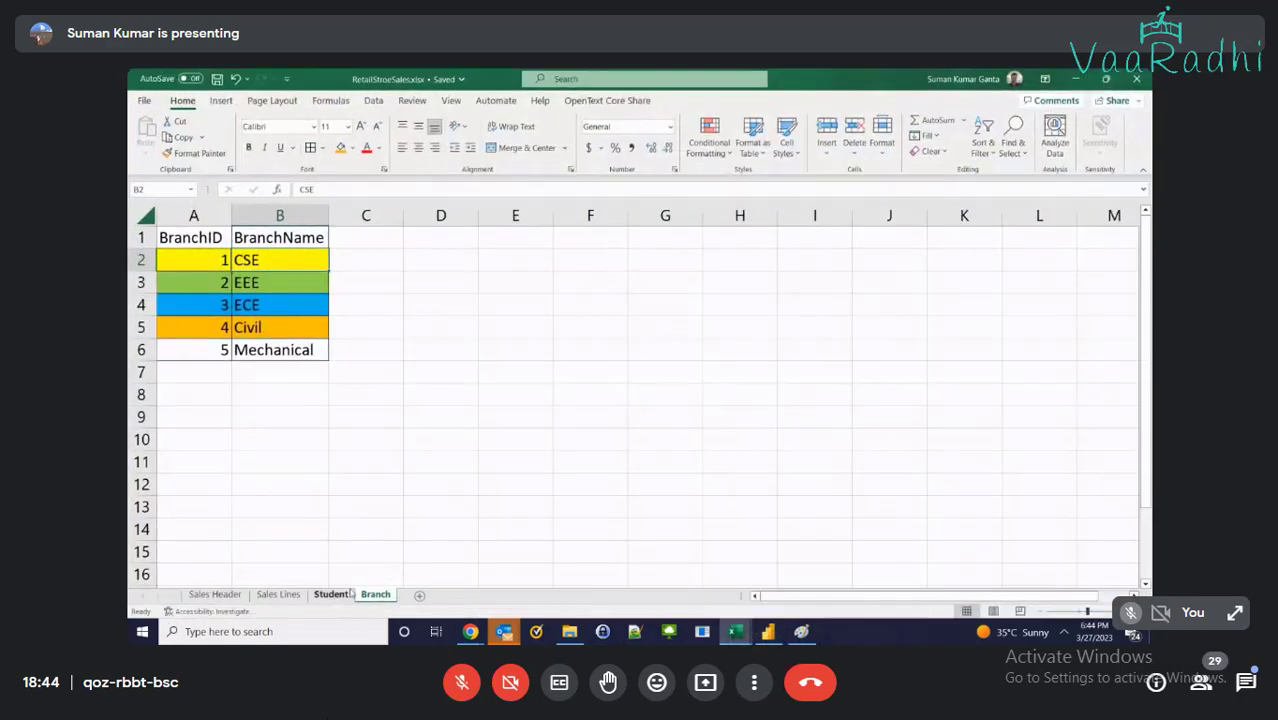
Match the first student's Branch number in Student!D2 to BranchID 1 (CSE), then return to Power BI
{"action": "left_click", "coordinate": [346, 594]}
{"action": "left_click", "coordinate": [290, 258]}
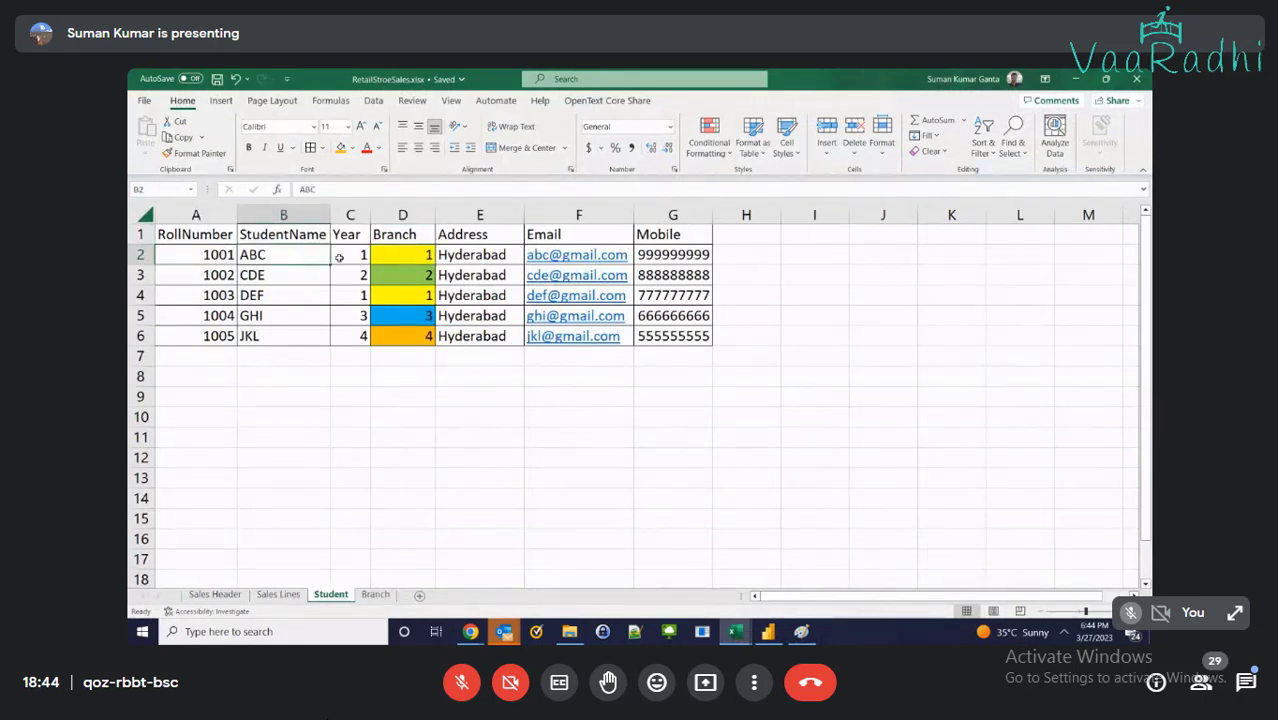
{"action": "left_click", "coordinate": [386, 255]}
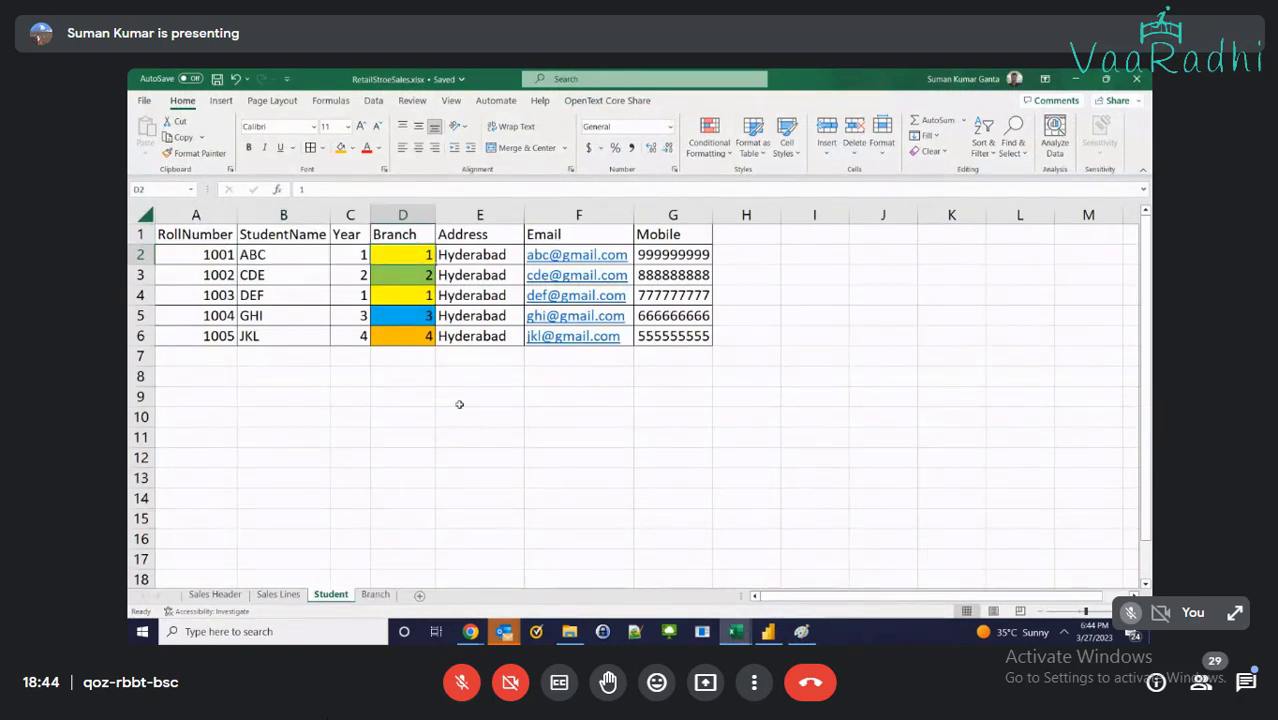
{"action": "left_click", "coordinate": [376, 594]}
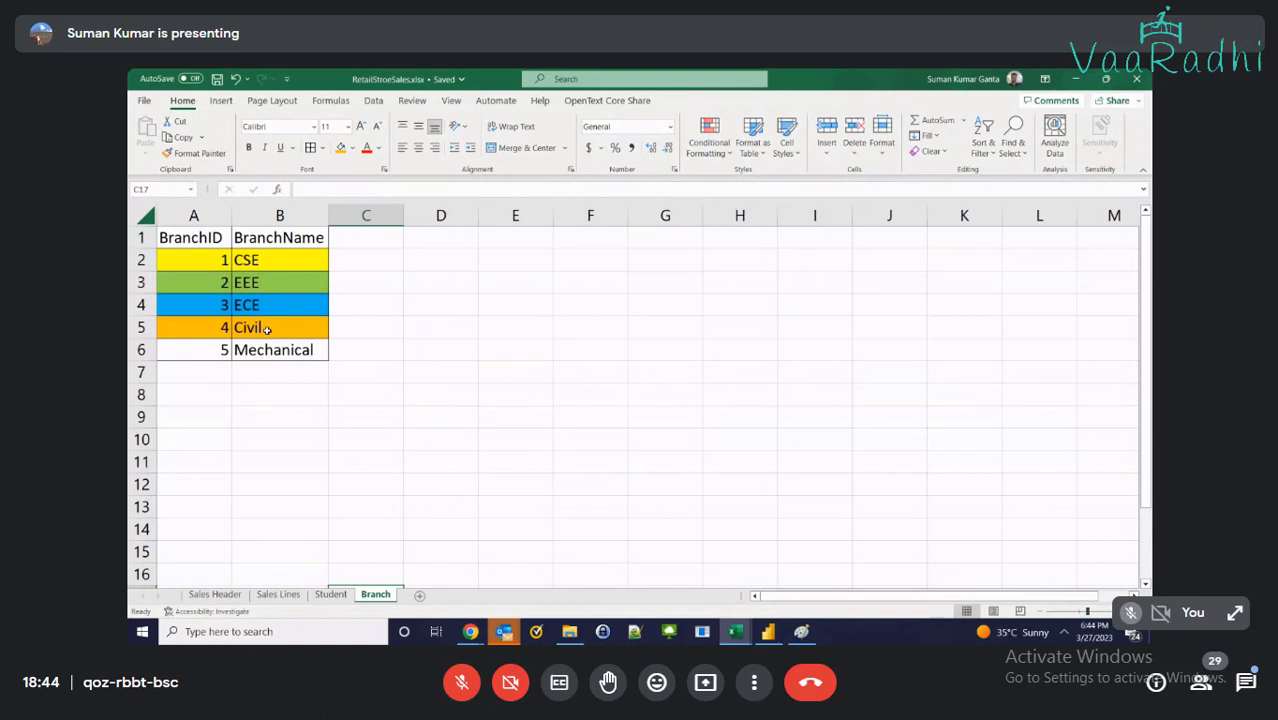
{"action": "left_click", "coordinate": [222, 266]}
{"action": "left_click", "coordinate": [263, 263]}
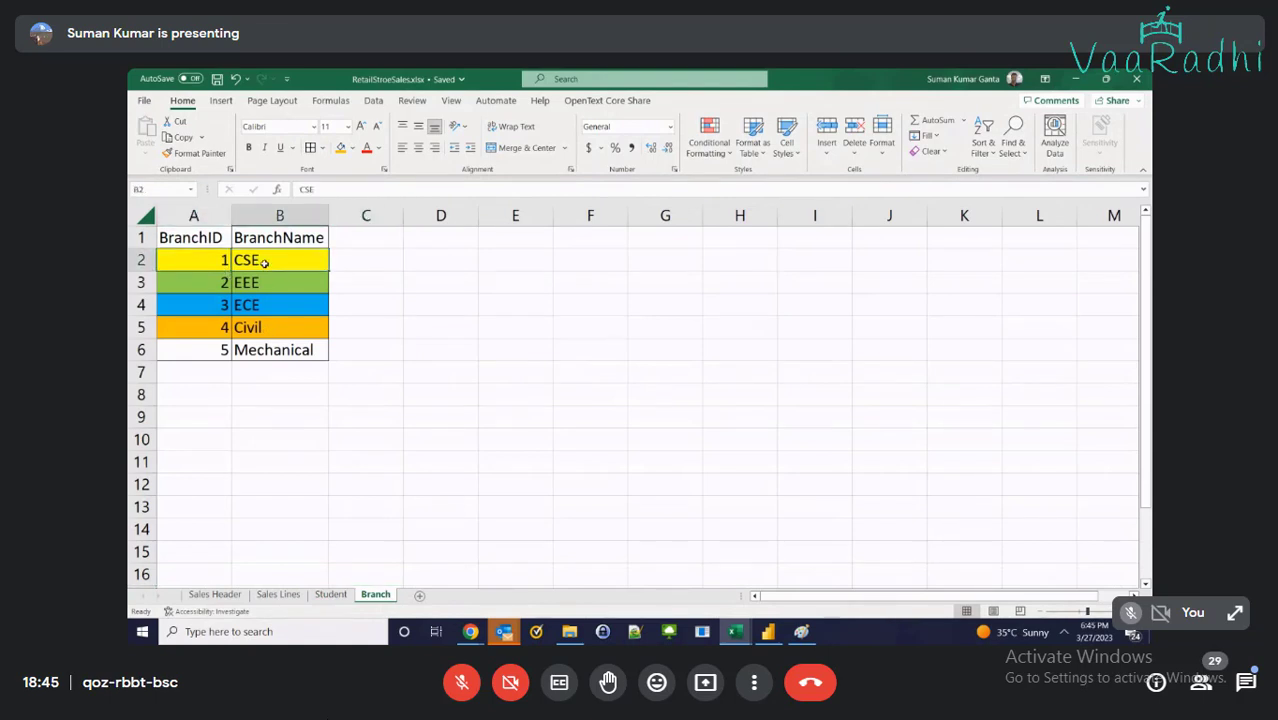
{"action": "left_click", "coordinate": [769, 631]}
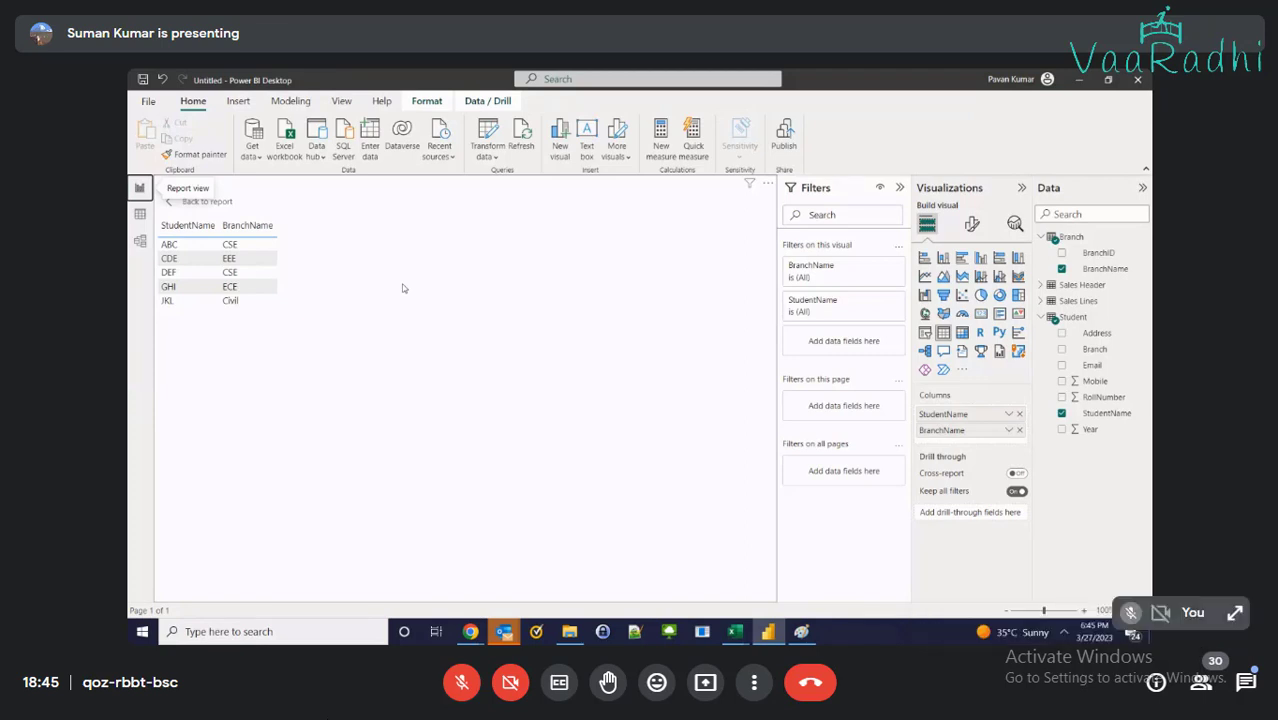
In Model view, delete the Branch–Student relationship line and confirm with Yes
{"action": "left_click", "coordinate": [138, 241]}
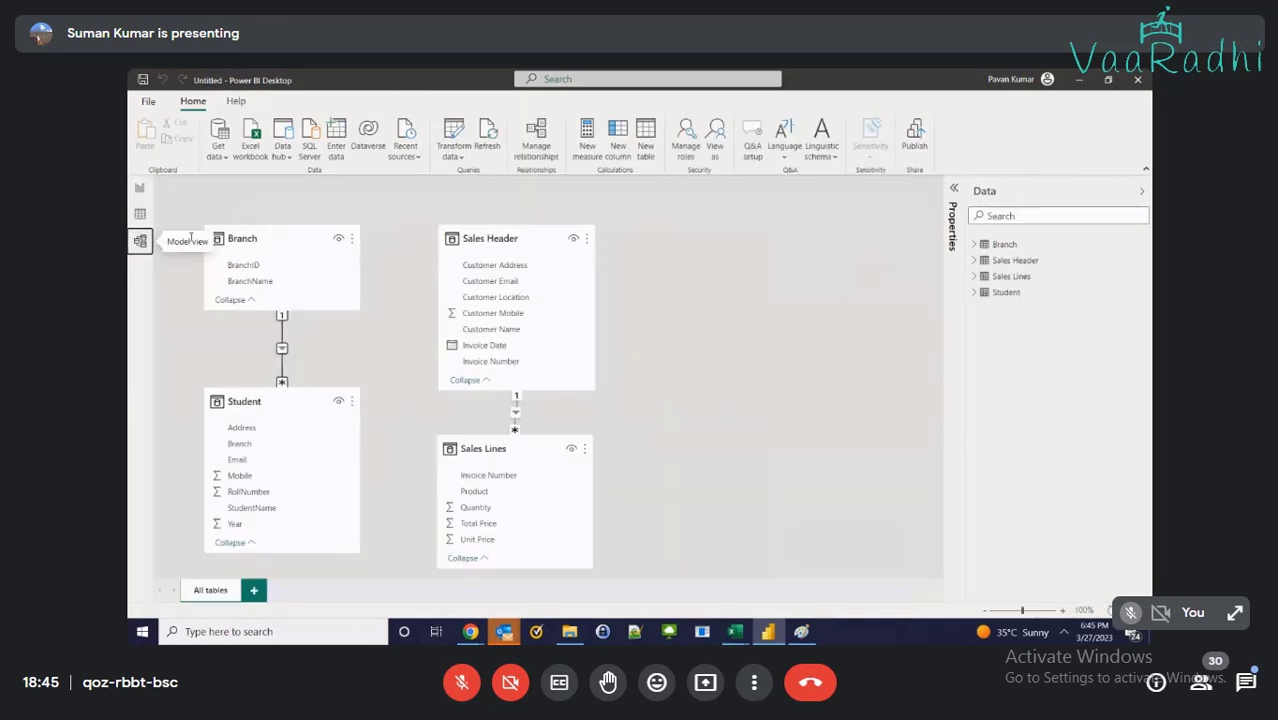
{"action": "mouse_move", "coordinate": [281, 349]}
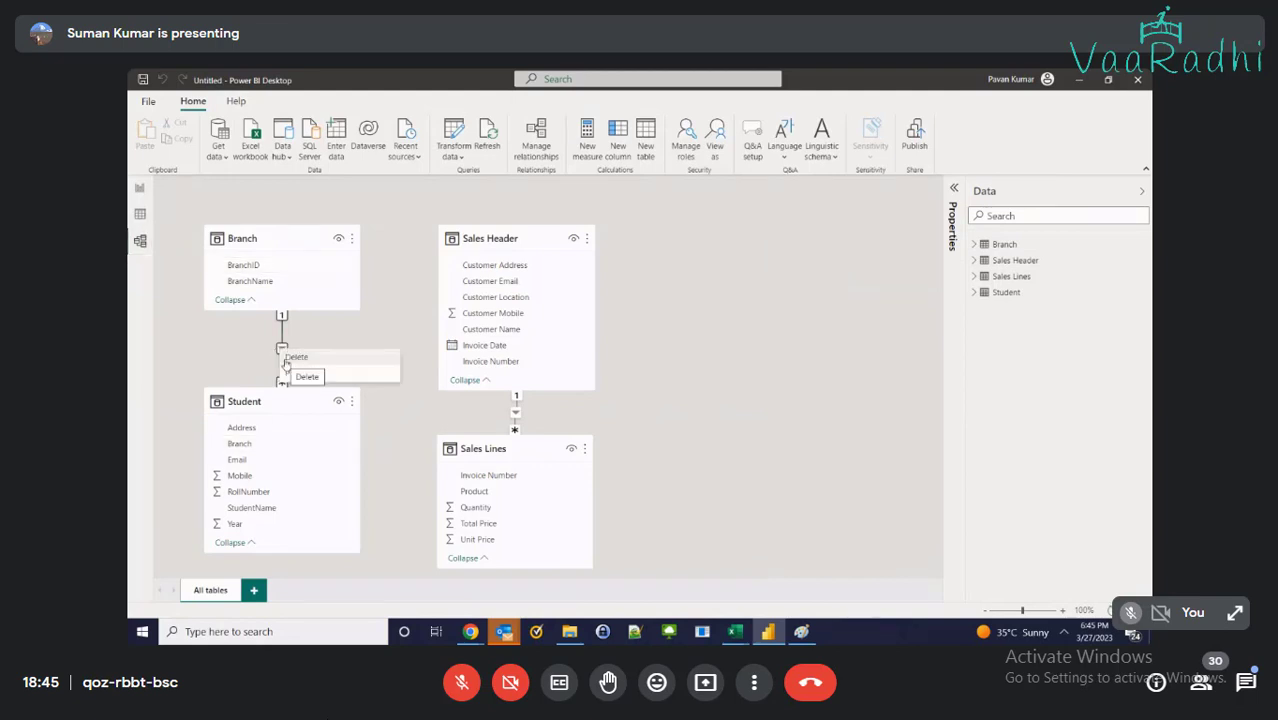
{"action": "key", "text": "Delete"}
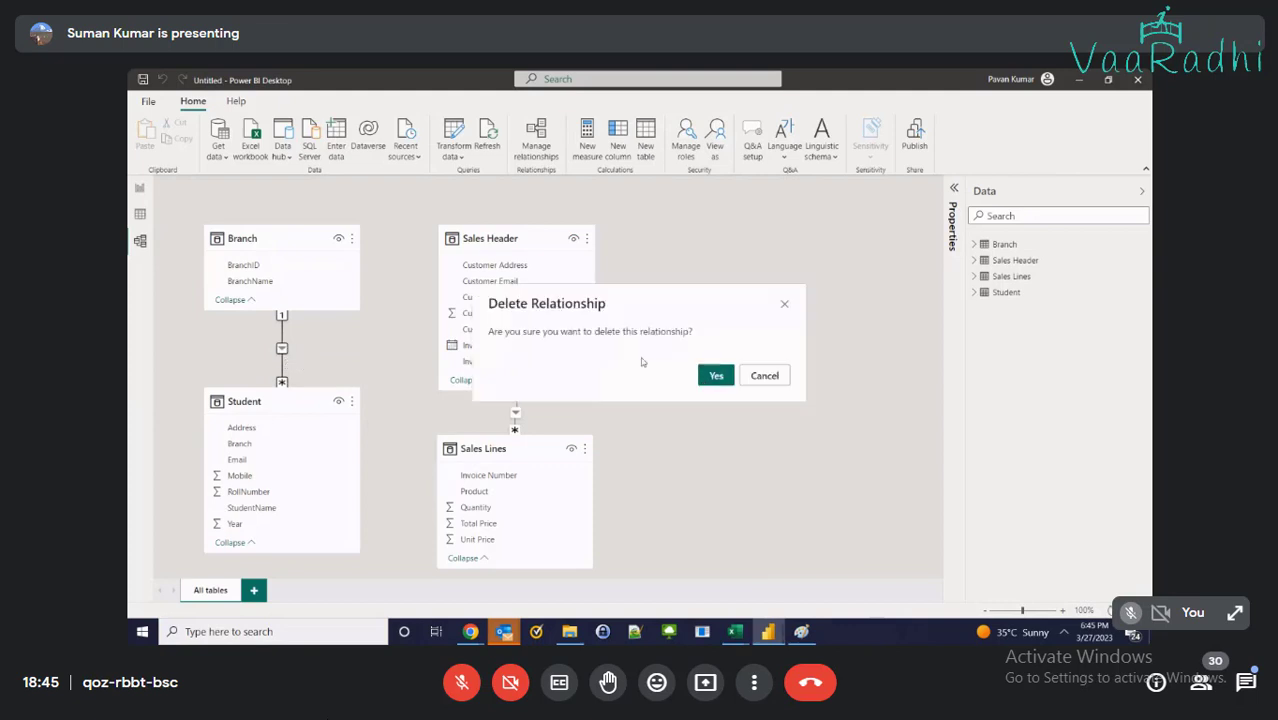
{"action": "left_click", "coordinate": [715, 376]}
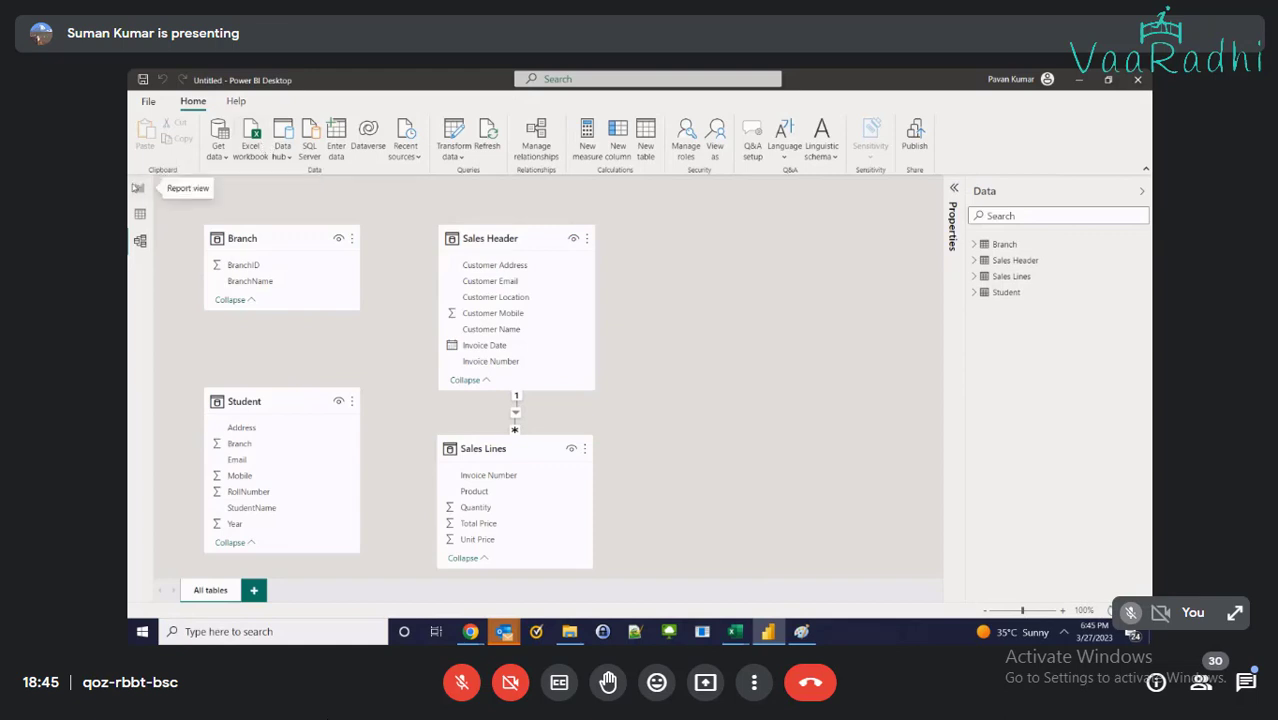
{"action": "left_click", "coordinate": [141, 190]}
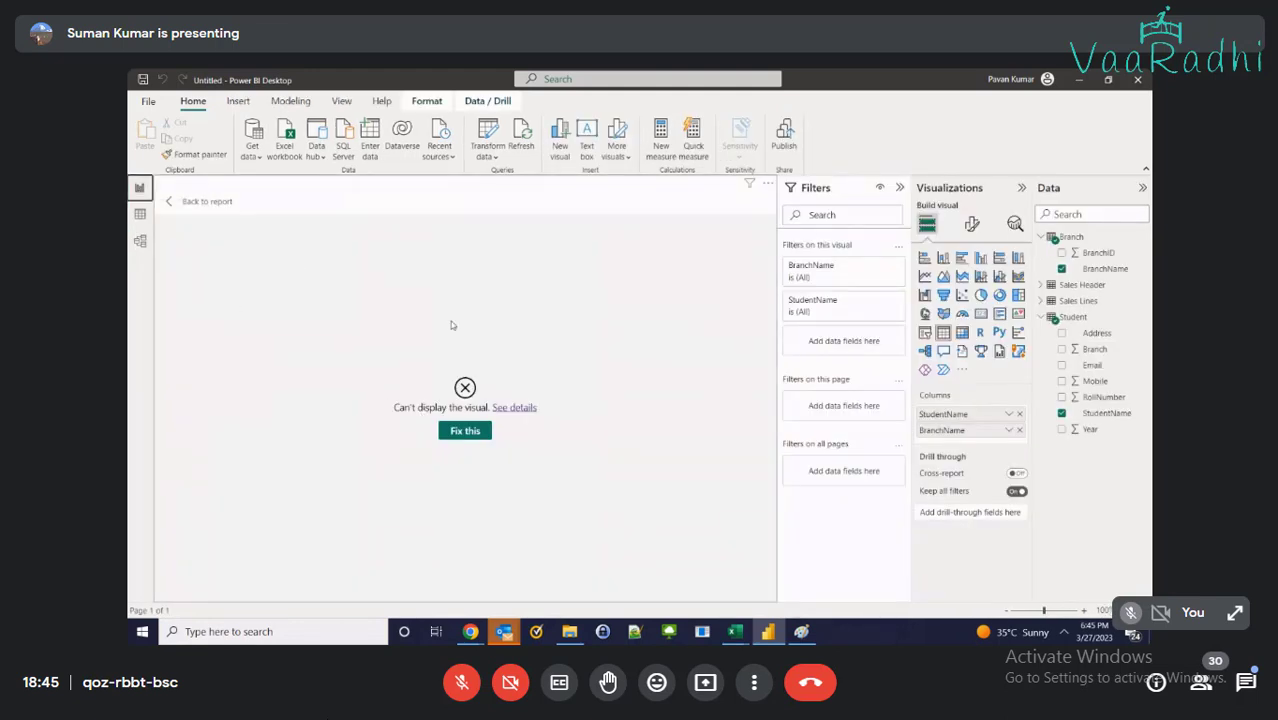
{"action": "left_click", "coordinate": [517, 408]}
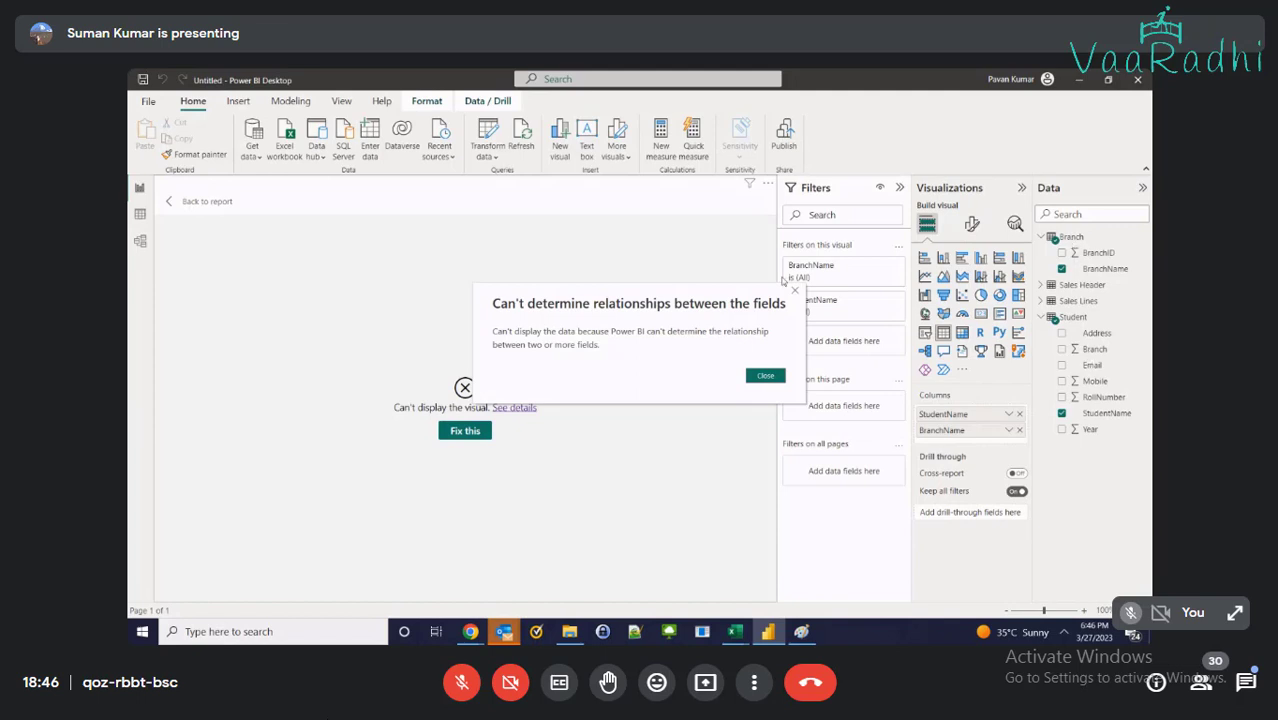
{"action": "left_click", "coordinate": [766, 376]}
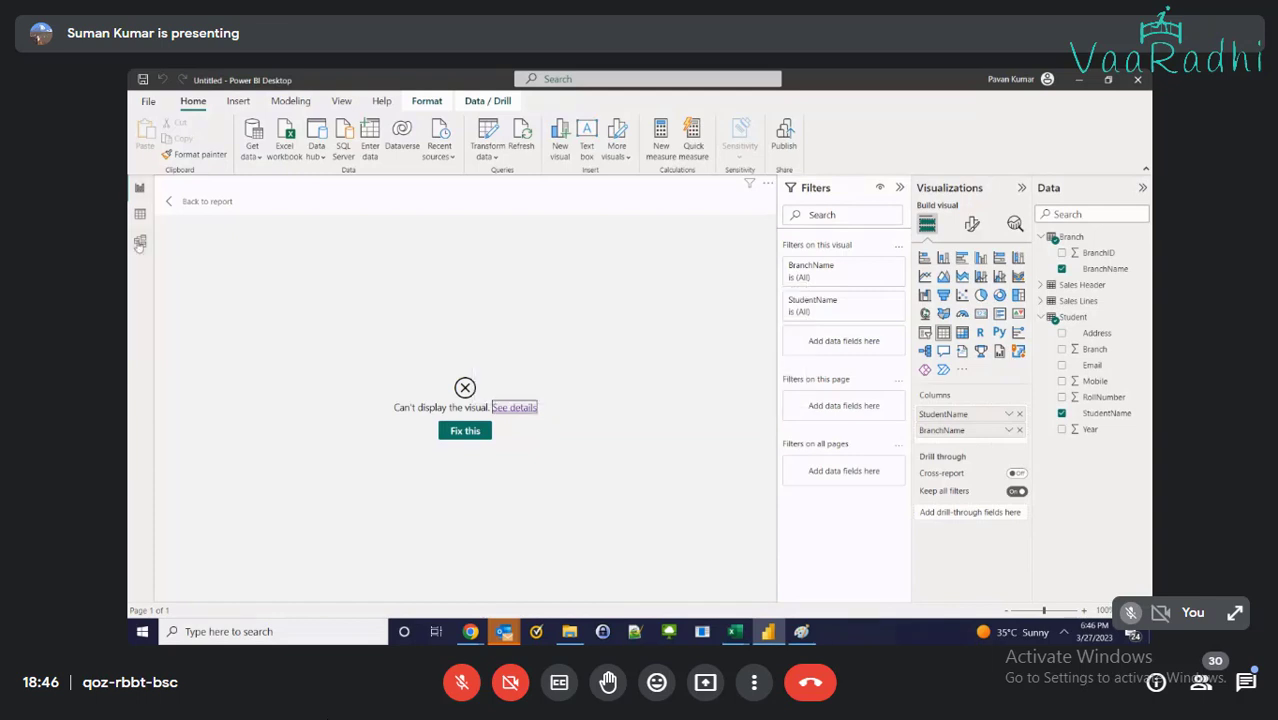
{"action": "left_click", "coordinate": [140, 243]}
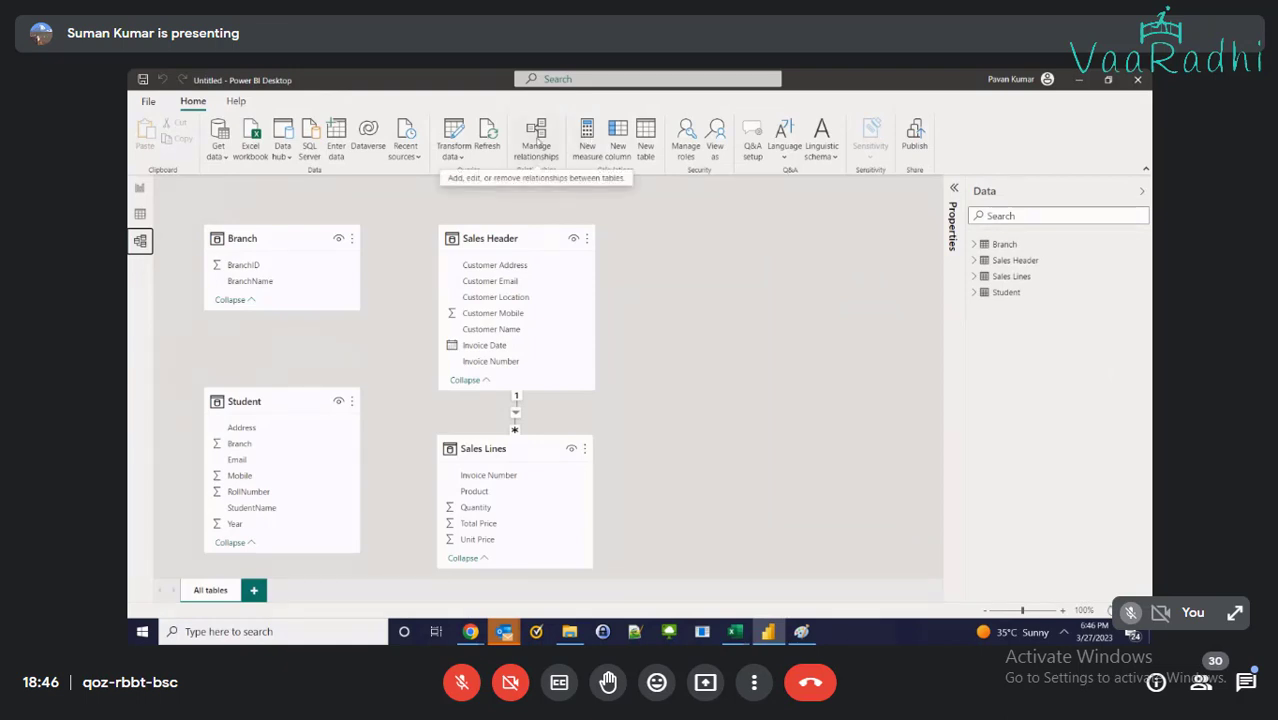
Create a new one-to-many relationship from Branch (BranchID) to Student (Branch) in Manage relationships
{"action": "left_click", "coordinate": [537, 143]}
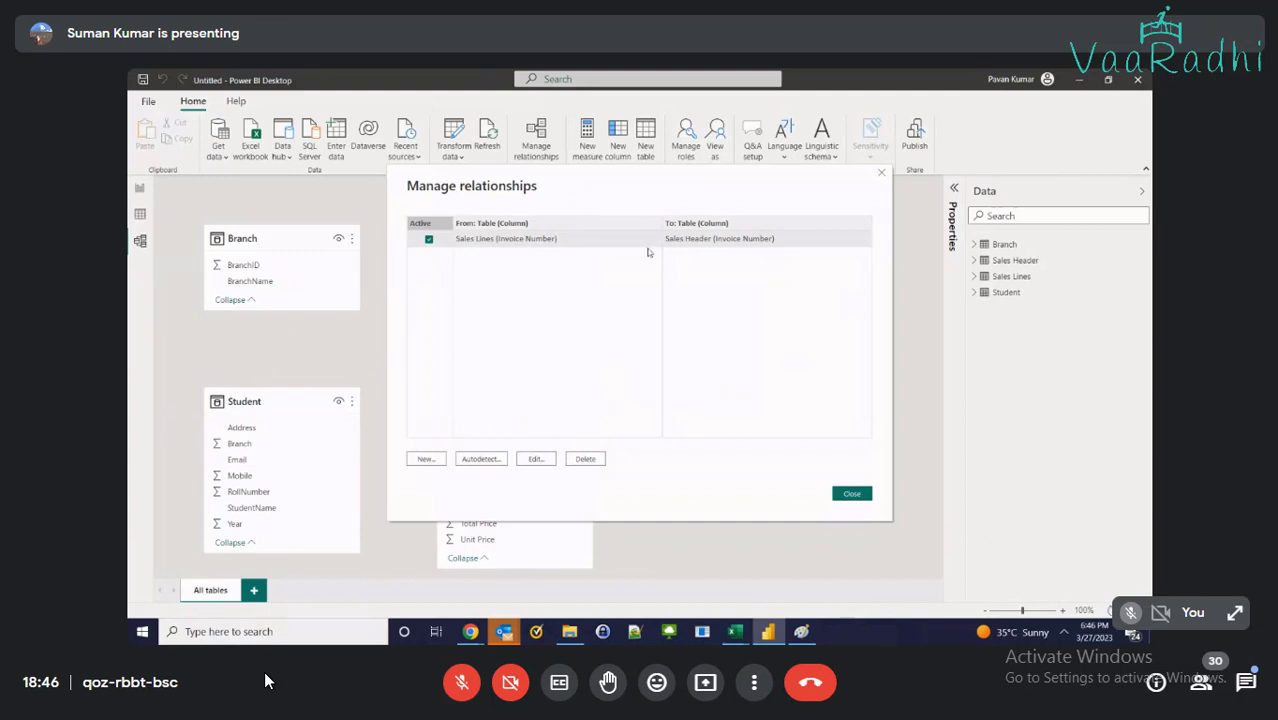
{"action": "left_click_drag", "start_coordinate": [547, 189], "coordinate": [857, 202]}
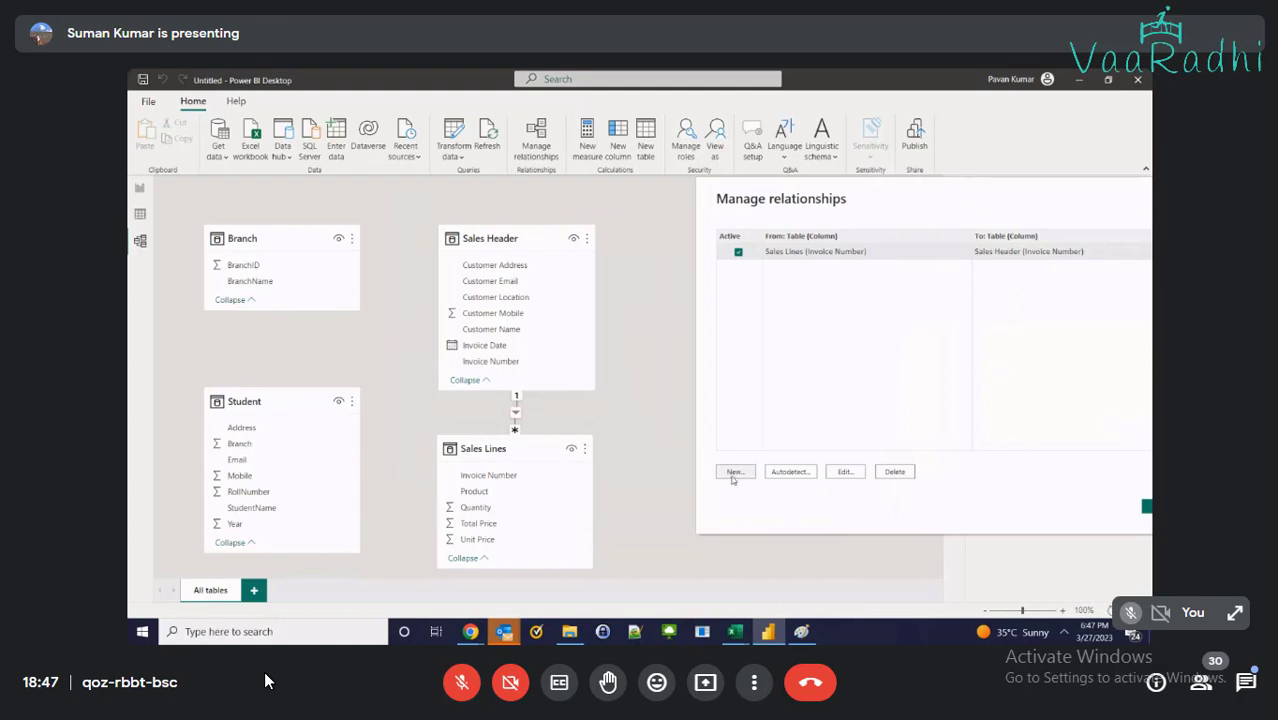
{"action": "left_click", "coordinate": [732, 475]}
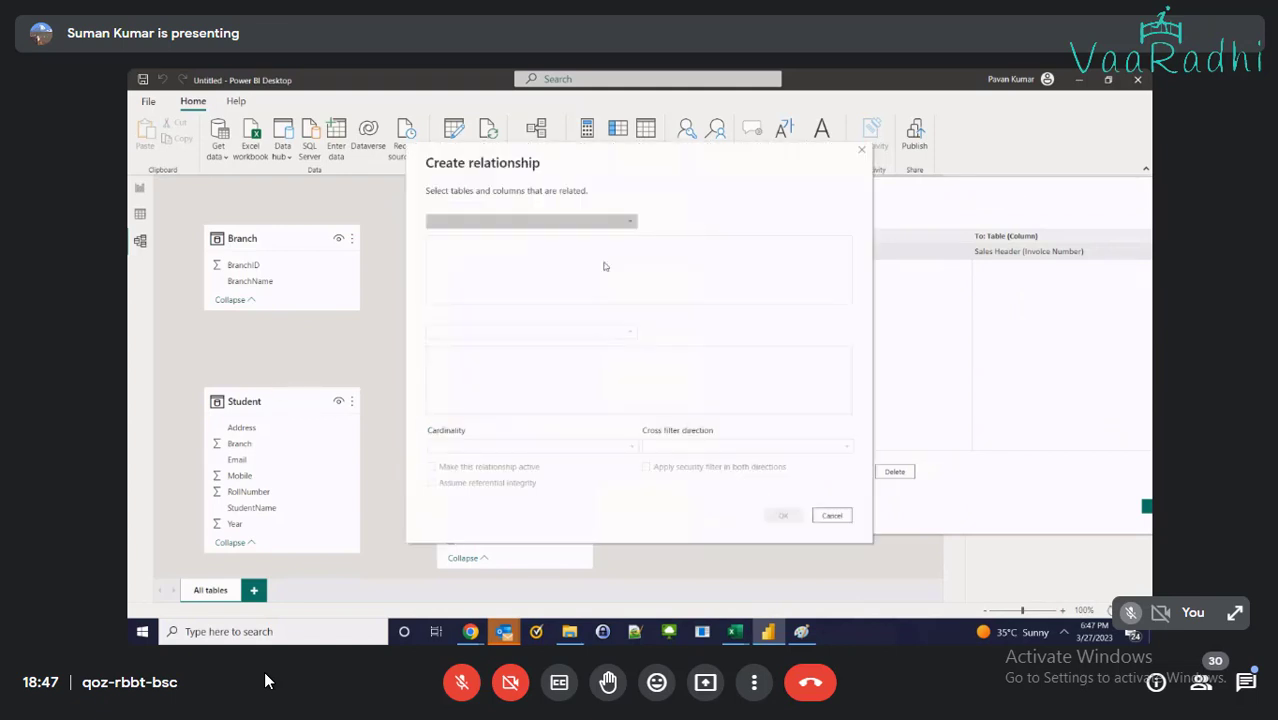
{"action": "left_click", "coordinate": [519, 222]}
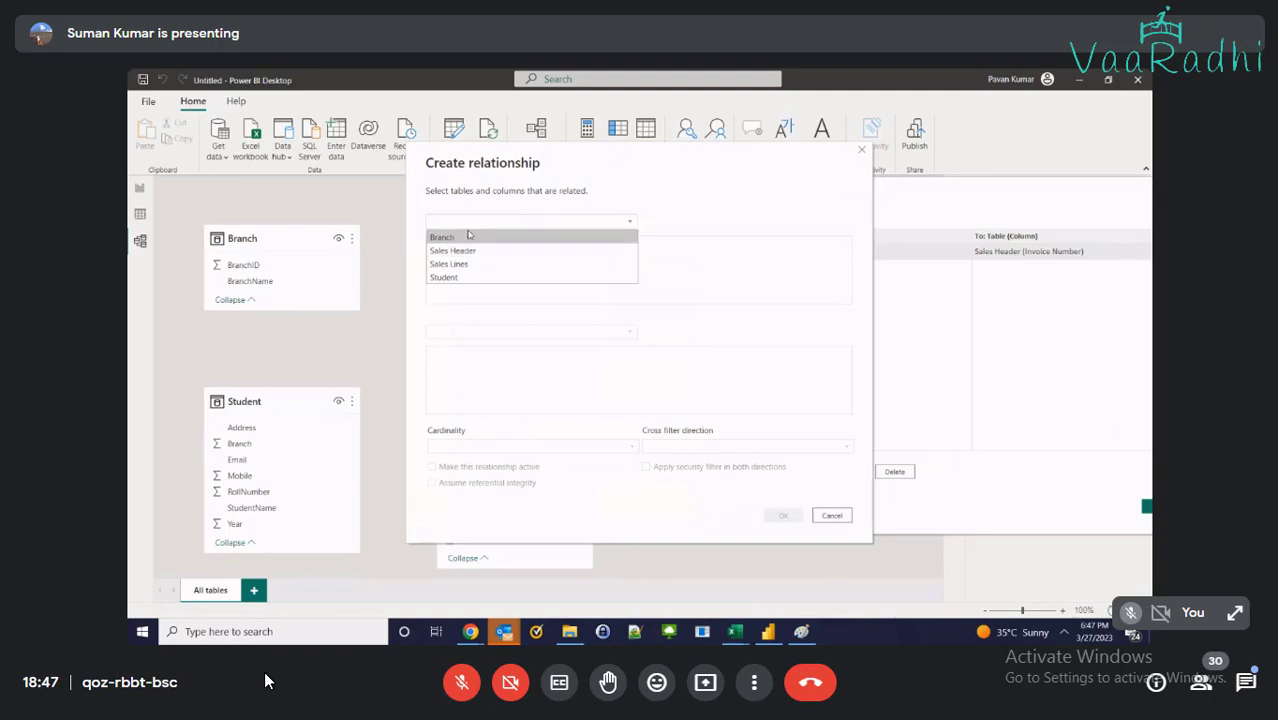
{"action": "left_click", "coordinate": [443, 237]}
{"action": "left_click", "coordinate": [491, 331]}
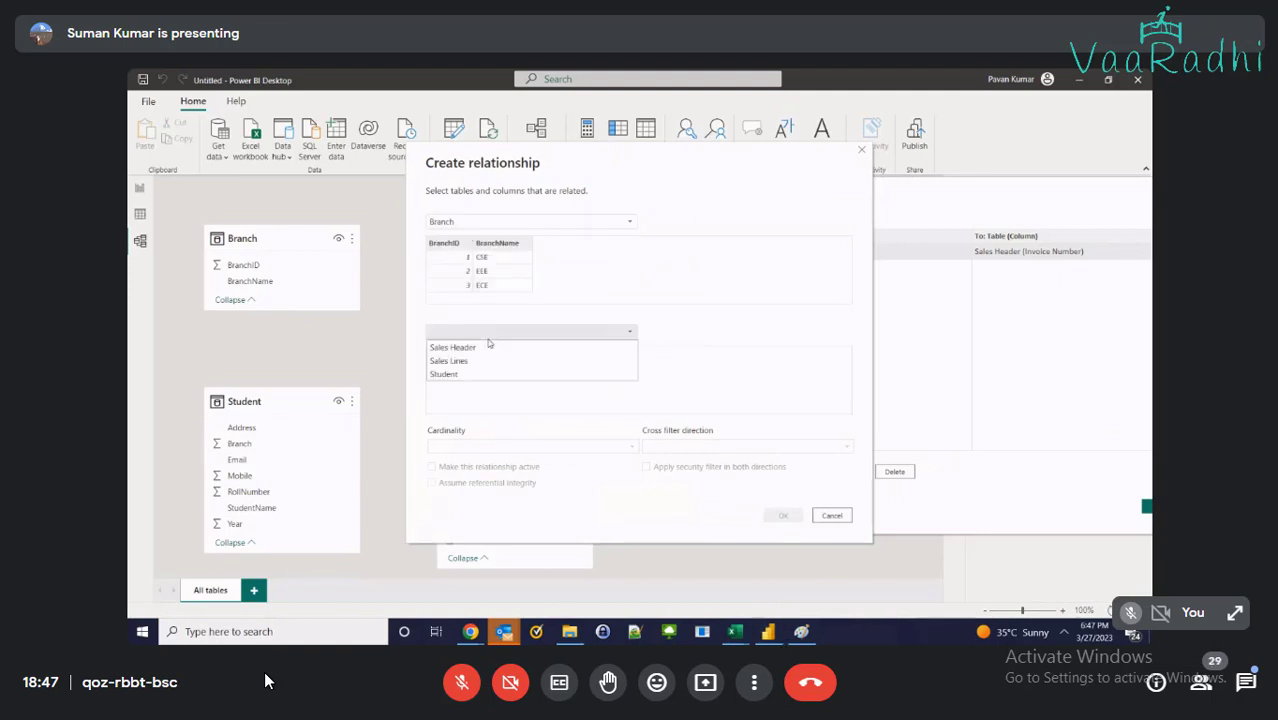
{"action": "left_click", "coordinate": [530, 371]}
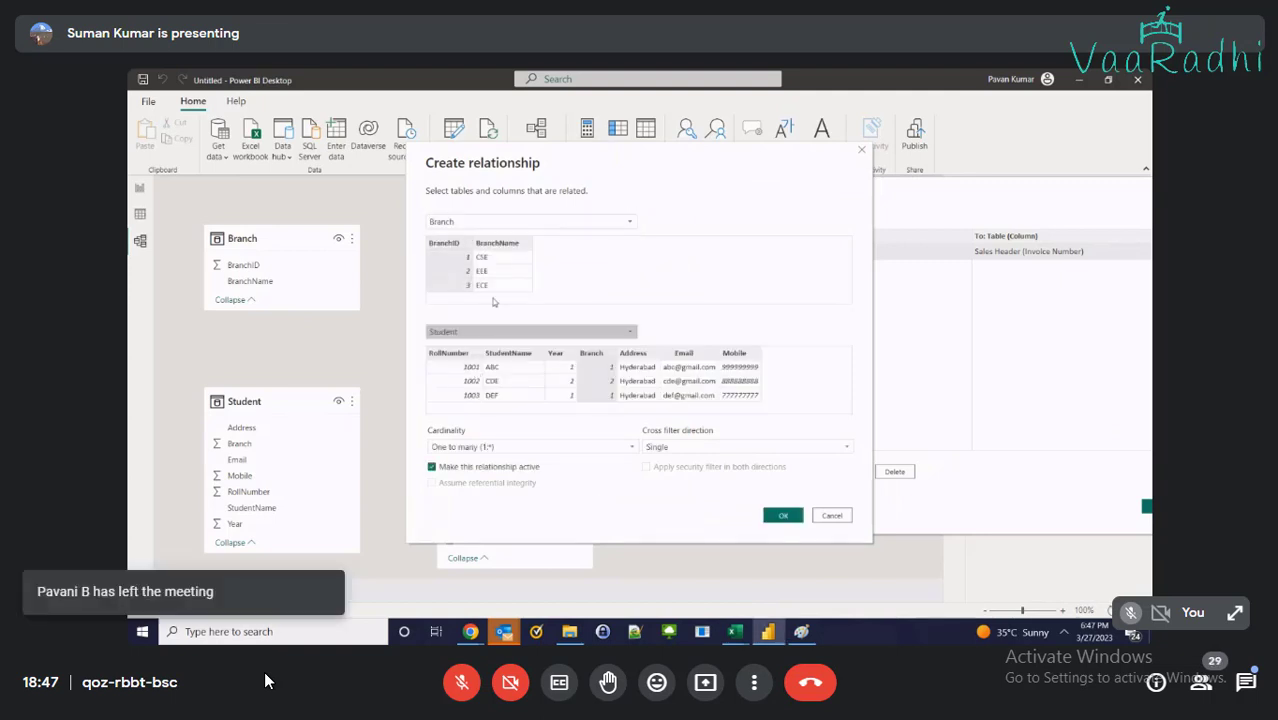
{"action": "left_click", "coordinate": [452, 245]}
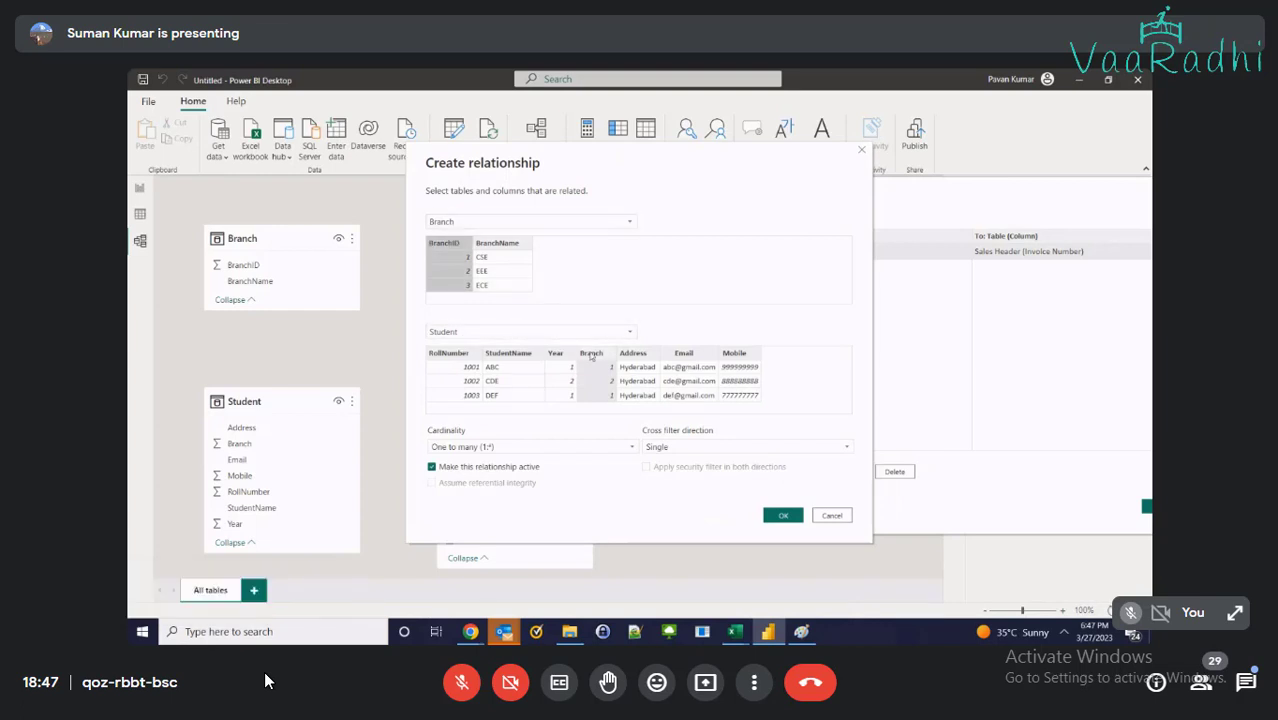
{"action": "left_click", "coordinate": [591, 353]}
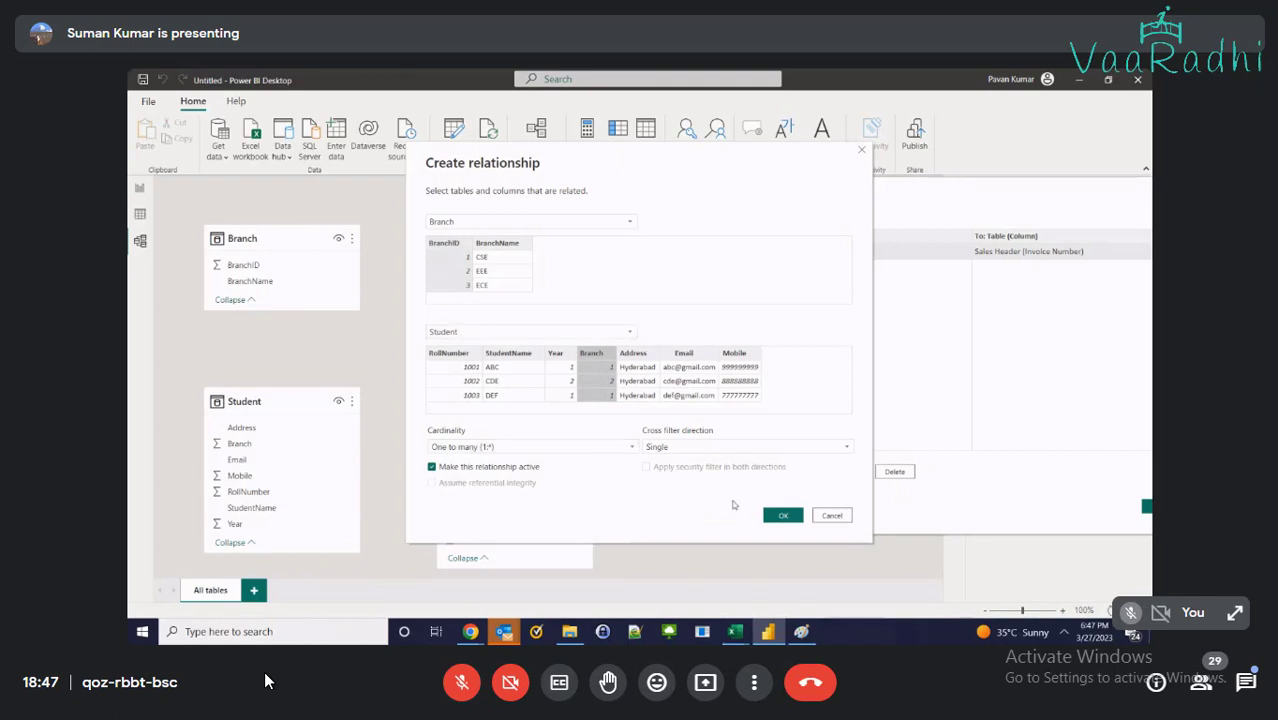
{"action": "left_click", "coordinate": [781, 516]}
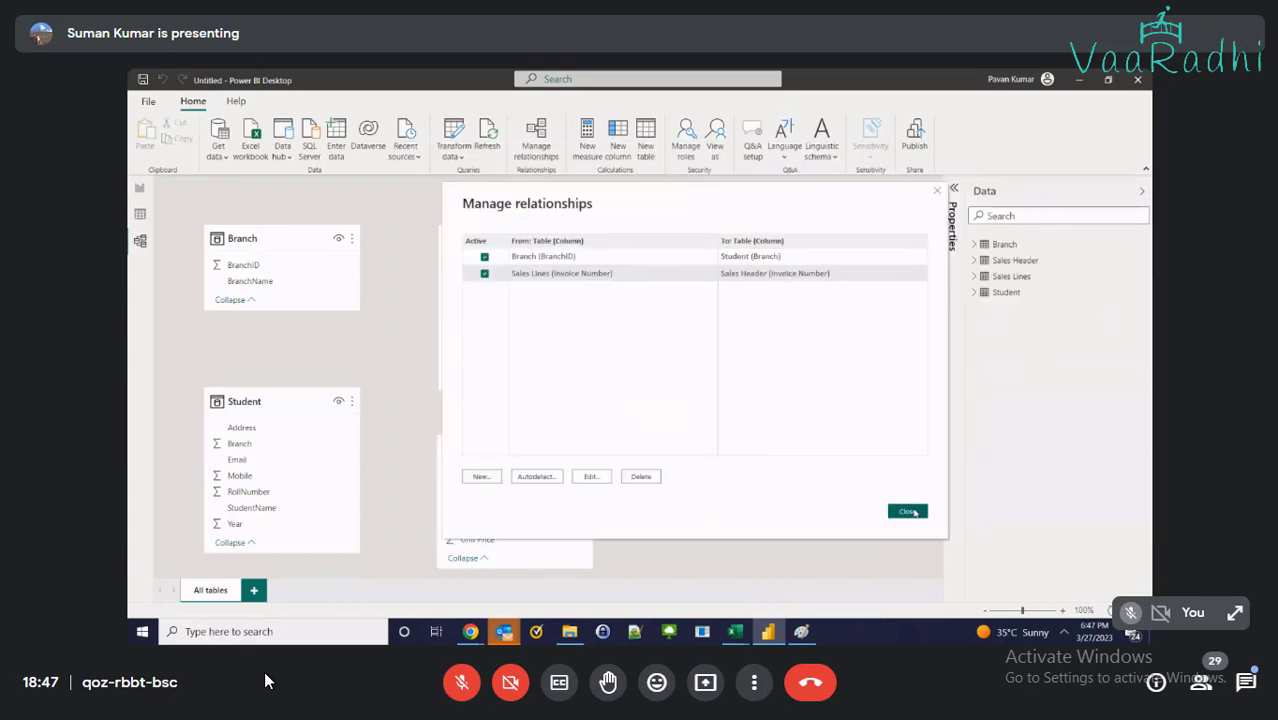
{"action": "left_click", "coordinate": [908, 511]}
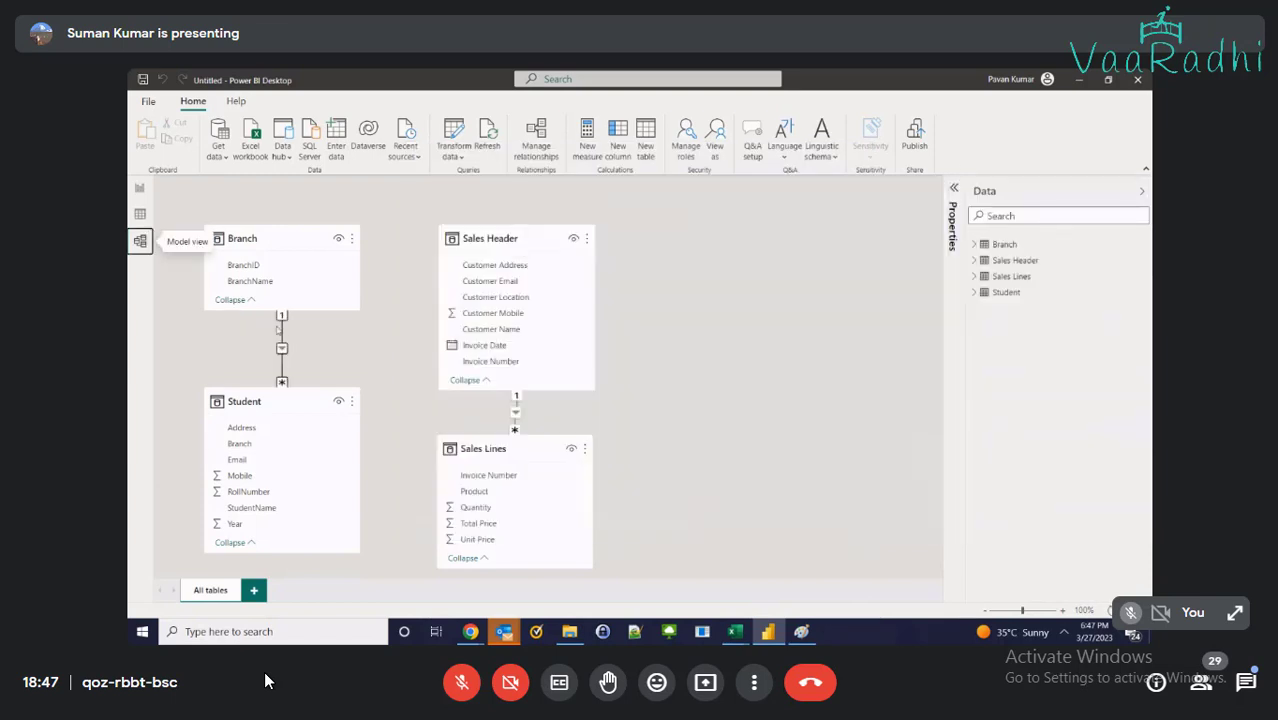
Check the StudentName/BranchName table on the report page, glance at the model diagram, and return
{"action": "left_click", "coordinate": [140, 190]}
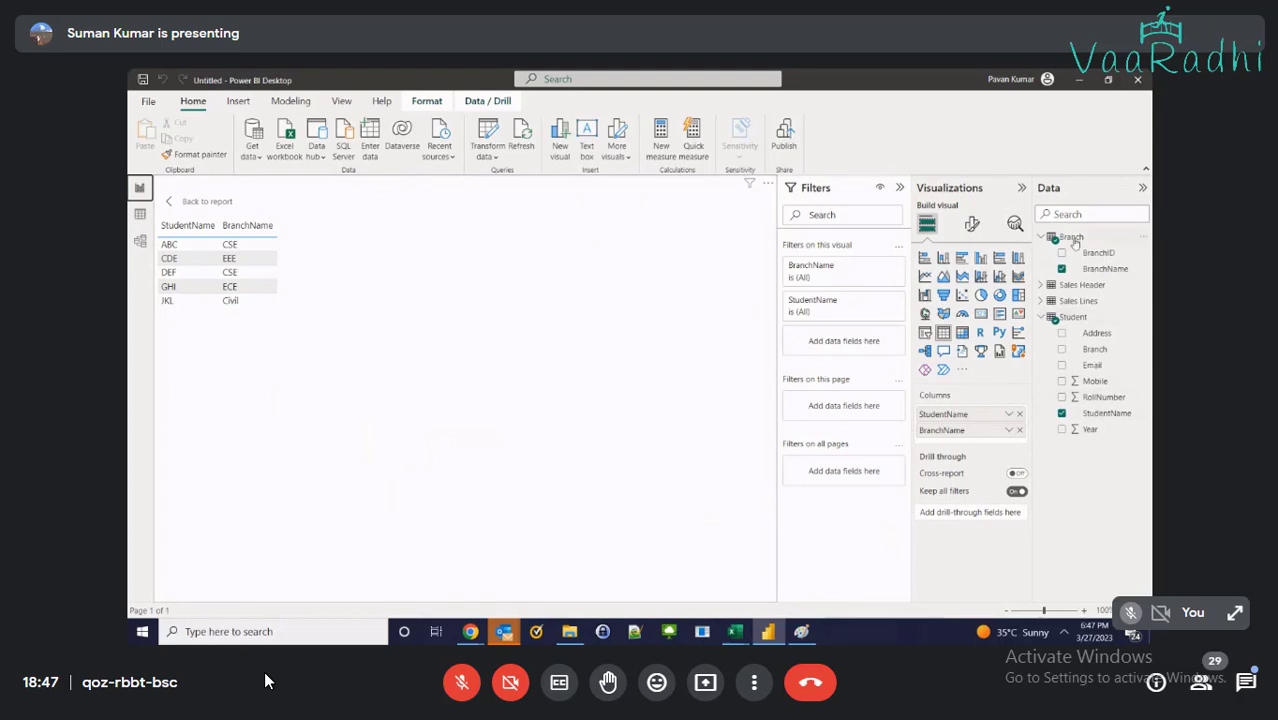
{"action": "mouse_move", "coordinate": [1075, 318]}
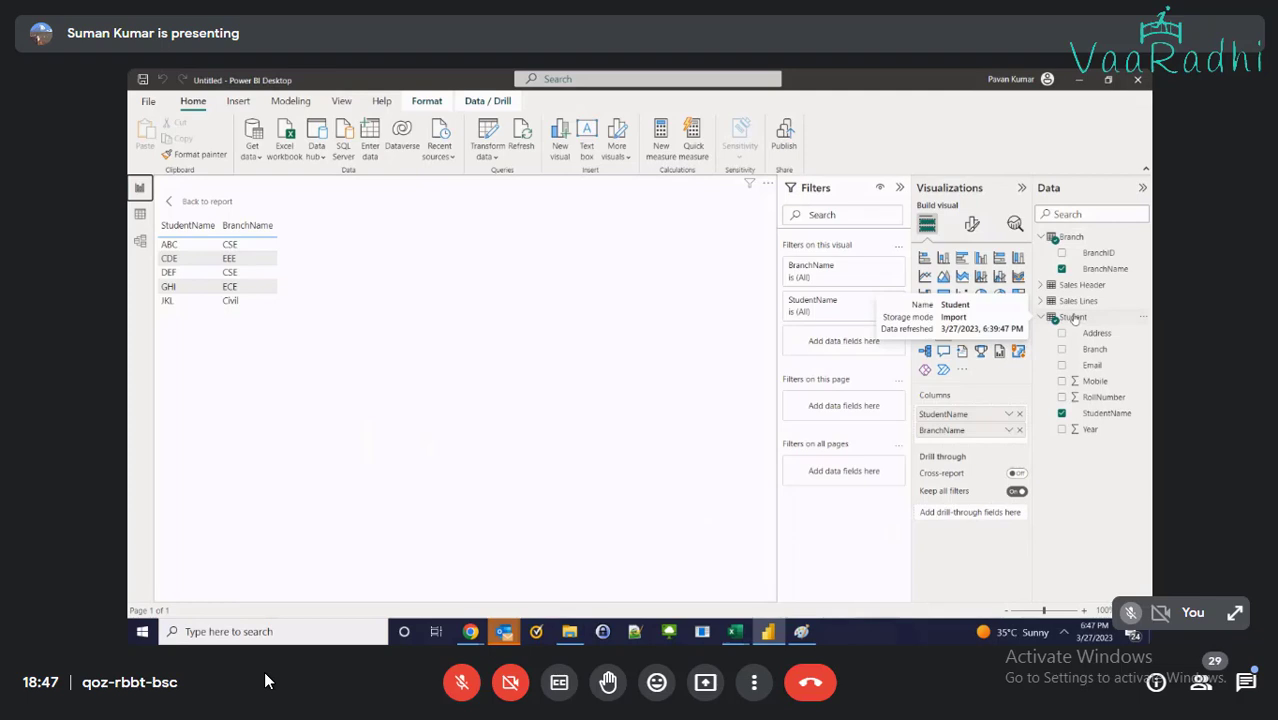
{"action": "left_click", "coordinate": [140, 241]}
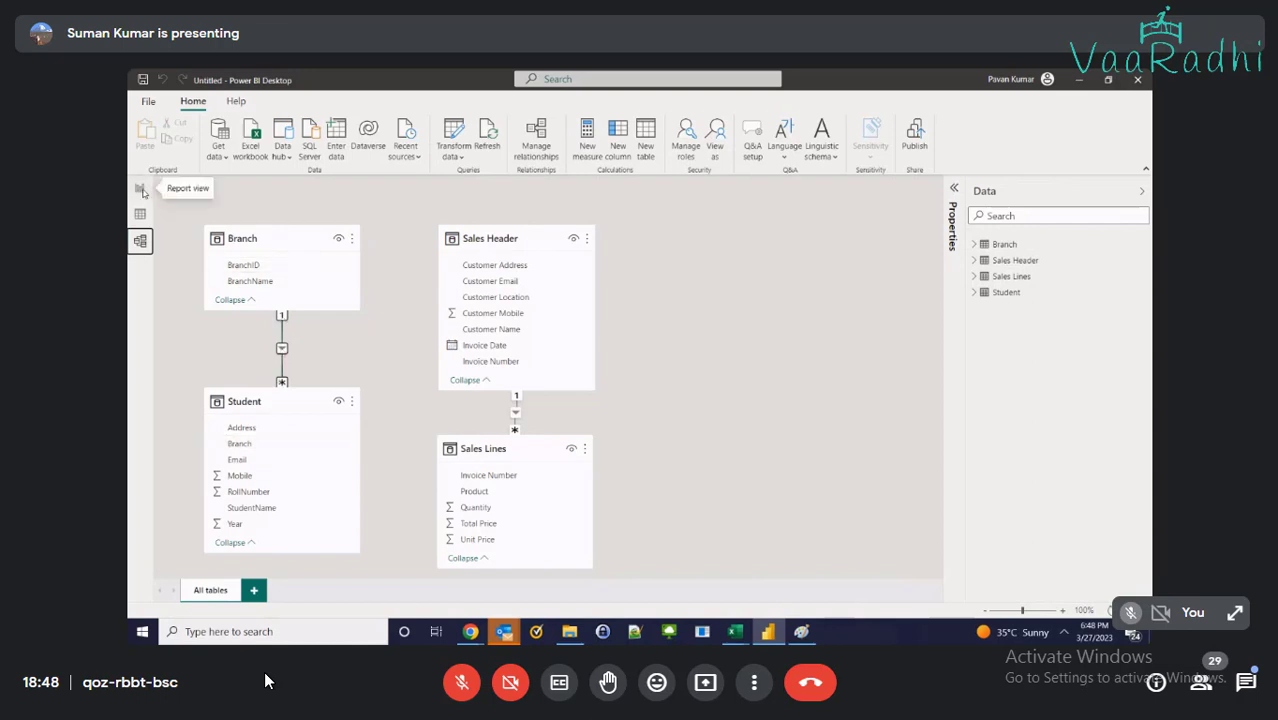
{"action": "left_click", "coordinate": [141, 189]}
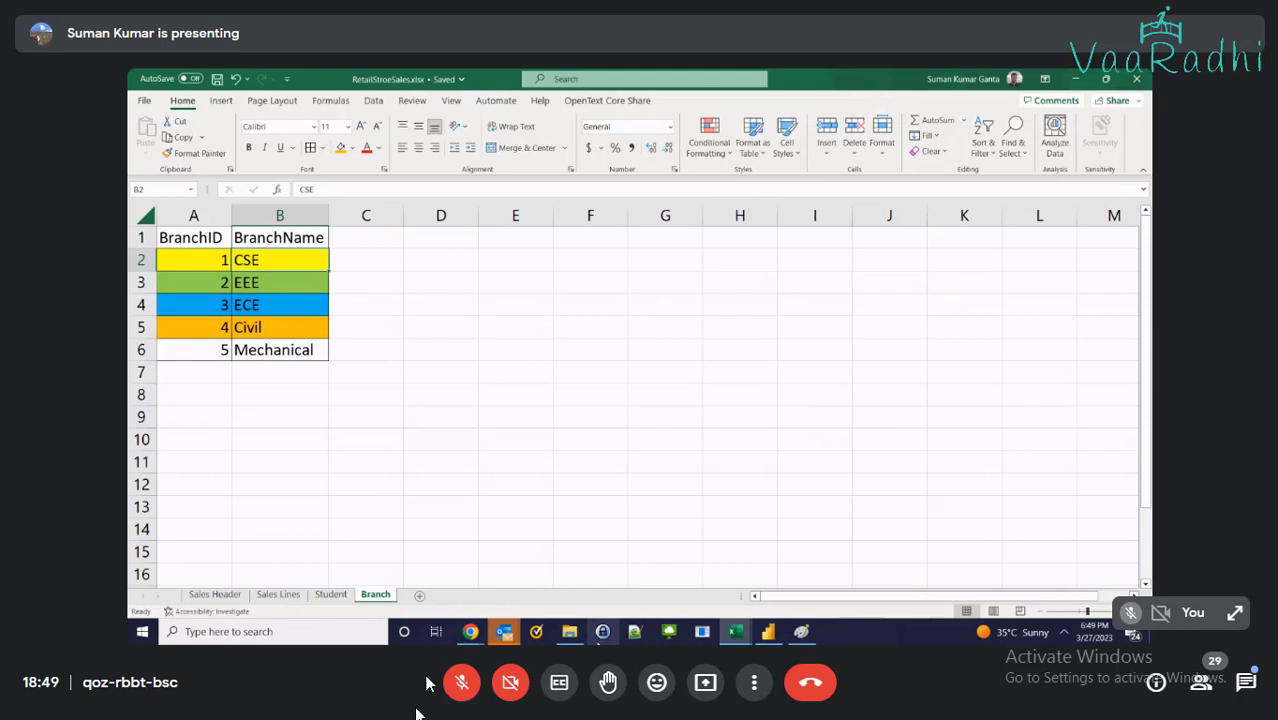
{"action": "left_click", "coordinate": [462, 684]}
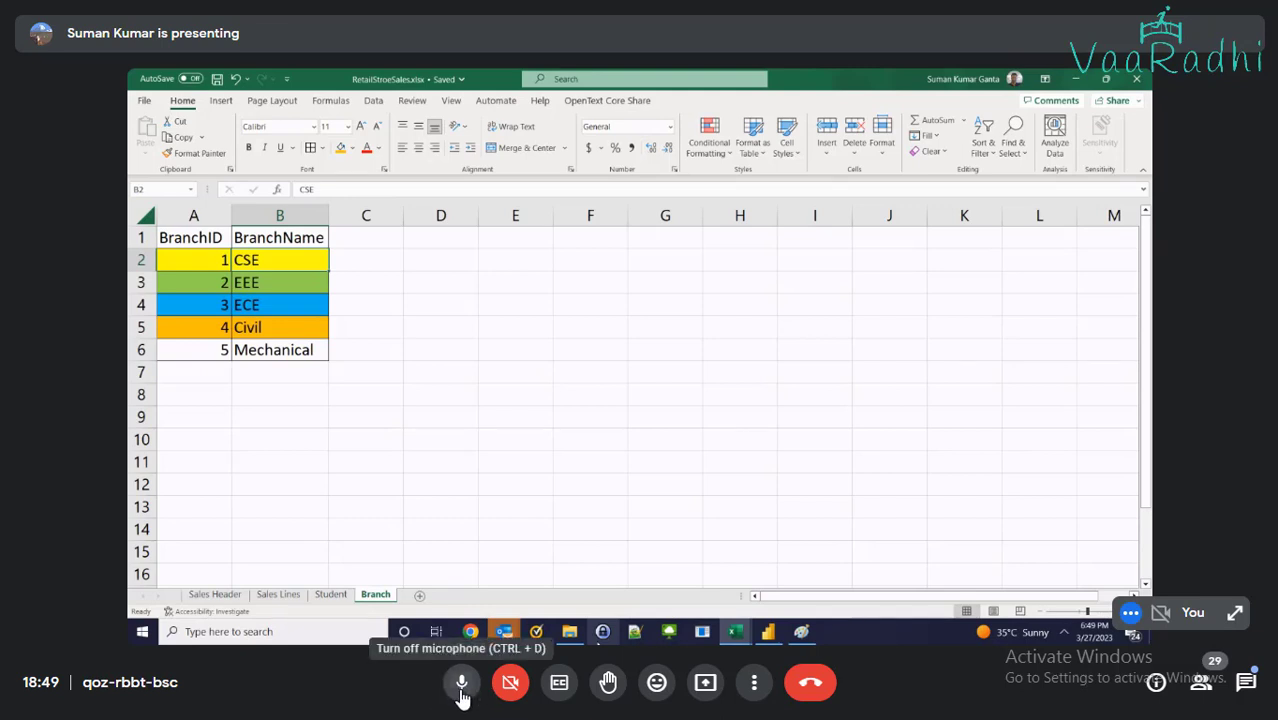
{"action": "left_click", "coordinate": [462, 684]}
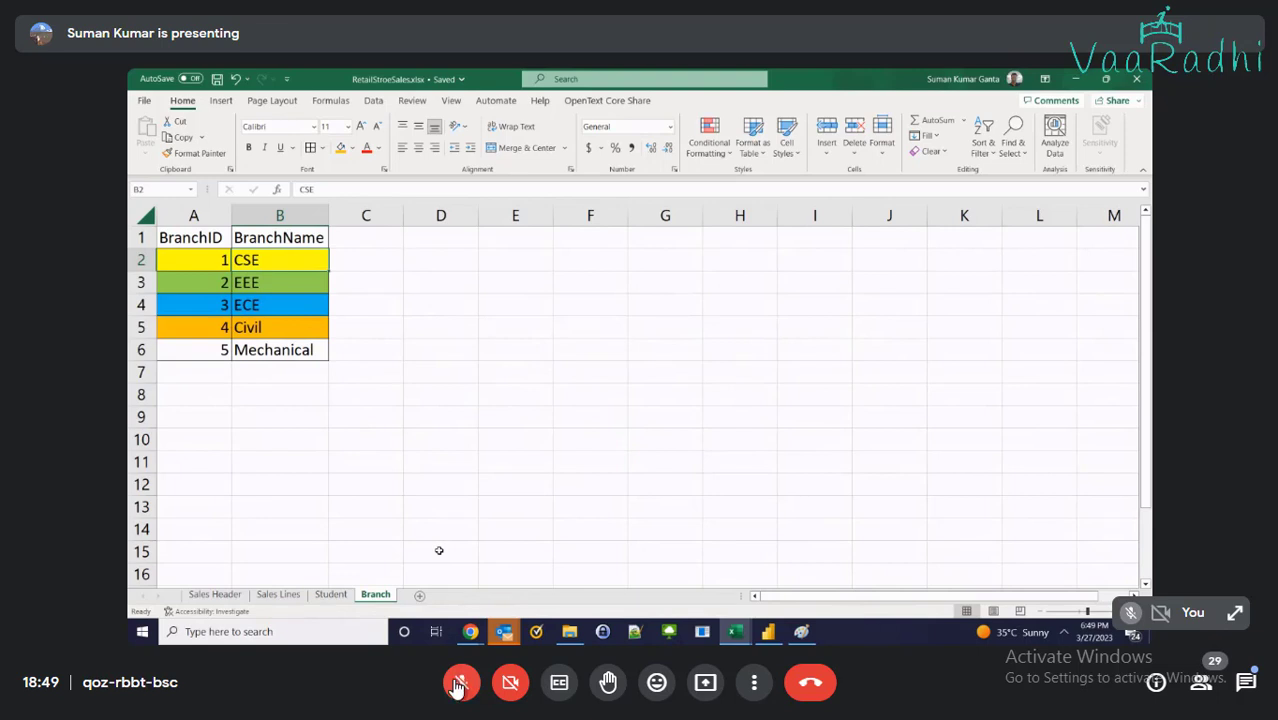
{"action": "left_click", "coordinate": [461, 690]}
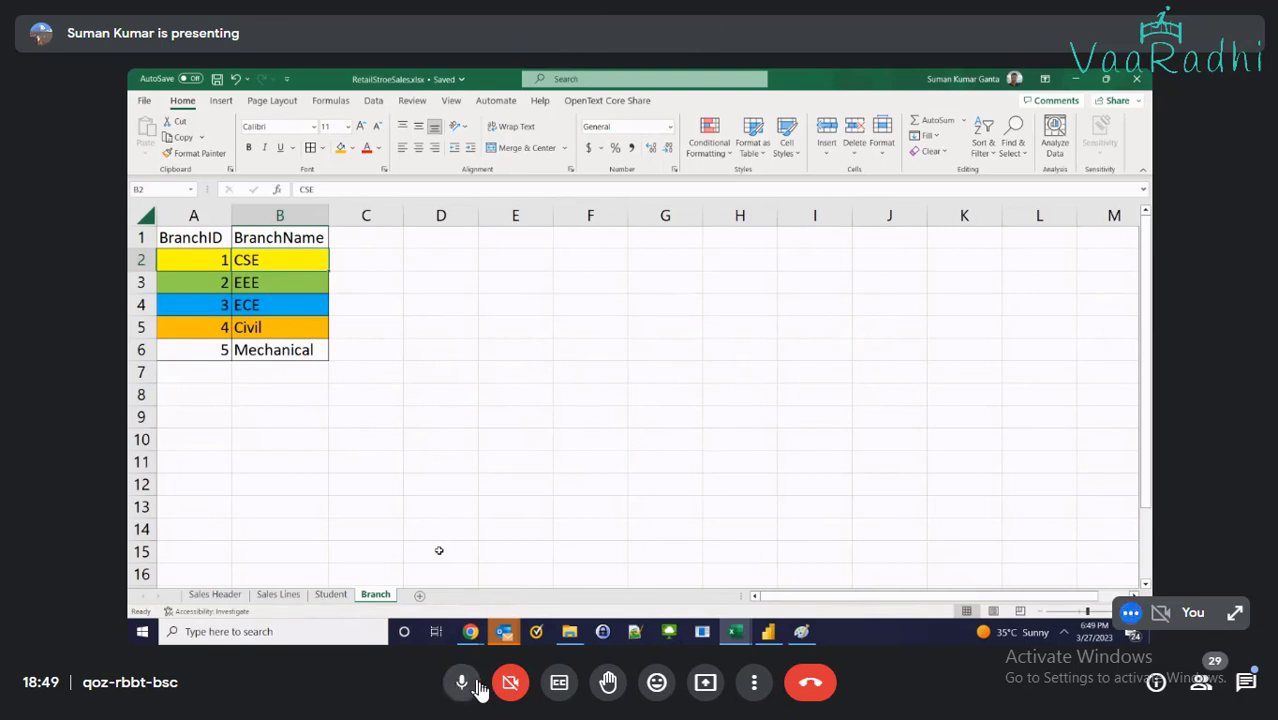
{"action": "left_click", "coordinate": [460, 687]}
{"action": "left_click", "coordinate": [461, 687]}
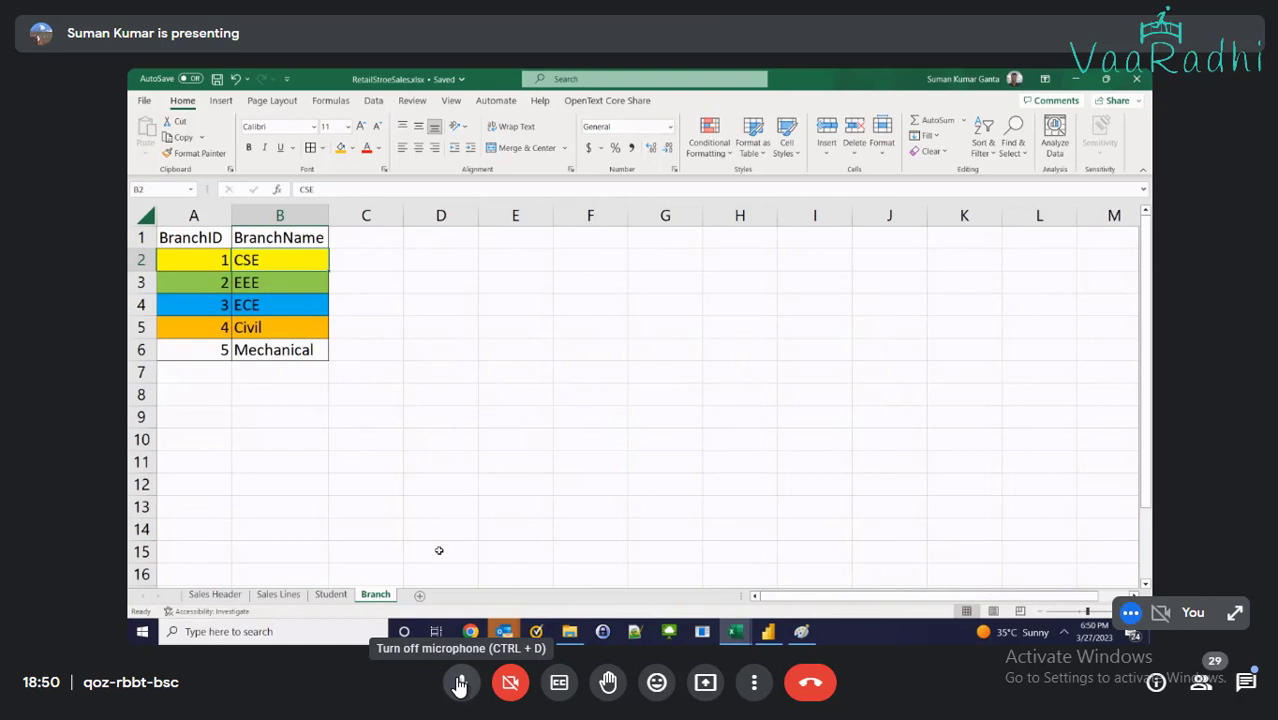
{"action": "left_click", "coordinate": [460, 685]}
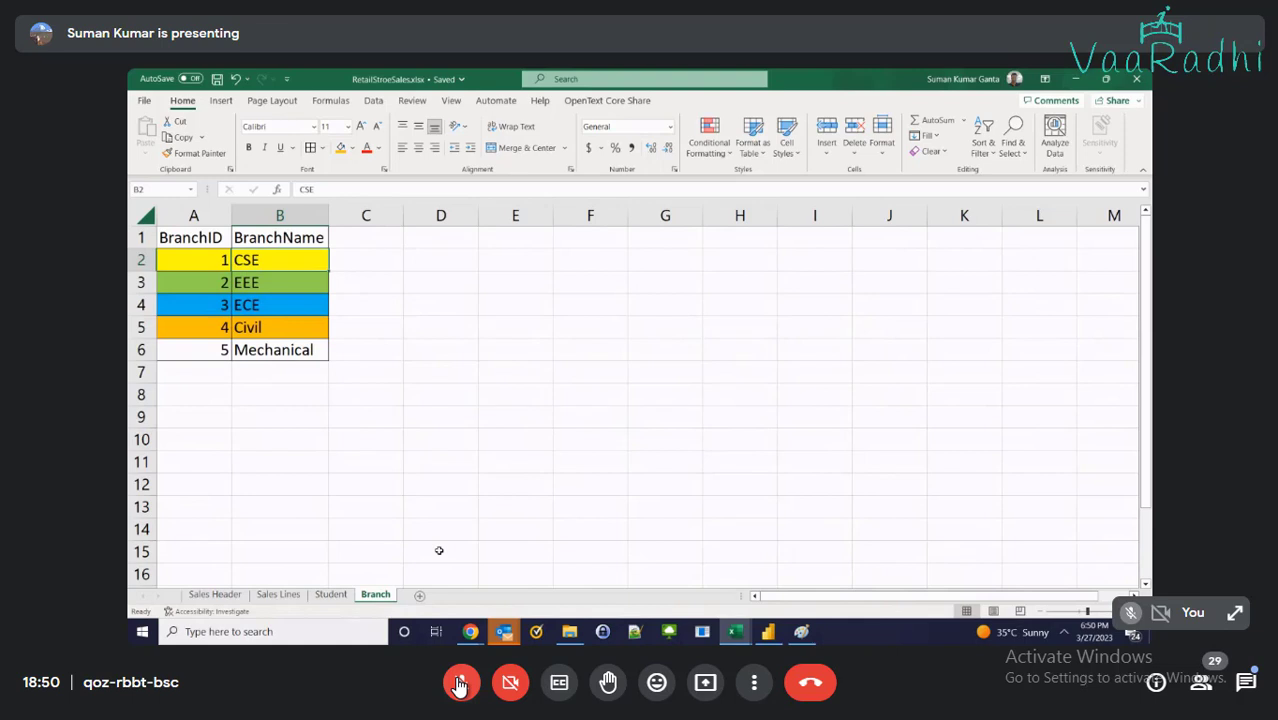
{"action": "left_click", "coordinate": [460, 684]}
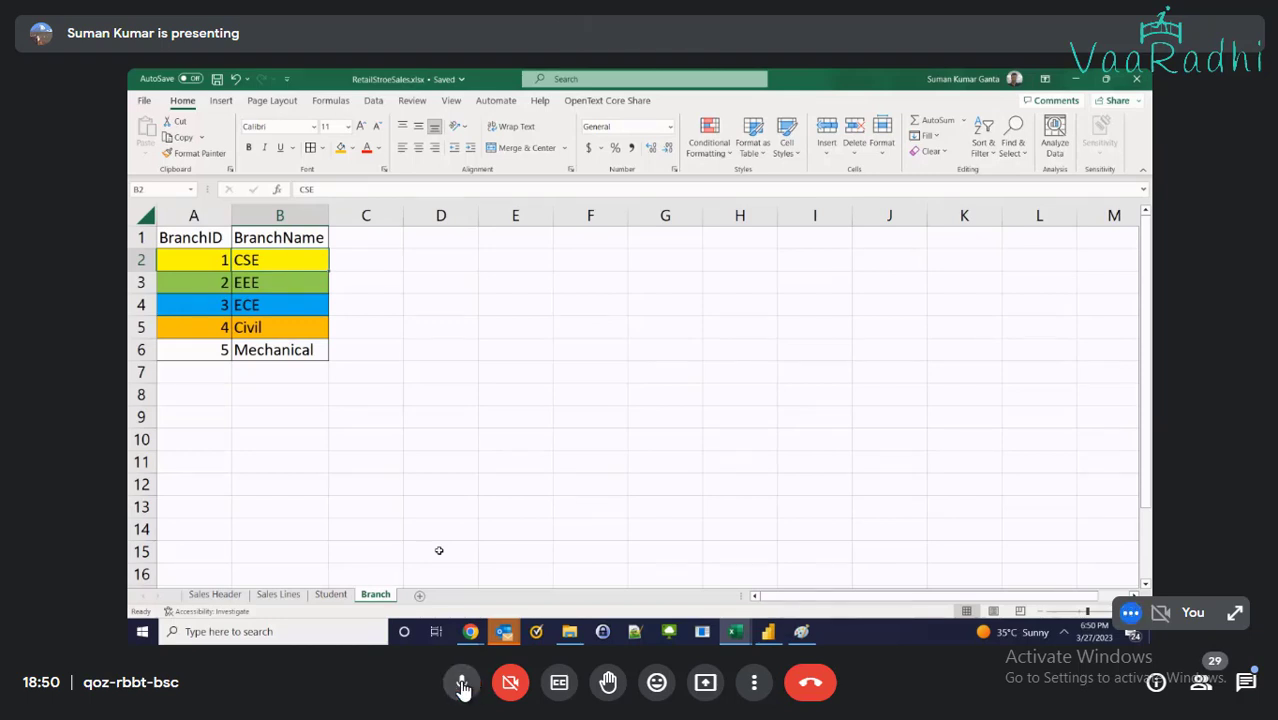
{"action": "left_click", "coordinate": [462, 686]}
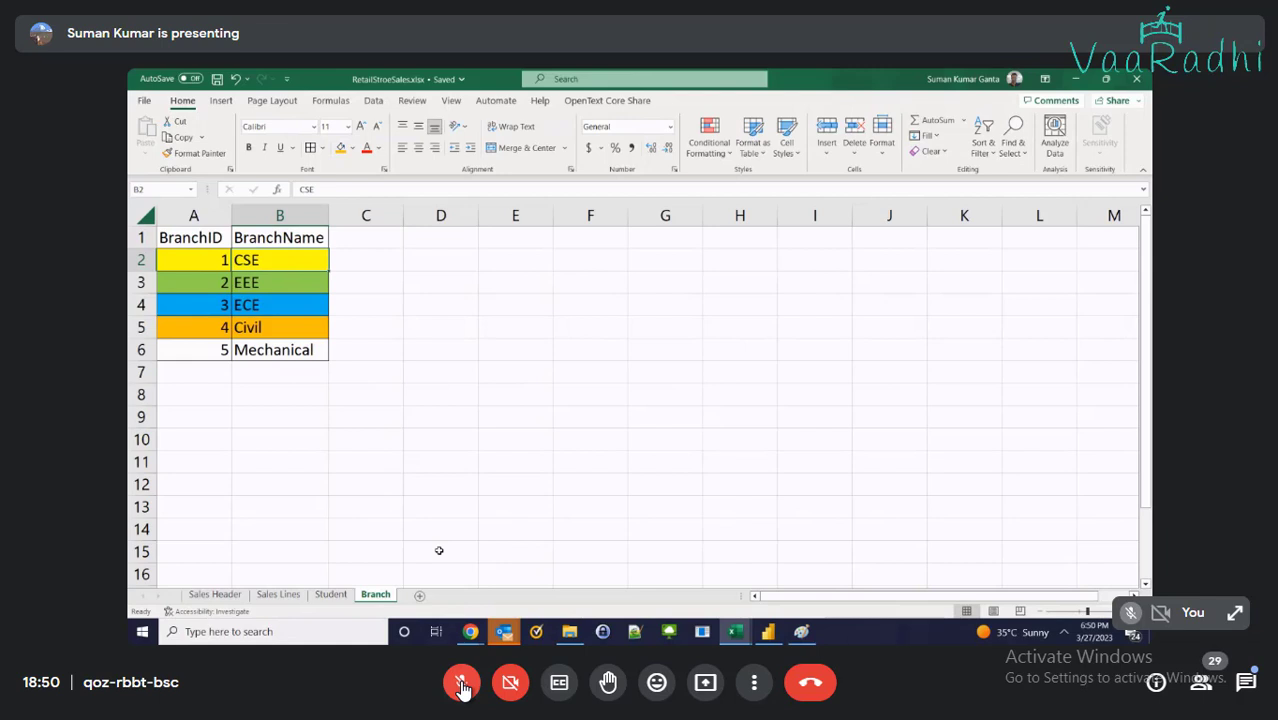
{"action": "left_click", "coordinate": [419, 594]}
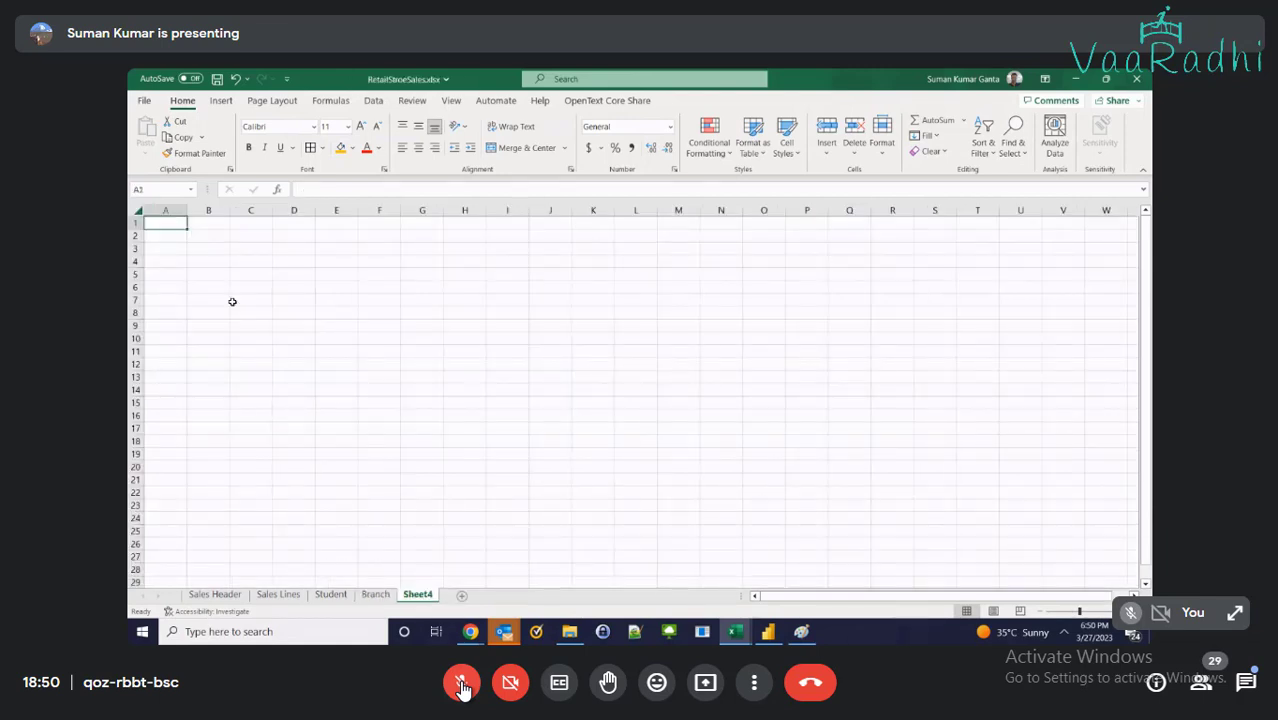
{"action": "scroll", "coordinate": [236, 305], "scroll_direction": "up", "scroll_amount": 2}
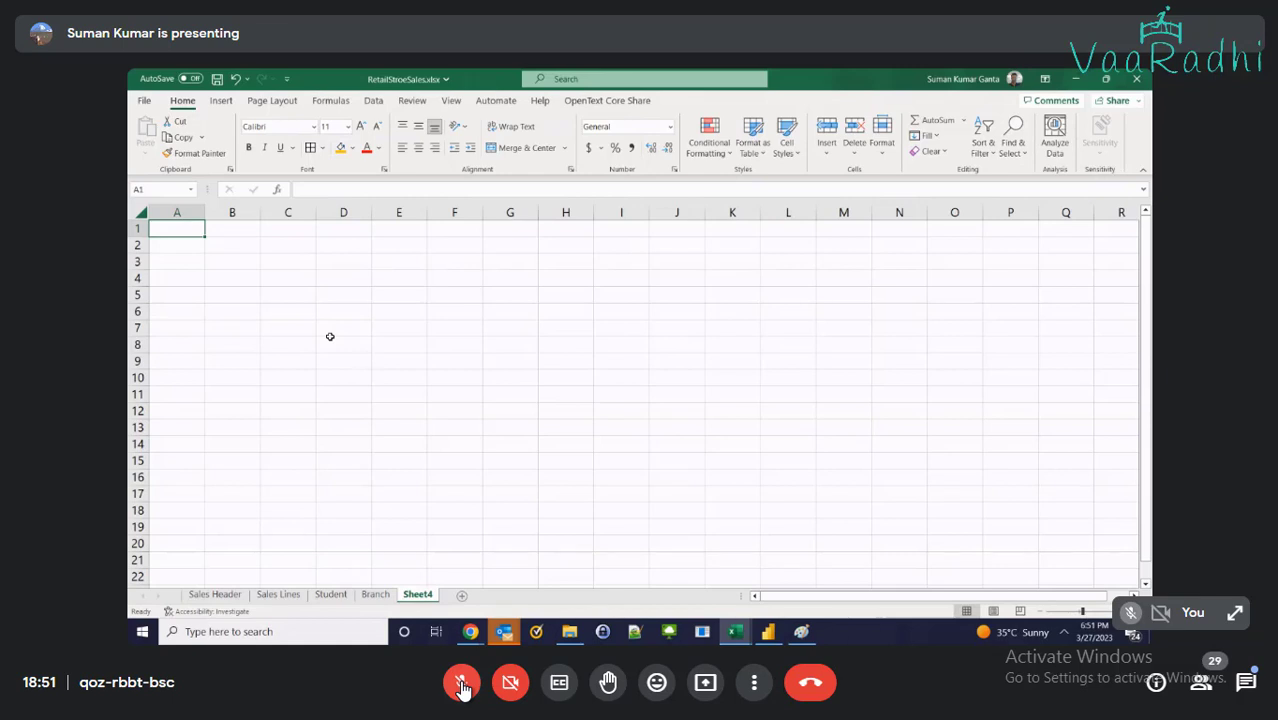
{"action": "type", "text": "Person"}
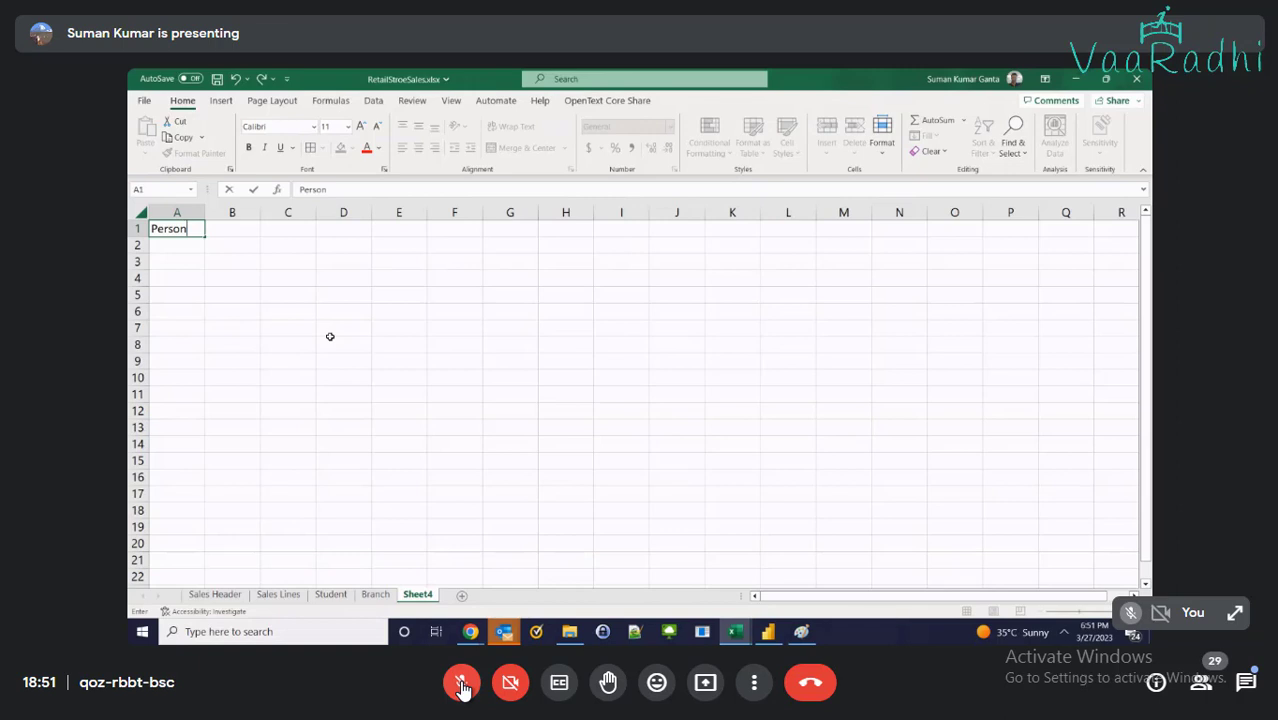
{"action": "type", "text": "Name"}
{"action": "key", "text": "Return"}
{"action": "key", "text": "Up"}
{"action": "key", "text": "Right"}
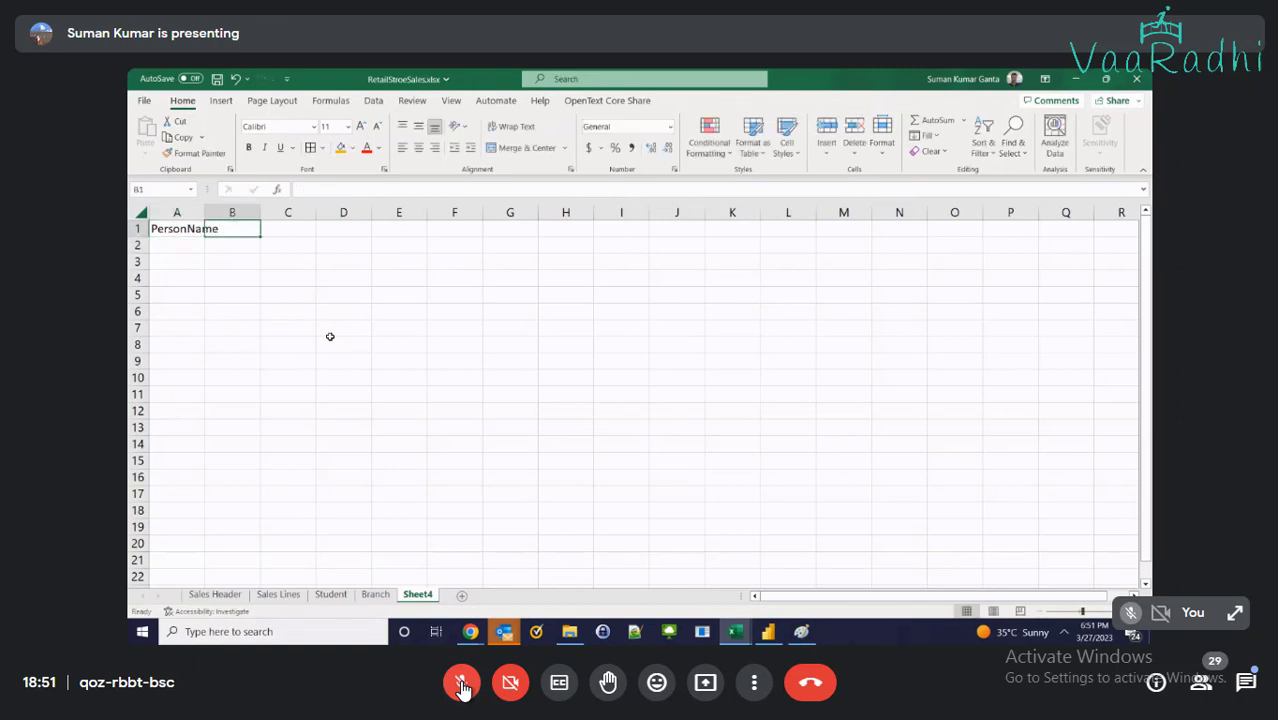
{"action": "type", "text": "Aadhar"}
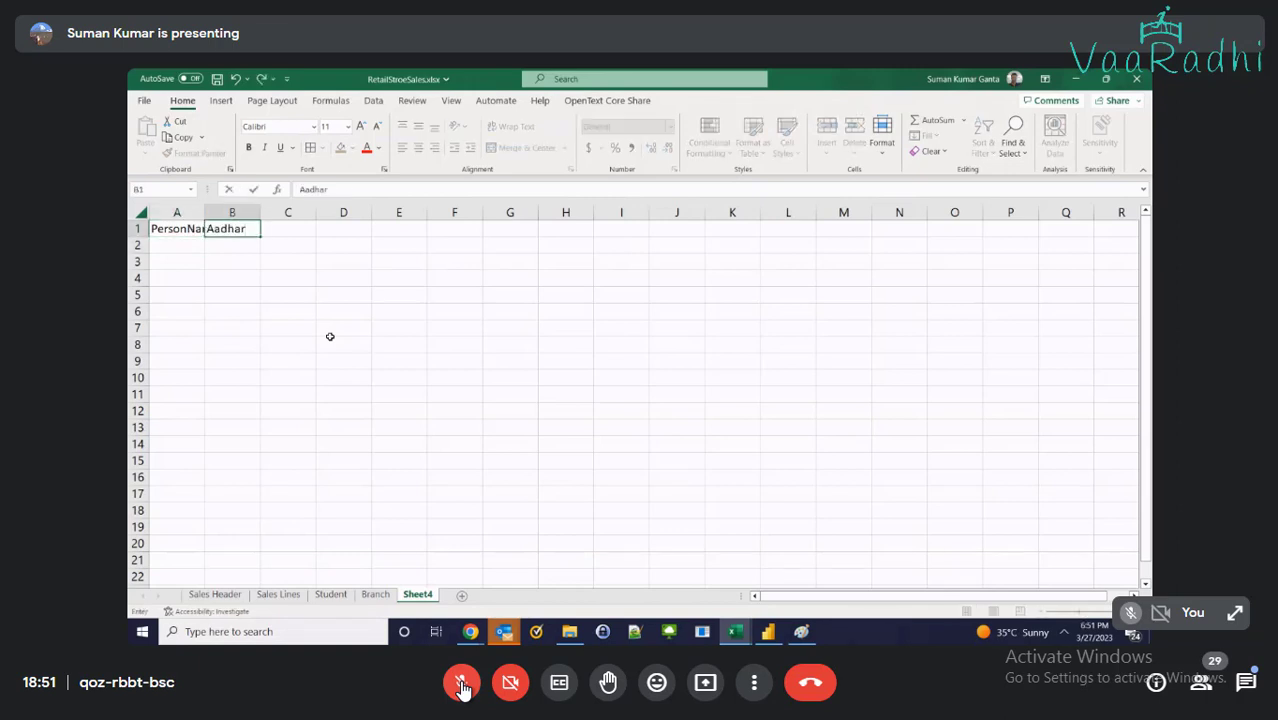
{"action": "left_click", "coordinate": [232, 212]}
{"action": "double_click", "coordinate": [204, 212]}
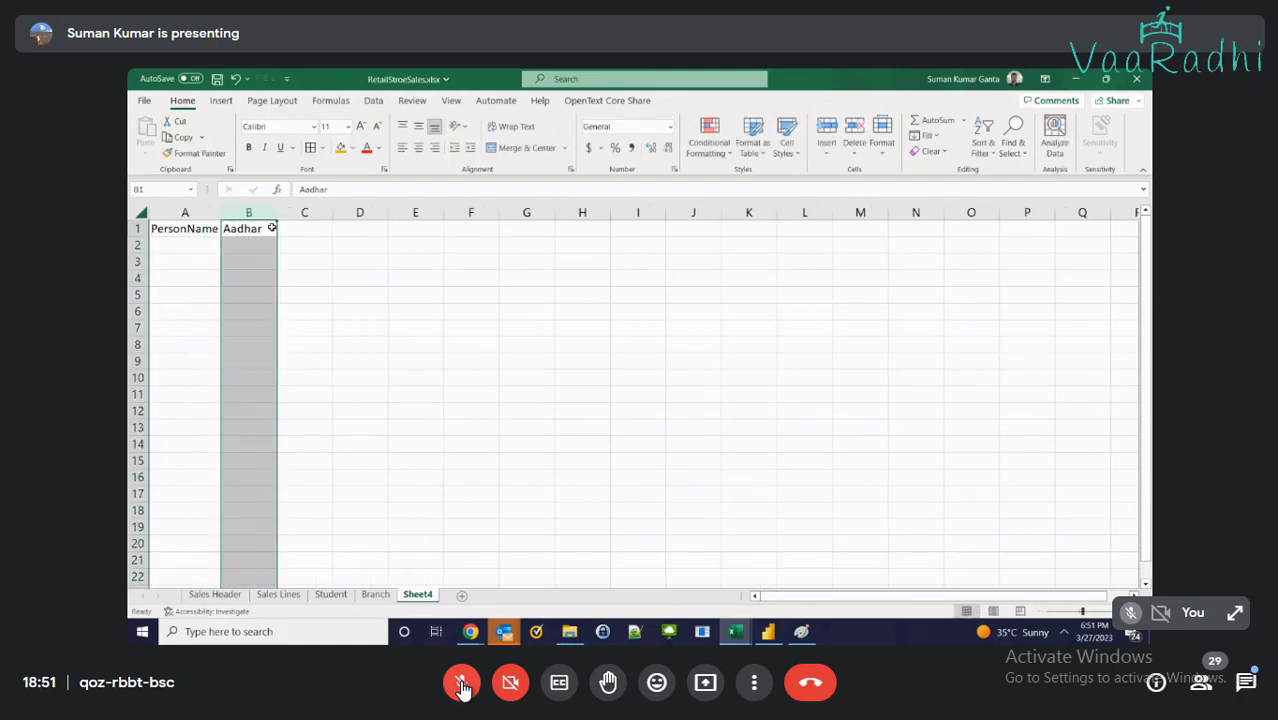
{"action": "double_click", "coordinate": [271, 228]}
{"action": "type", "text": "Nu"}
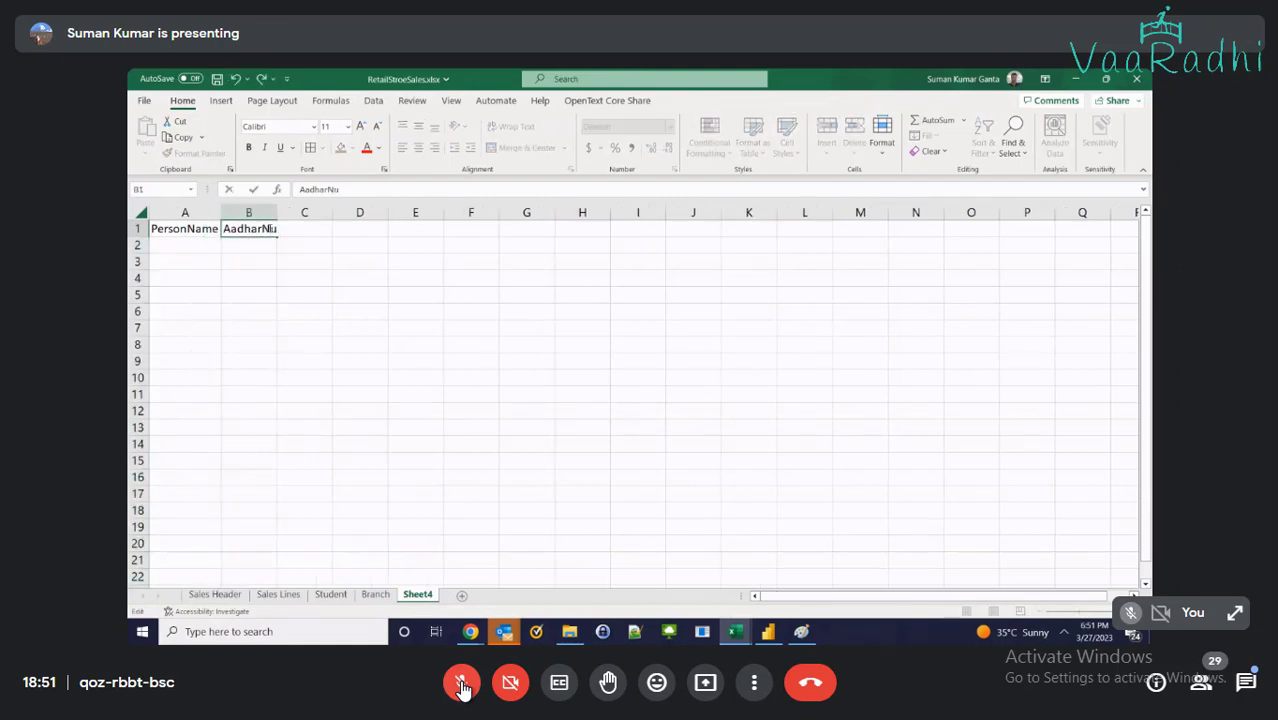
{"action": "type", "text": "mber"}
{"action": "key", "text": "Tab"}
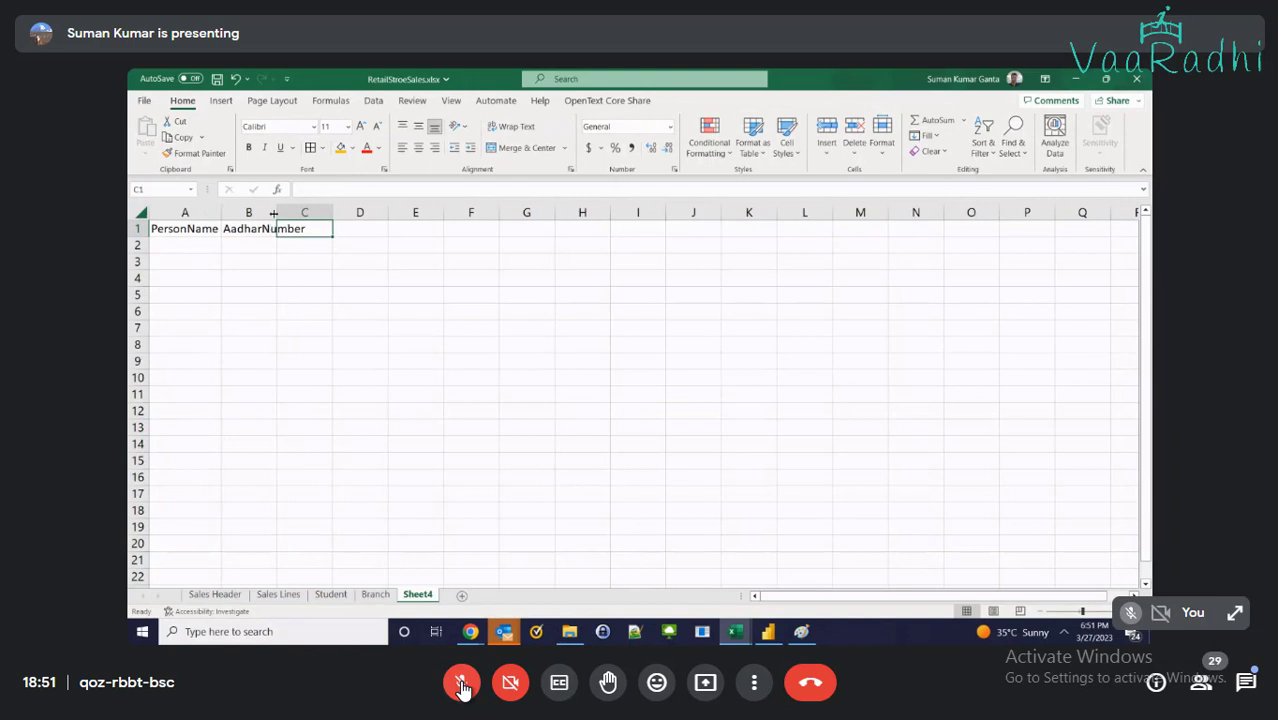
{"action": "double_click", "coordinate": [273, 213]}
{"action": "left_click", "coordinate": [292, 226]}
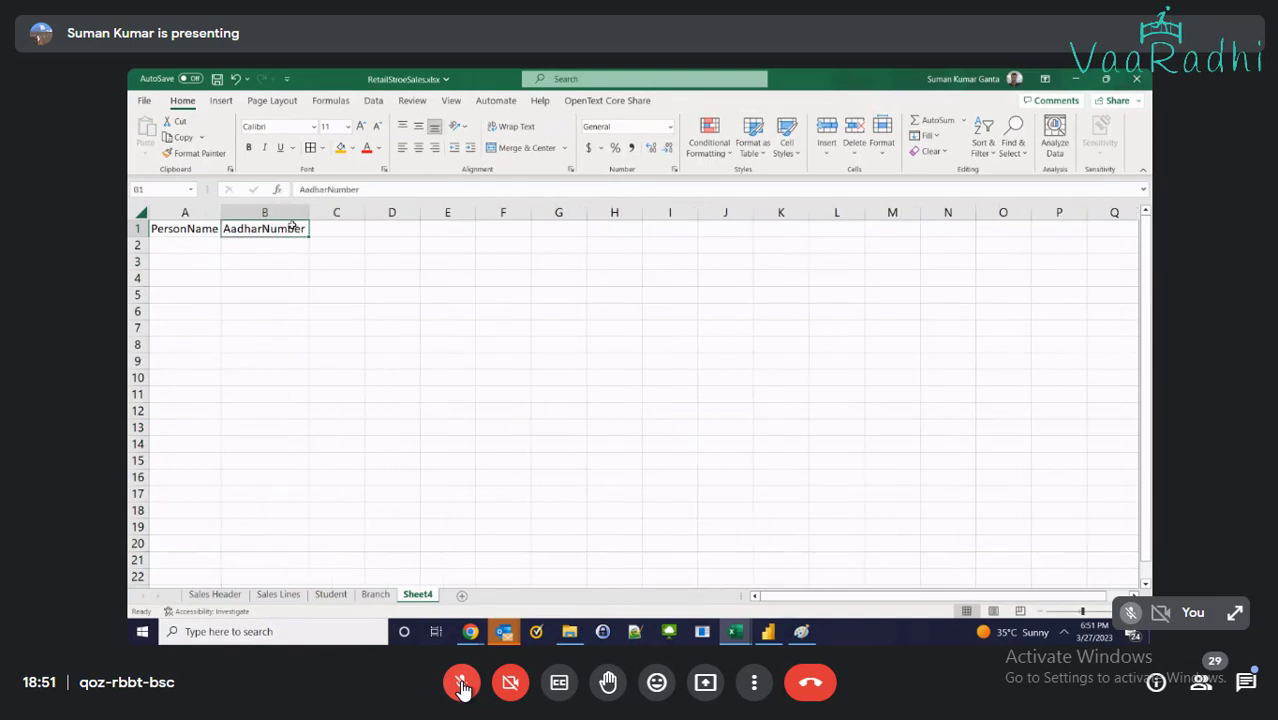
{"action": "right_click", "coordinate": [416, 596]}
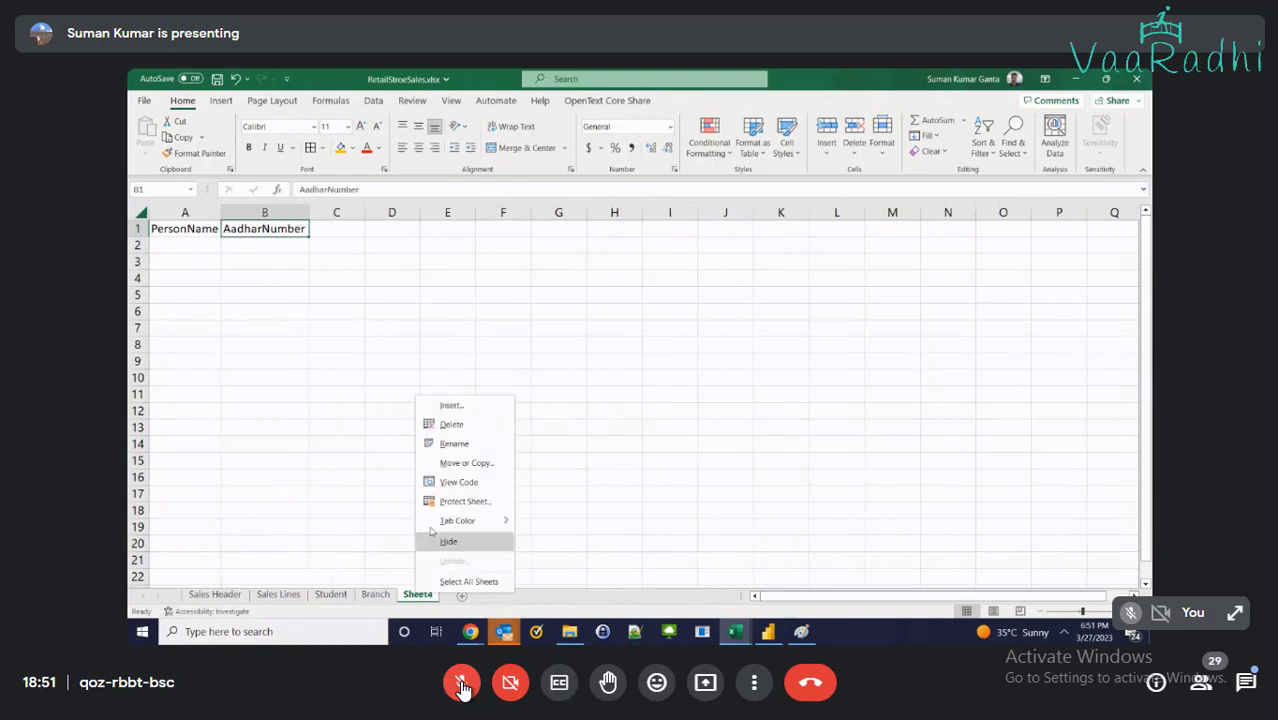
{"action": "left_click", "coordinate": [448, 424]}
{"action": "left_click", "coordinate": [616, 384]}
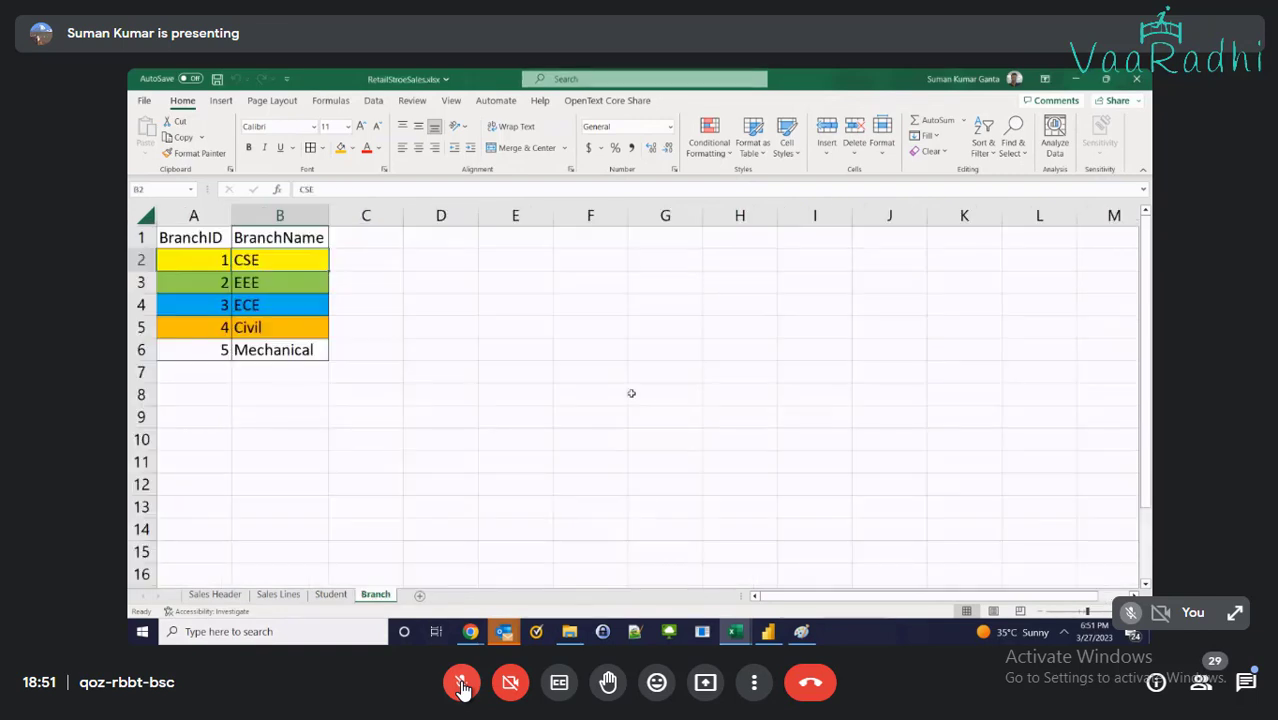
Add an Aadhar heading in H1 of the Student sheet and apply All Borders to H1:H6
{"action": "left_click", "coordinate": [333, 594]}
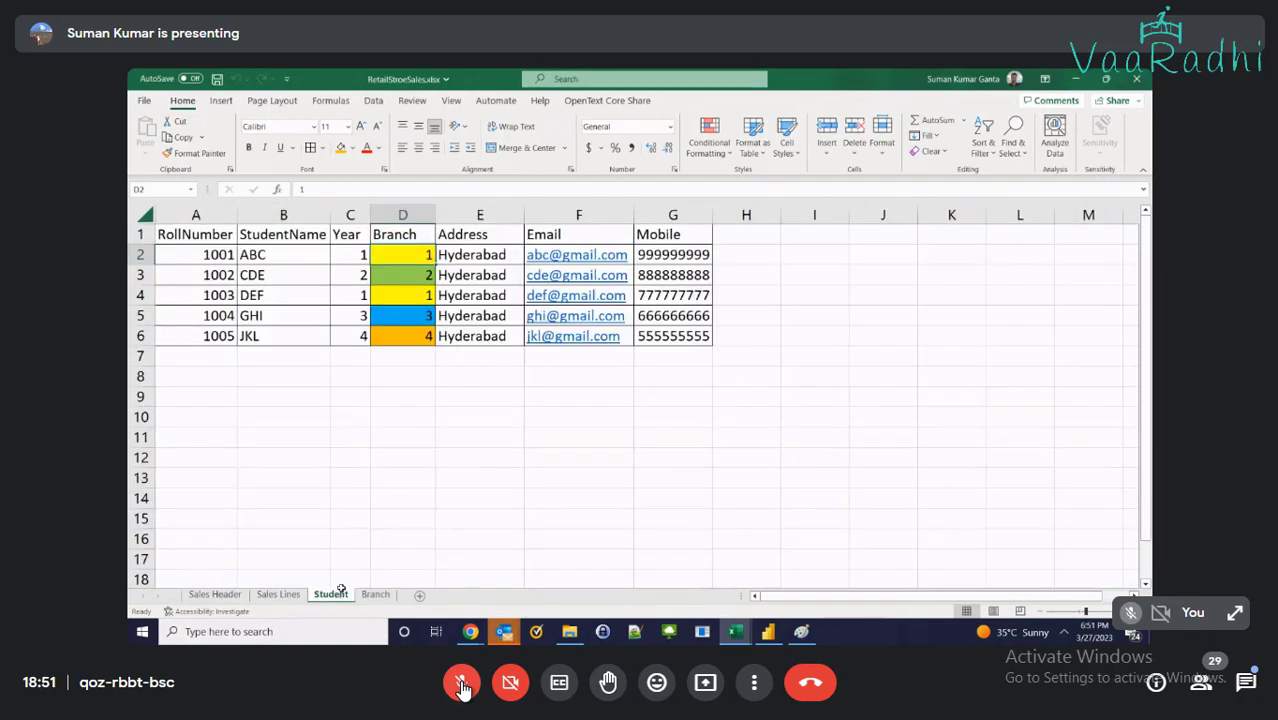
{"action": "left_click", "coordinate": [727, 239]}
{"action": "type", "text": "A"}
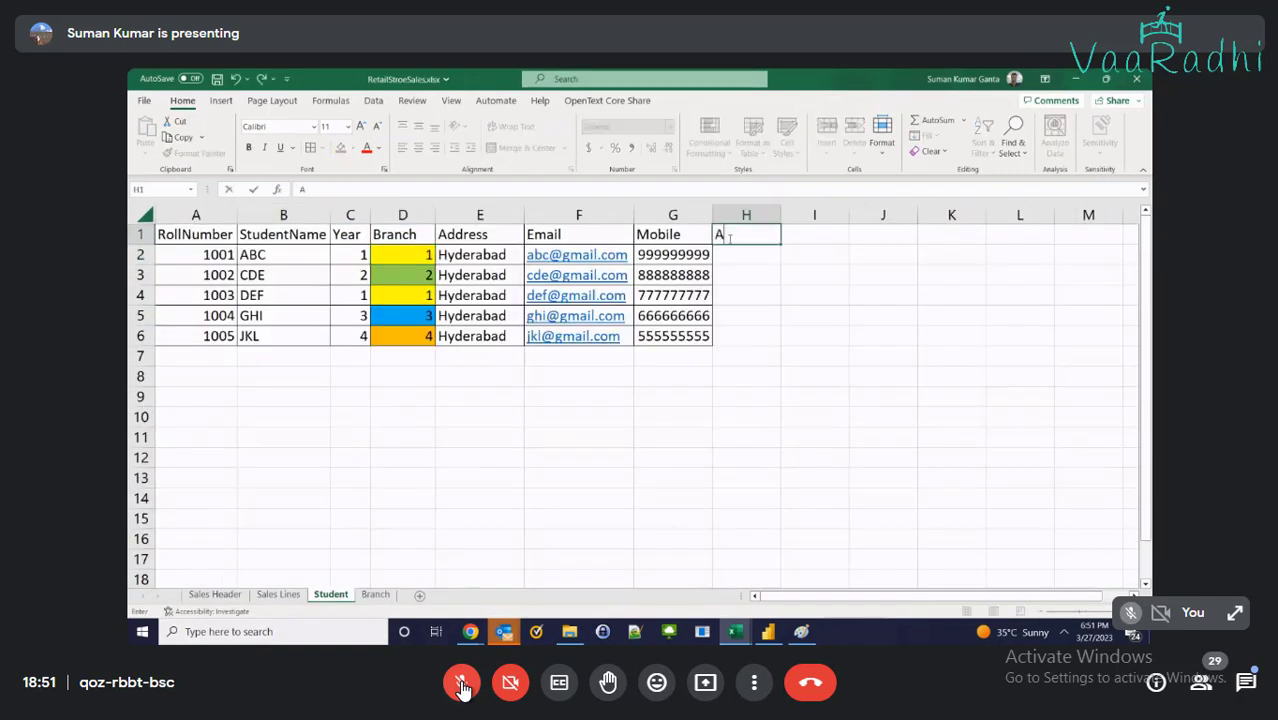
{"action": "type", "text": "adhar"}
{"action": "key", "text": "Return"}
{"action": "left_click", "coordinate": [730, 236]}
{"action": "key", "text": "shift+Down"}
{"action": "key", "text": "shift+Down"}
{"action": "key", "text": "shift+Down"}
{"action": "key", "text": "shift+Down"}
{"action": "key", "text": "shift+Down"}
{"action": "key", "text": "shift+Down"}
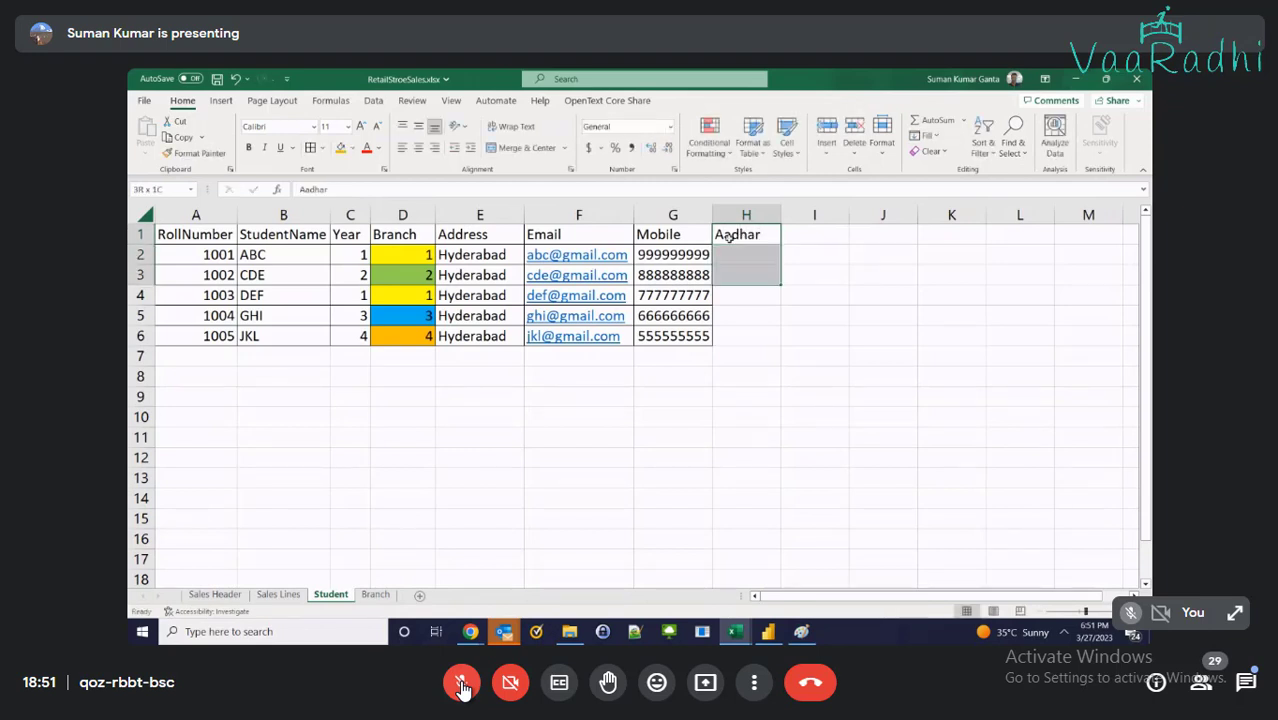
{"action": "key", "text": "shift+Up"}
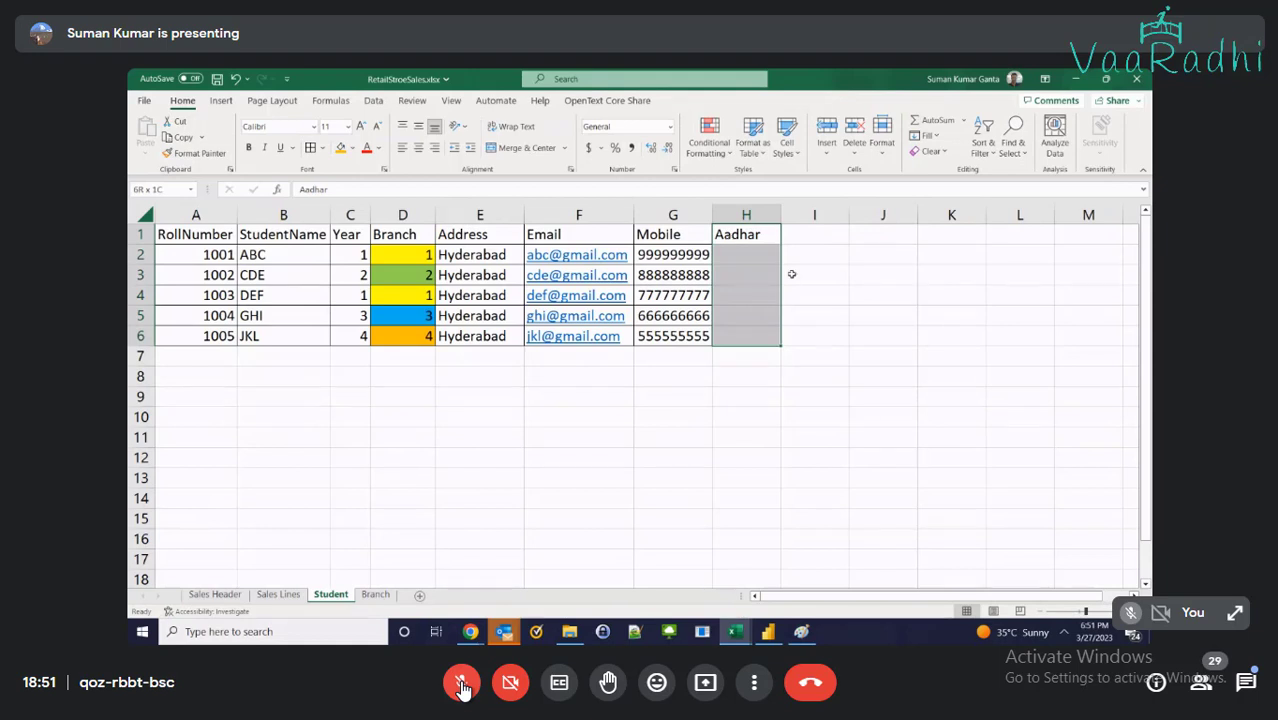
{"action": "left_click", "coordinate": [306, 147]}
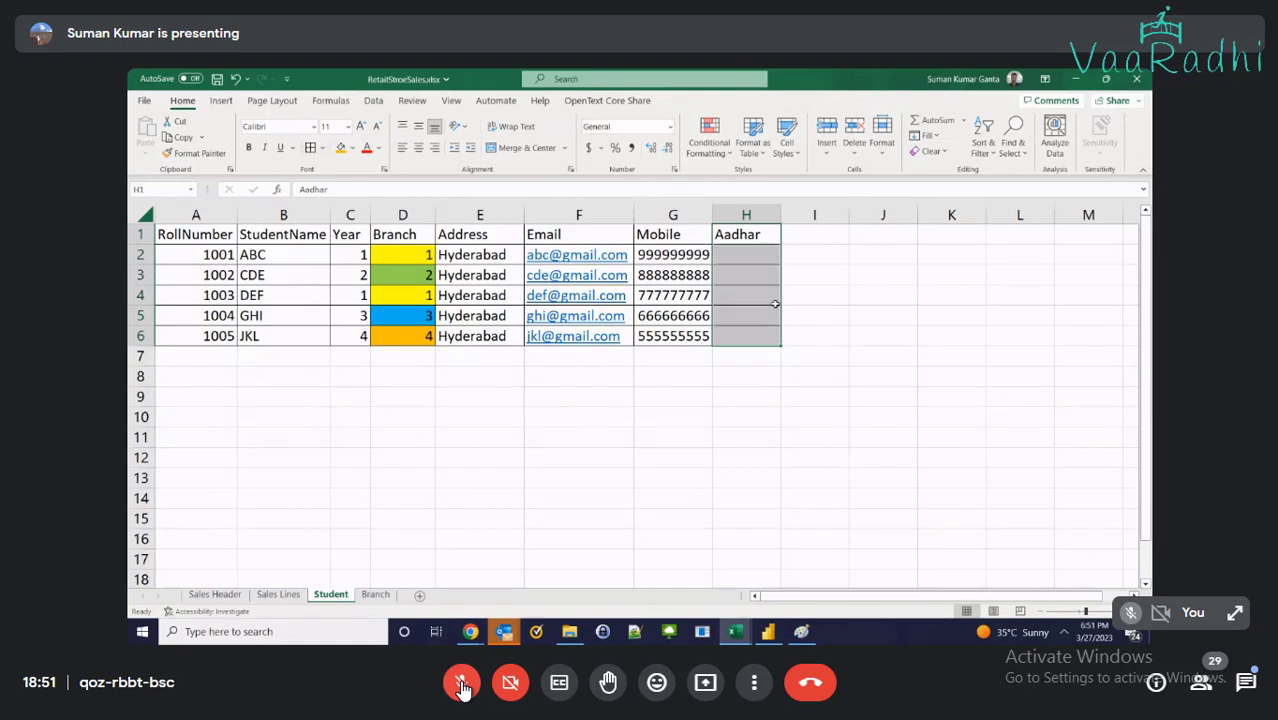
Enter the Aadhar values 1111, 2222, 3333, 4444 and 5555 in H2:H6
{"action": "left_click", "coordinate": [757, 254]}
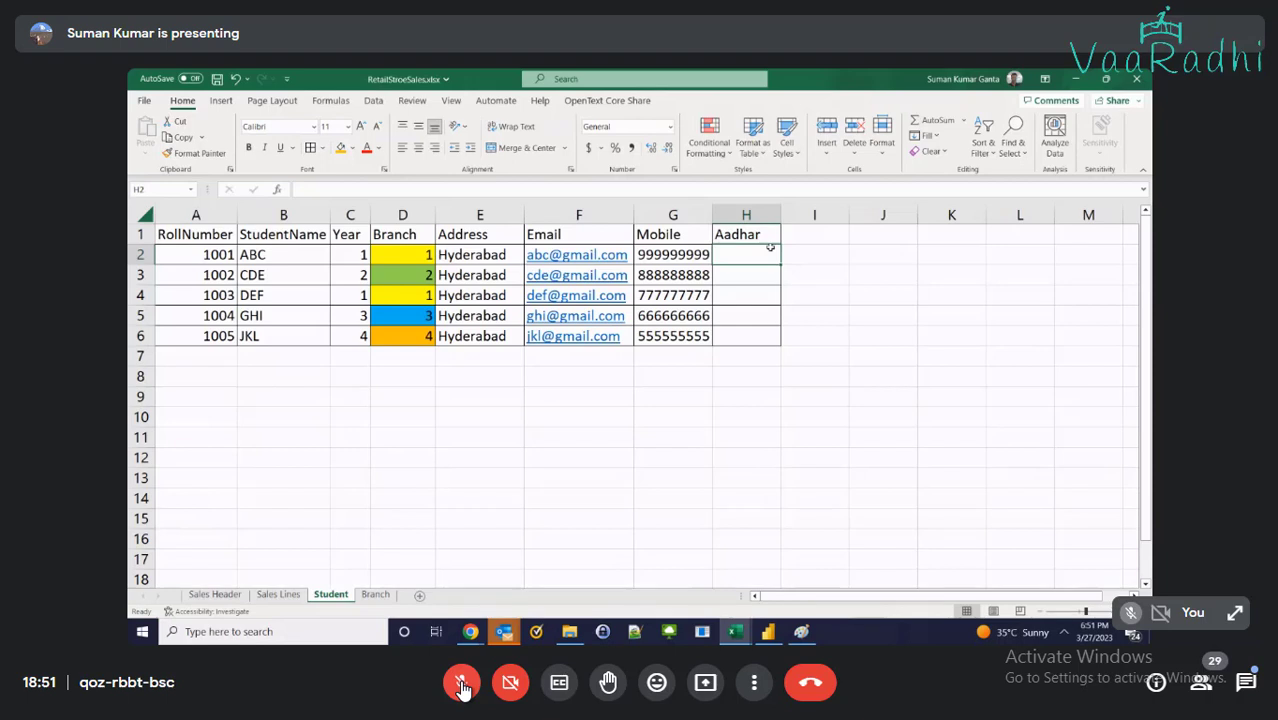
{"action": "type", "text": "1001"}
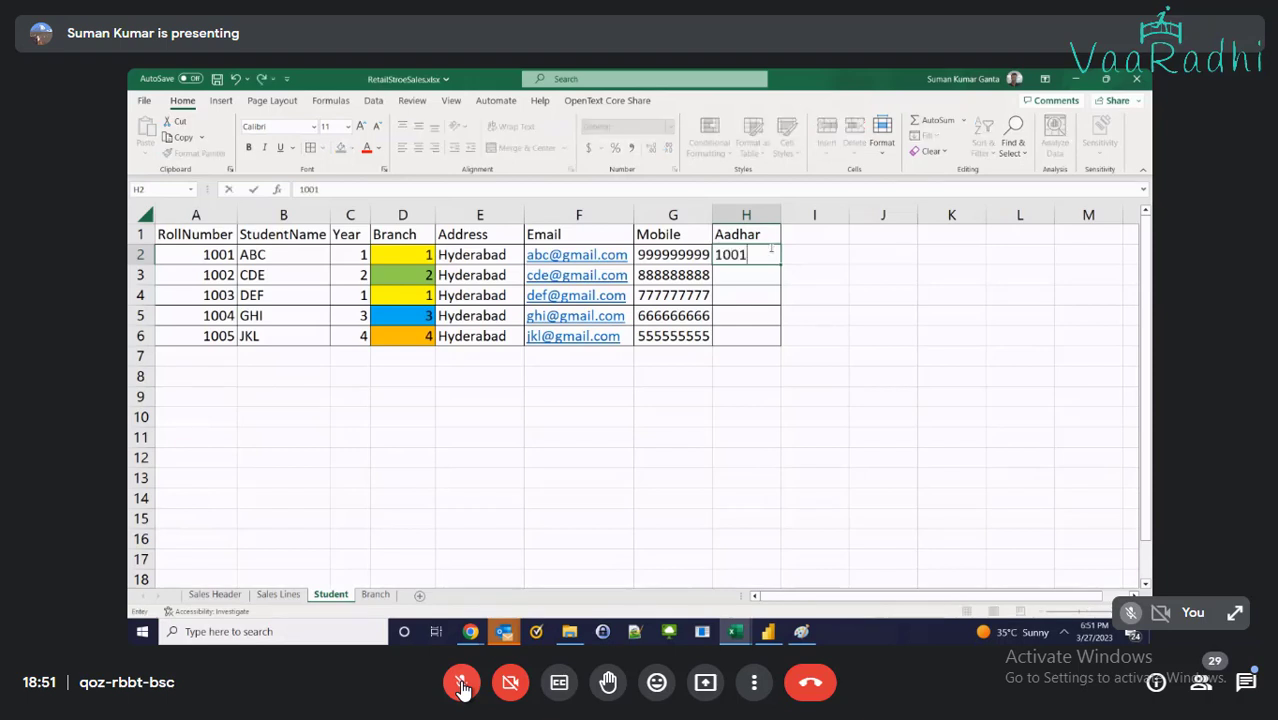
{"action": "key", "text": "BackSpace"}
{"action": "key", "text": "BackSpace"}
{"action": "key", "text": "BackSpace"}
{"action": "type", "text": "1111"}
{"action": "key", "text": "BackSpace"}
{"action": "key", "text": "Return"}
{"action": "type", "text": "2222"}
{"action": "key", "text": "Return"}
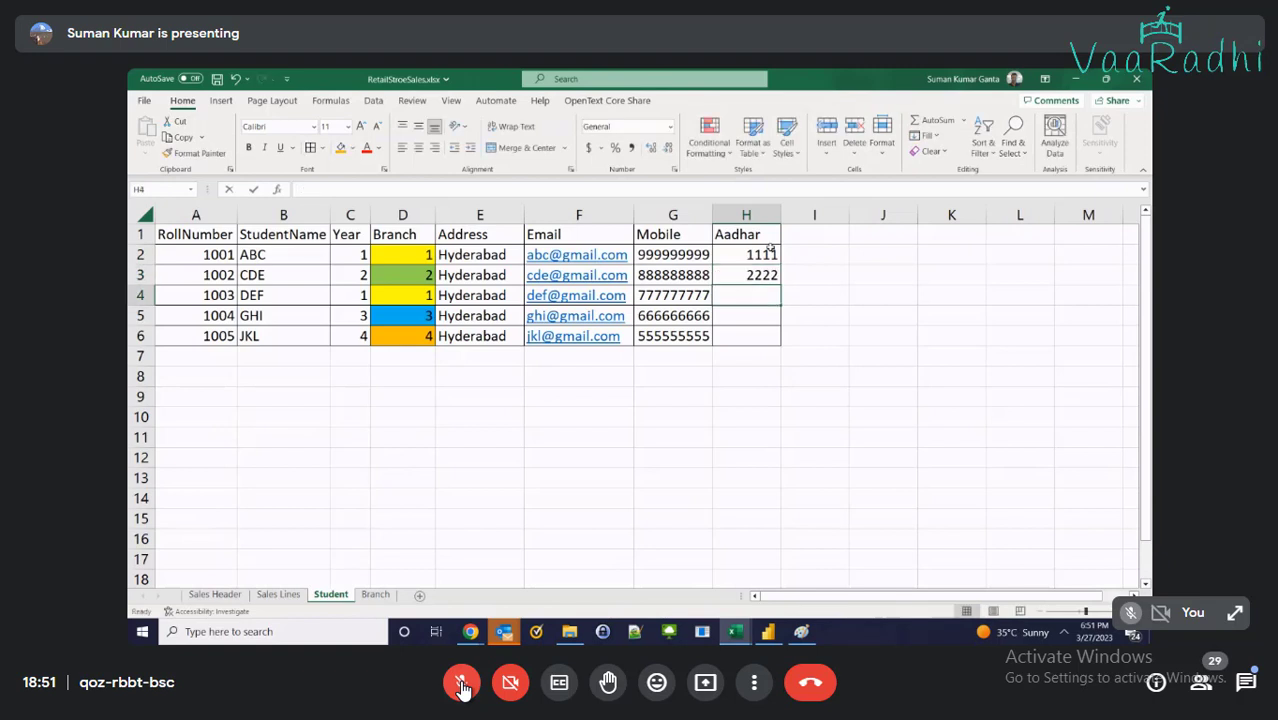
{"action": "type", "text": "3333"}
{"action": "key", "text": "Return"}
{"action": "type", "text": "4444"}
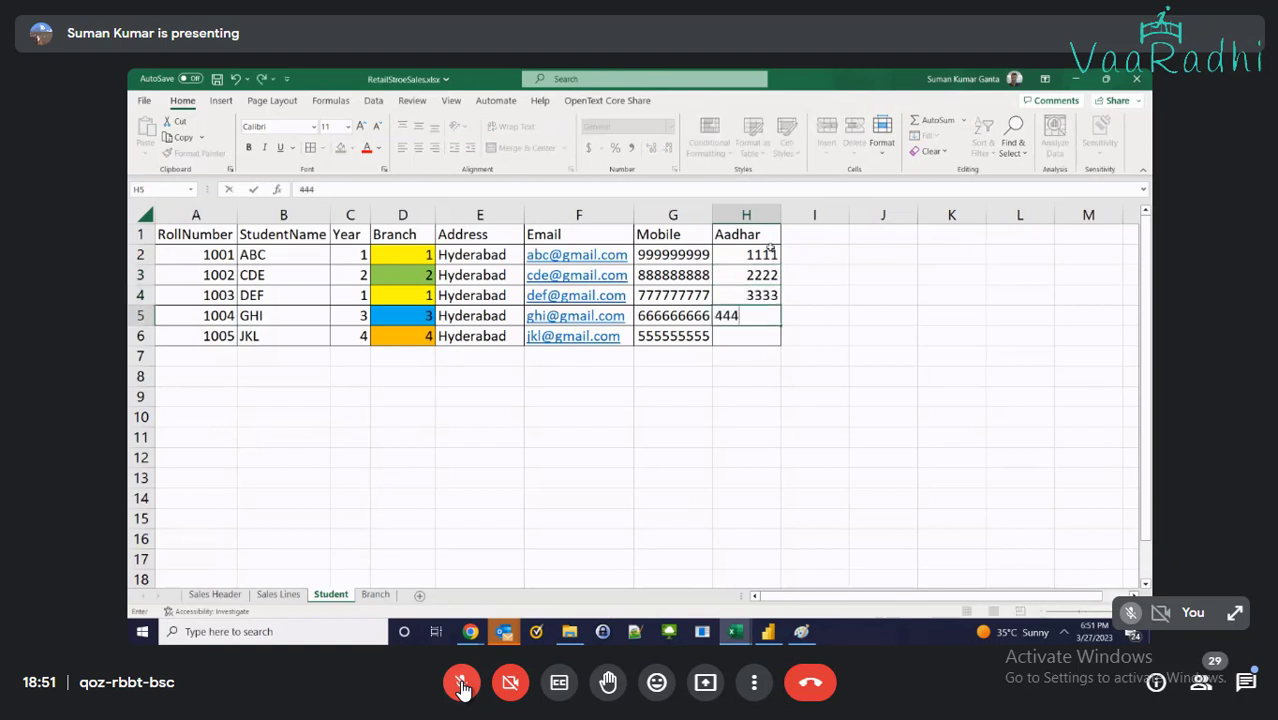
{"action": "key", "text": "Return"}
{"action": "type", "text": "5555"}
{"action": "key", "text": "Return"}
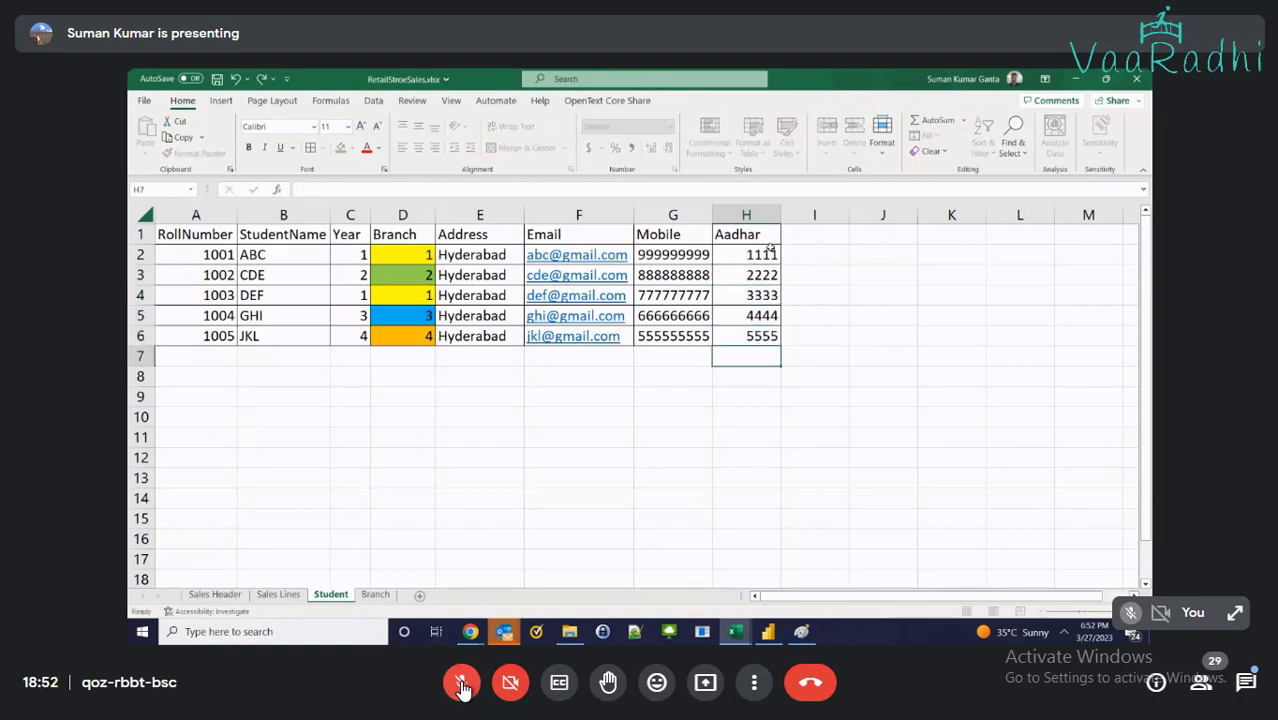
{"action": "left_click", "coordinate": [421, 597]}
Name the new sheet Aadhar and move it after the Branch sheet
{"action": "left_click", "coordinate": [331, 594]}
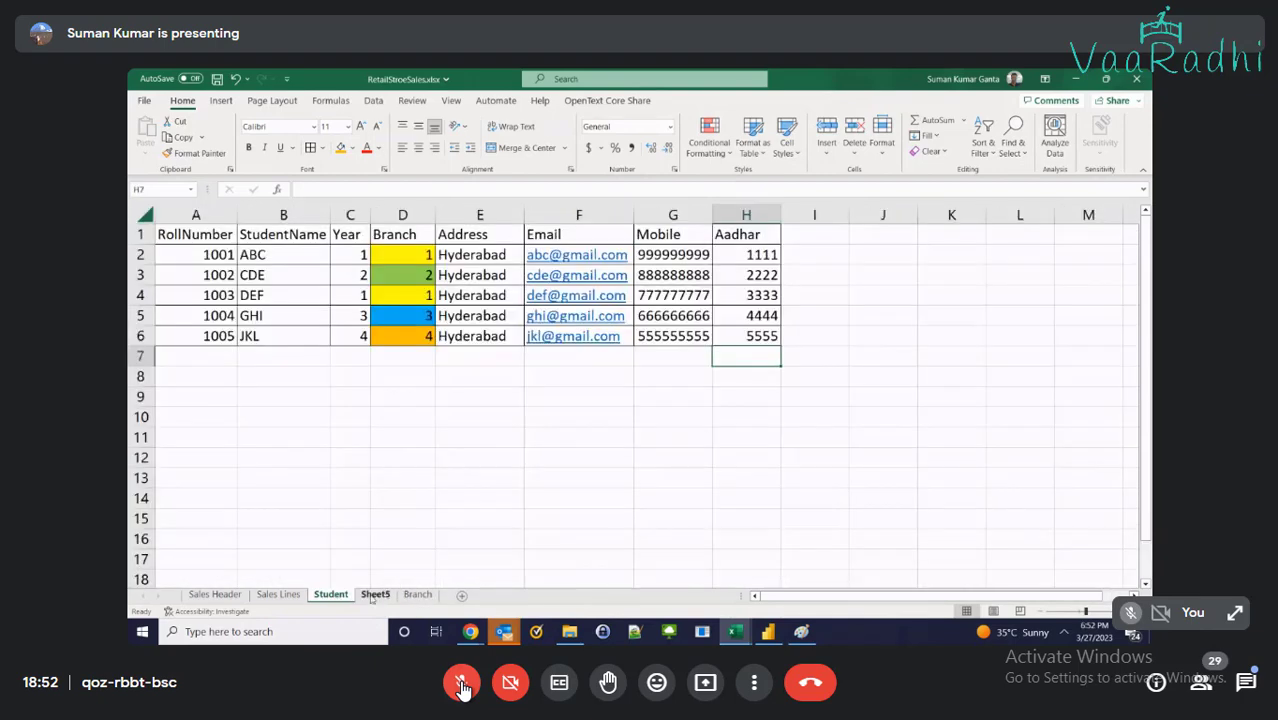
{"action": "left_click", "coordinate": [375, 594]}
{"action": "type", "text": "Aadhar"}
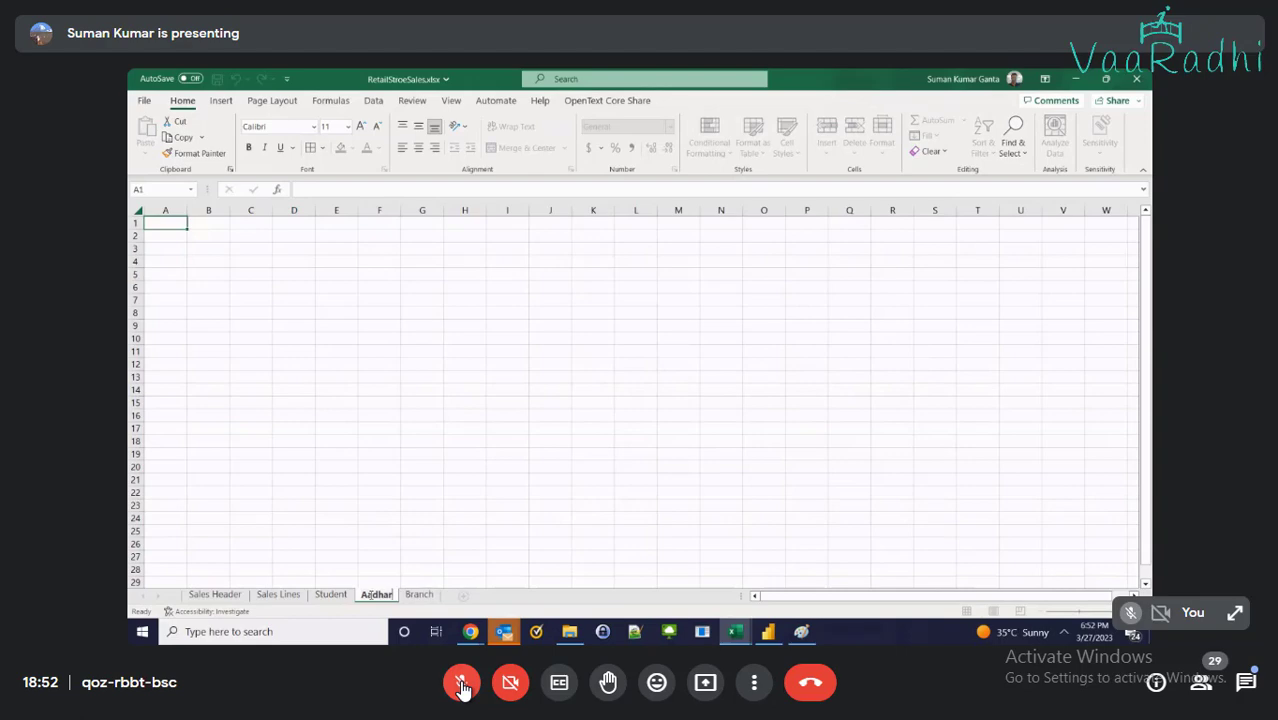
{"action": "key", "text": "Return"}
{"action": "left_click_drag", "start_coordinate": [373, 598], "coordinate": [451, 600]}
Copy the Aadhar column H1:H6 from Student into column A of the Aadhar sheet
{"action": "left_click", "coordinate": [331, 594]}
{"action": "left_click_drag", "start_coordinate": [746, 234], "coordinate": [748, 331]}
{"action": "key", "text": "ctrl+c"}
{"action": "left_click", "coordinate": [418, 594]}
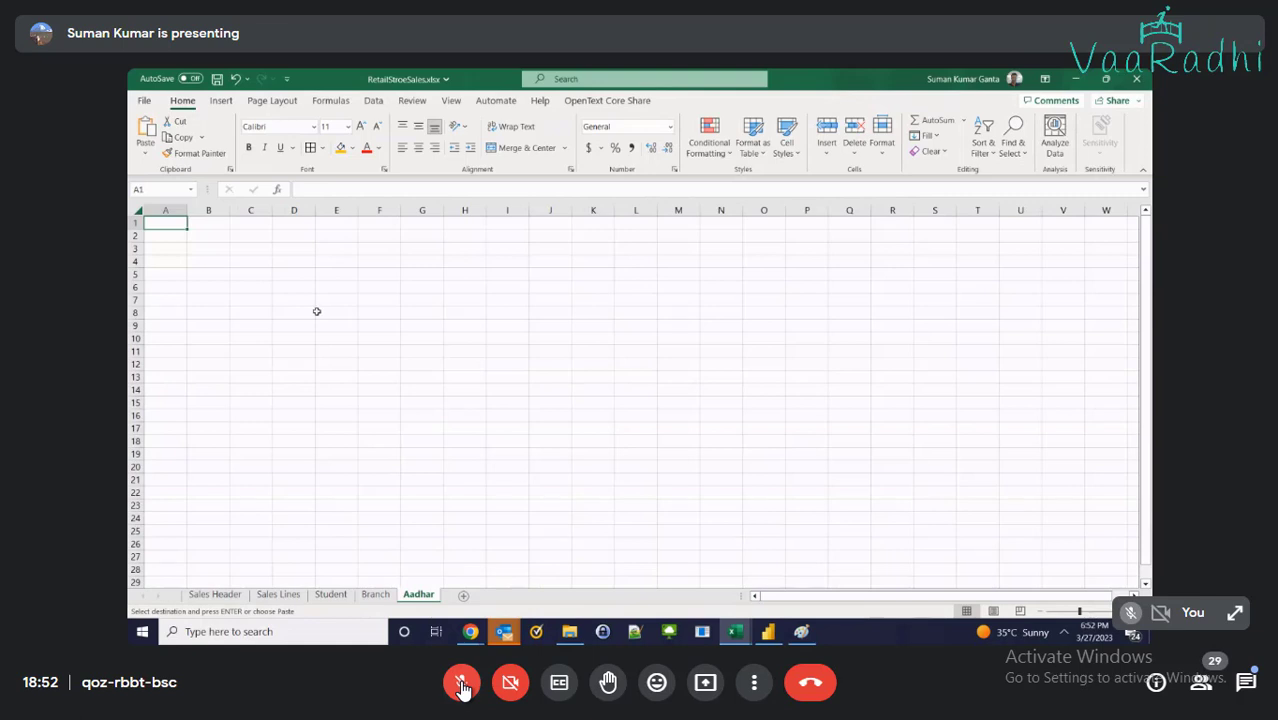
{"action": "key", "text": "ctrl+v"}
Add a Name column in B1:B6 with ABC, CDE, DEF, GHI and JKL
{"action": "left_click", "coordinate": [197, 222]}
{"action": "type", "text": "Name"}
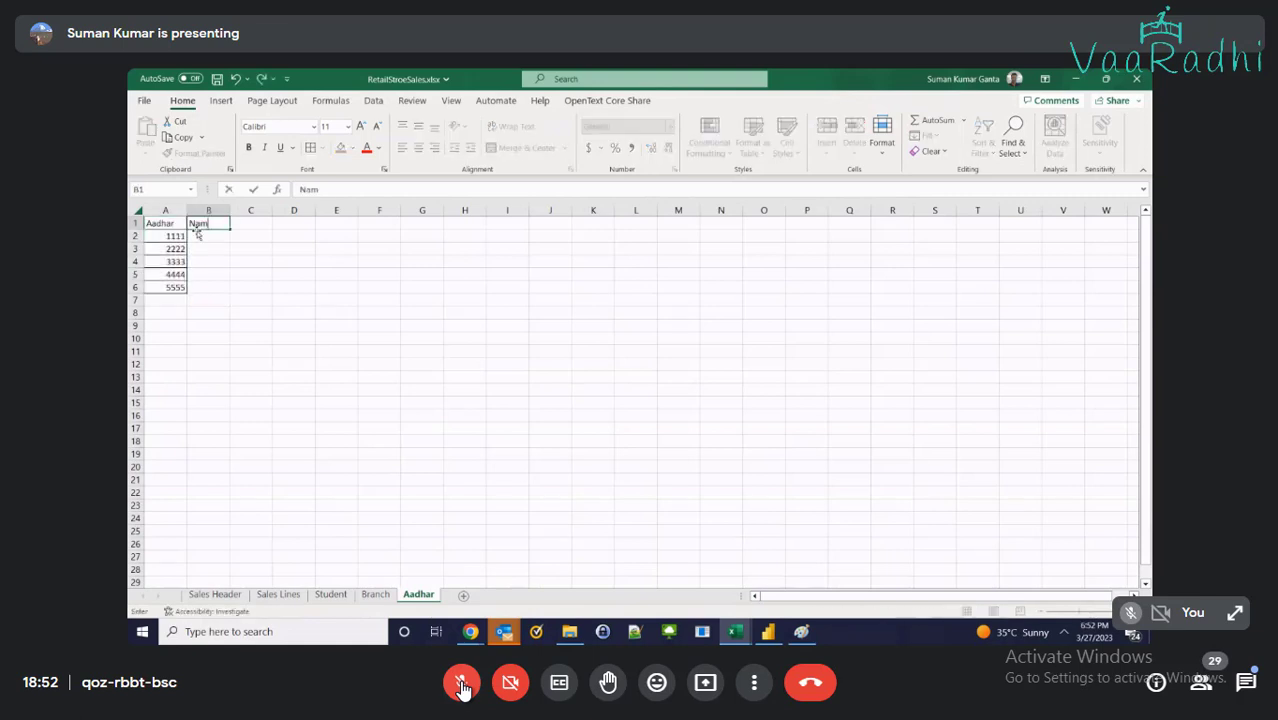
{"action": "key", "text": "Return"}
{"action": "type", "text": "abc"}
{"action": "key", "text": "Return"}
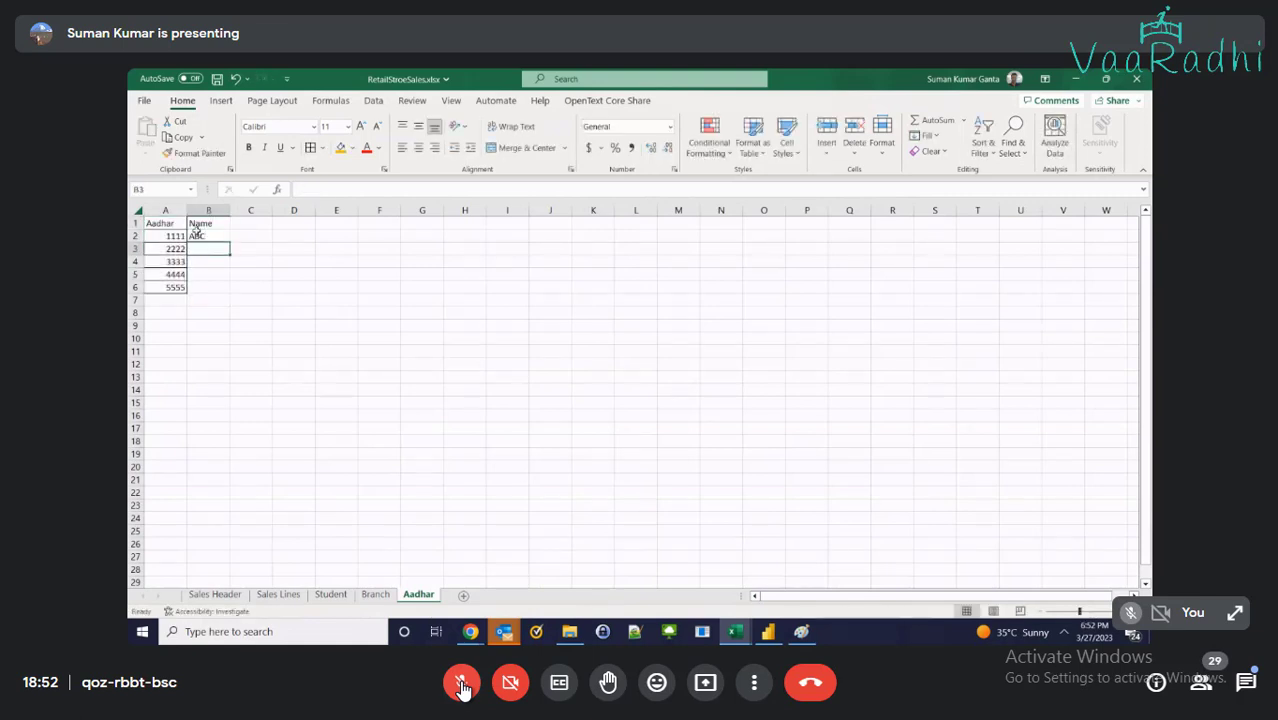
{"action": "type", "text": "CDE"}
{"action": "key", "text": "Return"}
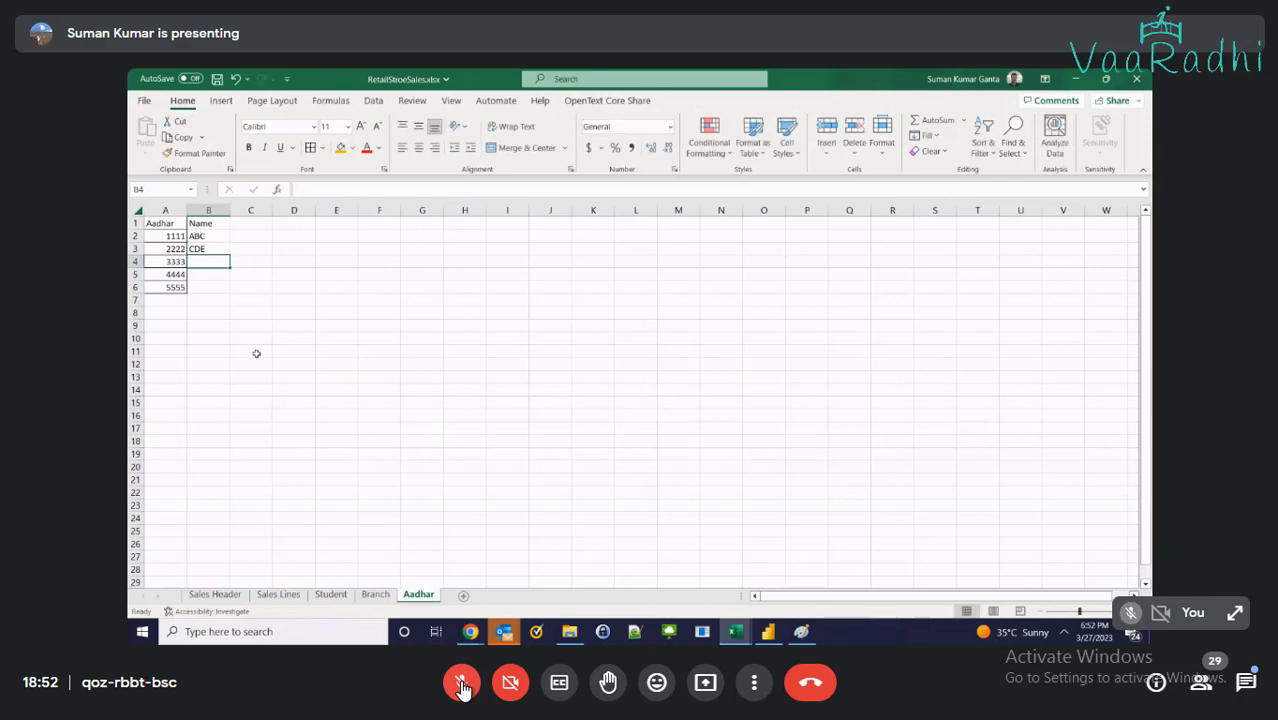
{"action": "left_click", "coordinate": [331, 594]}
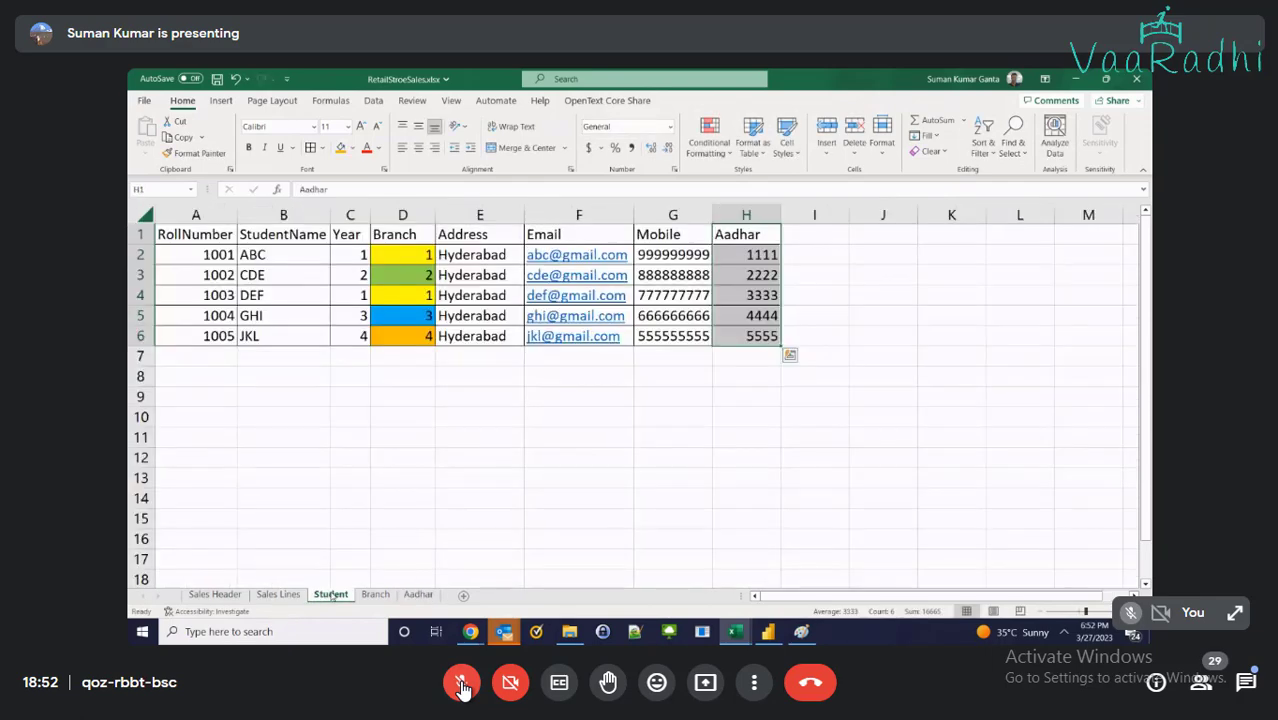
{"action": "left_click", "coordinate": [418, 594]}
{"action": "type", "text": "DE"}
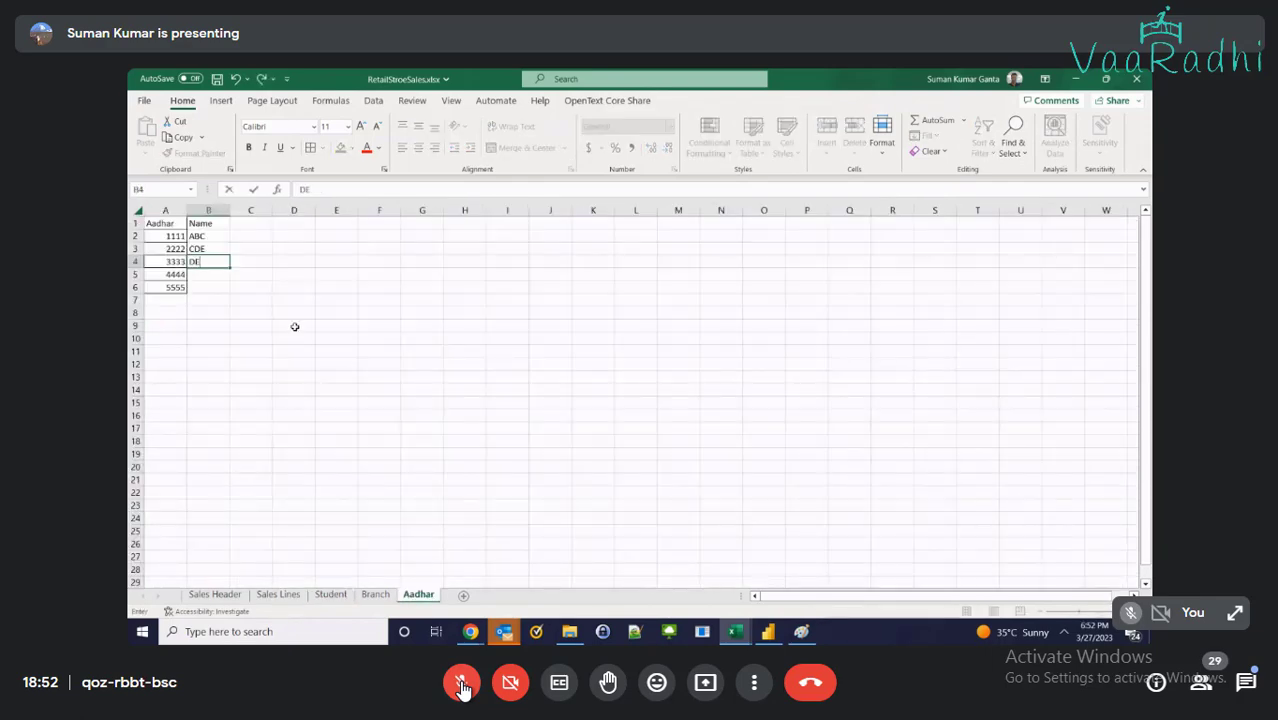
{"action": "type", "text": "F"}
{"action": "key", "text": "Return"}
{"action": "type", "text": "GHI"}
{"action": "key", "text": "Return"}
{"action": "type", "text": "JKK"}
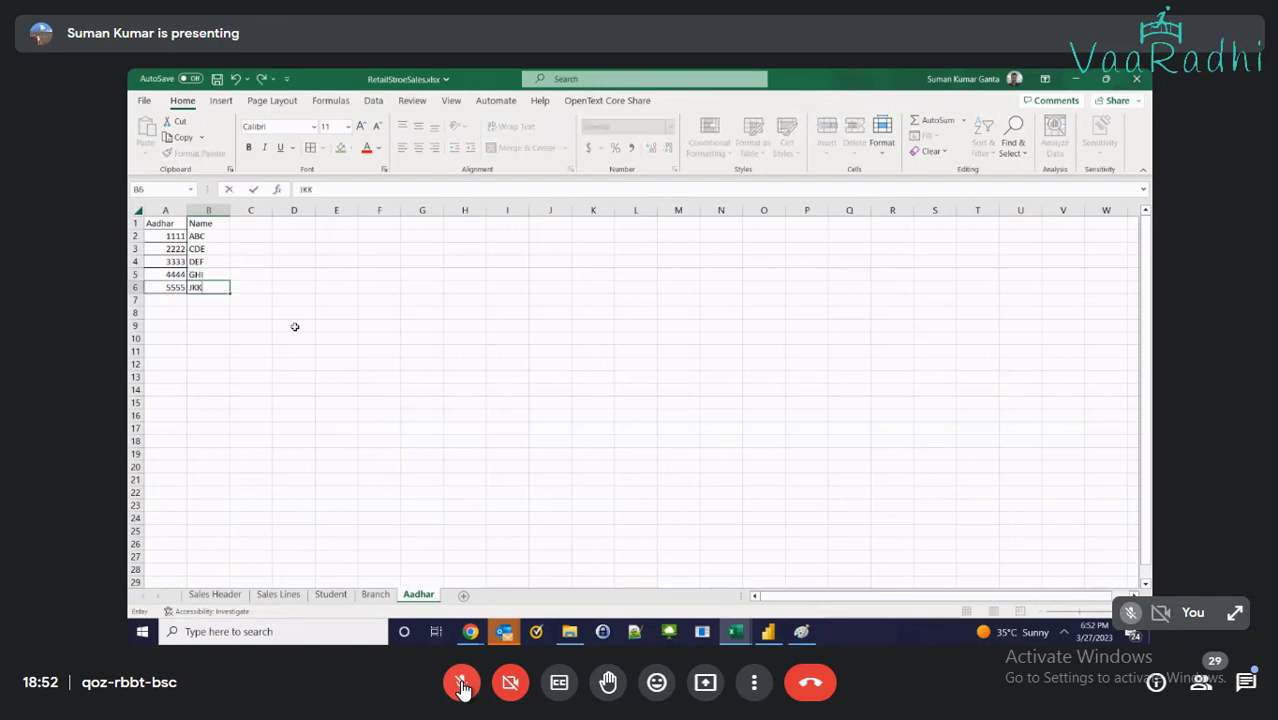
{"action": "key", "text": "BackSpace"}
{"action": "type", "text": "L"}
{"action": "key", "text": "Return"}
Add EnrolledOn, BiometricDone and Age headings in C1:E1, autofitting columns C and D
{"action": "key", "text": "Up"}
{"action": "key", "text": "Up"}
{"action": "key", "text": "Up"}
{"action": "key", "text": "Up"}
{"action": "key", "text": "Up"}
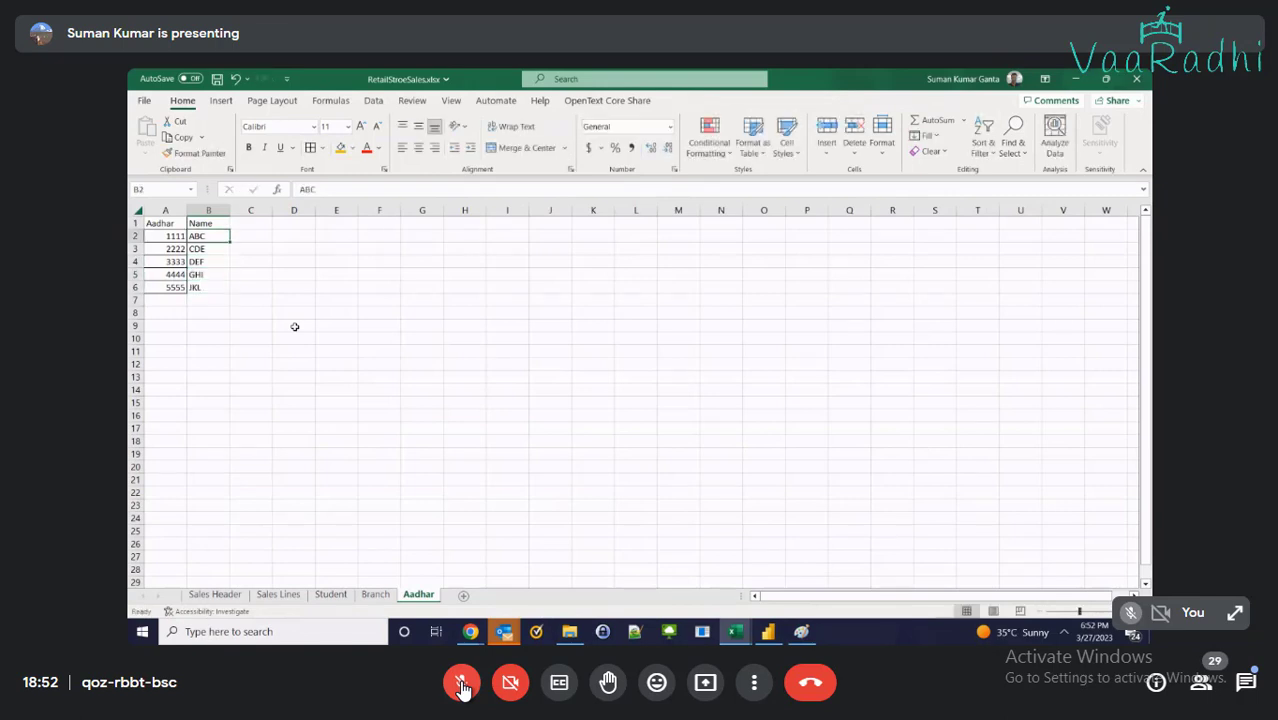
{"action": "key", "text": "Up"}
{"action": "key", "text": "Right"}
{"action": "type", "text": "E"}
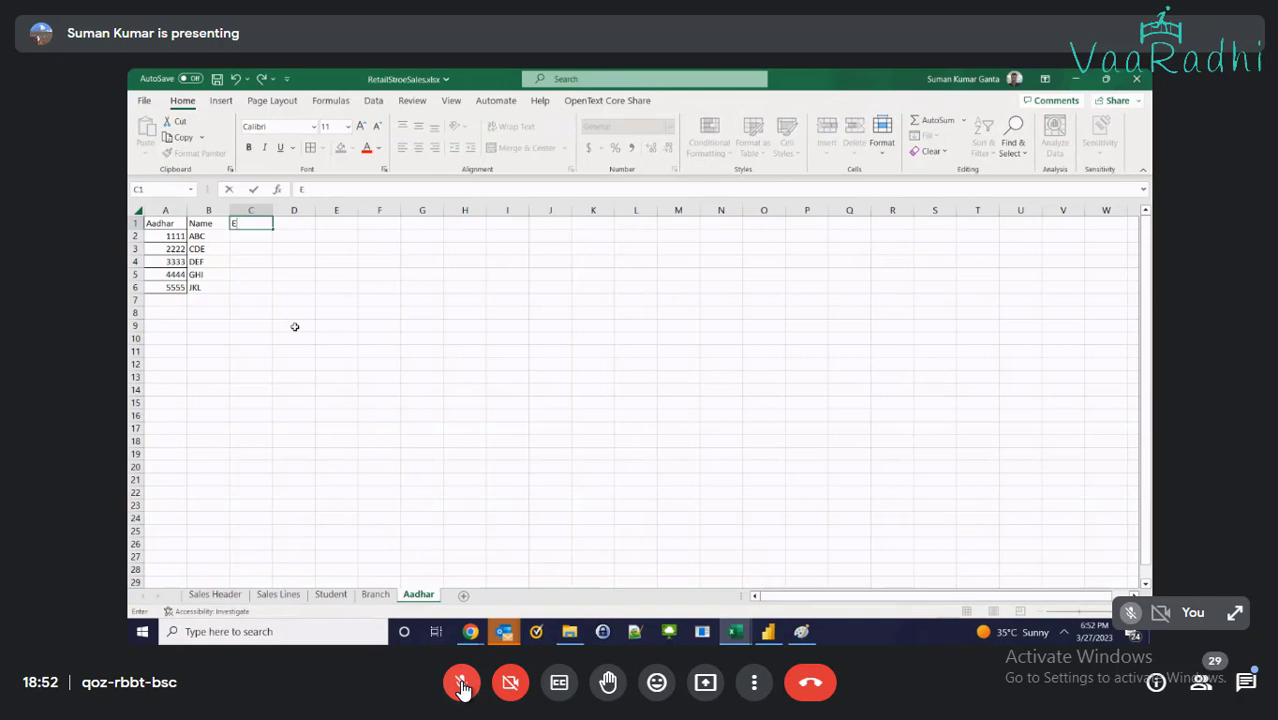
{"action": "type", "text": "nrolledOn"}
{"action": "key", "text": "Tab"}
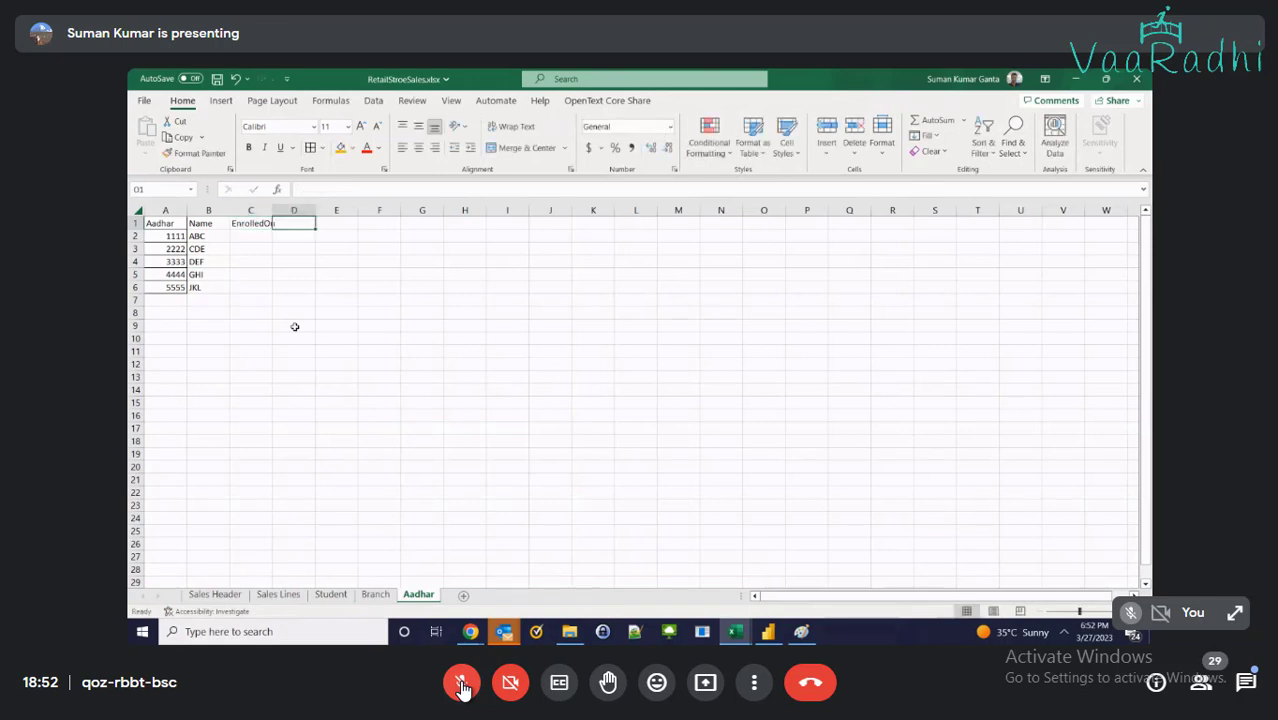
{"action": "type", "text": "Bi"}
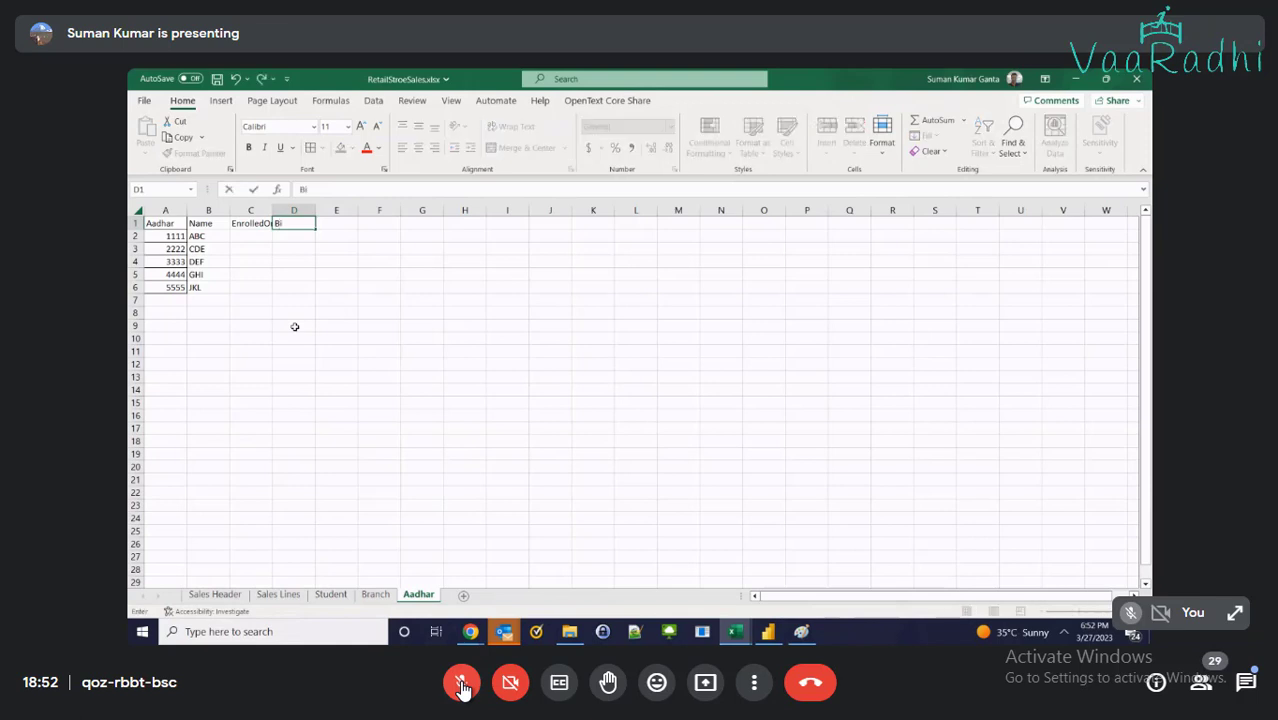
{"action": "type", "text": "ometricDone"}
{"action": "key", "text": "Return"}
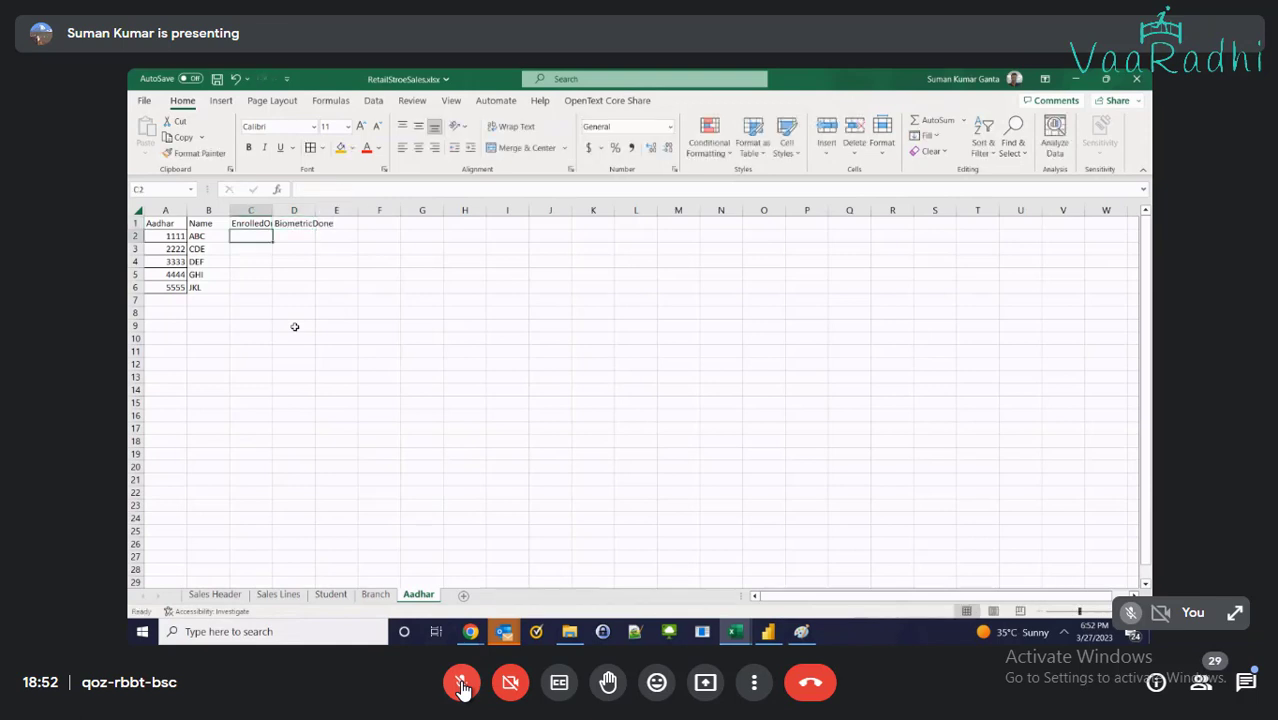
{"action": "double_click", "coordinate": [272, 210]}
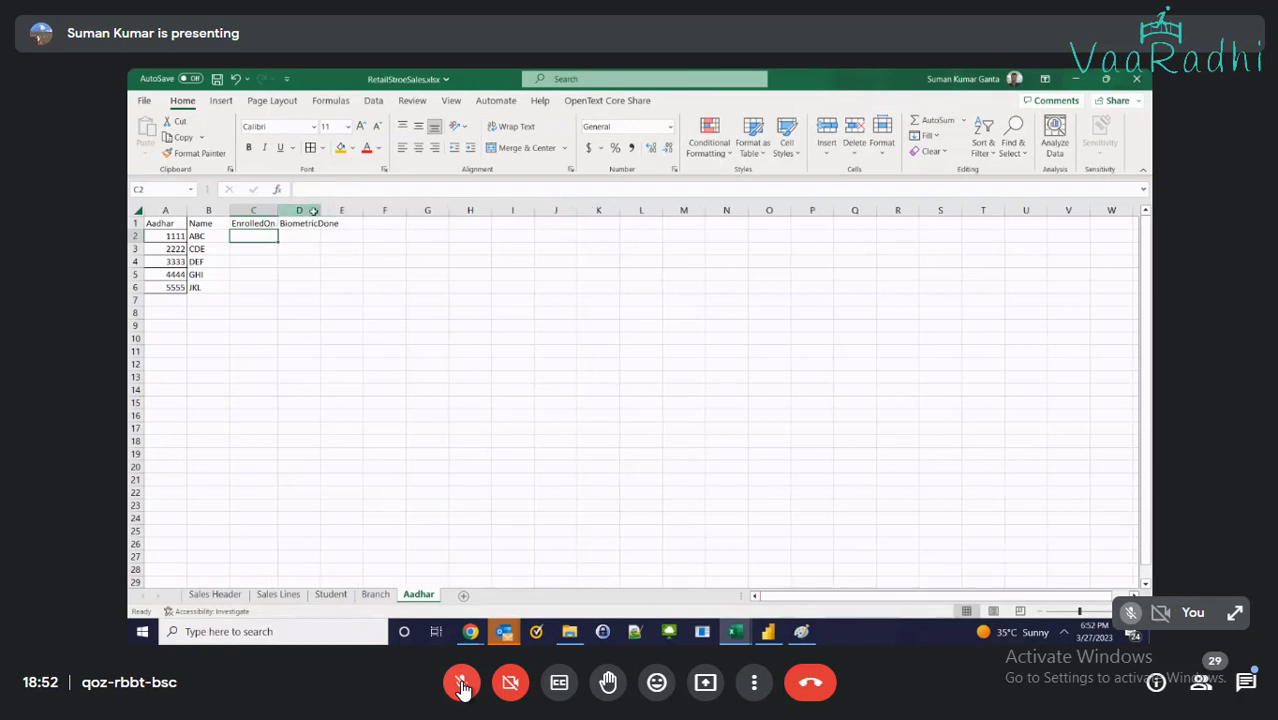
{"action": "left_click", "coordinate": [314, 211]}
{"action": "double_click", "coordinate": [320, 211]}
{"action": "scroll", "coordinate": [328, 350], "scroll_direction": "up", "scroll_amount": 3}
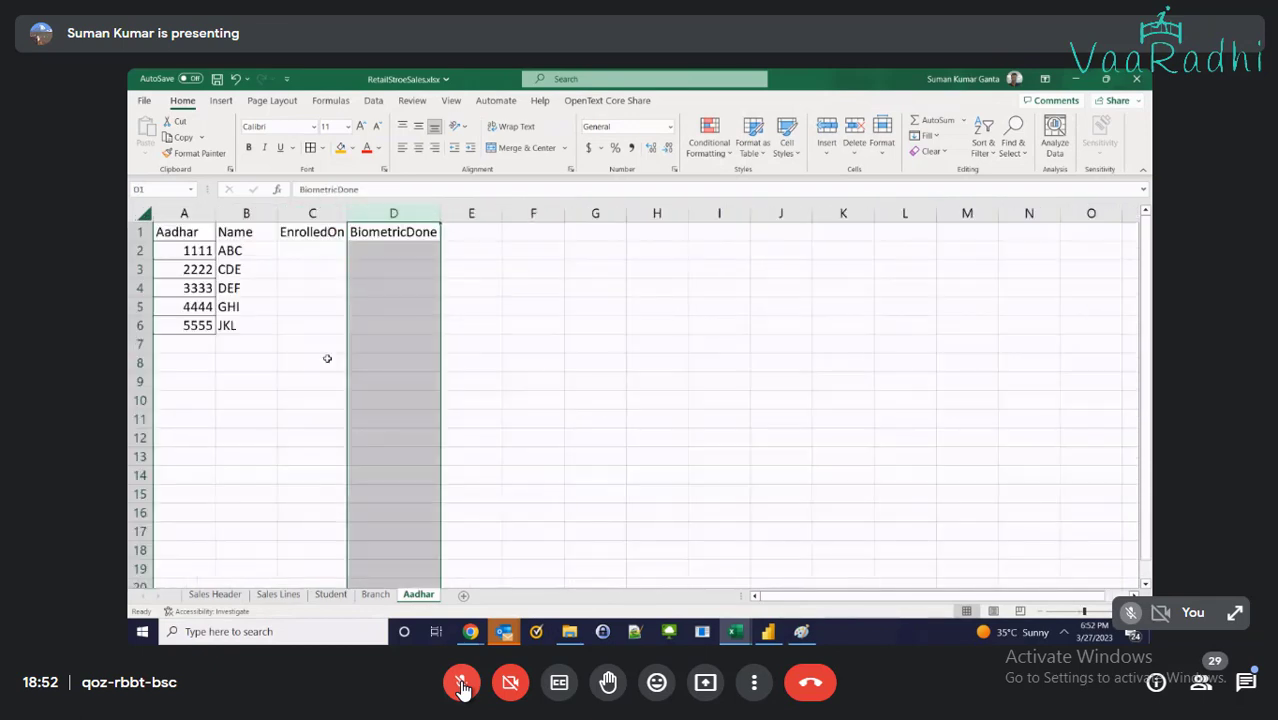
{"action": "left_click", "coordinate": [449, 234]}
{"action": "type", "text": "Age"}
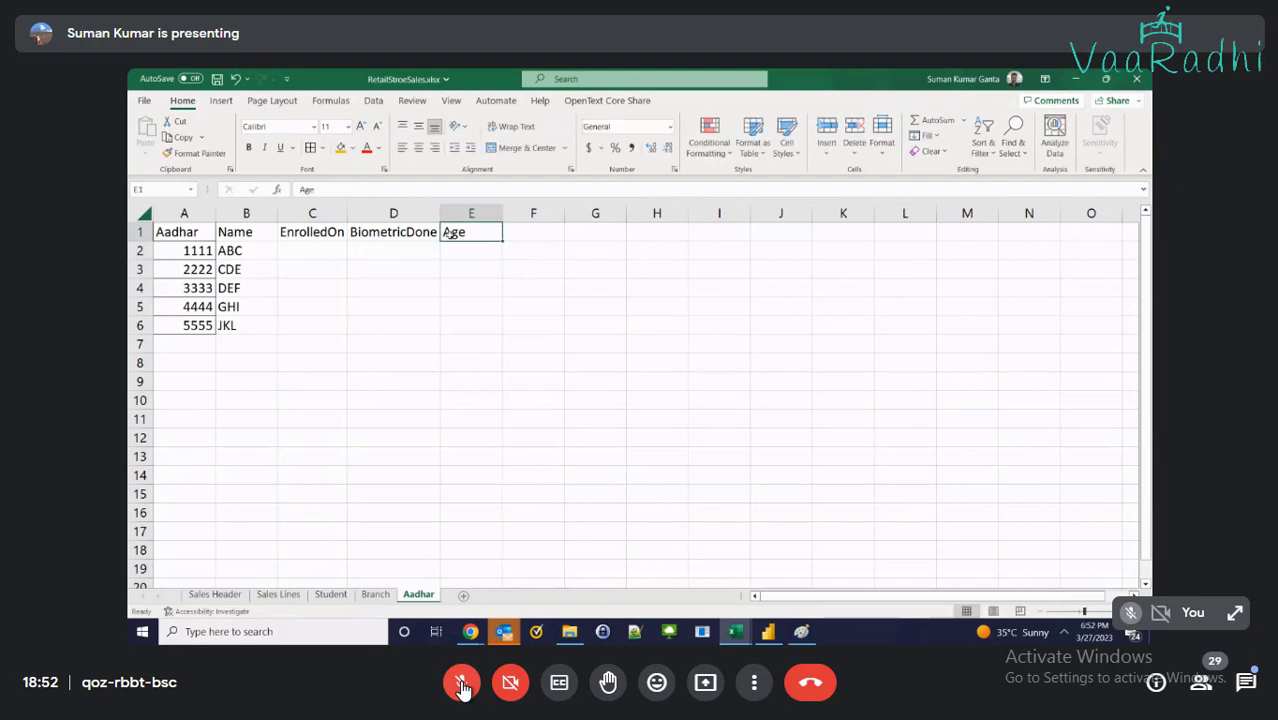
{"action": "left_click_drag", "start_coordinate": [465, 213], "coordinate": [184, 213]}
{"action": "left_click_drag", "start_coordinate": [465, 232], "coordinate": [465, 321]}
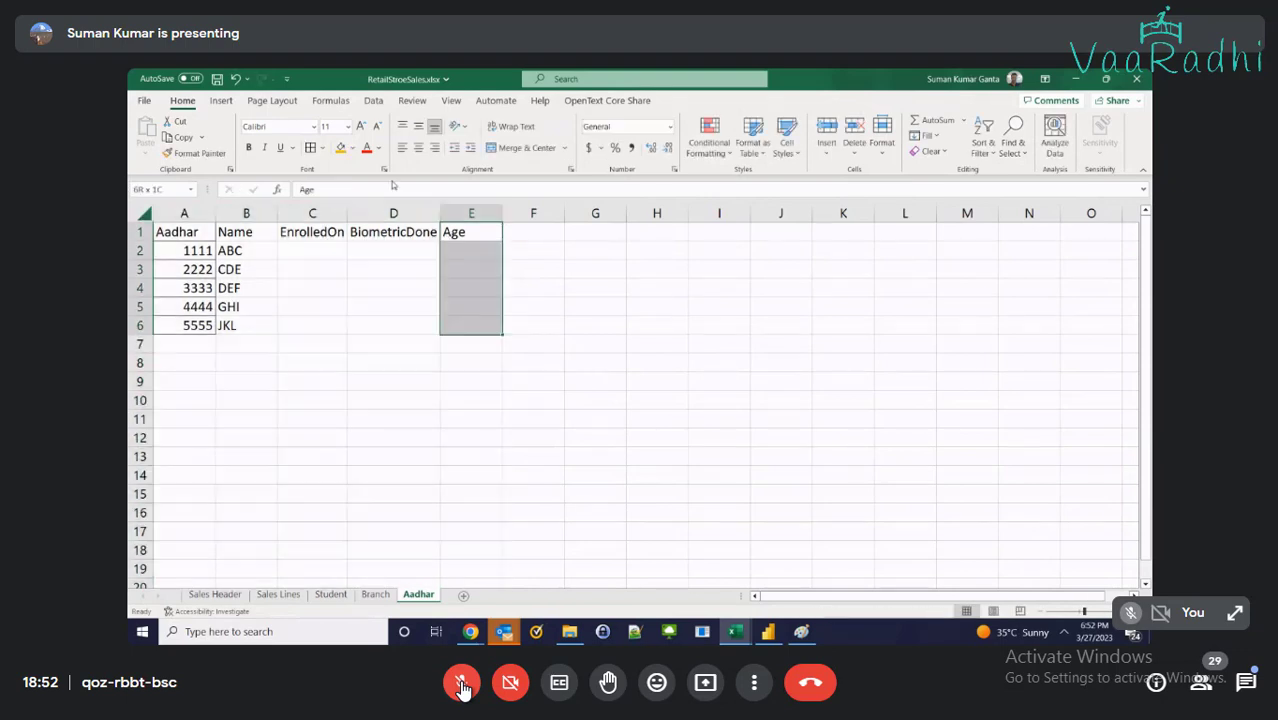
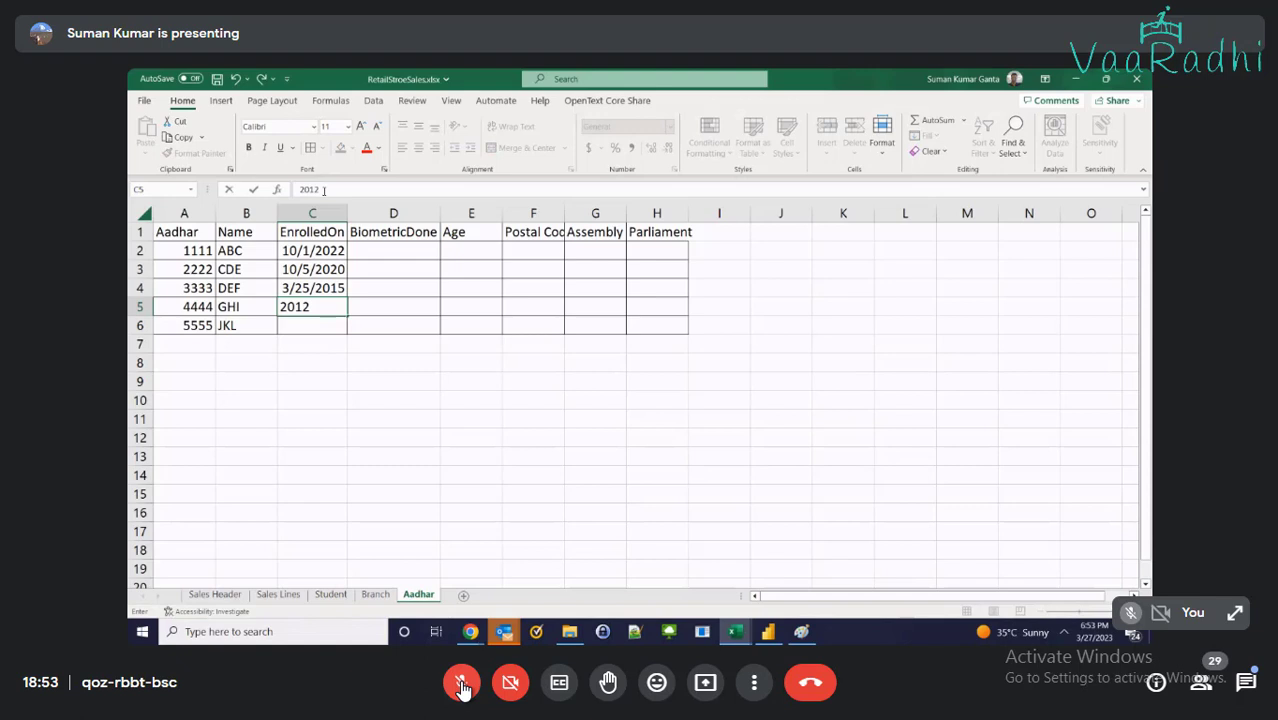
Enter EnrolledOn dates 5/13/2012 for GHI and 6/2/2014 for JKL
{"action": "type", "text": "5013"}
{"action": "key", "text": "Return"}
{"action": "key", "text": "Up"}
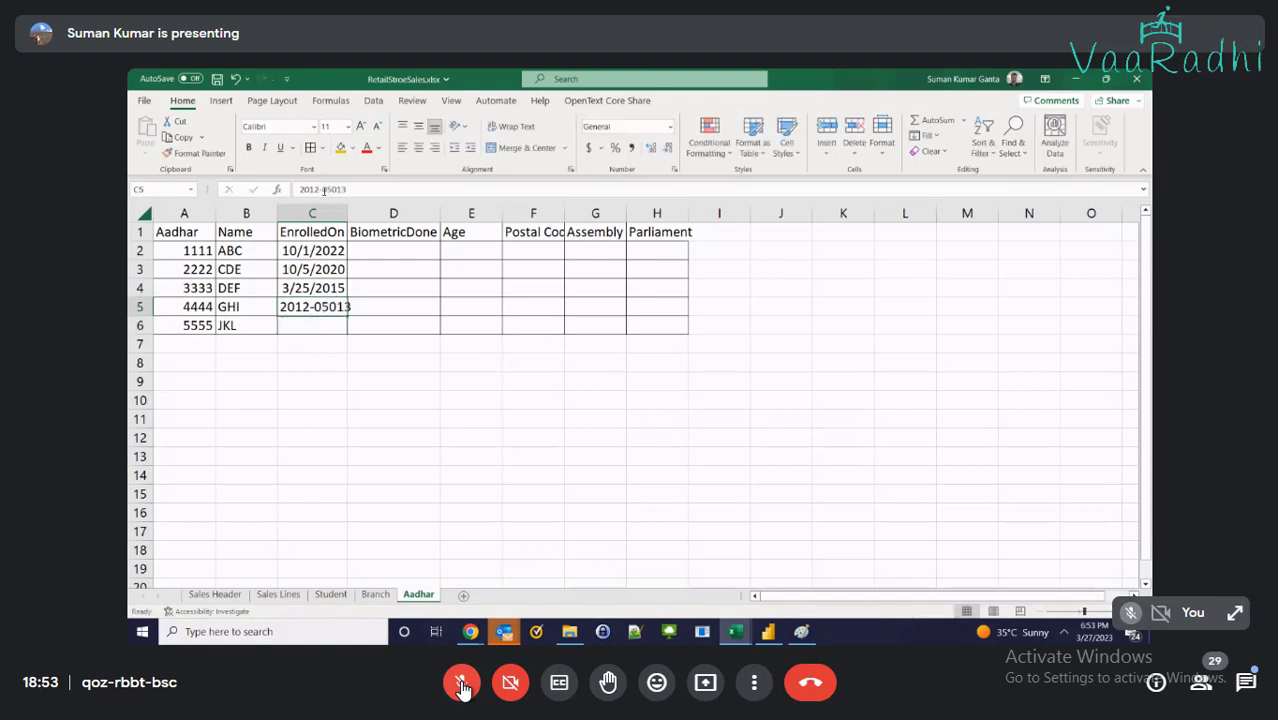
{"action": "left_click", "coordinate": [331, 189]}
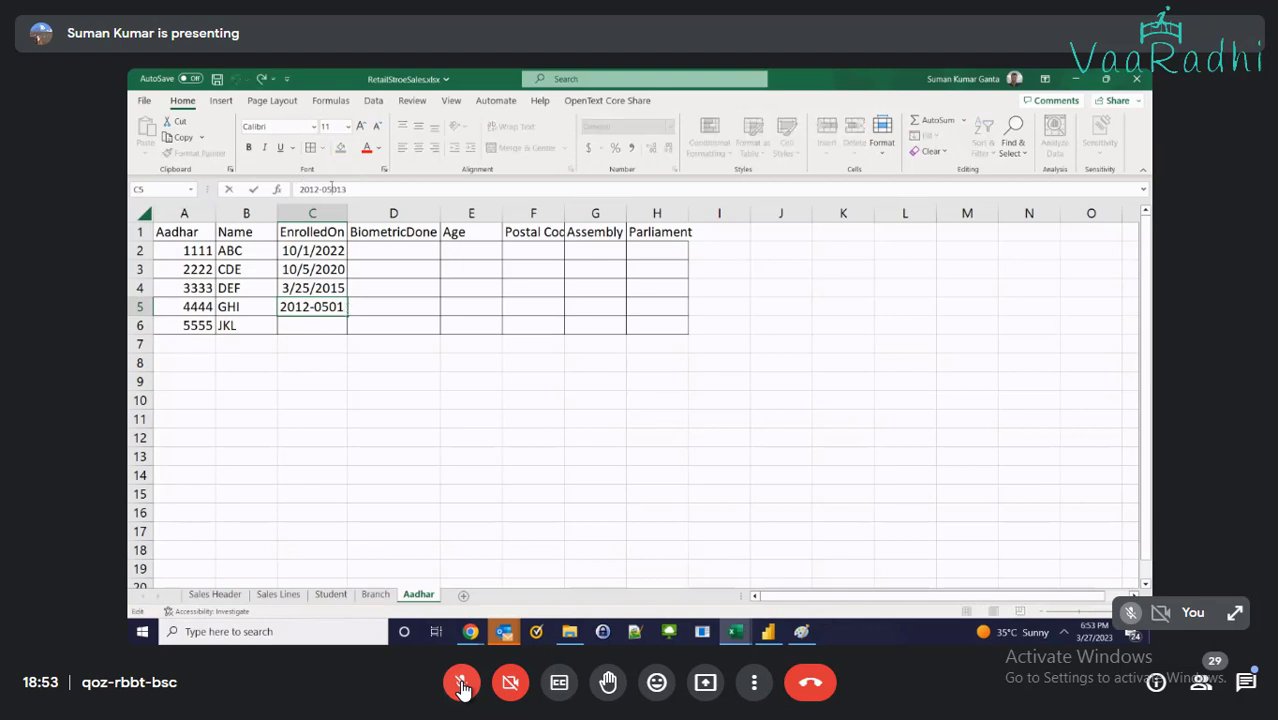
{"action": "key", "text": "Delete"}
{"action": "type", "text": "-"}
{"action": "key", "text": "Return"}
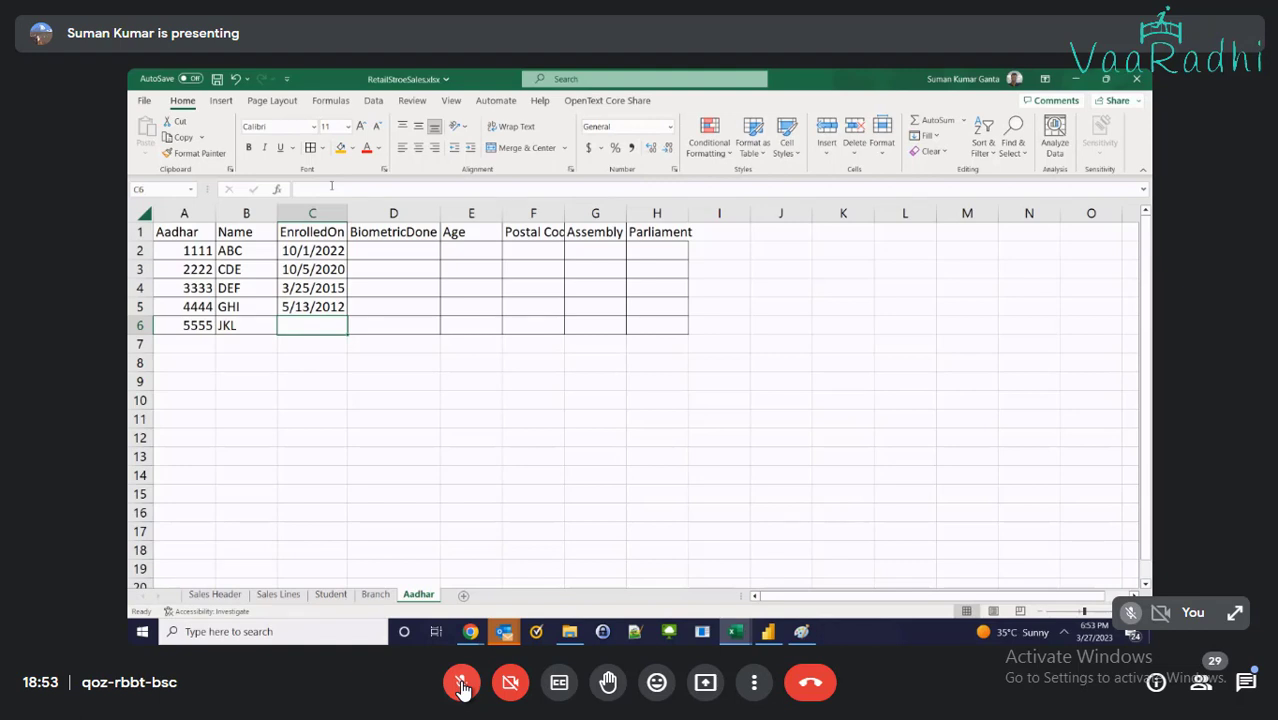
{"action": "type", "text": "202"}
{"action": "type", "text": "4"}
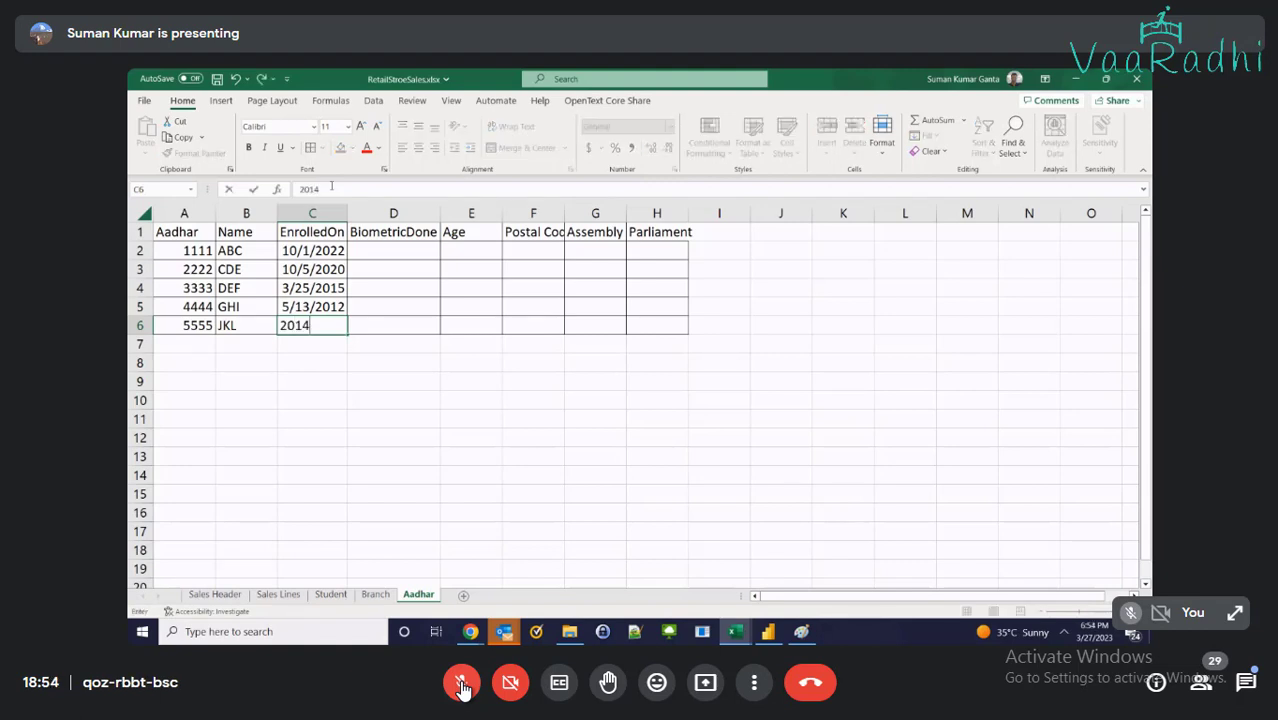
{"action": "type", "text": "/06/02"}
{"action": "key", "text": "Return"}
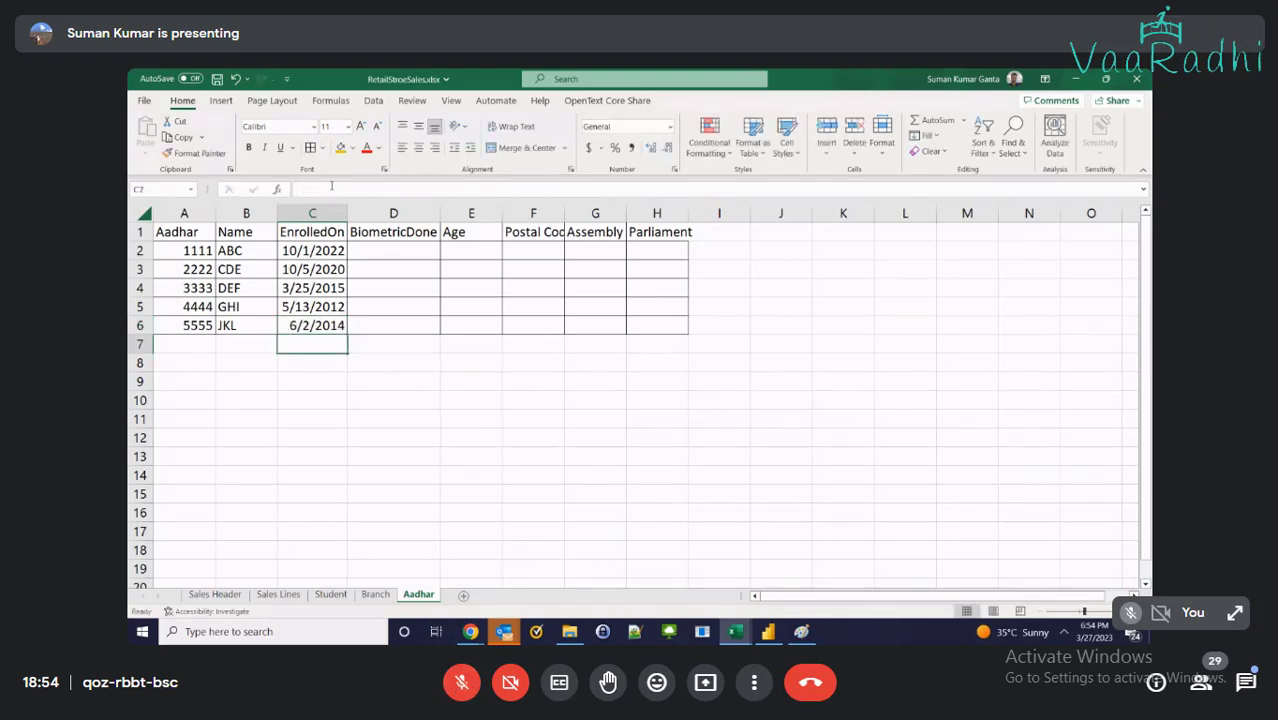
Fill the BiometricDone column with Yes for all five rows by copying D2 down to D6
{"action": "key", "text": "Up"}
{"action": "key", "text": "Up"}
{"action": "key", "text": "Up"}
{"action": "key", "text": "Up"}
{"action": "key", "text": "Up"}
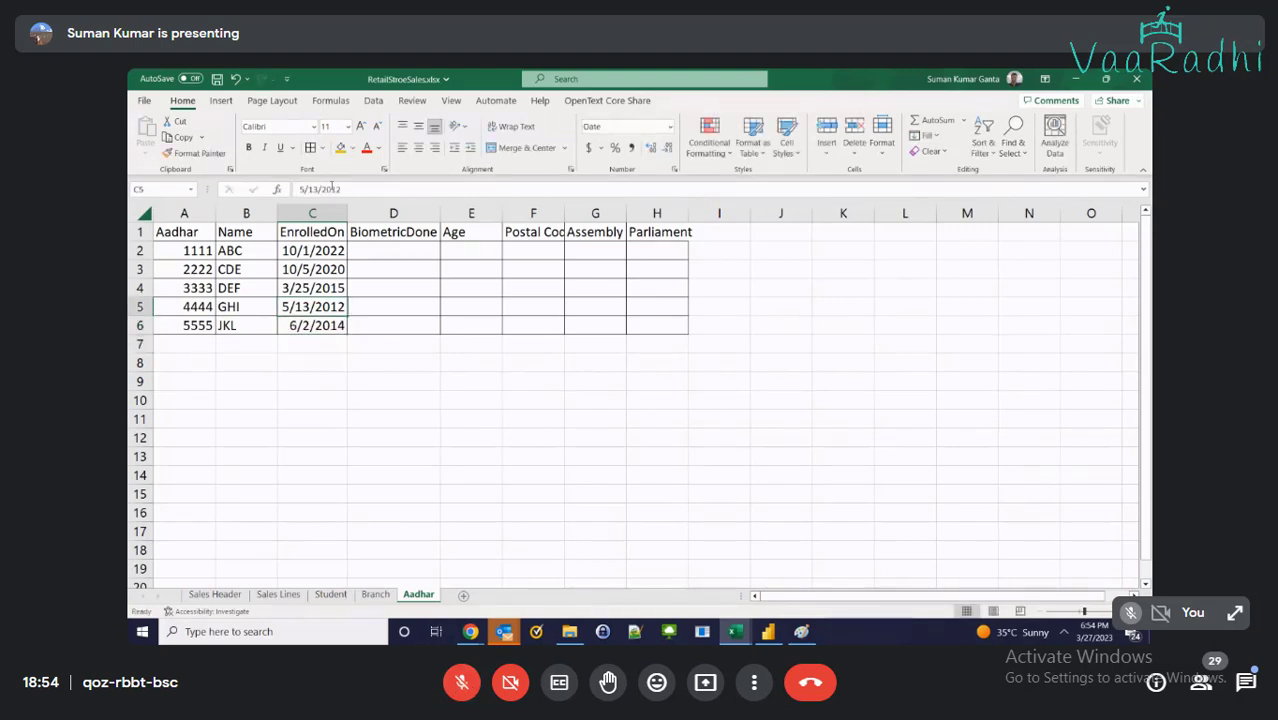
{"action": "key", "text": "Right"}
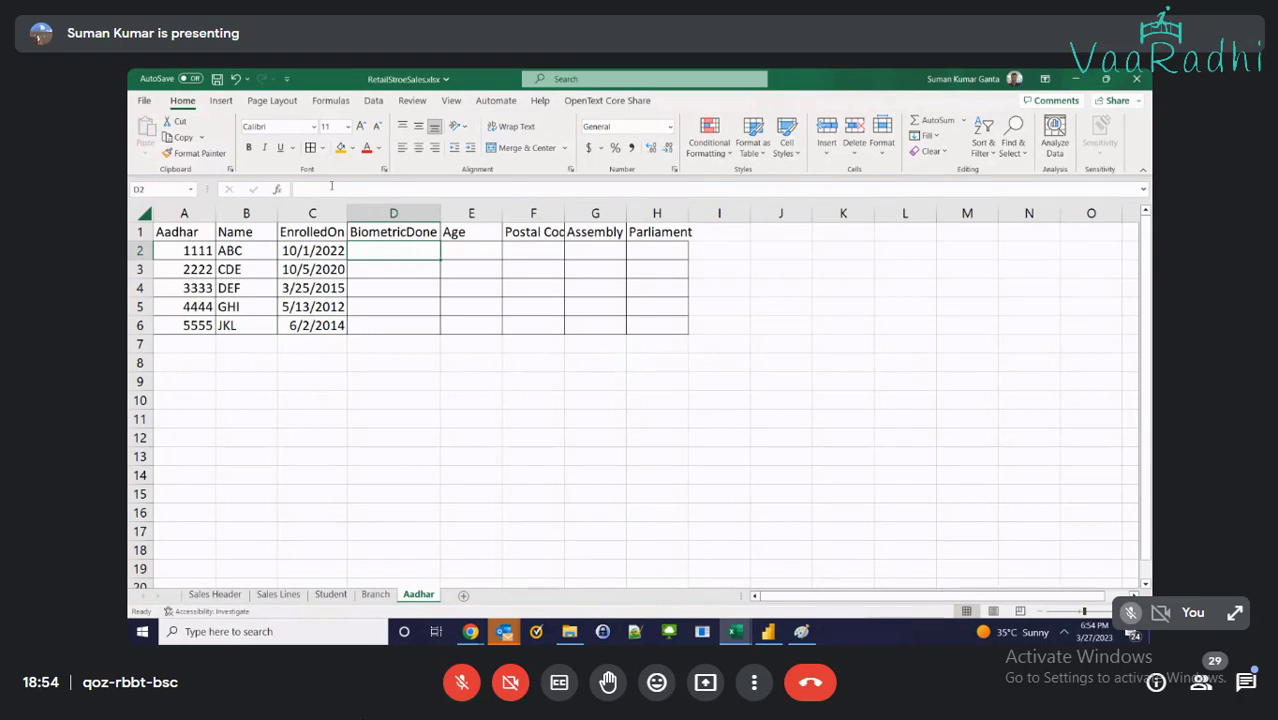
{"action": "type", "text": "Yes"}
{"action": "key", "text": "Return"}
{"action": "key", "text": "Up"}
{"action": "key", "text": "ctrl+c"}
{"action": "key", "text": "Down"}
{"action": "key", "text": "shift+Down"}
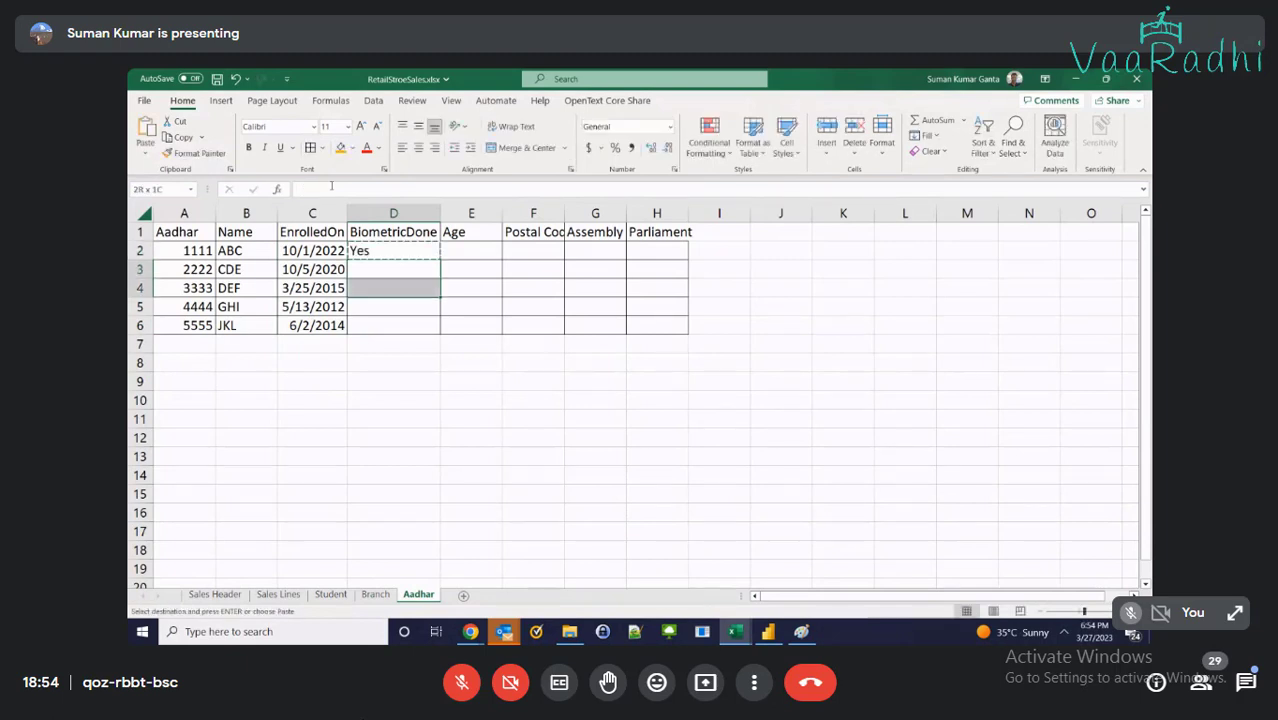
{"action": "key", "text": "shift+Down"}
{"action": "key", "text": "shift+Down"}
{"action": "key", "text": "ctrl+v"}
{"action": "key", "text": "Right"}
{"action": "key", "text": "Right"}
{"action": "key", "text": "Up"}
{"action": "key", "text": "Left"}
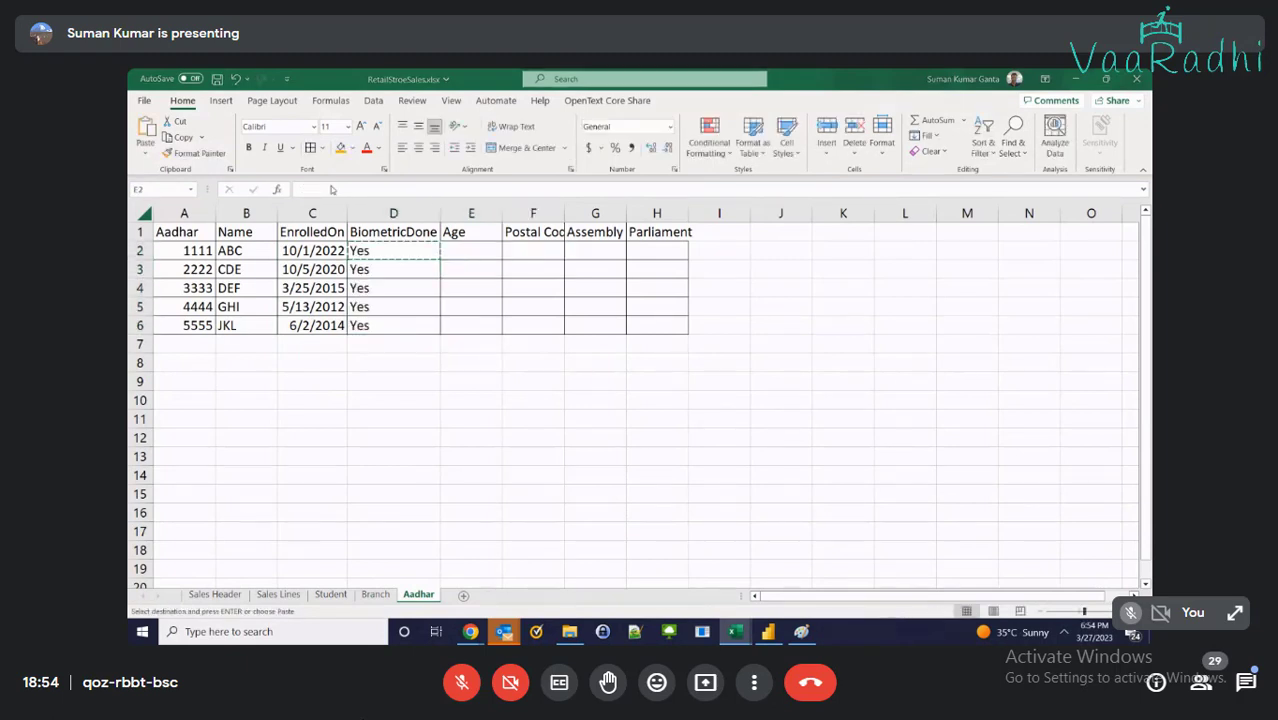
{"action": "key", "text": "alt+Tab"}
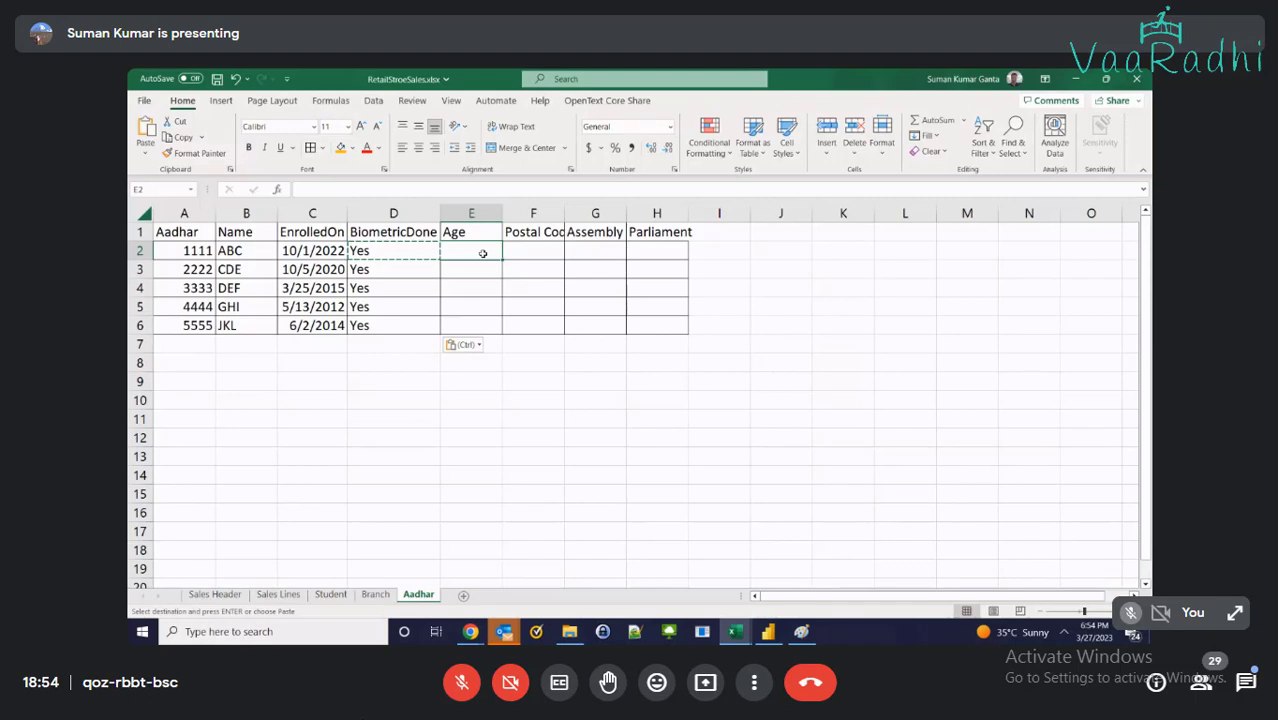
Enter ages 21, 23, 20, 19 and 25 in the Age column
{"action": "type", "text": "21"}
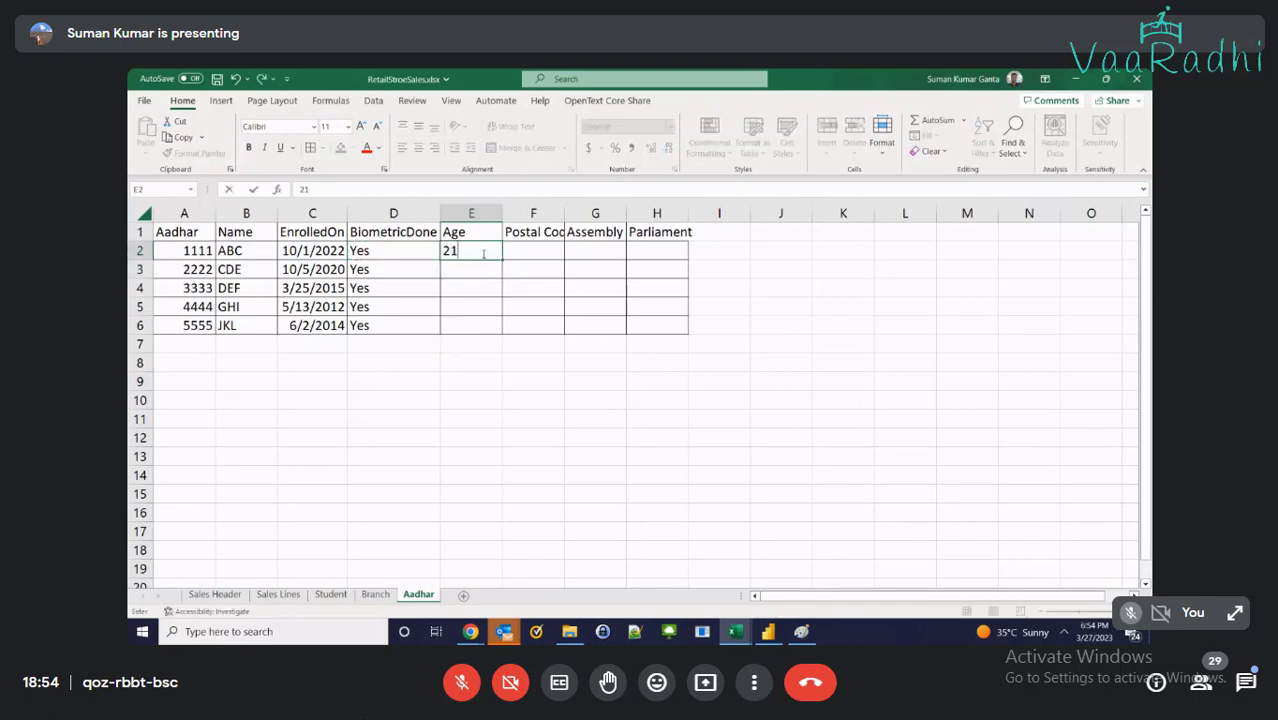
{"action": "key", "text": "Return"}
{"action": "type", "text": "23"}
{"action": "key", "text": "Return"}
{"action": "type", "text": "20"}
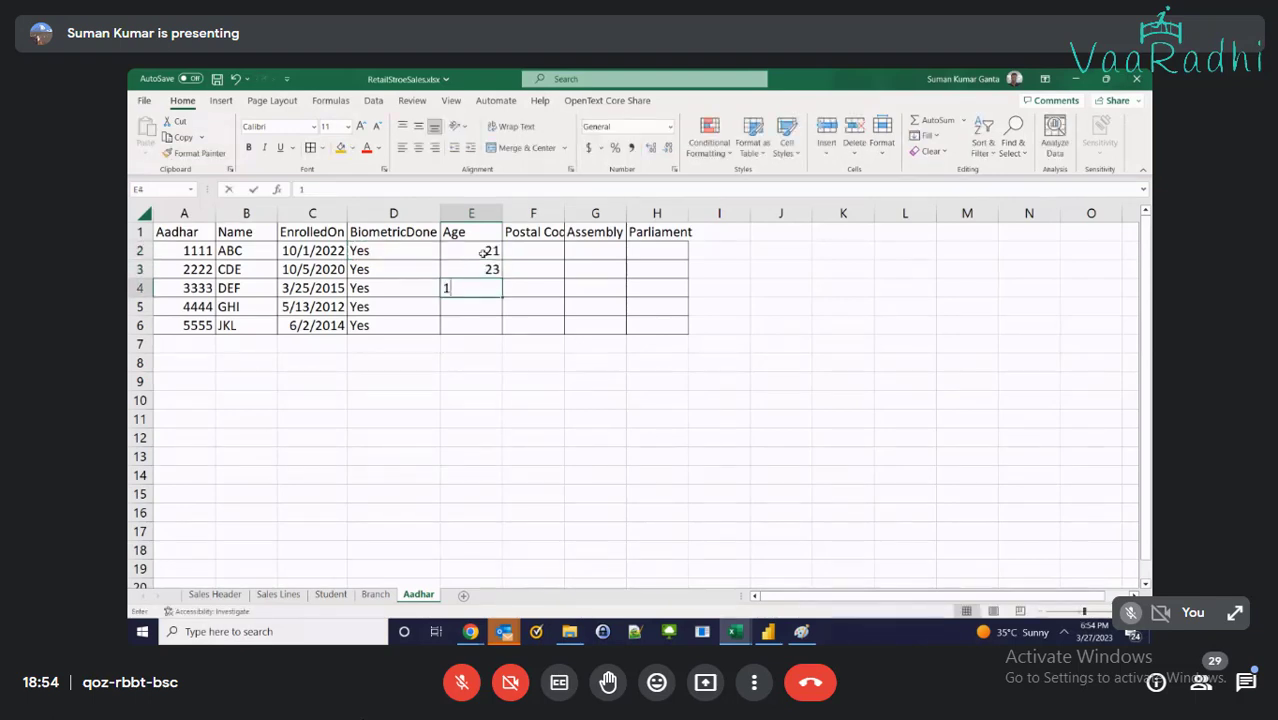
{"action": "key", "text": "Return"}
{"action": "type", "text": "19"}
{"action": "key", "text": "Return"}
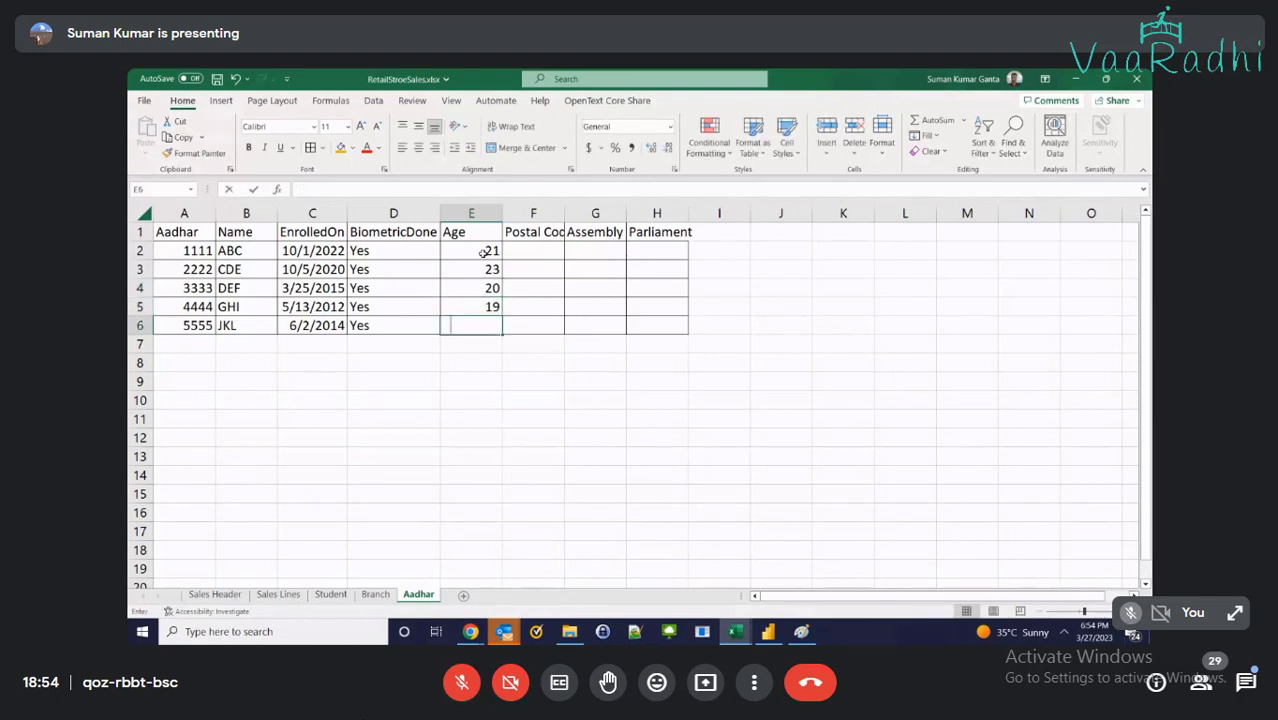
{"action": "type", "text": "25"}
{"action": "key", "text": "Return"}
{"action": "key", "text": "Up"}
{"action": "key", "text": "Up"}
{"action": "key", "text": "Up"}
{"action": "key", "text": "Up"}
{"action": "key", "text": "Up"}
{"action": "key", "text": "Right"}
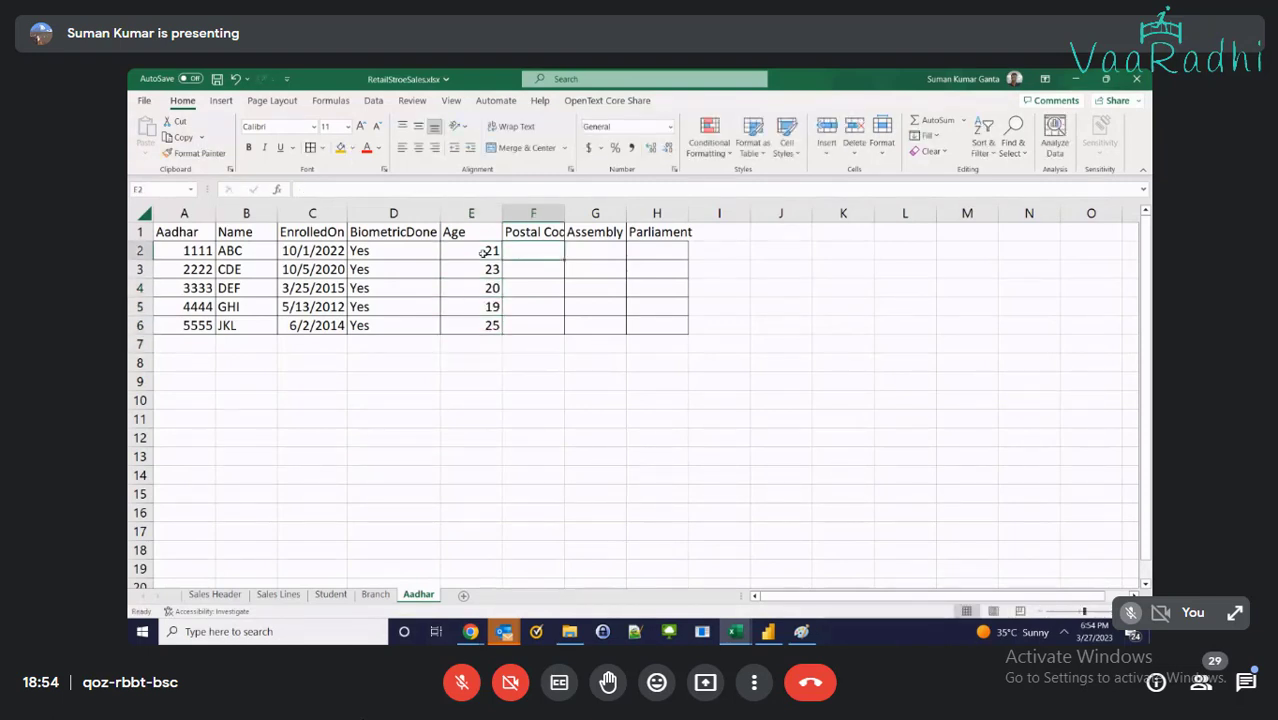
Enter postal codes 518501, 518500, 518520, 518201 and 518001, then switch to Power BI Desktop
{"action": "type", "text": "5185"}
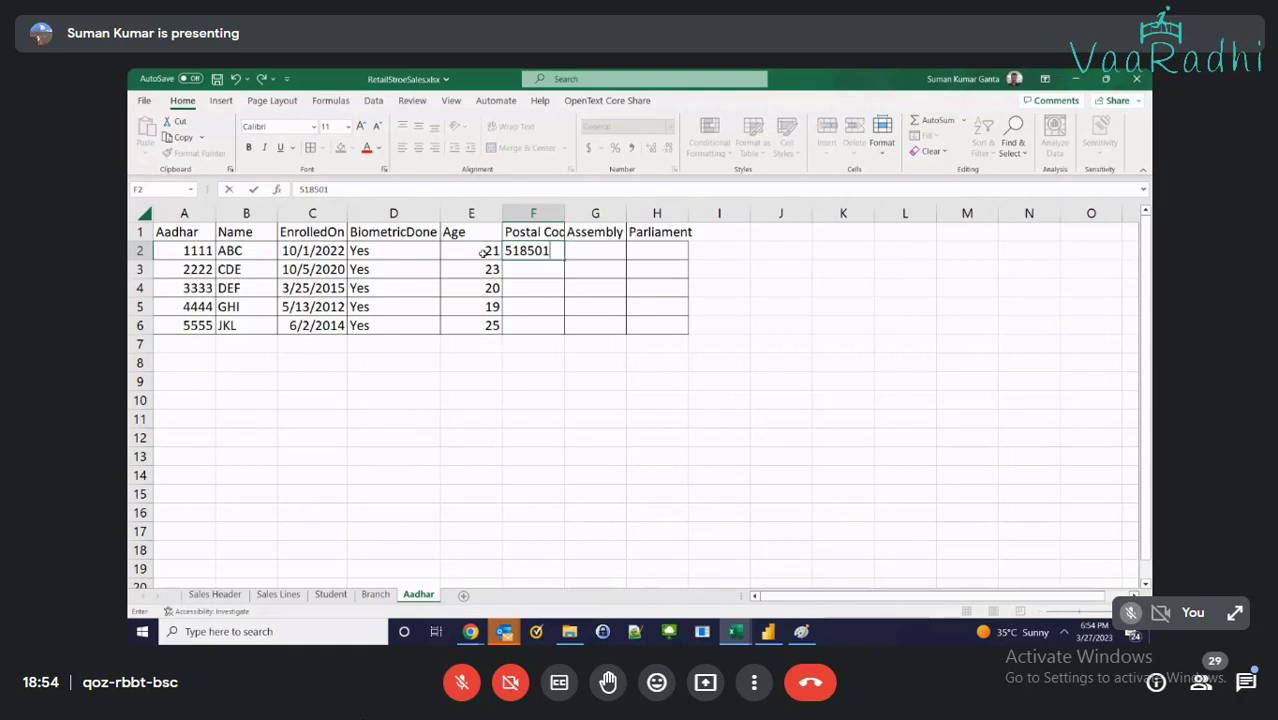
{"action": "type", "text": "01"}
{"action": "key", "text": "Return"}
{"action": "type", "text": "518"}
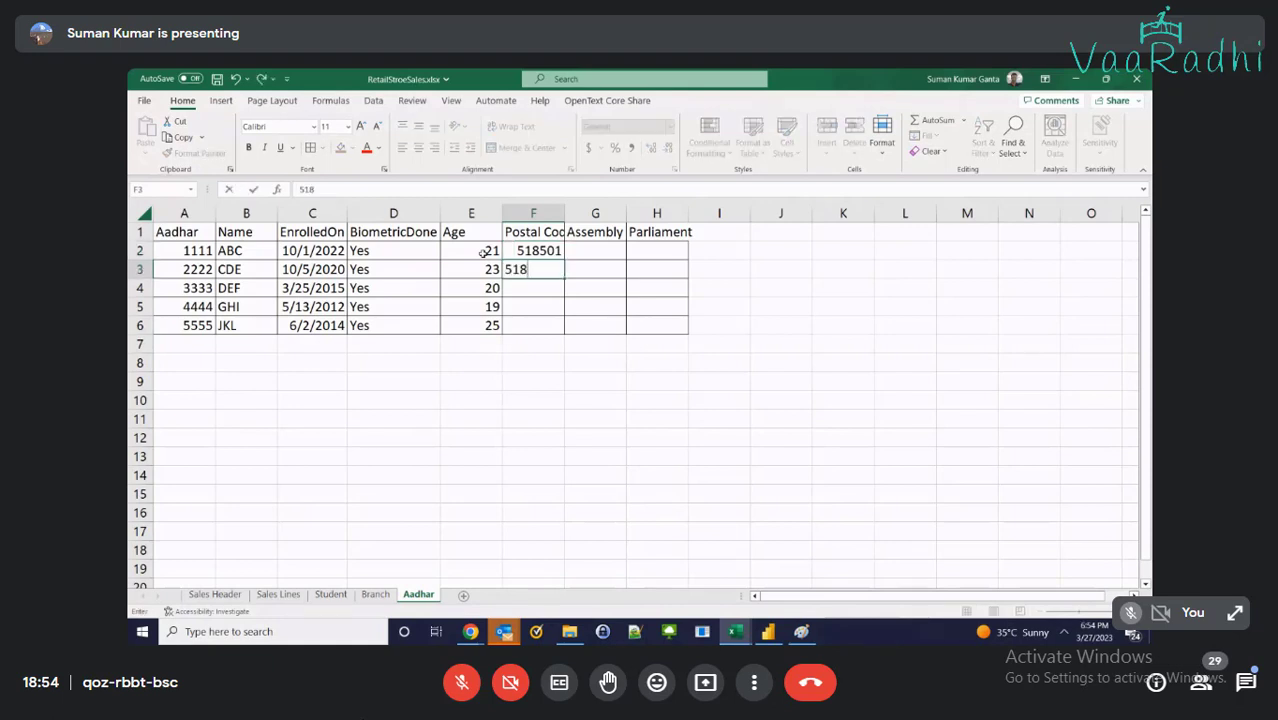
{"action": "type", "text": "500"}
{"action": "key", "text": "Return"}
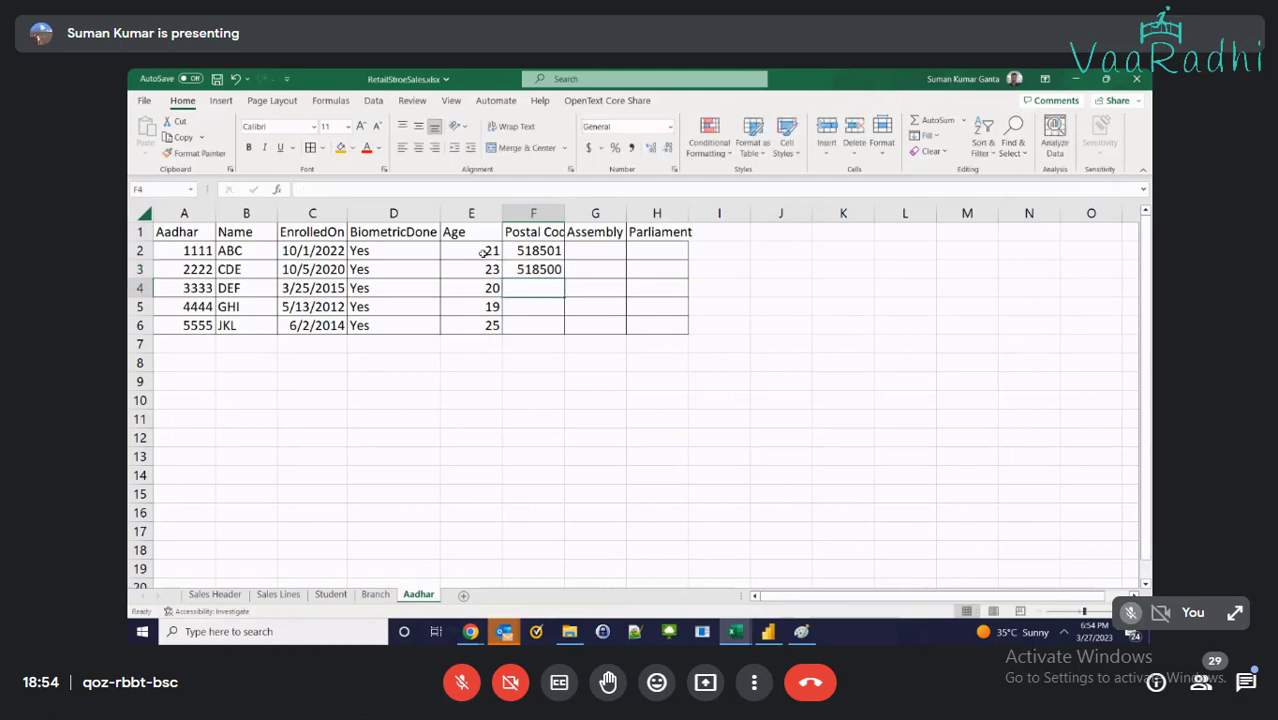
{"action": "type", "text": "518520"}
{"action": "key", "text": "Return"}
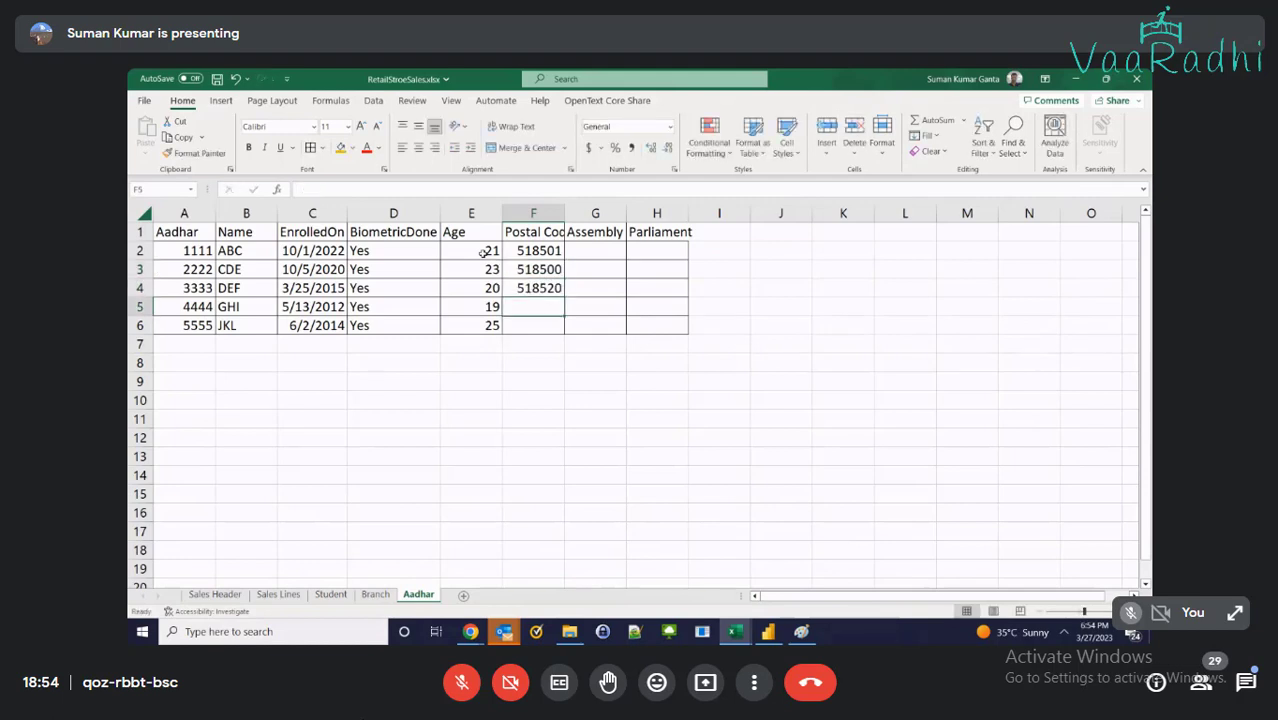
{"action": "type", "text": "518201"}
{"action": "key", "text": "Return"}
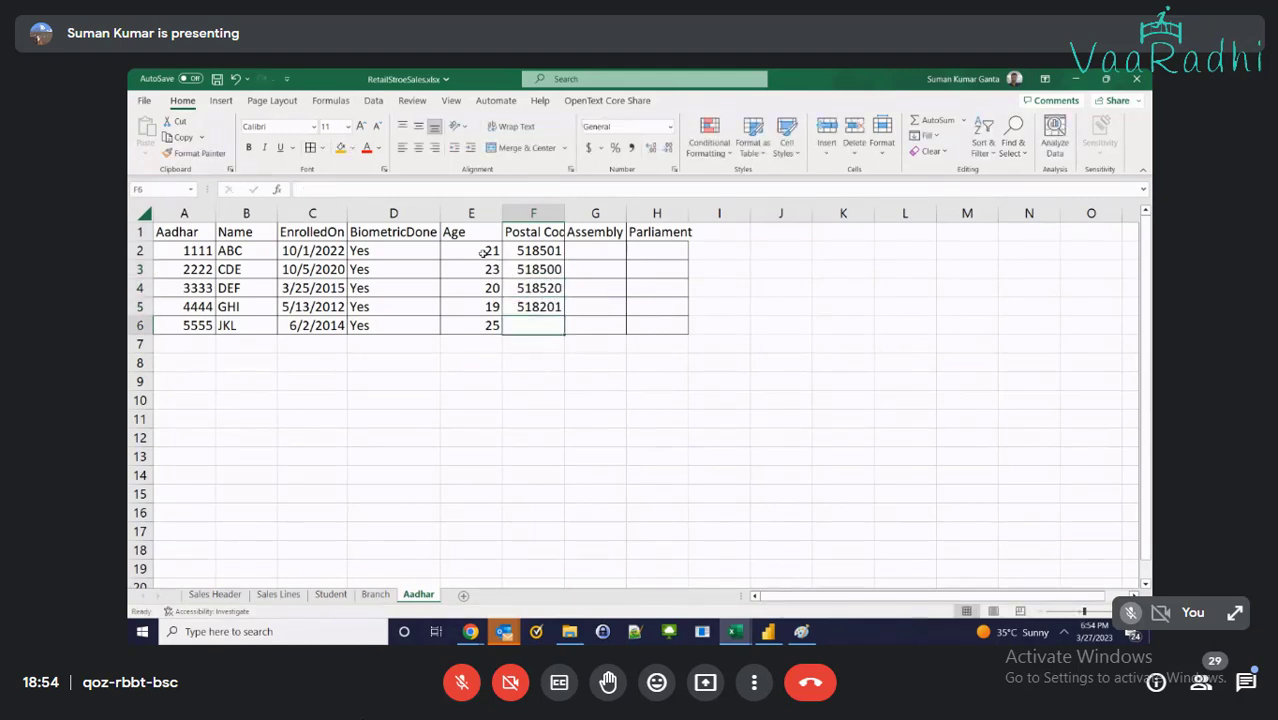
{"action": "type", "text": "51800"}
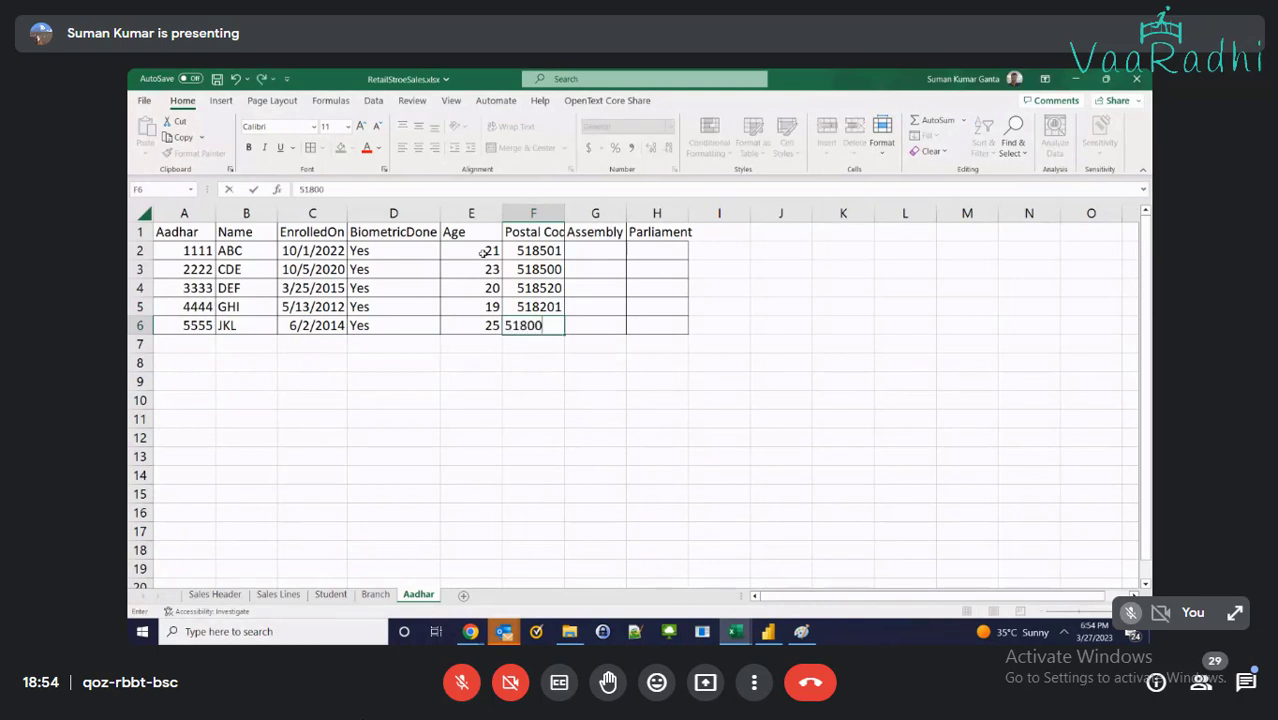
{"action": "type", "text": "1"}
{"action": "key", "text": "Tab"}
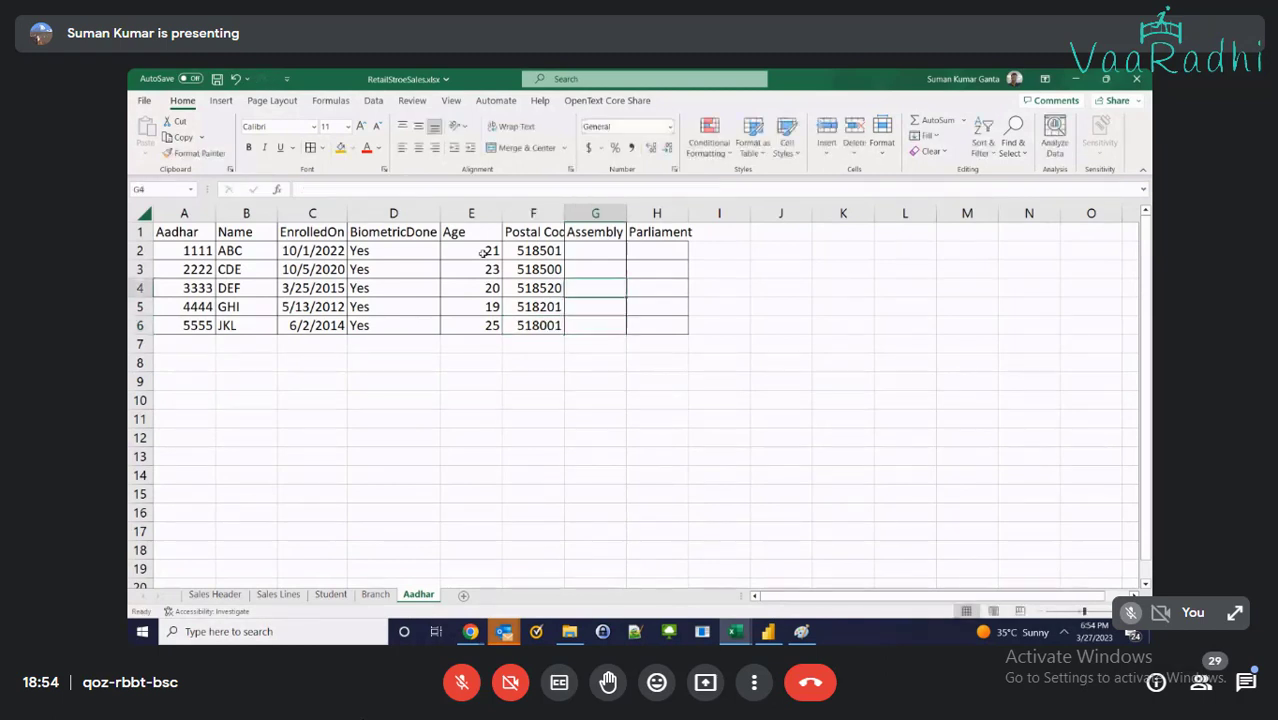
{"action": "key", "text": "Up"}
{"action": "key", "text": "Up"}
{"action": "key", "text": "Up"}
{"action": "key", "text": "Up"}
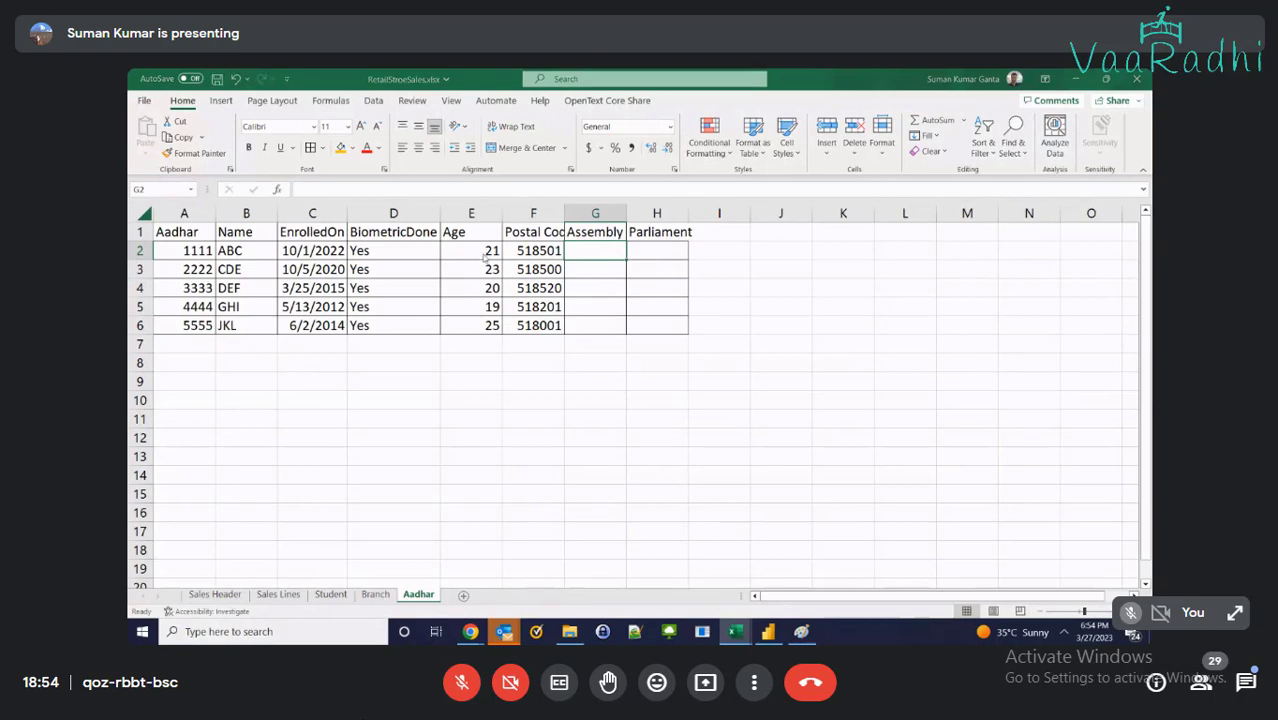
{"action": "key", "text": "alt+Tab"}
{"action": "mouse_move", "coordinate": [470, 631]}
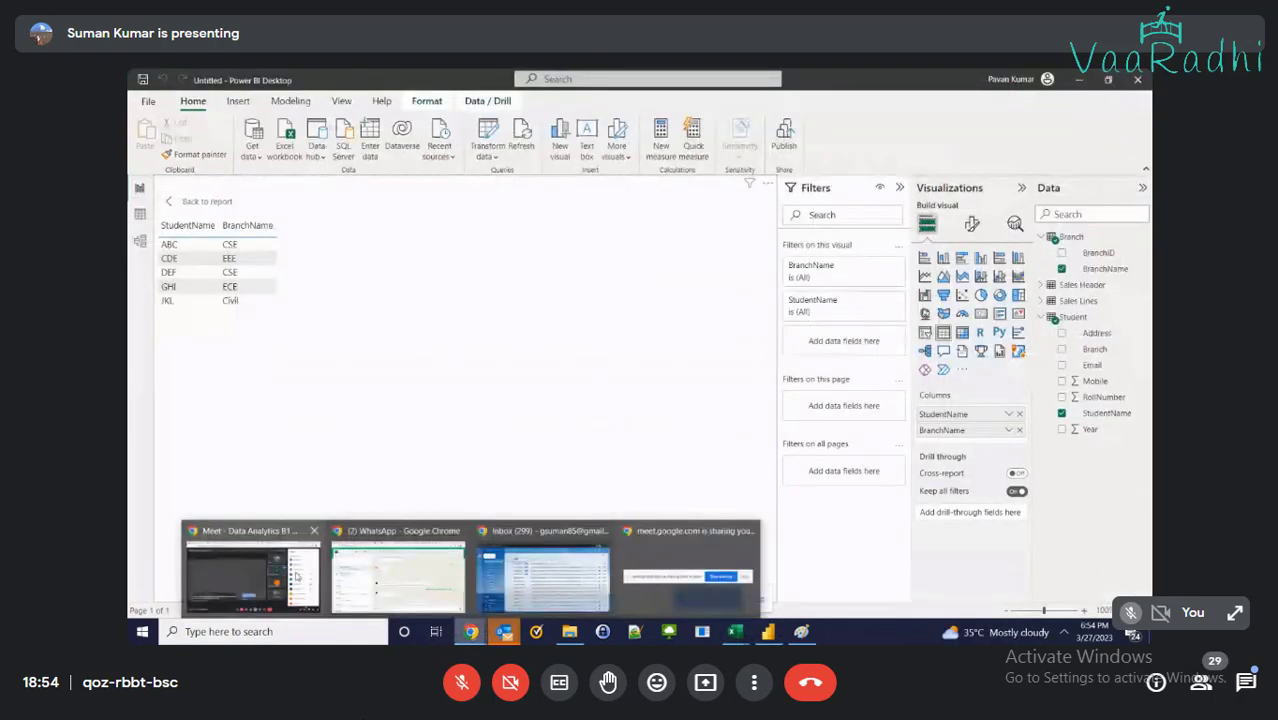
Bring up the Google Meet call, scroll through its participant list, then return to Excel
{"action": "left_click", "coordinate": [296, 576]}
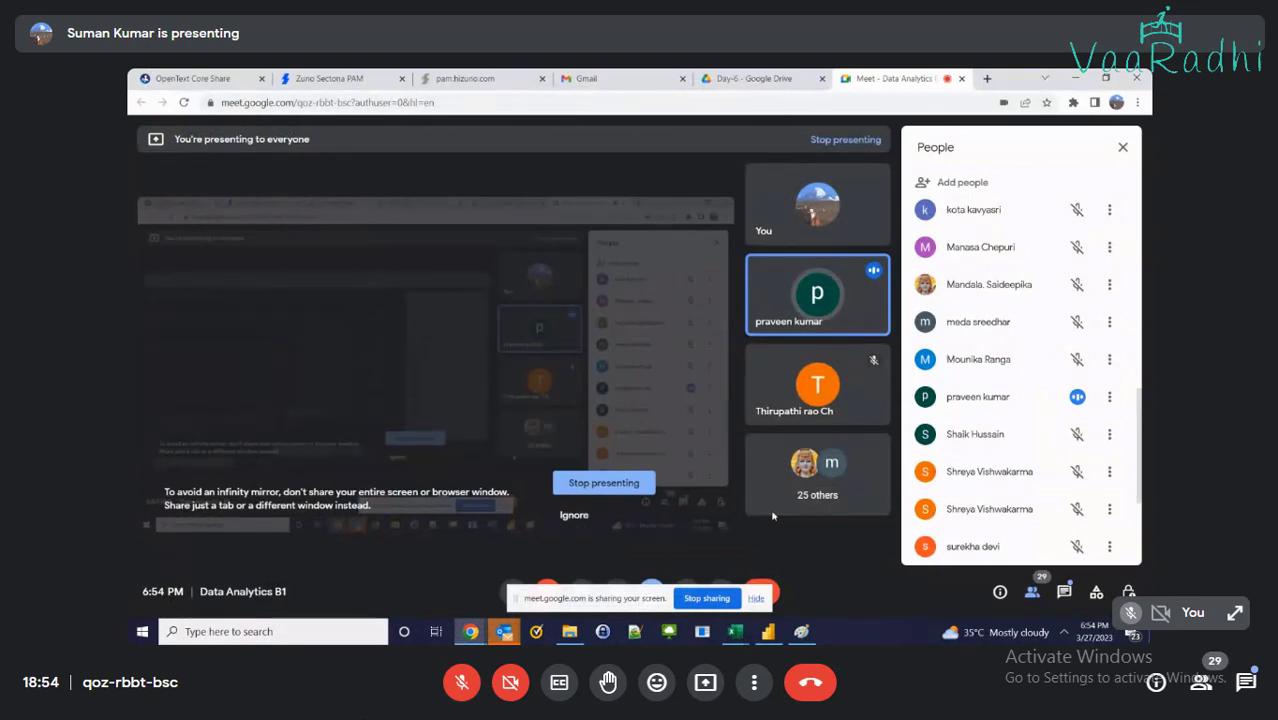
{"action": "scroll", "coordinate": [1006, 533], "scroll_direction": "down", "scroll_amount": 3}
{"action": "scroll", "coordinate": [1006, 533], "scroll_direction": "up", "scroll_amount": 8}
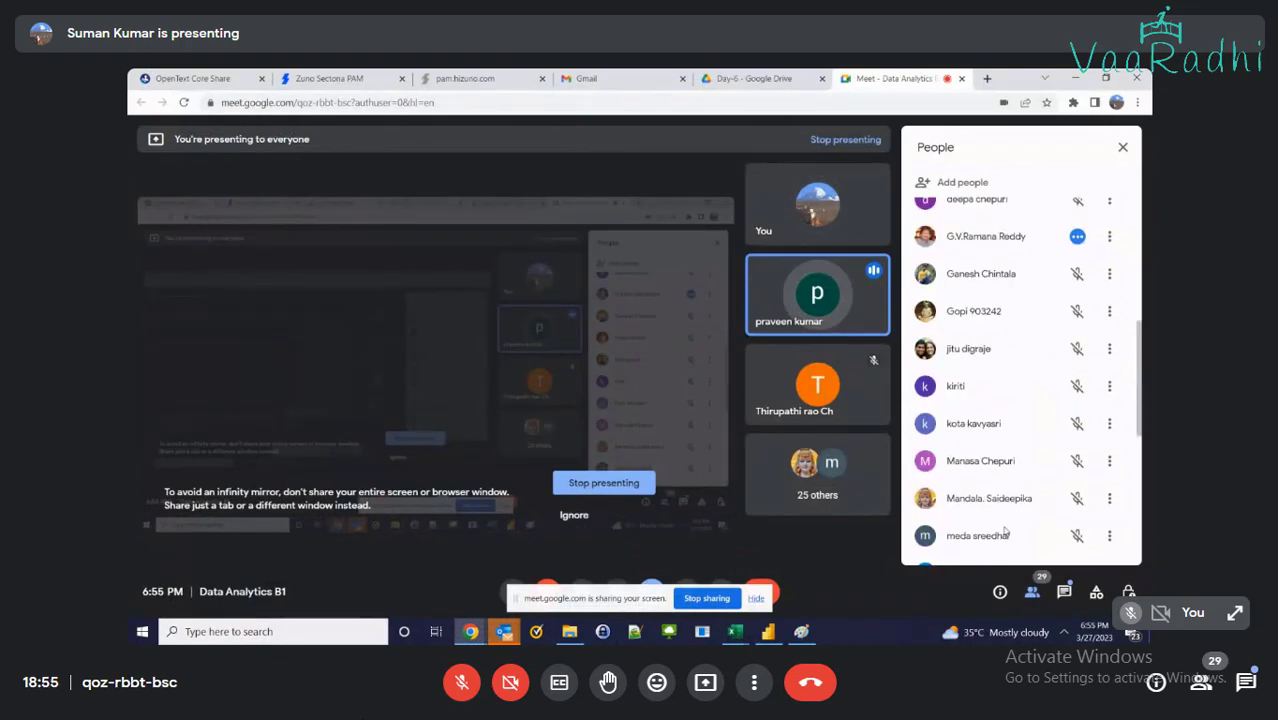
{"action": "scroll", "coordinate": [1006, 533], "scroll_direction": "down", "scroll_amount": 5}
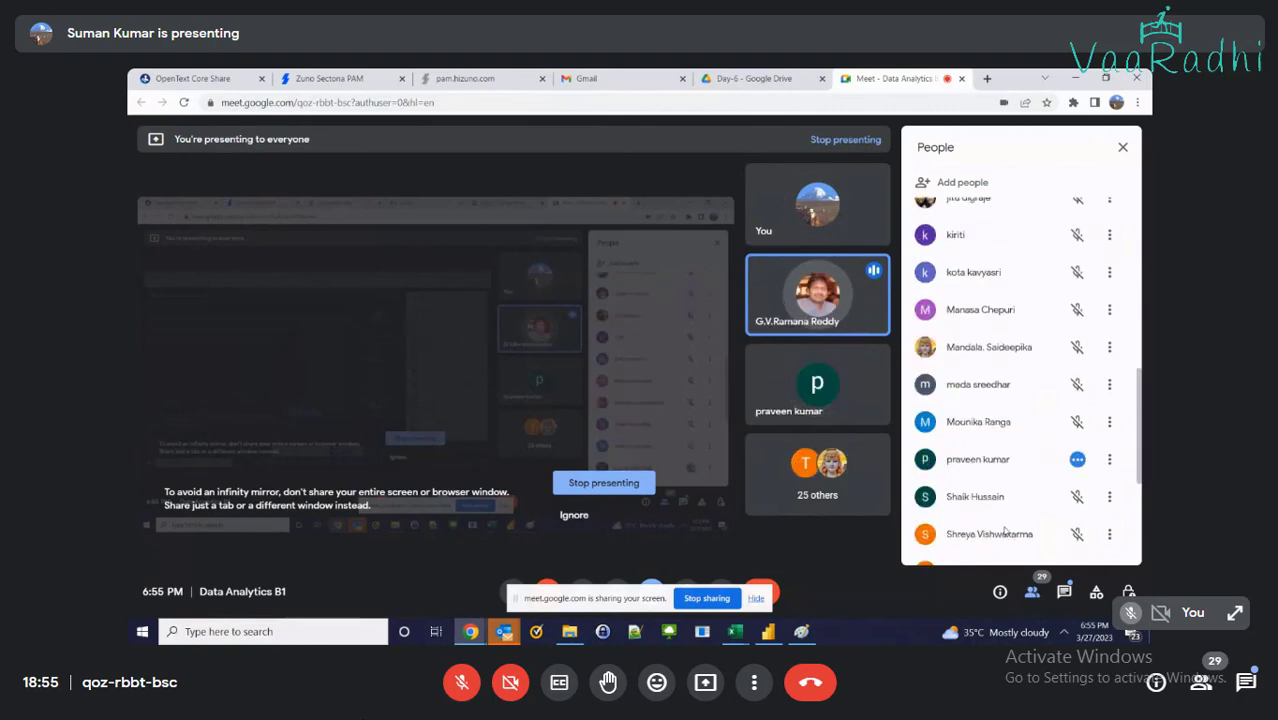
{"action": "scroll", "coordinate": [1006, 533], "scroll_direction": "up", "scroll_amount": 1}
{"action": "scroll", "coordinate": [1006, 533], "scroll_direction": "down", "scroll_amount": 2}
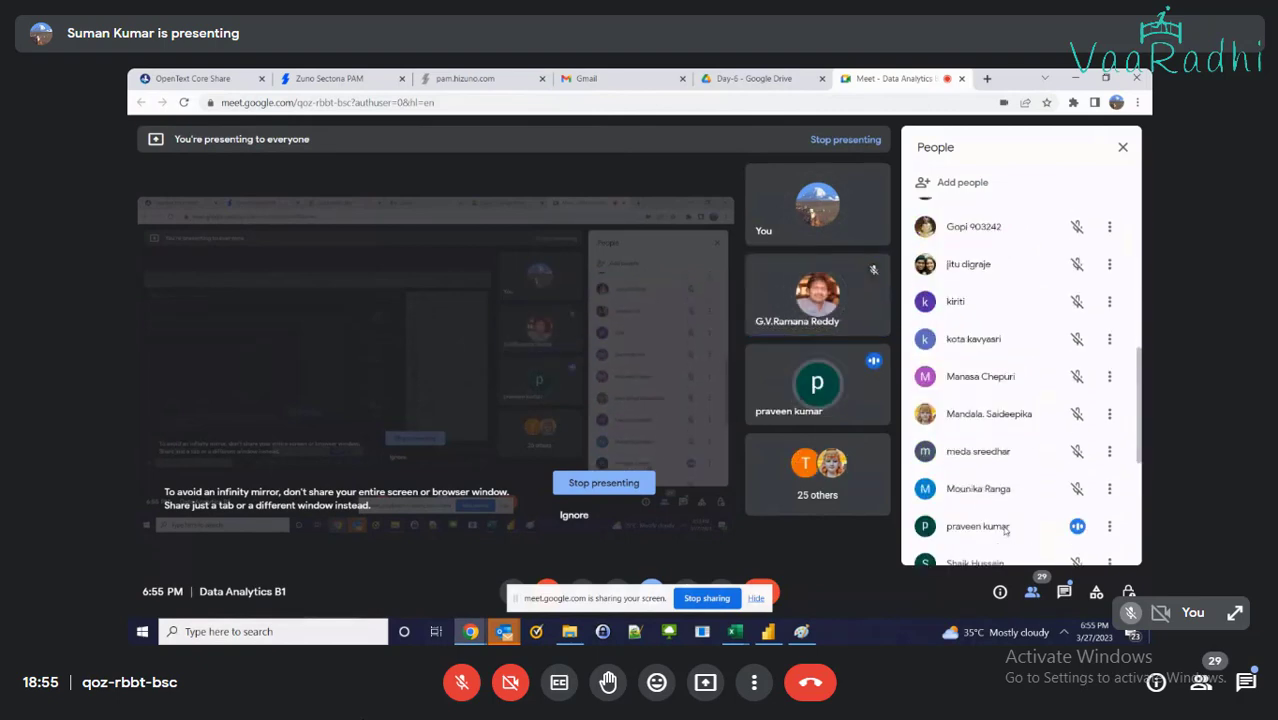
{"action": "scroll", "coordinate": [1006, 533], "scroll_direction": "down", "scroll_amount": 5}
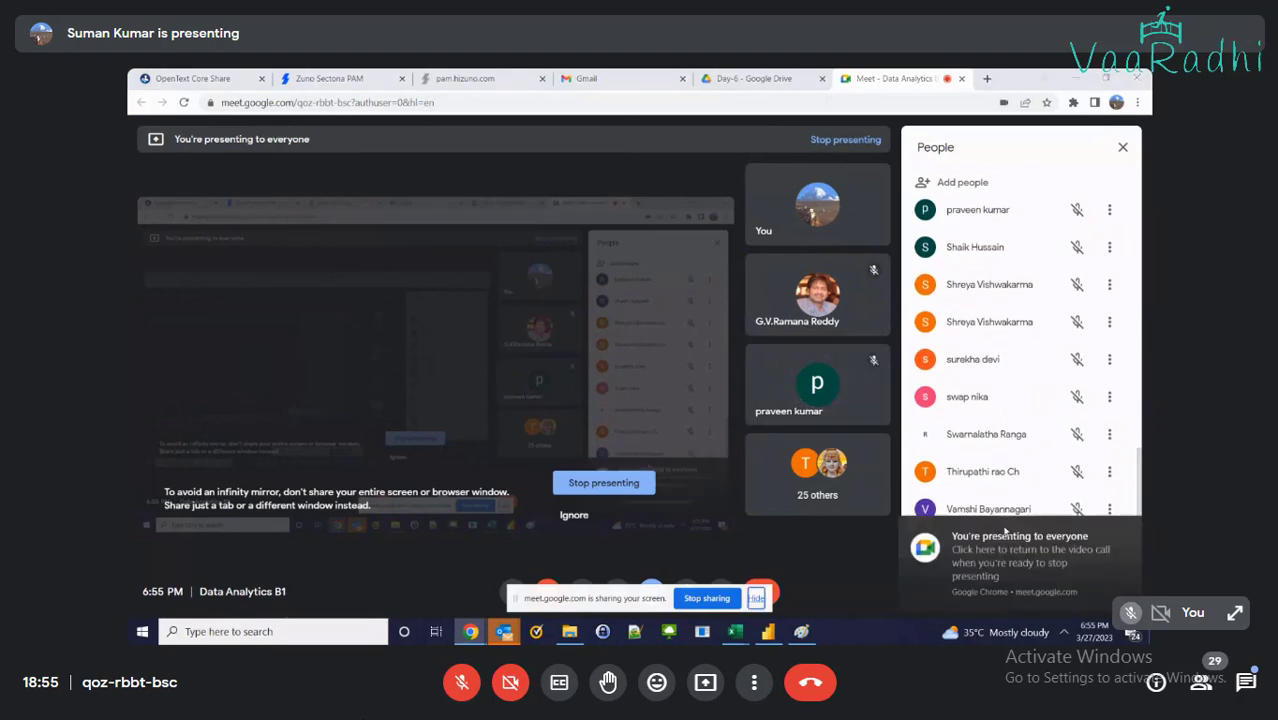
{"action": "key", "text": "alt+Tab"}
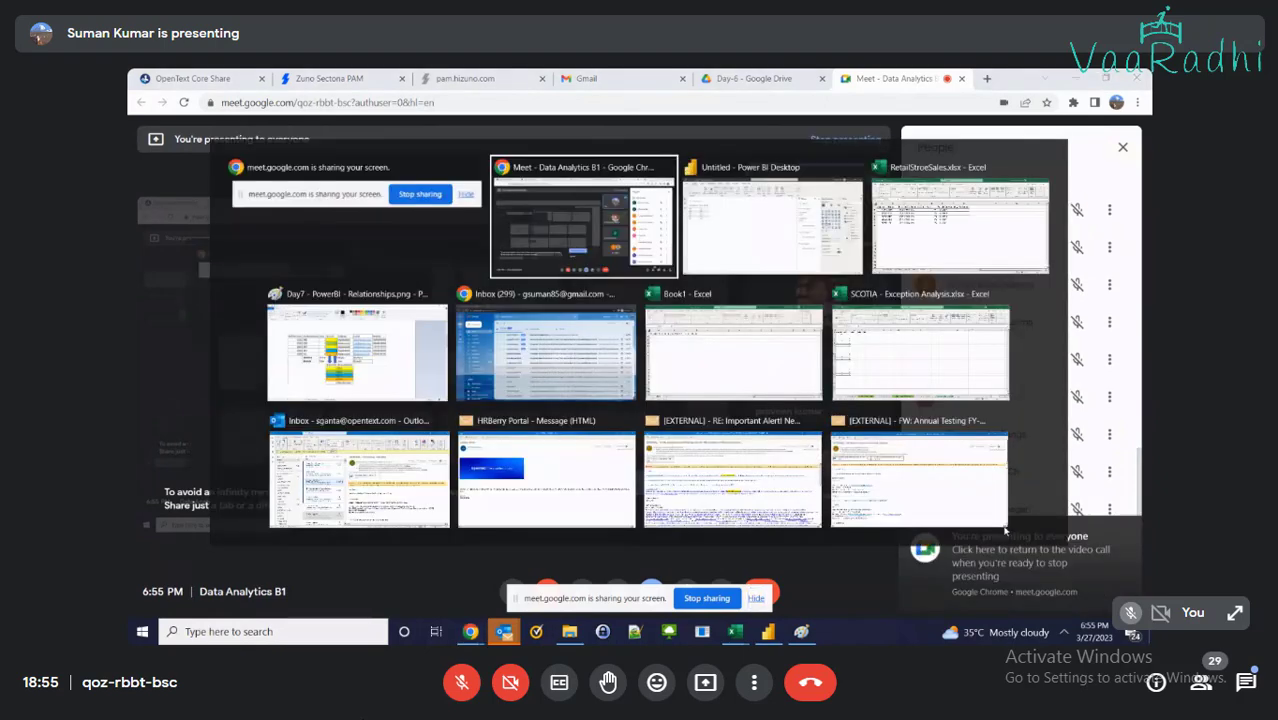
{"action": "key", "text": "alt+Tab"}
{"action": "key", "text": "alt+Tab"}
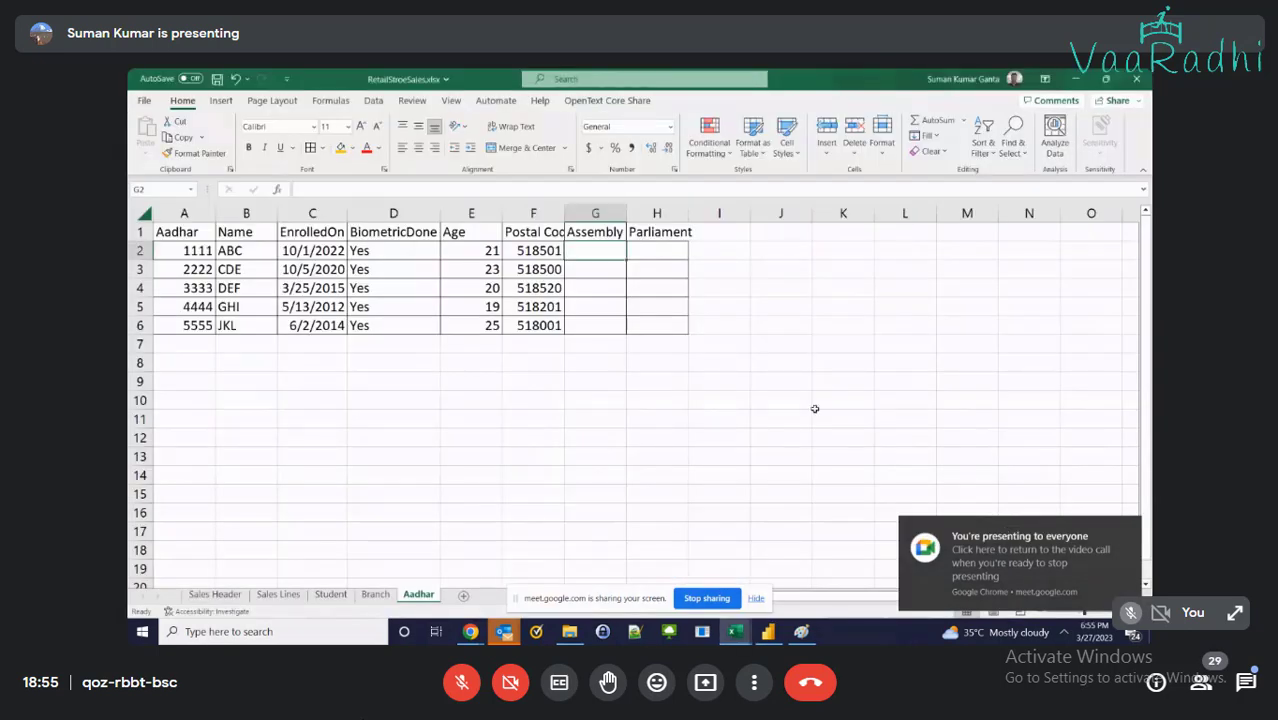
Enter Assembly values 22, 23, 21, 19 and 18 in G2:G6
{"action": "type", "text": "022"}
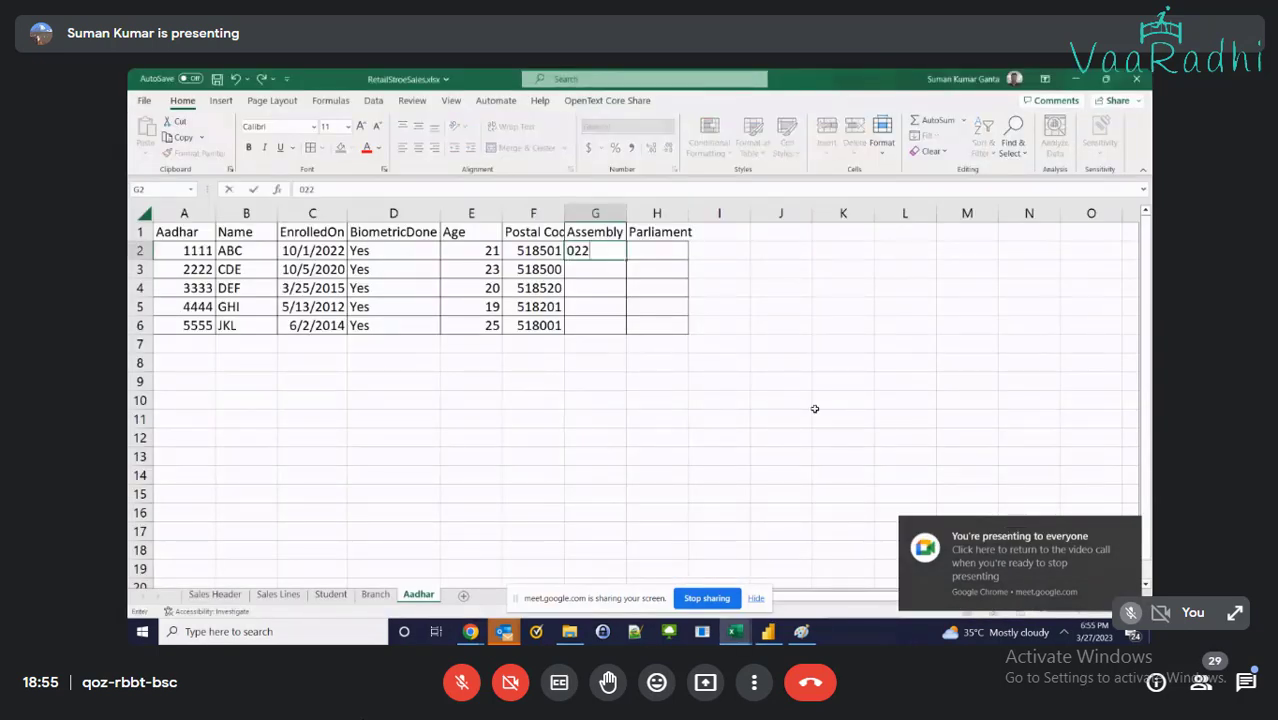
{"action": "key", "text": "Return"}
{"action": "type", "text": "023"}
{"action": "key", "text": "Return"}
{"action": "type", "text": "021"}
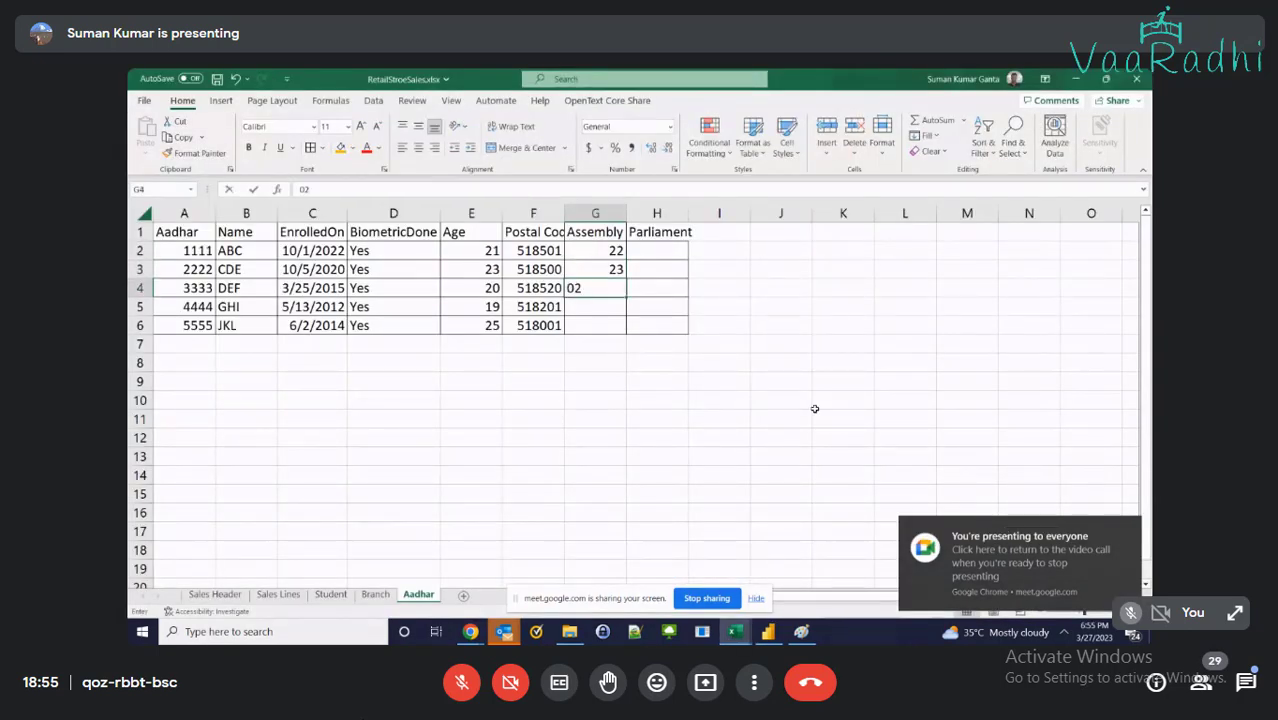
{"action": "key", "text": "Return"}
{"action": "type", "text": "019"}
{"action": "key", "text": "Return"}
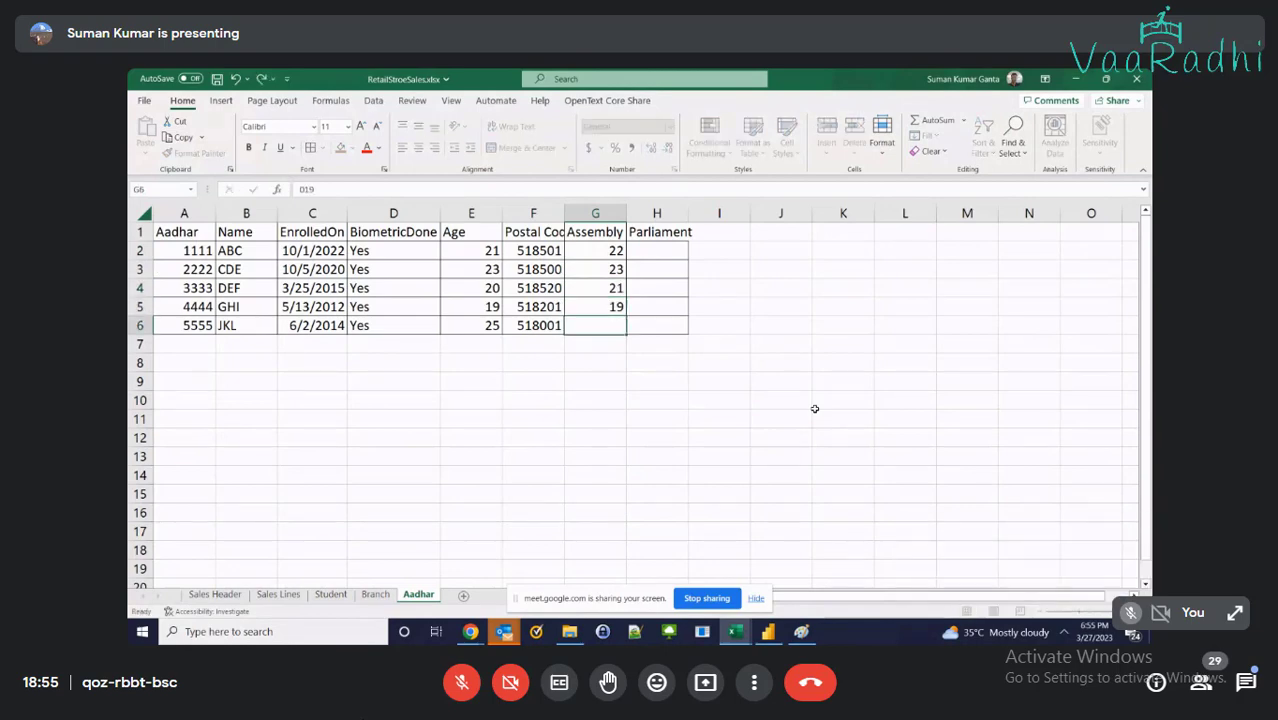
{"action": "type", "text": "019"}
{"action": "key", "text": "BackSpace"}
{"action": "key", "text": "BackSpace"}
{"action": "type", "text": "18"}
{"action": "key", "text": "ctrl+Return"}
{"action": "key", "text": "Up"}
{"action": "key", "text": "Up"}
{"action": "key", "text": "Up"}
{"action": "key", "text": "Up"}
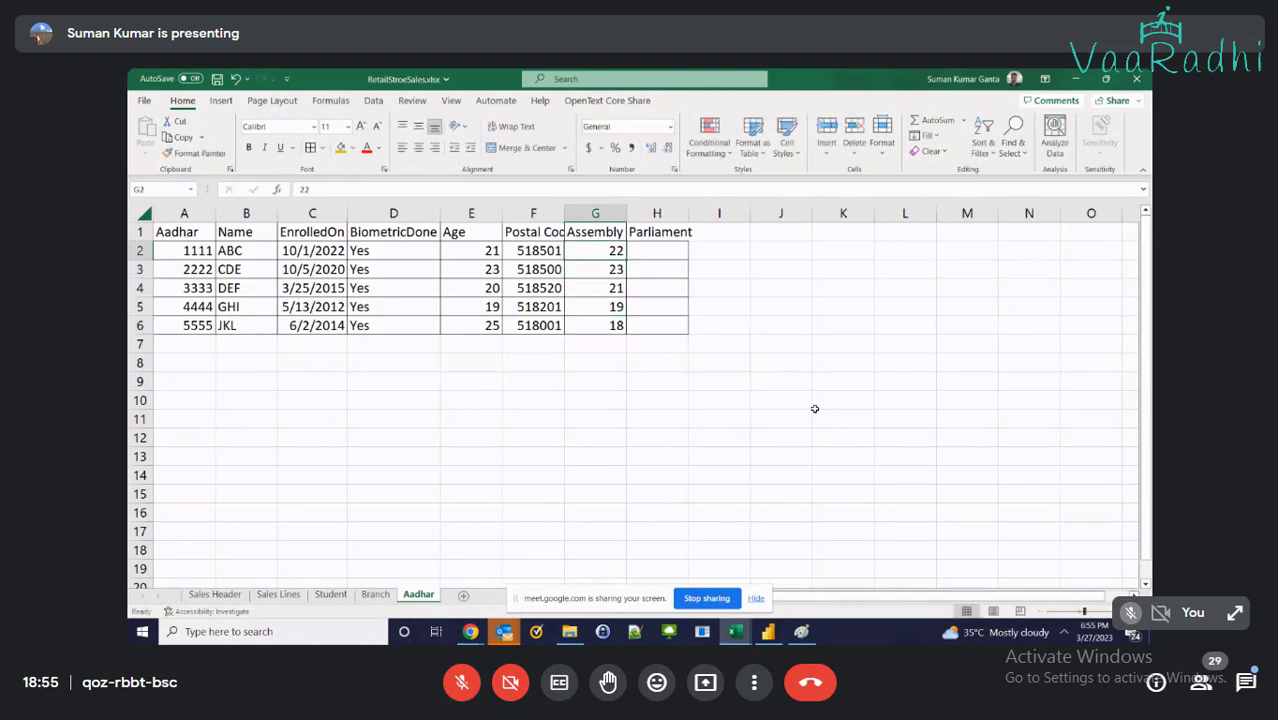
{"action": "key", "text": "Right"}
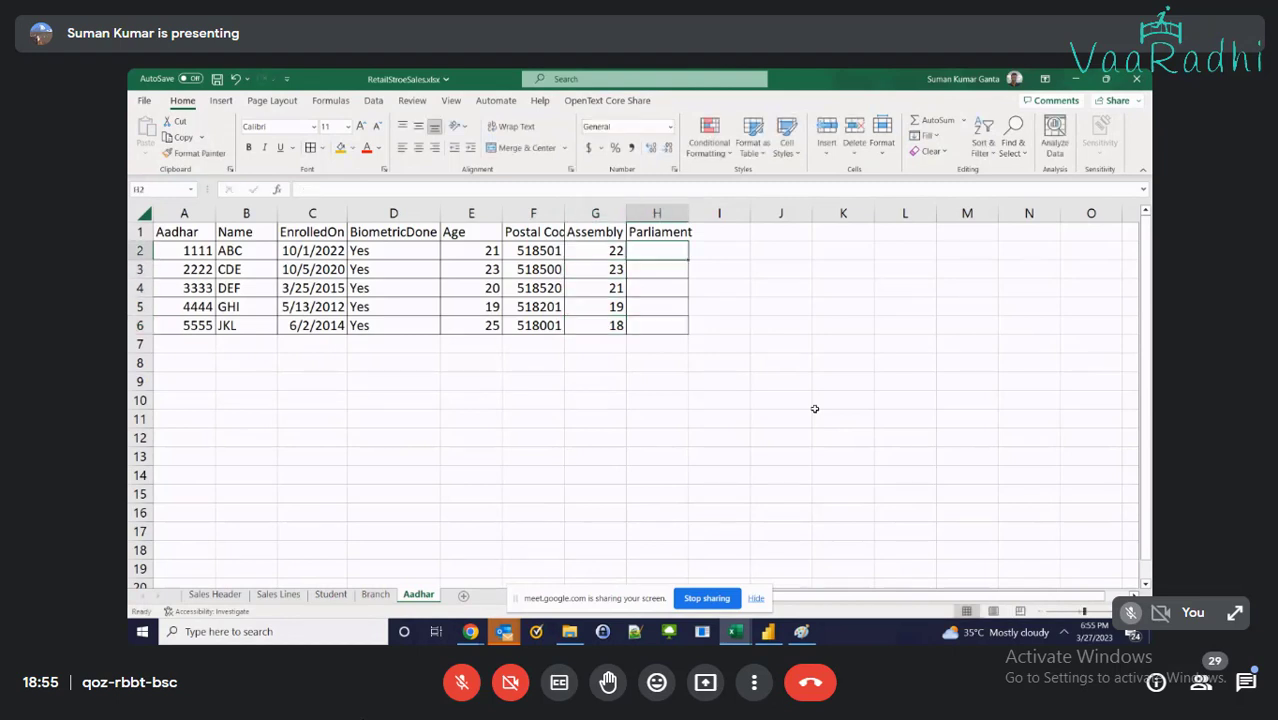
Enter Parliament values 1, 1, 2, 3, 3 in H2:H6 and copy the whole table A1:H6
{"action": "type", "text": "1"}
{"action": "key", "text": "Return"}
{"action": "type", "text": "1"}
{"action": "key", "text": "Tab"}
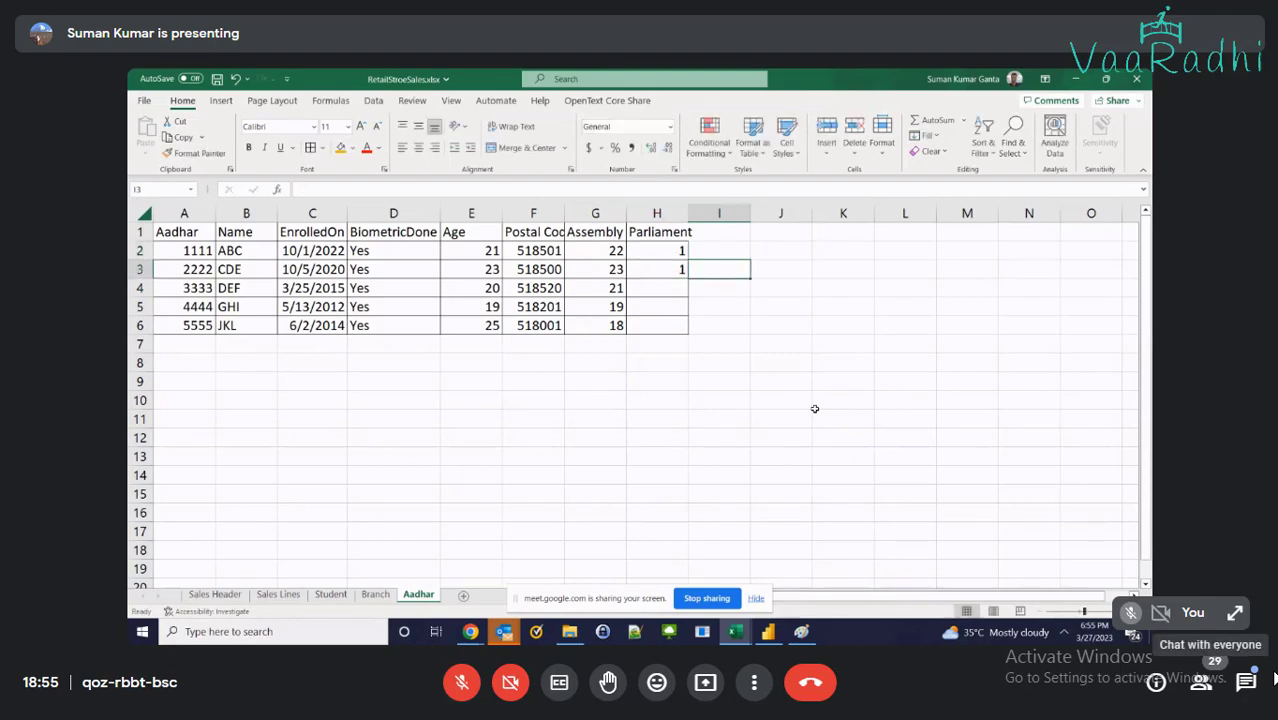
{"action": "type", "text": "2"}
{"action": "key", "text": "Tab"}
{"action": "key", "text": "F2"}
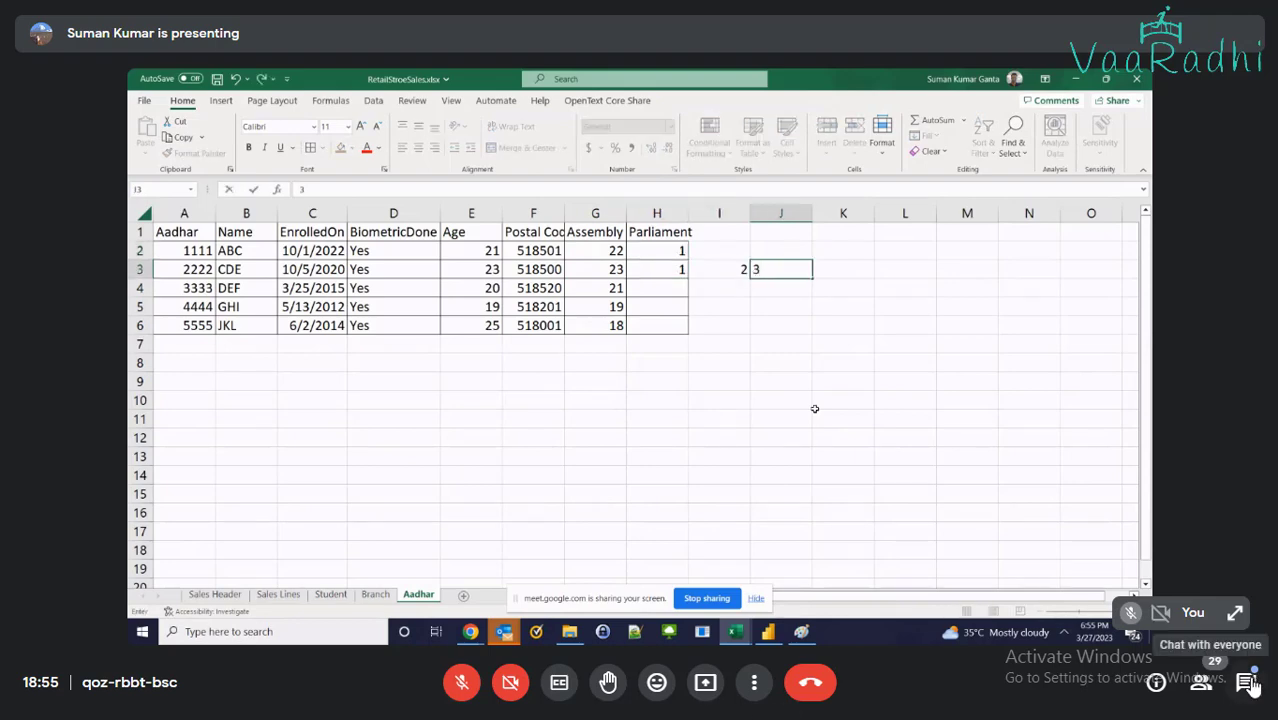
{"action": "left_click", "coordinate": [1250, 683]}
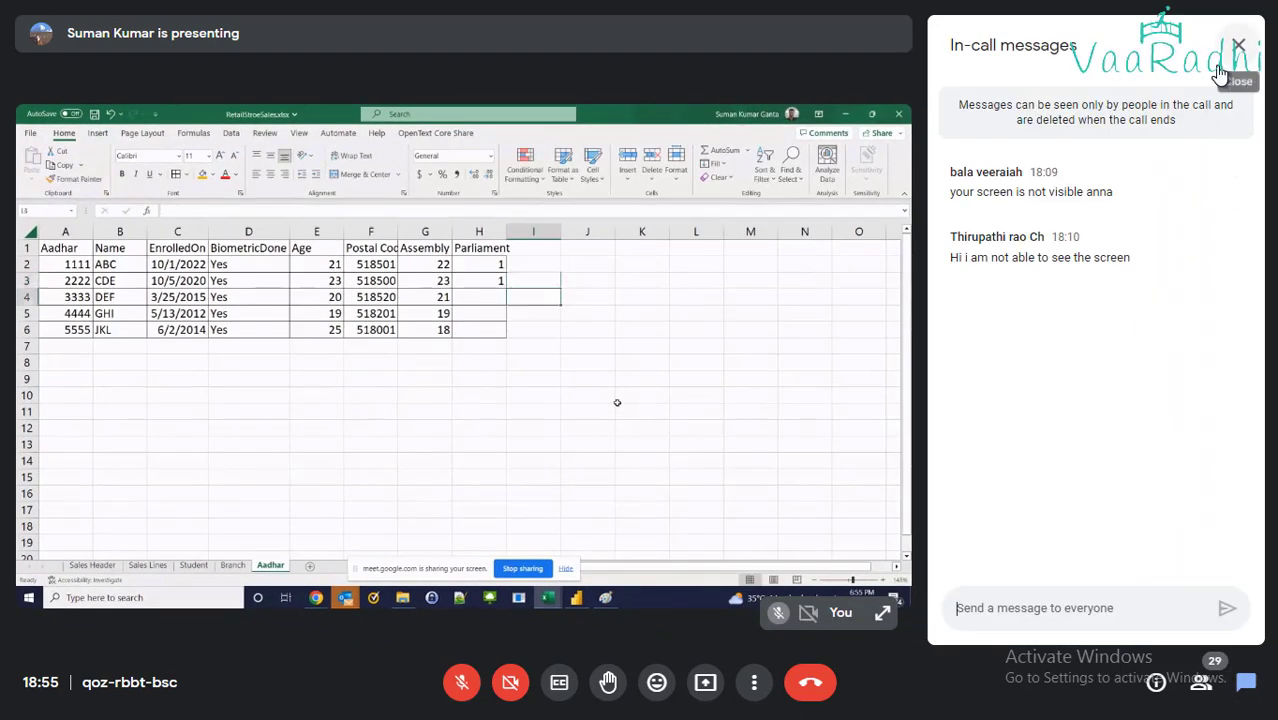
{"action": "left_click", "coordinate": [1225, 36]}
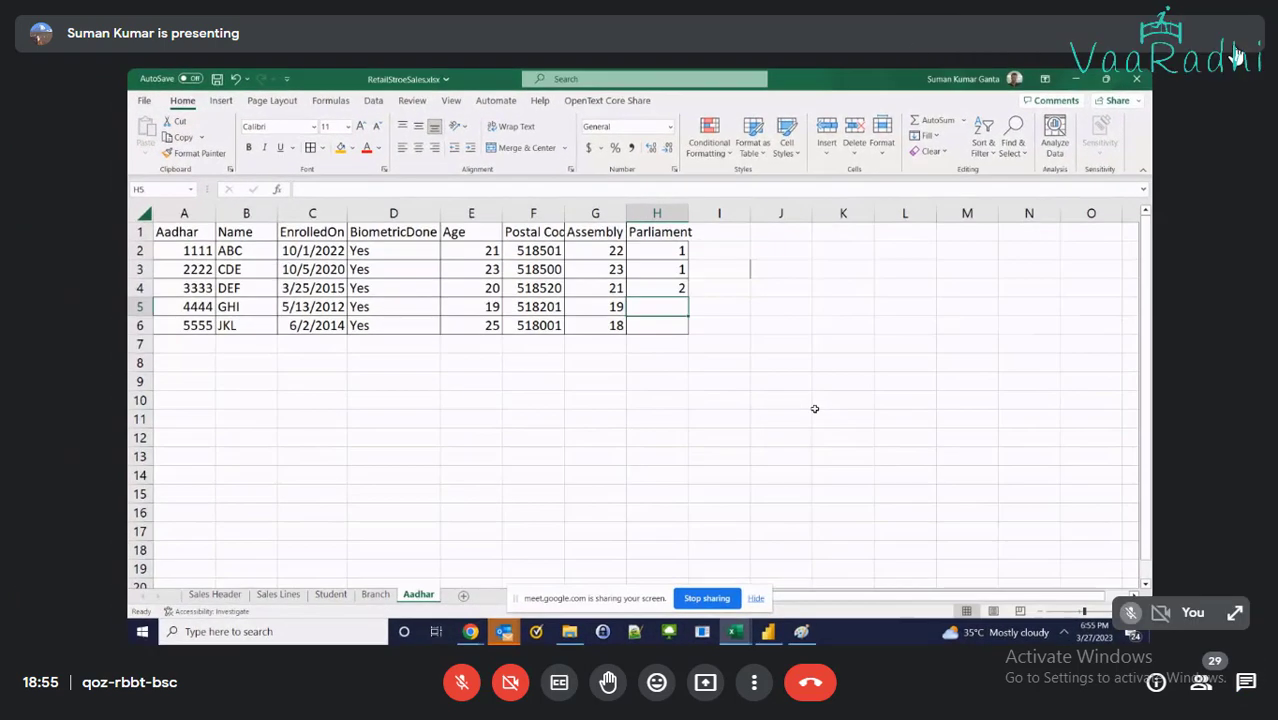
{"action": "key", "text": "Return"}
{"action": "type", "text": "3"}
{"action": "key", "text": "ctrl+shift+Left"}
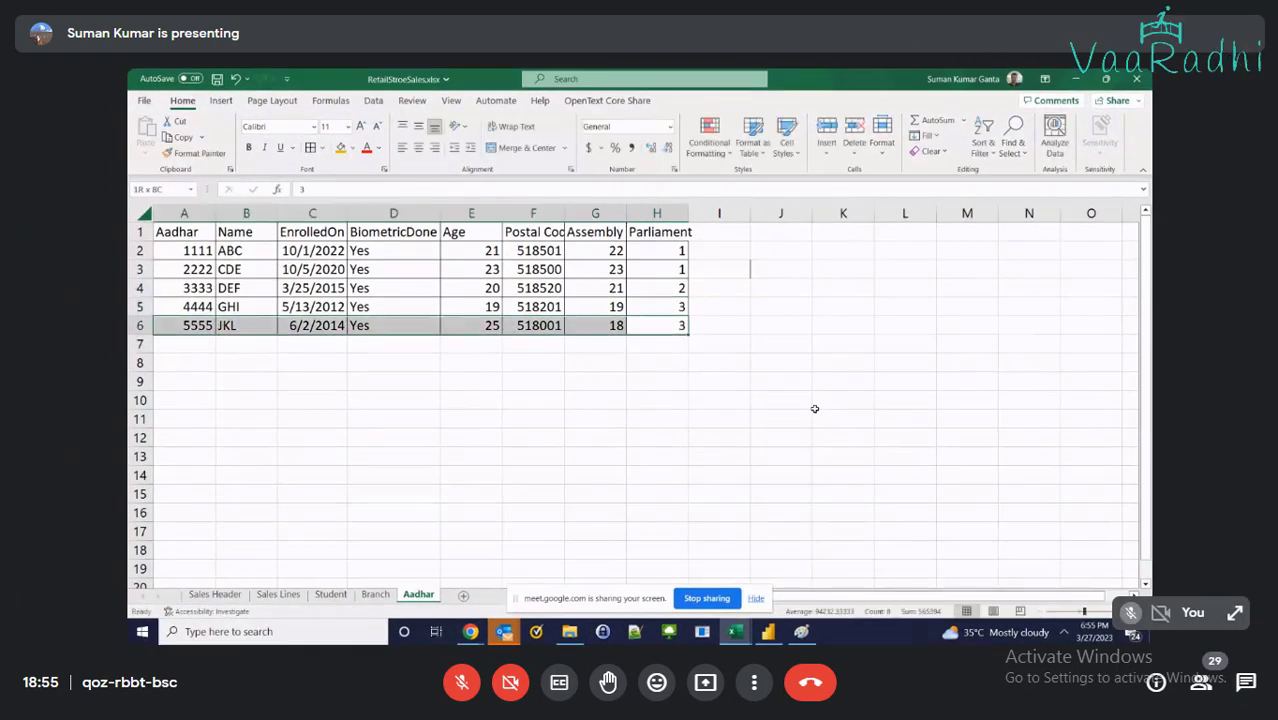
{"action": "key", "text": "ctrl+shift+Up"}
{"action": "key", "text": "ctrl+c"}
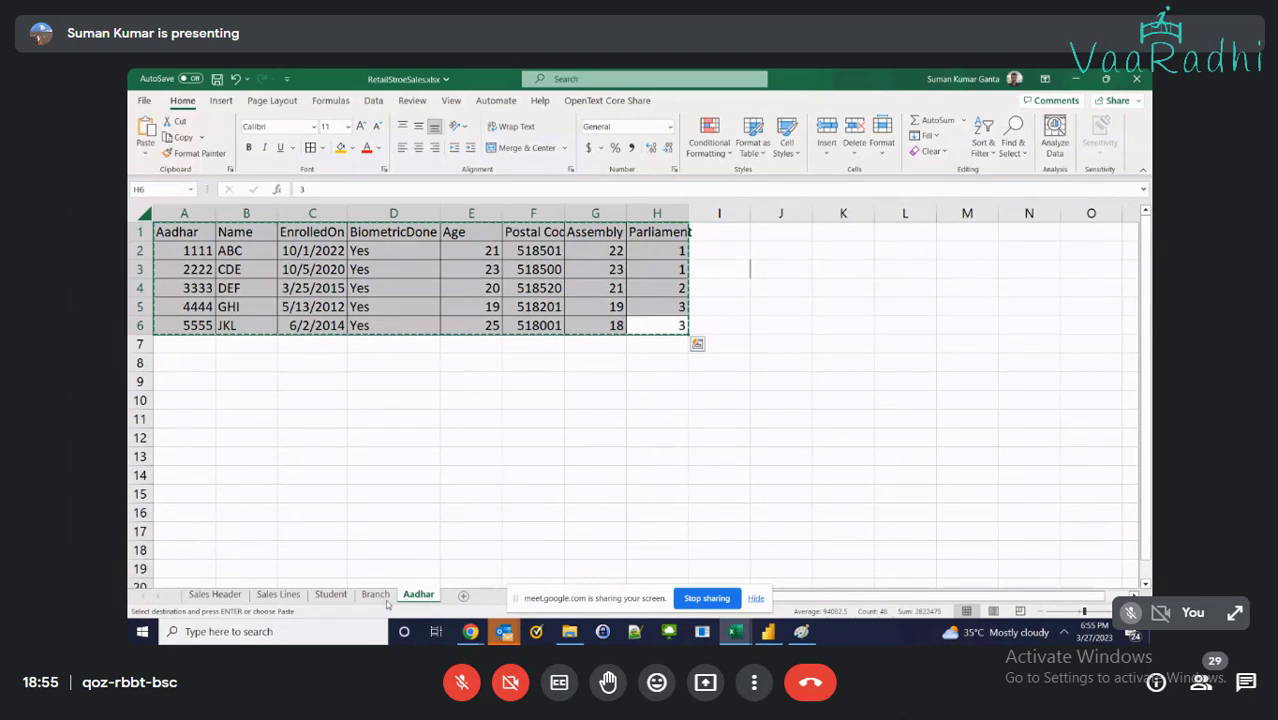
Paste the Aadhar table at A8 on the Student sheet and autofit column C
{"action": "left_click", "coordinate": [378, 595]}
{"action": "left_click", "coordinate": [418, 594]}
{"action": "left_click", "coordinate": [331, 594]}
{"action": "left_click", "coordinate": [182, 359]}
{"action": "left_click", "coordinate": [182, 383]}
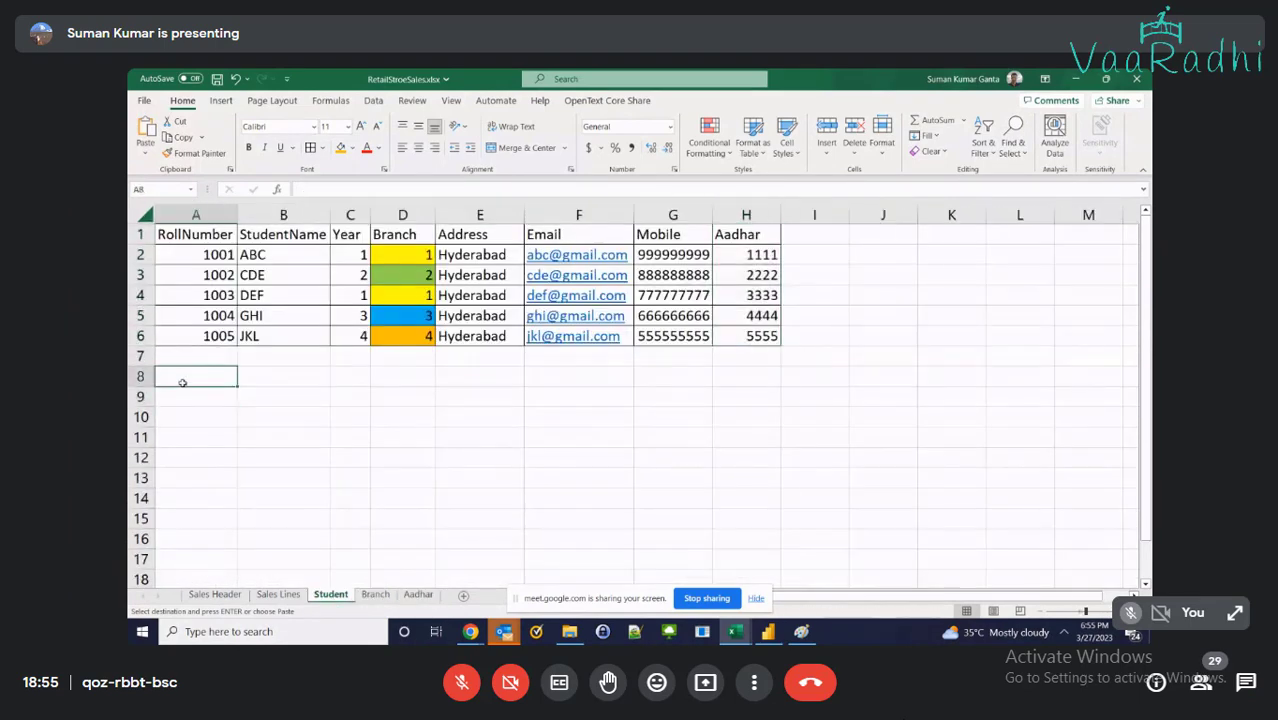
{"action": "key", "text": "ctrl+v"}
{"action": "double_click", "coordinate": [370, 216]}
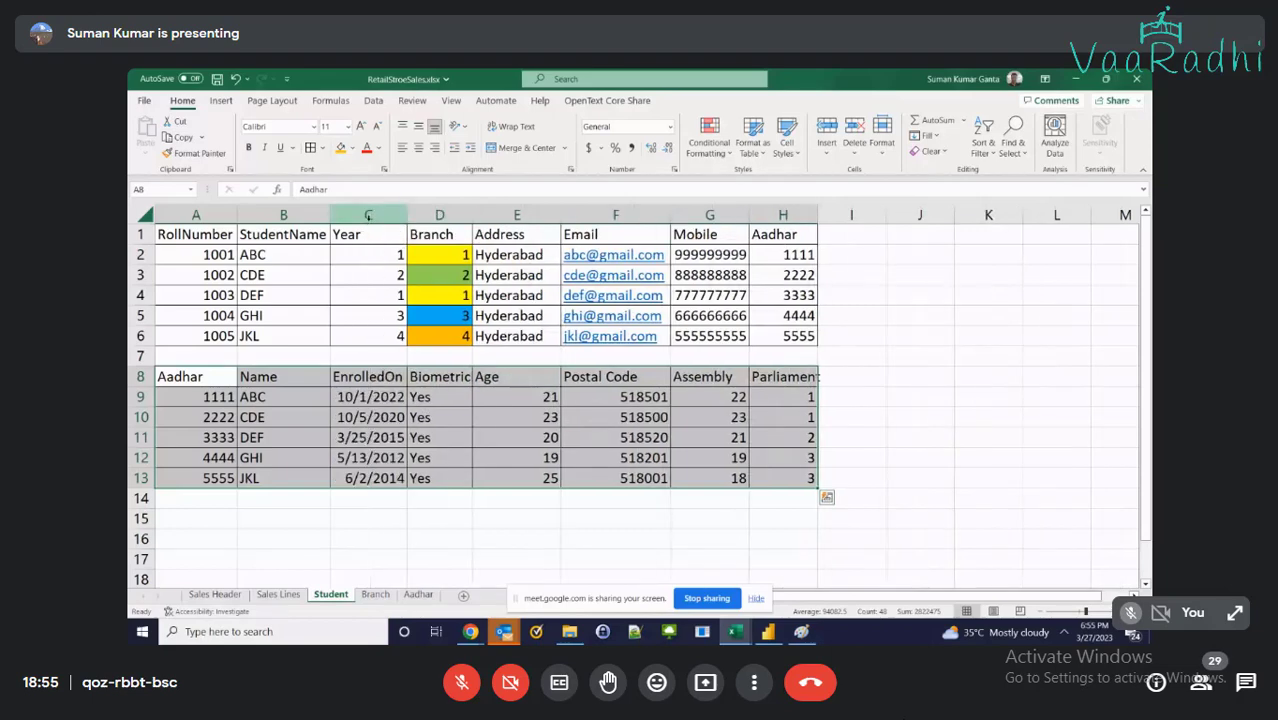
Shade the students' Aadhar values H2:H6 and the pasted Aadhar column light gold
{"action": "left_click_drag", "start_coordinate": [776, 256], "coordinate": [788, 336]}
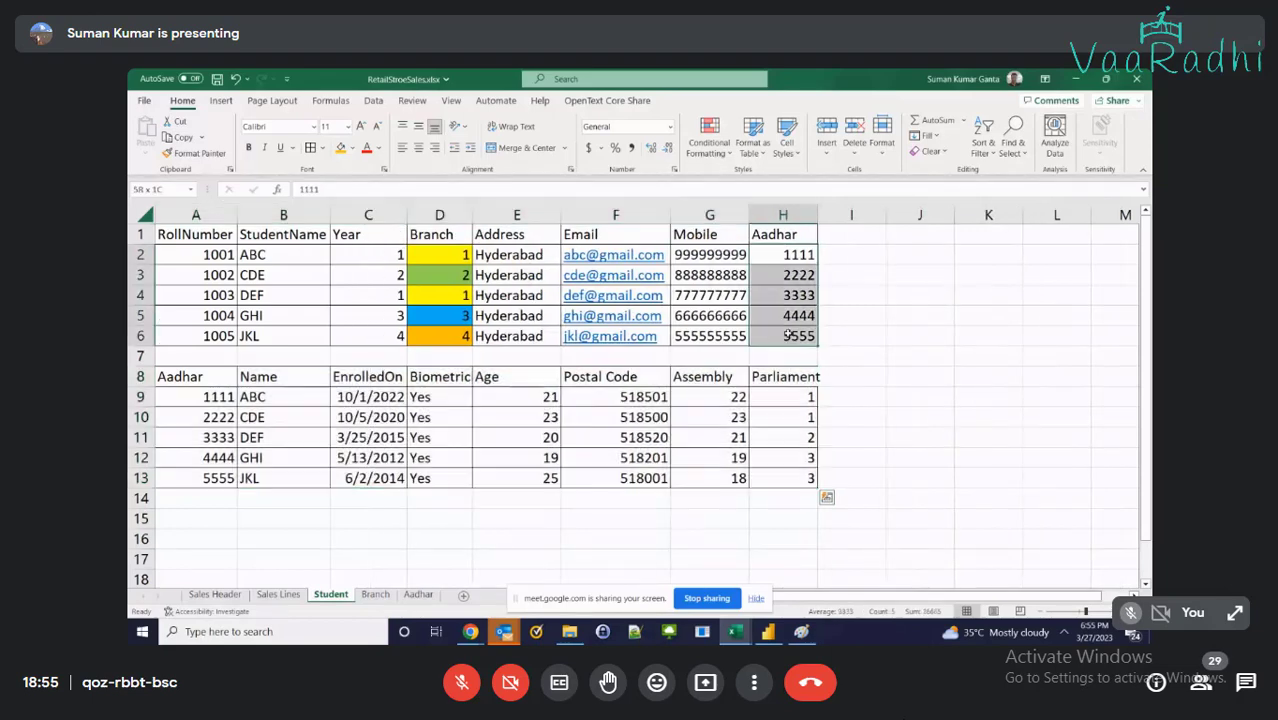
{"action": "left_click", "coordinate": [352, 148]}
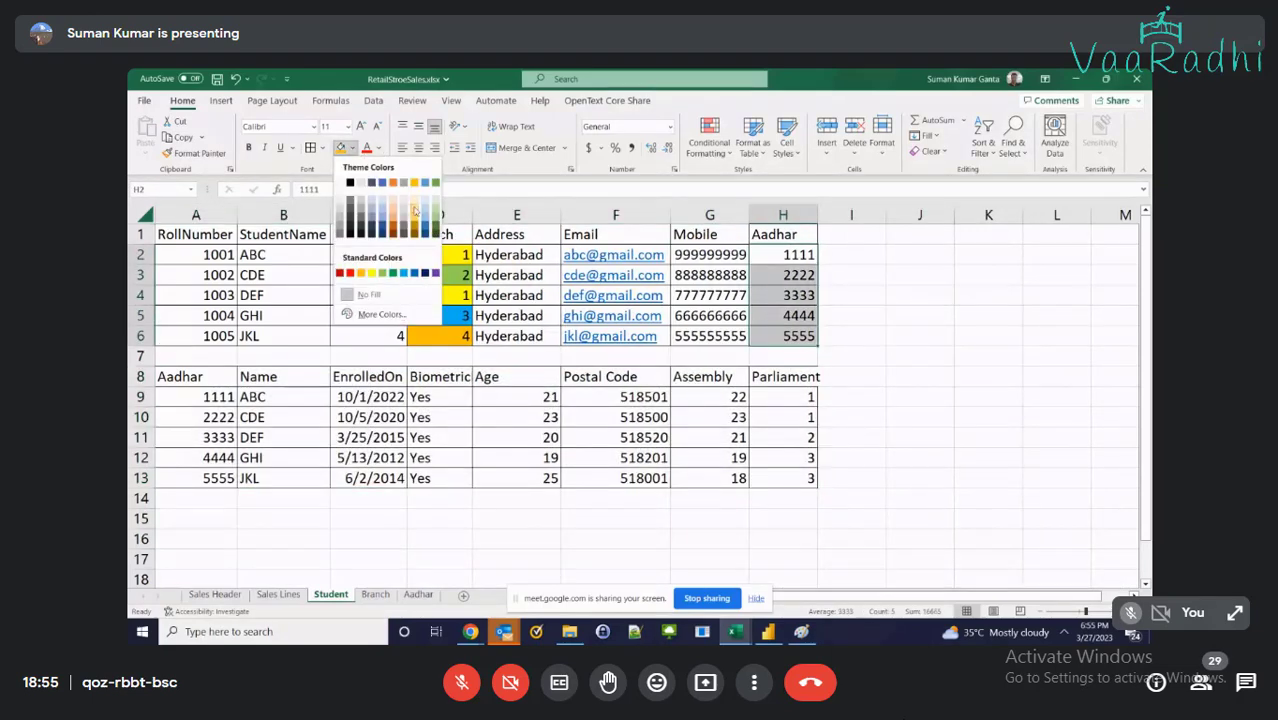
{"action": "left_click", "coordinate": [442, 253]}
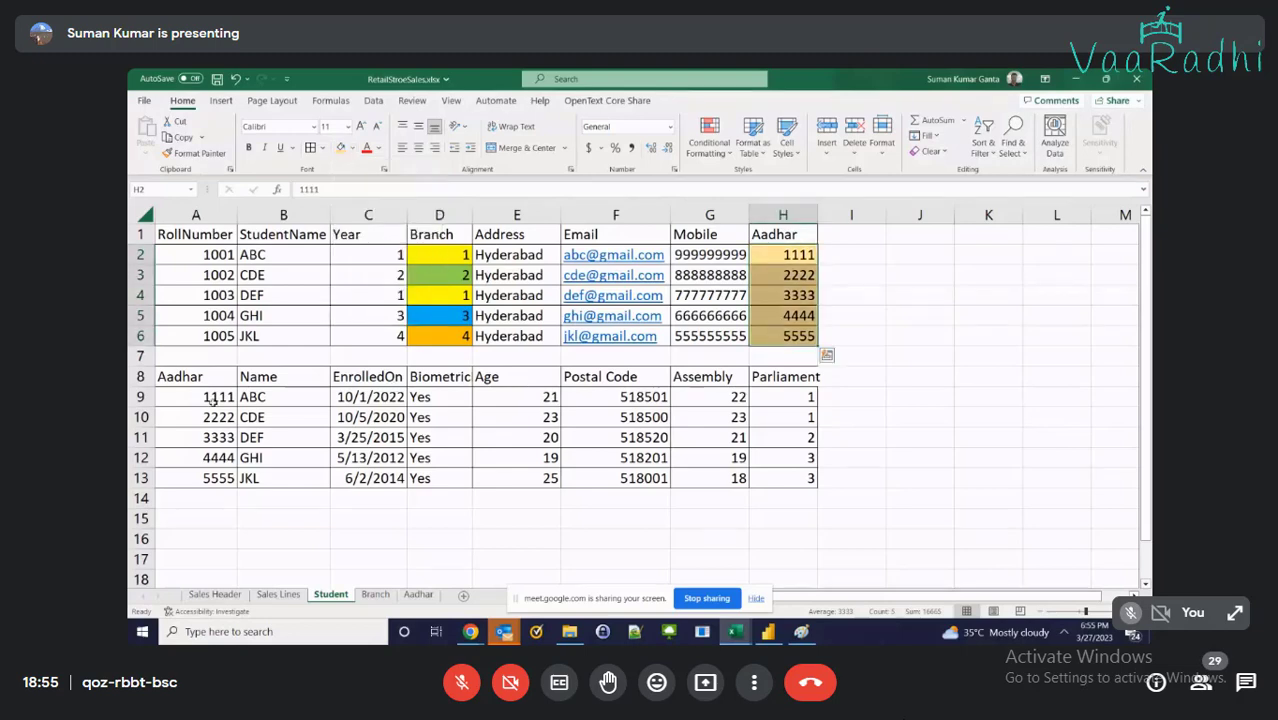
{"action": "left_click_drag", "start_coordinate": [210, 400], "coordinate": [208, 475]}
{"action": "key", "text": "ctrl+v"}
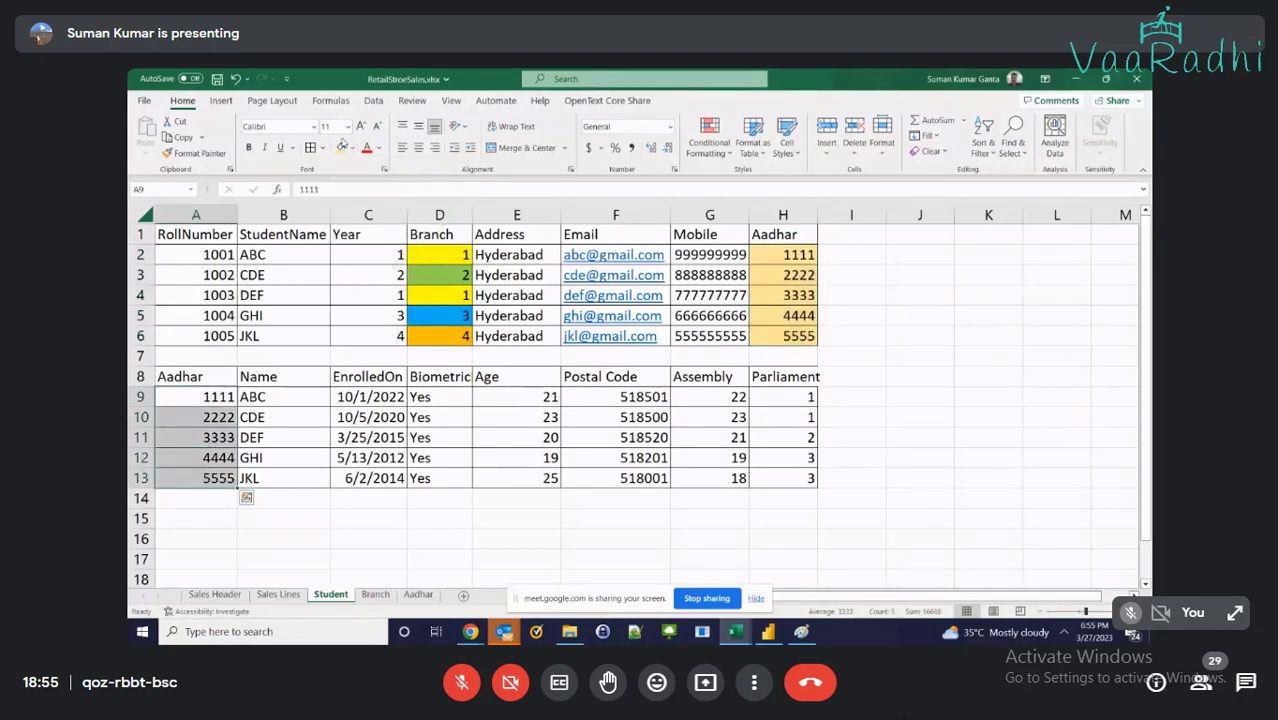
{"action": "left_click", "coordinate": [341, 147]}
{"action": "left_click_drag", "start_coordinate": [207, 388], "coordinate": [385, 424]}
{"action": "key", "text": "Escape"}
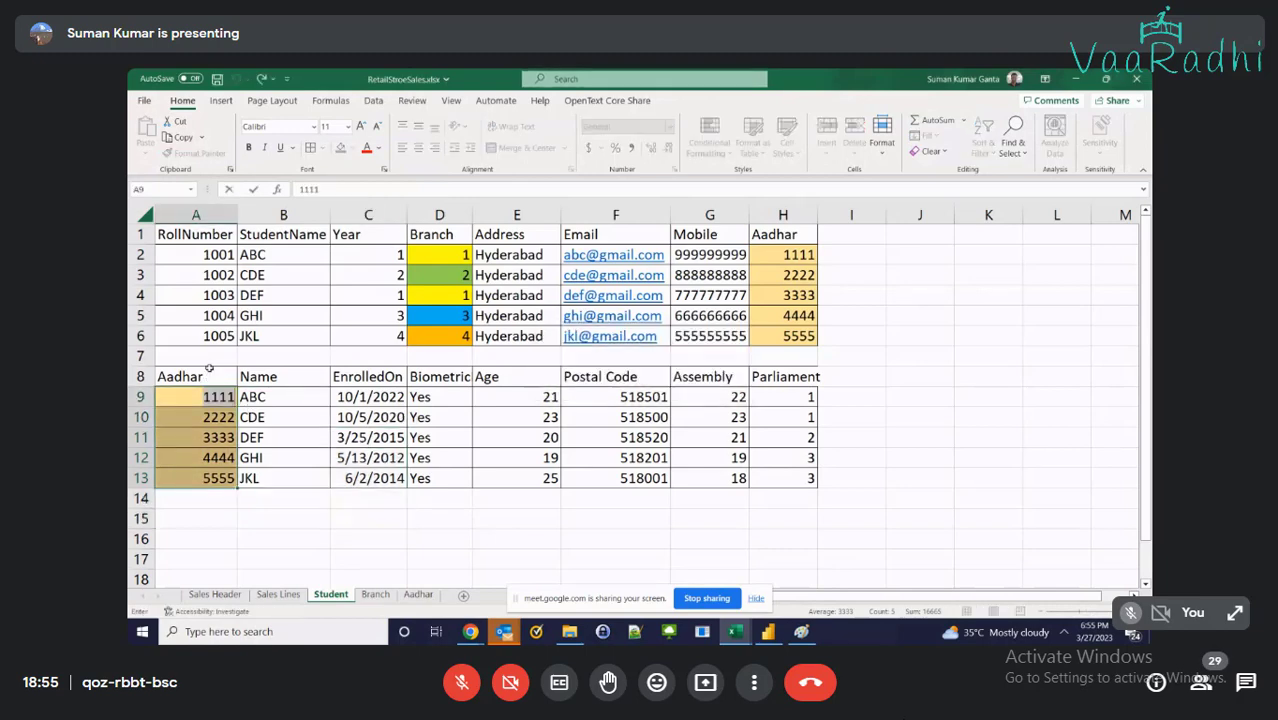
Move the pasted Aadhar table to H8 and widen the EnrolledOn column
{"action": "left_click_drag", "start_coordinate": [195, 376], "coordinate": [800, 472]}
{"action": "key", "text": "ctrl+c"}
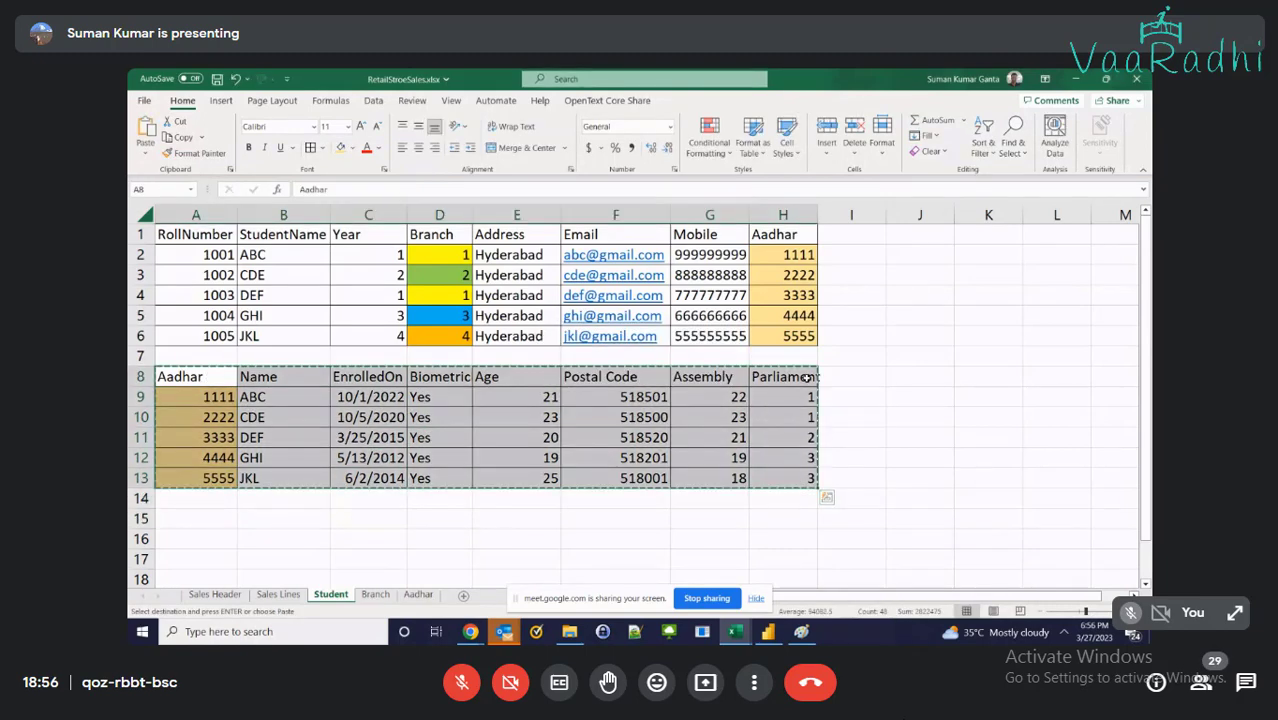
{"action": "left_click", "coordinate": [806, 377]}
{"action": "key", "text": "Return"}
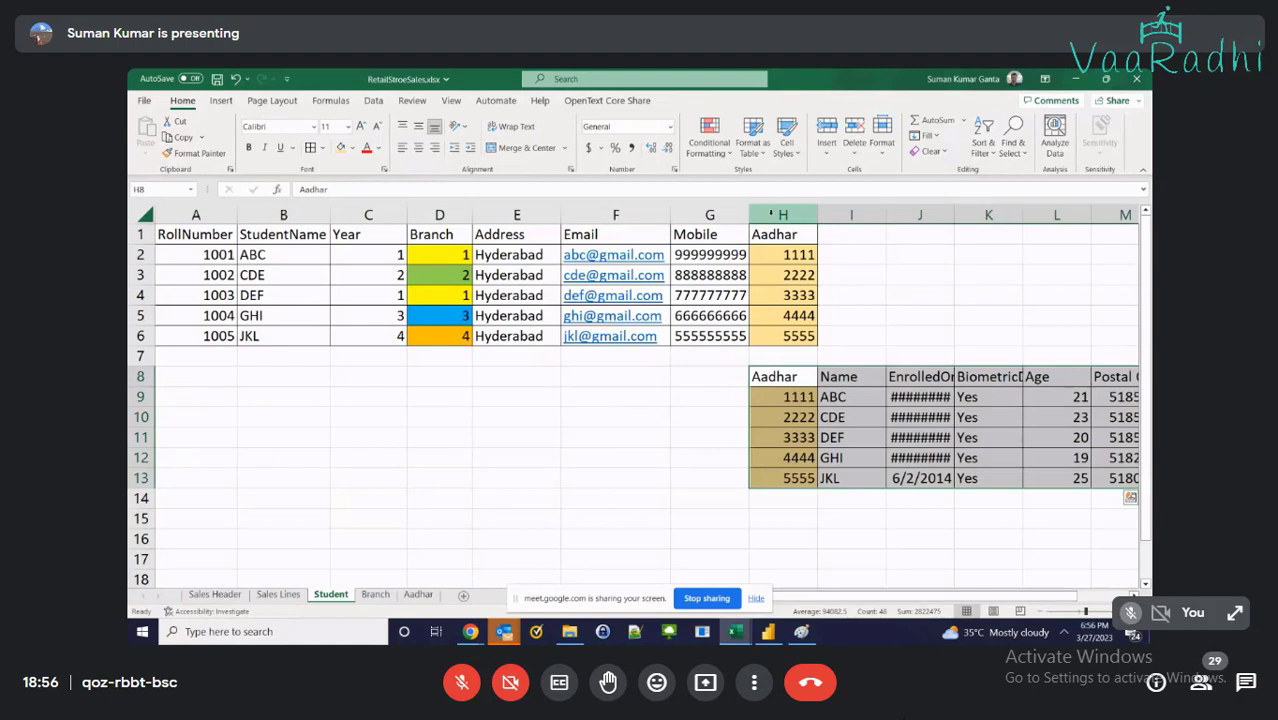
{"action": "double_click", "coordinate": [954, 214]}
{"action": "left_click", "coordinate": [895, 336]}
Shift the Aadhar table down two rows so it starts at H10
{"action": "left_click", "coordinate": [780, 254]}
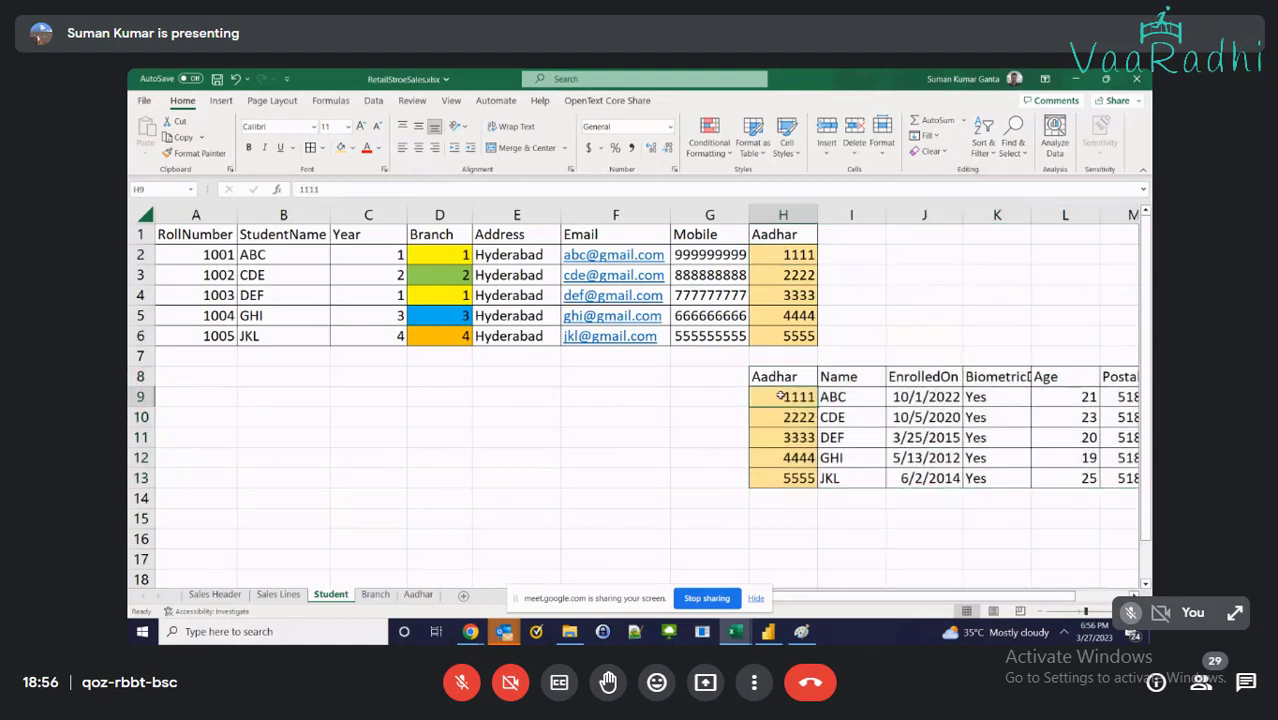
{"action": "left_click", "coordinate": [830, 397]}
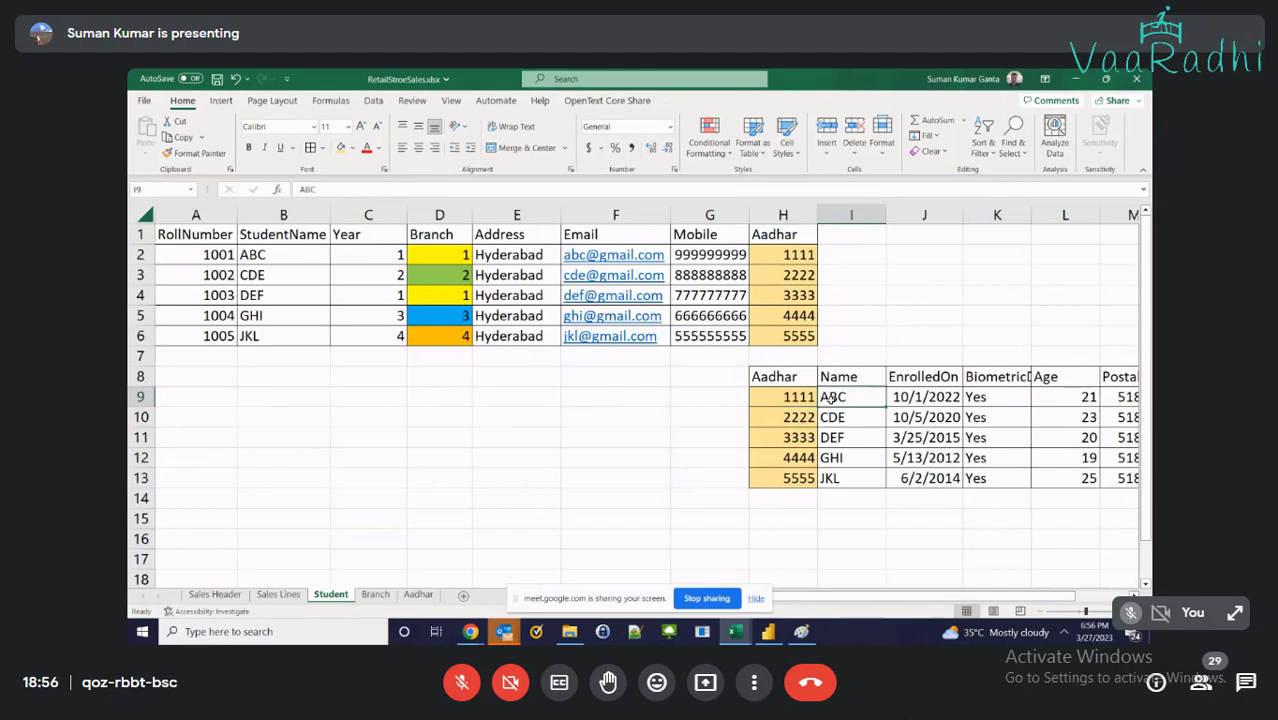
{"action": "left_click", "coordinate": [785, 364]}
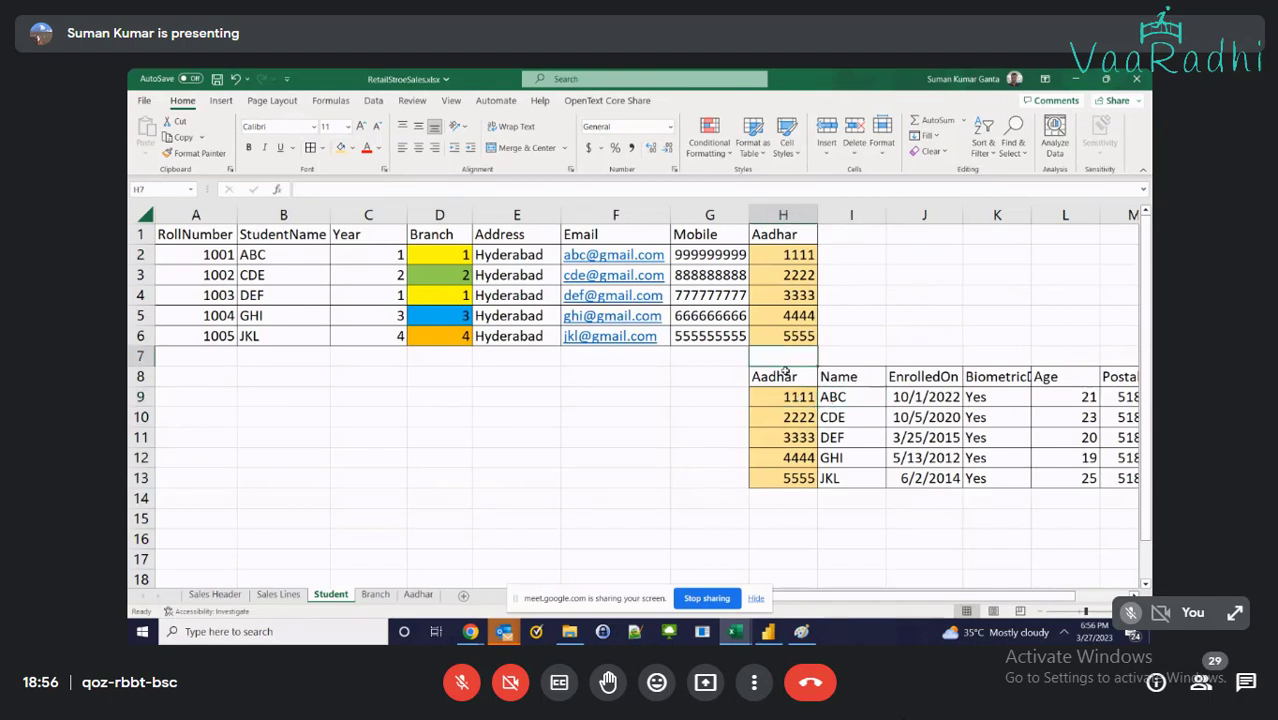
{"action": "left_click", "coordinate": [785, 369]}
{"action": "key", "text": "ctrl+shift+Down"}
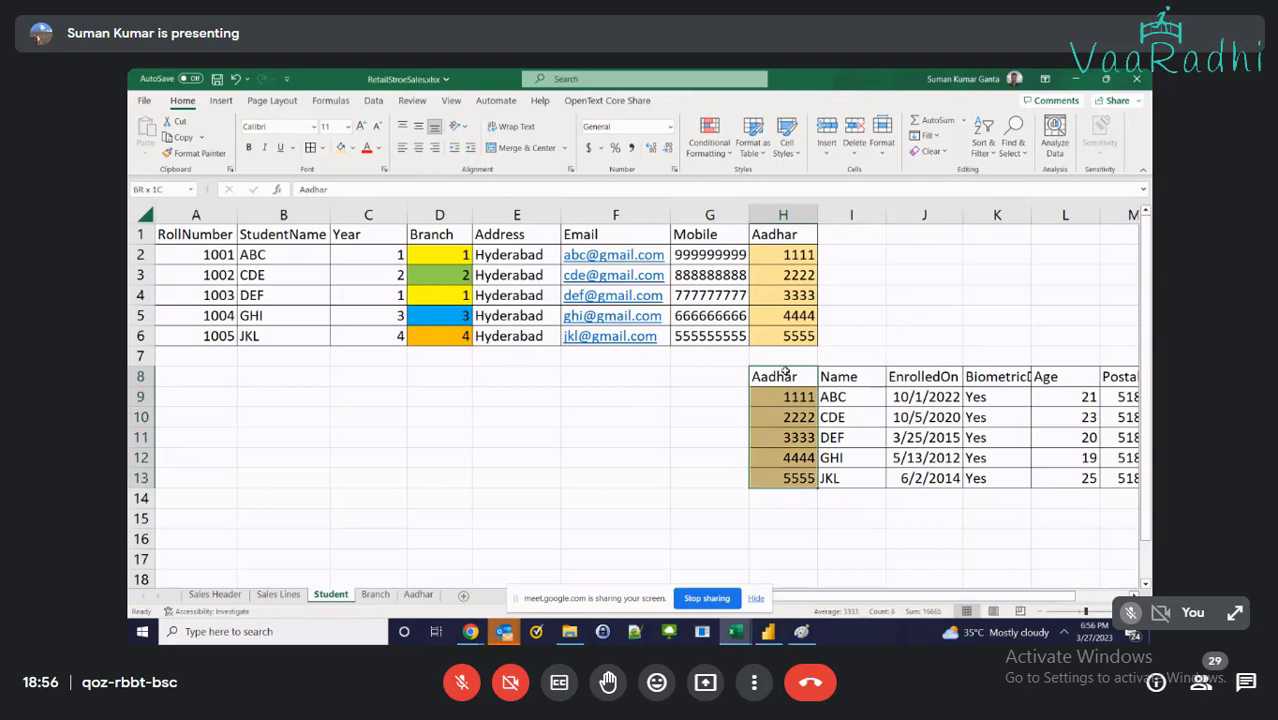
{"action": "key", "text": "ctrl+shift+Right"}
{"action": "key", "text": "ctrl+x"}
{"action": "key", "text": "Down"}
{"action": "key", "text": "Down"}
{"action": "key", "text": "ctrl+v"}
{"action": "key", "text": "Up"}
{"action": "key", "text": "Down"}
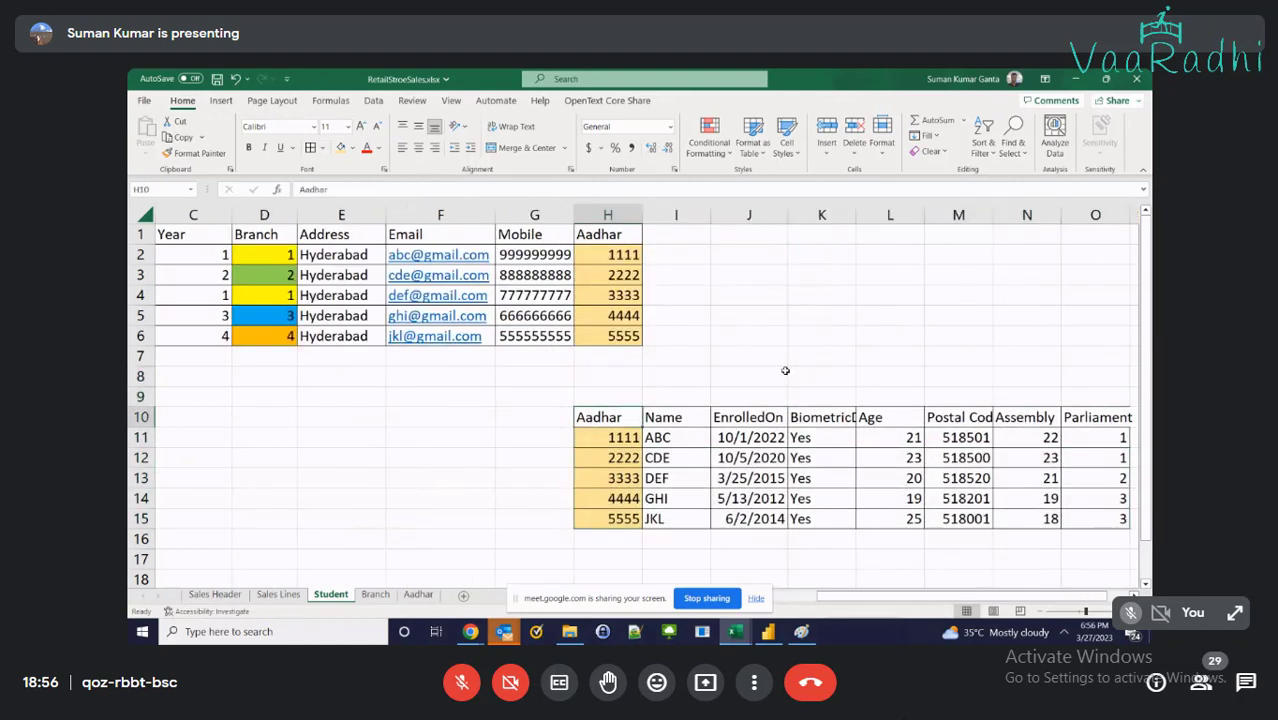
{"action": "key", "text": "Up"}
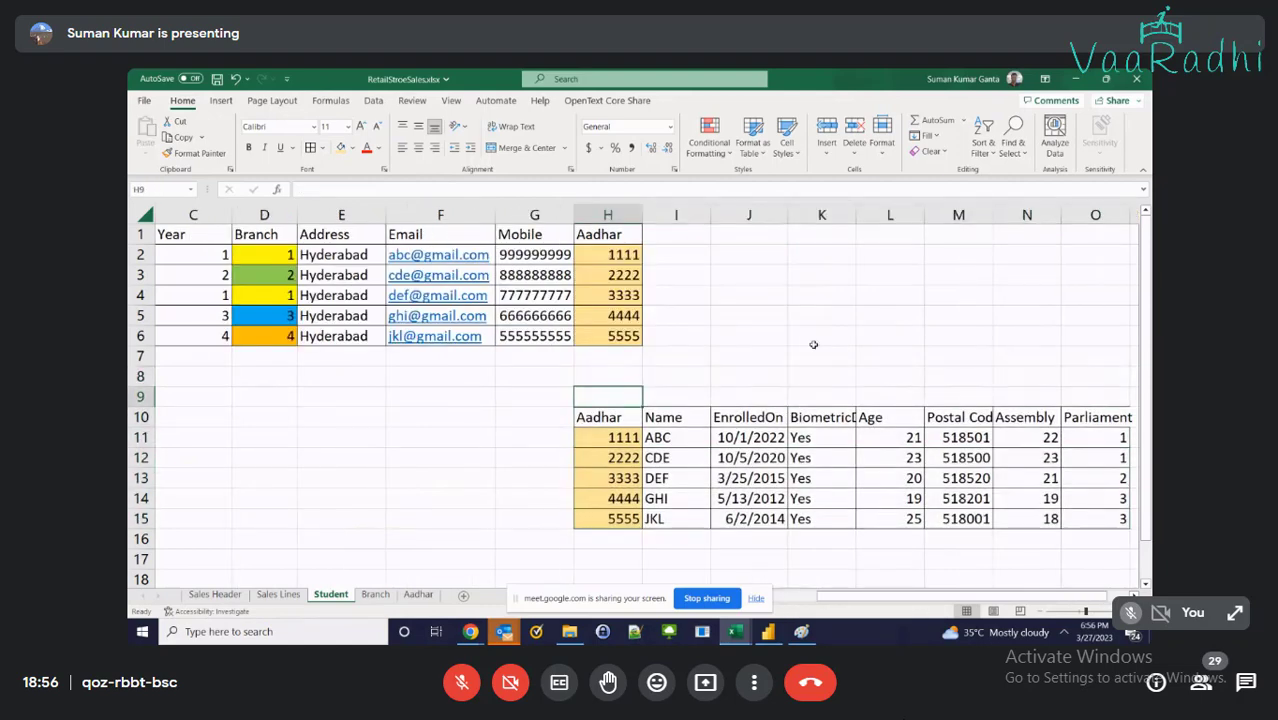
Draw a block arrow shape between the two Aadhar columns and make it narrower
{"action": "left_click", "coordinate": [221, 100]}
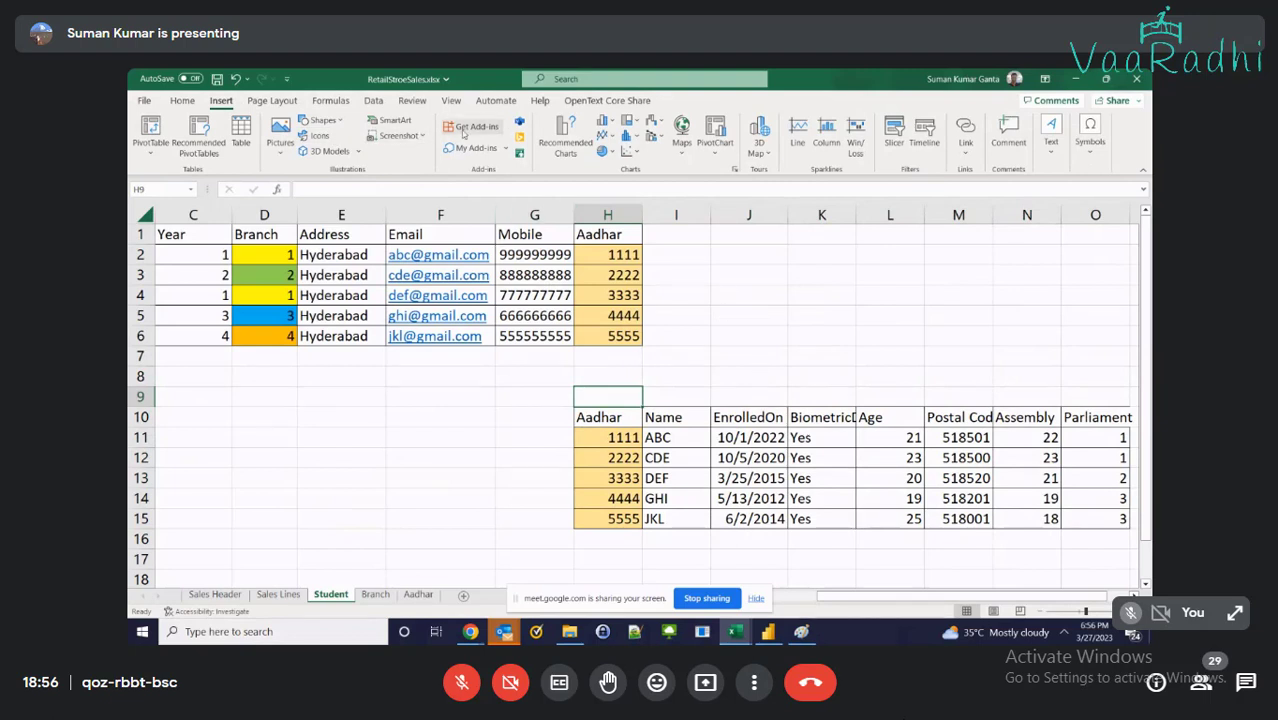
{"action": "left_click", "coordinate": [321, 120]}
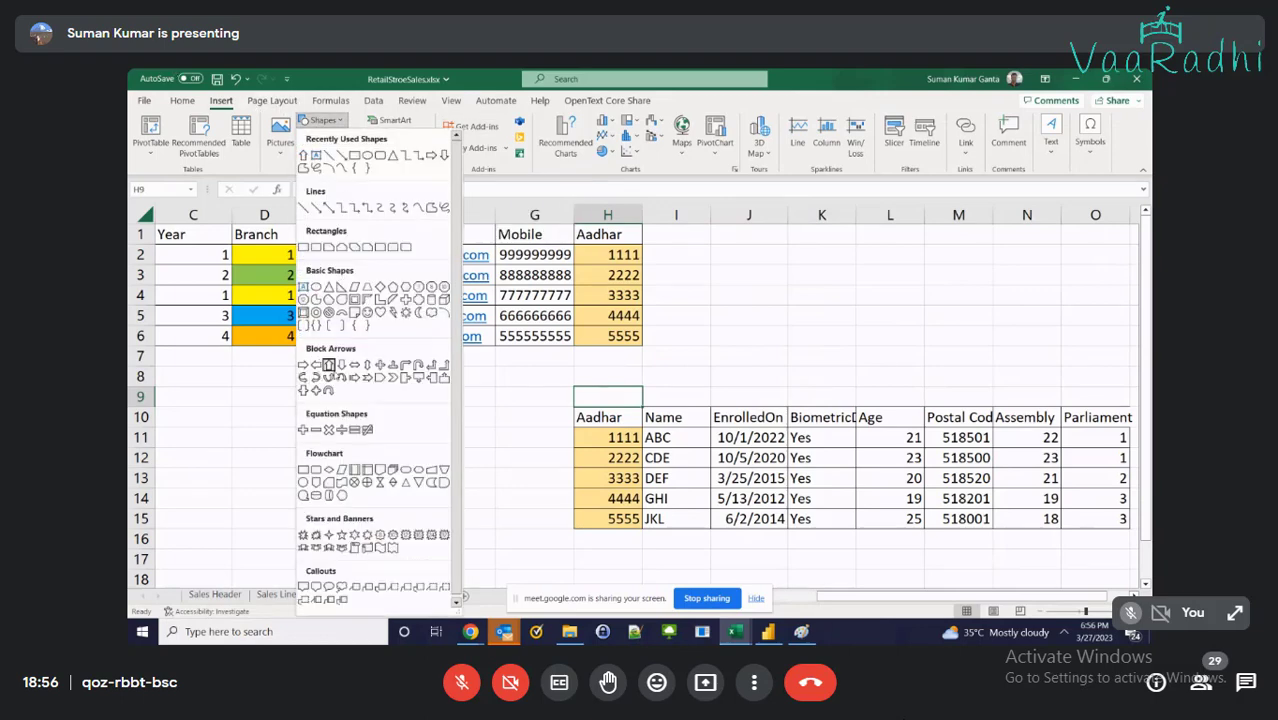
{"action": "left_click", "coordinate": [328, 364]}
{"action": "left_click", "coordinate": [583, 397]}
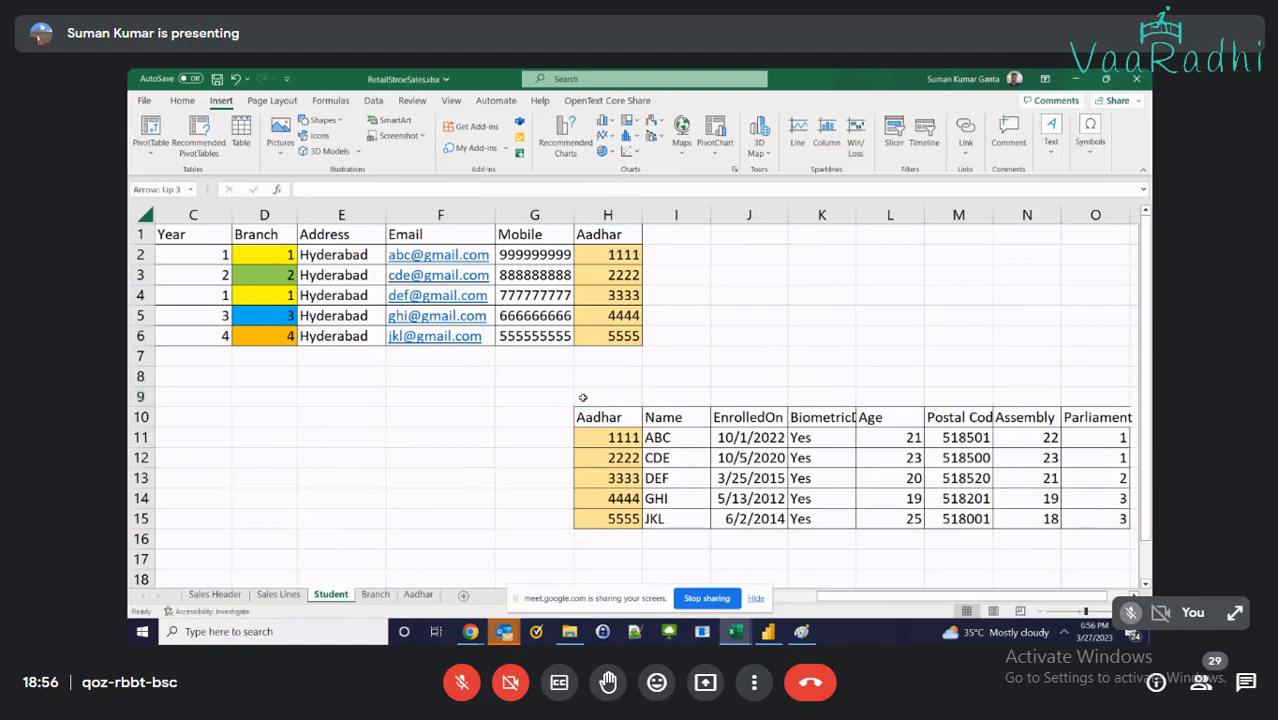
{"action": "left_click_drag", "start_coordinate": [574, 491], "coordinate": [608, 406]}
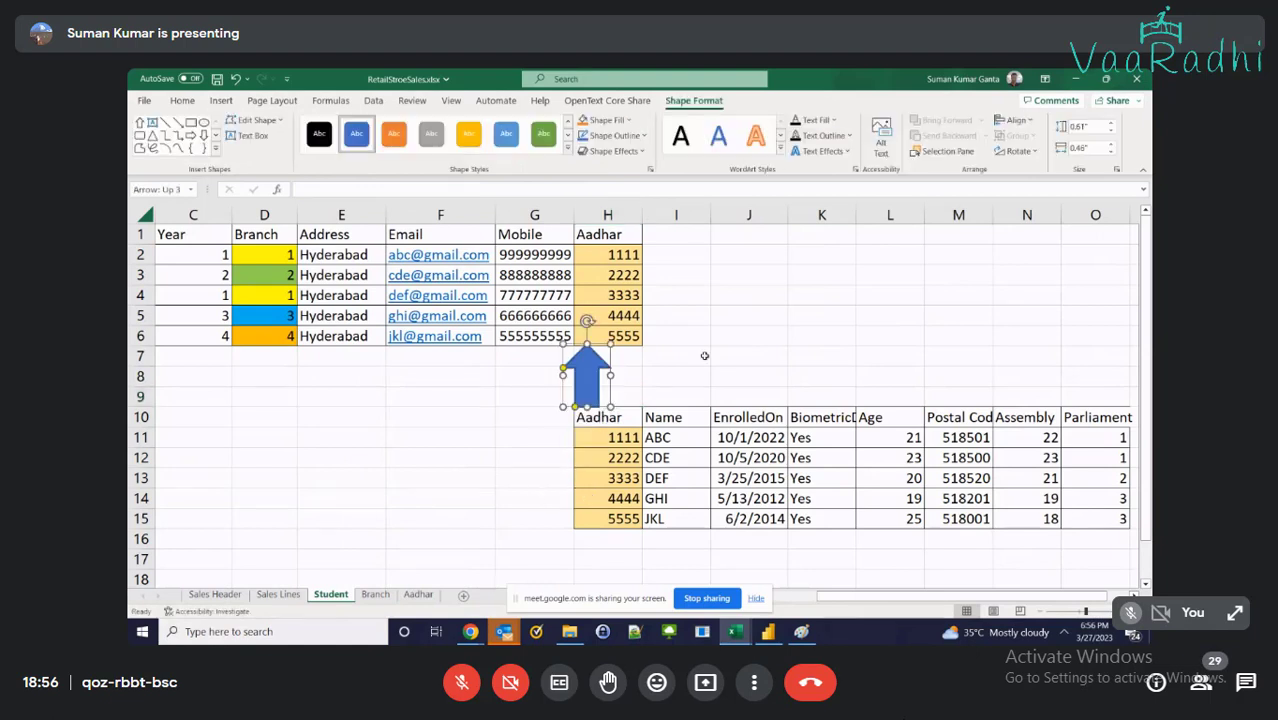
{"action": "left_click", "coordinate": [700, 355]}
{"action": "left_click", "coordinate": [592, 382]}
{"action": "left_click_drag", "start_coordinate": [609, 375], "coordinate": [597, 375]}
{"action": "left_click", "coordinate": [676, 376]}
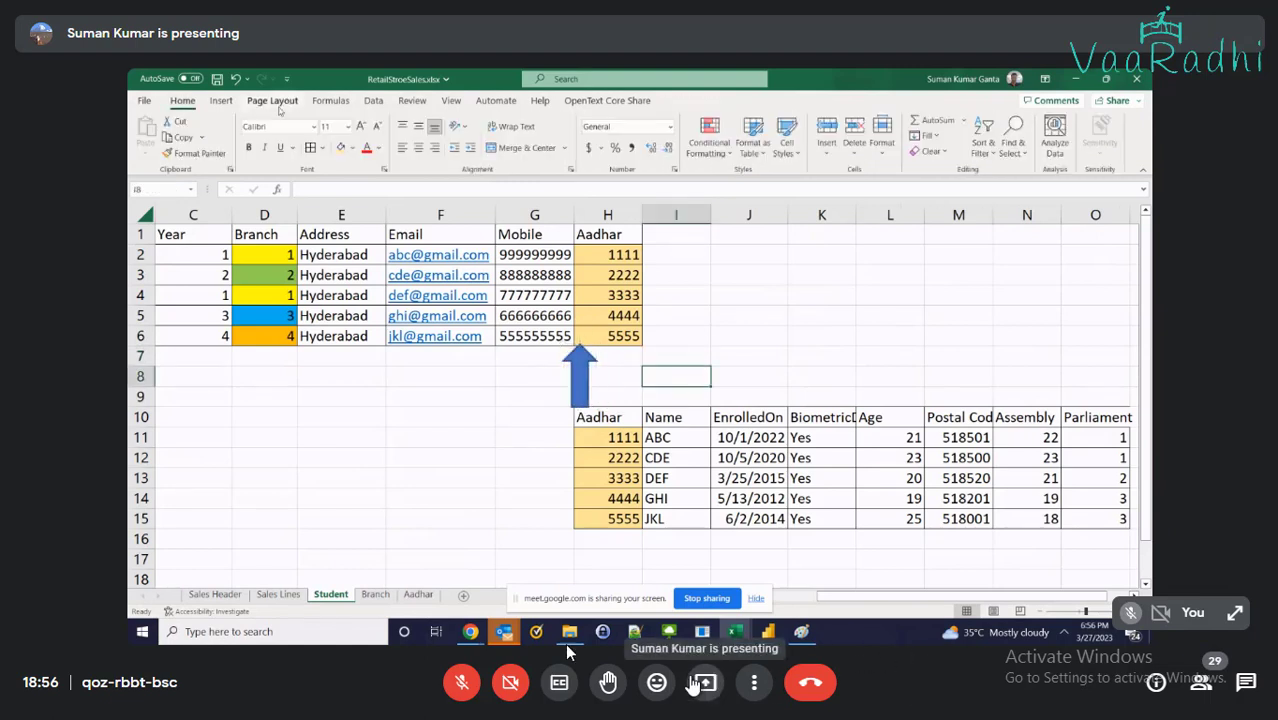
Unmute and mute the meeting microphone twice
{"action": "left_click", "coordinate": [463, 681]}
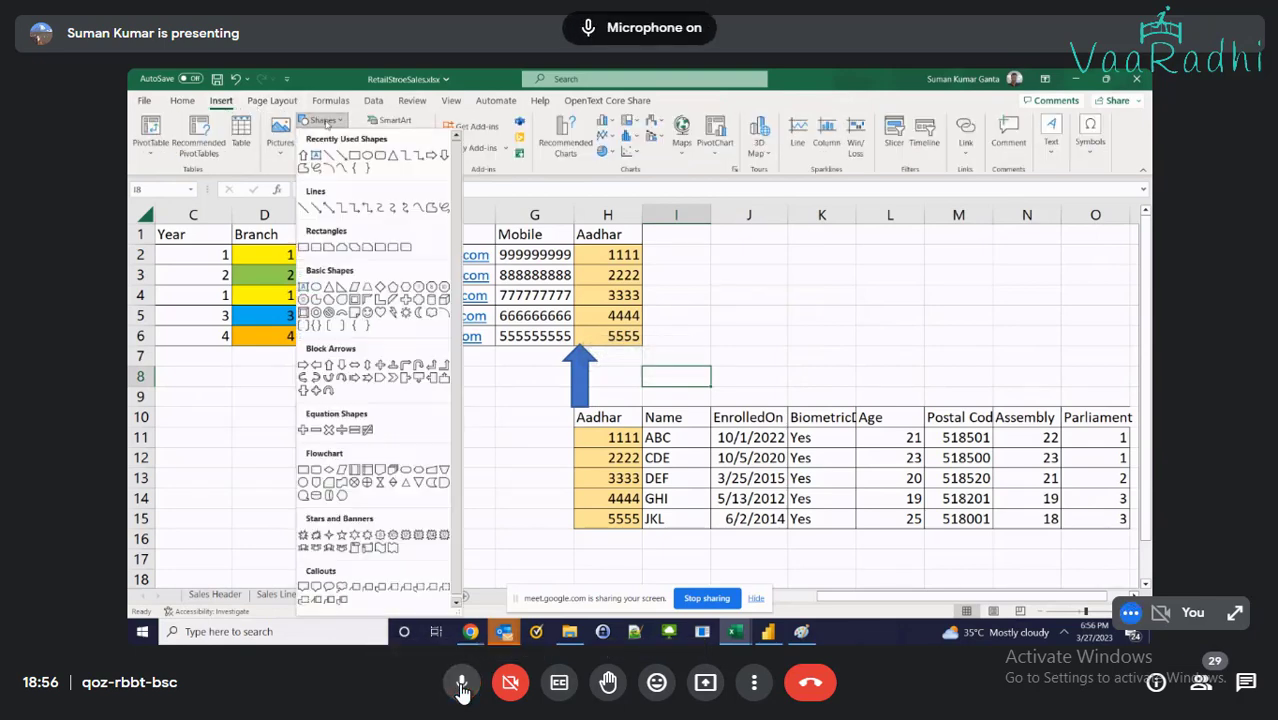
{"action": "left_click", "coordinate": [462, 686]}
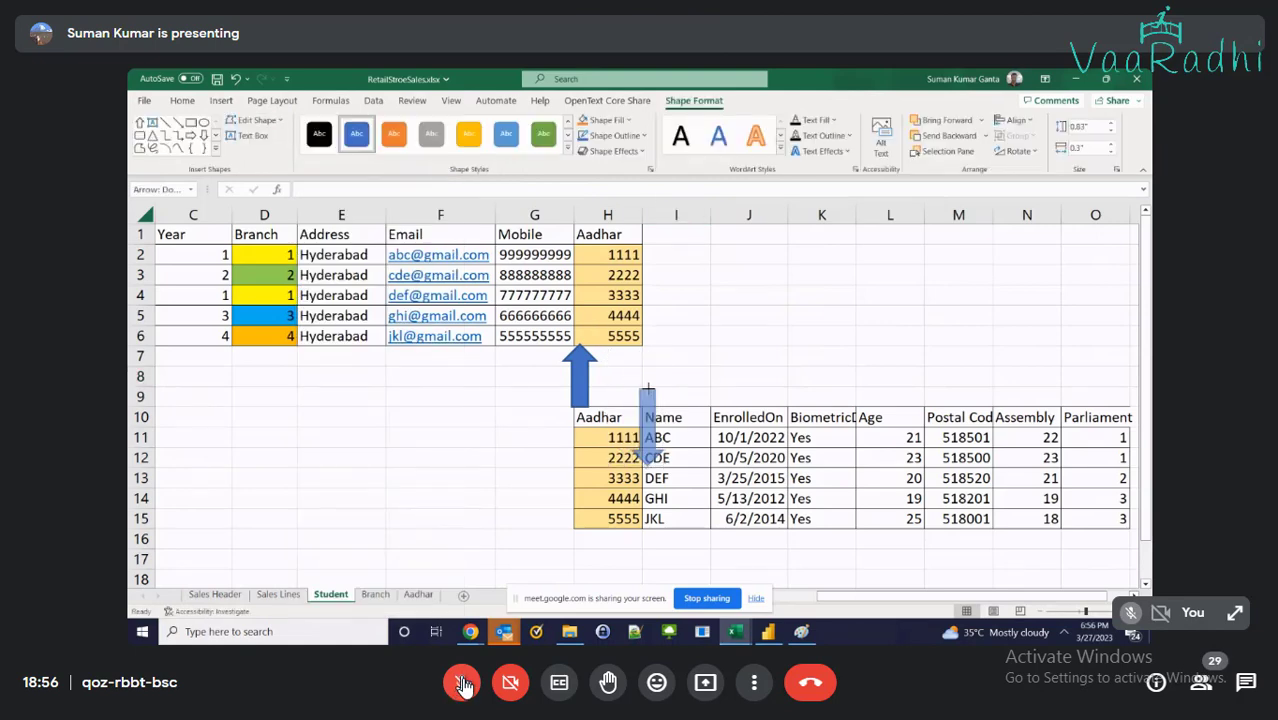
{"action": "left_click", "coordinate": [464, 684]}
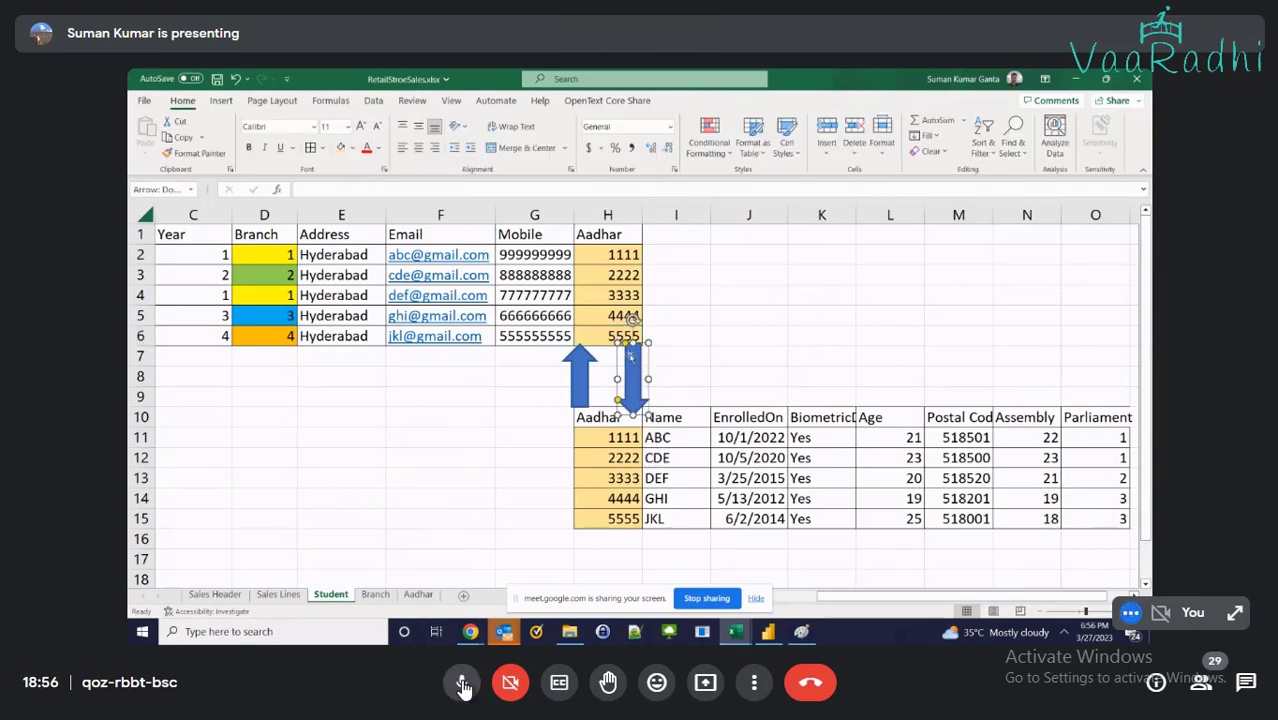
{"action": "left_click", "coordinate": [463, 686]}
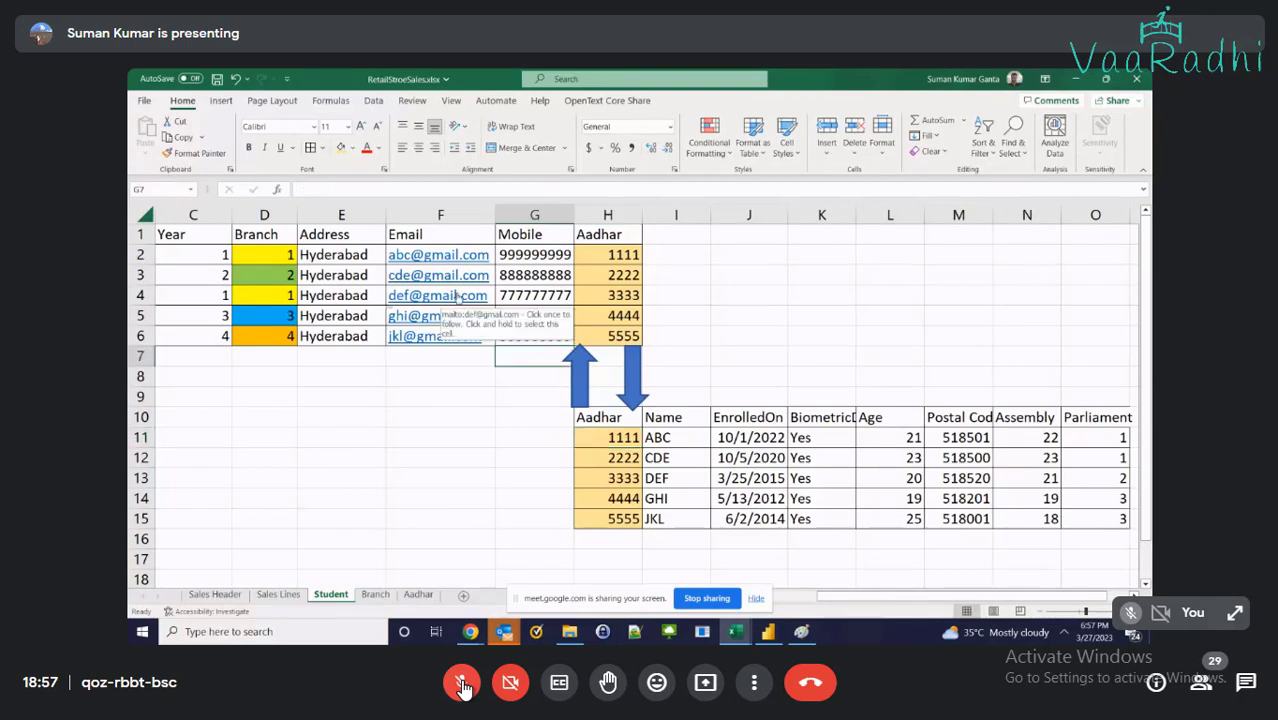
Nudge the blue up arrow into place between the tables and select the down arrow
{"action": "left_click", "coordinate": [566, 377]}
{"action": "left_click_drag", "start_coordinate": [563, 377], "coordinate": [568, 380]}
{"action": "left_click", "coordinate": [620, 377]}
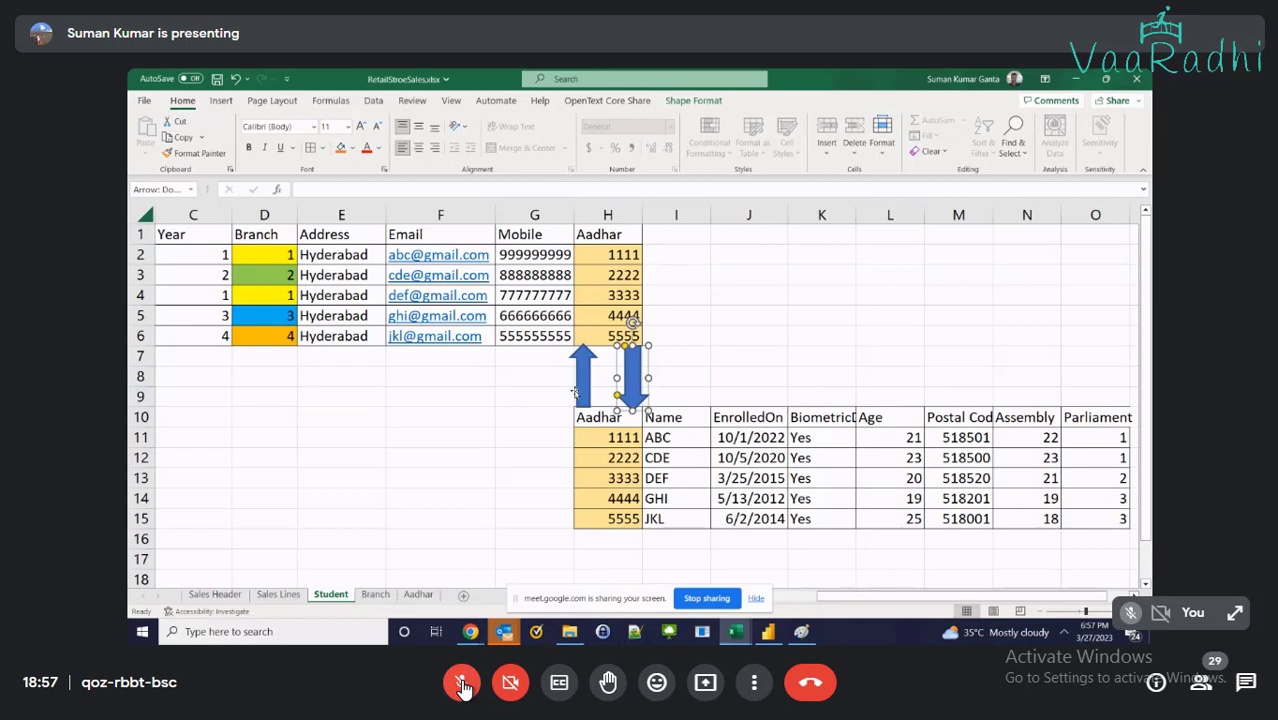
Label both arrows with 'one' on each side in cells G8, G9, I8 and I9
{"action": "left_click", "coordinate": [533, 377]}
{"action": "type", "text": "one"}
{"action": "key", "text": "Return"}
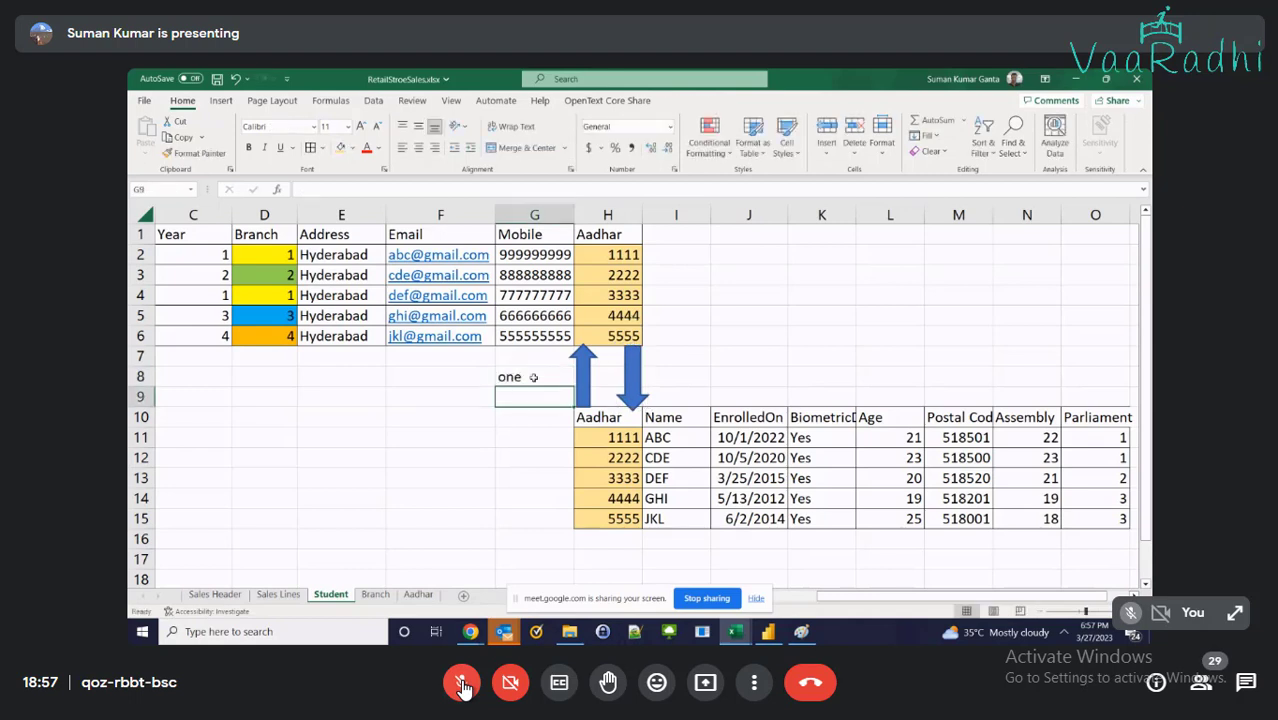
{"action": "type", "text": "one"}
{"action": "key", "text": "Tab"}
{"action": "key", "text": "Up"}
{"action": "key", "text": "Right"}
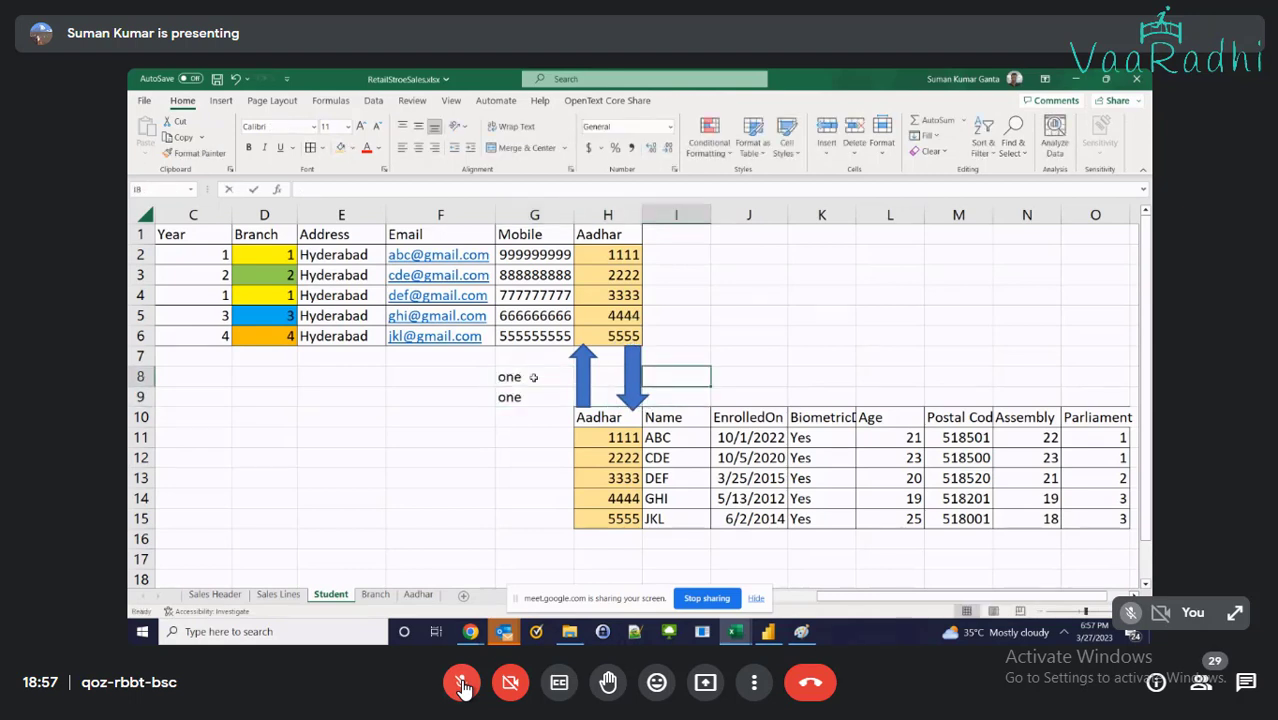
{"action": "type", "text": "one"}
{"action": "key", "text": "Return"}
{"action": "type", "text": "one"}
{"action": "key", "text": "Return"}
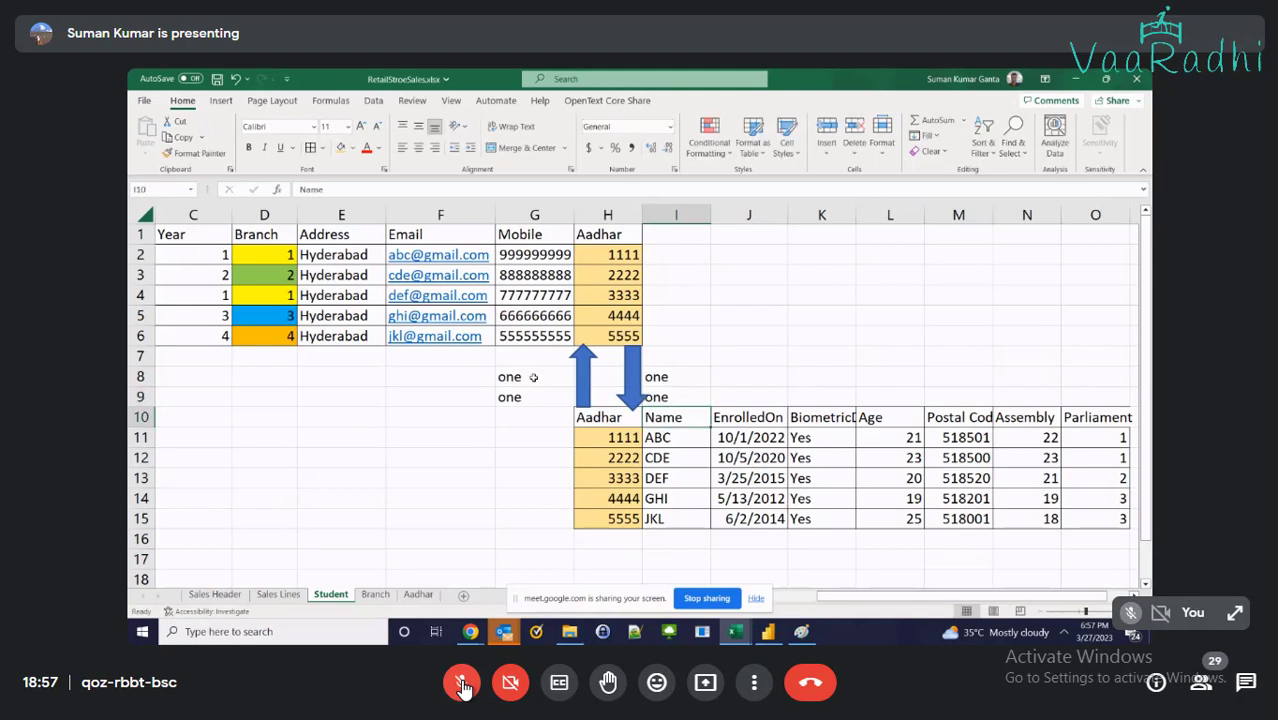
Snip the two tables with their arrows to the clipboard and bring up Paint
{"action": "left_click", "coordinate": [641, 405]}
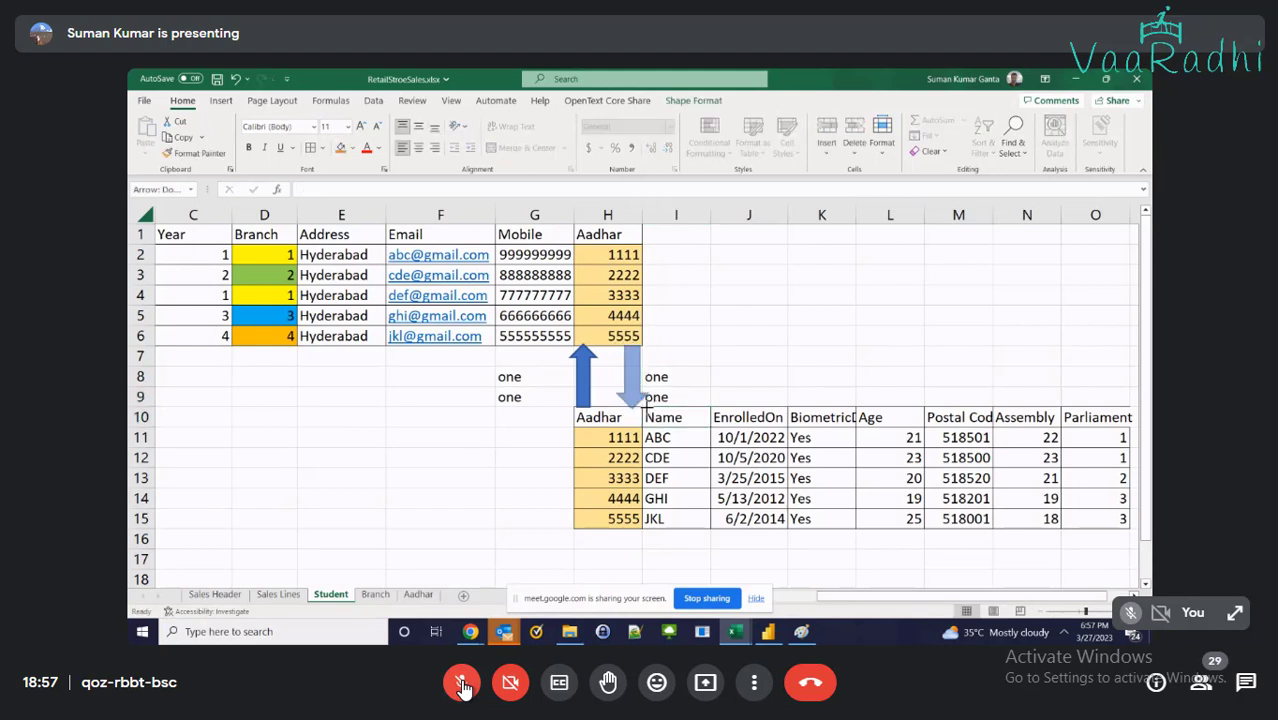
{"action": "left_click", "coordinate": [756, 316]}
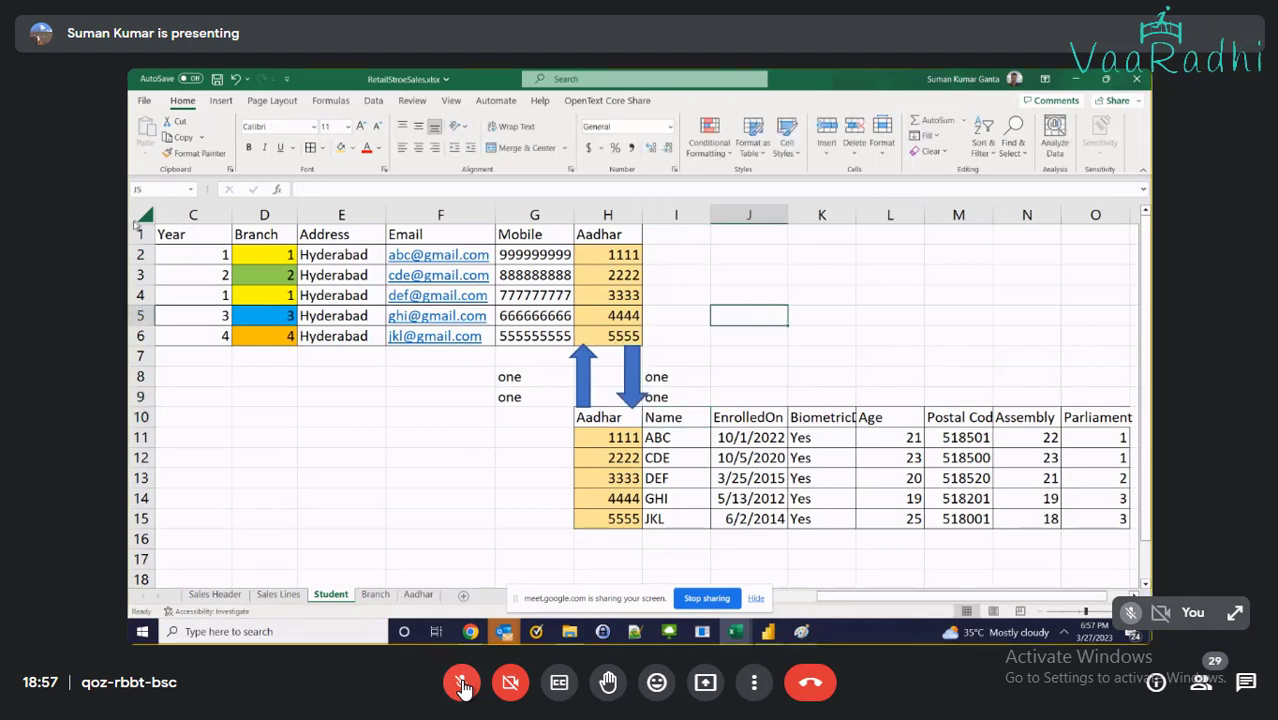
{"action": "key", "text": "super+shift+s"}
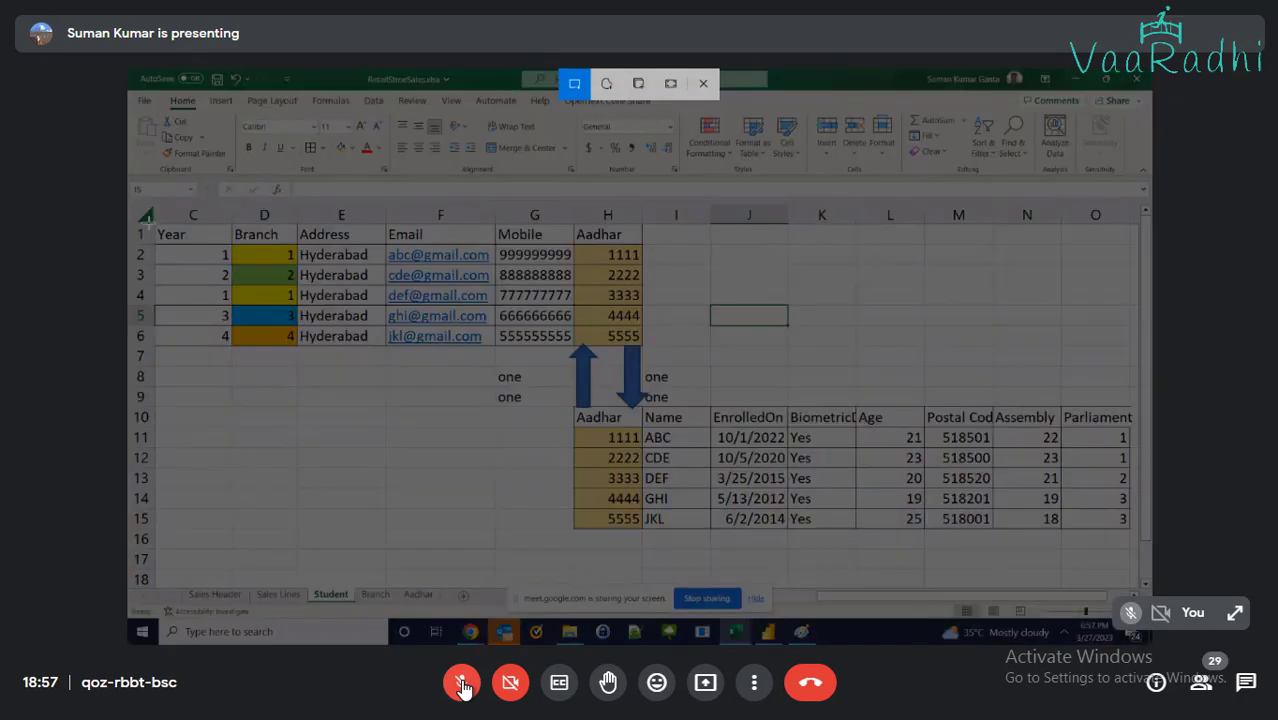
{"action": "left_click_drag", "start_coordinate": [152, 218], "coordinate": [1136, 535]}
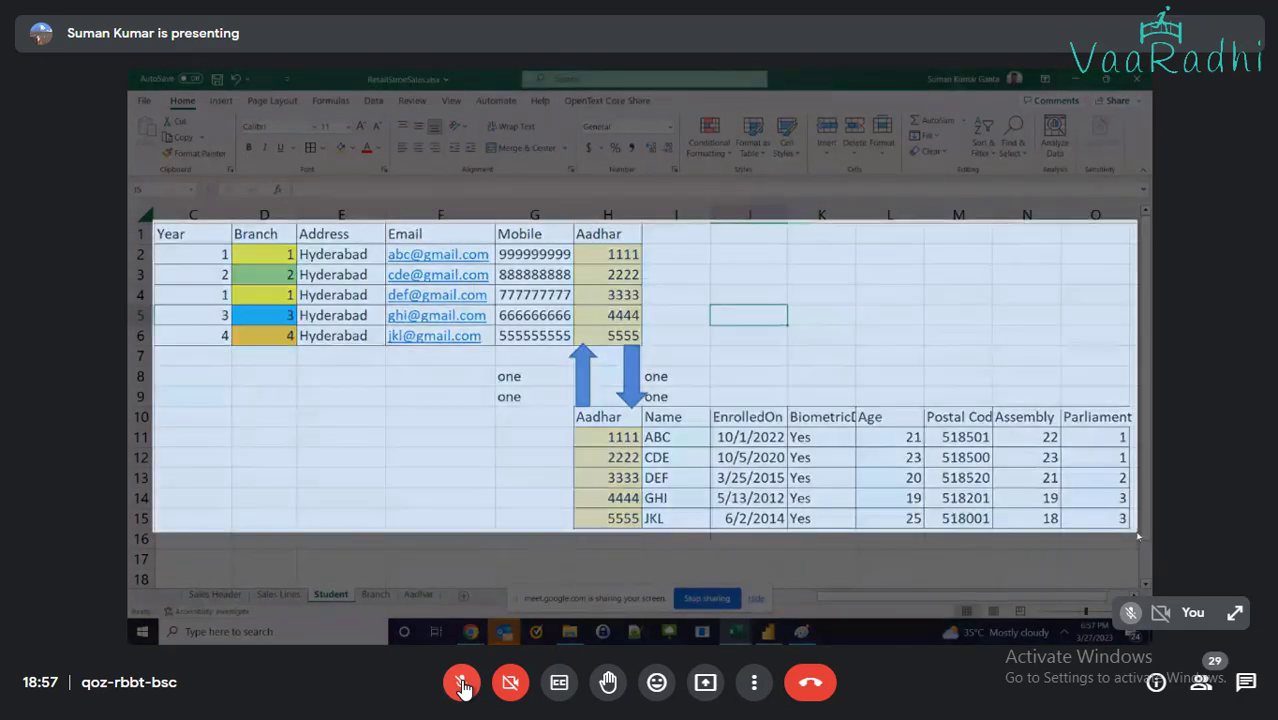
{"action": "key", "text": "alt+Tab"}
Paste the spreadsheet snip into the Paint image below the Branch table
{"action": "scroll", "coordinate": [428, 470], "scroll_direction": "down", "scroll_amount": 3}
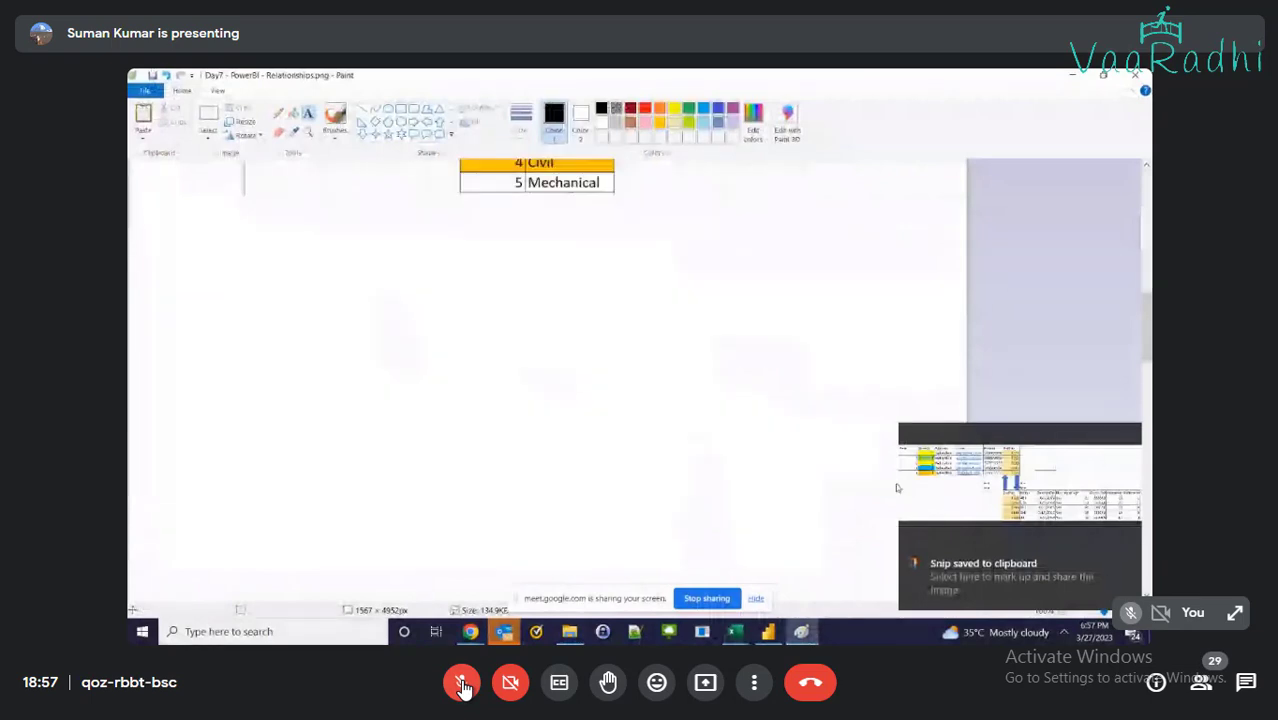
{"action": "left_click", "coordinate": [1133, 552]}
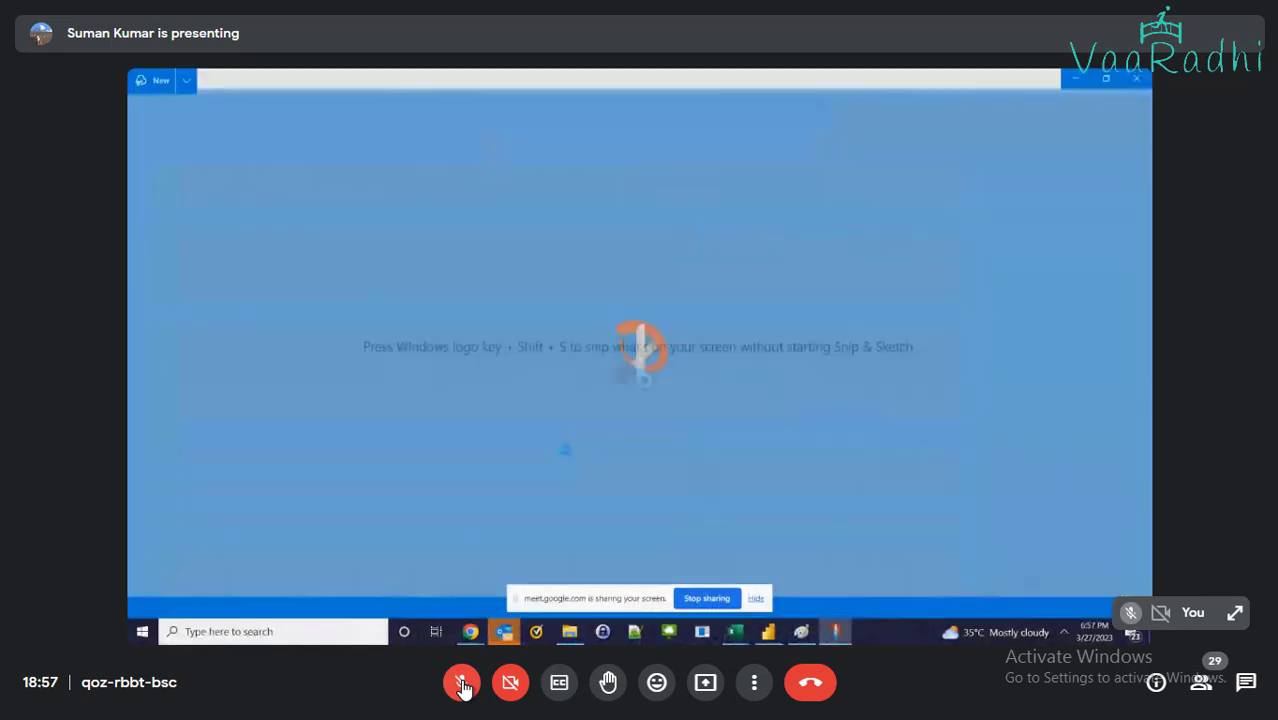
{"action": "key", "text": "alt+Tab"}
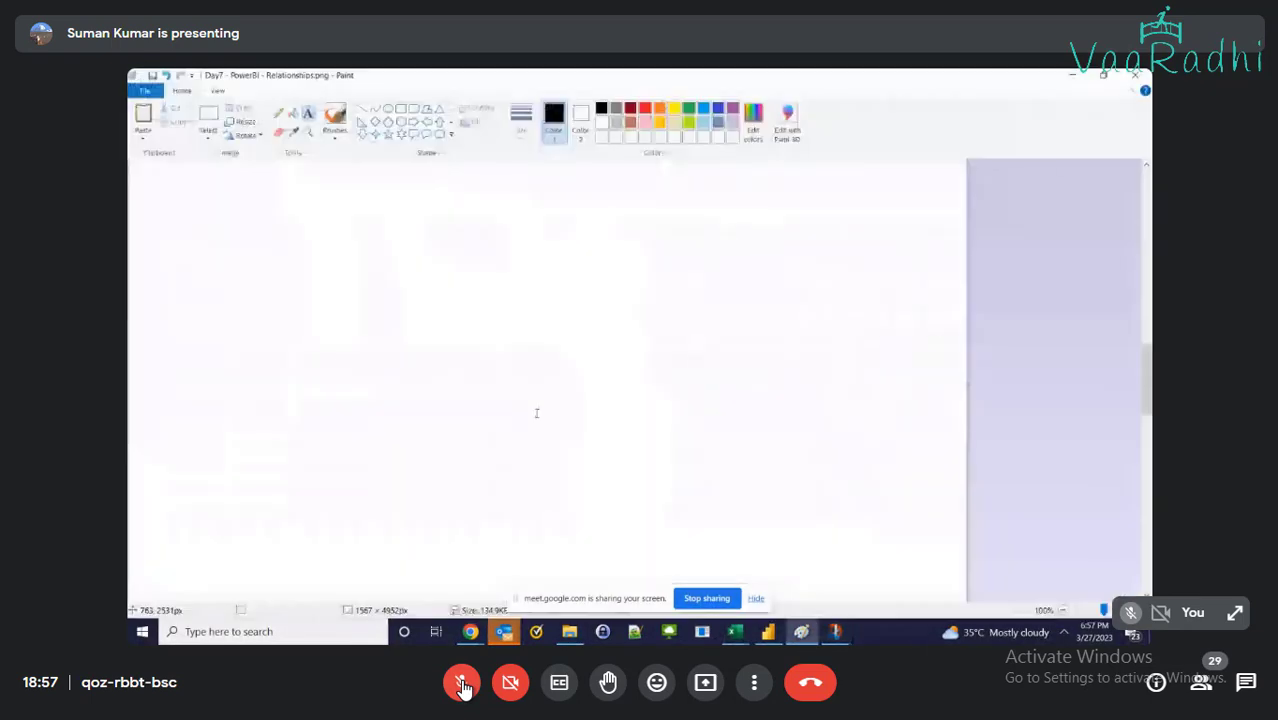
{"action": "key", "text": "ctrl+v"}
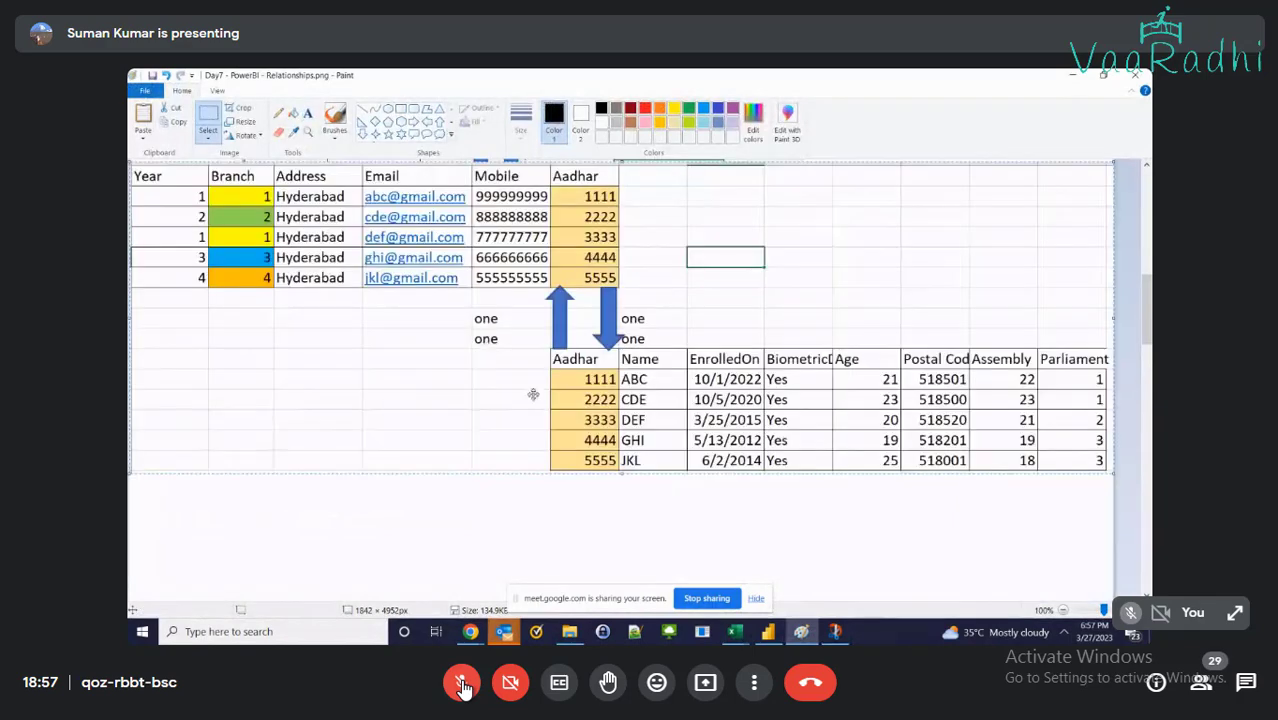
{"action": "mouse_move", "coordinate": [570, 385]}
{"action": "left_mouse_down"}
{"action": "mouse_move", "coordinate": [593, 600]}
{"action": "mouse_move", "coordinate": [572, 568]}
{"action": "left_mouse_up"}
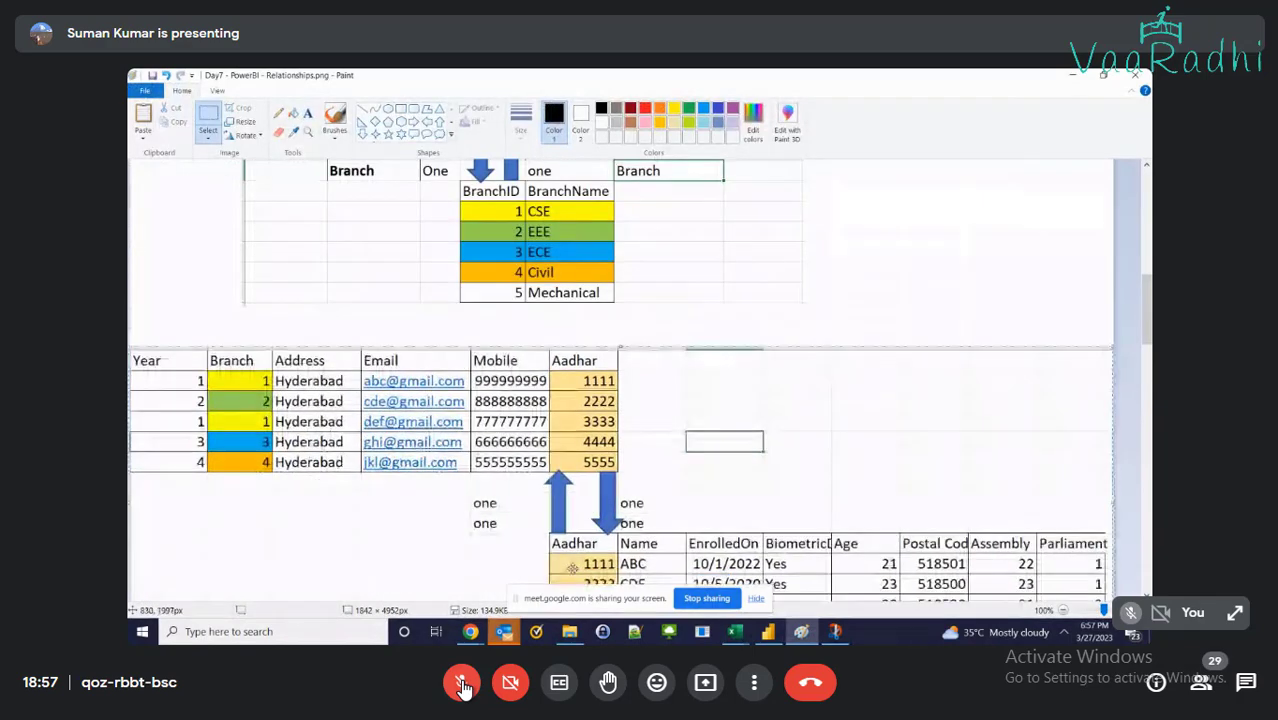
{"action": "scroll", "coordinate": [572, 568], "scroll_direction": "down", "scroll_amount": 2}
{"action": "scroll", "coordinate": [572, 568], "scroll_direction": "up", "scroll_amount": 1}
{"action": "left_click", "coordinate": [400, 208]}
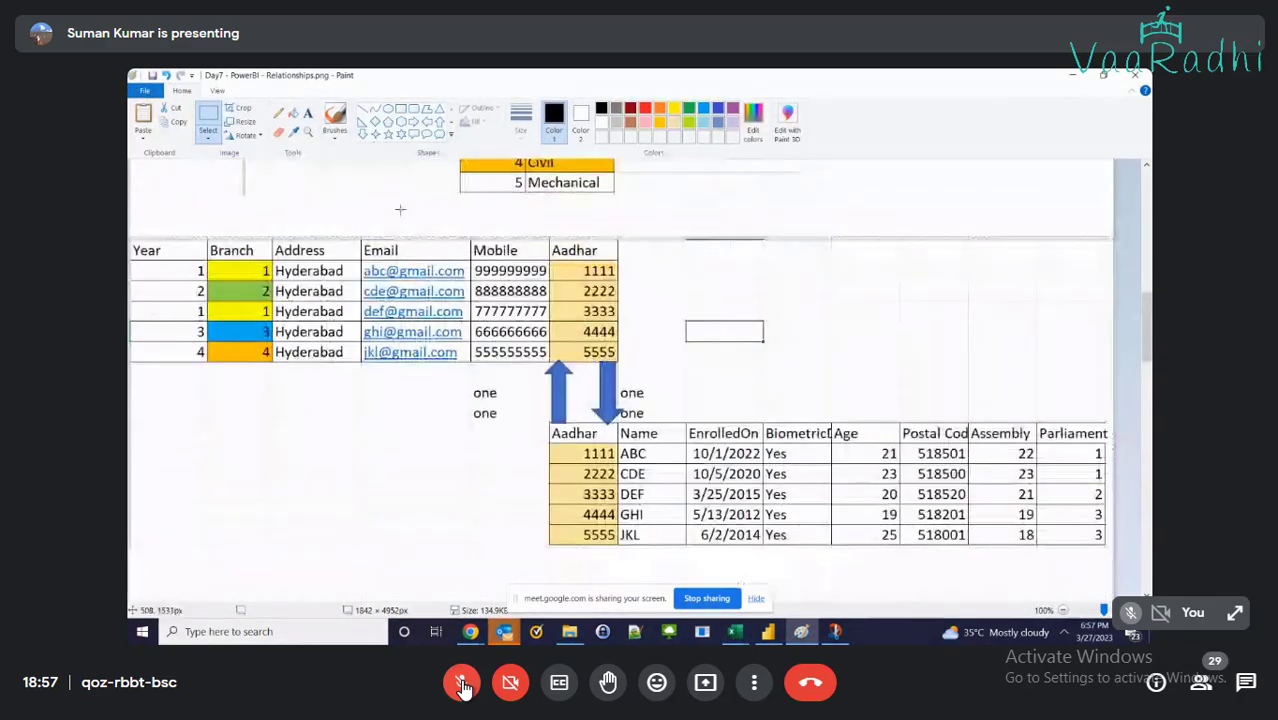
Add a bold, underlined 'One to One:' heading above the pasted tables
{"action": "left_click", "coordinate": [308, 113]}
{"action": "left_click", "coordinate": [138, 210]}
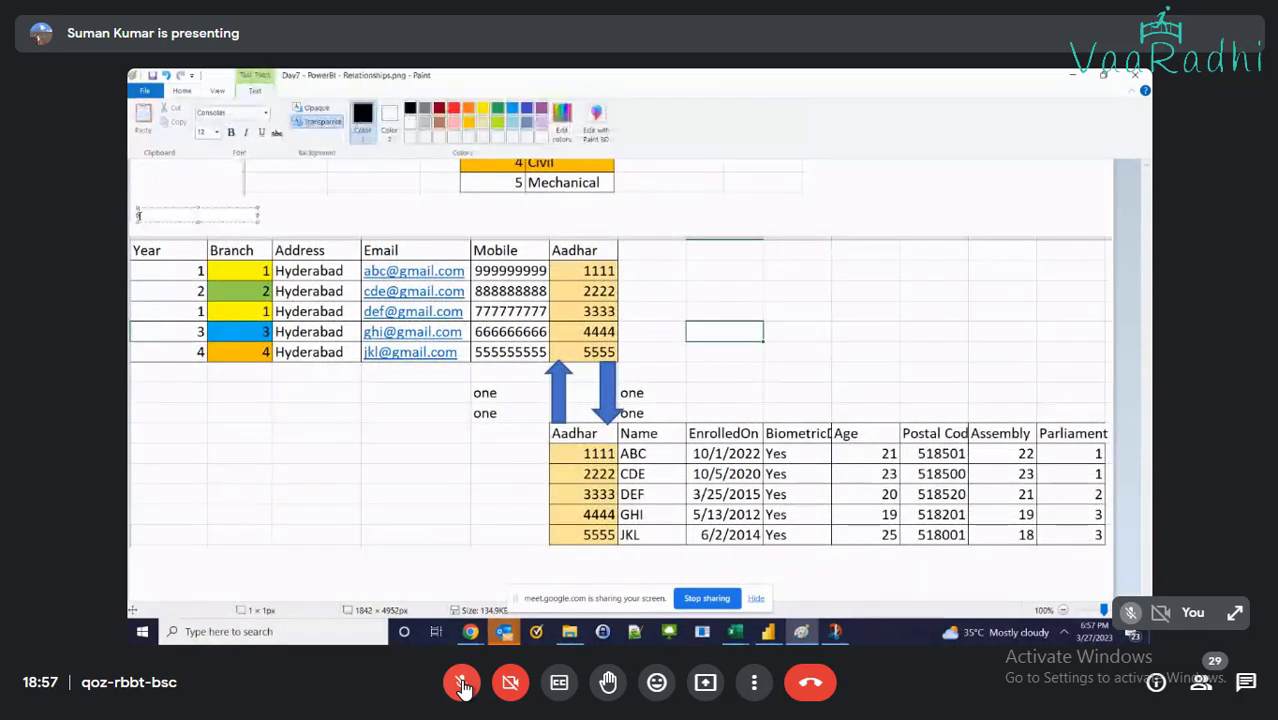
{"action": "type", "text": "One to One:"}
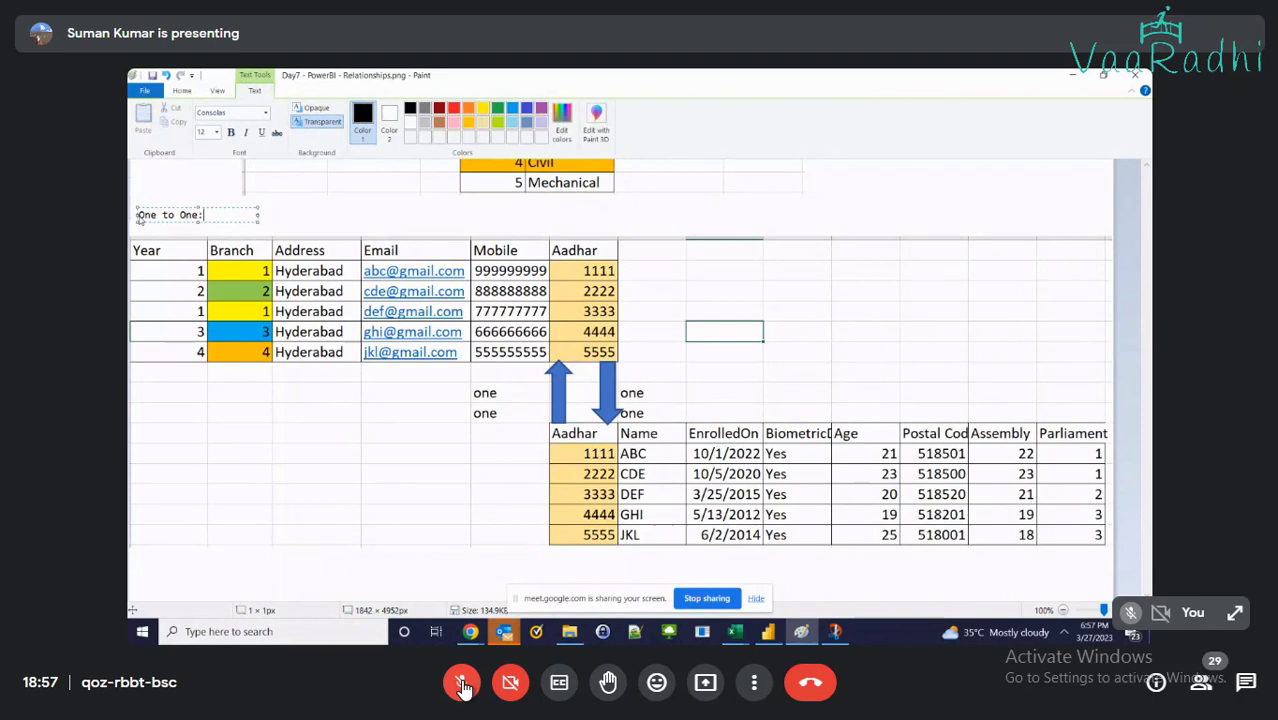
{"action": "key", "text": "ctrl+a"}
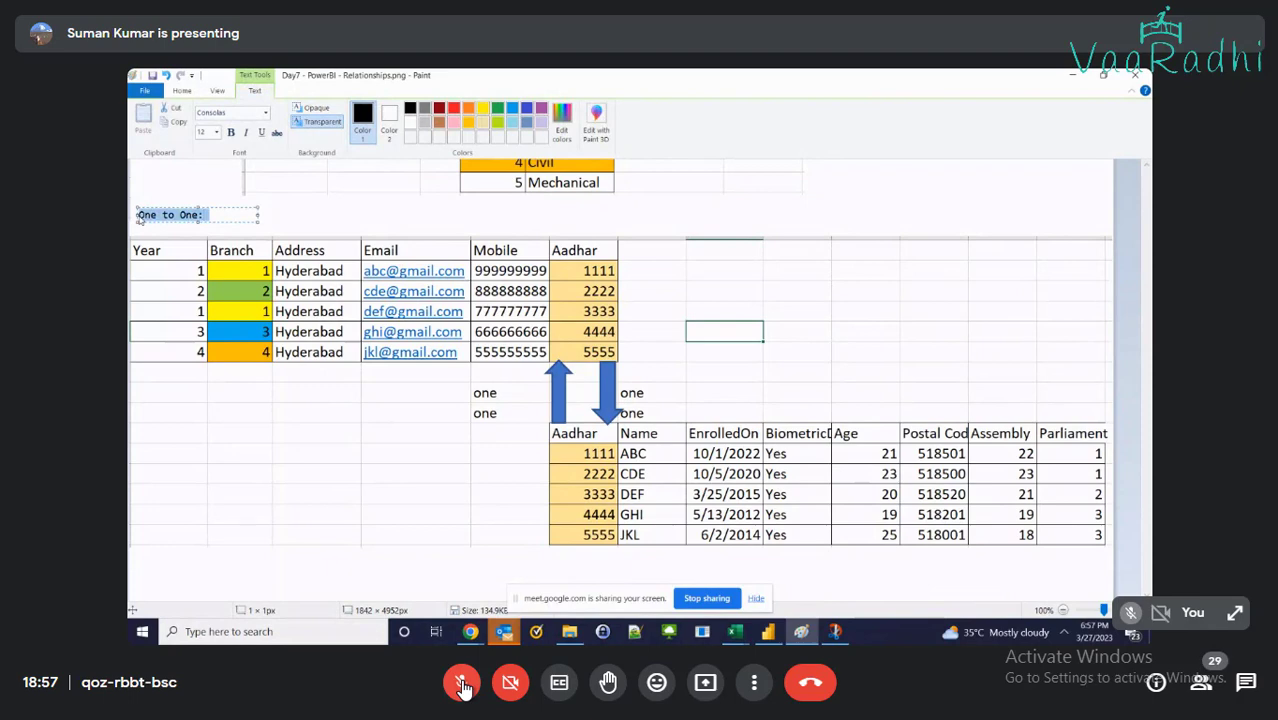
{"action": "key", "text": "ctrl+b"}
{"action": "key", "text": "ctrl+u"}
{"action": "left_click", "coordinate": [293, 404]}
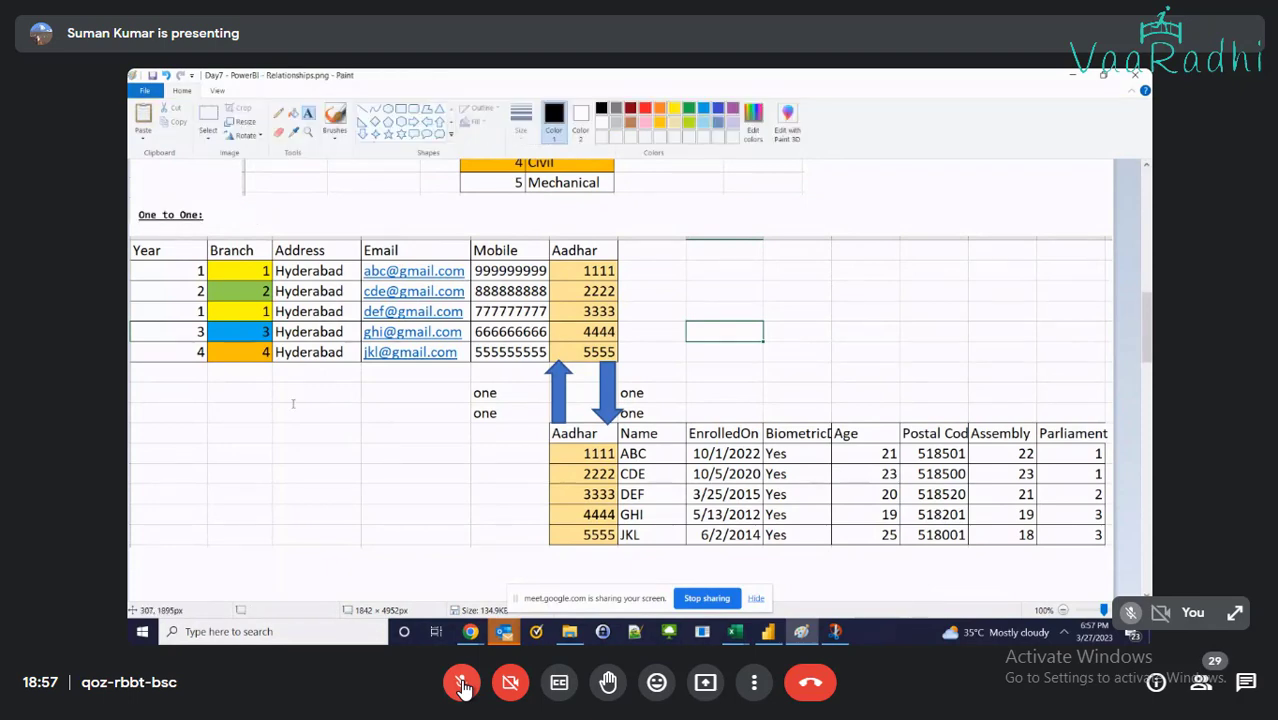
Select the Student and Branch tables together and shift them left
{"action": "scroll", "coordinate": [294, 402], "scroll_direction": "up", "scroll_amount": 10}
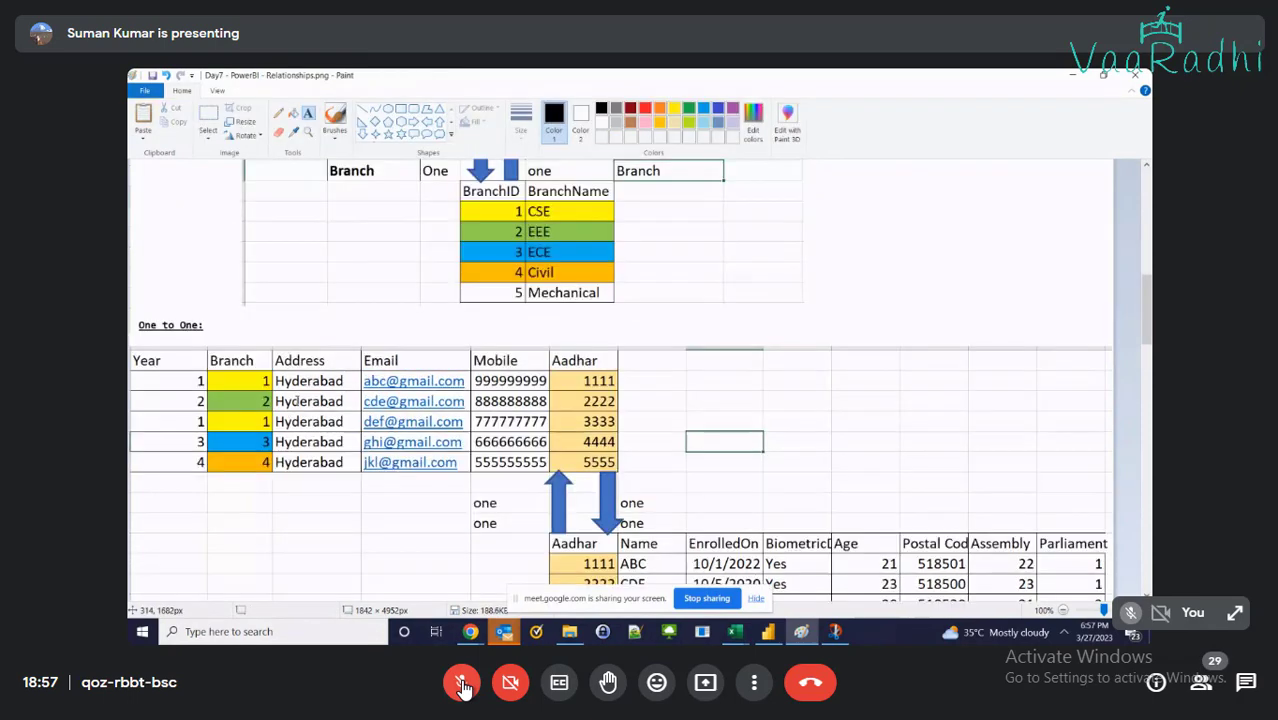
{"action": "scroll", "coordinate": [296, 399], "scroll_direction": "down", "scroll_amount": 5}
{"action": "scroll", "coordinate": [296, 399], "scroll_direction": "down", "scroll_amount": 5}
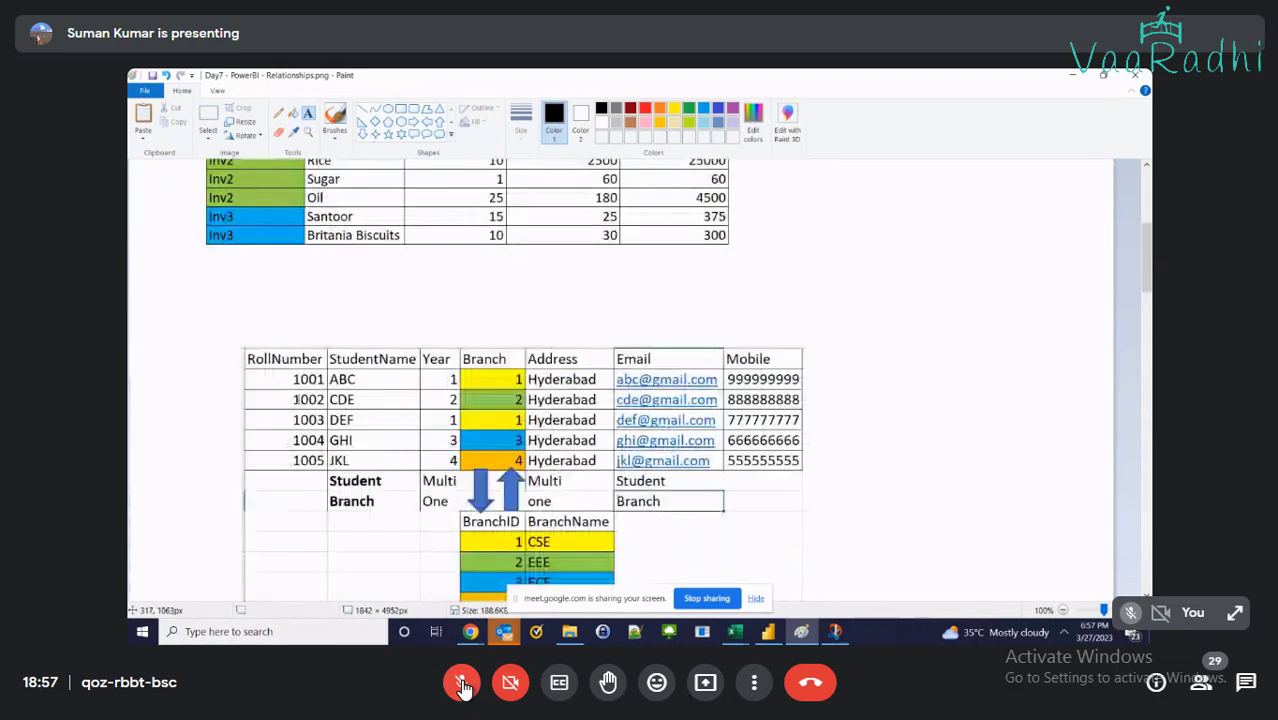
{"action": "left_click", "coordinate": [208, 120]}
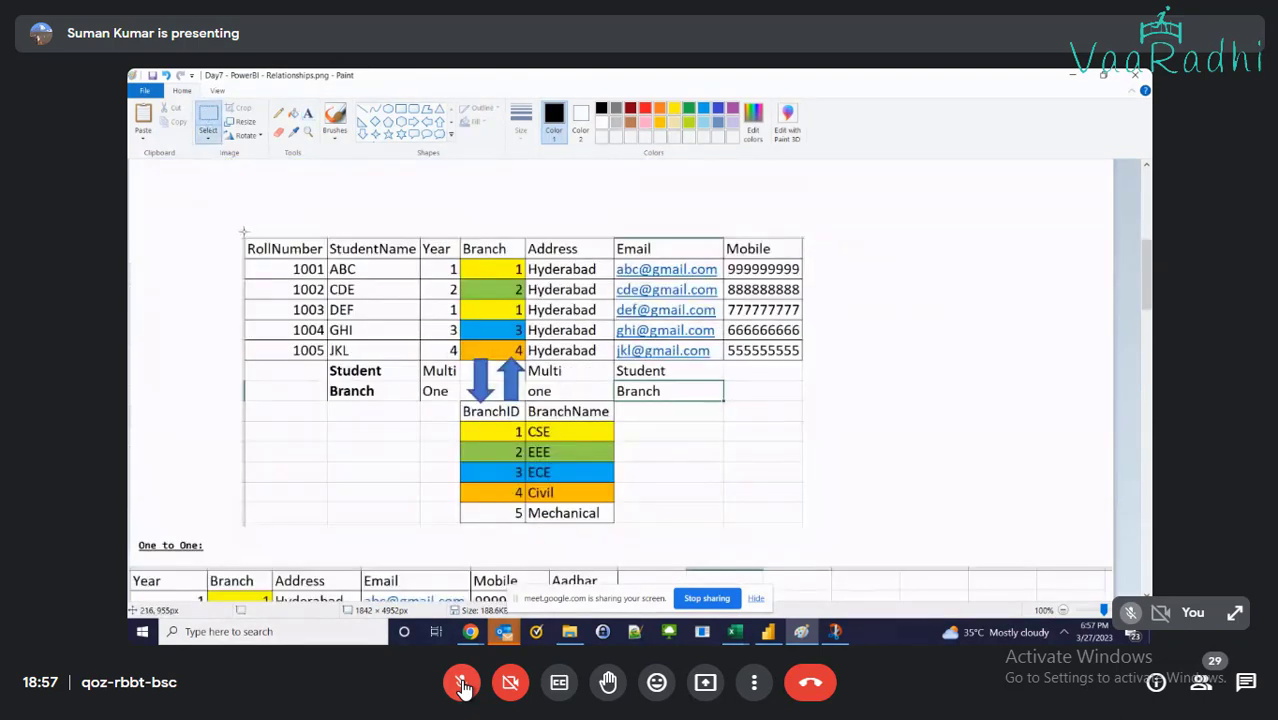
{"action": "mouse_move", "coordinate": [243, 232]}
{"action": "left_mouse_down"}
{"action": "mouse_move", "coordinate": [1010, 522]}
{"action": "mouse_move", "coordinate": [822, 520]}
{"action": "mouse_move", "coordinate": [818, 535]}
{"action": "left_mouse_up"}
{"action": "scroll", "coordinate": [690, 535], "scroll_direction": "up", "scroll_amount": 2}
{"action": "mouse_move", "coordinate": [687, 537]}
{"action": "left_mouse_down"}
{"action": "mouse_move", "coordinate": [674, 456]}
{"action": "mouse_move", "coordinate": [635, 459]}
{"action": "left_mouse_up"}
Move the 'One to One:' heading and tables up, closer to the Branch table
{"action": "scroll", "coordinate": [655, 451], "scroll_direction": "up", "scroll_amount": 2}
{"action": "scroll", "coordinate": [762, 445], "scroll_direction": "up", "scroll_amount": 2}
{"action": "scroll", "coordinate": [762, 445], "scroll_direction": "down", "scroll_amount": 3}
{"action": "scroll", "coordinate": [886, 391], "scroll_direction": "down", "scroll_amount": 6}
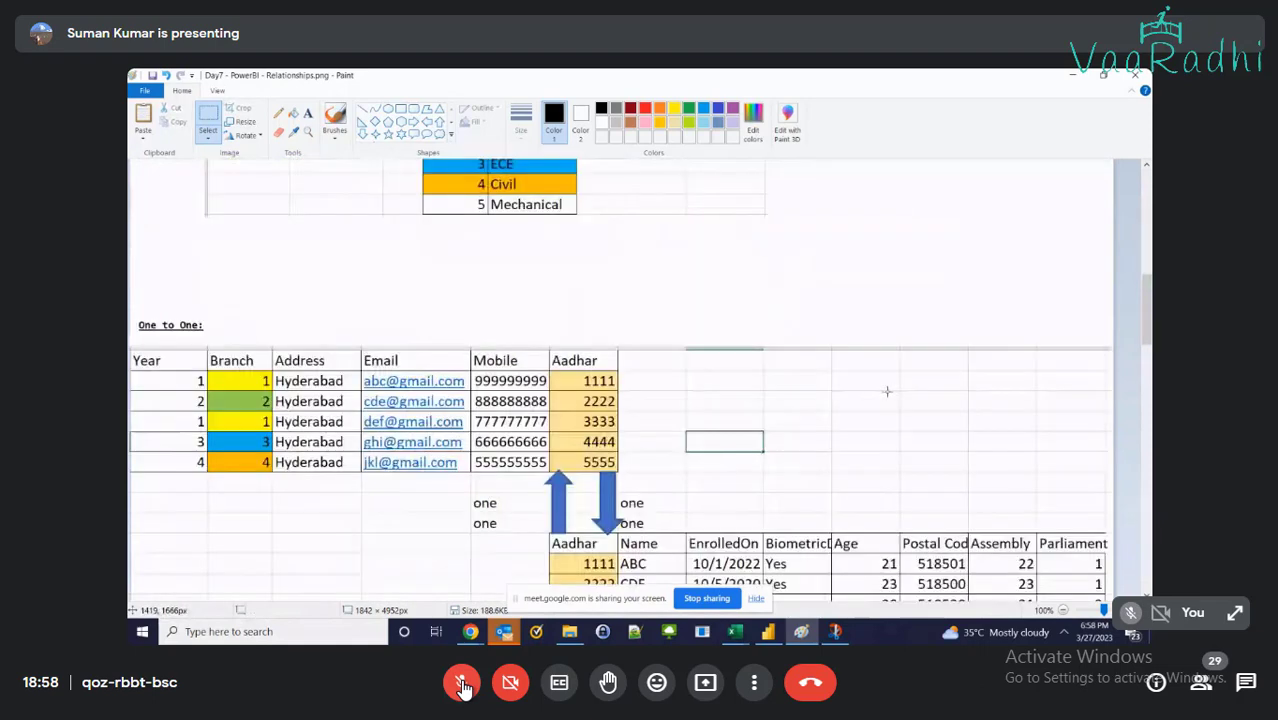
{"action": "scroll", "coordinate": [136, 229], "scroll_direction": "down", "scroll_amount": 1}
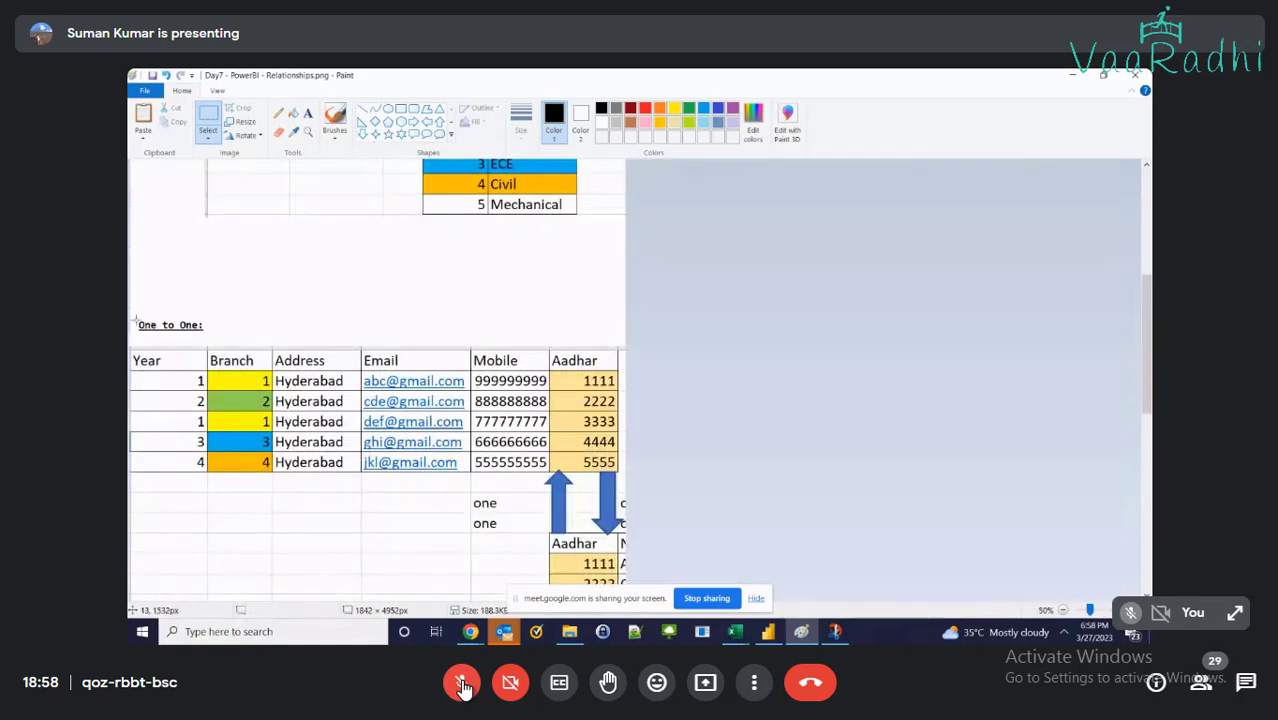
{"action": "mouse_move", "coordinate": [130, 242]}
{"action": "left_mouse_down"}
{"action": "mouse_move", "coordinate": [150, 330]}
{"action": "mouse_move", "coordinate": [590, 470]}
{"action": "mouse_move", "coordinate": [622, 408]}
{"action": "mouse_move", "coordinate": [568, 364]}
{"action": "left_mouse_up"}
{"action": "left_click", "coordinate": [486, 494]}
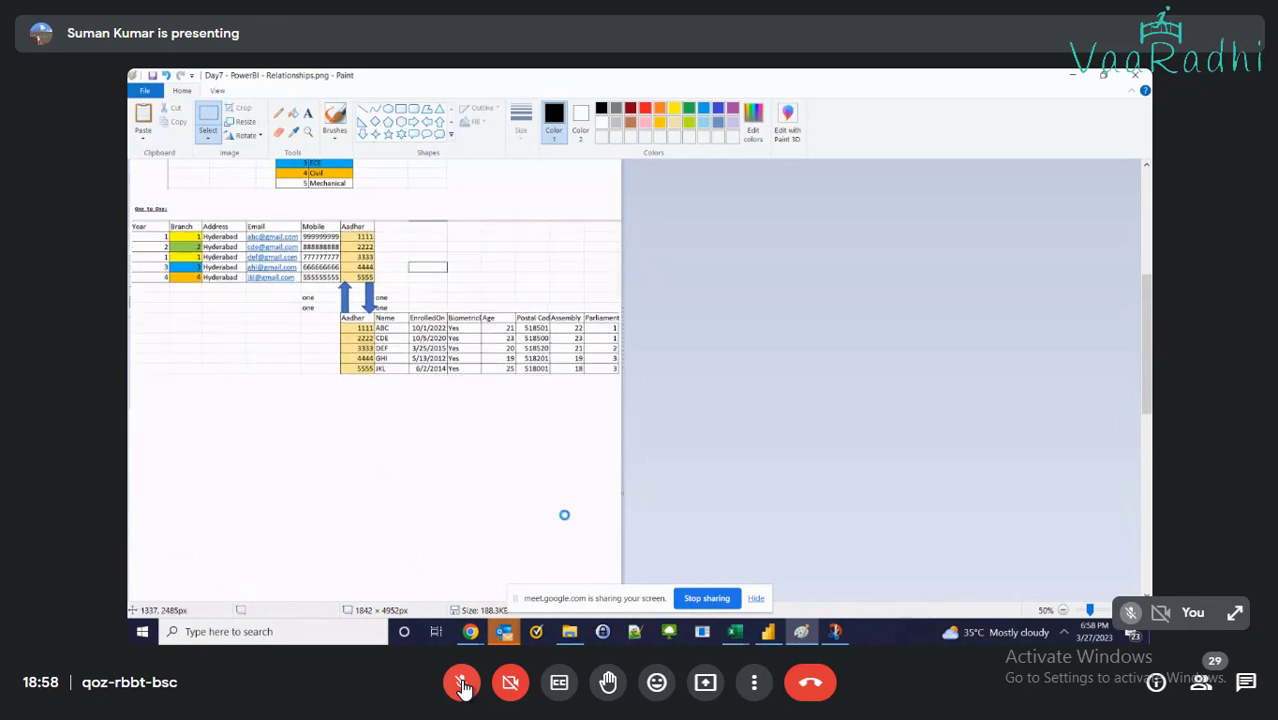
In the RetailStroeSales workbook, delete rows 7–15 holding the lookup table
{"action": "left_click", "coordinate": [772, 633]}
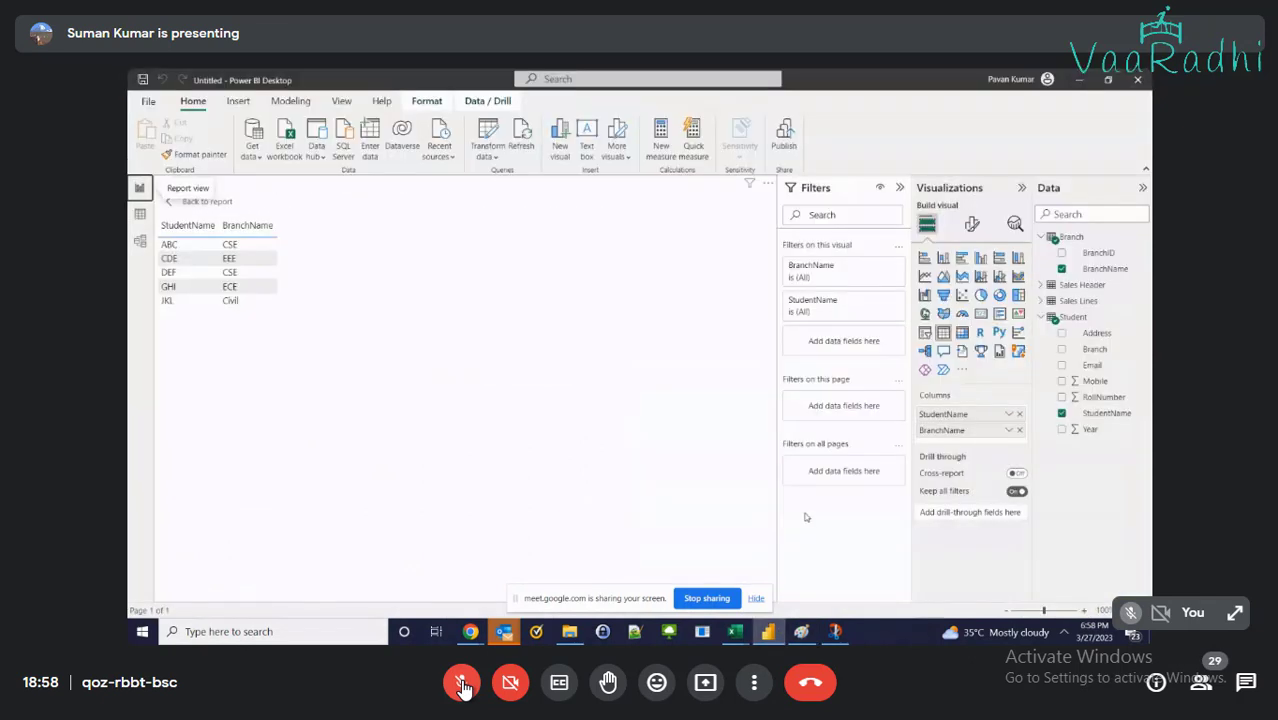
{"action": "mouse_move", "coordinate": [734, 635]}
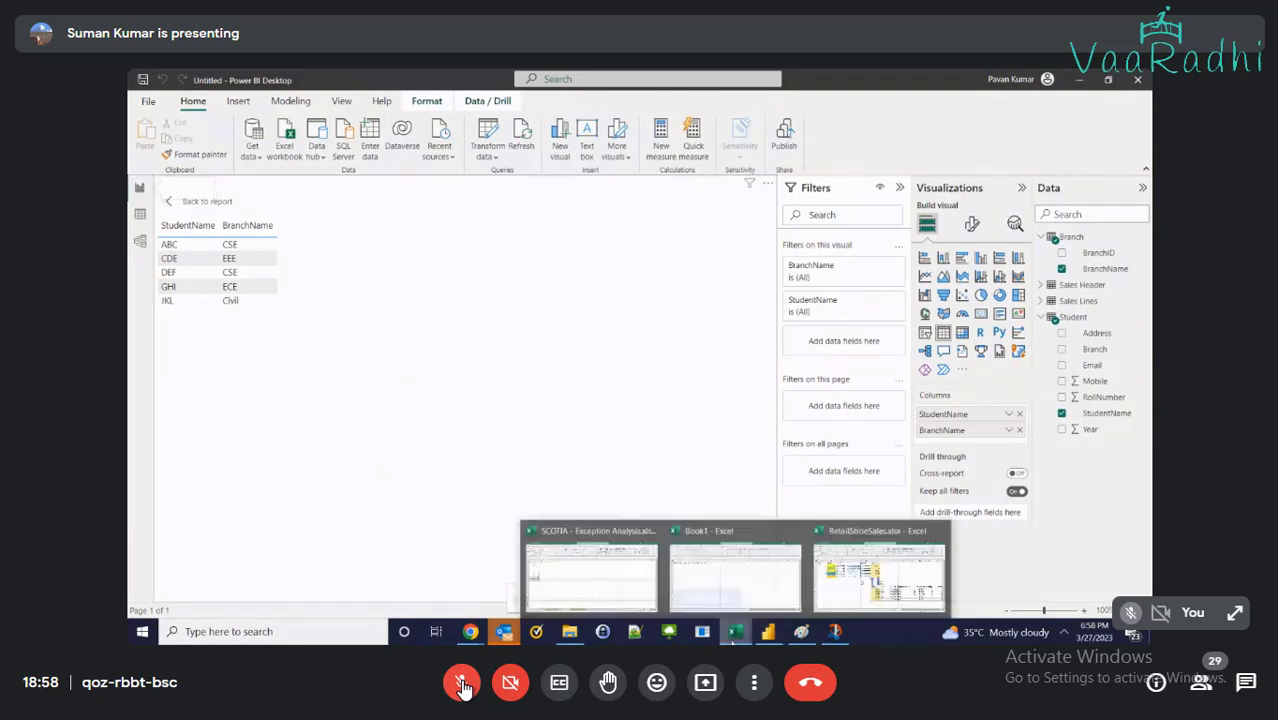
{"action": "left_click", "coordinate": [833, 588]}
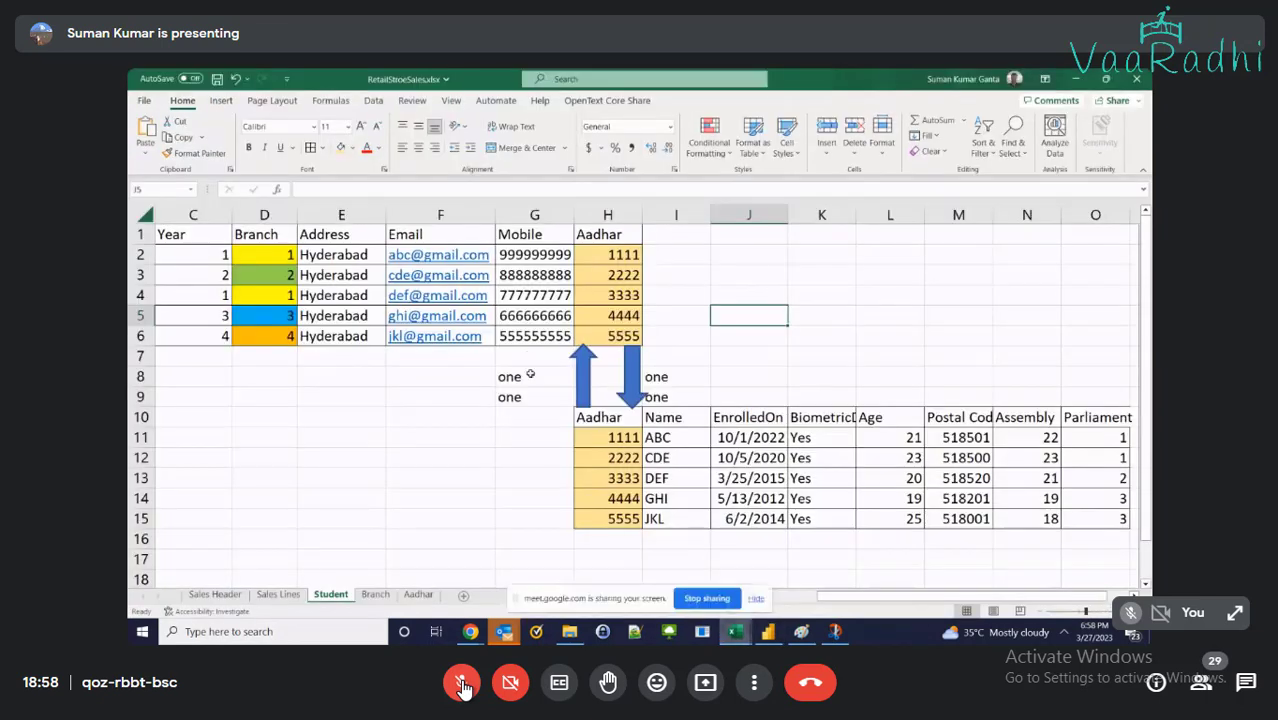
{"action": "left_click_drag", "start_coordinate": [525, 355], "coordinate": [711, 488]}
{"action": "left_click_drag", "start_coordinate": [141, 356], "coordinate": [161, 522]}
{"action": "right_click", "coordinate": [161, 522]}
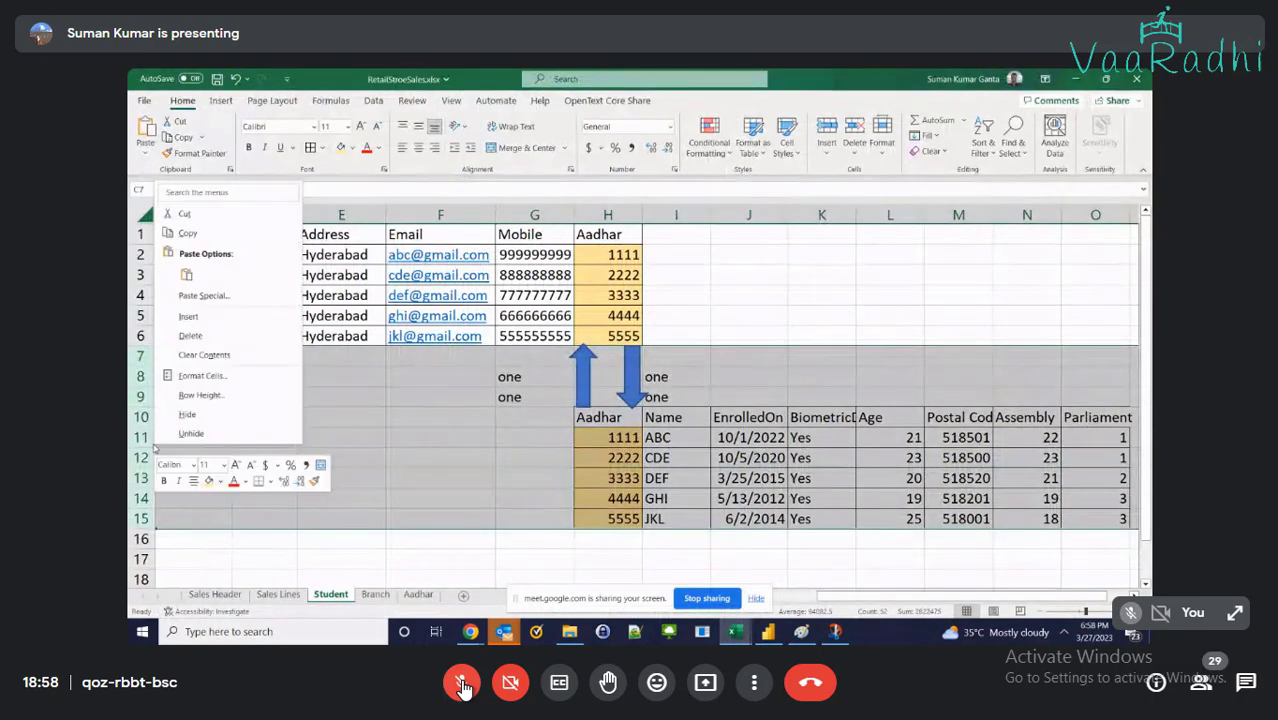
{"action": "key", "text": "Escape"}
{"action": "right_click", "coordinate": [141, 520]}
{"action": "left_click", "coordinate": [180, 322]}
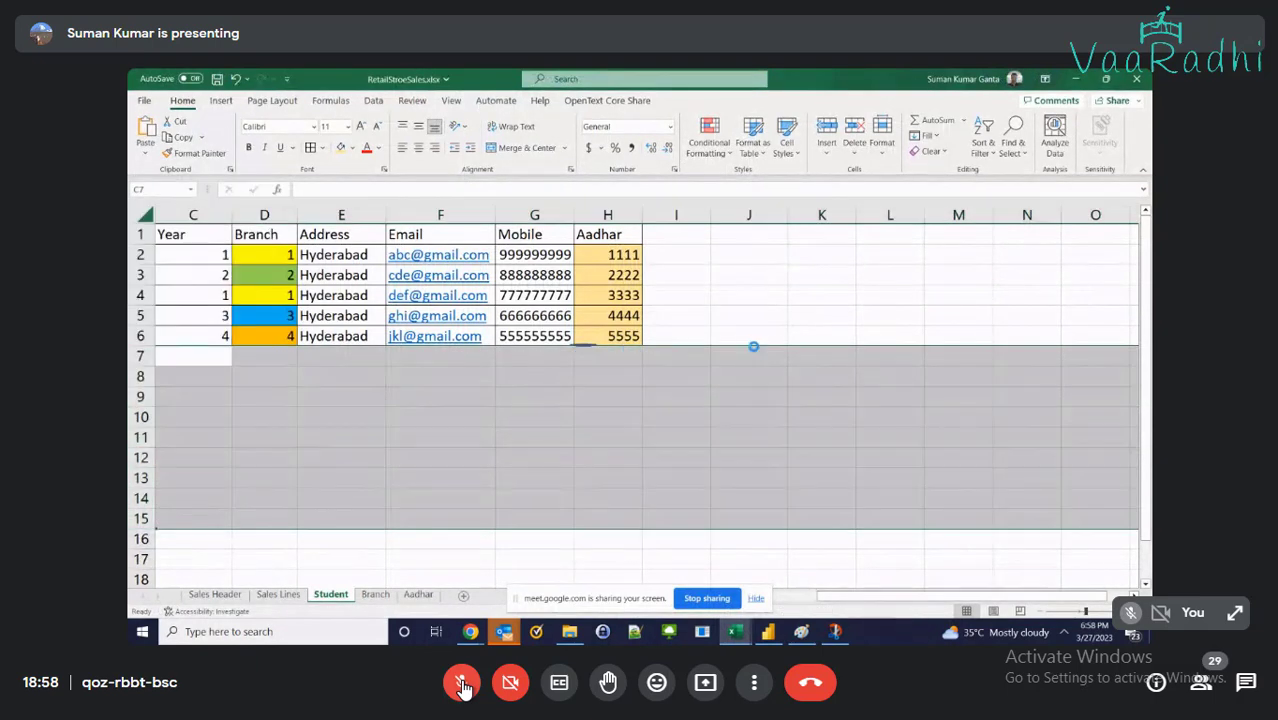
{"action": "left_click", "coordinate": [586, 346]}
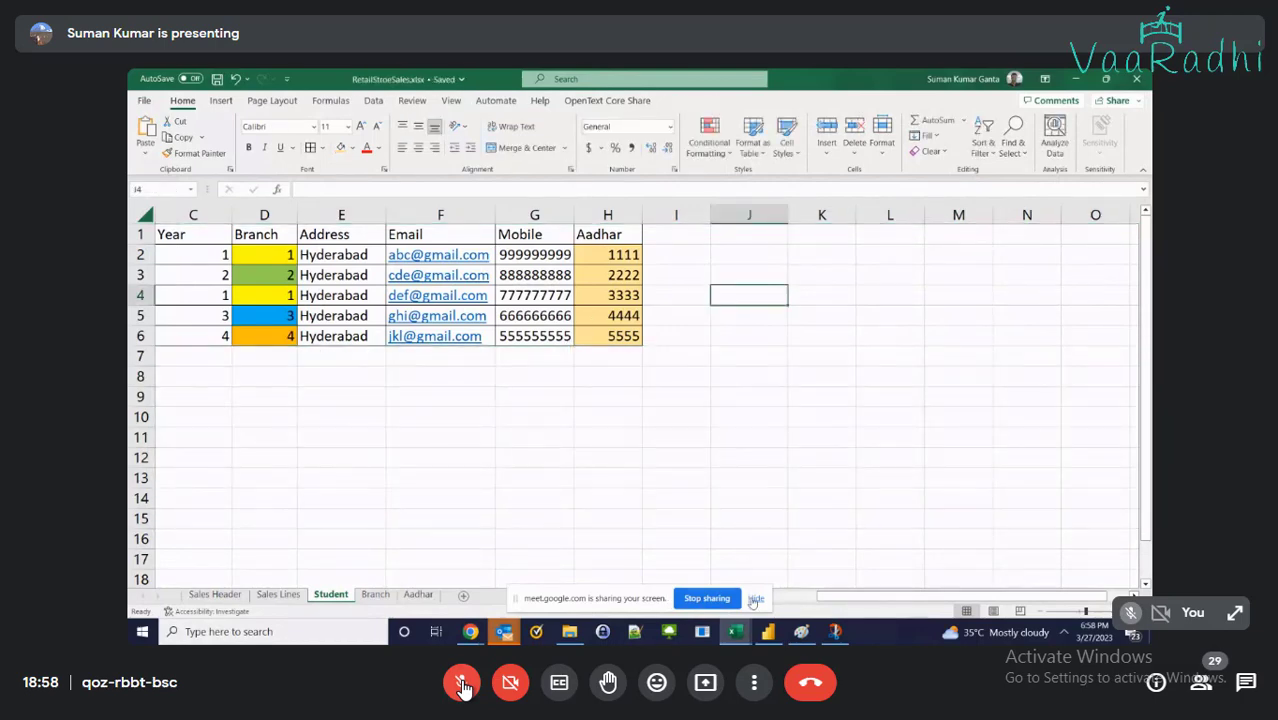
Restore the deleted rows and paste the Aadhar table block H10:O15 at A1 of the Aadhar sheet
{"action": "left_click", "coordinate": [755, 599]}
{"action": "left_click", "coordinate": [375, 594]}
{"action": "left_click", "coordinate": [418, 594]}
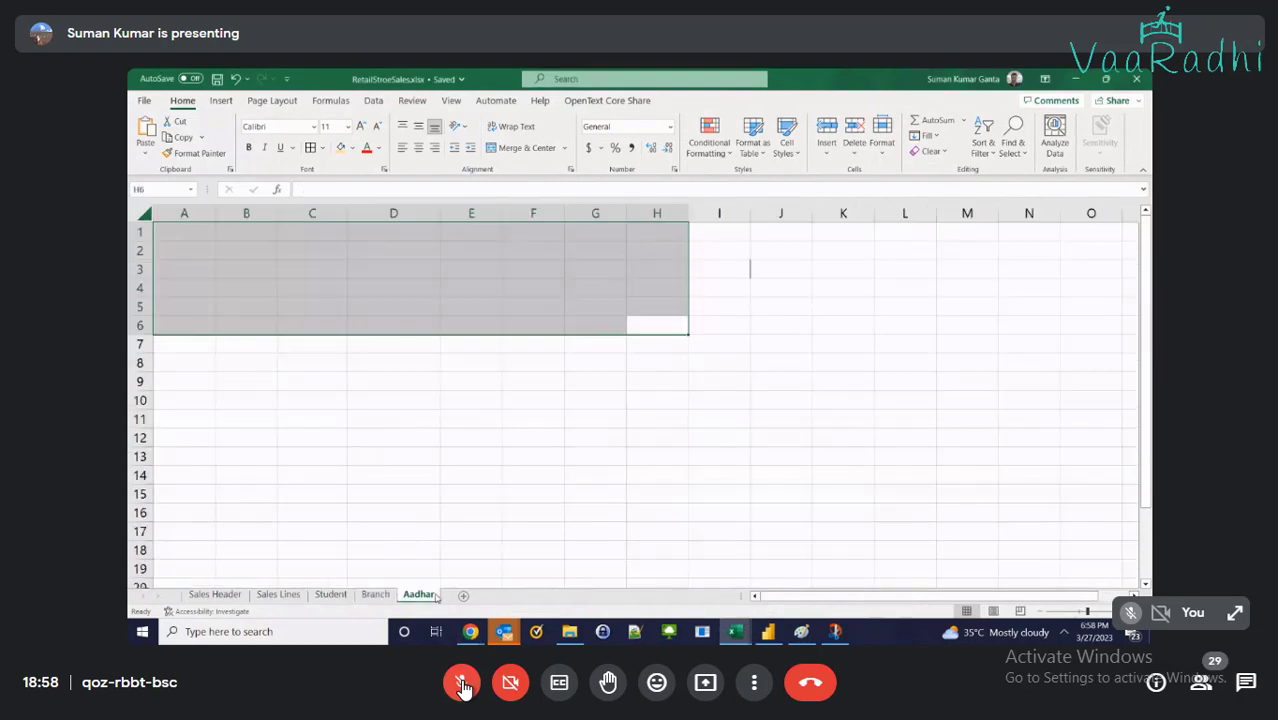
{"action": "left_click", "coordinate": [331, 594]}
{"action": "key", "text": "ctrl+z"}
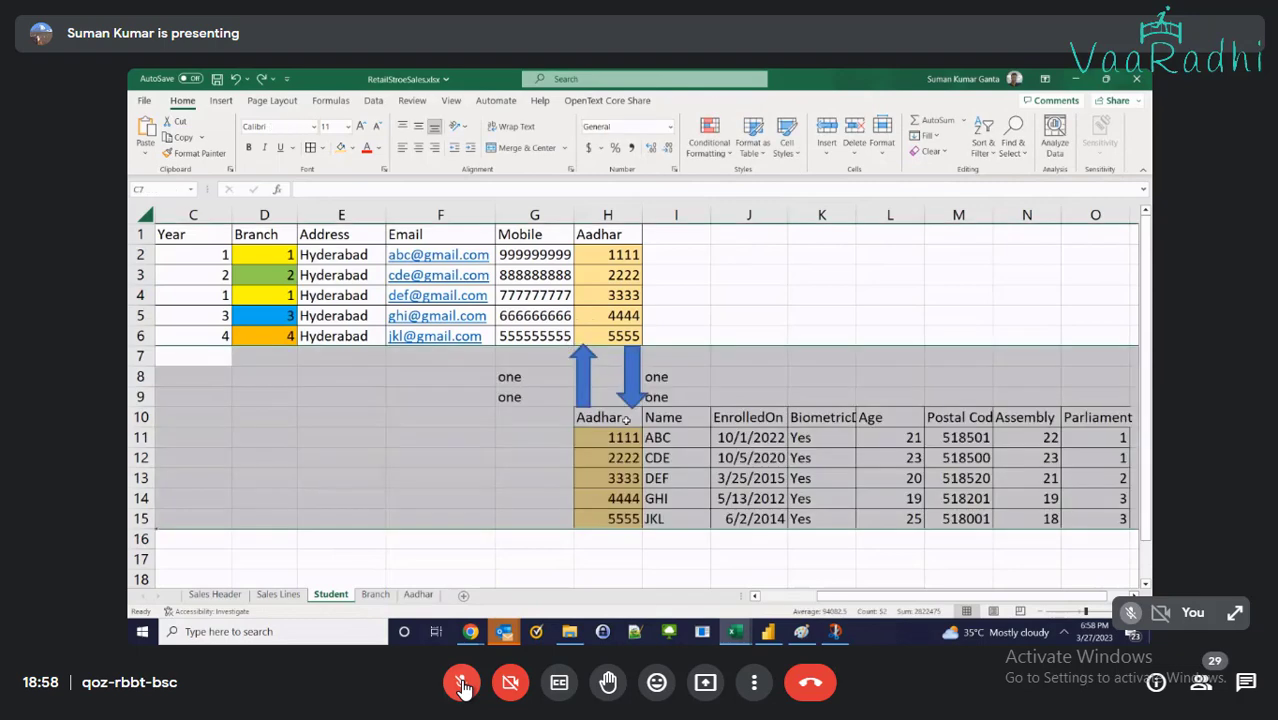
{"action": "key", "text": "ctrl+v"}
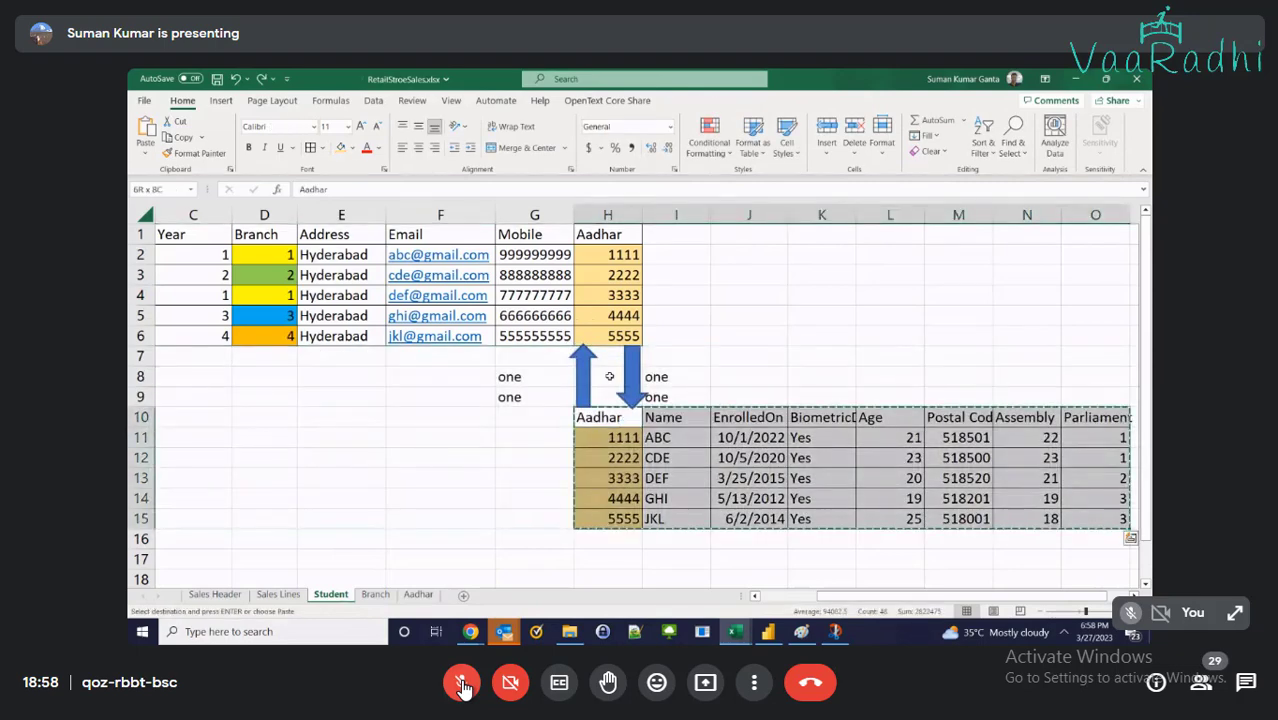
{"action": "left_click", "coordinate": [418, 594]}
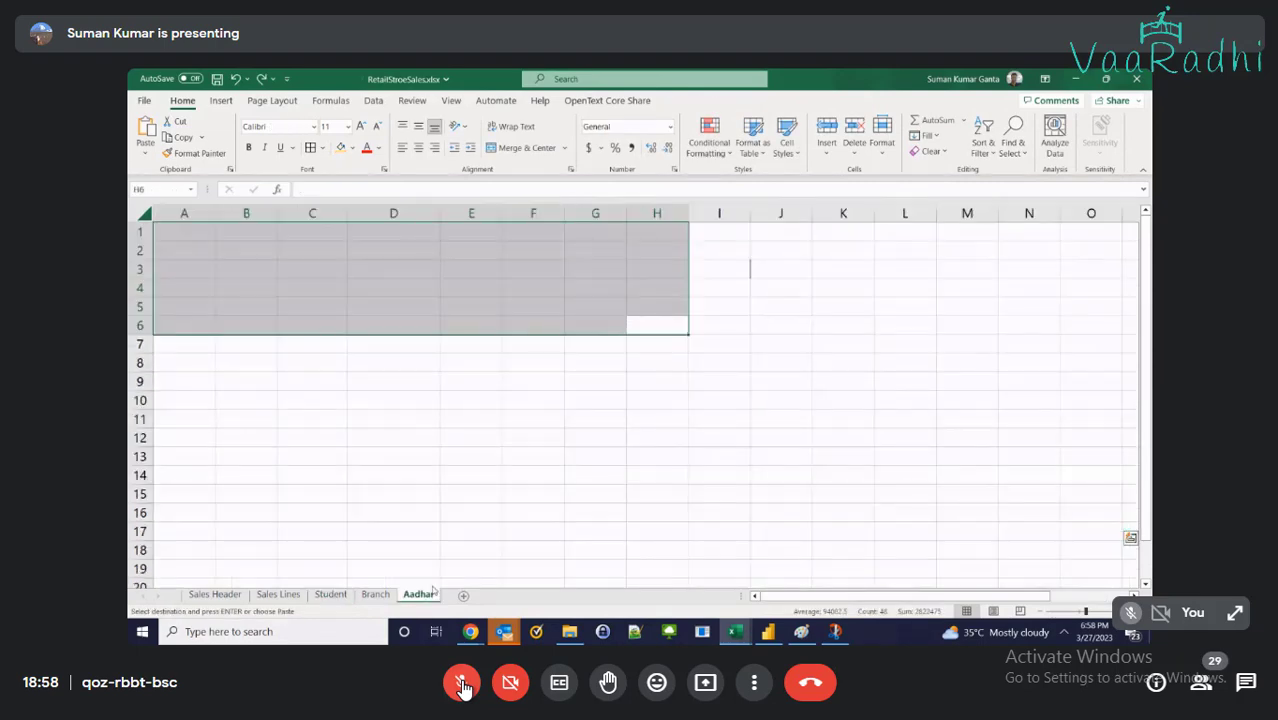
{"action": "key", "text": "ctrl+v"}
On the Student sheet, clear the 'one' labels in G7:I9 and delete both arrows
{"action": "left_click", "coordinate": [331, 594]}
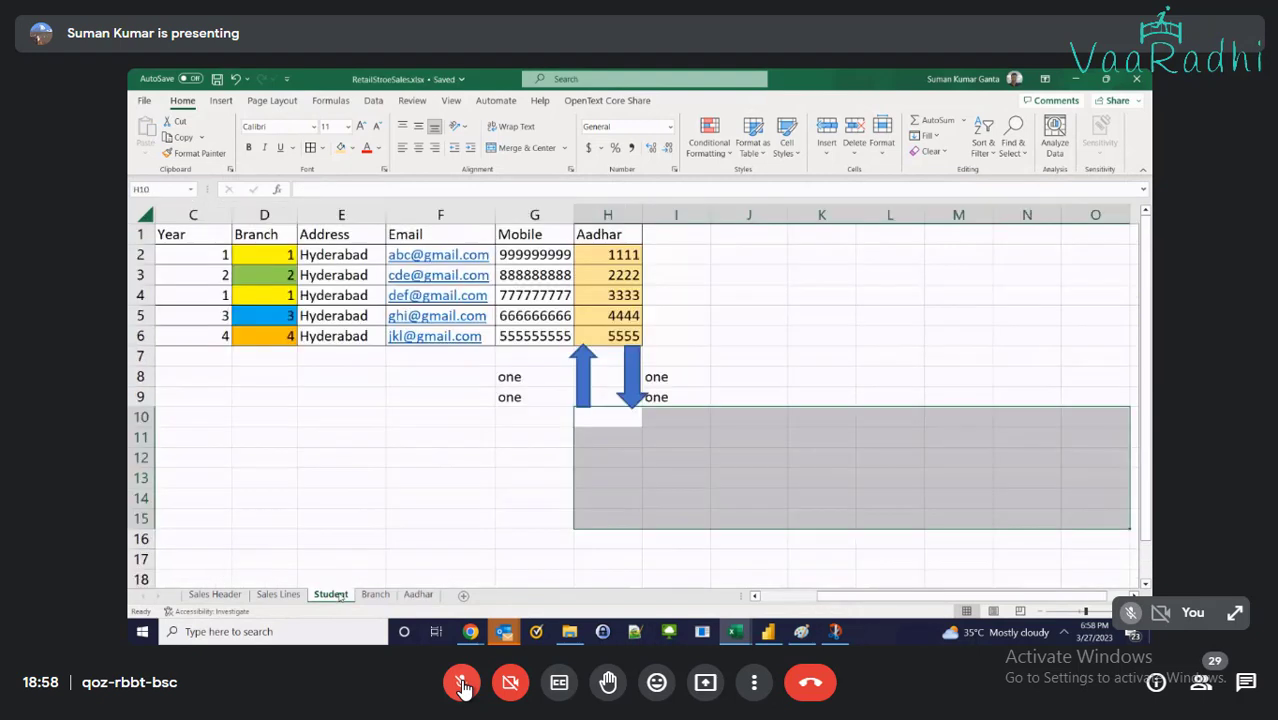
{"action": "left_click_drag", "start_coordinate": [508, 358], "coordinate": [673, 407]}
{"action": "key", "text": "Delete"}
{"action": "left_click", "coordinate": [583, 378]}
{"action": "key", "text": "Delete"}
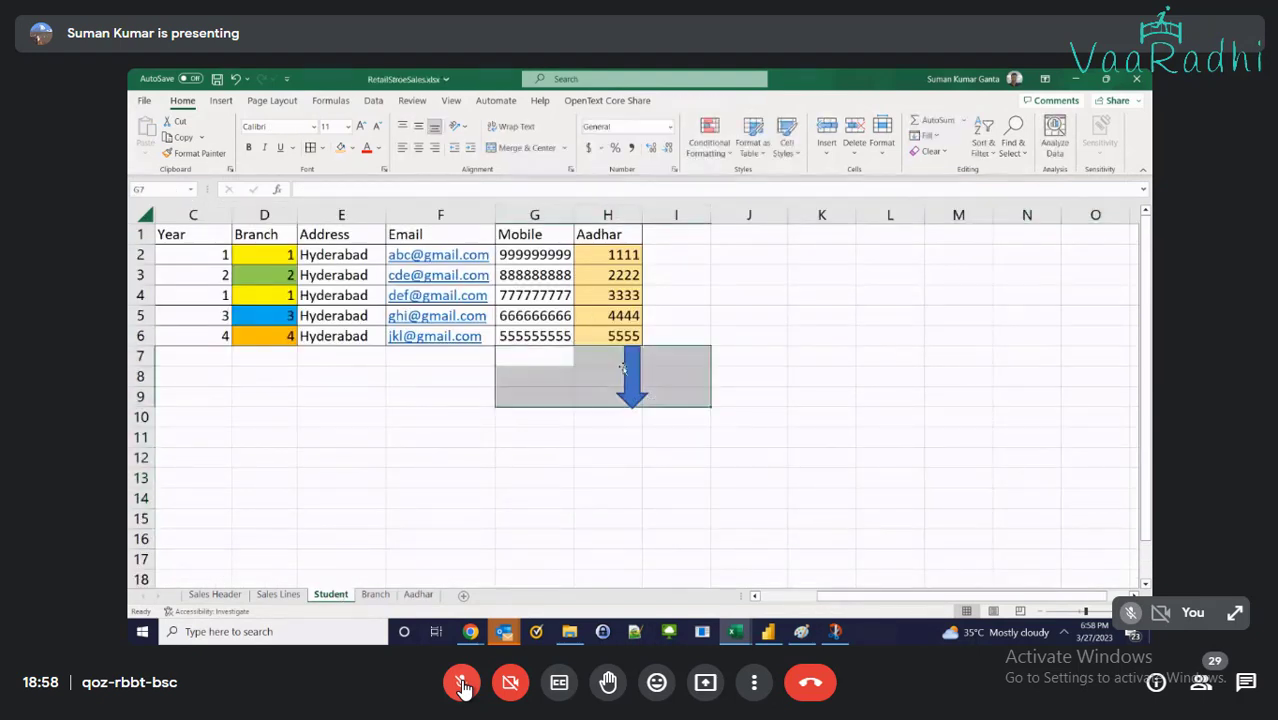
{"action": "left_click", "coordinate": [628, 375]}
{"action": "key", "text": "Delete"}
Unhide rows 7–17 and review the Aadhar, Branch and Student sheets
{"action": "left_click_drag", "start_coordinate": [141, 356], "coordinate": [141, 559]}
{"action": "right_click", "coordinate": [141, 559]}
{"action": "left_click", "coordinate": [162, 452]}
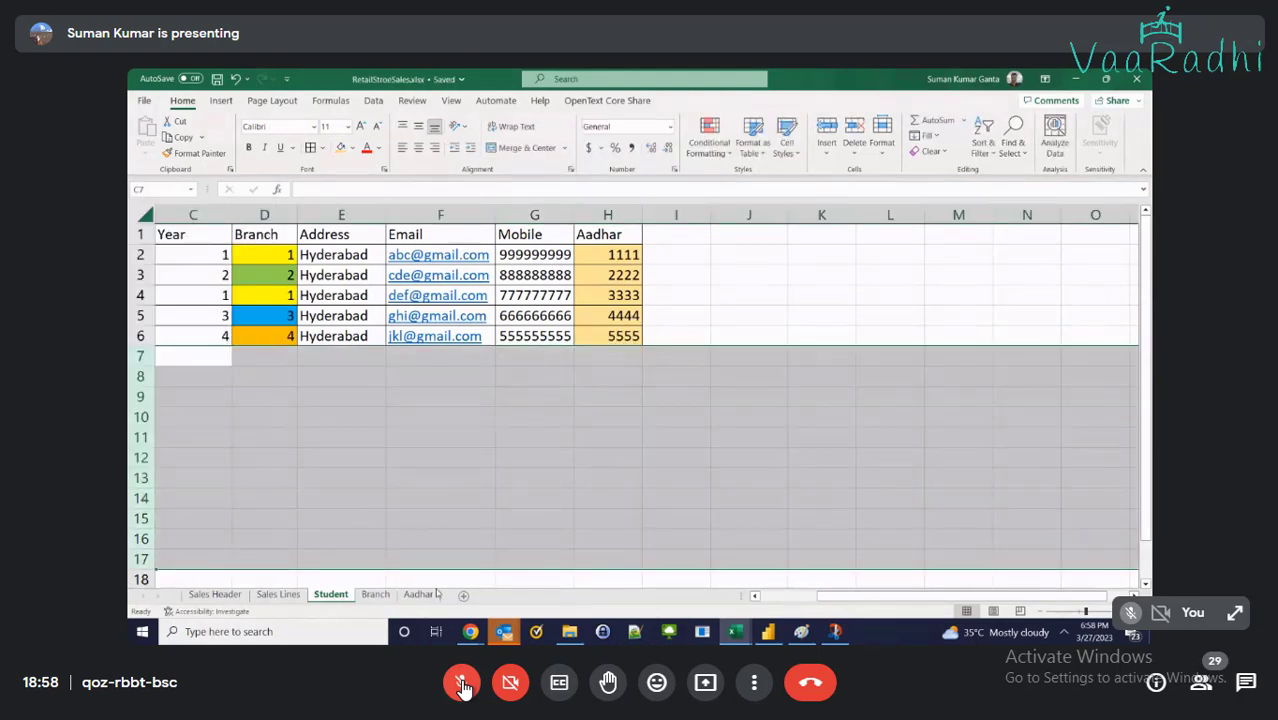
{"action": "left_click", "coordinate": [418, 594]}
{"action": "left_click", "coordinate": [490, 346]}
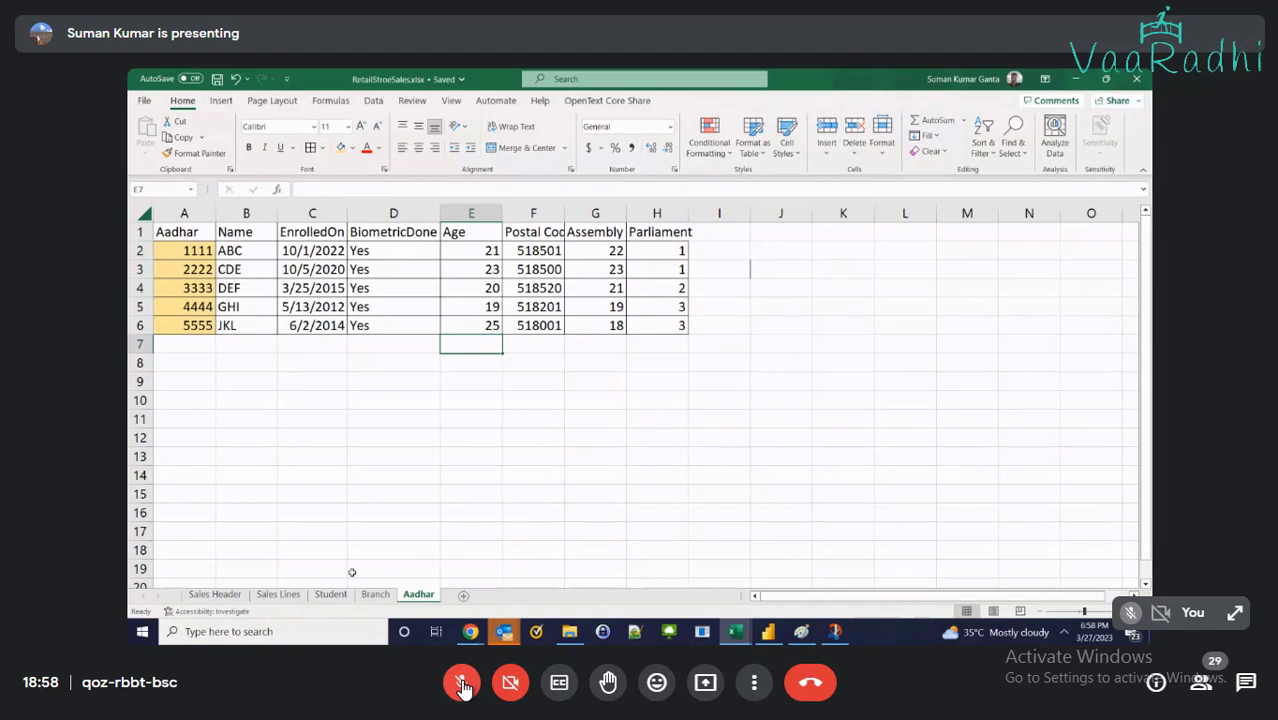
{"action": "left_click", "coordinate": [375, 594]}
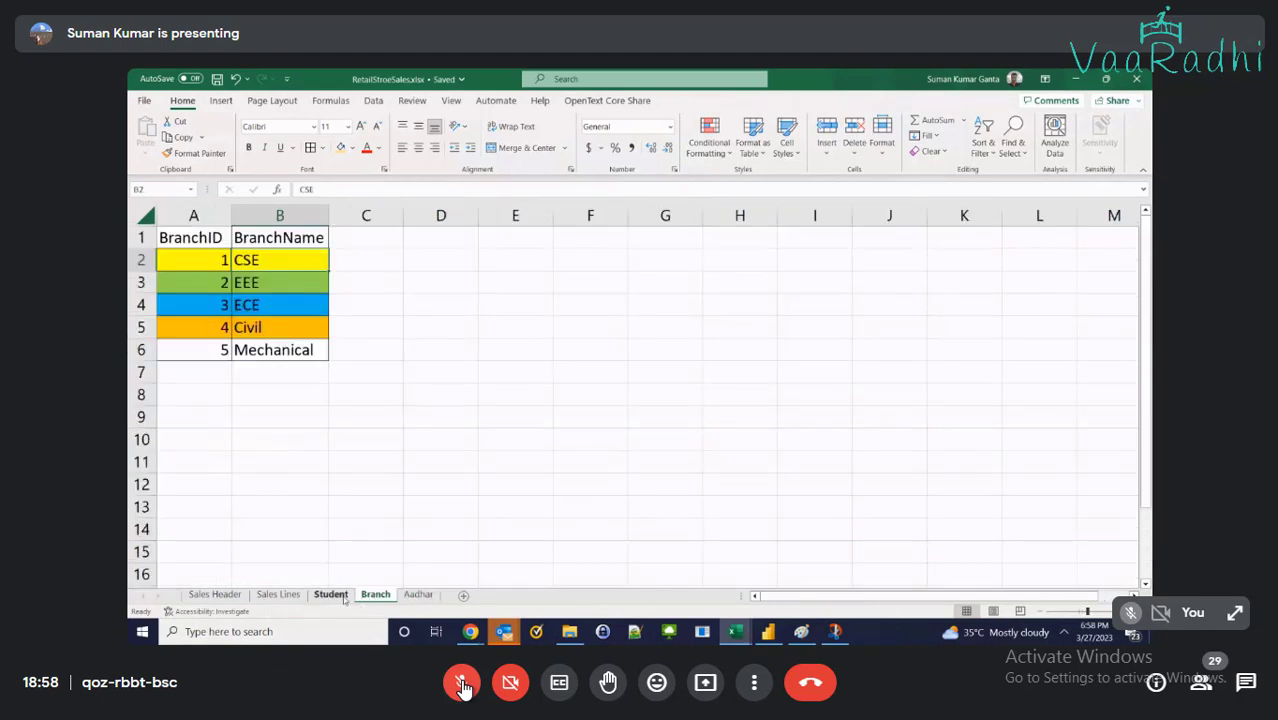
{"action": "left_click", "coordinate": [331, 594]}
{"action": "left_click", "coordinate": [720, 315]}
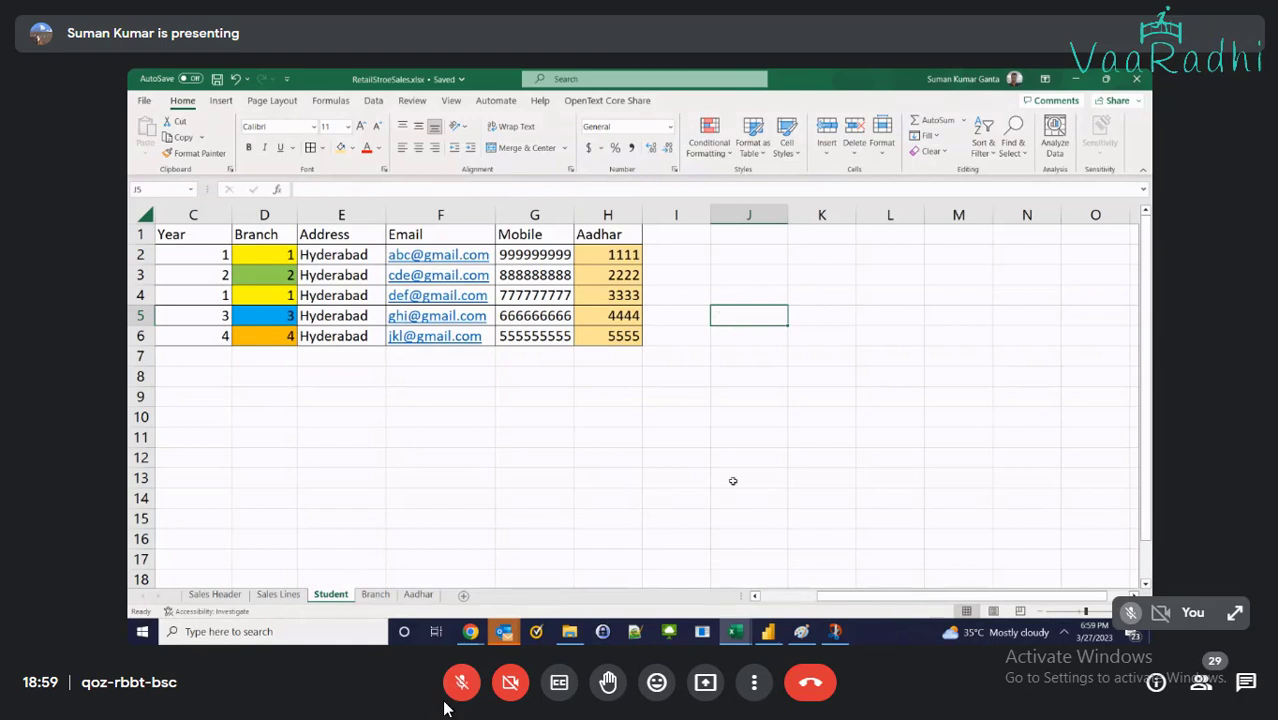
In Power BI Data view, show the Student table and check for its Aadhar column
{"action": "left_click", "coordinate": [461, 690]}
{"action": "left_click", "coordinate": [767, 568]}
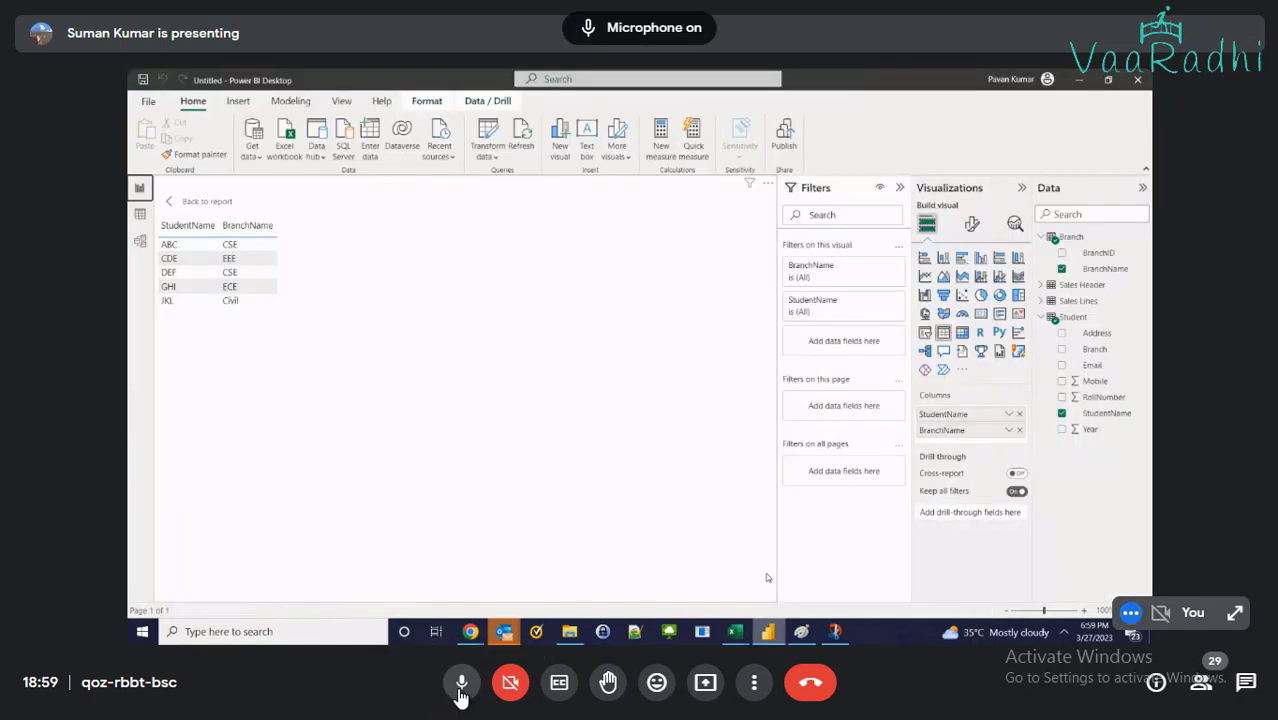
{"action": "left_click", "coordinate": [140, 214]}
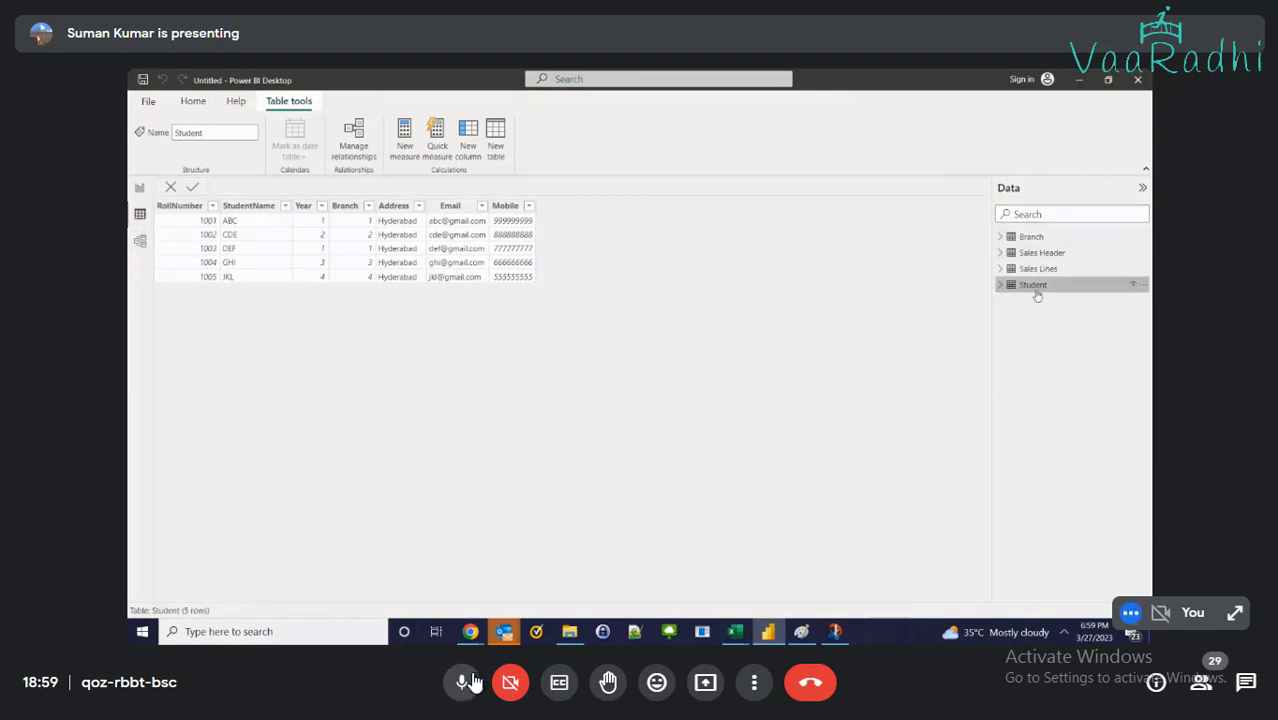
{"action": "left_click", "coordinate": [460, 690]}
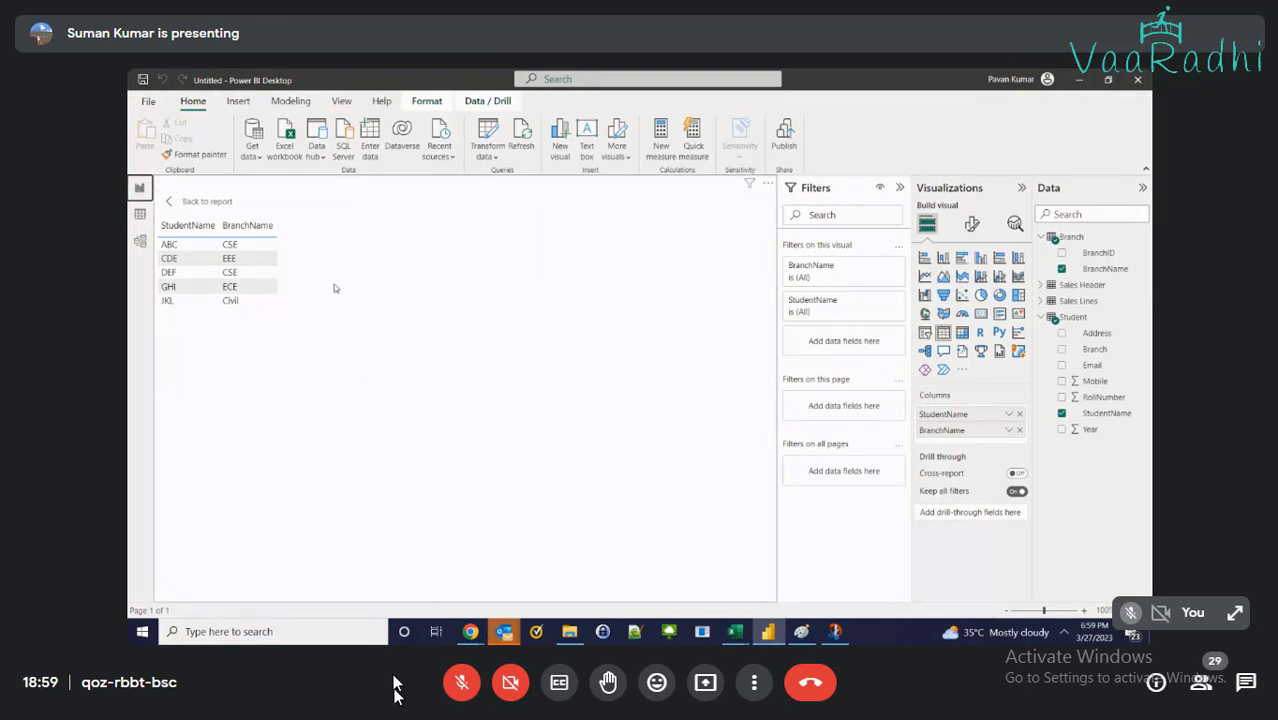
{"action": "left_click", "coordinate": [459, 685]}
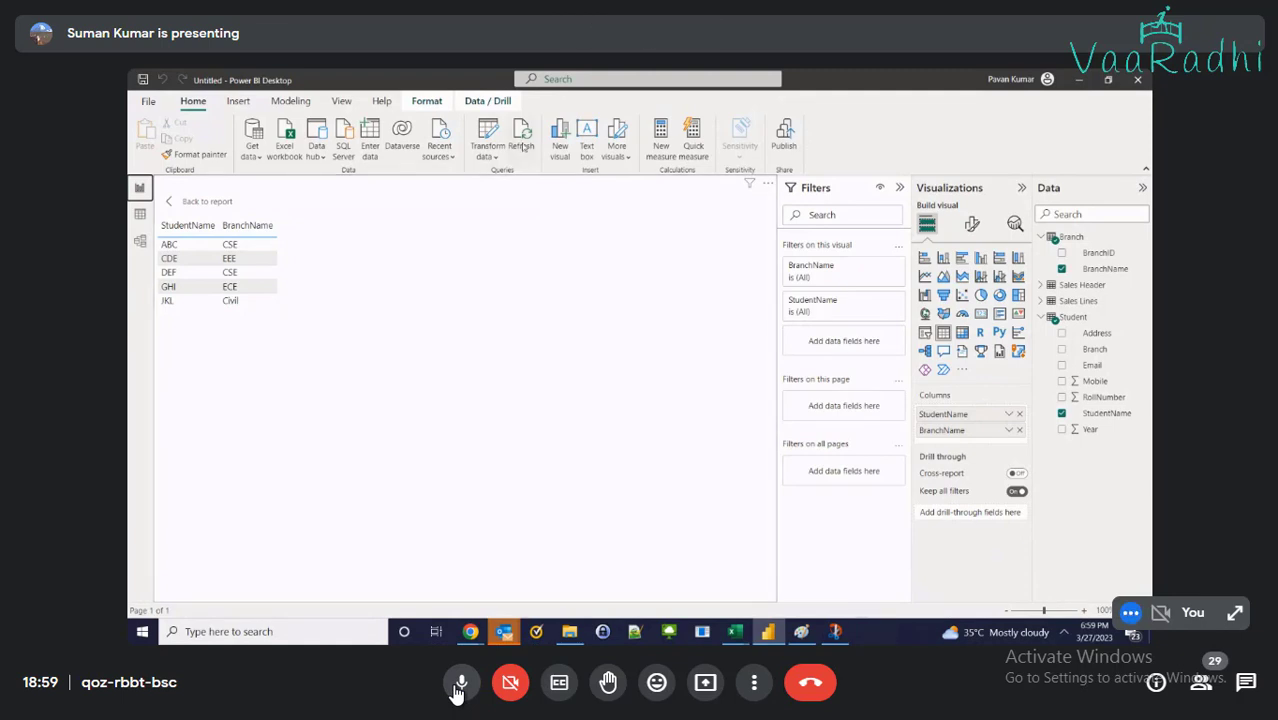
{"action": "left_click", "coordinate": [459, 685]}
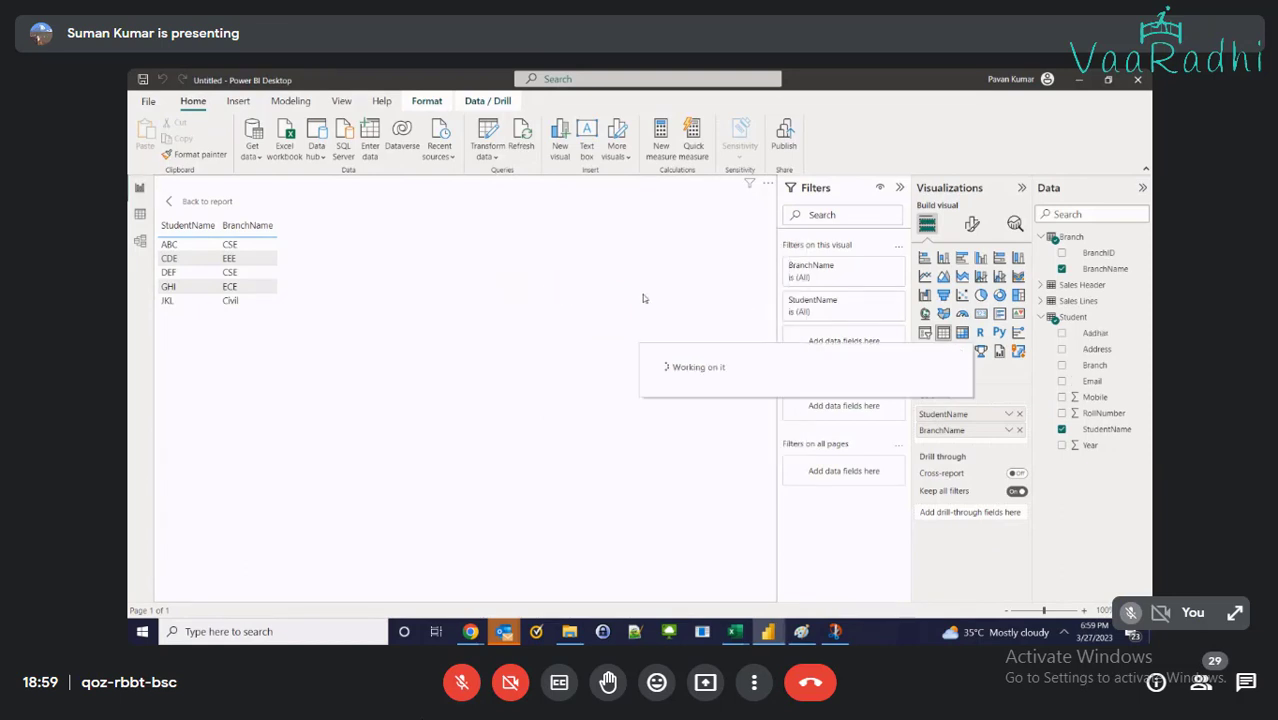
{"action": "left_click", "coordinate": [139, 218]}
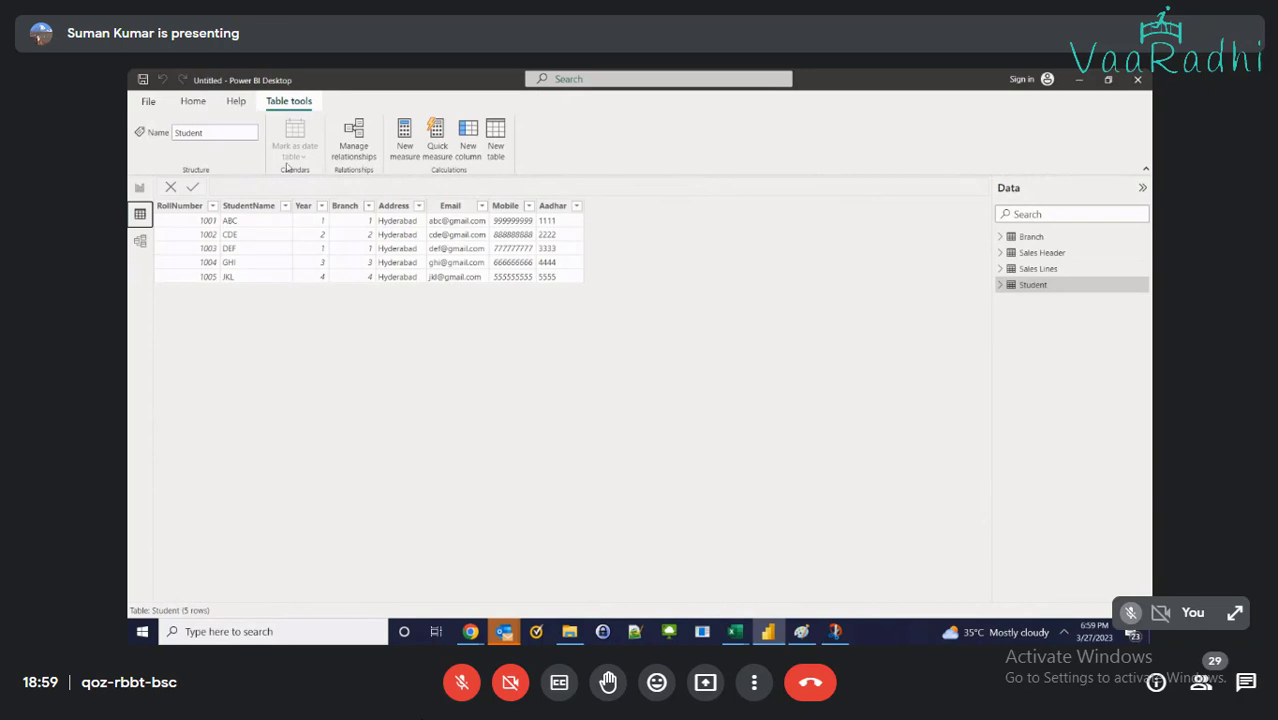
Go back to the Power BI report page, then bring the RetailStroeSales workbook forward
{"action": "mouse_move", "coordinate": [735, 631]}
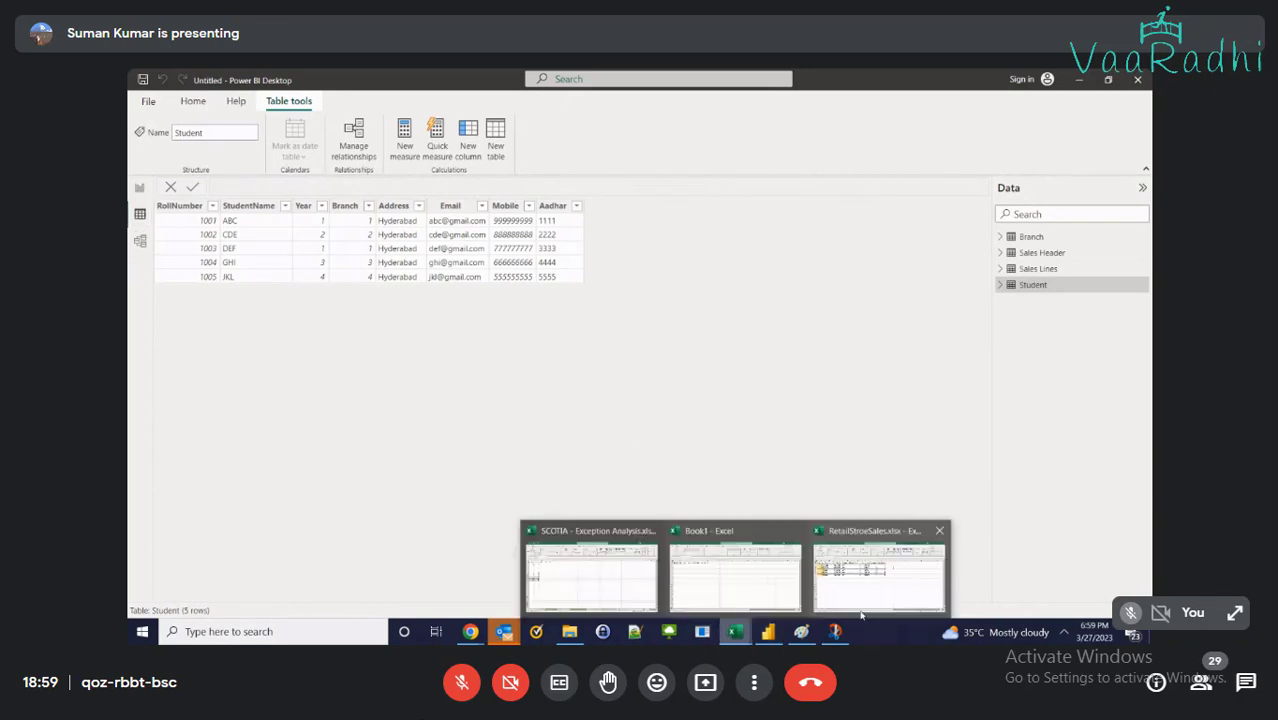
{"action": "left_click", "coordinate": [728, 528]}
{"action": "key", "text": "alt+Tab"}
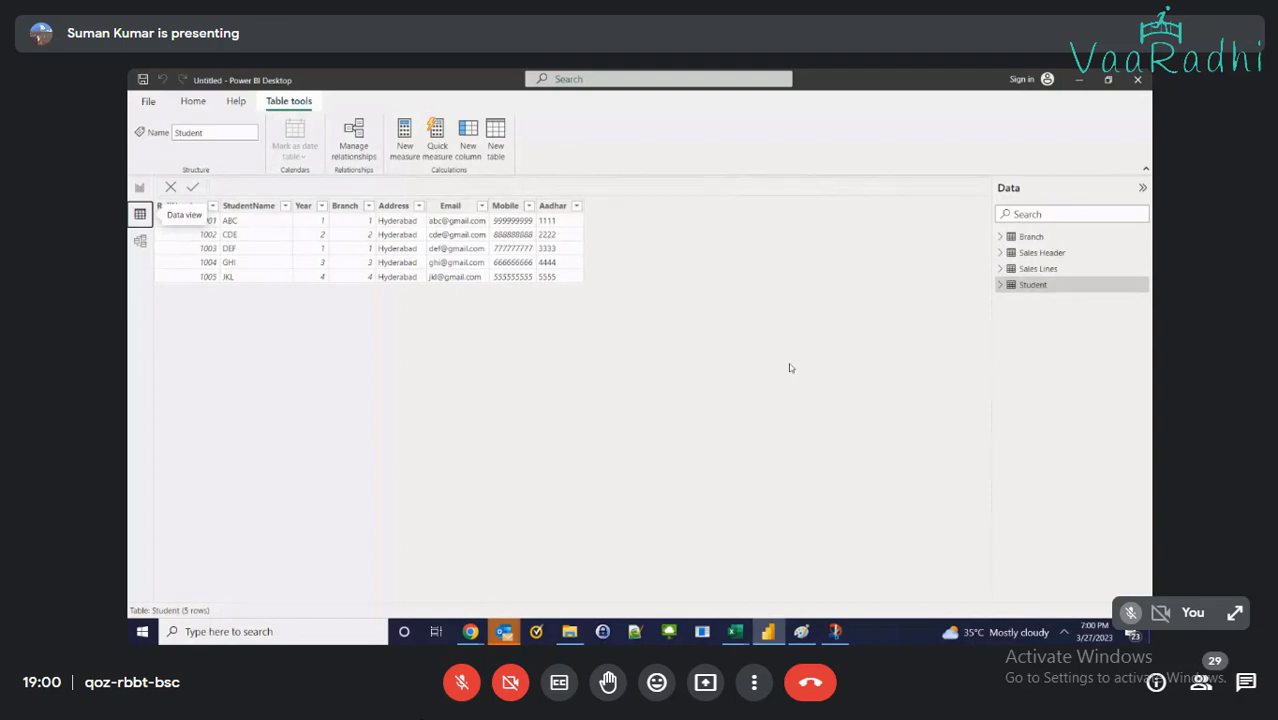
{"action": "left_click", "coordinate": [141, 189]}
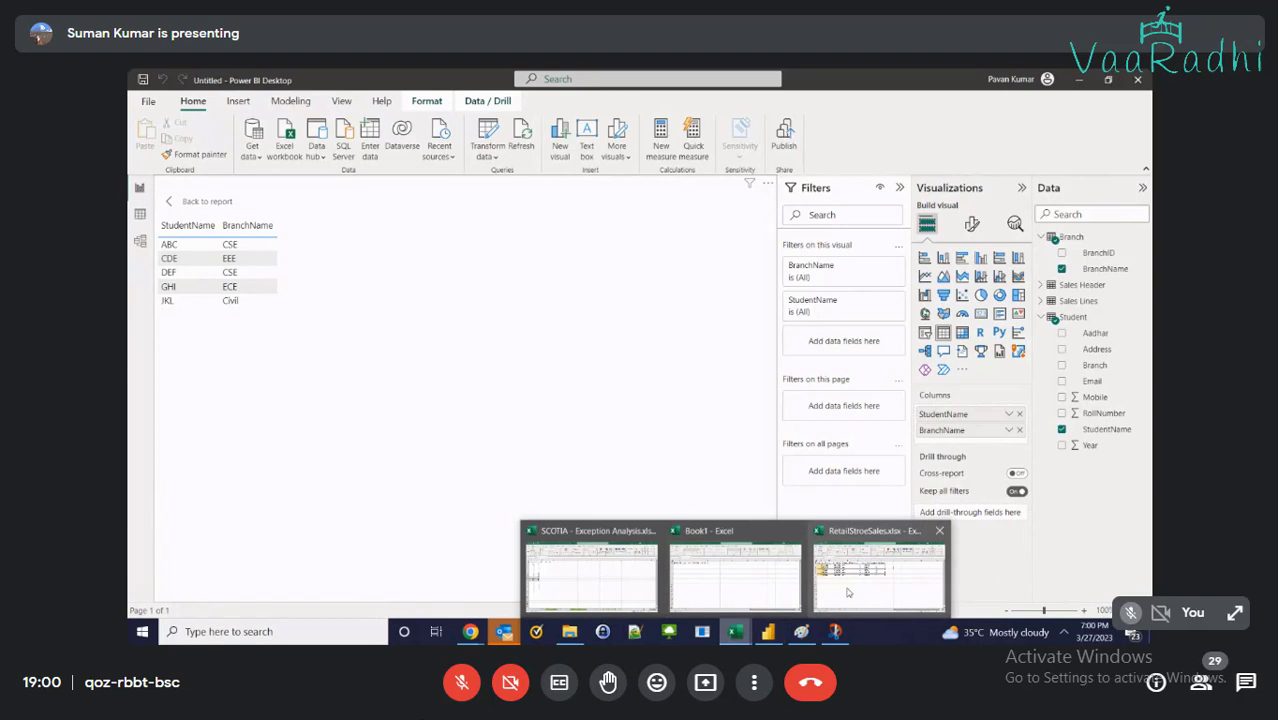
{"action": "left_click", "coordinate": [878, 570]}
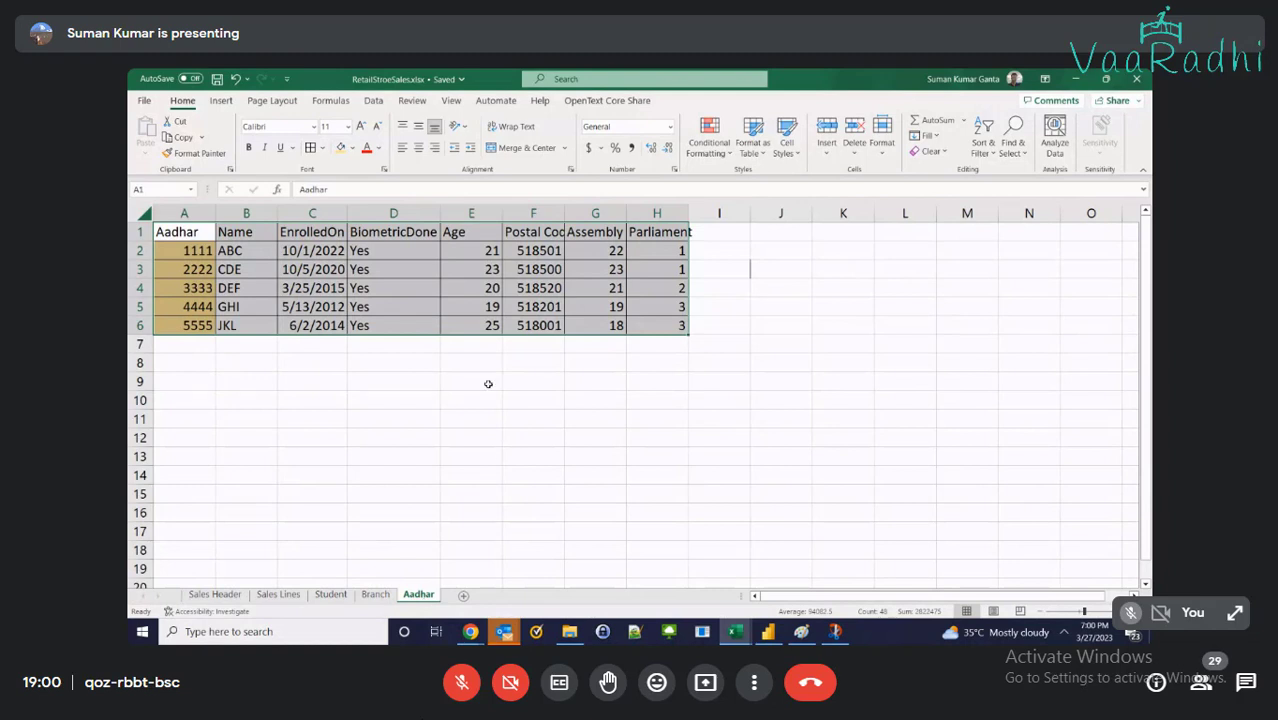
Import the Aadhar sheet from RetailStroeSales.xlsx via Excel workbook and view its rows
{"action": "key", "text": "alt+Tab"}
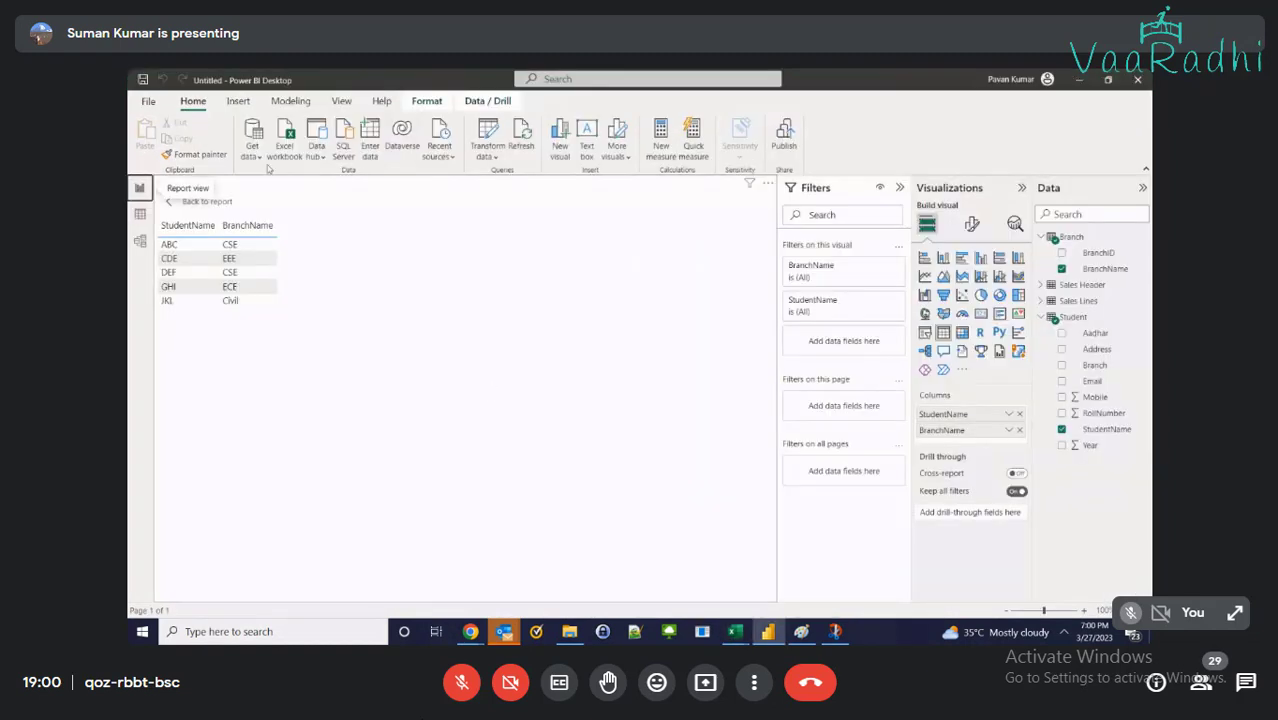
{"action": "left_click", "coordinate": [256, 148]}
{"action": "left_click", "coordinate": [268, 200]}
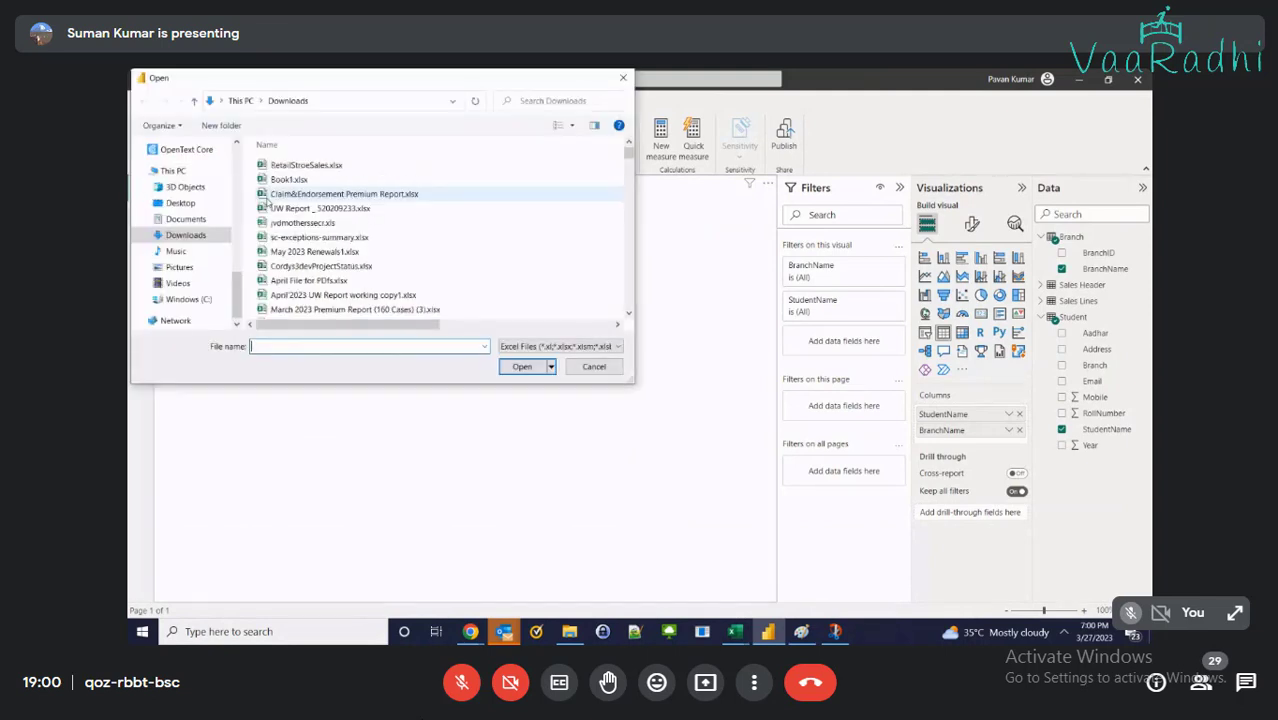
{"action": "left_click", "coordinate": [305, 165]}
{"action": "left_click", "coordinate": [527, 368]}
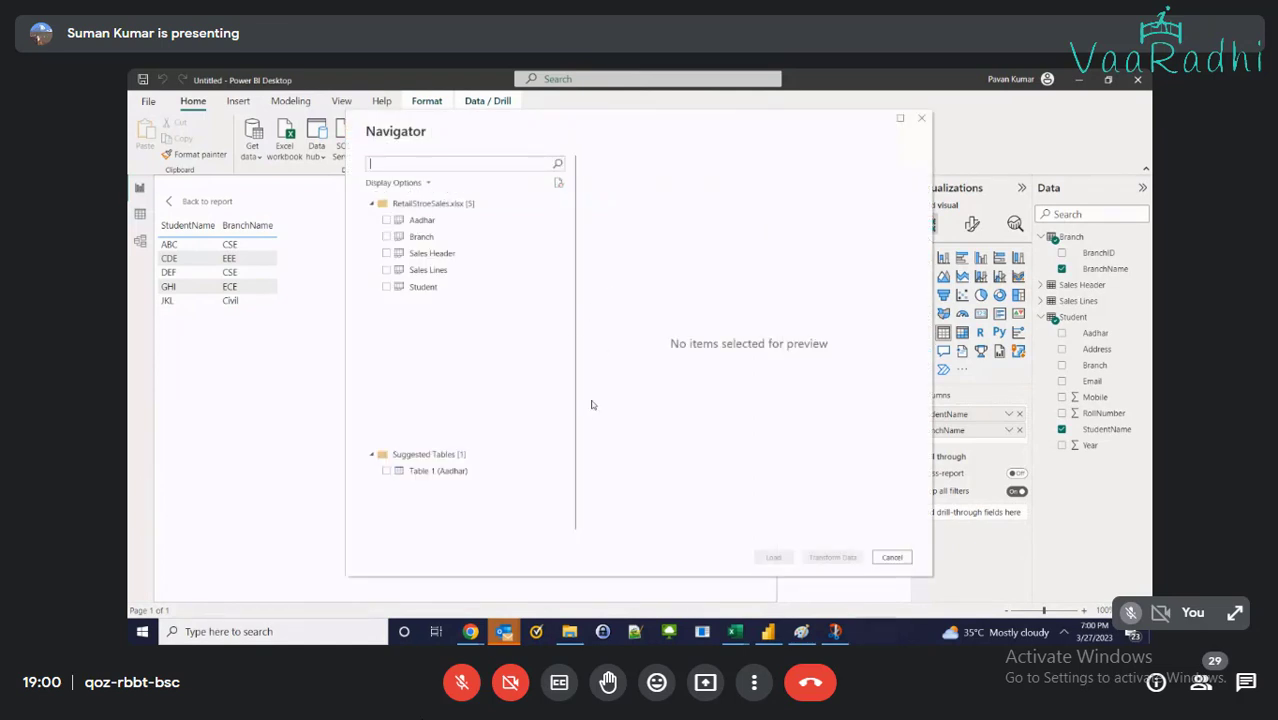
{"action": "left_click", "coordinate": [421, 220]}
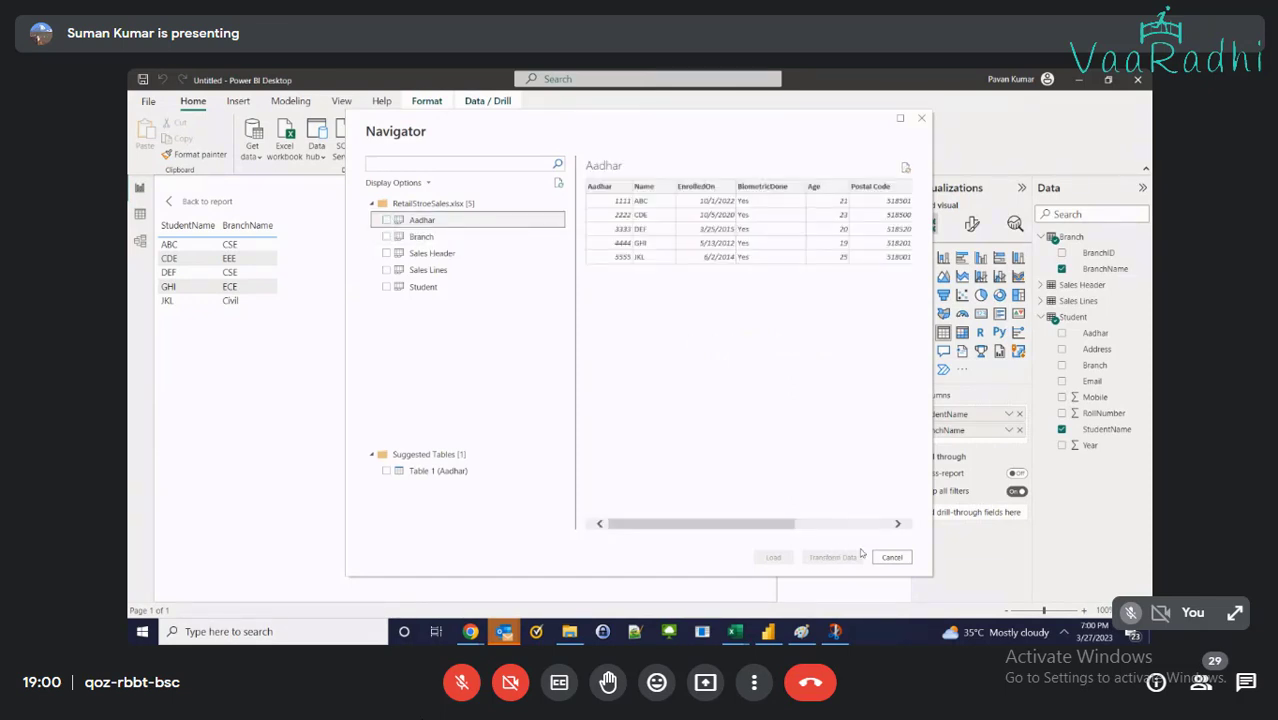
{"action": "left_click", "coordinate": [385, 220]}
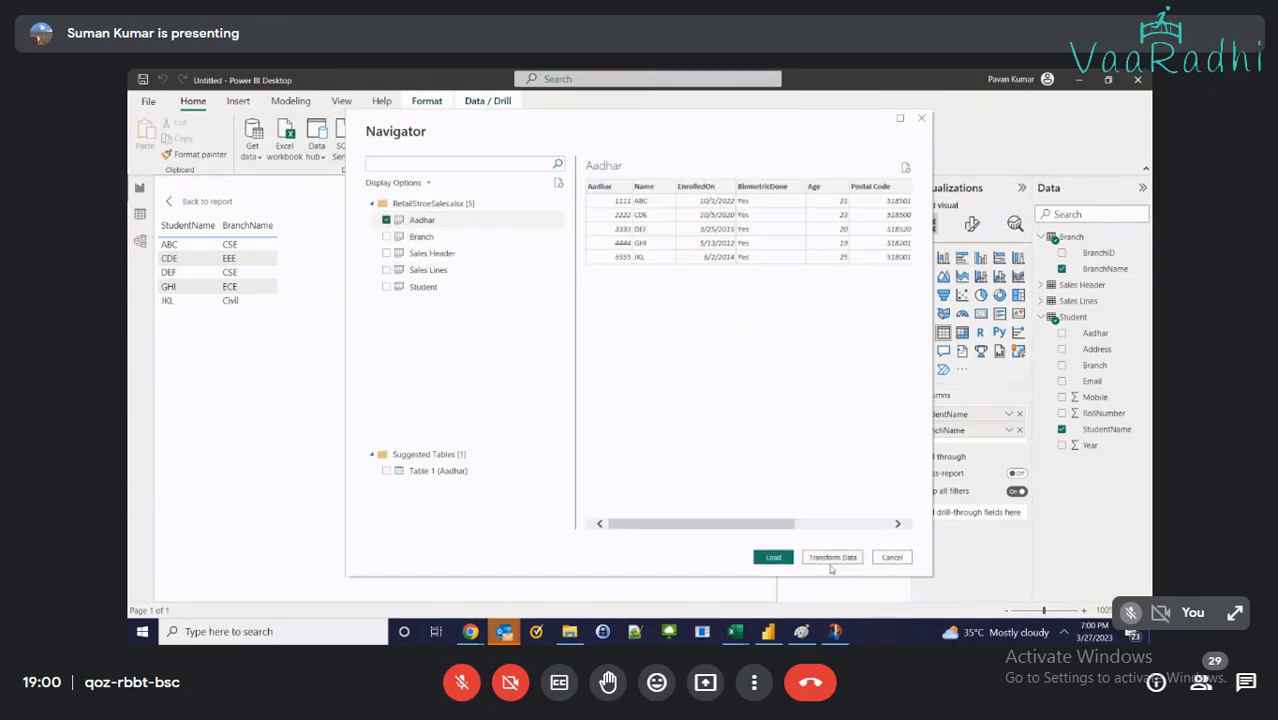
{"action": "left_click", "coordinate": [774, 557]}
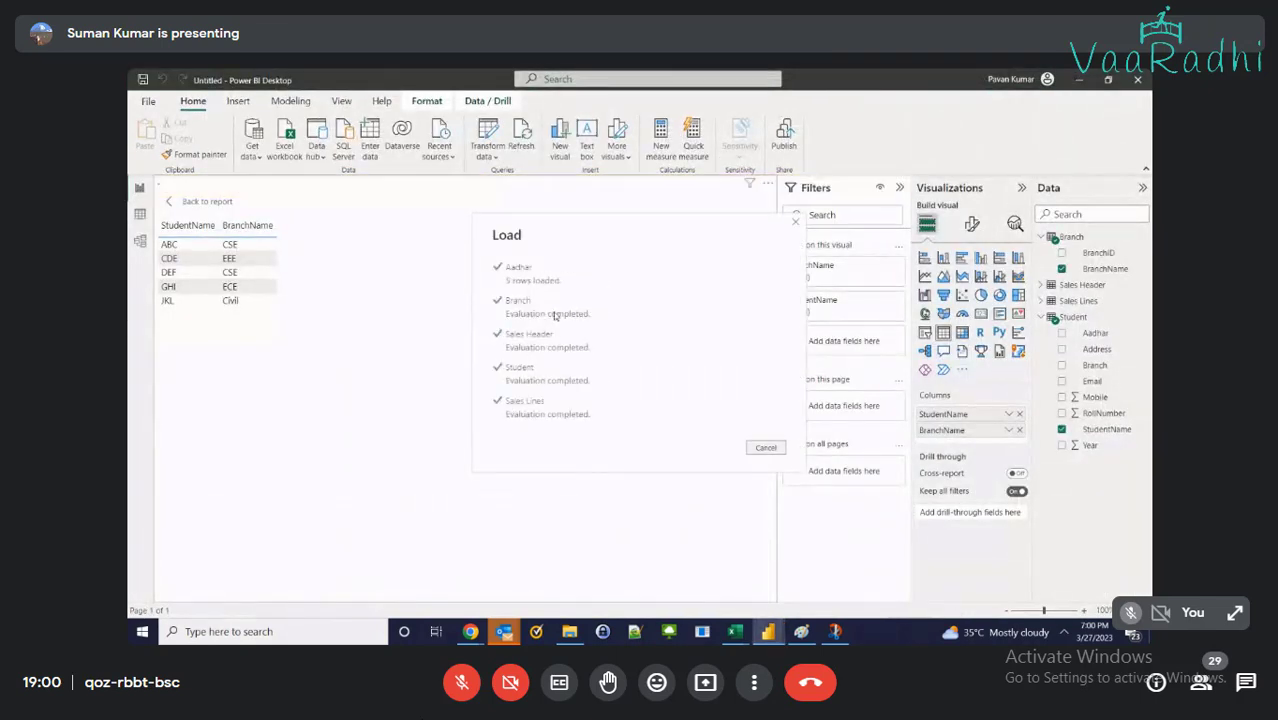
{"action": "left_click", "coordinate": [140, 213]}
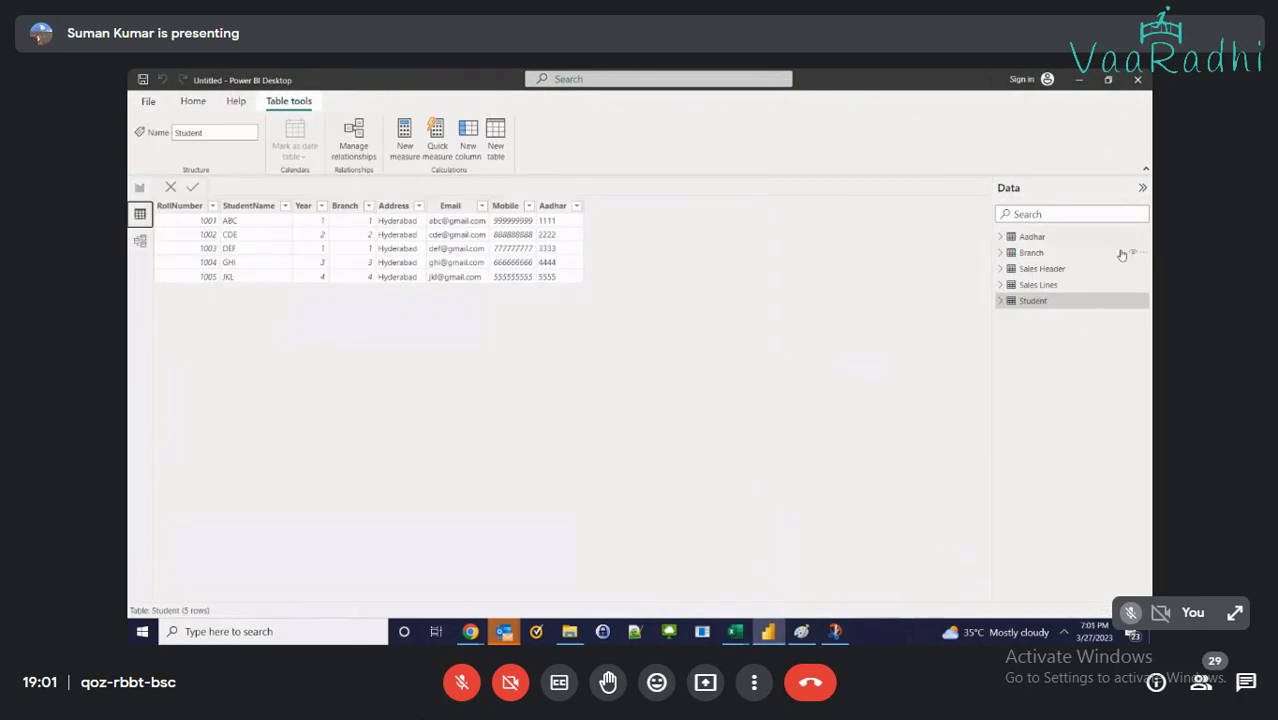
{"action": "left_click", "coordinate": [1033, 237]}
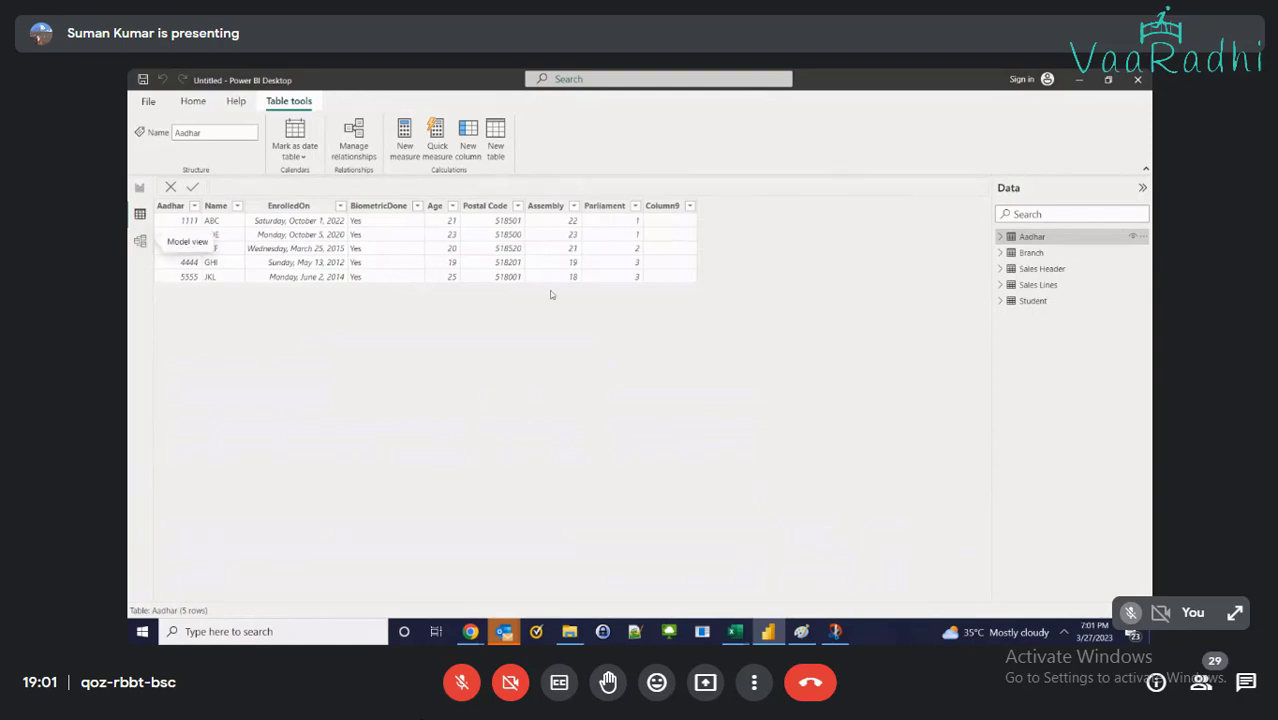
Show the workbook's Student sheet with its RollNumber through Aadhar columns
{"action": "mouse_move", "coordinate": [740, 633]}
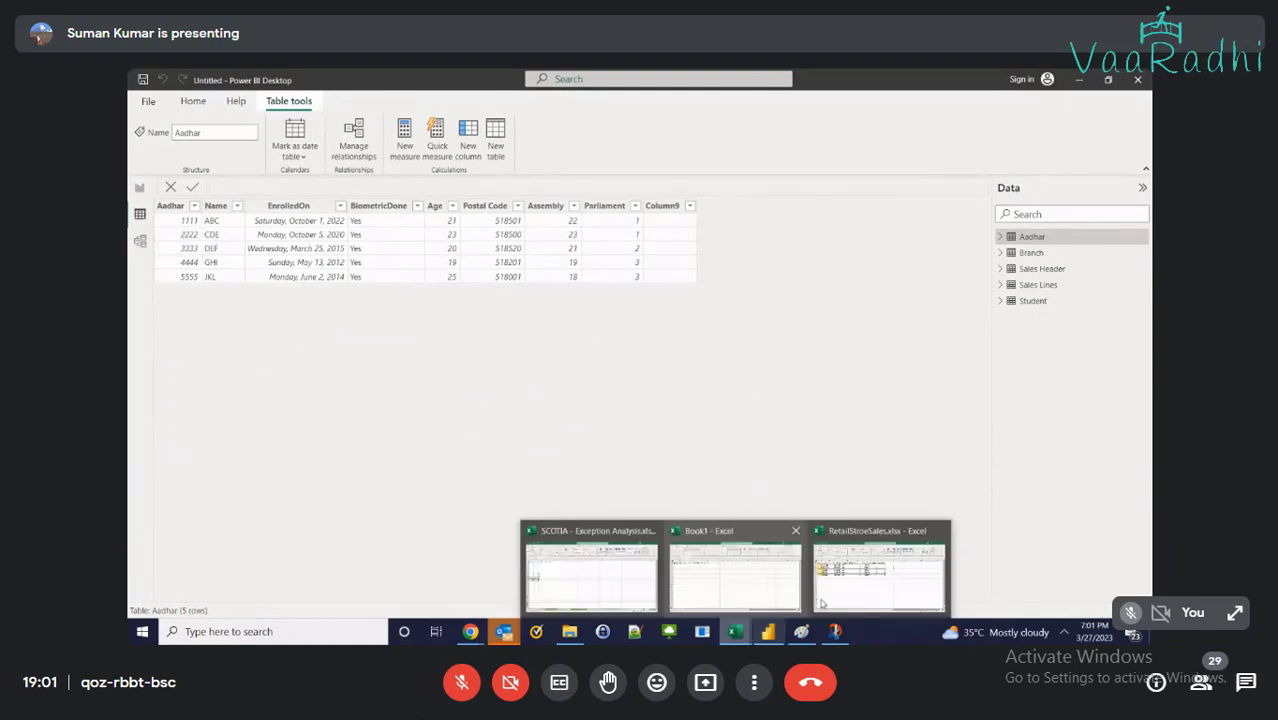
{"action": "left_click", "coordinate": [822, 603]}
{"action": "left_click", "coordinate": [334, 595]}
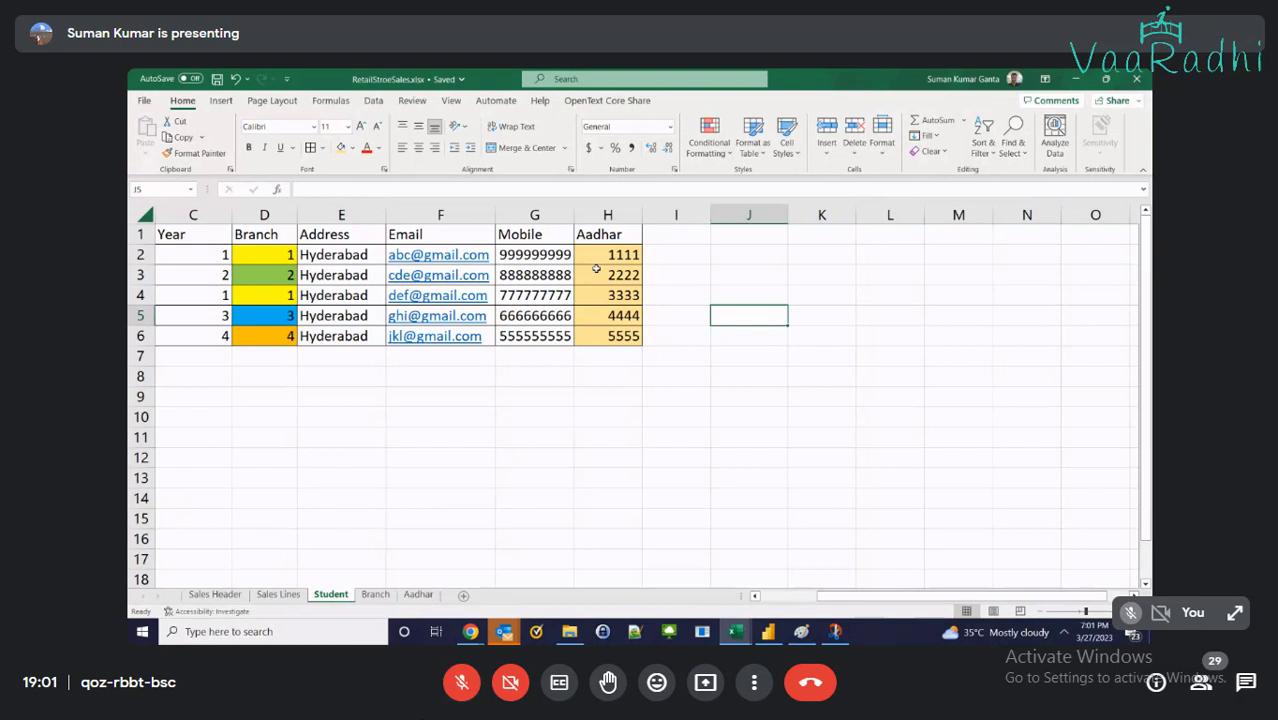
{"action": "left_click", "coordinate": [462, 684]}
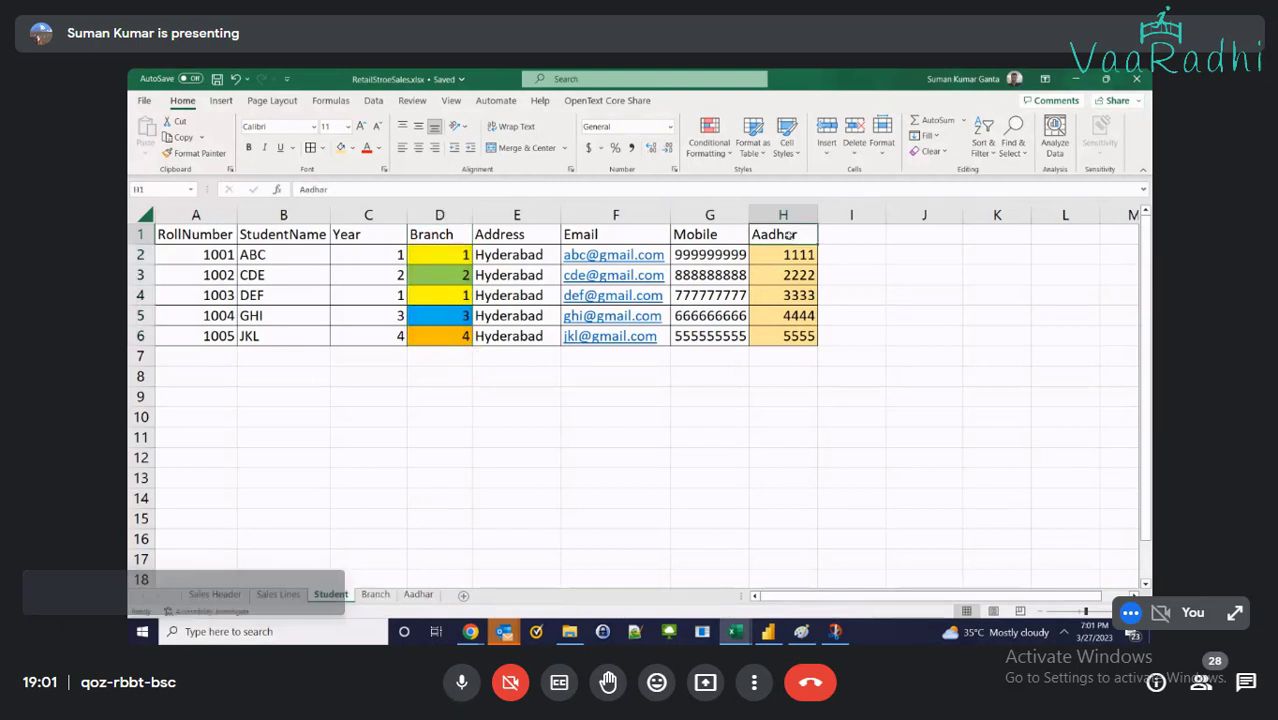
{"action": "left_click", "coordinate": [462, 684]}
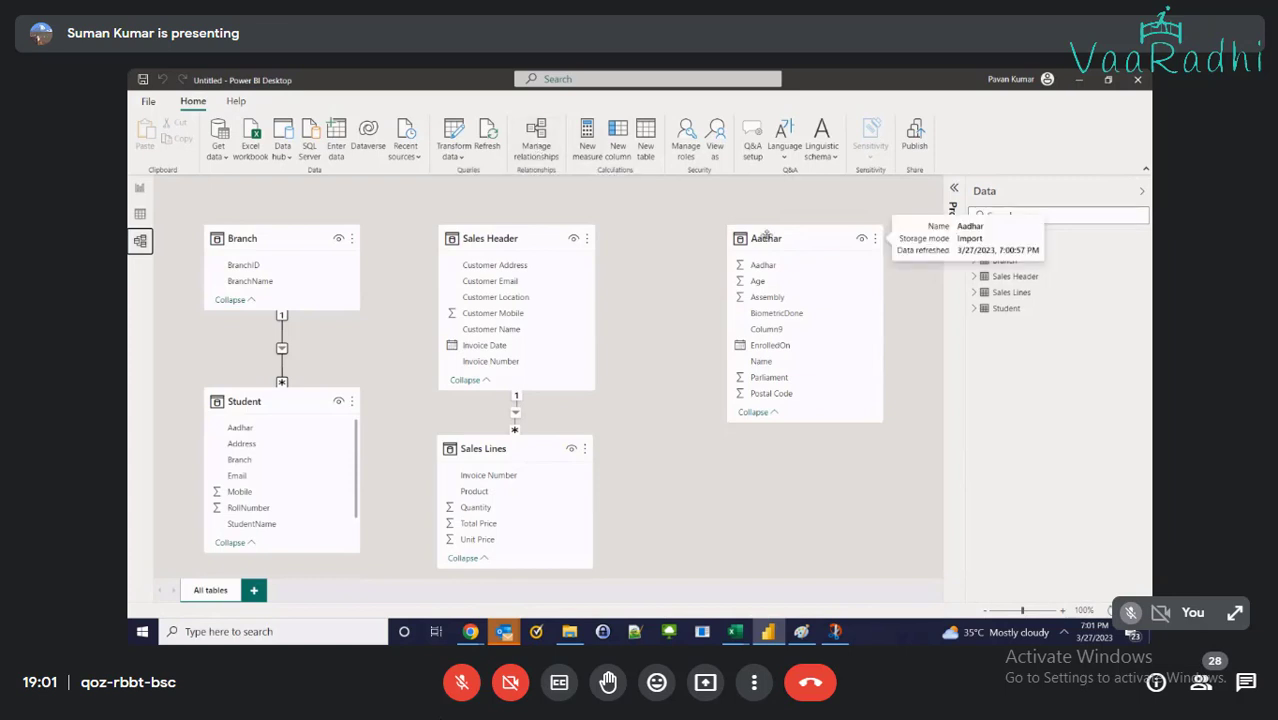
Move Sales Header to the lower right, Sales Lines down, and Aadhar to the canvas middle
{"action": "left_click_drag", "start_coordinate": [511, 240], "coordinate": [848, 452]}
{"action": "left_click_drag", "start_coordinate": [517, 448], "coordinate": [643, 476]}
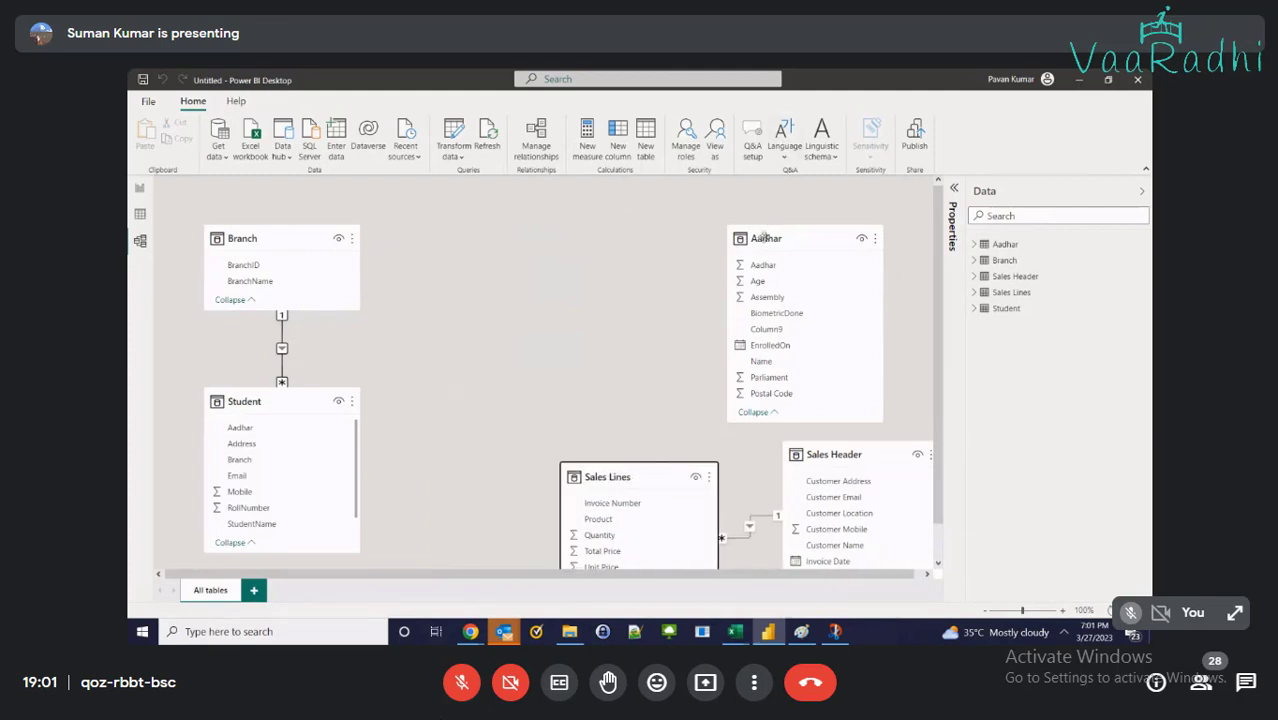
{"action": "left_click_drag", "start_coordinate": [757, 236], "coordinate": [438, 234]}
{"action": "scroll", "coordinate": [768, 270], "scroll_direction": "down", "scroll_amount": 1}
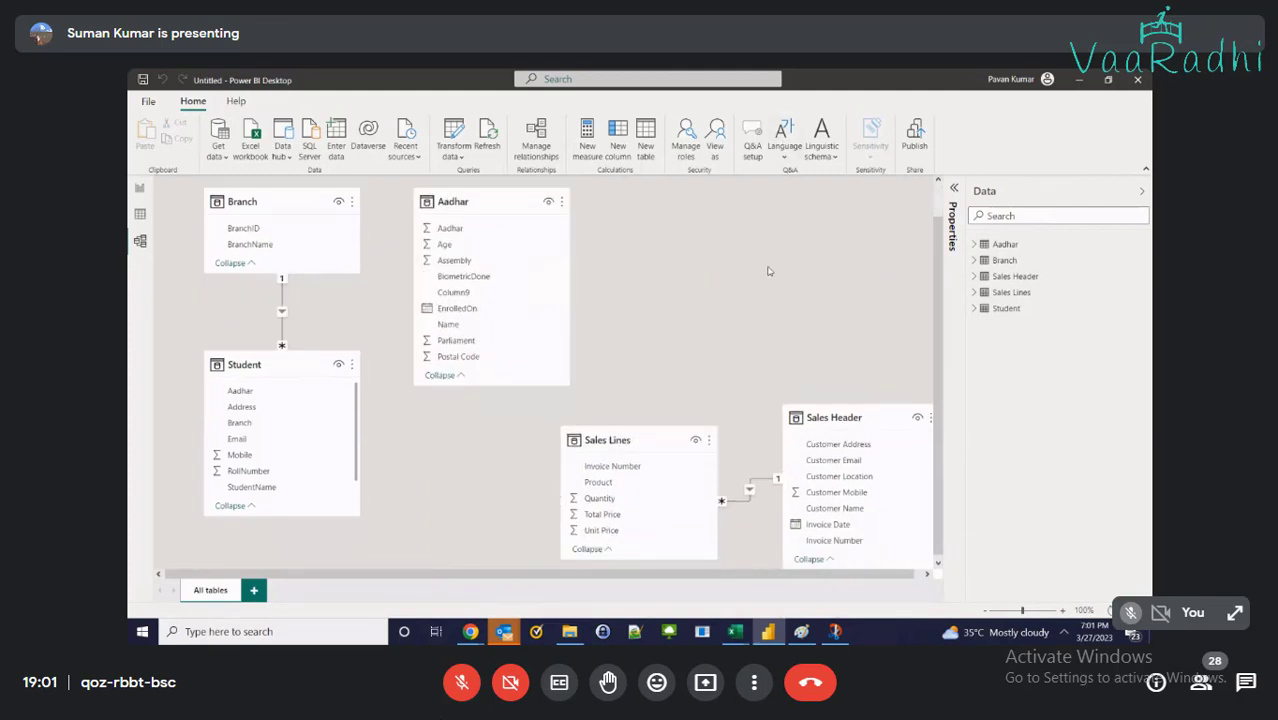
{"action": "scroll", "coordinate": [792, 253], "scroll_direction": "up", "scroll_amount": 1}
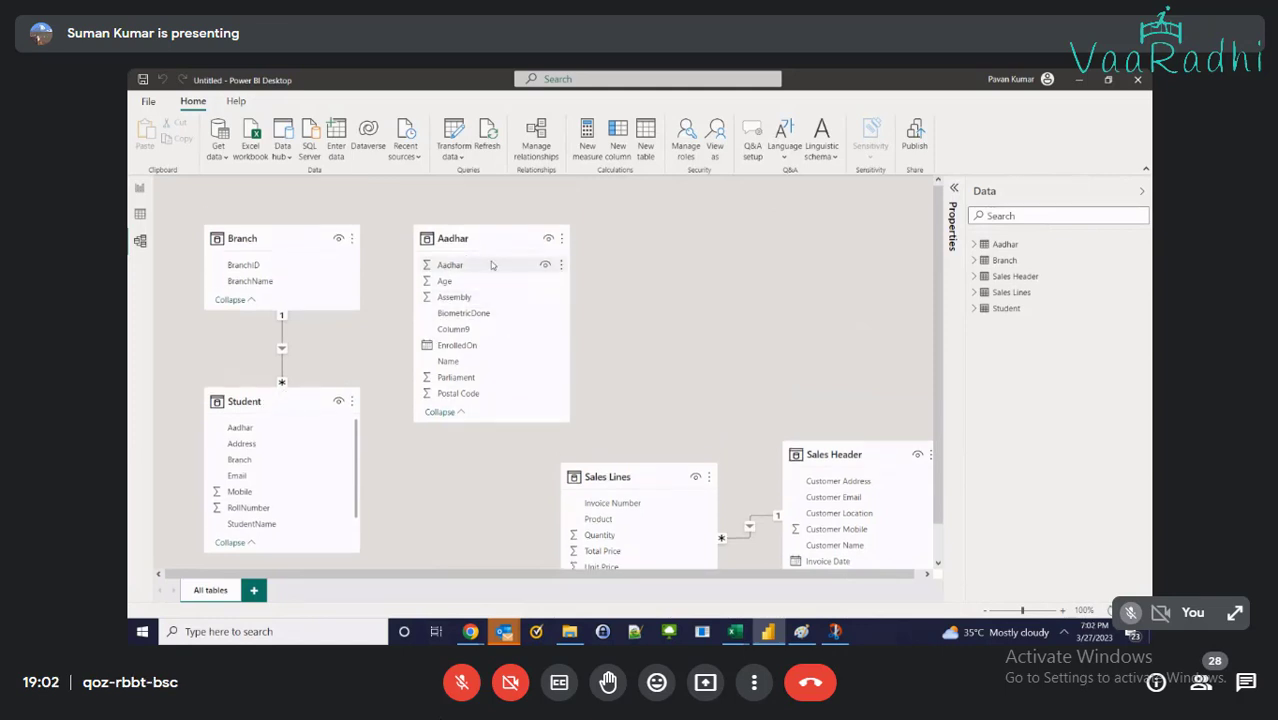
Relate Student[Aadhar] to Aadhar[Aadhar] as a one-to-one relationship
{"action": "left_click", "coordinate": [250, 400]}
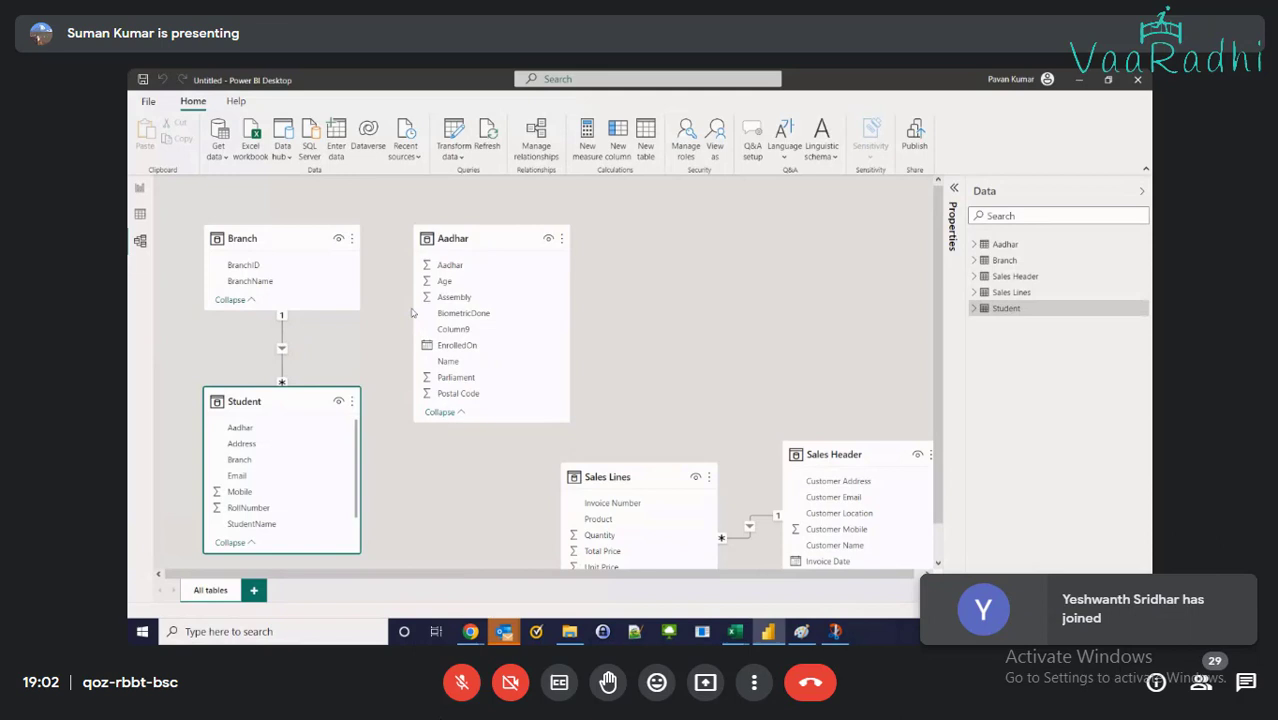
{"action": "left_click", "coordinate": [453, 238]}
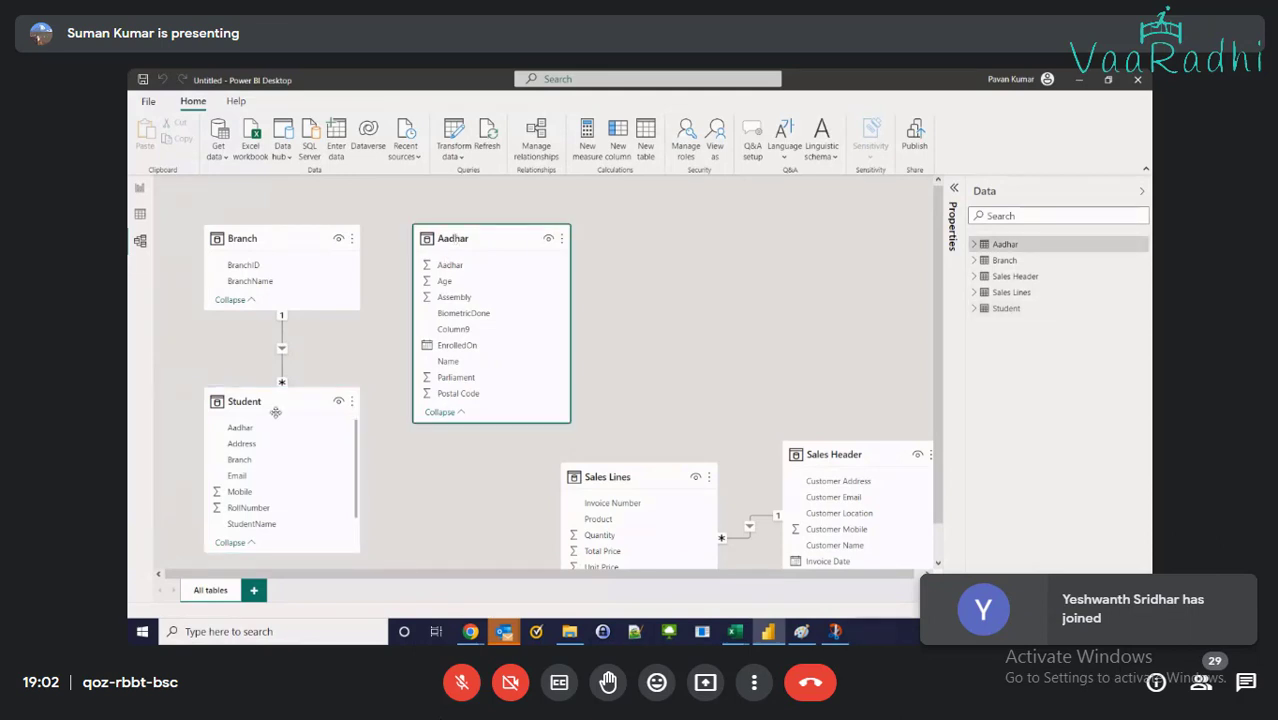
{"action": "left_click", "coordinate": [240, 427]}
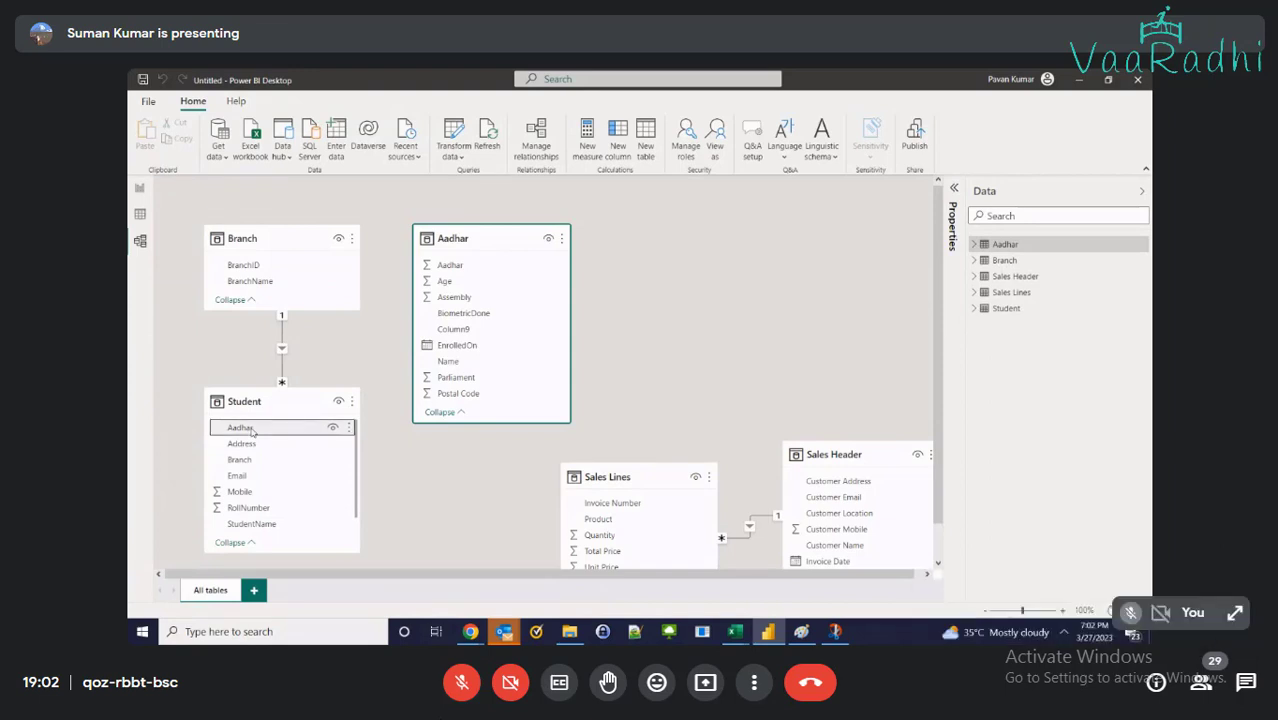
{"action": "left_click_drag", "start_coordinate": [250, 430], "coordinate": [505, 269]}
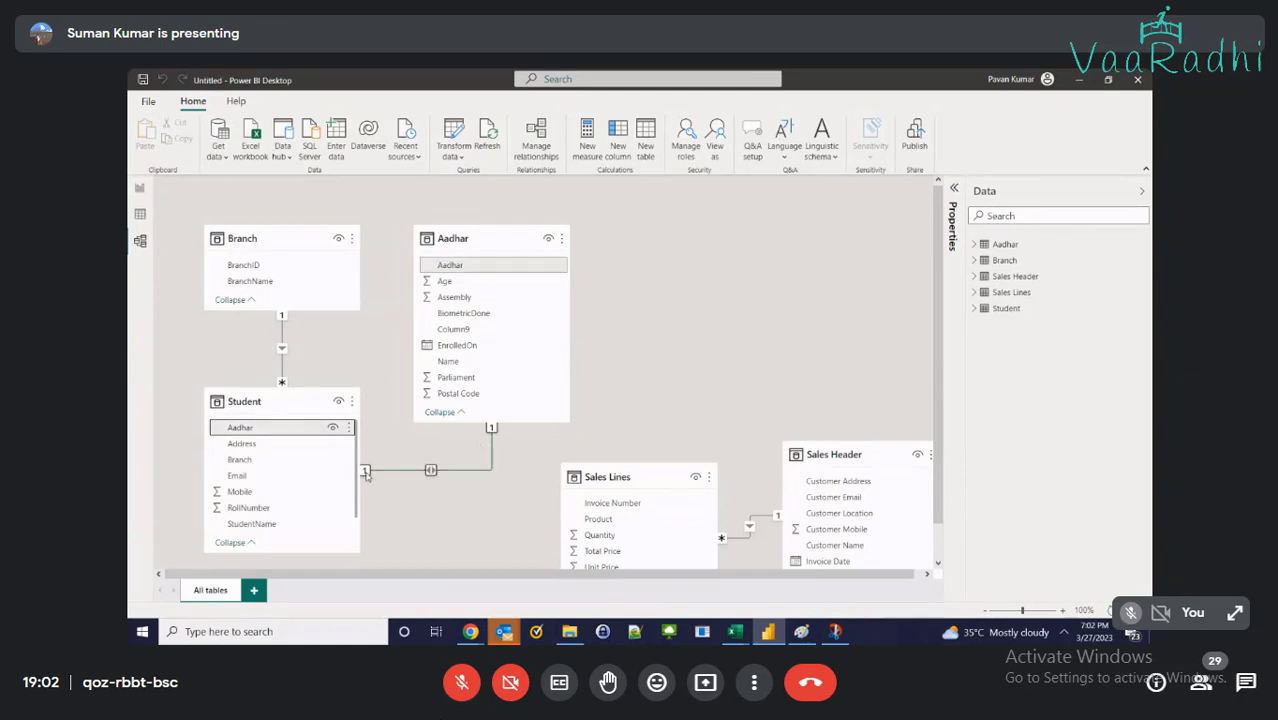
{"action": "left_click", "coordinate": [461, 684]}
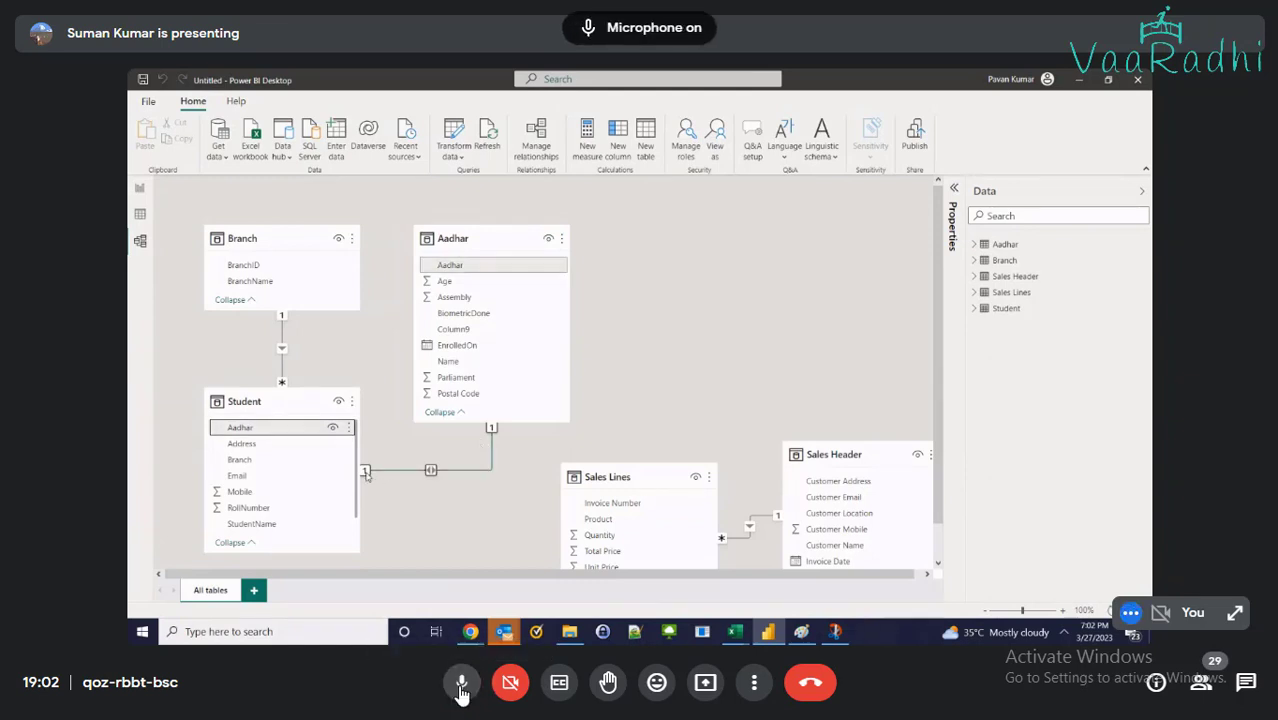
{"action": "left_click", "coordinate": [461, 686]}
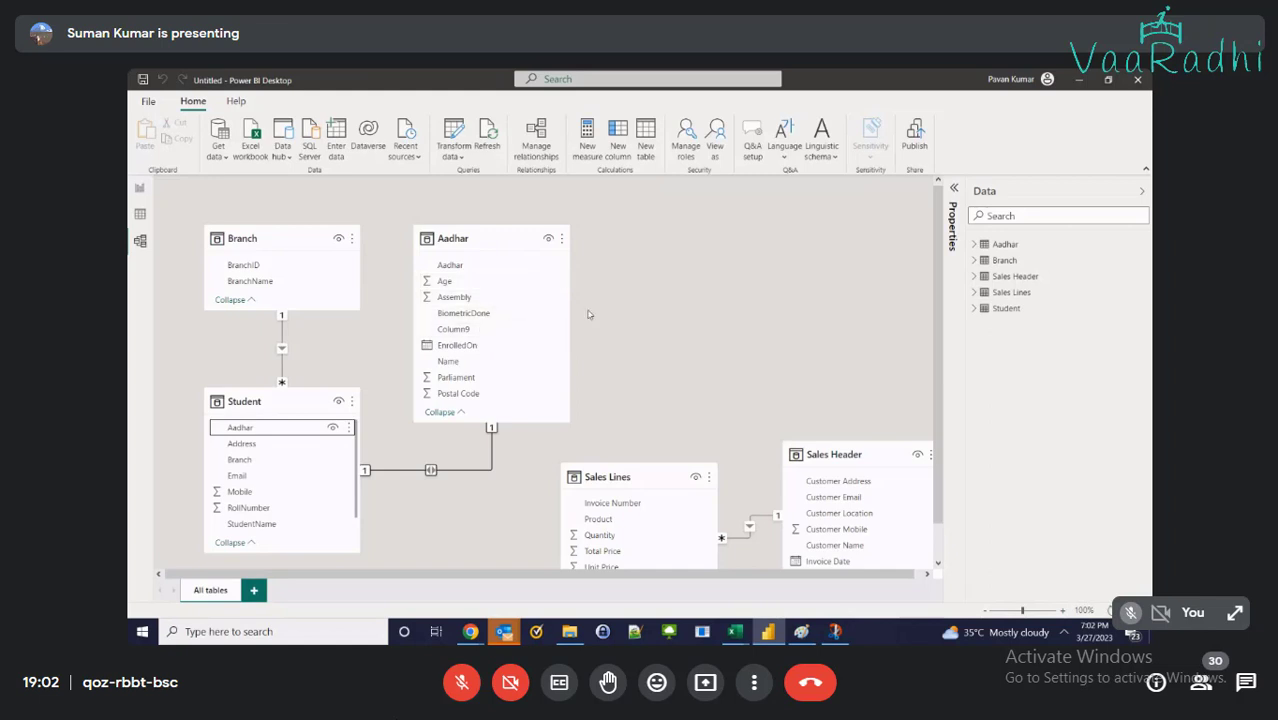
{"action": "mouse_move", "coordinate": [735, 631]}
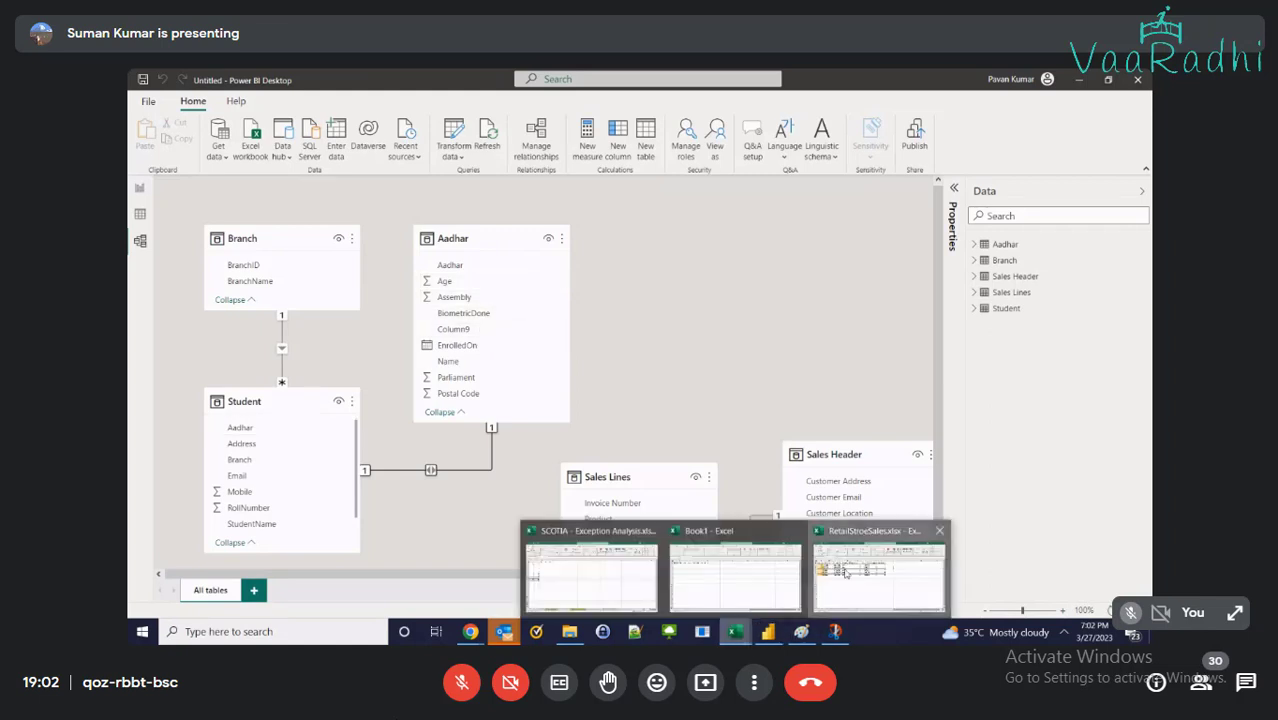
{"action": "left_click", "coordinate": [845, 572]}
{"action": "left_click", "coordinate": [200, 251]}
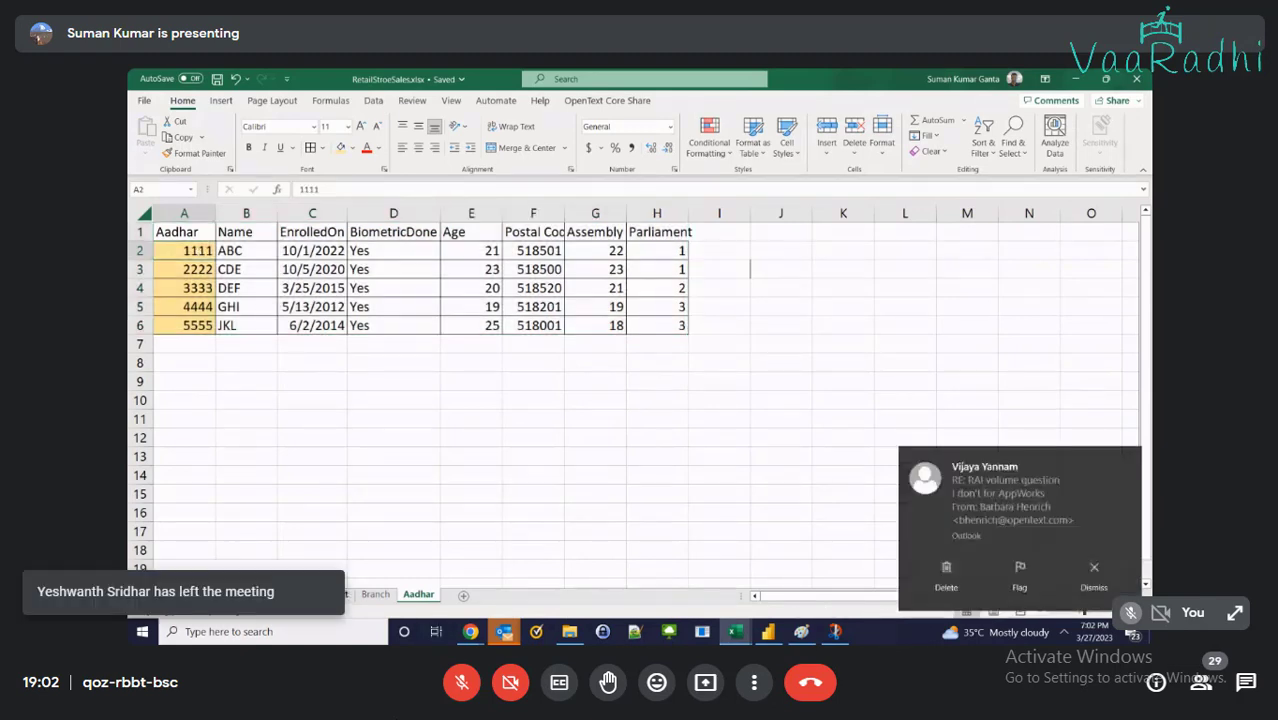
{"action": "left_click", "coordinate": [338, 595]}
{"action": "left_click", "coordinate": [1128, 460]}
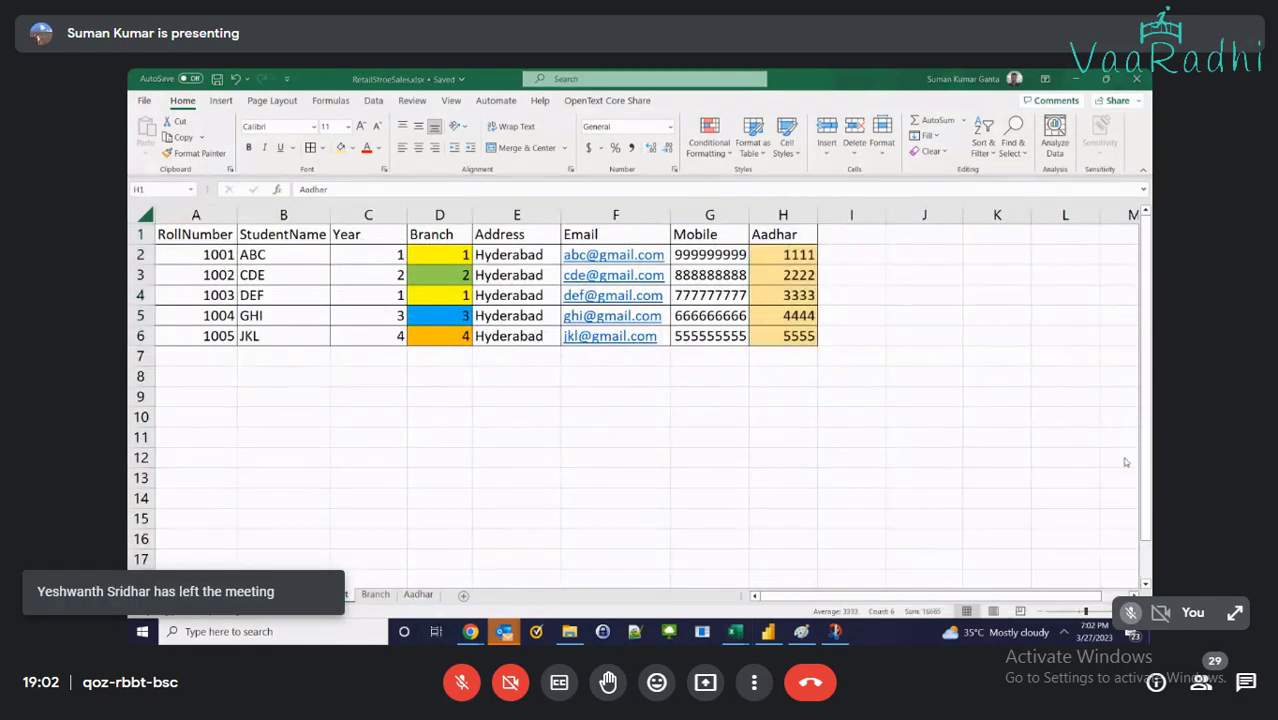
{"action": "left_click", "coordinate": [800, 260]}
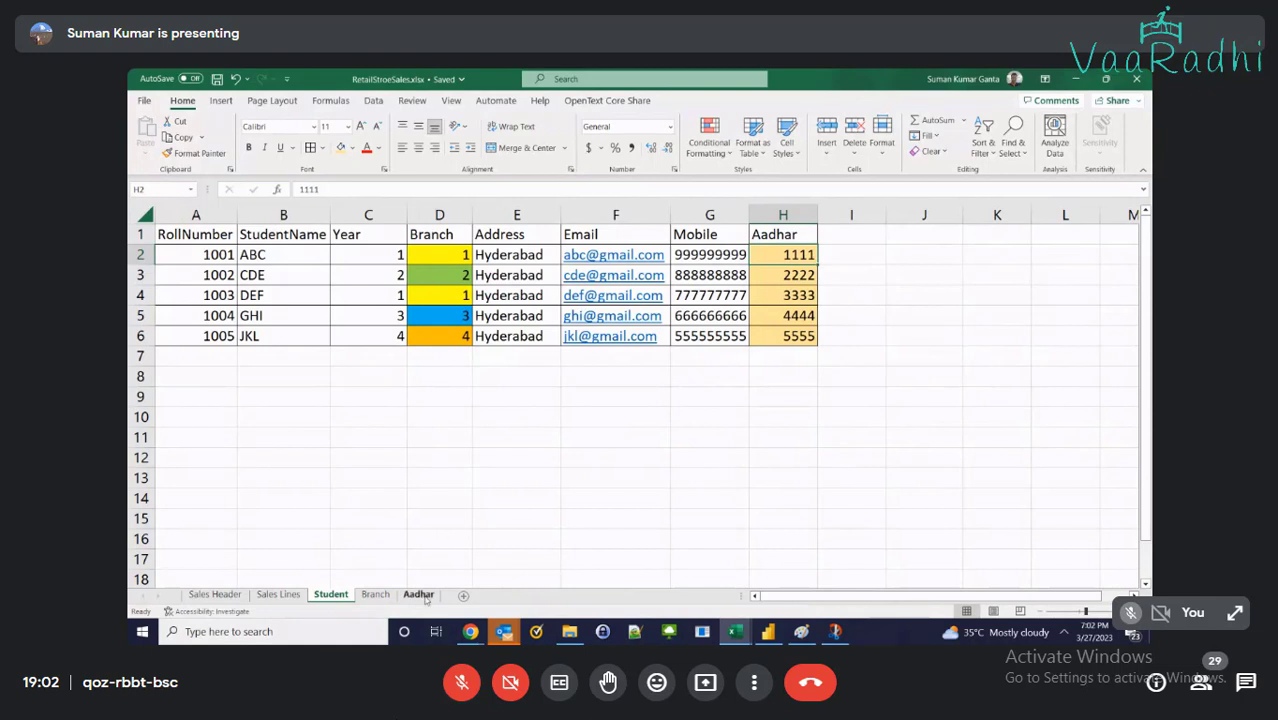
{"action": "left_click", "coordinate": [781, 274]}
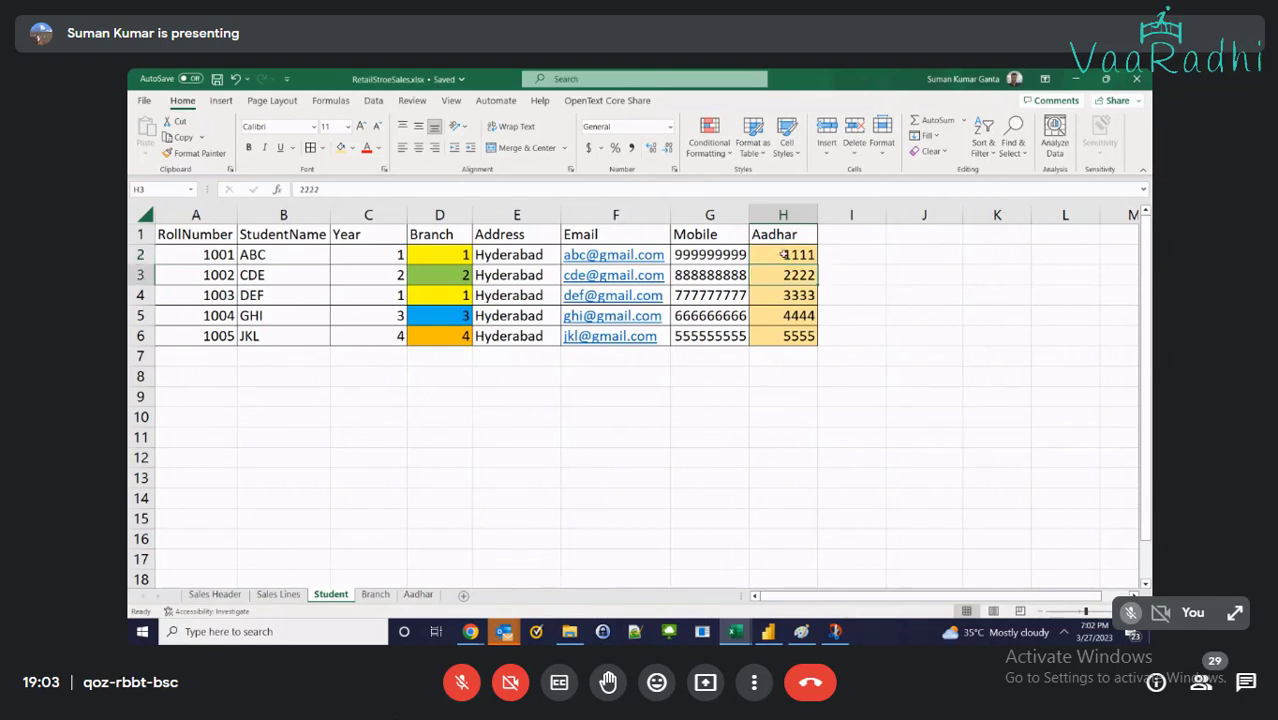
{"action": "left_click", "coordinate": [784, 254]}
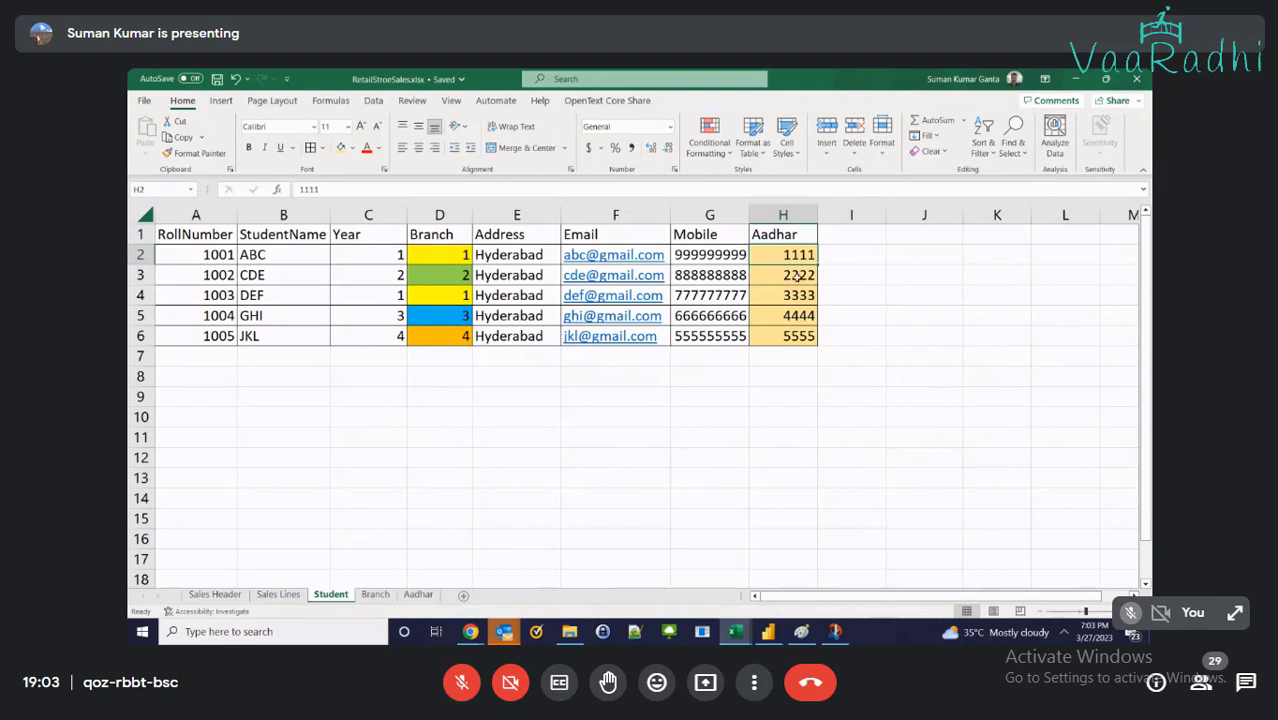
{"action": "left_click", "coordinate": [424, 594]}
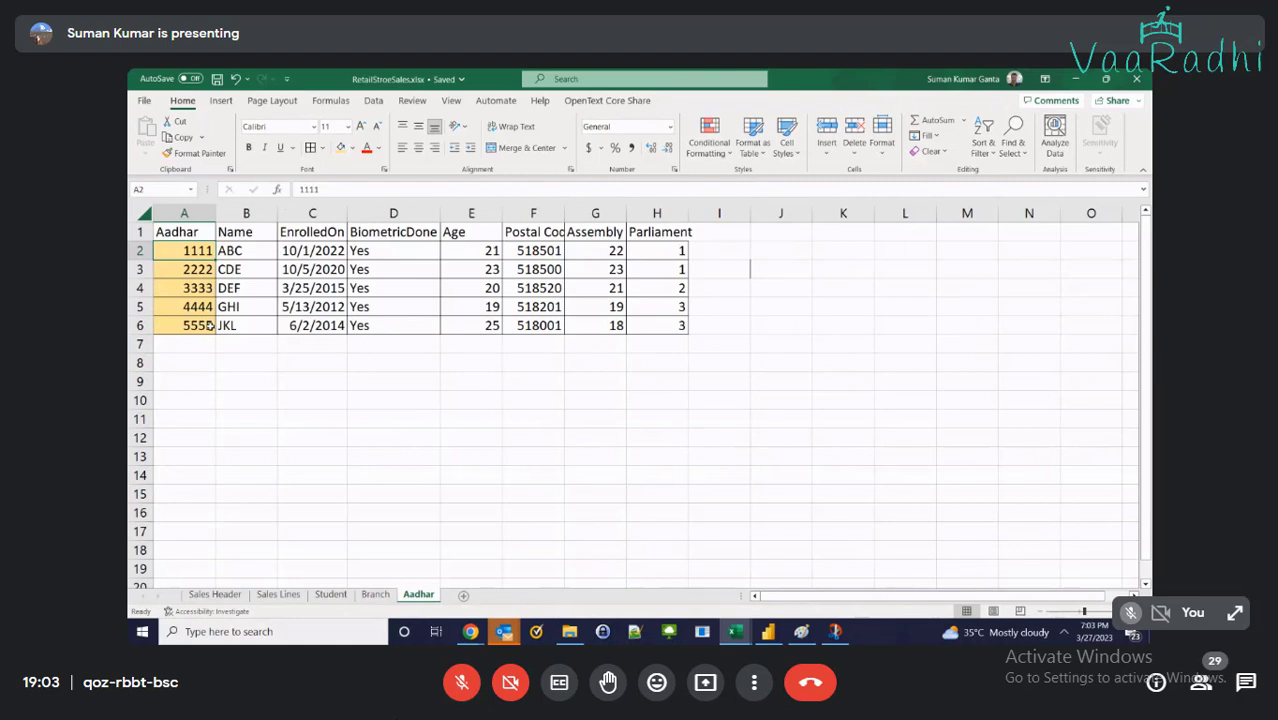
{"action": "left_click", "coordinate": [198, 262]}
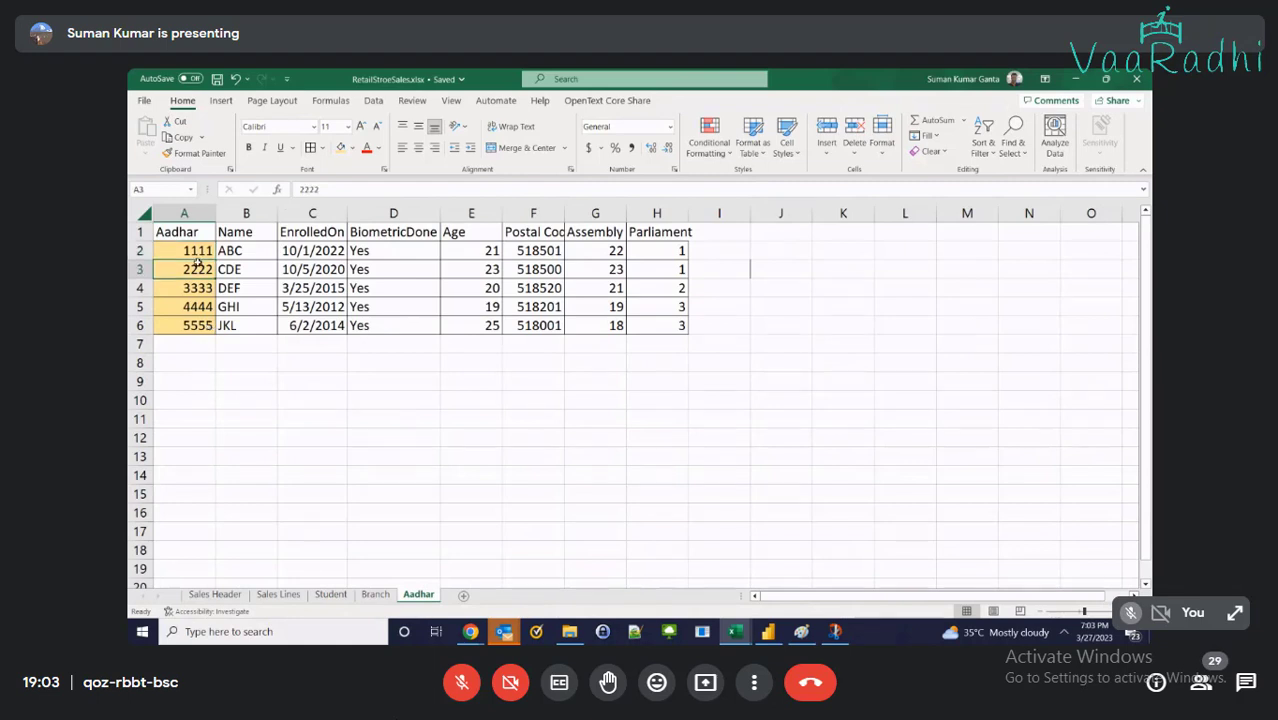
{"action": "left_click", "coordinate": [331, 594]}
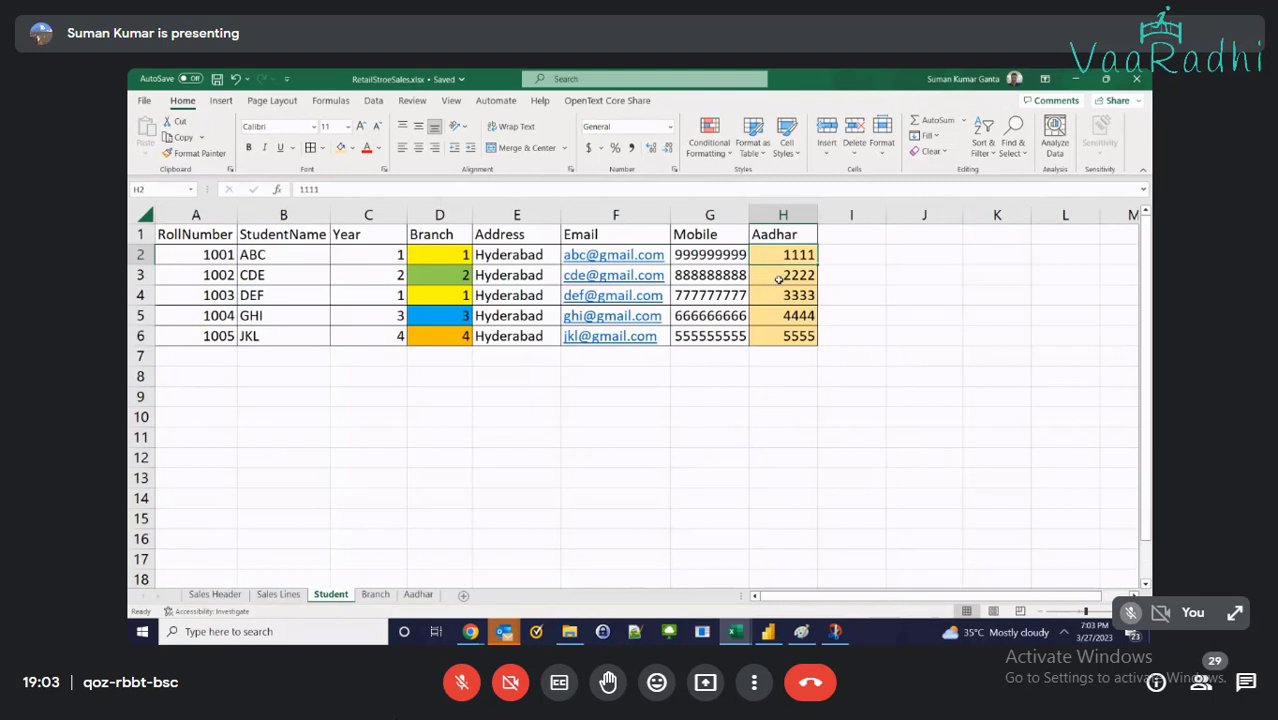
{"action": "left_click", "coordinate": [778, 279]}
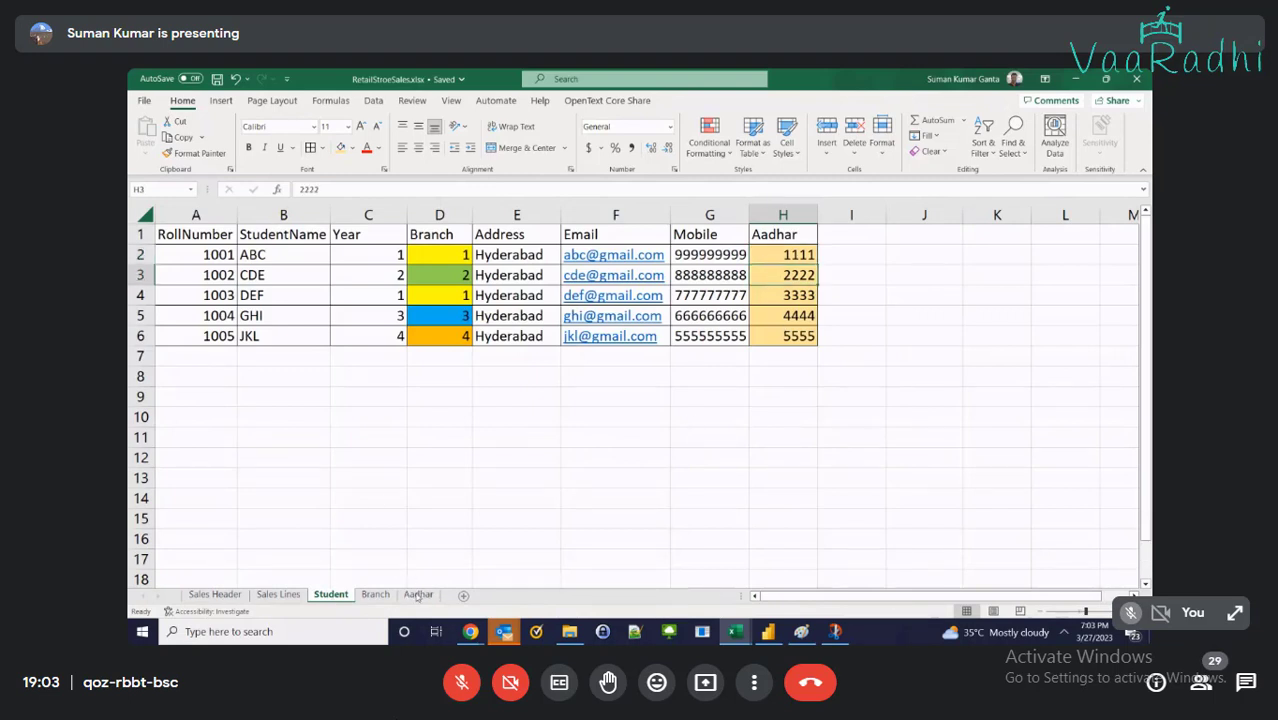
{"action": "left_click", "coordinate": [418, 594]}
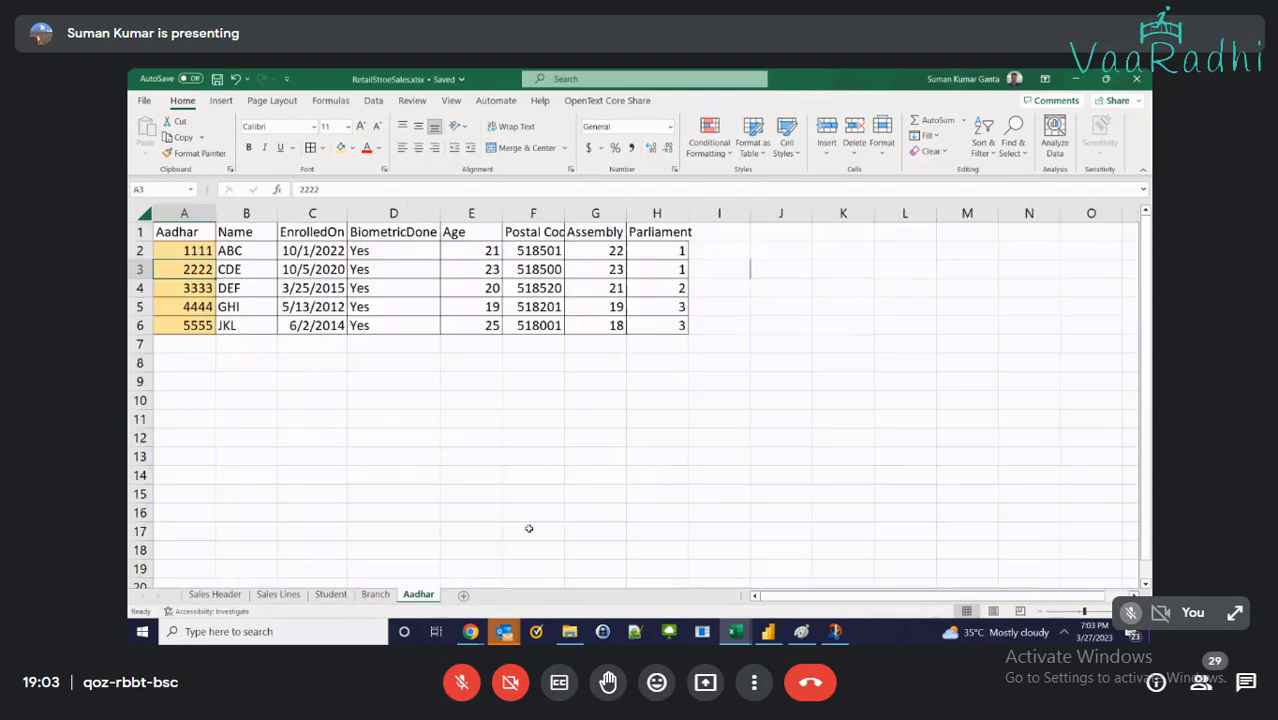
{"action": "left_click", "coordinate": [205, 254]}
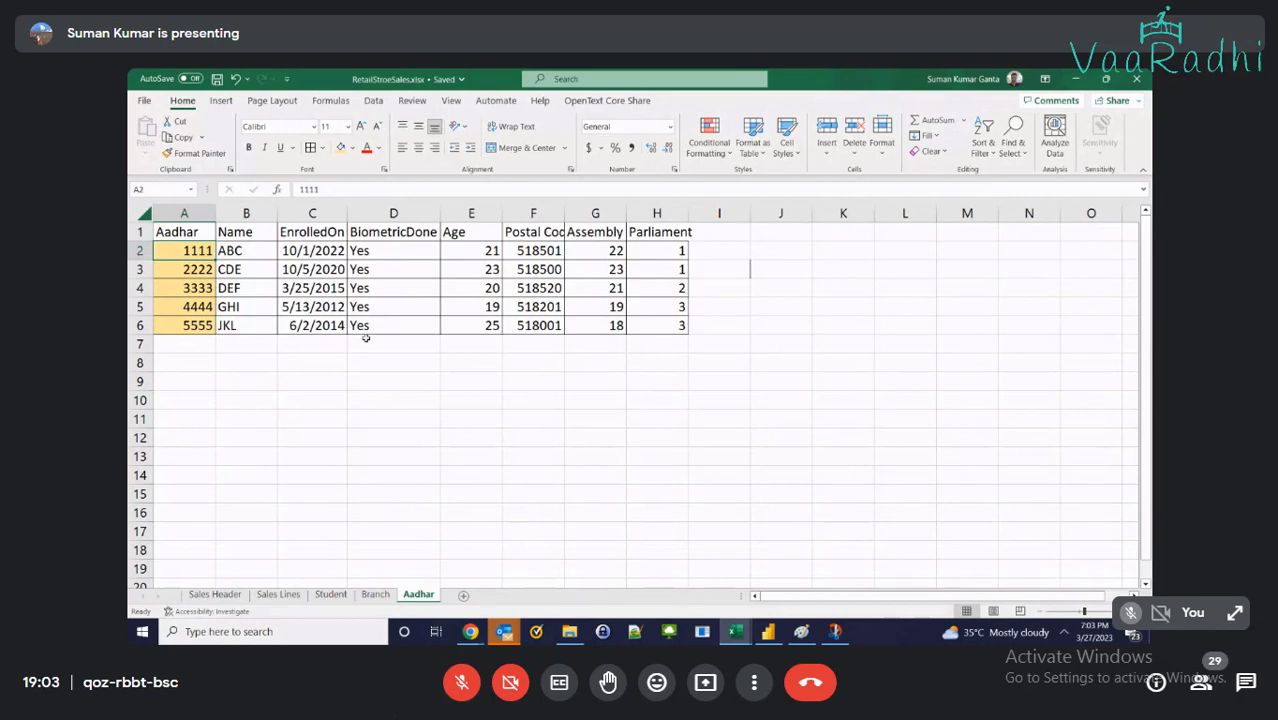
{"action": "key", "text": "alt+Tab"}
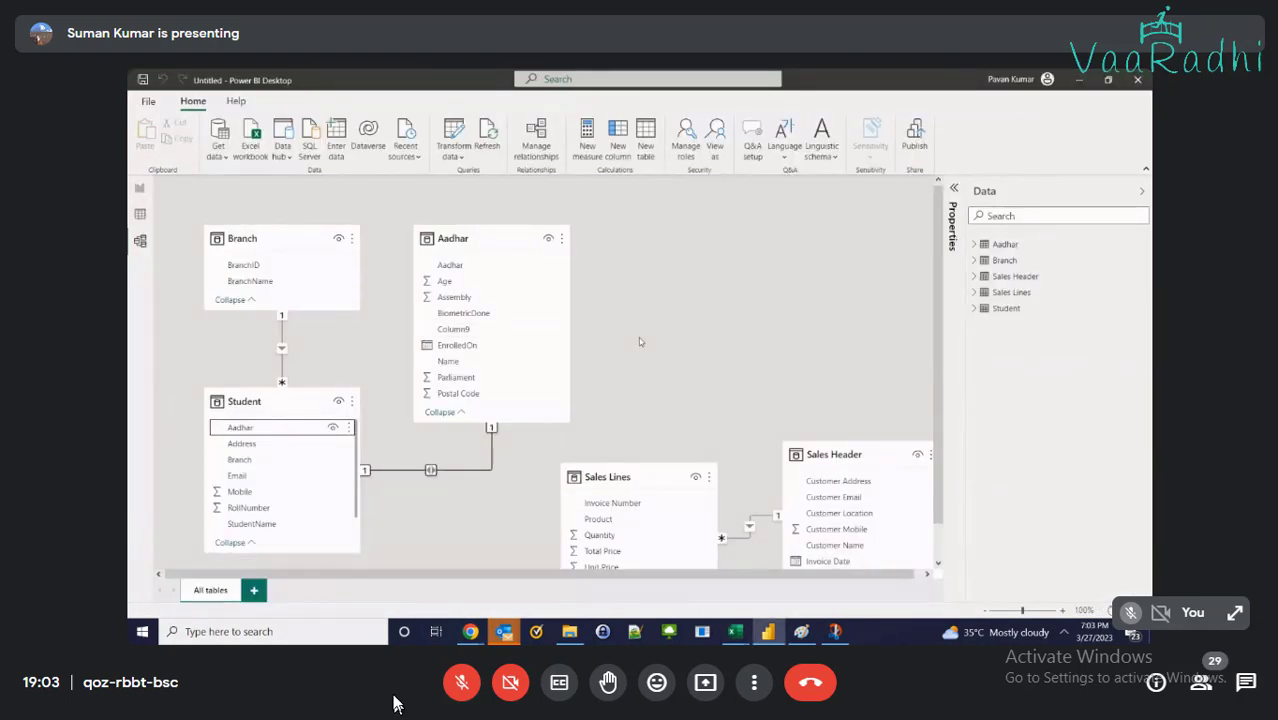
Point out Aadhar 2222 in cell A3, then select the Student table in the model diagram
{"action": "left_click", "coordinate": [456, 690]}
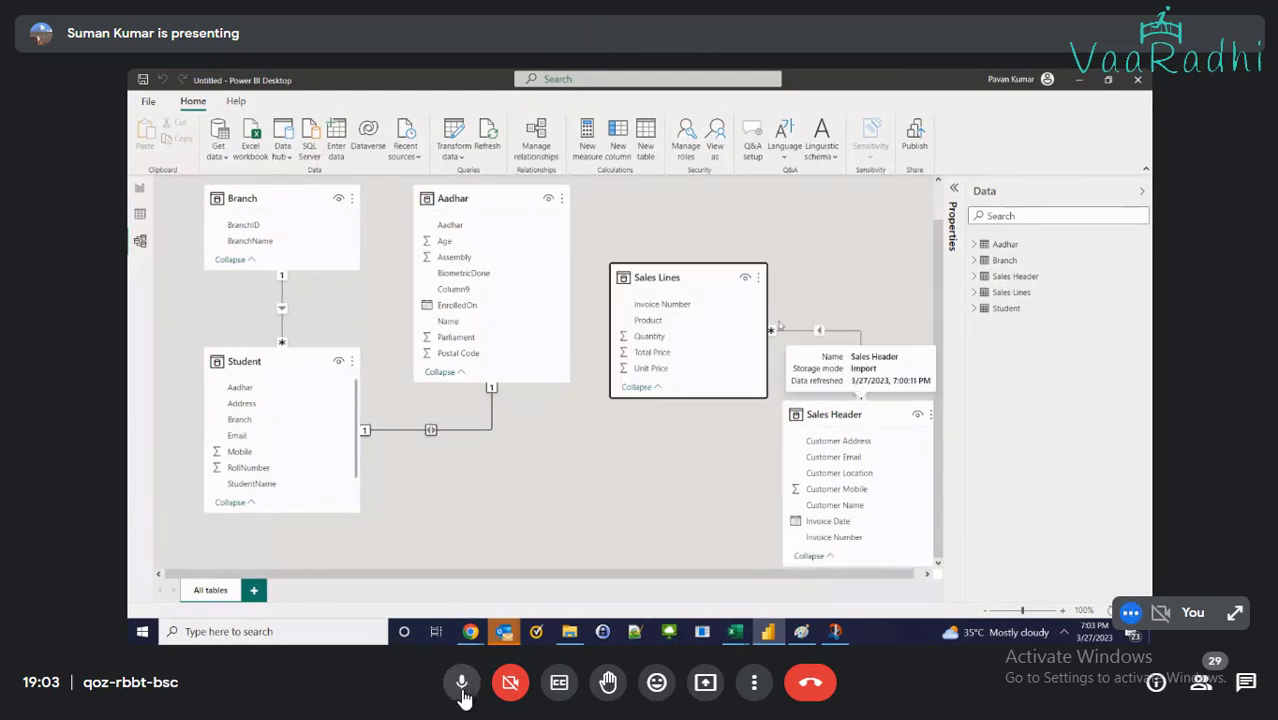
{"action": "left_click", "coordinate": [461, 690]}
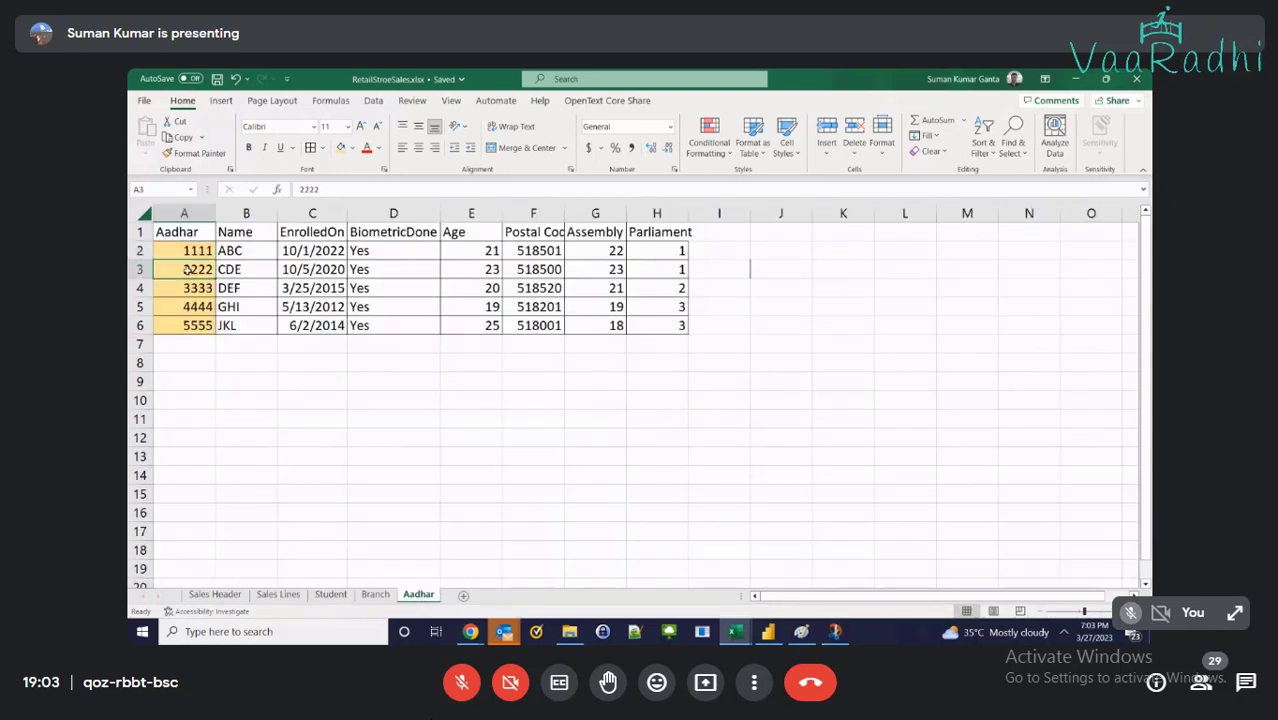
{"action": "left_click", "coordinate": [189, 273]}
{"action": "key", "text": "alt+Tab"}
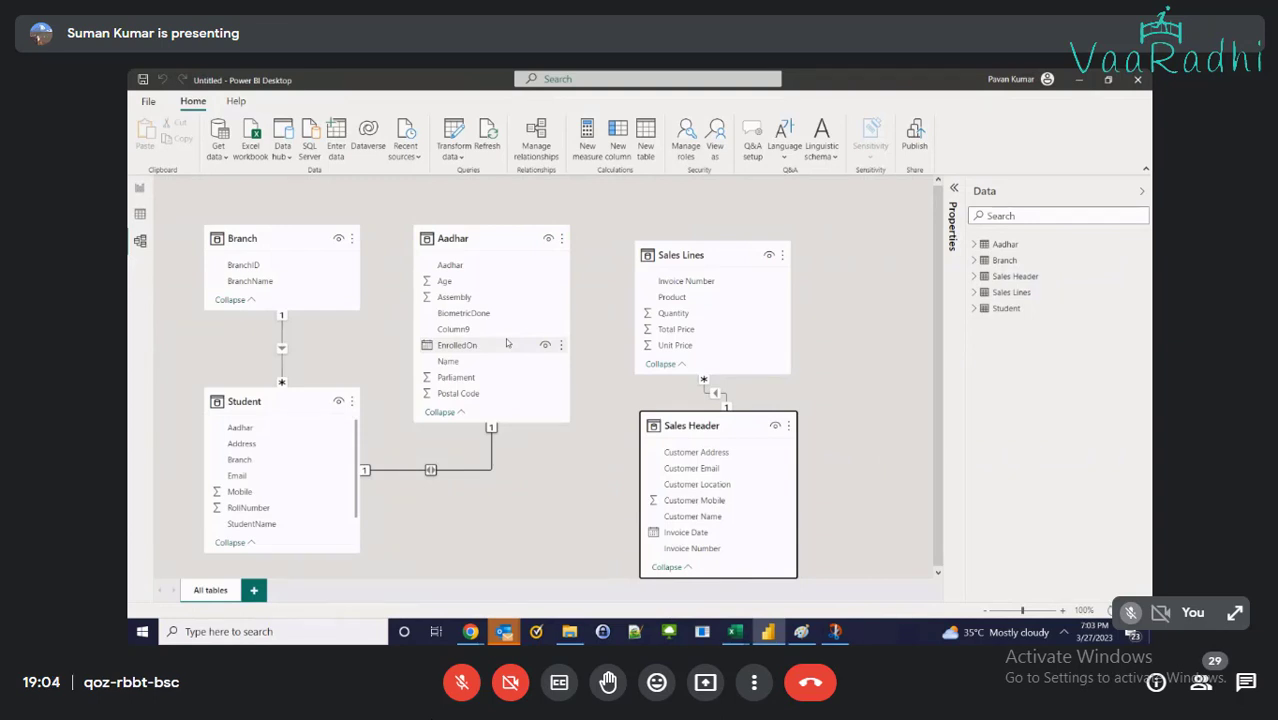
{"action": "left_click", "coordinate": [278, 400]}
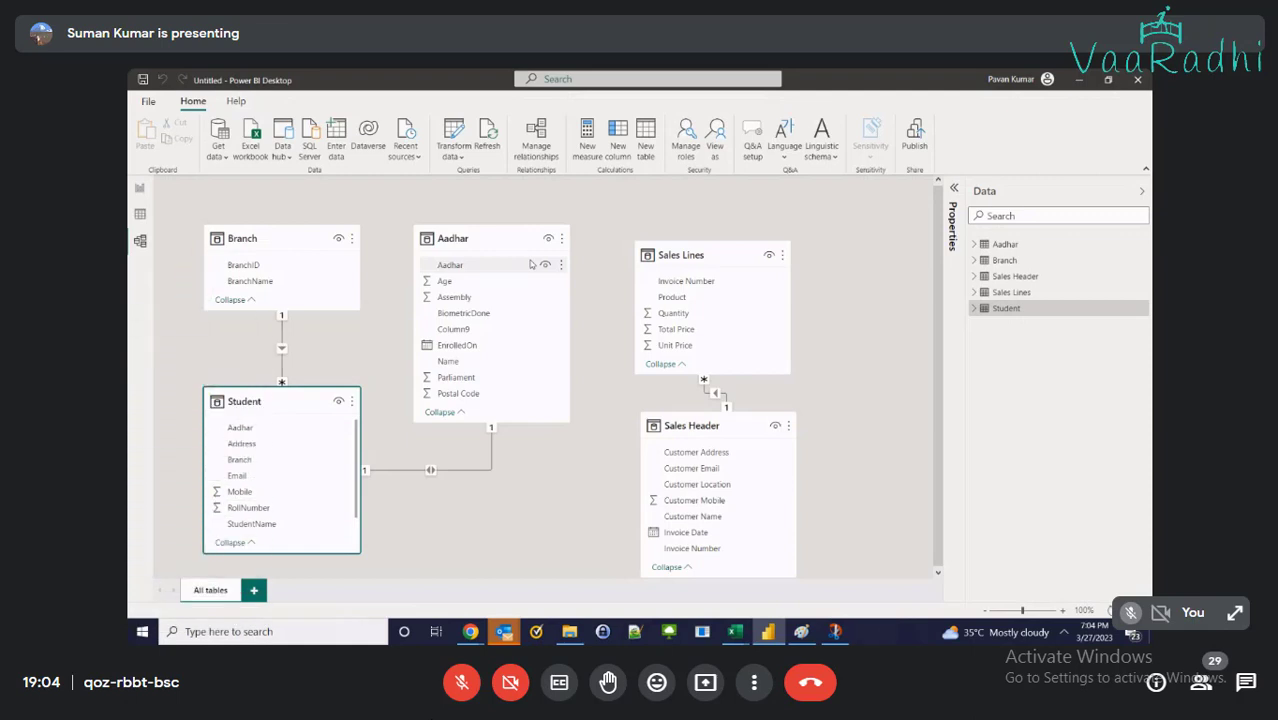
Enter the heading 'Courses' in I1 of the Student sheet, next to Aadhar
{"action": "mouse_move", "coordinate": [735, 631]}
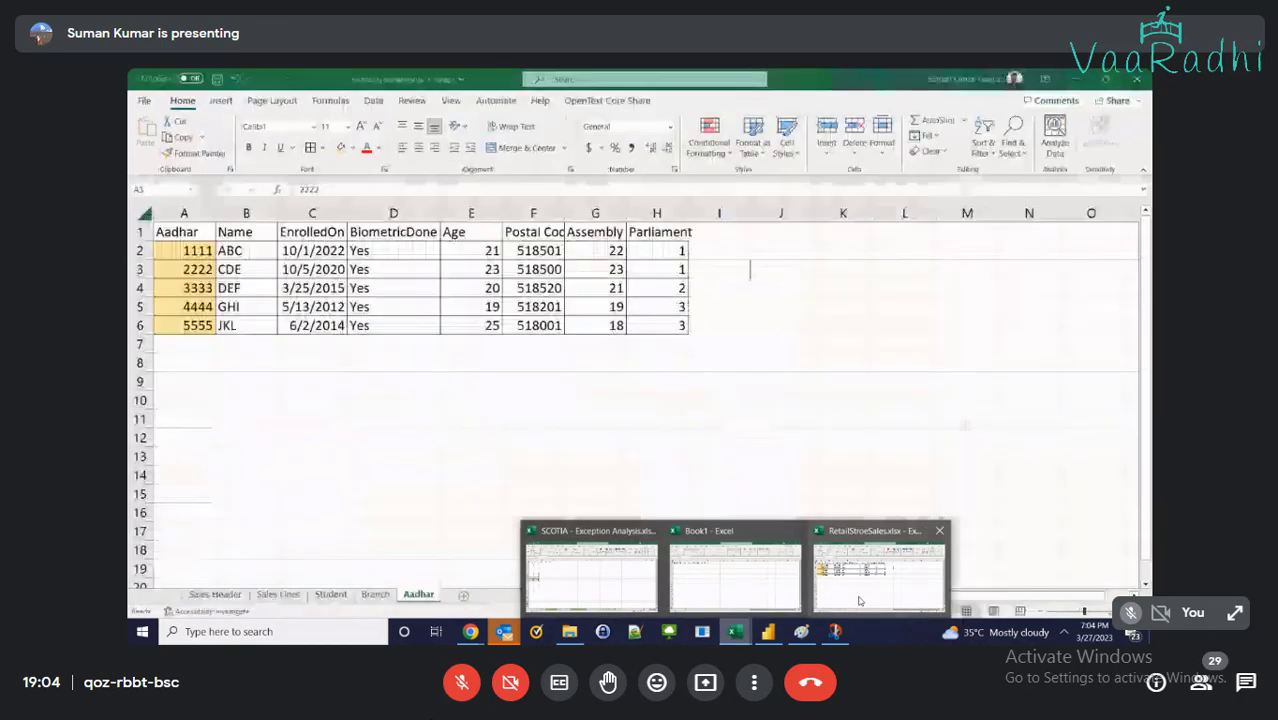
{"action": "left_click", "coordinate": [859, 601]}
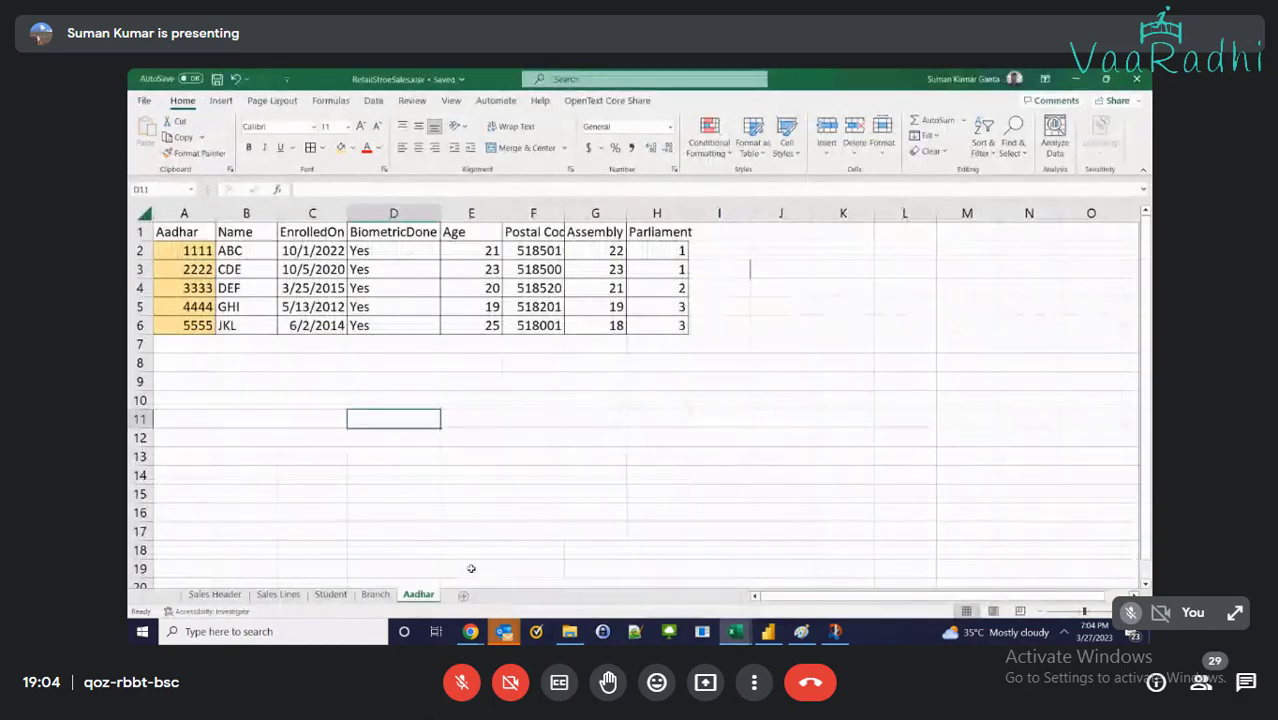
{"action": "left_click", "coordinate": [463, 594]}
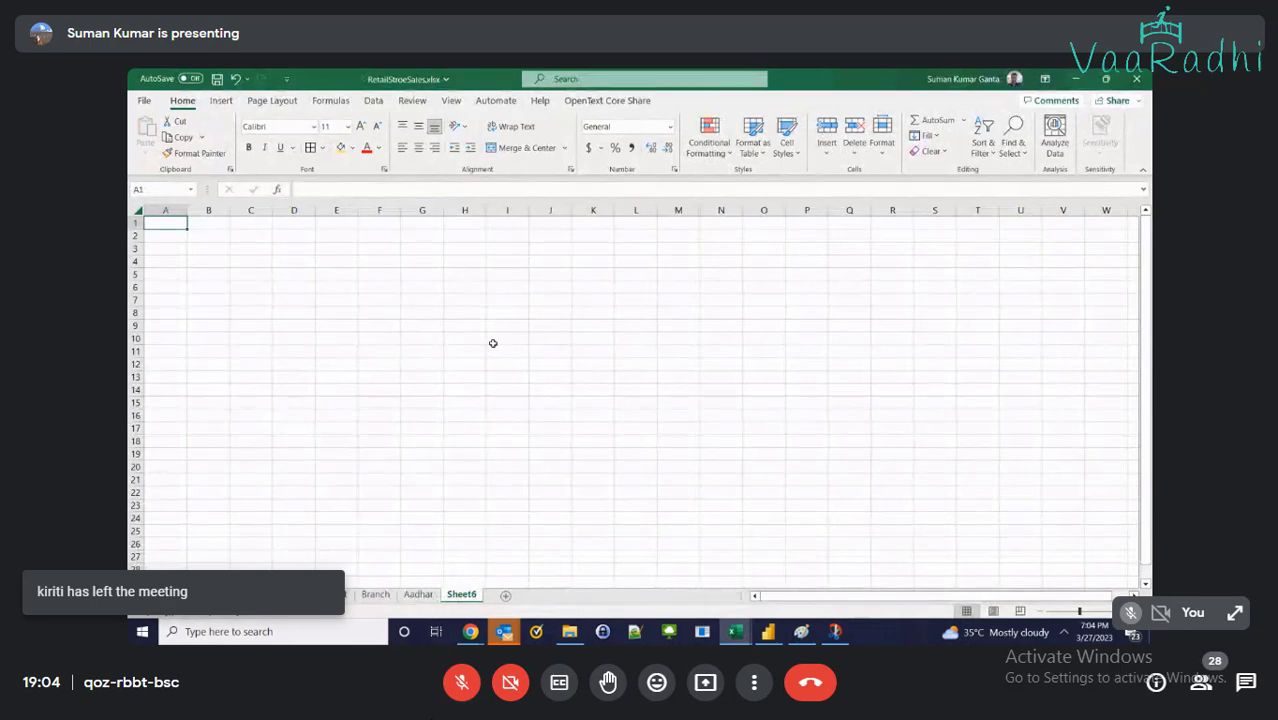
{"action": "scroll", "coordinate": [493, 343], "scroll_direction": "up", "scroll_amount": 3}
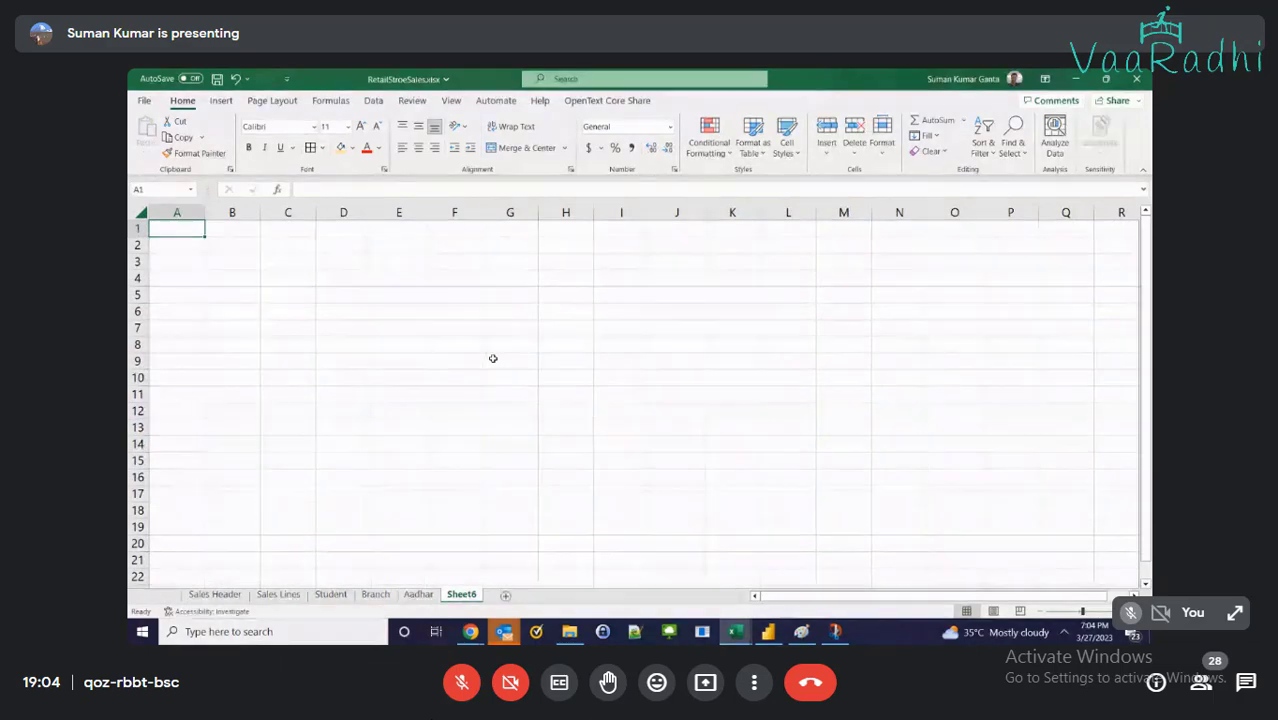
{"action": "left_click", "coordinate": [334, 597]}
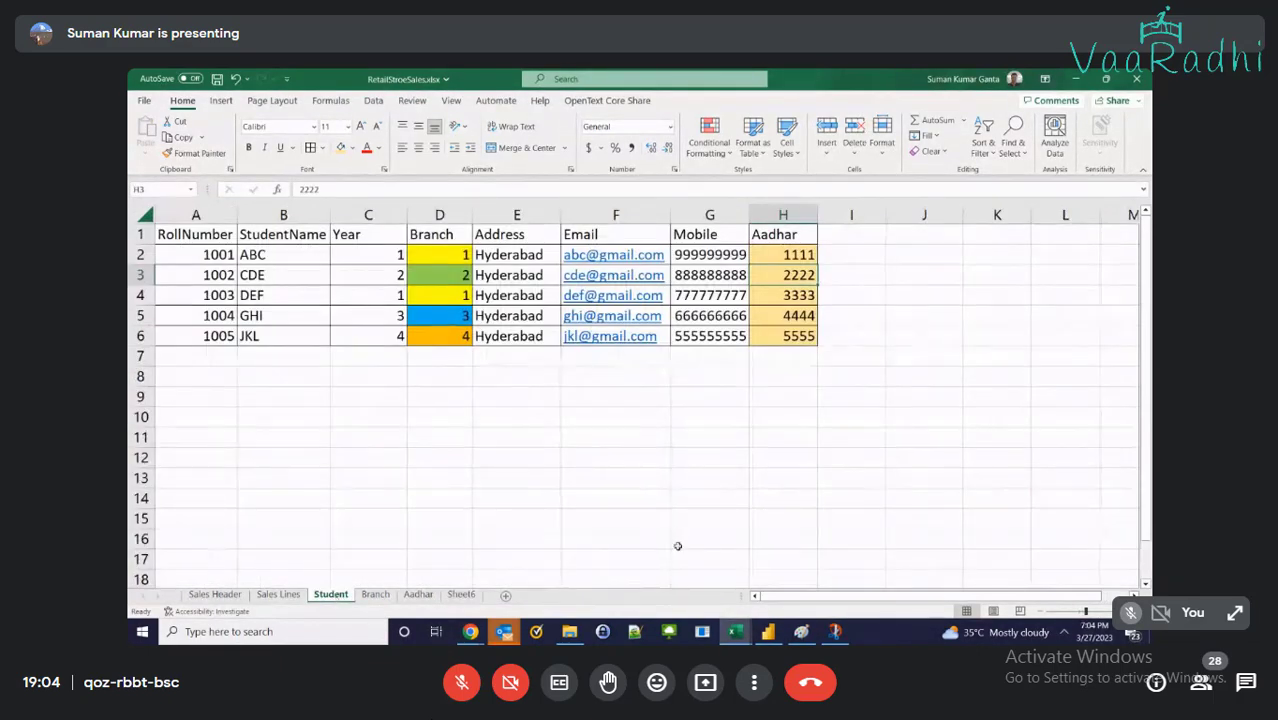
{"action": "left_click", "coordinate": [875, 237]}
{"action": "type", "text": "C"}
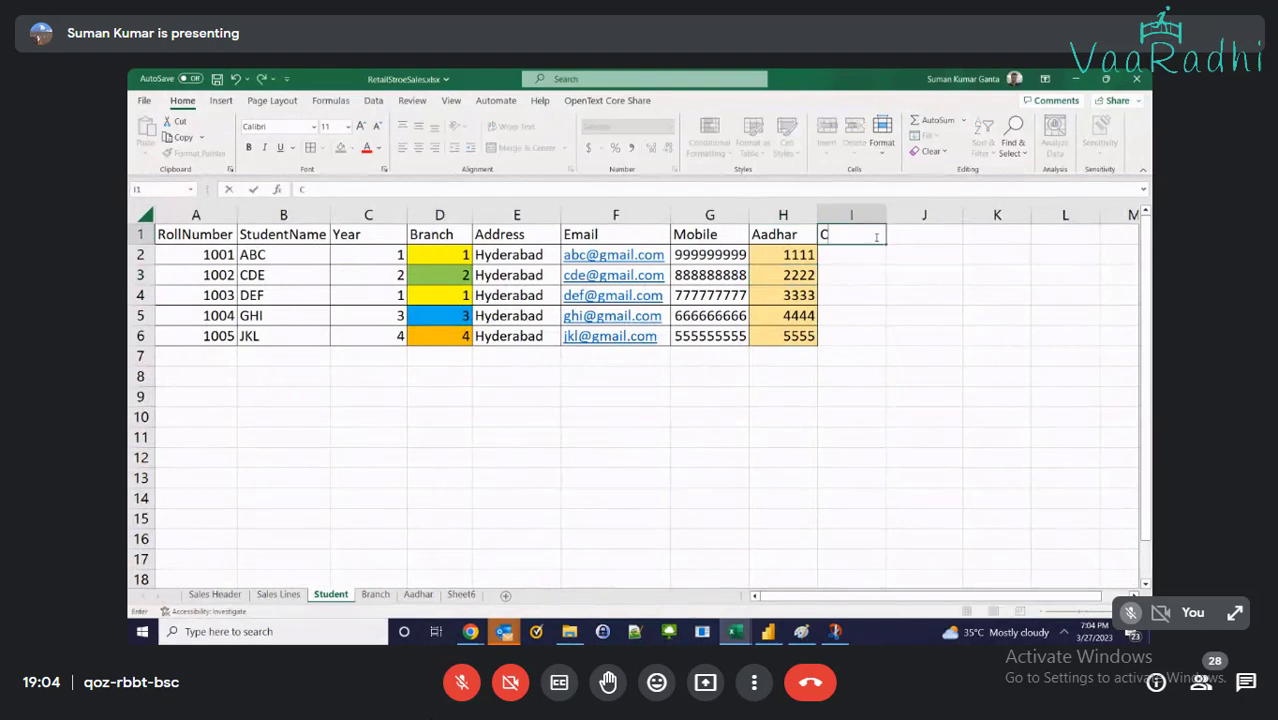
{"action": "type", "text": "ourses"}
{"action": "key", "text": "Return"}
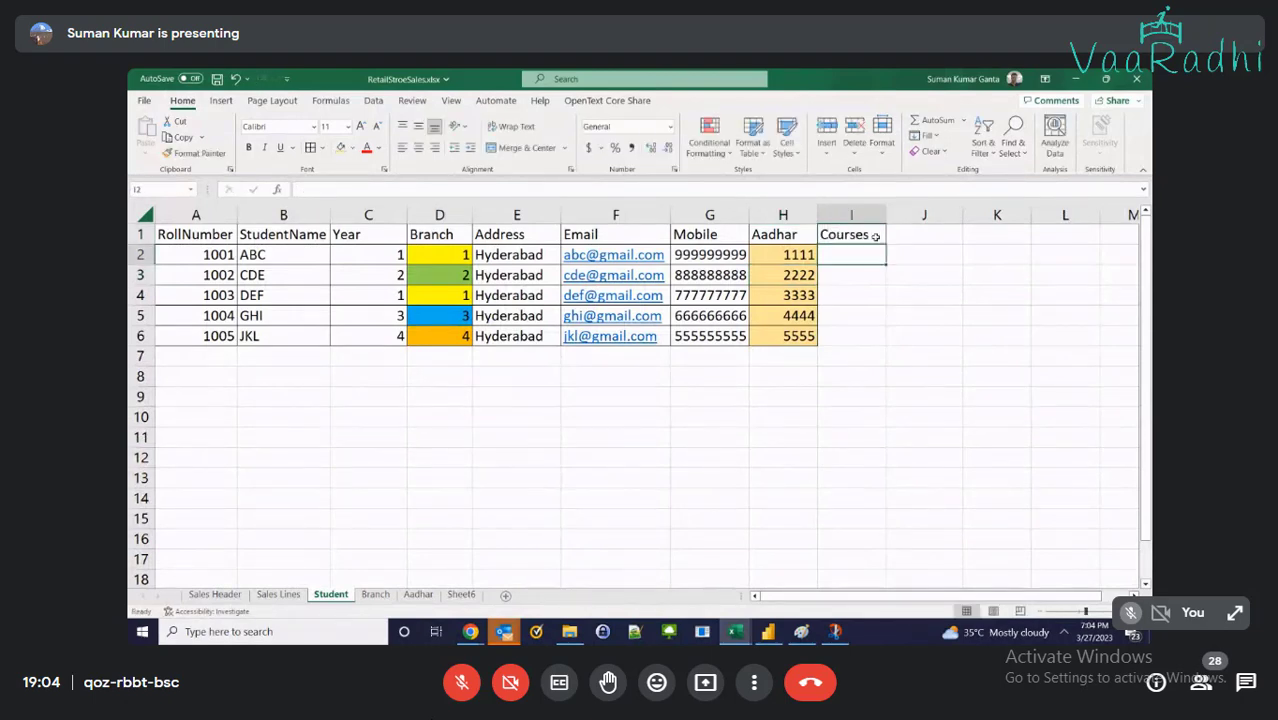
Review the students' Branch values, then type 'Student' into A1 of Sheet6
{"action": "left_click", "coordinate": [229, 272]}
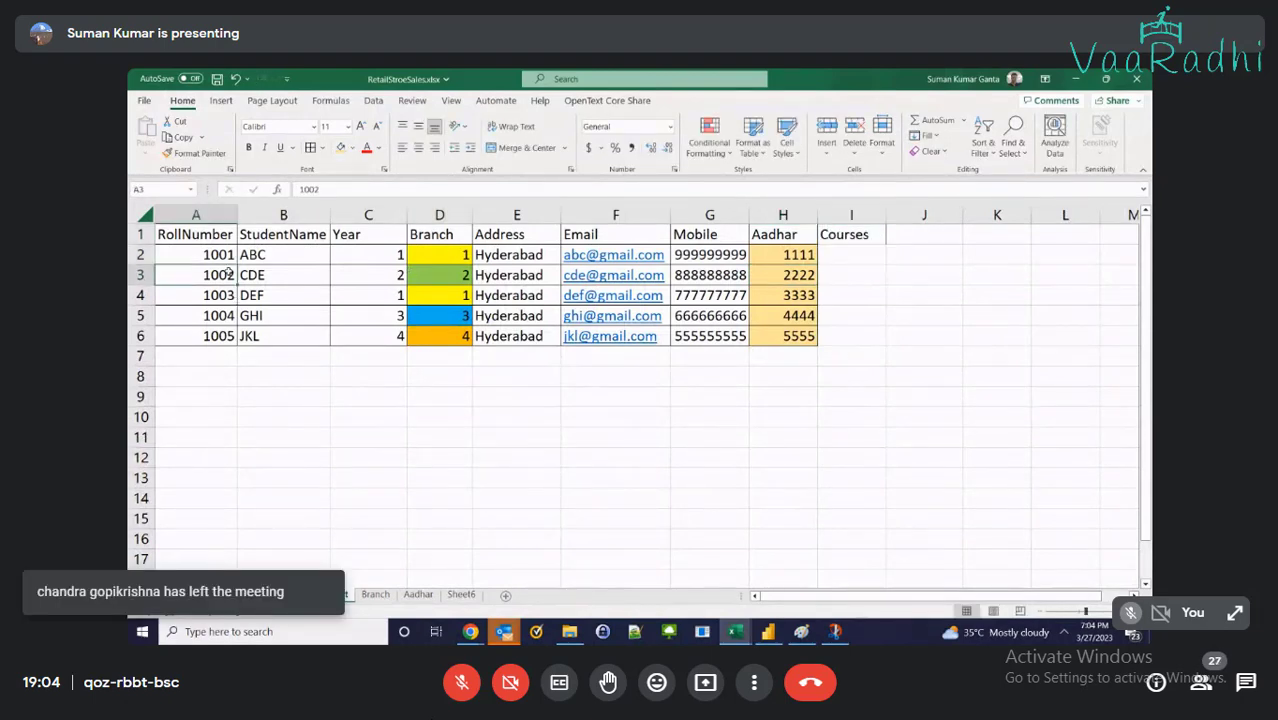
{"action": "left_click_drag", "start_coordinate": [418, 252], "coordinate": [424, 349]}
{"action": "left_click", "coordinate": [856, 254]}
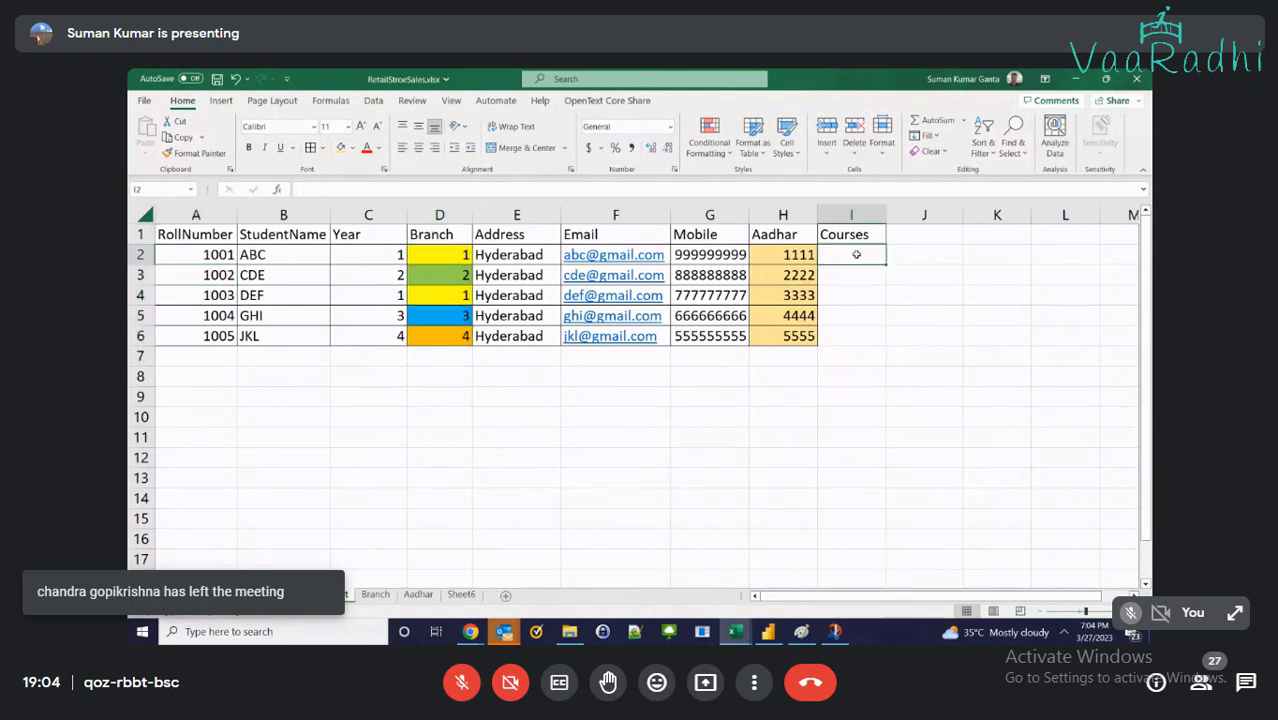
{"action": "left_click", "coordinate": [460, 382]}
{"action": "left_click", "coordinate": [527, 396]}
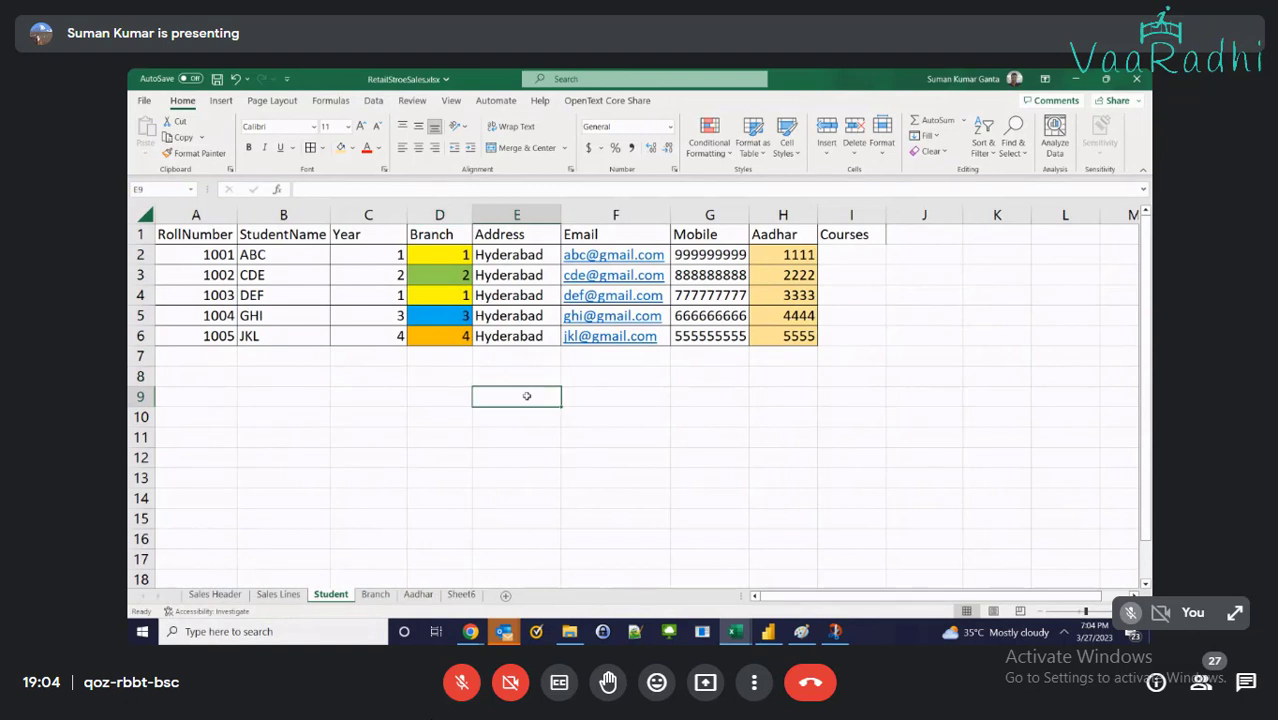
{"action": "type", "text": "Cours"}
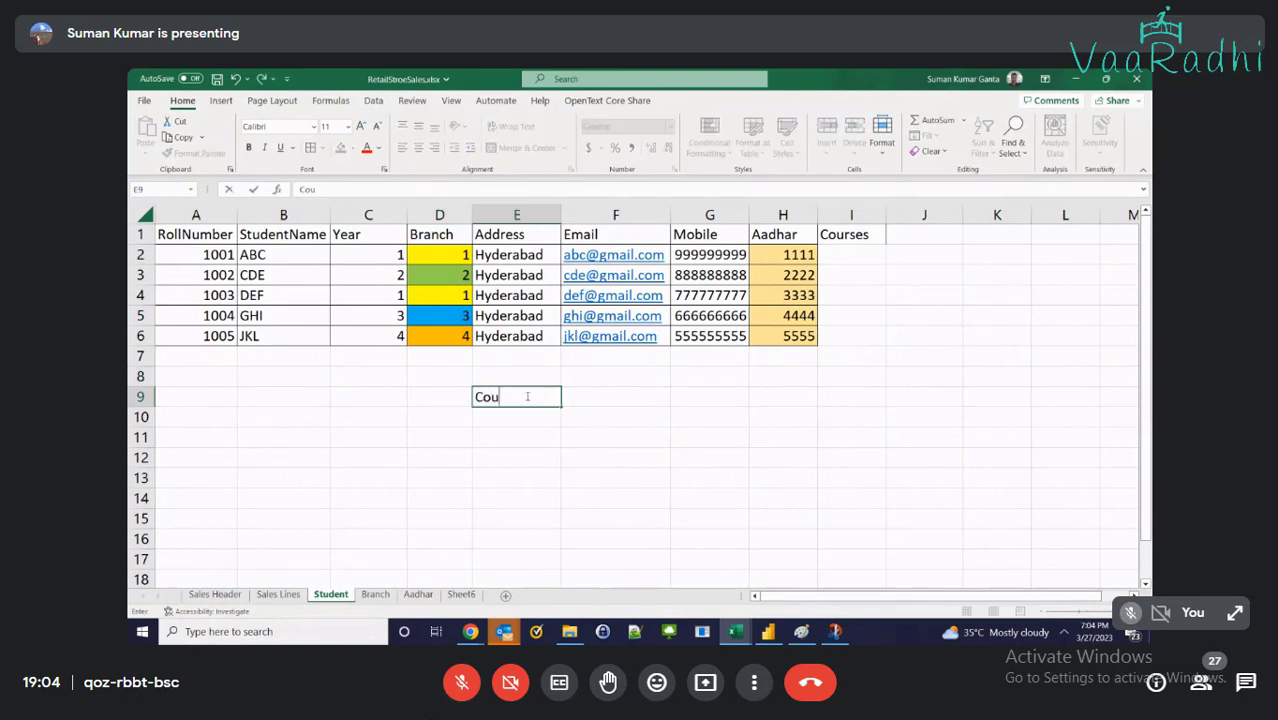
{"action": "key", "text": "BackSpace"}
{"action": "key", "text": "BackSpace"}
{"action": "key", "text": "BackSpace"}
{"action": "key", "text": "BackSpace"}
{"action": "key", "text": "BackSpace"}
{"action": "key", "text": "Tab"}
{"action": "left_click", "coordinate": [462, 595]}
{"action": "type", "text": "Student"}
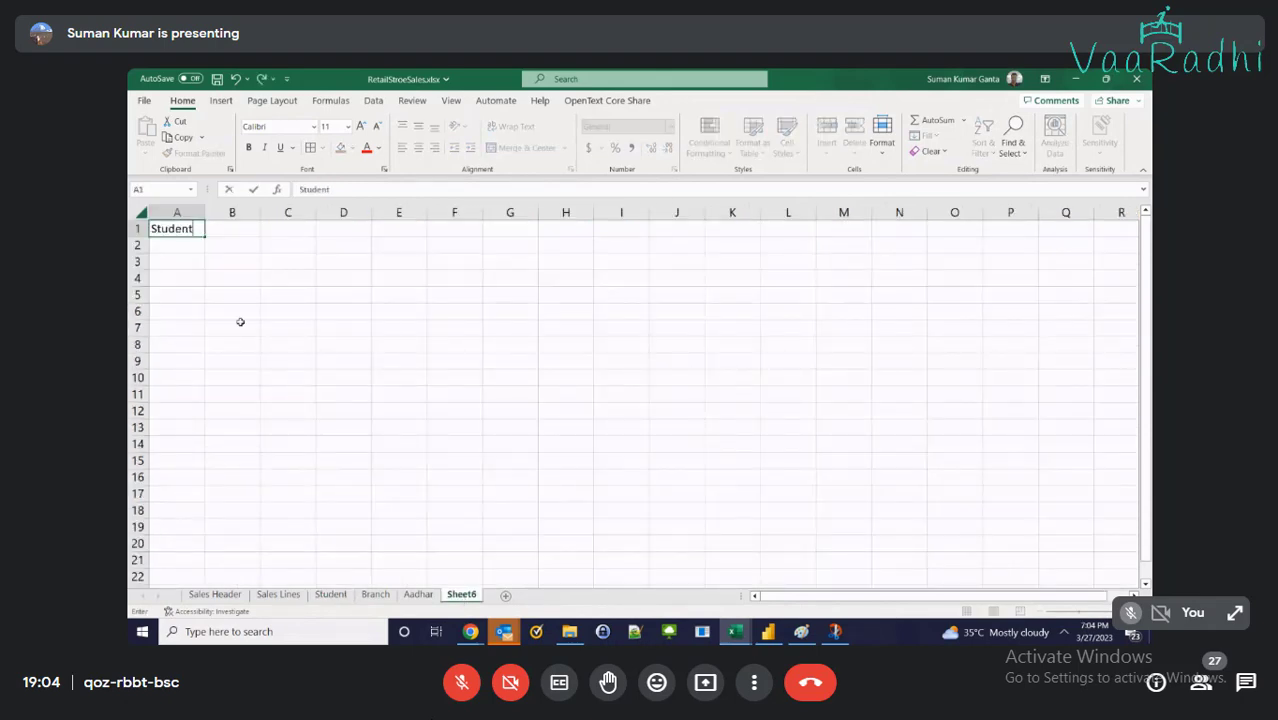
Enter headers RollNumber, StudentName and Course in row 1 and autofit the columns
{"action": "key", "text": "BackSpace"}
{"action": "key", "text": "BackSpace"}
{"action": "key", "text": "BackSpace"}
{"action": "key", "text": "BackSpace"}
{"action": "key", "text": "BackSpace"}
{"action": "key", "text": "BackSpace"}
{"action": "key", "text": "BackSpace"}
{"action": "type", "text": "RollNumber"}
{"action": "key", "text": "Tab"}
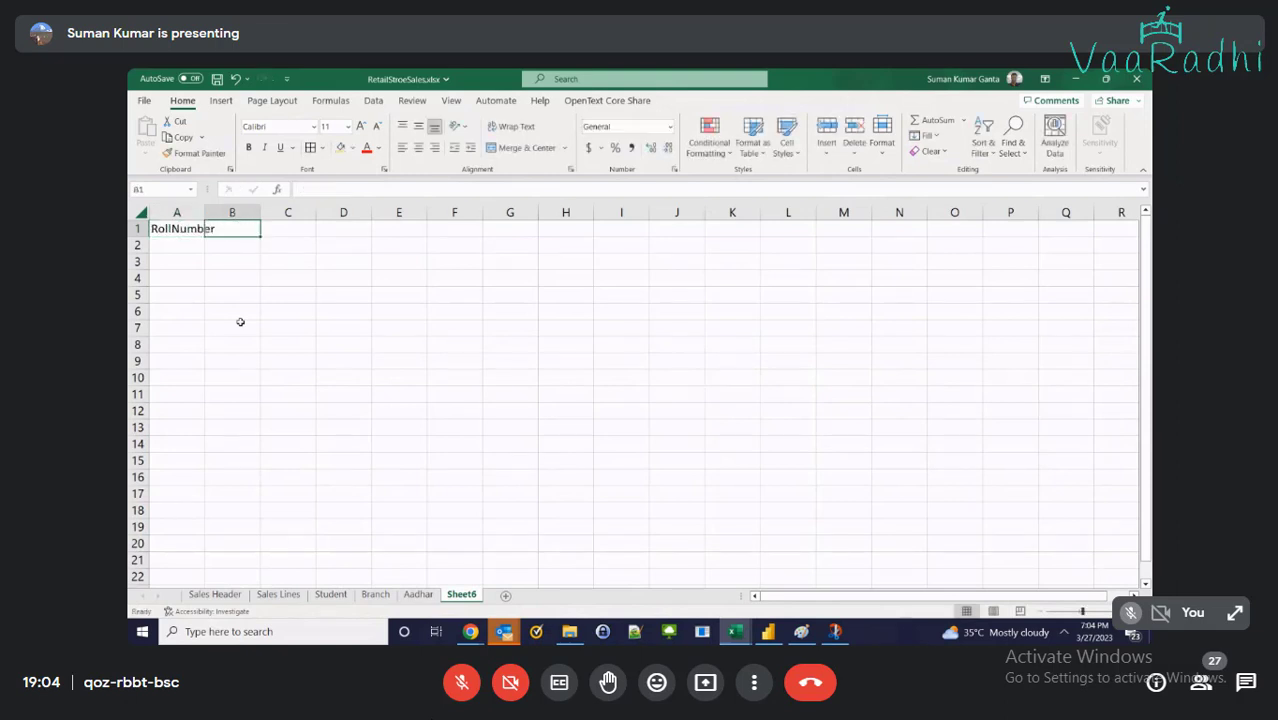
{"action": "type", "text": "StudentNam"}
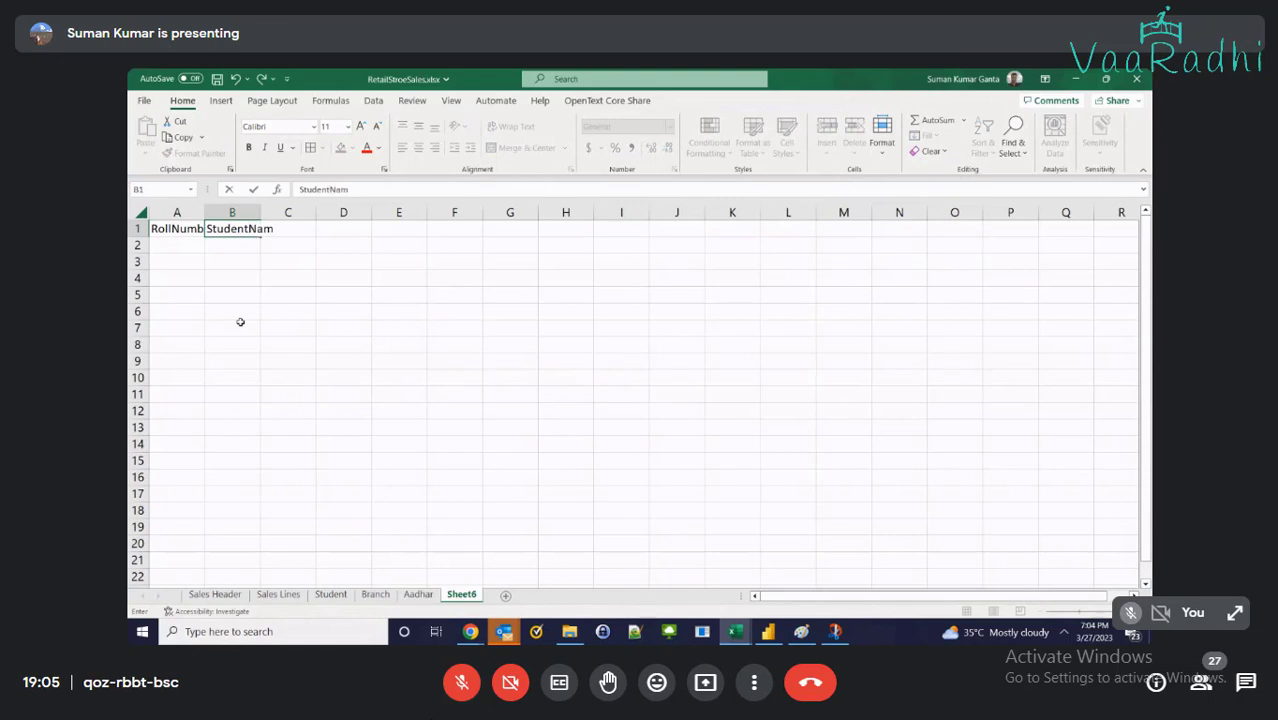
{"action": "type", "text": "e"}
{"action": "key", "text": "Tab"}
{"action": "type", "text": "Course"}
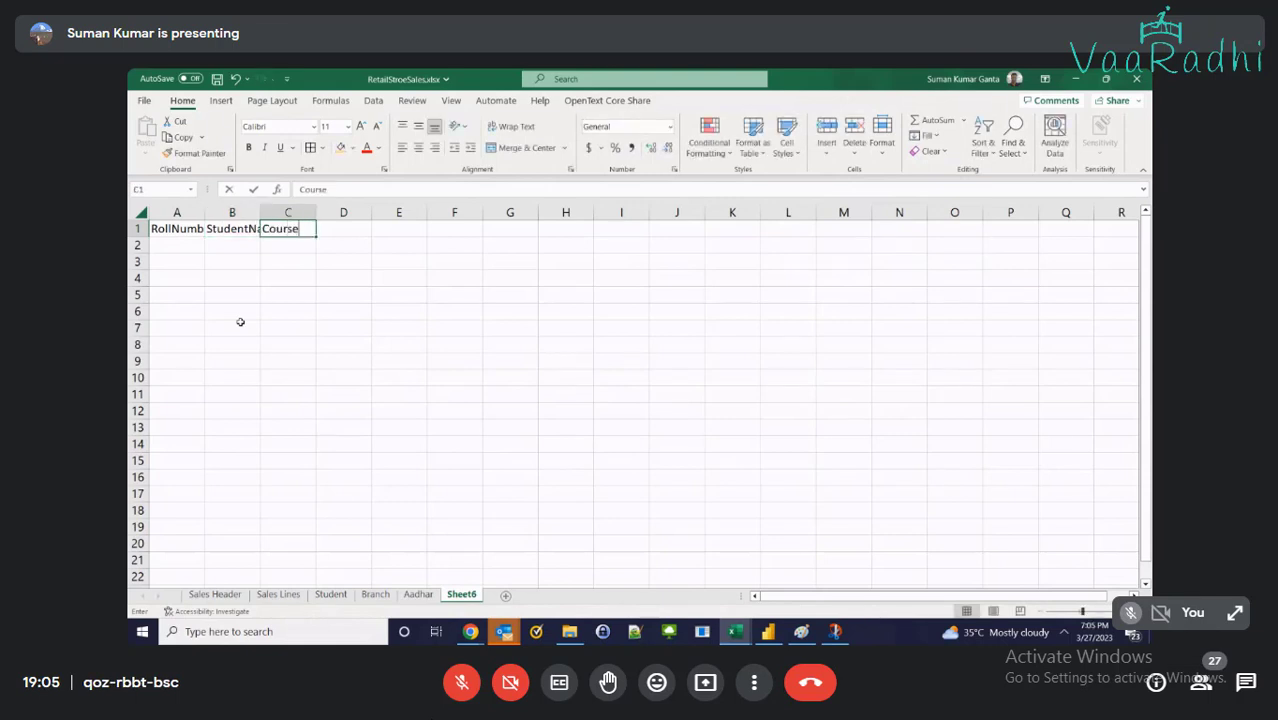
{"action": "key", "text": "Return"}
{"action": "left_click", "coordinate": [141, 213]}
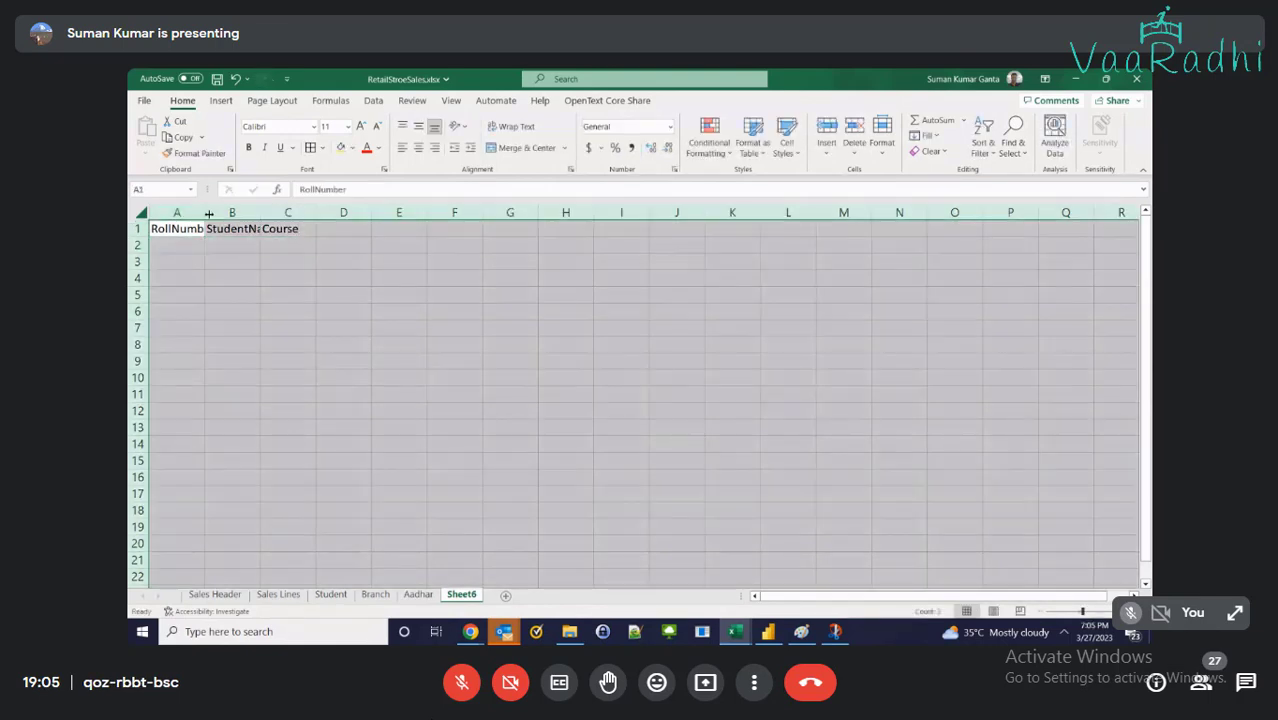
{"action": "double_click", "coordinate": [209, 213]}
{"action": "left_click", "coordinate": [386, 242]}
Start a course table at A8 with headers CourseId, CourseName and Duration
{"action": "left_click", "coordinate": [550, 231]}
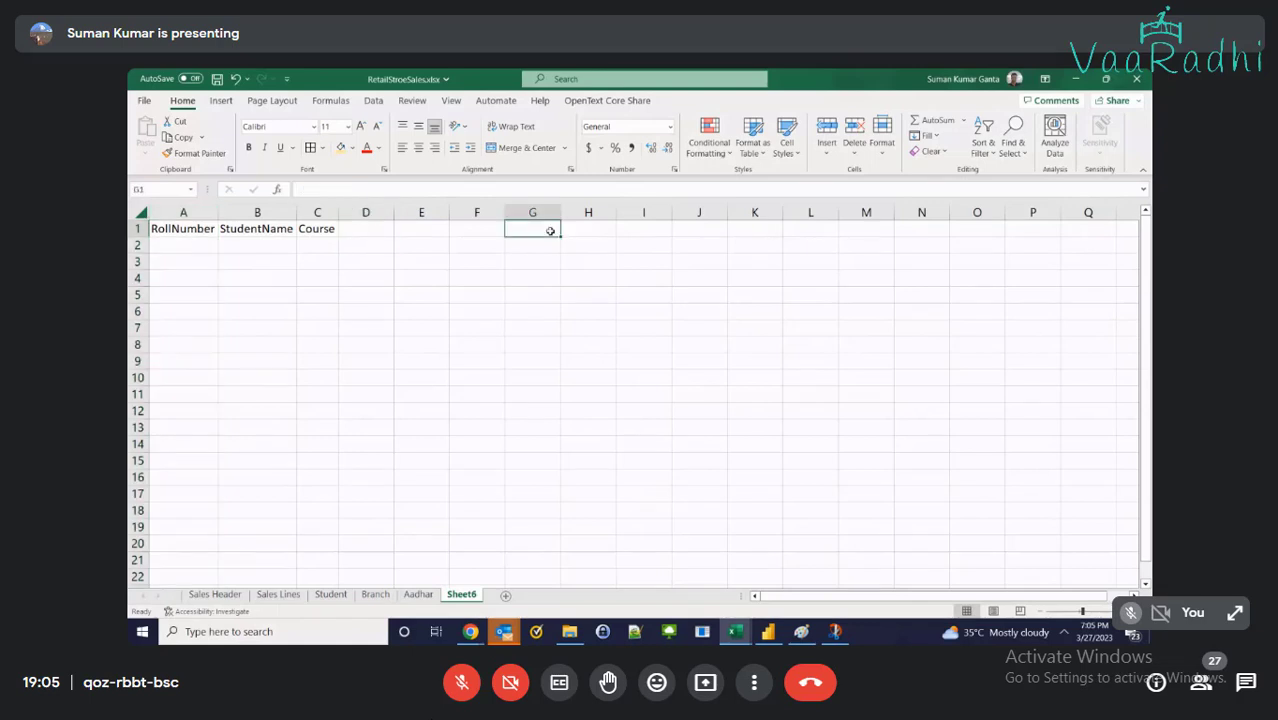
{"action": "double_click", "coordinate": [550, 231]}
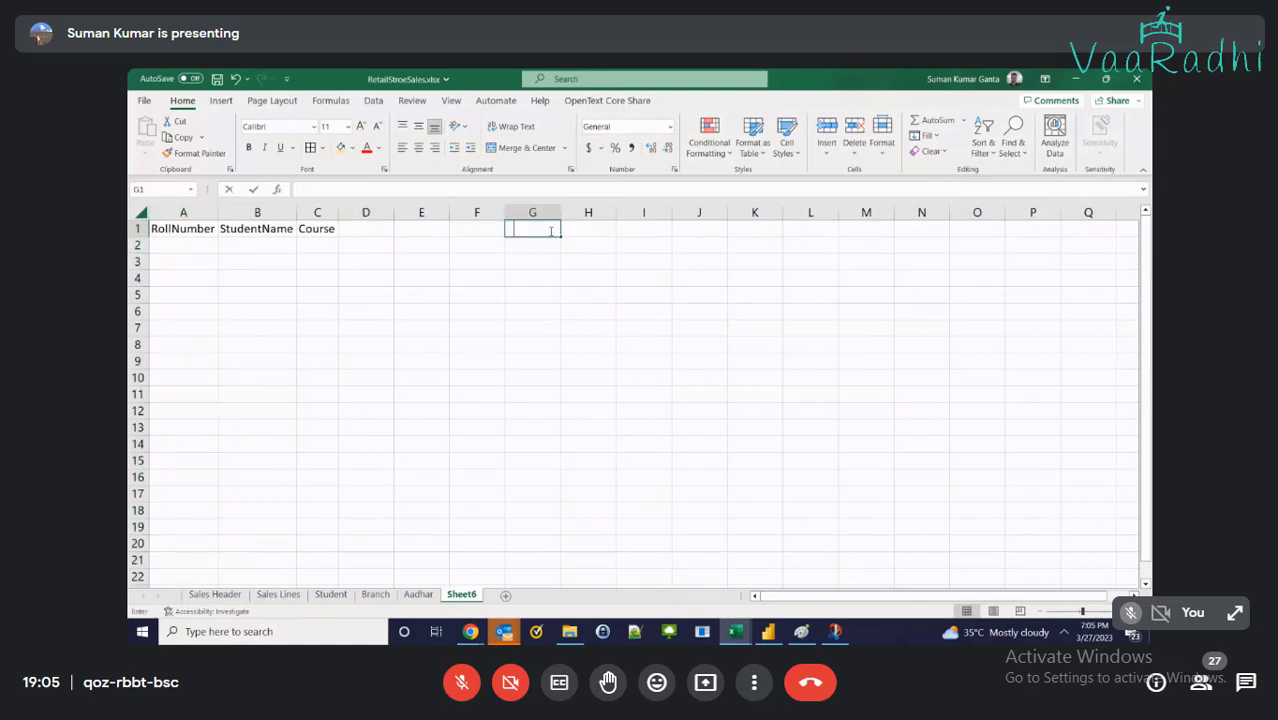
{"action": "left_click", "coordinate": [177, 322]}
{"action": "left_click", "coordinate": [178, 343]}
{"action": "type", "text": "Course1"}
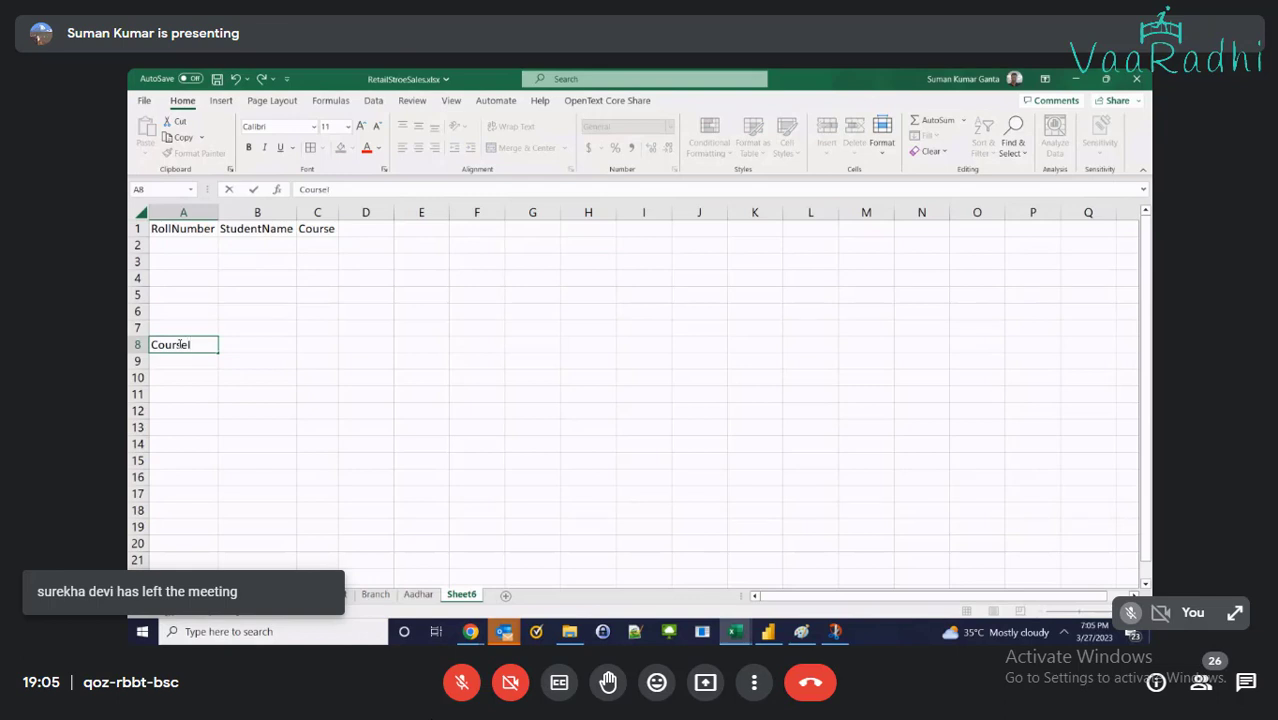
{"action": "type", "text": "Id"}
{"action": "key", "text": "Tab"}
{"action": "type", "text": "CourseN"}
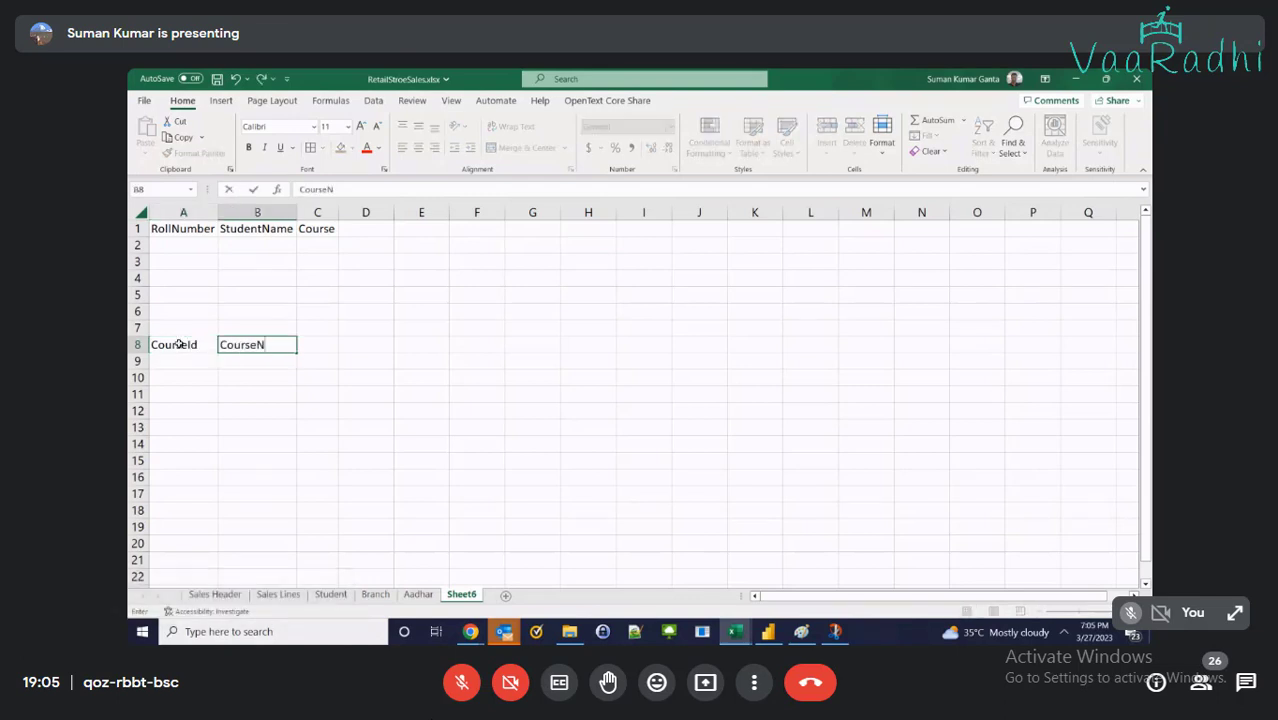
{"action": "type", "text": "ame"}
{"action": "key", "text": "Tab"}
{"action": "type", "text": "Dur"}
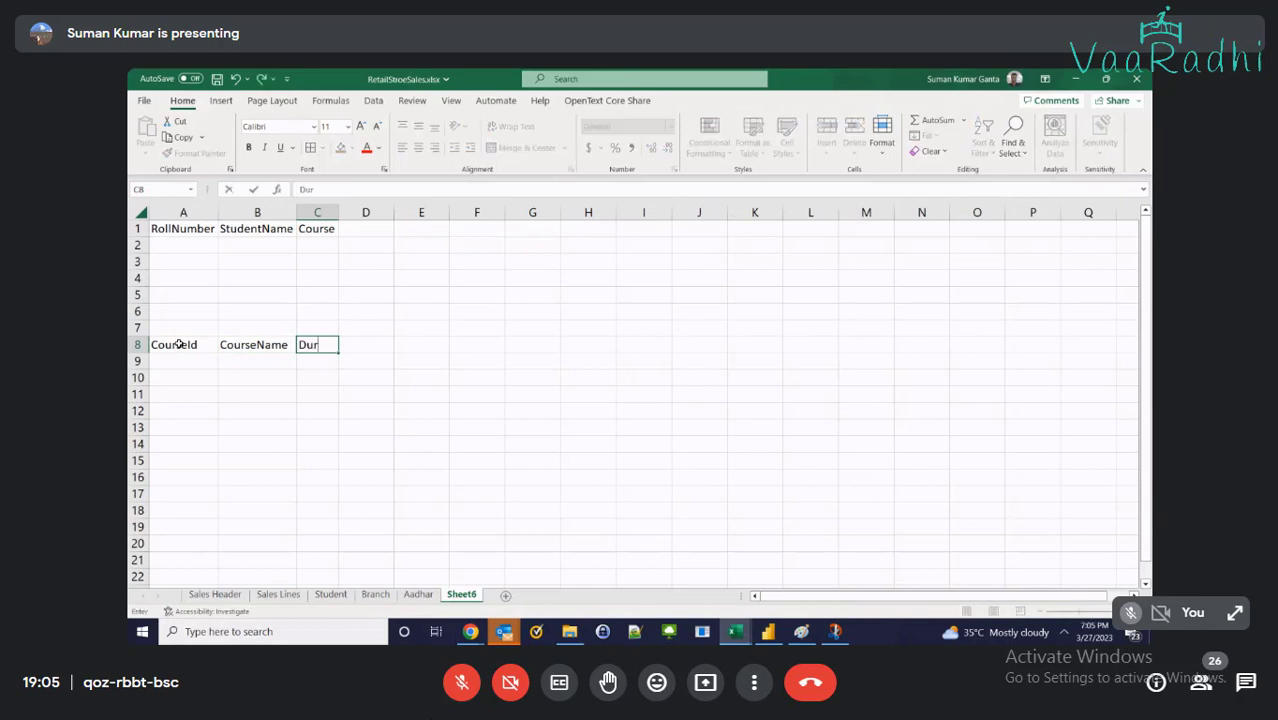
{"action": "type", "text": "ation"}
{"action": "key", "text": "Tab"}
Enter course ids 1, 2, 3 and 4 in A9:A12
{"action": "left_click", "coordinate": [166, 363]}
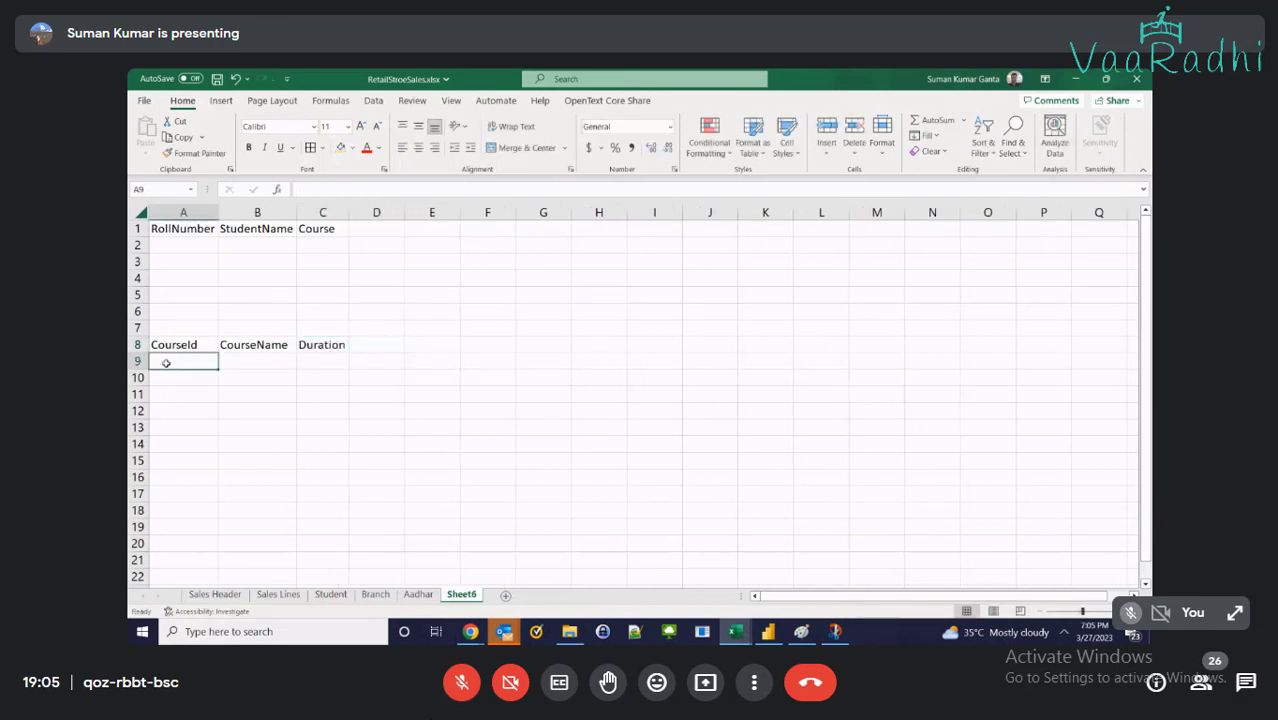
{"action": "type", "text": "1"}
{"action": "key", "text": "Return"}
{"action": "type", "text": "2"}
{"action": "key", "text": "Return"}
{"action": "type", "text": "3"}
{"action": "key", "text": "Return"}
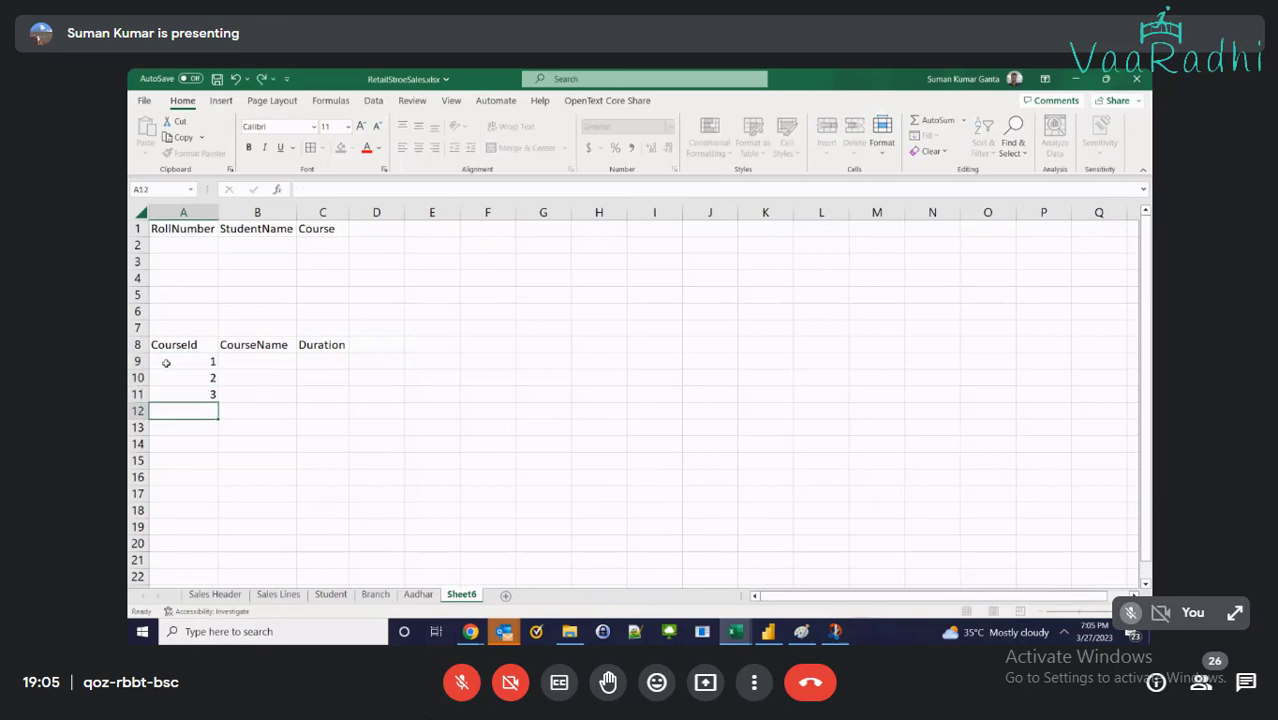
{"action": "type", "text": "4"}
{"action": "key", "text": "Tab"}
{"action": "key", "text": "Up"}
{"action": "key", "text": "Up"}
{"action": "key", "text": "Up"}
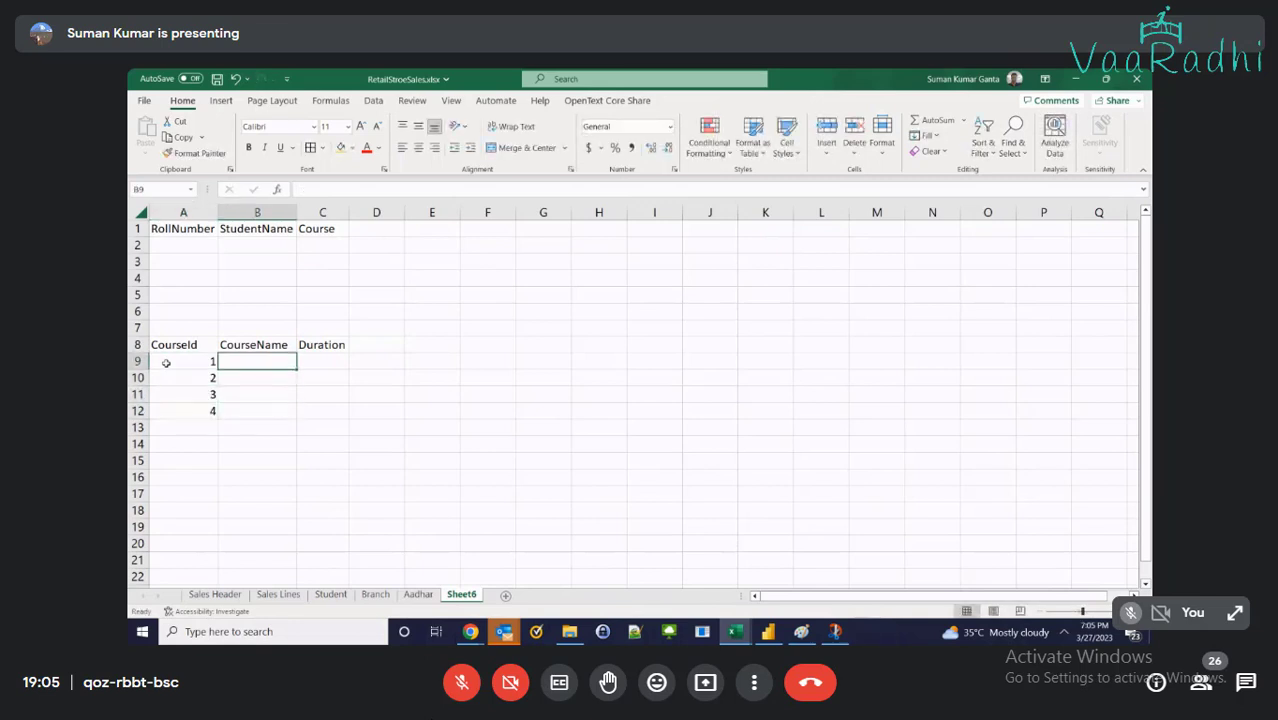
Enter course names SQL, Power BI, MSBI and SQL + PowerBI + MSBI, widening column B
{"action": "type", "text": "SQL"}
{"action": "key", "text": "Return"}
{"action": "type", "text": "PowerB"}
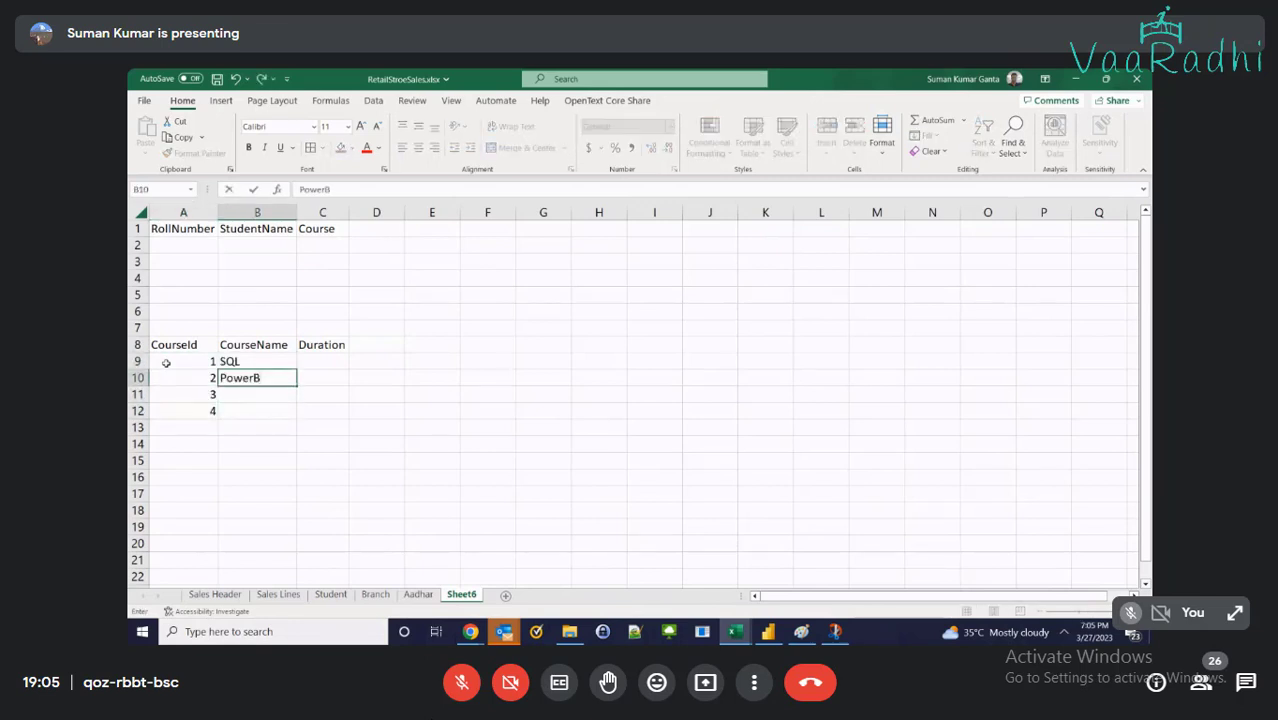
{"action": "key", "text": "BackSpace"}
{"action": "type", "text": "BI"}
{"action": "key", "text": "Return"}
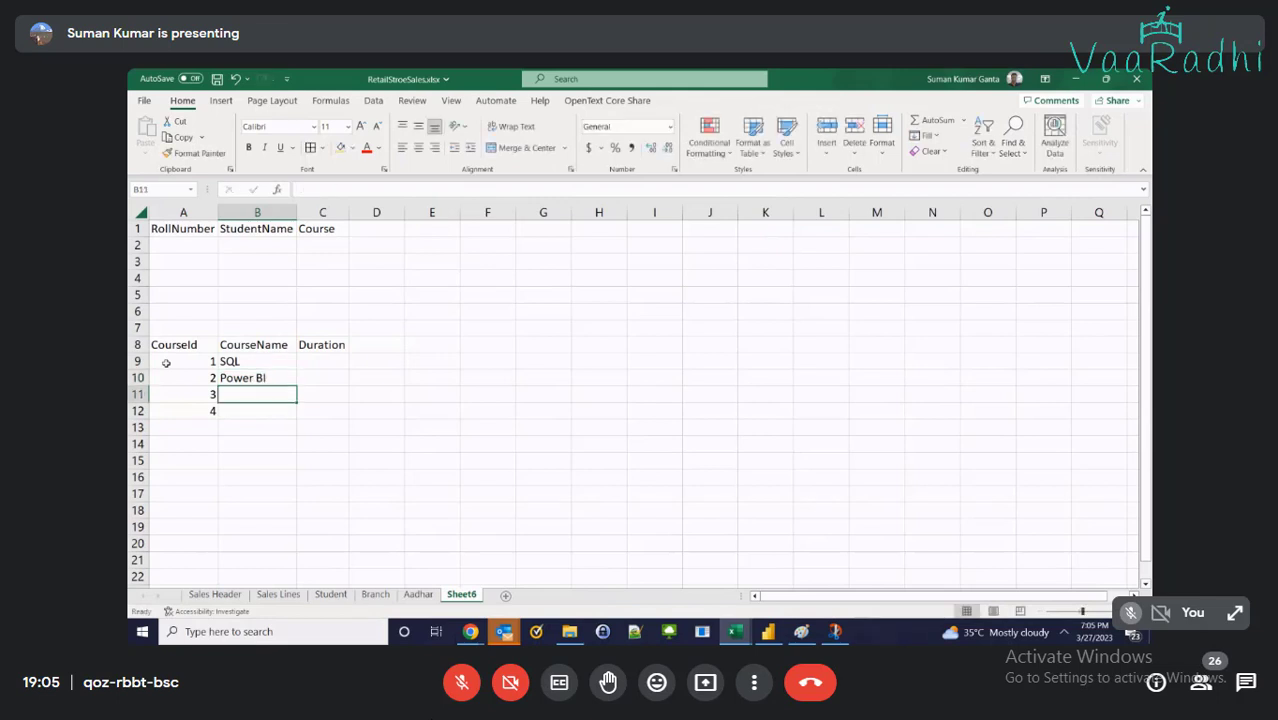
{"action": "type", "text": "MSBI"}
{"action": "key", "text": "Return"}
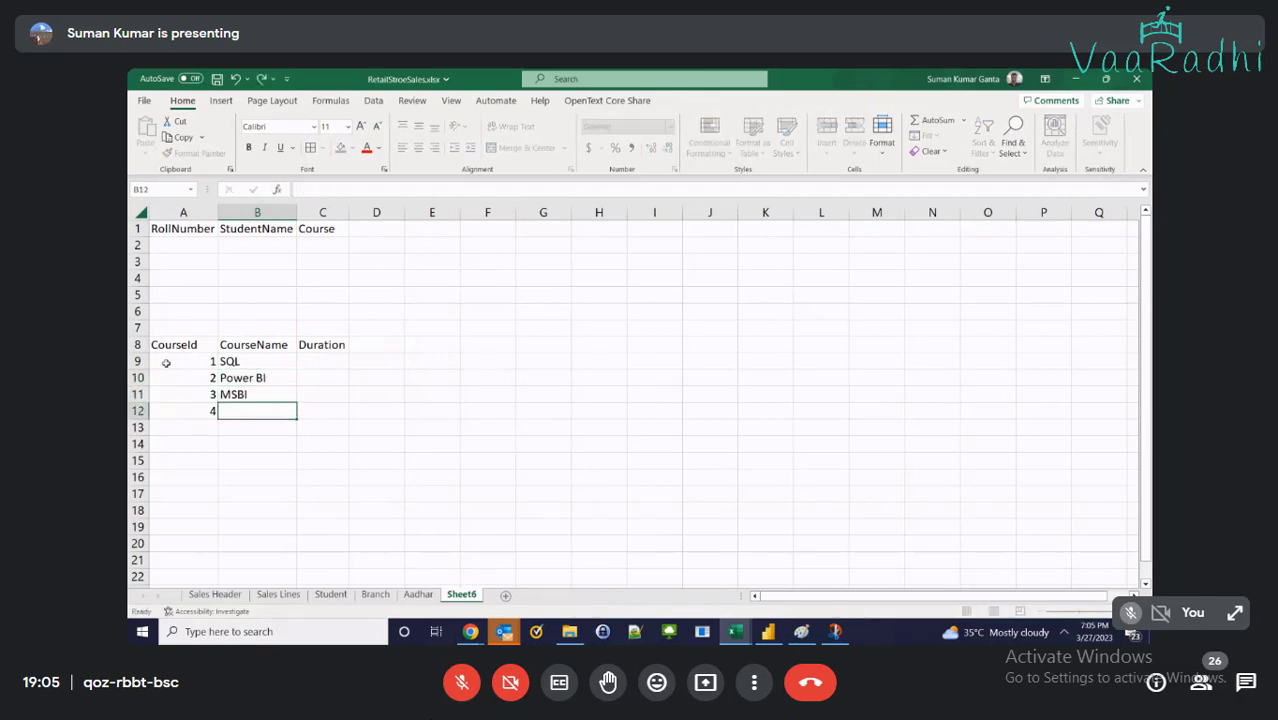
{"action": "type", "text": "SQL + PowerBI +"}
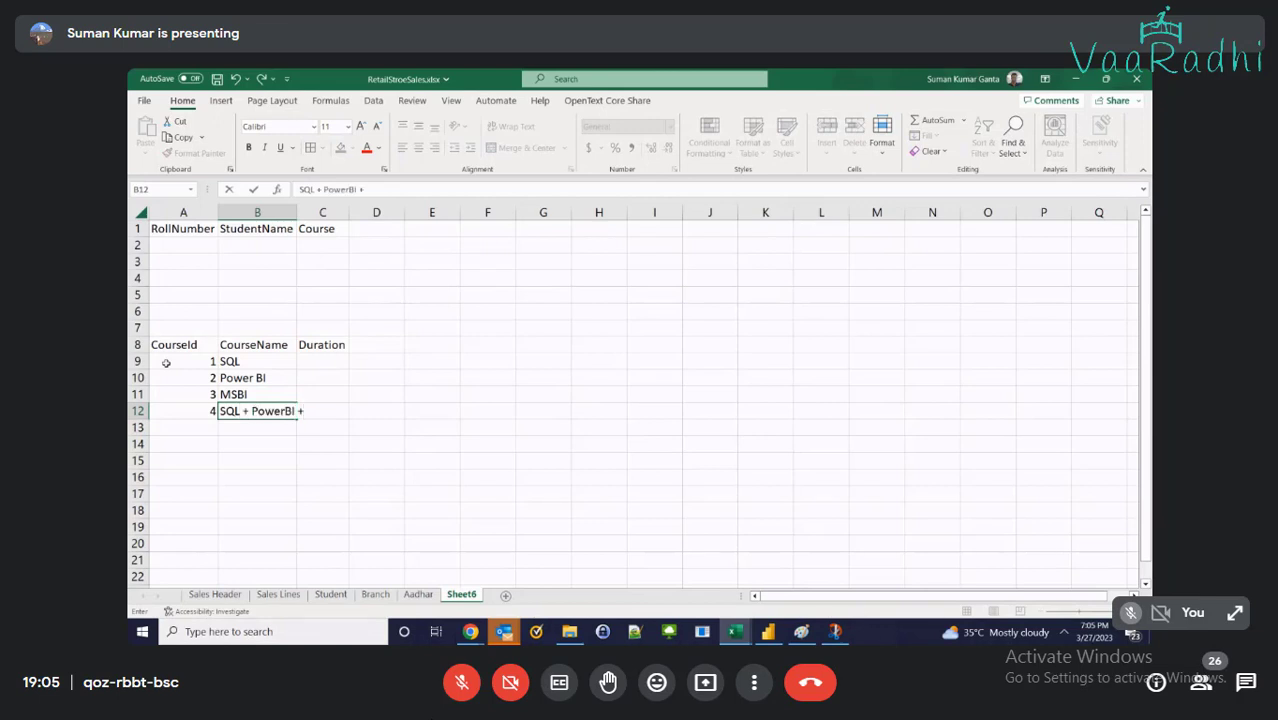
{"action": "type", "text": " MSBI"}
{"action": "key", "text": "ctrl+Return"}
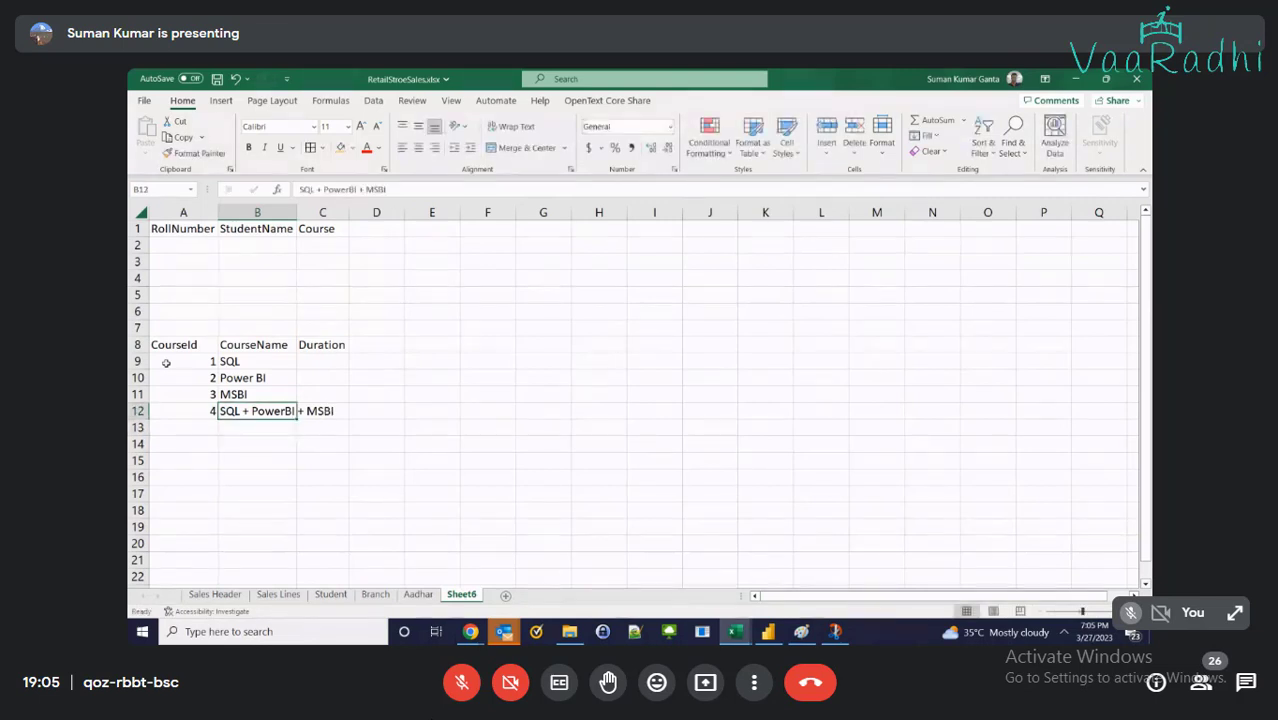
{"action": "double_click", "coordinate": [297, 212]}
Enter durations 30, 30, 30 and 60 for the four courses
{"action": "left_click", "coordinate": [355, 360]}
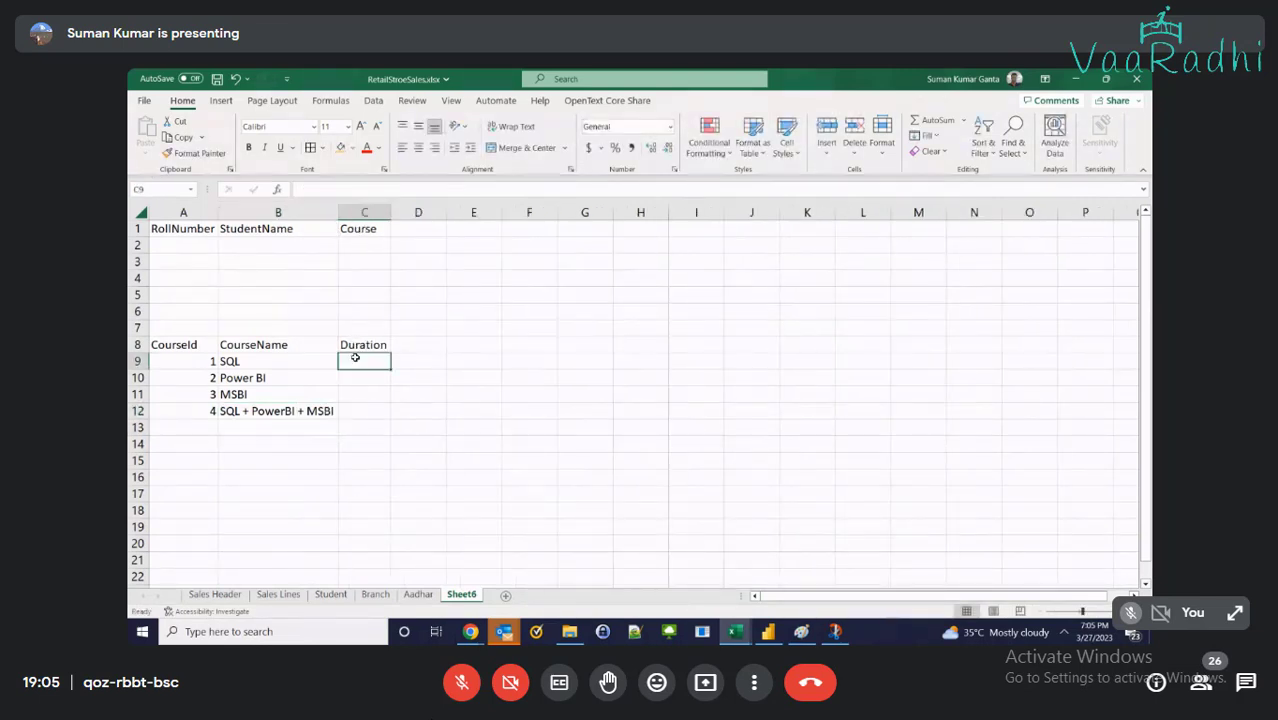
{"action": "type", "text": "30"}
{"action": "key", "text": "Return"}
{"action": "key", "text": "Up"}
{"action": "key", "text": "ctrl+c"}
{"action": "key", "text": "Down"}
{"action": "key", "text": "ctrl+v"}
{"action": "key", "text": "Down"}
{"action": "key", "text": "ctrl+v"}
{"action": "key", "text": "Down"}
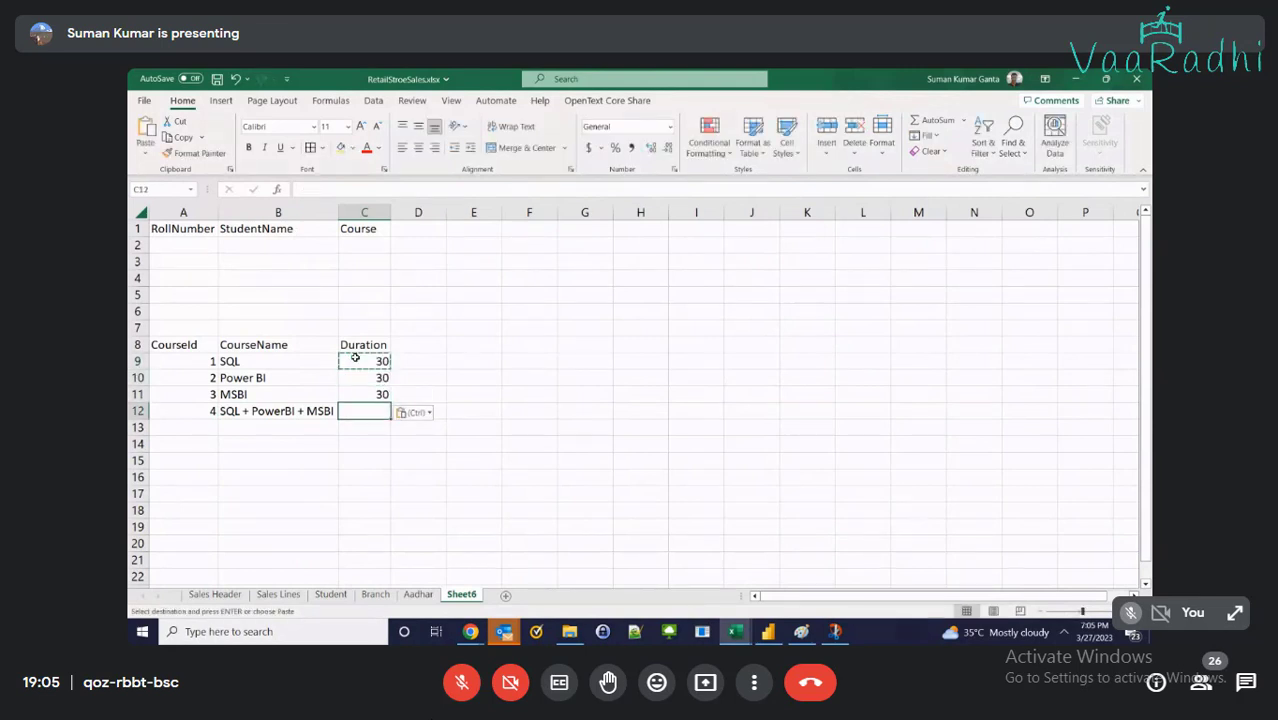
{"action": "type", "text": "60"}
{"action": "key", "text": "Return"}
Apply All Borders to the course table and copy it to A14
{"action": "key", "text": "Up"}
{"action": "key", "text": "ctrl+a"}
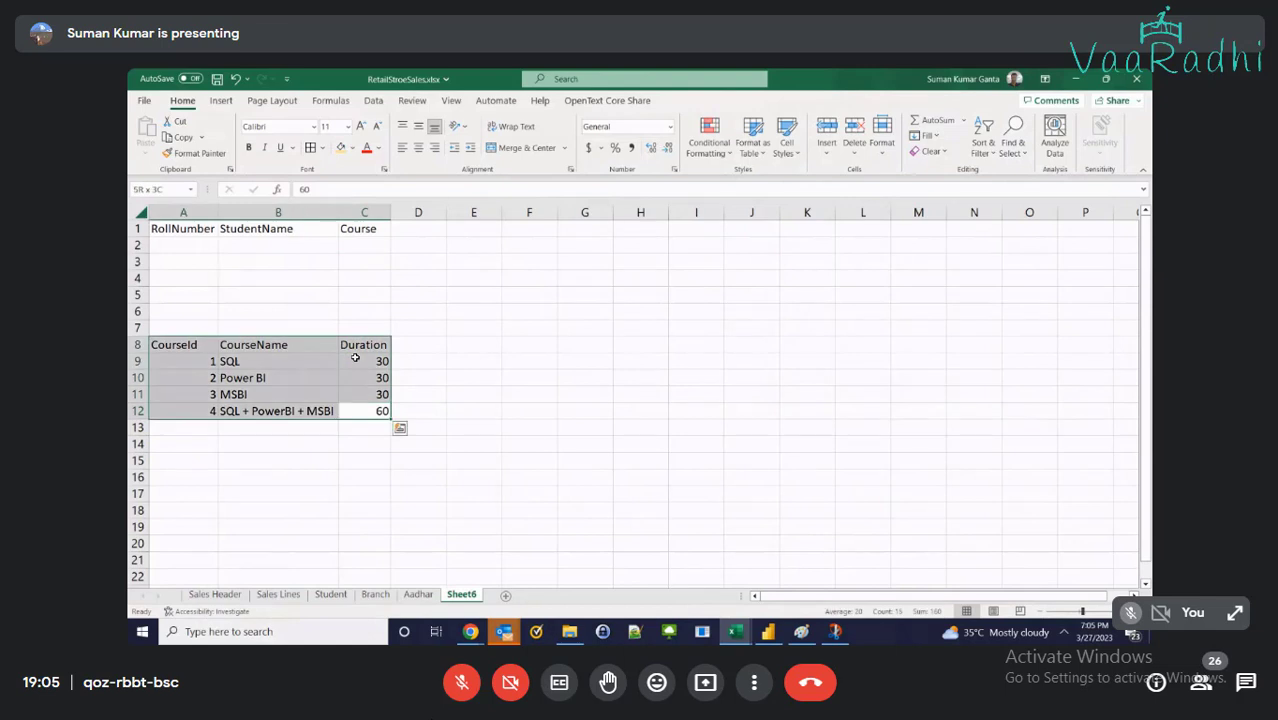
{"action": "left_click", "coordinate": [310, 147]}
{"action": "left_click_drag", "start_coordinate": [202, 345], "coordinate": [378, 410]}
{"action": "key", "text": "ctrl+c"}
{"action": "left_click", "coordinate": [173, 448]}
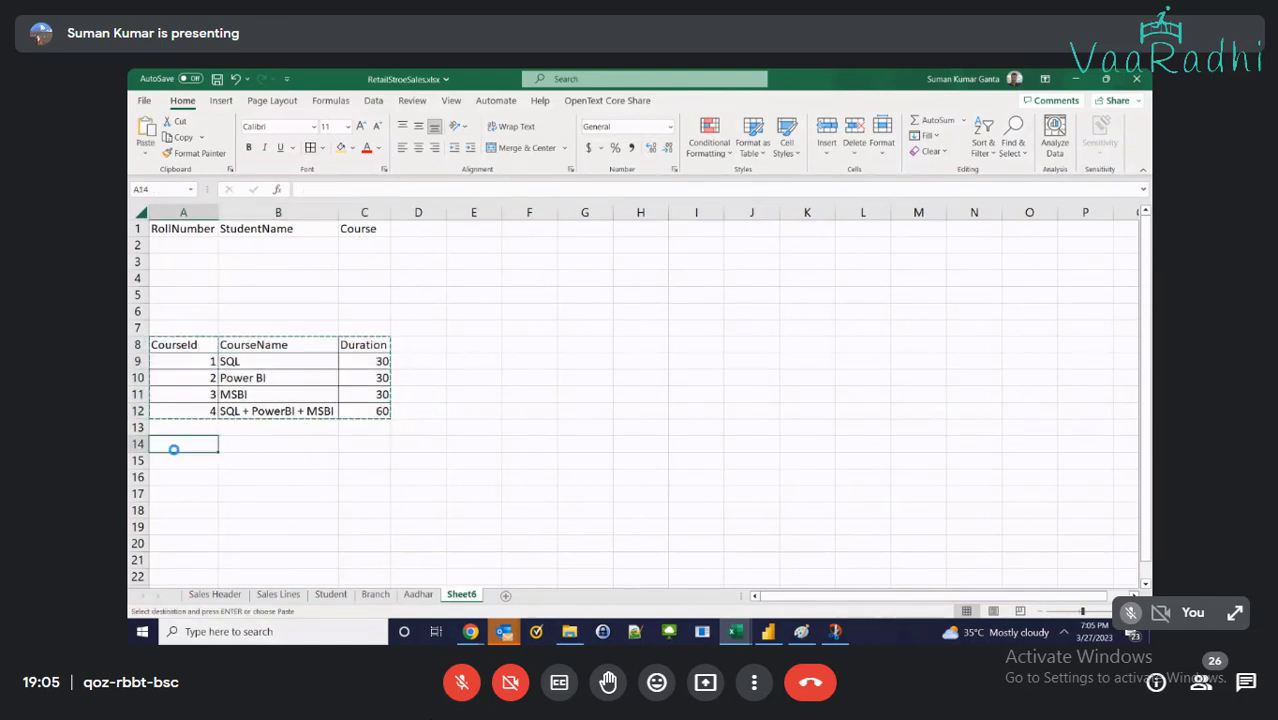
{"action": "key", "text": "ctrl+v"}
{"action": "left_click", "coordinate": [266, 423]}
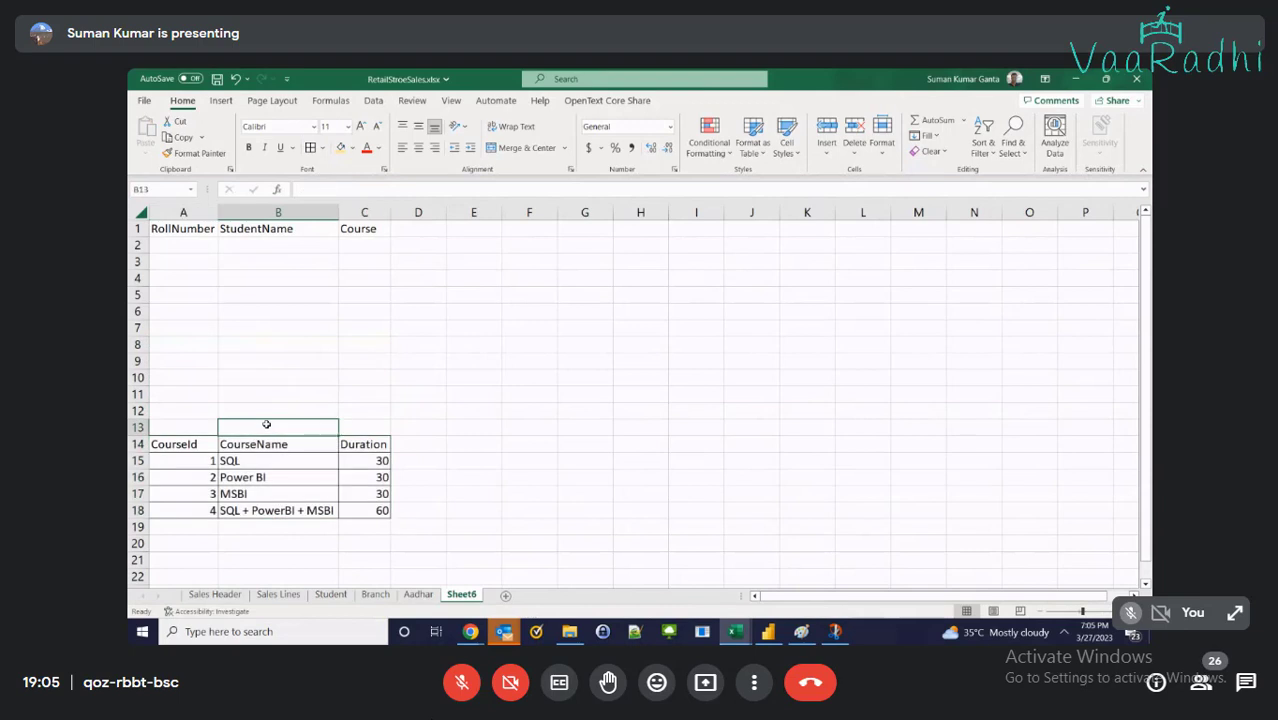
Enter roll numbers 1–4 under RollNumber and extend the series down to 10
{"action": "left_click", "coordinate": [190, 251]}
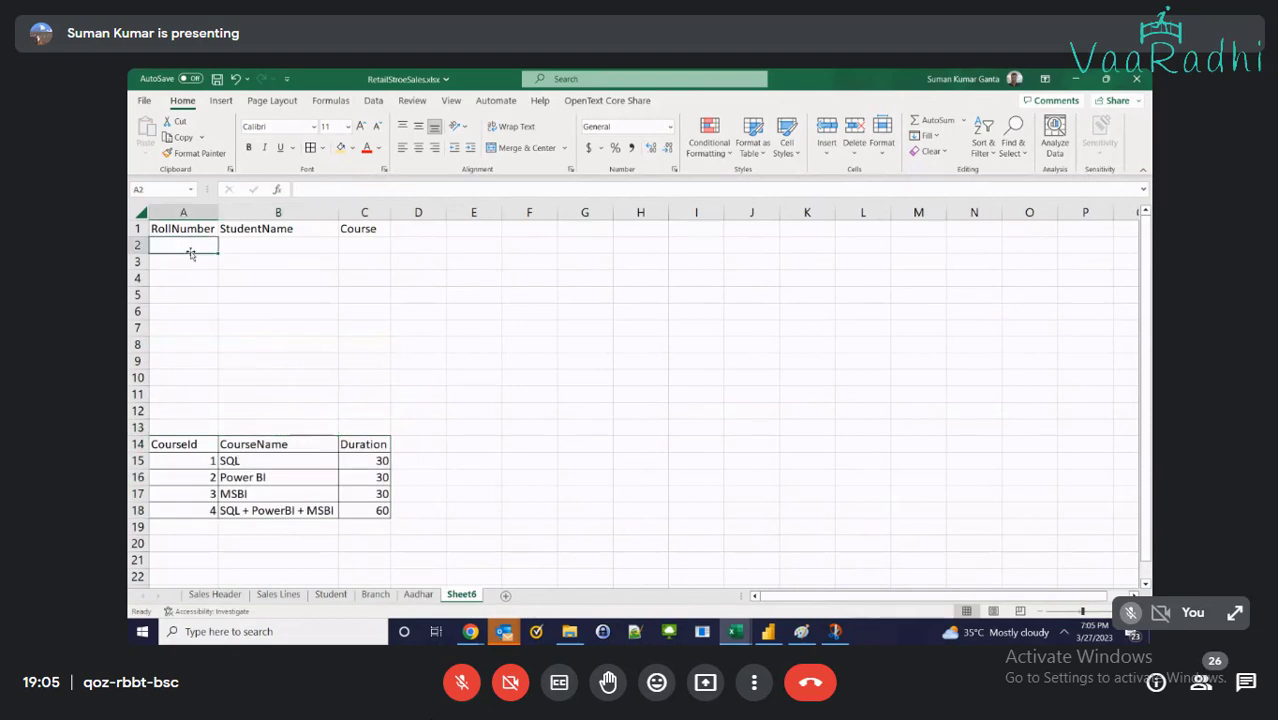
{"action": "type", "text": "1"}
{"action": "key", "text": "Return"}
{"action": "type", "text": "2"}
{"action": "key", "text": "Return"}
{"action": "type", "text": "34"}
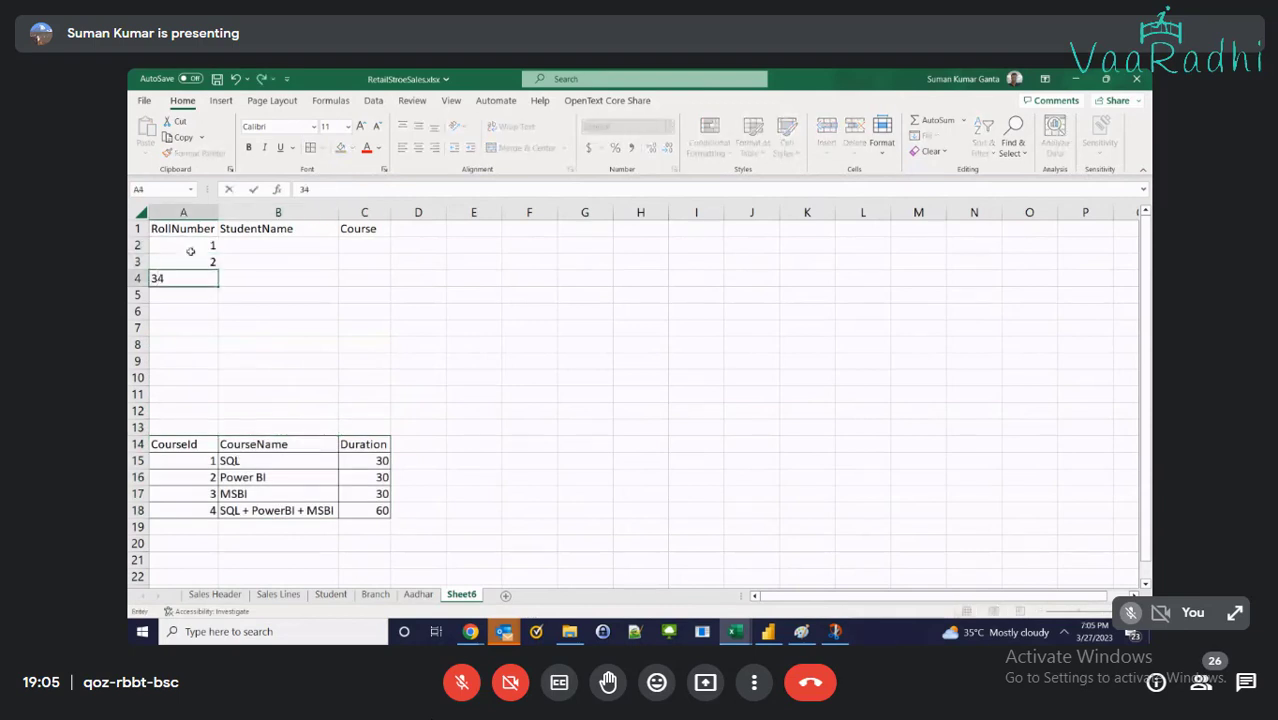
{"action": "key", "text": "Return"}
{"action": "type", "text": "4"}
{"action": "key", "text": "Return"}
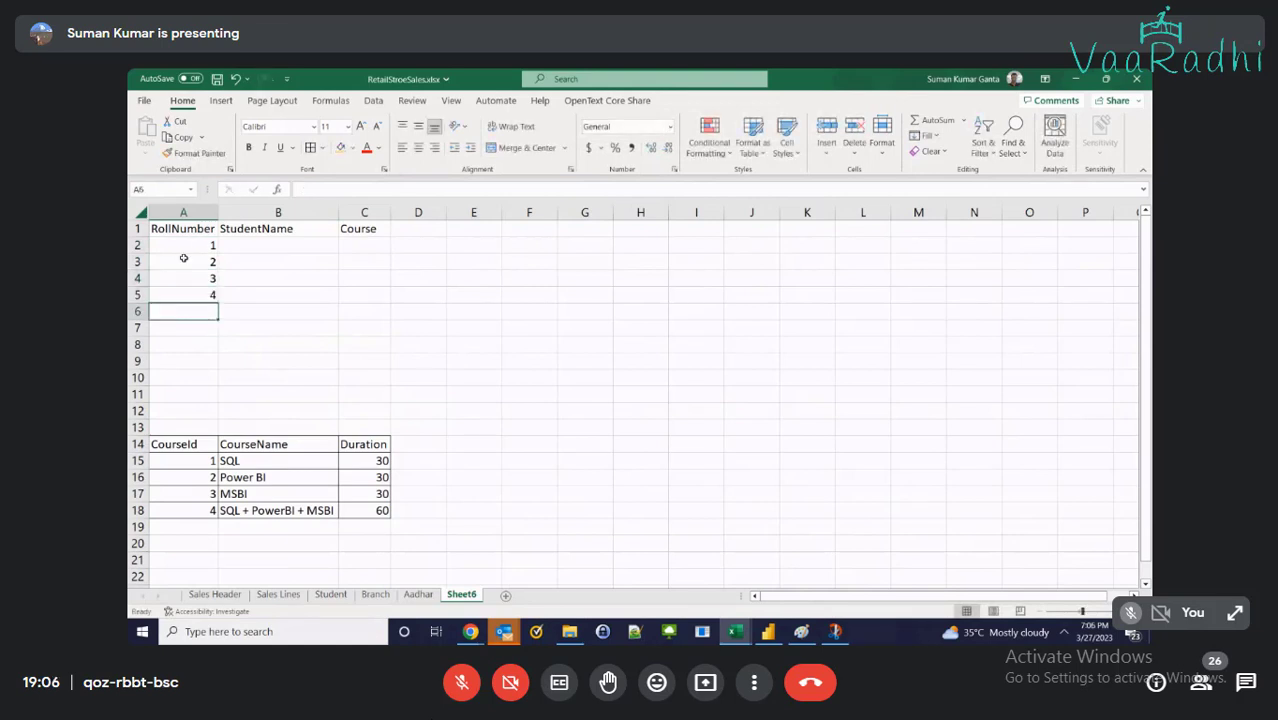
{"action": "left_click_drag", "start_coordinate": [190, 279], "coordinate": [221, 402]}
{"action": "left_click", "coordinate": [301, 359]}
Enter student names ABC, CDE and DEF starting at B2
{"action": "left_click", "coordinate": [269, 245]}
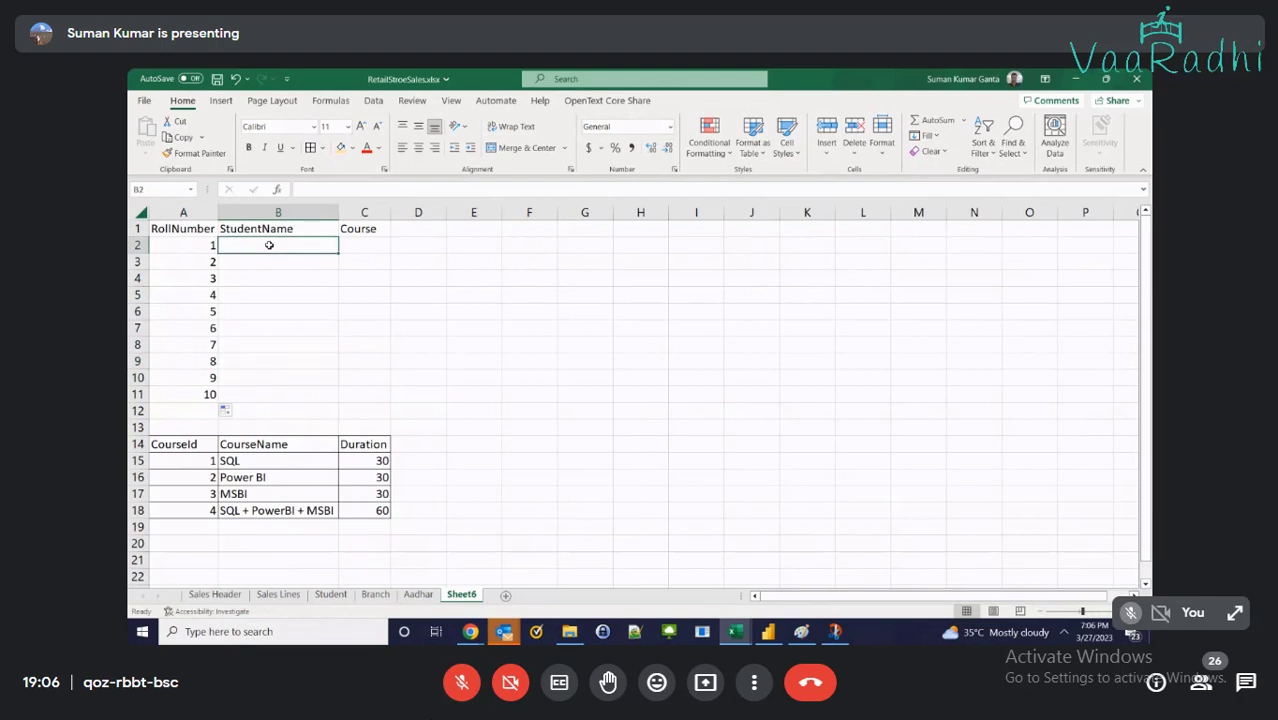
{"action": "type", "text": "ABC"}
{"action": "key", "text": "Return"}
{"action": "type", "text": "CDE"}
{"action": "key", "text": "Return"}
{"action": "type", "text": "DEF"}
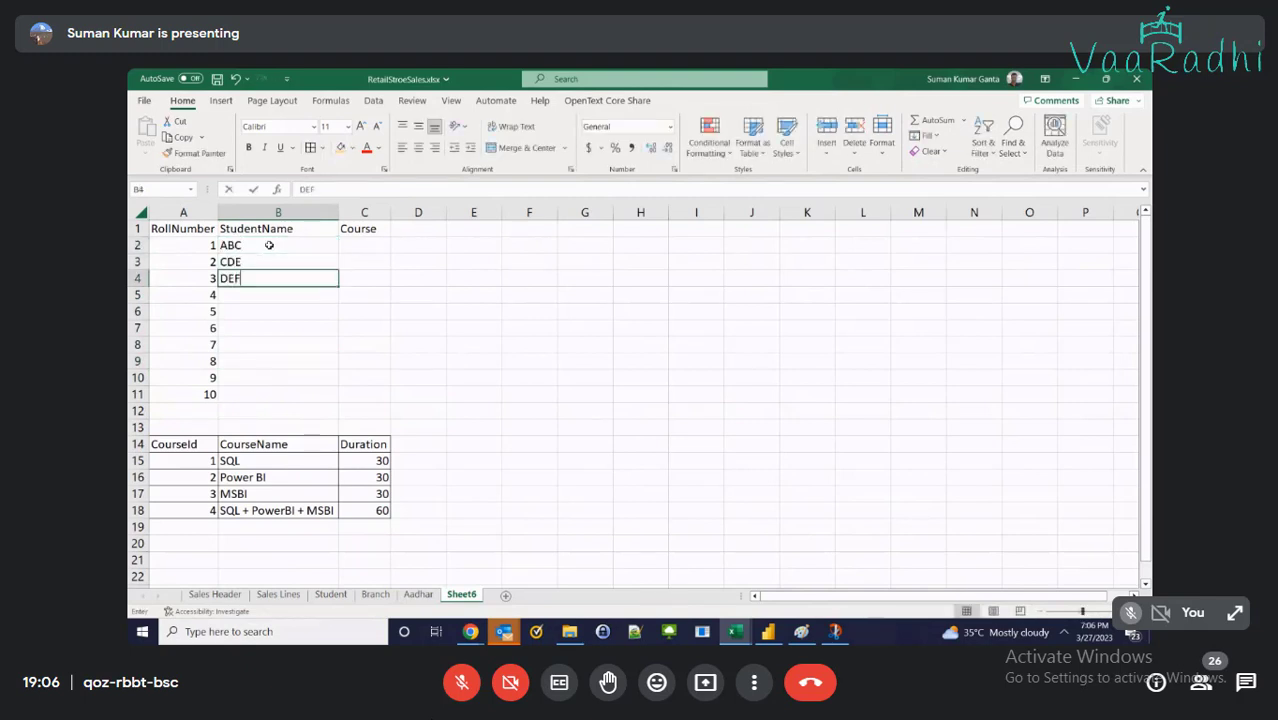
{"action": "key", "text": "Return"}
{"action": "key", "text": "Up"}
{"action": "key", "text": "Up"}
{"action": "key", "text": "shift+Down"}
{"action": "key", "text": "shift+Left"}
{"action": "key", "text": "shift+Down"}
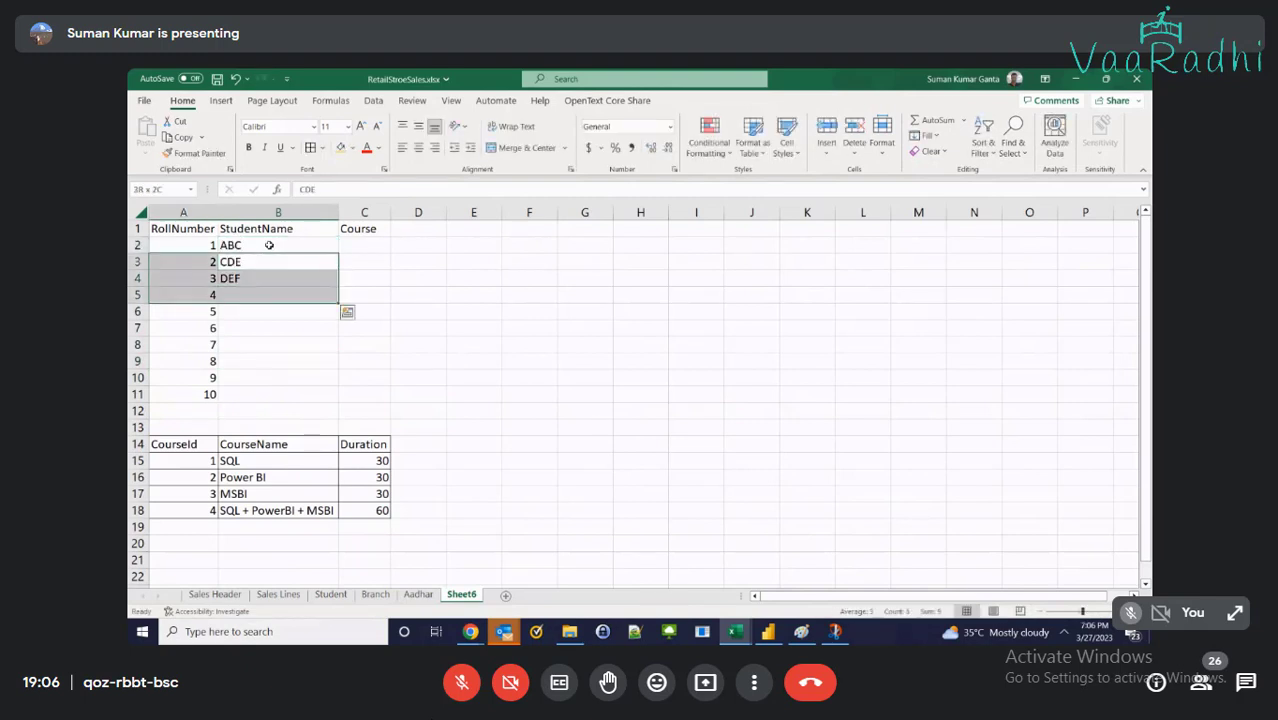
{"action": "key", "text": "Up"}
{"action": "key", "text": "Right"}
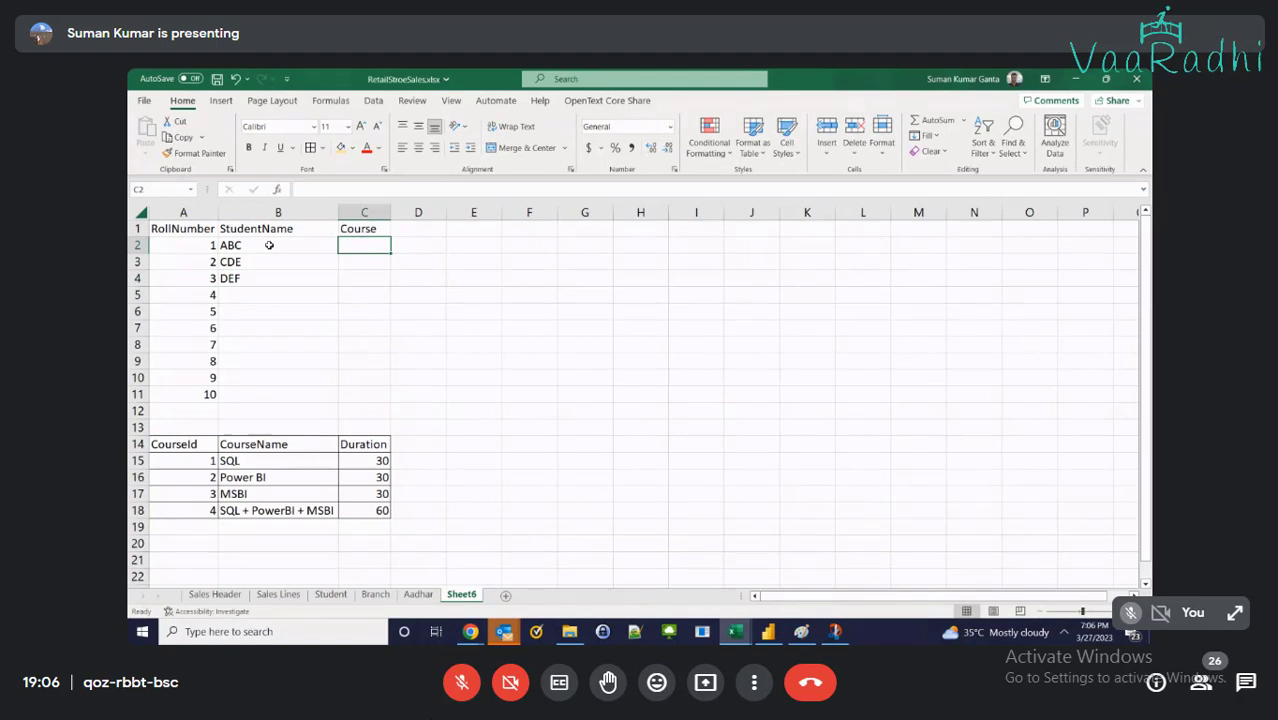
Enter courses 1 and 2 in C2:C3, then copy ABC into B3
{"action": "type", "text": "1"}
{"action": "key", "text": "Return"}
{"action": "type", "text": "2"}
{"action": "key", "text": "Return"}
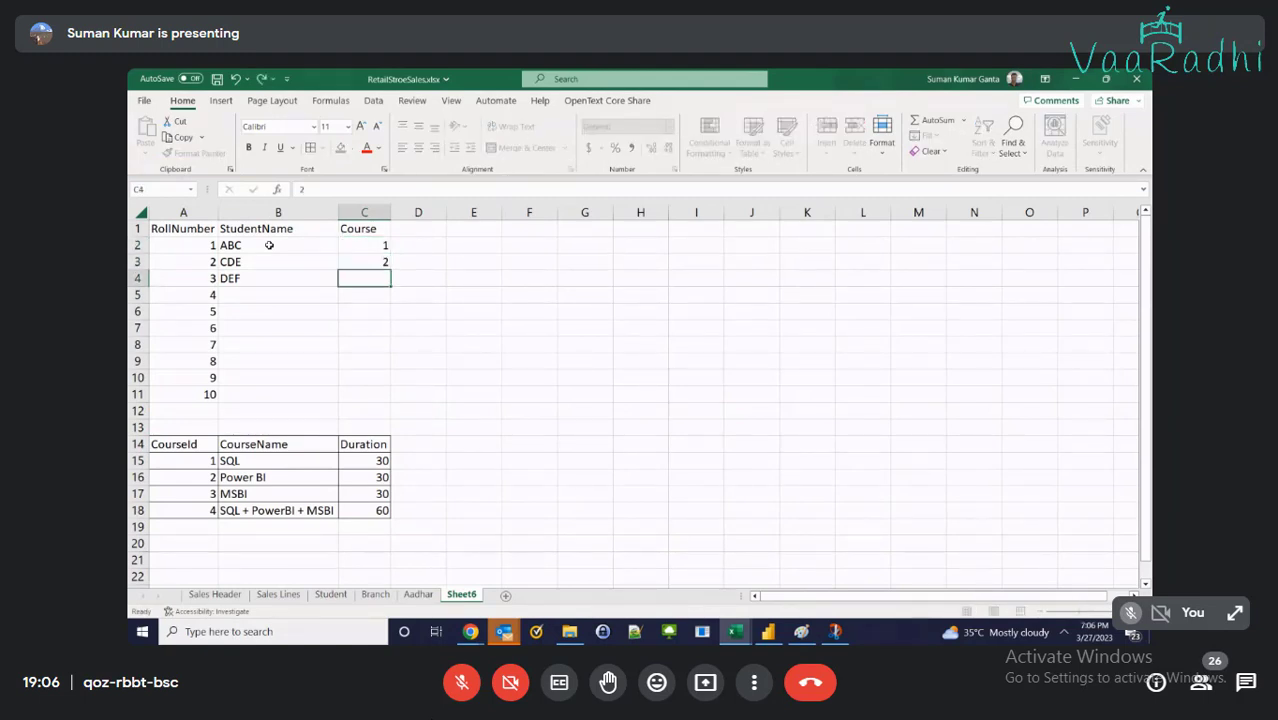
{"action": "left_click", "coordinate": [269, 245]}
{"action": "key", "text": "ctrl+c"}
{"action": "key", "text": "Down"}
{"action": "key", "text": "ctrl+v"}
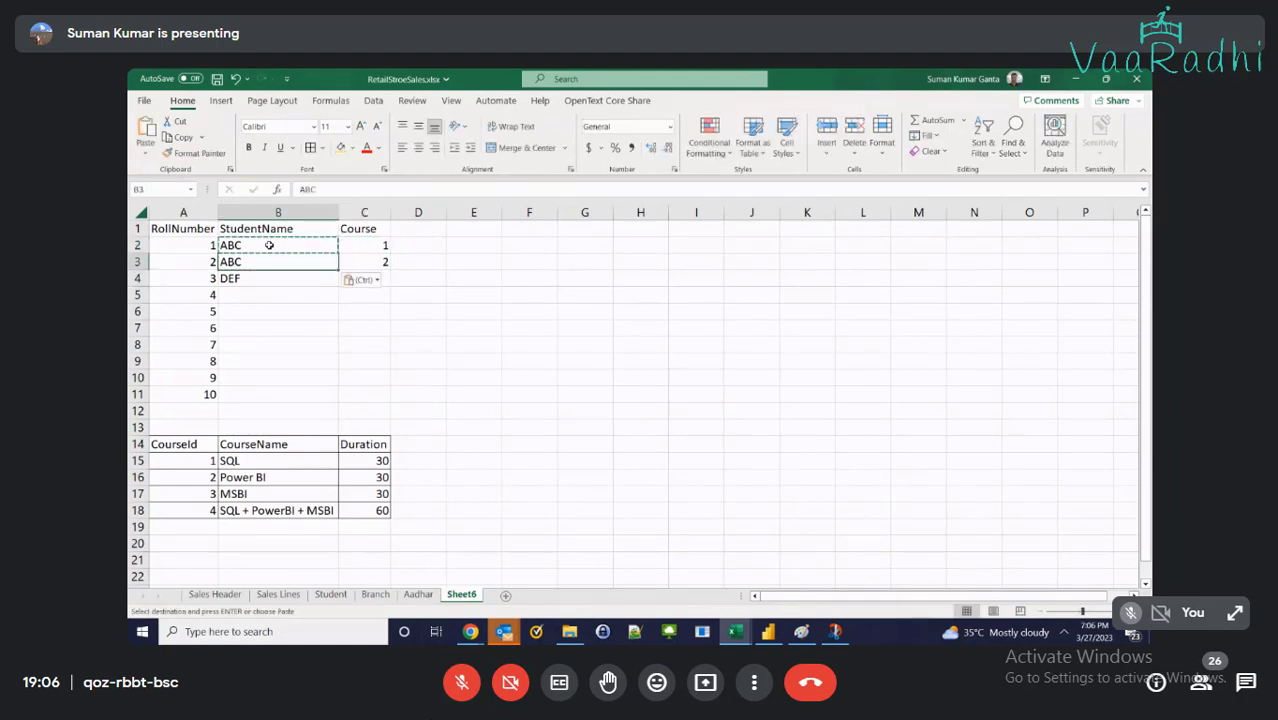
{"action": "key", "text": "Escape"}
Check the roll numbers against the names and retype the second name as DEF
{"action": "key", "text": "Down"}
{"action": "key", "text": "Up"}
{"action": "key", "text": "Up"}
{"action": "key", "text": "Left"}
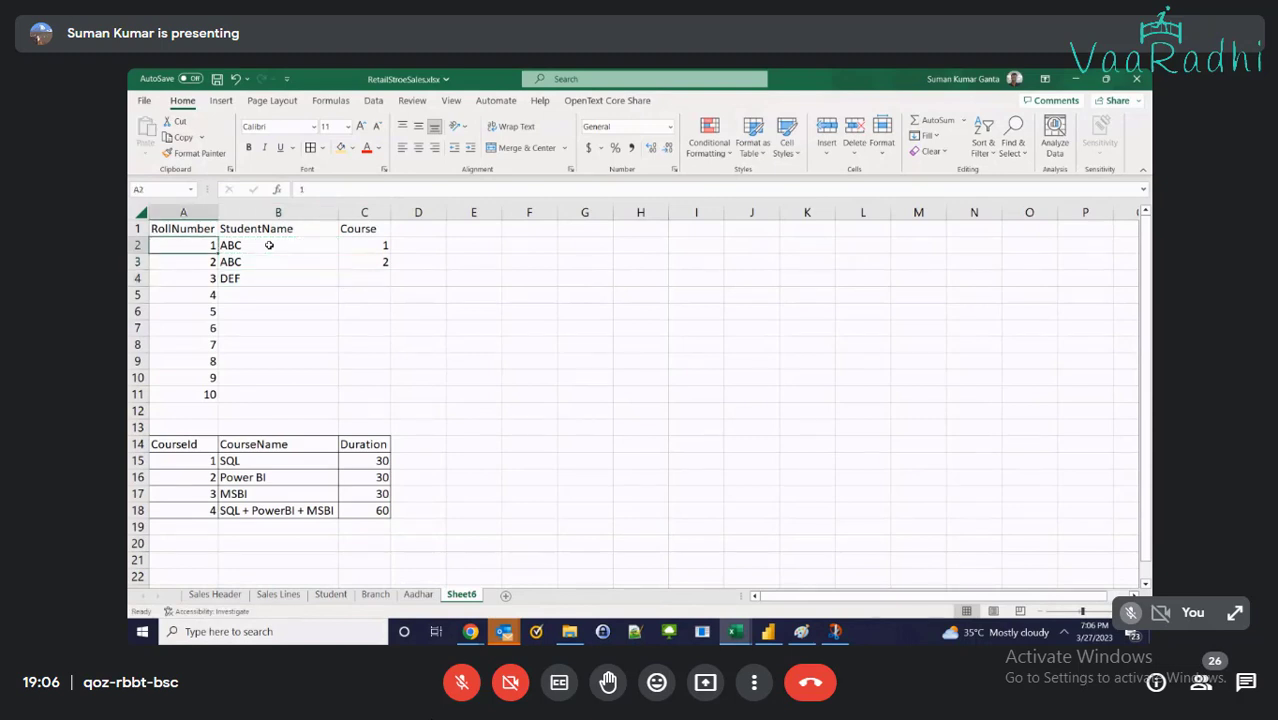
{"action": "key", "text": "Up"}
{"action": "key", "text": "Down"}
{"action": "key", "text": "Right"}
{"action": "key", "text": "Down"}
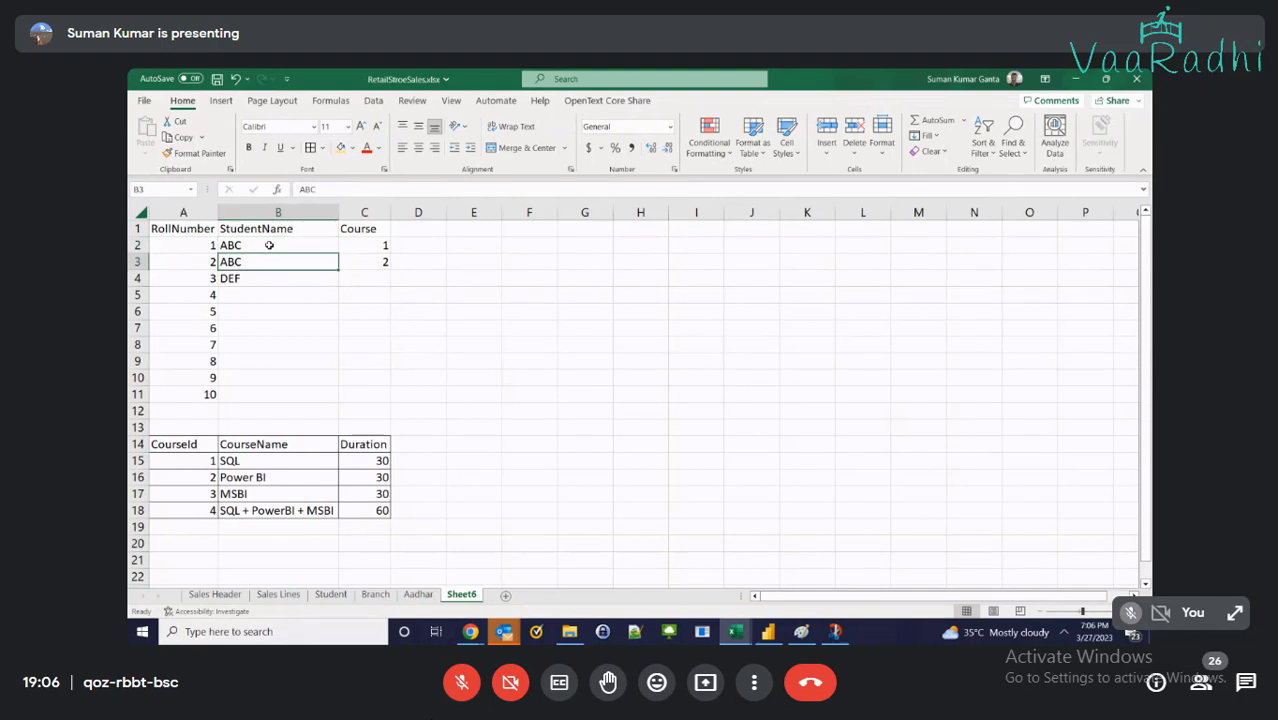
{"action": "key", "text": "Left"}
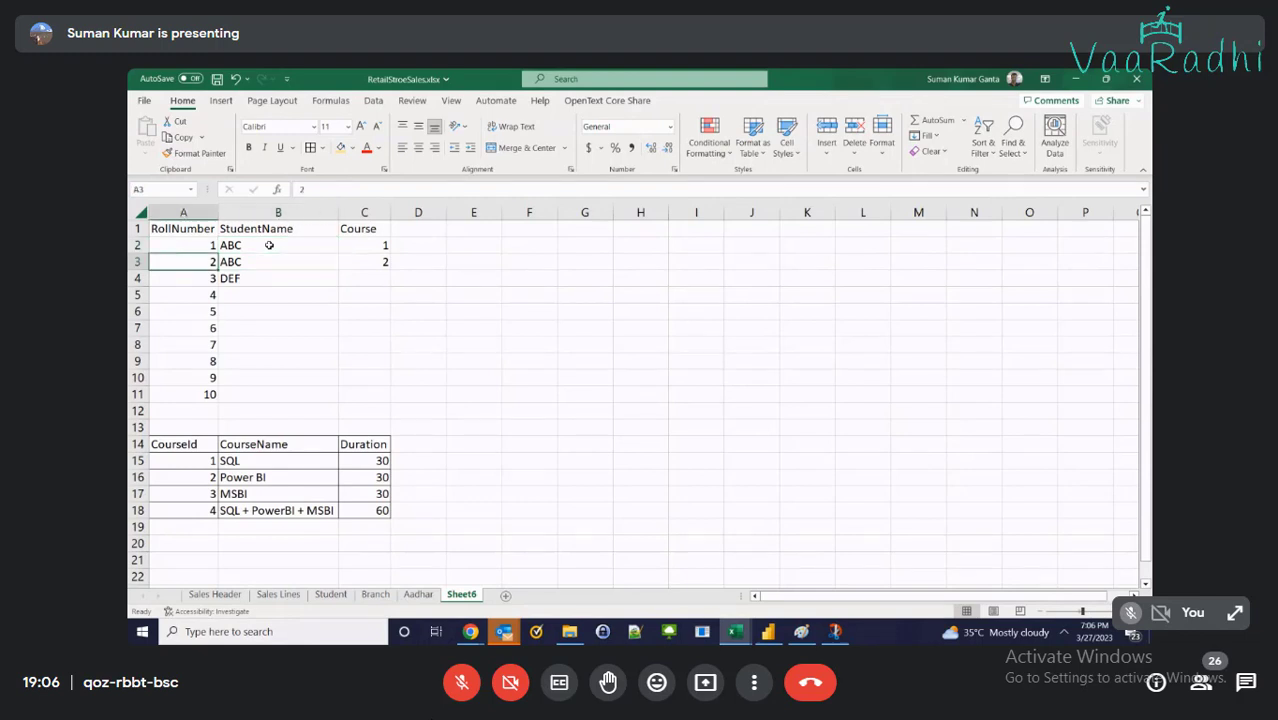
{"action": "key", "text": "Down"}
{"action": "key", "text": "Right"}
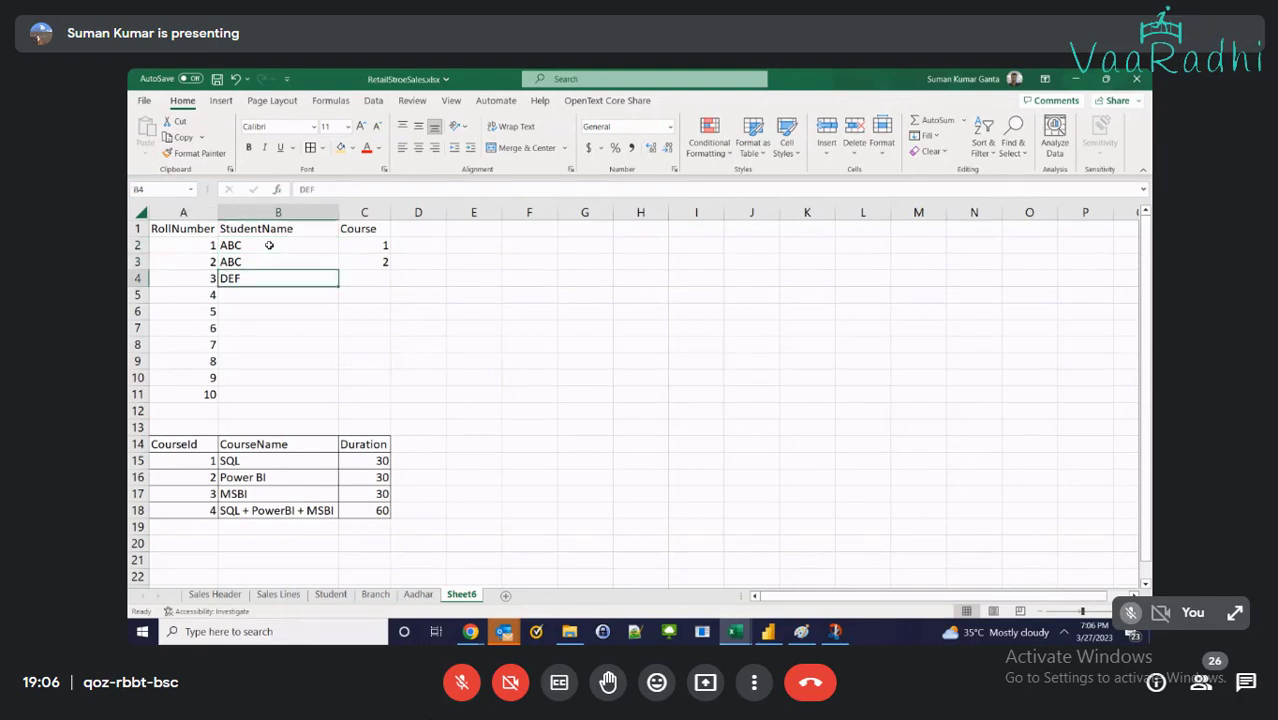
{"action": "key", "text": "Up"}
{"action": "type", "text": "DEF"}
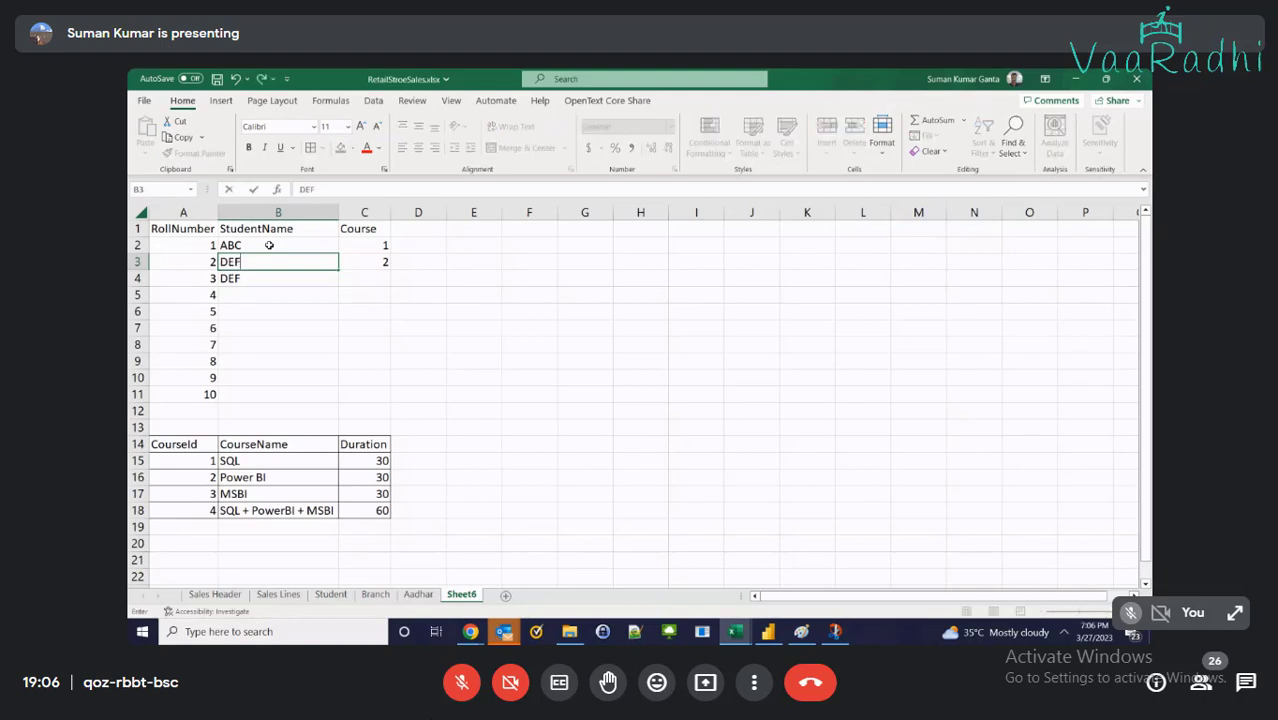
{"action": "key", "text": "Return"}
Enter GHI, JKL and MNO as the remaining student names
{"action": "type", "text": "GHI"}
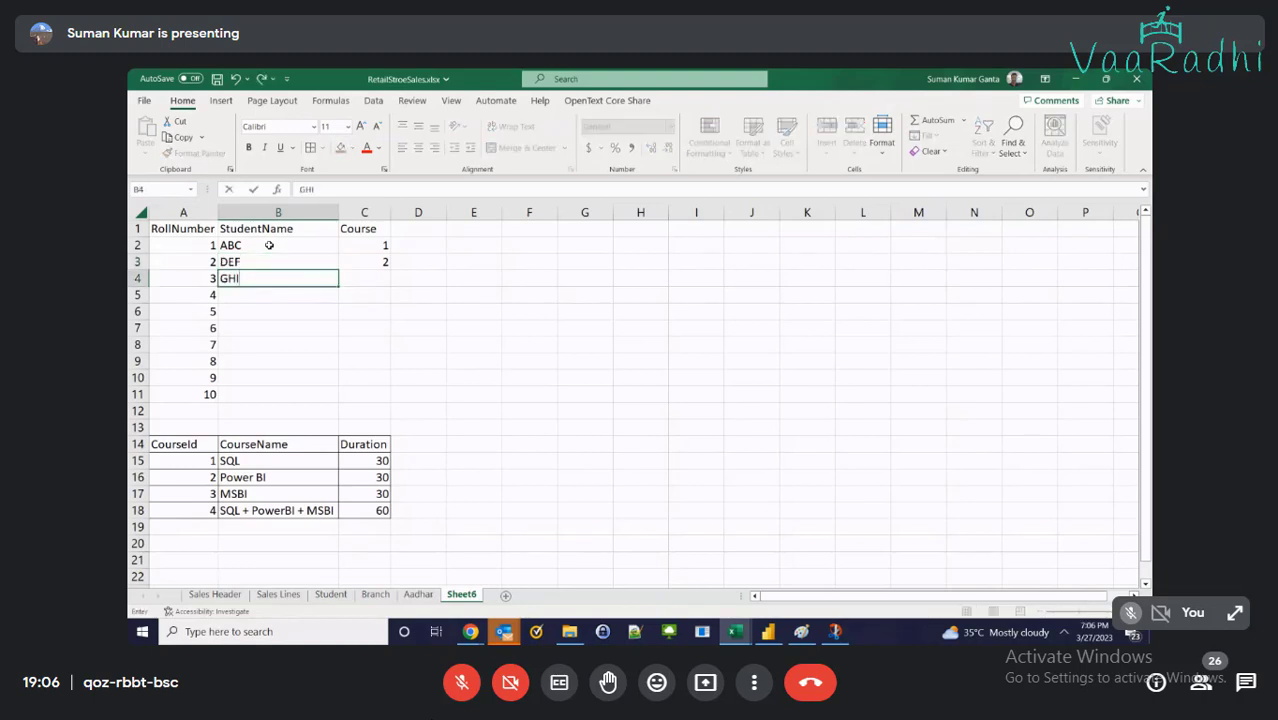
{"action": "key", "text": "Return"}
{"action": "type", "text": "JKL"}
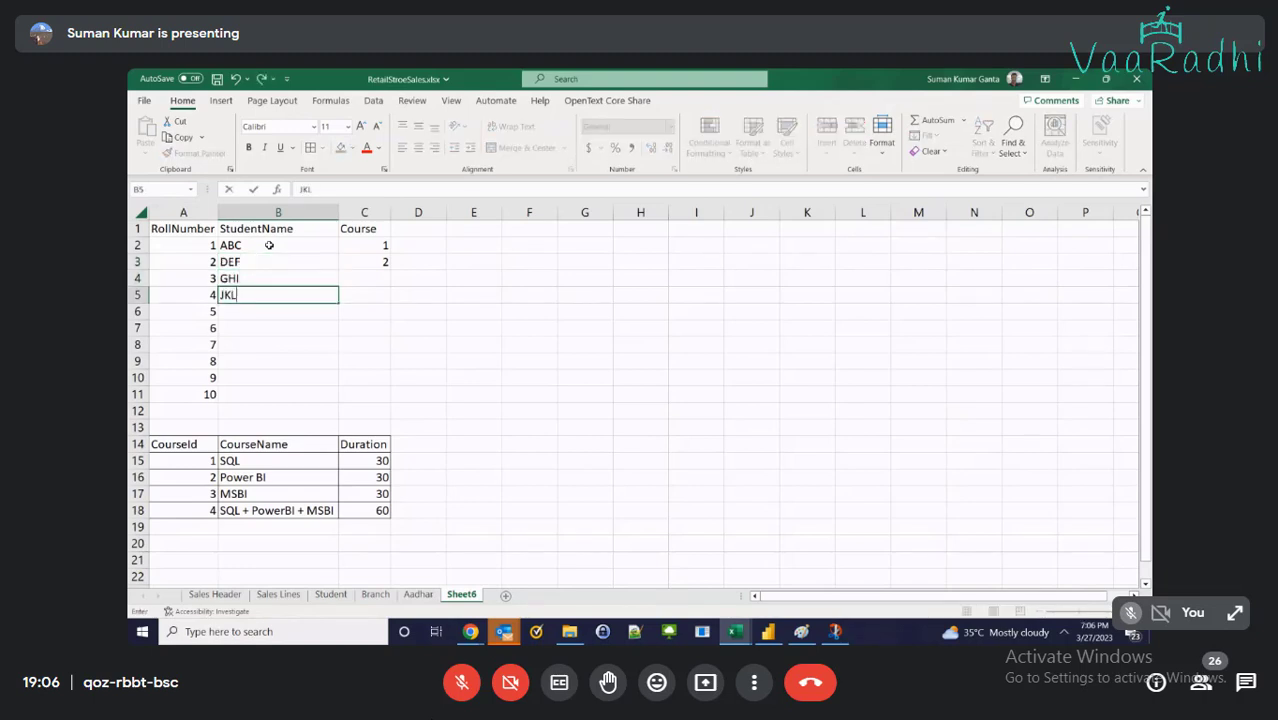
{"action": "key", "text": "Return"}
{"action": "type", "text": "MNO"}
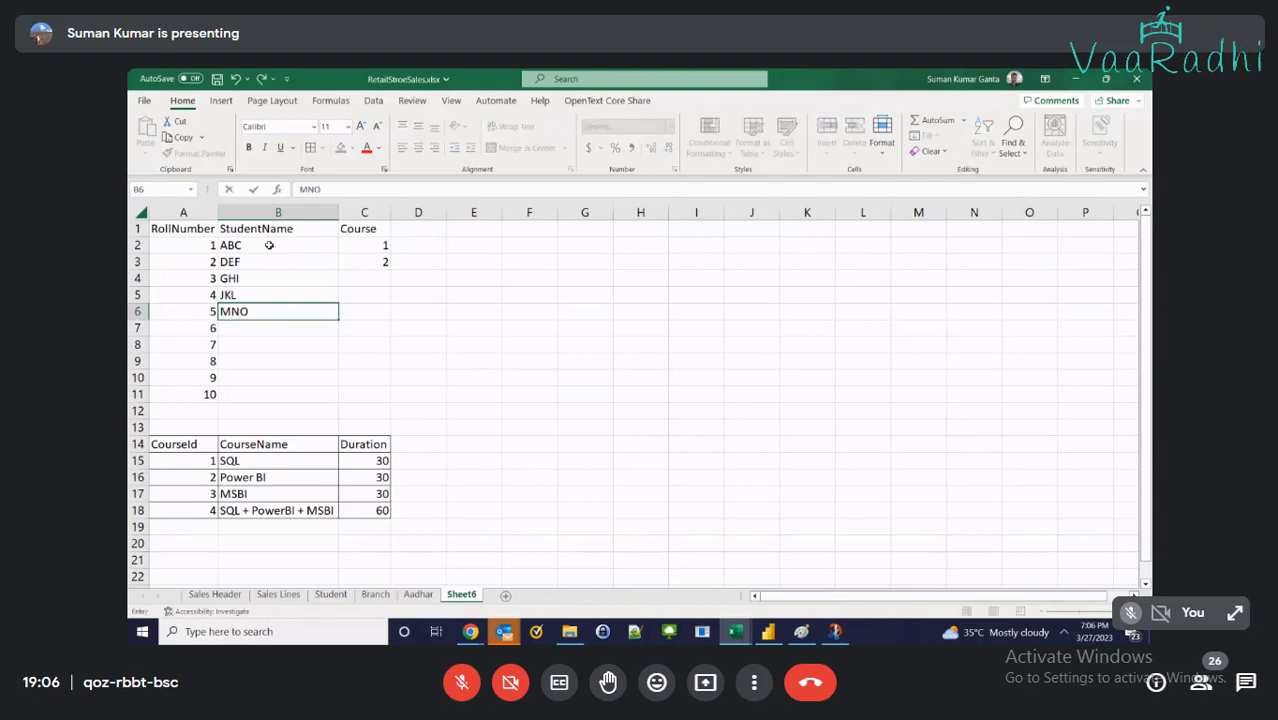
{"action": "key", "text": "Return"}
Clear roll numbers 6–10 and the Course column, then apply All Borders to A1:B6
{"action": "key", "text": "Left"}
{"action": "key", "text": "shift+Down"}
{"action": "key", "text": "shift+Down"}
{"action": "key", "text": "shift+Down"}
{"action": "key", "text": "shift+Down"}
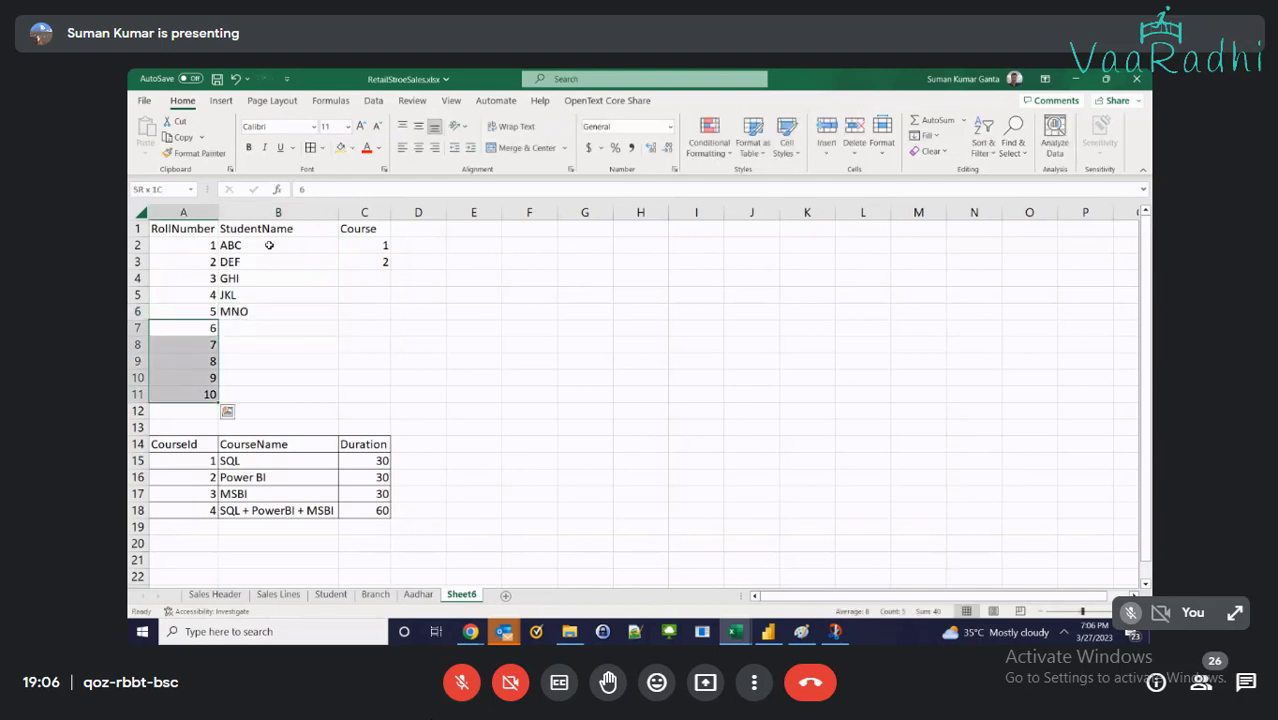
{"action": "key", "text": "Delete"}
{"action": "key", "text": "Up"}
{"action": "key", "text": "Up"}
{"action": "key", "text": "Up"}
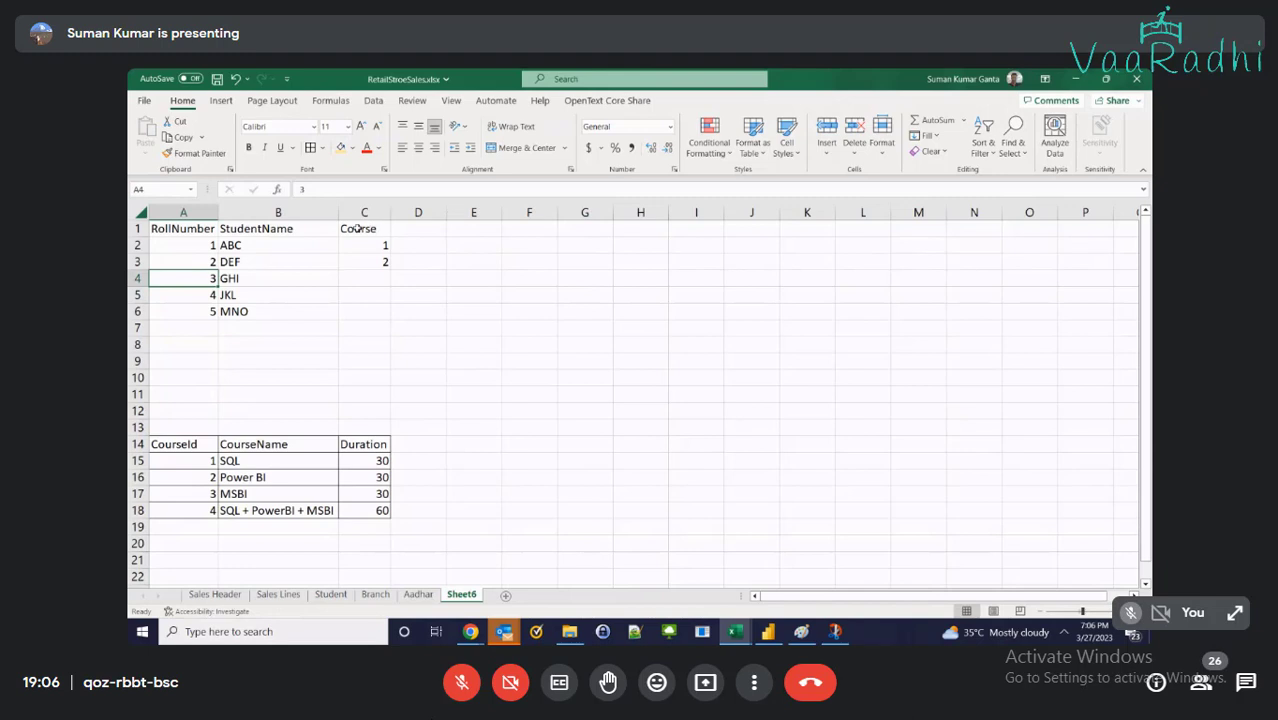
{"action": "left_click_drag", "start_coordinate": [366, 228], "coordinate": [398, 318]}
{"action": "key", "text": "Delete"}
{"action": "key", "text": "ctrl+Home"}
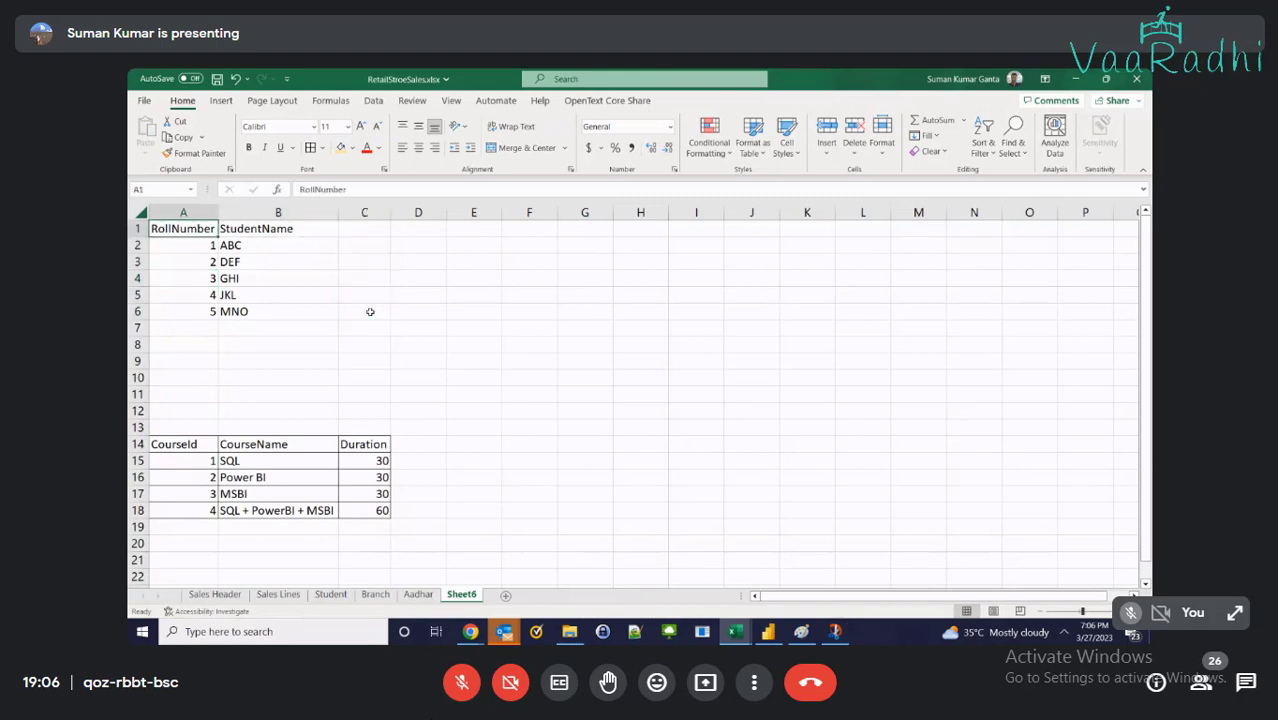
{"action": "key", "text": "shift+Right"}
{"action": "key", "text": "shift+Down"}
{"action": "key", "text": "shift+Down"}
{"action": "key", "text": "shift+Down"}
{"action": "key", "text": "shift+Down"}
{"action": "key", "text": "shift+Down"}
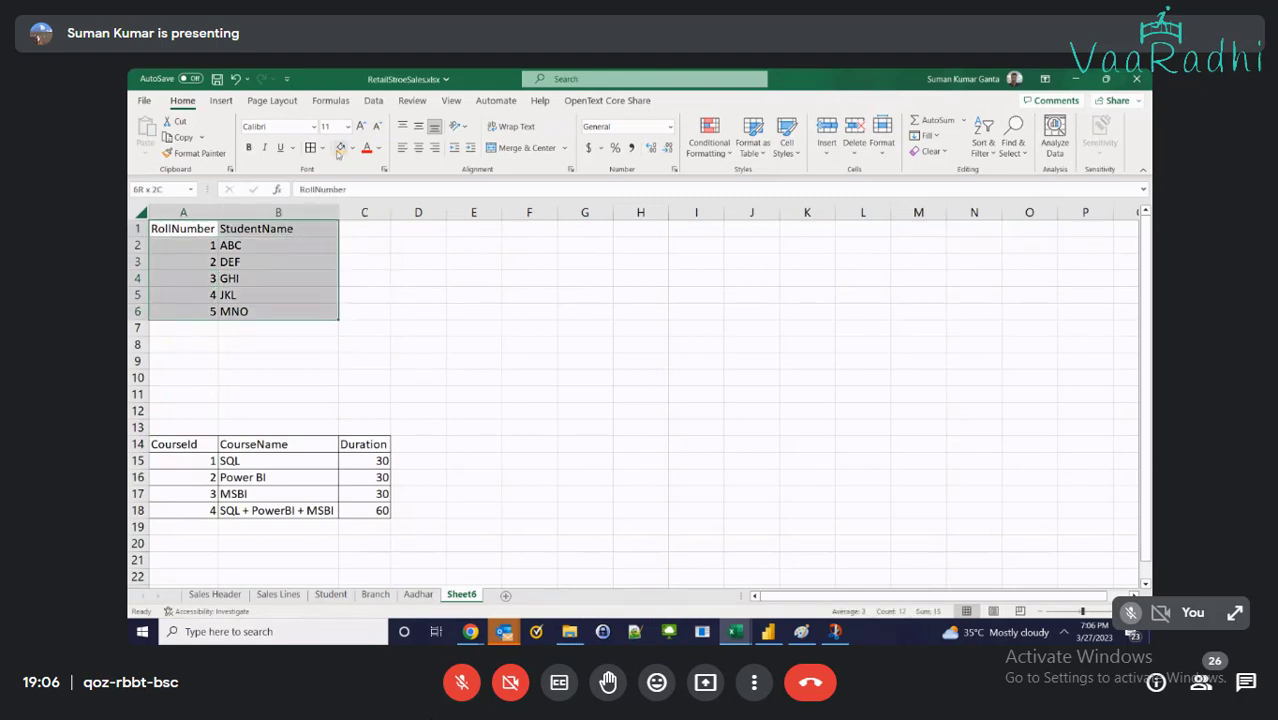
{"action": "left_click", "coordinate": [310, 147]}
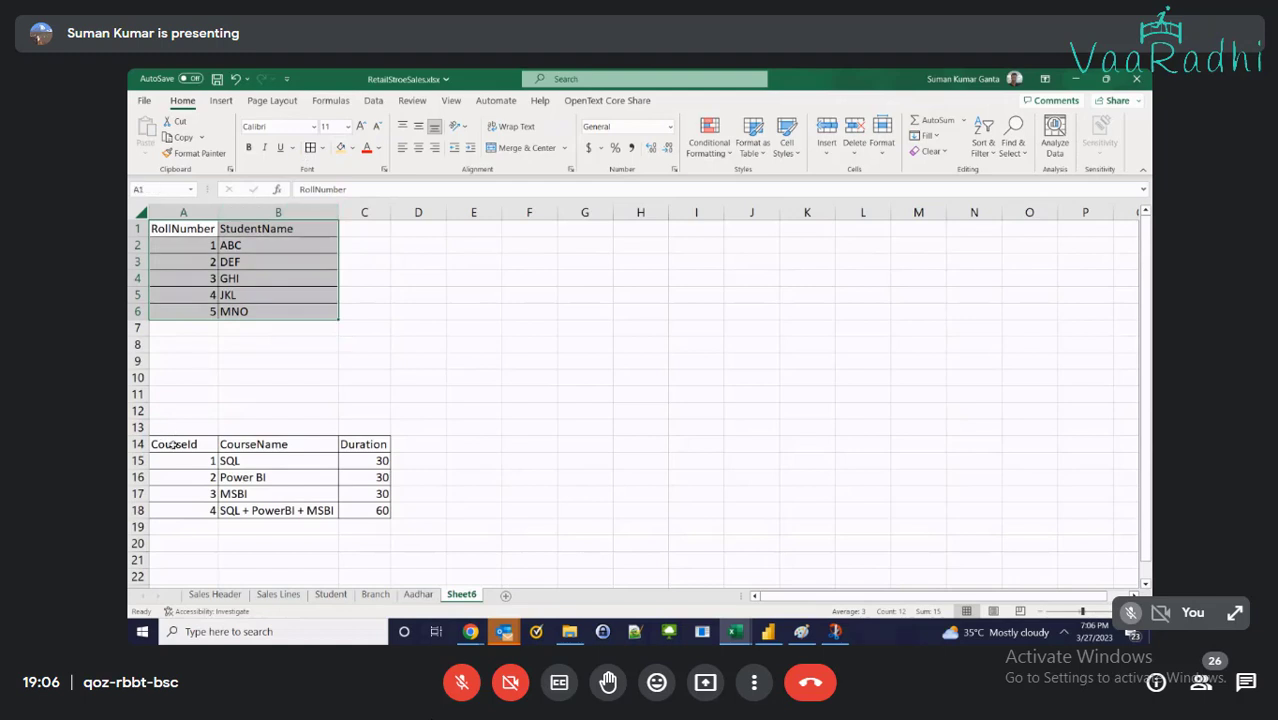
Move the course table from A14:C18 up to start at A8
{"action": "left_click_drag", "start_coordinate": [174, 444], "coordinate": [367, 512]}
{"action": "key", "text": "ctrl+x"}
{"action": "left_click", "coordinate": [191, 346]}
{"action": "key", "text": "ctrl+v"}
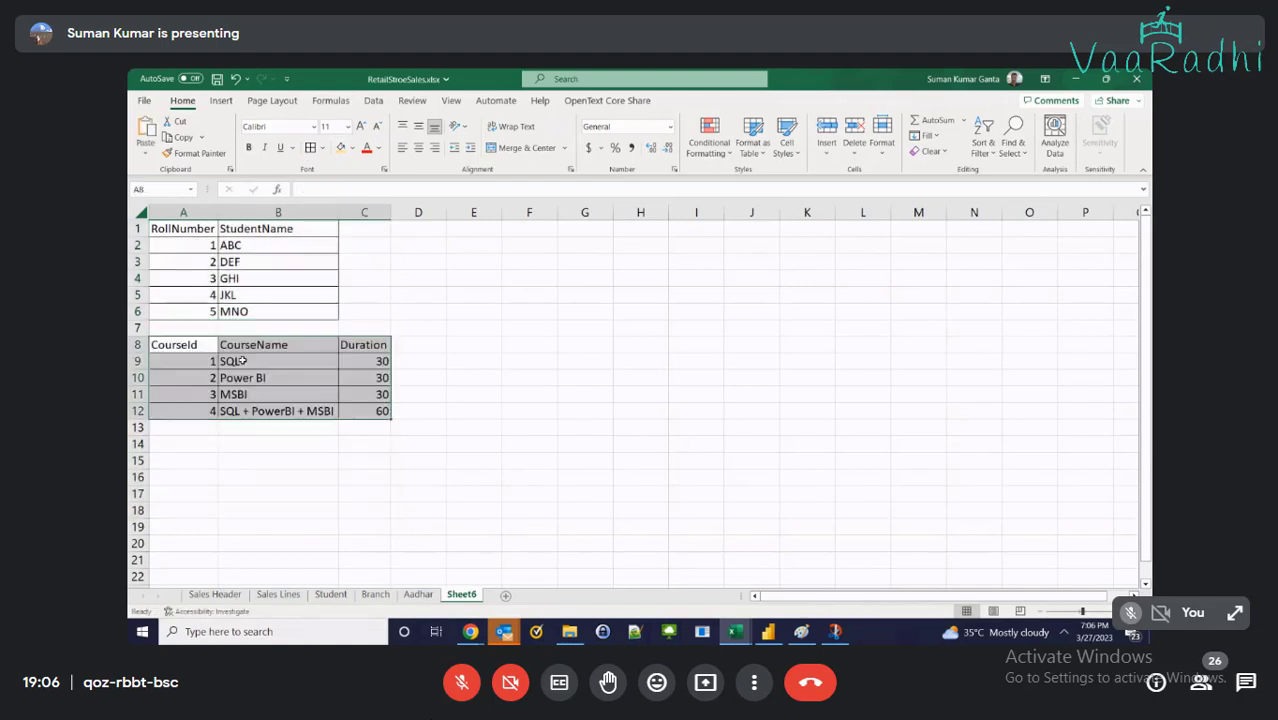
Add StudentRollNumber and CourseID headers in E3:F3, autofitting column E
{"action": "left_click", "coordinate": [491, 341]}
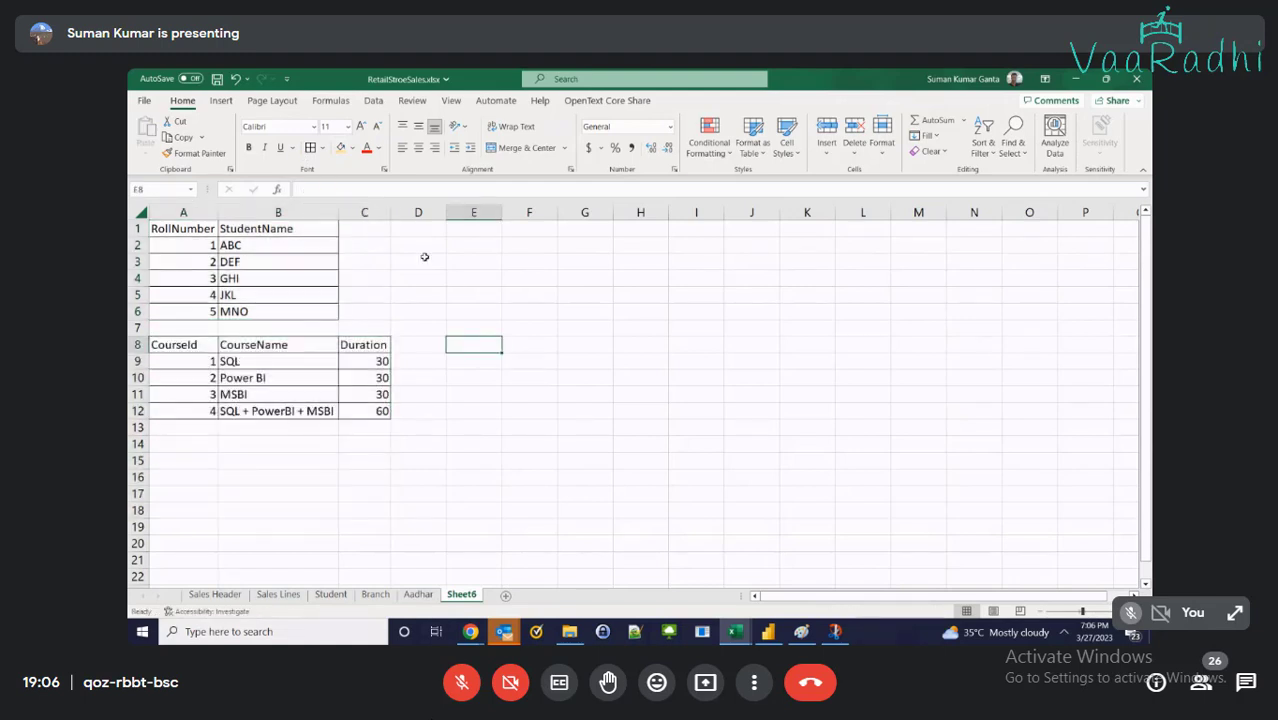
{"action": "left_click_drag", "start_coordinate": [458, 262], "coordinate": [579, 325]}
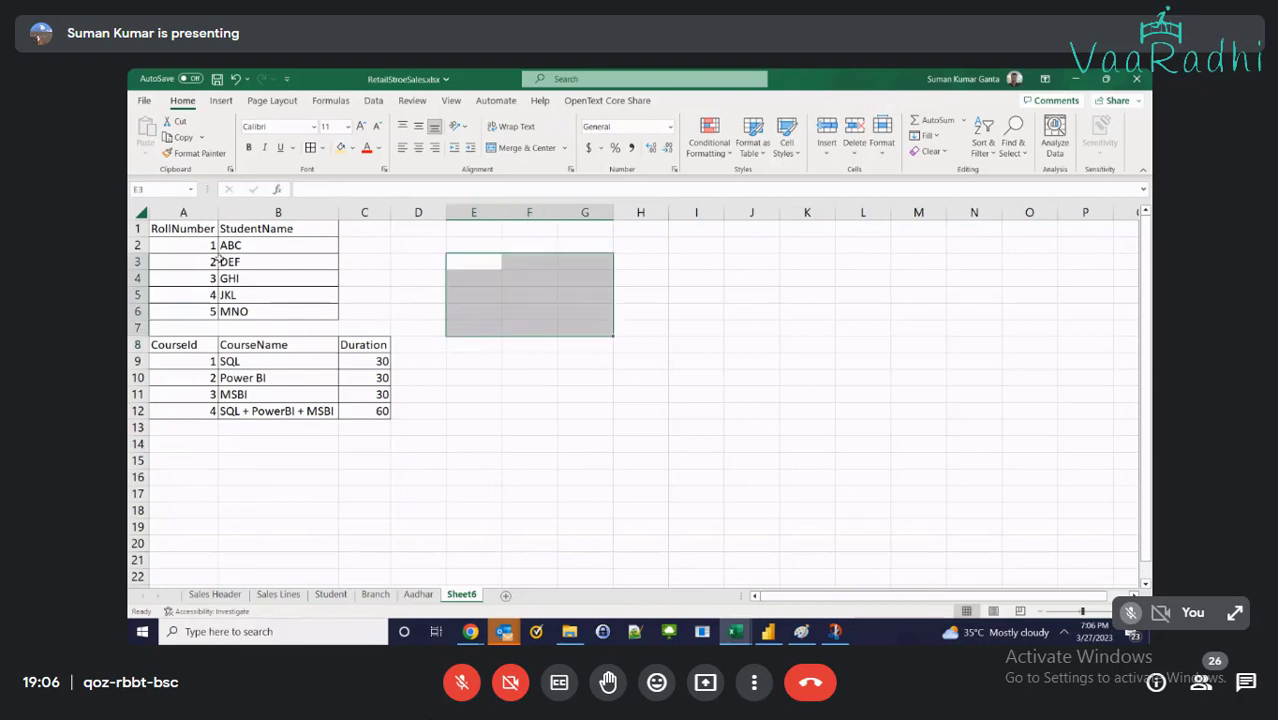
{"action": "left_click", "coordinate": [488, 262]}
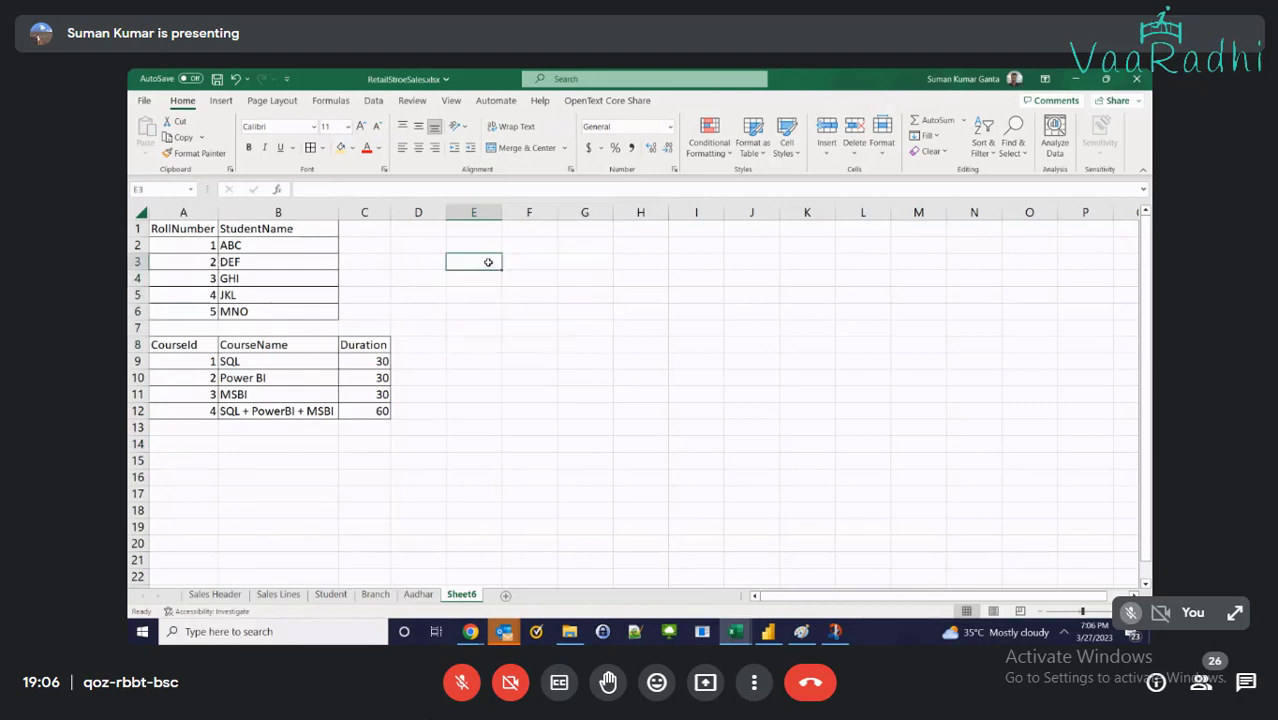
{"action": "type", "text": "Ro"}
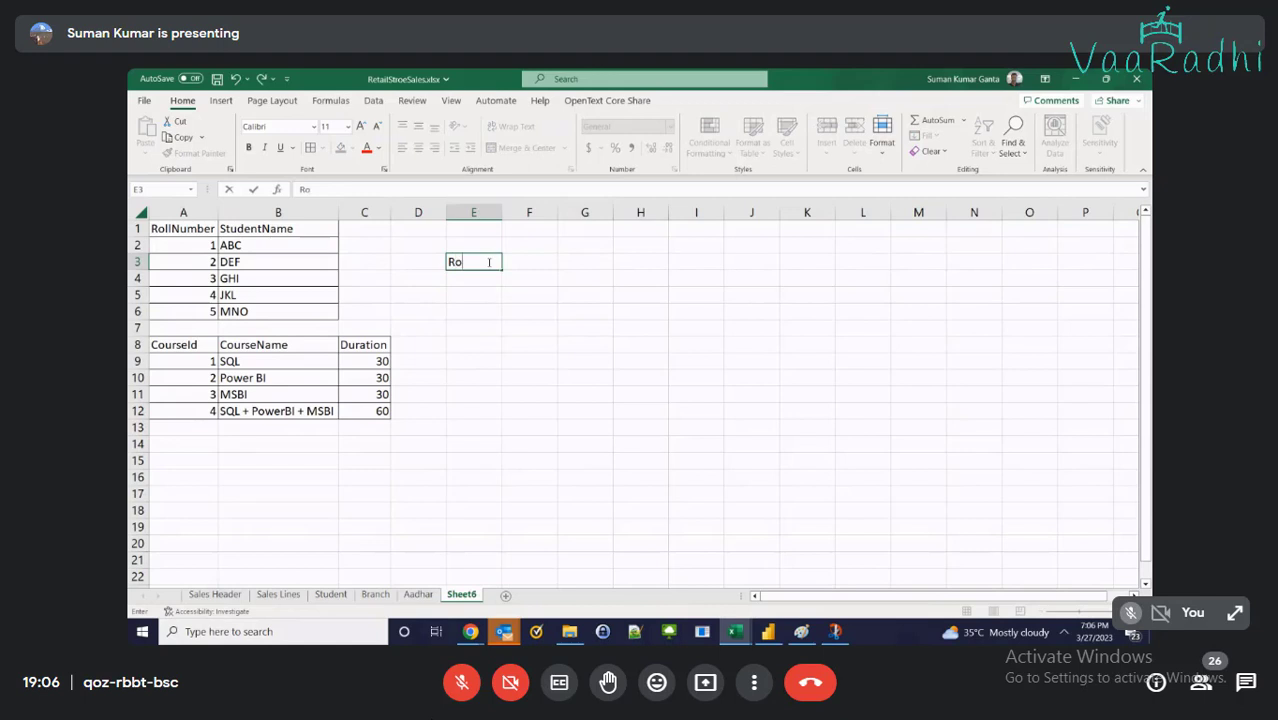
{"action": "type", "text": "llNumber"}
{"action": "key", "text": "Return"}
{"action": "type", "text": "5"}
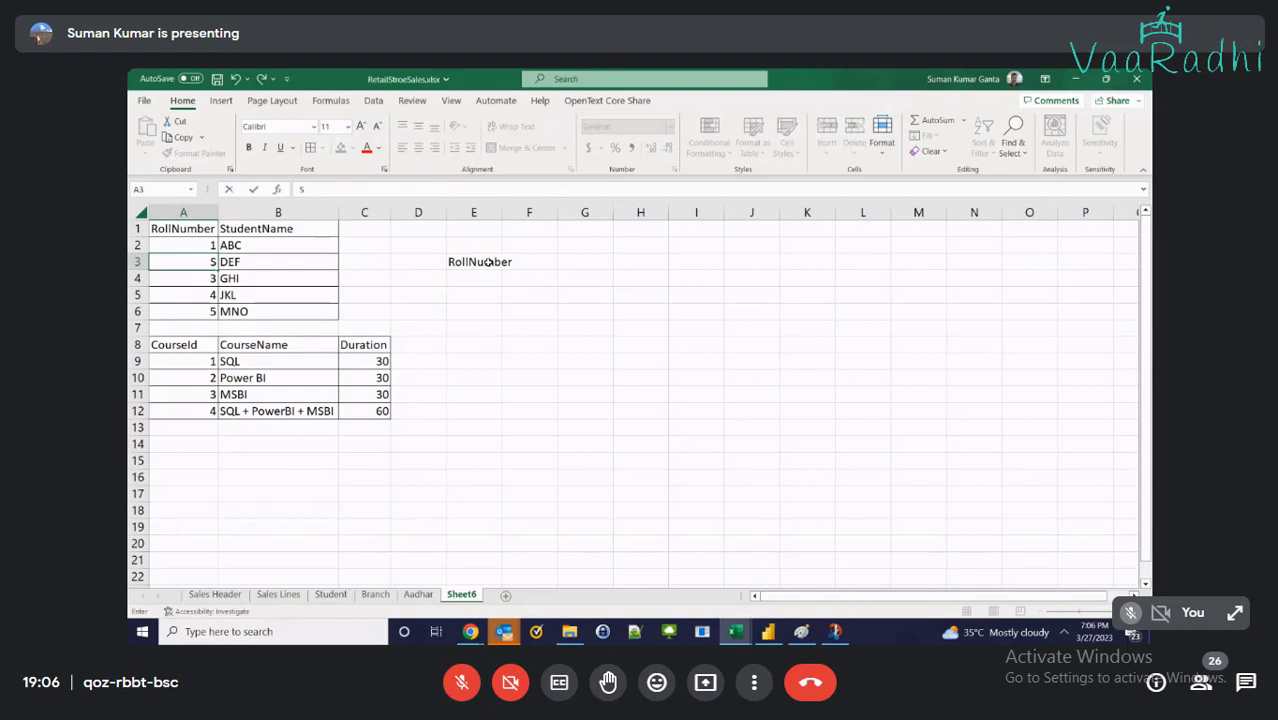
{"action": "left_click", "coordinate": [489, 262]}
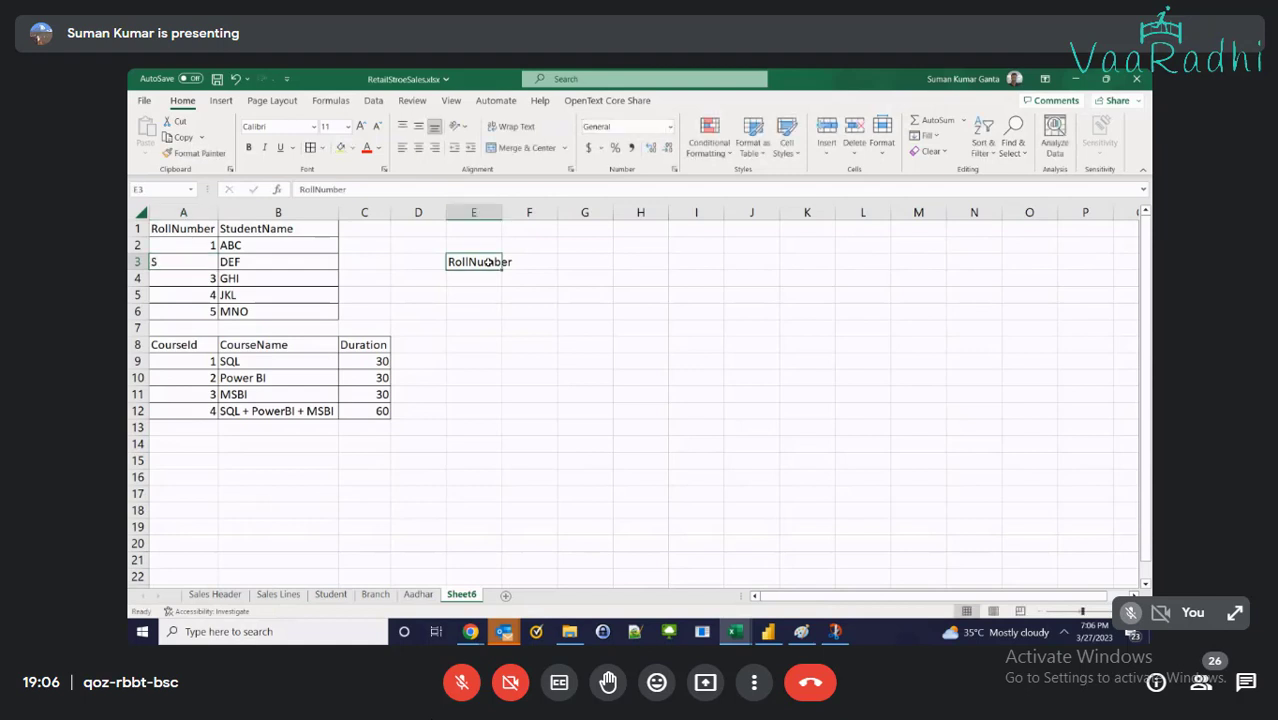
{"action": "key", "text": "ctrl+z"}
{"action": "left_click", "coordinate": [489, 262]}
{"action": "type", "text": "Stude"}
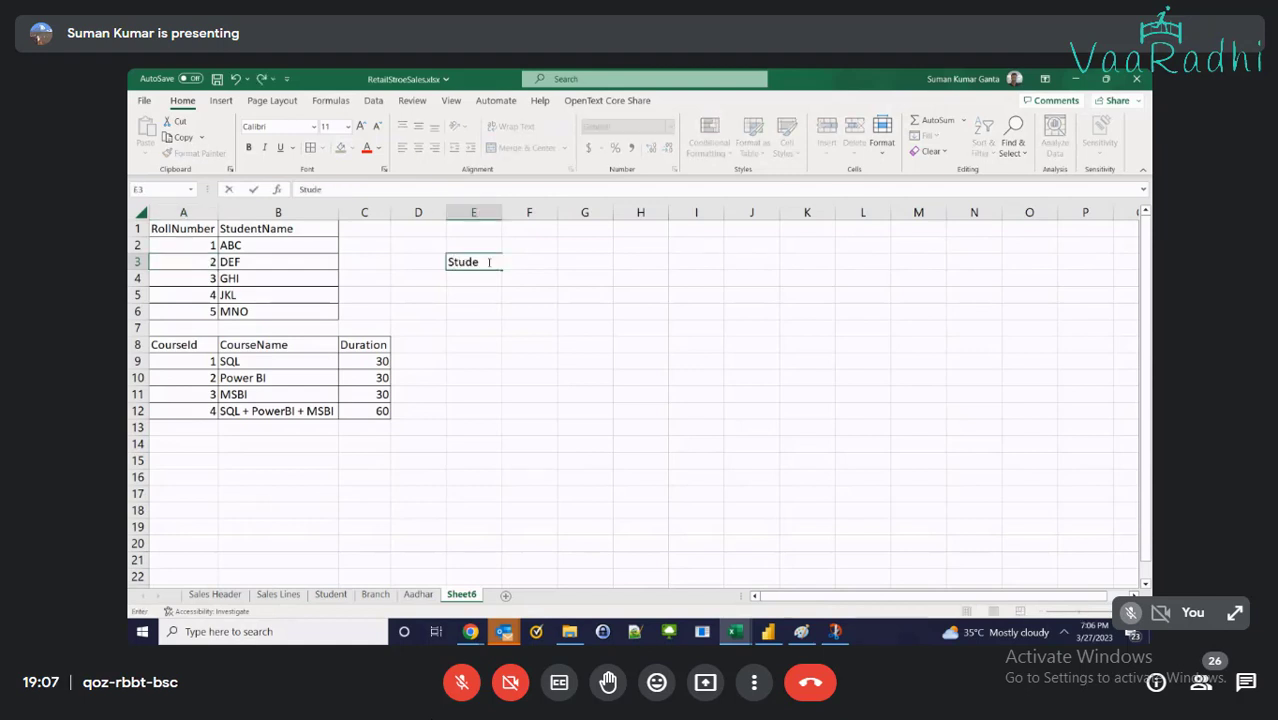
{"action": "type", "text": "ntRollNumber"}
{"action": "key", "text": "Tab"}
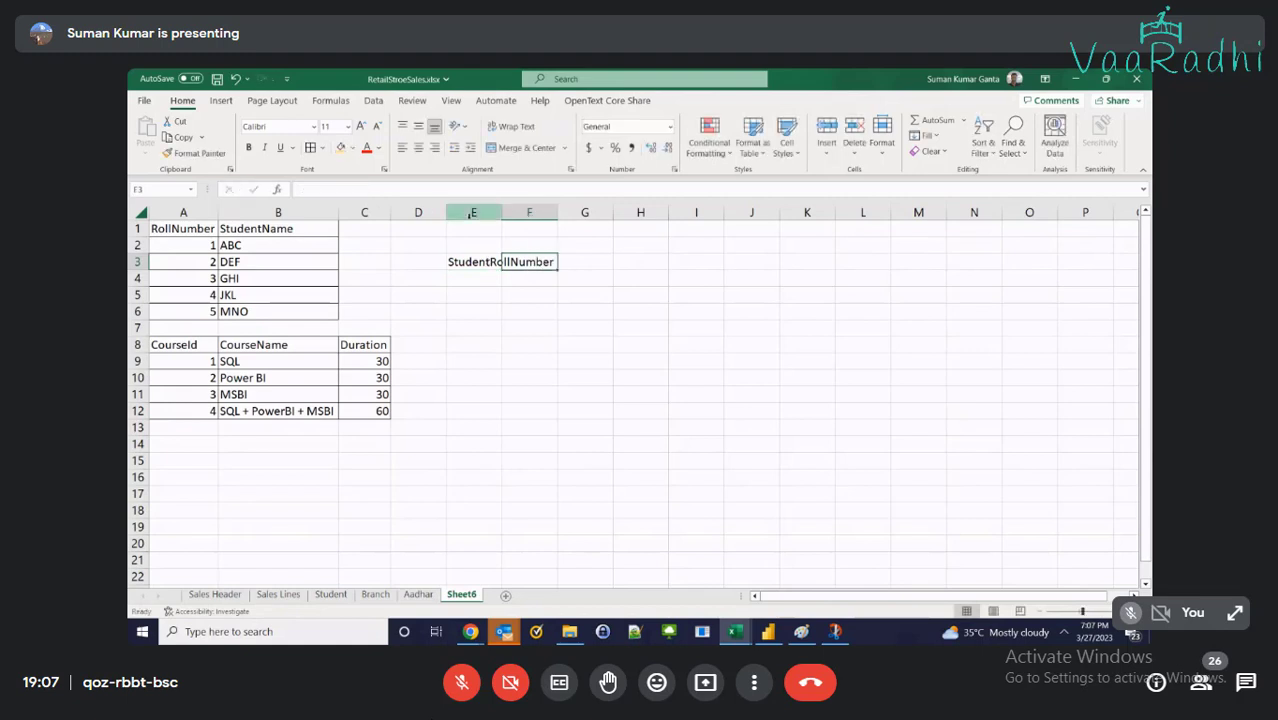
{"action": "double_click", "coordinate": [501, 212]}
{"action": "type", "text": "CourseID"}
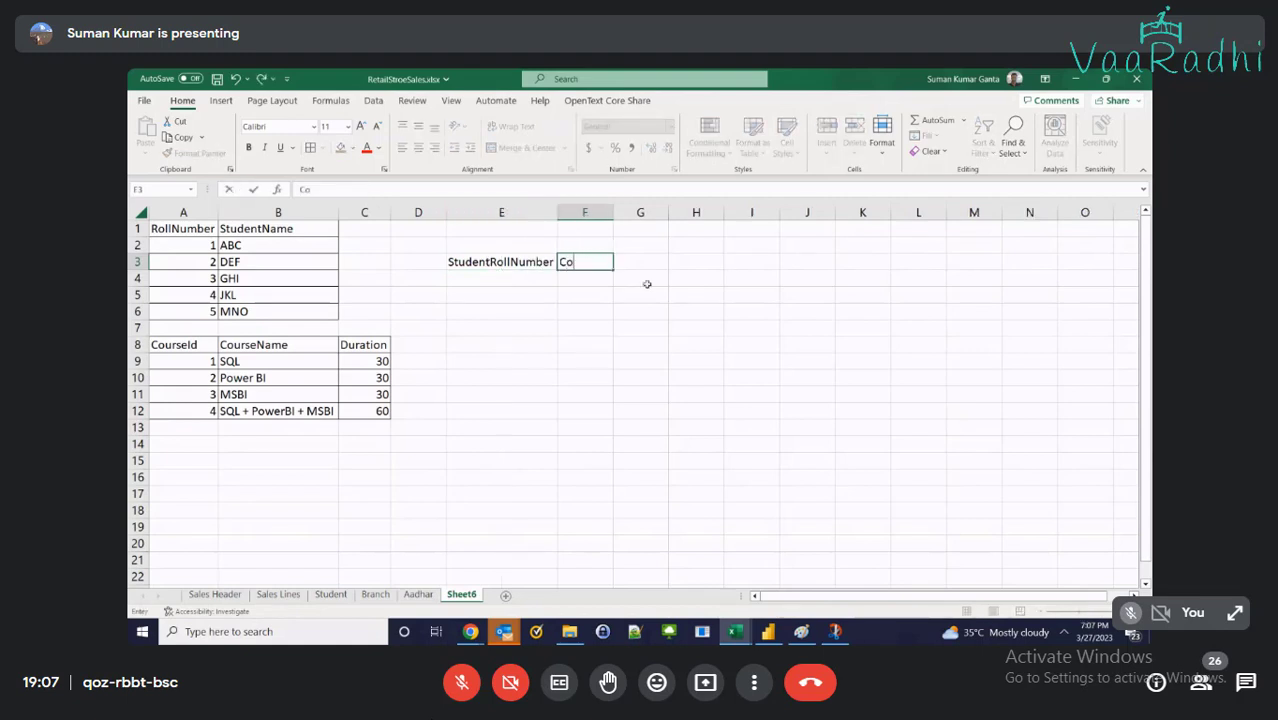
{"action": "key", "text": "Return"}
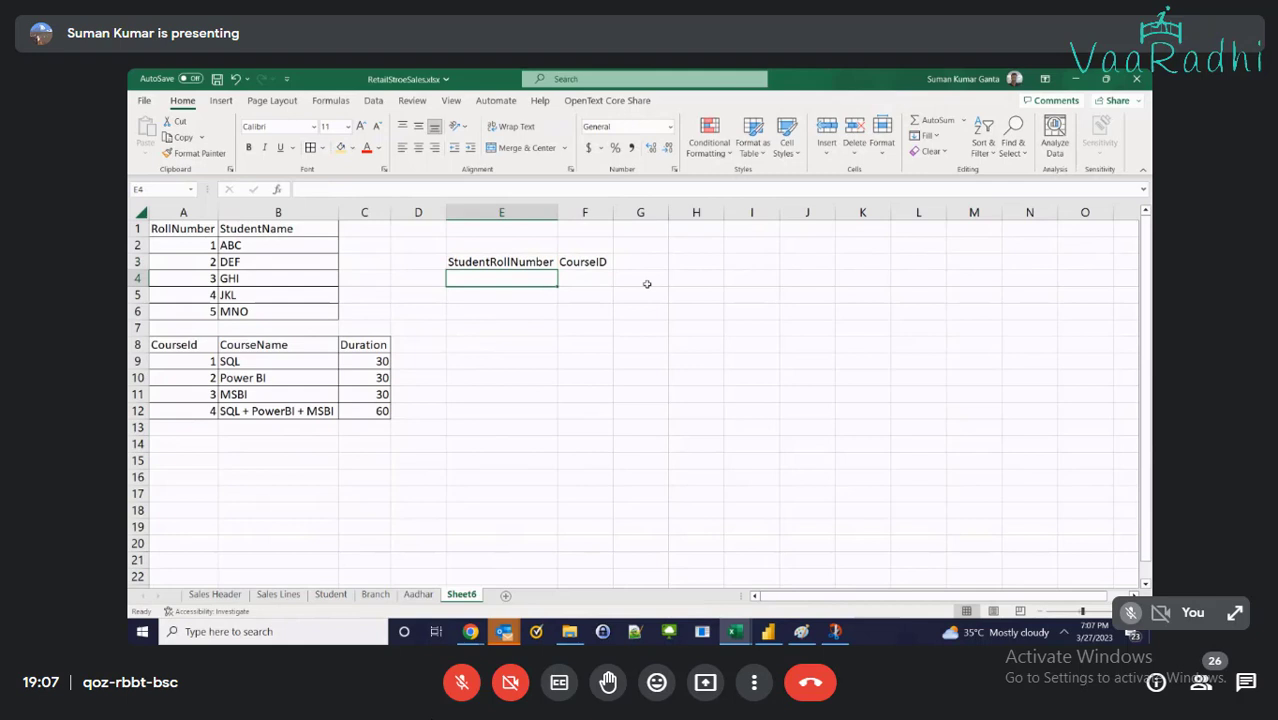
Enter rows pairing roll number 1 with course ID 1 in row 4 and course ID 2 in row 5
{"action": "type", "text": "1"}
{"action": "key", "text": "Tab"}
{"action": "key", "text": "Return"}
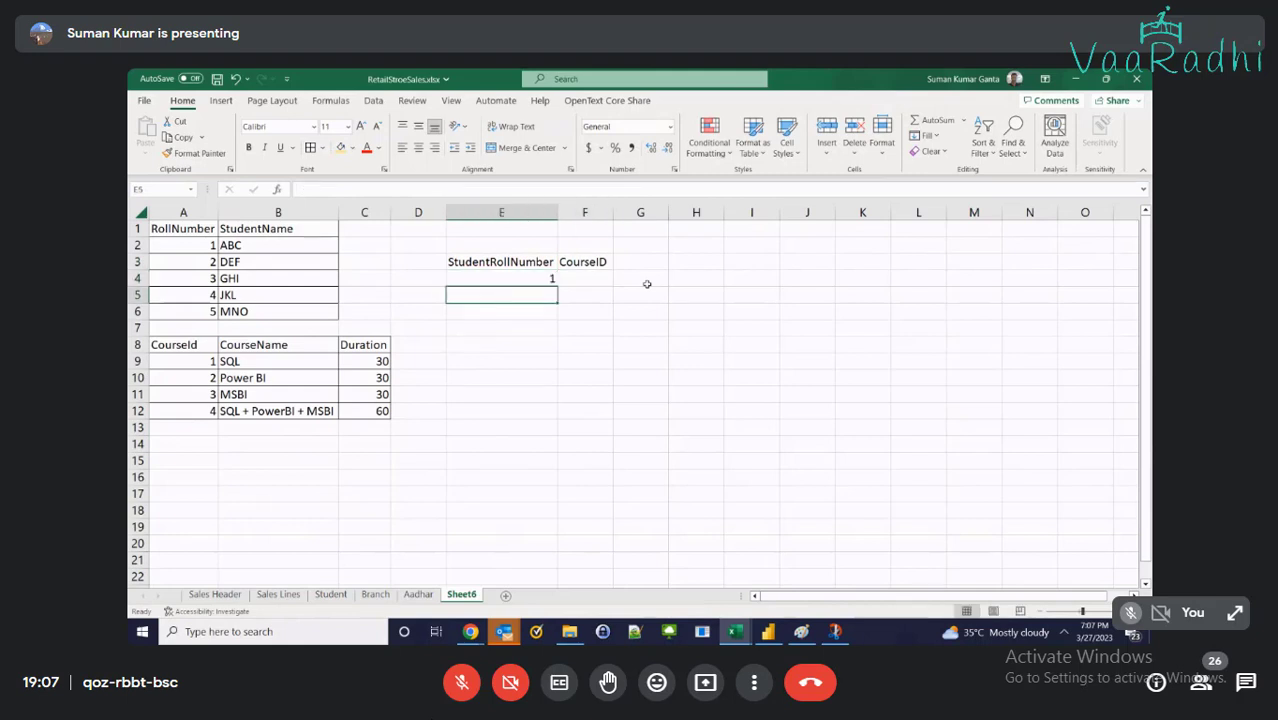
{"action": "key", "text": "Up"}
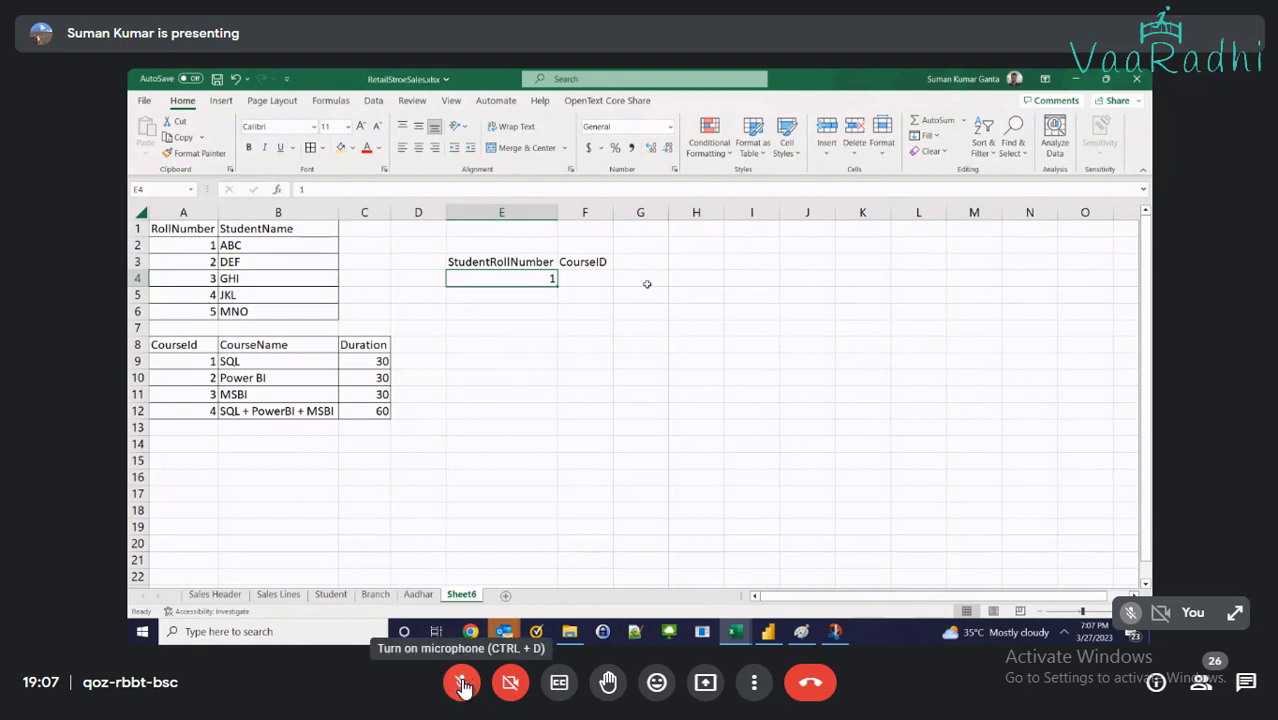
{"action": "key", "text": "Tab"}
{"action": "type", "text": "1"}
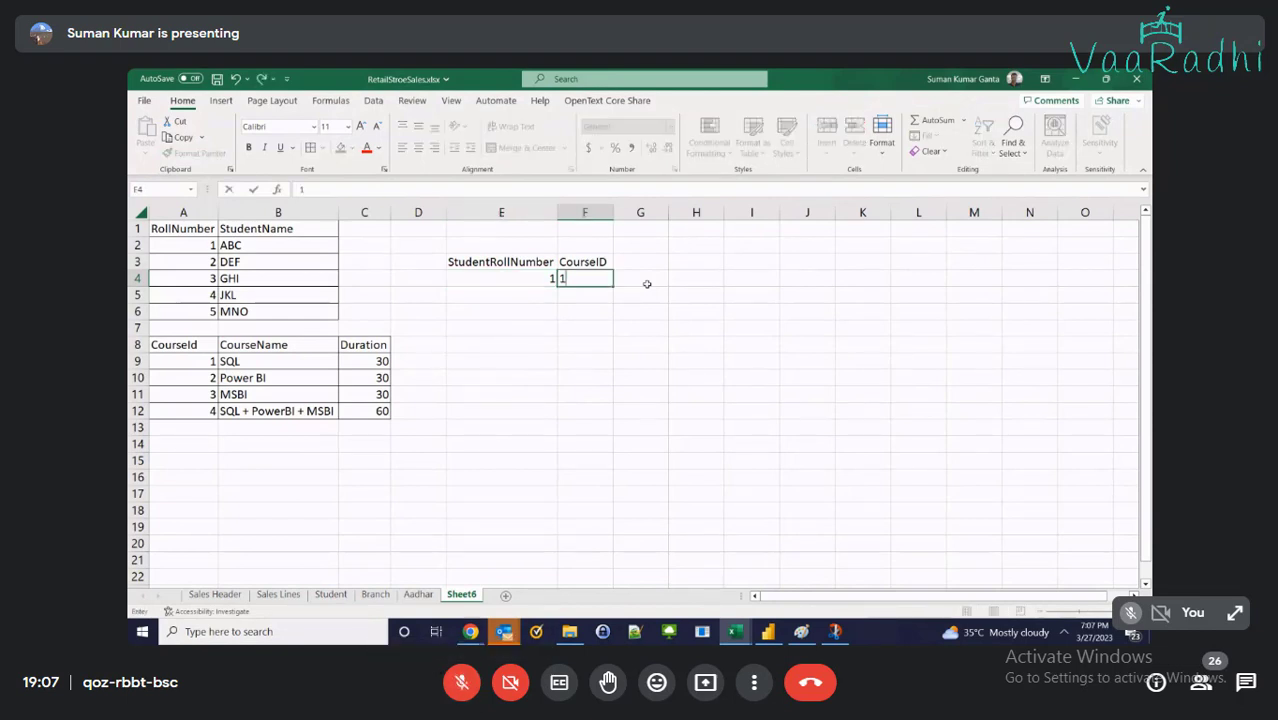
{"action": "key", "text": "Return"}
{"action": "key", "text": "Left"}
{"action": "type", "text": "1"}
{"action": "key", "text": "Tab"}
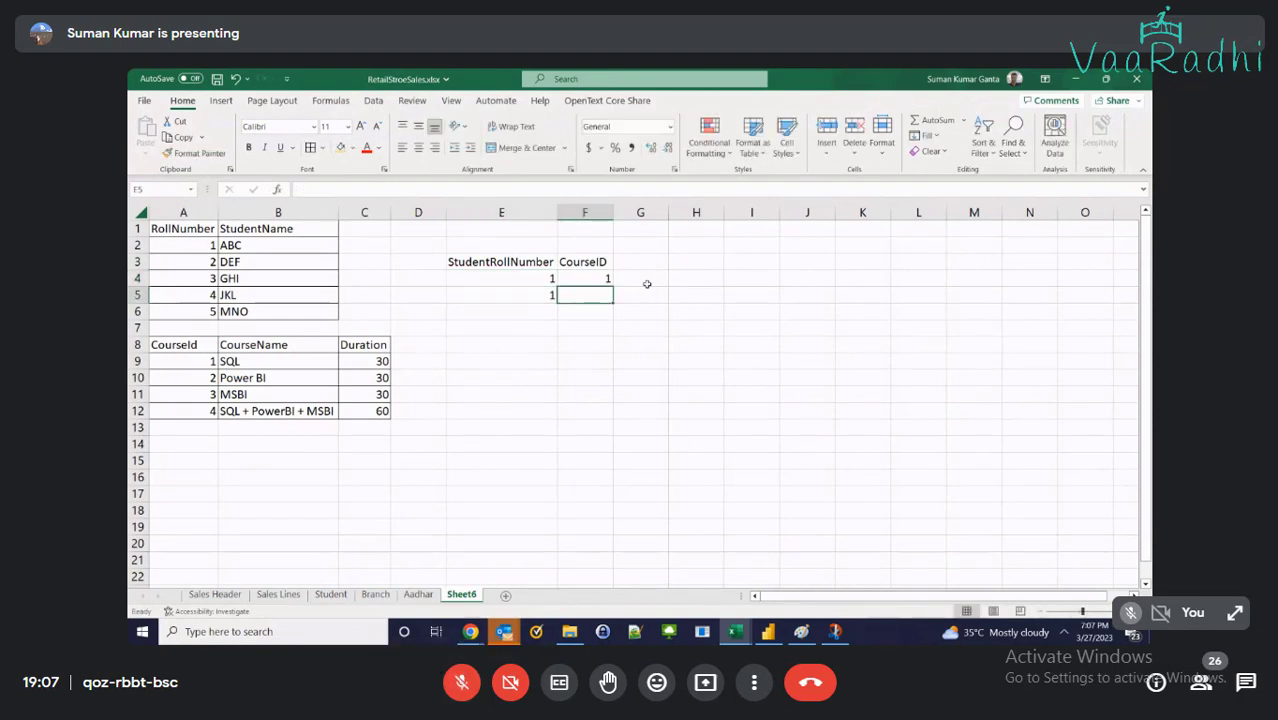
{"action": "type", "text": "2"}
{"action": "key", "text": "Return"}
{"action": "key", "text": "Up"}
{"action": "key", "text": "Up"}
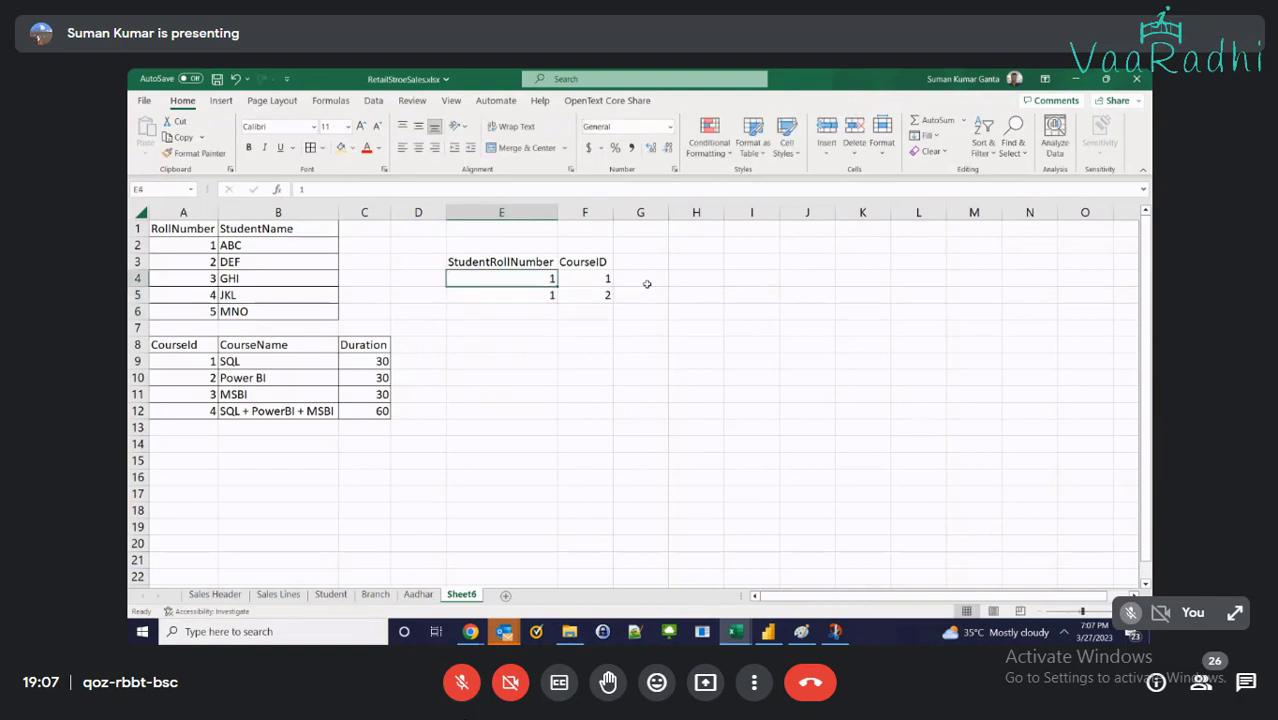
Fill E4 and roll number 1 in A2 yellow, and the SQL course row and F4 green
{"action": "left_click", "coordinate": [354, 148]}
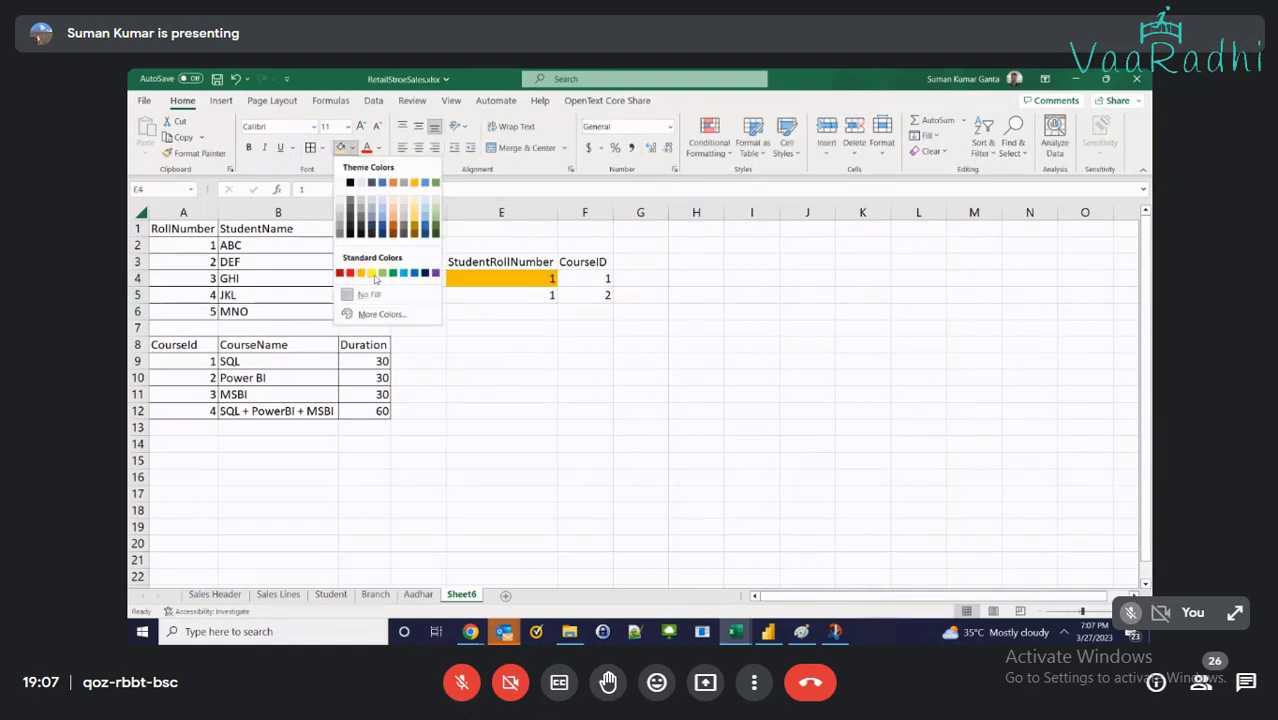
{"action": "left_click", "coordinate": [375, 278]}
{"action": "left_click", "coordinate": [198, 250]}
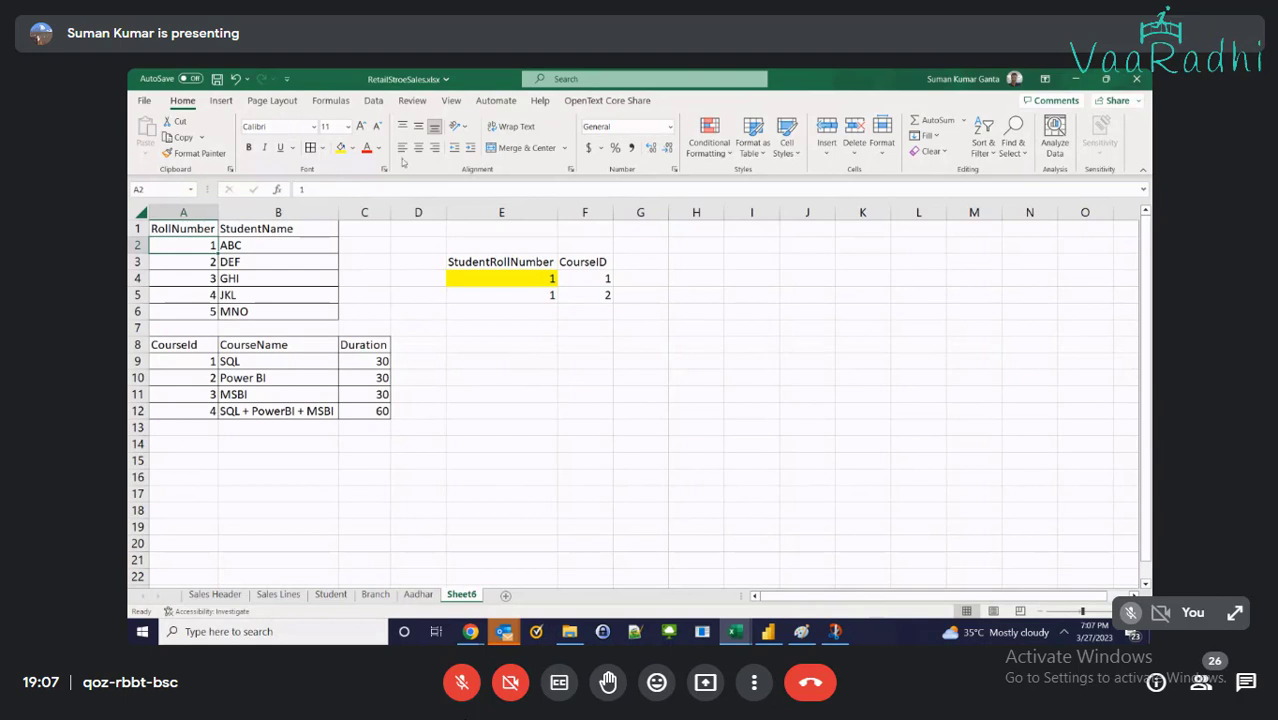
{"action": "left_click", "coordinate": [340, 148]}
{"action": "left_click_drag", "start_coordinate": [190, 361], "coordinate": [355, 361]}
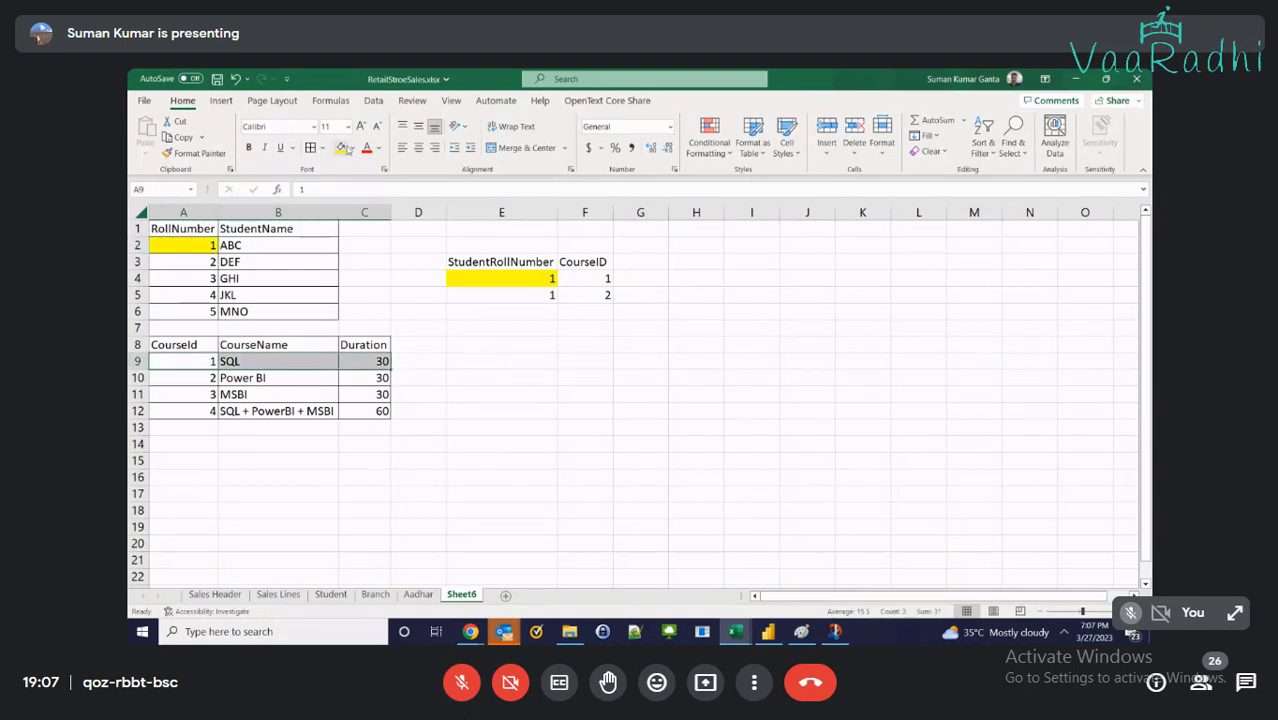
{"action": "left_click", "coordinate": [352, 148]}
{"action": "left_click", "coordinate": [393, 274]}
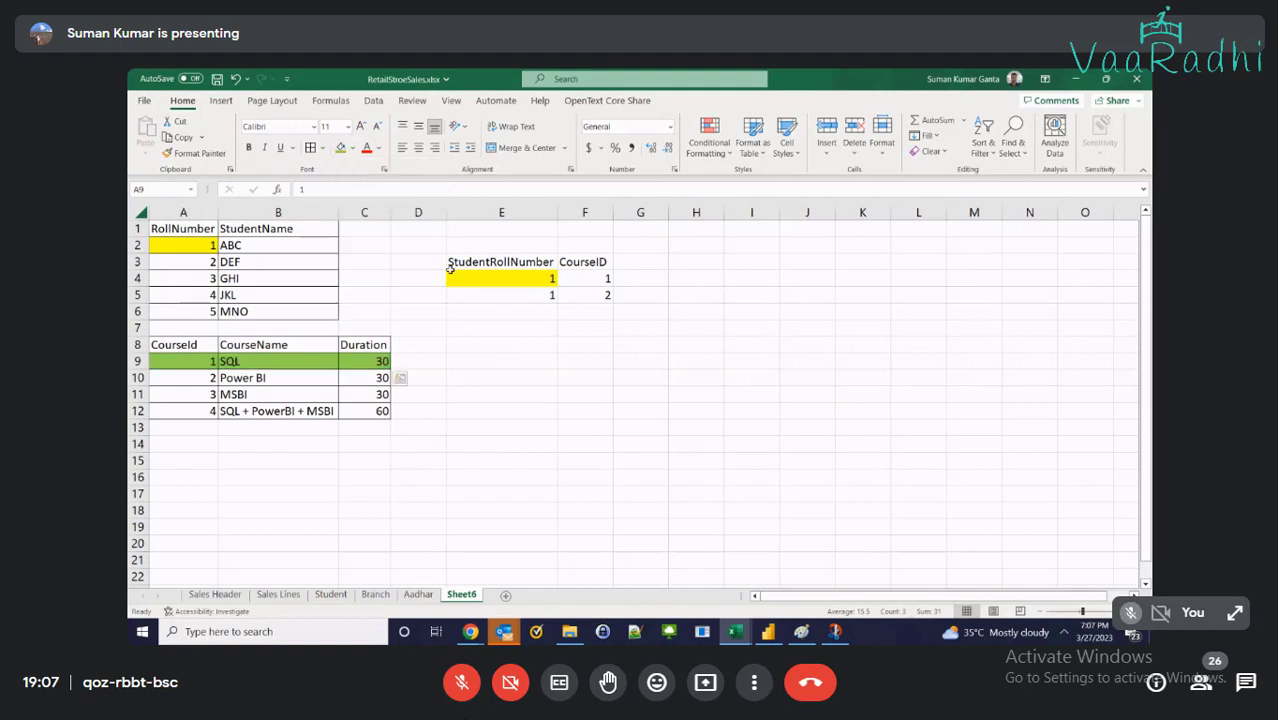
{"action": "left_click", "coordinate": [585, 278]}
{"action": "left_click", "coordinate": [340, 149]}
{"action": "left_click", "coordinate": [577, 311]}
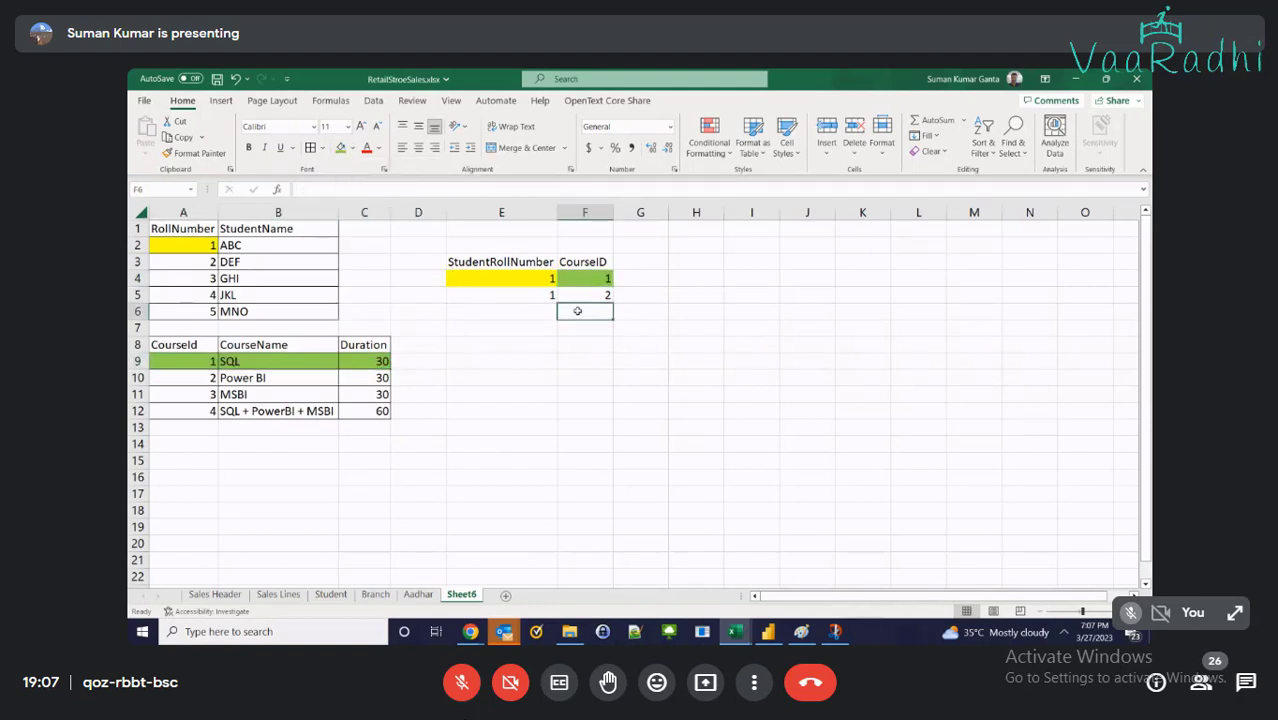
Fill the ABC student row yellow, copy yellow E4 into E5, and paint F4's green onto F5
{"action": "left_click_drag", "start_coordinate": [205, 245], "coordinate": [262, 246]}
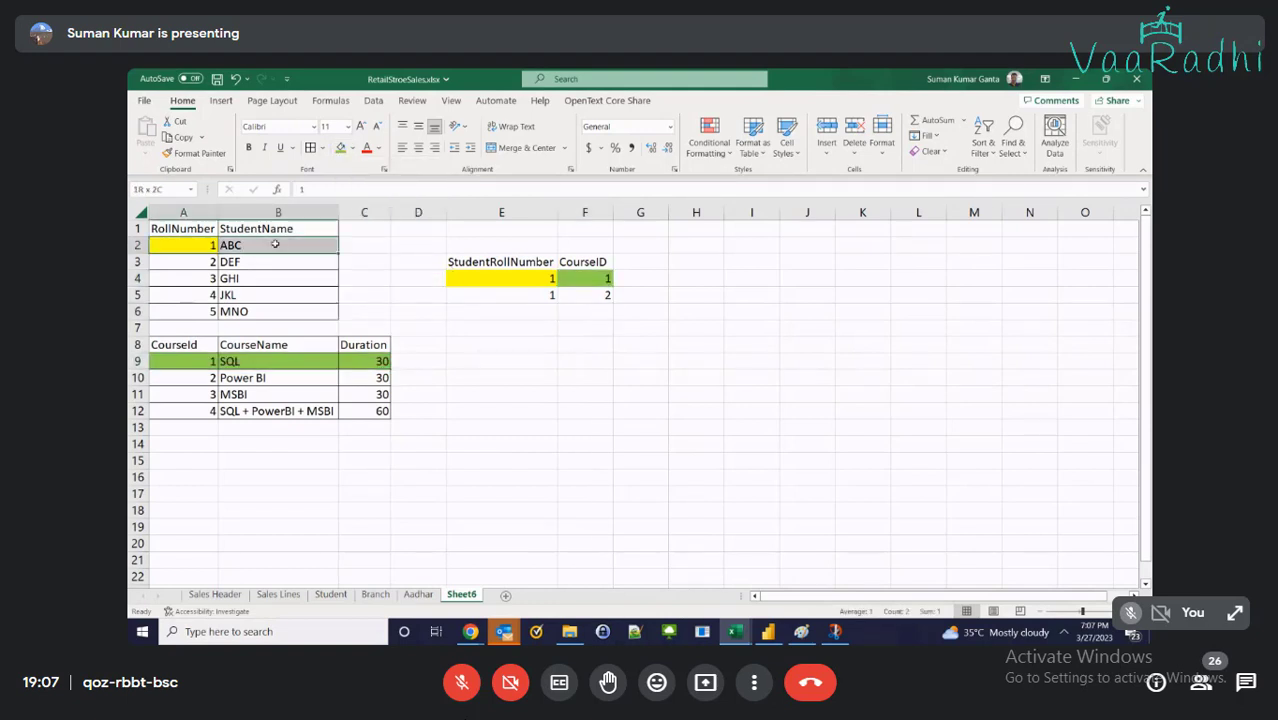
{"action": "left_click", "coordinate": [352, 148]}
{"action": "left_click", "coordinate": [371, 273]}
{"action": "left_click_drag", "start_coordinate": [190, 262], "coordinate": [290, 262]}
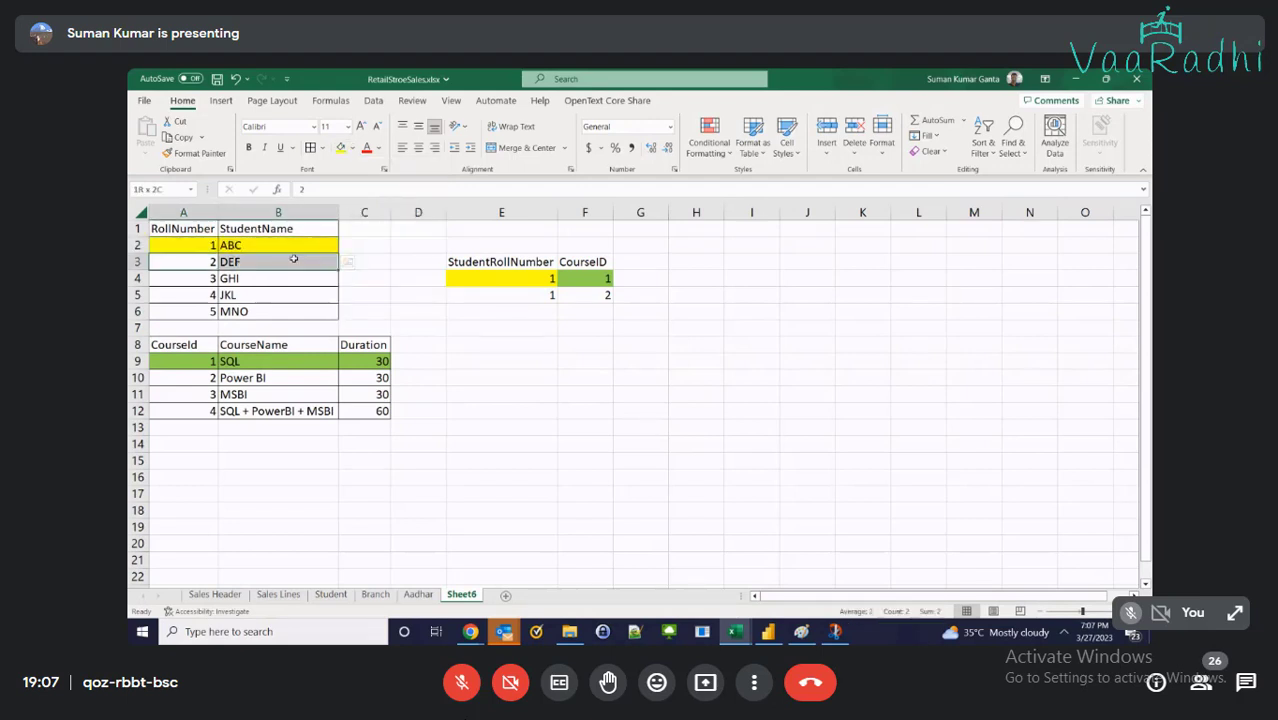
{"action": "left_click", "coordinate": [490, 279]}
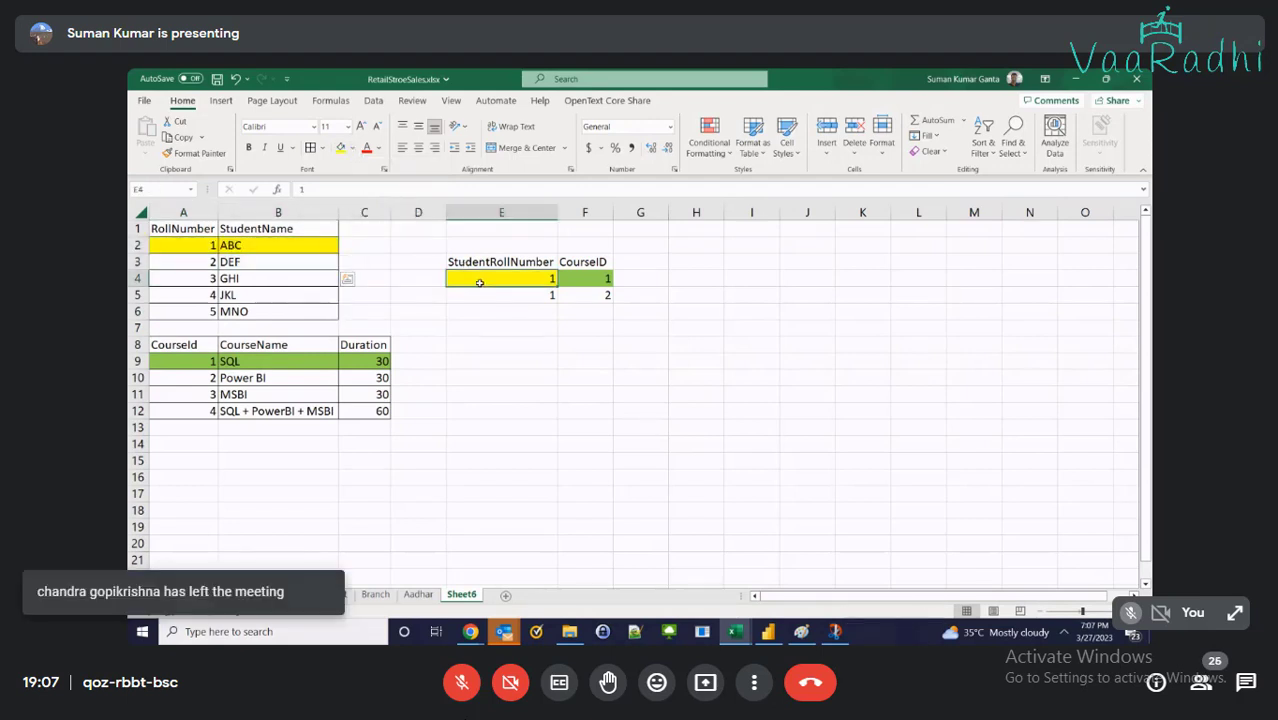
{"action": "key", "text": "ctrl+c"}
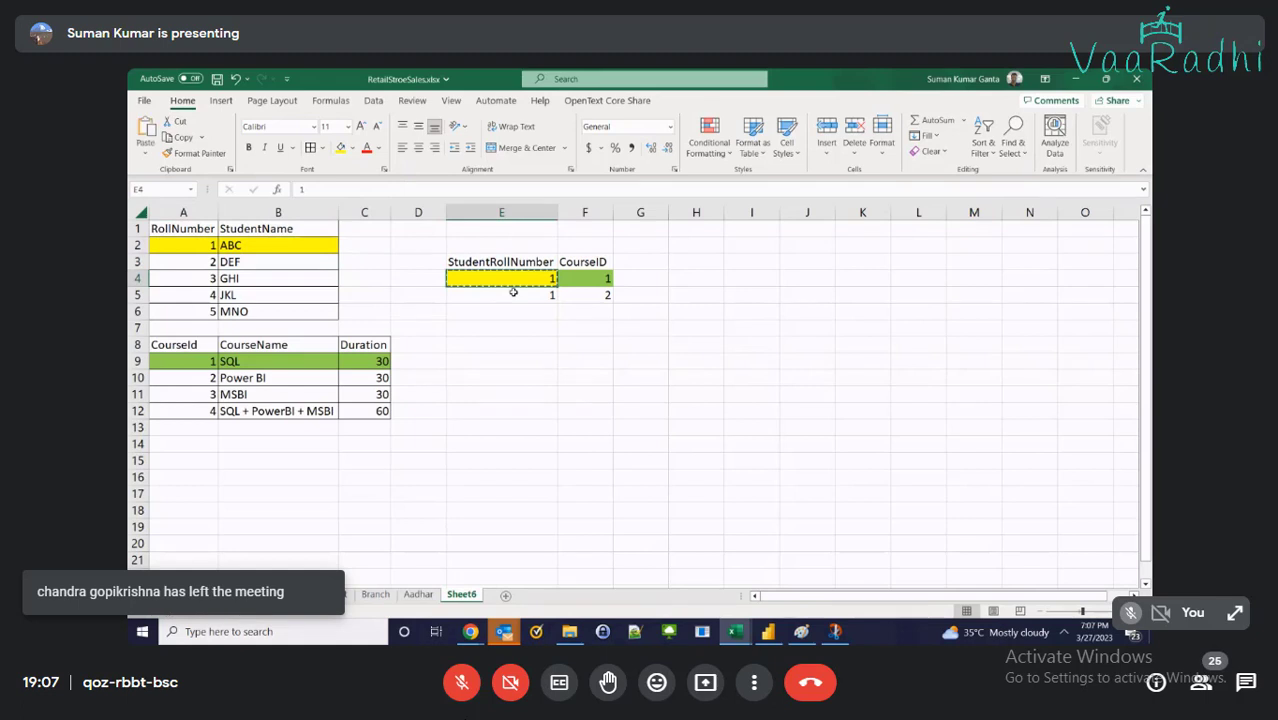
{"action": "left_click", "coordinate": [512, 293]}
{"action": "key", "text": "ctrl+v"}
{"action": "left_click", "coordinate": [600, 276]}
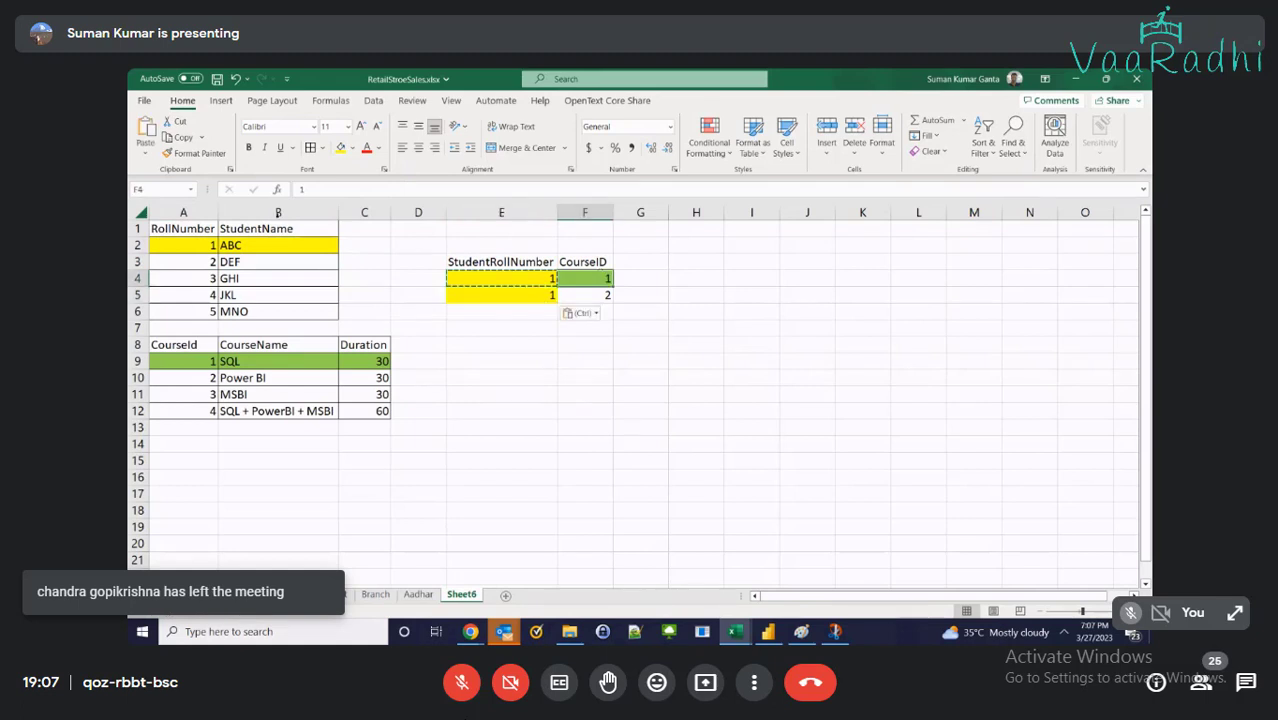
{"action": "left_click", "coordinate": [590, 293]}
{"action": "left_click", "coordinate": [574, 283]}
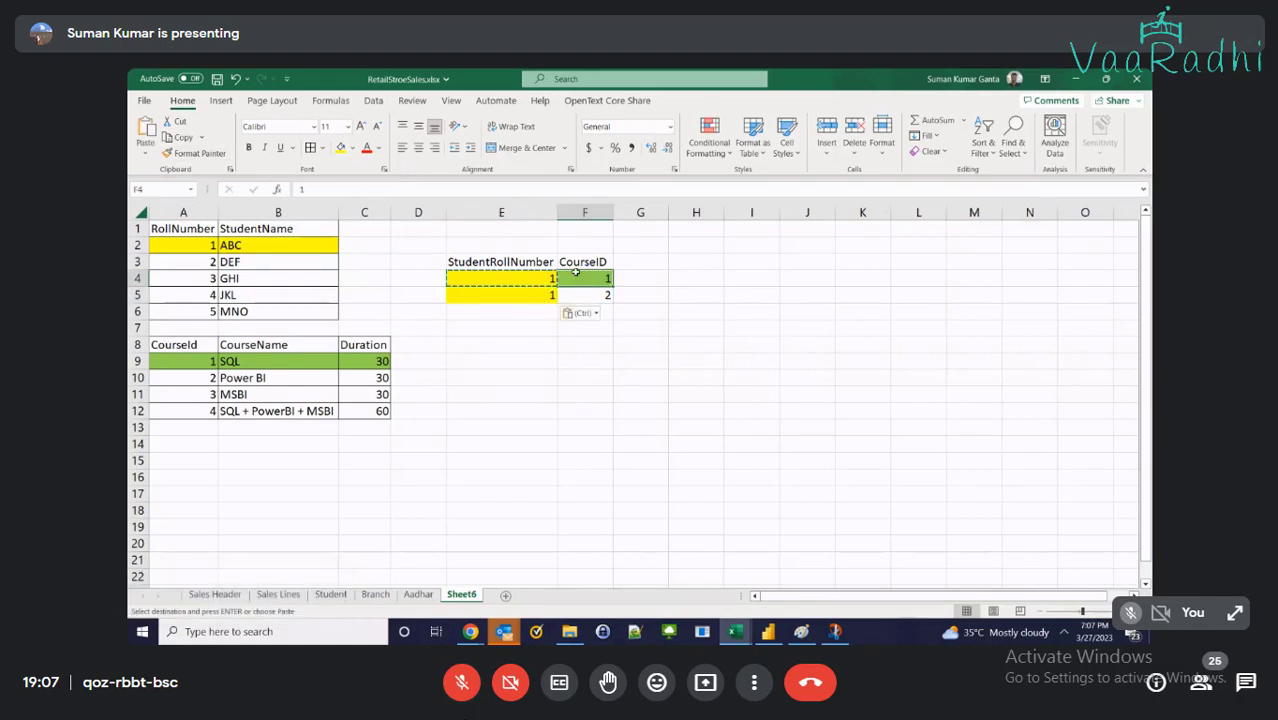
{"action": "left_click", "coordinate": [192, 154]}
{"action": "left_click", "coordinate": [576, 295]}
Enter roll number 2 and course ID 4 in E6:F6
{"action": "left_click", "coordinate": [520, 312]}
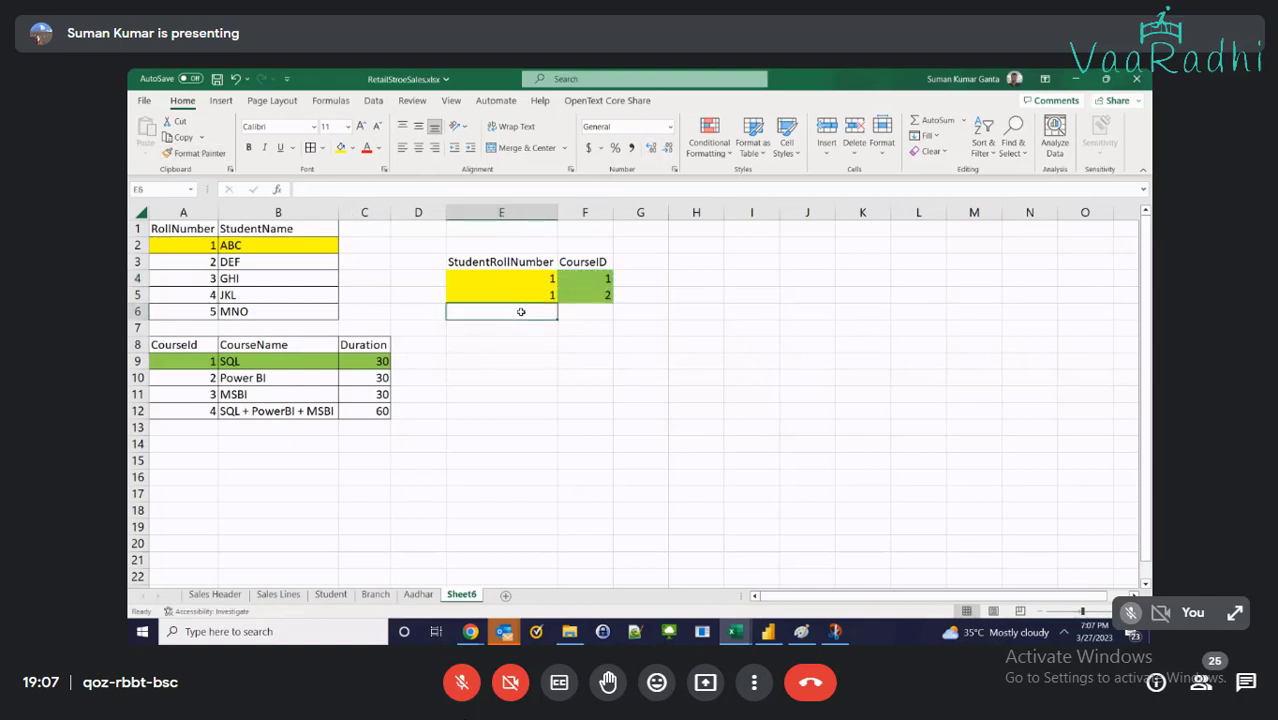
{"action": "type", "text": "2"}
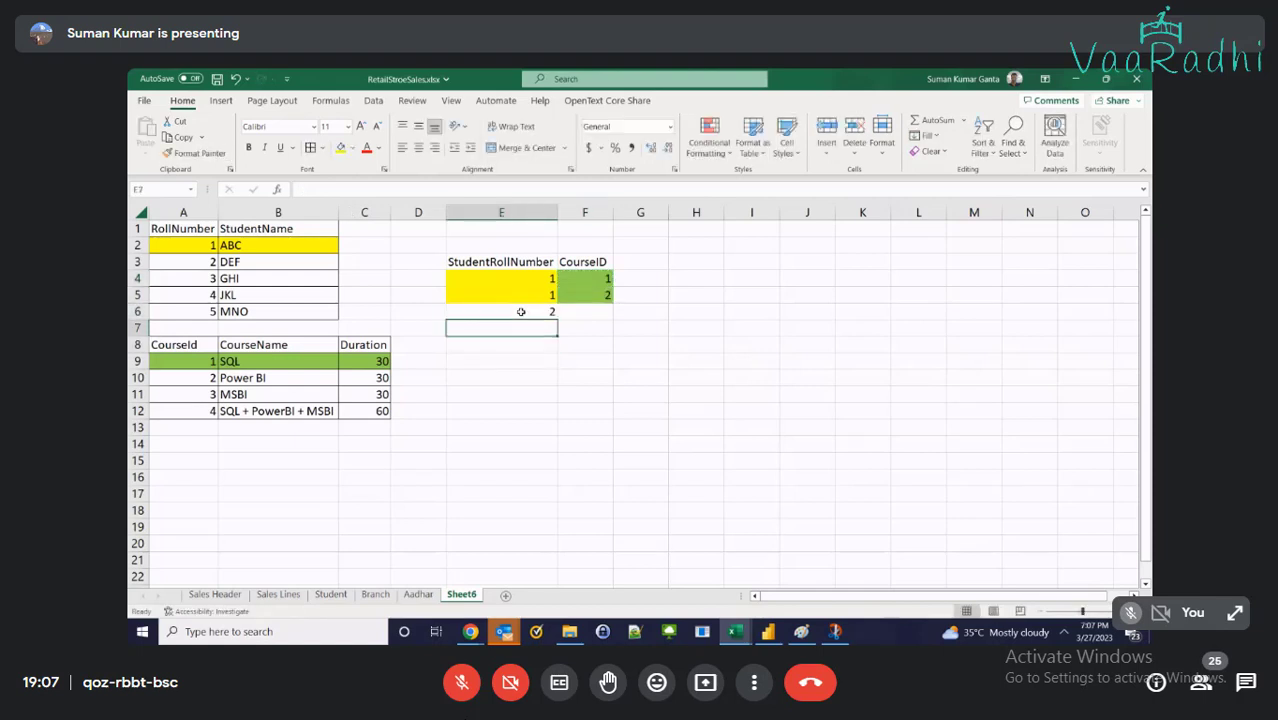
{"action": "key", "text": "Tab"}
{"action": "type", "text": "4"}
{"action": "key", "text": "Return"}
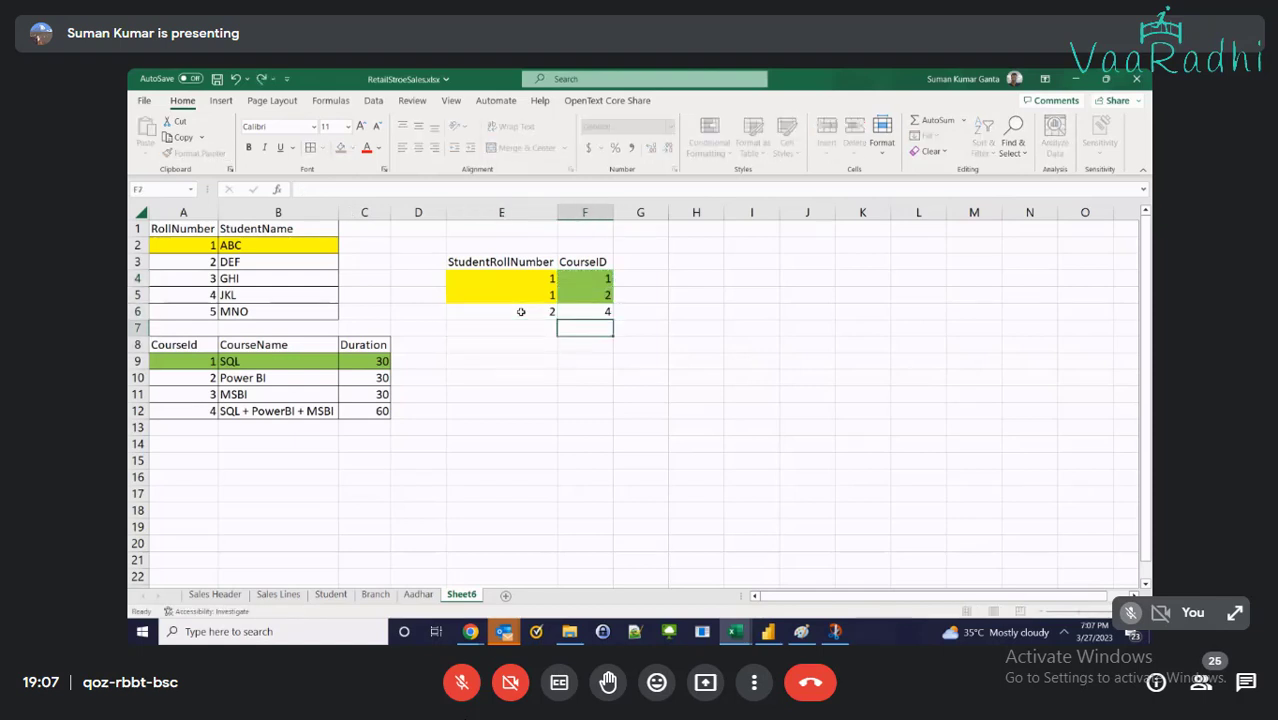
{"action": "left_click", "coordinate": [520, 312]}
Fill the SQL + PowerBI + MSBI row and F6 blue, and paint E5's yellow onto E6
{"action": "left_click_drag", "start_coordinate": [190, 380], "coordinate": [262, 377]}
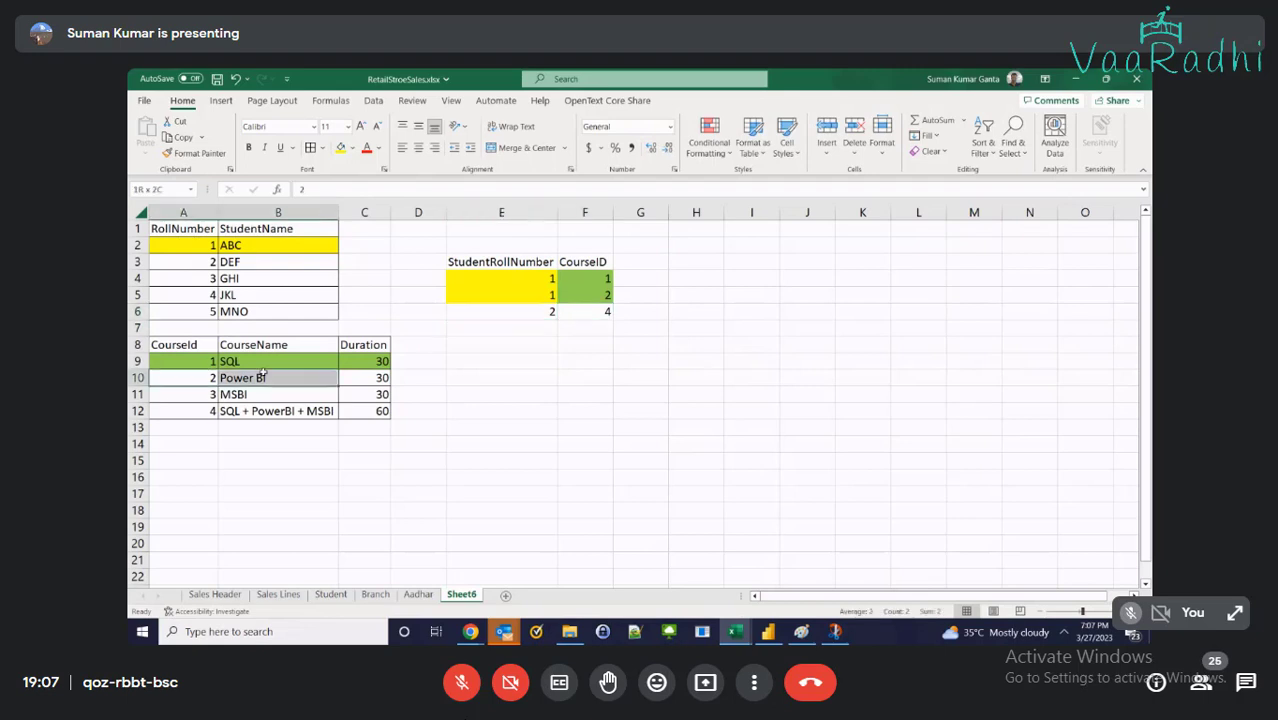
{"action": "left_click_drag", "start_coordinate": [165, 409], "coordinate": [382, 407]}
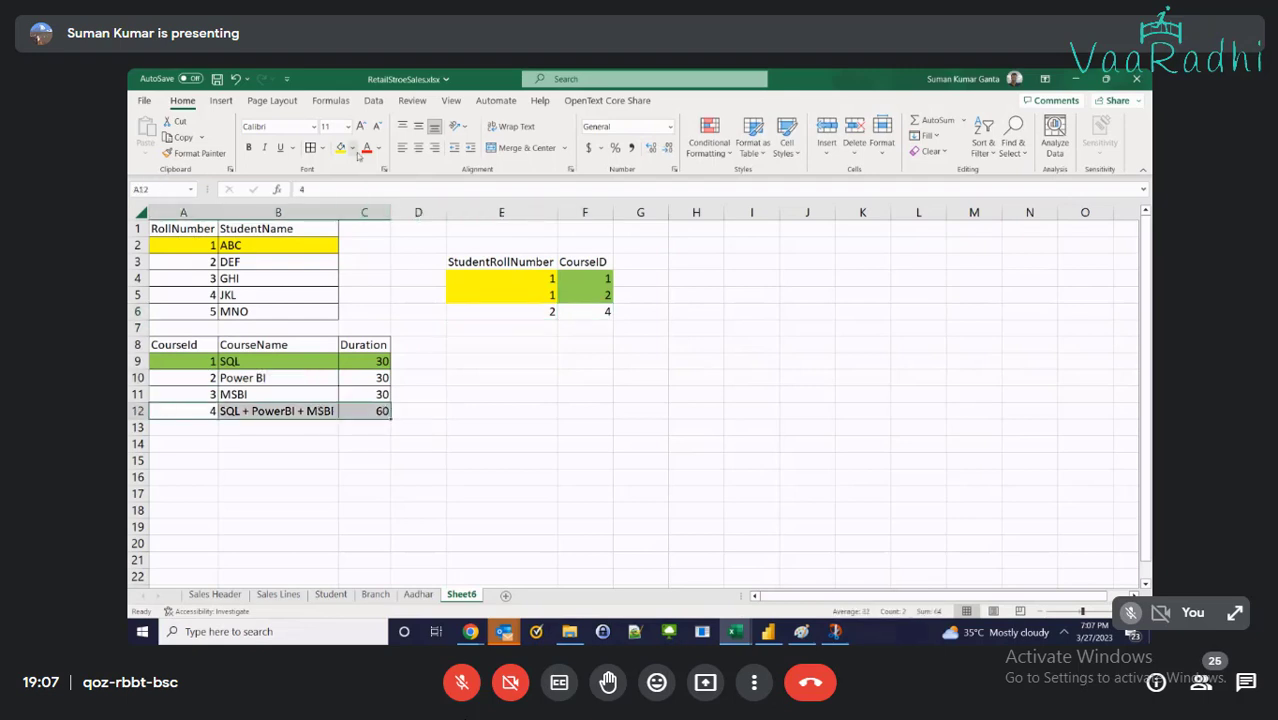
{"action": "left_click", "coordinate": [352, 148]}
{"action": "left_click", "coordinate": [404, 274]}
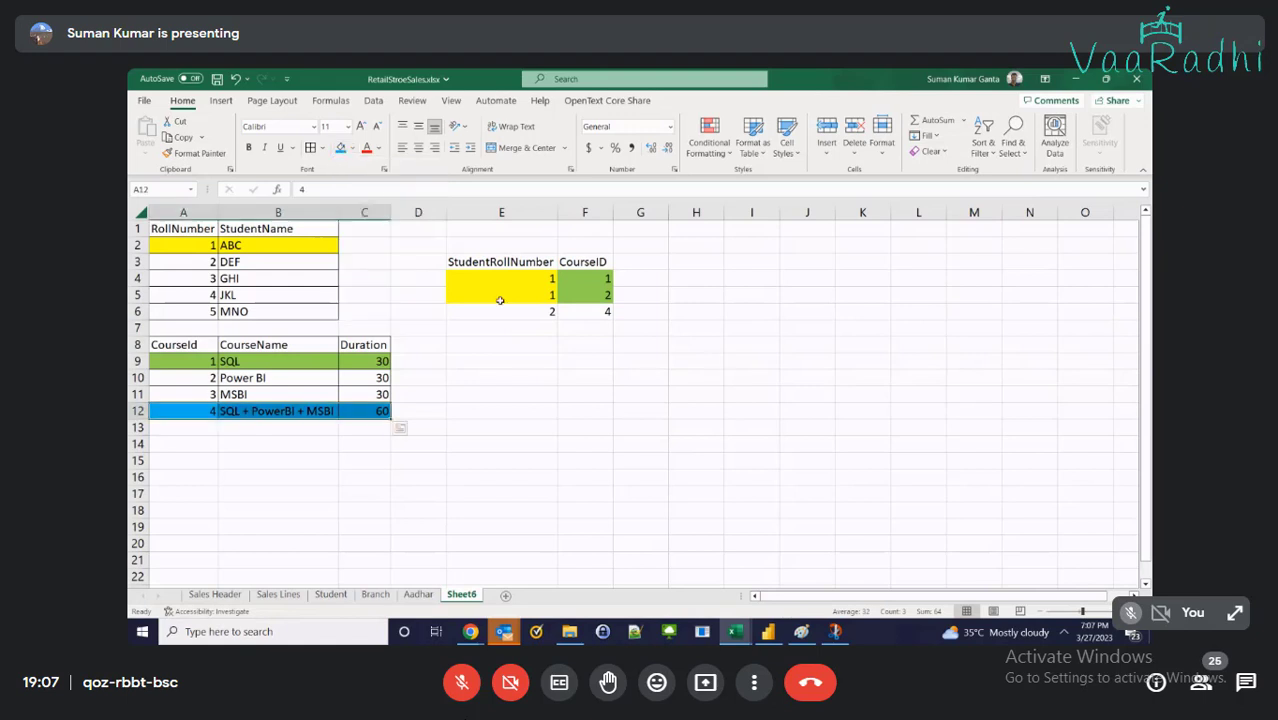
{"action": "left_click", "coordinate": [502, 308]}
{"action": "left_click", "coordinate": [605, 310]}
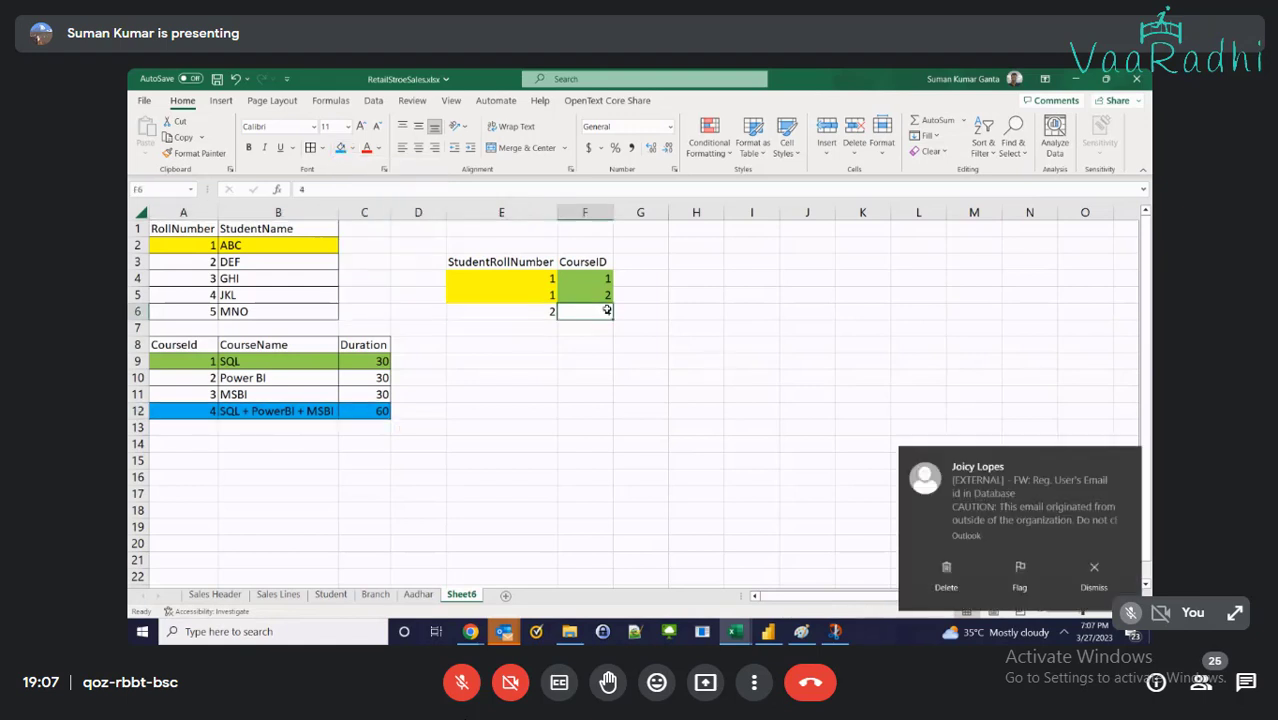
{"action": "left_click", "coordinate": [341, 148]}
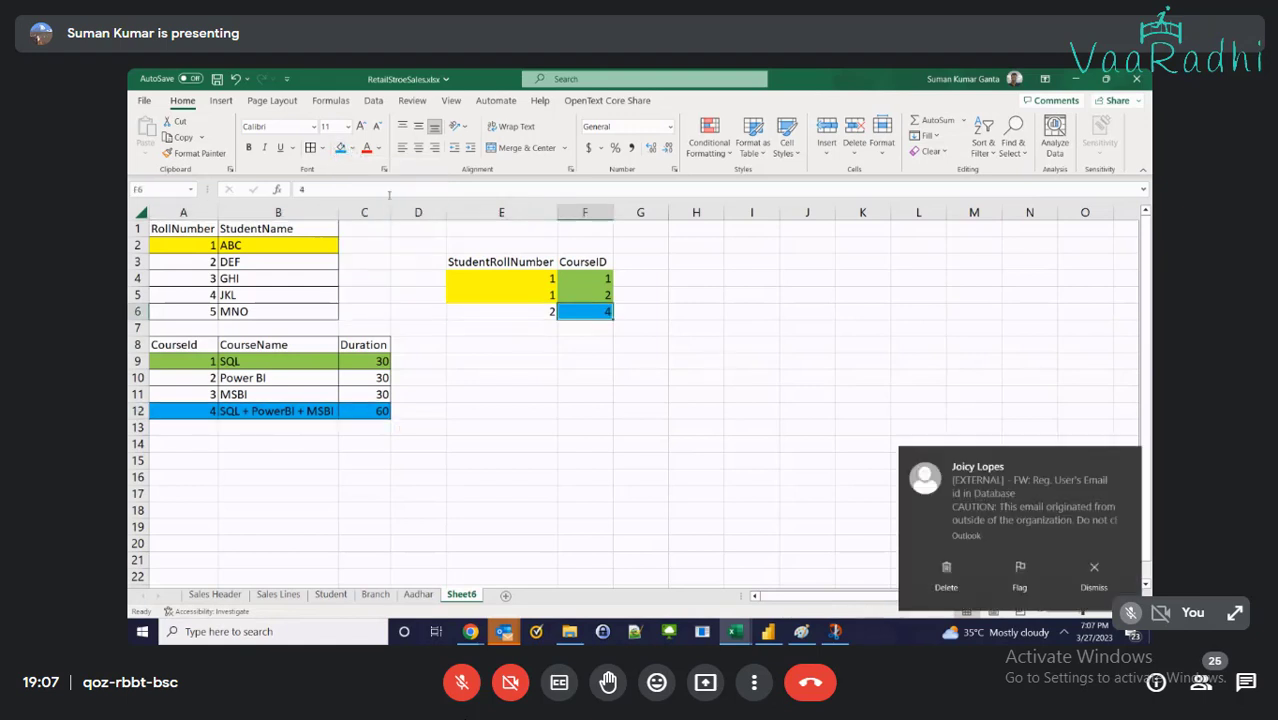
{"action": "left_click", "coordinate": [472, 296]}
{"action": "left_click", "coordinate": [196, 153]}
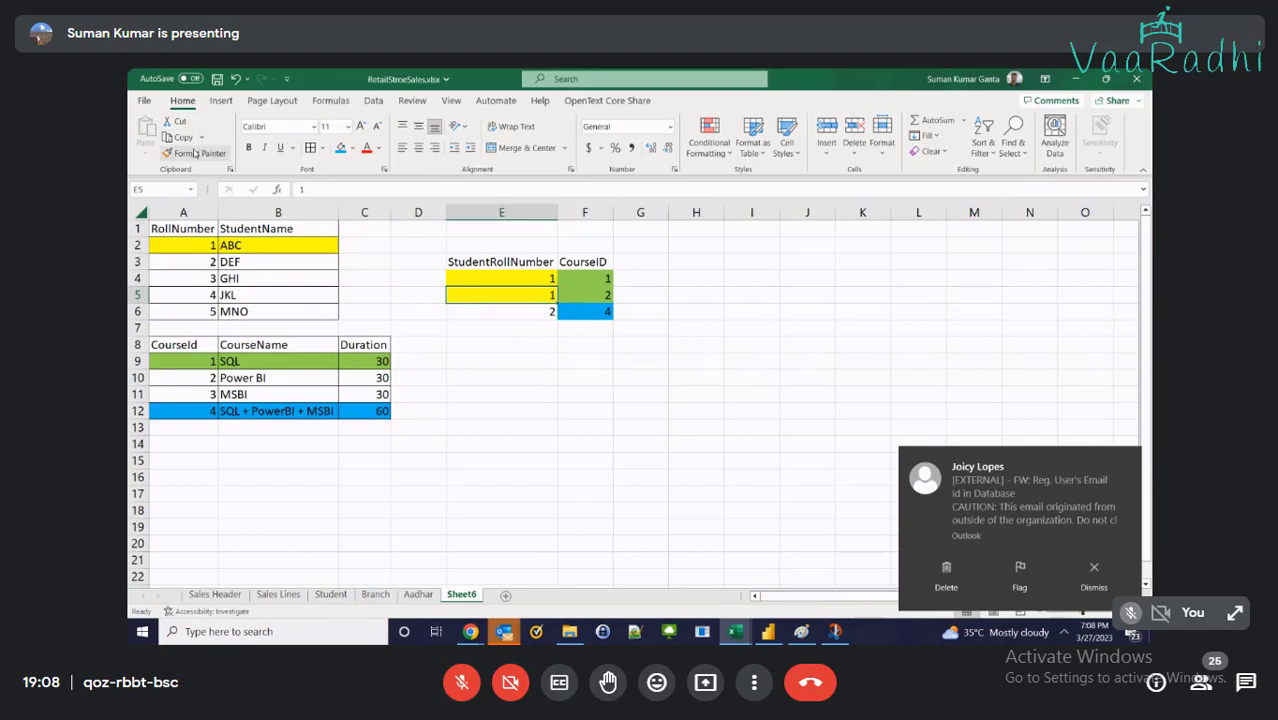
{"action": "left_click", "coordinate": [524, 312]}
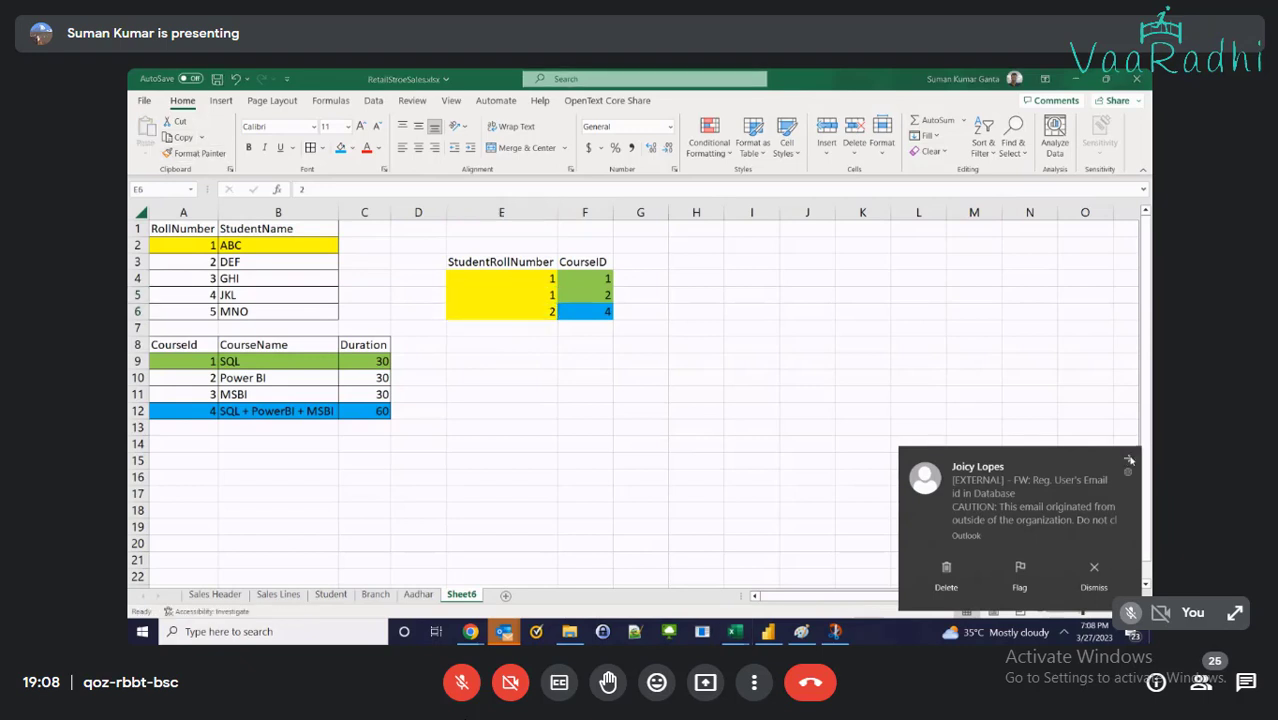
{"action": "left_click", "coordinate": [508, 357]}
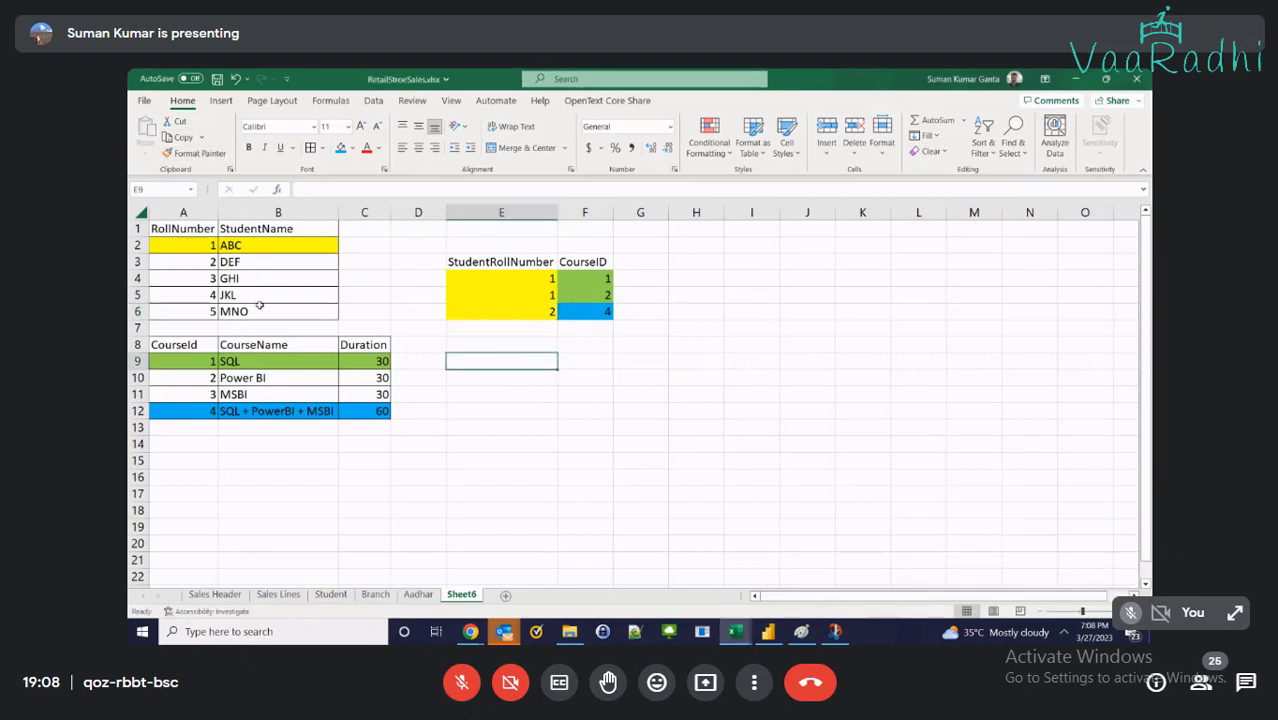
{"action": "left_click", "coordinate": [194, 269]}
{"action": "left_click", "coordinate": [527, 311]}
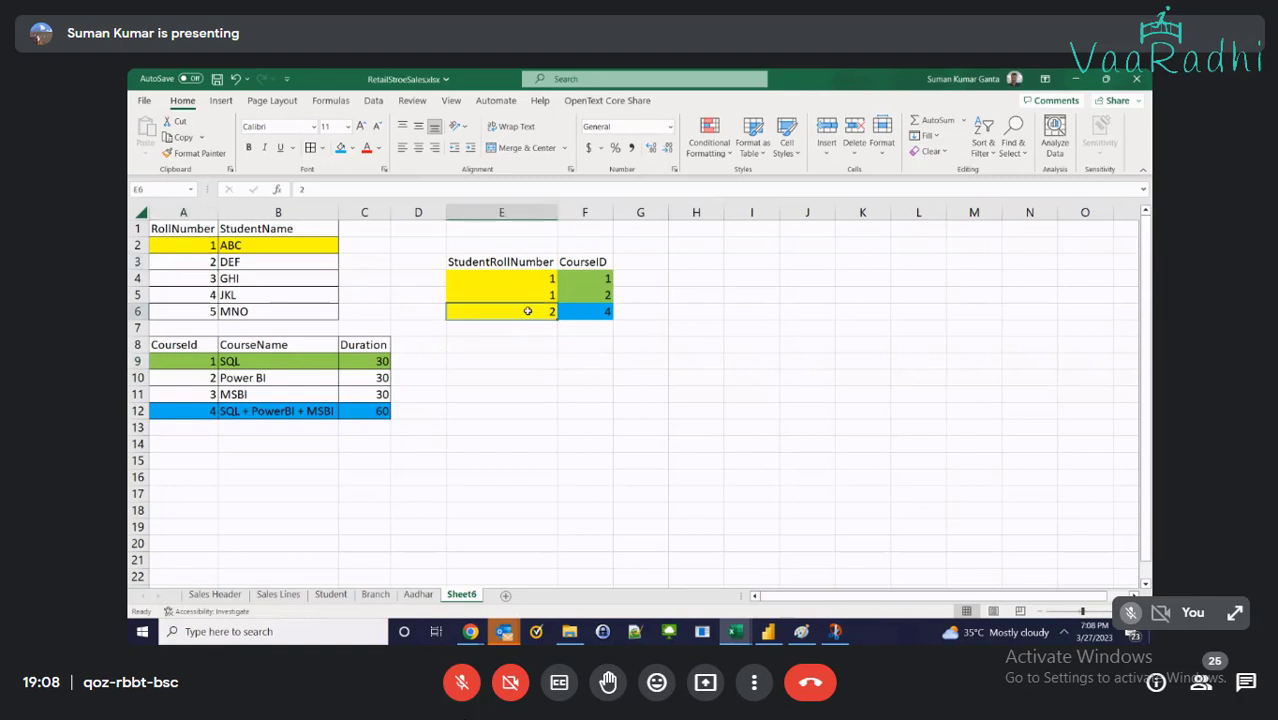
{"action": "left_click", "coordinate": [351, 149]}
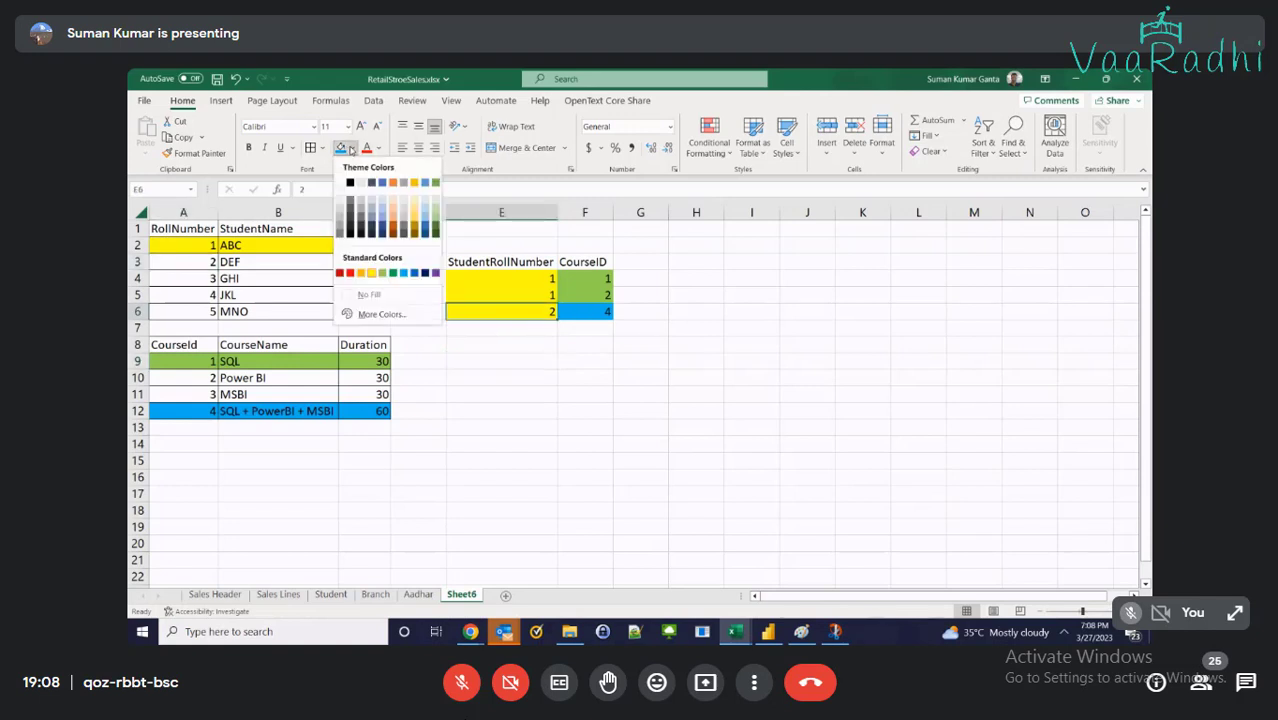
Shade E6 and the DEF student row dark gold, and the GHI student row light blue
{"action": "left_click", "coordinate": [414, 232]}
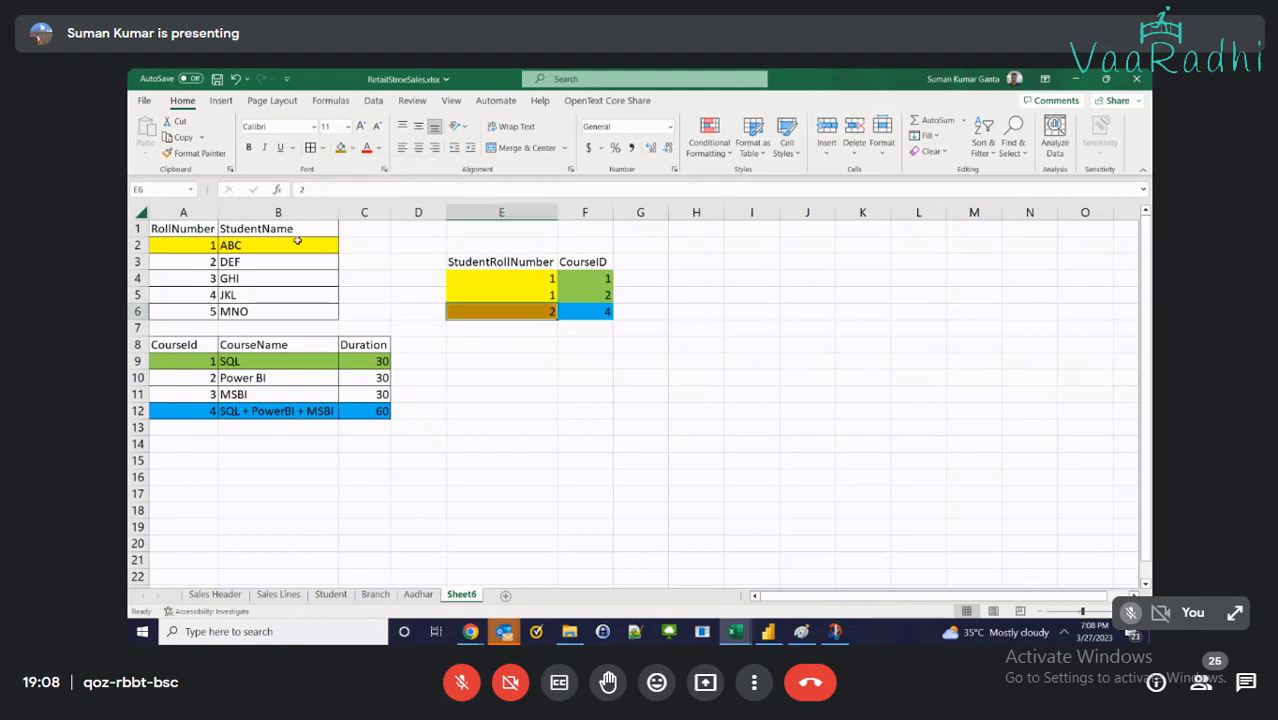
{"action": "left_click_drag", "start_coordinate": [190, 261], "coordinate": [280, 261]}
{"action": "left_click", "coordinate": [340, 147]}
{"action": "left_click", "coordinate": [616, 363]}
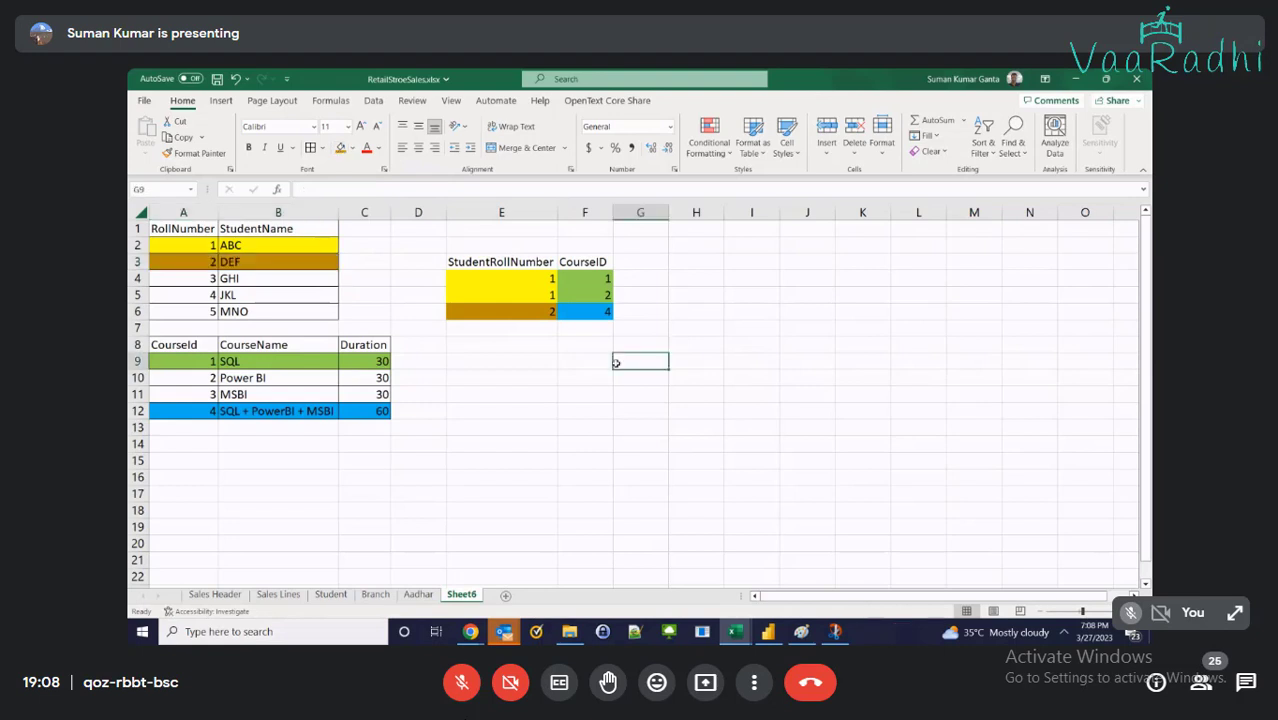
{"action": "left_click_drag", "start_coordinate": [200, 296], "coordinate": [255, 279]}
{"action": "left_click", "coordinate": [352, 147]}
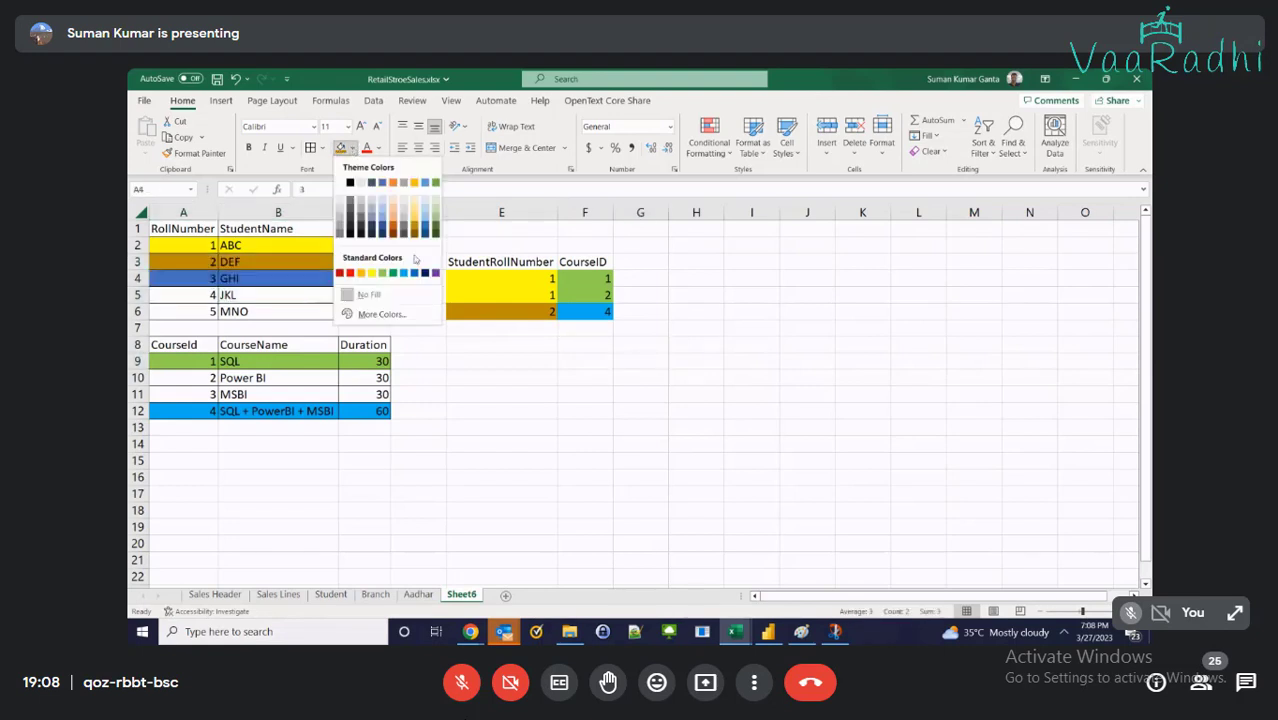
{"action": "left_click", "coordinate": [382, 211]}
Enter roll number 3 in E7 and E8, giving E7 a light blue fill
{"action": "left_click", "coordinate": [488, 331]}
{"action": "type", "text": "3"}
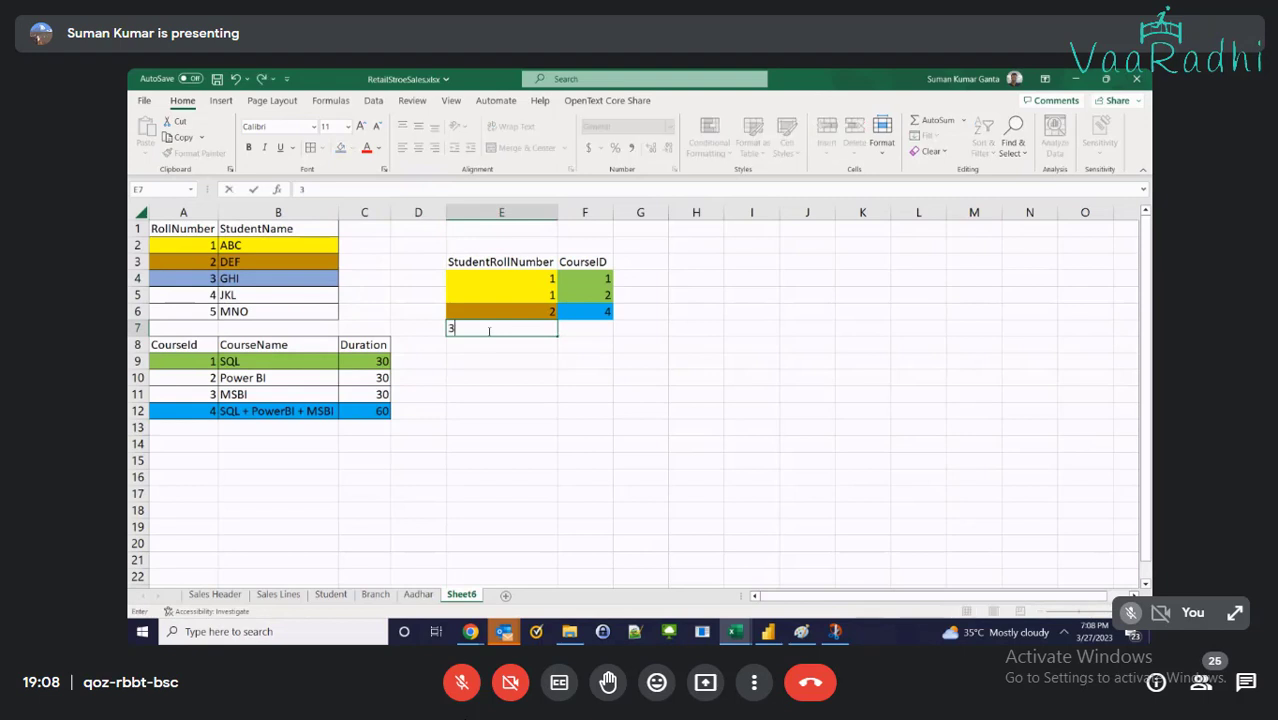
{"action": "left_click", "coordinate": [540, 329]}
{"action": "left_click", "coordinate": [347, 150]}
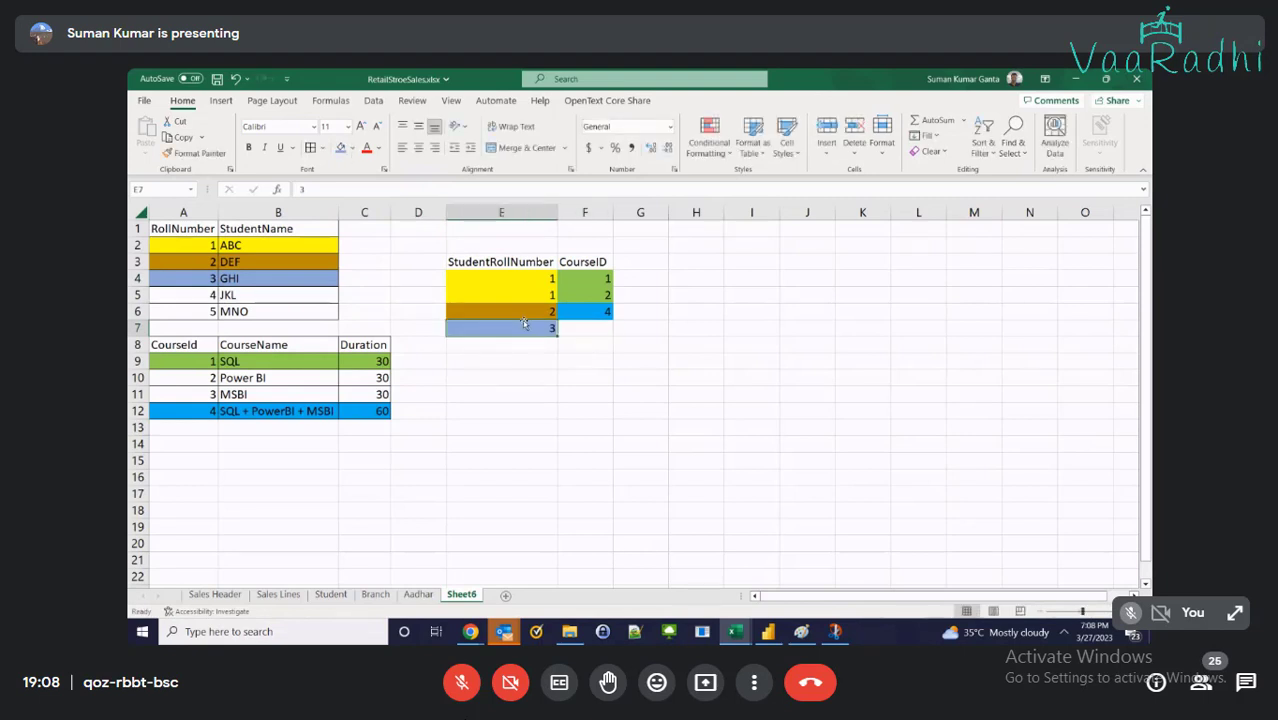
{"action": "left_click", "coordinate": [530, 344]}
{"action": "type", "text": "3"}
{"action": "key", "text": "Tab"}
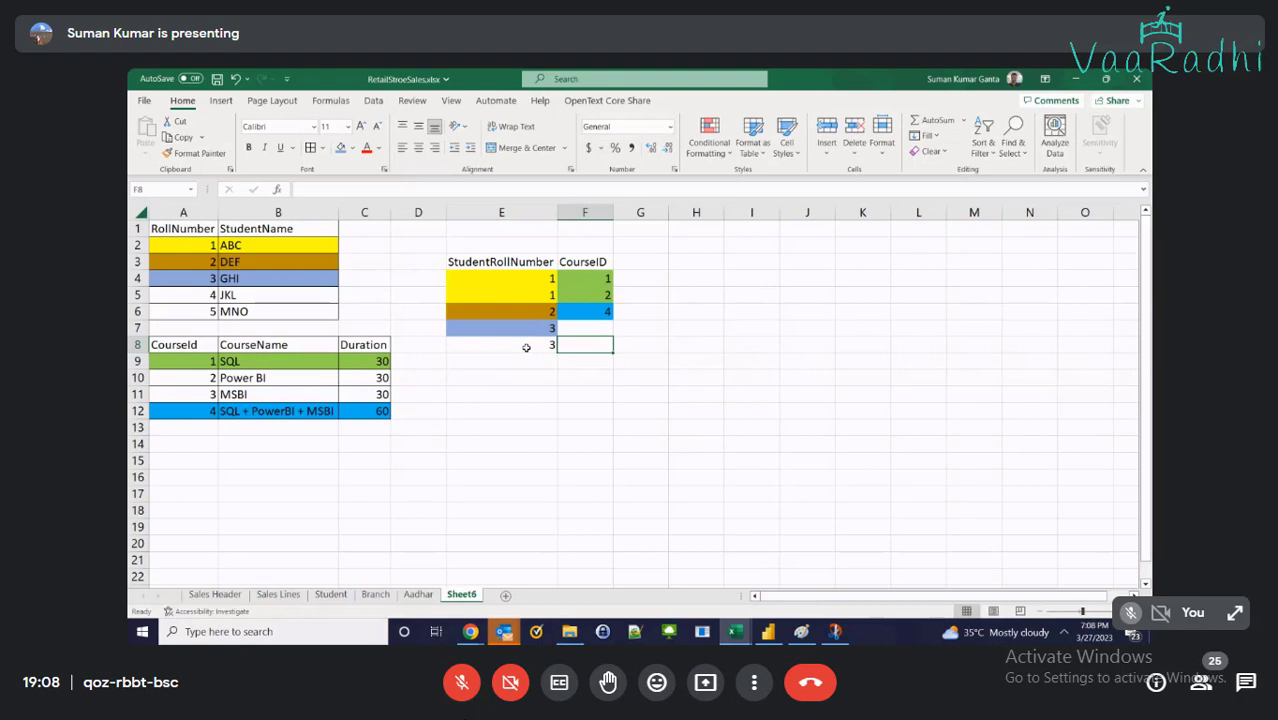
Enter course IDs 2 and 3 in F7:F8 and copy the green fill into F7
{"action": "left_click", "coordinate": [578, 331]}
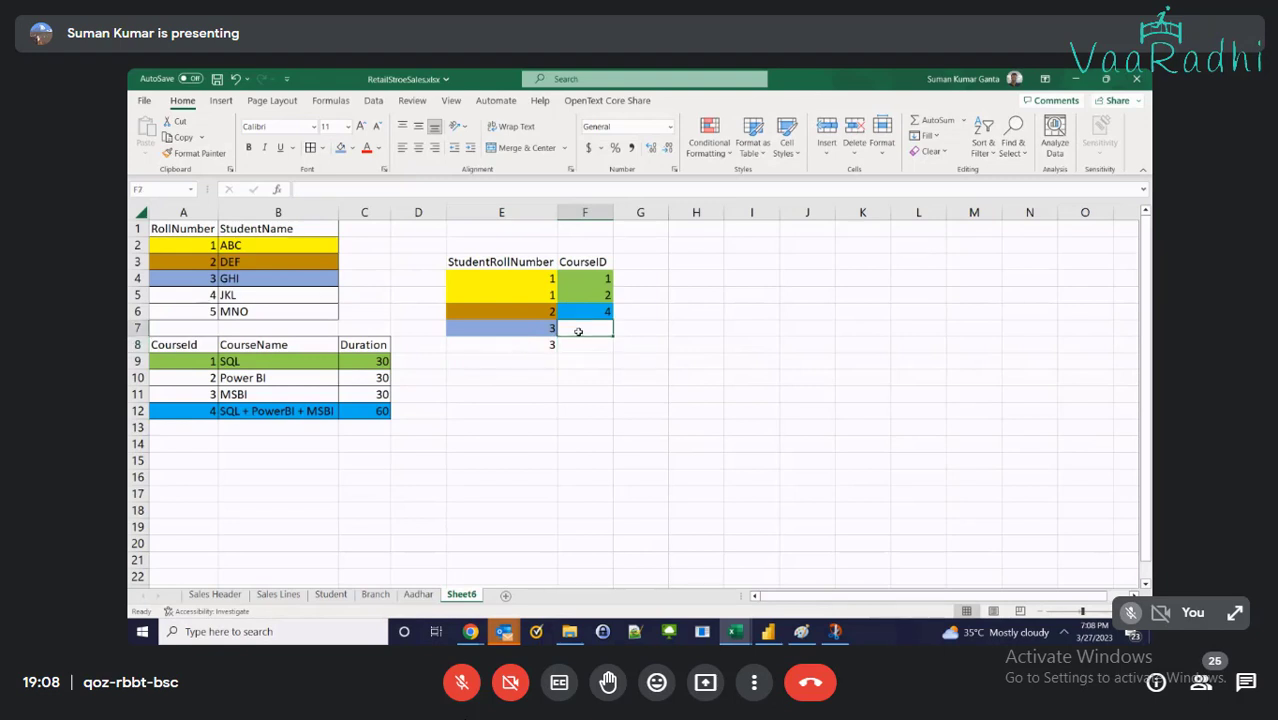
{"action": "type", "text": "2"}
{"action": "key", "text": "Return"}
{"action": "type", "text": "3"}
{"action": "left_click", "coordinate": [578, 331]}
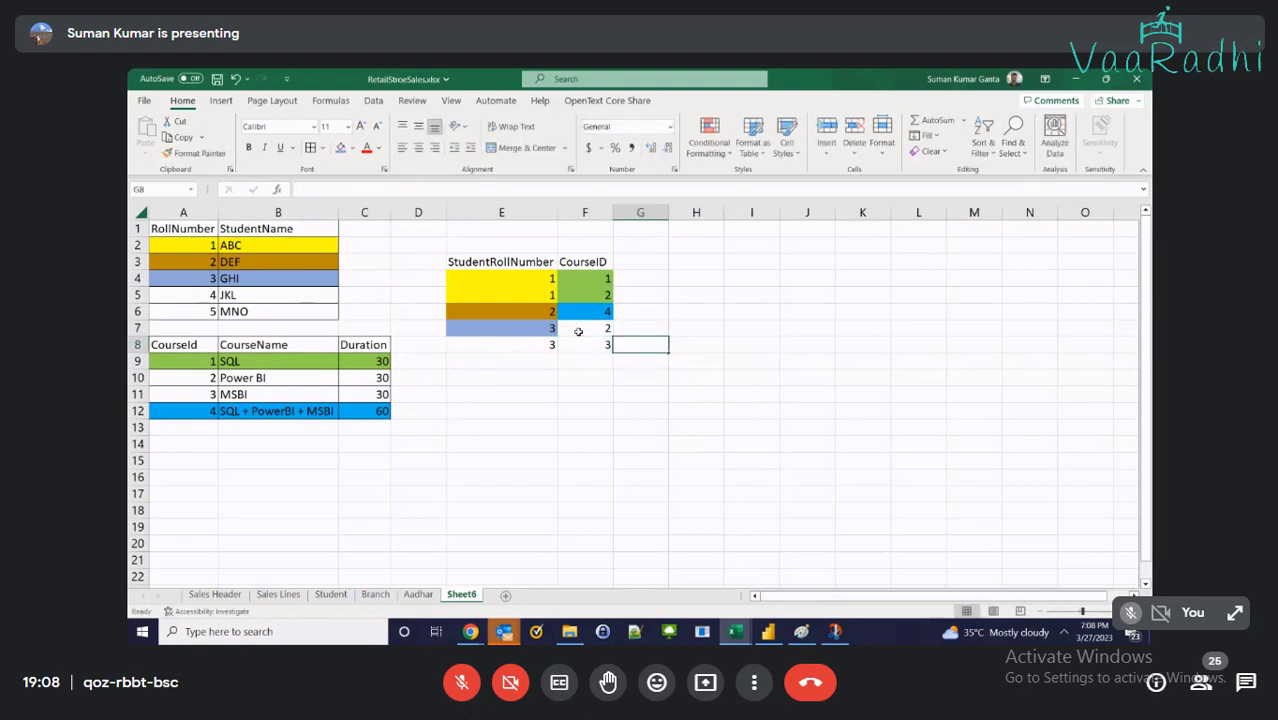
{"action": "left_click", "coordinate": [582, 296]}
{"action": "key", "text": "ctrl+c"}
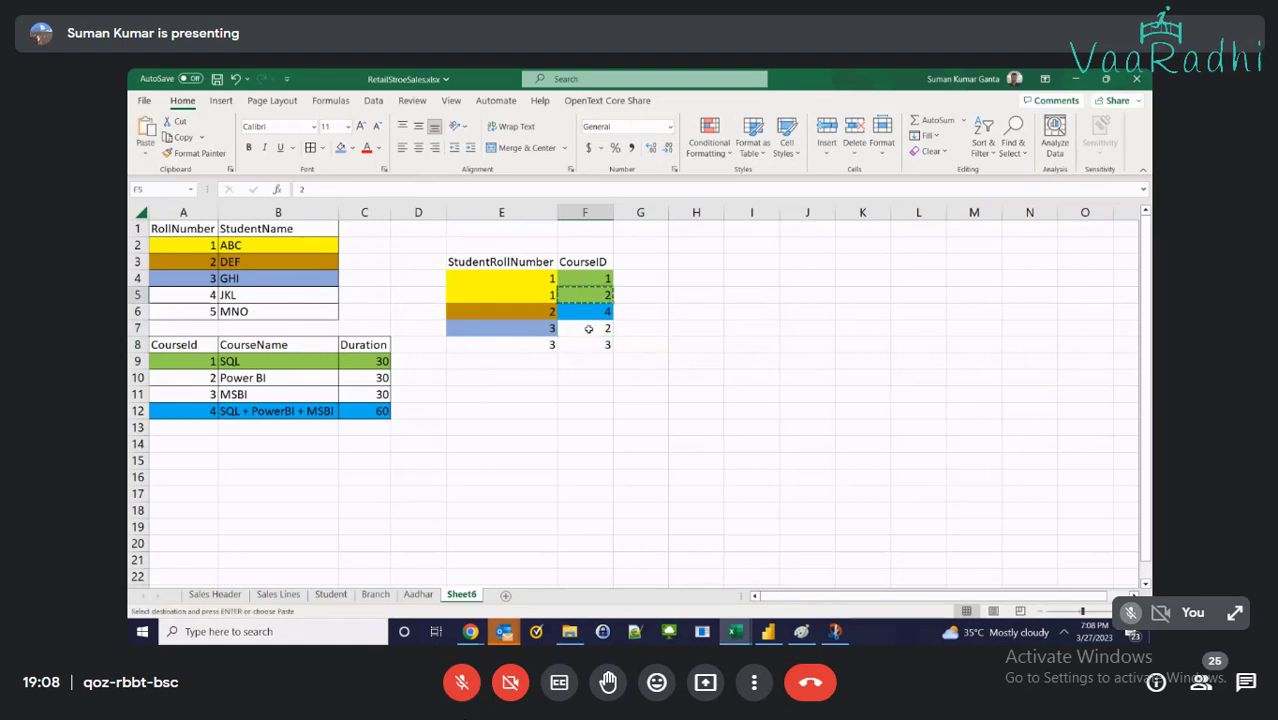
{"action": "left_click", "coordinate": [580, 331]}
{"action": "key", "text": "ctrl+v"}
Fill the MSBI course row and F8 red, and copy E7's light blue into E8
{"action": "left_click_drag", "start_coordinate": [193, 389], "coordinate": [343, 390]}
{"action": "left_click", "coordinate": [351, 148]}
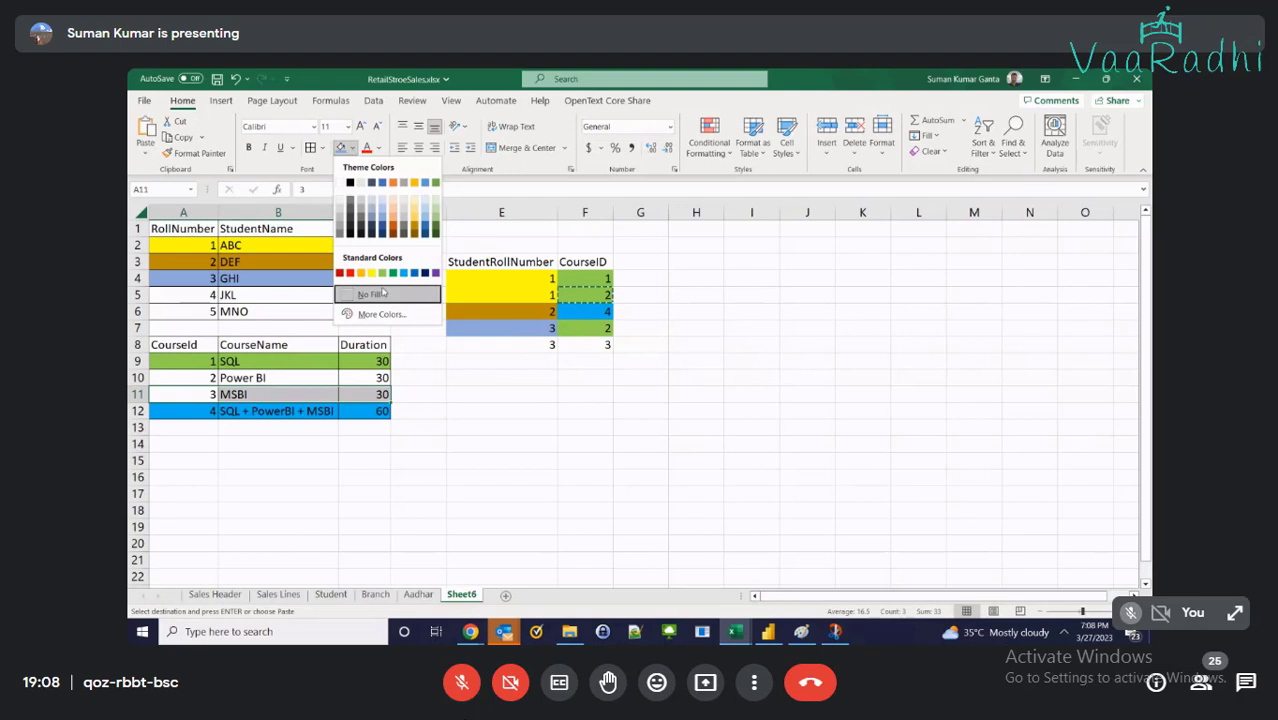
{"action": "left_click", "coordinate": [350, 274]}
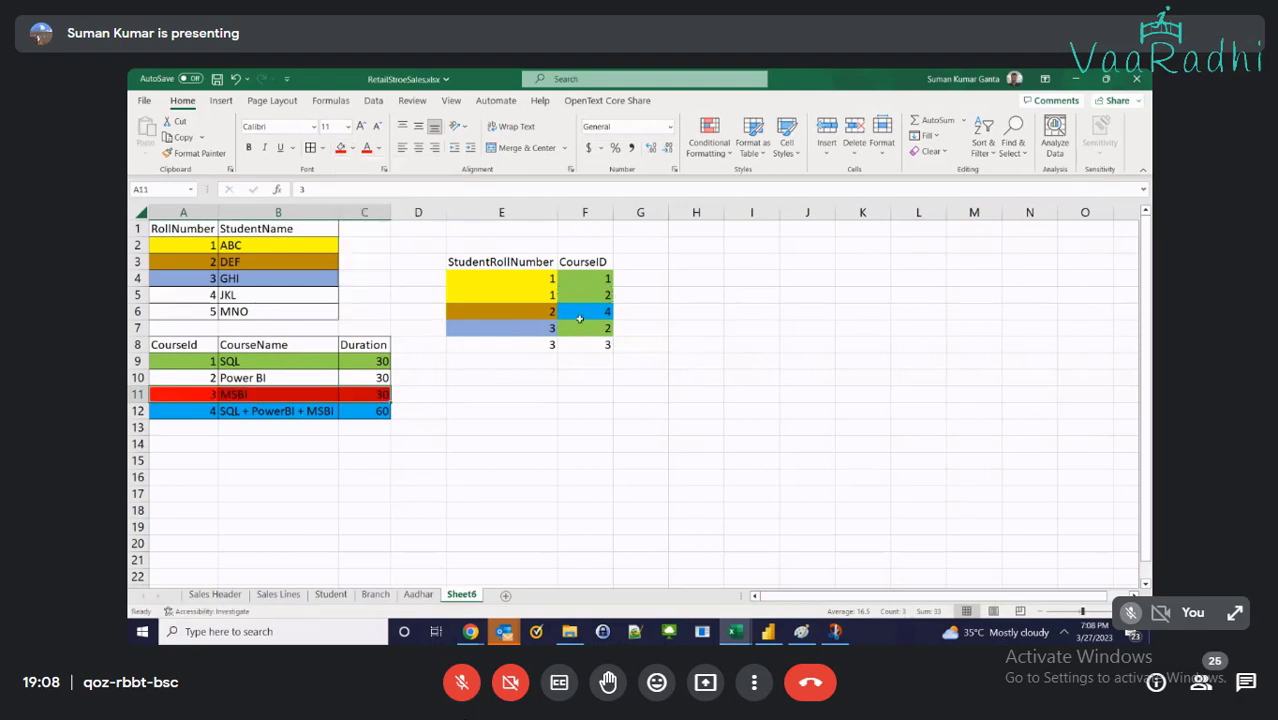
{"action": "left_click", "coordinate": [585, 344]}
{"action": "left_click", "coordinate": [340, 148]}
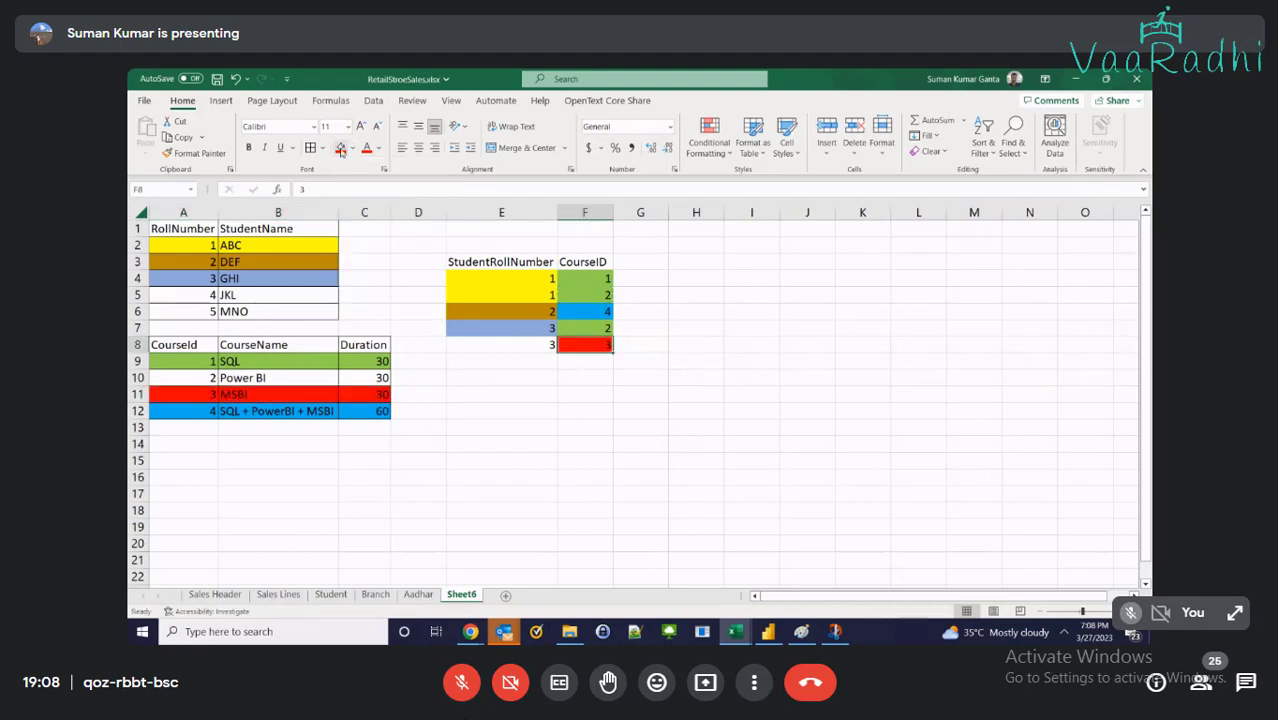
{"action": "left_click", "coordinate": [500, 327]}
{"action": "key", "text": "ctrl+c"}
{"action": "left_click", "coordinate": [485, 344]}
{"action": "key", "text": "ctrl+v"}
{"action": "left_click", "coordinate": [673, 412]}
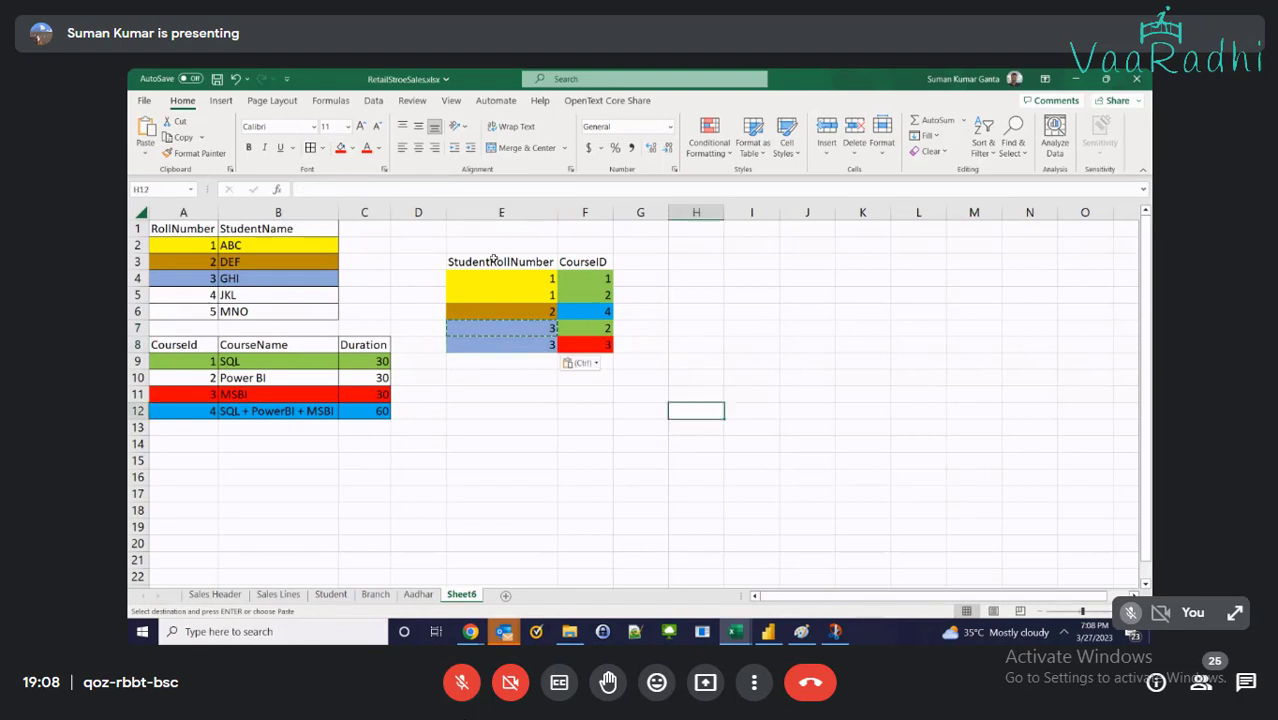
Recolour the MSBI row and CourseID 3 in F8 purple
{"action": "left_click_drag", "start_coordinate": [225, 394], "coordinate": [385, 395]}
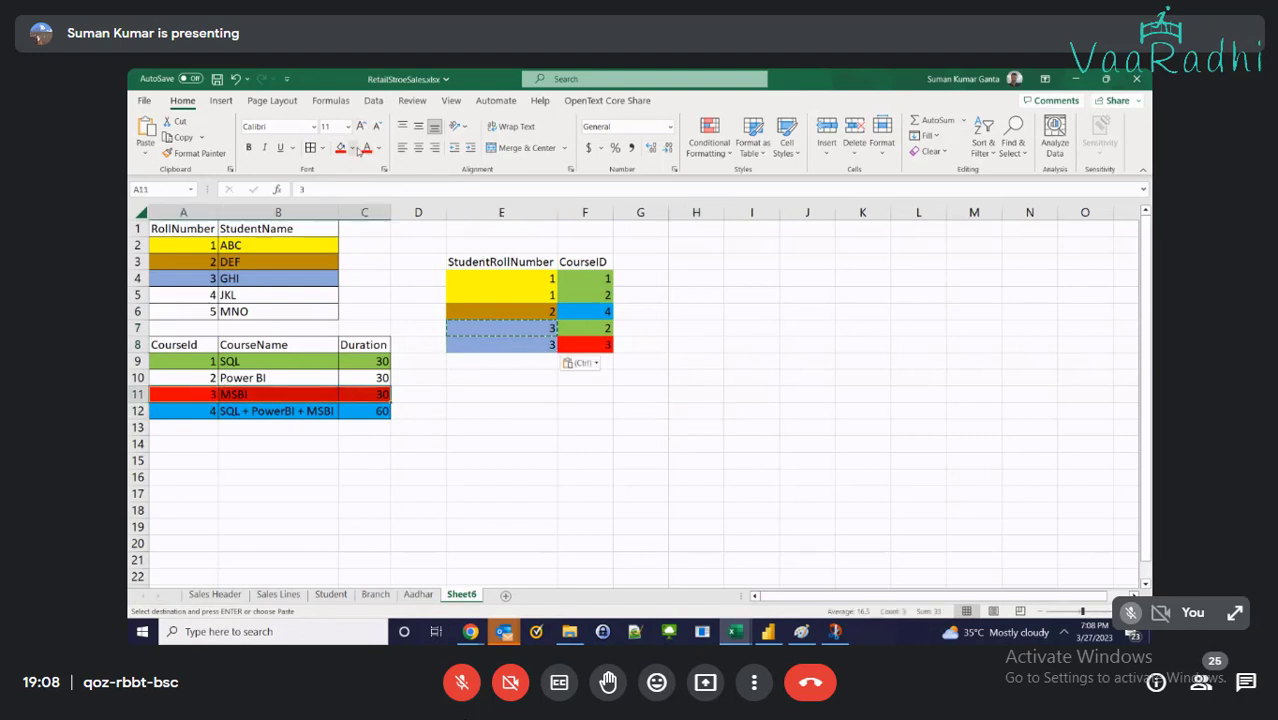
{"action": "left_click", "coordinate": [352, 148]}
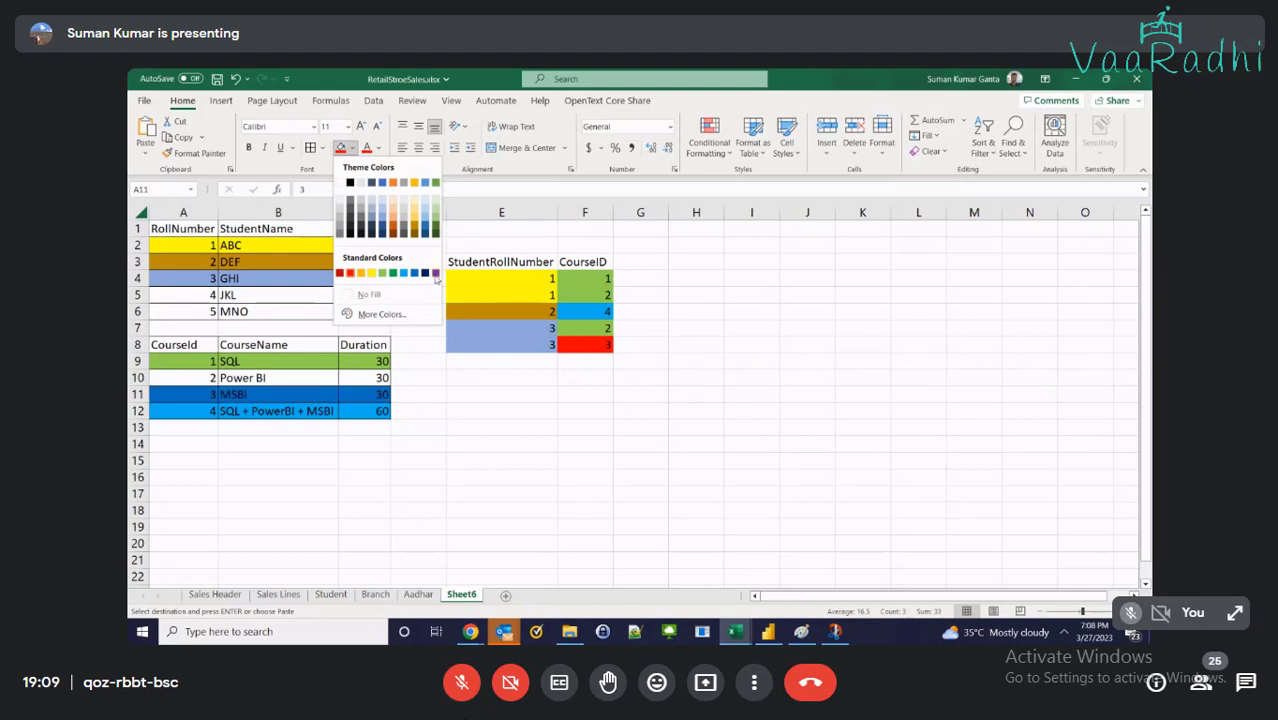
{"action": "left_click", "coordinate": [435, 273]}
{"action": "left_click", "coordinate": [696, 377]}
{"action": "left_click", "coordinate": [574, 344]}
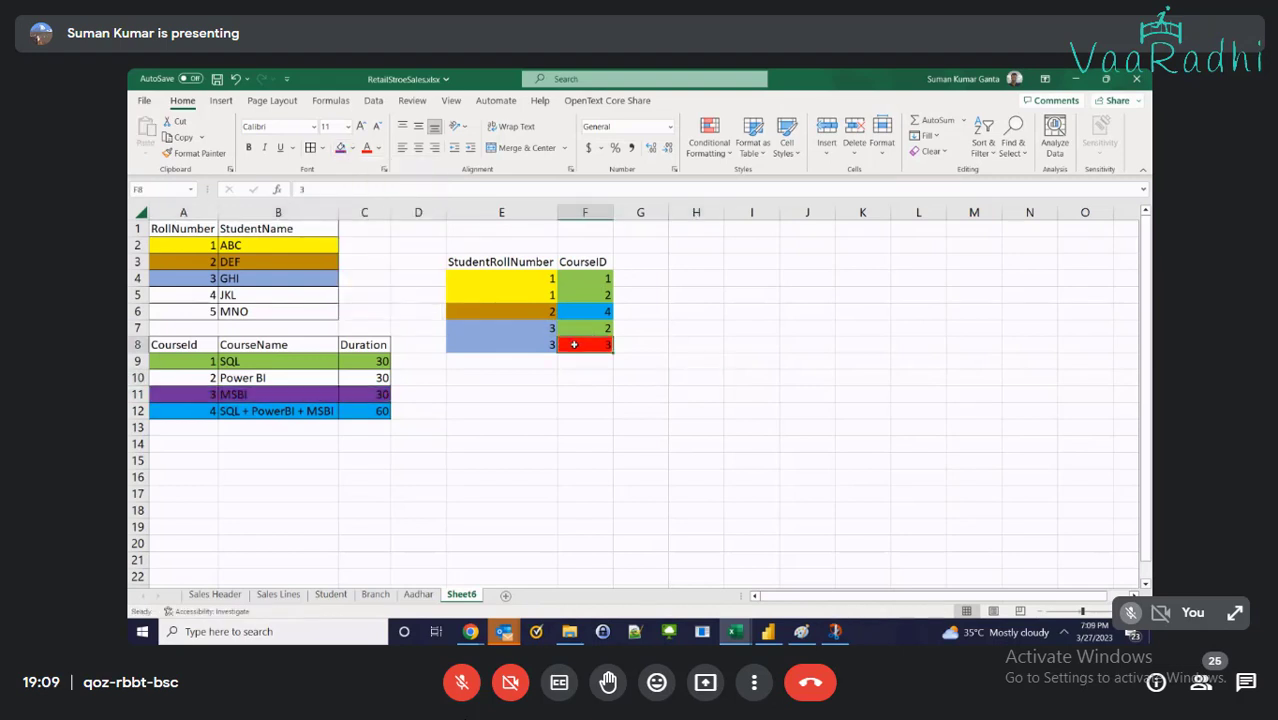
{"action": "left_click", "coordinate": [340, 147]}
{"action": "left_click", "coordinate": [952, 395]}
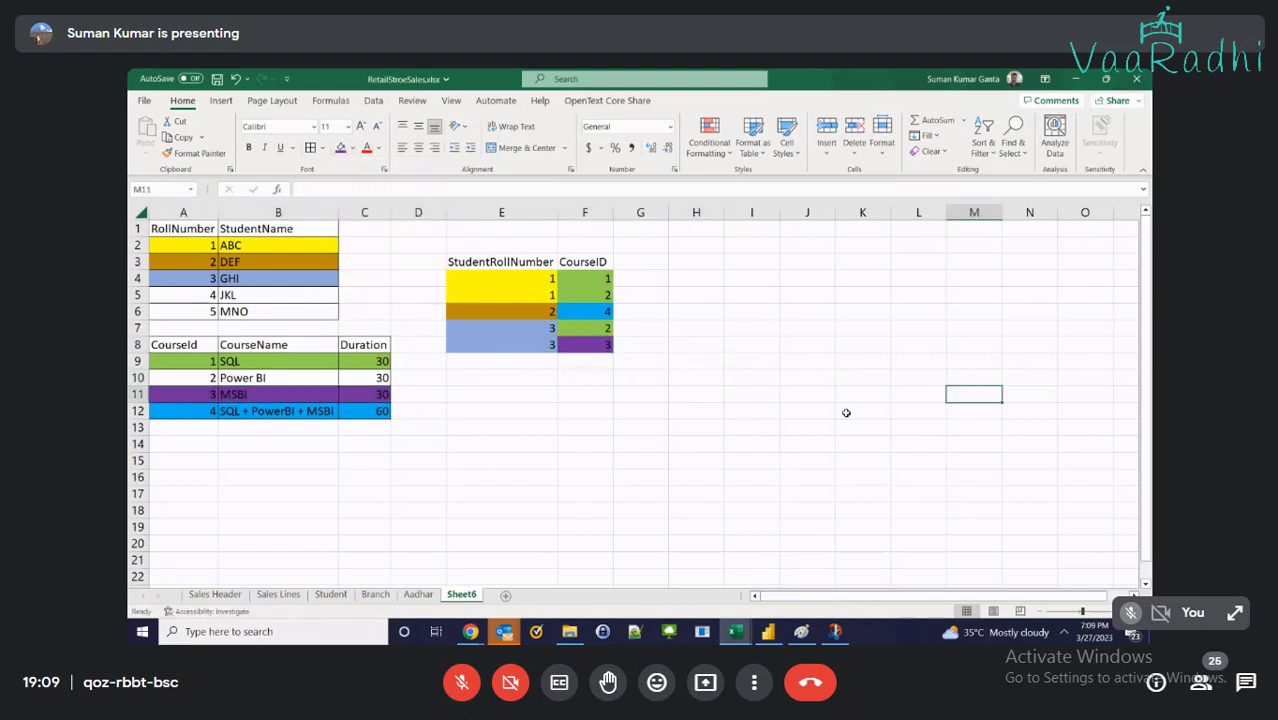
{"action": "left_click_drag", "start_coordinate": [505, 268], "coordinate": [604, 345]}
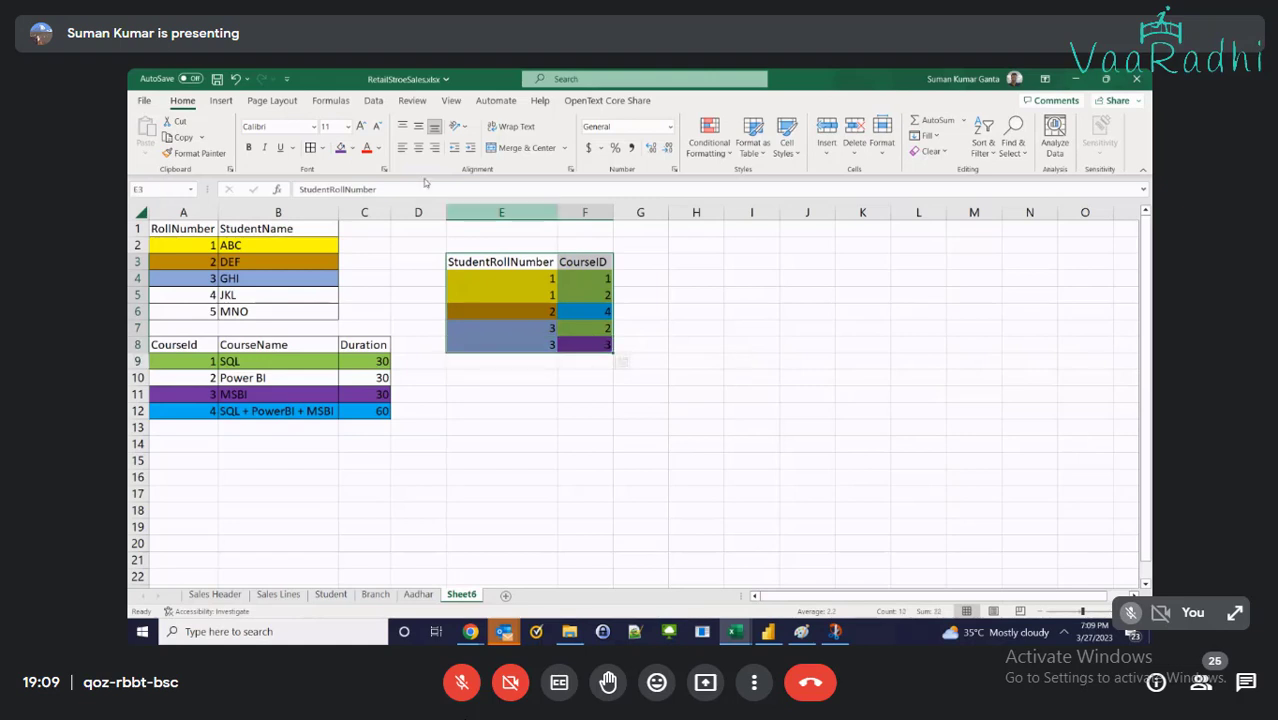
{"action": "left_click", "coordinate": [672, 312]}
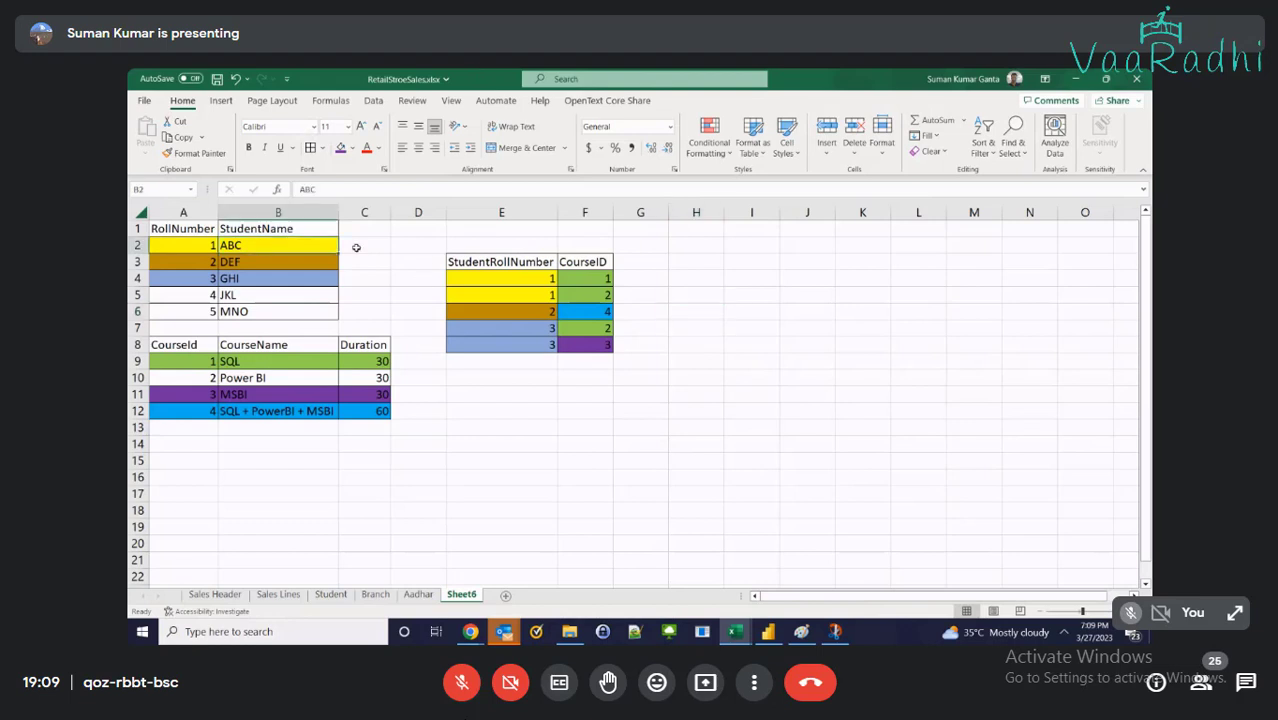
{"action": "left_click", "coordinate": [437, 262]}
{"action": "left_click", "coordinate": [366, 361]}
{"action": "left_click", "coordinate": [500, 345]}
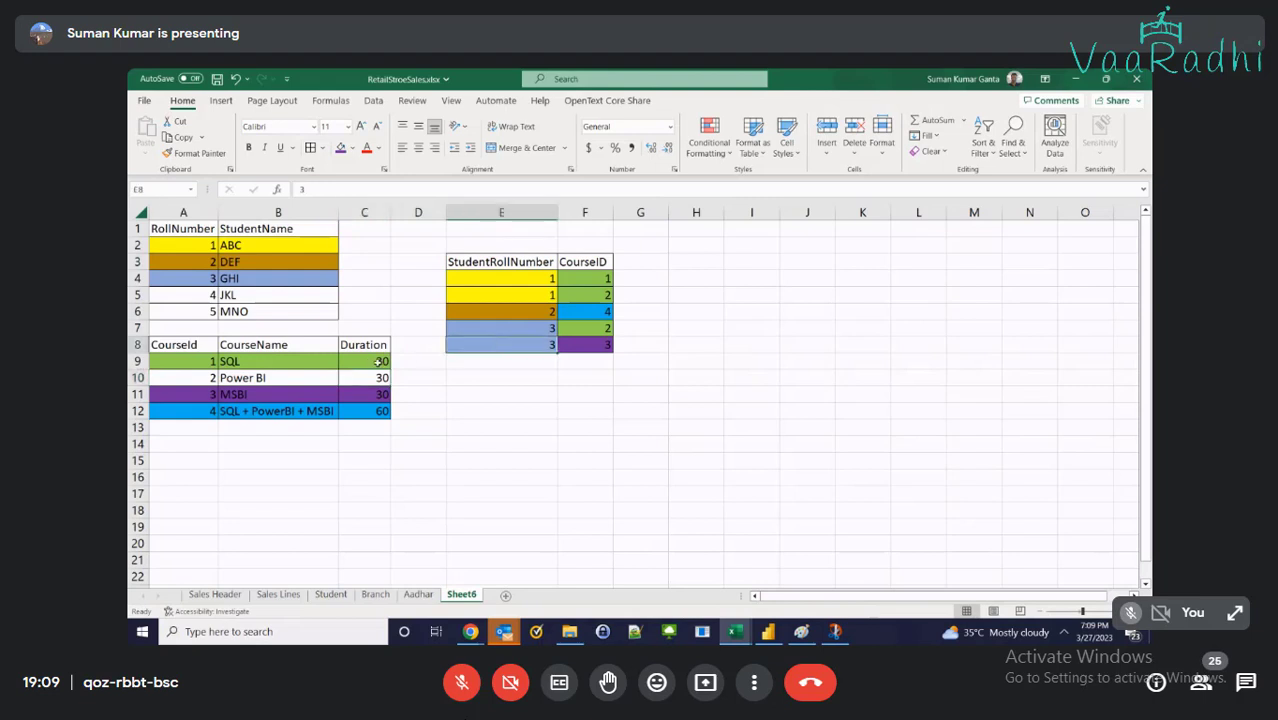
{"action": "left_click_drag", "start_coordinate": [185, 373], "coordinate": [345, 373]}
{"action": "left_click", "coordinate": [535, 374]}
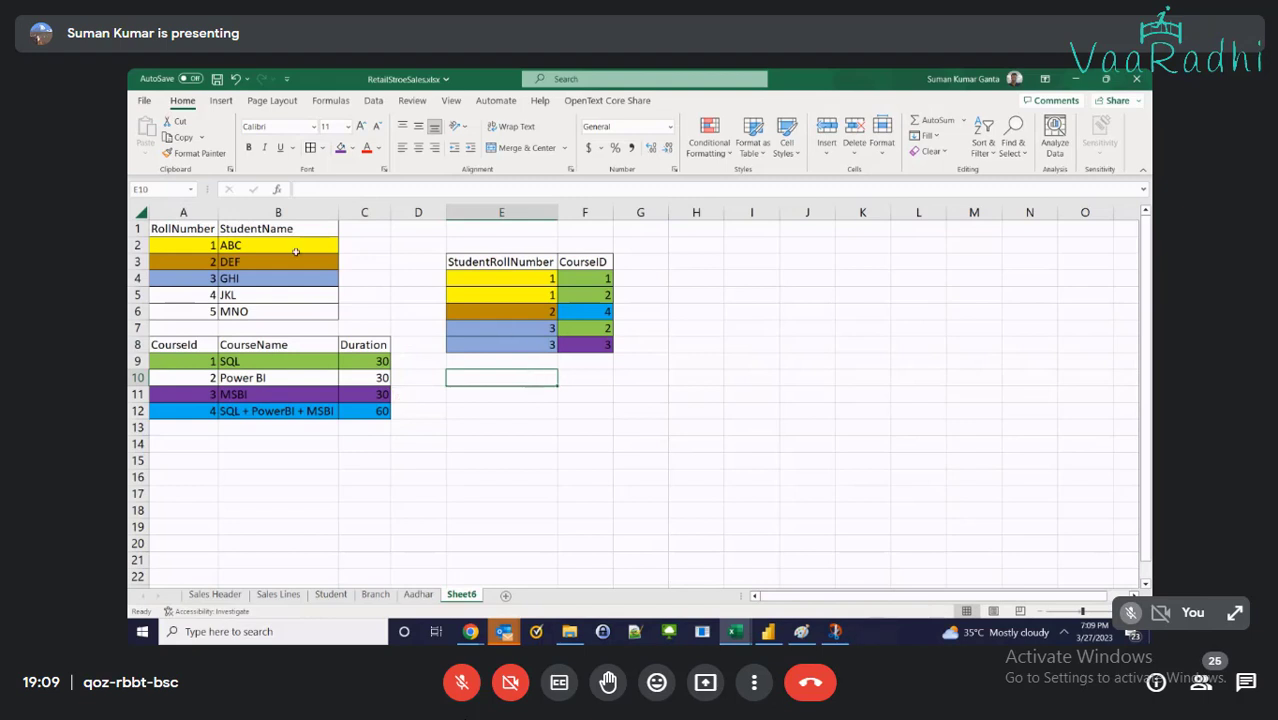
{"action": "left_click", "coordinate": [260, 244]}
{"action": "left_click", "coordinate": [194, 245]}
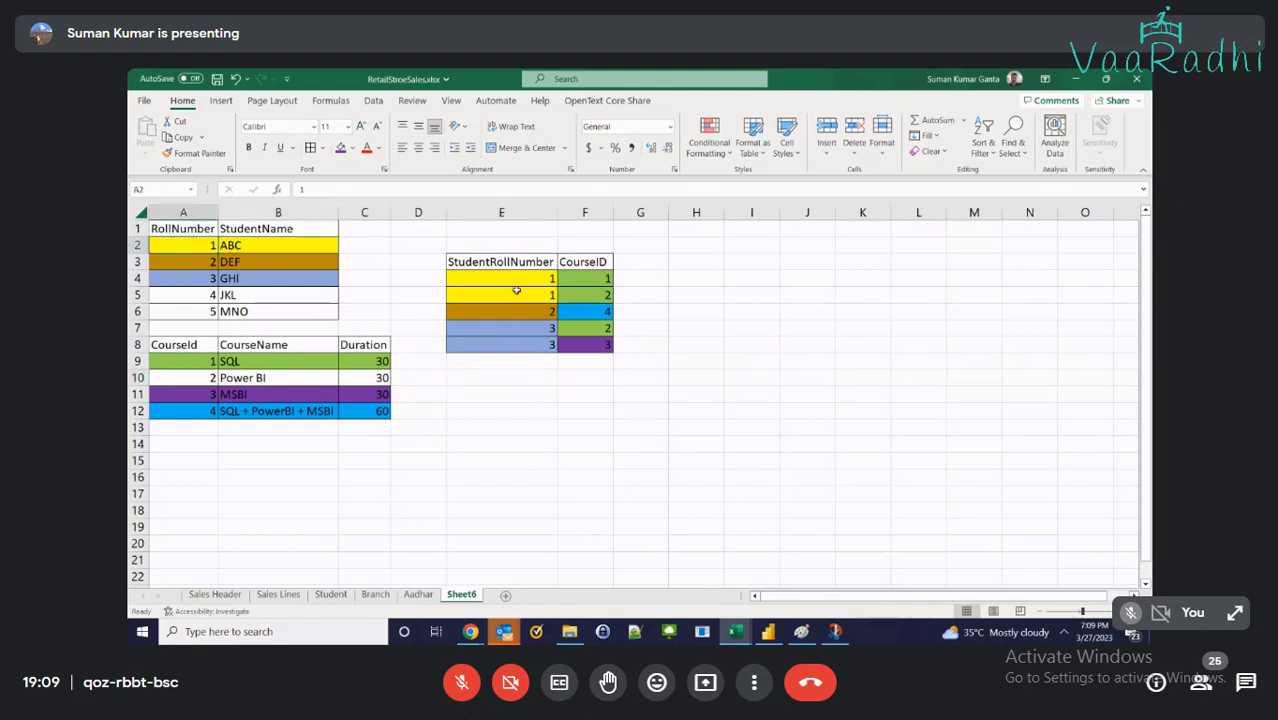
{"action": "left_click_drag", "start_coordinate": [500, 277], "coordinate": [505, 296]}
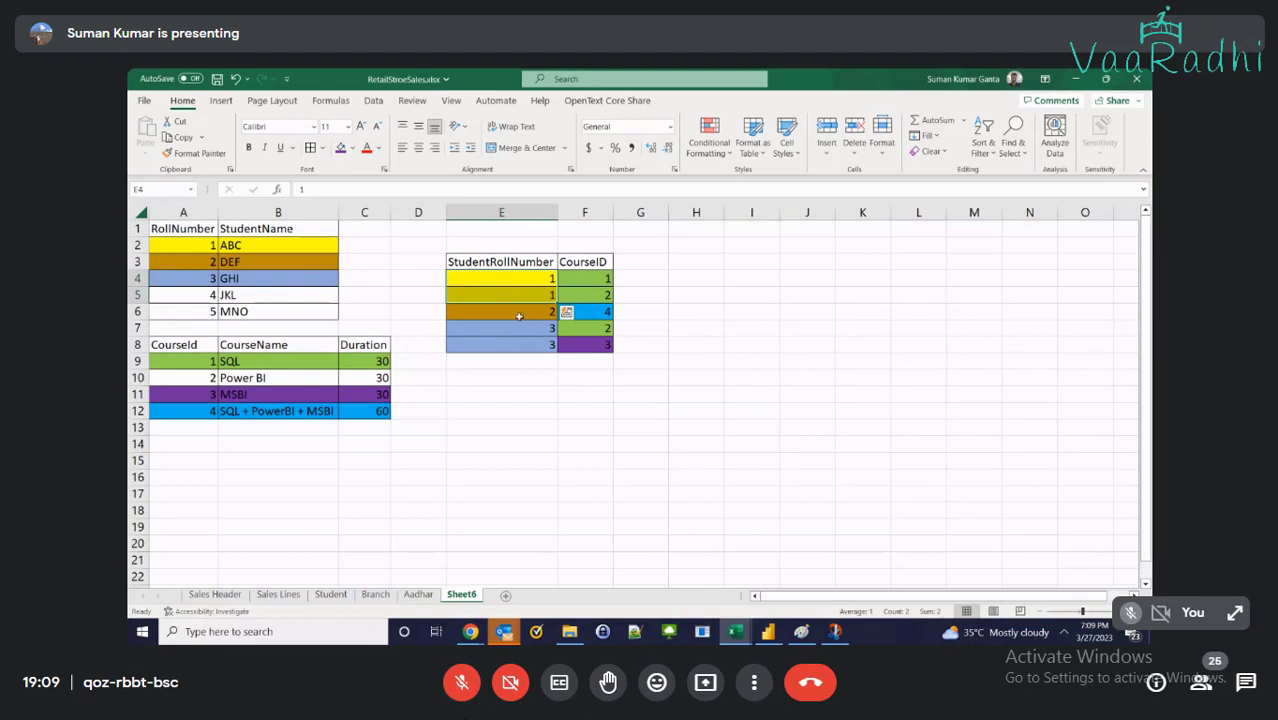
{"action": "left_click", "coordinate": [546, 306]}
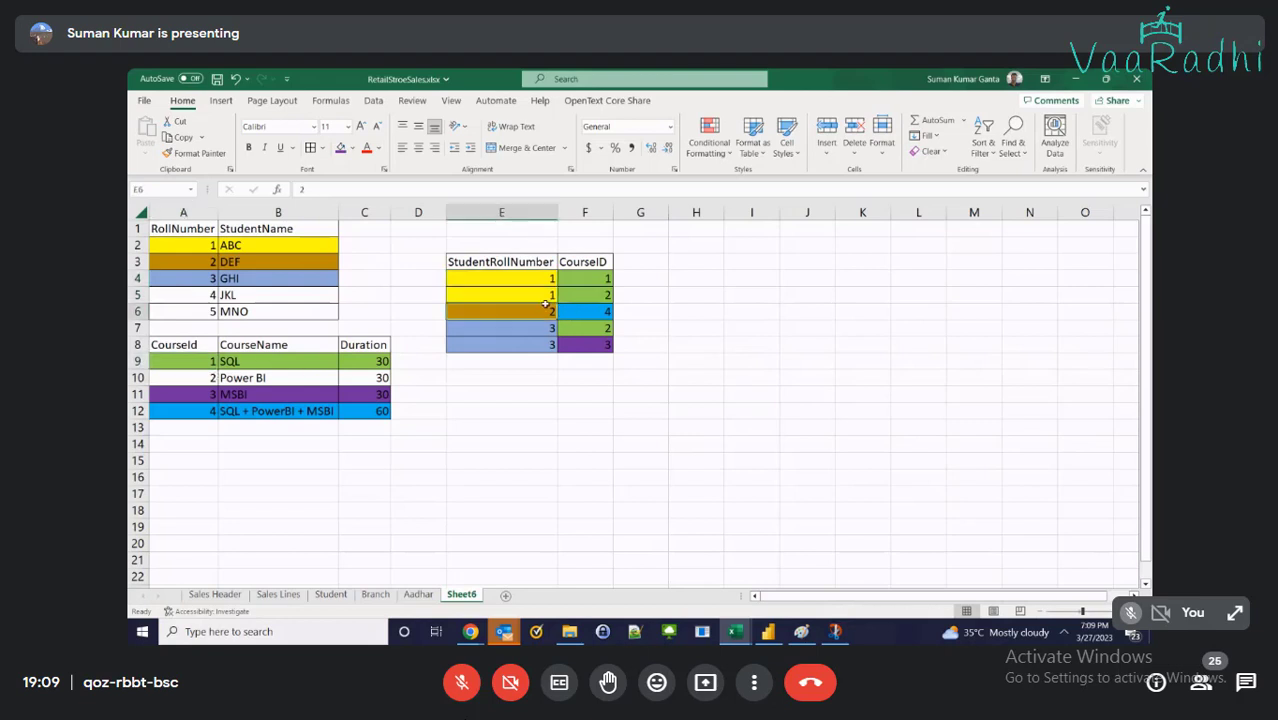
{"action": "left_click", "coordinate": [312, 379]}
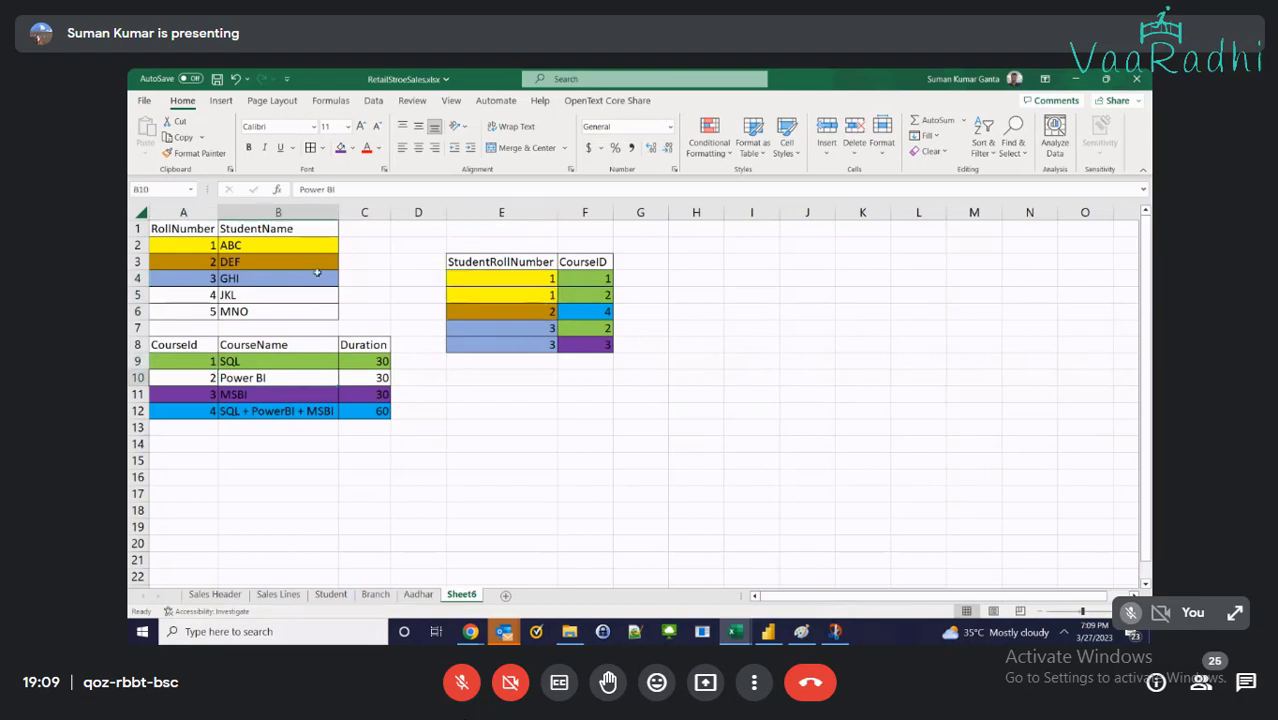
{"action": "left_click", "coordinate": [480, 305]}
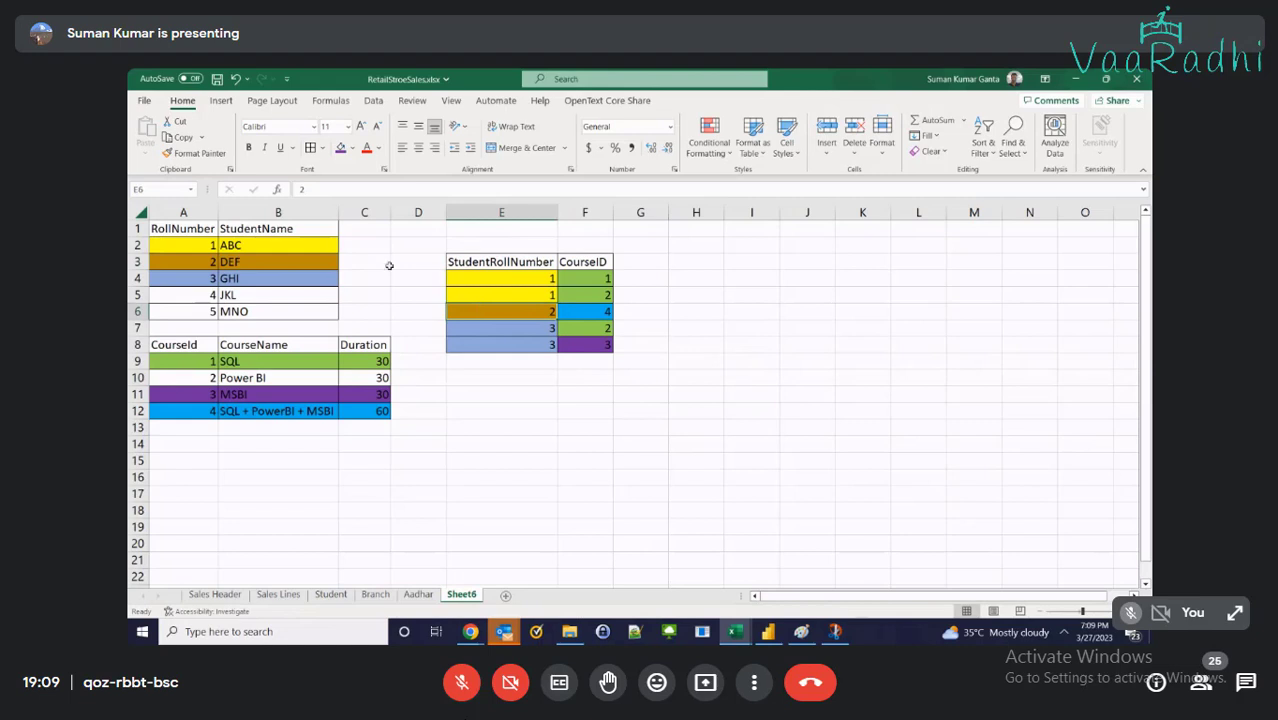
{"action": "left_click", "coordinate": [178, 245]}
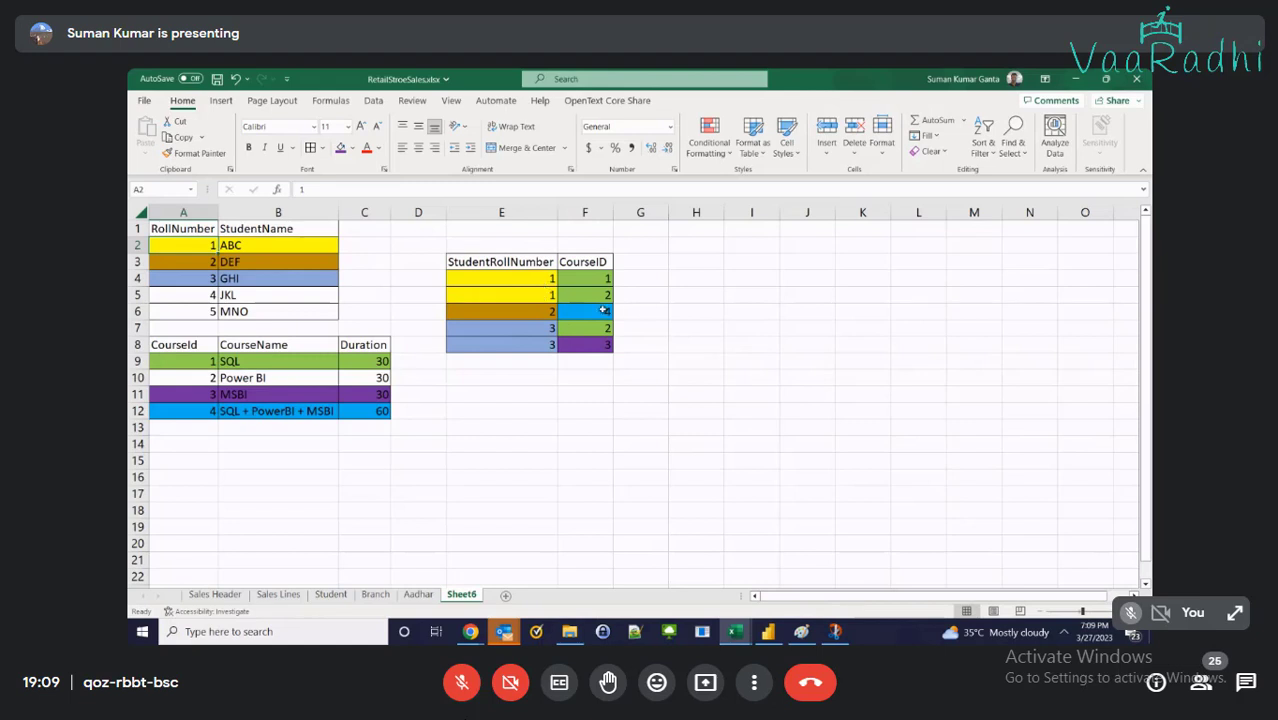
{"action": "left_click_drag", "start_coordinate": [515, 278], "coordinate": [590, 348]}
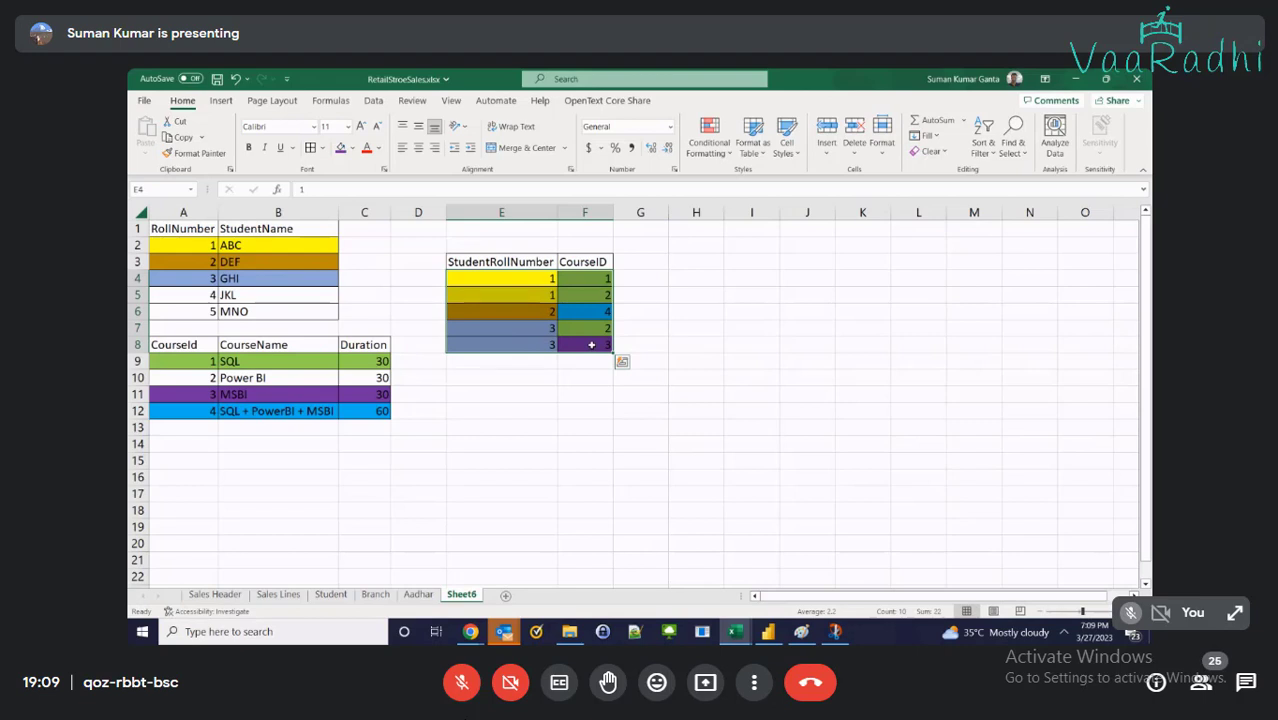
{"action": "left_click", "coordinate": [729, 326]}
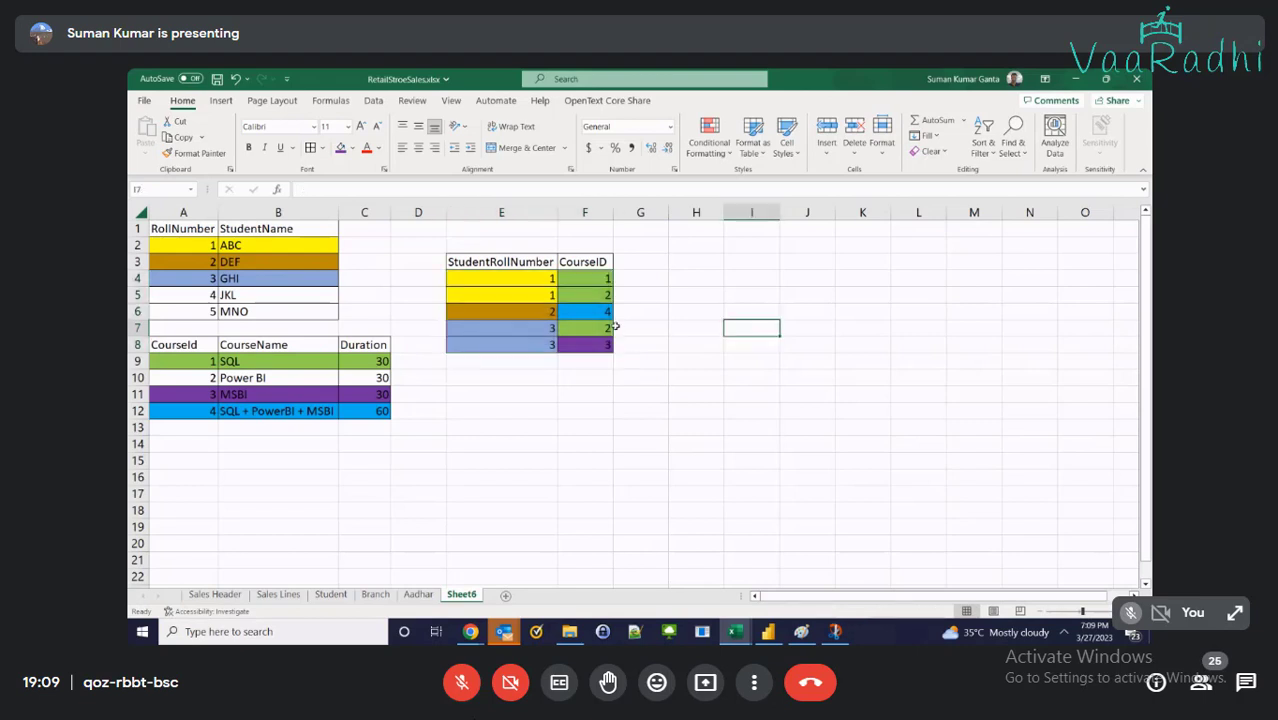
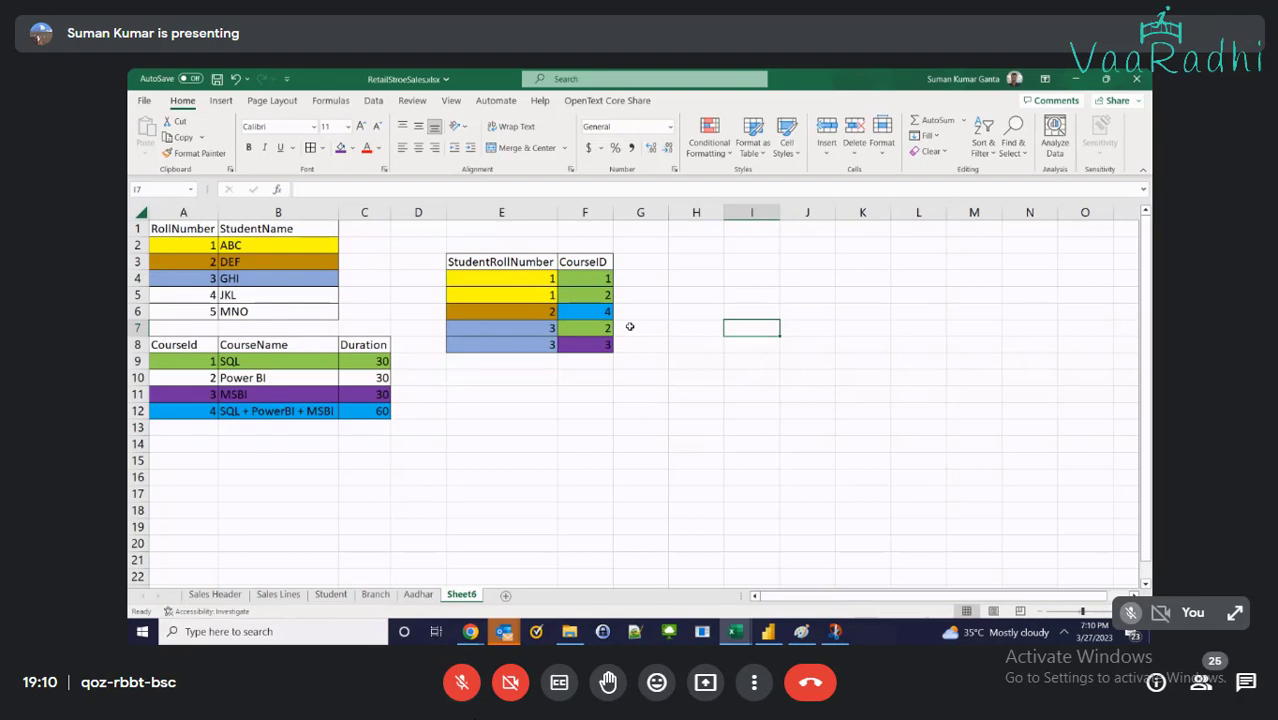
Snip the student, course and StudentRollNumber/CourseID tables in Sheet6 to the clipboard
{"action": "key", "text": "super+shift+s"}
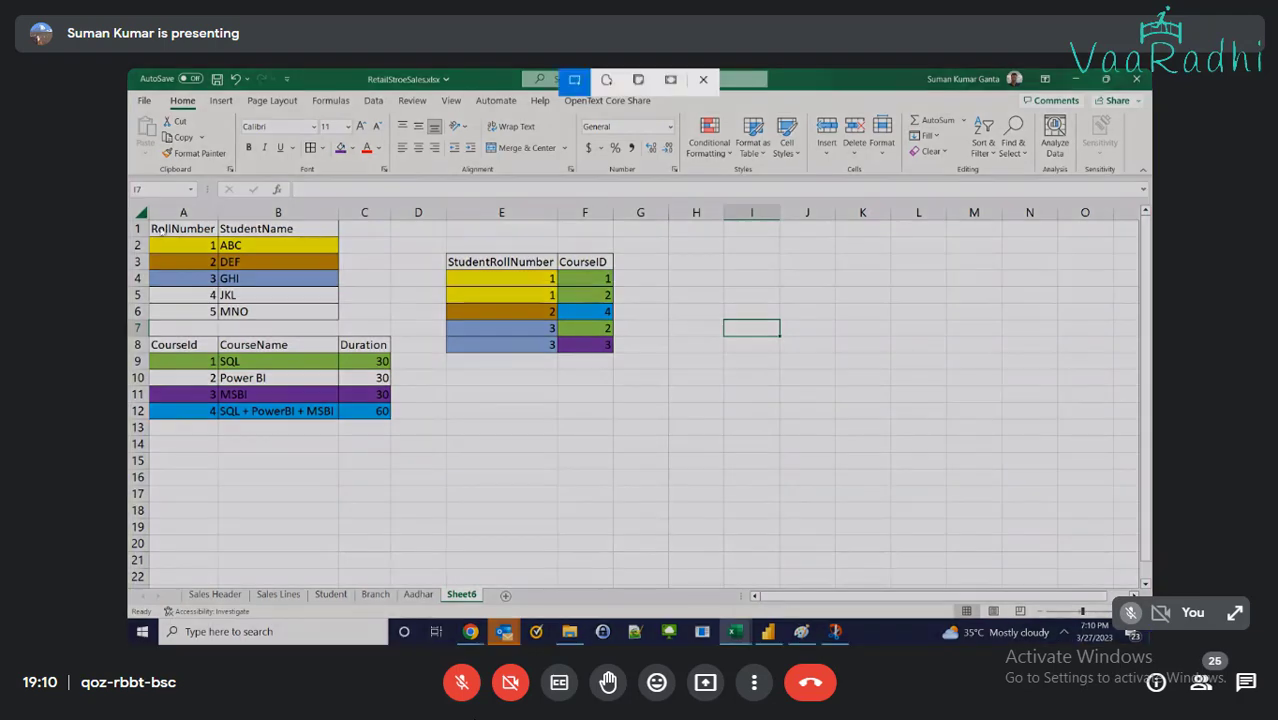
{"action": "mouse_move", "coordinate": [143, 216]}
{"action": "left_mouse_down"}
{"action": "mouse_move", "coordinate": [610, 432]}
{"action": "mouse_move", "coordinate": [620, 421]}
{"action": "left_mouse_up"}
Paste the captured tables into Relationships.png below the earlier diagram
{"action": "key", "text": "alt+Tab"}
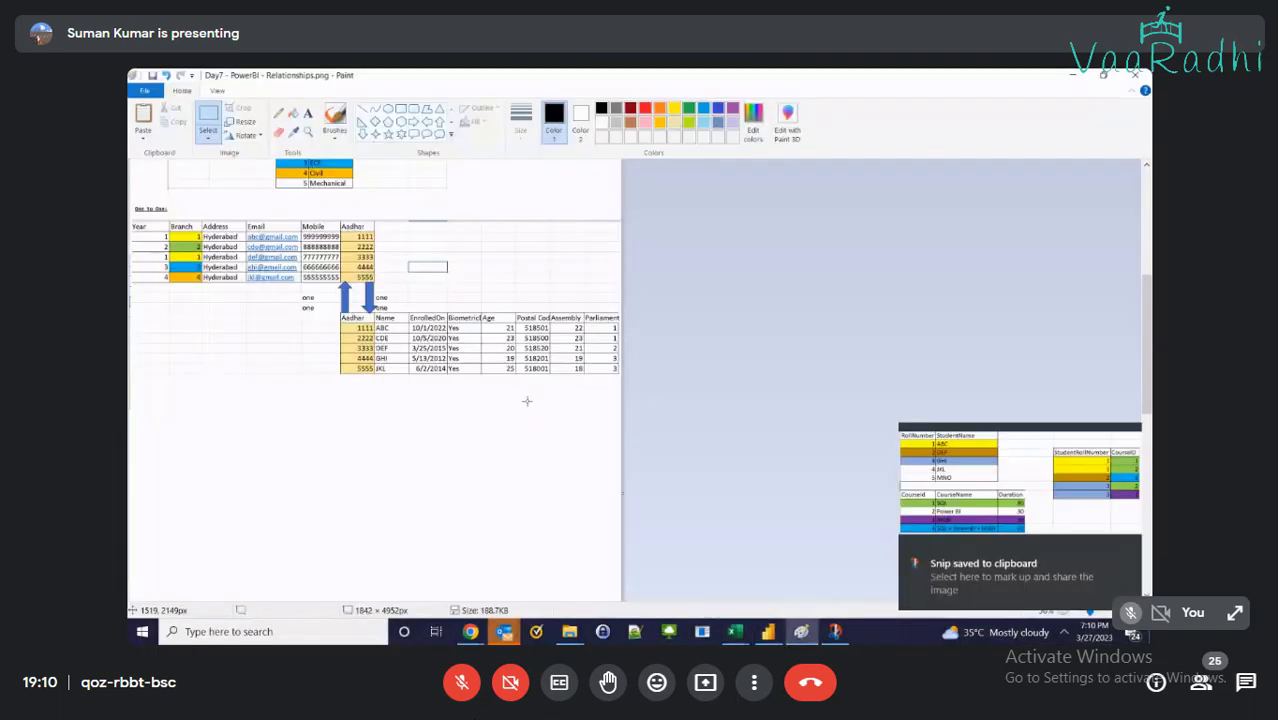
{"action": "scroll", "coordinate": [527, 401], "scroll_direction": "down", "scroll_amount": 3}
{"action": "key", "text": "ctrl+v"}
{"action": "left_click_drag", "start_coordinate": [296, 242], "coordinate": [298, 390]}
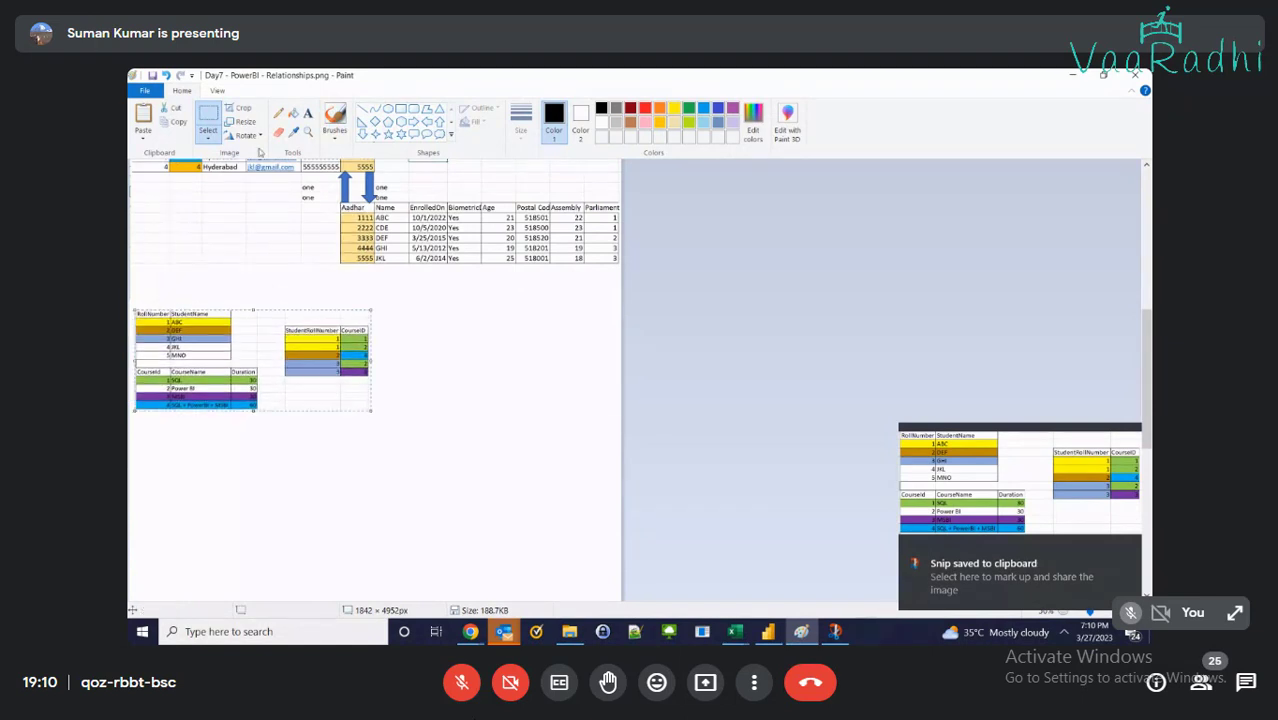
Head the pasted tables 'Many to Many Relationship:' in font size 16
{"action": "left_click", "coordinate": [308, 113]}
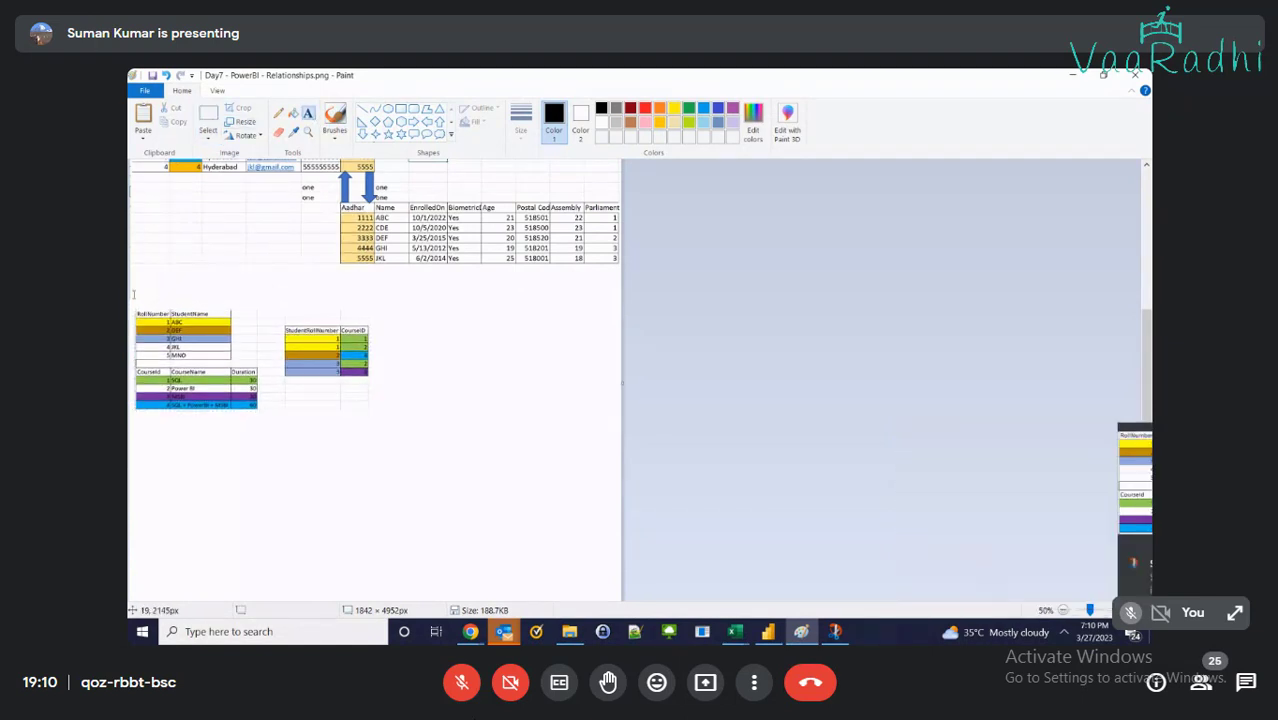
{"action": "left_click", "coordinate": [138, 297]}
{"action": "left_click", "coordinate": [135, 296]}
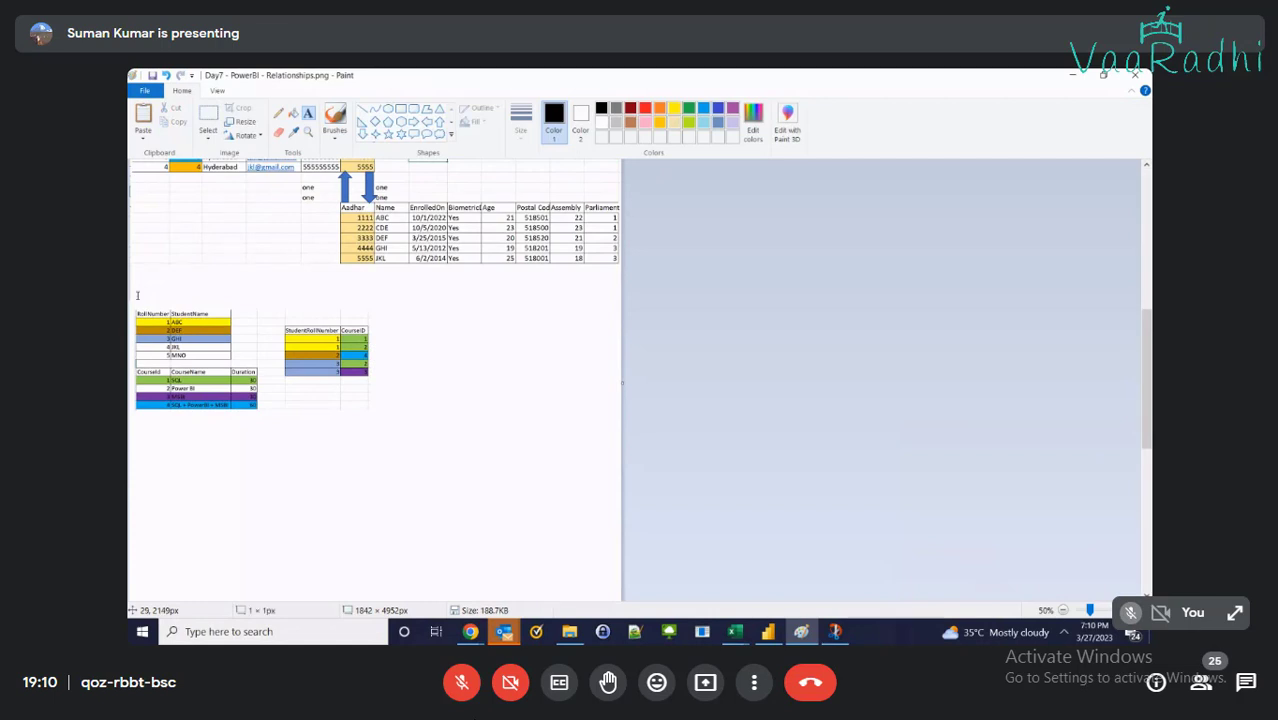
{"action": "left_click", "coordinate": [135, 296]}
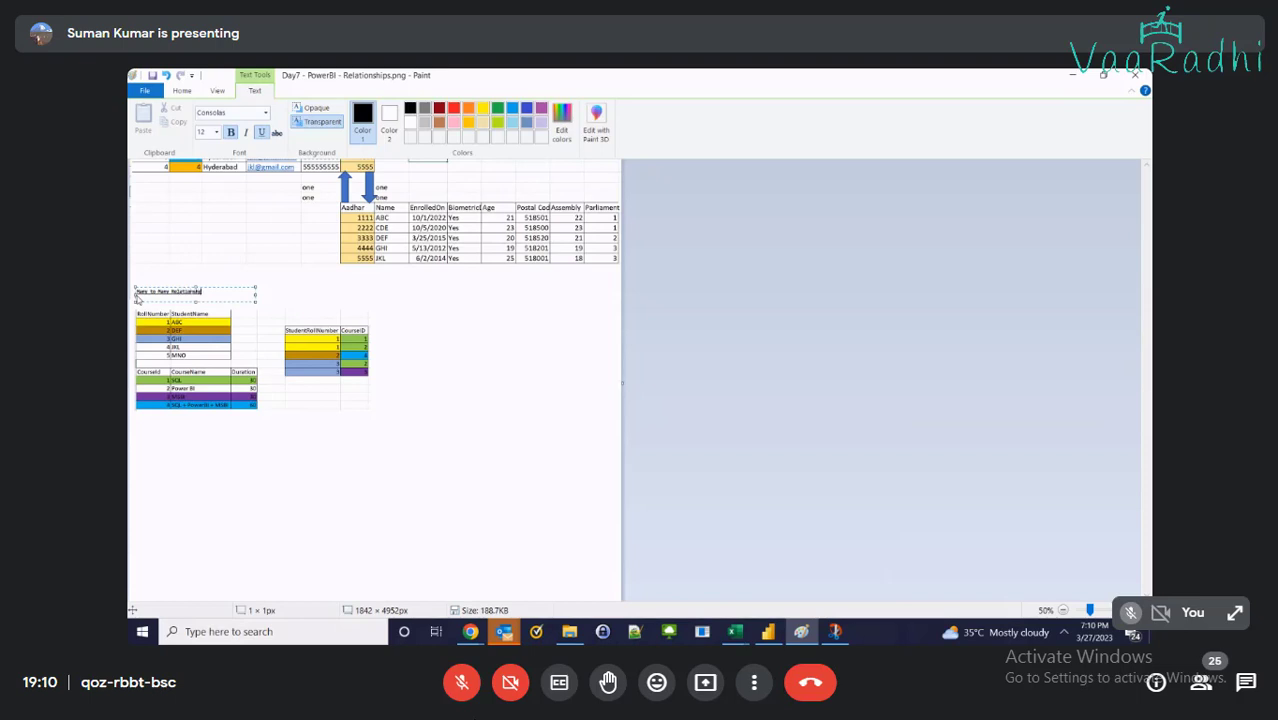
{"action": "key", "text": "ctrl+a"}
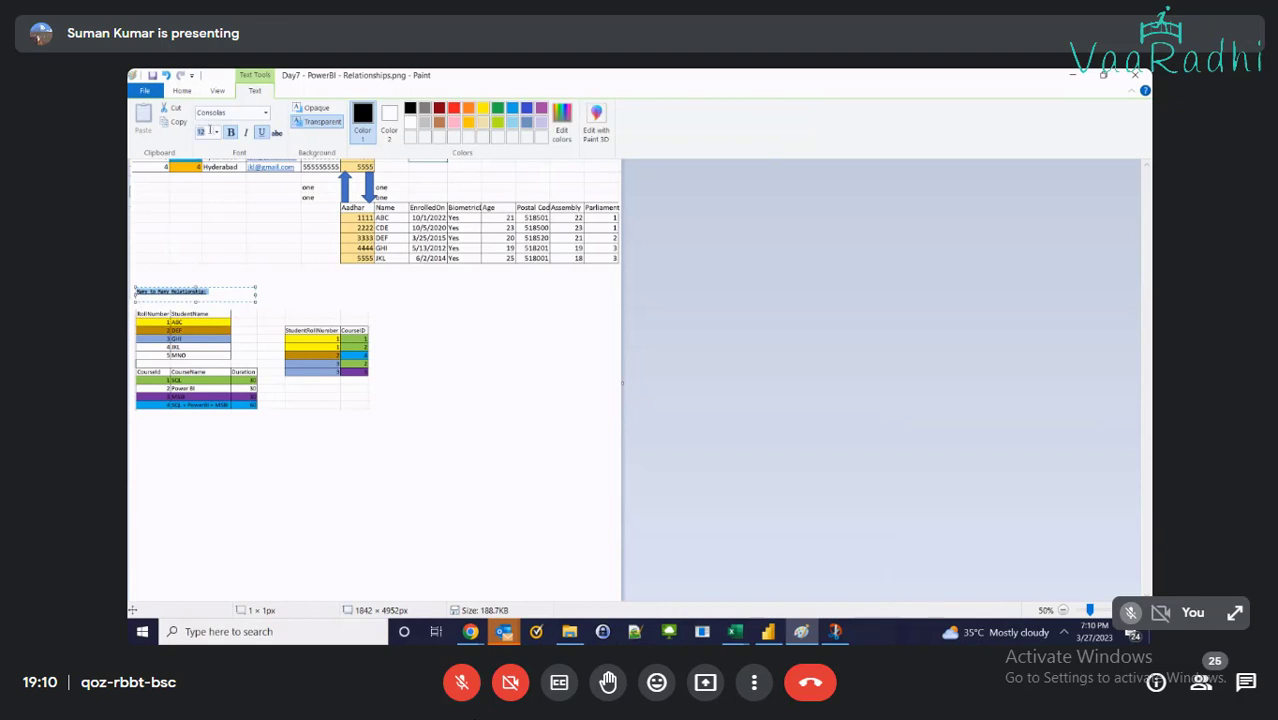
{"action": "type", "text": "16"}
{"action": "key", "text": "Return"}
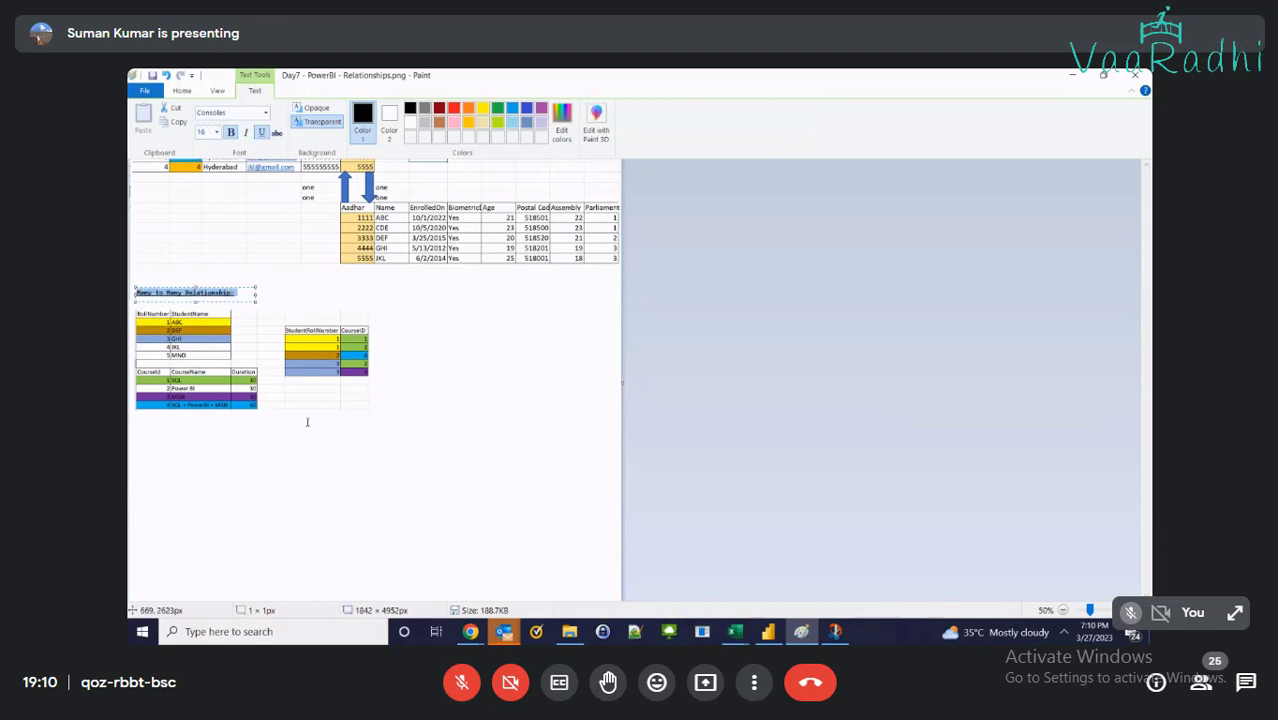
{"action": "left_click", "coordinate": [307, 453]}
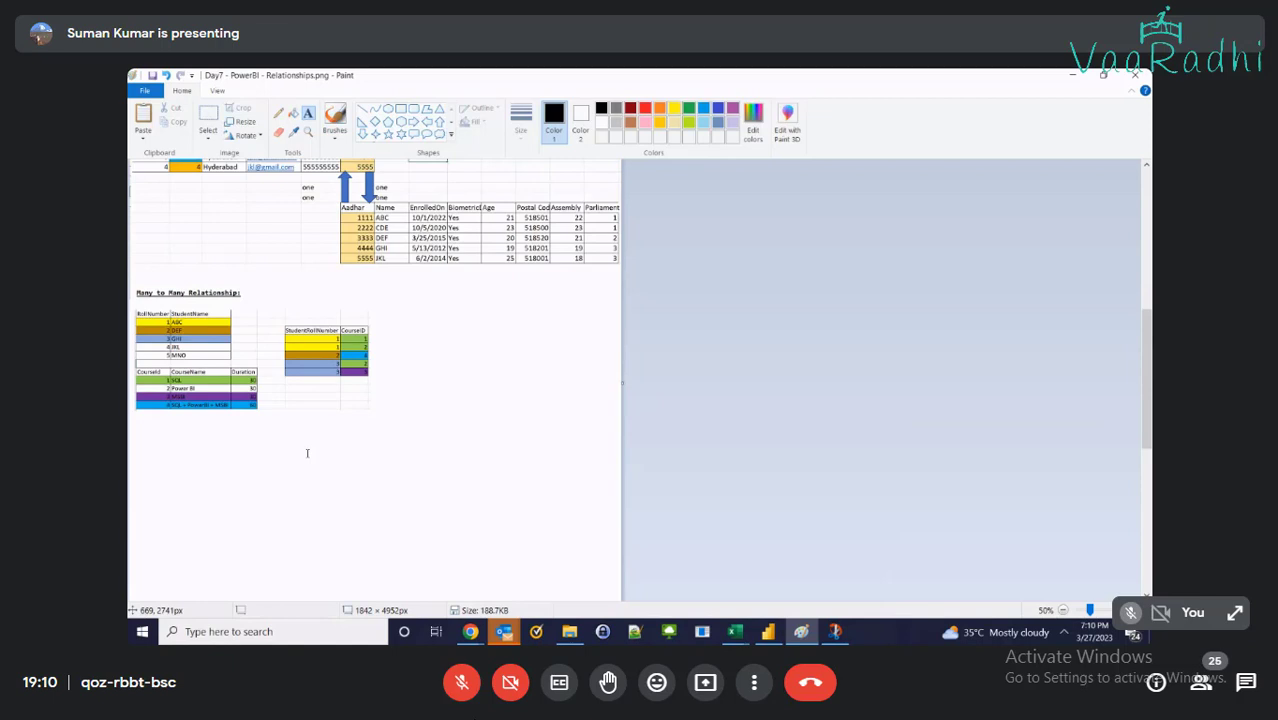
{"action": "key", "text": "alt+Tab"}
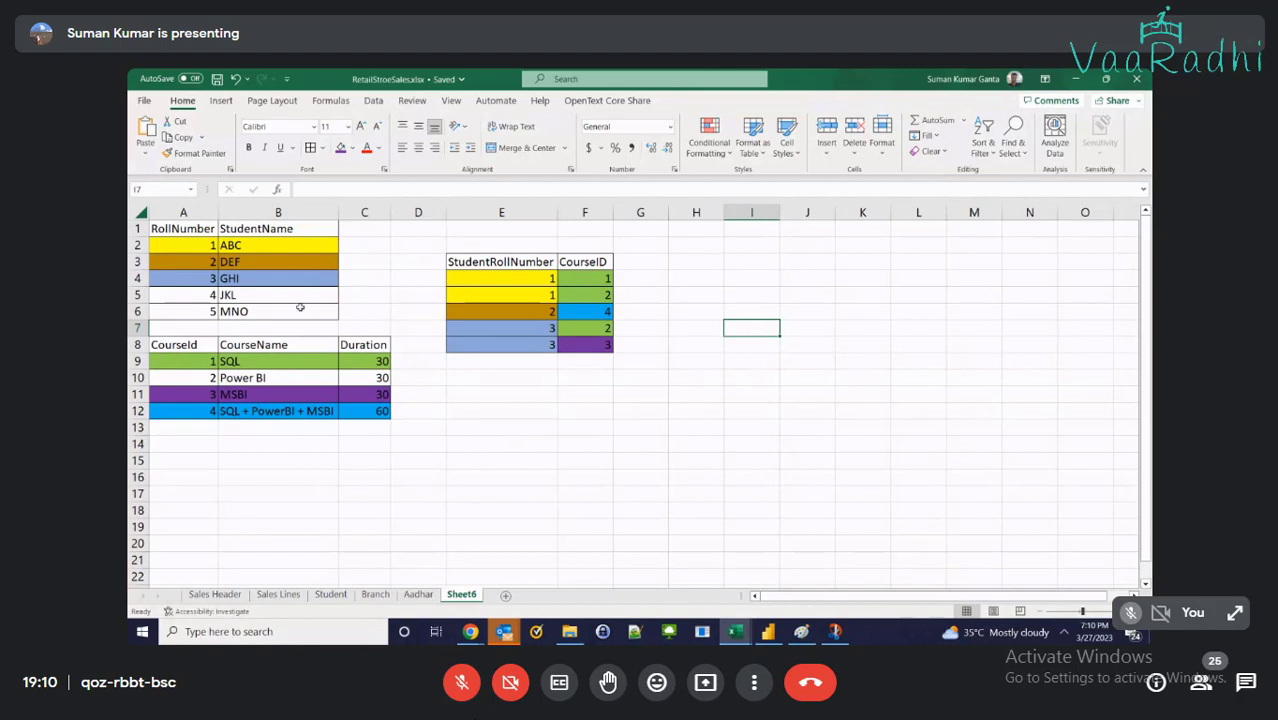
Draw a right block arrow across row 4 from the student table to the bridge table
{"action": "left_click", "coordinate": [589, 429]}
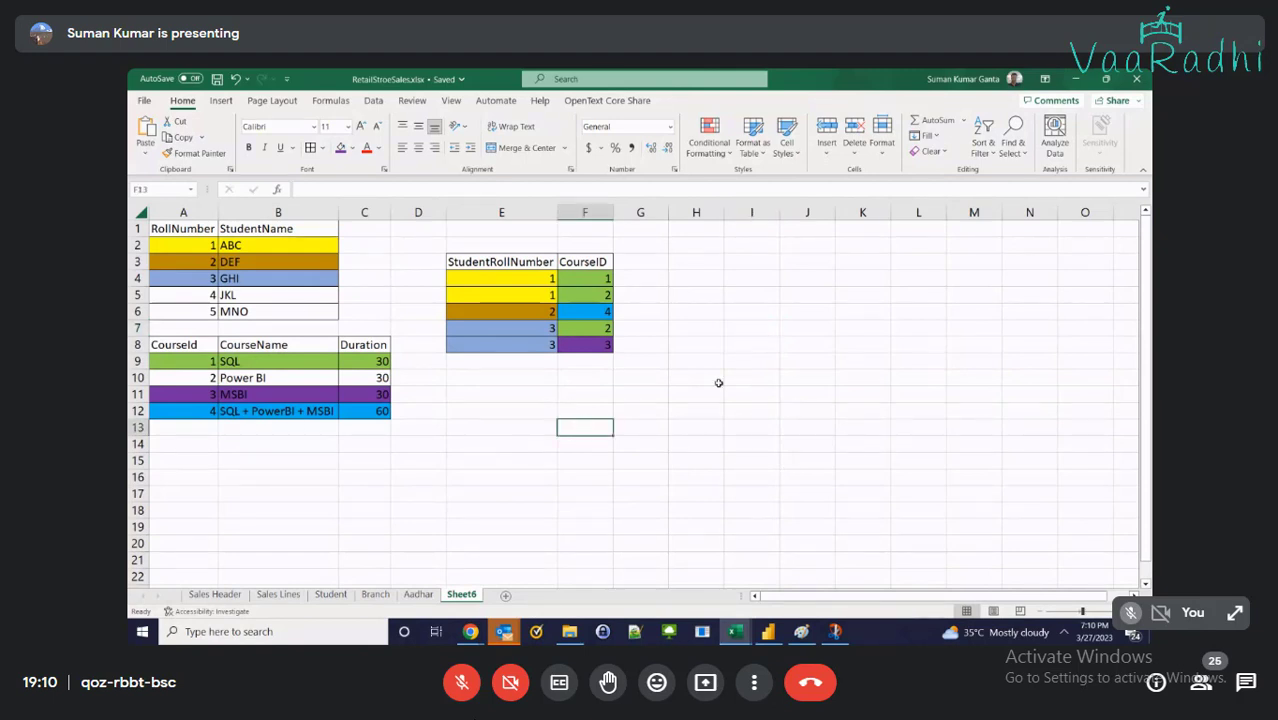
{"action": "left_click", "coordinate": [658, 396]}
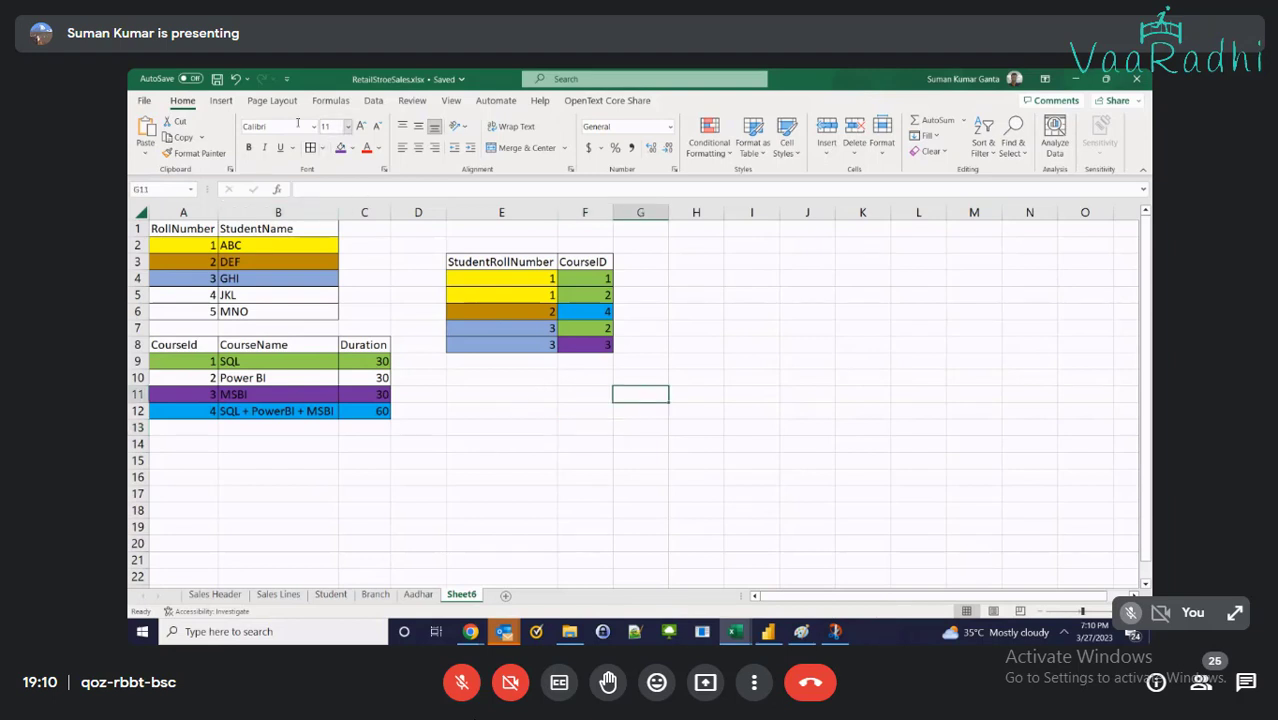
{"action": "left_click", "coordinate": [221, 100]}
{"action": "left_click", "coordinate": [322, 120]}
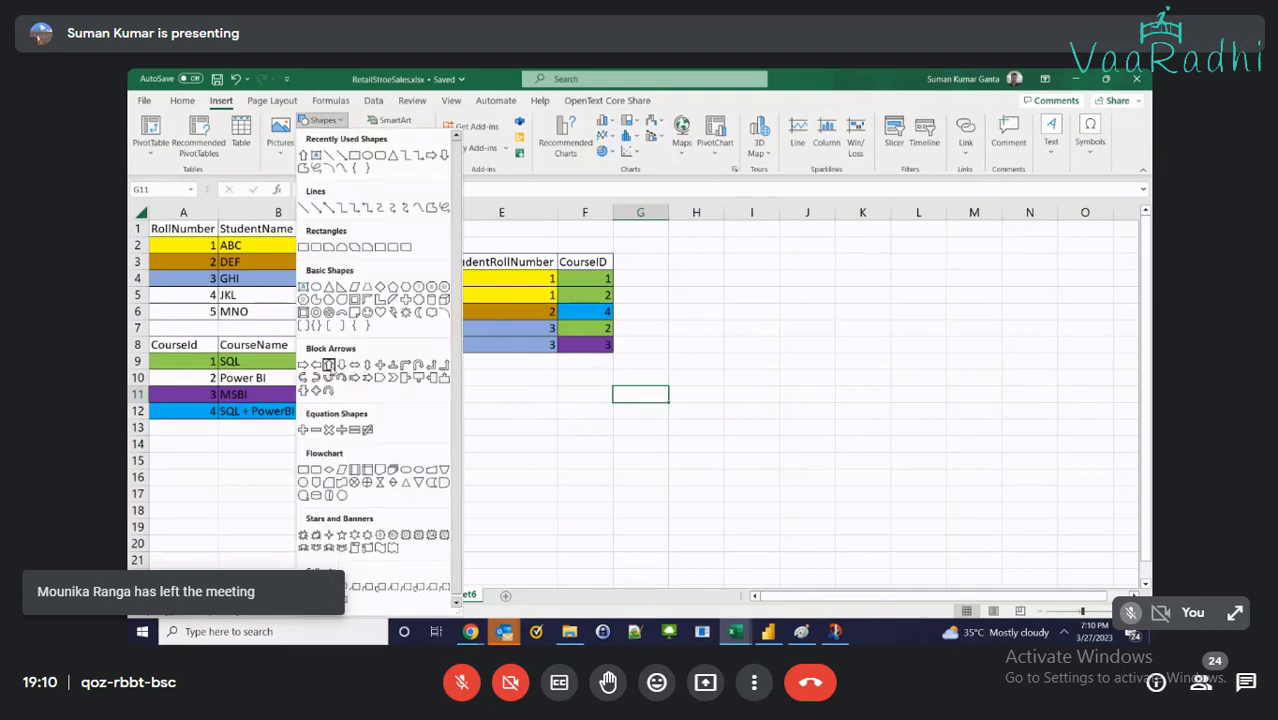
{"action": "left_click", "coordinate": [316, 364]}
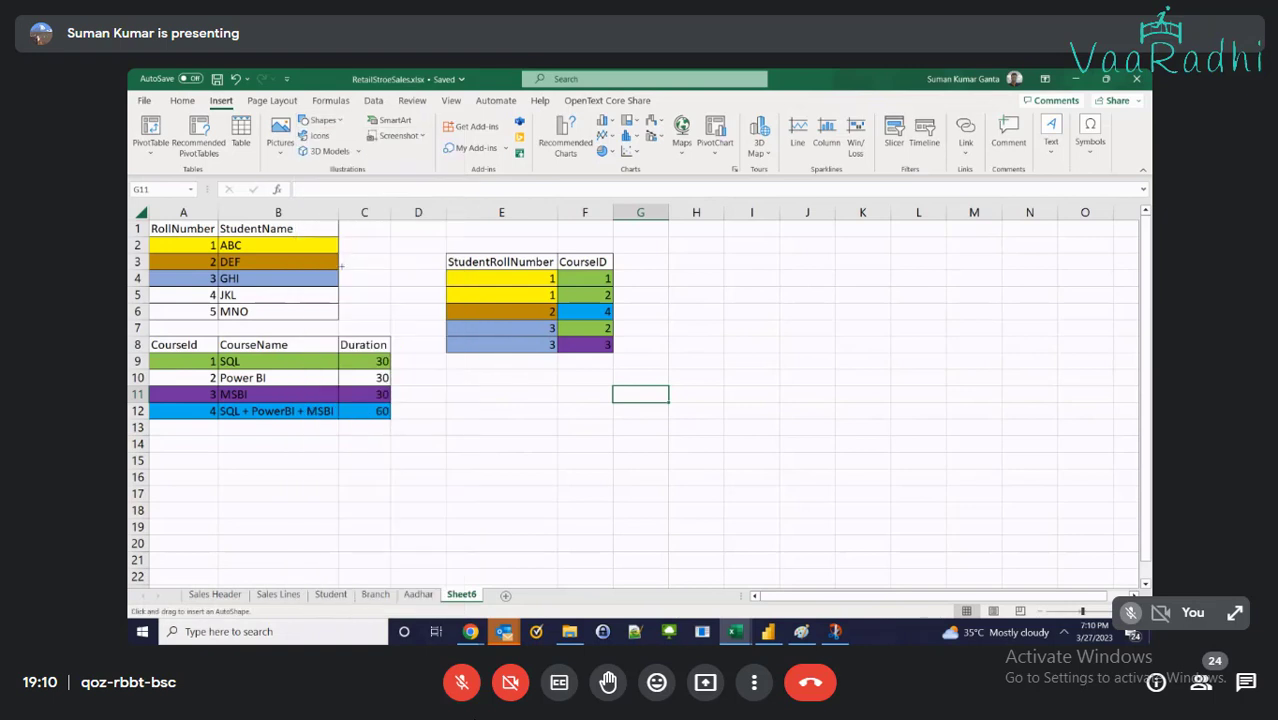
{"action": "left_click_drag", "start_coordinate": [341, 265], "coordinate": [443, 280]}
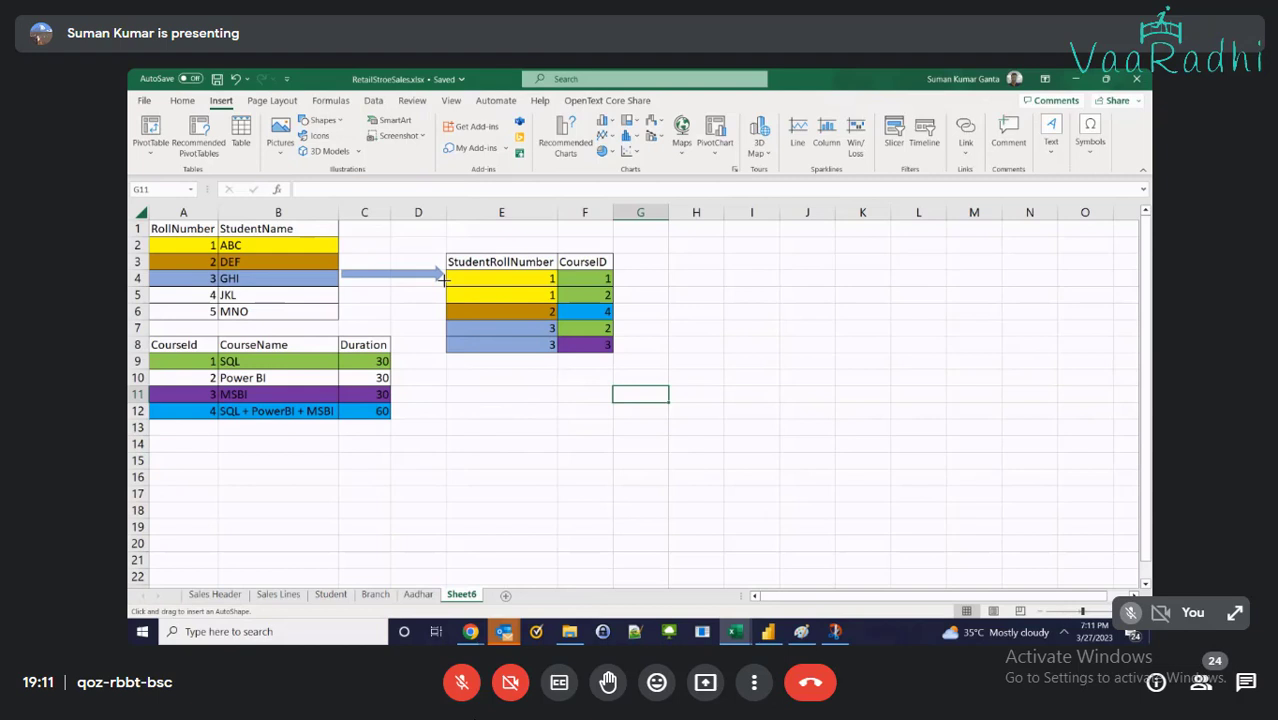
{"action": "left_click_drag", "start_coordinate": [443, 280], "coordinate": [443, 280]}
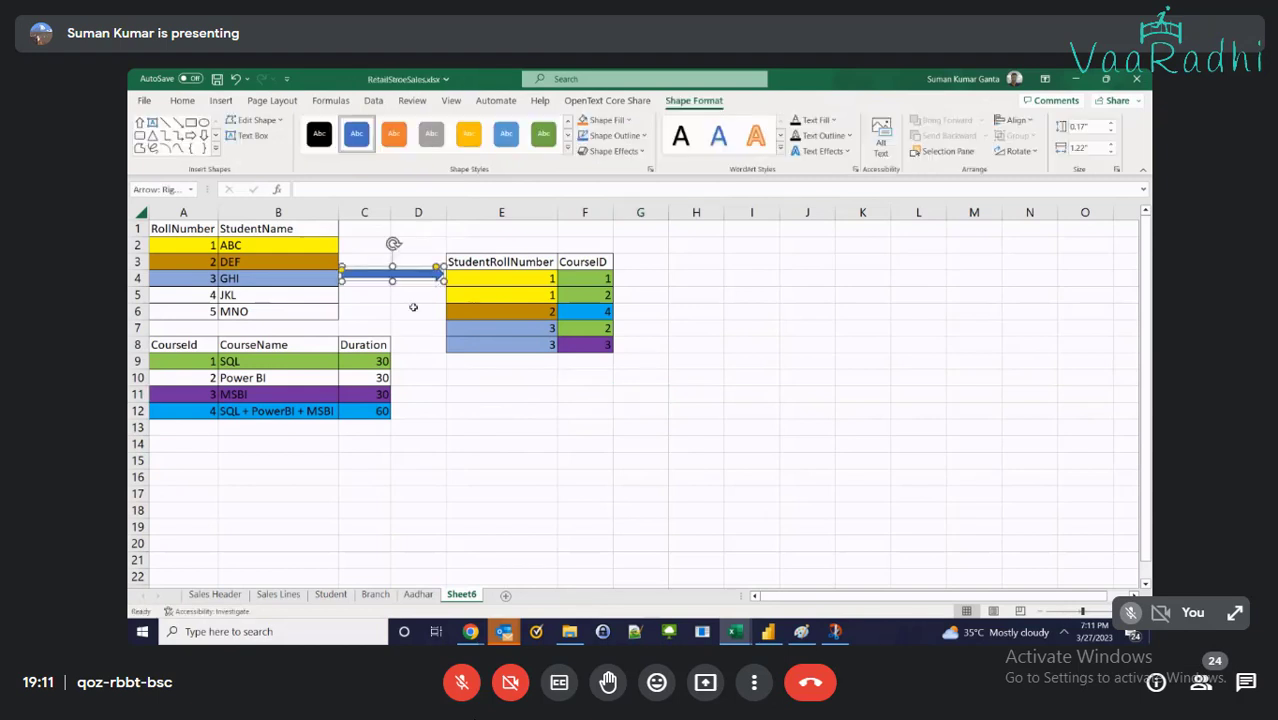
{"action": "left_click", "coordinate": [413, 307]}
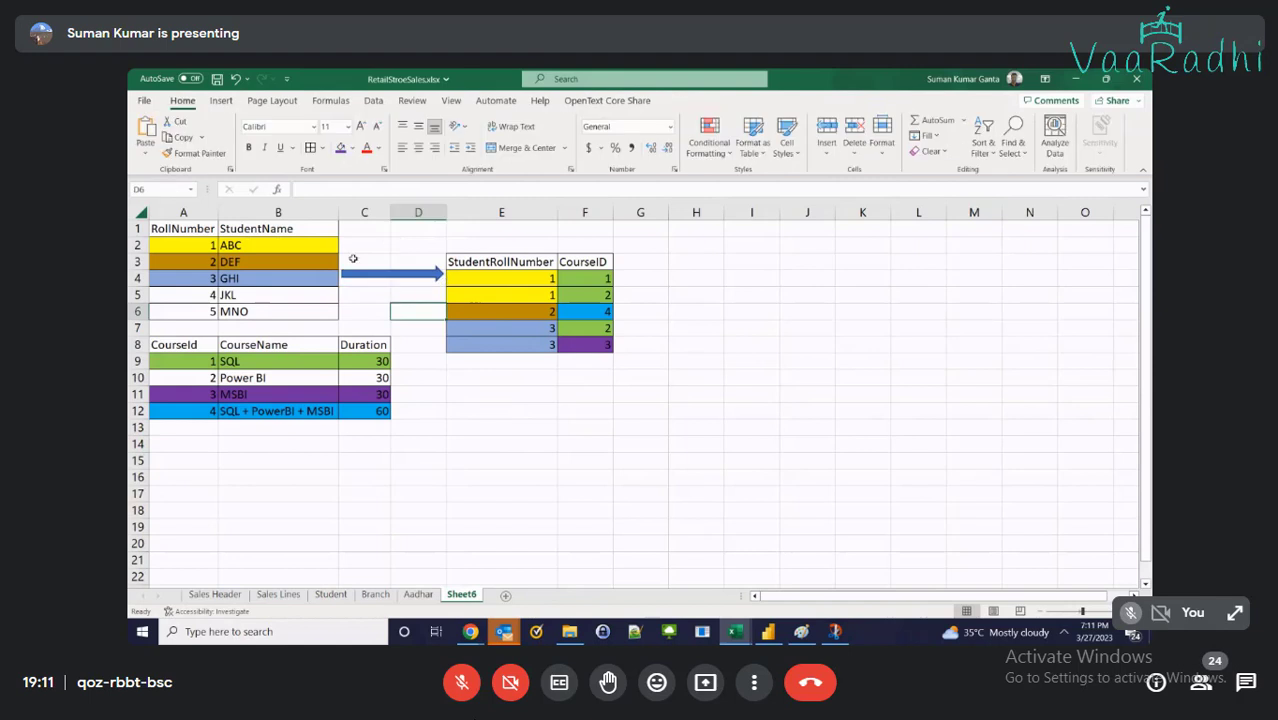
Label the arrow 'one' in C3 and 'Many' in D3
{"action": "left_click", "coordinate": [354, 262]}
{"action": "type", "text": "one"}
{"action": "key", "text": "Tab"}
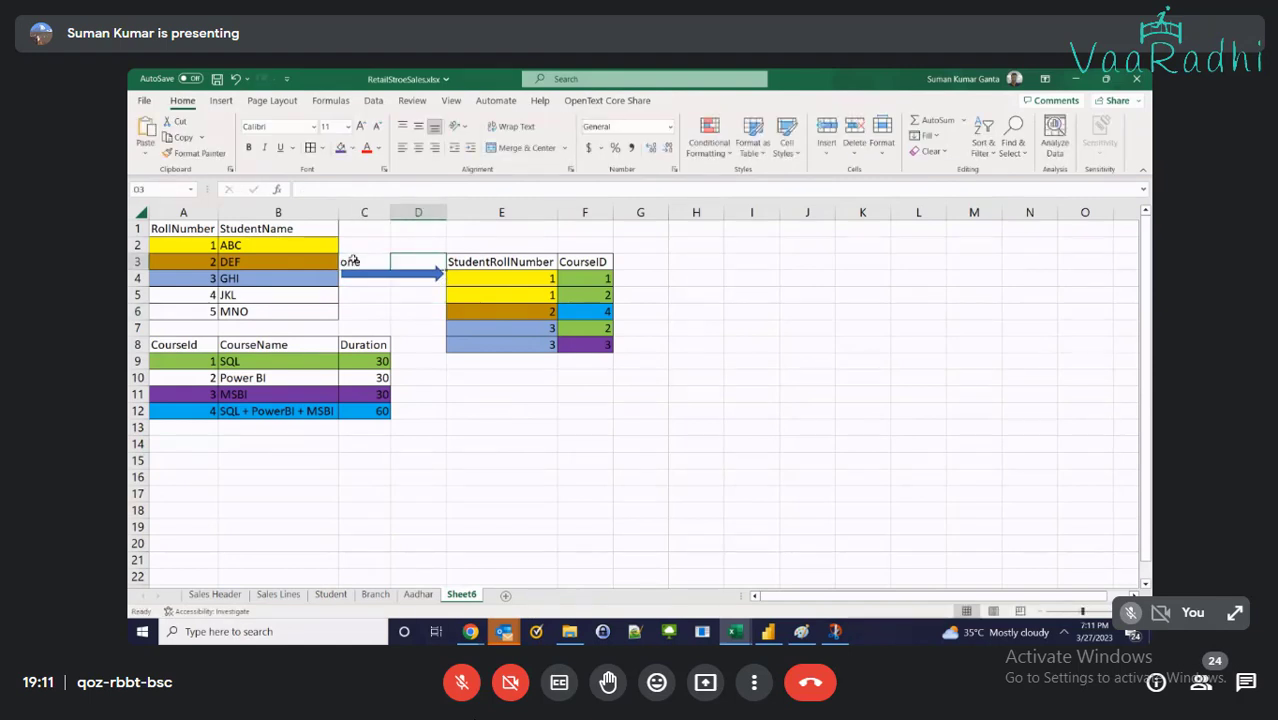
{"action": "type", "text": "Many"}
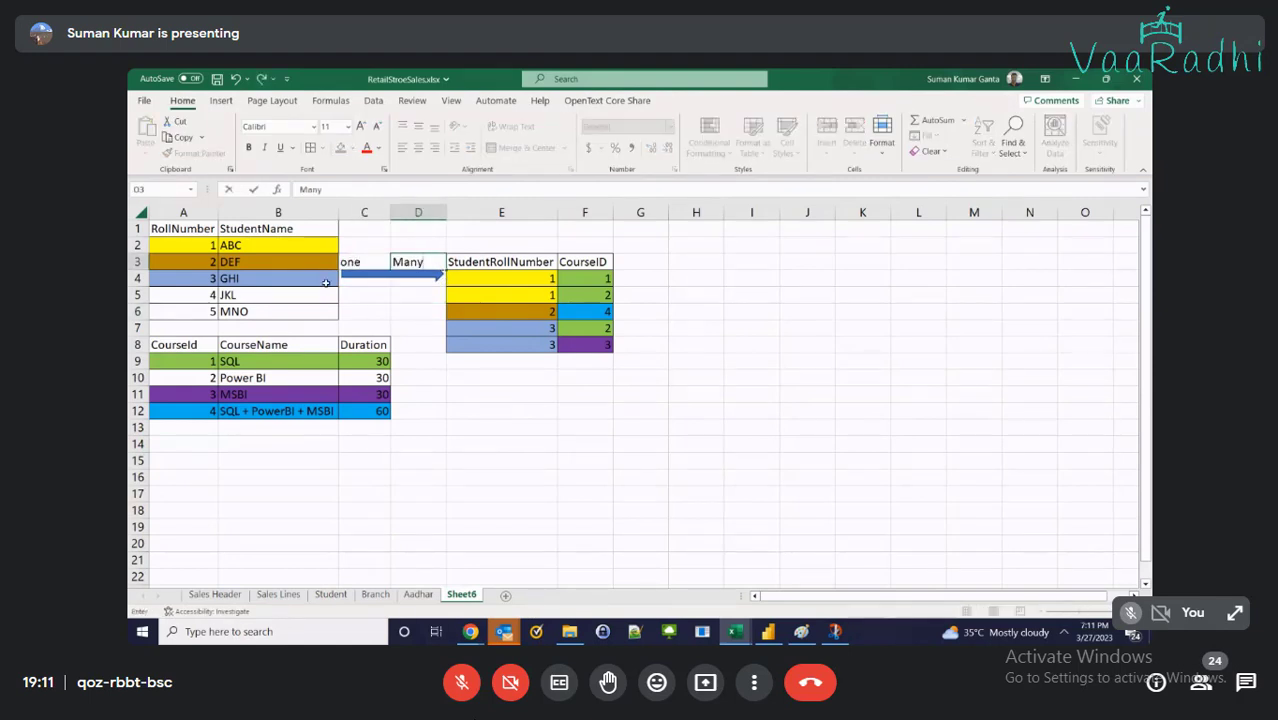
{"action": "left_click", "coordinate": [326, 283]}
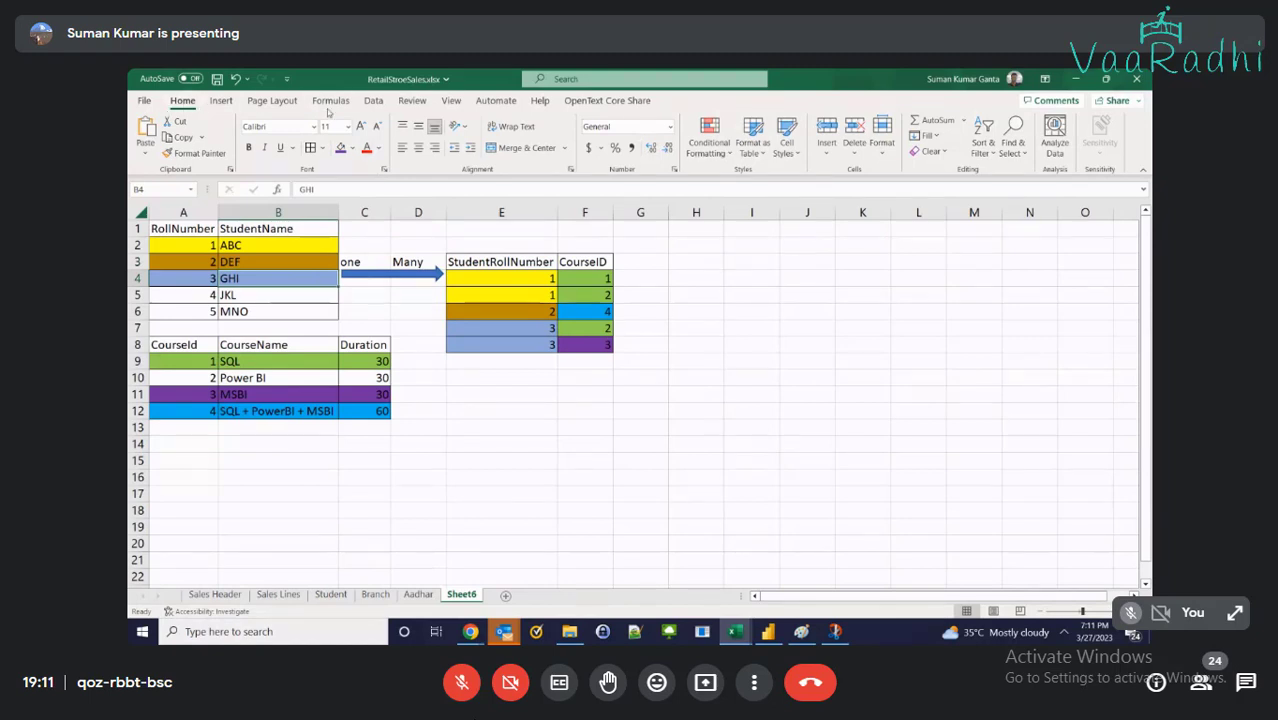
{"action": "left_click", "coordinate": [221, 100]}
{"action": "left_click", "coordinate": [322, 120]}
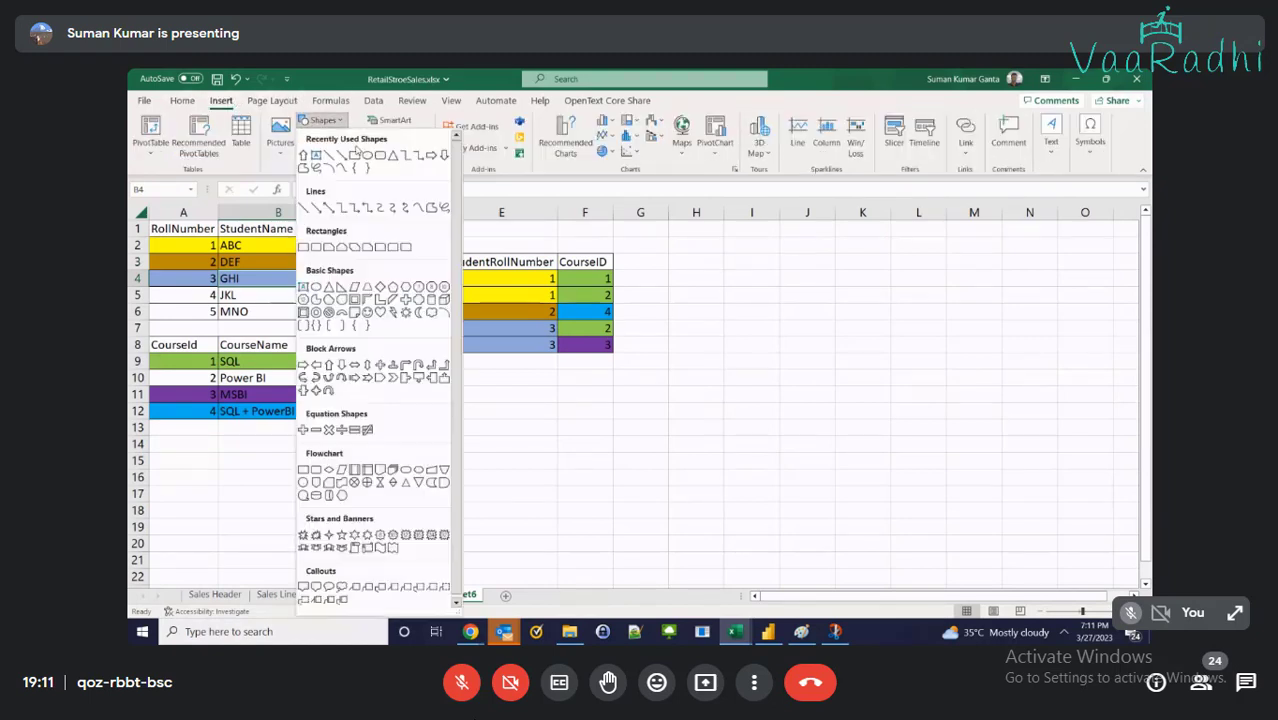
Draw a left arrow from the bridge table to the student table, labelled 'Many' in D6 and 'One' in C6
{"action": "left_click", "coordinate": [315, 364]}
{"action": "left_click_drag", "start_coordinate": [442, 295], "coordinate": [342, 295]}
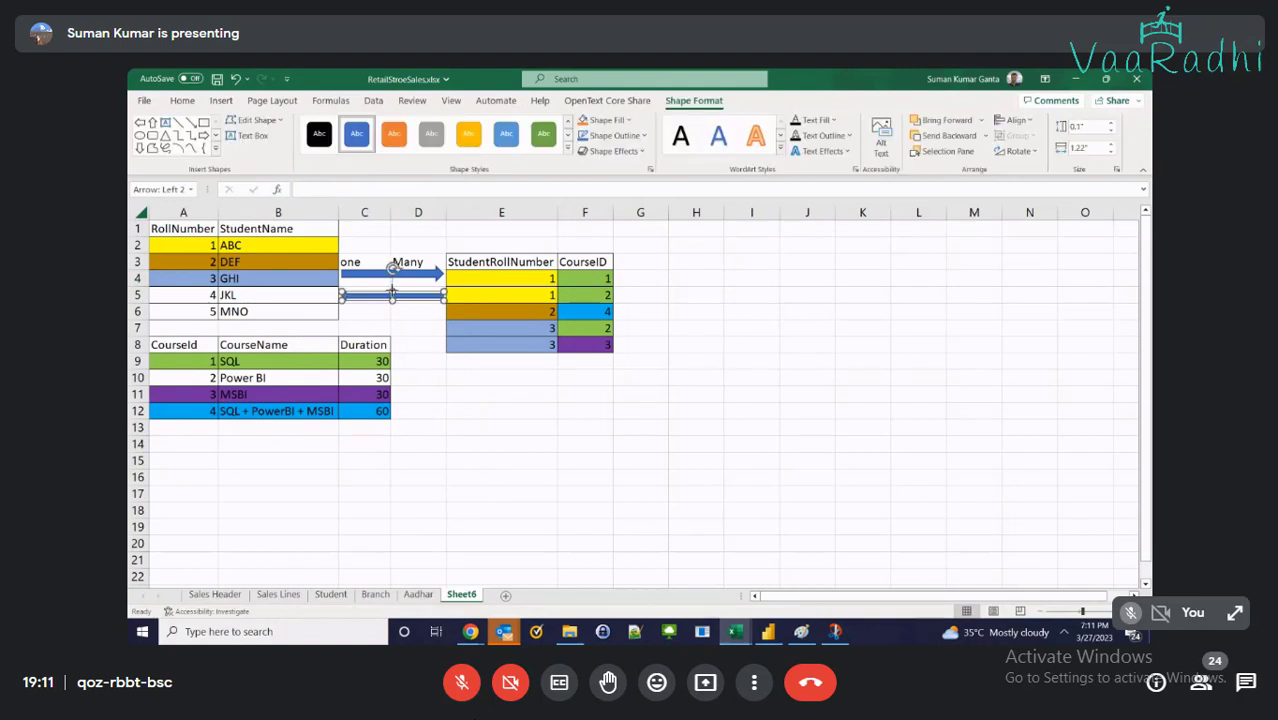
{"action": "left_click", "coordinate": [417, 309]}
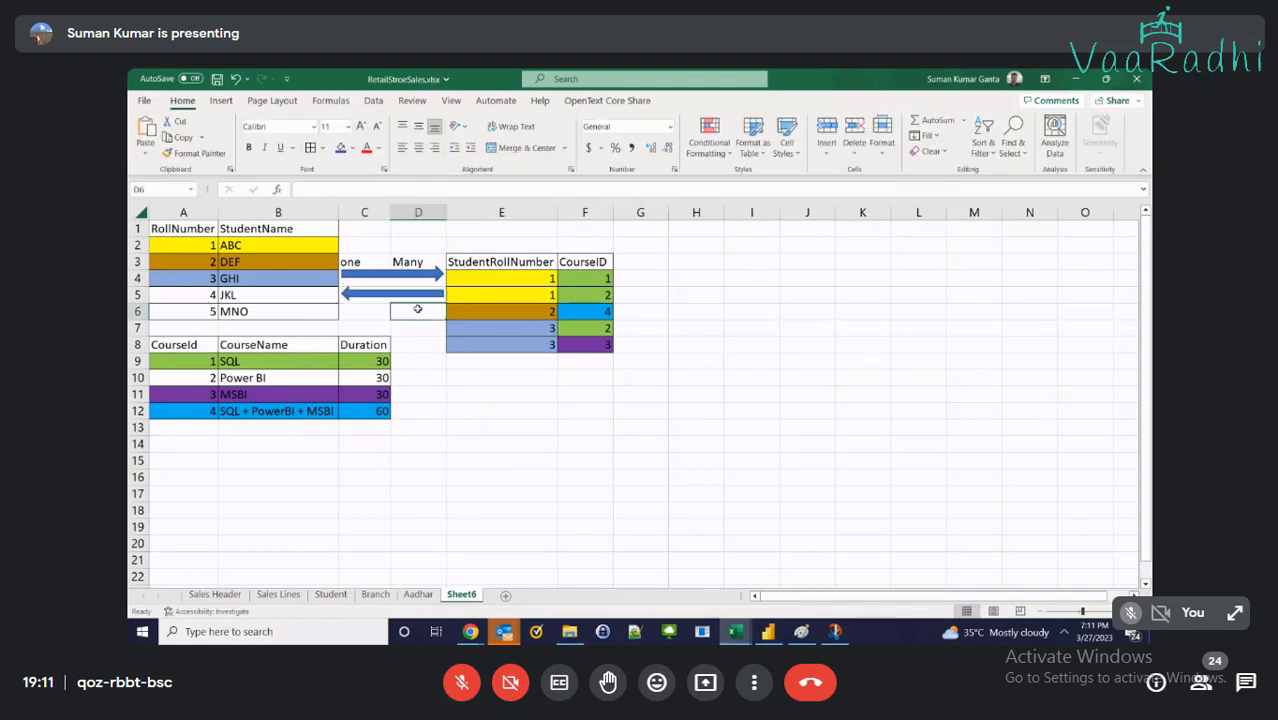
{"action": "type", "text": "Many"}
{"action": "key", "text": "Left"}
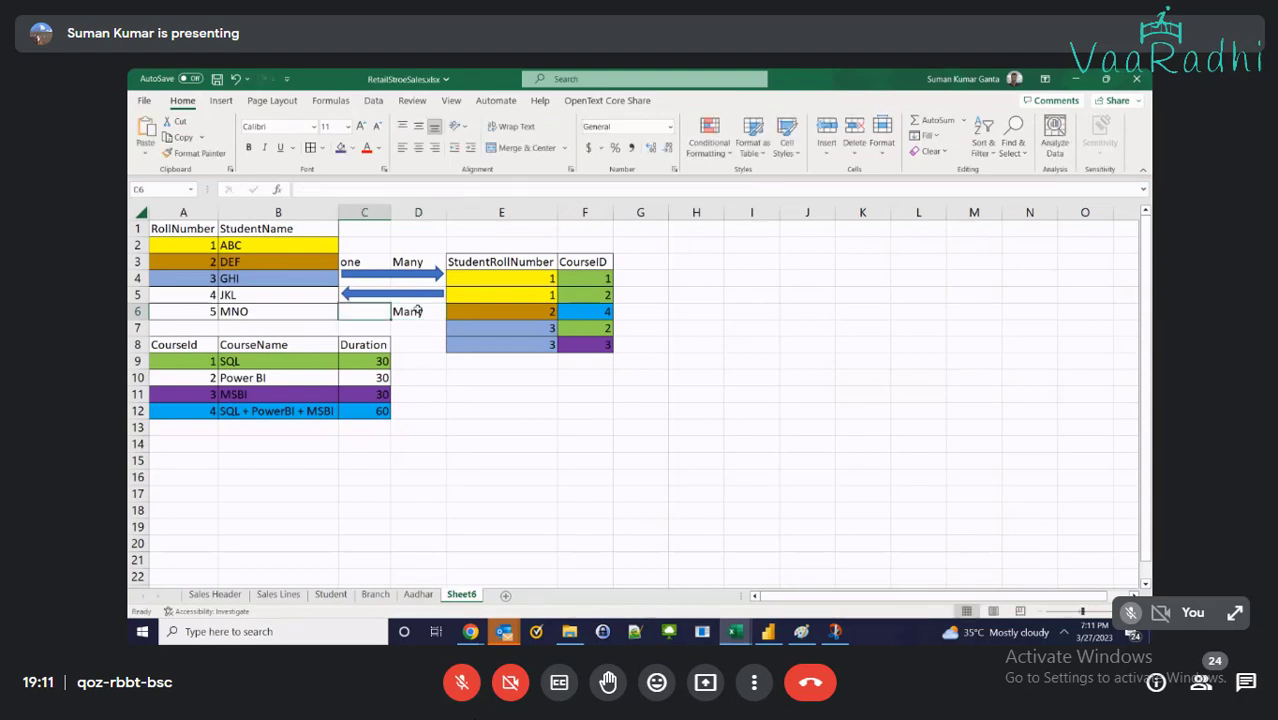
{"action": "type", "text": "One"}
{"action": "key", "text": "Return"}
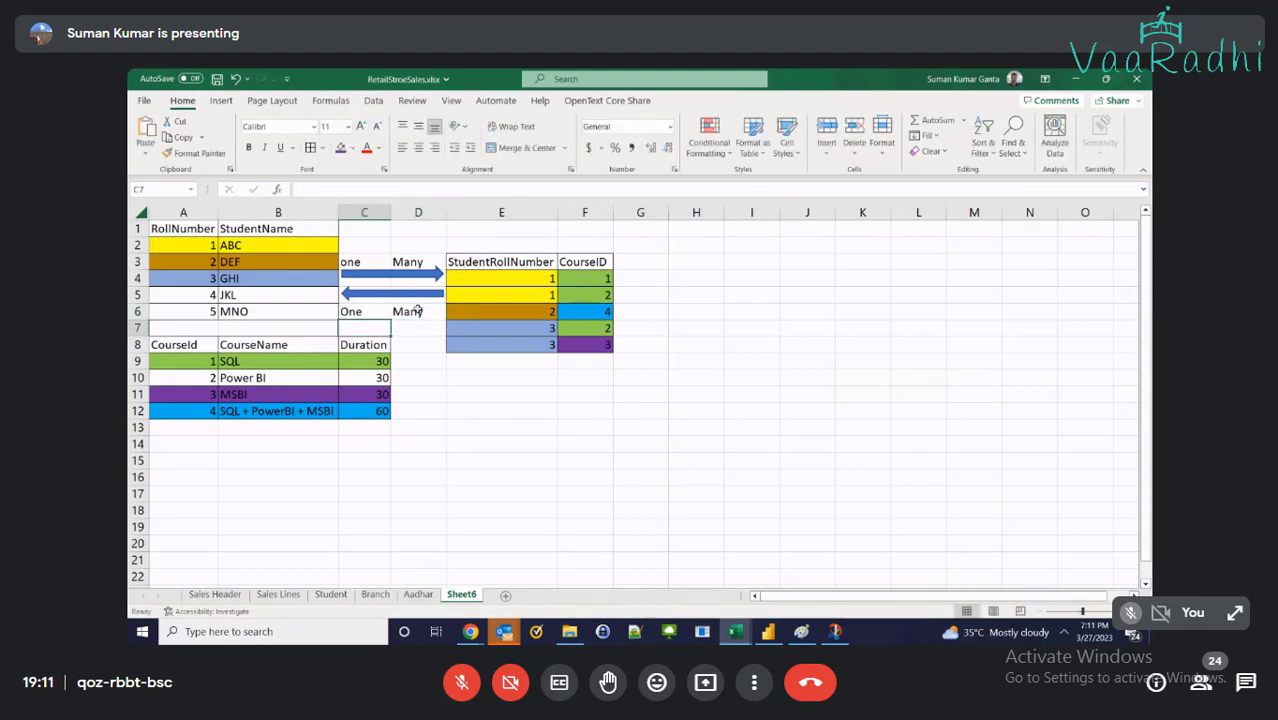
Copy the row-4 right arrow and place the shortened copy in row 9 beside the course table
{"action": "left_click", "coordinate": [600, 448]}
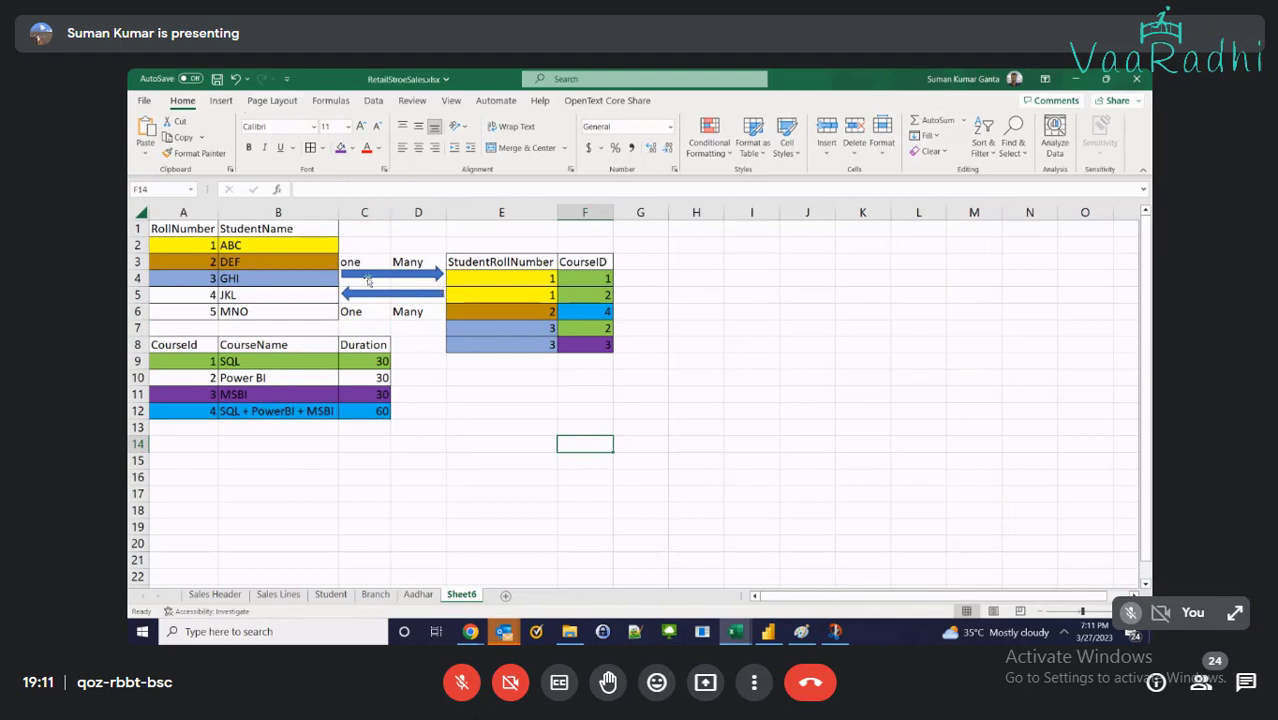
{"action": "left_click", "coordinate": [368, 281]}
{"action": "key", "text": "ctrl+c"}
{"action": "left_click", "coordinate": [425, 355]}
{"action": "key", "text": "ctrl+v"}
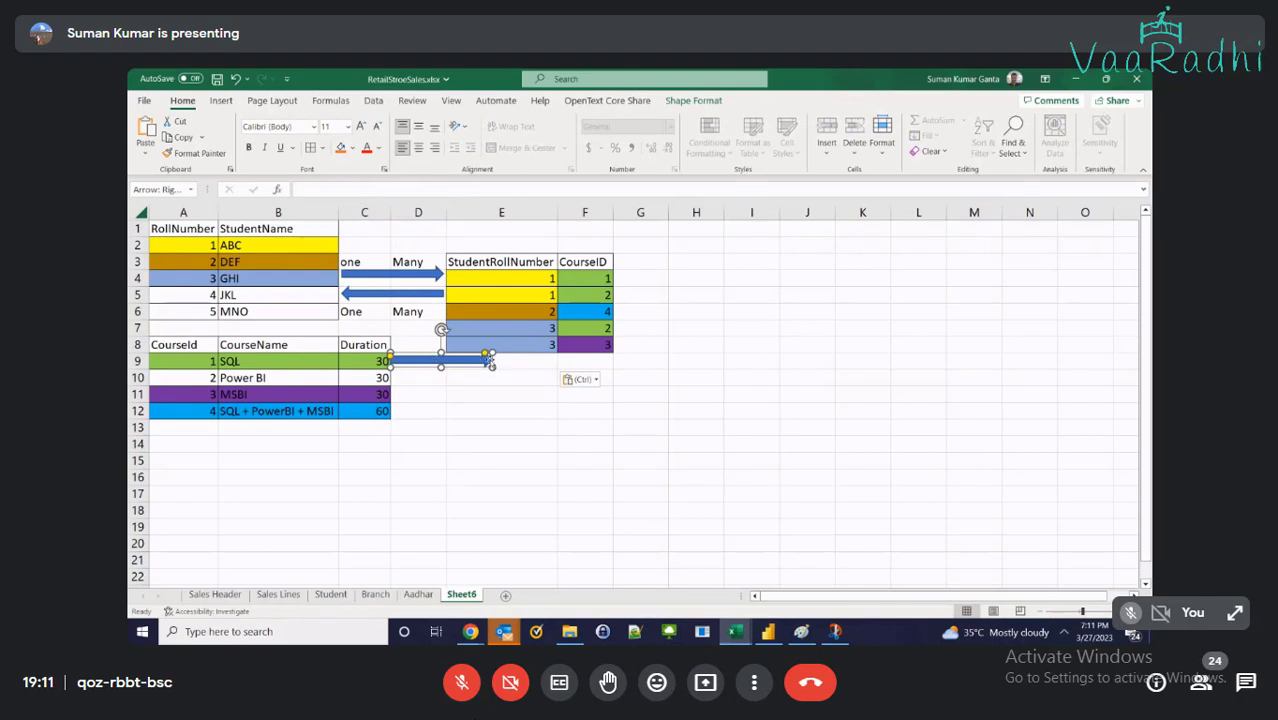
{"action": "left_click_drag", "start_coordinate": [494, 365], "coordinate": [410, 344]}
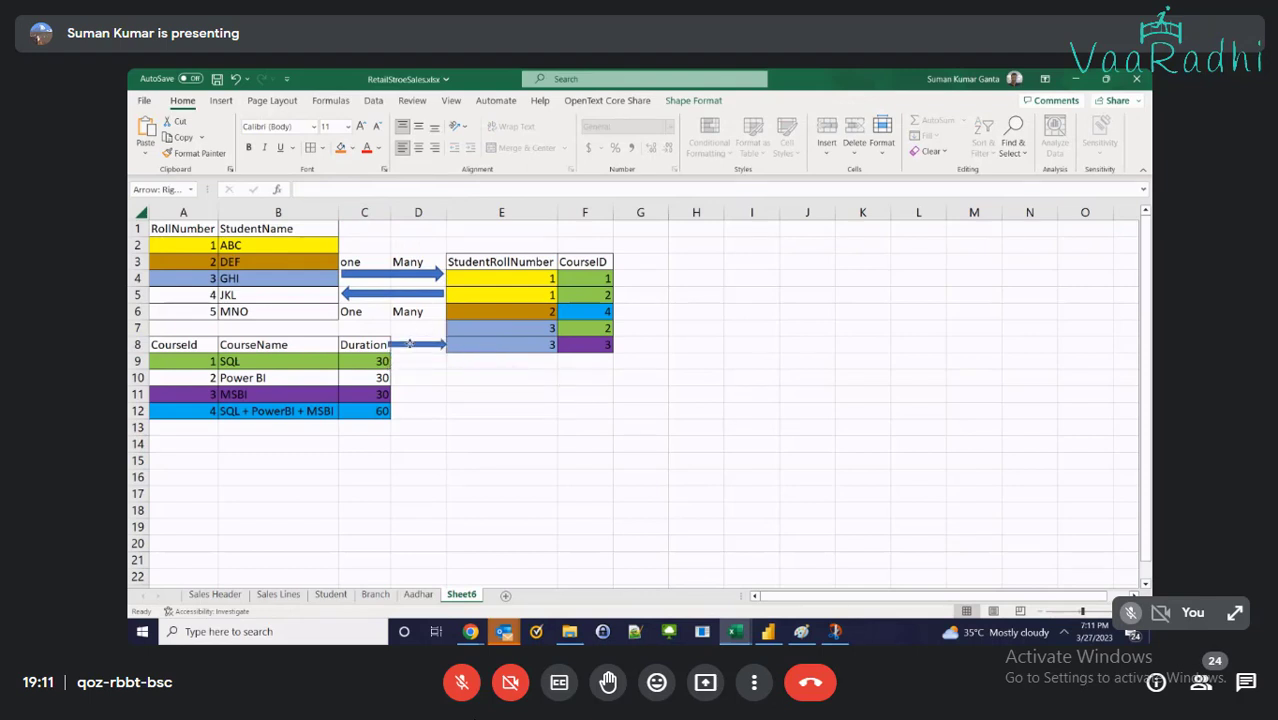
{"action": "left_click", "coordinate": [403, 329]}
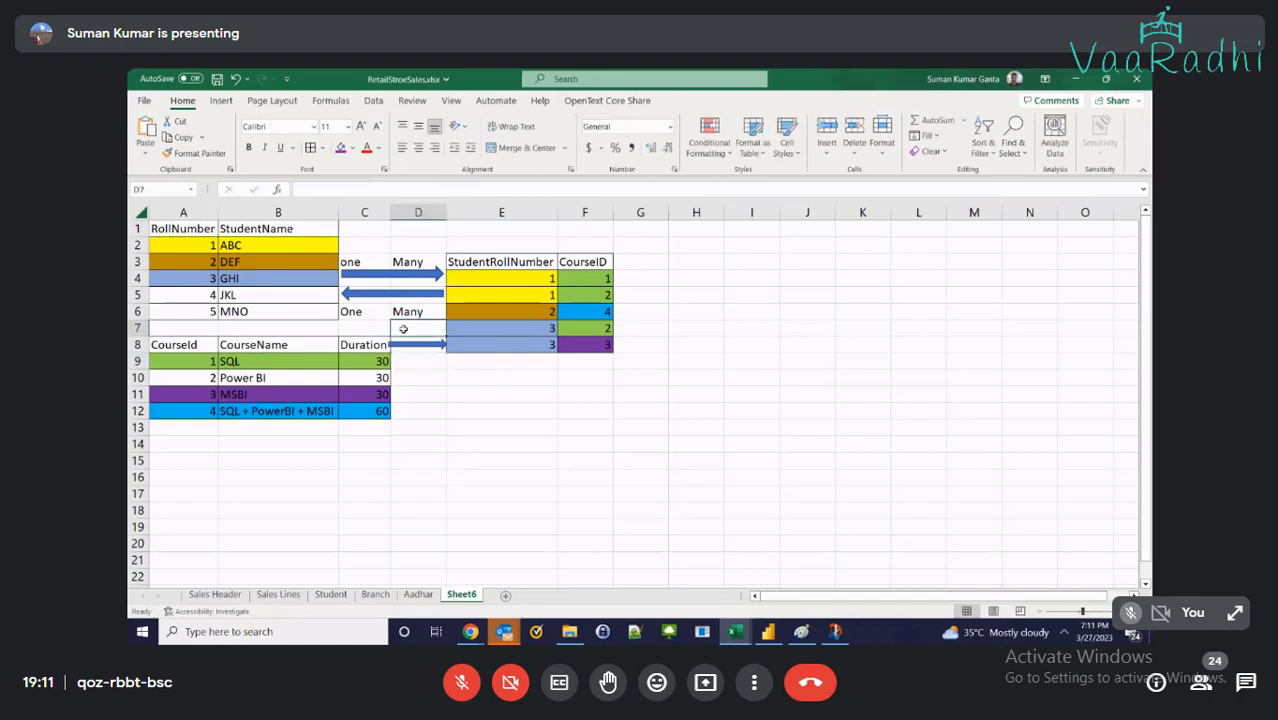
{"action": "left_click_drag", "start_coordinate": [406, 345], "coordinate": [410, 366]}
{"action": "left_click", "coordinate": [414, 388]}
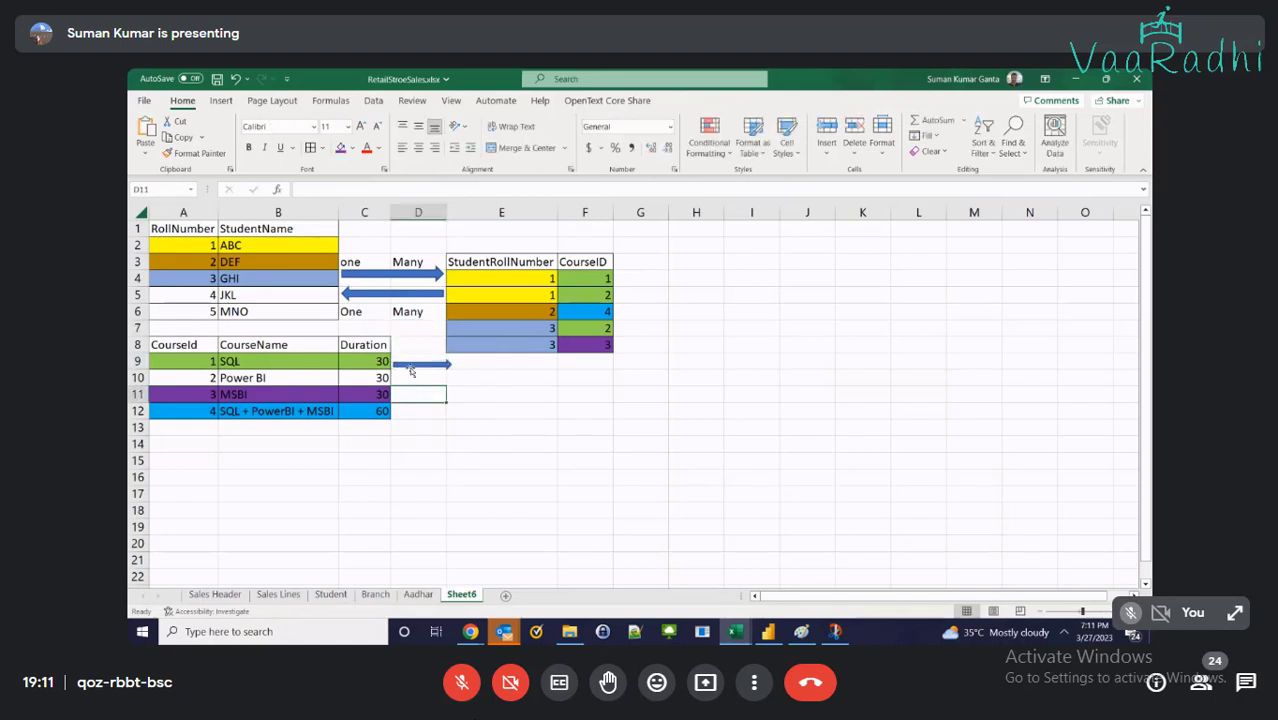
Label that arrow 'one to many' in D9 and nudge the arrow slightly lower
{"action": "left_click", "coordinate": [405, 358]}
{"action": "type", "text": "one to many"}
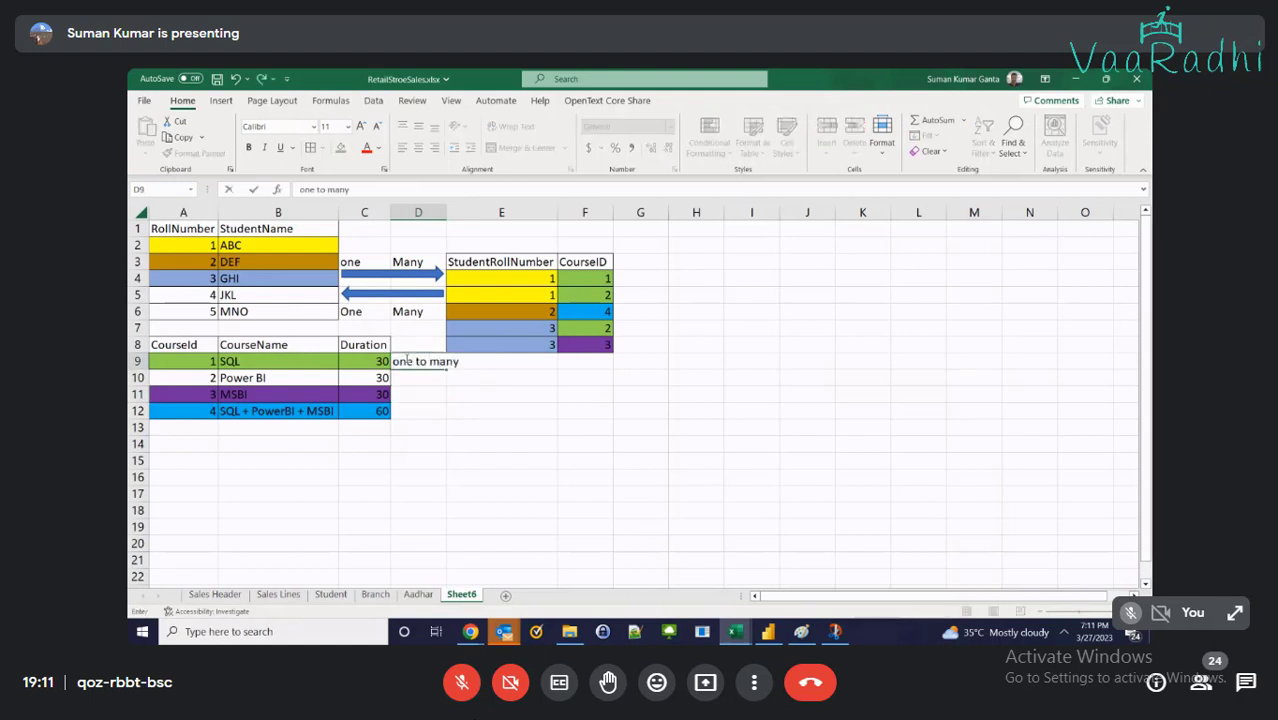
{"action": "key", "text": "Return"}
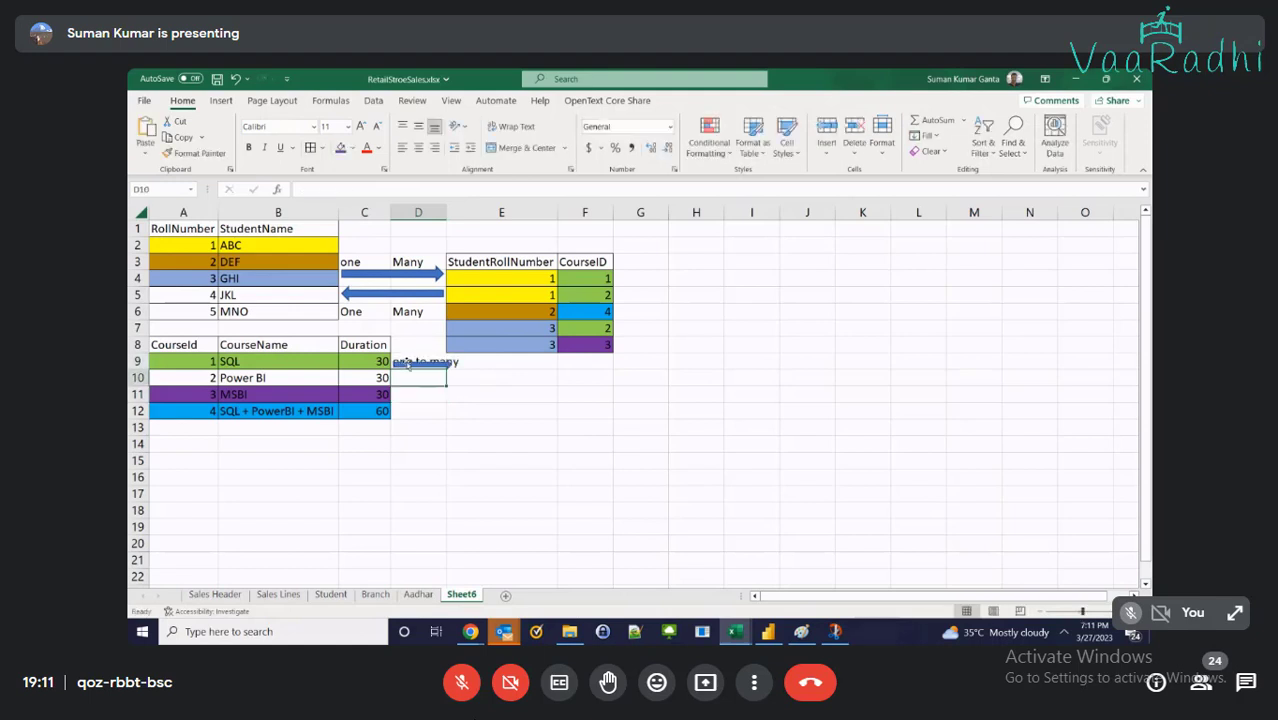
{"action": "left_click", "coordinate": [416, 366]}
{"action": "left_click_drag", "start_coordinate": [416, 368], "coordinate": [418, 371]}
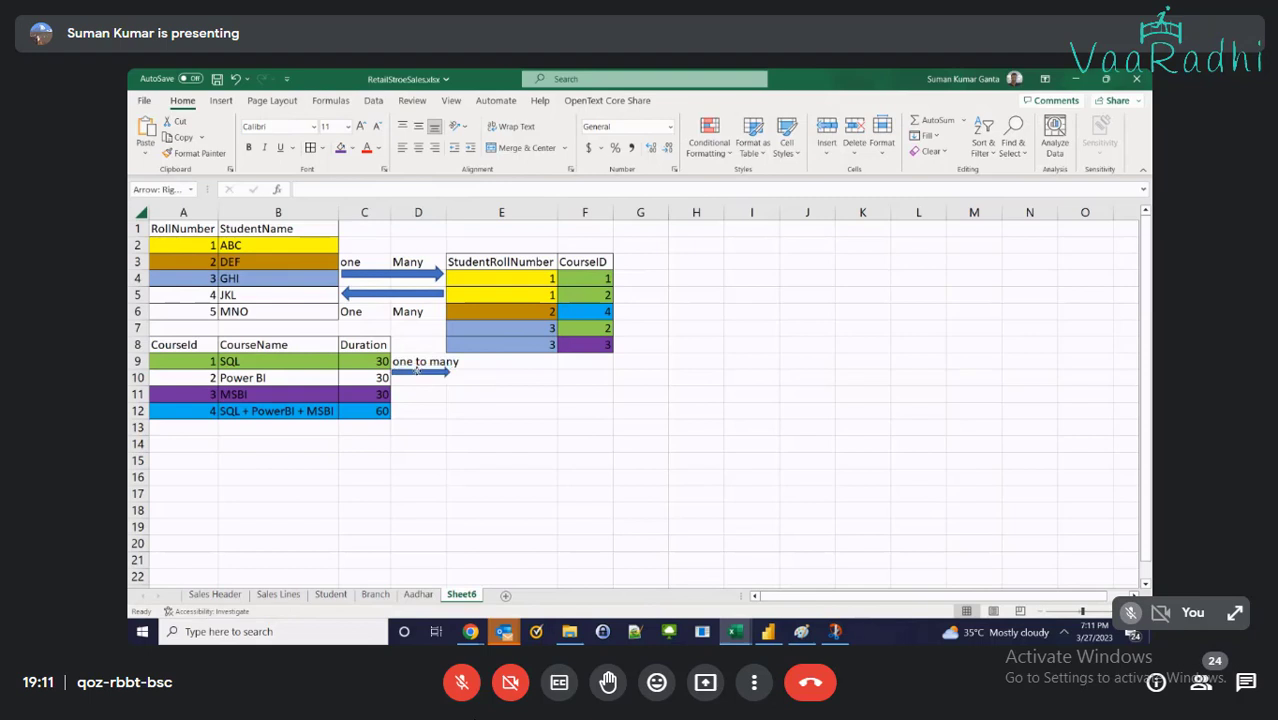
{"action": "left_click", "coordinate": [470, 394]}
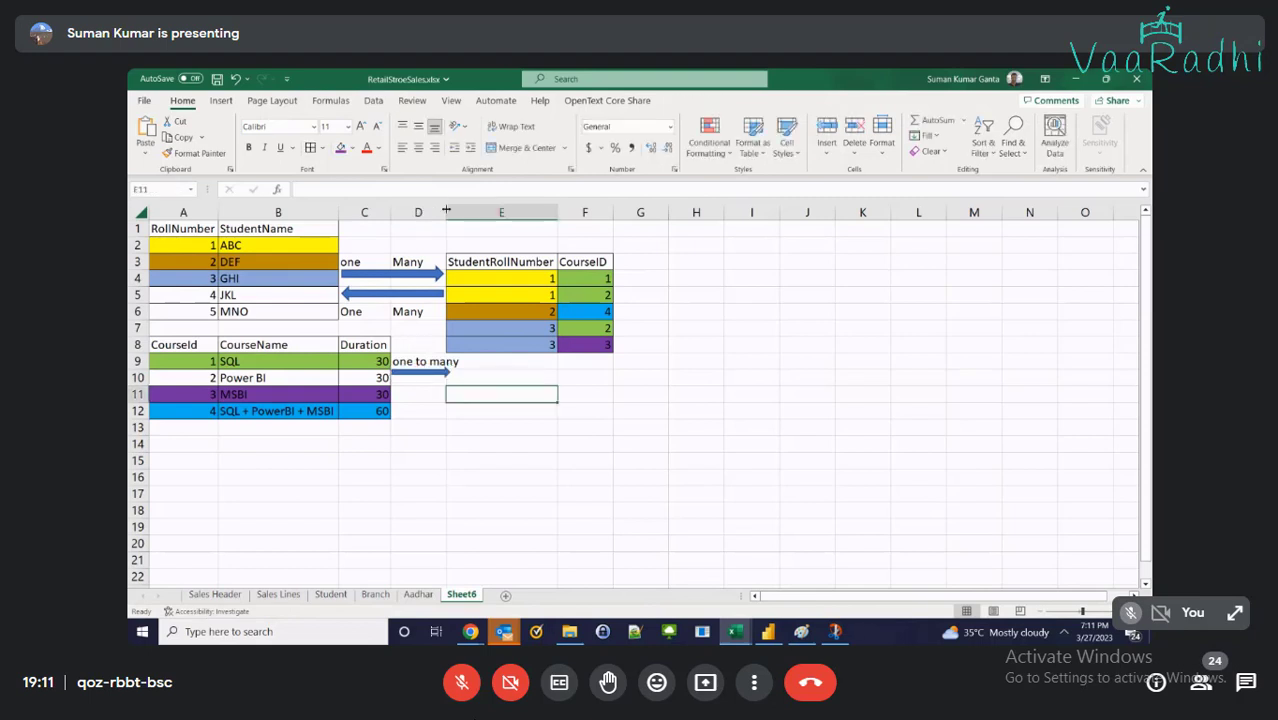
Widen column D and copy the row-5 left arrow to below row 9
{"action": "left_click_drag", "start_coordinate": [446, 210], "coordinate": [462, 210]}
{"action": "key", "text": "Return"}
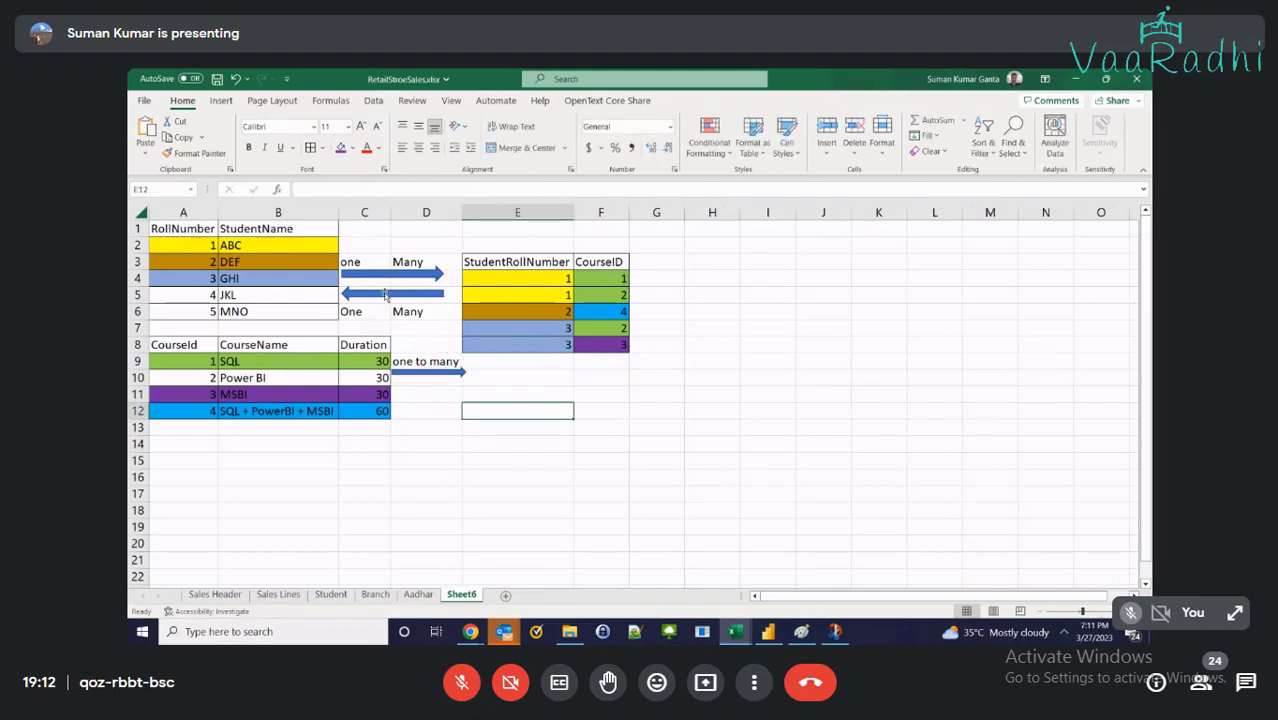
{"action": "left_click", "coordinate": [385, 294]}
{"action": "left_click_drag", "start_coordinate": [385, 294], "coordinate": [462, 389]}
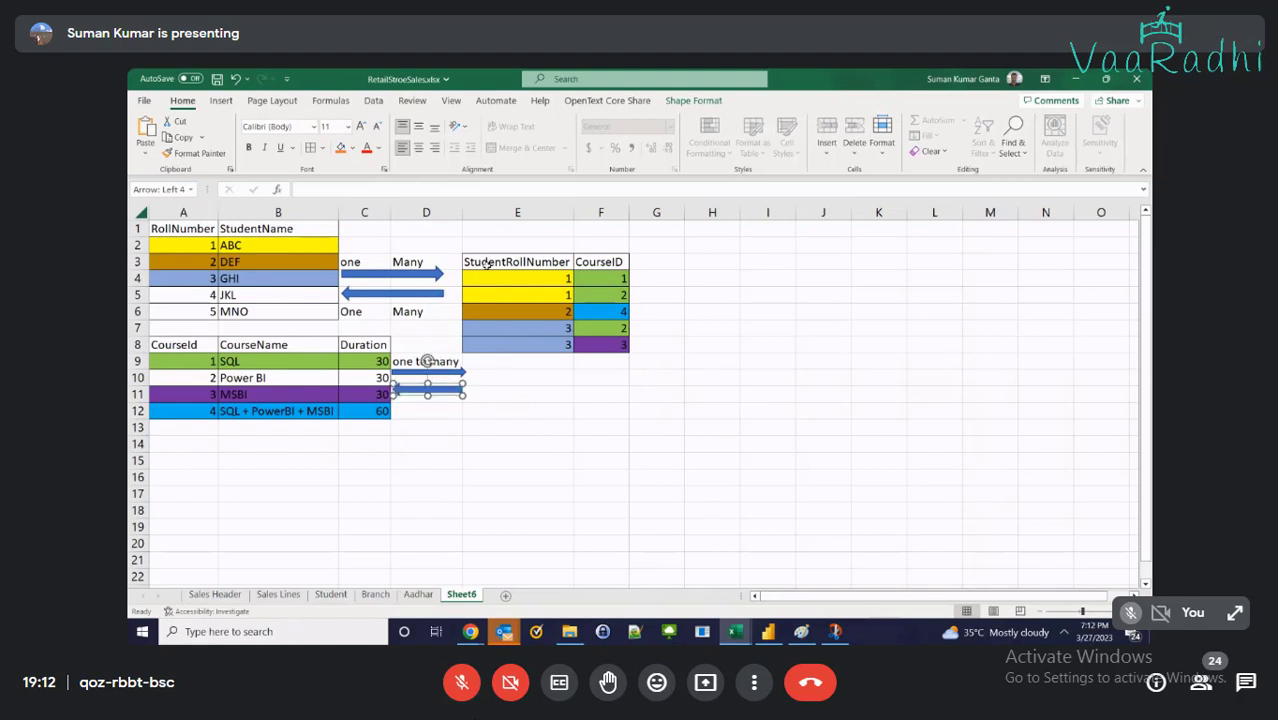
{"action": "left_click_drag", "start_coordinate": [484, 263], "coordinate": [605, 345]}
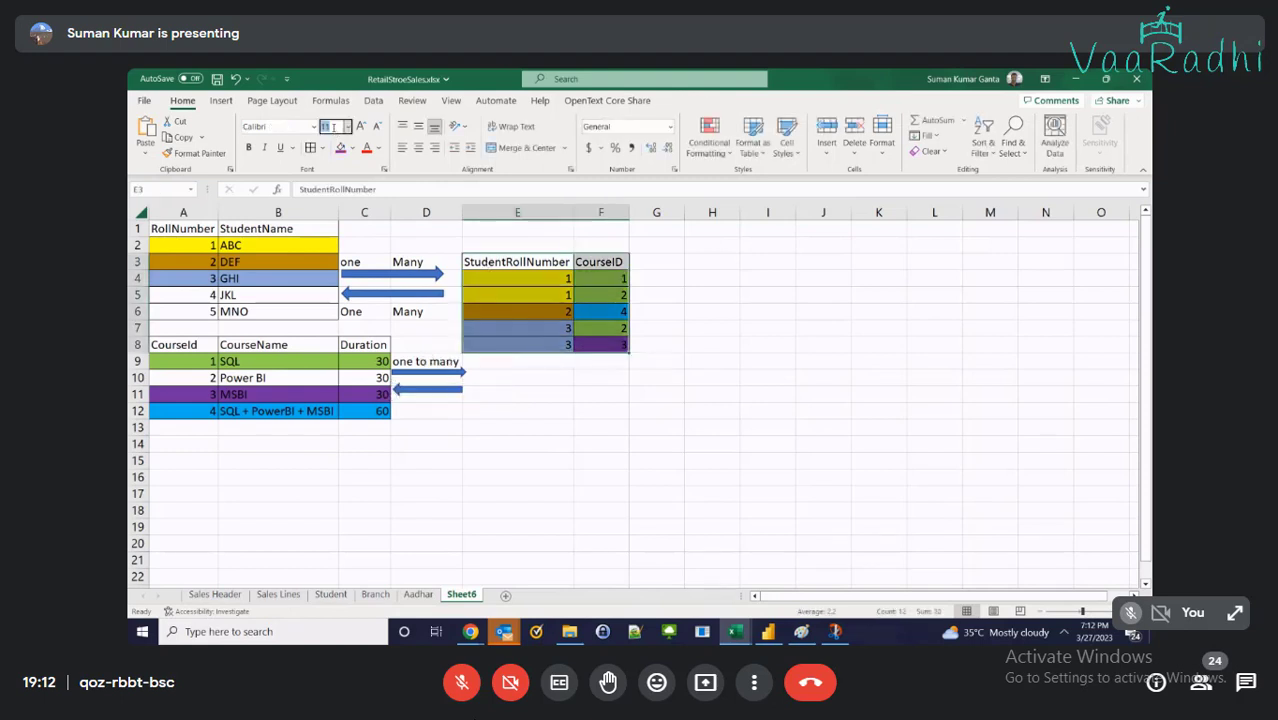
Set the bridge table's font size to 26 and resize the right arrow beside the student table
{"action": "type", "text": "2"}
{"action": "type", "text": "6"}
{"action": "key", "text": "Return"}
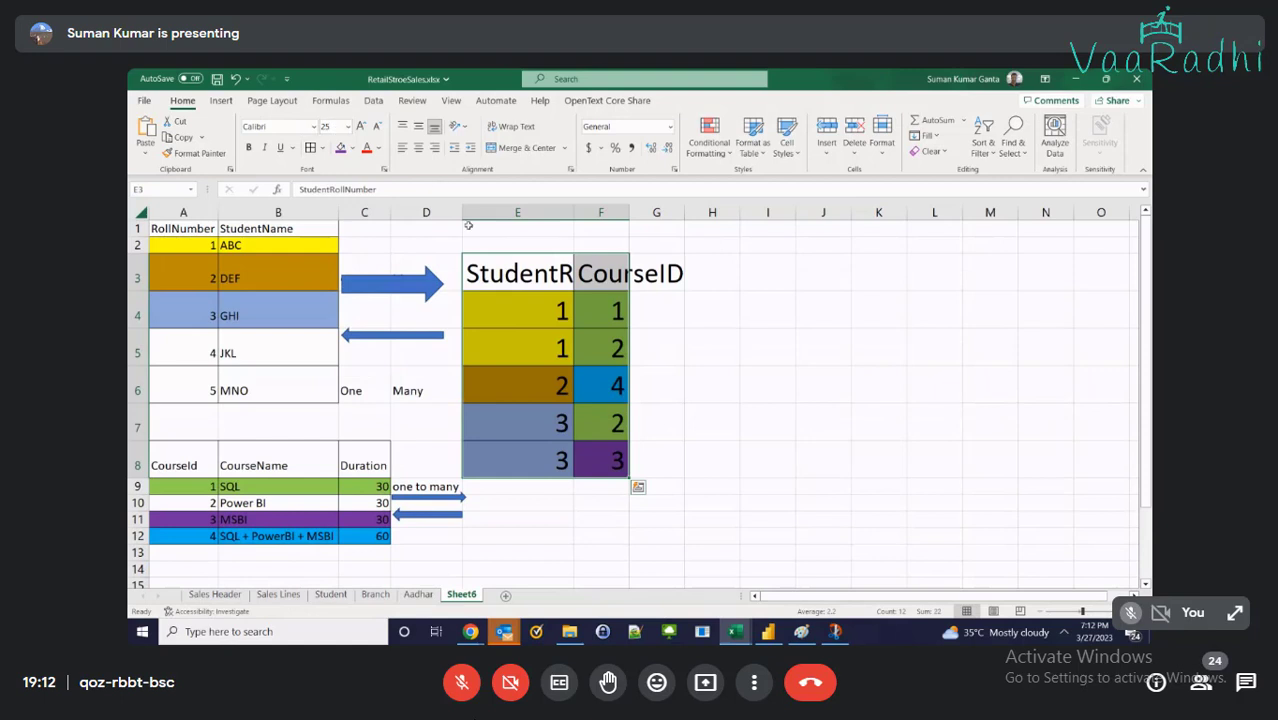
{"action": "left_click", "coordinate": [403, 290]}
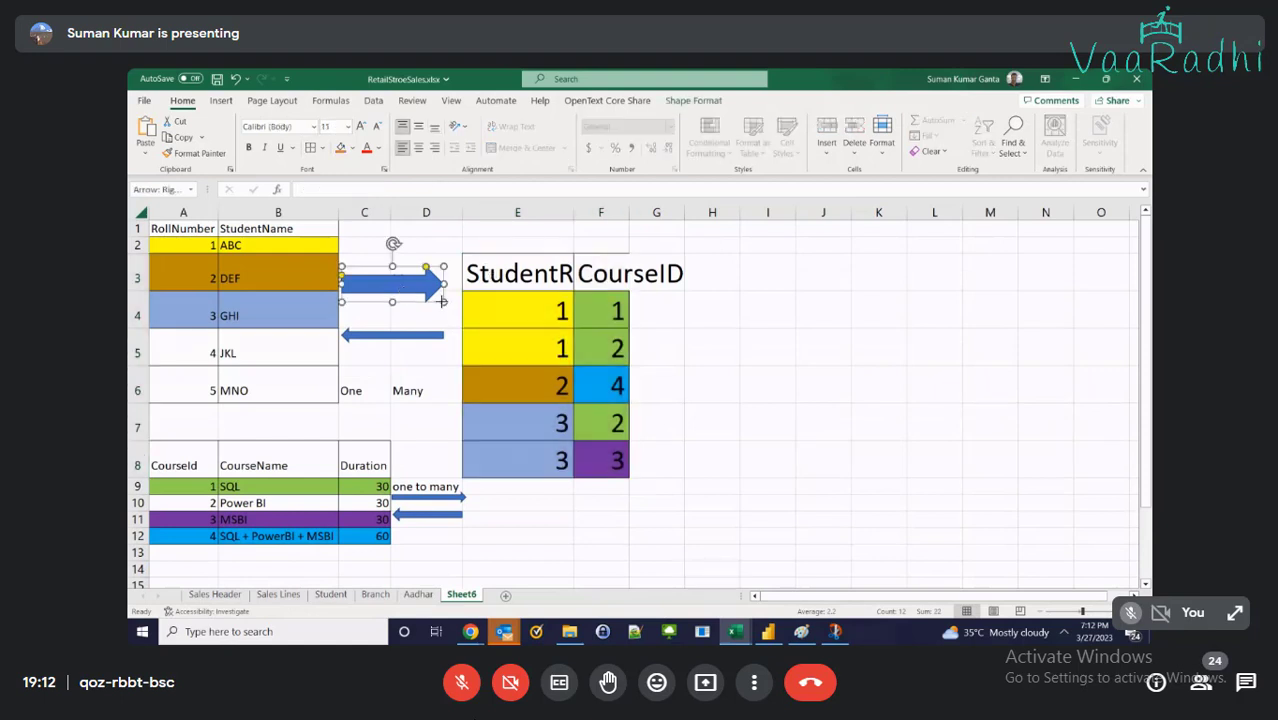
{"action": "left_click_drag", "start_coordinate": [441, 301], "coordinate": [430, 263]}
{"action": "left_click", "coordinate": [349, 414]}
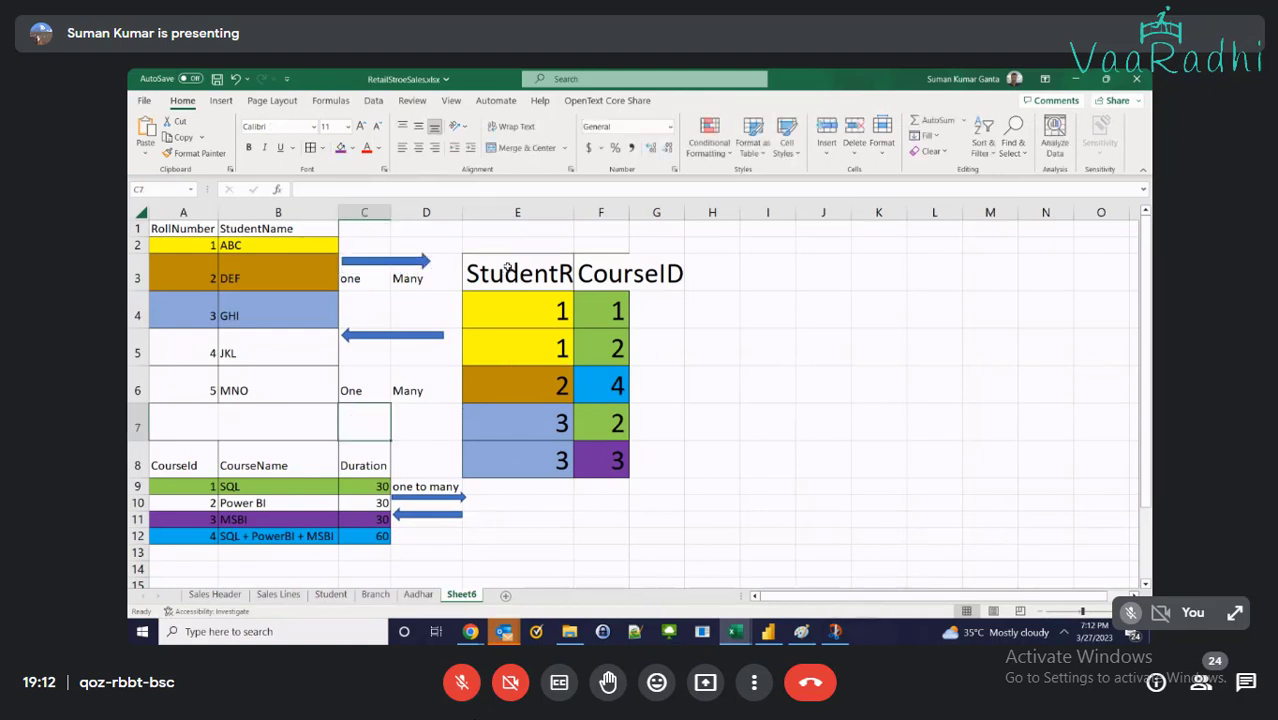
Move the bridge table so it starts at cell E5
{"action": "left_click_drag", "start_coordinate": [506, 270], "coordinate": [600, 452]}
{"action": "key", "text": "ctrl+c"}
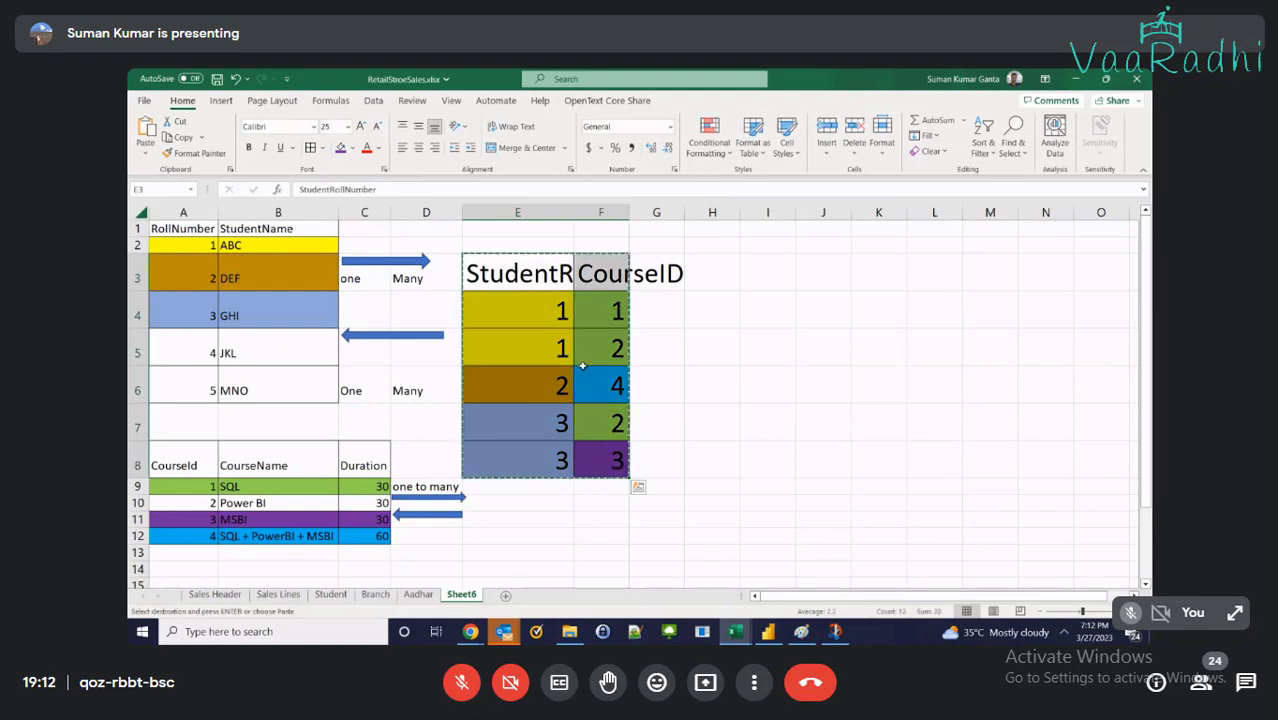
{"action": "left_click", "coordinate": [525, 340]}
{"action": "left_click", "coordinate": [566, 348]}
{"action": "key", "text": "Return"}
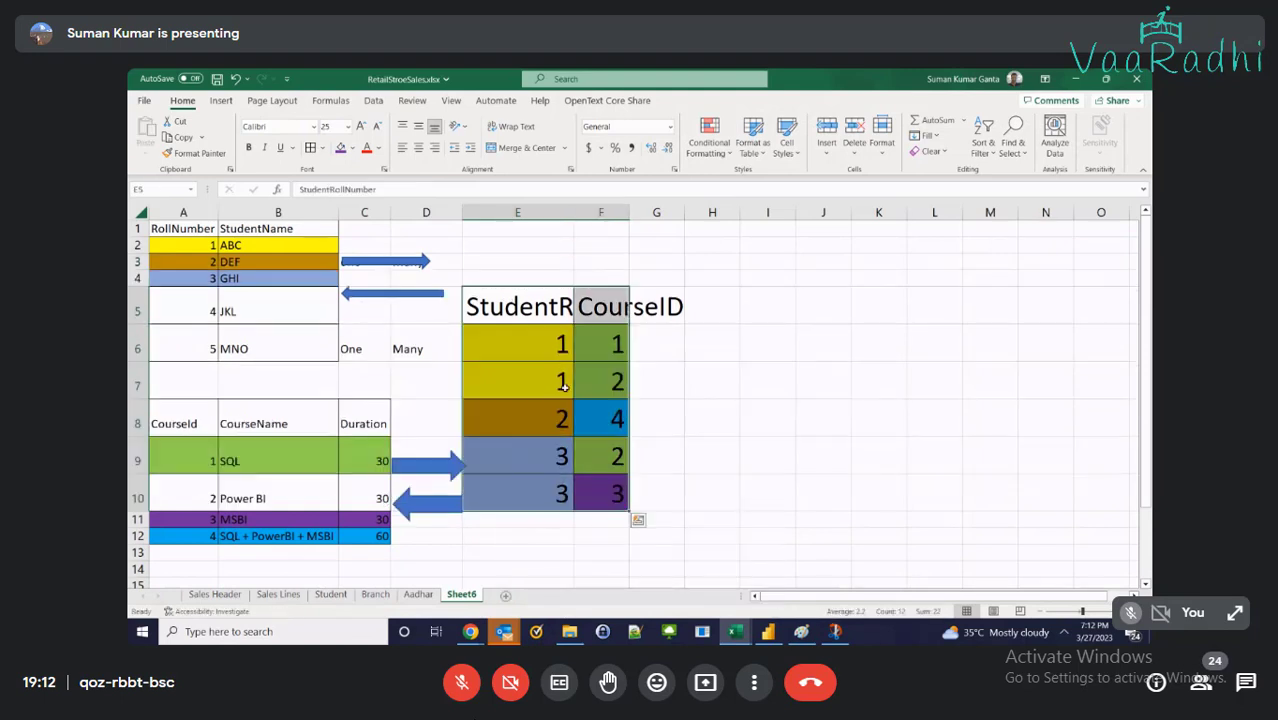
Realign the arrows: left arrow to row 5, right arrow to row 2, and tidy the row 9 and row 10 arrows
{"action": "left_click", "coordinate": [418, 500]}
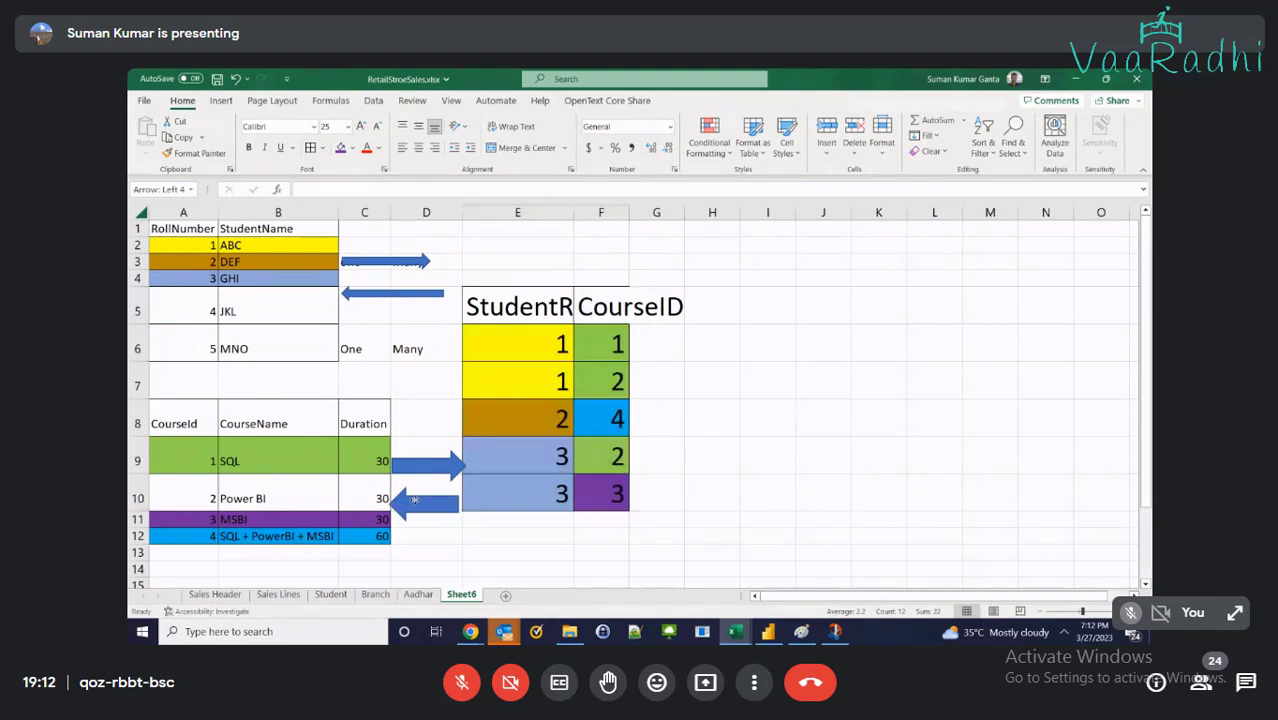
{"action": "left_click", "coordinate": [390, 293]}
{"action": "left_click_drag", "start_coordinate": [392, 293], "coordinate": [392, 310]}
{"action": "left_click_drag", "start_coordinate": [392, 262], "coordinate": [394, 247]}
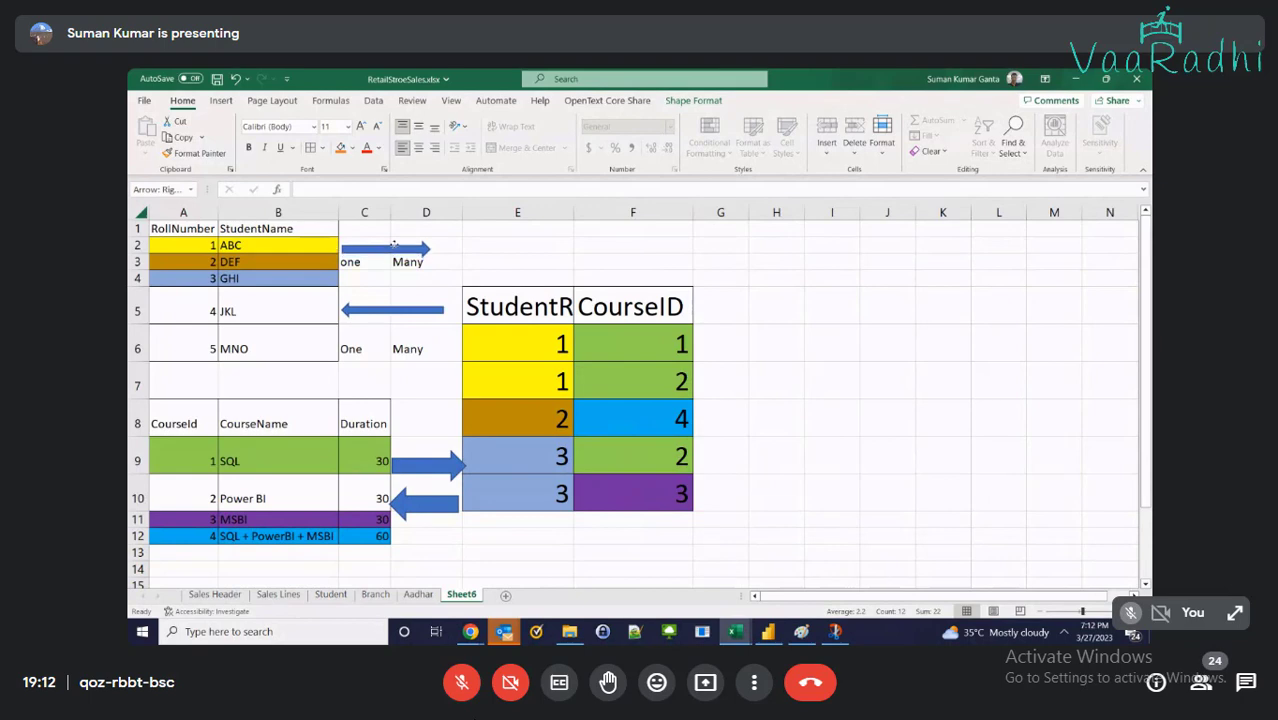
{"action": "left_click_drag", "start_coordinate": [420, 461], "coordinate": [416, 448]}
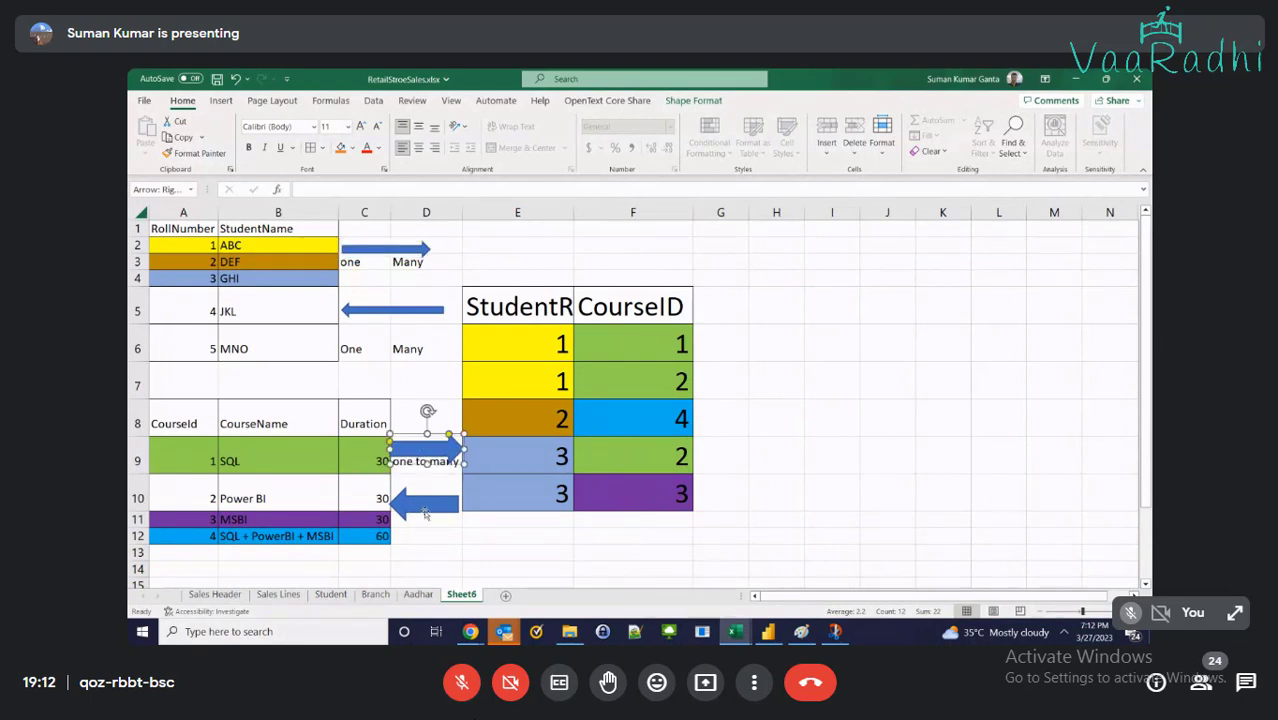
{"action": "left_click_drag", "start_coordinate": [424, 512], "coordinate": [421, 504]}
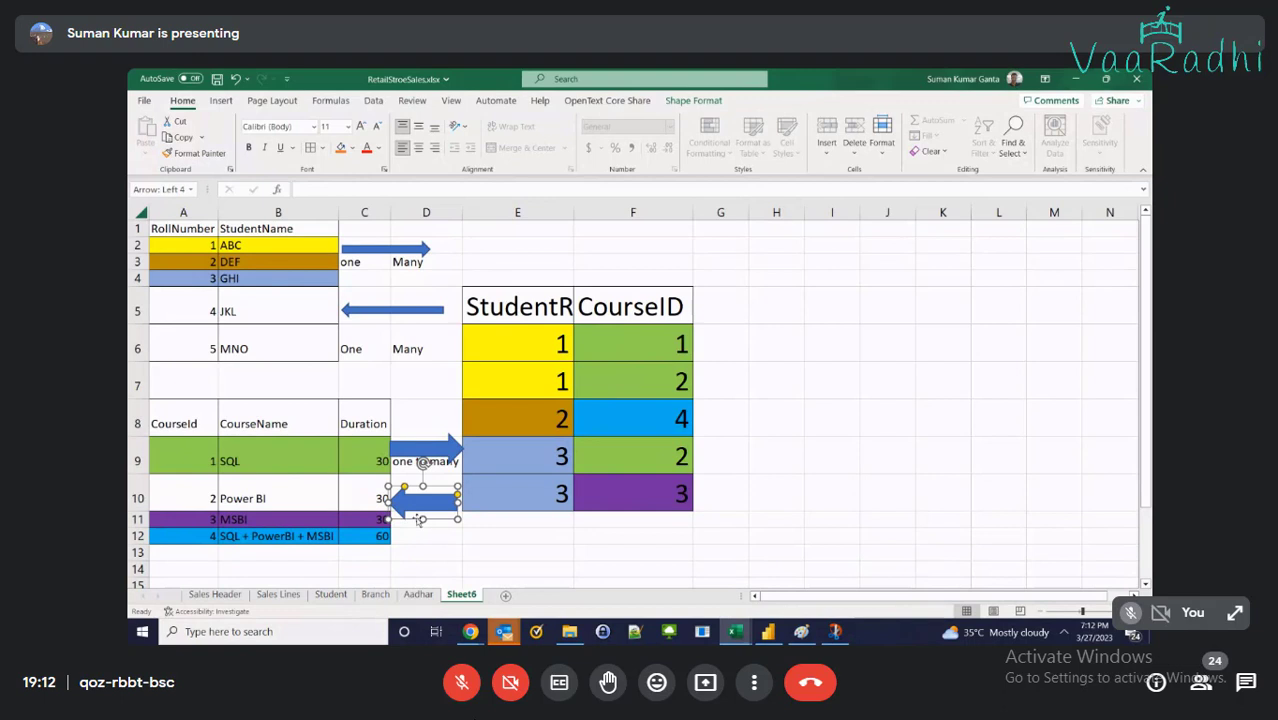
{"action": "left_click_drag", "start_coordinate": [423, 519], "coordinate": [423, 512]}
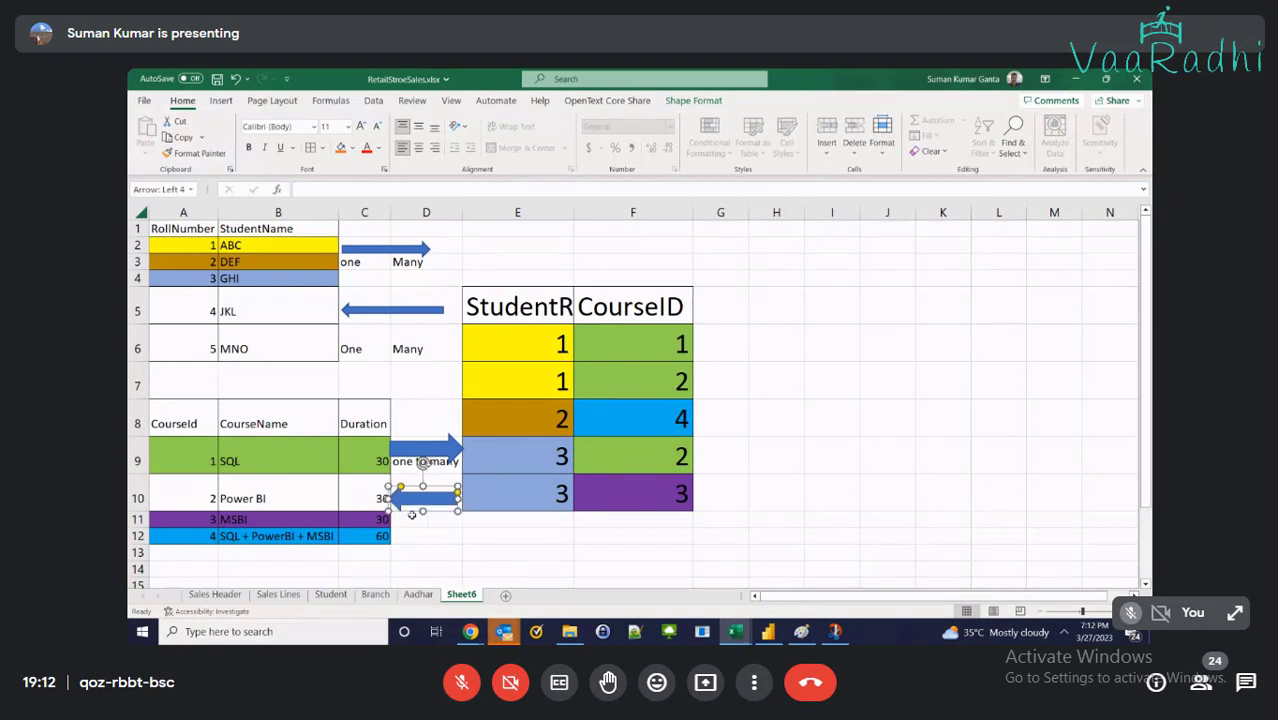
Label the return arrow 'Many to One' in D11, save, and autofit column E
{"action": "left_click", "coordinate": [411, 516]}
{"action": "type", "text": "Many t"}
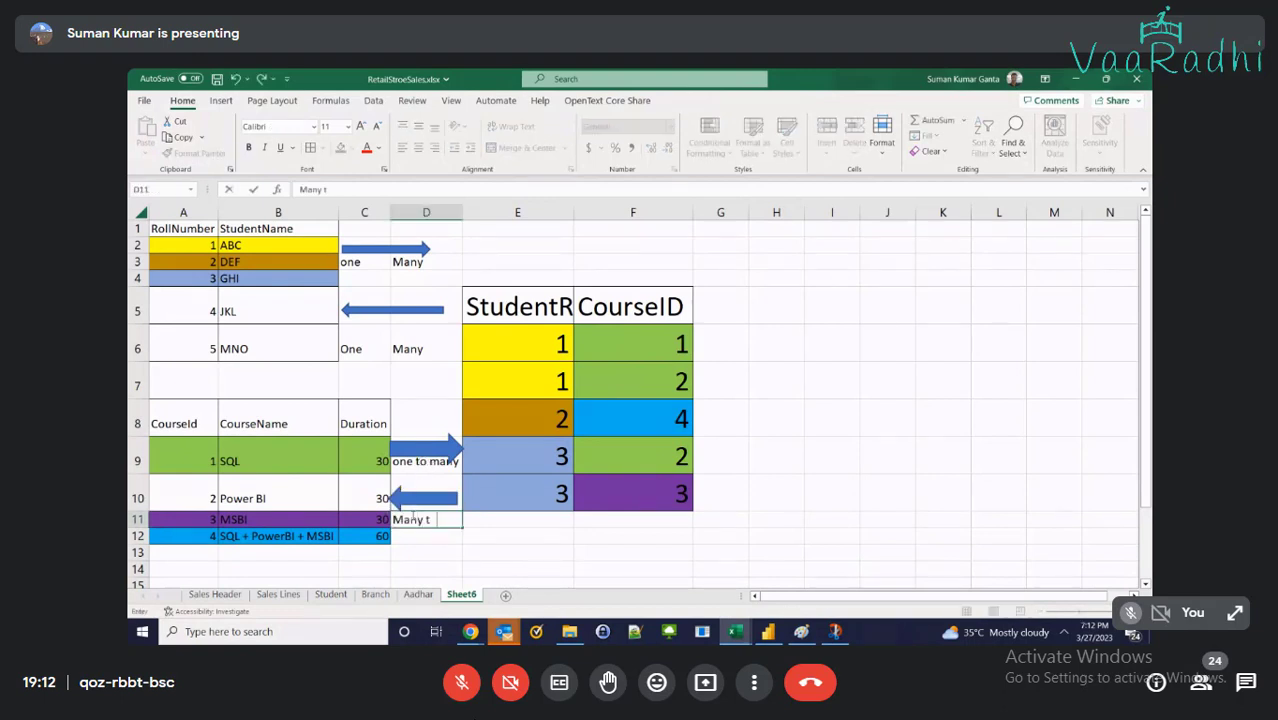
{"action": "type", "text": "o One"}
{"action": "key", "text": "Return"}
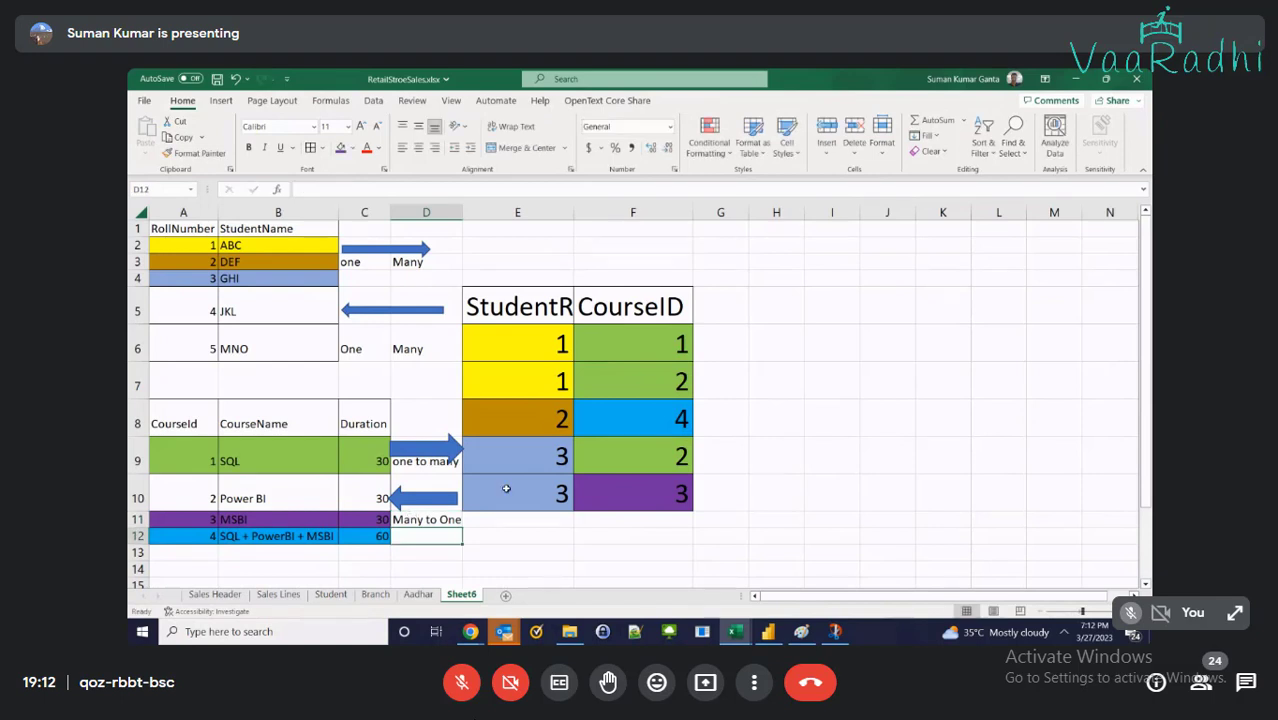
{"action": "key", "text": "ctrl+s"}
{"action": "double_click", "coordinate": [574, 212]}
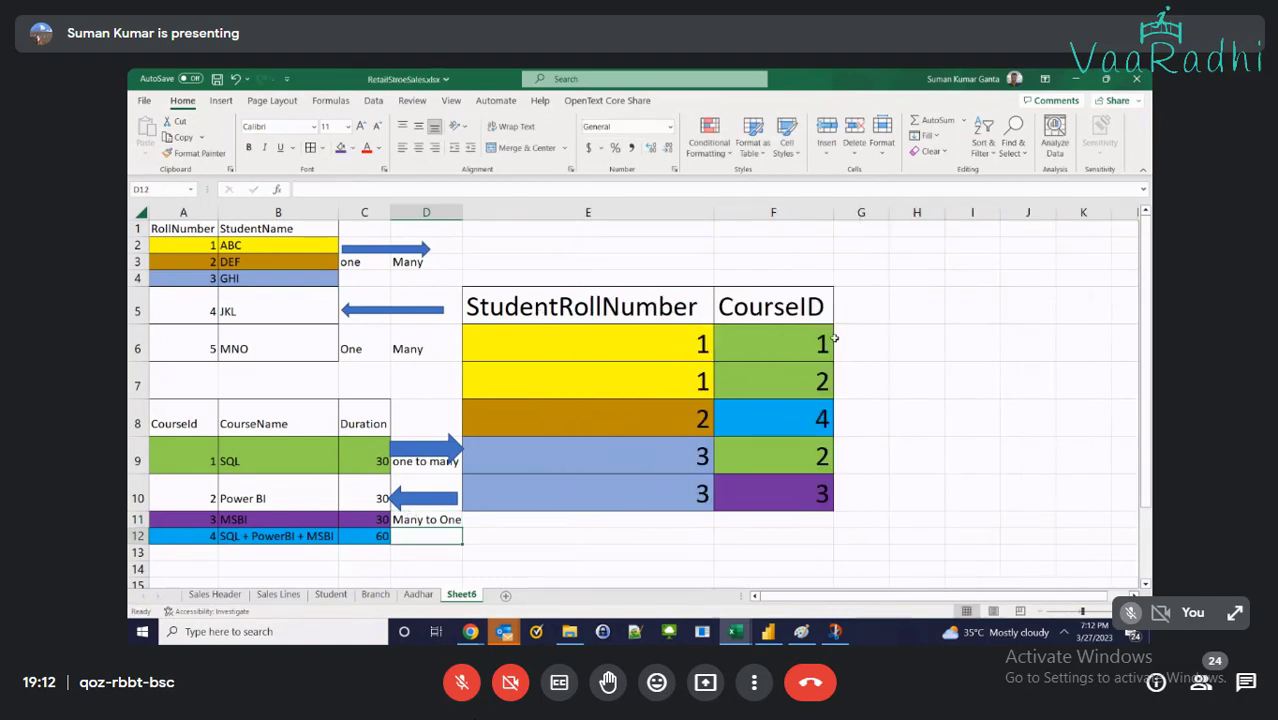
Point out the StudentRollNumber and CourseID columns of the bridge table, then save again
{"action": "left_click", "coordinate": [745, 318]}
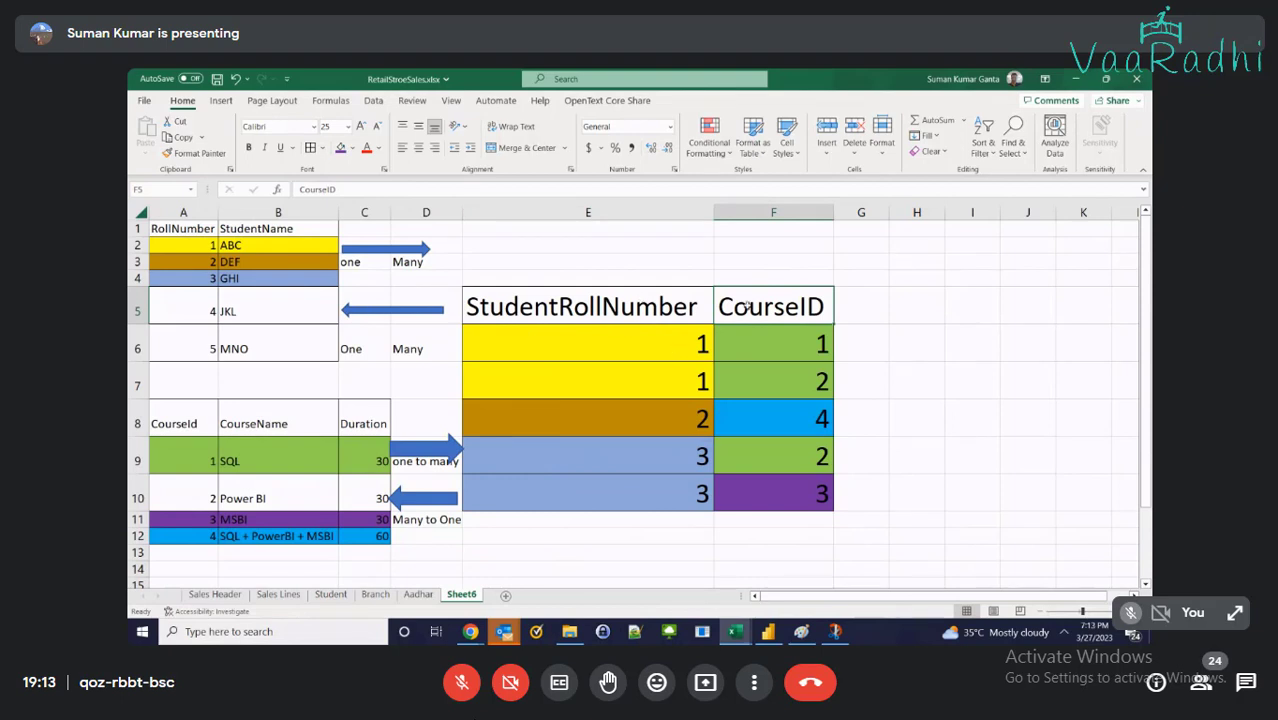
{"action": "left_click", "coordinate": [630, 316]}
{"action": "left_click", "coordinate": [771, 311]}
{"action": "left_click", "coordinate": [647, 351]}
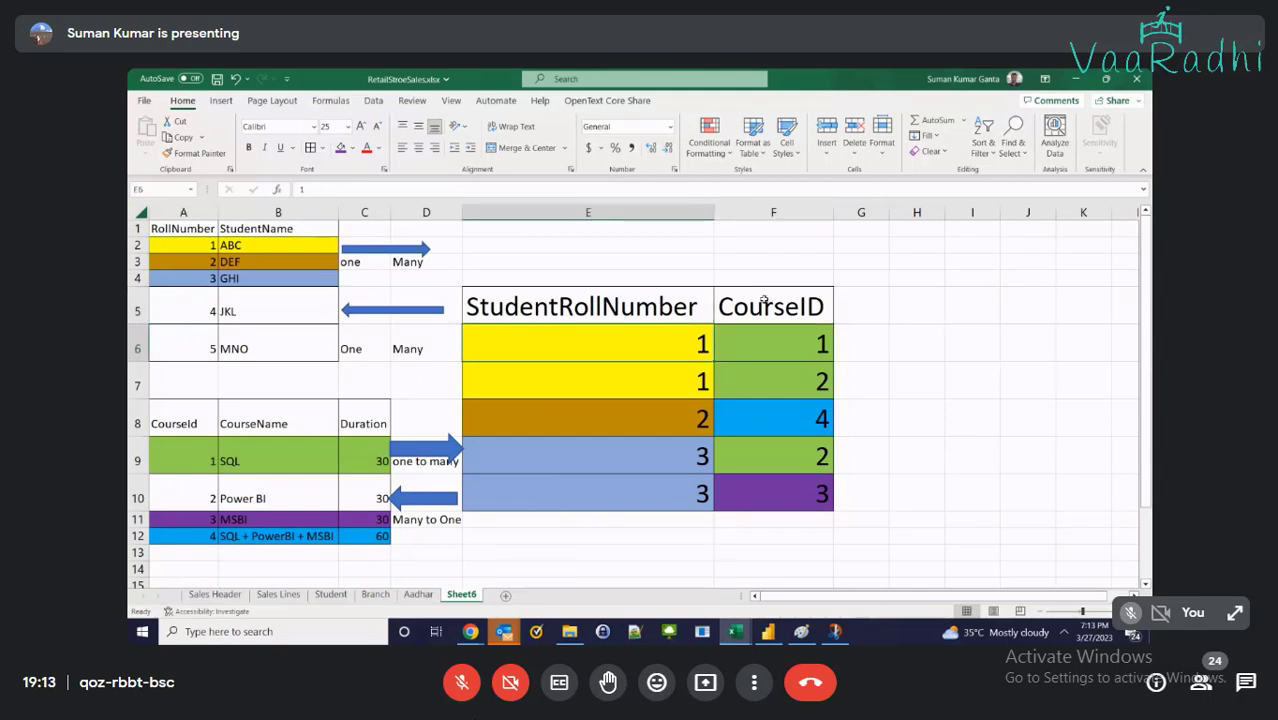
{"action": "key", "text": "ctrl+s"}
Lengthen and reposition the row 10 left arrow slightly
{"action": "left_click", "coordinate": [436, 498]}
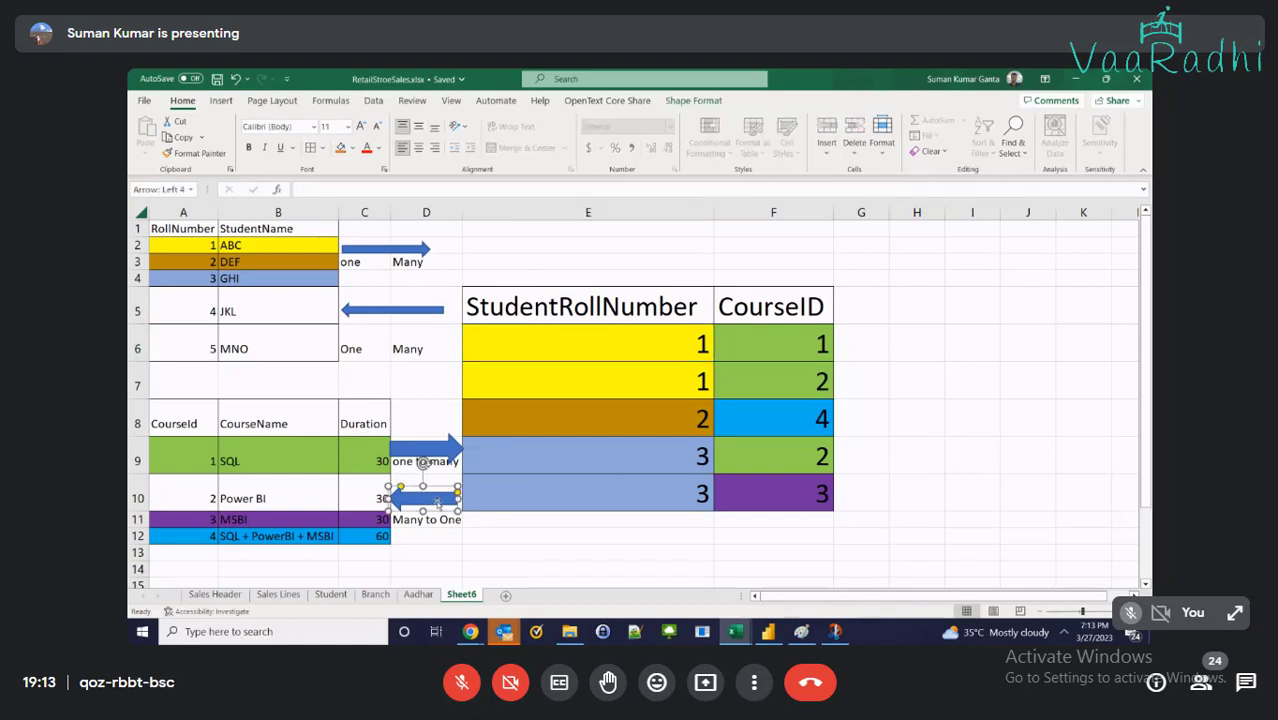
{"action": "left_click_drag", "start_coordinate": [457, 509], "coordinate": [462, 511]}
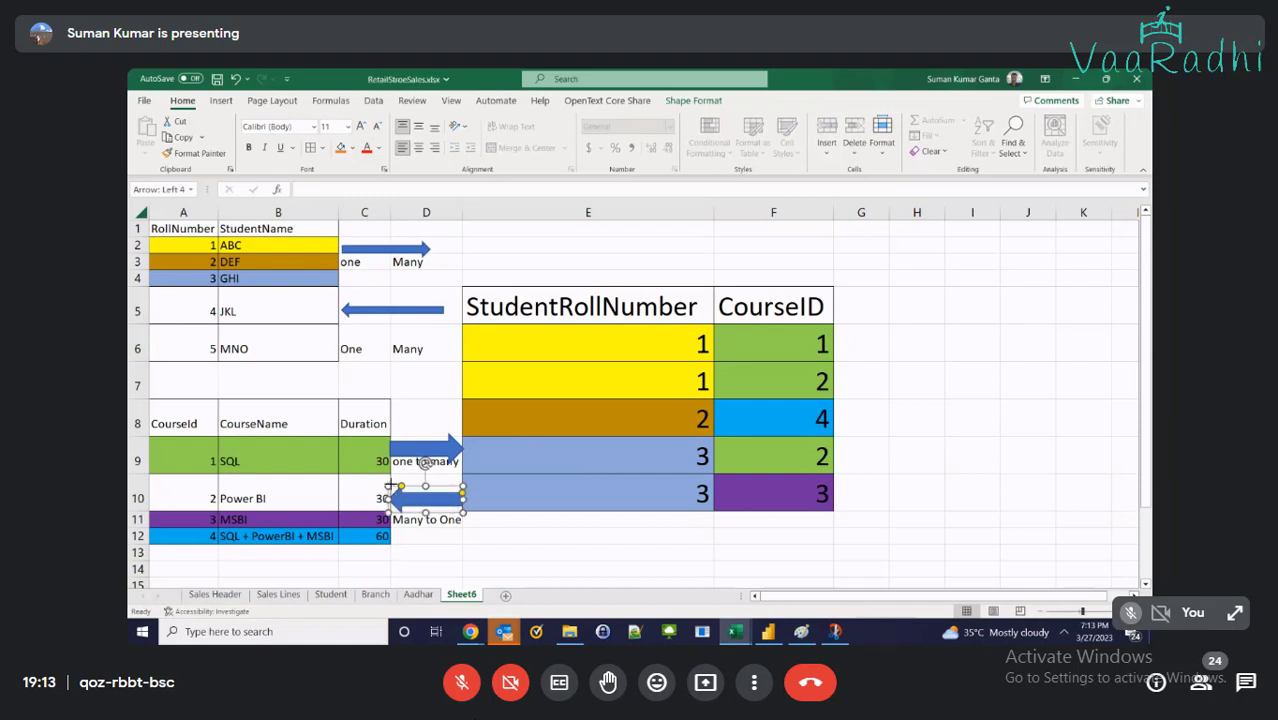
{"action": "left_click_drag", "start_coordinate": [390, 486], "coordinate": [391, 486]}
{"action": "left_click", "coordinate": [612, 551]}
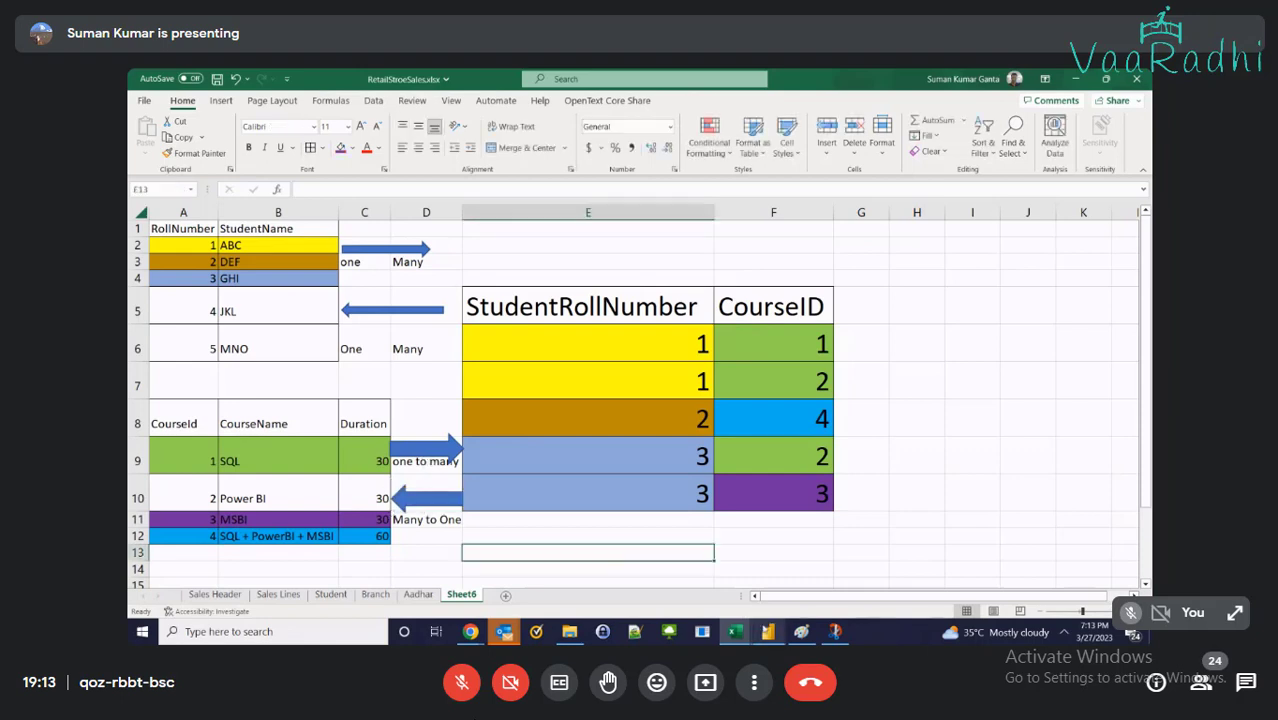
{"action": "mouse_move", "coordinate": [767, 631]}
{"action": "left_click", "coordinate": [945, 346]}
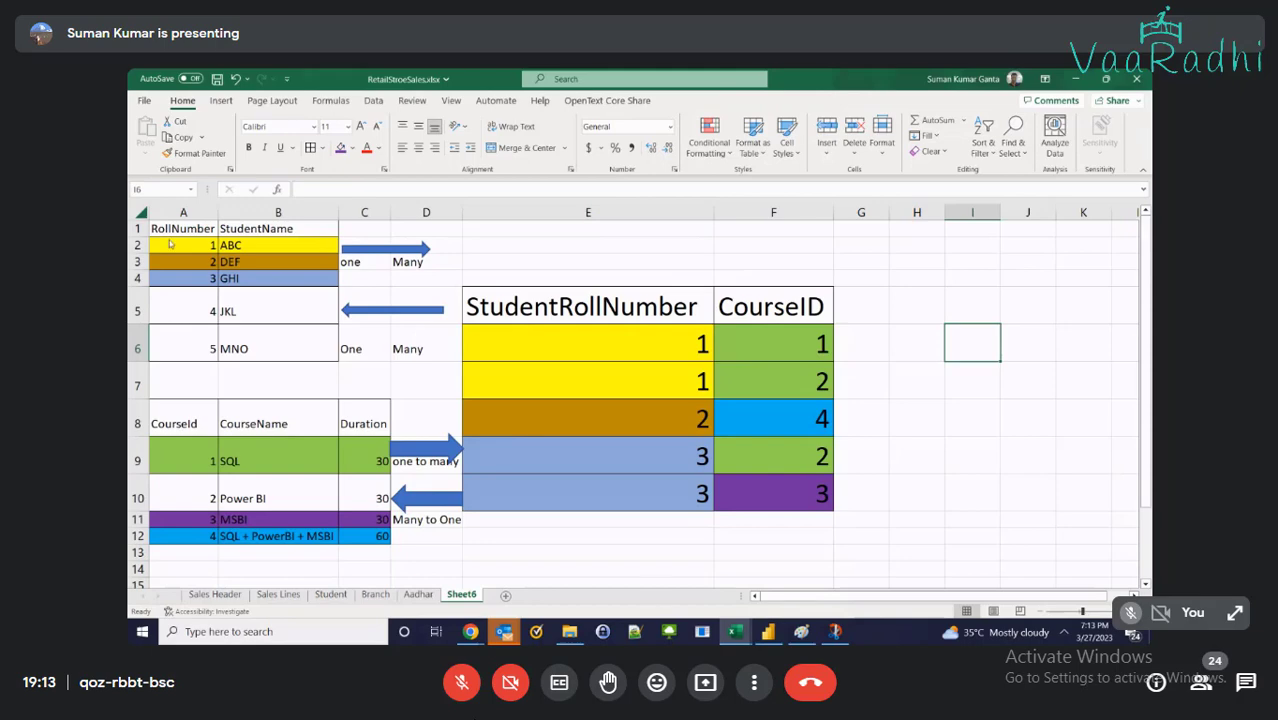
Replace the old Paint tables with a snip of the updated Excel diagram below the Aadhar table
{"action": "key", "text": "super+shift+s"}
{"action": "mouse_move", "coordinate": [144, 216]}
{"action": "left_mouse_down"}
{"action": "mouse_move", "coordinate": [645, 528]}
{"action": "mouse_move", "coordinate": [840, 549]}
{"action": "left_mouse_up"}
{"action": "key", "text": "alt+Tab"}
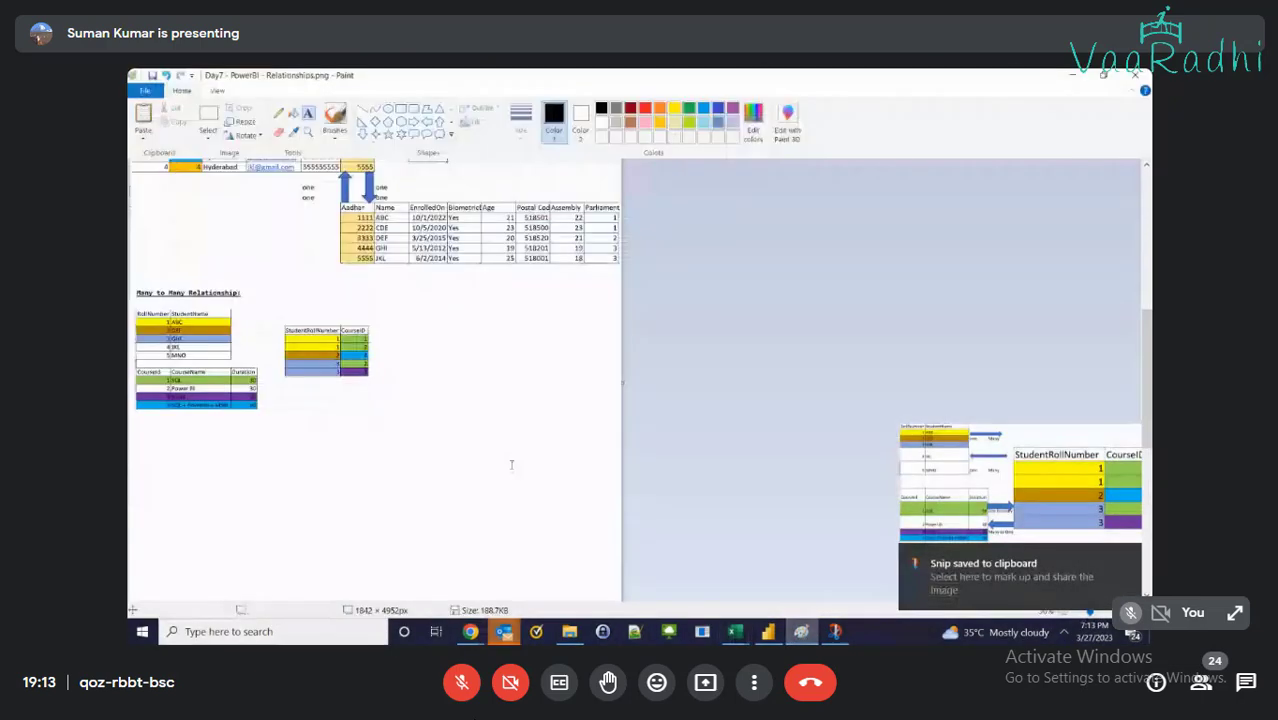
{"action": "key", "text": "ctrl+z"}
{"action": "key", "text": "ctrl+z"}
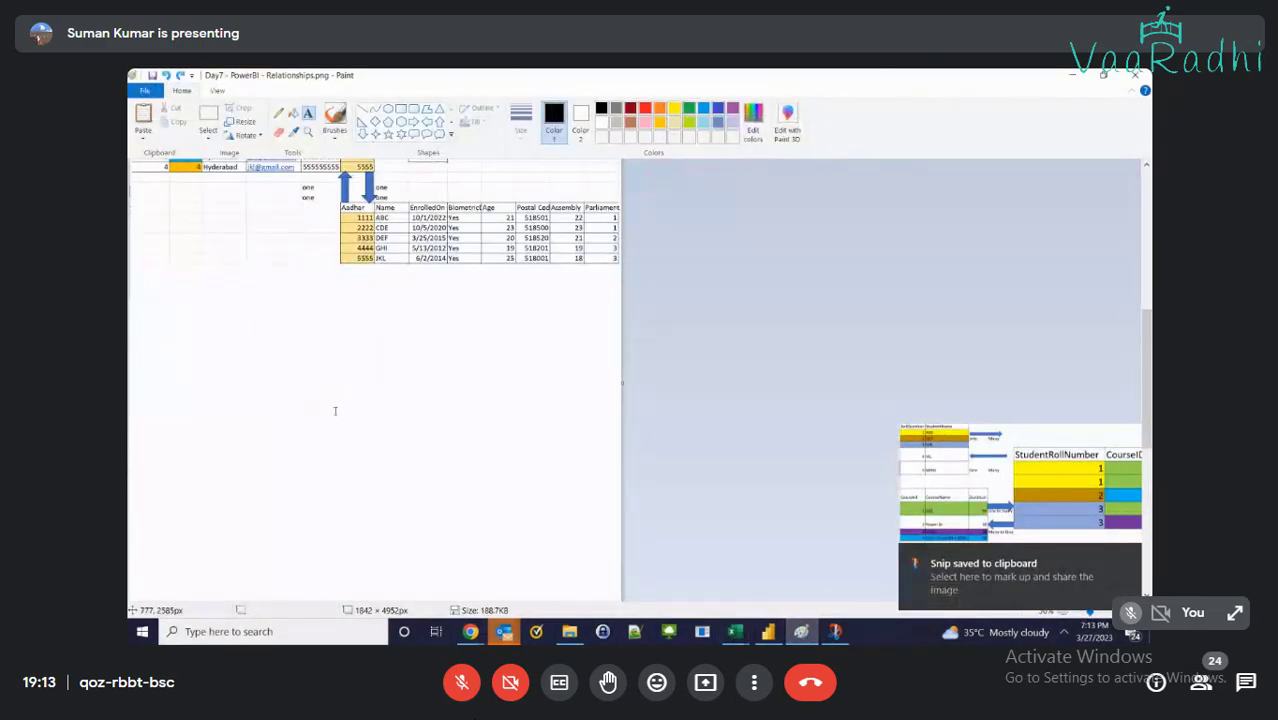
{"action": "key", "text": "ctrl+v"}
{"action": "left_click_drag", "start_coordinate": [240, 267], "coordinate": [250, 417]}
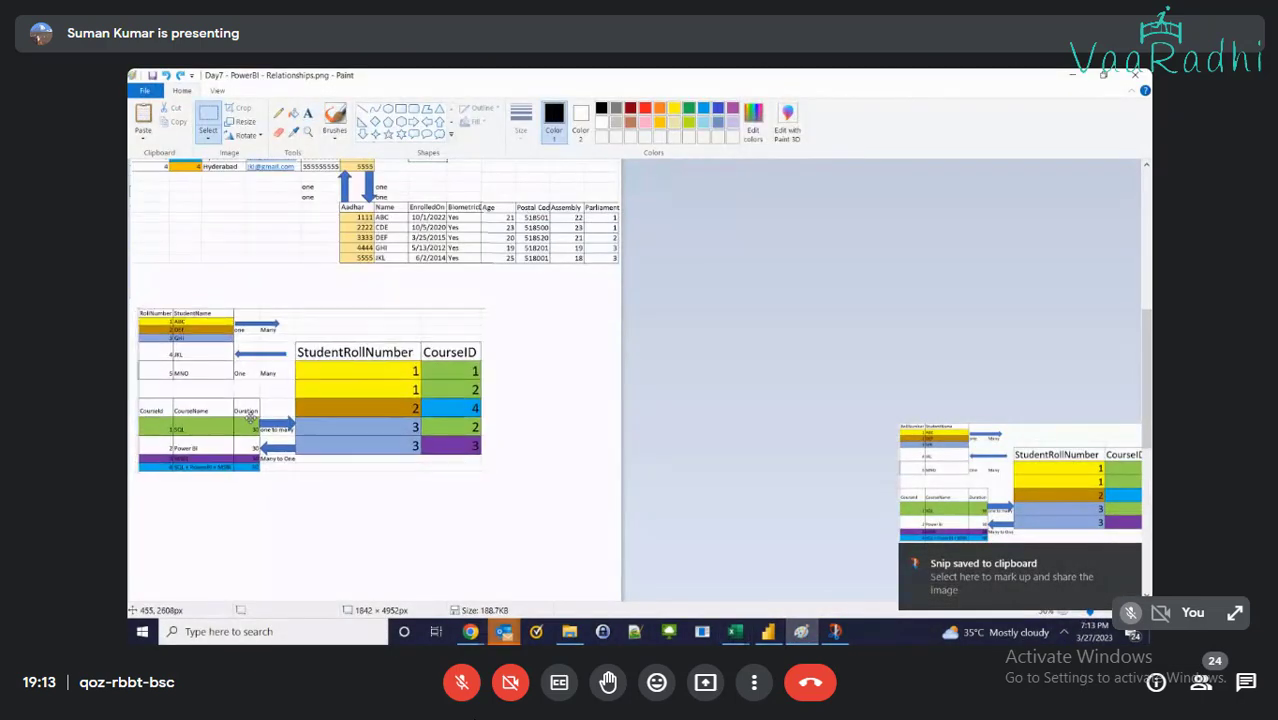
Add the heading 'Many to Many Relationship:' above the pasted diagram
{"action": "left_click", "coordinate": [307, 114]}
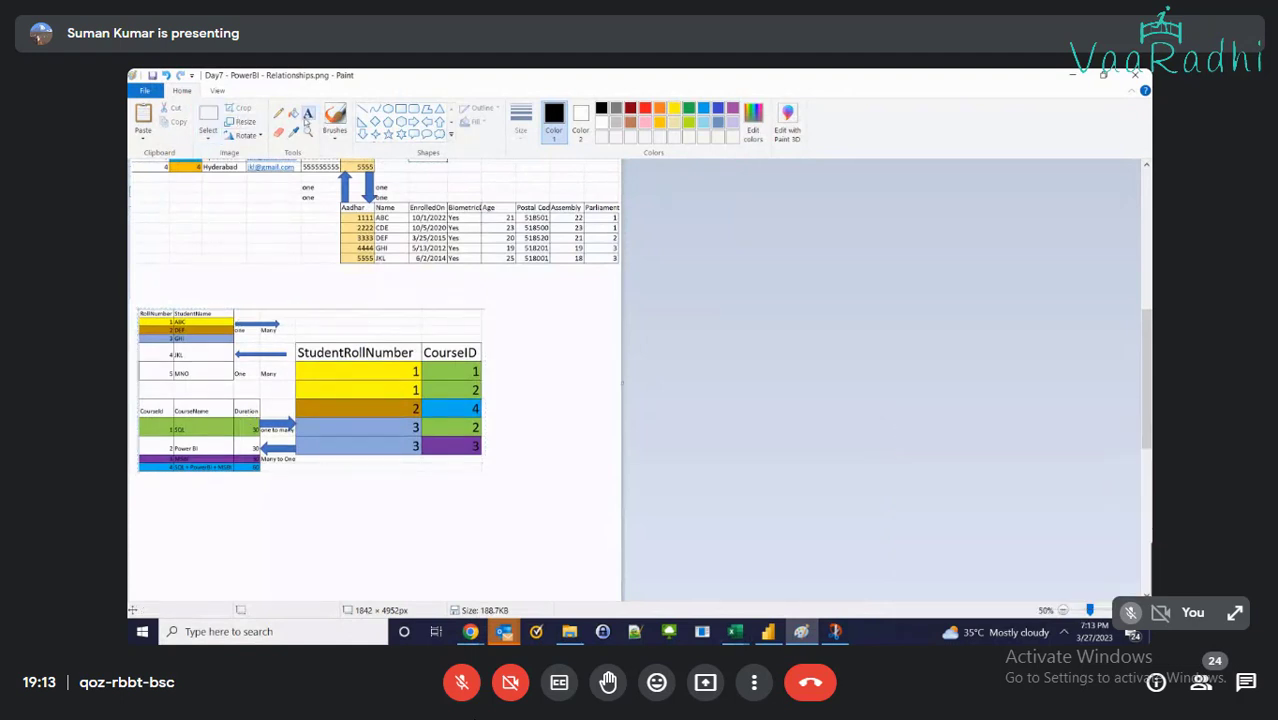
{"action": "left_click", "coordinate": [140, 285]}
{"action": "type", "text": "M"}
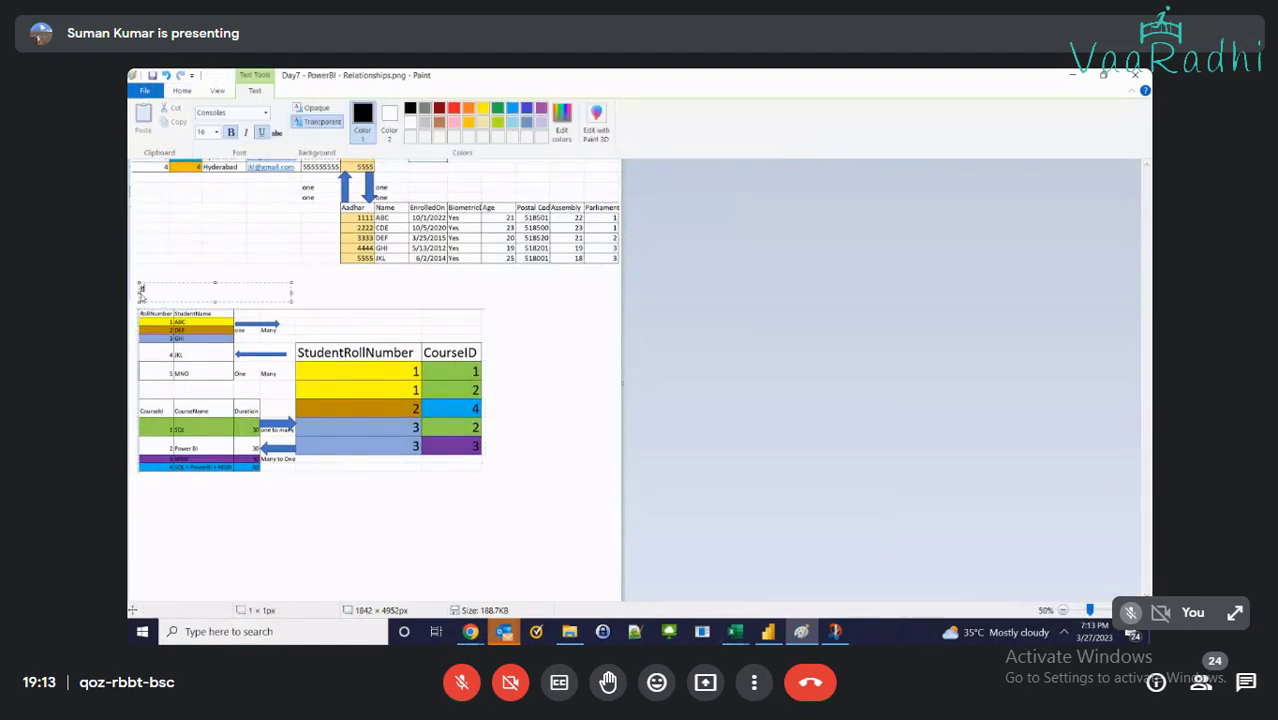
{"action": "type", "text": "any to Many"}
{"action": "type", "text": "Relationship:"}
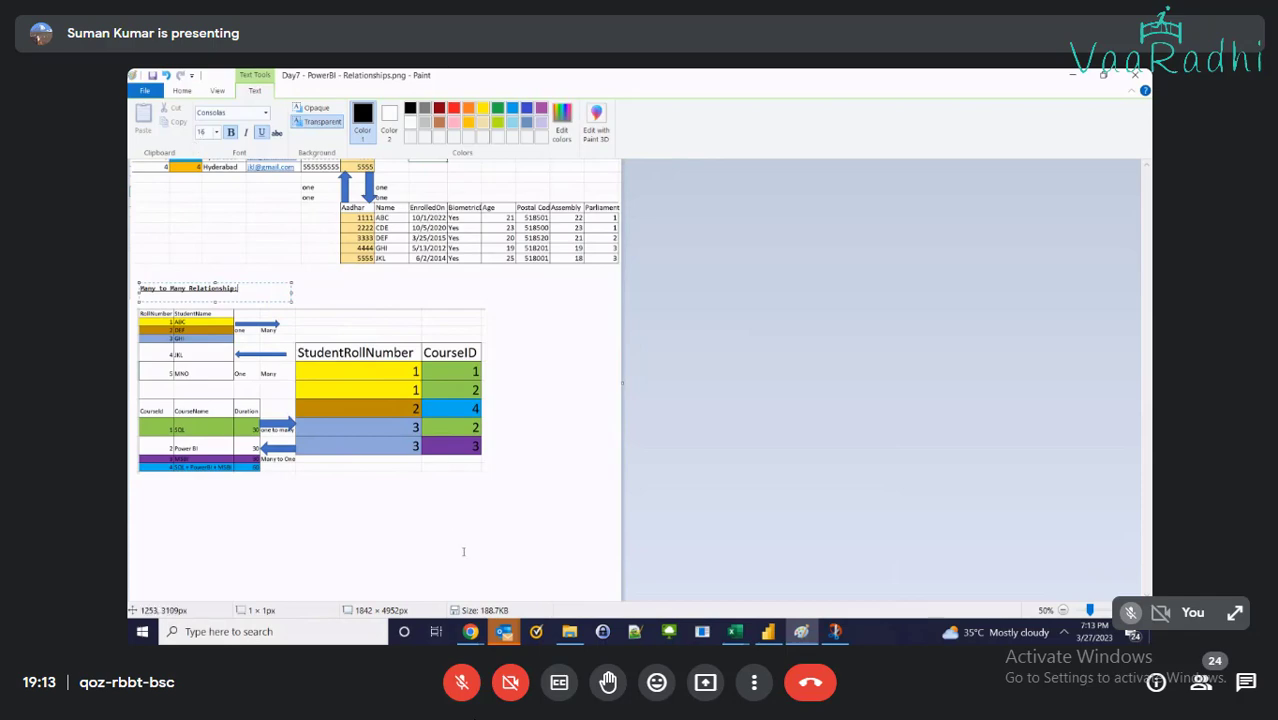
{"action": "left_click", "coordinate": [432, 524]}
Select the Many-to-Many section and shift it slightly within the image
{"action": "scroll", "coordinate": [432, 524], "scroll_direction": "up", "scroll_amount": 5}
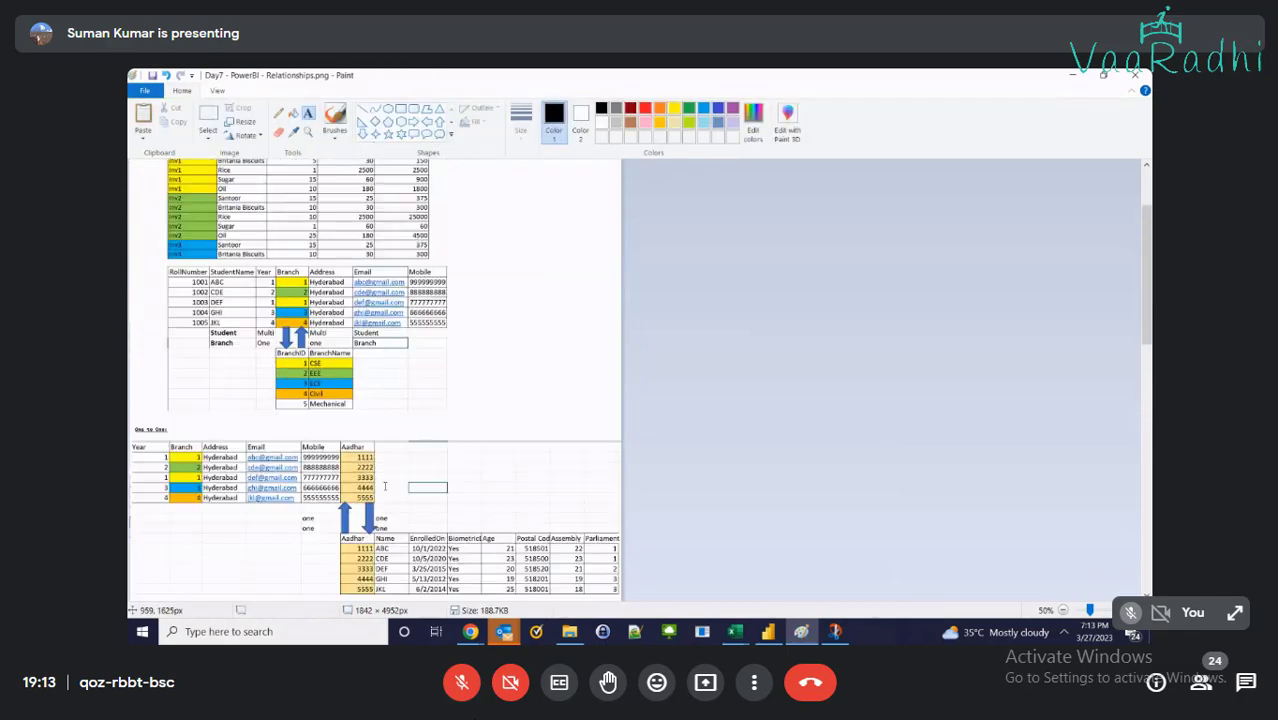
{"action": "scroll", "coordinate": [384, 486], "scroll_direction": "down", "scroll_amount": 3}
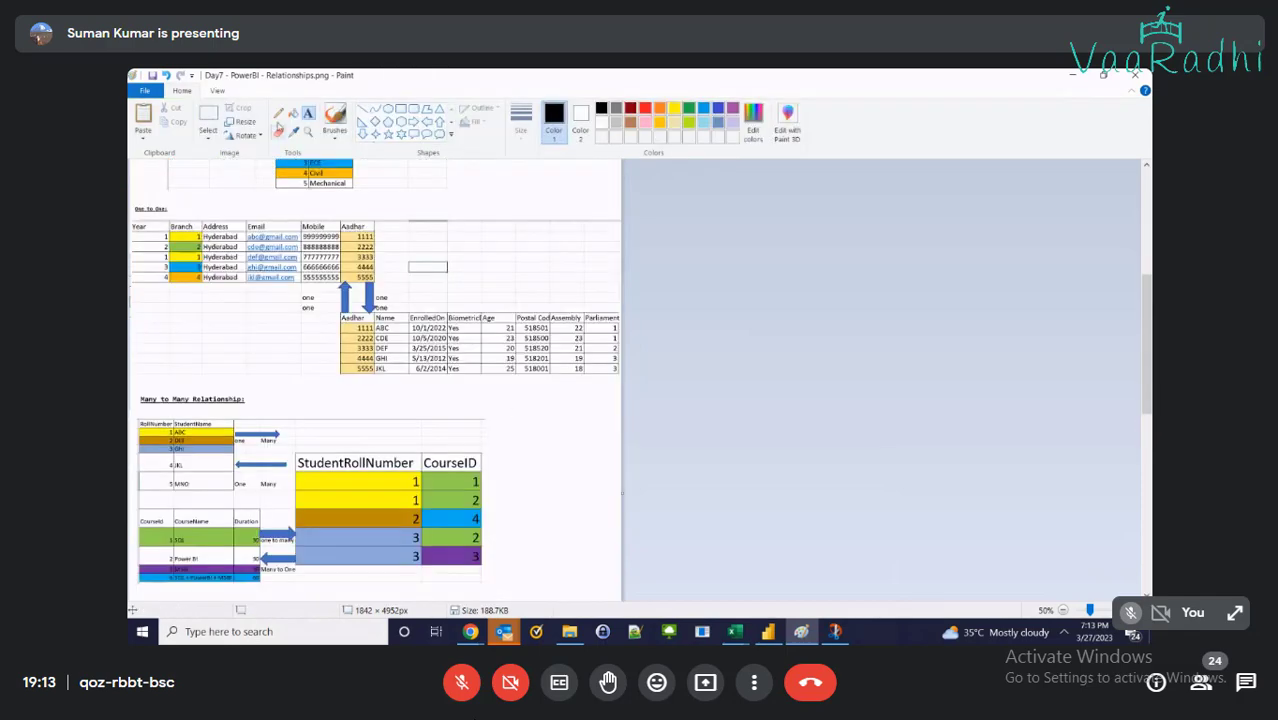
{"action": "left_click", "coordinate": [208, 118]}
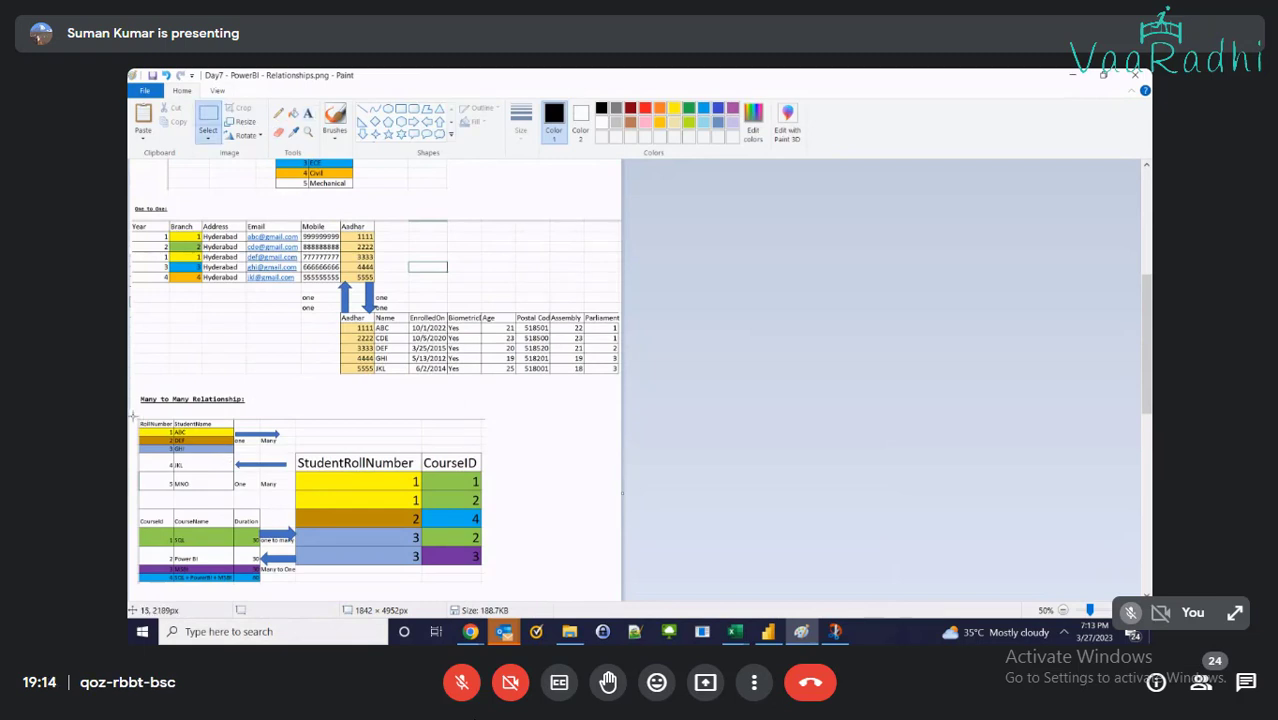
{"action": "mouse_move", "coordinate": [135, 416]}
{"action": "left_mouse_down"}
{"action": "mouse_move", "coordinate": [326, 490]}
{"action": "mouse_move", "coordinate": [450, 588]}
{"action": "mouse_move", "coordinate": [487, 591]}
{"action": "mouse_move", "coordinate": [473, 550]}
{"action": "left_mouse_up"}
{"action": "left_click", "coordinate": [363, 311]}
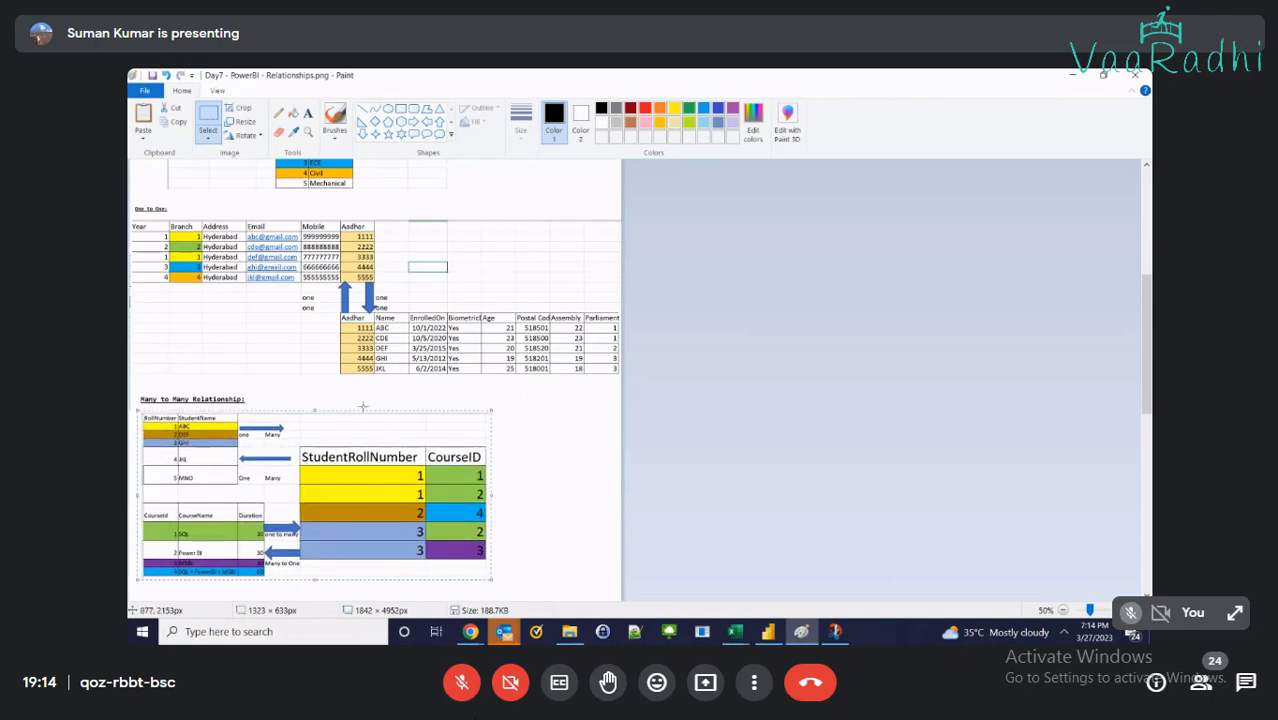
Scroll through Relationships.png to review the one-to-many, one-to-one and many-to-many diagrams
{"action": "scroll", "coordinate": [363, 311], "scroll_direction": "up", "scroll_amount": 3}
{"action": "scroll", "coordinate": [375, 380], "scroll_direction": "up", "scroll_amount": 6}
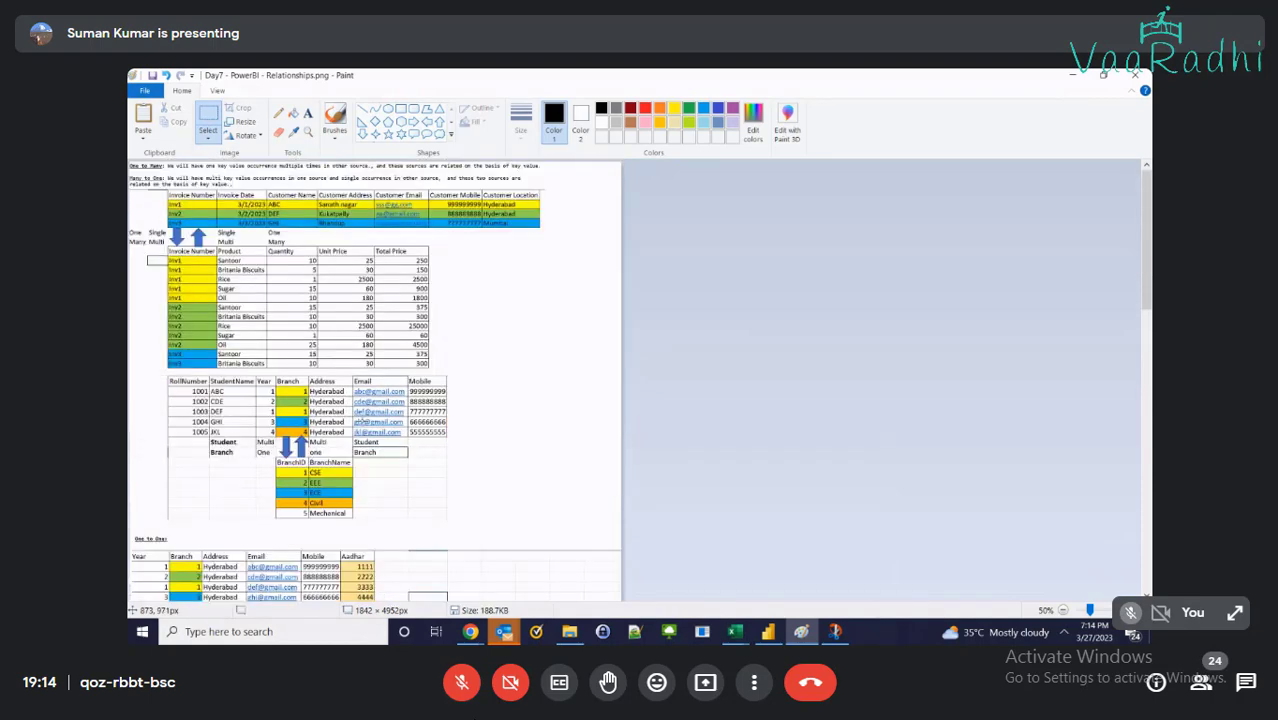
{"action": "scroll", "coordinate": [372, 420], "scroll_direction": "up", "scroll_amount": 1, "text": "ctrl"}
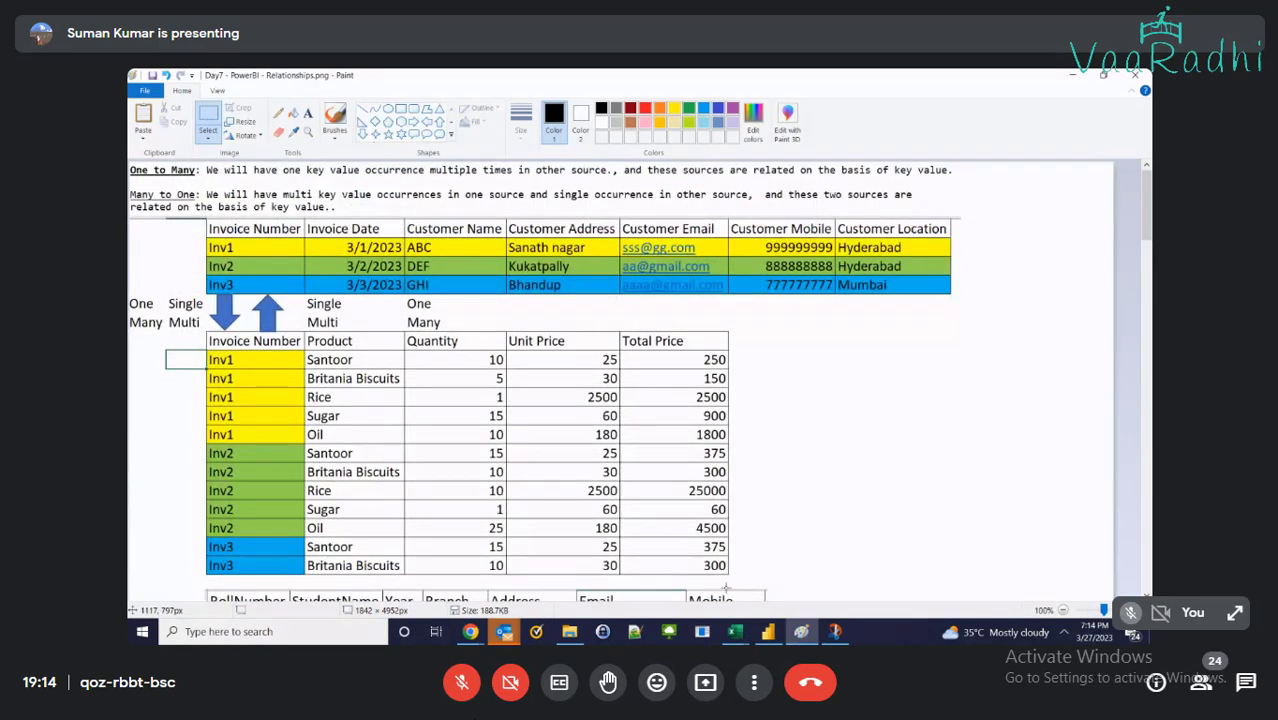
{"action": "scroll", "coordinate": [461, 479], "scroll_direction": "down", "scroll_amount": 1, "text": "ctrl"}
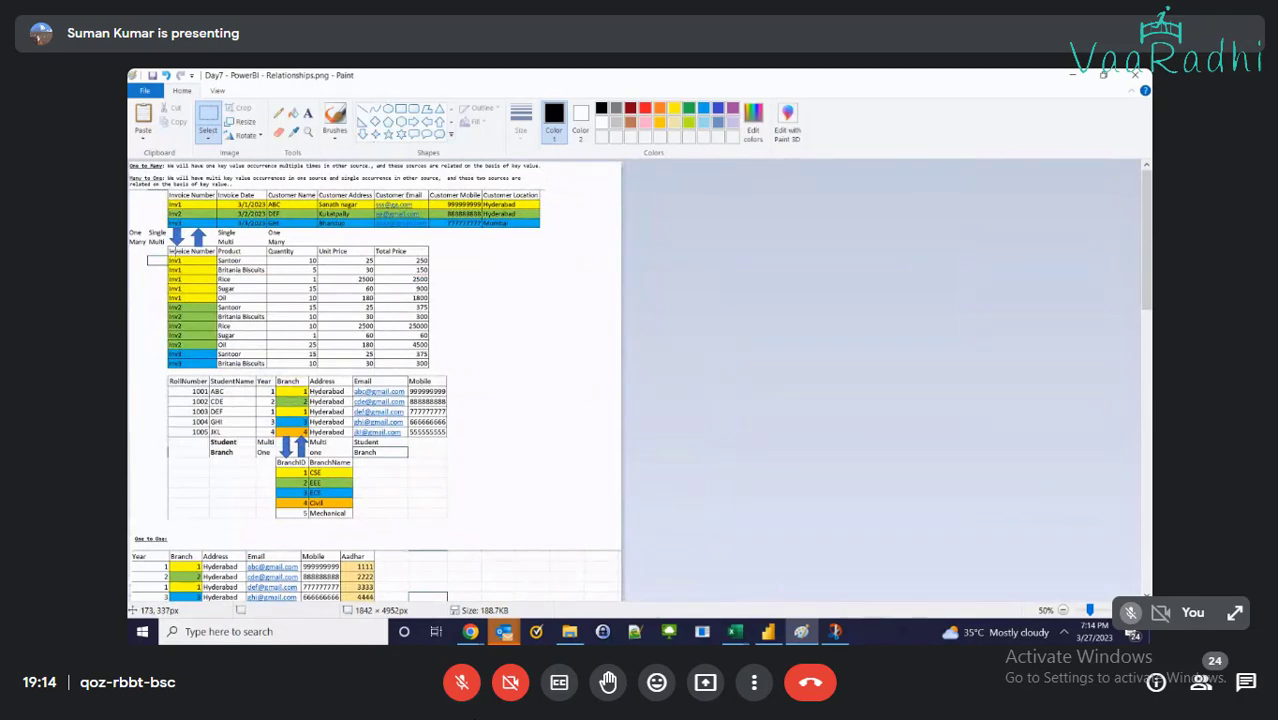
{"action": "scroll", "coordinate": [180, 270], "scroll_direction": "up", "scroll_amount": 2}
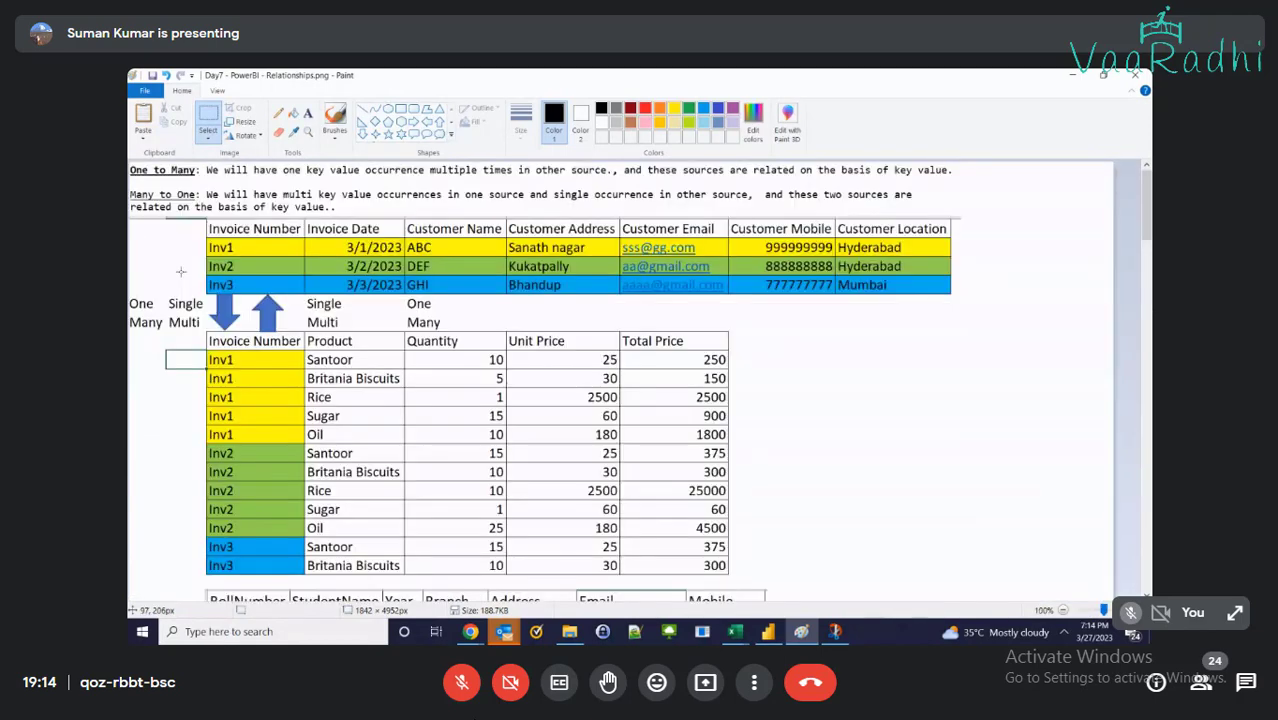
{"action": "scroll", "coordinate": [240, 300], "scroll_direction": "down", "scroll_amount": 3}
{"action": "scroll", "coordinate": [243, 304], "scroll_direction": "up", "scroll_amount": 2}
{"action": "scroll", "coordinate": [243, 304], "scroll_direction": "up", "scroll_amount": 3}
{"action": "scroll", "coordinate": [243, 304], "scroll_direction": "down", "scroll_amount": 2}
{"action": "scroll", "coordinate": [173, 270], "scroll_direction": "up", "scroll_amount": 1}
{"action": "scroll", "coordinate": [173, 270], "scroll_direction": "down", "scroll_amount": 3}
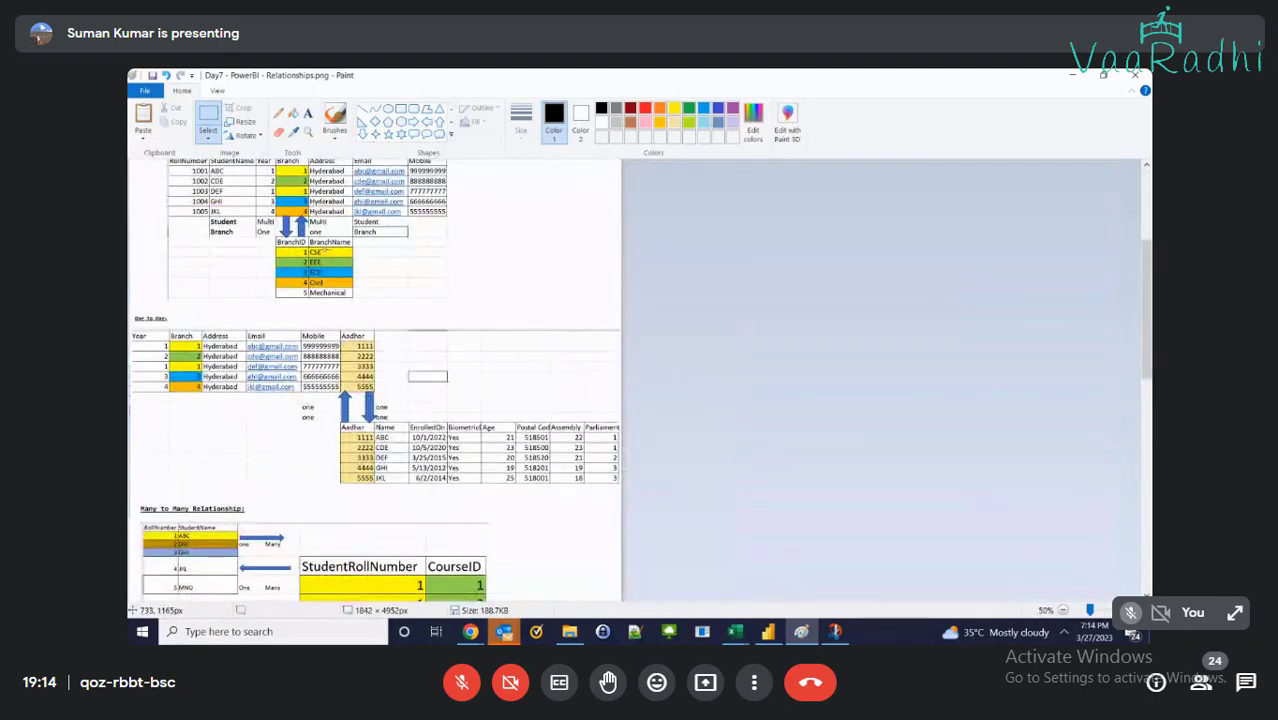
{"action": "scroll", "coordinate": [320, 258], "scroll_direction": "up", "scroll_amount": 2}
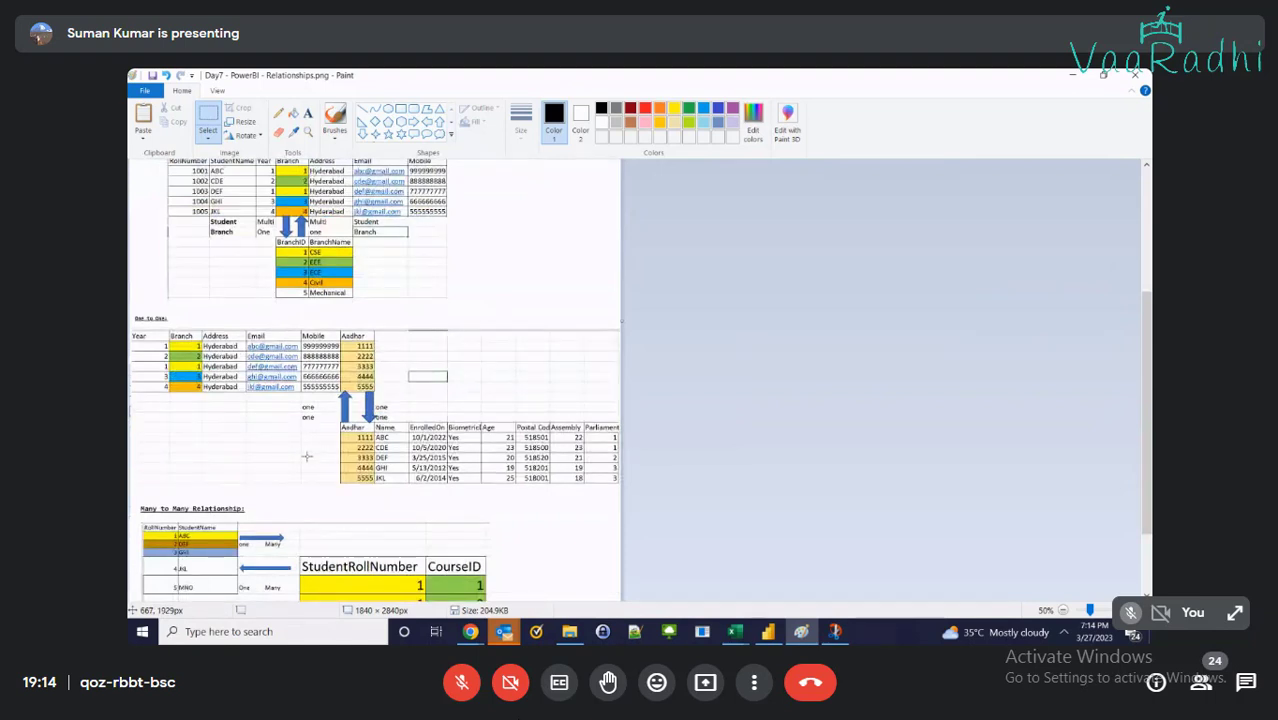
{"action": "scroll", "coordinate": [307, 456], "scroll_direction": "down", "scroll_amount": 3}
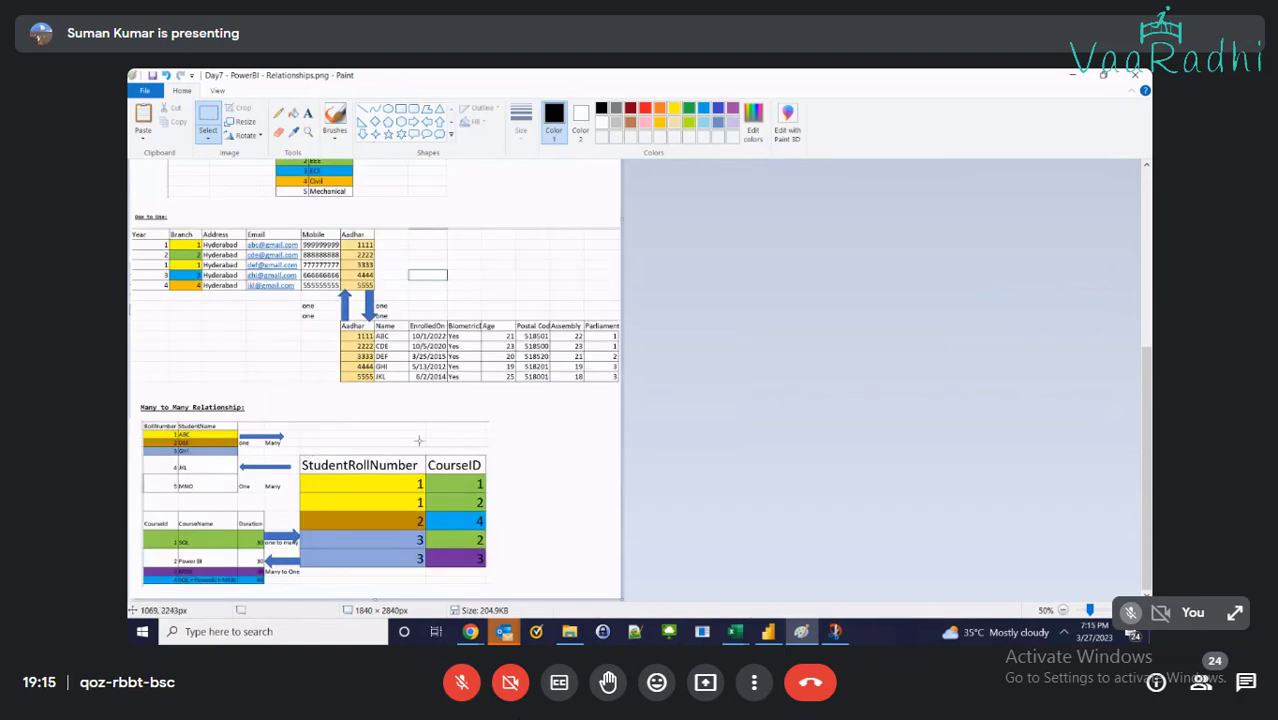
{"action": "scroll", "coordinate": [520, 485], "scroll_direction": "up", "scroll_amount": 10}
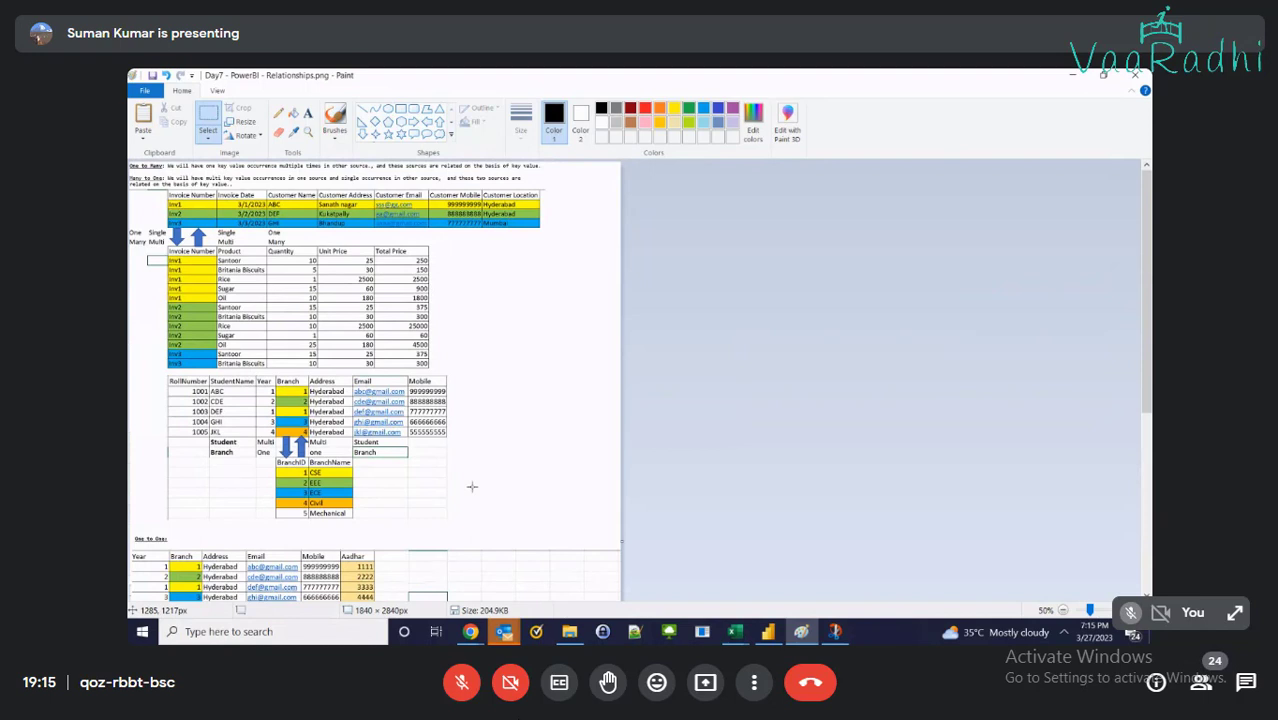
{"action": "scroll", "coordinate": [472, 487], "scroll_direction": "down", "scroll_amount": 7}
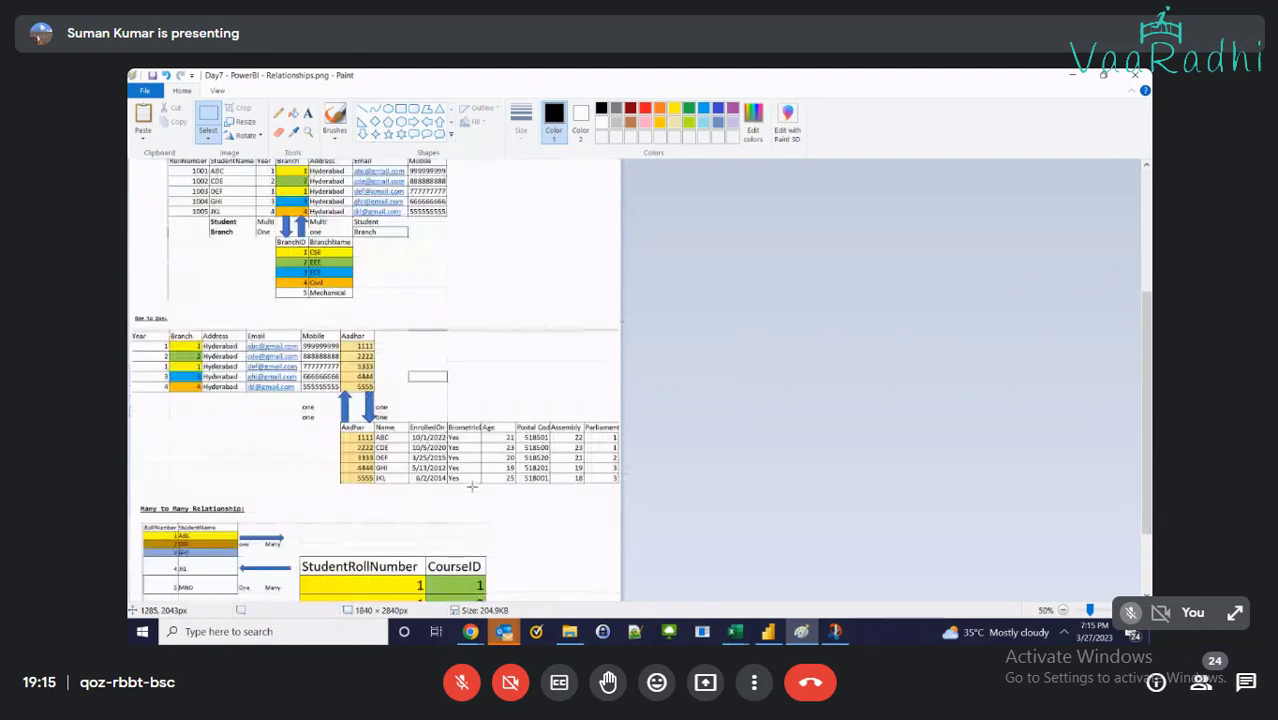
Label the One-to-One tables 'Student' and 'Aadhar' in 25-point text
{"action": "left_click", "coordinate": [308, 114]}
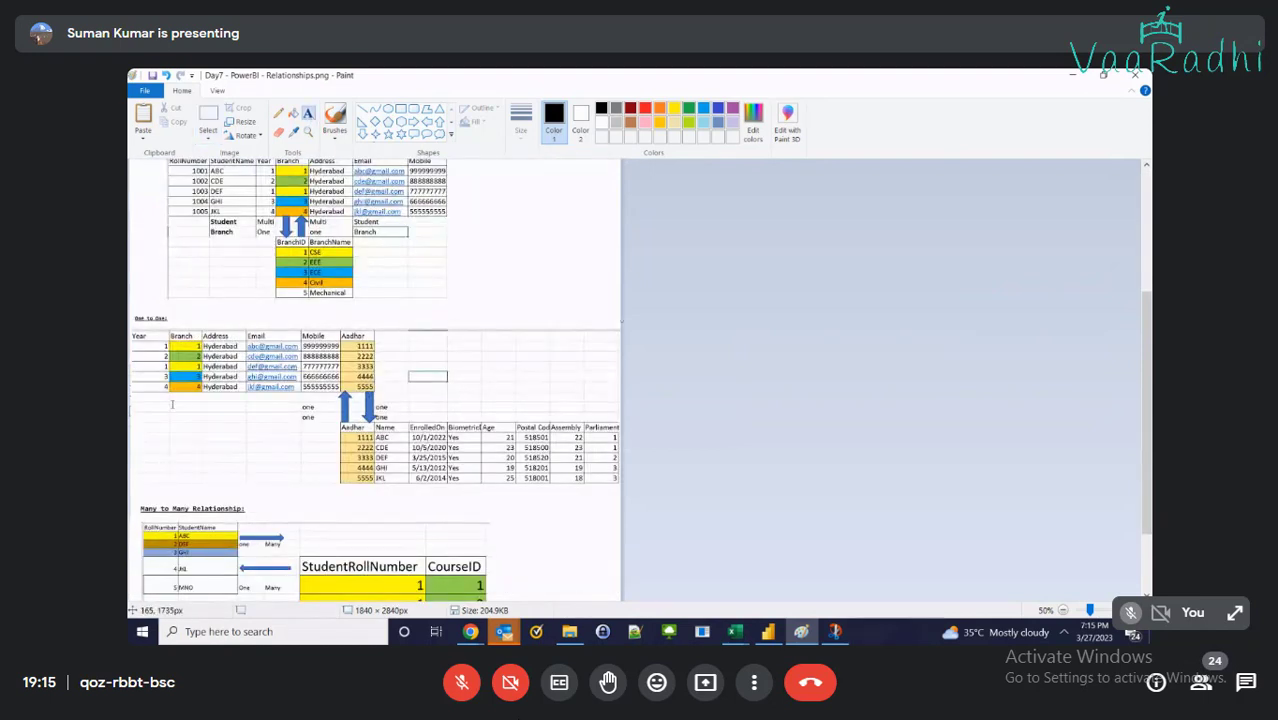
{"action": "left_click", "coordinate": [172, 404]}
{"action": "type", "text": "S"}
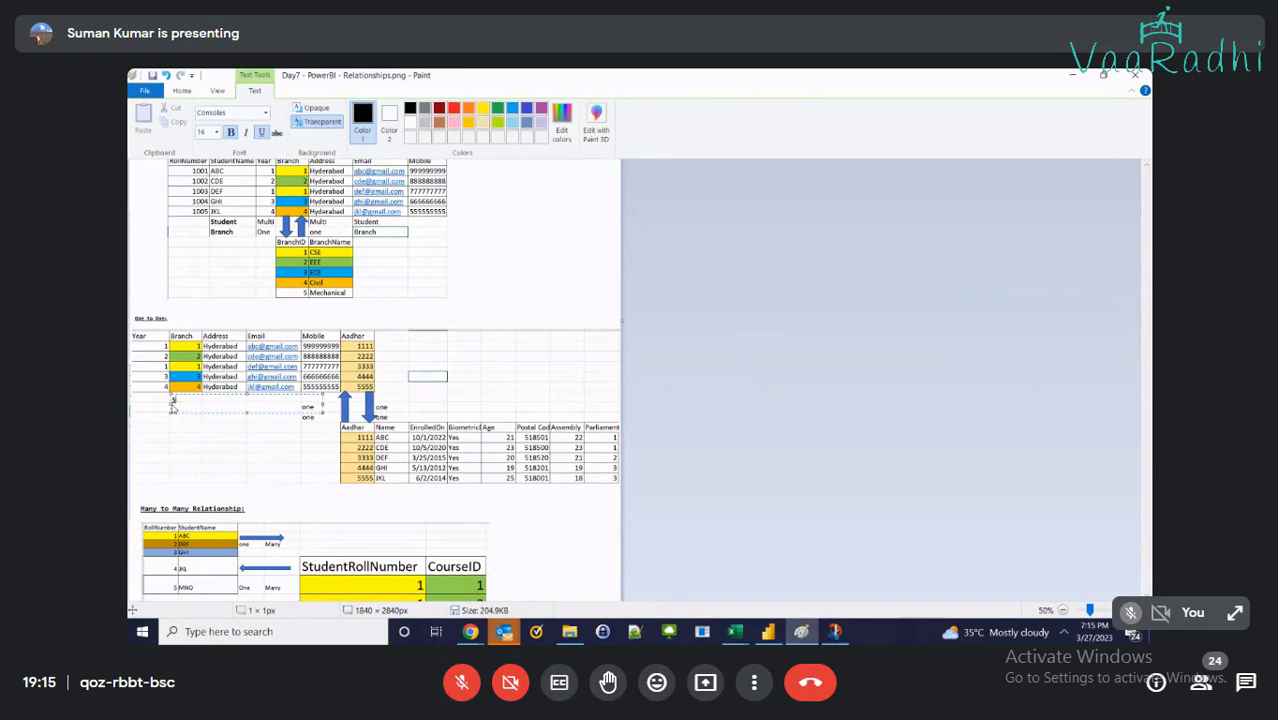
{"action": "type", "text": "tudent"}
{"action": "key", "text": "ctrl+a"}
{"action": "left_click", "coordinate": [201, 133]}
{"action": "type", "text": "25"}
{"action": "key", "text": "Return"}
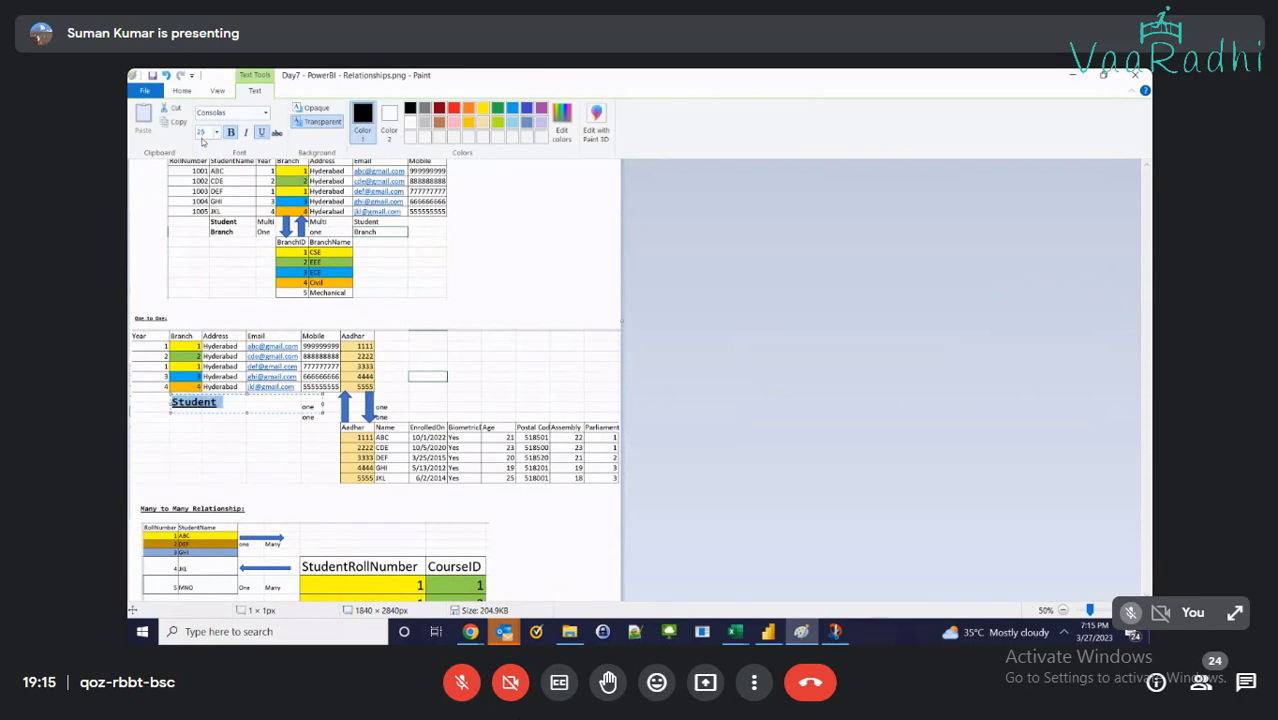
{"action": "left_click", "coordinate": [421, 410]}
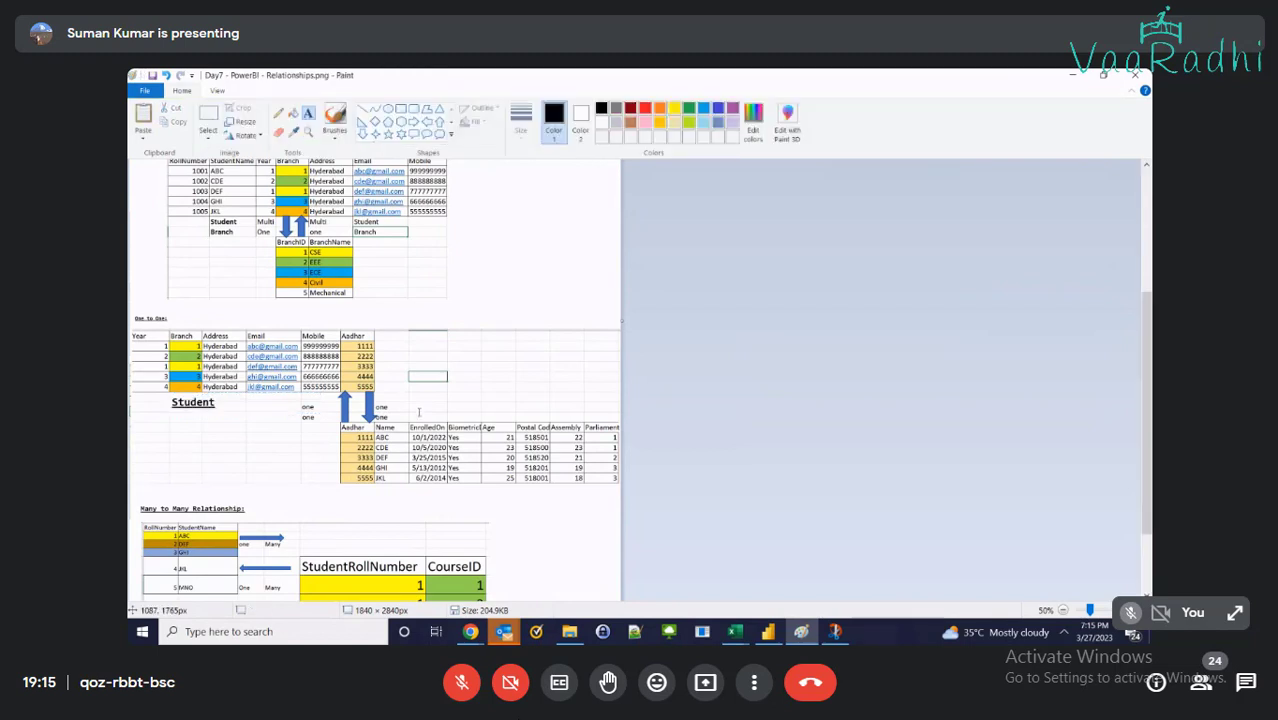
{"action": "left_click", "coordinate": [420, 399]}
{"action": "type", "text": "Aadhar"}
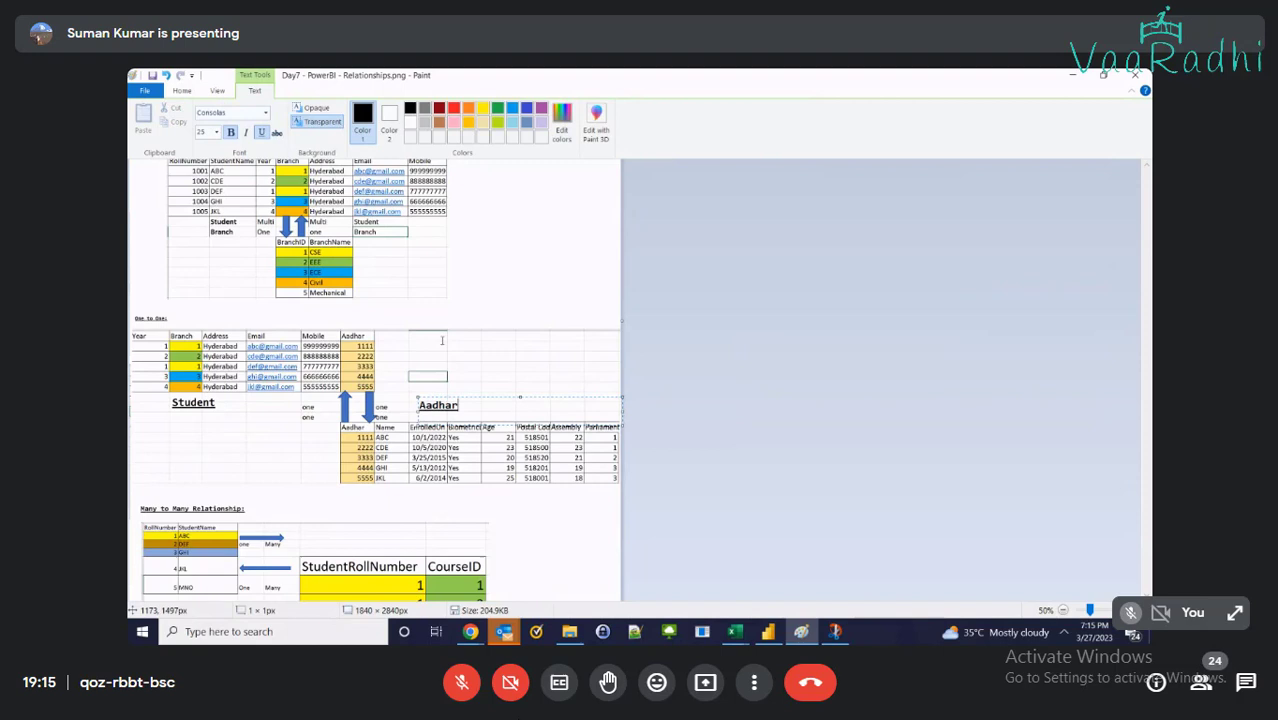
{"action": "left_click", "coordinate": [447, 391]}
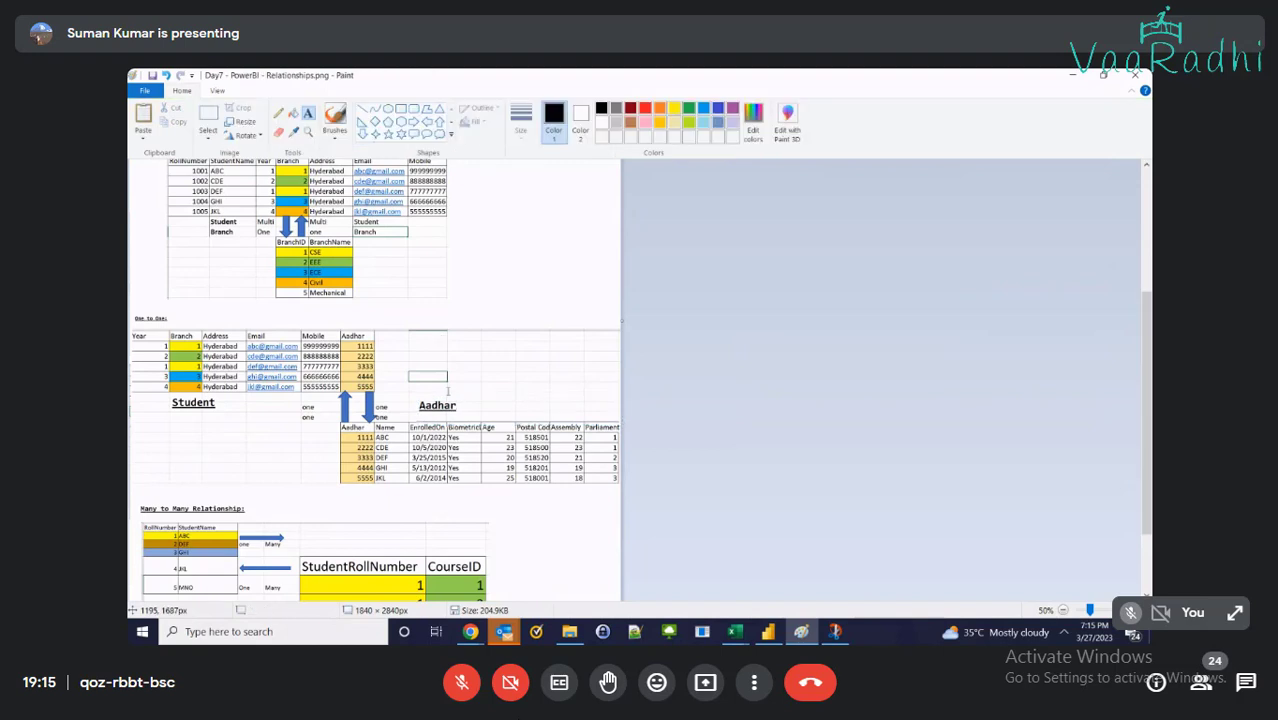
Add a 'Student' label beside the RollNumber student table
{"action": "scroll", "coordinate": [447, 391], "scroll_direction": "up", "scroll_amount": 3}
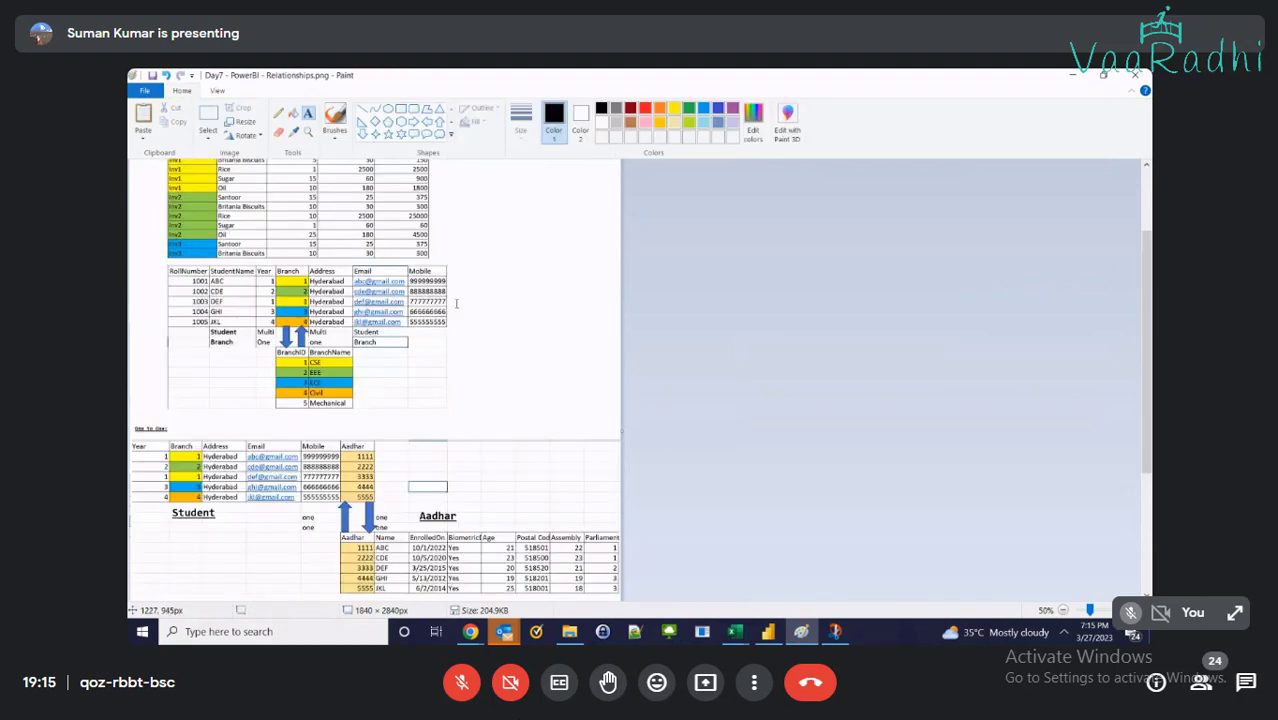
{"action": "left_click", "coordinate": [455, 292]}
{"action": "type", "text": "Student"}
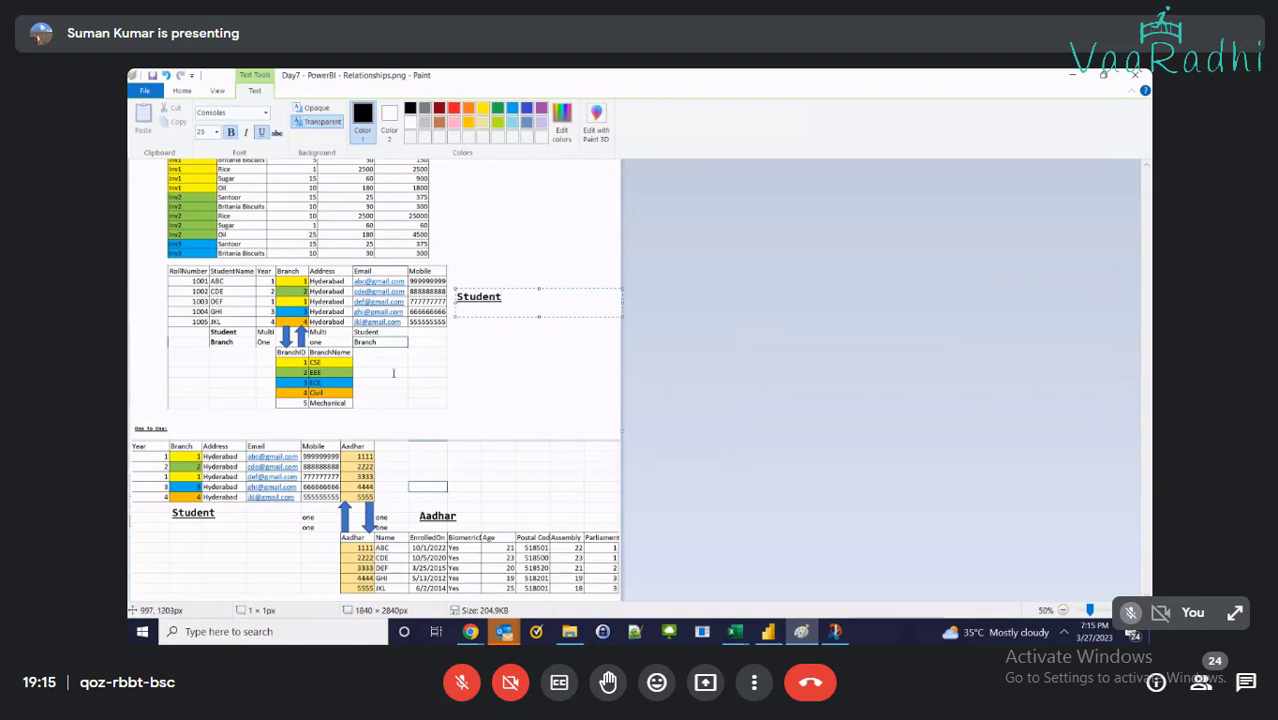
{"action": "left_click", "coordinate": [368, 372]}
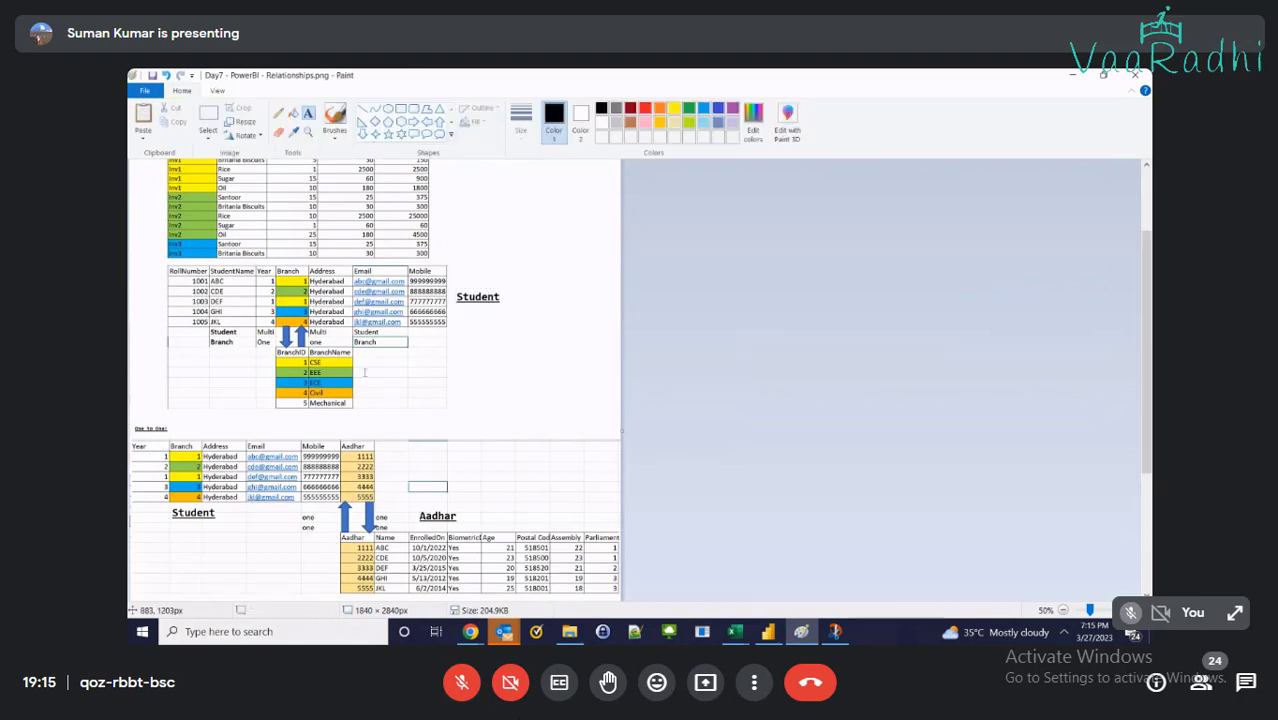
Add a 'Branch' label beside the BranchID table, correcting the typos
{"action": "left_click", "coordinate": [364, 372]}
{"action": "type", "text": "N"}
{"action": "key", "text": "BackSpace"}
{"action": "type", "text": "Banch"}
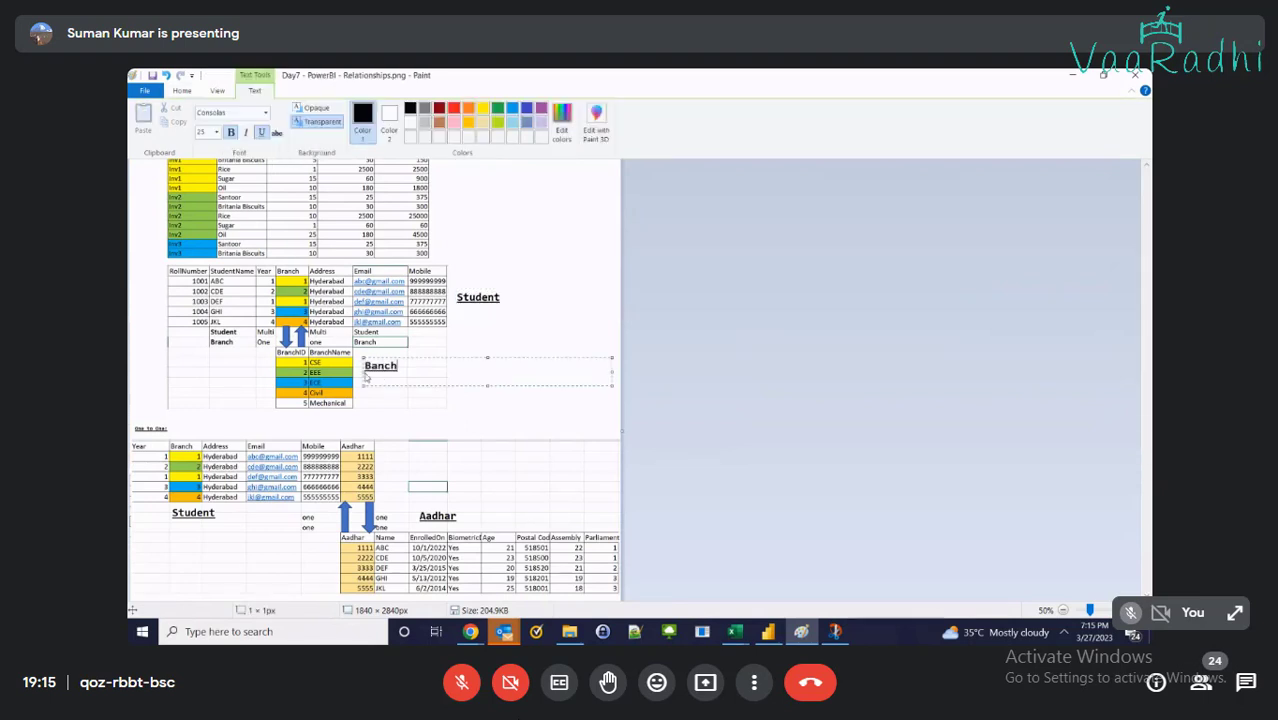
{"action": "key", "text": "BackSpace"}
{"action": "key", "text": "BackSpace"}
{"action": "key", "text": "BackSpace"}
{"action": "key", "text": "BackSpace"}
{"action": "type", "text": "ranch"}
{"action": "left_click", "coordinate": [419, 341]}
{"action": "scroll", "coordinate": [419, 341], "scroll_direction": "down", "scroll_amount": 4}
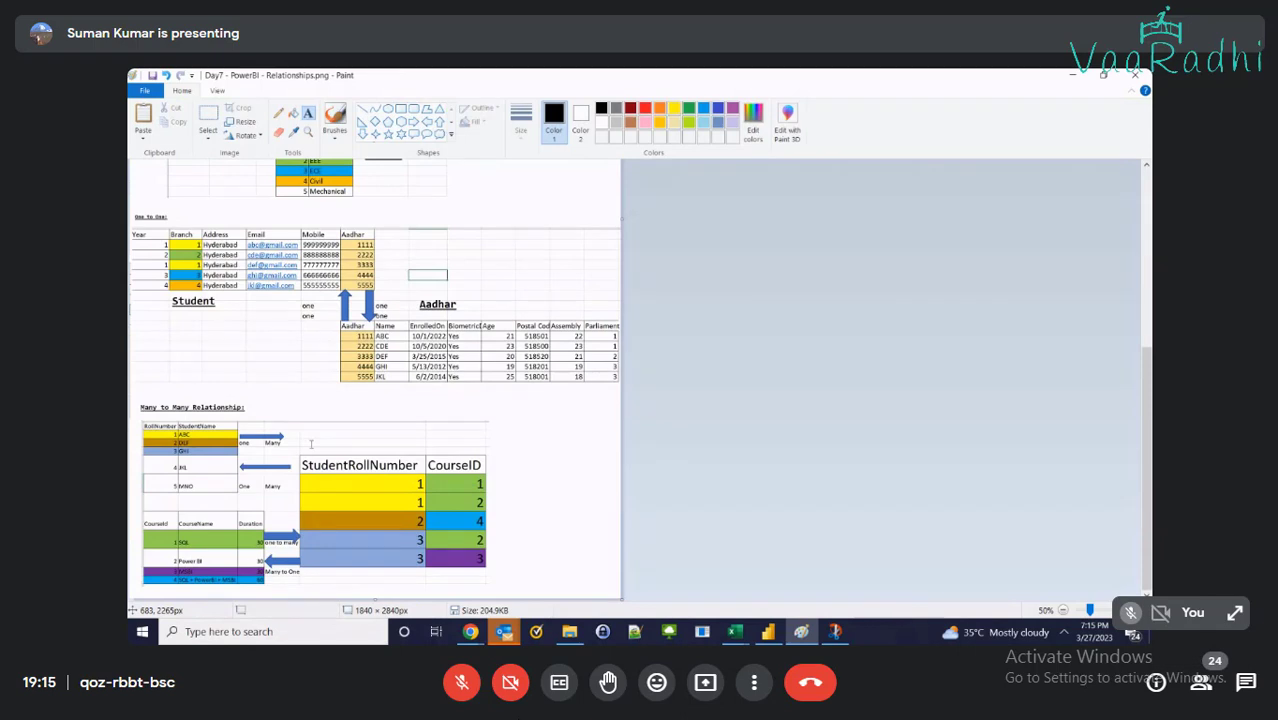
{"action": "scroll", "coordinate": [311, 443], "scroll_direction": "up", "scroll_amount": 4}
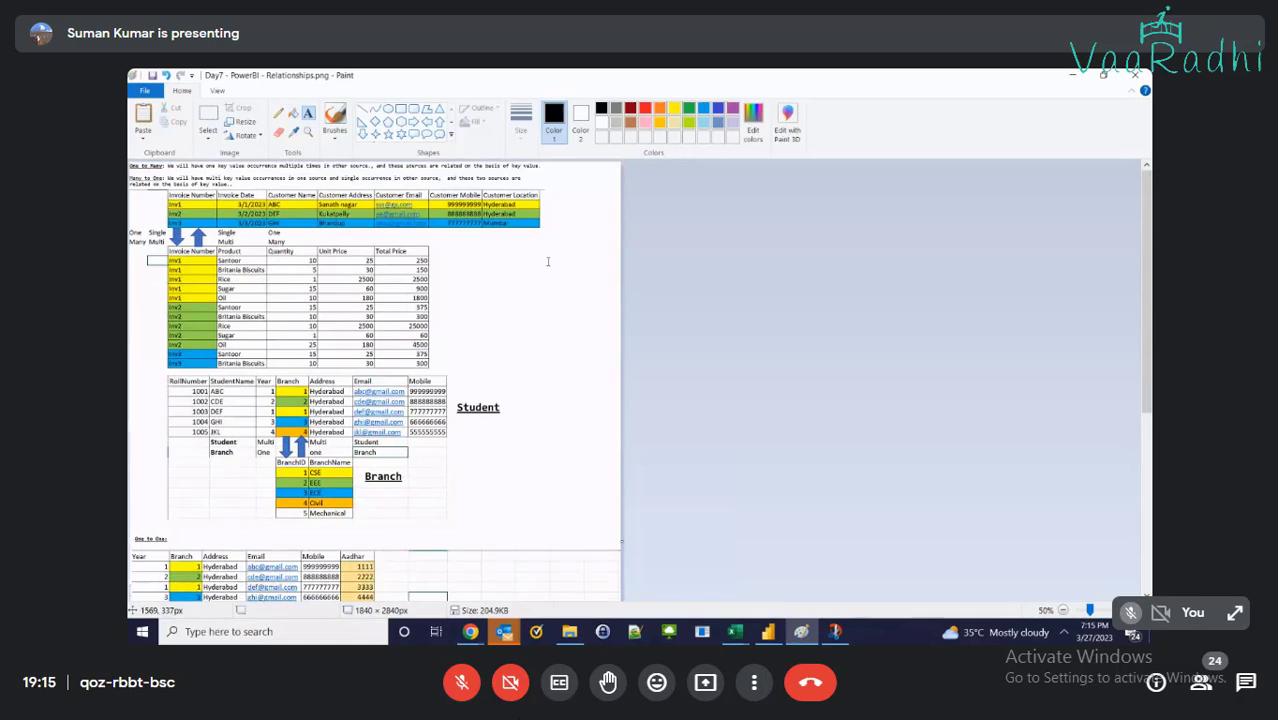
{"action": "scroll", "coordinate": [545, 285], "scroll_direction": "down", "scroll_amount": 4}
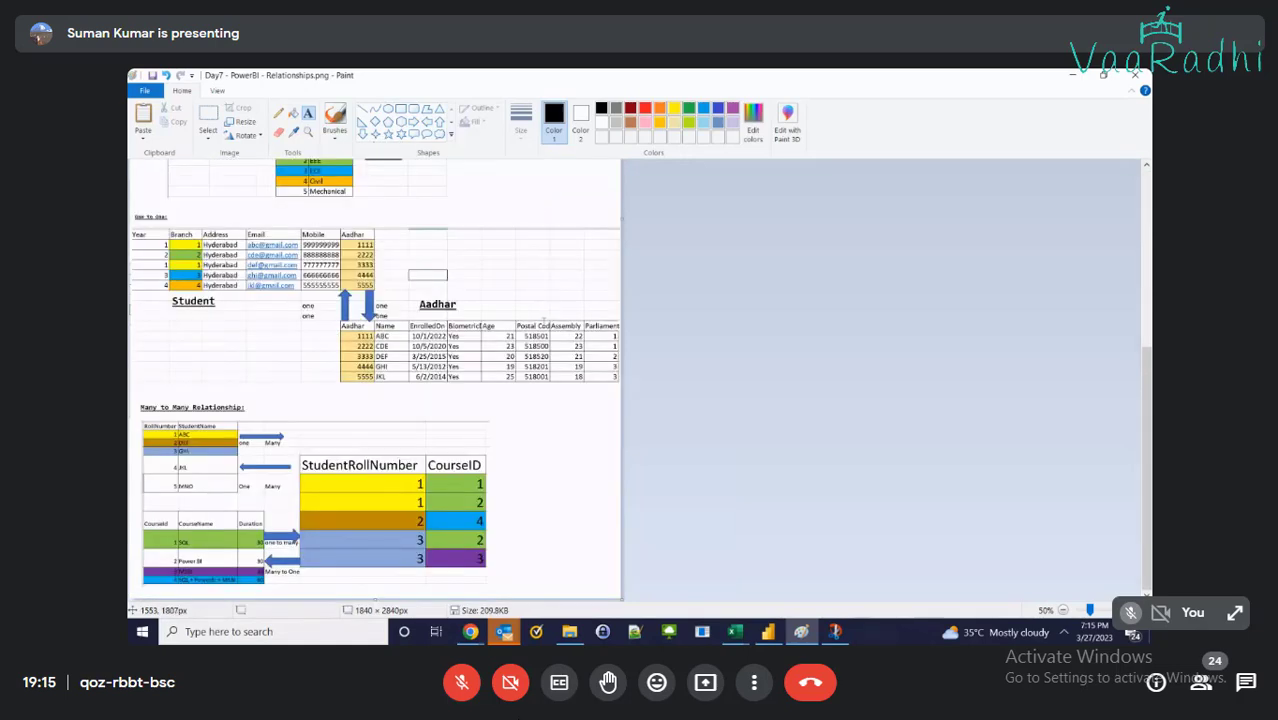
{"action": "scroll", "coordinate": [378, 442], "scroll_direction": "up", "scroll_amount": 4}
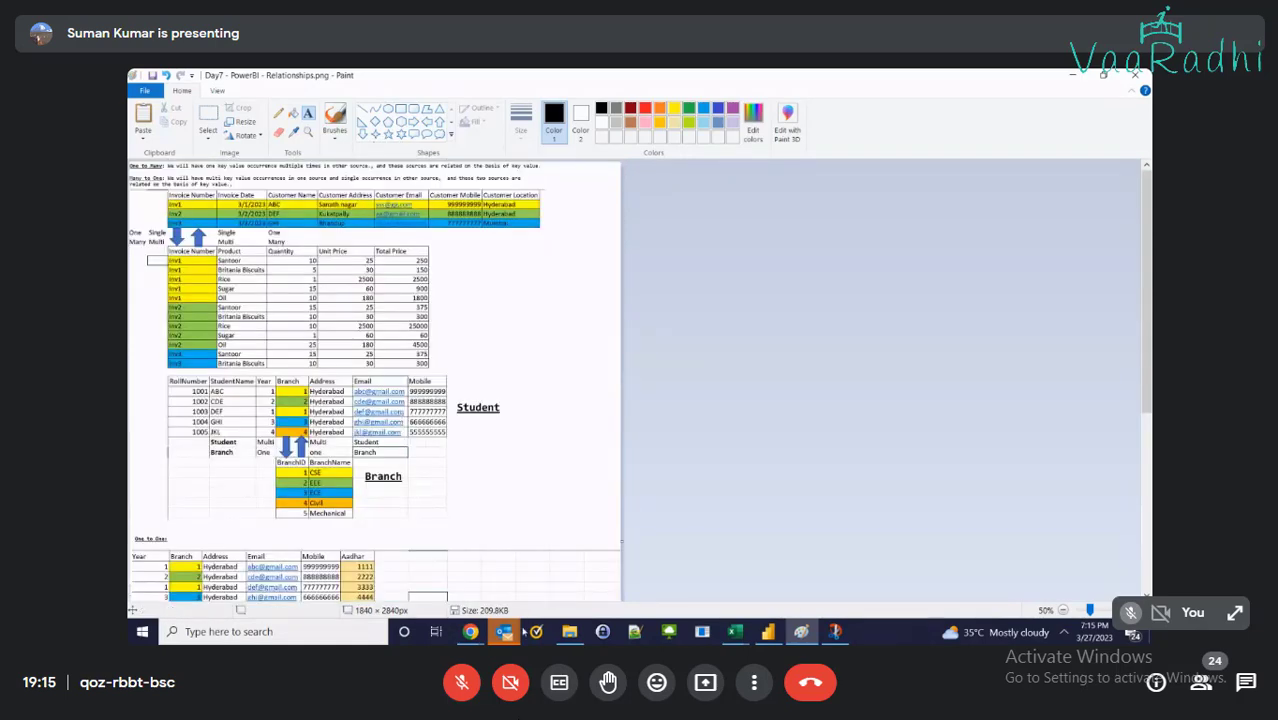
Switch to Google Meet and stop presenting the screen
{"action": "mouse_move", "coordinate": [470, 631]}
{"action": "left_click", "coordinate": [266, 579]}
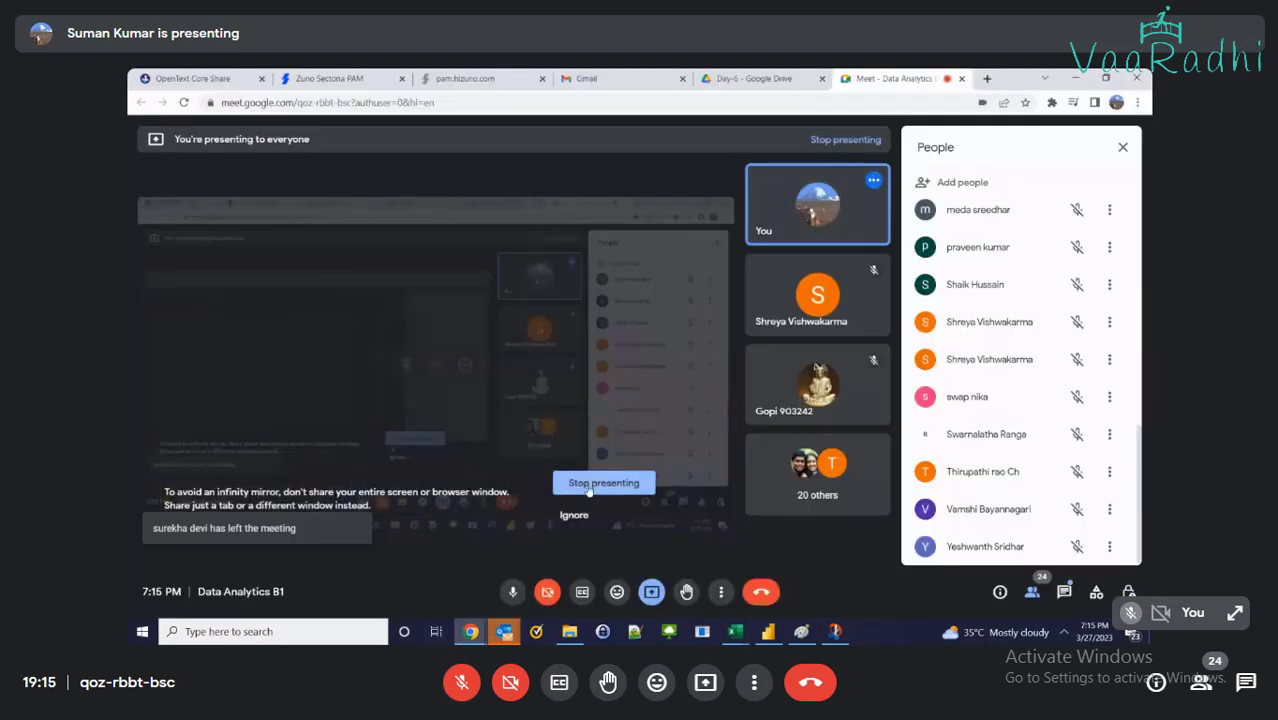
{"action": "left_click", "coordinate": [596, 484]}
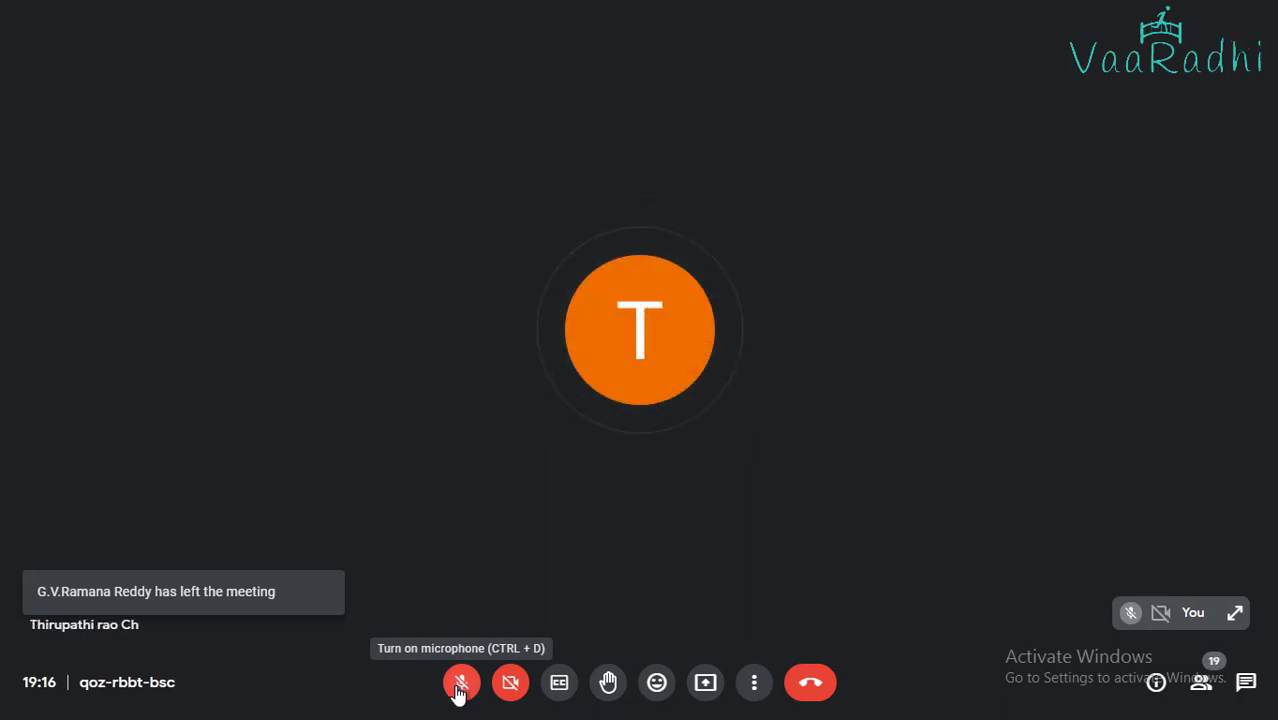
Briefly unmute and re-mute the microphone, then leave the call
{"action": "left_click", "coordinate": [460, 688]}
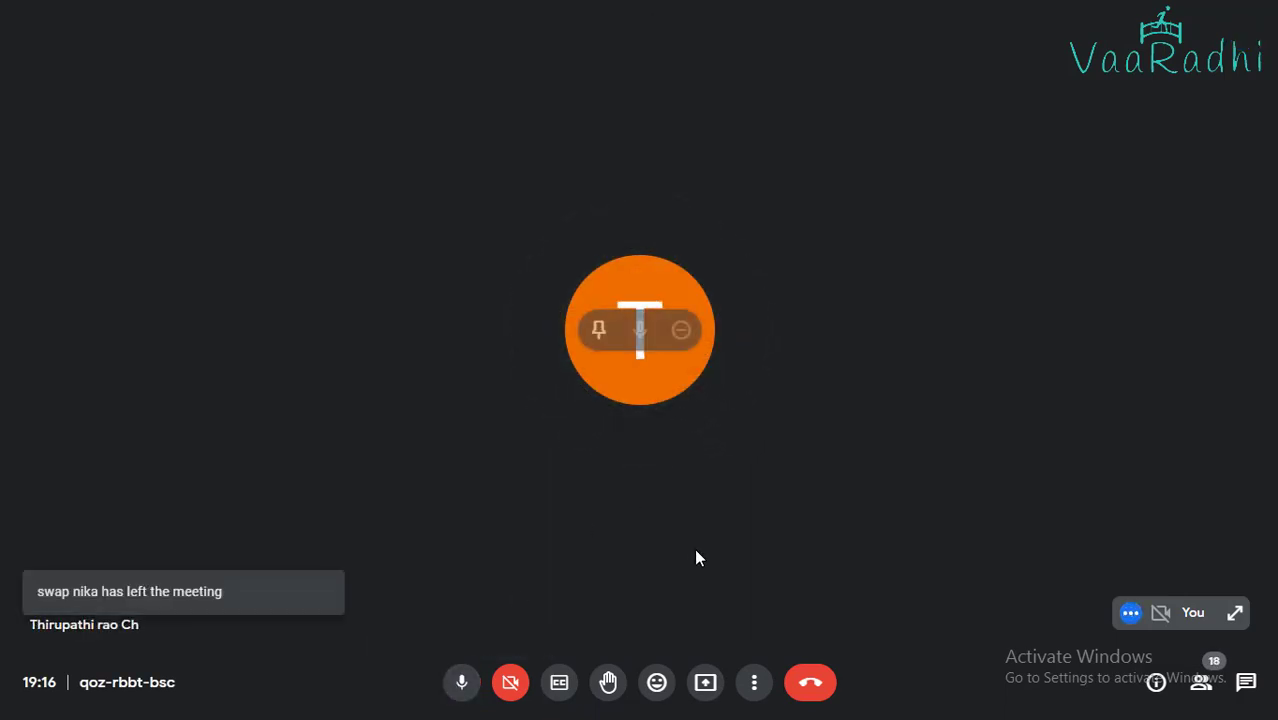
{"action": "left_click", "coordinate": [460, 683]}
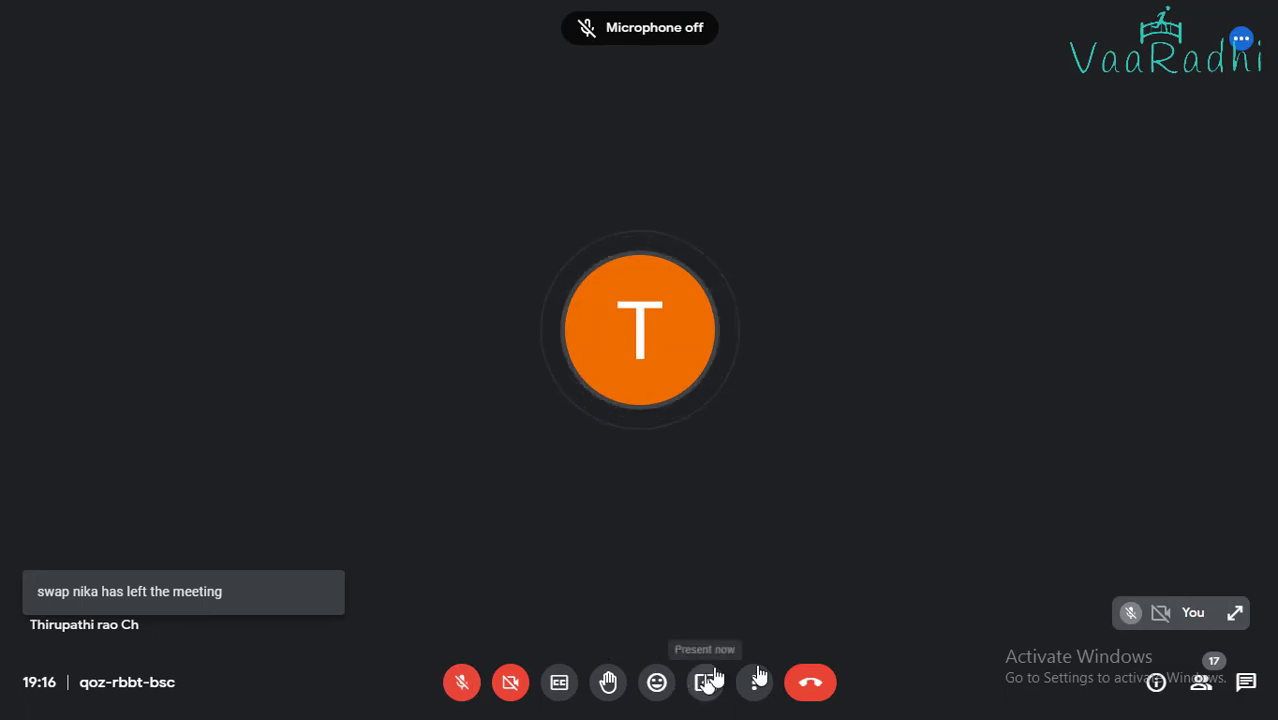
{"action": "left_click", "coordinate": [813, 688]}
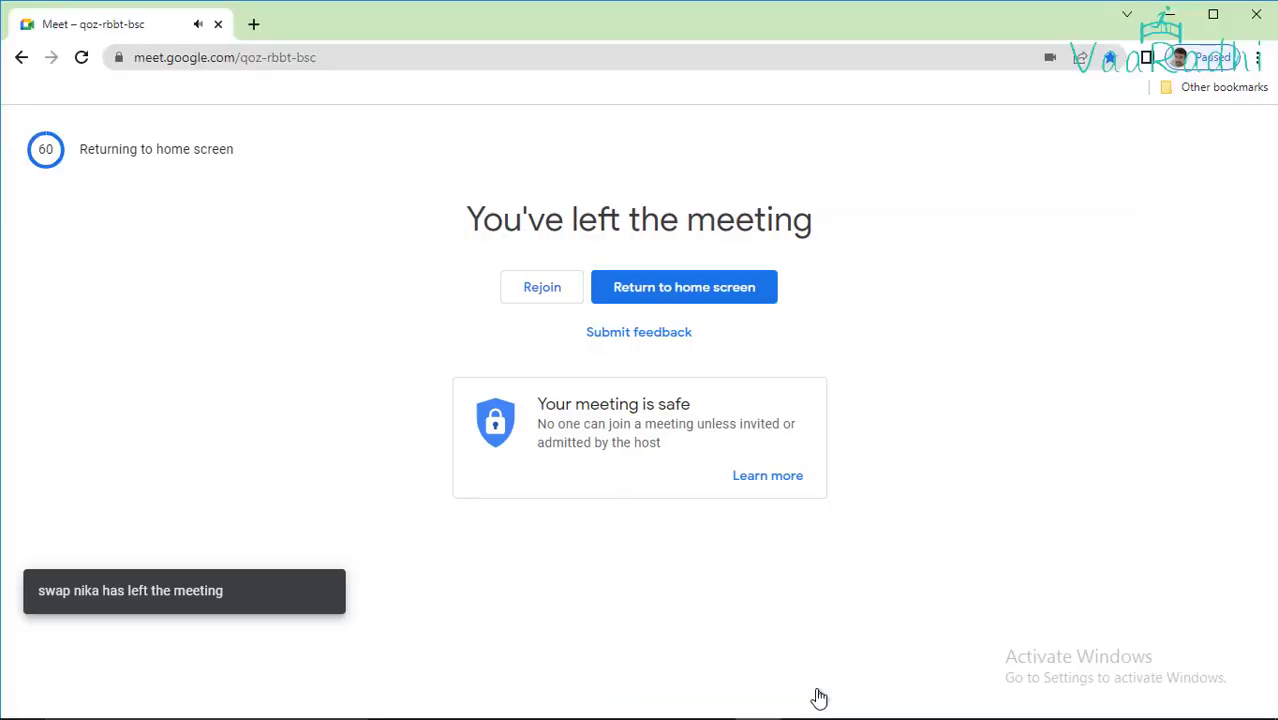